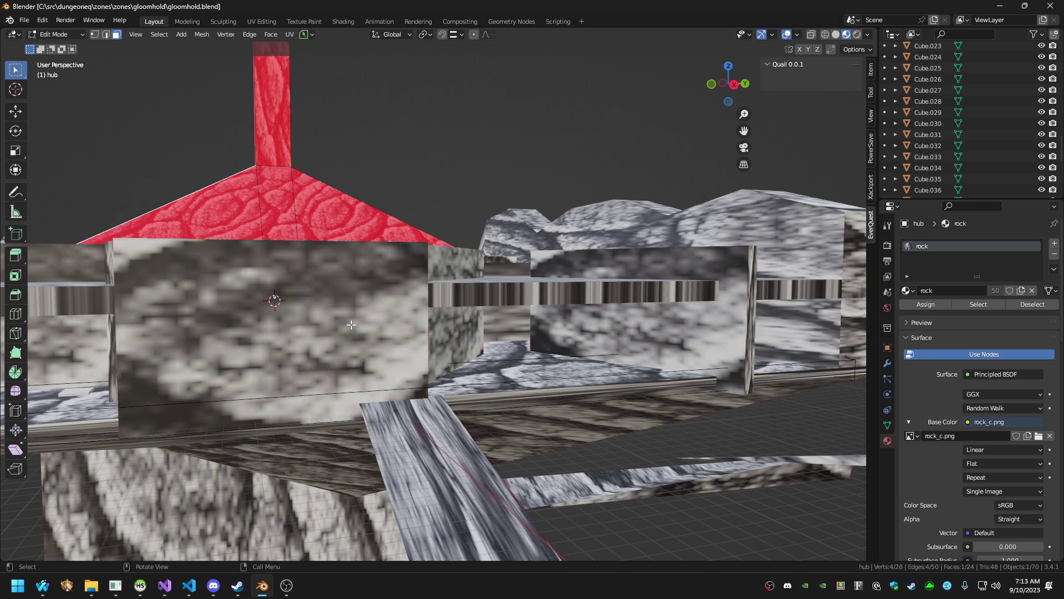
Delete the hub mesh with the sloped roof beside the maze
{"action": "middle_click_drag", "start_coordinate": [491, 285], "coordinate": [521, 200]}
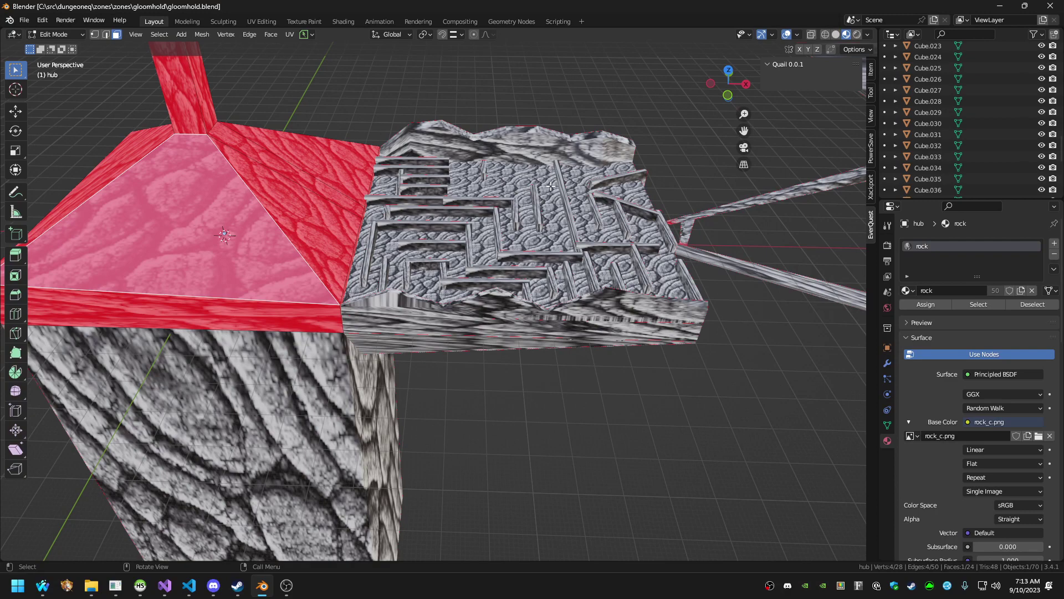
{"action": "key", "text": "KP_7"}
{"action": "key", "text": "shift+z"}
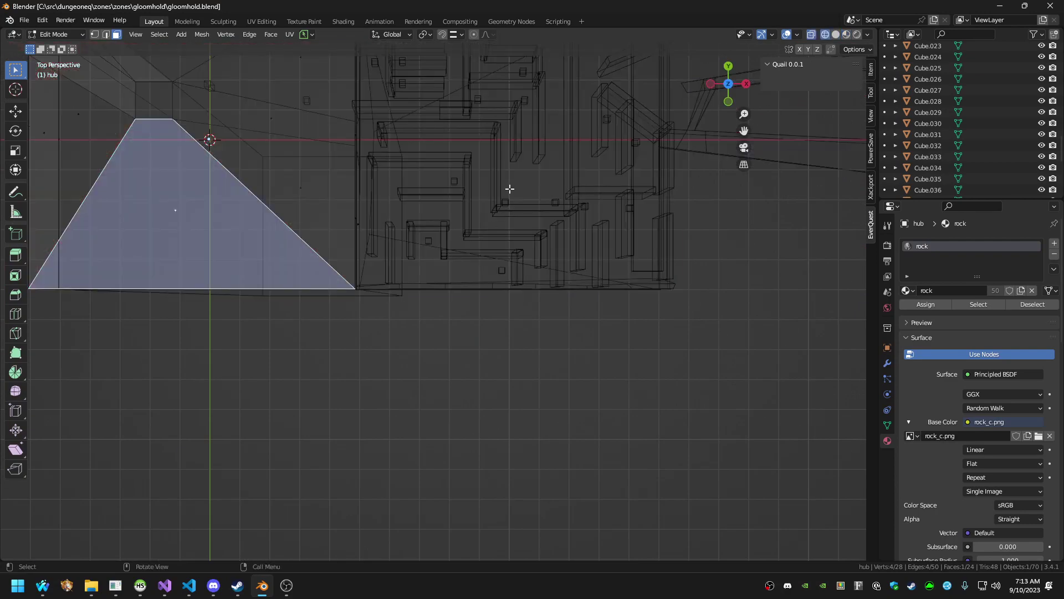
{"action": "key", "text": "KP_5"}
{"action": "middle_click_drag", "start_coordinate": [561, 156], "coordinate": [387, 541], "text": "shift"}
{"action": "scroll", "coordinate": [439, 259], "scroll_direction": "down", "scroll_amount": 3}
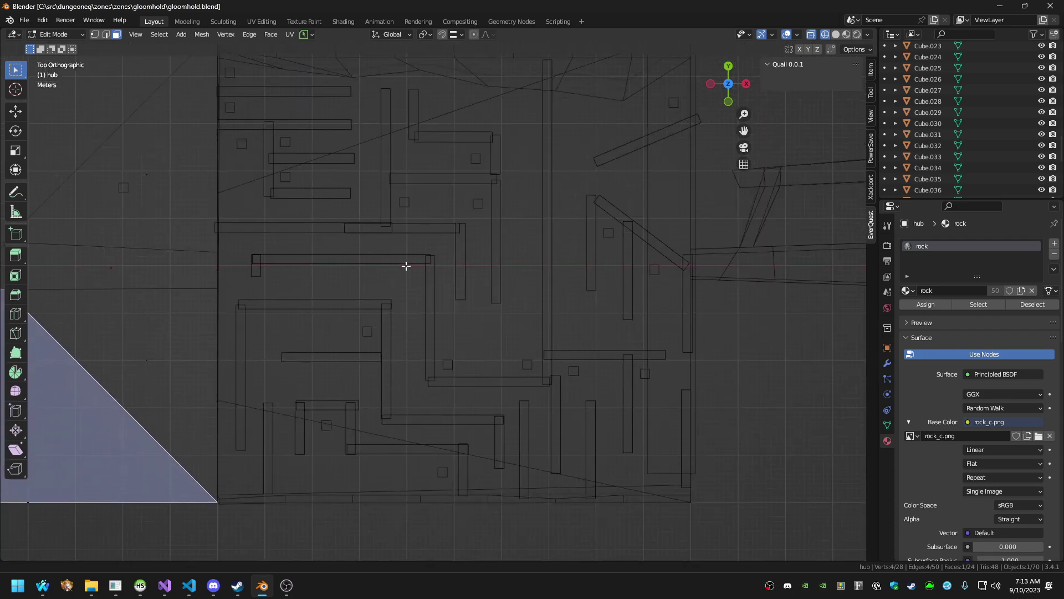
{"action": "key", "text": "KP_Decimal"}
{"action": "middle_click_drag", "start_coordinate": [433, 302], "coordinate": [342, 298]}
{"action": "key", "text": "Tab"}
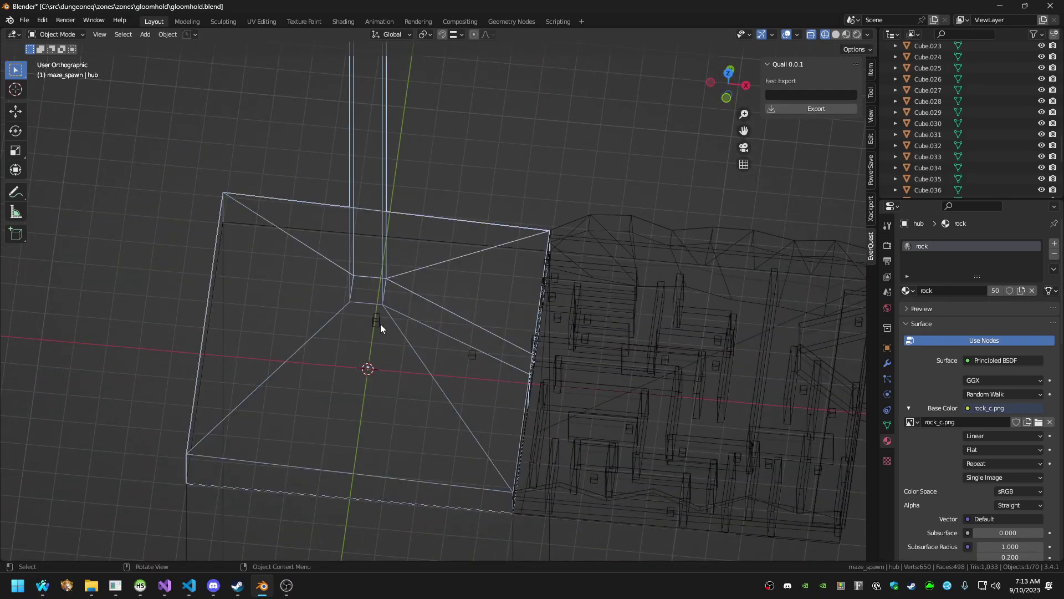
{"action": "key", "text": "x"}
{"action": "left_click", "coordinate": [408, 347]}
{"action": "mouse_move", "coordinate": [407, 347]}
{"action": "middle_mouse_down"}
{"action": "mouse_move", "coordinate": [387, 355]}
{"action": "mouse_move", "coordinate": [410, 331]}
{"action": "middle_mouse_up"}
{"action": "key", "text": "shift+z"}
Duplicate the large rock block beside the maze and offset the copy 50 m upward along Z
{"action": "key", "text": "shift+grave"}
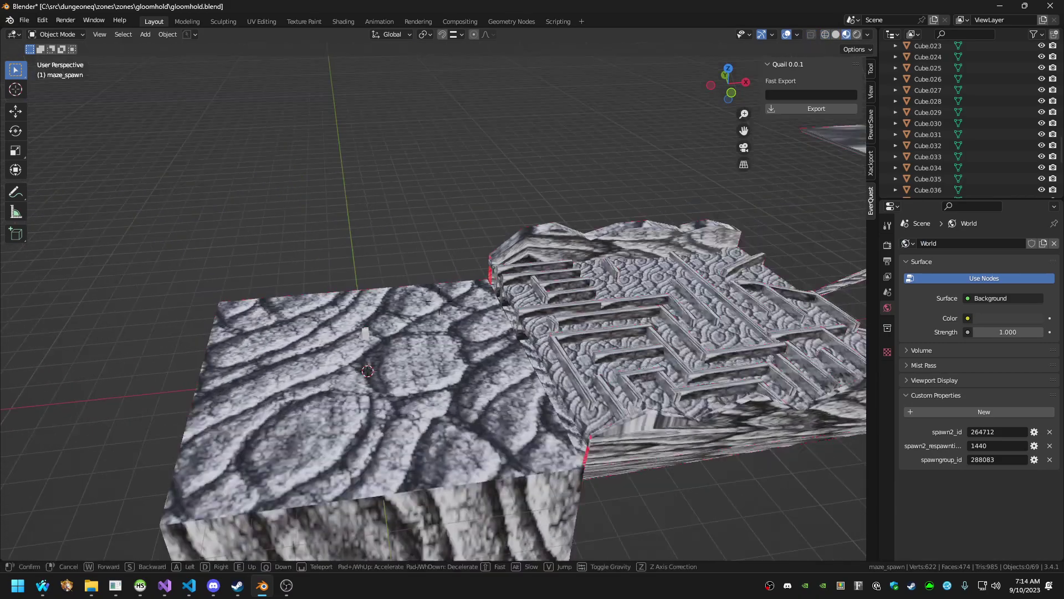
{"action": "key", "text": "w"}
{"action": "key", "text": "s"}
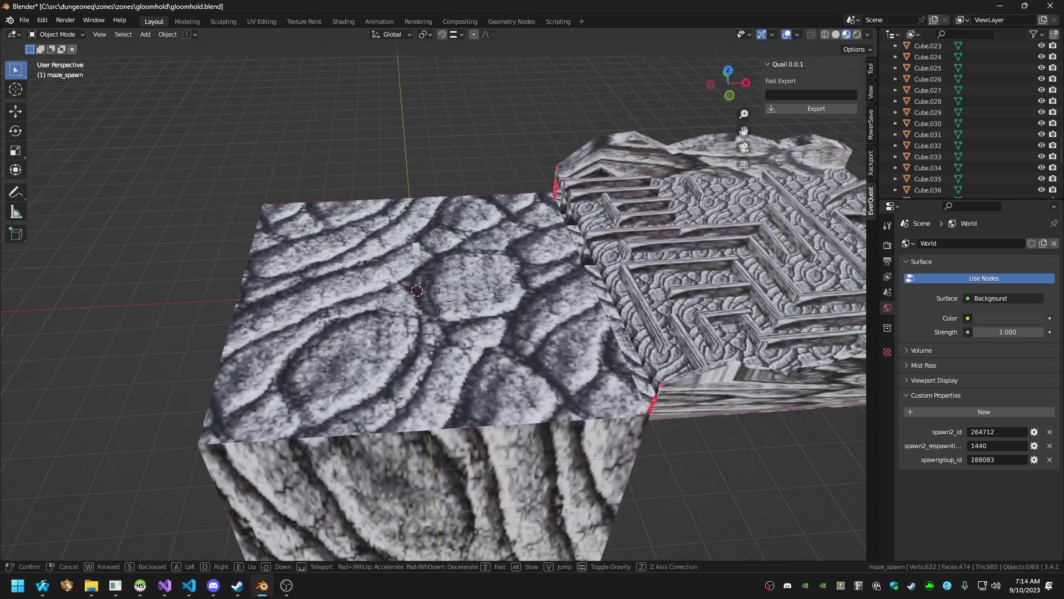
{"action": "left_click", "coordinate": [437, 383]}
{"action": "left_click", "coordinate": [442, 365]}
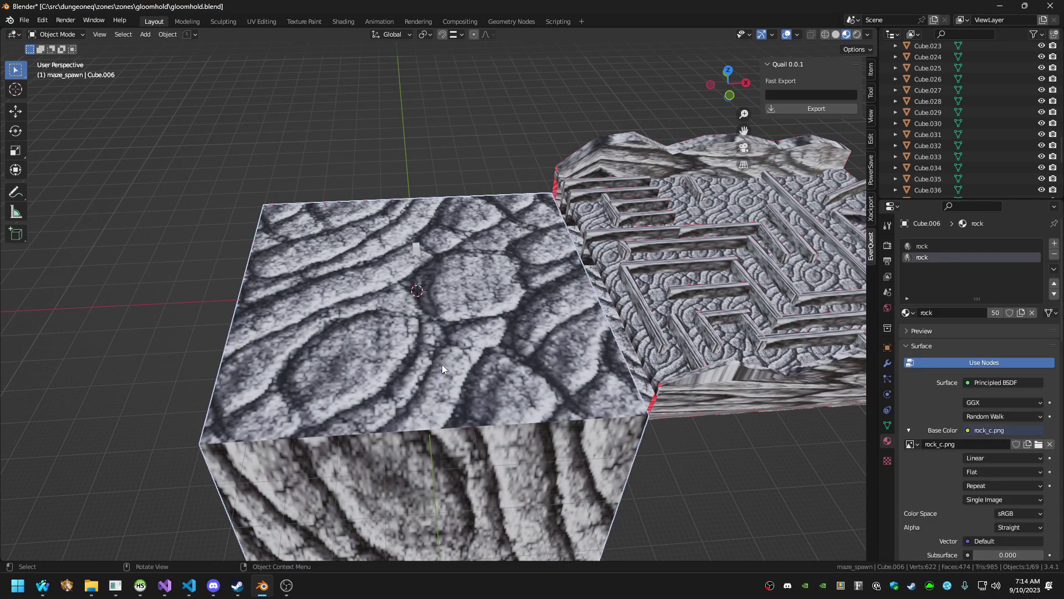
{"action": "key", "text": "shift+d"}
{"action": "key", "text": "z"}
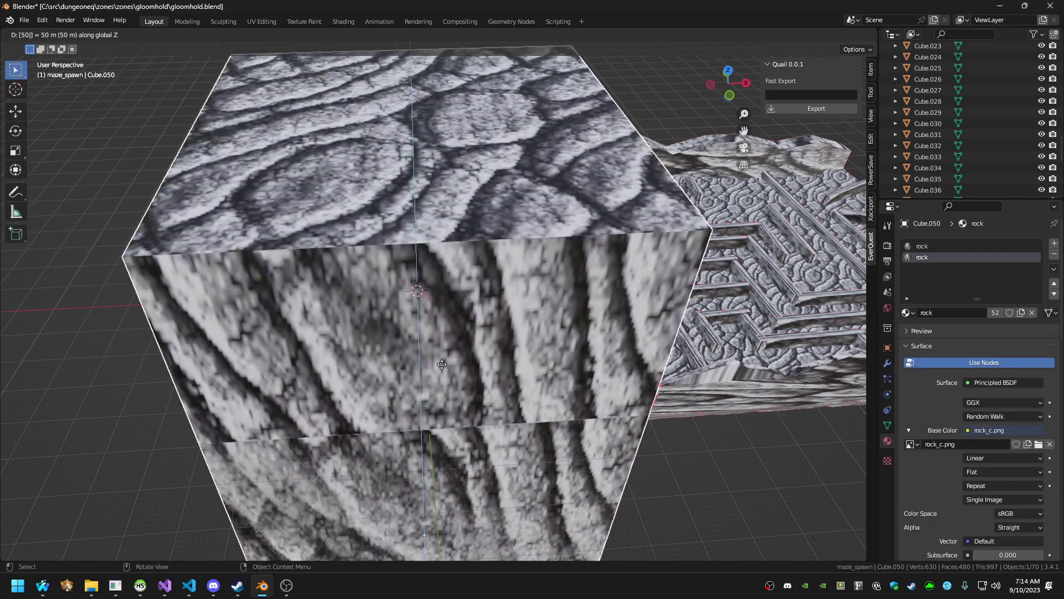
{"action": "left_click", "coordinate": [441, 365]}
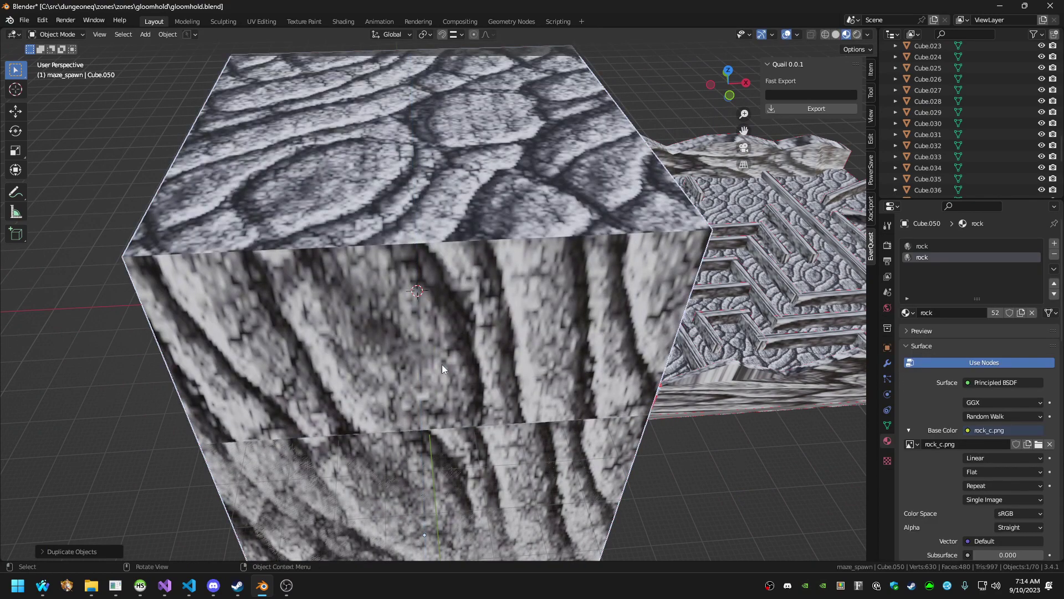
Scale the duplicated rock block to 0.2 along Z
{"action": "type", "text": "sz"}
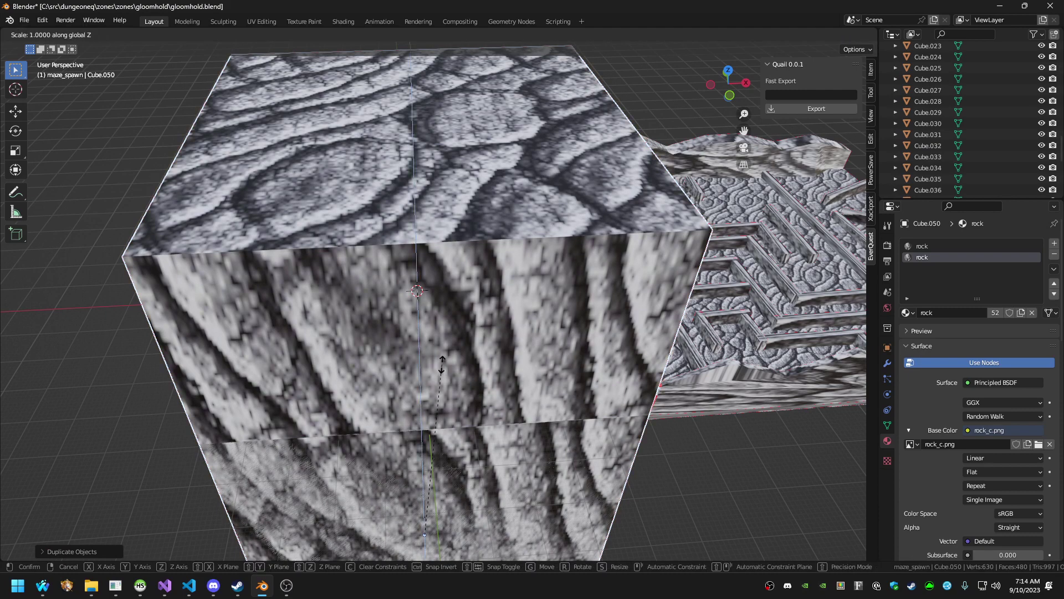
{"action": "type", "text": "0.2"}
{"action": "key", "text": "Return"}
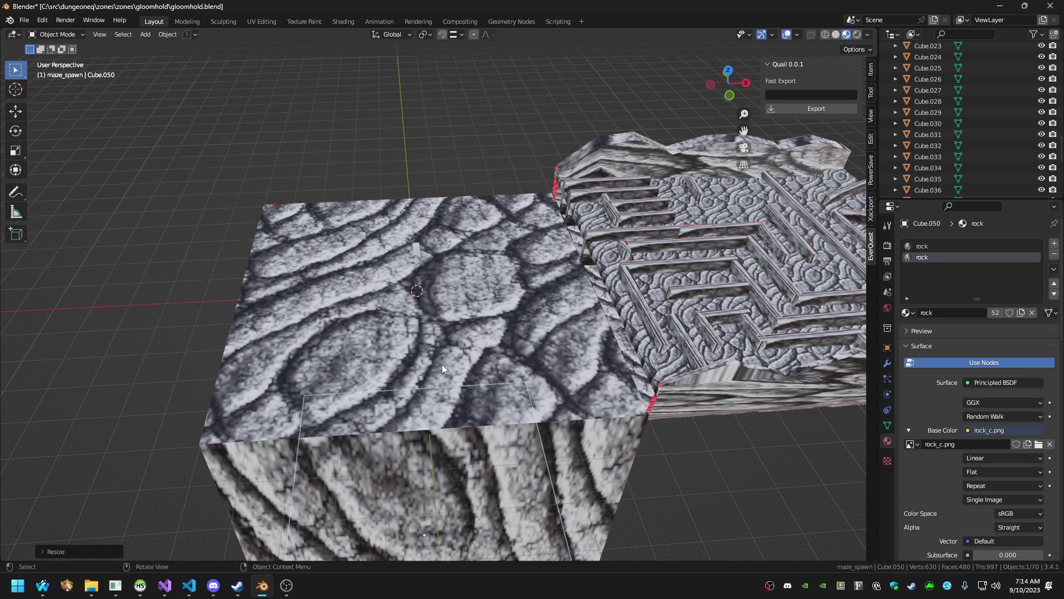
Raise the flattened copy along Z until it rests on top of the original block, with snapping enabled
{"action": "key", "text": "g"}
{"action": "key", "text": "z"}
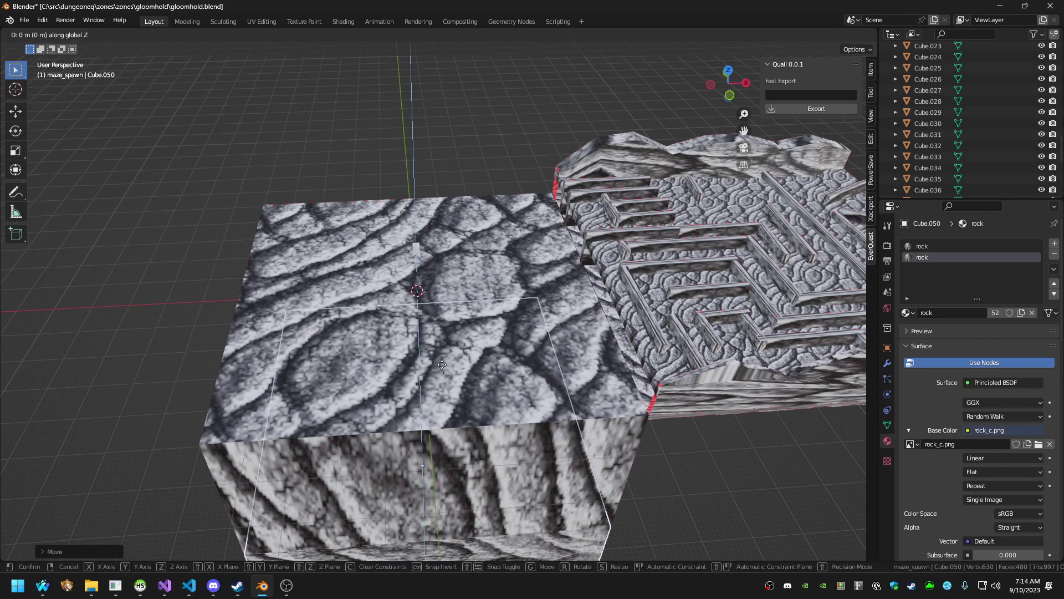
{"action": "left_click", "coordinate": [442, 367]}
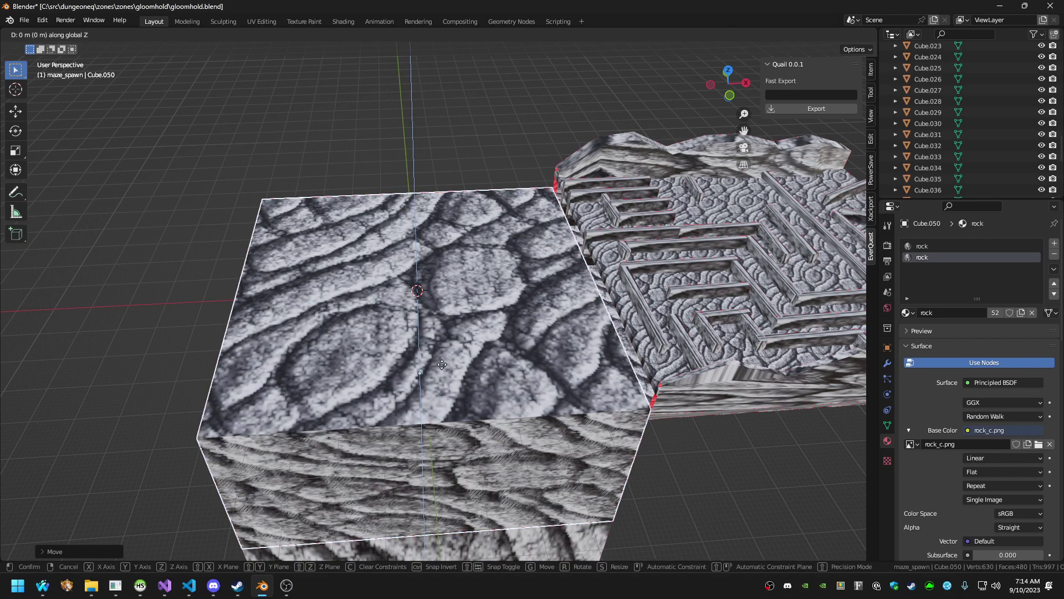
{"action": "key", "text": "shift+r"}
{"action": "middle_click_drag", "start_coordinate": [442, 364], "coordinate": [334, 389]}
{"action": "key", "text": "KP_5"}
{"action": "key", "text": "KP_7"}
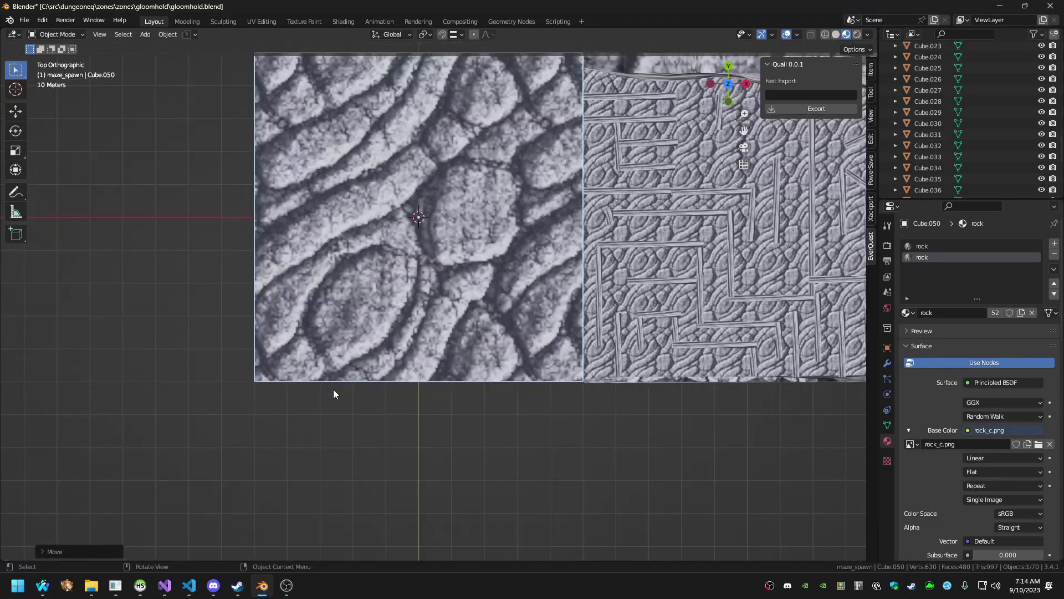
{"action": "scroll", "coordinate": [336, 388], "scroll_direction": "down", "scroll_amount": 3}
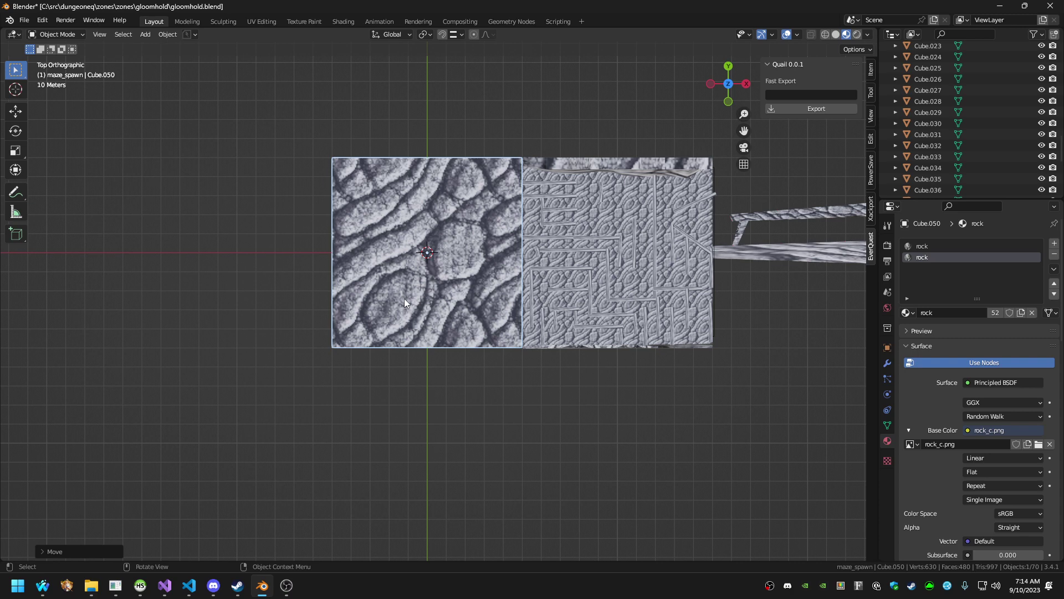
{"action": "scroll", "coordinate": [436, 302], "scroll_direction": "up", "scroll_amount": 2}
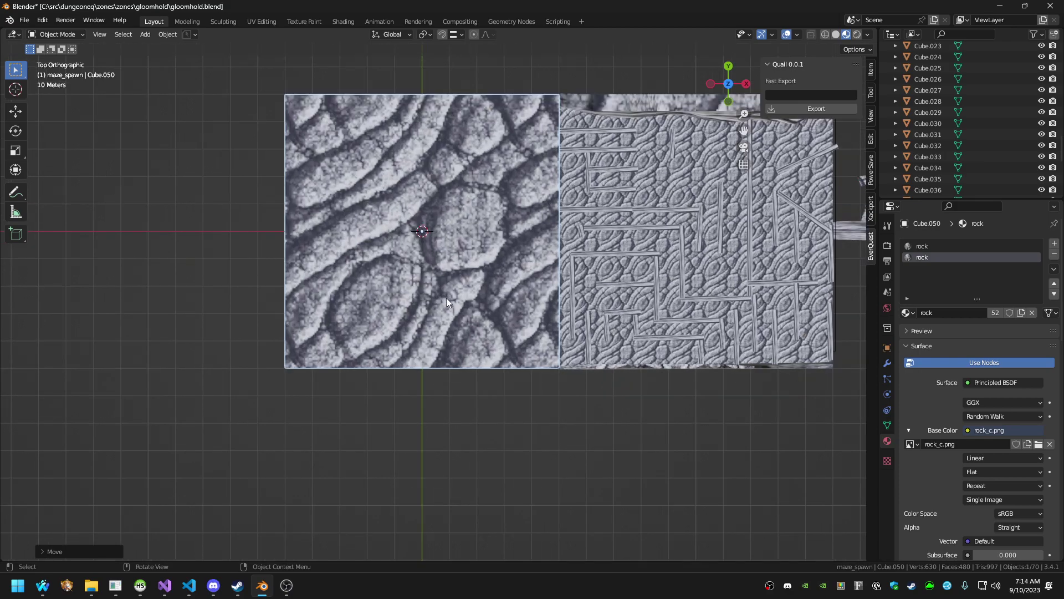
{"action": "middle_click_drag", "start_coordinate": [436, 303], "coordinate": [451, 191]}
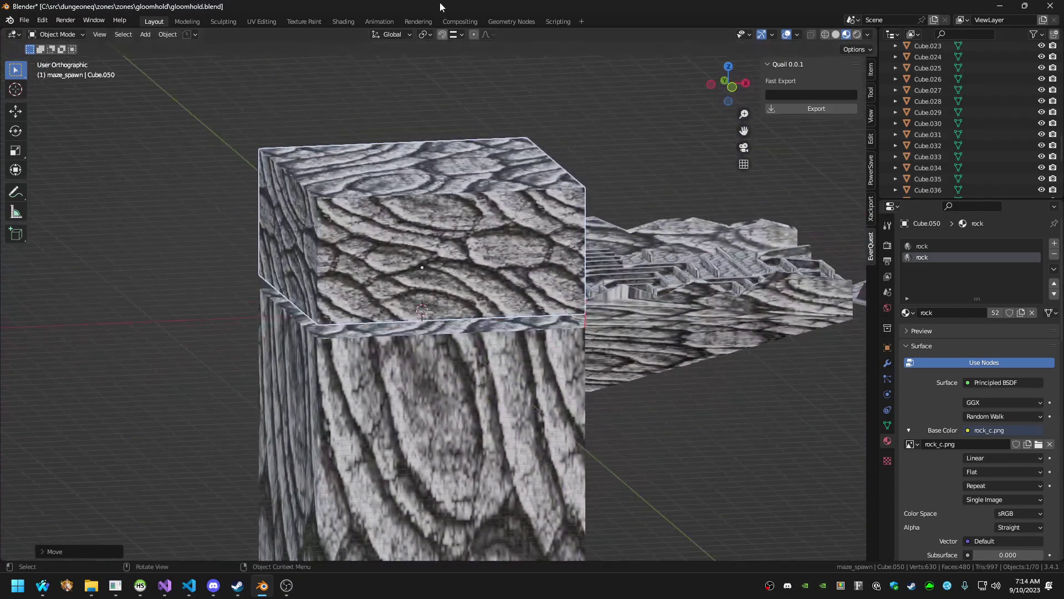
{"action": "middle_click_drag", "start_coordinate": [434, 281], "coordinate": [716, 262]}
Lower the top face of the flattened copy by about 35.44 m along Z and inspect the slab's interior
{"action": "key", "text": "Tab"}
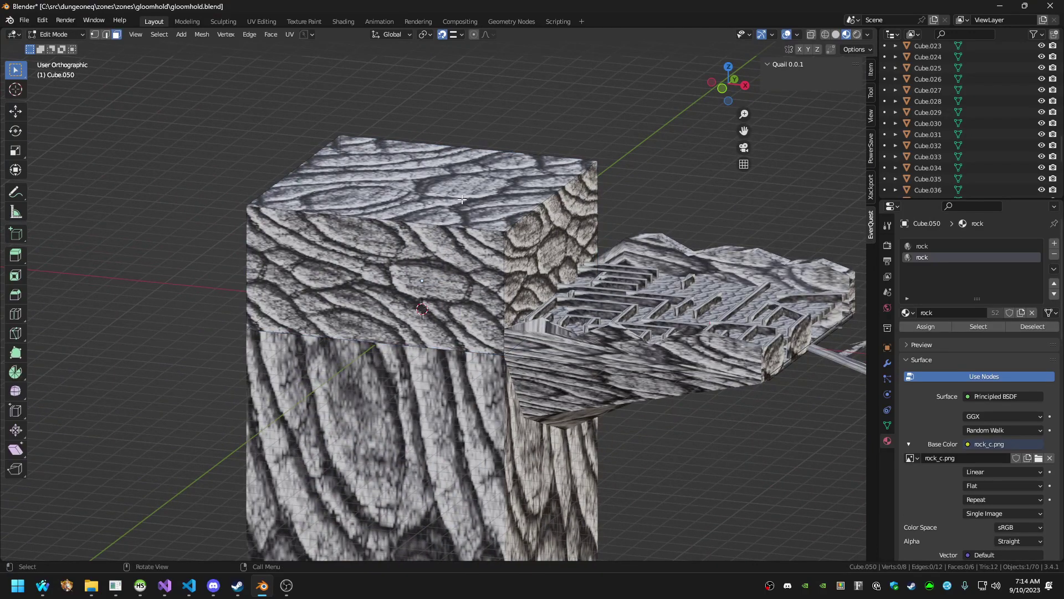
{"action": "left_click", "coordinate": [443, 187]}
{"action": "key", "text": "g"}
{"action": "key", "text": "z"}
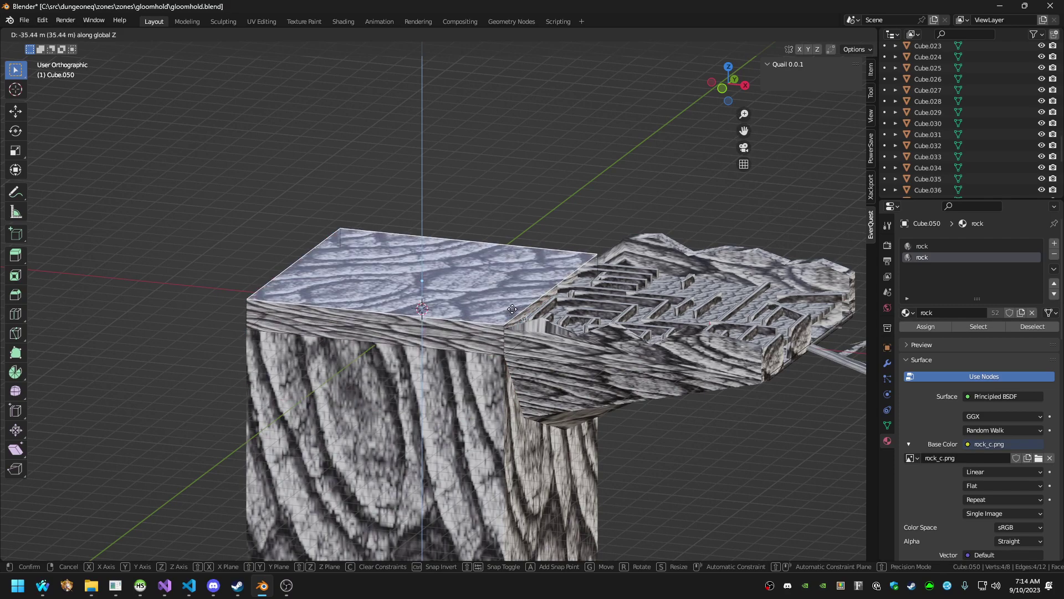
{"action": "left_click", "coordinate": [511, 309]}
{"action": "mouse_move", "coordinate": [512, 309]}
{"action": "middle_mouse_down"}
{"action": "mouse_move", "coordinate": [580, 257]}
{"action": "mouse_move", "coordinate": [507, 295]}
{"action": "middle_mouse_up"}
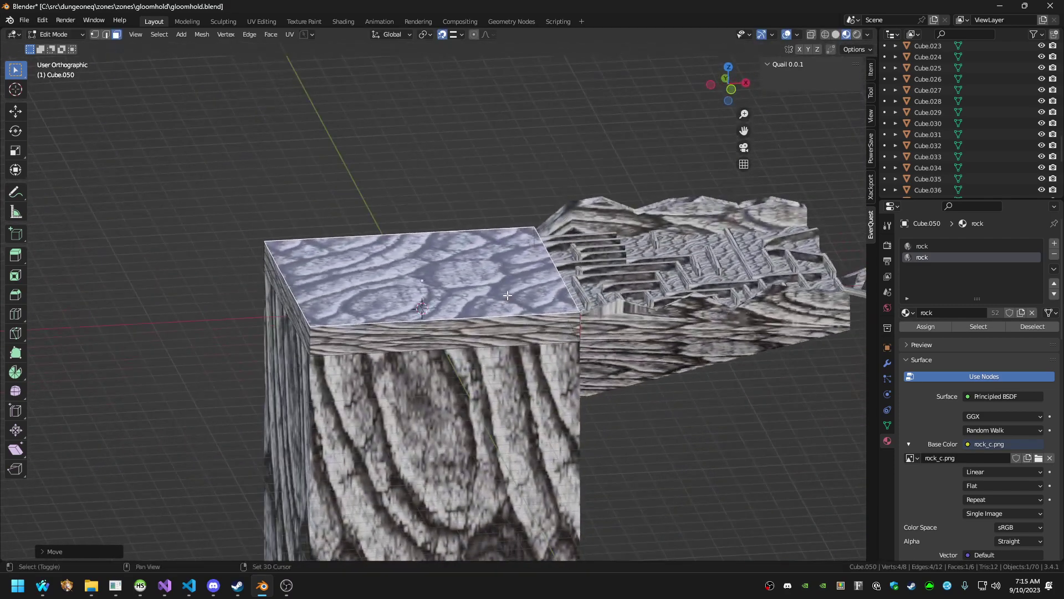
{"action": "key", "text": "shift+grave"}
{"action": "key", "text": "w"}
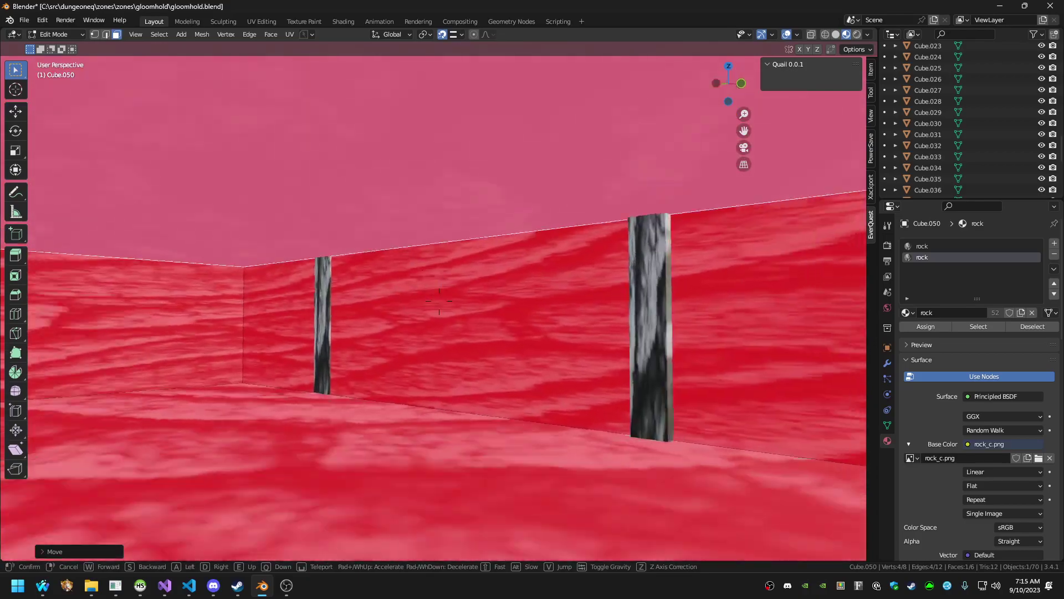
{"action": "key", "text": "s"}
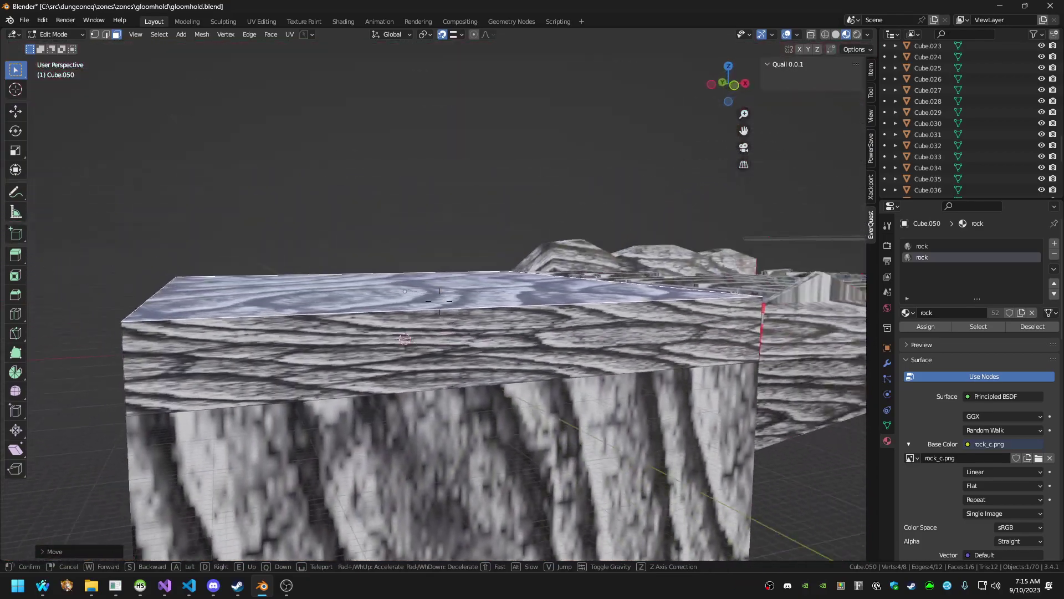
{"action": "left_click", "coordinate": [439, 301]}
{"action": "middle_click_drag", "start_coordinate": [462, 267], "coordinate": [469, 301]}
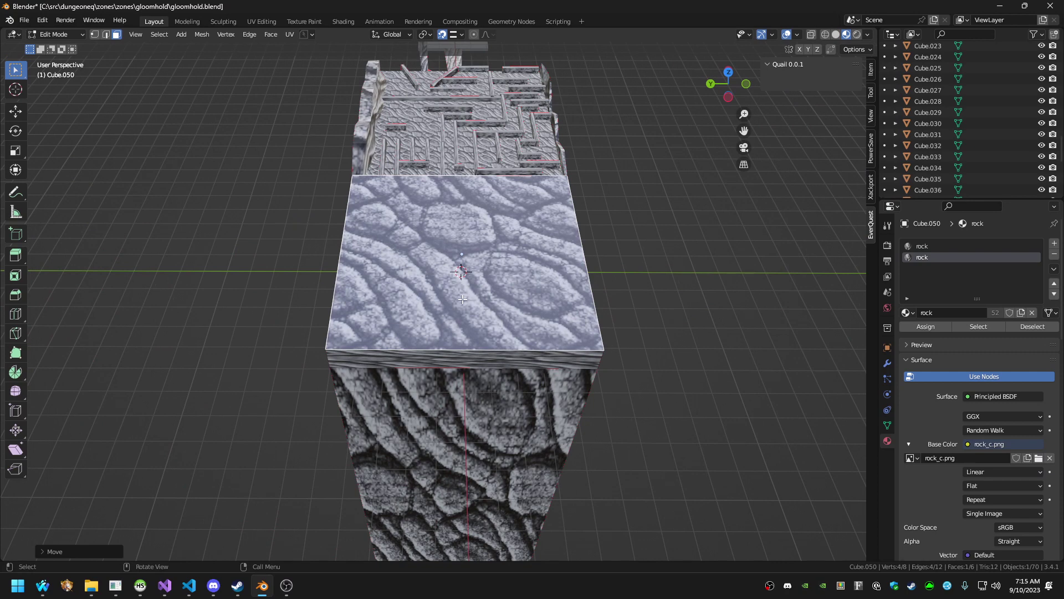
{"action": "key", "text": "s"}
{"action": "key", "text": "x"}
{"action": "key", "text": "shift+z"}
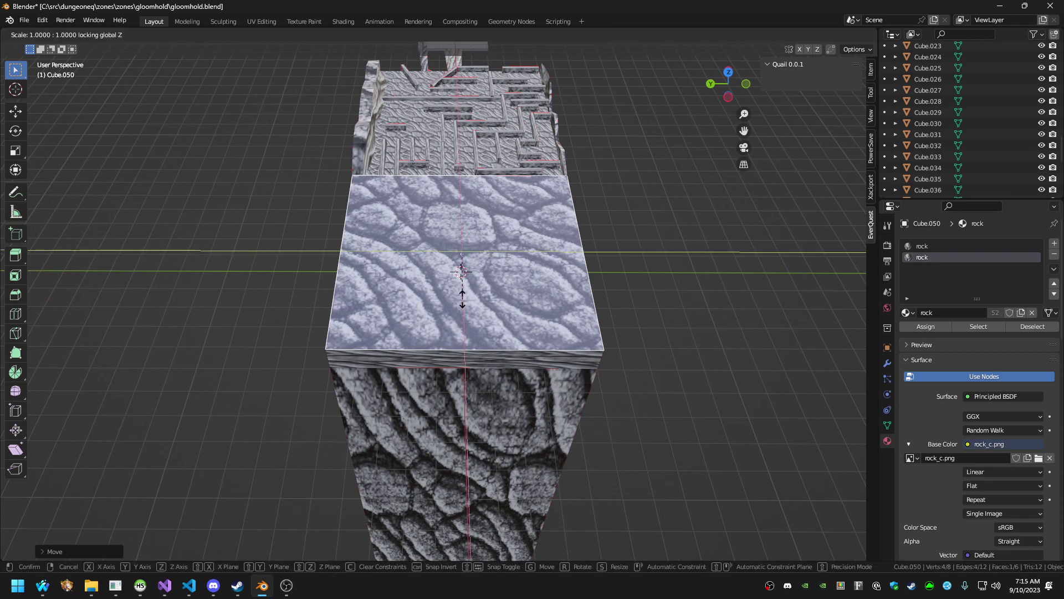
{"action": "key", "text": "Escape"}
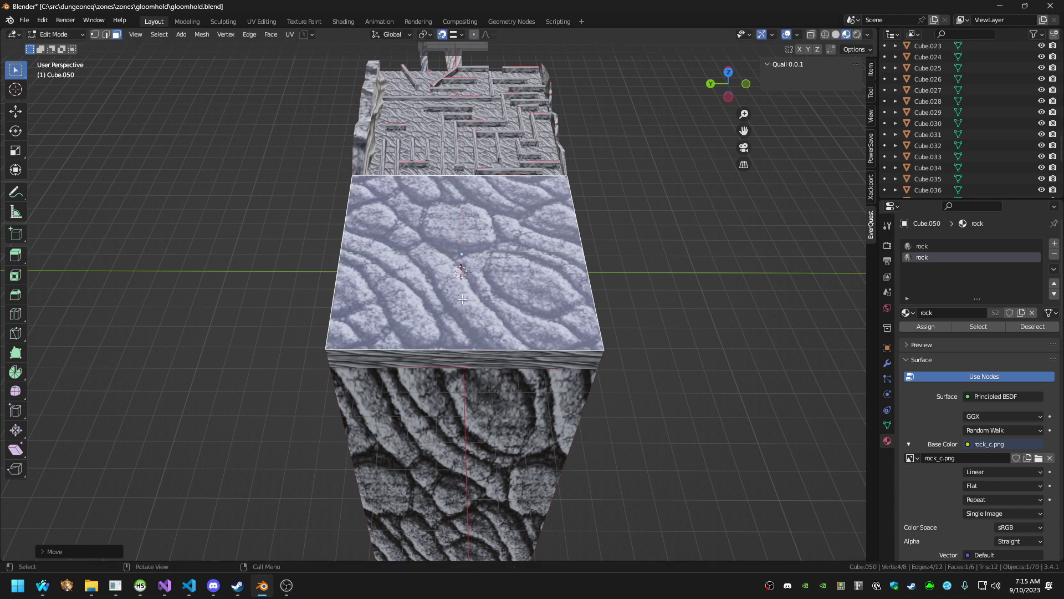
{"action": "key", "text": "s"}
{"action": "key", "text": "x"}
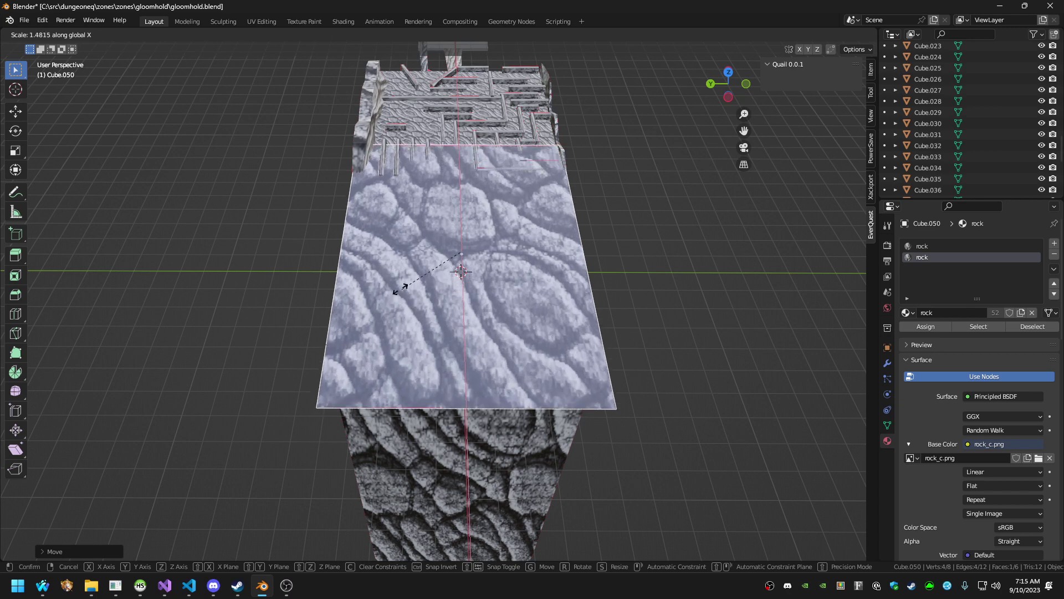
{"action": "key", "text": "Escape"}
Scale the whole slab down along X in Object Mode into a thin wall across the block
{"action": "key", "text": "Tab"}
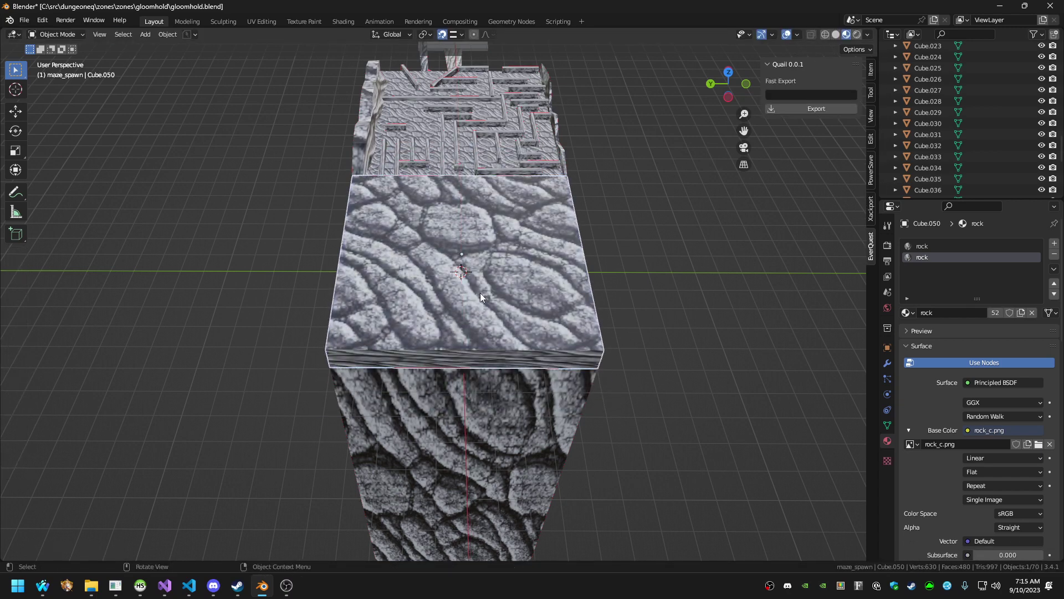
{"action": "key", "text": "s"}
{"action": "key", "text": "x"}
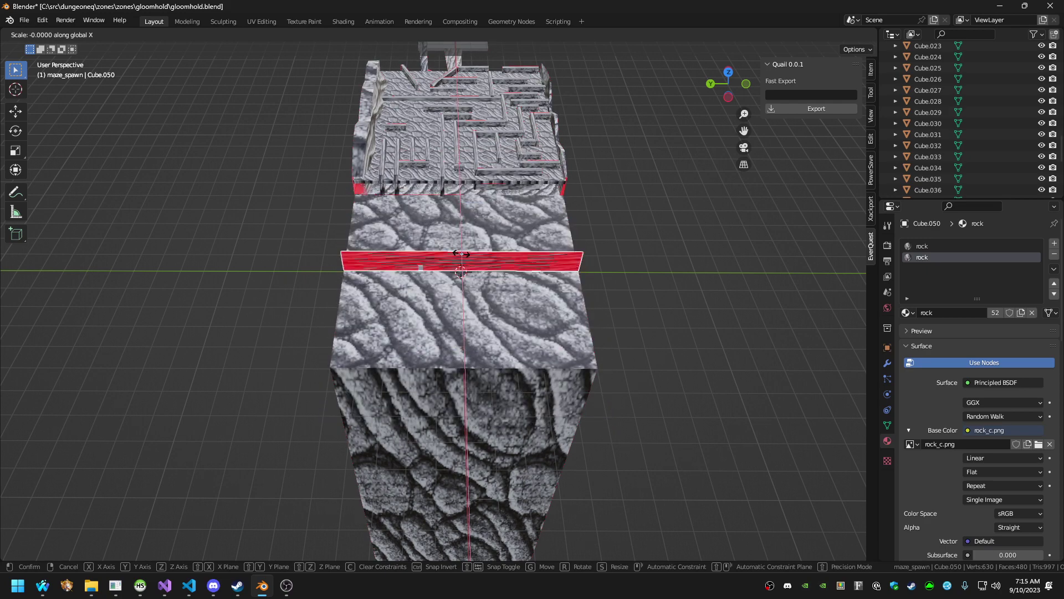
{"action": "left_click", "coordinate": [465, 253]}
{"action": "middle_click_drag", "start_coordinate": [464, 254], "coordinate": [406, 283]}
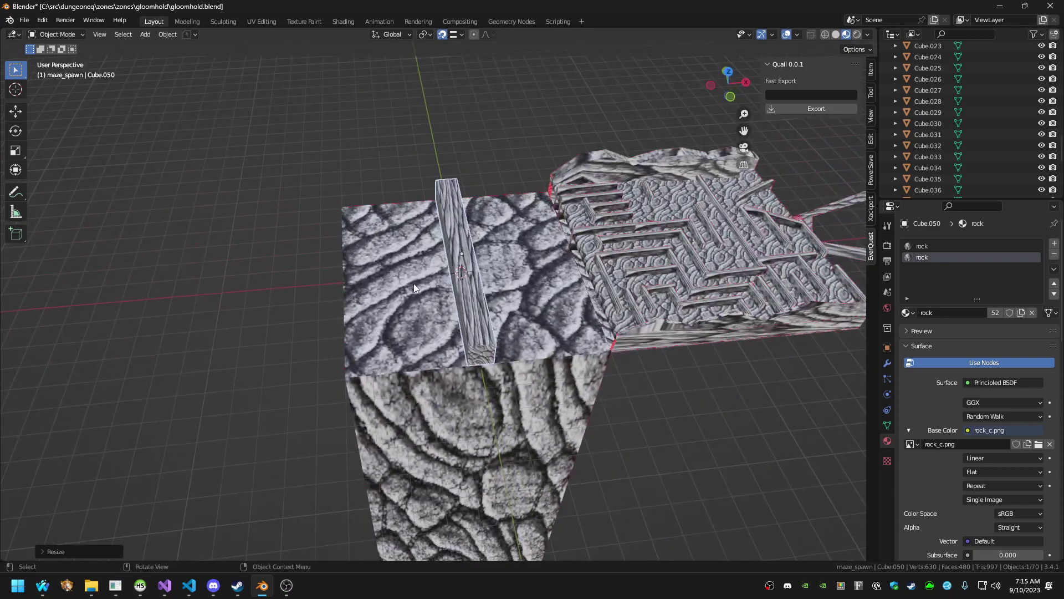
Move the thin wall -45 m along X to the block edge farthest from the maze
{"action": "key", "text": "g"}
{"action": "key", "text": "x"}
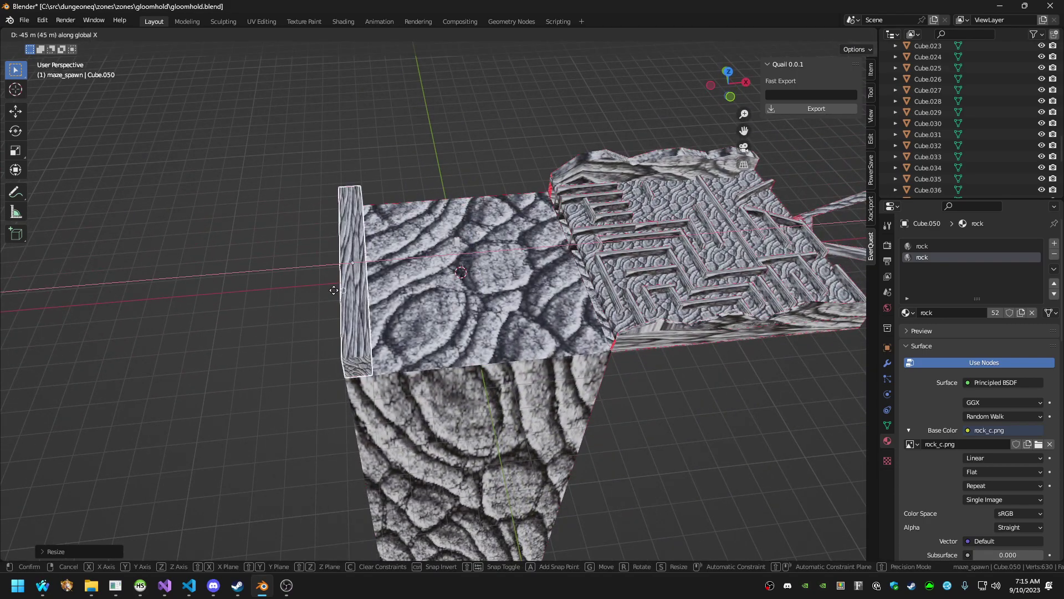
{"action": "left_click", "coordinate": [332, 320]}
{"action": "middle_click_drag", "start_coordinate": [332, 319], "coordinate": [378, 277]}
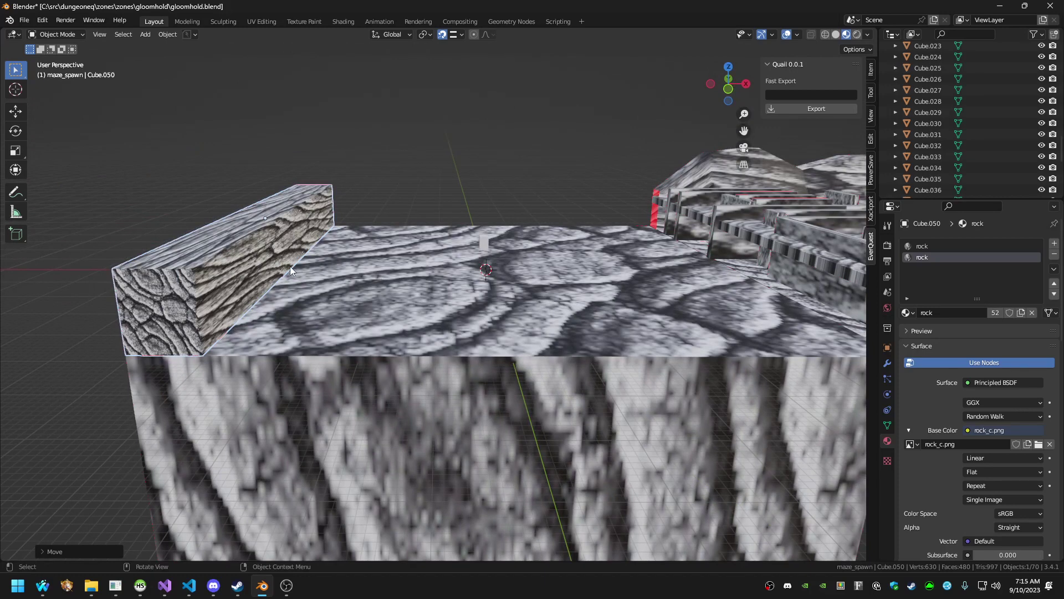
{"action": "scroll", "coordinate": [273, 244], "scroll_direction": "down", "scroll_amount": 2}
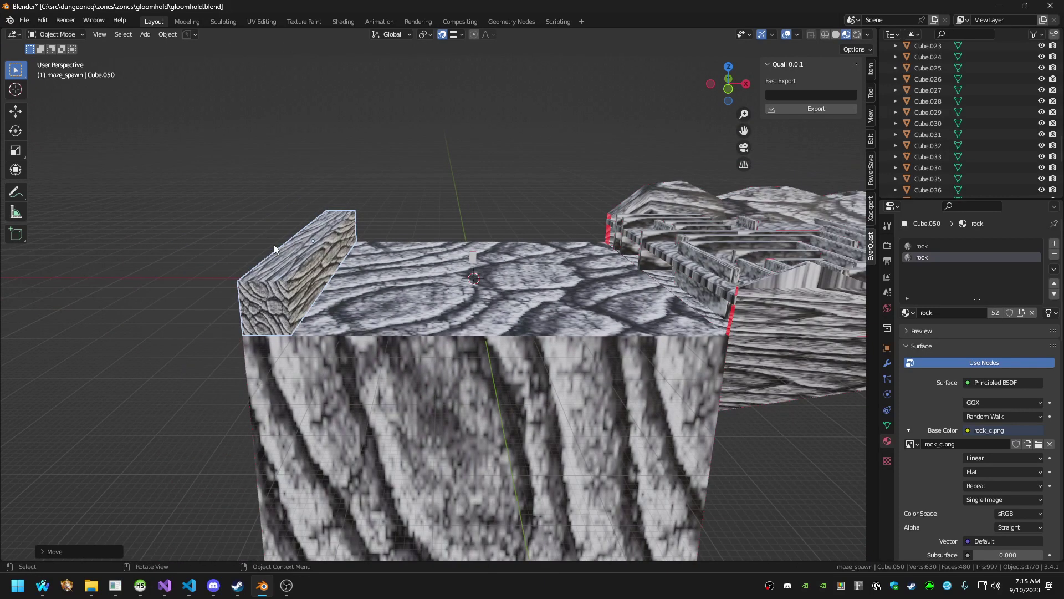
Try to raise the thin wall by extruding its top face and moving it up about 14.36 m along Z with snapping off
{"action": "key", "text": "Tab"}
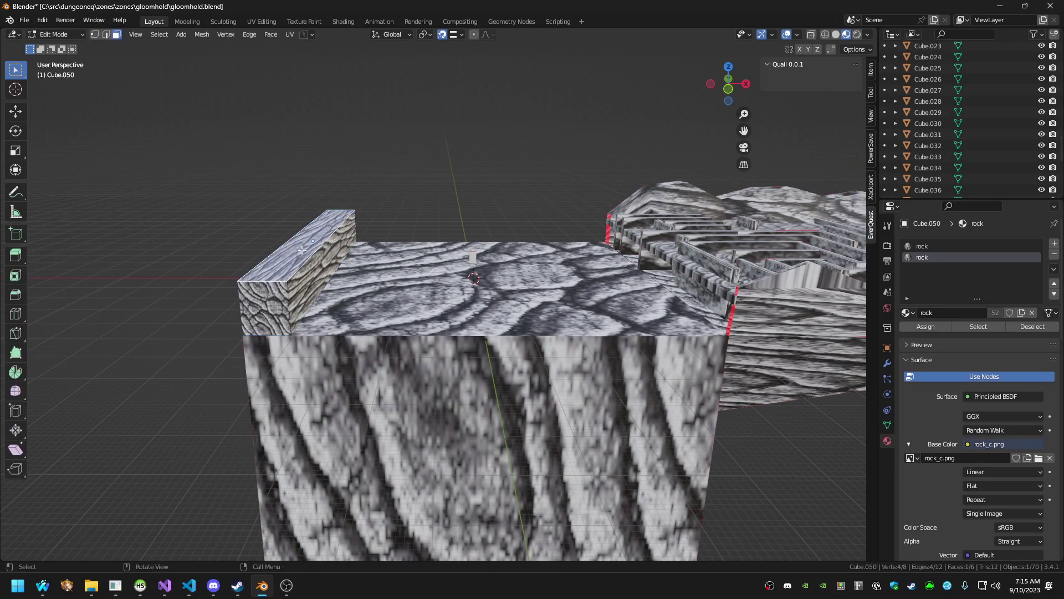
{"action": "key", "text": "Tab"}
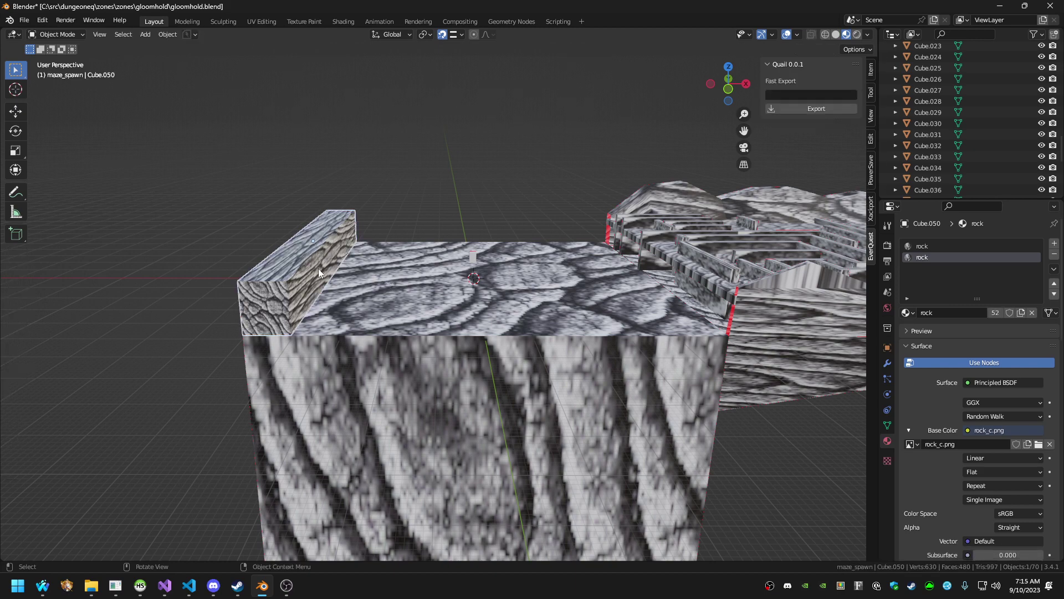
{"action": "key", "text": "Tab"}
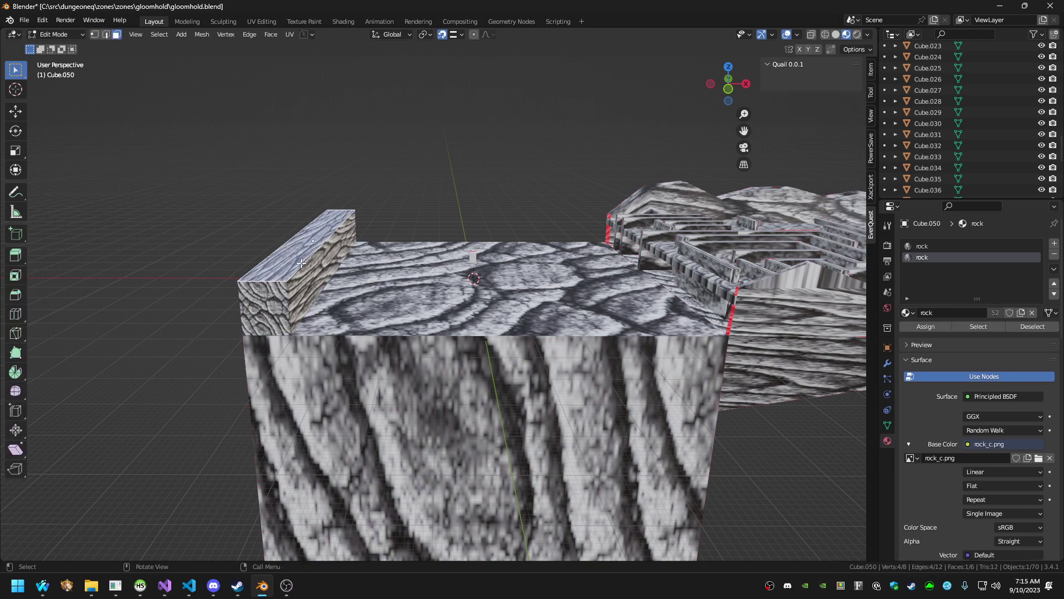
{"action": "key", "text": "e"}
{"action": "key", "text": "g"}
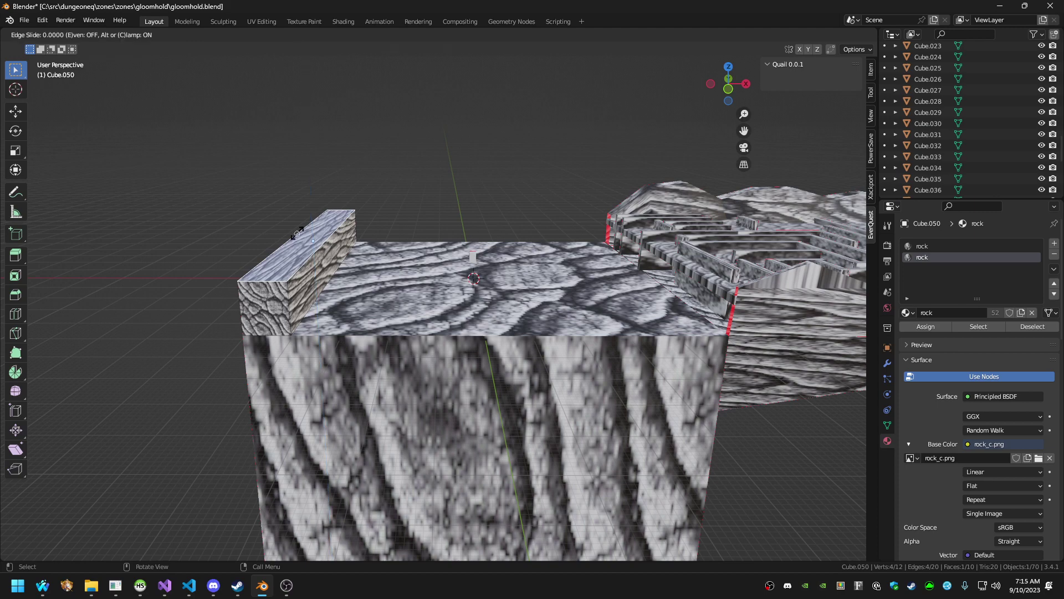
{"action": "key", "text": "Escape"}
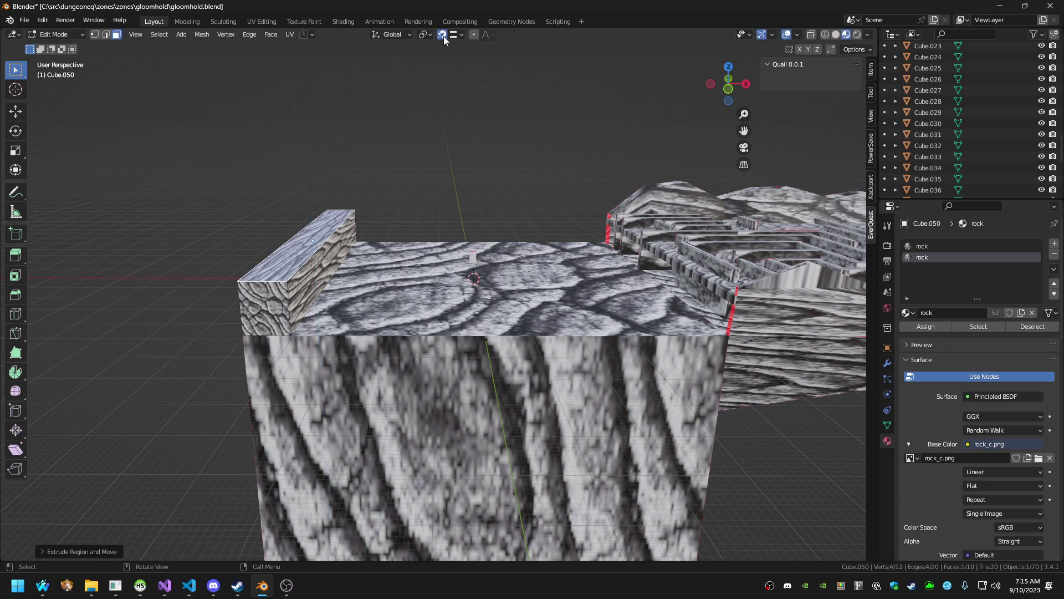
{"action": "key", "text": "g"}
{"action": "key", "text": "z"}
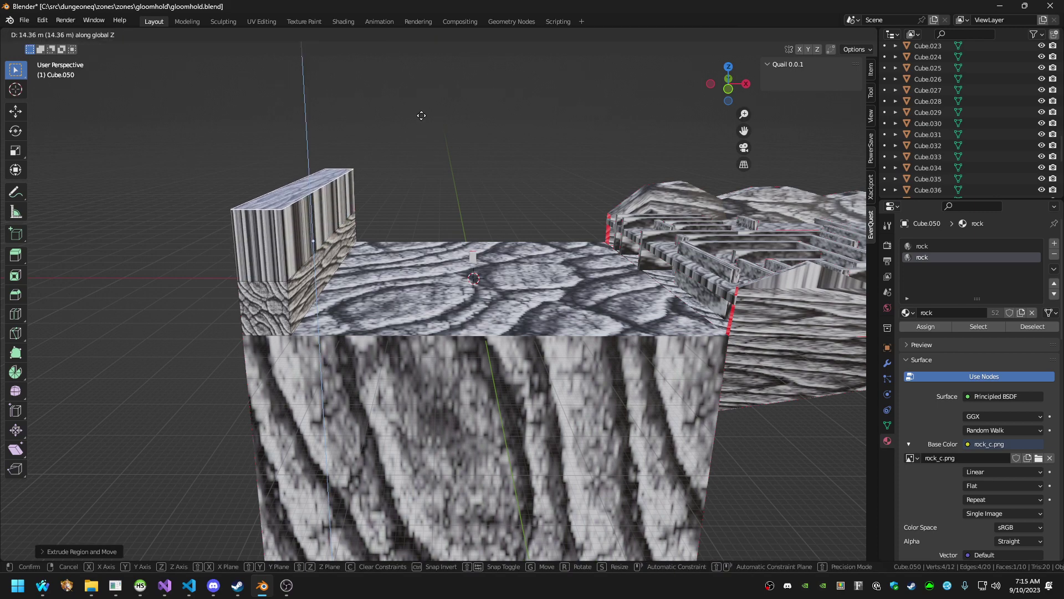
{"action": "left_click", "coordinate": [421, 116]}
{"action": "middle_click_drag", "start_coordinate": [421, 115], "coordinate": [351, 232]}
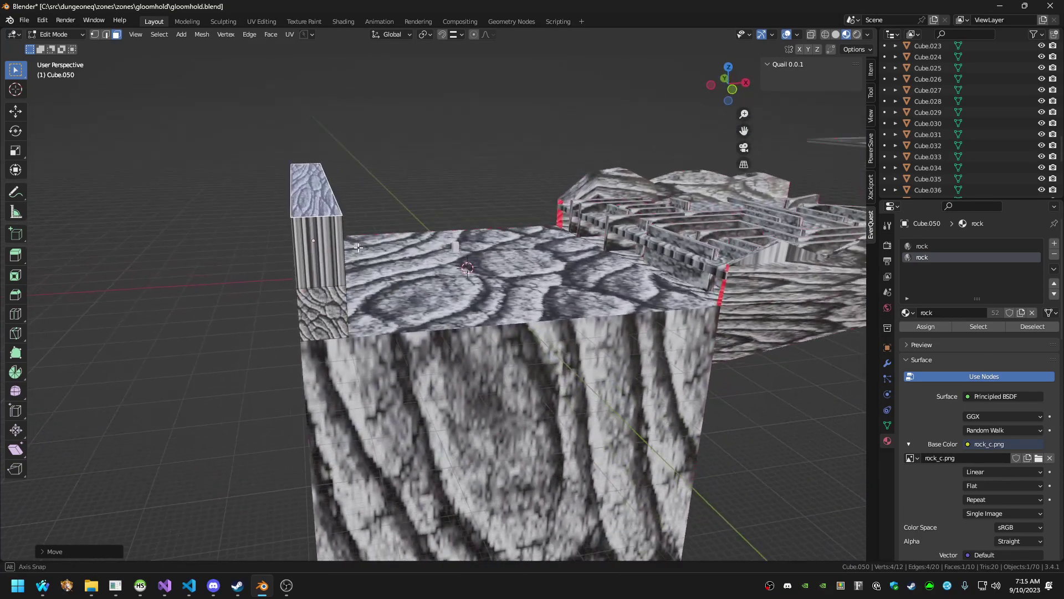
Try to shift the extruded top face along X toward the maze, inspect the slanted shape, and undo the top-face edits
{"action": "key", "text": "g"}
{"action": "key", "text": "y"}
{"action": "key", "text": "x"}
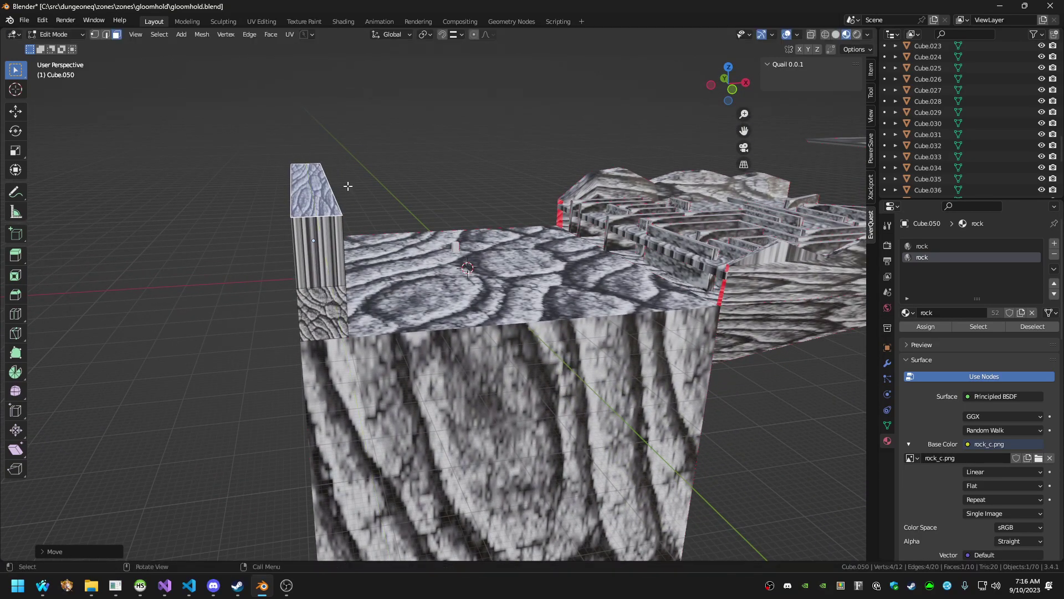
{"action": "left_click", "coordinate": [475, 186]}
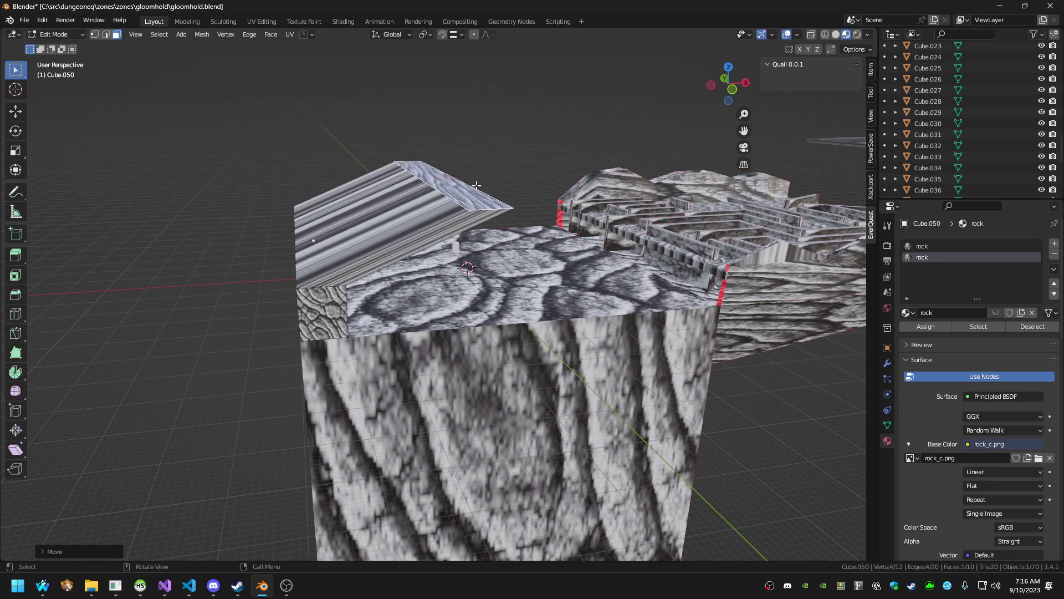
{"action": "middle_click_drag", "start_coordinate": [529, 257], "coordinate": [444, 238]}
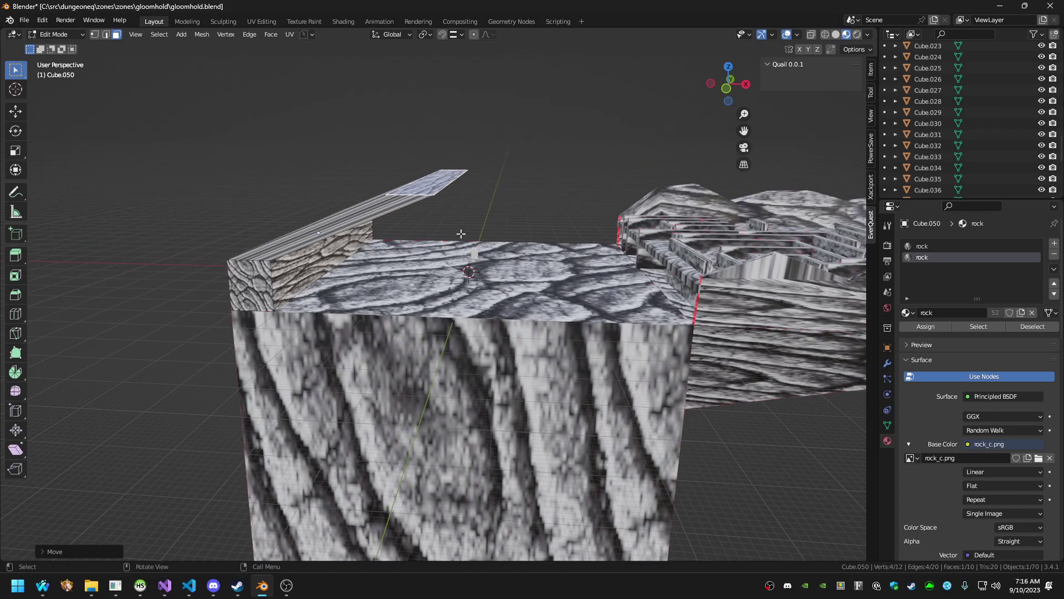
{"action": "key", "text": "ctrl+z"}
{"action": "key", "text": "ctrl+z"}
Raise the thin wall's original top face along Z without extruding, making the wall about twice as tall
{"action": "key", "text": "e"}
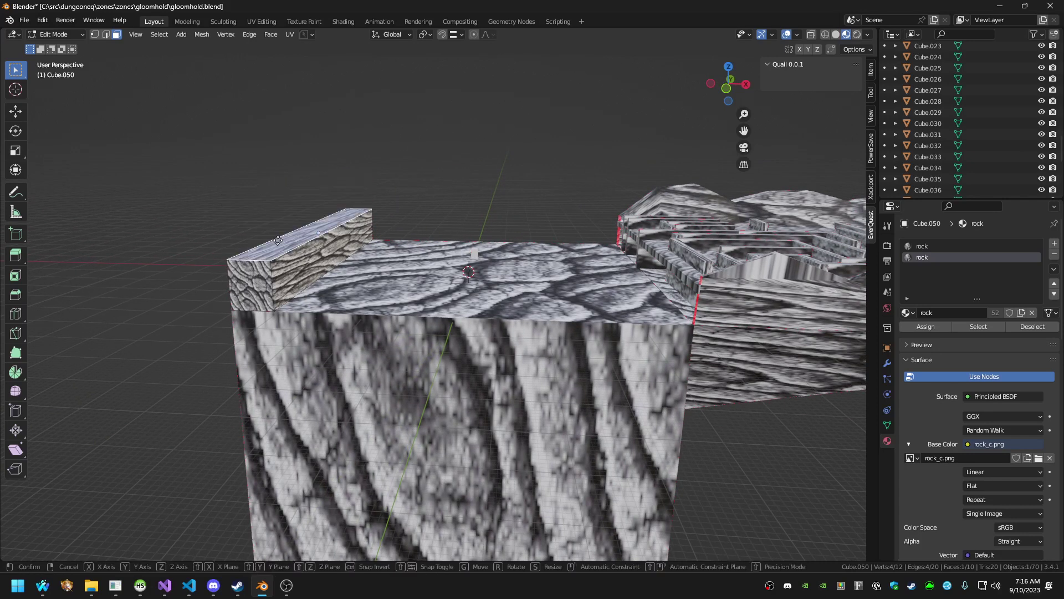
{"action": "key", "text": "z"}
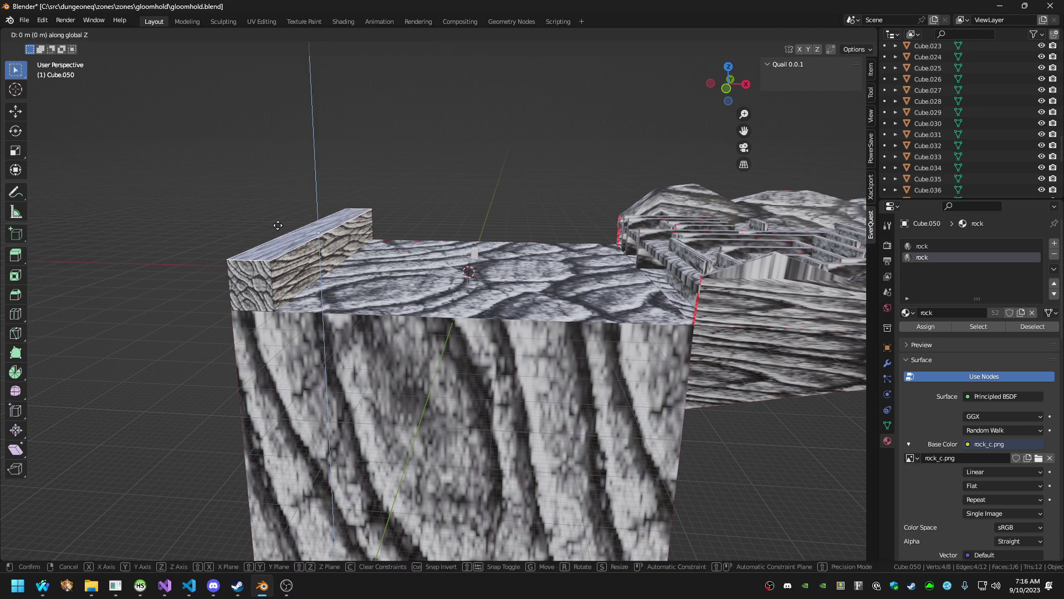
{"action": "left_click", "coordinate": [284, 191]}
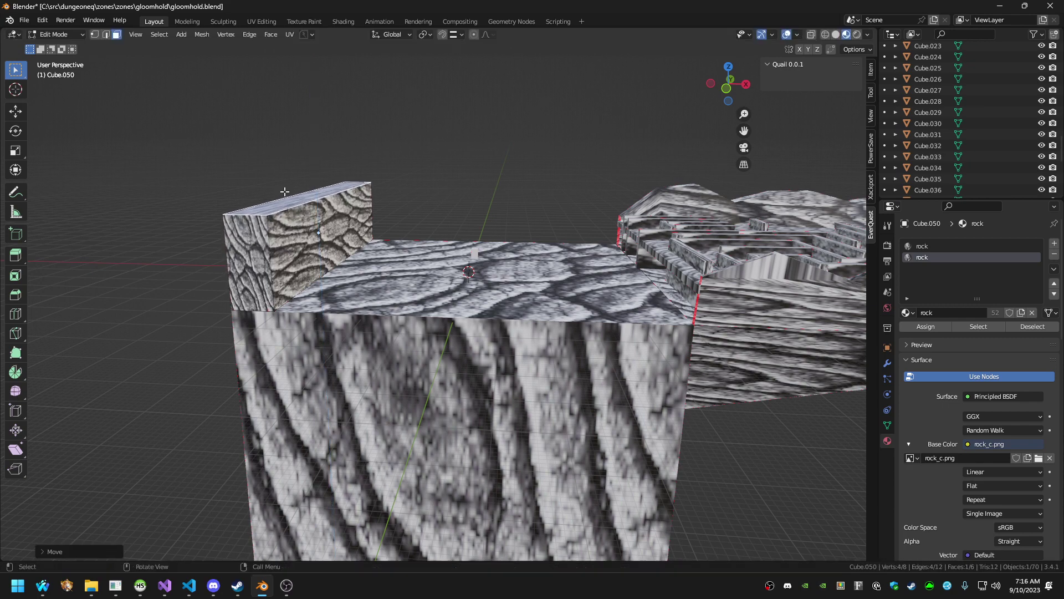
{"action": "middle_click_drag", "start_coordinate": [284, 192], "coordinate": [340, 251]}
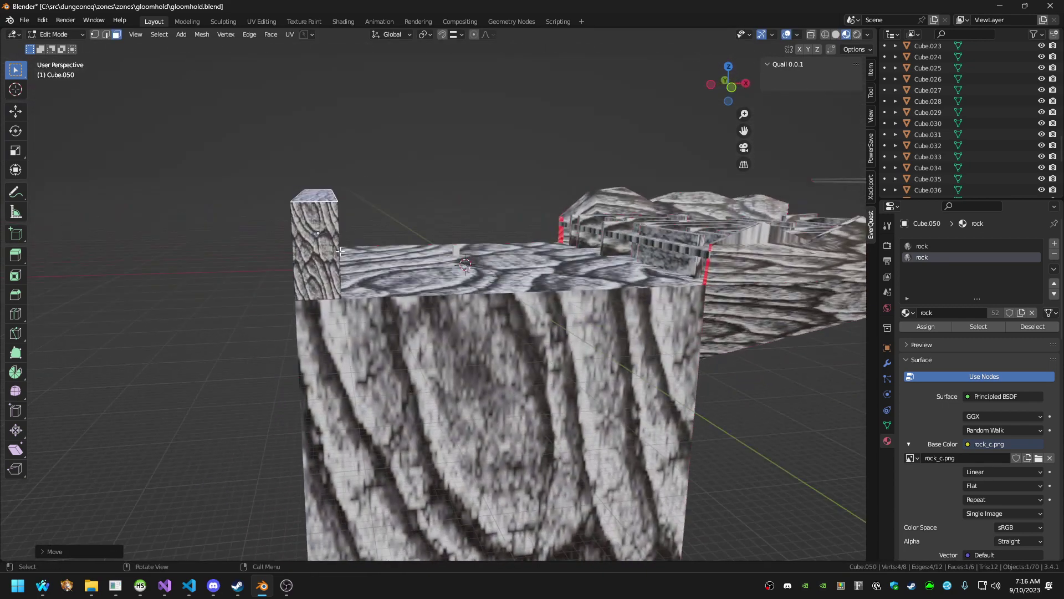
{"action": "middle_click_drag", "start_coordinate": [703, 245], "coordinate": [303, 205]}
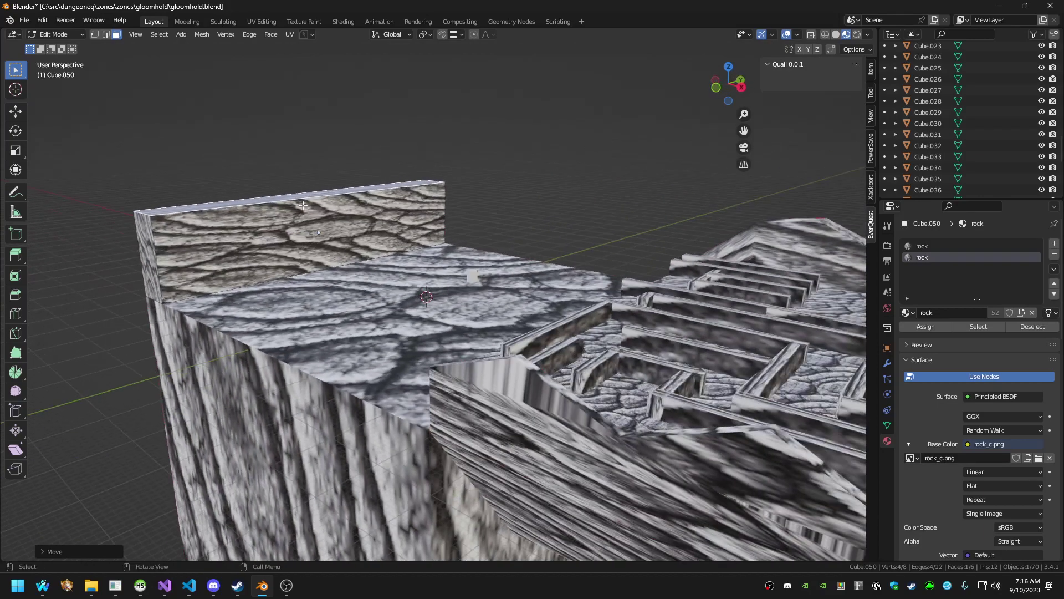
{"action": "middle_click_drag", "start_coordinate": [450, 253], "coordinate": [558, 274]}
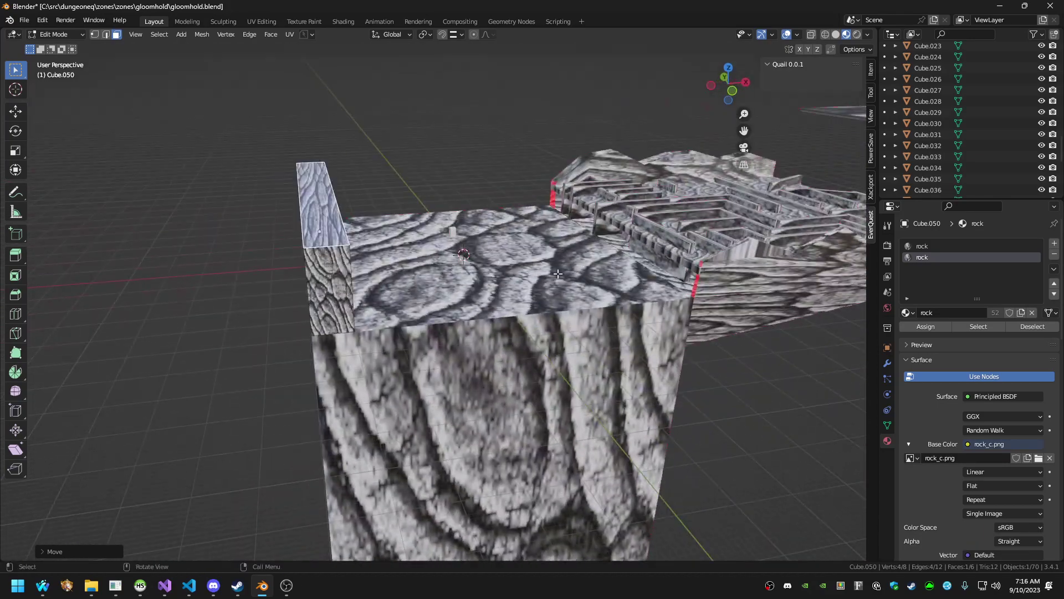
Duplicate the wall in Object Mode and move the copy along X to the block edge bordering the maze, finishing with snapping enabled
{"action": "key", "text": "Tab"}
{"action": "middle_click_drag", "start_coordinate": [448, 295], "coordinate": [426, 305]}
{"action": "key", "text": "shift+d"}
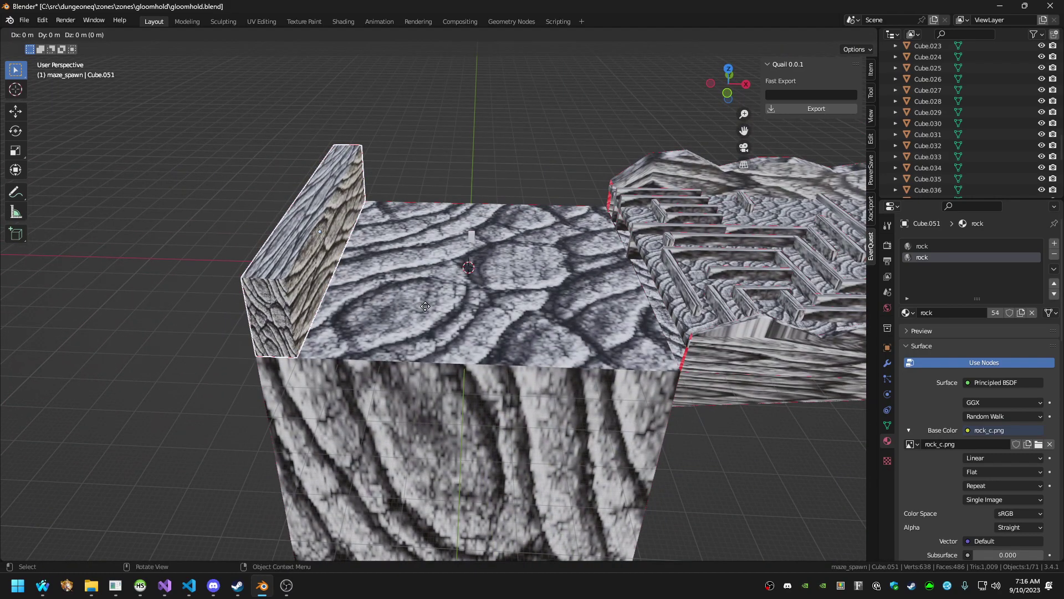
{"action": "key", "text": "x"}
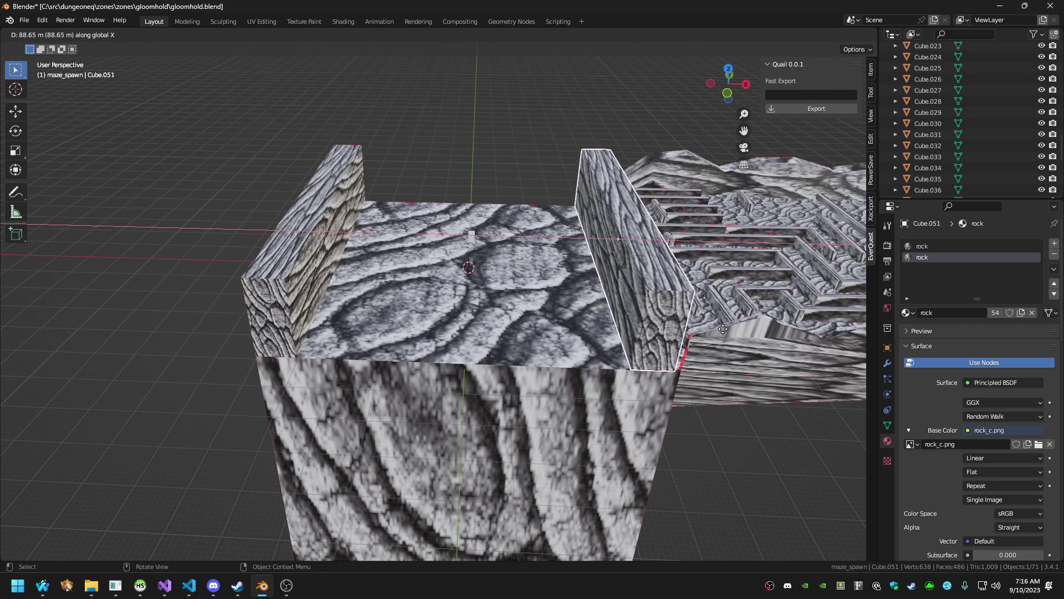
{"action": "left_click", "coordinate": [672, 364]}
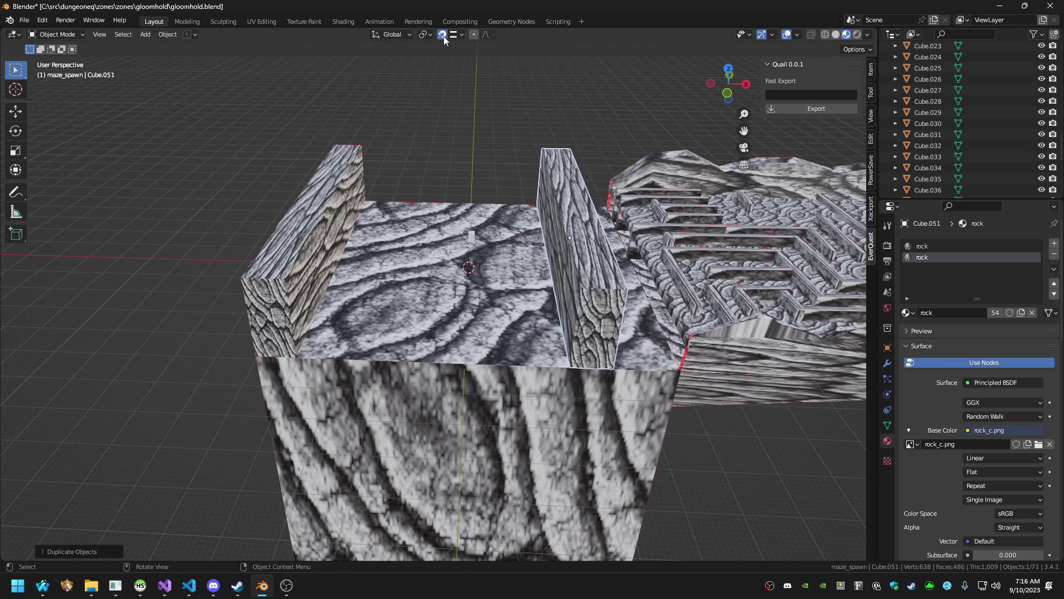
{"action": "key", "text": "g"}
{"action": "left_click", "coordinate": [687, 339]}
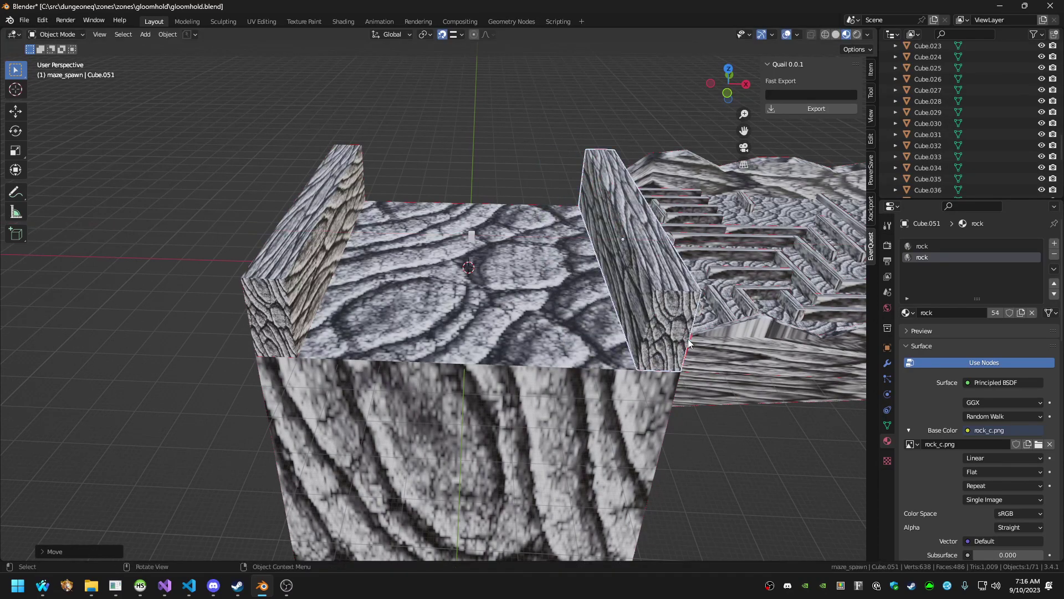
{"action": "middle_click_drag", "start_coordinate": [687, 339], "coordinate": [302, 263]}
{"action": "key", "text": "Tab"}
{"action": "key", "text": "Tab"}
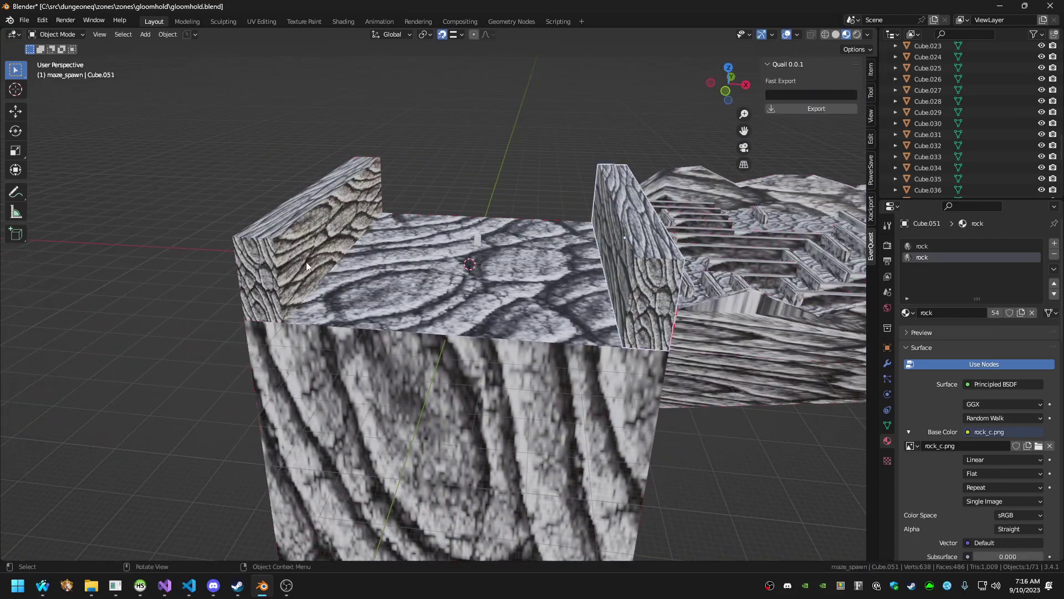
Duplicate the wall farthest from the maze and rotate the copy 90° about Z
{"action": "left_click", "coordinate": [321, 242]}
{"action": "key", "text": "shift+d"}
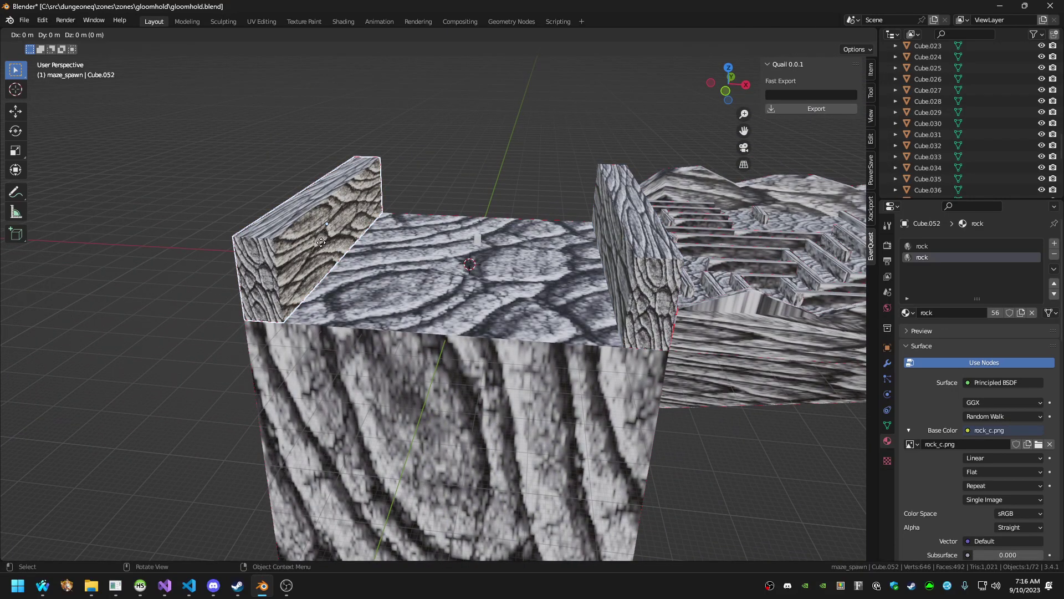
{"action": "key", "text": "r"}
{"action": "key", "text": "z"}
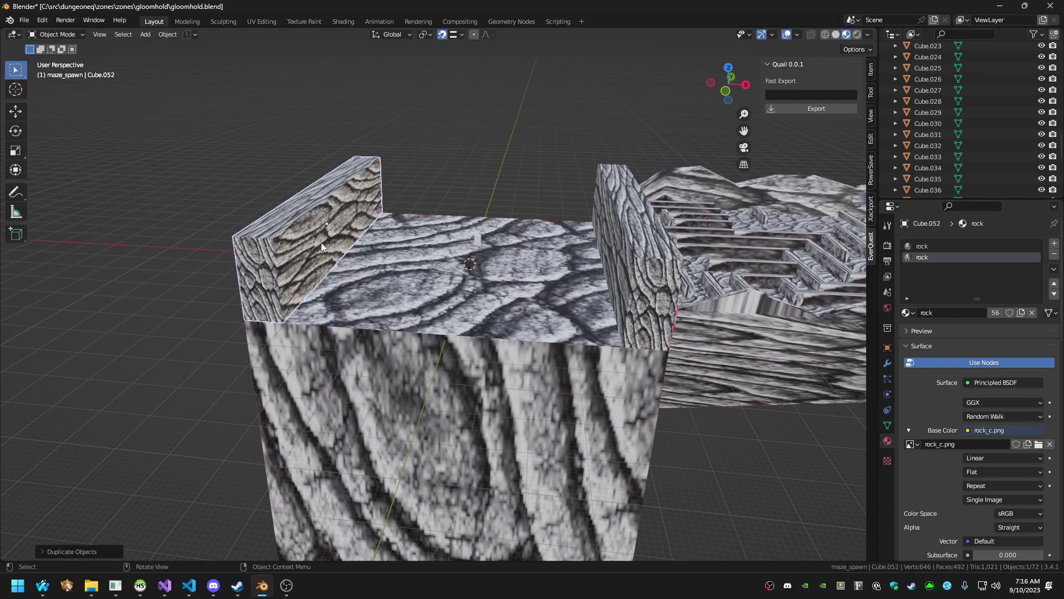
{"action": "type", "text": "90"}
{"action": "key", "text": "Return"}
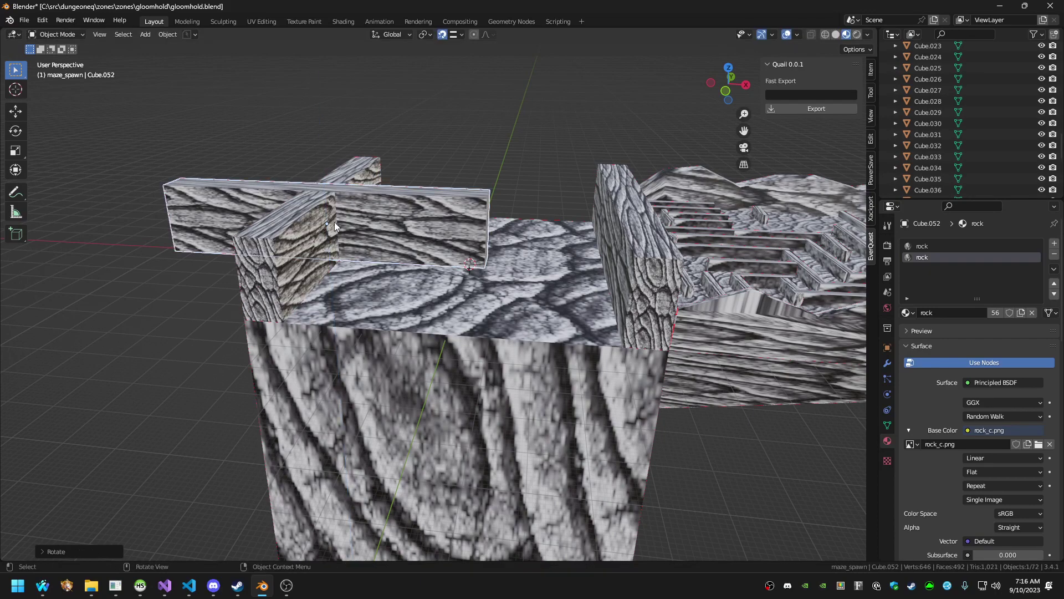
Move the rotated wall onto the block's -Y edge and shift it along X between the two side walls
{"action": "middle_click_drag", "start_coordinate": [321, 241], "coordinate": [338, 283]}
{"action": "key", "text": "g"}
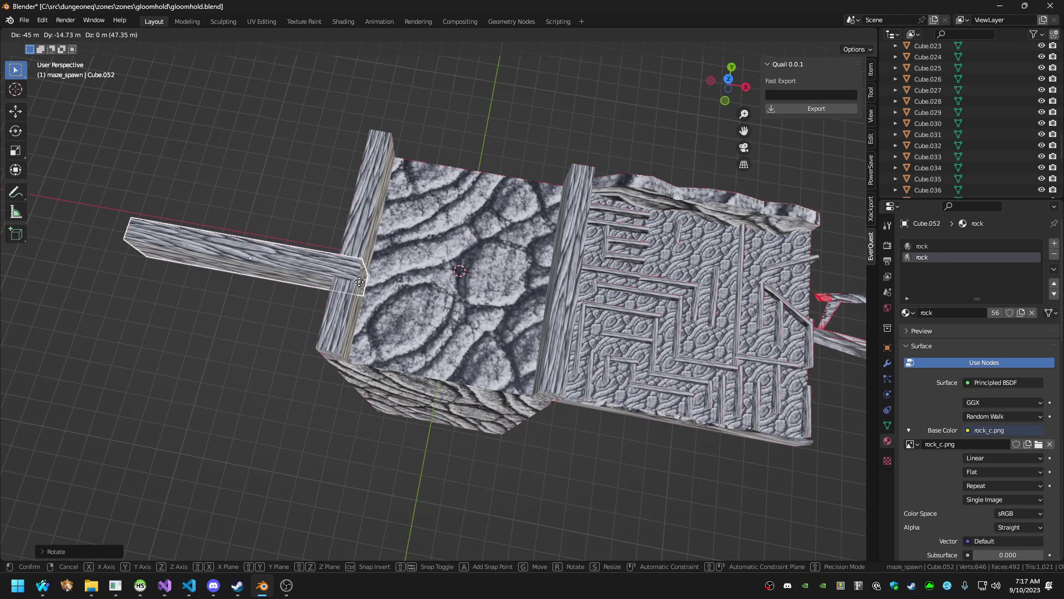
{"action": "key", "text": "x"}
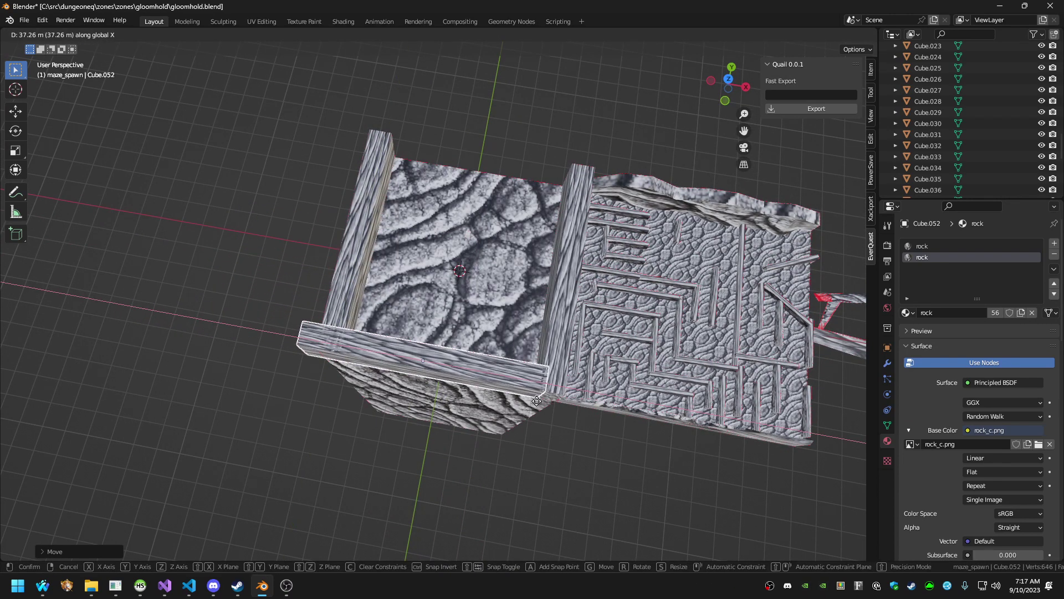
{"action": "left_click", "coordinate": [362, 397]}
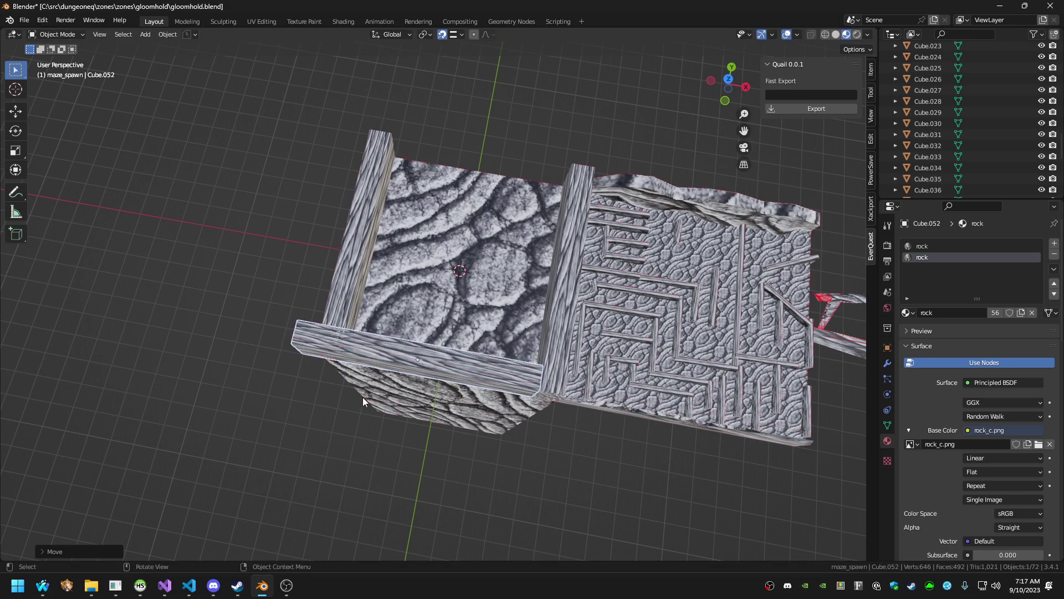
Adjust the rotated wall's end in Edit Mode so the wall spans the full block edge, and deselect it in Object Mode
{"action": "middle_click_drag", "start_coordinate": [362, 397], "coordinate": [419, 344]}
{"action": "key", "text": "Tab"}
{"action": "left_click", "coordinate": [333, 424]}
{"action": "middle_click_drag", "start_coordinate": [434, 426], "coordinate": [642, 361]}
{"action": "key", "text": "g"}
{"action": "left_click", "coordinate": [402, 482]}
{"action": "key", "text": "Tab"}
{"action": "key", "text": "alt+a"}
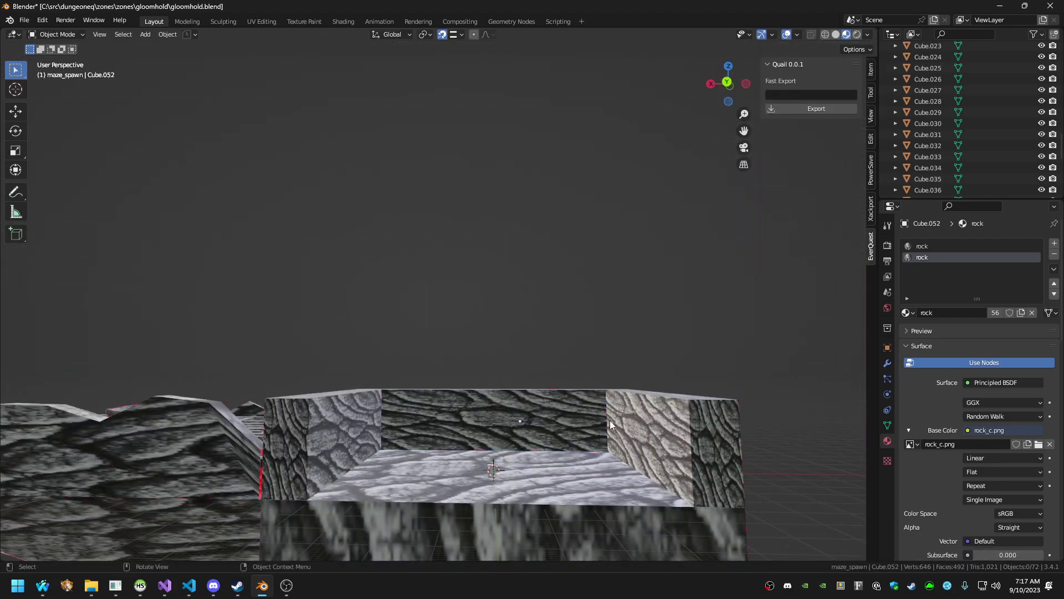
Duplicate the -Y edge wall and move the copy 90 m along Y to close the opposite side of the platform
{"action": "middle_click_drag", "start_coordinate": [614, 421], "coordinate": [554, 423]}
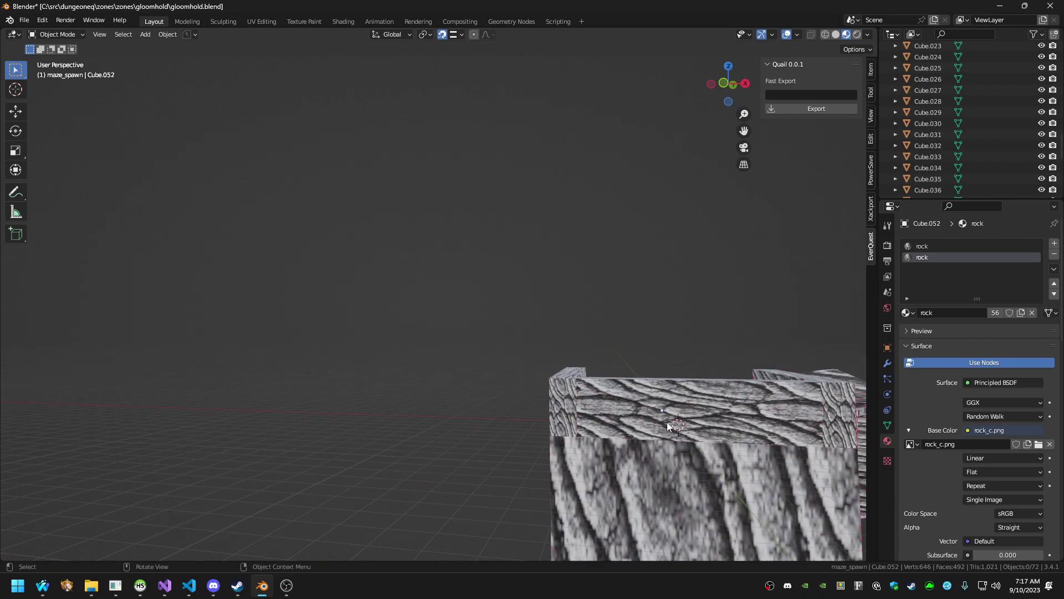
{"action": "middle_click_drag", "start_coordinate": [669, 425], "coordinate": [842, 464]}
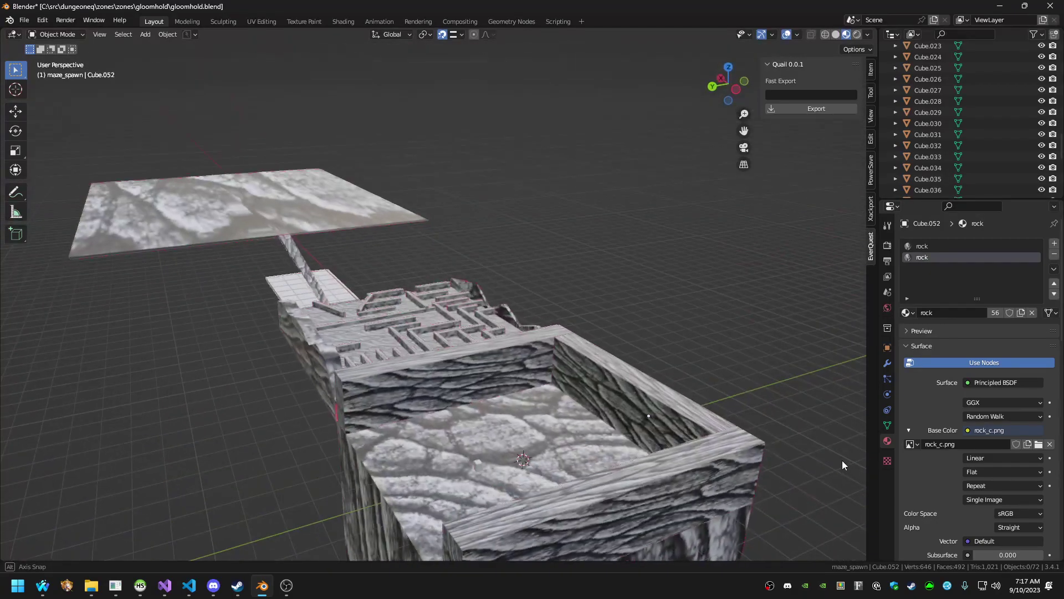
{"action": "scroll", "coordinate": [627, 411], "scroll_direction": "down", "scroll_amount": 2}
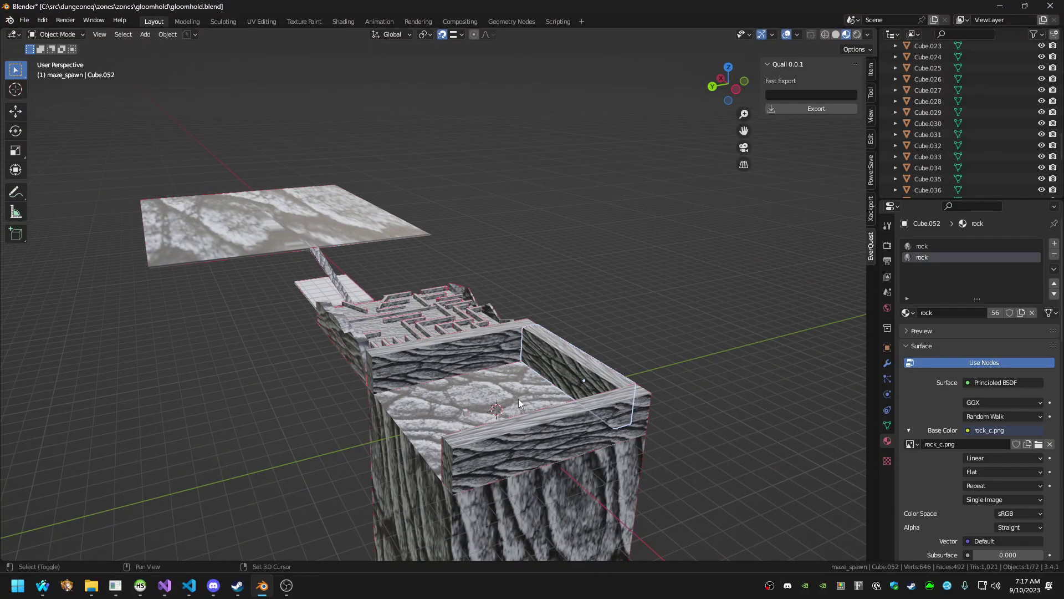
{"action": "key", "text": "shift+d"}
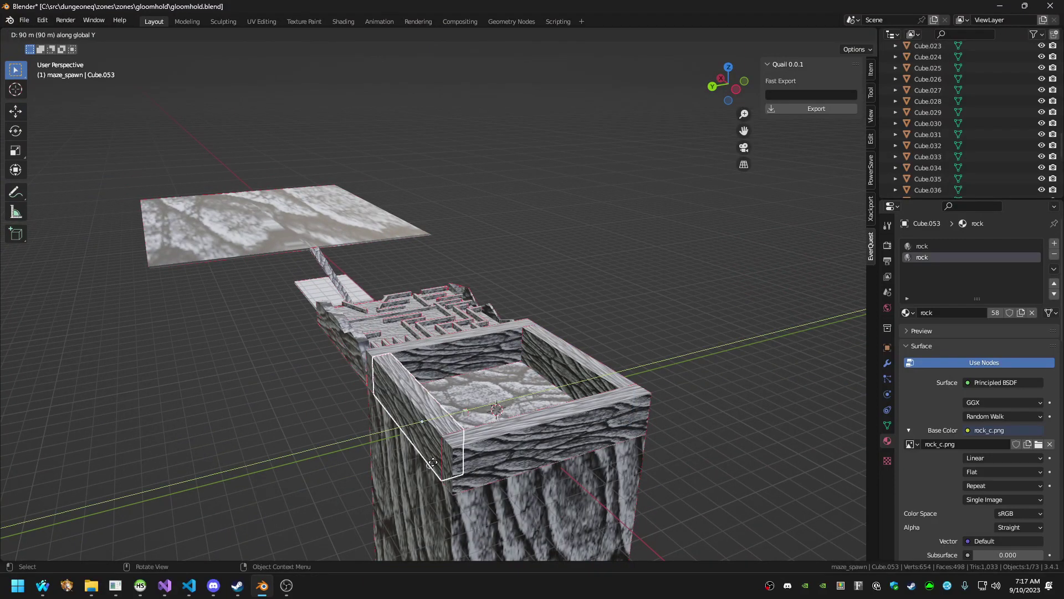
{"action": "left_click", "coordinate": [436, 460]}
{"action": "middle_click_drag", "start_coordinate": [431, 480], "coordinate": [368, 498]}
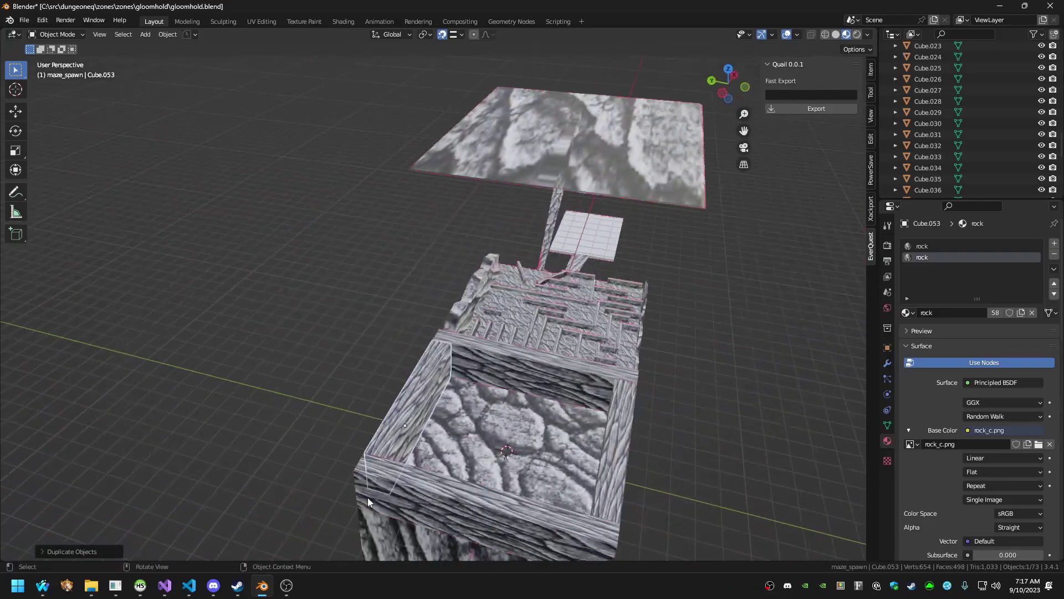
Select the rock wall that stands between the platform and the maze
{"action": "middle_click_drag", "start_coordinate": [480, 440], "coordinate": [561, 394]}
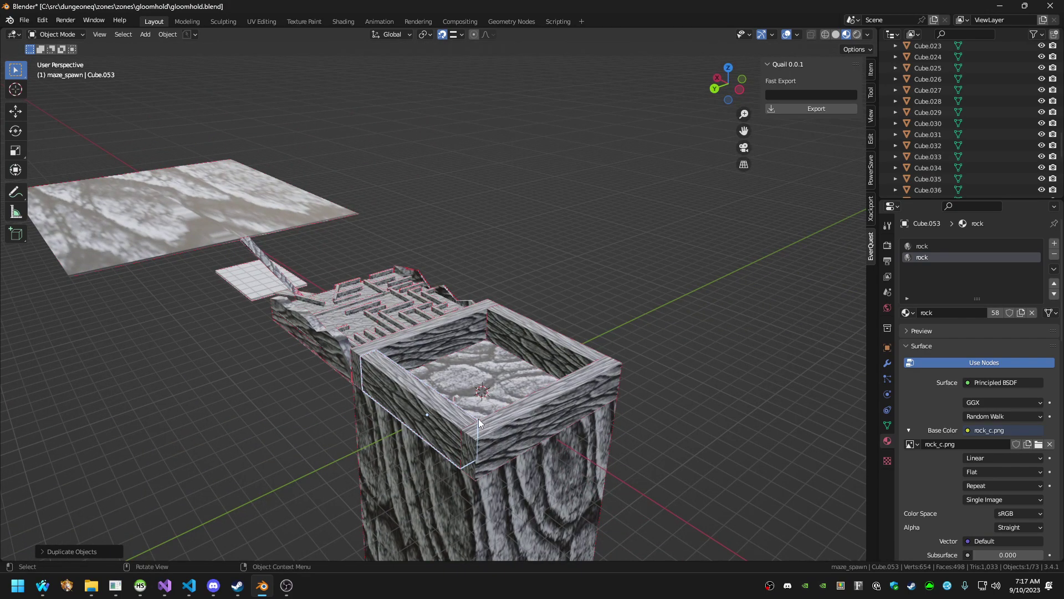
{"action": "middle_click_drag", "start_coordinate": [516, 426], "coordinate": [479, 427]}
{"action": "scroll", "coordinate": [540, 462], "scroll_direction": "up", "scroll_amount": 3}
{"action": "middle_click_drag", "start_coordinate": [540, 462], "coordinate": [596, 443]}
{"action": "left_click", "coordinate": [491, 393]}
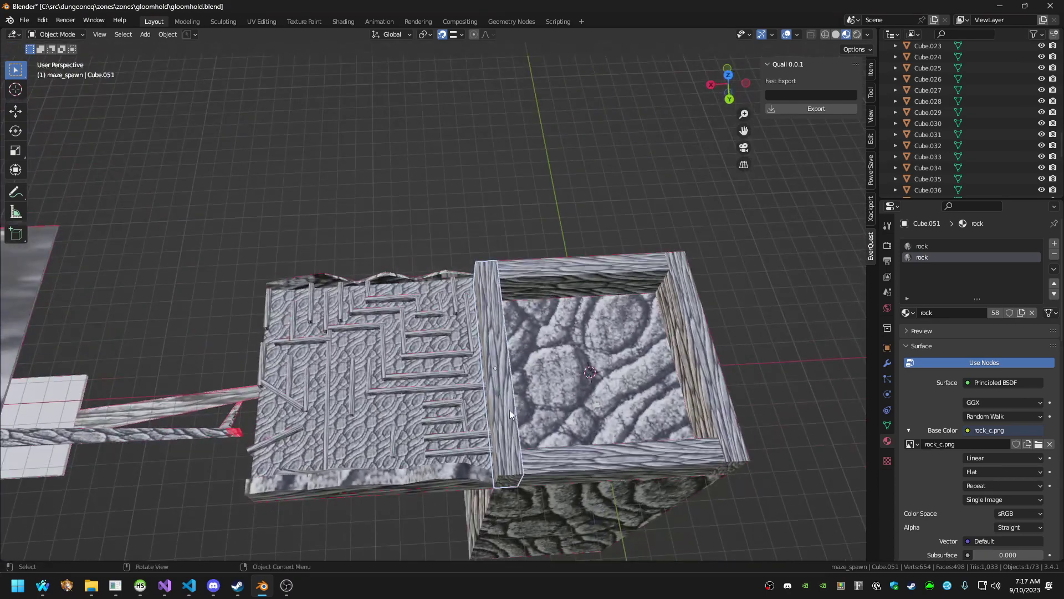
{"action": "middle_click_drag", "start_coordinate": [530, 433], "coordinate": [470, 391]}
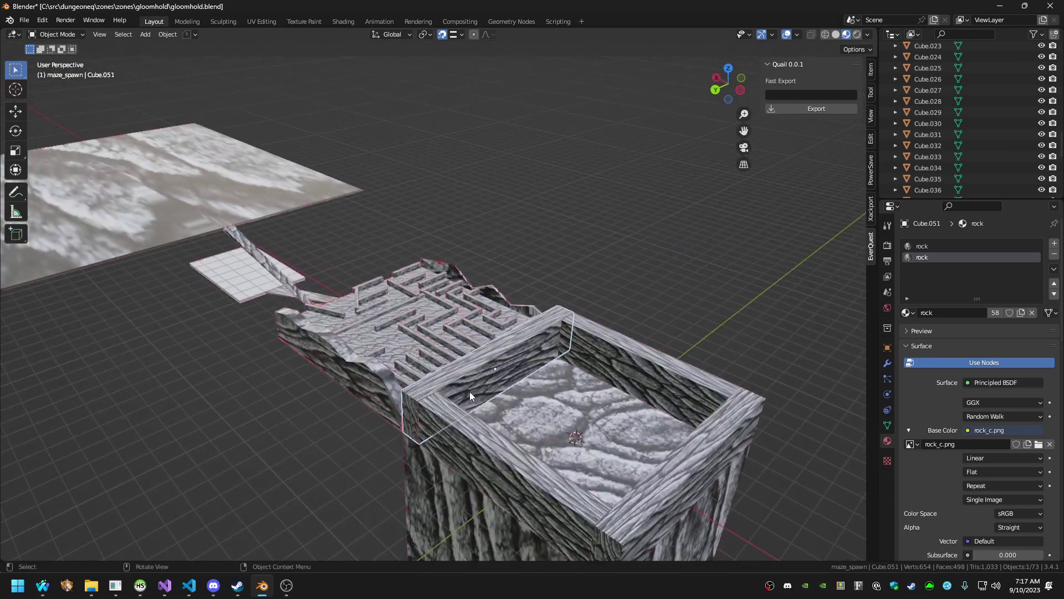
Try to shift the inner top edge of the maze-side wall along X in Edit Mode, with snapping turned off
{"action": "key", "text": "Tab"}
{"action": "left_click", "coordinate": [503, 350]}
{"action": "middle_click_drag", "start_coordinate": [504, 350], "coordinate": [522, 376]}
{"action": "key", "text": "g"}
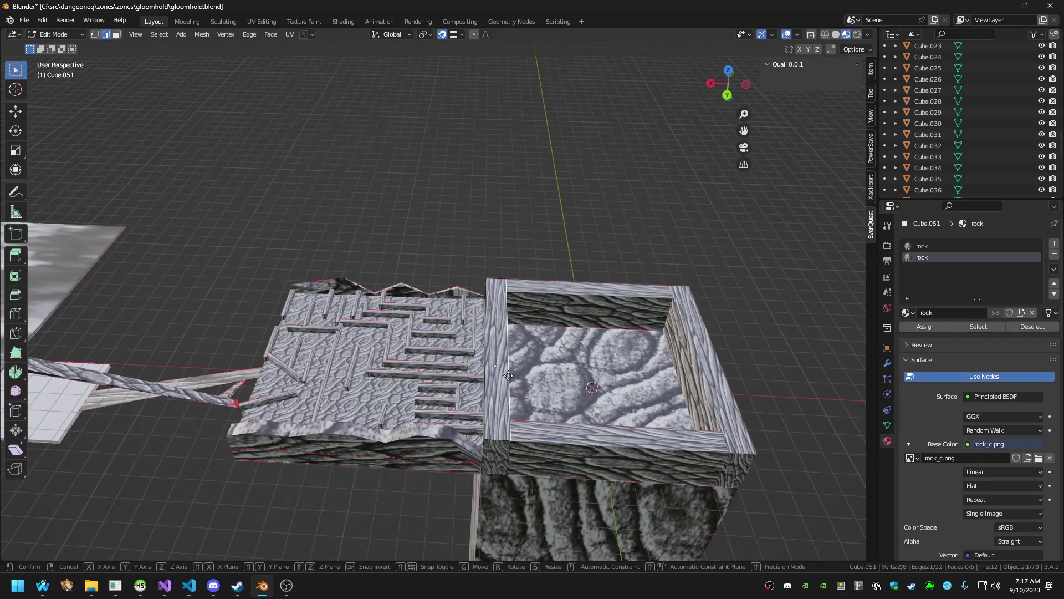
{"action": "key", "text": "x"}
{"action": "key", "text": "g"}
{"action": "key", "text": "Escape"}
{"action": "key", "text": "g"}
{"action": "key", "text": "Escape"}
{"action": "key", "text": "g"}
{"action": "key", "text": "x"}
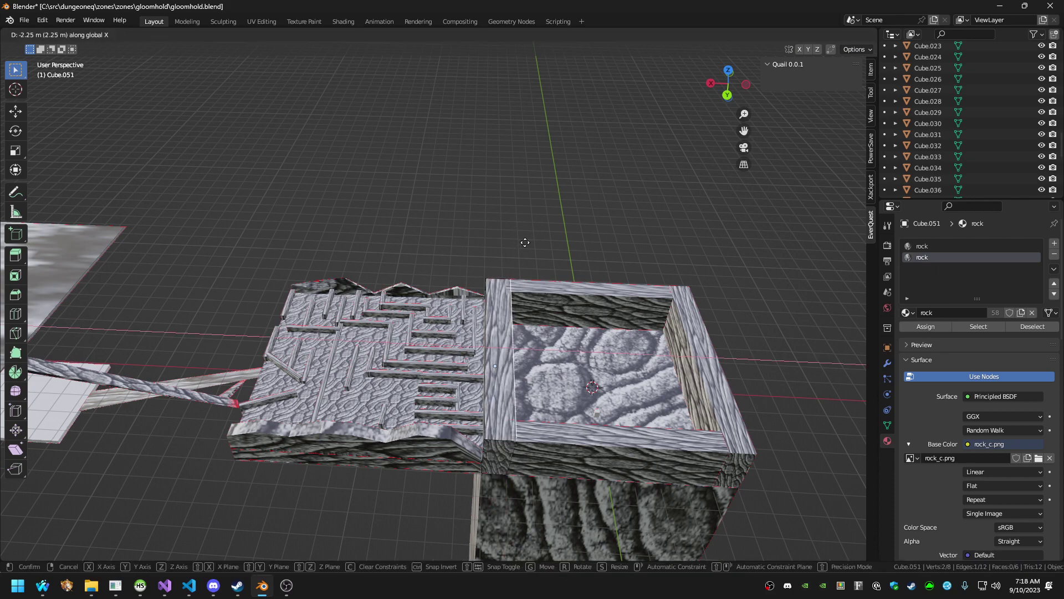
{"action": "left_click", "coordinate": [539, 241]}
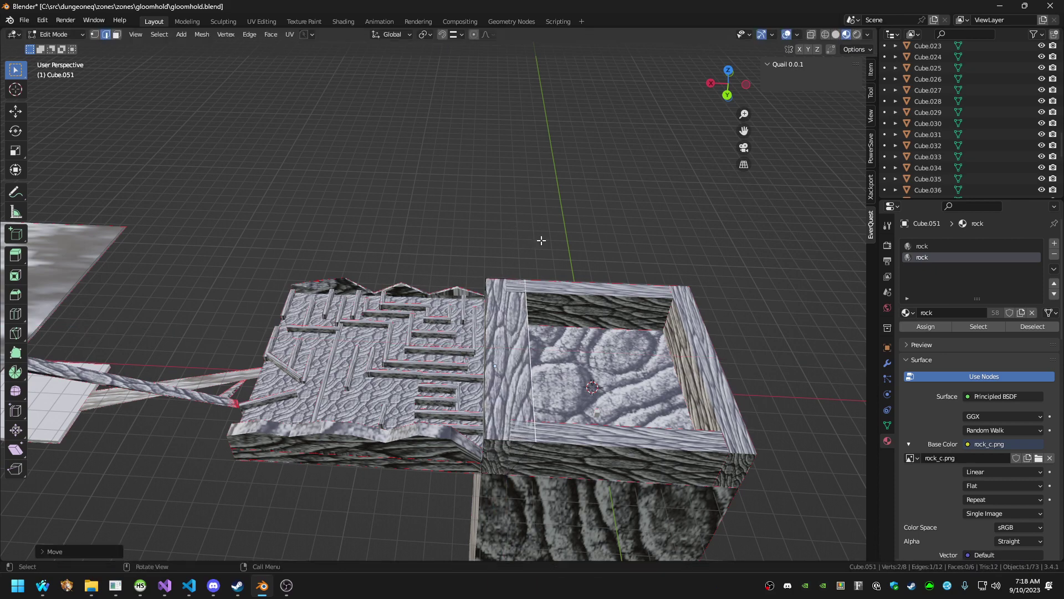
{"action": "middle_click_drag", "start_coordinate": [541, 238], "coordinate": [610, 302]}
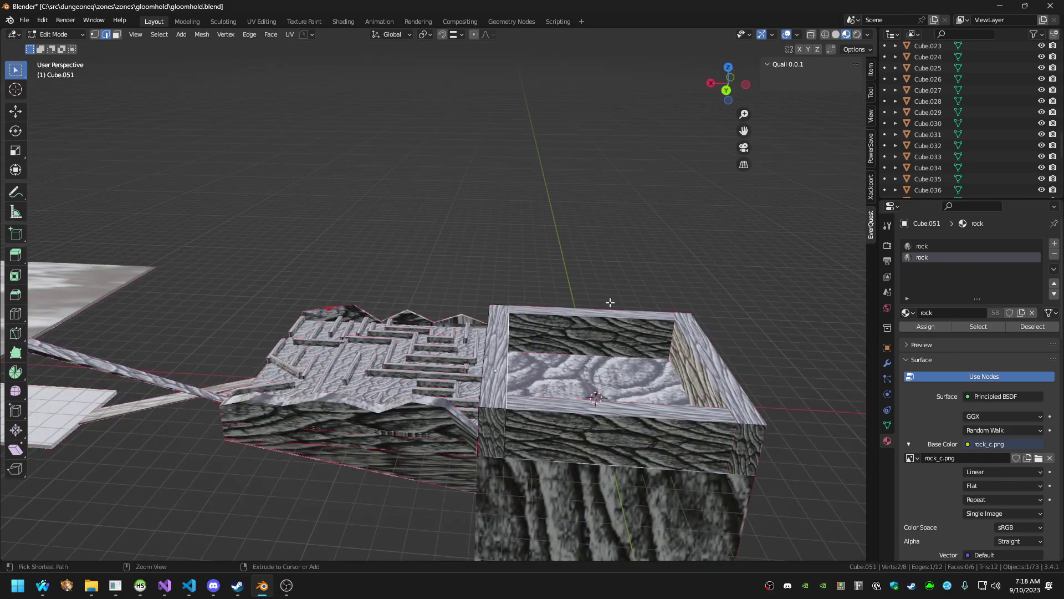
Try to cut into the outer face of the maze-side wall with the Knife tool in Edit Mode
{"action": "scroll", "coordinate": [607, 303], "scroll_direction": "up", "scroll_amount": 4}
{"action": "middle_click_drag", "start_coordinate": [571, 391], "coordinate": [677, 399]}
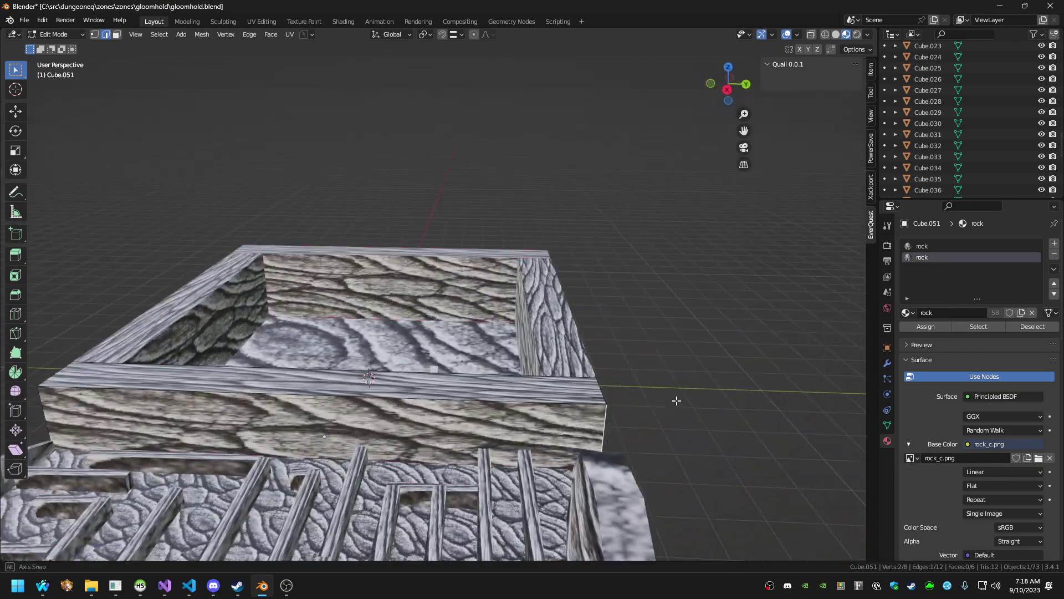
{"action": "key", "text": "Tab"}
{"action": "middle_click_drag", "start_coordinate": [423, 380], "coordinate": [336, 400]}
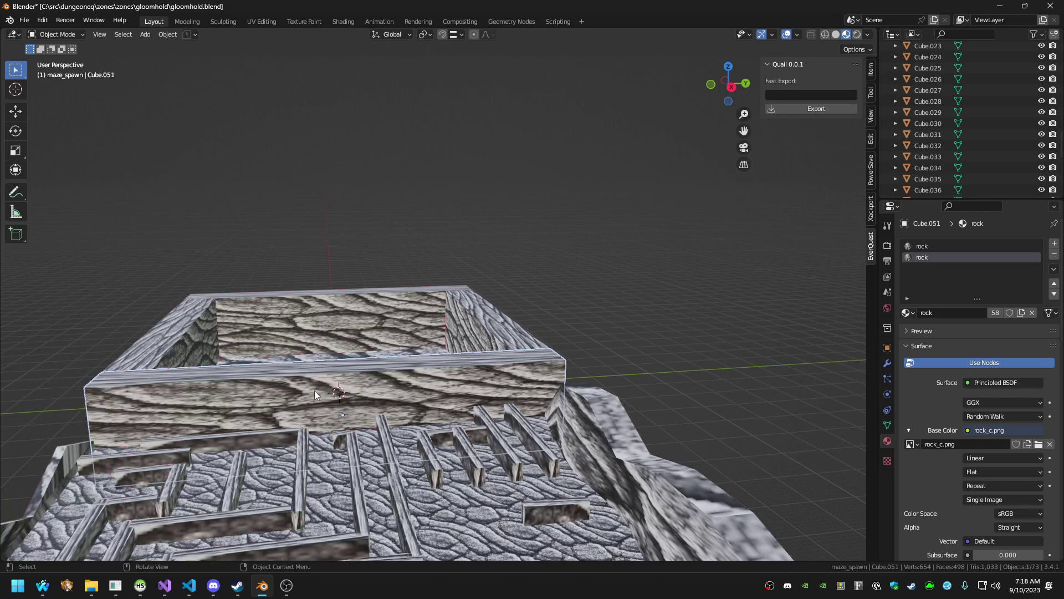
{"action": "key", "text": "Tab"}
{"action": "key", "text": "k"}
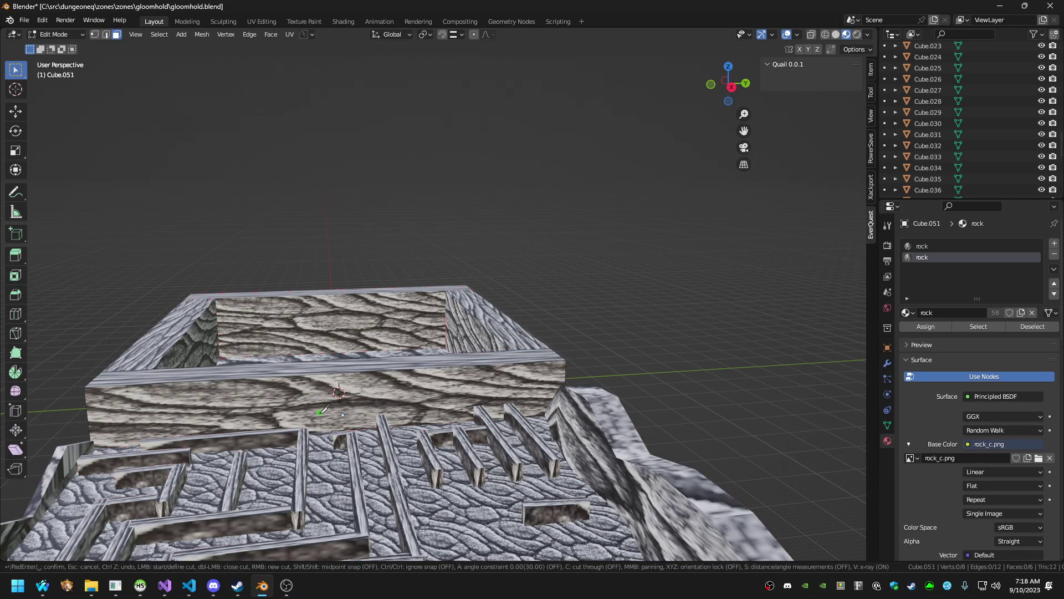
{"action": "middle_click_drag", "start_coordinate": [341, 413], "coordinate": [325, 424]}
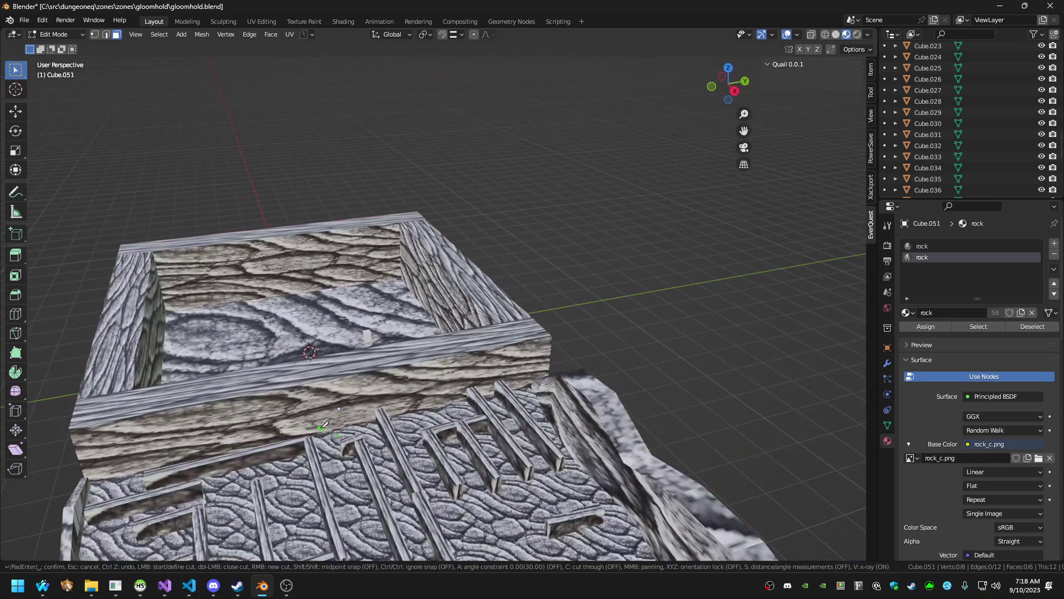
{"action": "left_click", "coordinate": [311, 383]}
{"action": "key", "text": "Return"}
Search the commands for "loop c" and run the Edge Loops selection on the maze-side wall
{"action": "middle_click_drag", "start_coordinate": [293, 333], "coordinate": [353, 366]}
{"action": "key", "text": "F3"}
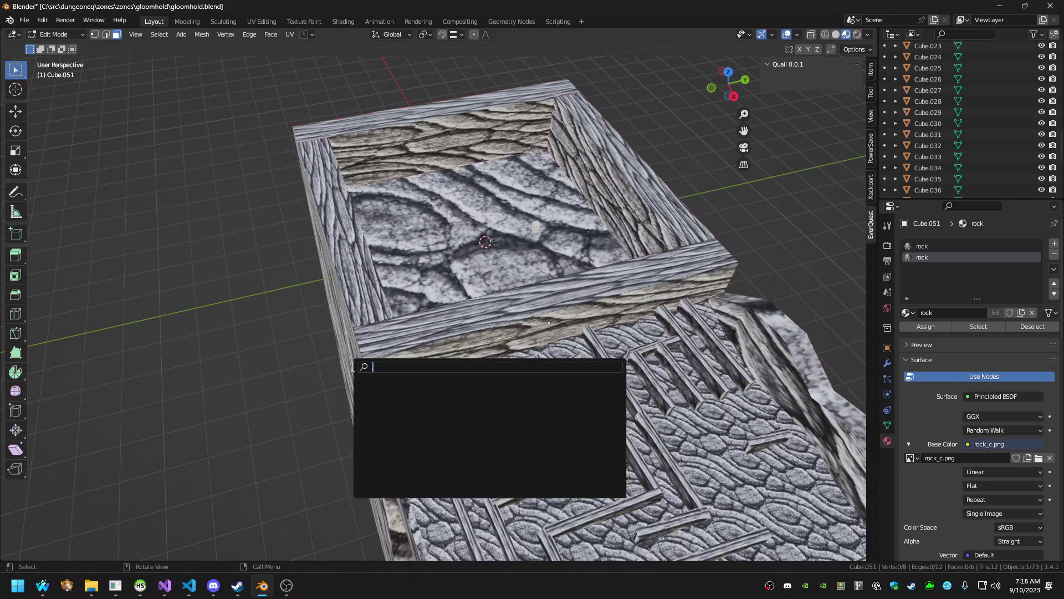
{"action": "type", "text": "loop c"}
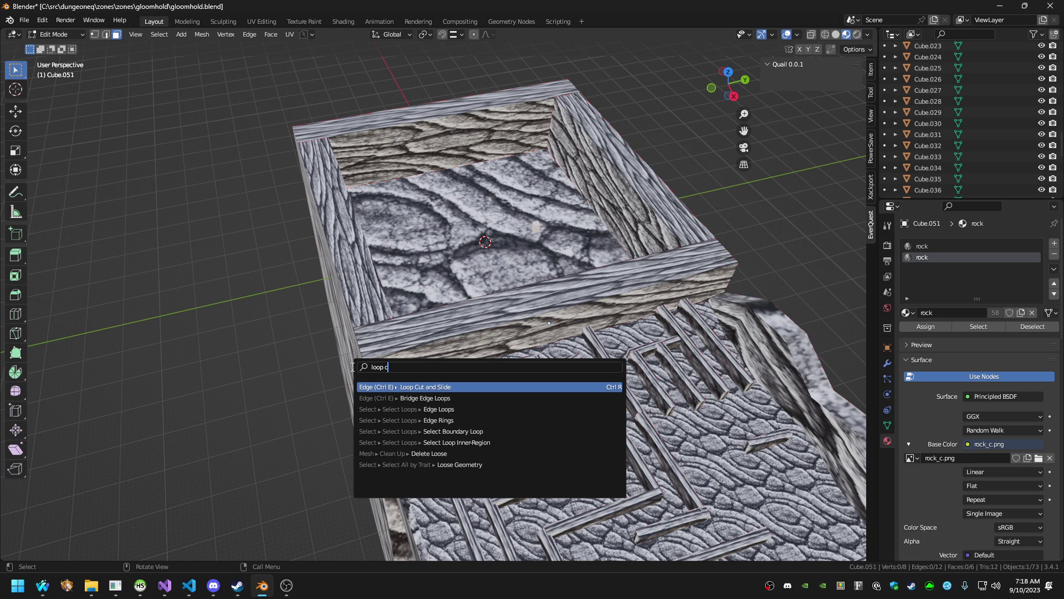
{"action": "left_click", "coordinate": [438, 409]}
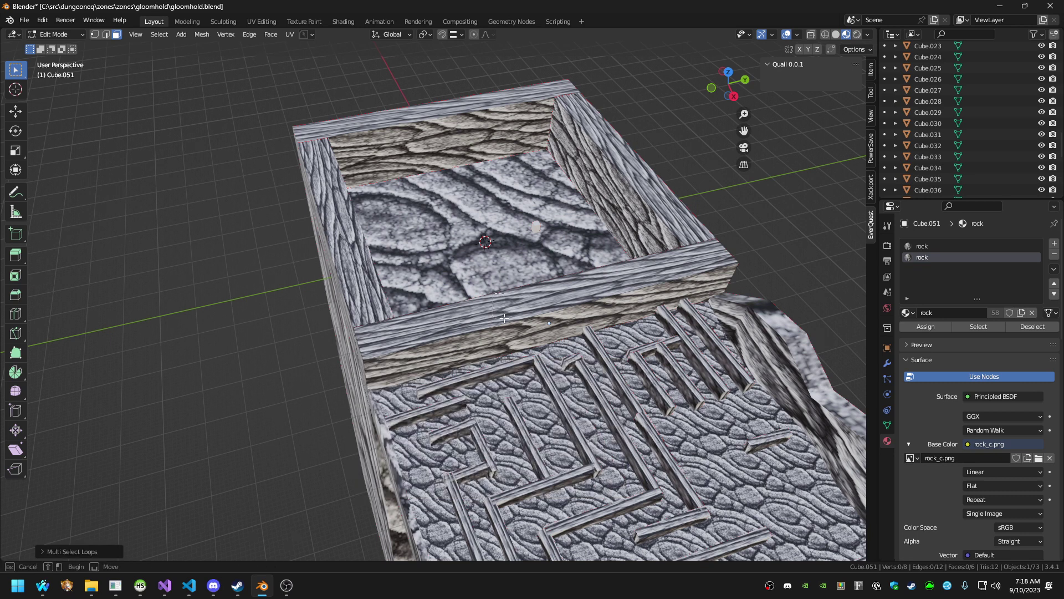
Select the top face of the maze-side wall and activate the Edge Slide tool
{"action": "left_click", "coordinate": [509, 324]}
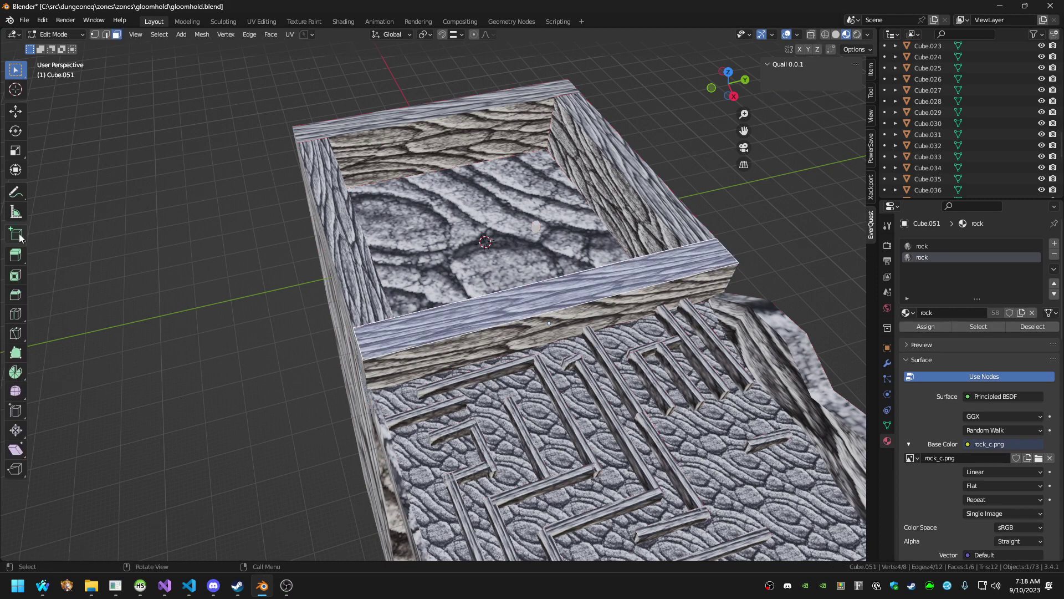
{"action": "left_click", "coordinate": [20, 415]}
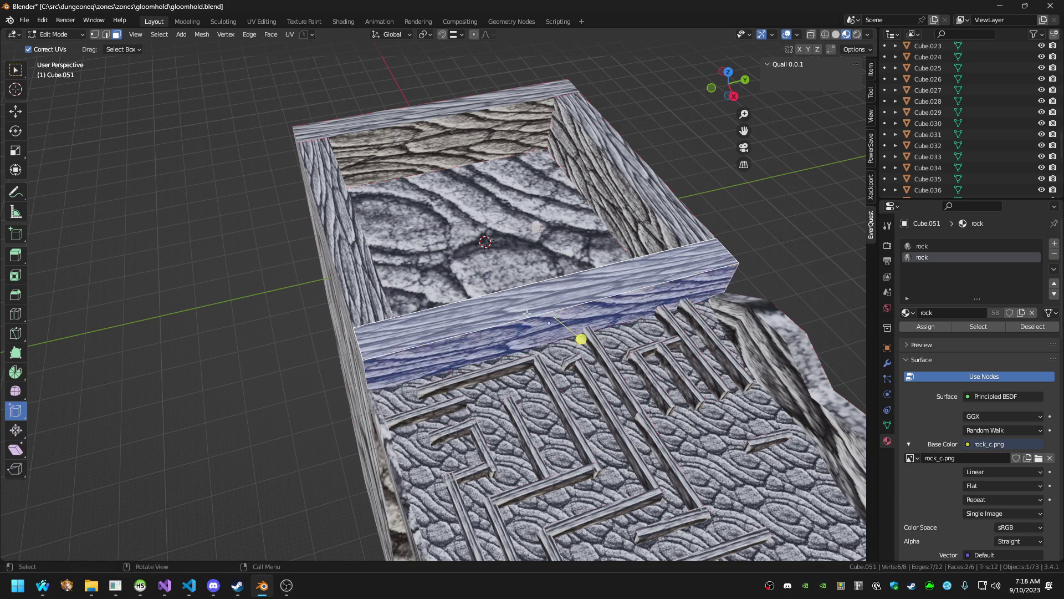
{"action": "middle_click_drag", "start_coordinate": [537, 311], "coordinate": [521, 337]}
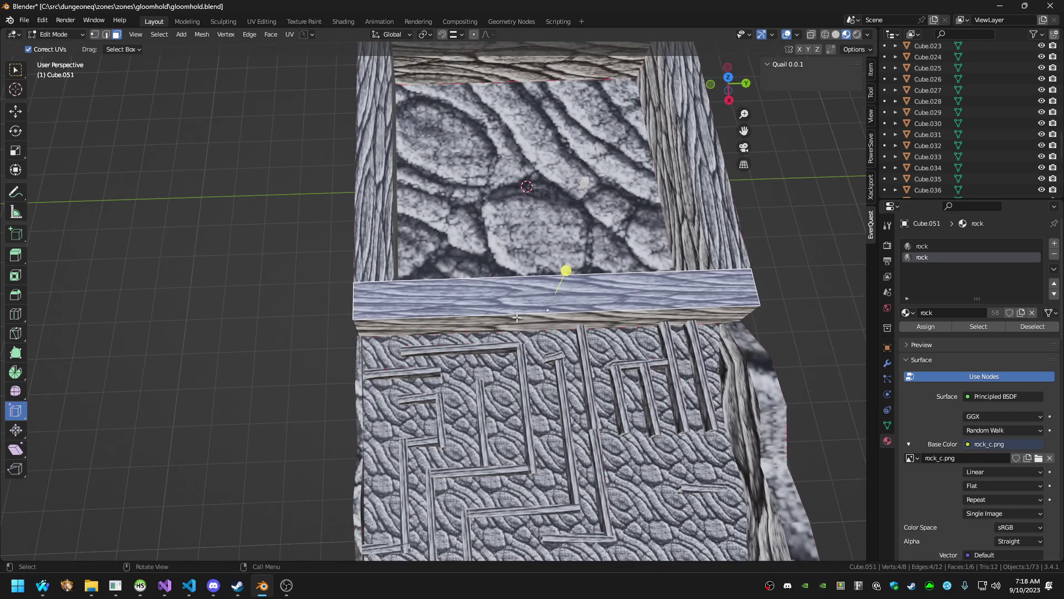
{"action": "scroll", "coordinate": [518, 309], "scroll_direction": "up", "scroll_amount": 1}
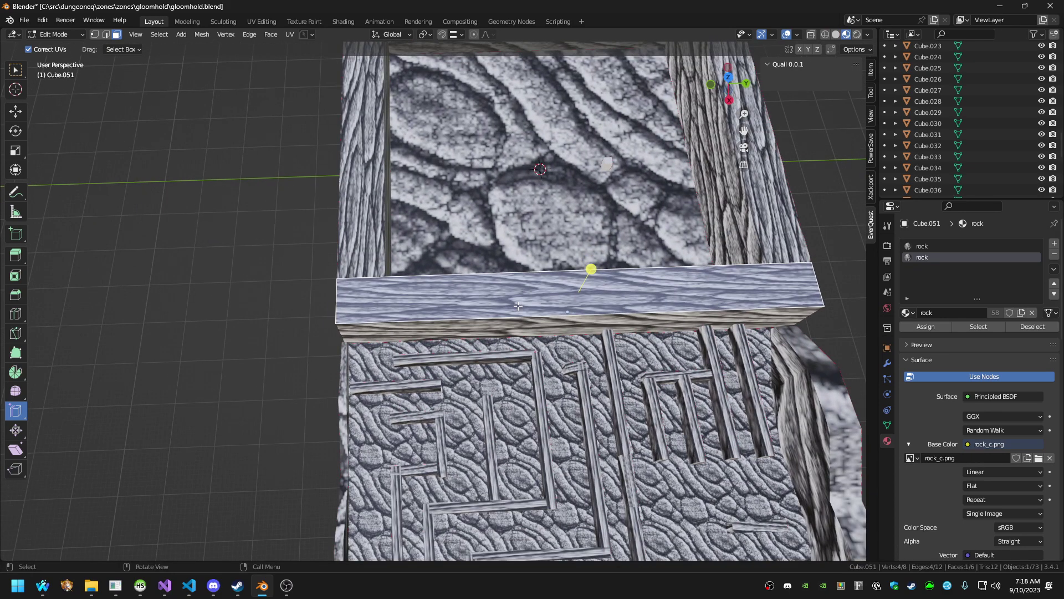
{"action": "key", "text": "Tab"}
{"action": "key", "text": "F3"}
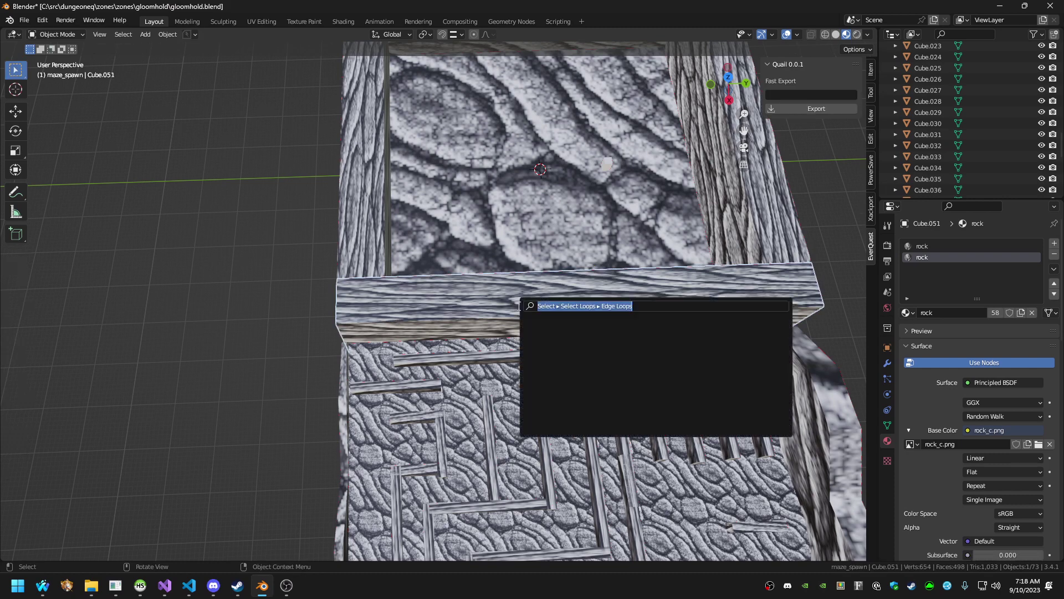
{"action": "type", "text": "subd"}
{"action": "key", "text": "BackSpace"}
{"action": "key", "text": "BackSpace"}
{"action": "key", "text": "BackSpace"}
{"action": "key", "text": "BackSpace"}
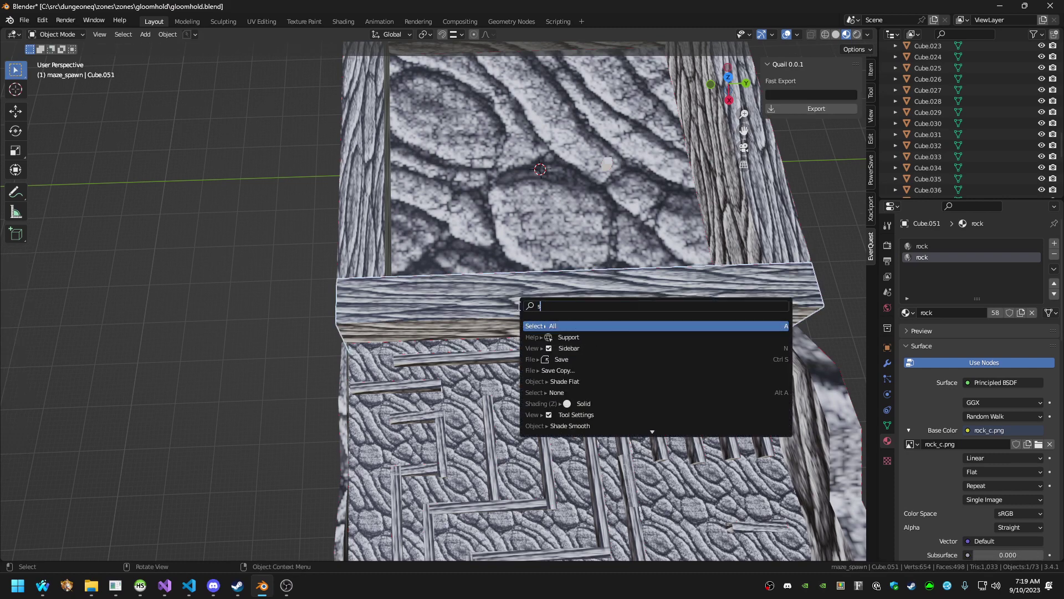
{"action": "key", "text": "Escape"}
{"action": "key", "text": "Tab"}
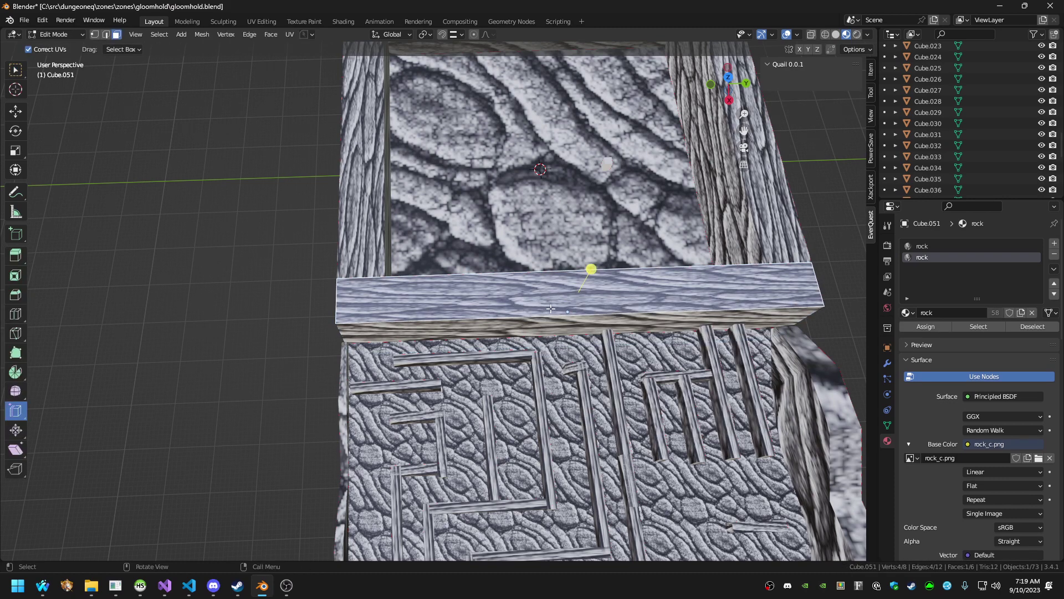
Select all faces of the maze-side wall, try a Knife cut across its top, and return to Object Mode
{"action": "left_click", "coordinate": [539, 273], "text": "ctrl"}
{"action": "key", "text": "ctrl+z"}
{"action": "left_click", "coordinate": [554, 321], "text": "shift"}
{"action": "middle_click_drag", "start_coordinate": [554, 320], "coordinate": [532, 340]}
{"action": "key", "text": "a"}
{"action": "key", "text": "k"}
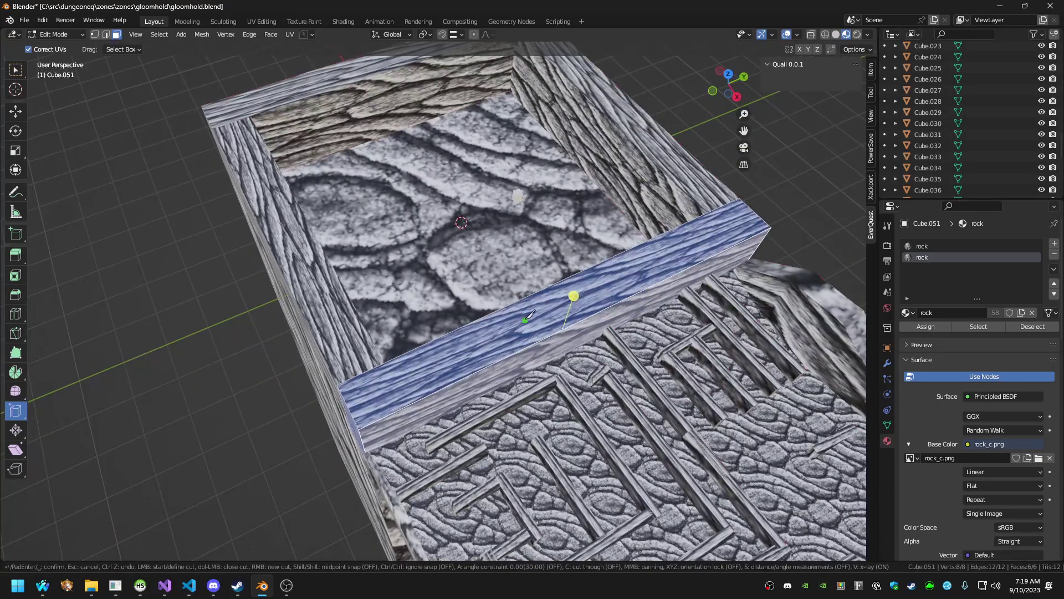
{"action": "left_click", "coordinate": [518, 301]}
{"action": "key", "text": "Escape"}
{"action": "middle_click_drag", "start_coordinate": [562, 354], "coordinate": [580, 317]}
{"action": "key", "text": "k"}
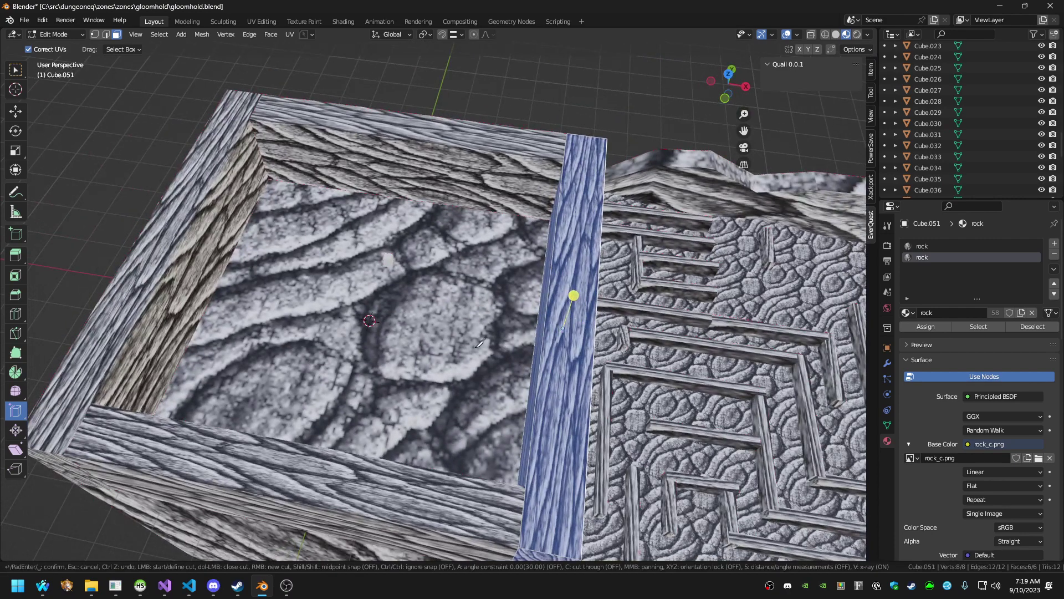
{"action": "key", "text": "Escape"}
{"action": "key", "text": "Tab"}
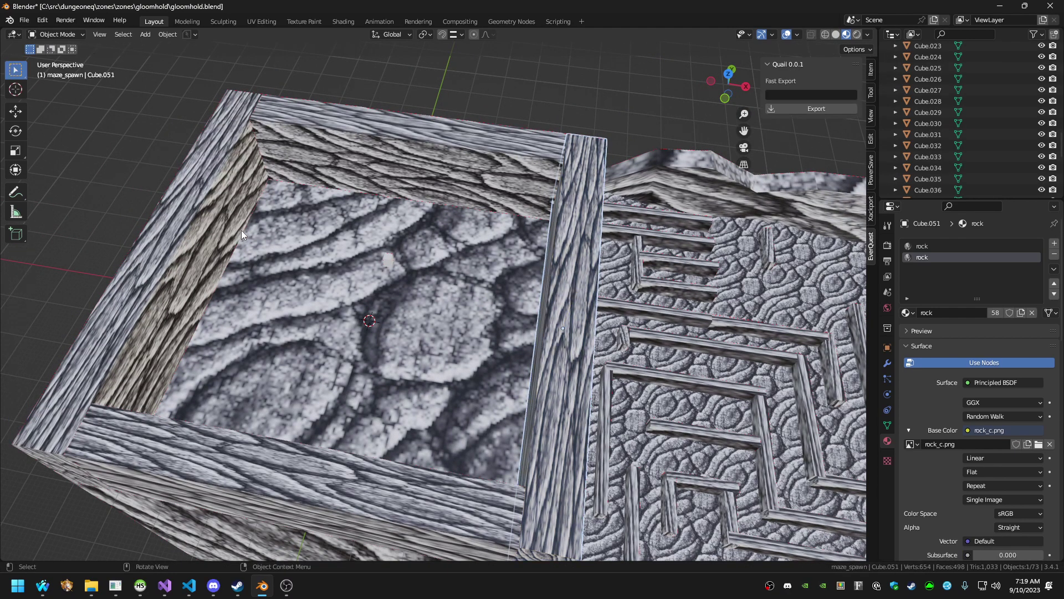
{"action": "key", "text": "F3"}
{"action": "type", "text": "cut"}
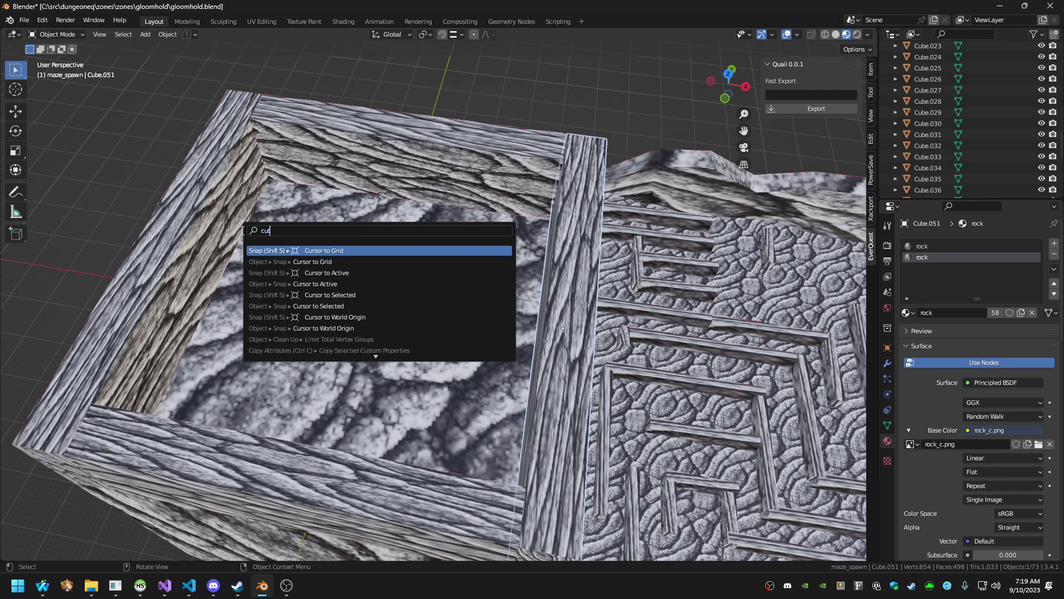
{"action": "key", "text": "Escape"}
Add a cube at the 3D cursor inside the walled platform and move it 1 m along Z
{"action": "middle_click_drag", "start_coordinate": [247, 261], "coordinate": [441, 358]}
{"action": "key", "text": "shift+a"}
{"action": "mouse_move", "coordinate": [421, 346]}
{"action": "left_click", "coordinate": [510, 358]}
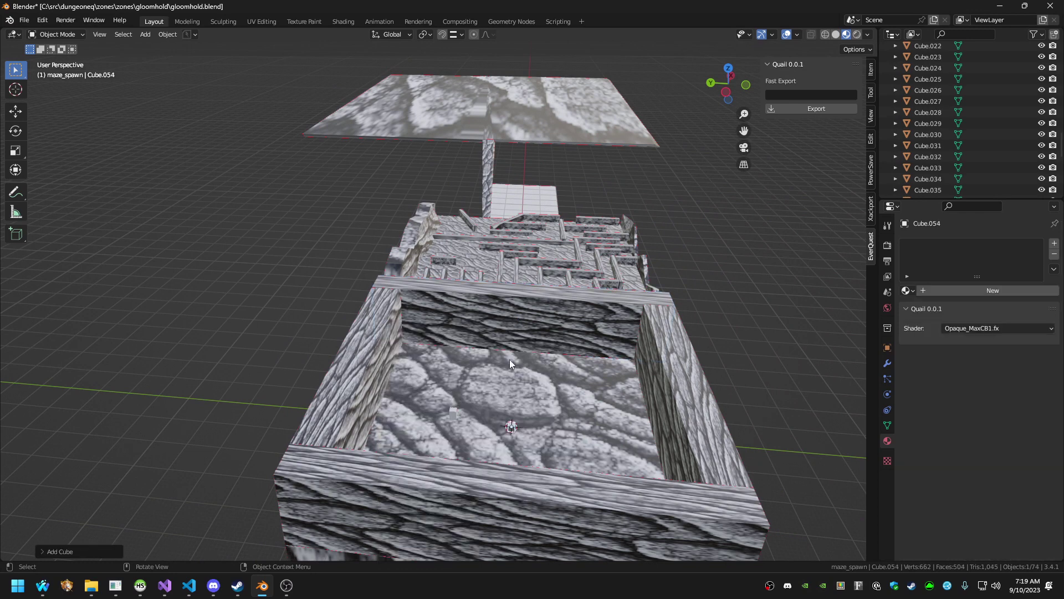
{"action": "key", "text": "g"}
{"action": "key", "text": "z"}
{"action": "key", "text": "1"}
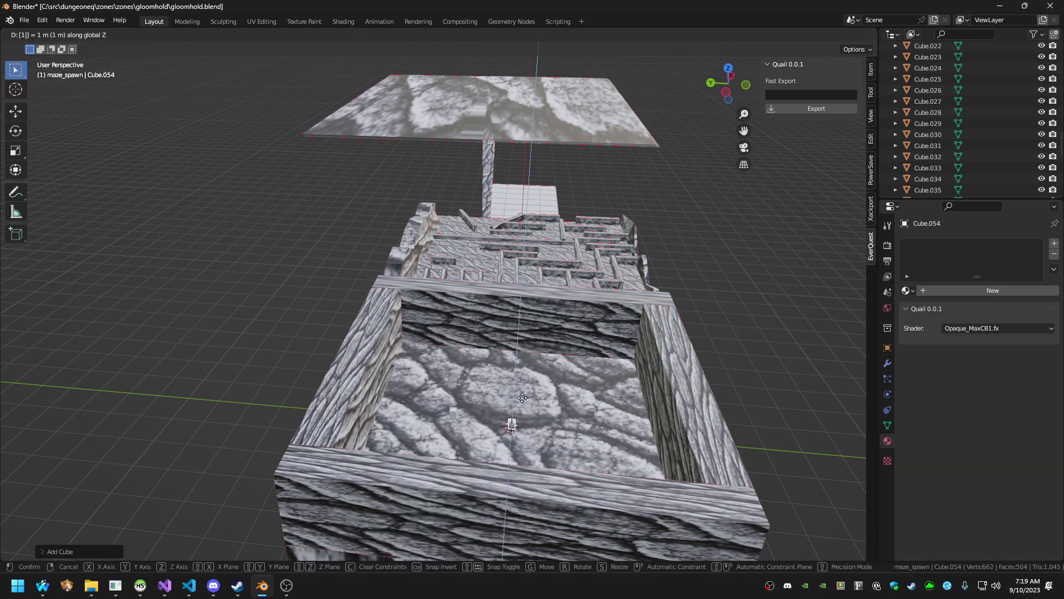
{"action": "key", "text": "Return"}
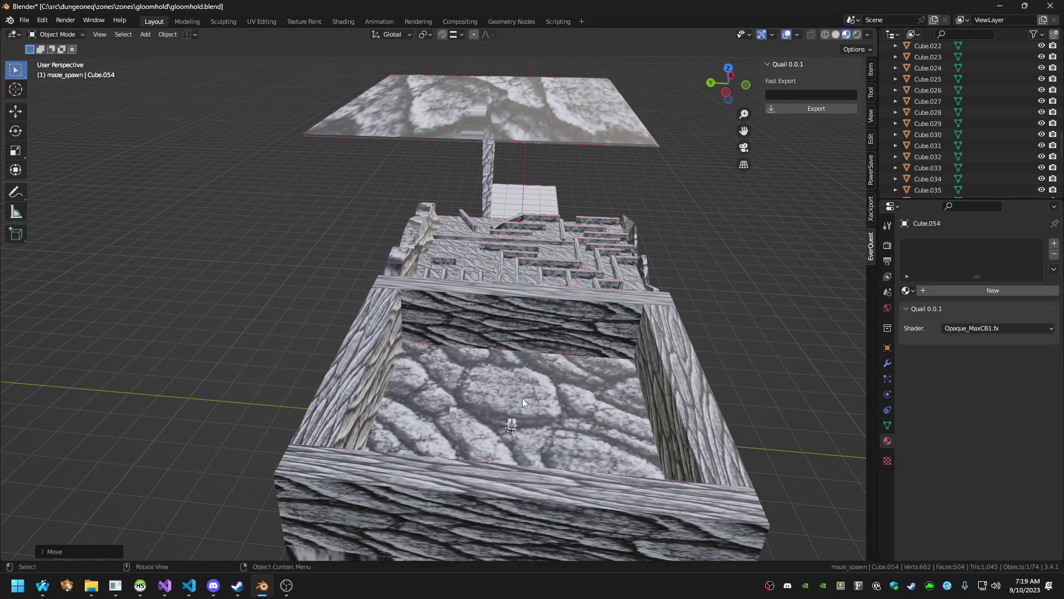
Scale the new cube by 2 along Z
{"action": "key", "text": "s"}
{"action": "key", "text": "z"}
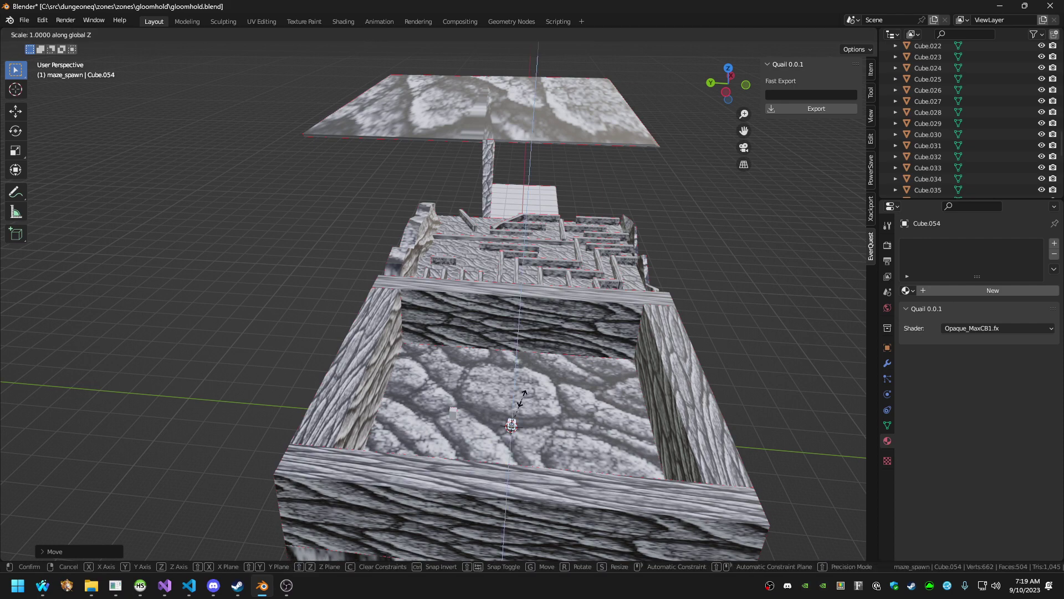
{"action": "key", "text": "2"}
{"action": "key", "text": "Return"}
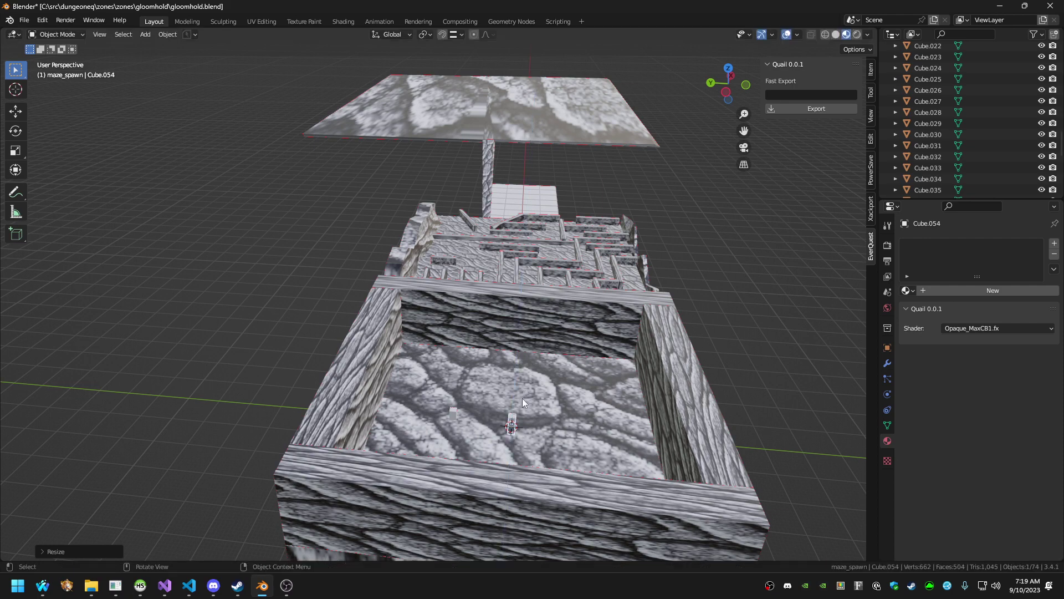
Scale the cube up along Y and X to widen it into a block with a roughly square footprint
{"action": "key", "text": "s"}
{"action": "key", "text": "x"}
{"action": "key", "text": "Escape"}
{"action": "key", "text": "s"}
{"action": "key", "text": "y"}
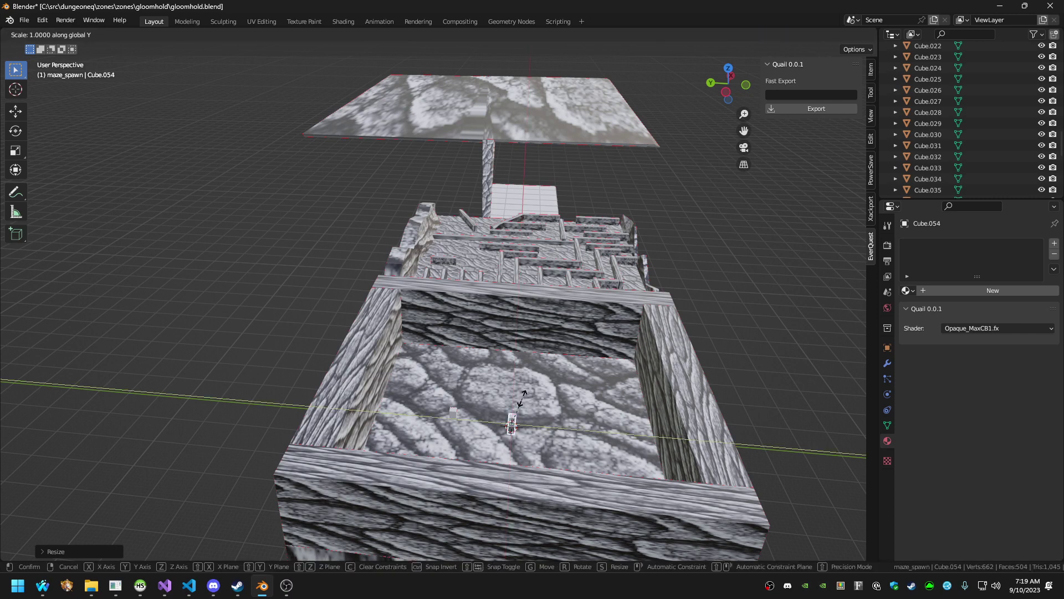
{"action": "key", "text": "Escape"}
{"action": "key", "text": "s"}
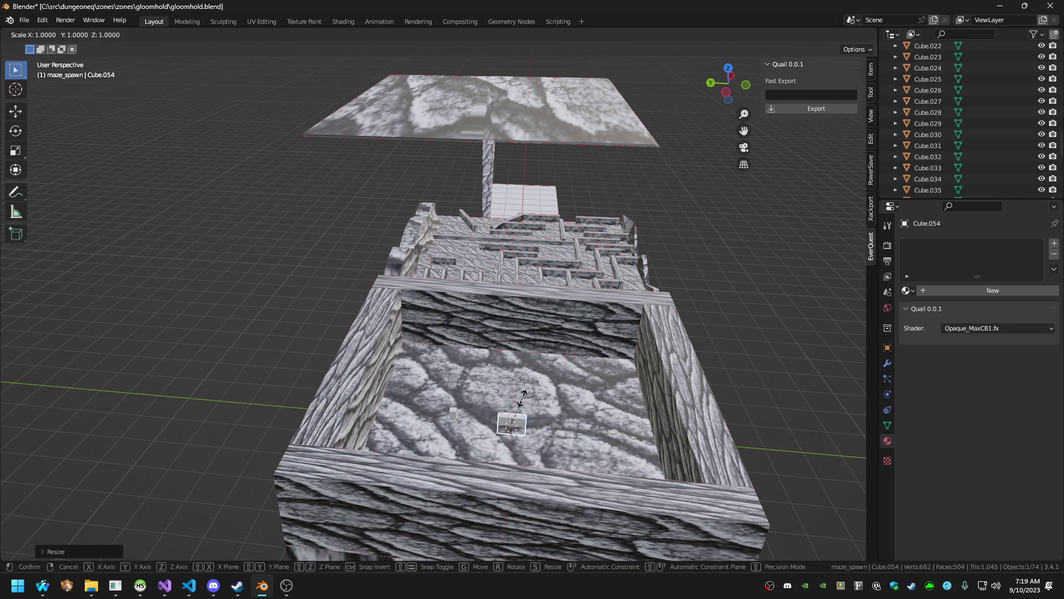
{"action": "key", "text": "x"}
{"action": "key", "text": "Escape"}
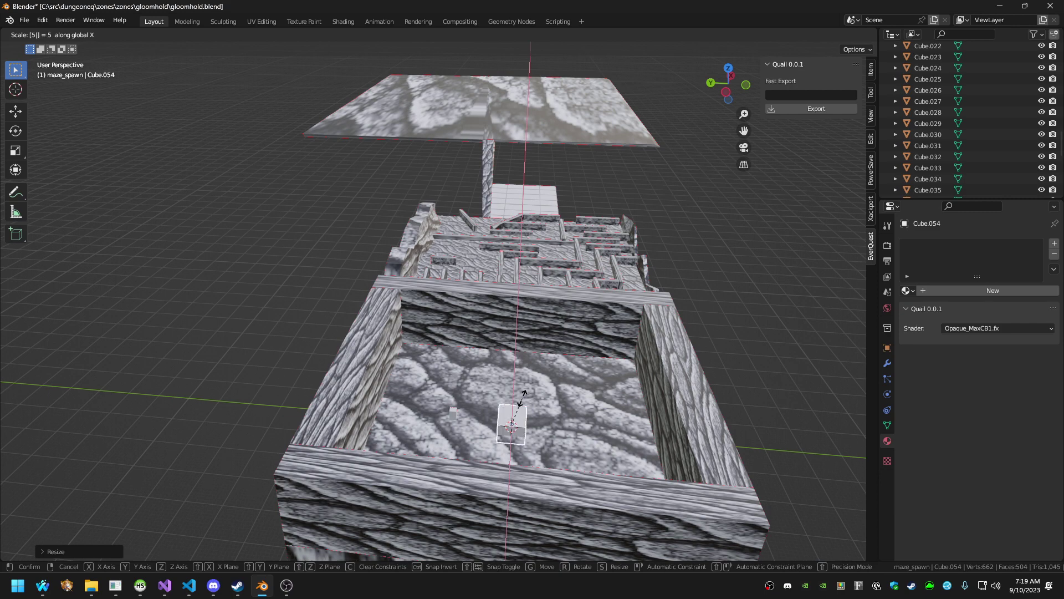
Turn on snapping and raise the new block above the floor inside the walled platform
{"action": "middle_click_drag", "start_coordinate": [585, 368], "coordinate": [523, 365]}
{"action": "key", "text": "g"}
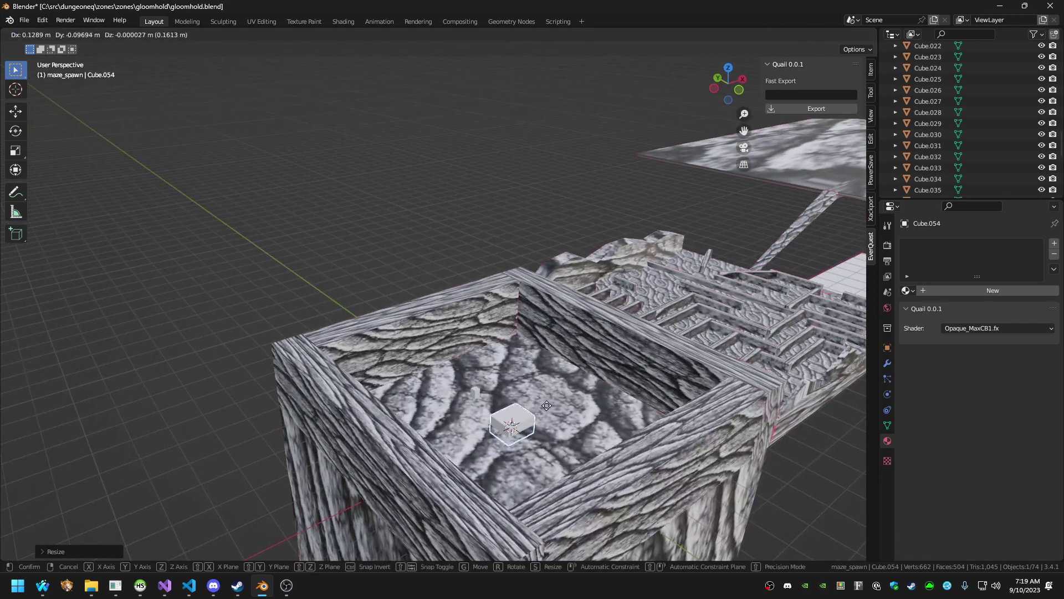
{"action": "key", "text": "z"}
{"action": "key", "text": "Escape"}
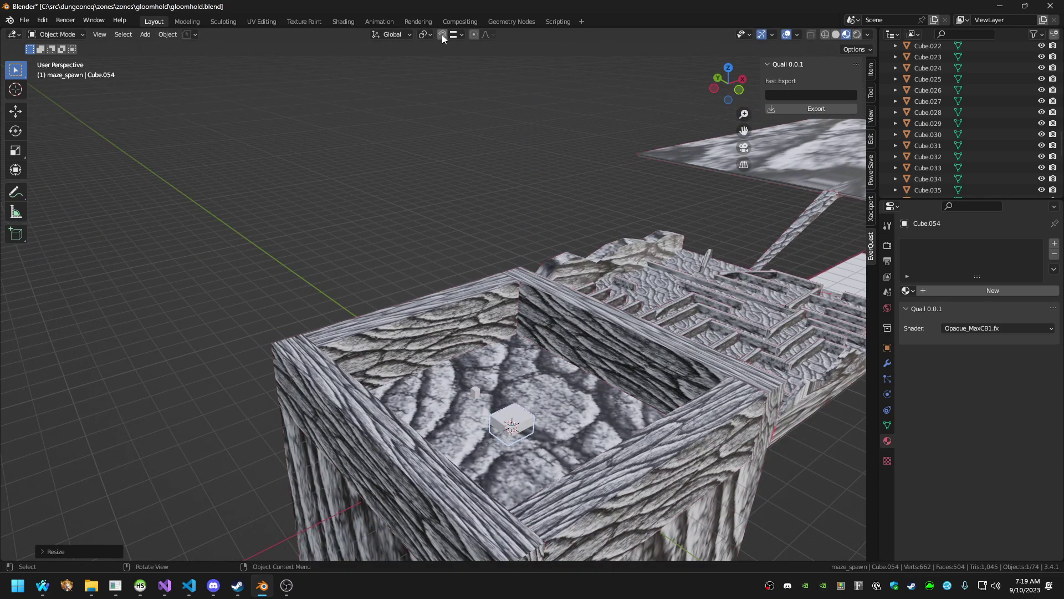
{"action": "key", "text": "g"}
{"action": "left_click", "coordinate": [590, 367]}
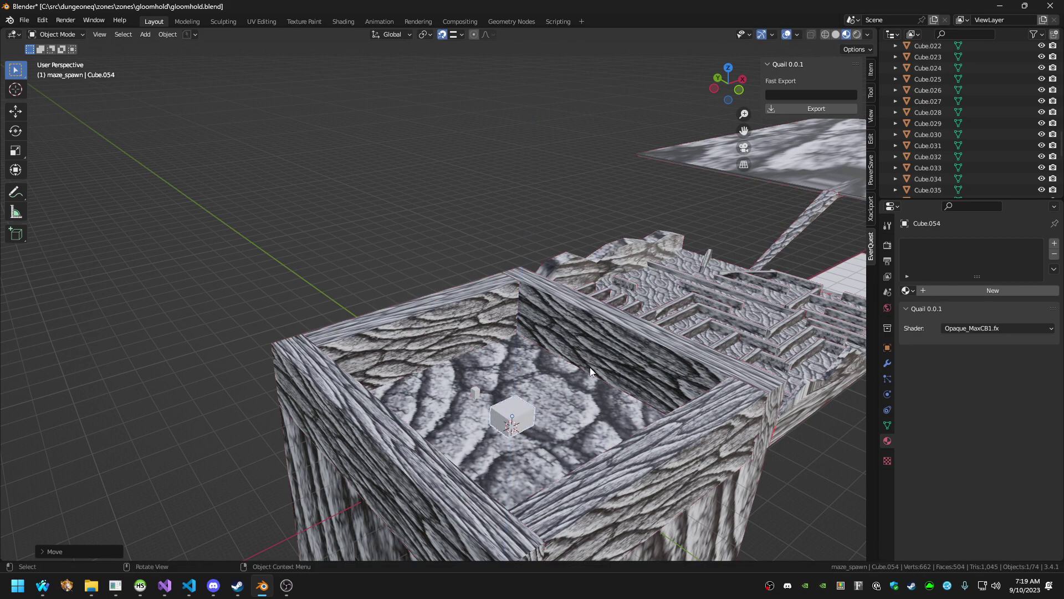
Move the block along X from the platform's centre toward the maze-side wall
{"action": "middle_click_drag", "start_coordinate": [590, 367], "coordinate": [396, 47]}
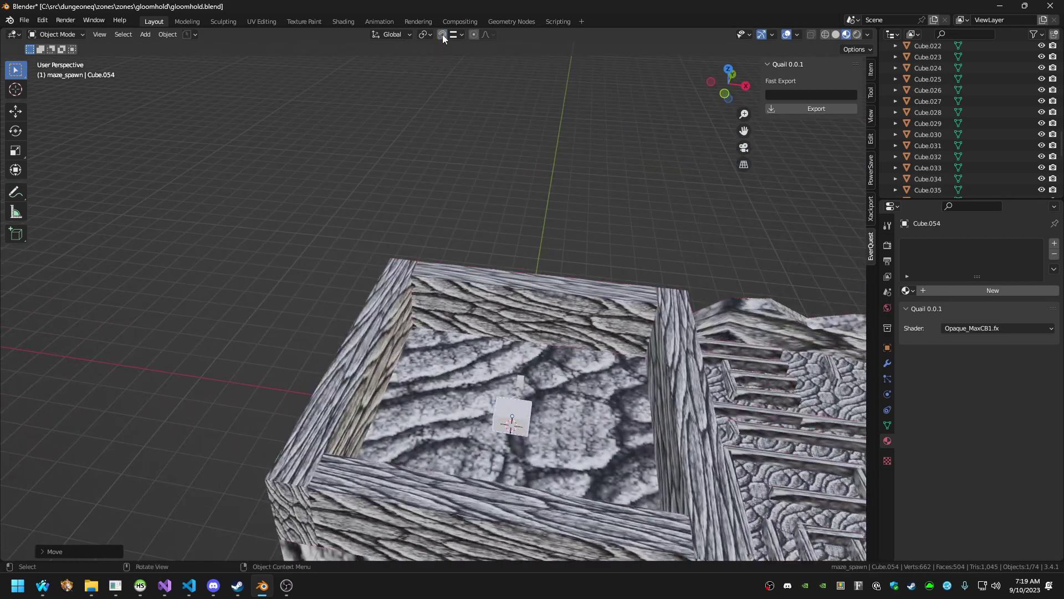
{"action": "scroll", "coordinate": [507, 316], "scroll_direction": "down", "scroll_amount": 2}
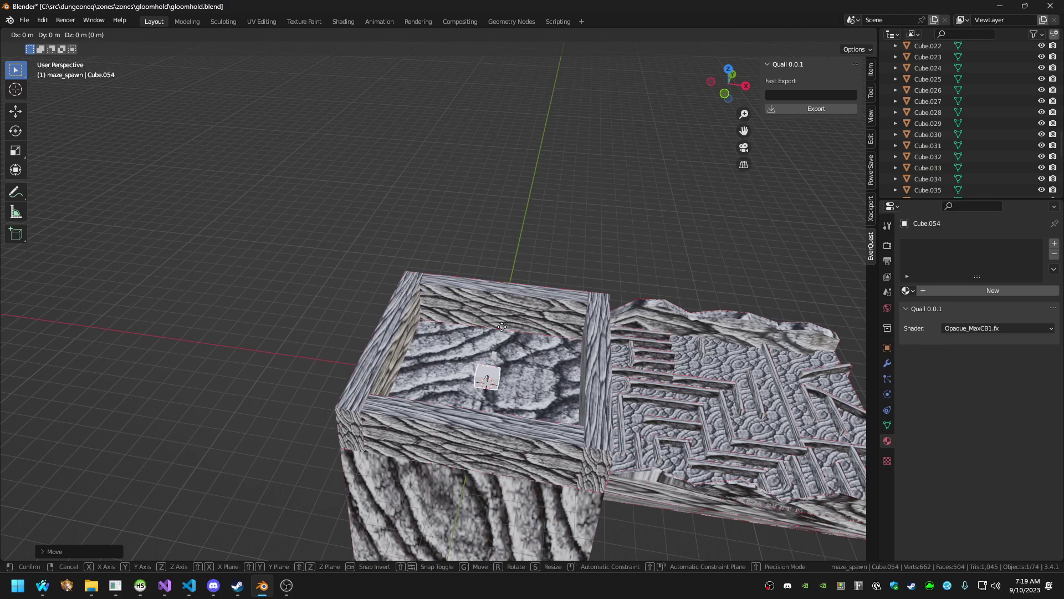
{"action": "key", "text": "KP_7"}
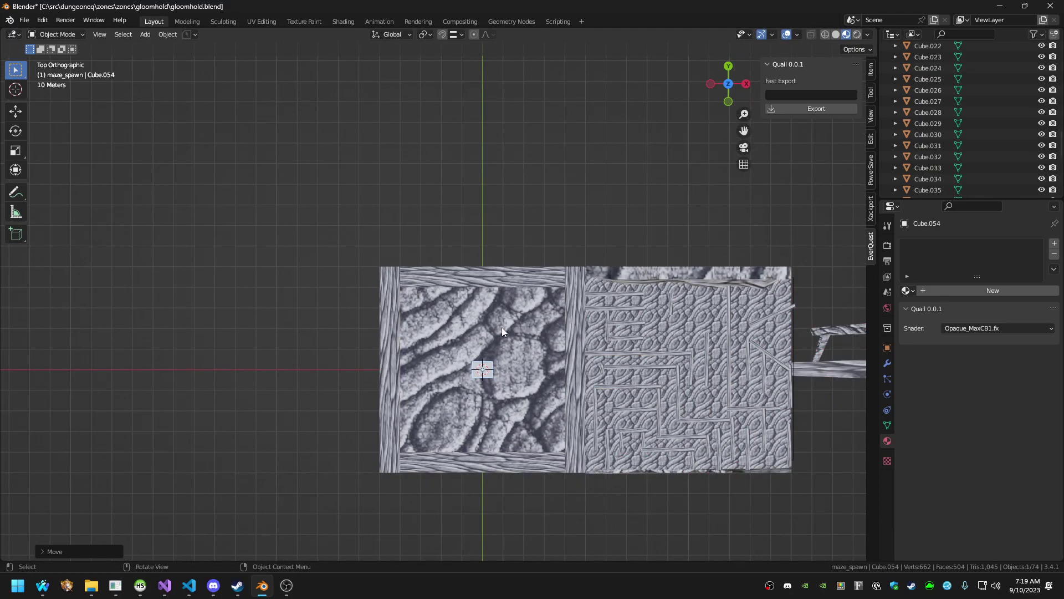
{"action": "key", "text": "g"}
{"action": "key", "text": "x"}
{"action": "left_click", "coordinate": [598, 334]}
Raise the block along Z near the maze-side wall, ending with a move of about 13 m
{"action": "mouse_move", "coordinate": [598, 334]}
{"action": "middle_mouse_down"}
{"action": "mouse_move", "coordinate": [581, 331]}
{"action": "mouse_move", "coordinate": [625, 350]}
{"action": "mouse_move", "coordinate": [684, 297]}
{"action": "mouse_move", "coordinate": [707, 301]}
{"action": "mouse_move", "coordinate": [590, 300]}
{"action": "mouse_move", "coordinate": [597, 347]}
{"action": "middle_mouse_up"}
{"action": "key", "text": "g"}
{"action": "key", "text": "z"}
{"action": "left_click", "coordinate": [701, 299]}
{"action": "scroll", "coordinate": [597, 347], "scroll_direction": "up", "scroll_amount": 4}
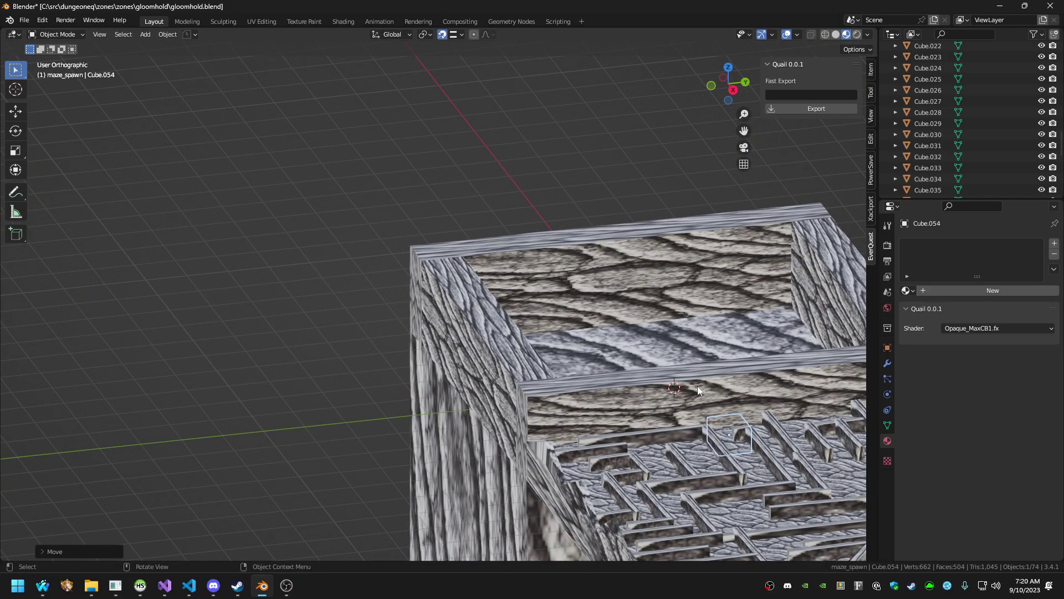
{"action": "key", "text": "g"}
{"action": "key", "text": "z"}
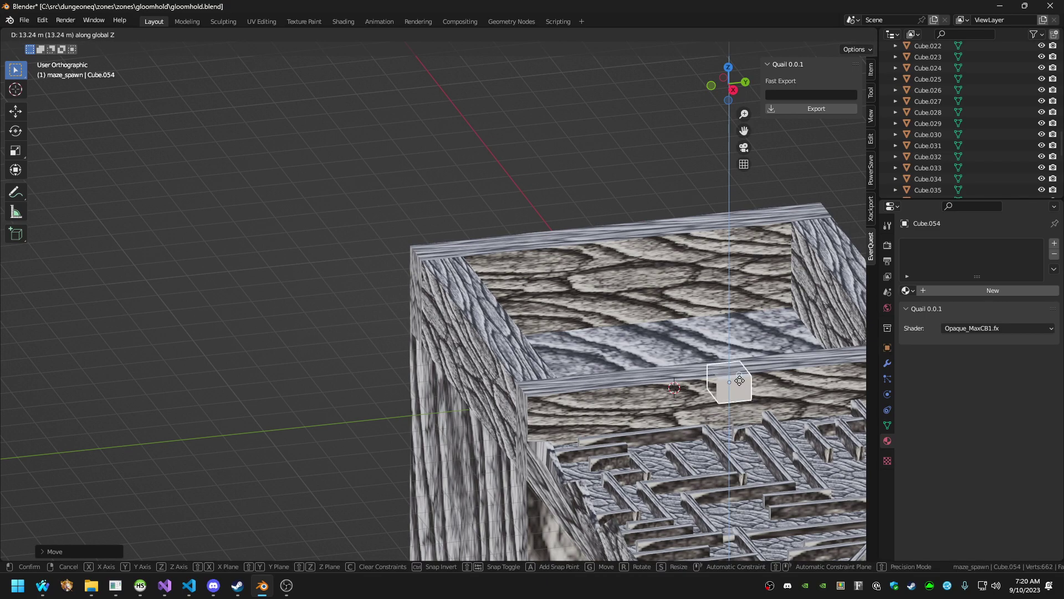
{"action": "left_click", "coordinate": [738, 378]}
Lower the block about 15 m along Z near the maze-side wall
{"action": "middle_click_drag", "start_coordinate": [736, 377], "coordinate": [82, 390]}
{"action": "key", "text": "g"}
{"action": "key", "text": "z"}
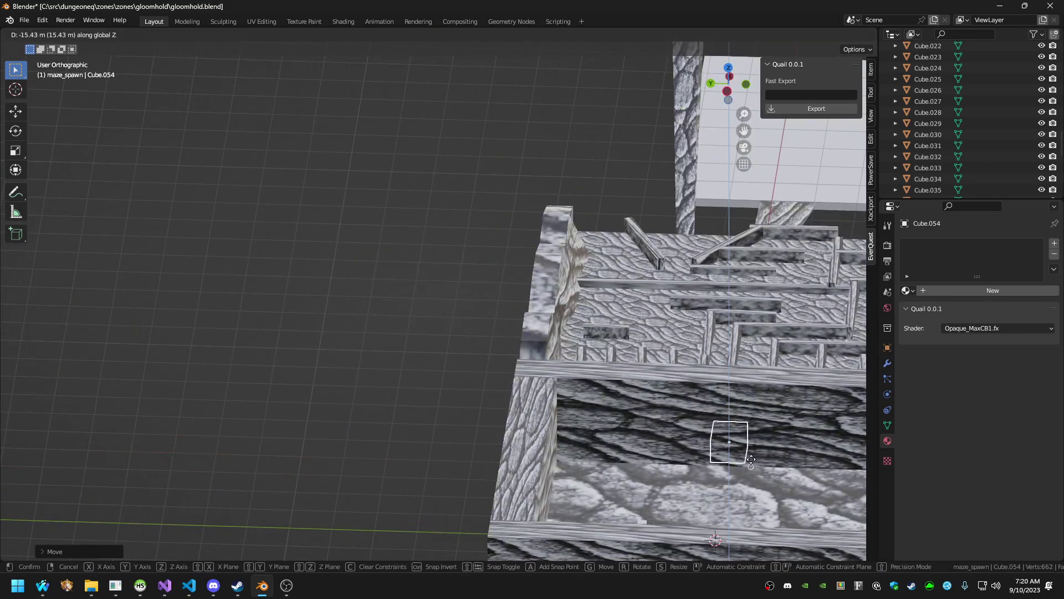
{"action": "left_click", "coordinate": [733, 464]}
{"action": "mouse_move", "coordinate": [733, 463]}
{"action": "middle_mouse_down"}
{"action": "mouse_move", "coordinate": [664, 470]}
{"action": "mouse_move", "coordinate": [556, 450]}
{"action": "mouse_move", "coordinate": [532, 480]}
{"action": "mouse_move", "coordinate": [725, 513]}
{"action": "mouse_move", "coordinate": [696, 476]}
{"action": "mouse_move", "coordinate": [716, 469]}
{"action": "middle_mouse_up"}
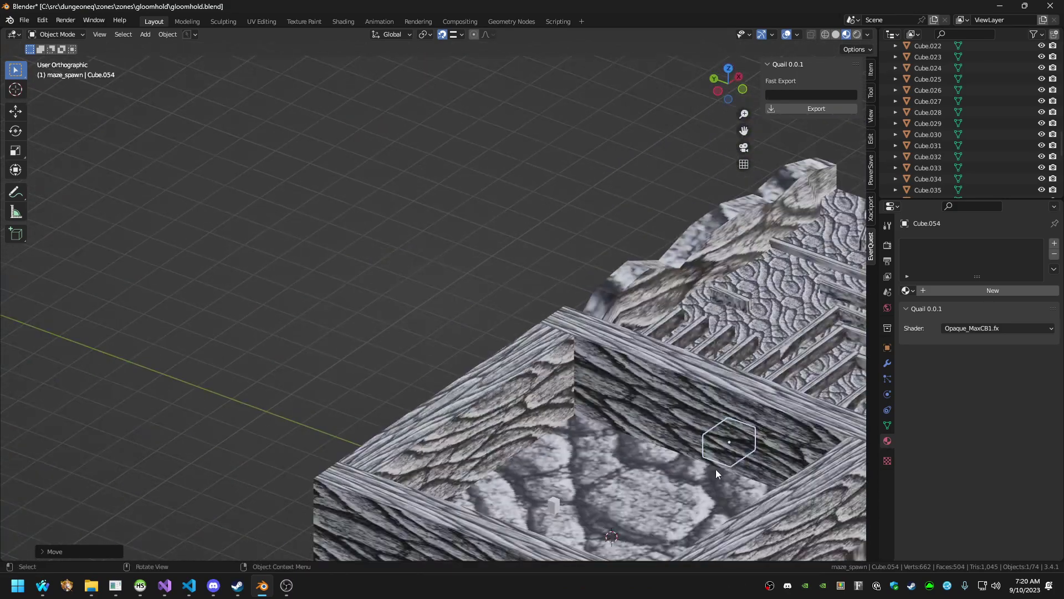
{"action": "middle_click_drag", "start_coordinate": [652, 468], "coordinate": [553, 465]}
{"action": "key", "text": "g"}
{"action": "key", "text": "z"}
{"action": "left_click", "coordinate": [761, 466]}
Delete the new block and save the gloomhold zone file
{"action": "key", "text": "x"}
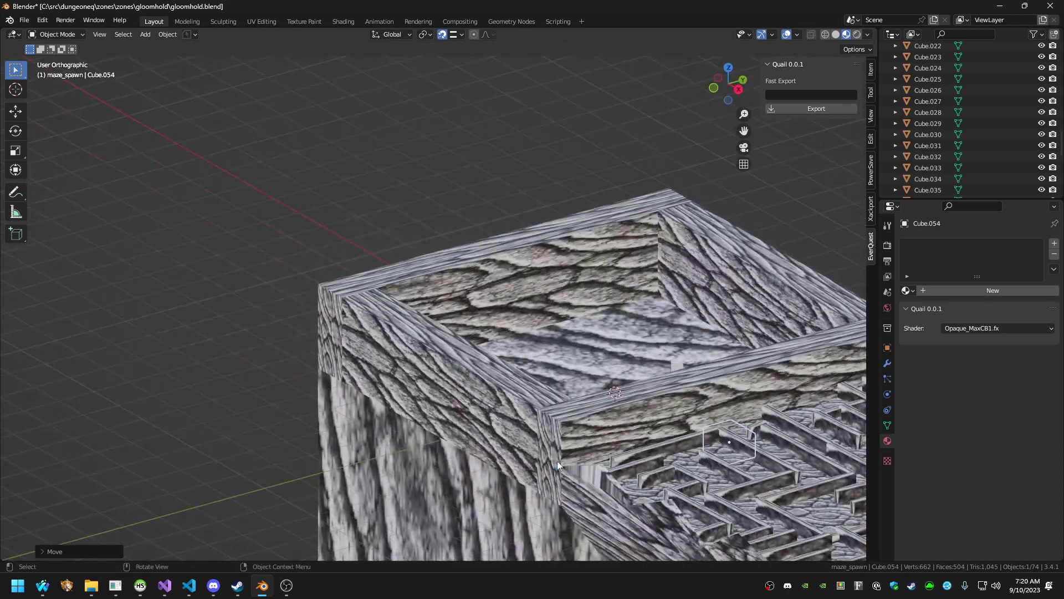
{"action": "left_click", "coordinate": [544, 459]}
{"action": "key", "text": "ctrl+s"}
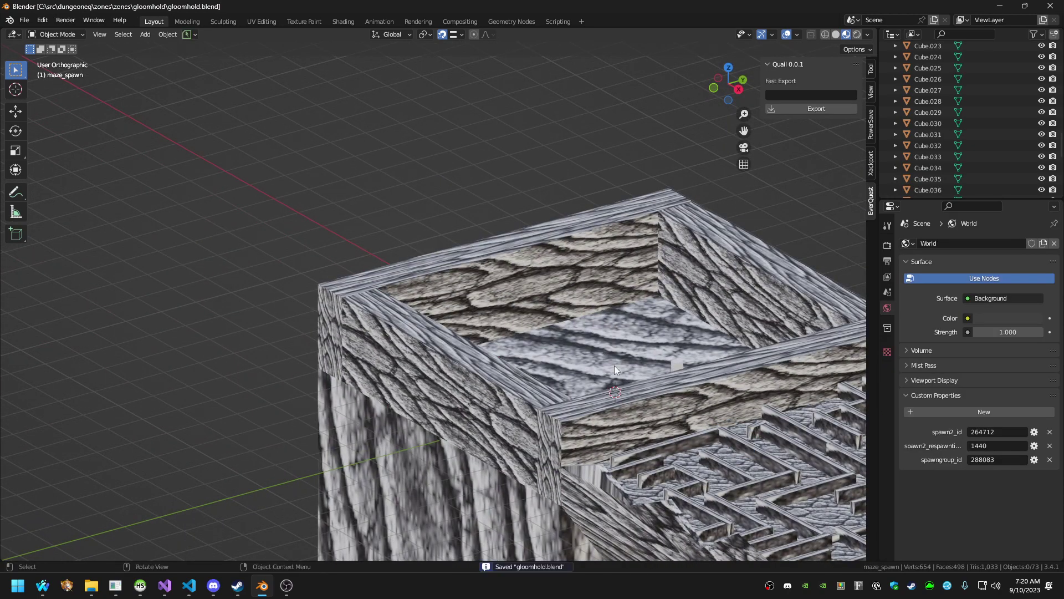
Switch to eqgzi-manager, choose the soldungb zone and open it in Blender
{"action": "left_click", "coordinate": [115, 585]}
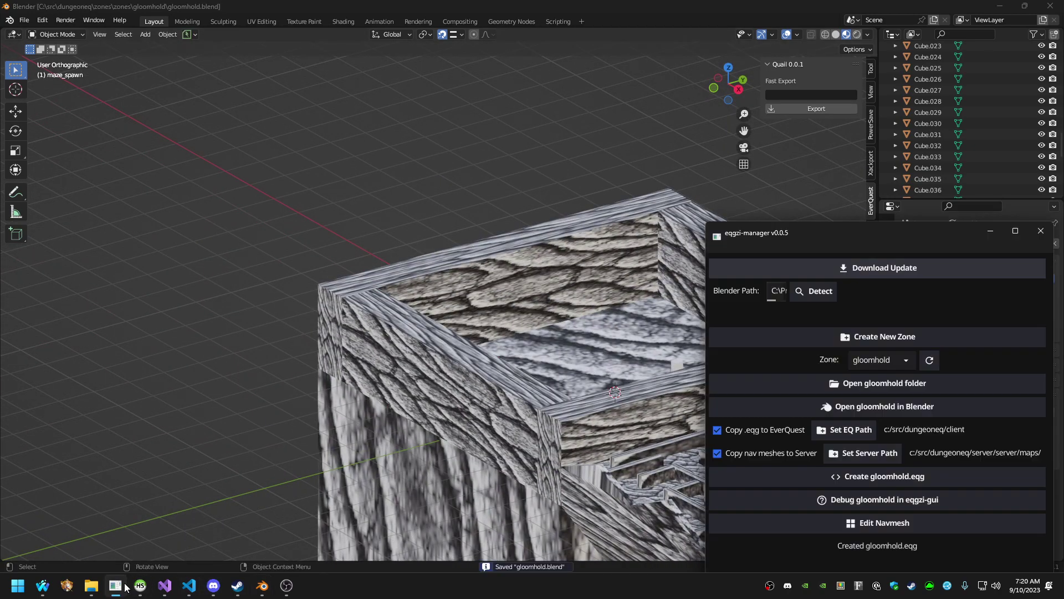
{"action": "left_click_drag", "start_coordinate": [840, 235], "coordinate": [575, 193]}
{"action": "left_click", "coordinate": [648, 305]}
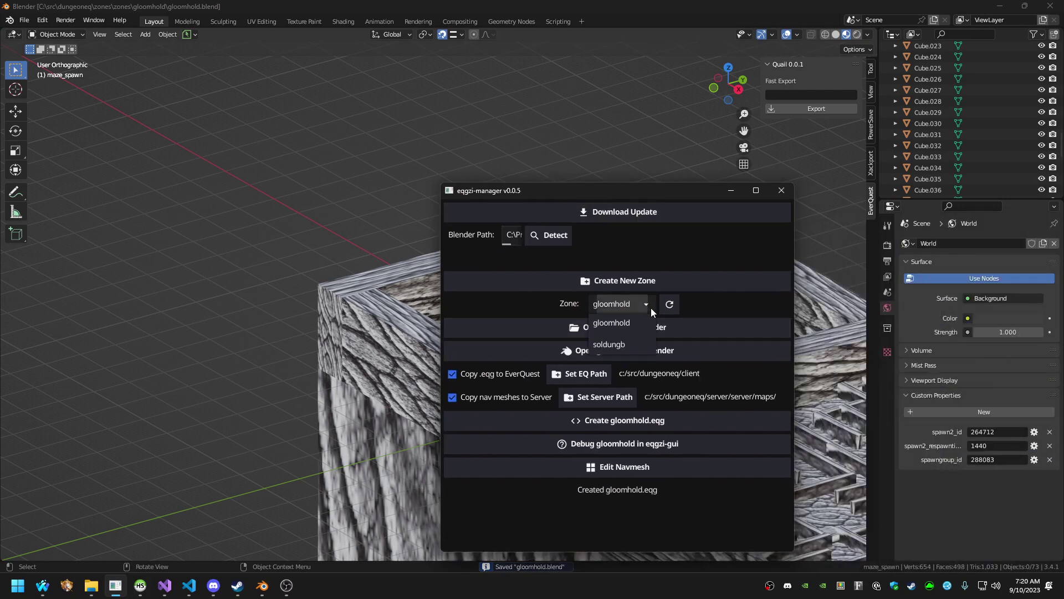
{"action": "left_click", "coordinate": [615, 328]}
{"action": "left_click", "coordinate": [614, 328]}
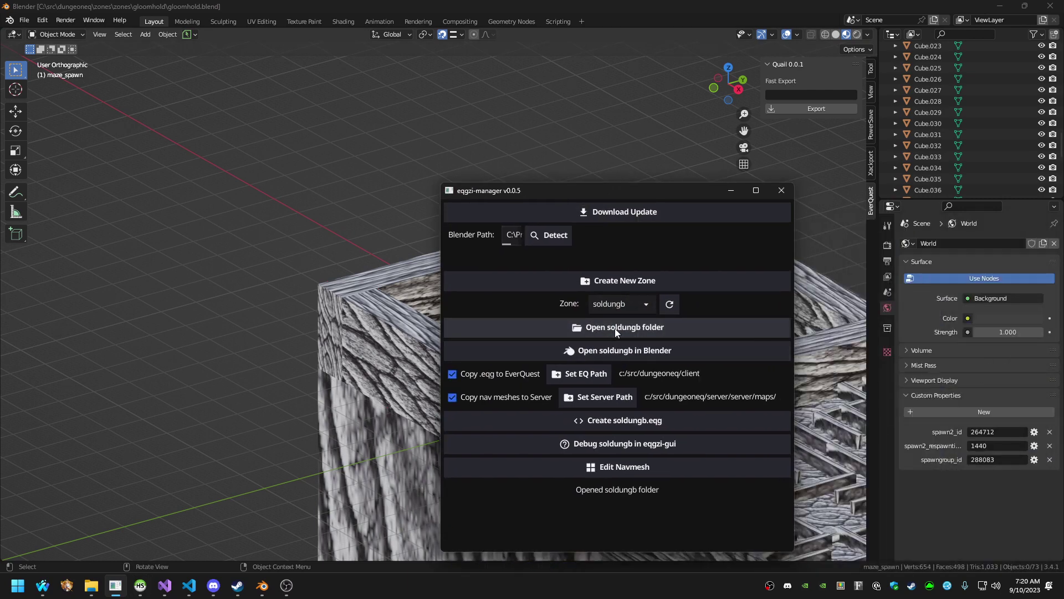
{"action": "left_click", "coordinate": [582, 350]}
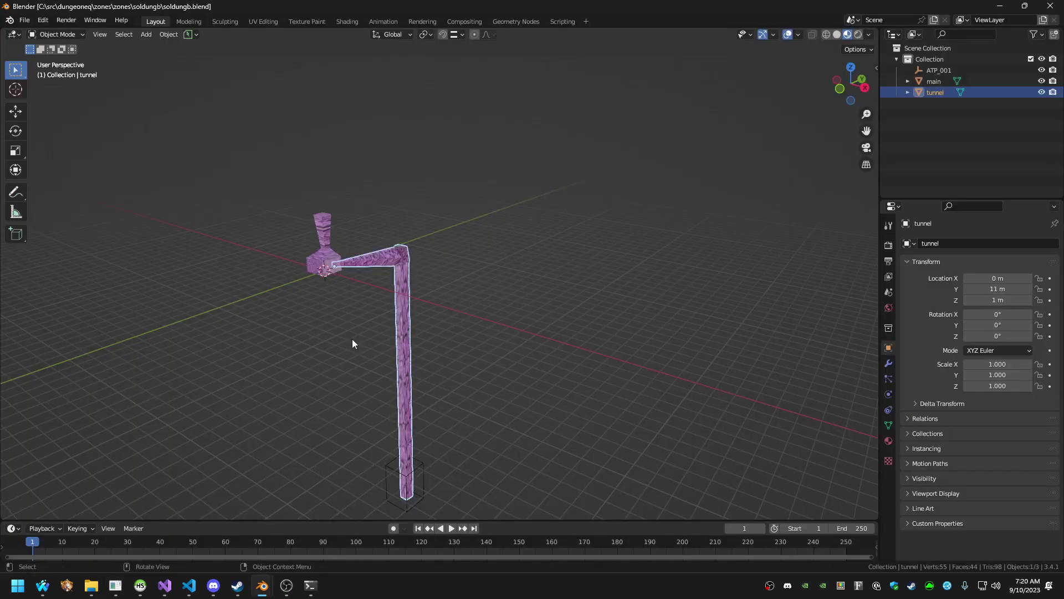
Inspect the inside of the soldungb tunnel and select the narrow ledge face at its bend in Edit Mode
{"action": "key", "text": "shift+grave"}
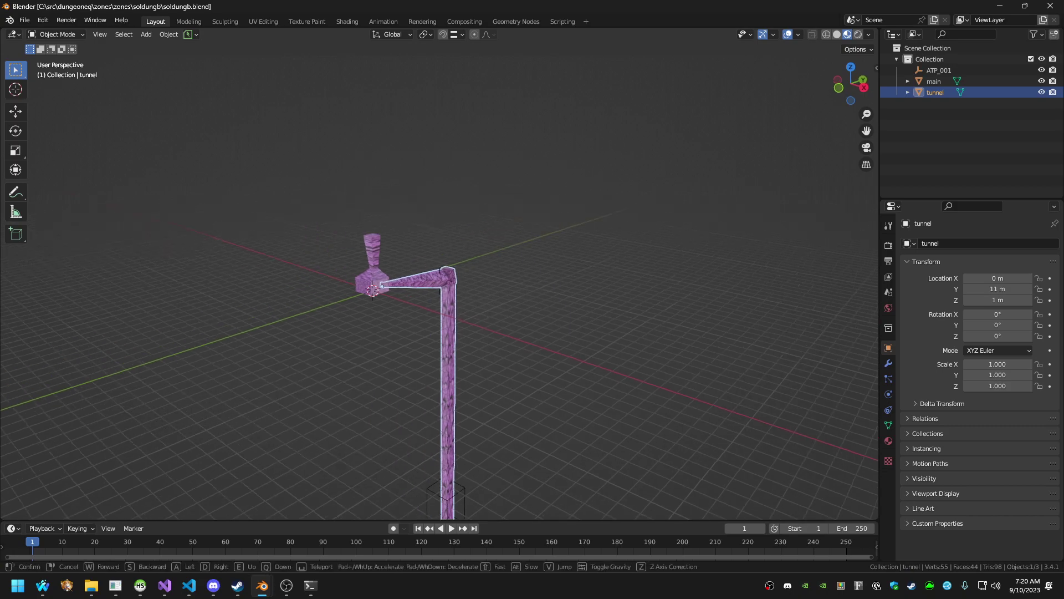
{"action": "key", "text": "w"}
{"action": "key", "text": "w"}
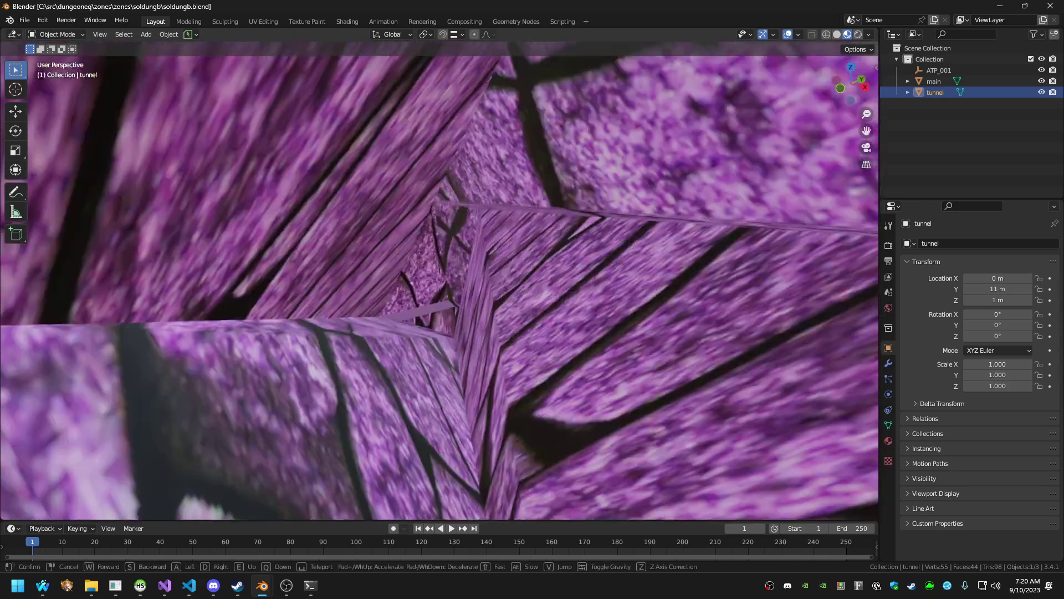
{"action": "key", "text": "w"}
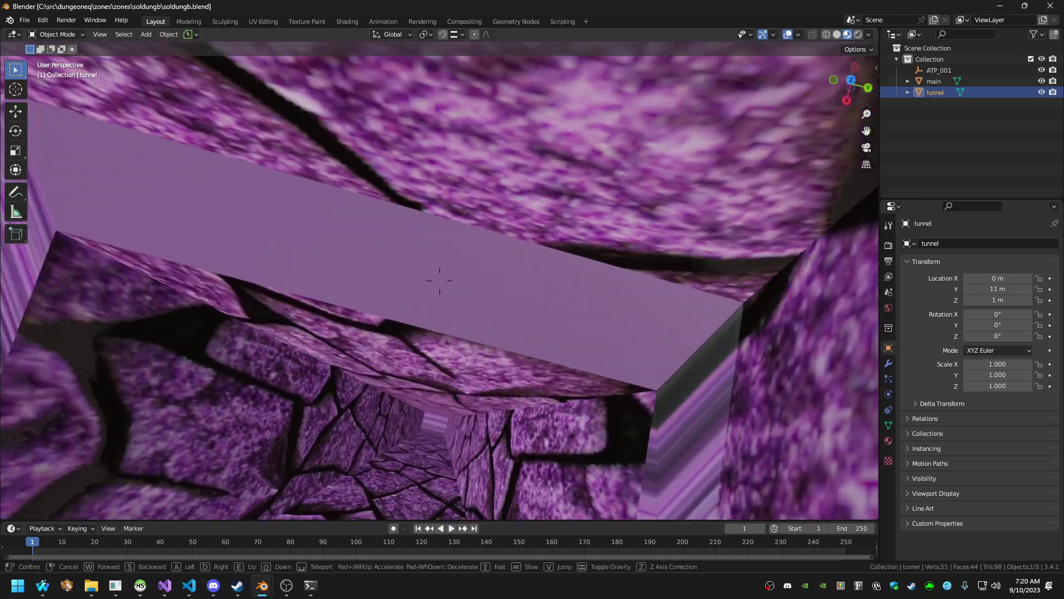
{"action": "key", "text": "w"}
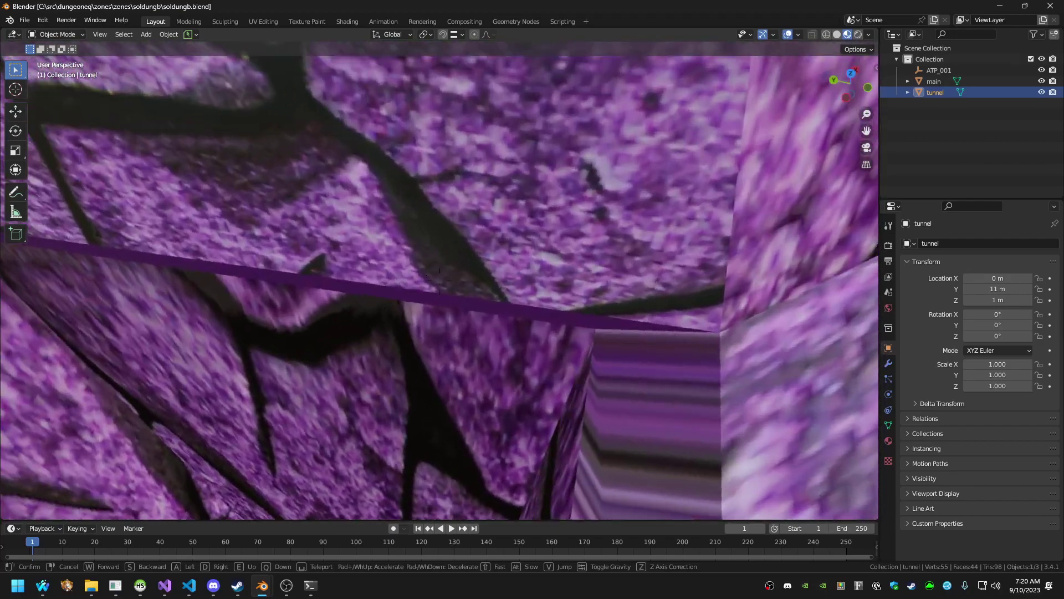
{"action": "left_click", "coordinate": [470, 305]}
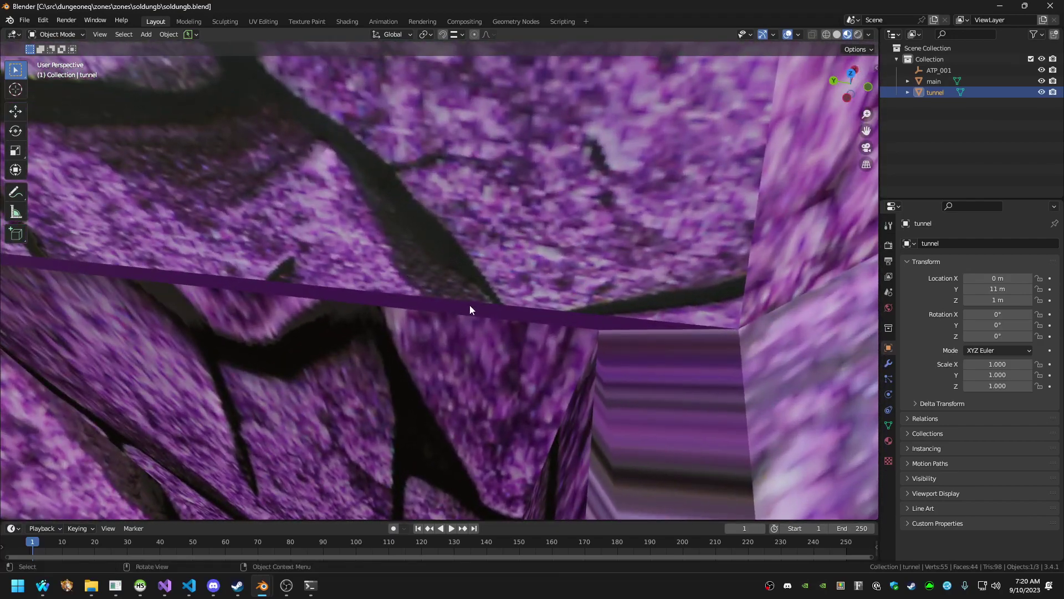
{"action": "key", "text": "Tab"}
{"action": "left_click", "coordinate": [464, 316]}
{"action": "middle_click_drag", "start_coordinate": [522, 311], "coordinate": [468, 255]}
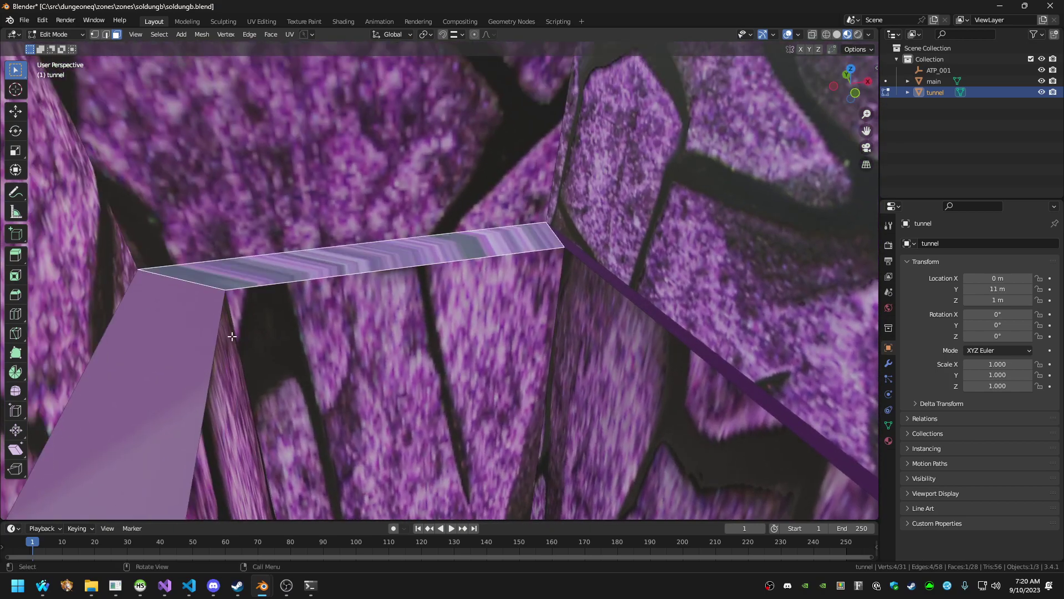
{"action": "scroll", "coordinate": [231, 332], "scroll_direction": "up", "scroll_amount": 5}
{"action": "scroll", "coordinate": [340, 329], "scroll_direction": "down", "scroll_amount": 6}
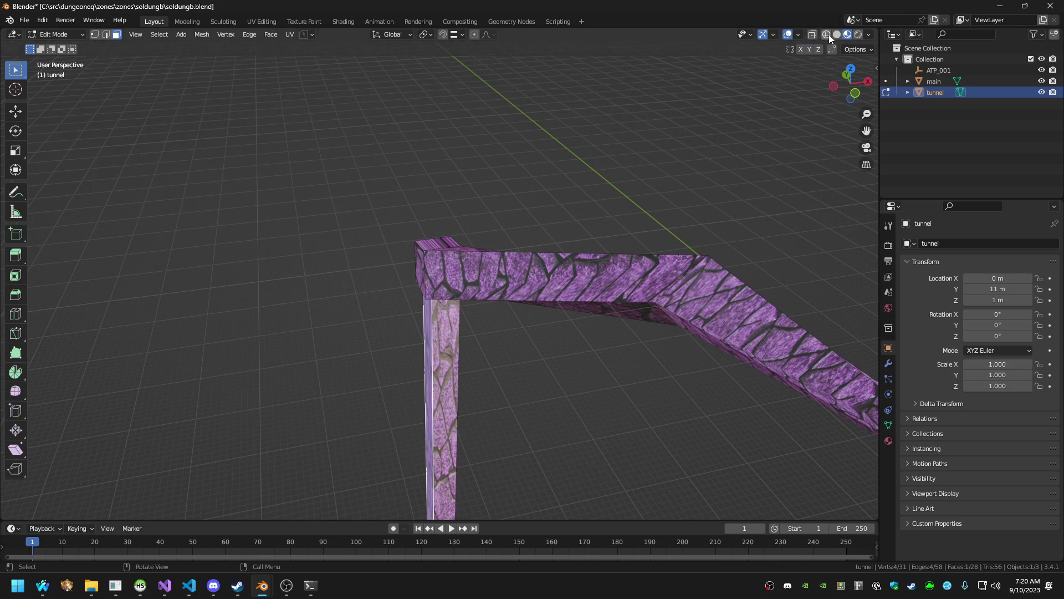
Show the Face Orientation overlay and return the tunnel to Object Mode
{"action": "left_click", "coordinate": [799, 35]}
{"action": "left_click", "coordinate": [748, 271]}
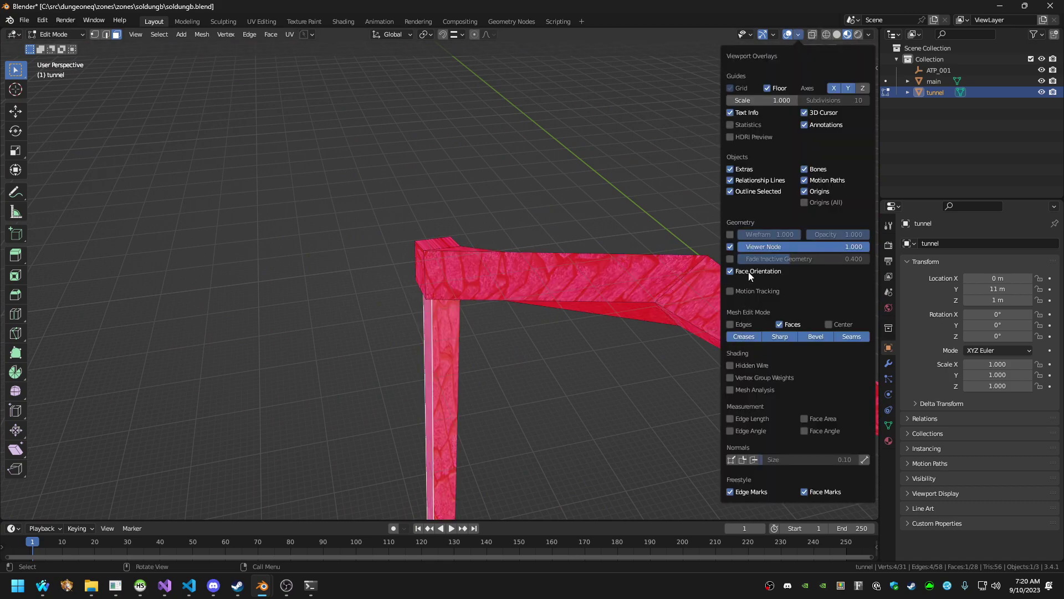
{"action": "middle_click_drag", "start_coordinate": [562, 296], "coordinate": [670, 313]}
{"action": "key", "text": "Tab"}
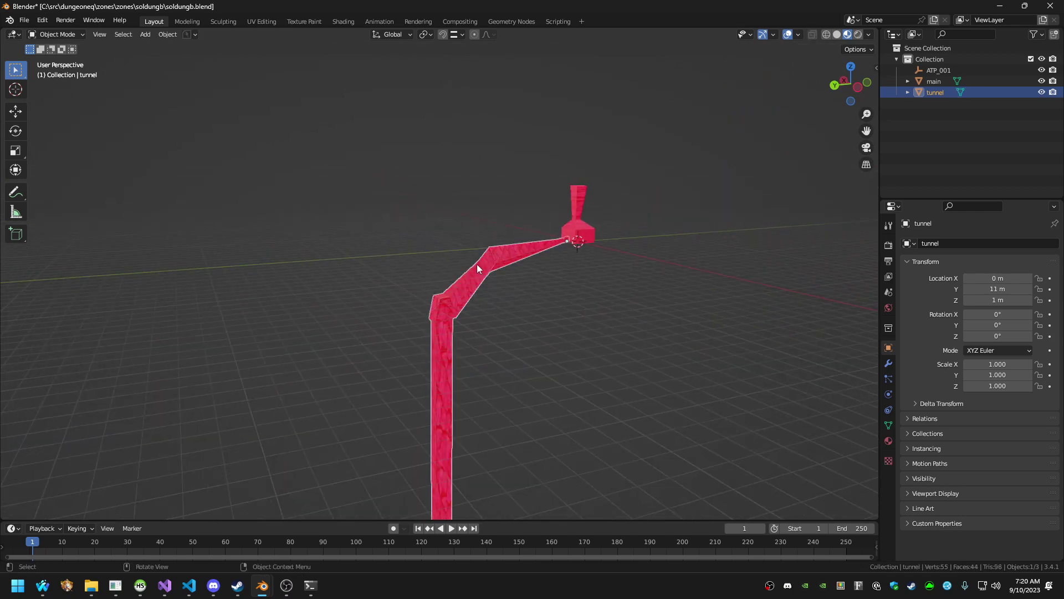
Delete the tunnel object, leaving only the main room
{"action": "middle_click_drag", "start_coordinate": [541, 256], "coordinate": [509, 288]}
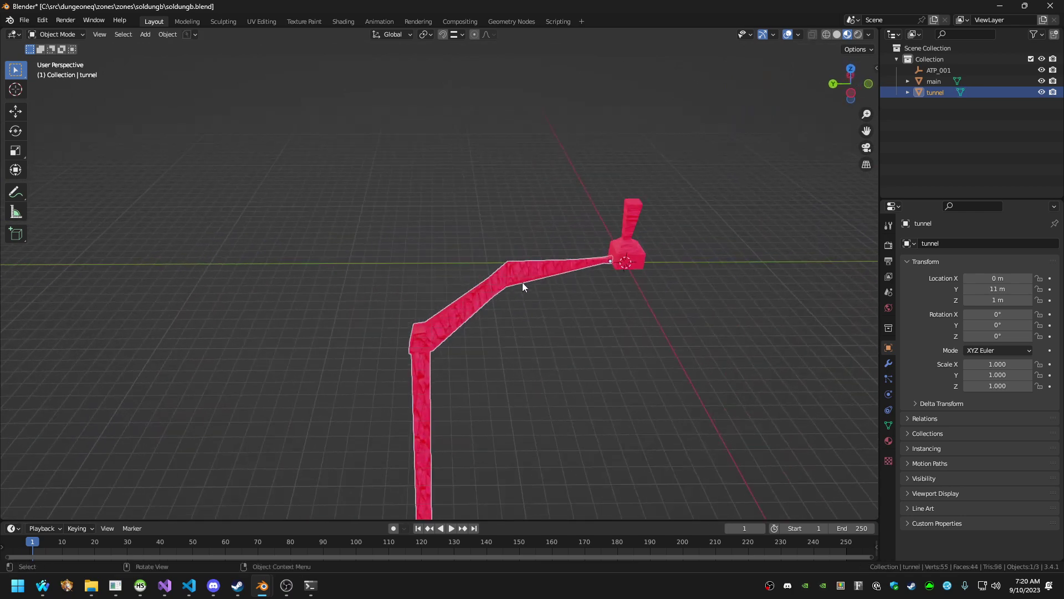
{"action": "mouse_move", "coordinate": [720, 275]}
{"action": "middle_mouse_down"}
{"action": "mouse_move", "coordinate": [673, 251]}
{"action": "mouse_move", "coordinate": [784, 238]}
{"action": "mouse_move", "coordinate": [710, 272]}
{"action": "middle_mouse_up"}
{"action": "key", "text": "x"}
{"action": "left_click", "coordinate": [514, 299]}
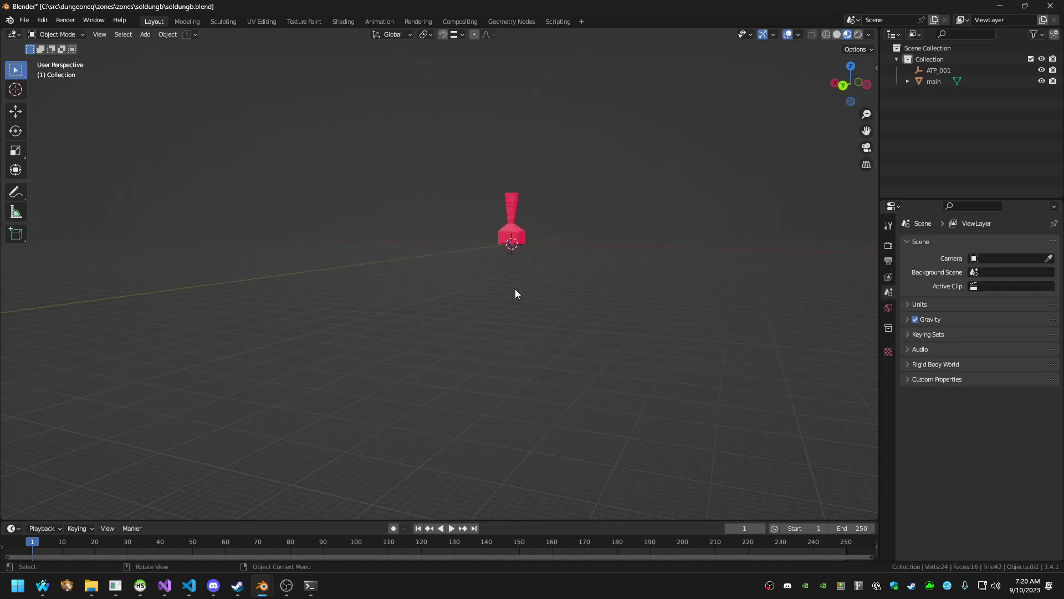
{"action": "middle_click_drag", "start_coordinate": [514, 288], "coordinate": [500, 264]}
{"action": "scroll", "coordinate": [500, 264], "scroll_direction": "up", "scroll_amount": 5}
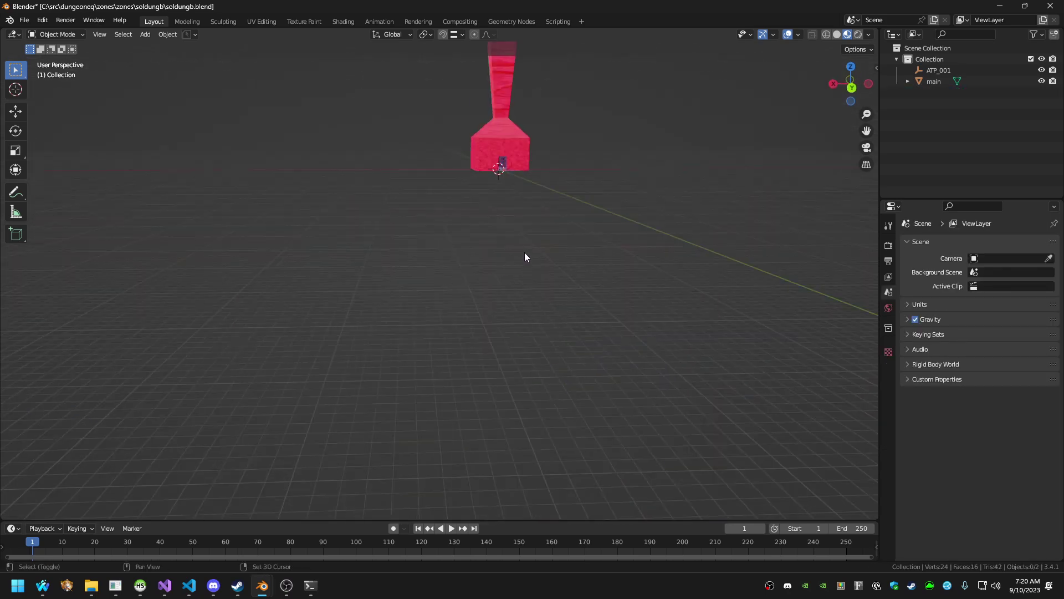
Undo the tunnel's deletion and hide the tunnel in the viewport instead
{"action": "key", "text": "shift+grave"}
{"action": "key", "text": "w"}
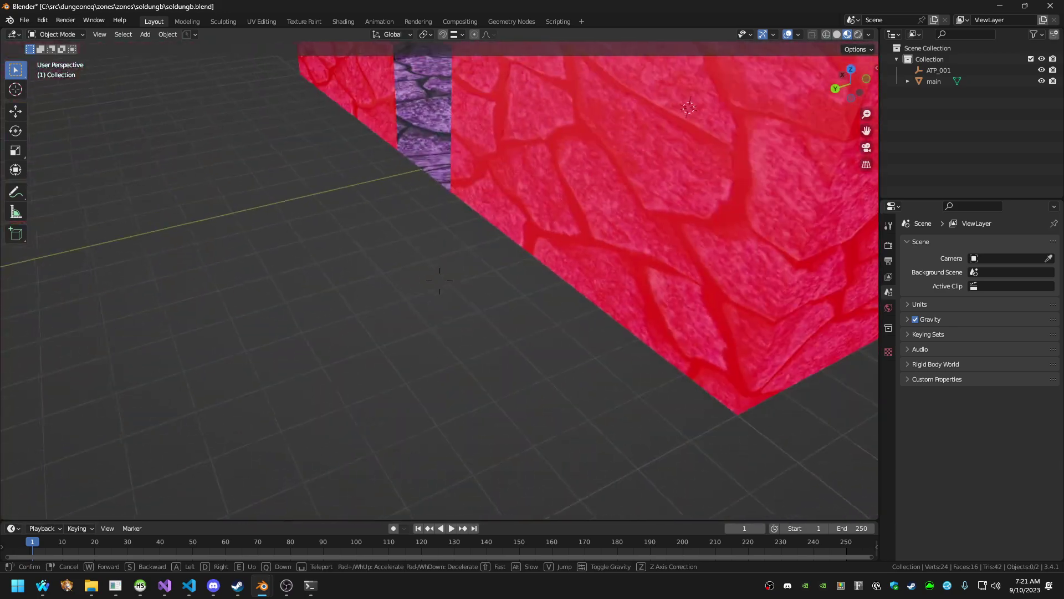
{"action": "left_click", "coordinate": [529, 248]}
{"action": "key", "text": "ctrl+z"}
{"action": "key", "text": "h"}
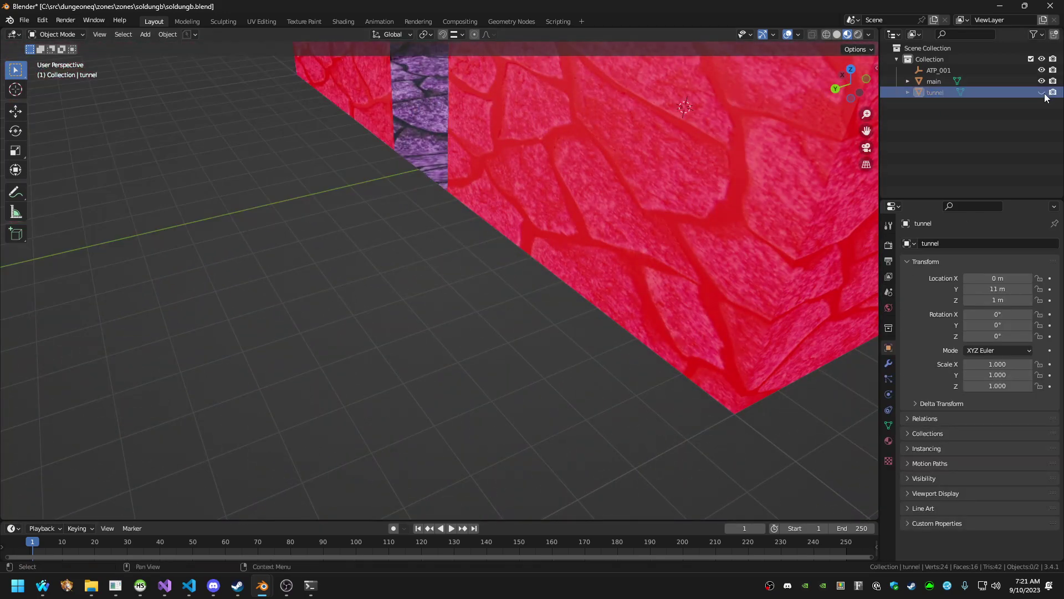
Add a cube at the 3D cursor inside the main room and raise it about 1.3 m along Z
{"action": "key", "text": "shift+grave"}
{"action": "key", "text": "s"}
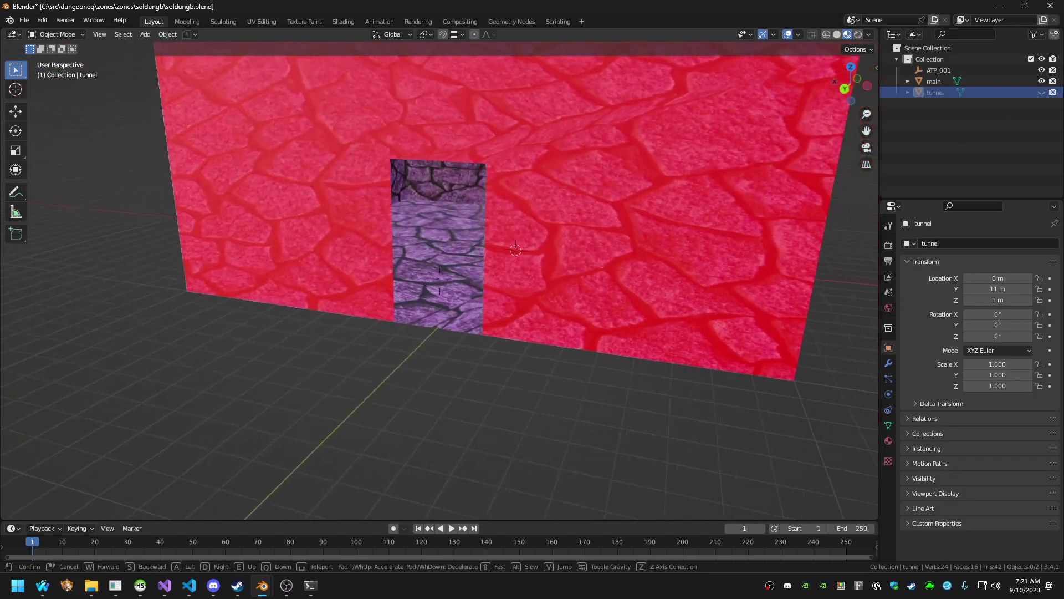
{"action": "left_click", "coordinate": [572, 219]}
{"action": "key", "text": "shift+a"}
{"action": "mouse_move", "coordinate": [570, 215]}
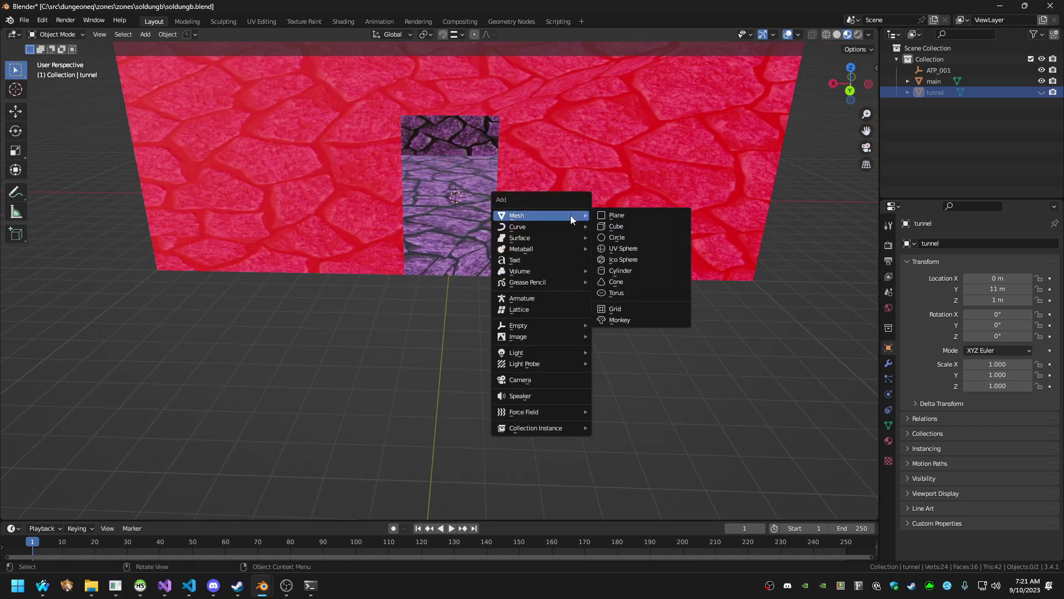
{"action": "left_click", "coordinate": [621, 223]}
{"action": "key", "text": "g"}
{"action": "key", "text": "z"}
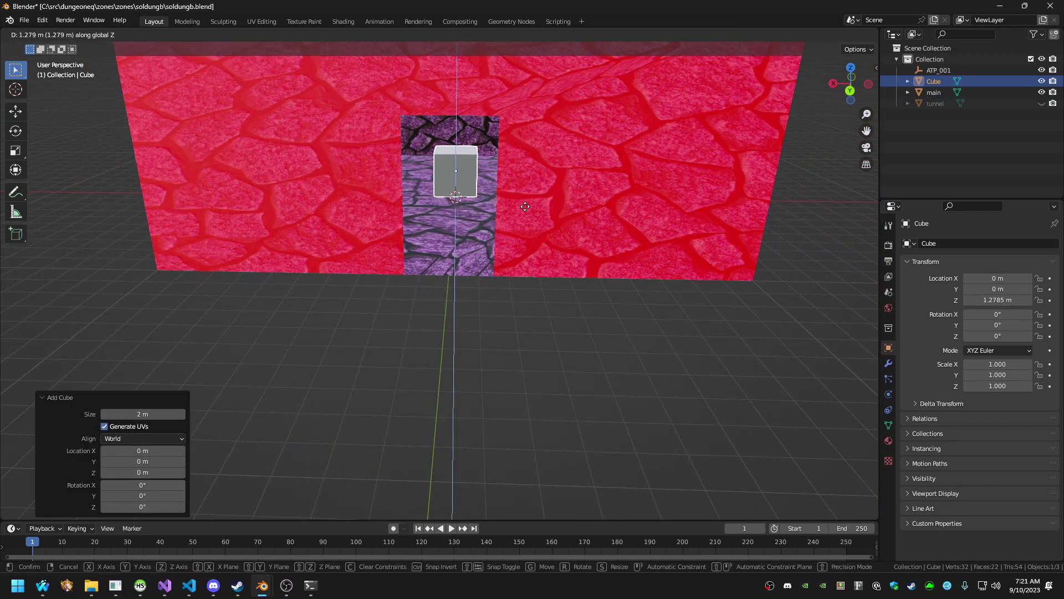
{"action": "left_click", "coordinate": [525, 205]}
{"action": "middle_click_drag", "start_coordinate": [524, 205], "coordinate": [425, 222]}
{"action": "key", "text": "g"}
{"action": "right_click", "coordinate": [527, 239]}
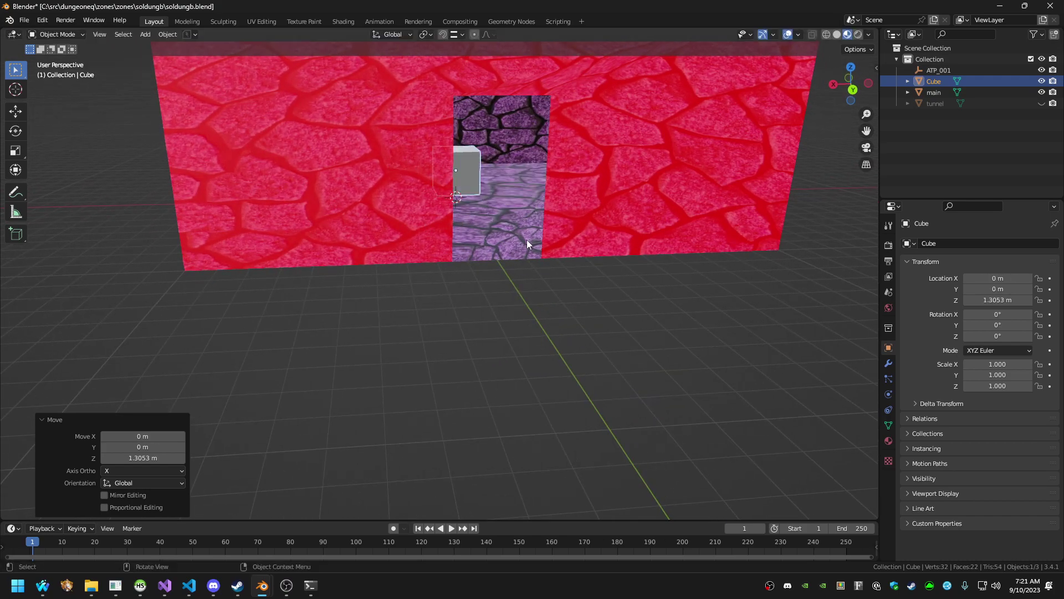
Switch the viewport to wireframe shading with orthographic projection and reselect the cube at the room's centre
{"action": "scroll", "coordinate": [526, 240], "scroll_direction": "down", "scroll_amount": 3}
{"action": "key", "text": "KP_7"}
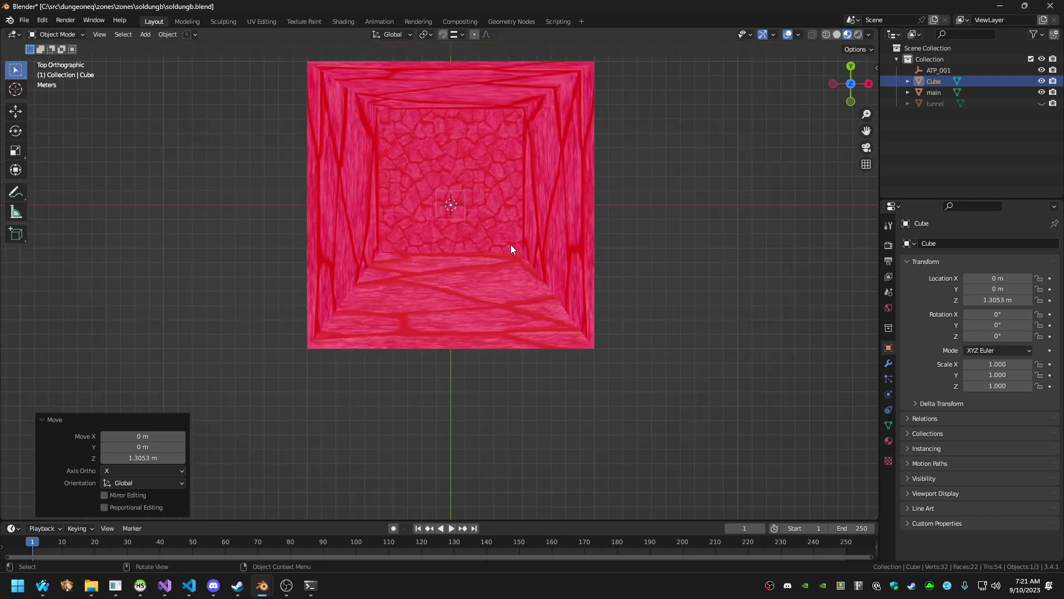
{"action": "key", "text": "shift+z"}
{"action": "left_click", "coordinate": [652, 142]}
{"action": "key", "text": "shift+z"}
{"action": "key", "text": "shift+z"}
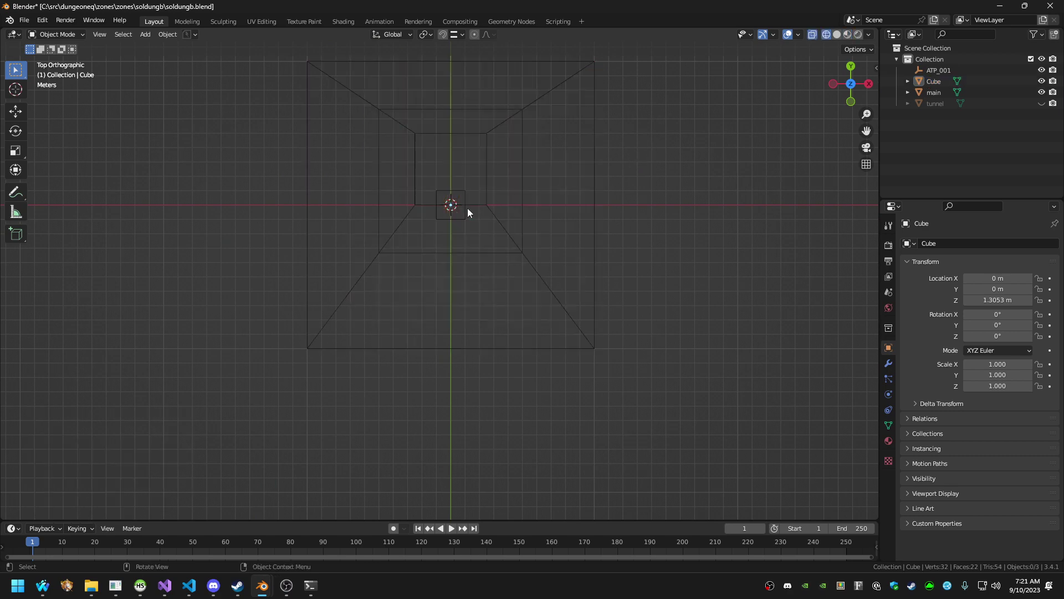
{"action": "left_click", "coordinate": [454, 218]}
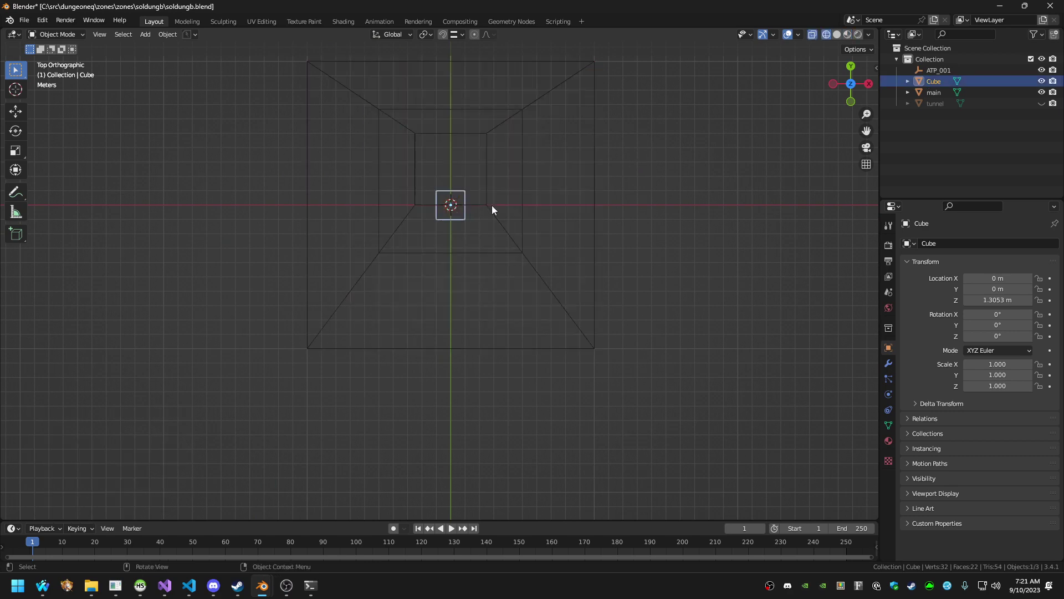
{"action": "scroll", "coordinate": [504, 205], "scroll_direction": "down", "scroll_amount": 3}
{"action": "middle_click_drag", "start_coordinate": [520, 206], "coordinate": [387, 209]}
{"action": "key", "text": "KP_5"}
{"action": "key", "text": "KP_7"}
{"action": "key", "text": "KP_5"}
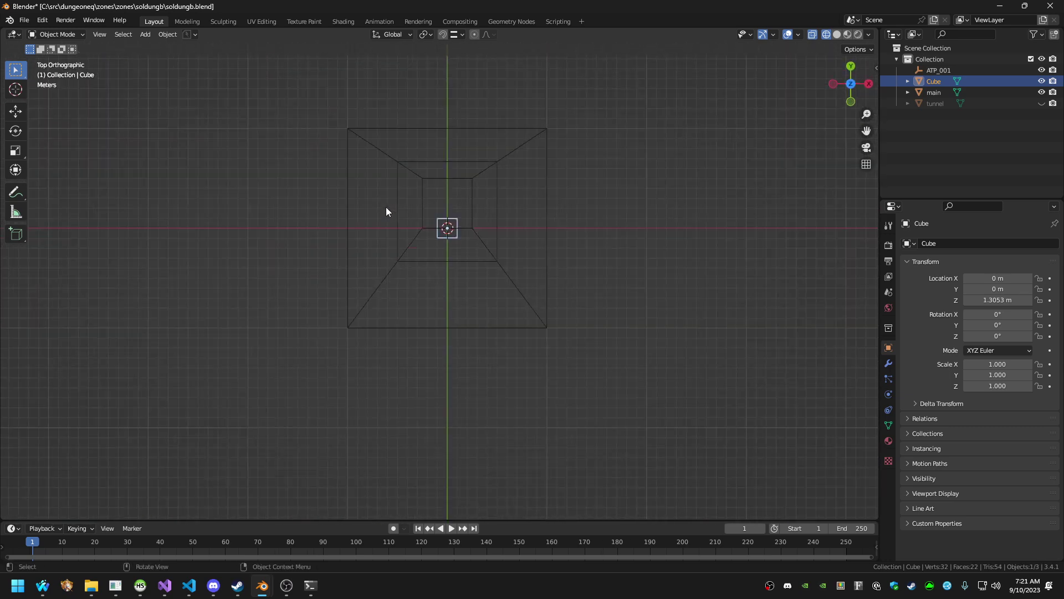
{"action": "middle_click_drag", "start_coordinate": [427, 274], "coordinate": [222, 166]}
{"action": "key", "text": "g"}
{"action": "key", "text": "z"}
{"action": "key", "text": "Escape"}
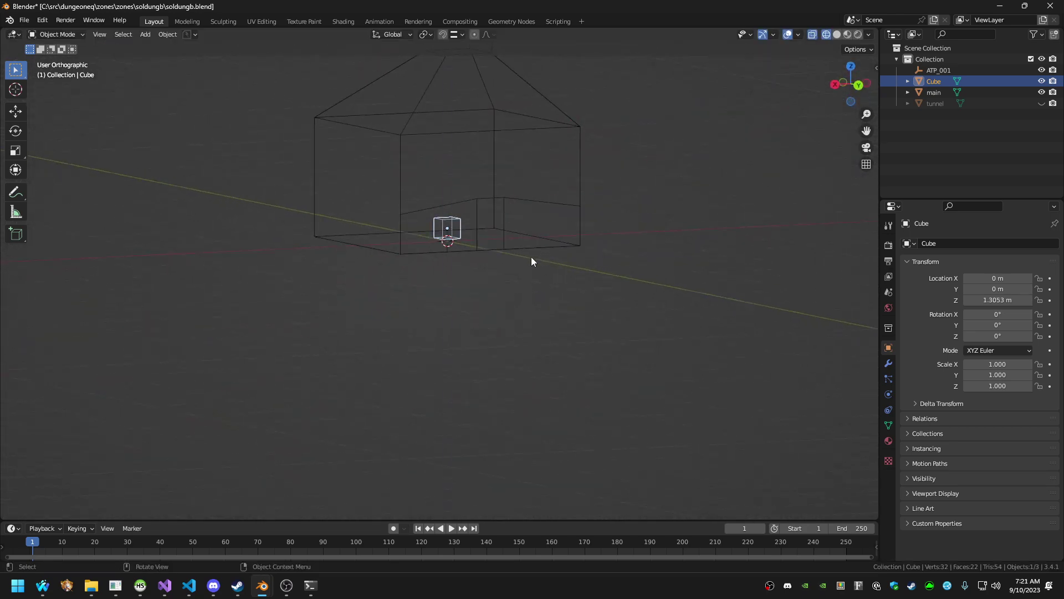
Move the cube about 11.6 m along Y to the doorway in the main room's wall
{"action": "middle_click_drag", "start_coordinate": [531, 257], "coordinate": [567, 289]}
{"action": "key", "text": "g"}
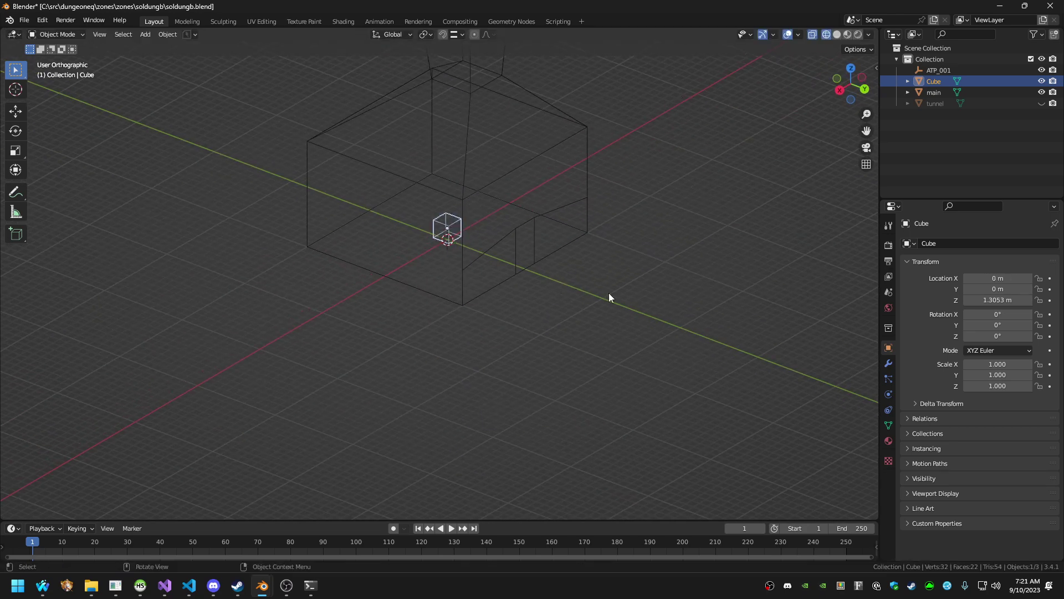
{"action": "key", "text": "y"}
{"action": "left_click", "coordinate": [701, 324]}
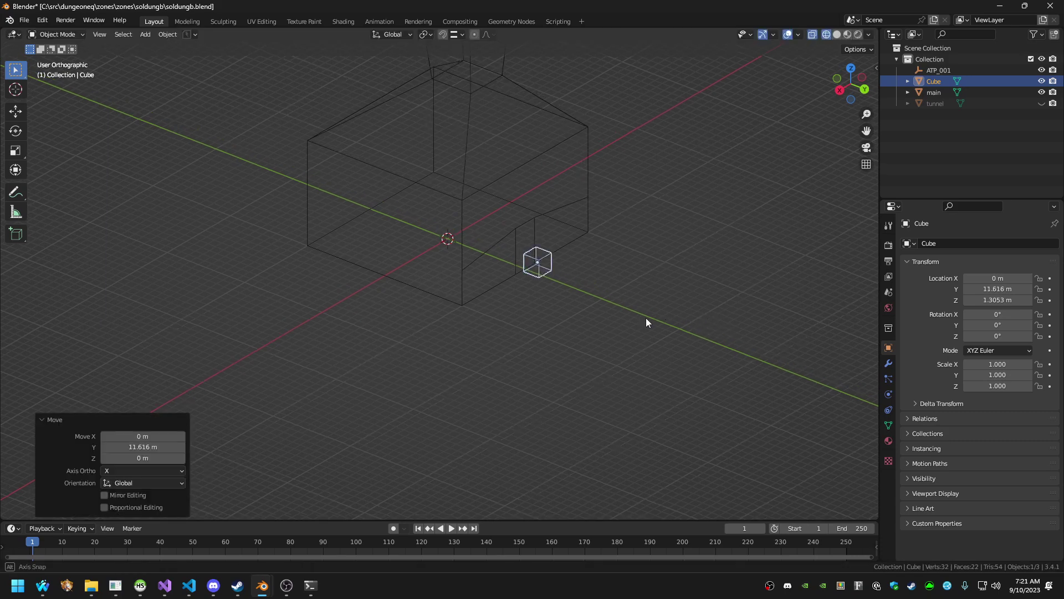
{"action": "middle_click_drag", "start_coordinate": [646, 321], "coordinate": [668, 364]}
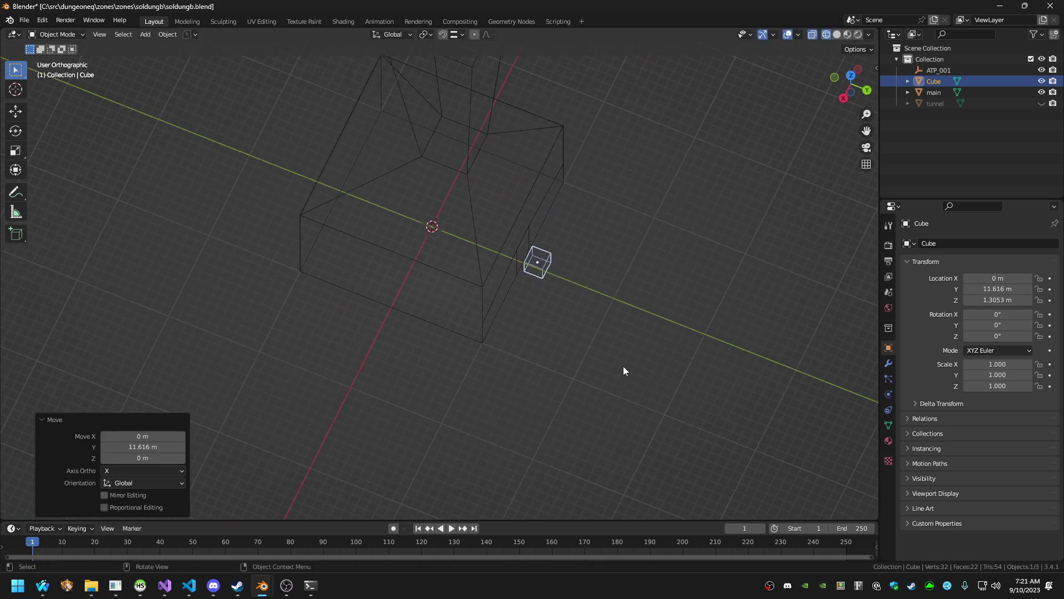
{"action": "key", "text": "s"}
{"action": "key", "text": "y"}
{"action": "key", "text": "Escape"}
Scale the cube to 0.1 along X to make it a thin slab
{"action": "key", "text": "s"}
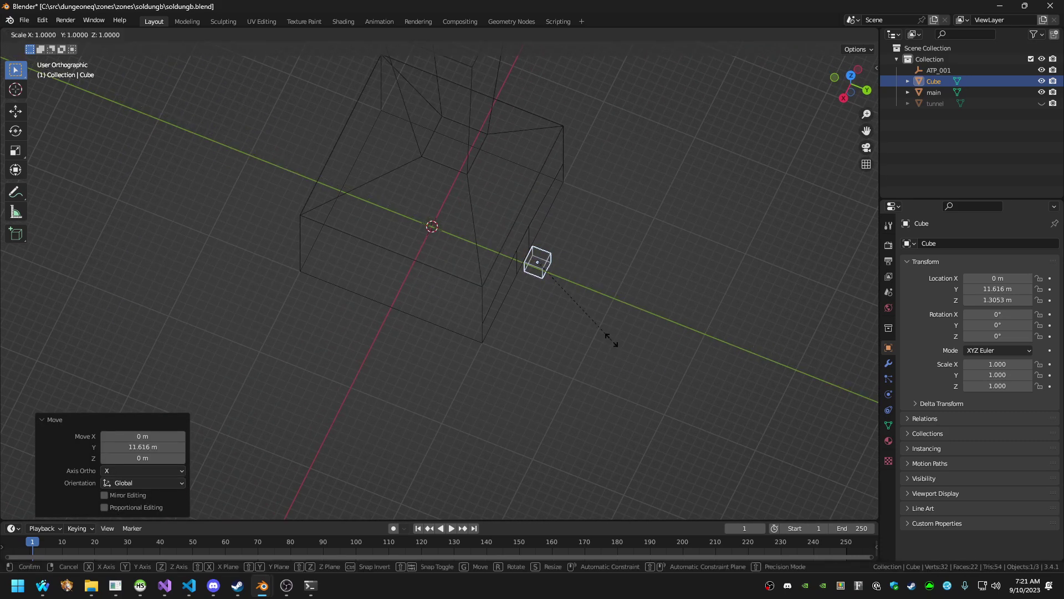
{"action": "key", "text": "x"}
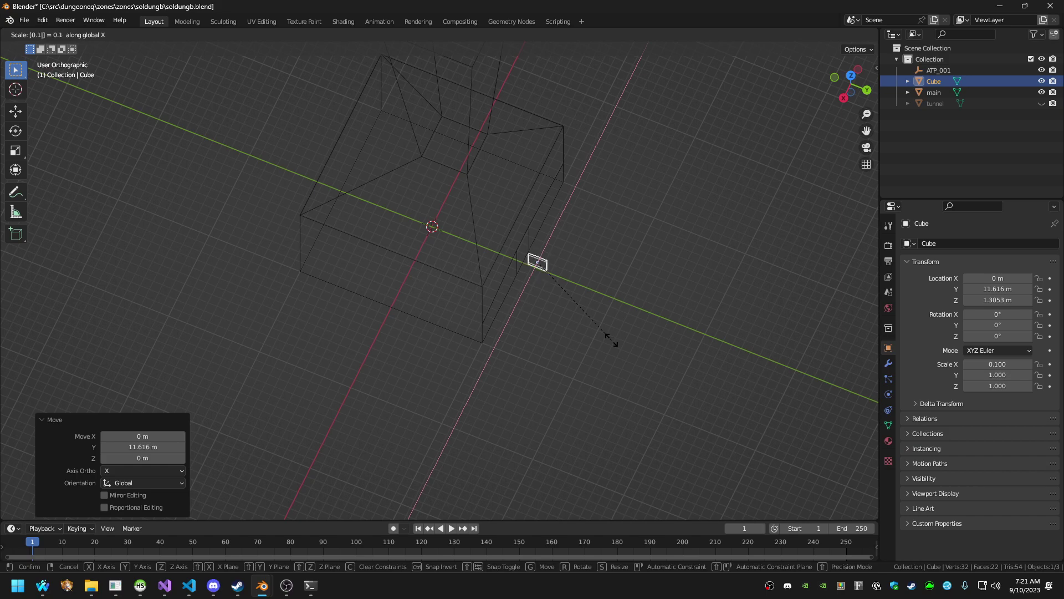
{"action": "key", "text": "Return"}
Turn on snapping and move the slab 1.4 m in the negative X direction, to the side edge of the doorway
{"action": "middle_click_drag", "start_coordinate": [611, 340], "coordinate": [495, 322]}
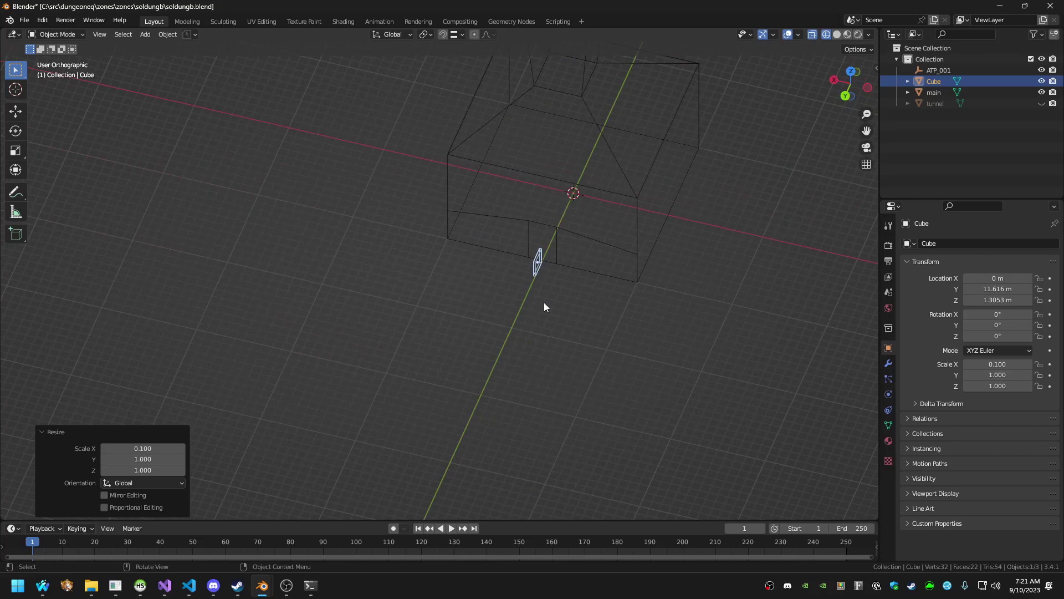
{"action": "middle_click_drag", "start_coordinate": [537, 274], "coordinate": [561, 272]}
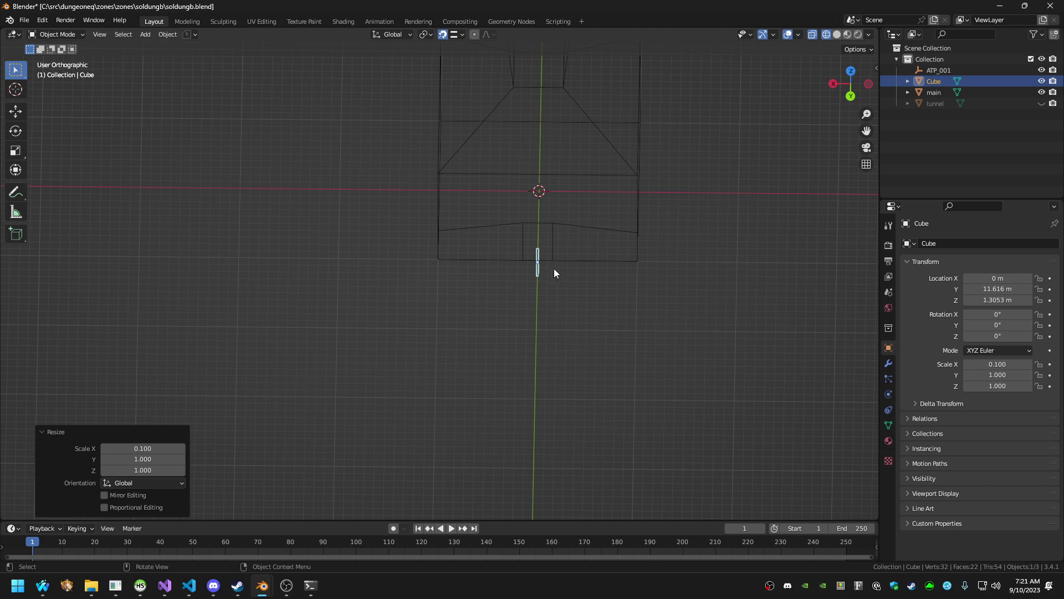
{"action": "key", "text": "g"}
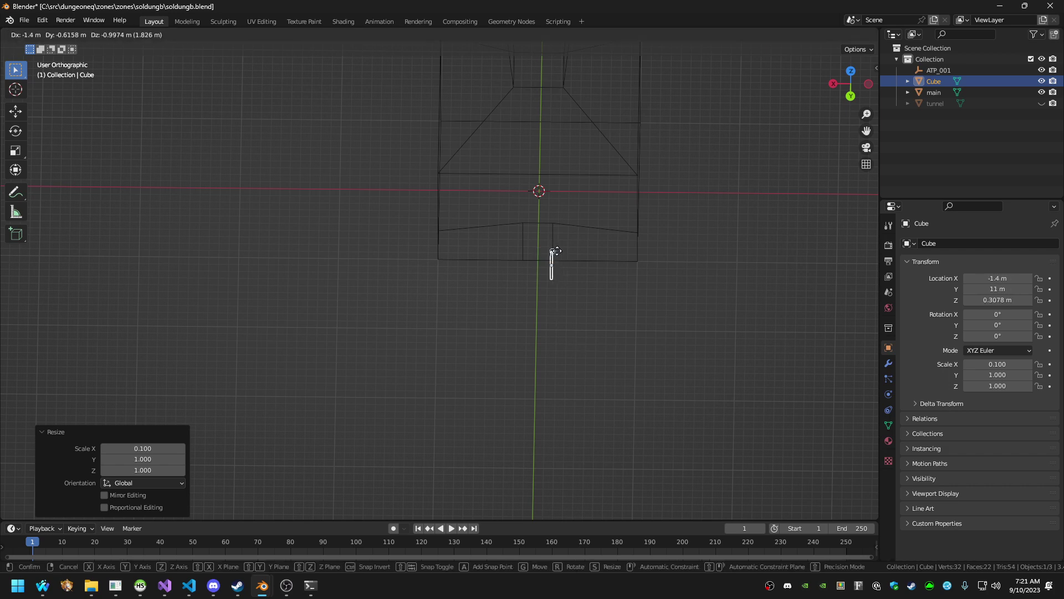
{"action": "key", "text": "y"}
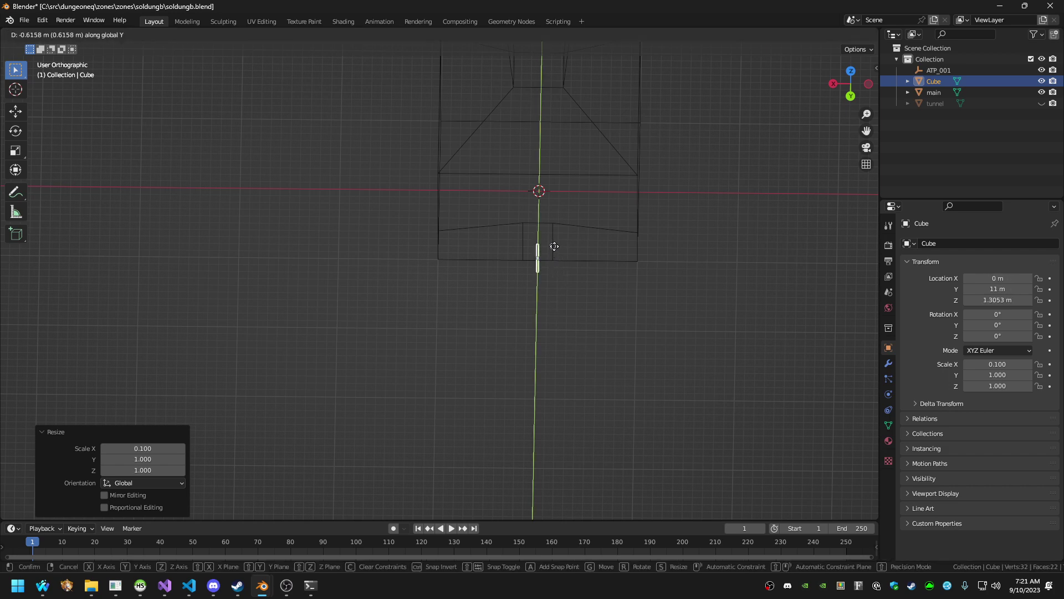
{"action": "key", "text": "x"}
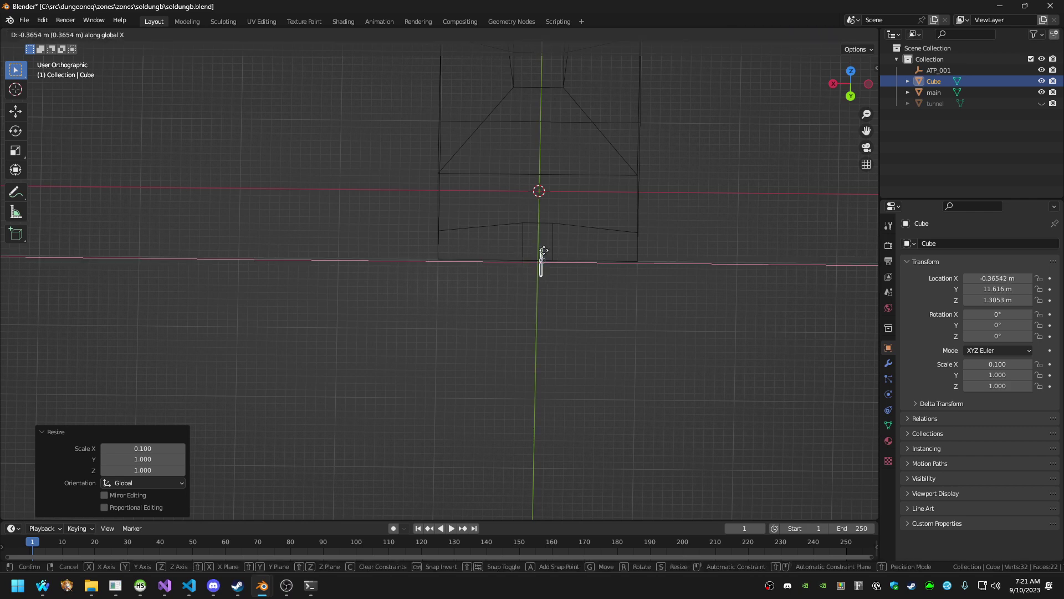
{"action": "left_click", "coordinate": [570, 305]}
Snap the slab along Y toward the room, moving it about 0.62 m to the Y 11 m position
{"action": "middle_click_drag", "start_coordinate": [570, 304], "coordinate": [651, 273]}
{"action": "scroll", "coordinate": [644, 286], "scroll_direction": "up", "scroll_amount": 5}
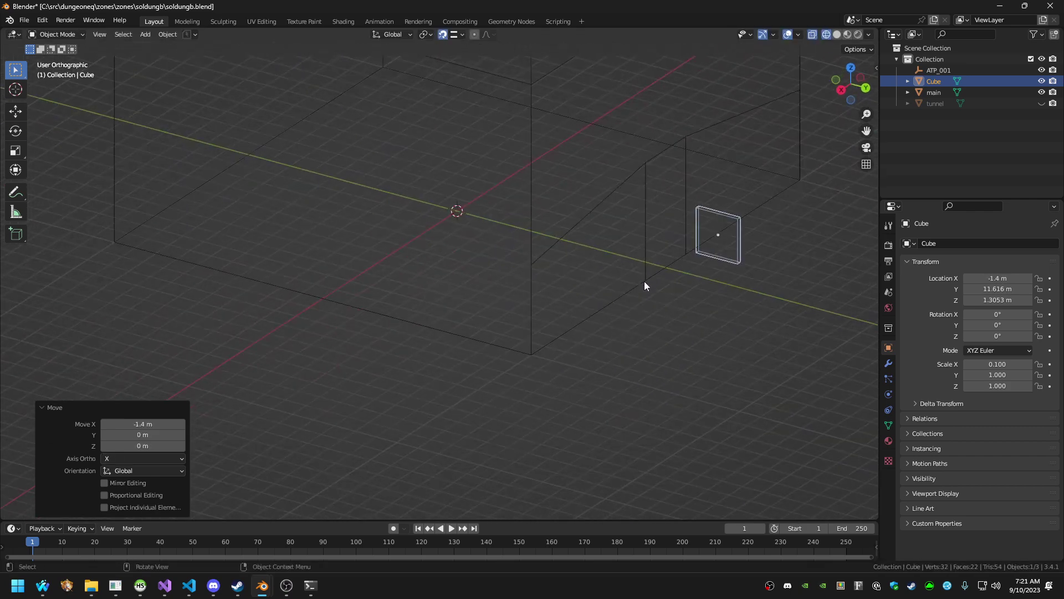
{"action": "key", "text": "g"}
{"action": "key", "text": "y"}
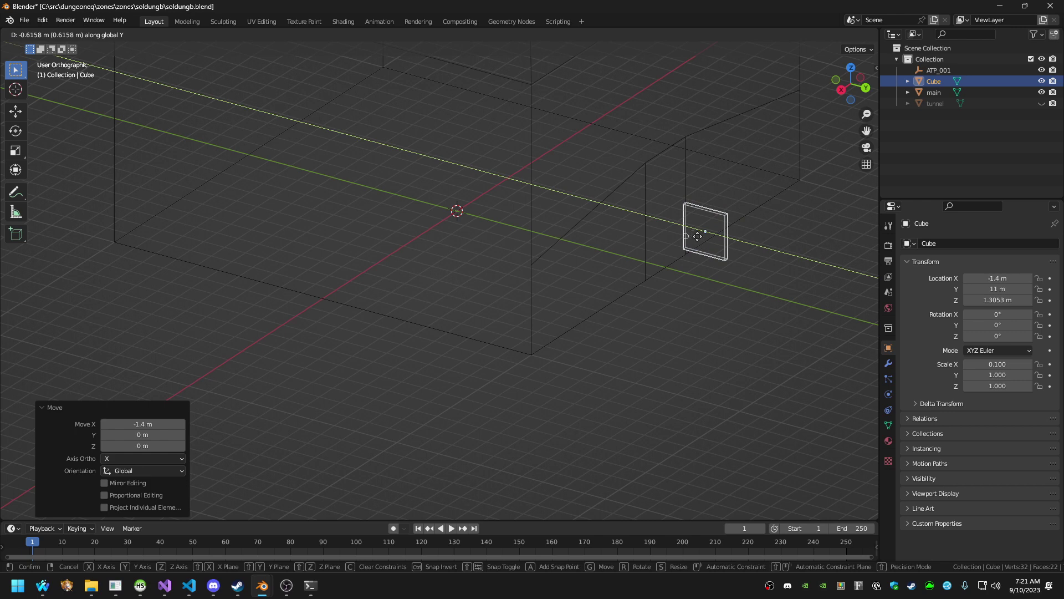
{"action": "left_click", "coordinate": [691, 229]}
{"action": "key", "text": "shift+grave"}
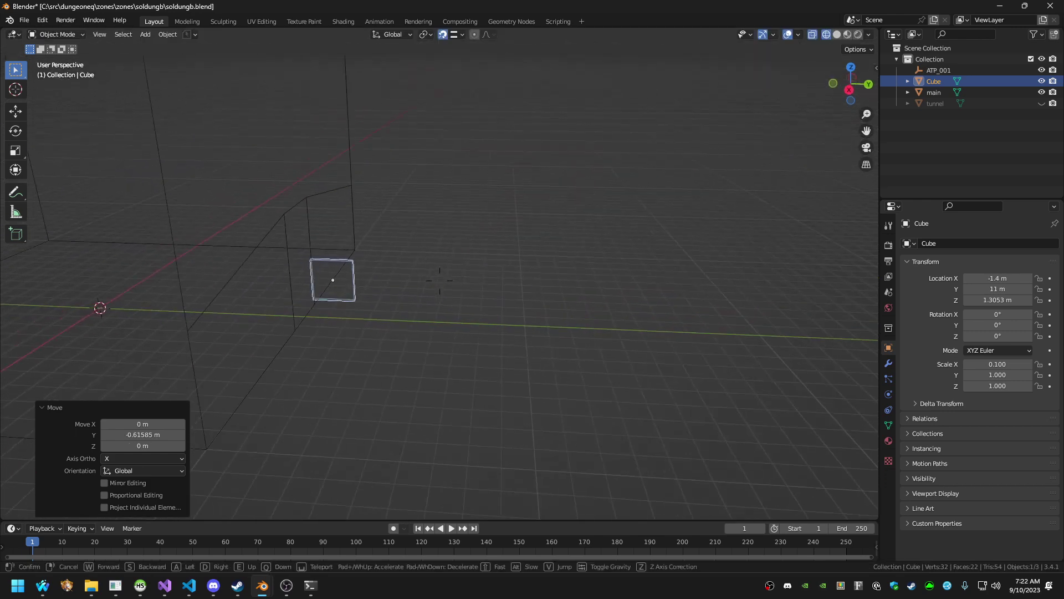
{"action": "key", "text": "w"}
{"action": "left_click", "coordinate": [699, 268]}
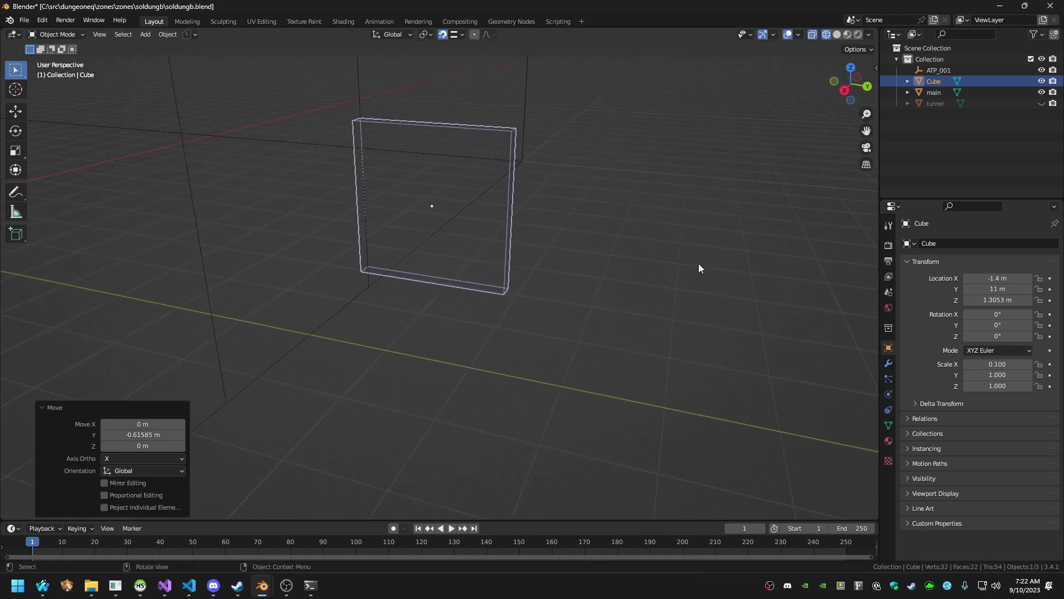
{"action": "key", "text": "g"}
{"action": "key", "text": "x"}
{"action": "right_click", "coordinate": [514, 242]}
Turn off snapping and move the slab about 0.41 m along Y, out from the doorway
{"action": "left_click", "coordinate": [443, 35]}
{"action": "key", "text": "g"}
{"action": "key", "text": "y"}
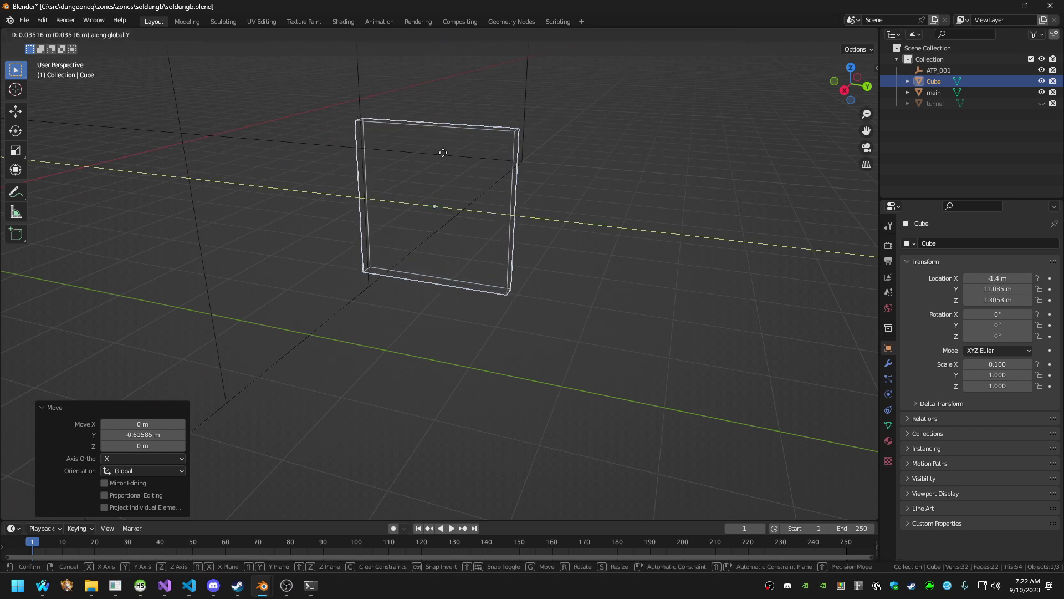
{"action": "left_click", "coordinate": [514, 231]}
{"action": "mouse_move", "coordinate": [514, 232]}
{"action": "middle_mouse_down"}
{"action": "mouse_move", "coordinate": [500, 260]}
{"action": "mouse_move", "coordinate": [514, 215]}
{"action": "mouse_move", "coordinate": [530, 229]}
{"action": "middle_mouse_up"}
{"action": "key", "text": "KP_7"}
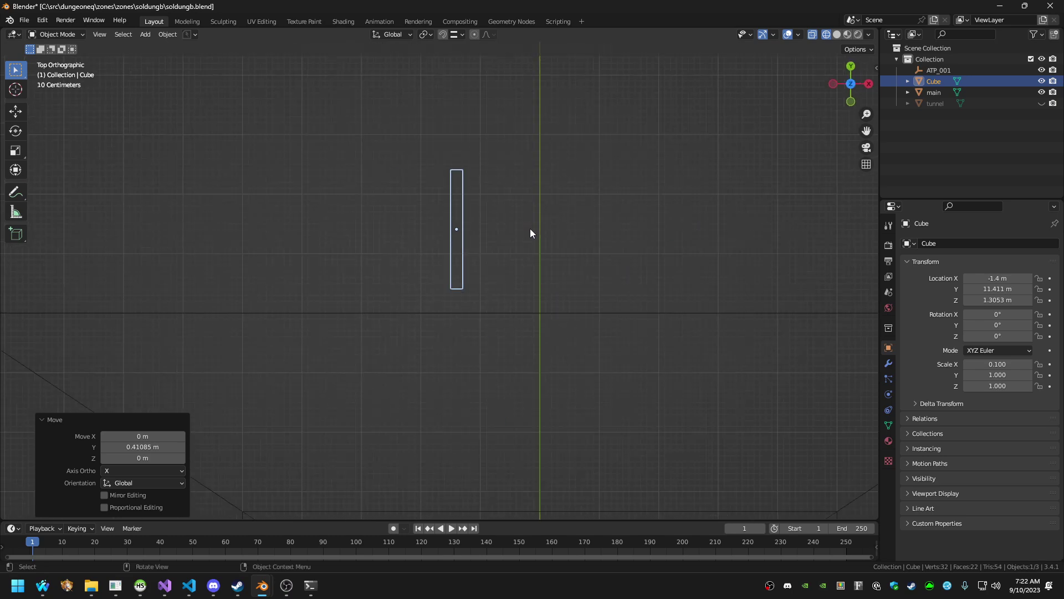
{"action": "key", "text": "KP_1"}
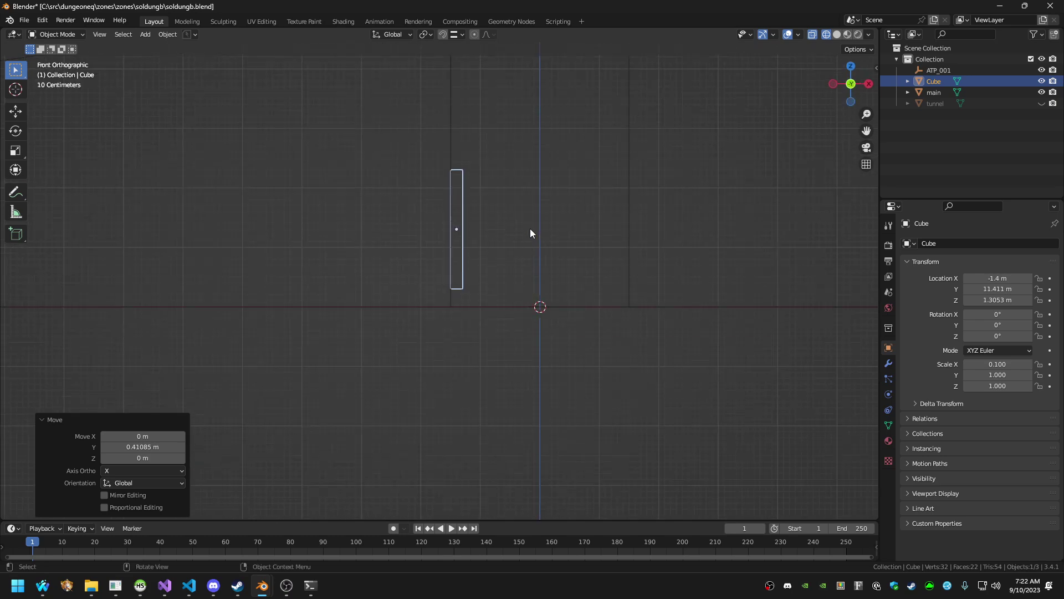
{"action": "key", "text": "g"}
{"action": "key", "text": "z"}
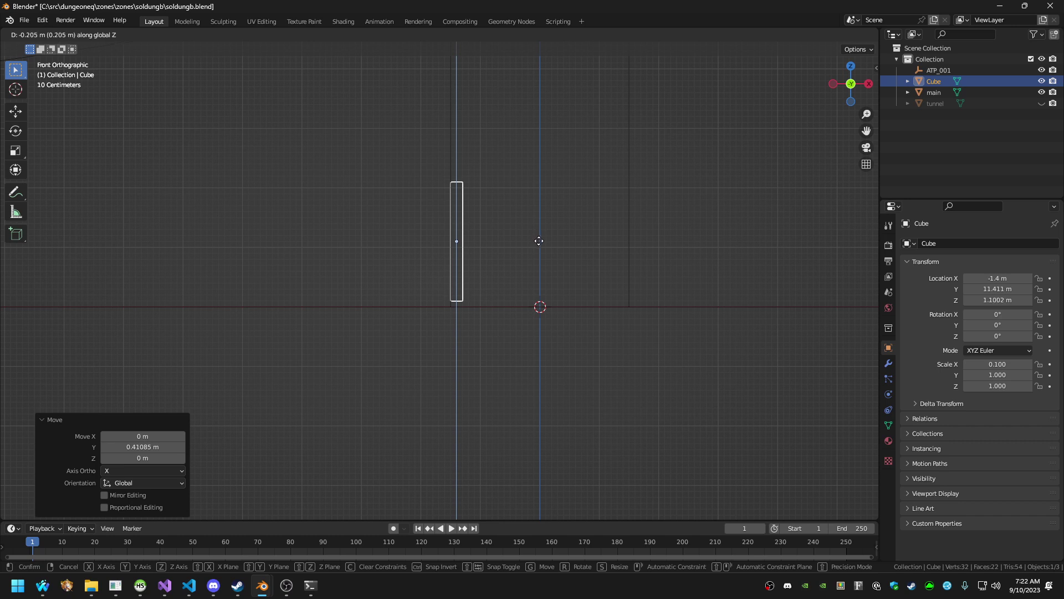
{"action": "key", "text": "Escape"}
Enable snapping with the Increment mode and lower the slab 0.3 m along Z to the floor
{"action": "left_click", "coordinate": [463, 35]}
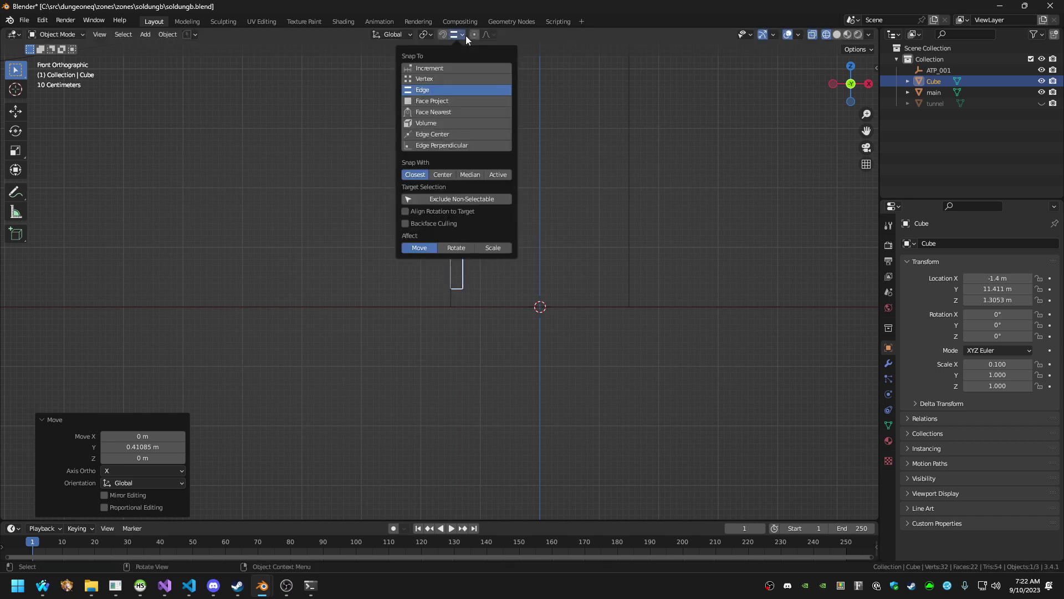
{"action": "left_click", "coordinate": [443, 68]}
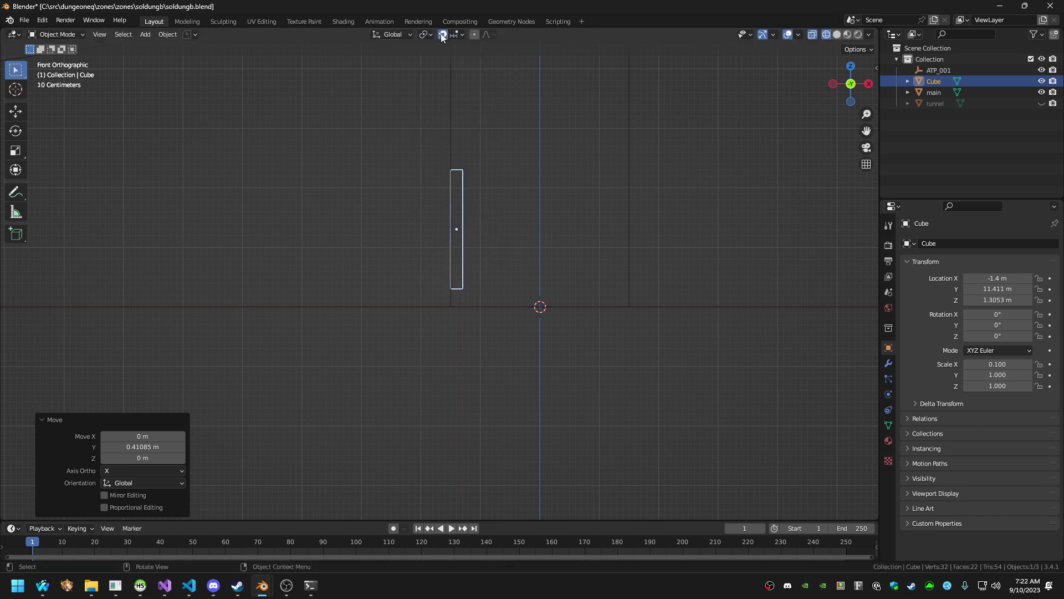
{"action": "left_click", "coordinate": [443, 34]}
{"action": "key", "text": "g"}
{"action": "key", "text": "z"}
{"action": "left_click", "coordinate": [509, 150]}
In the right orthographic view, move the slab 0.4 m in the negative Y direction, up to the room's wall line
{"action": "middle_click_drag", "start_coordinate": [511, 152], "coordinate": [449, 182]}
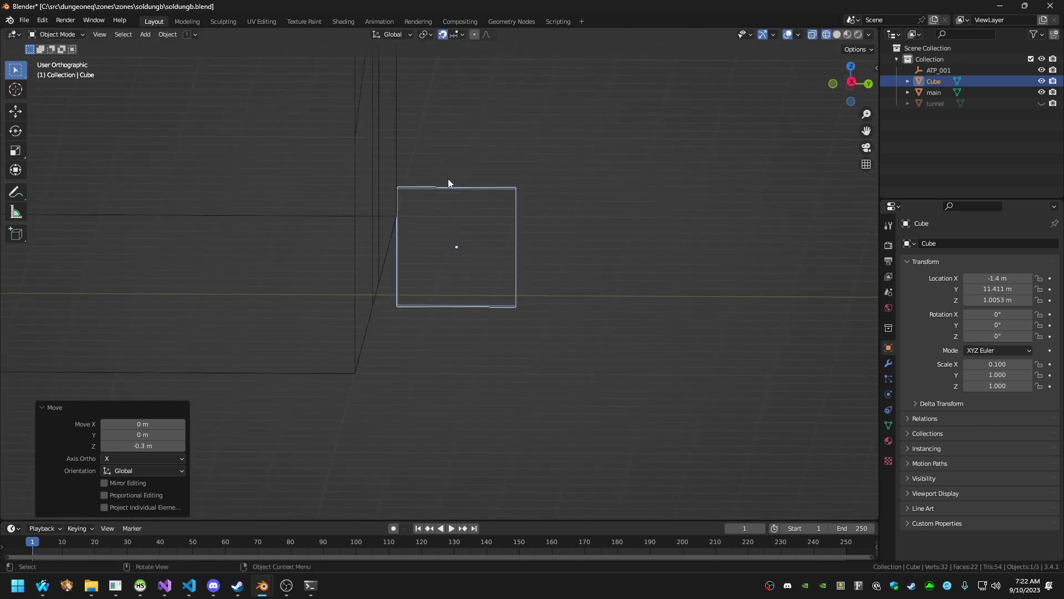
{"action": "key", "text": "KP_1"}
{"action": "key", "text": "KP_3"}
{"action": "key", "text": "g"}
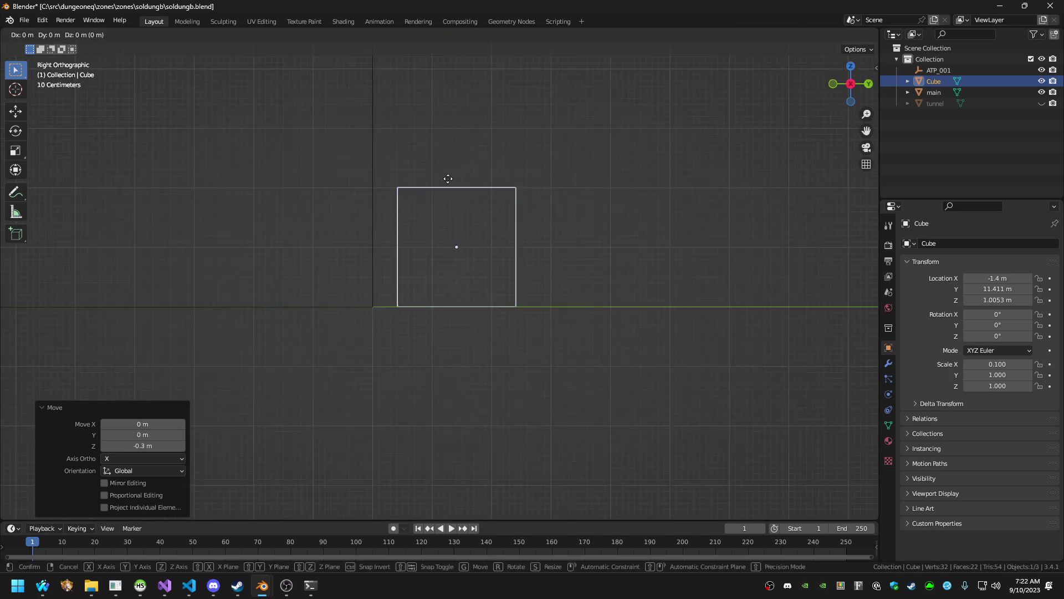
{"action": "key", "text": "Escape"}
{"action": "key", "text": "g"}
{"action": "key", "text": "y"}
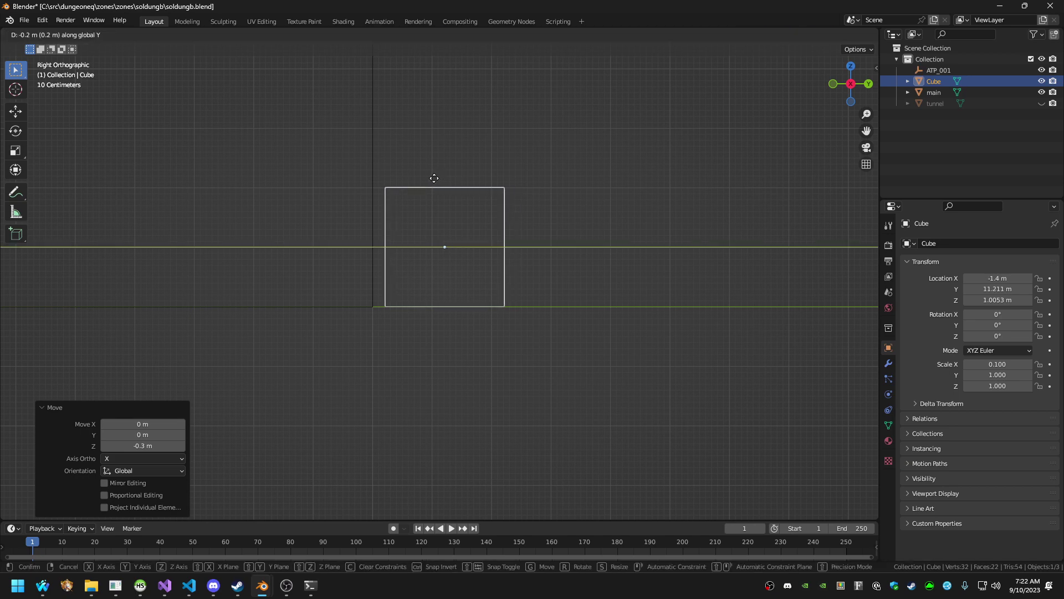
{"action": "left_click", "coordinate": [423, 181]}
Move the slab 0.2 m in the negative X direction, just outside the doorway's edge, and open it in Edit Mode
{"action": "middle_click_drag", "start_coordinate": [423, 181], "coordinate": [421, 236]}
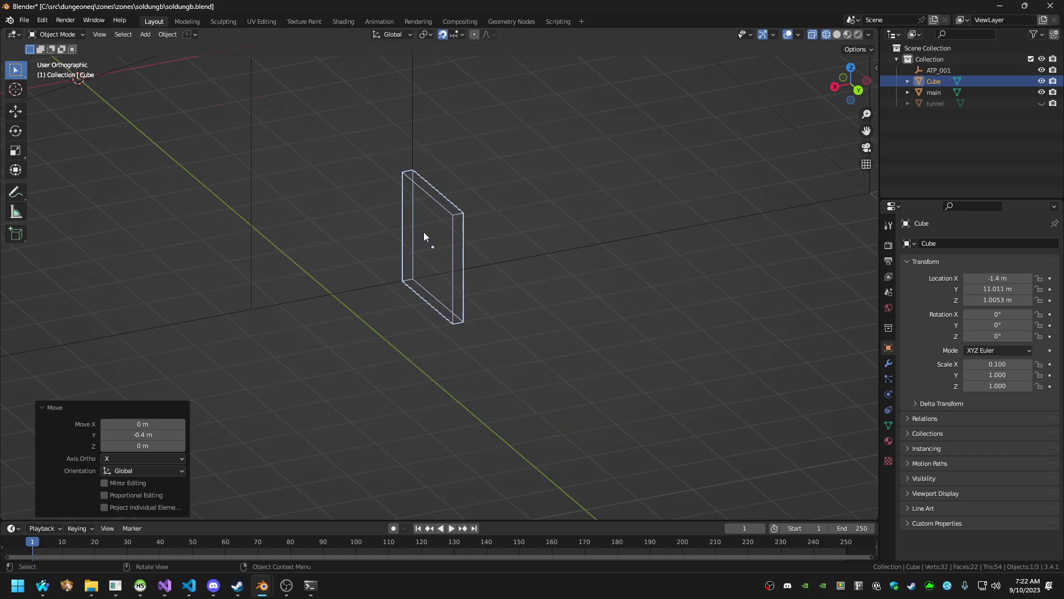
{"action": "key", "text": "KP_7"}
{"action": "key", "text": "ctrl+KP_7"}
{"action": "key", "text": "KP_3"}
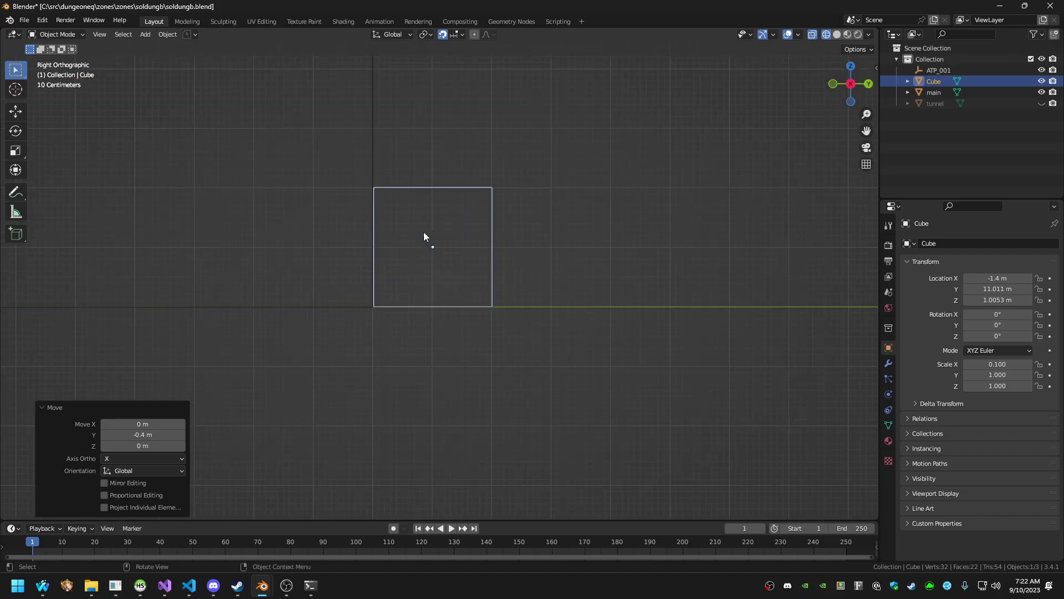
{"action": "key", "text": "KP_1"}
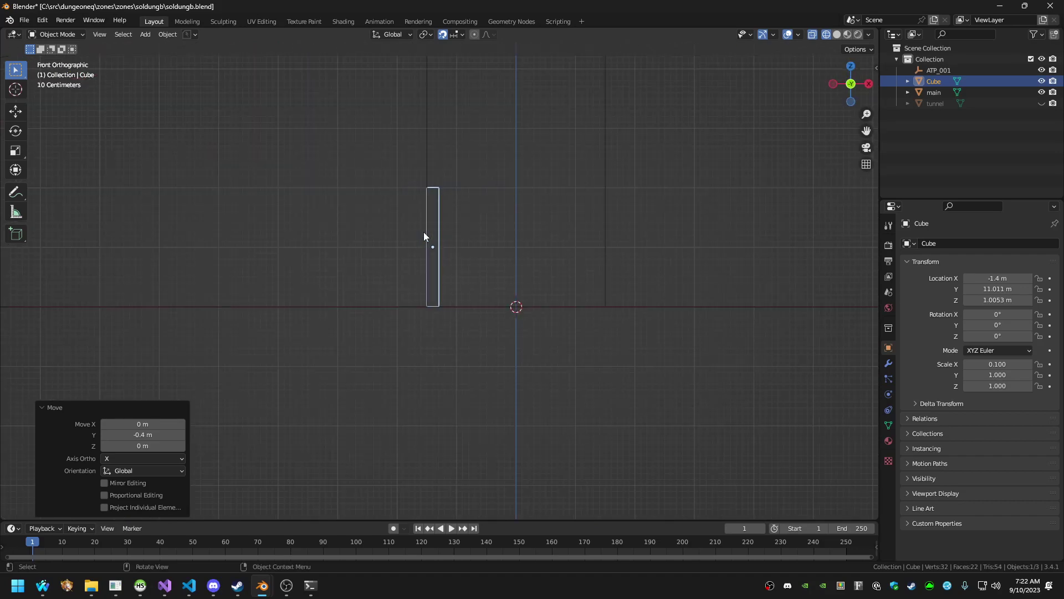
{"action": "key", "text": "g"}
{"action": "key", "text": "y"}
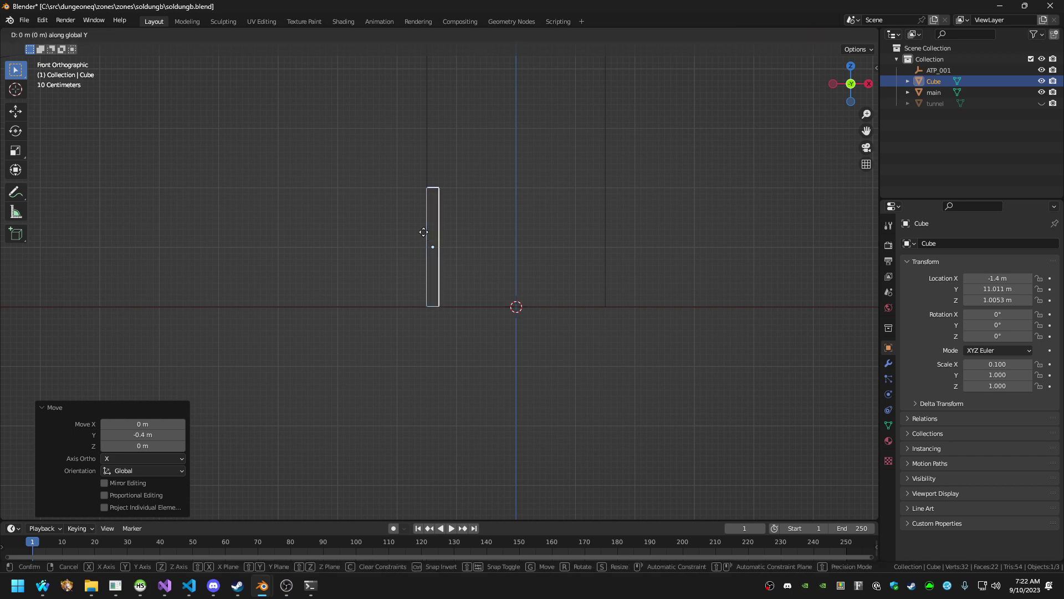
{"action": "key", "text": "x"}
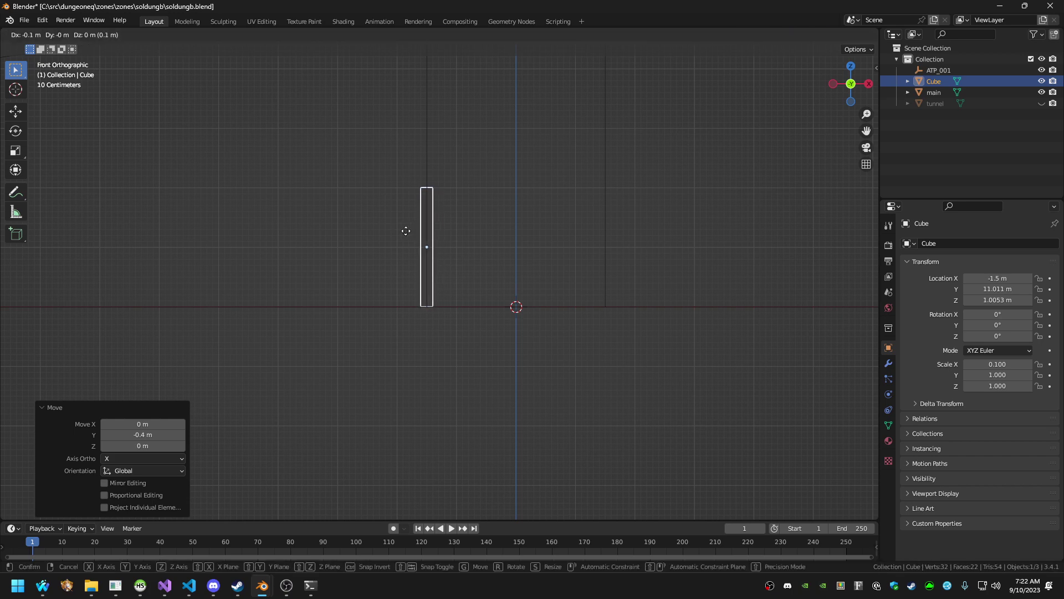
{"action": "left_click", "coordinate": [402, 231]}
{"action": "middle_click_drag", "start_coordinate": [497, 240], "coordinate": [388, 225]}
{"action": "key", "text": "Tab"}
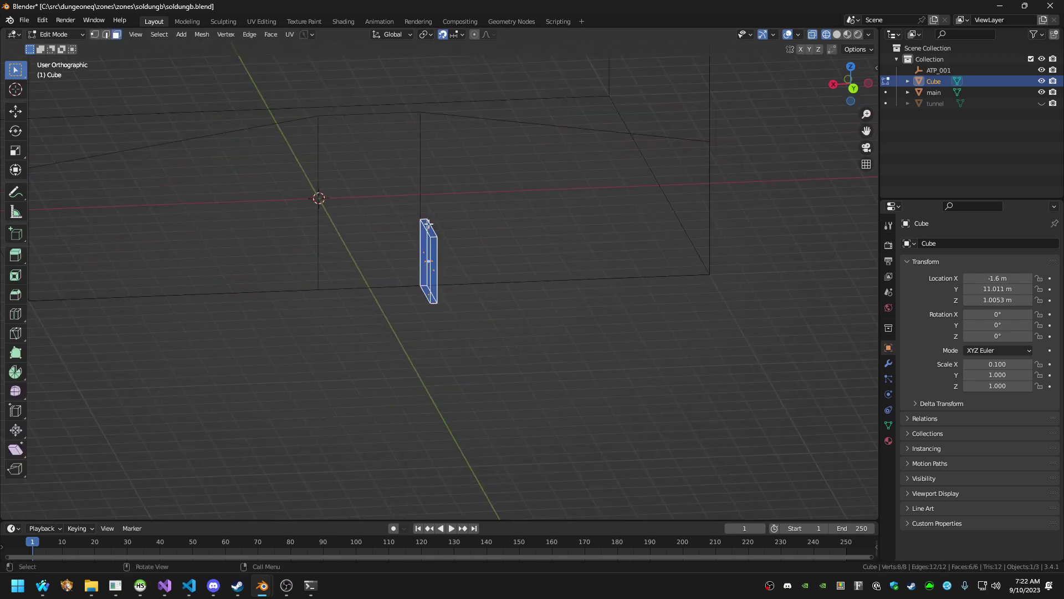
Raise the slab's top face about 3.22 m along Z to the doorway's upper edge and return to Object Mode
{"action": "left_click", "coordinate": [442, 237]}
{"action": "key", "text": "g"}
{"action": "key", "text": "z"}
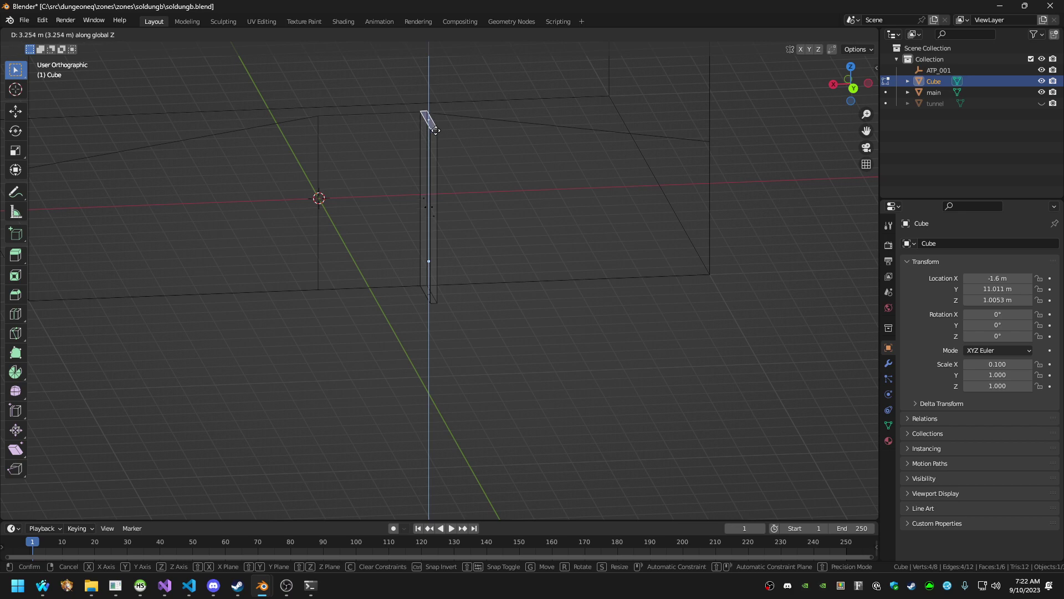
{"action": "left_click", "coordinate": [432, 127]}
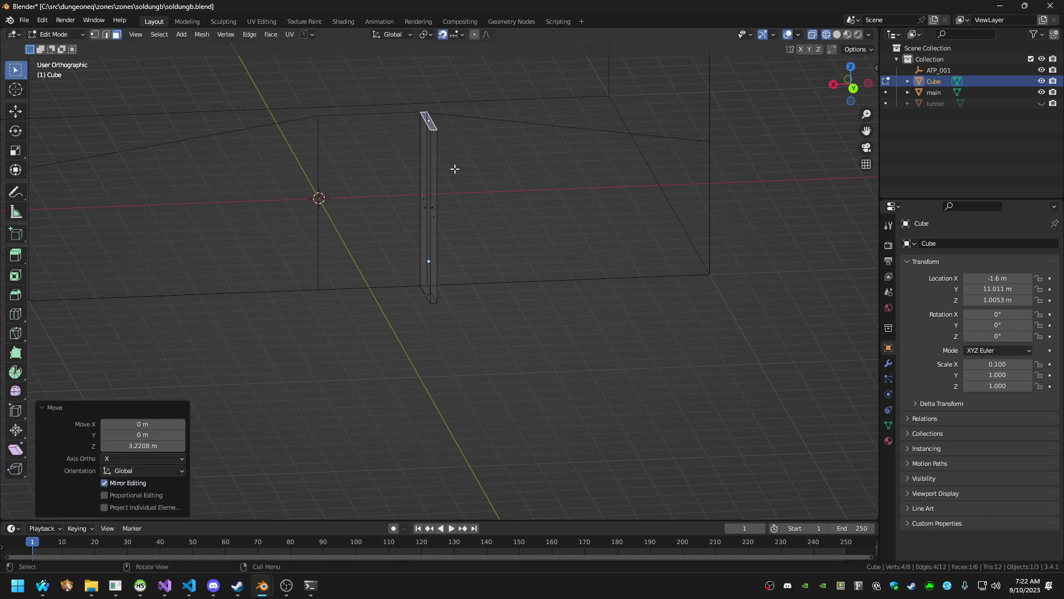
{"action": "middle_click_drag", "start_coordinate": [453, 166], "coordinate": [473, 164]}
{"action": "key", "text": "Tab"}
In the top view, duplicate the slab in place and move the copy 2.5 m along X
{"action": "key", "text": "KP_7"}
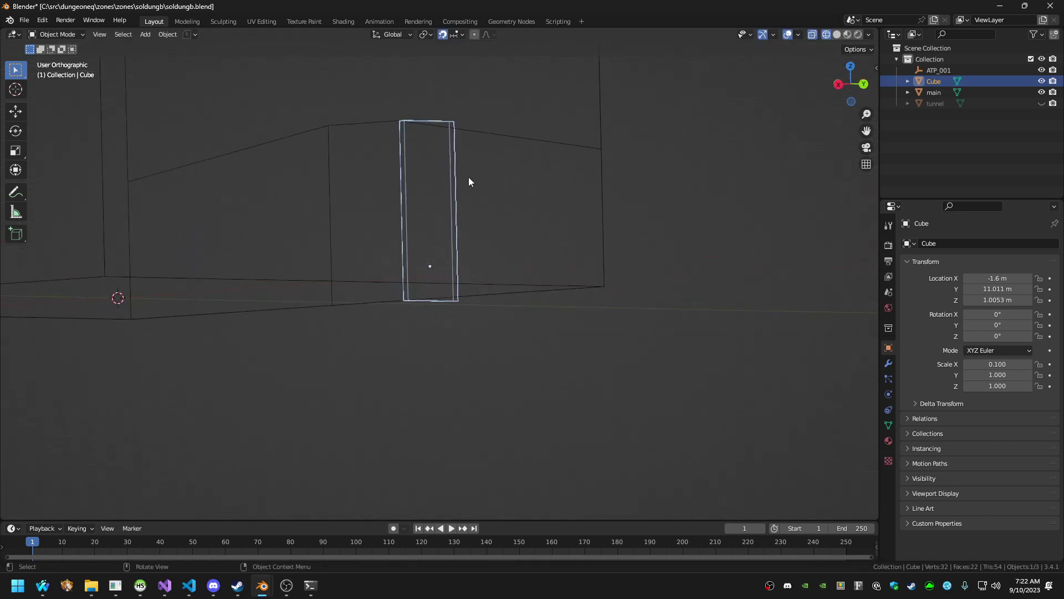
{"action": "key", "text": "shift+d"}
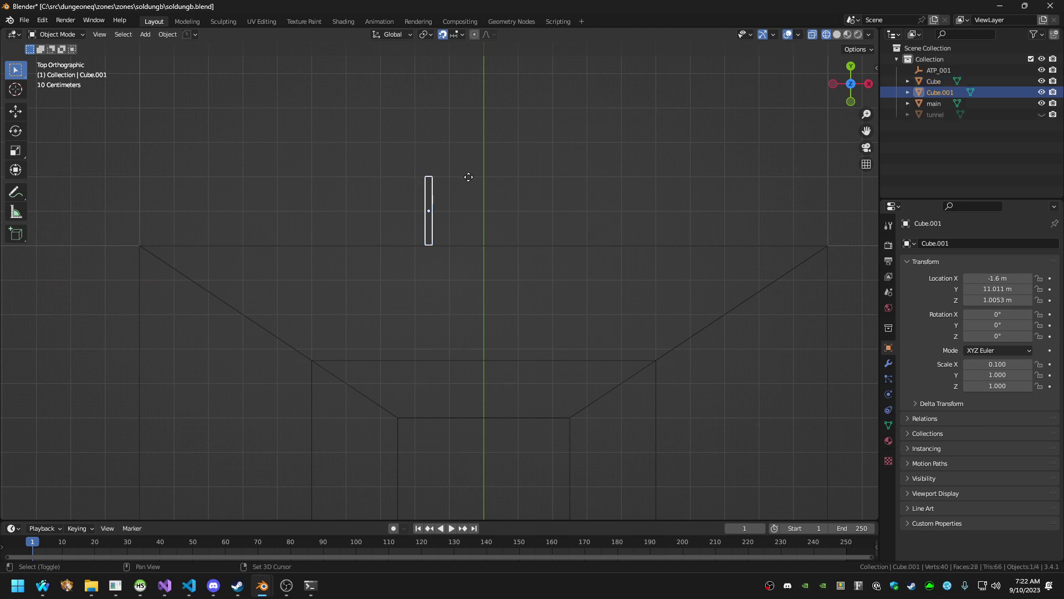
{"action": "key", "text": "y"}
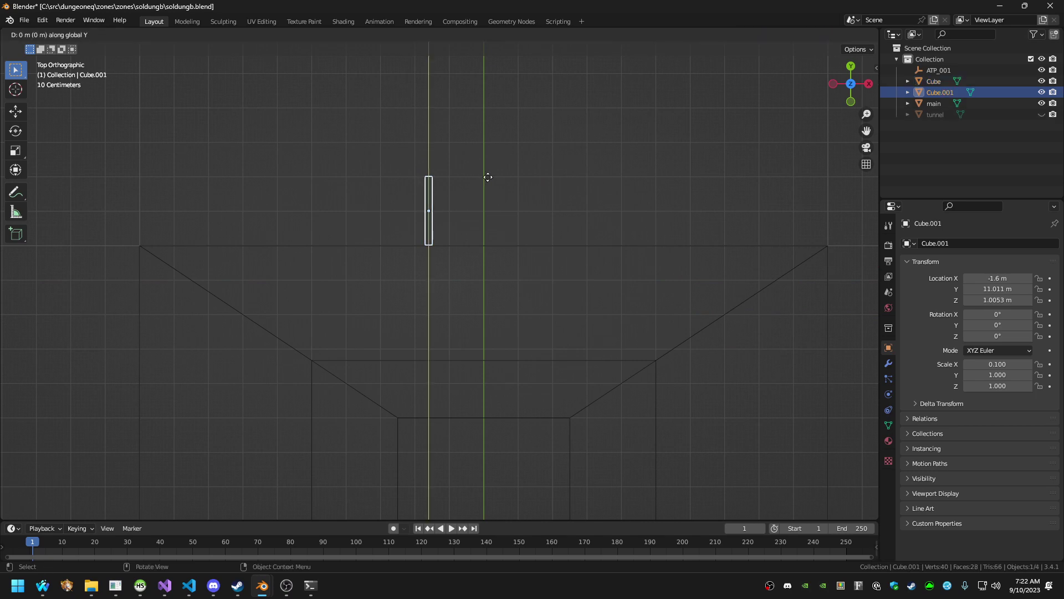
{"action": "left_click", "coordinate": [488, 177]}
{"action": "key", "text": "g"}
{"action": "key", "text": "x"}
{"action": "left_click", "coordinate": [574, 180]}
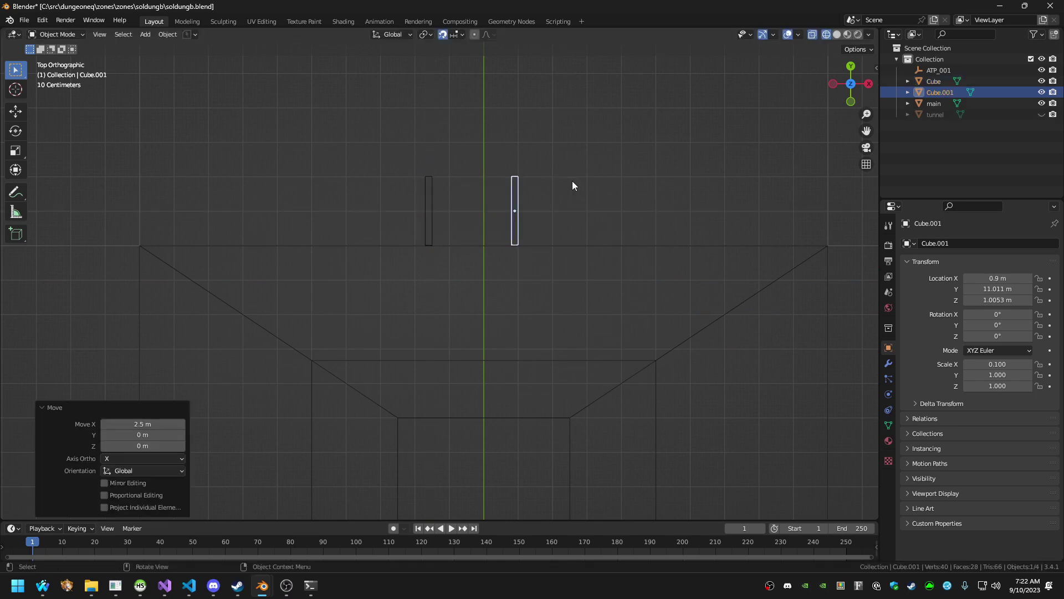
In the front view, move the copied slab about 0.69 m further along X, to the doorway's opposite edge
{"action": "key", "text": "KP_1"}
{"action": "key", "text": "g"}
{"action": "key", "text": "x"}
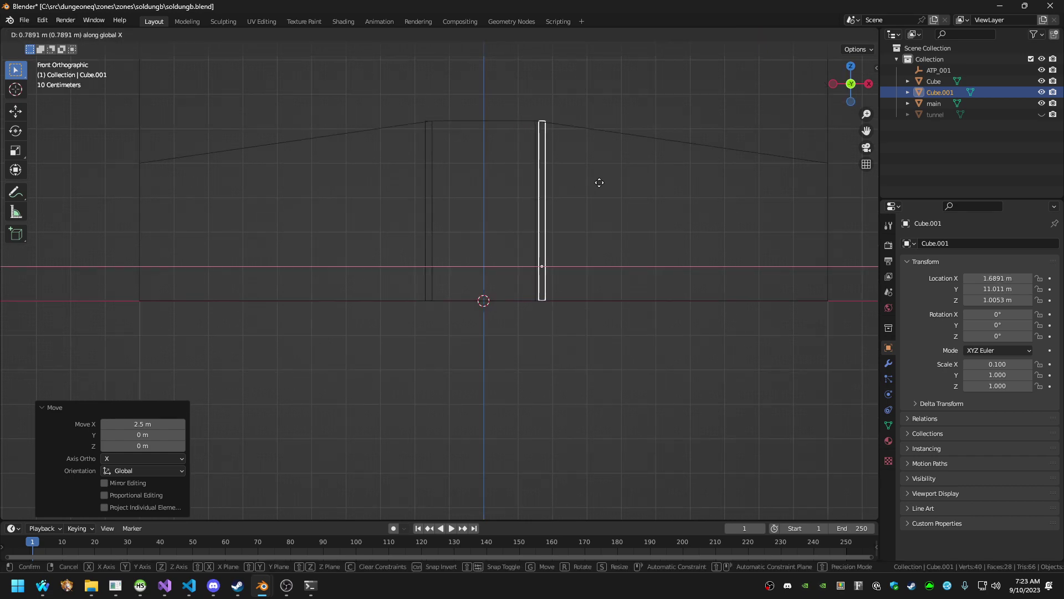
{"action": "left_click", "coordinate": [596, 183]}
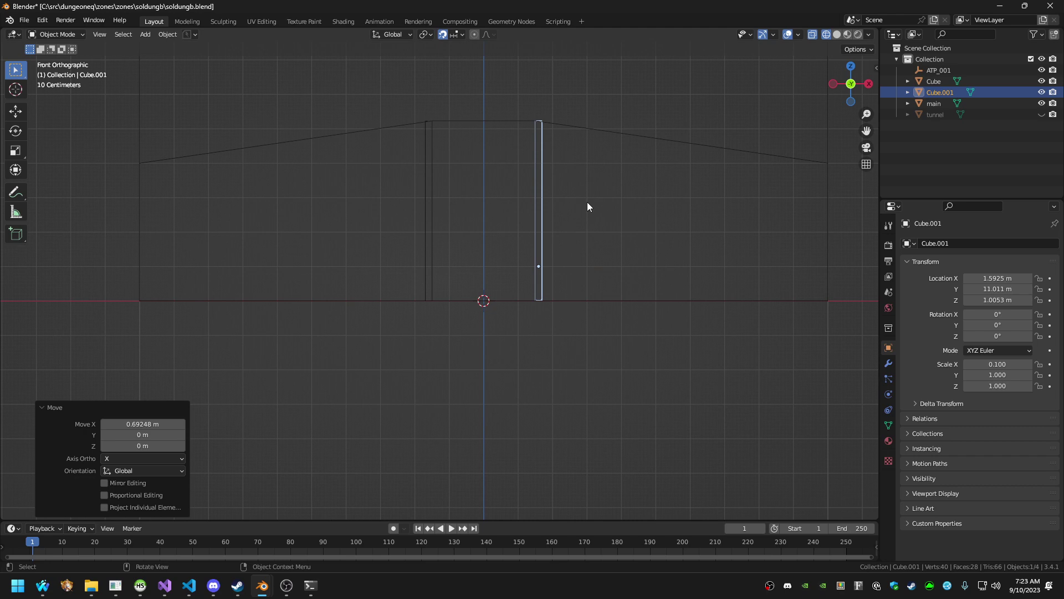
Switch to perspective with Material Preview shading and inspect both slabs from outside the doorway
{"action": "key", "text": "KP_3"}
{"action": "key", "text": "KP_7"}
{"action": "key", "text": "KP_9"}
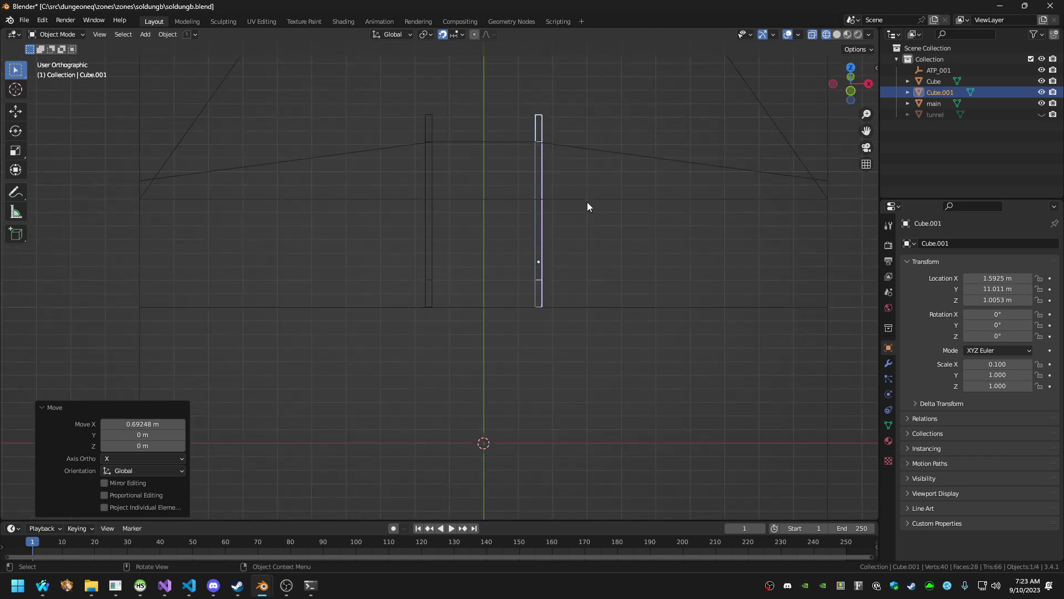
{"action": "key", "text": "KP_1"}
{"action": "key", "text": "KP_5"}
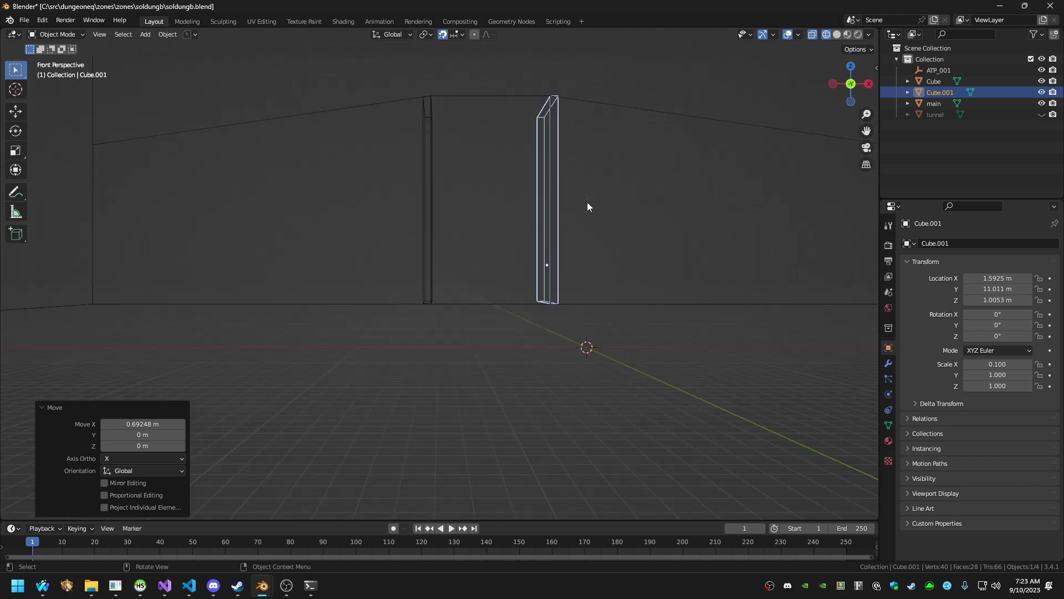
{"action": "key", "text": "Tab"}
{"action": "key", "text": "z"}
{"action": "key", "text": "2"}
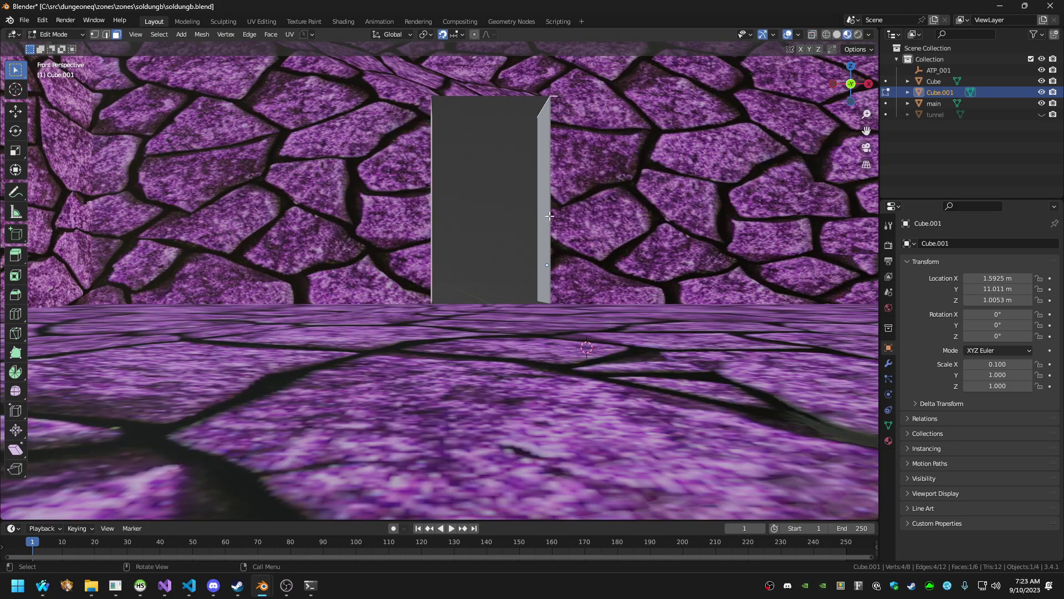
{"action": "middle_click_drag", "start_coordinate": [549, 215], "coordinate": [649, 235]}
{"action": "middle_click_drag", "start_coordinate": [661, 264], "coordinate": [657, 266]}
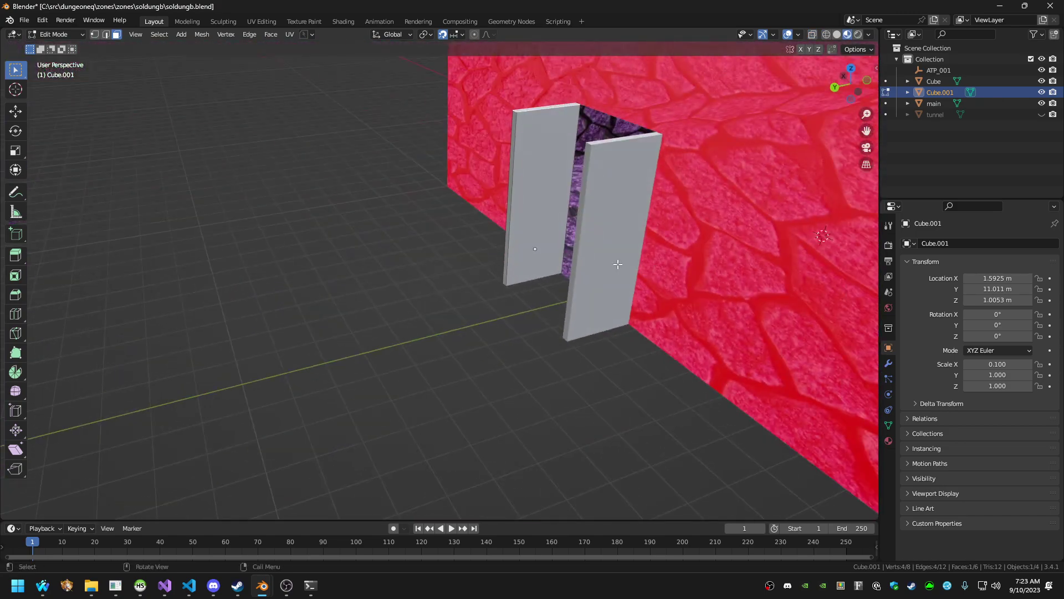
In Object Mode, assign the existing material named Material to both doorway slabs
{"action": "key", "text": "Tab"}
{"action": "left_click", "coordinate": [610, 259]}
{"action": "left_click", "coordinate": [532, 202], "text": "shift"}
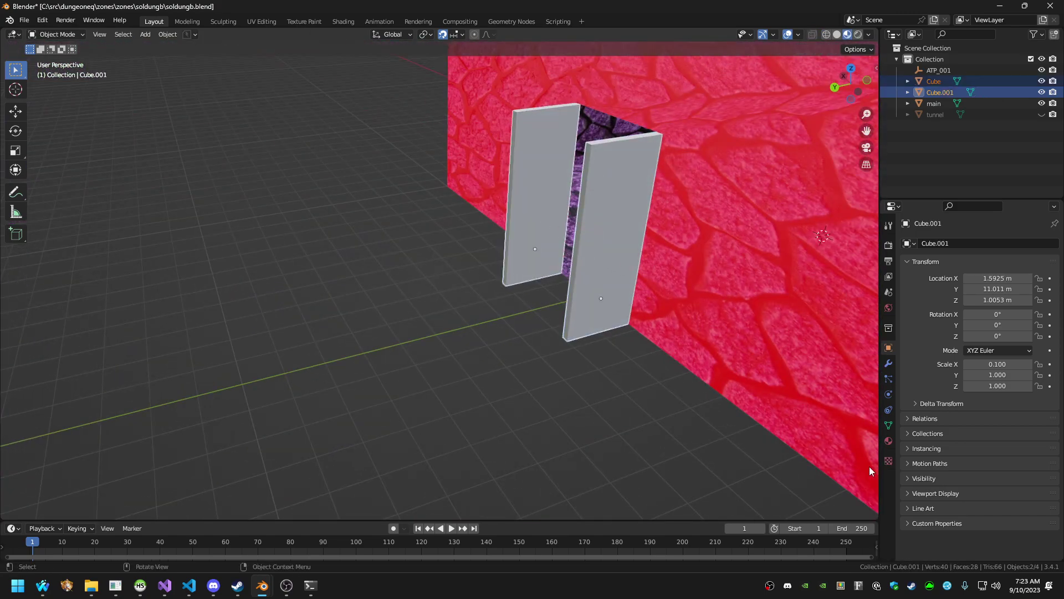
{"action": "left_click", "coordinate": [888, 446]}
{"action": "left_click", "coordinate": [912, 291]}
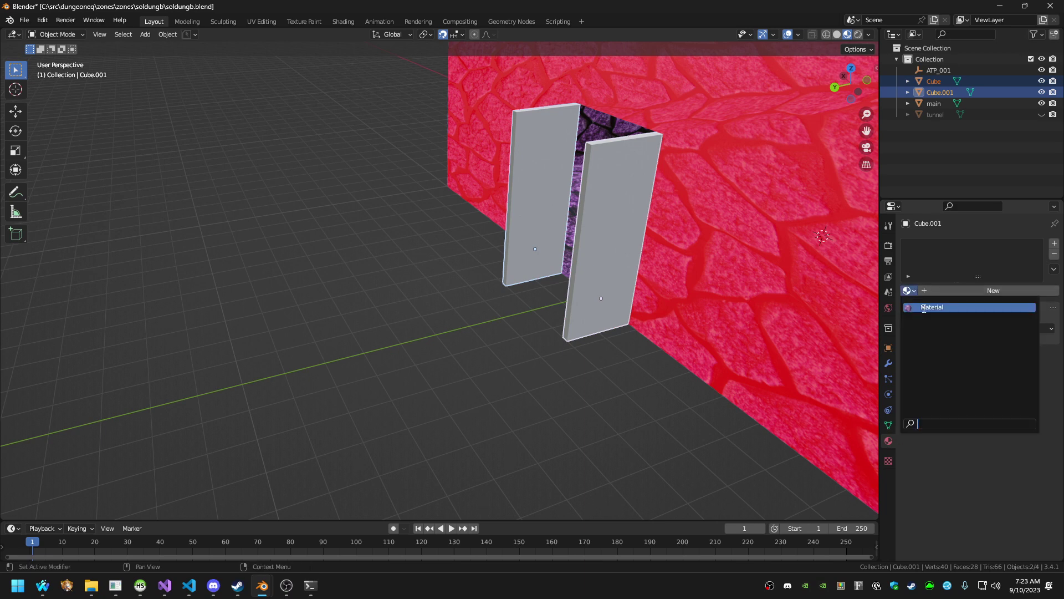
{"action": "left_click", "coordinate": [924, 308]}
{"action": "left_click", "coordinate": [604, 291]}
{"action": "left_click", "coordinate": [914, 289]}
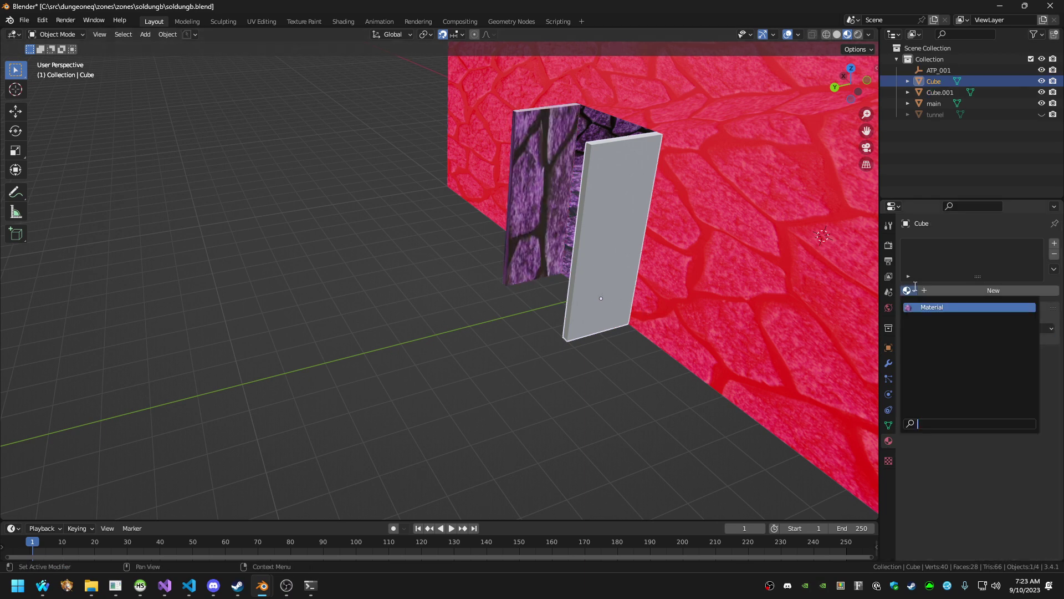
{"action": "left_click", "coordinate": [941, 308]}
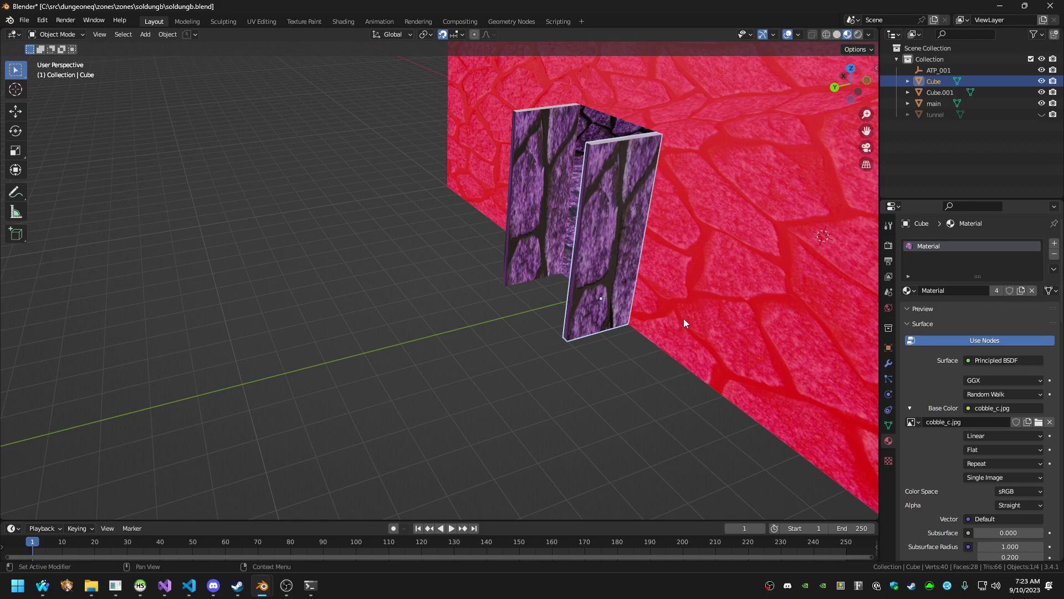
Viewing from below, open the copied slab in Edit Mode and use vertex selection to pick its bottom inner corner
{"action": "middle_click_drag", "start_coordinate": [502, 333], "coordinate": [510, 384]}
{"action": "scroll", "coordinate": [511, 385], "scroll_direction": "up", "scroll_amount": 3}
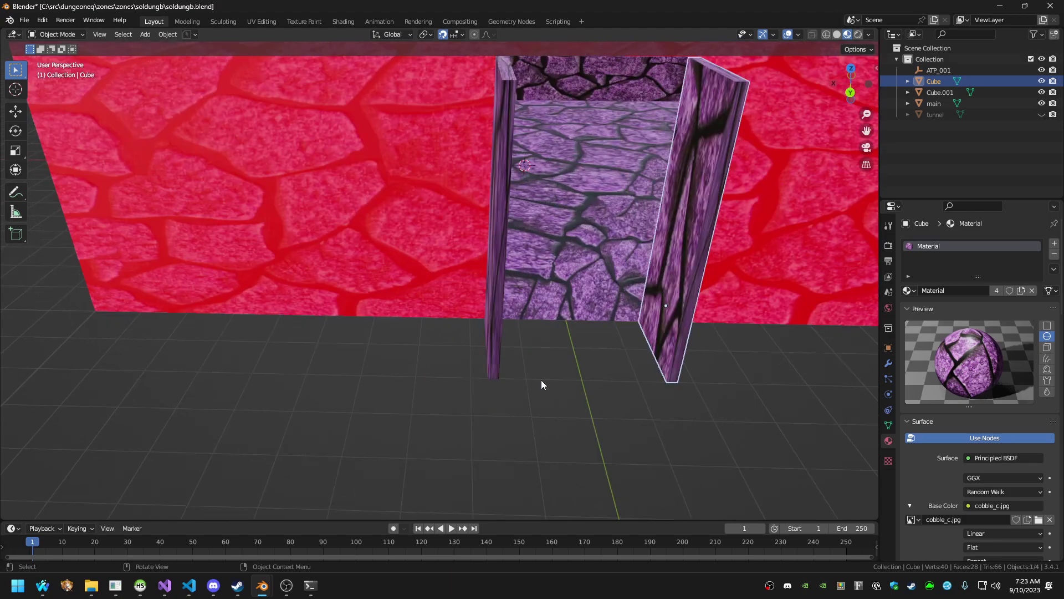
{"action": "scroll", "coordinate": [573, 369], "scroll_direction": "up", "scroll_amount": 2}
{"action": "middle_click_drag", "start_coordinate": [573, 365], "coordinate": [539, 297]}
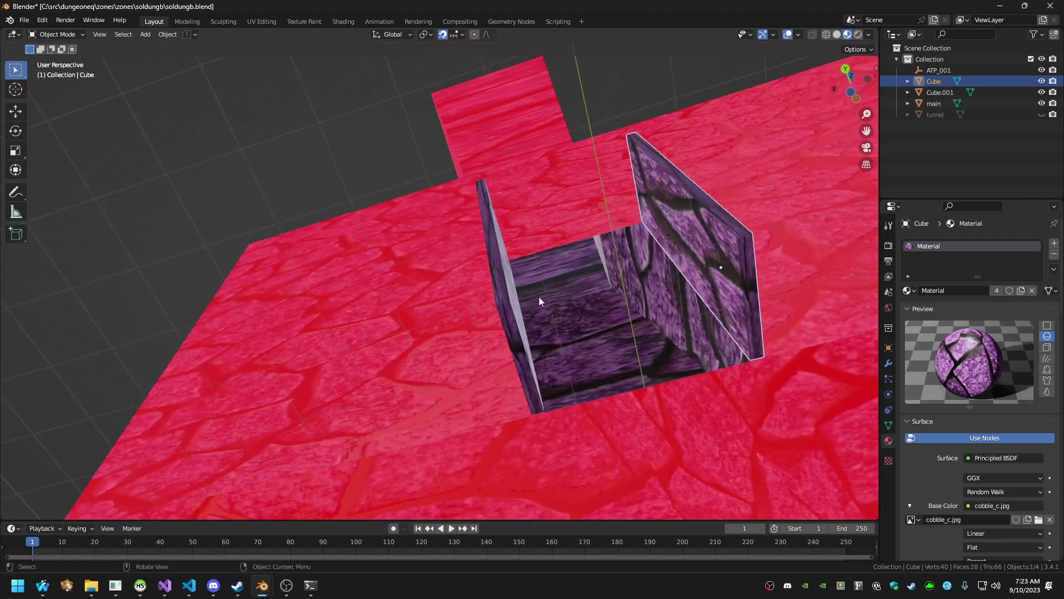
{"action": "left_click", "coordinate": [522, 310]}
{"action": "key", "text": "Tab"}
{"action": "left_click", "coordinate": [518, 304]}
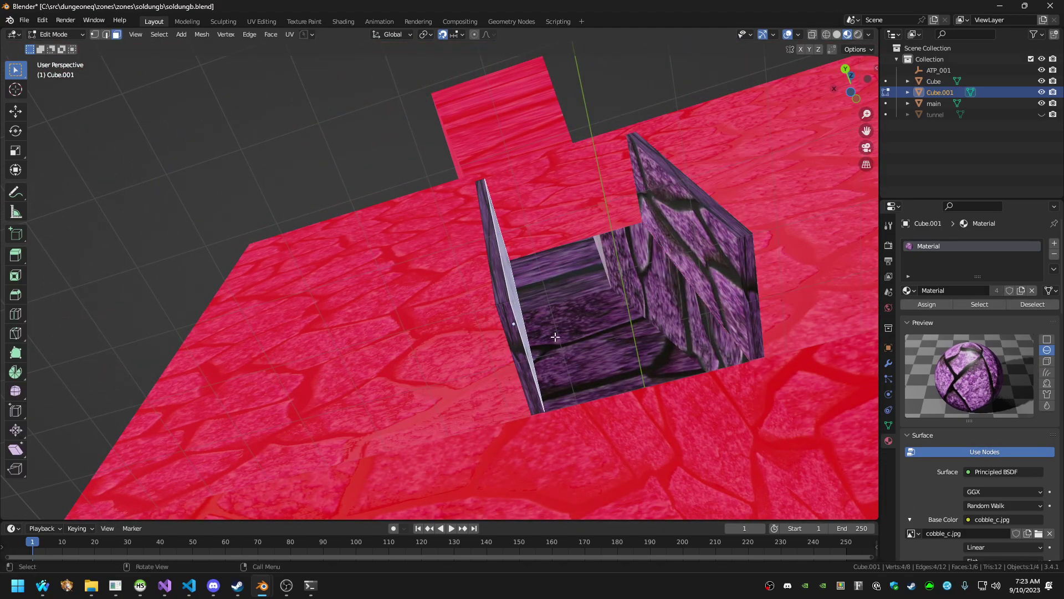
{"action": "key", "text": "1"}
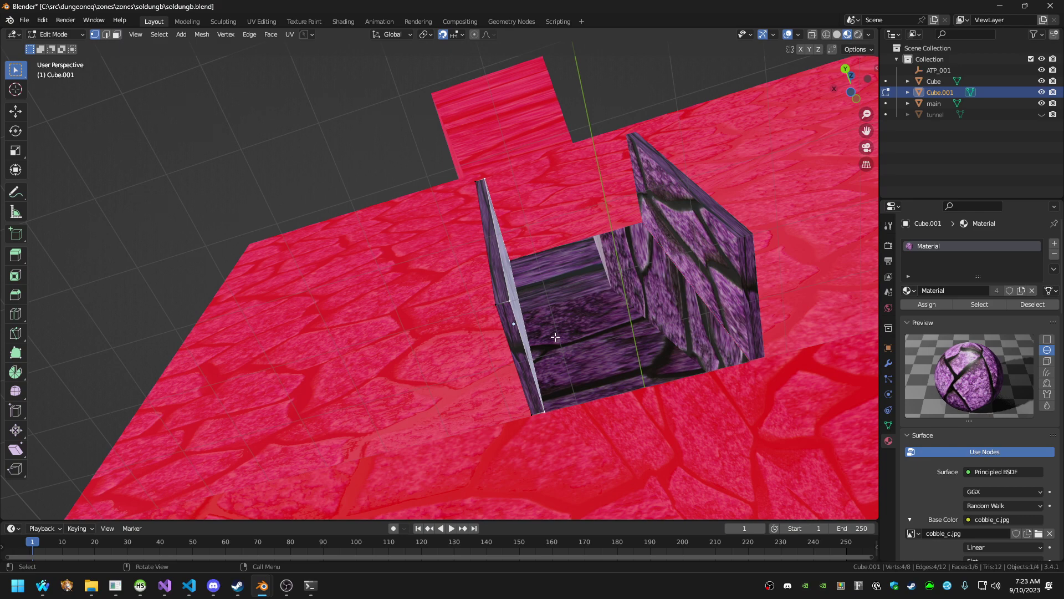
{"action": "left_click", "coordinate": [512, 304]}
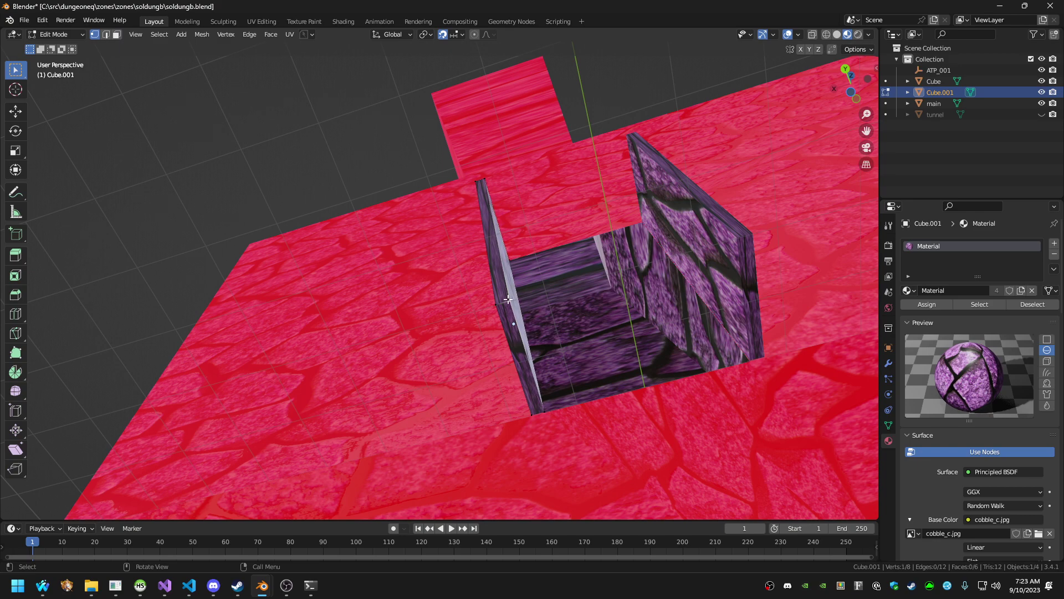
Edit both slabs together, select their bottom inner corner vertices and try to fill a face between them
{"action": "key", "text": "Tab"}
{"action": "left_click", "coordinate": [740, 250], "text": "shift"}
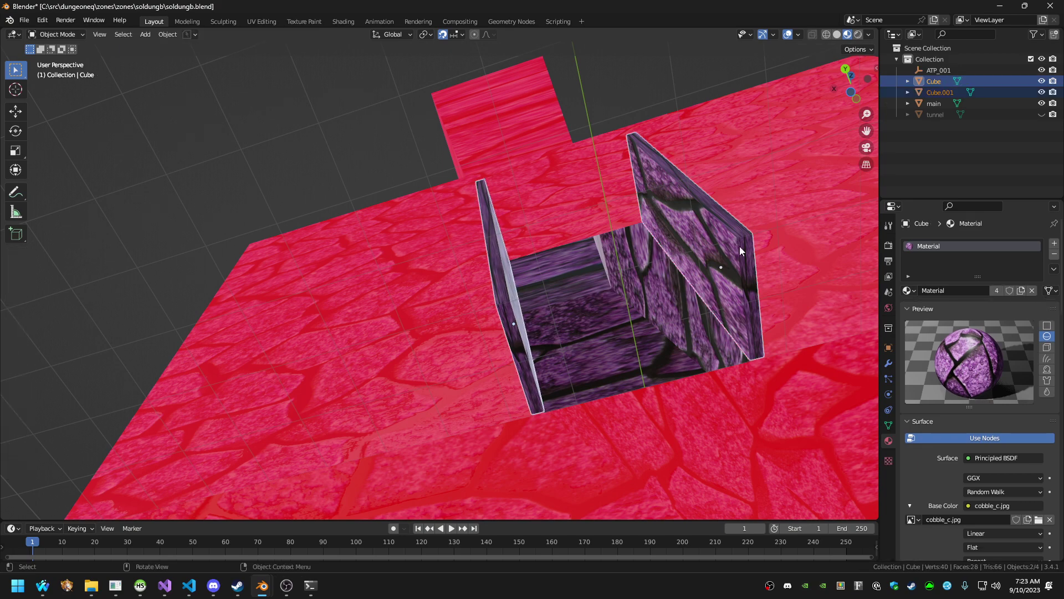
{"action": "key", "text": "Tab"}
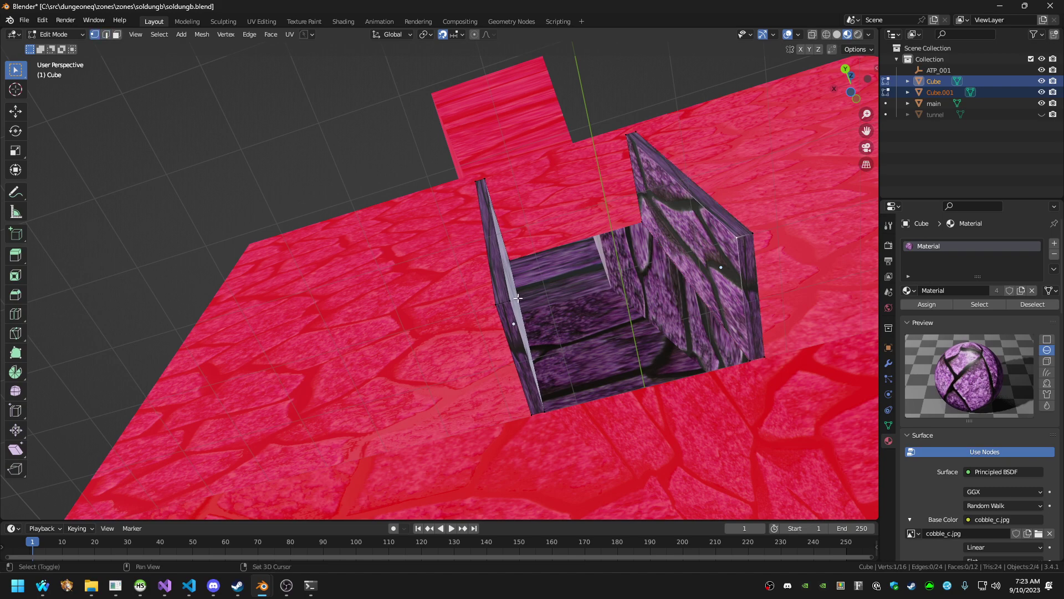
{"action": "left_click", "coordinate": [513, 300], "text": "shift"}
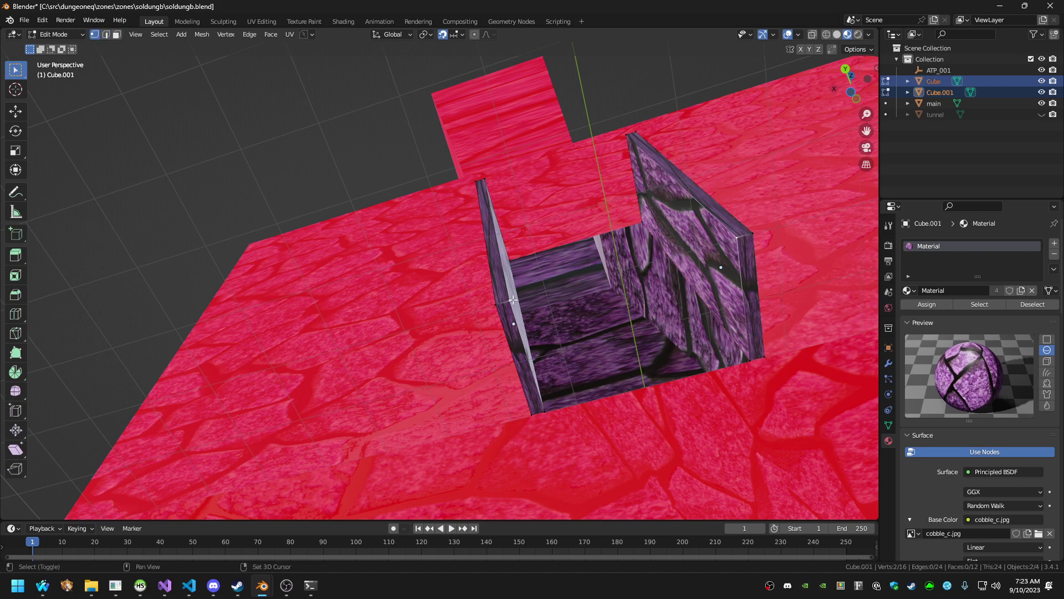
{"action": "left_click", "coordinate": [750, 359], "text": "shift"}
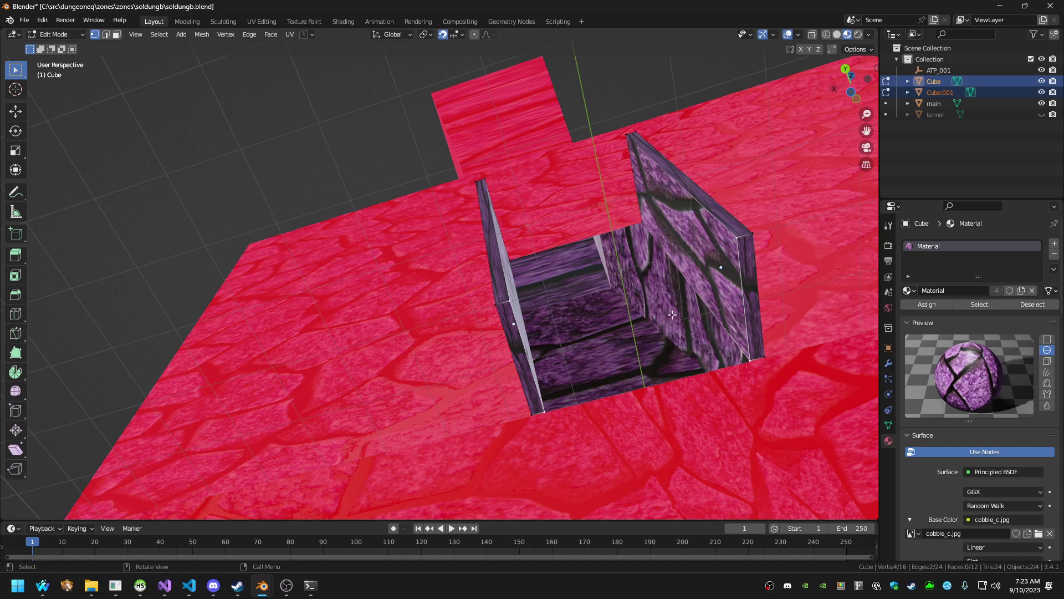
{"action": "middle_click_drag", "start_coordinate": [672, 315], "coordinate": [651, 306]}
{"action": "key", "text": "F3"}
{"action": "type", "text": "fa"}
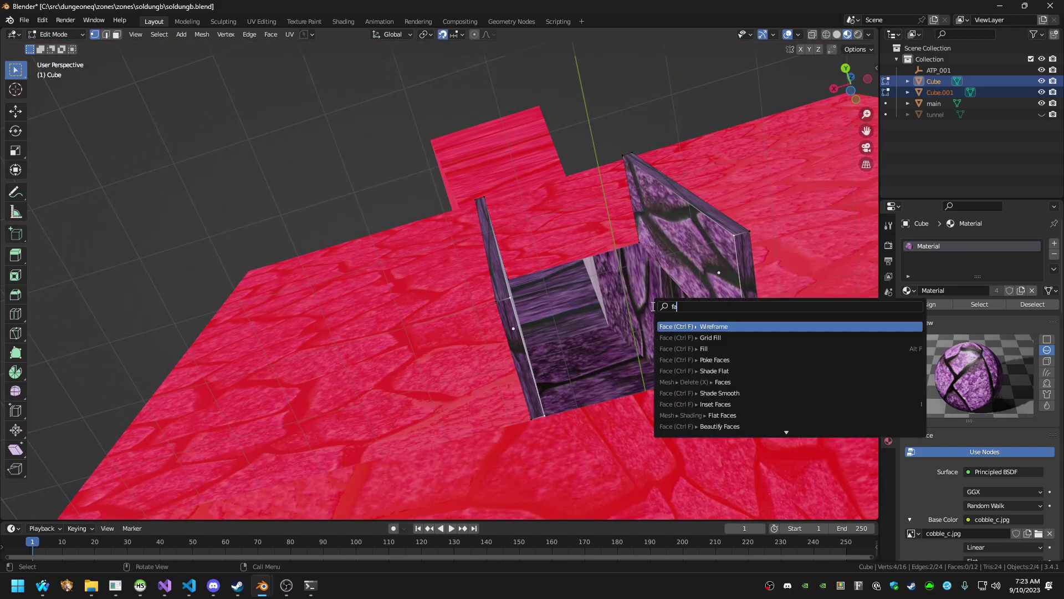
{"action": "type", "text": "ce"}
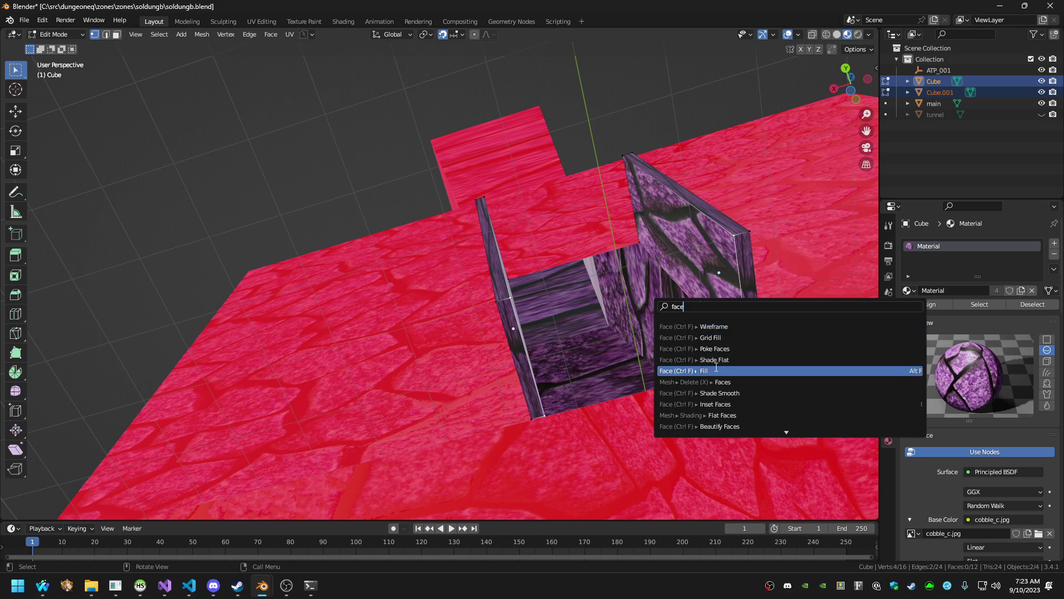
{"action": "left_click", "coordinate": [715, 367]}
{"action": "middle_click_drag", "start_coordinate": [686, 348], "coordinate": [661, 358]}
Reselect the bottom inner corner vertices of both slabs, apply Rip Vertices and Fill, and leave Edit Mode
{"action": "key", "text": "Tab"}
{"action": "left_click", "coordinate": [519, 292], "text": "shift"}
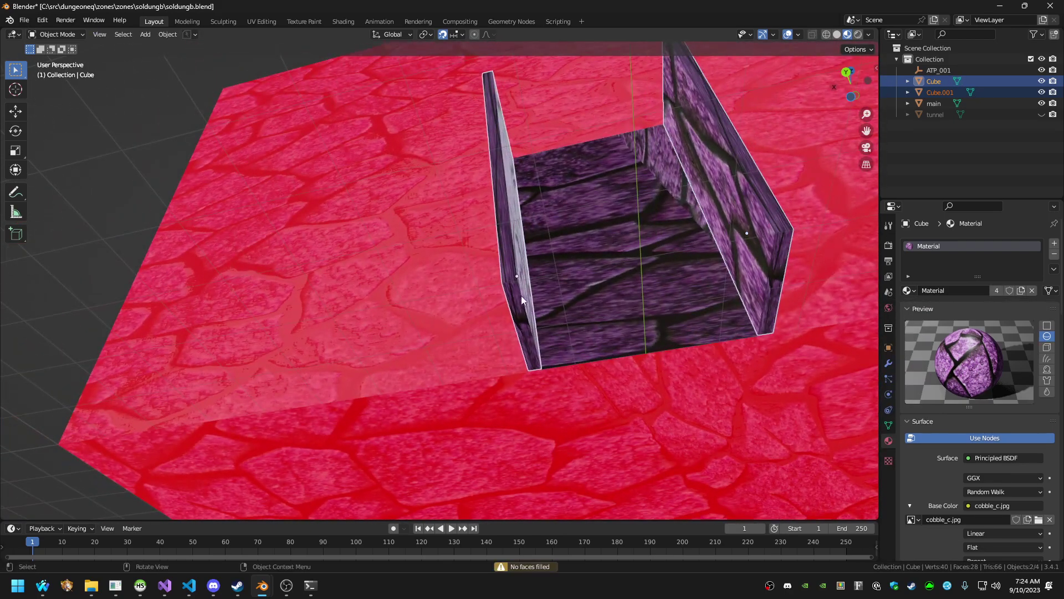
{"action": "key", "text": "Tab"}
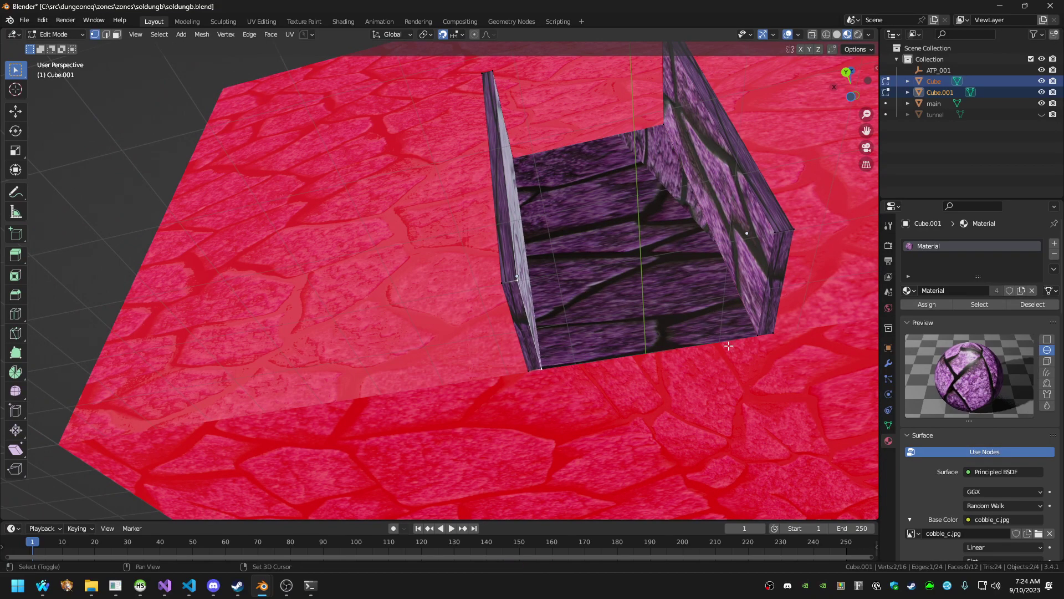
{"action": "left_click", "coordinate": [757, 332], "text": "shift"}
{"action": "left_click", "coordinate": [772, 235], "text": "shift"}
{"action": "key", "text": "F3"}
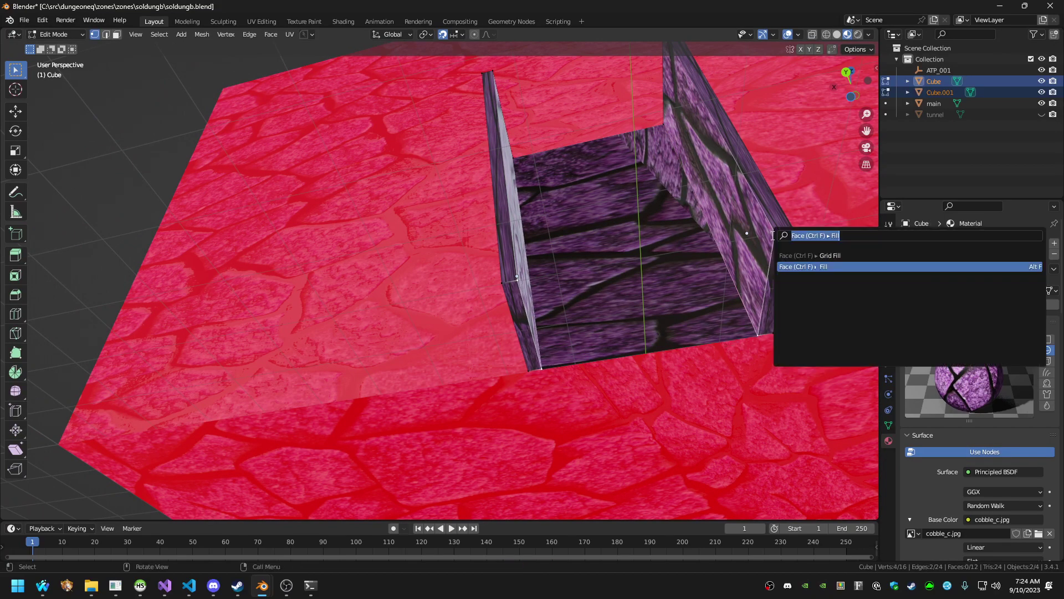
{"action": "type", "text": "add ver"}
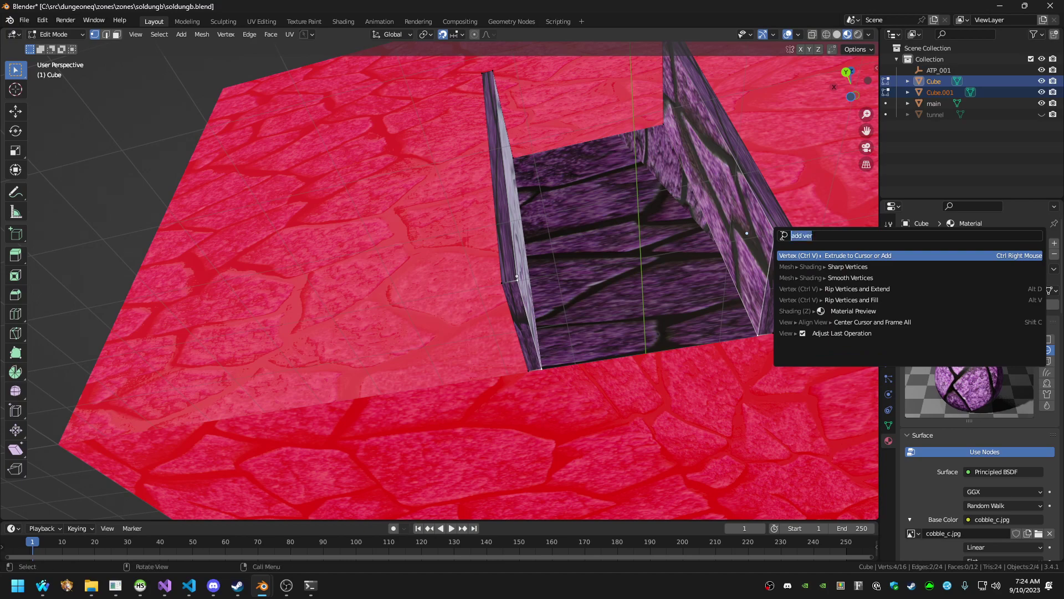
{"action": "left_click", "coordinate": [843, 299]}
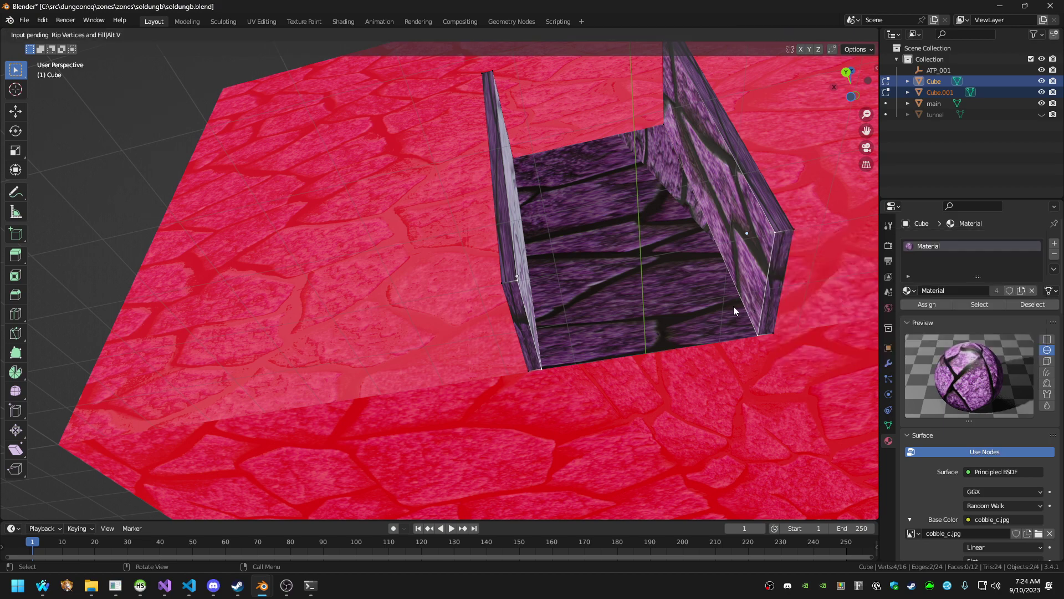
{"action": "left_click", "coordinate": [626, 300]}
{"action": "key", "text": "Tab"}
Add a 2 m mesh plane to the scene and show it in the top view with wireframe shading
{"action": "scroll", "coordinate": [625, 299], "scroll_direction": "up", "scroll_amount": 2}
{"action": "middle_click_drag", "start_coordinate": [625, 299], "coordinate": [622, 262]}
{"action": "middle_click_drag", "start_coordinate": [579, 292], "coordinate": [583, 321]}
{"action": "key", "text": "shift+a"}
{"action": "mouse_move", "coordinate": [583, 321]}
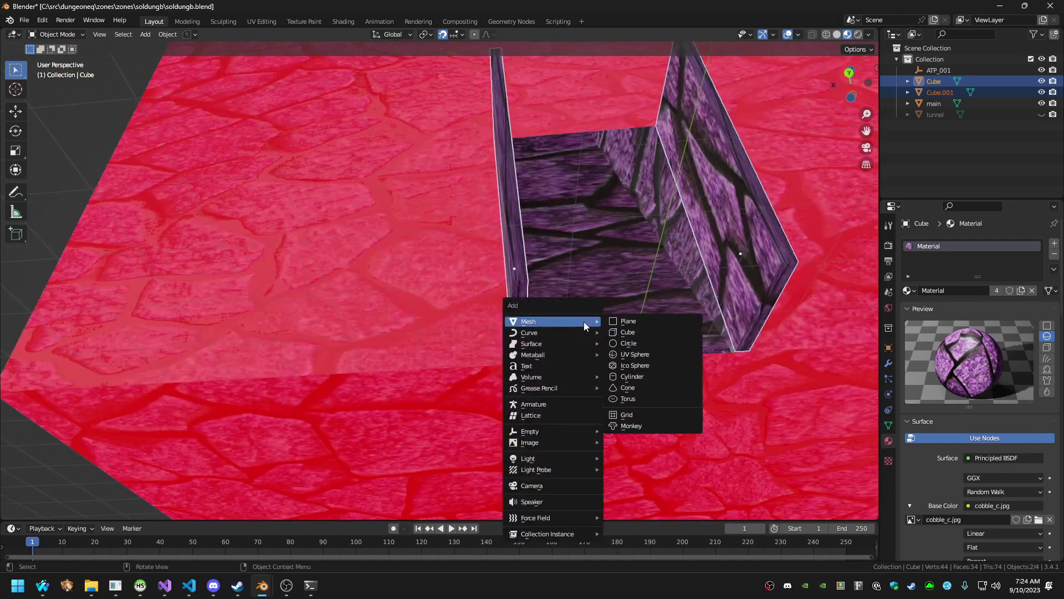
{"action": "left_click", "coordinate": [637, 321]}
{"action": "key", "text": "KP_7"}
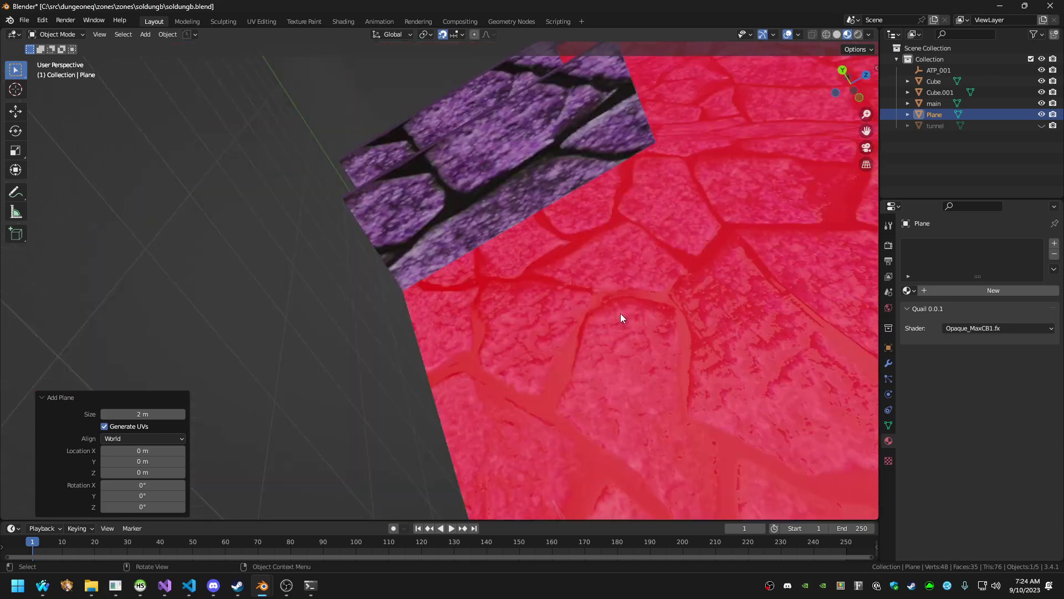
{"action": "key", "text": "shift+a"}
{"action": "key", "text": "Escape"}
{"action": "key", "text": "shift+z"}
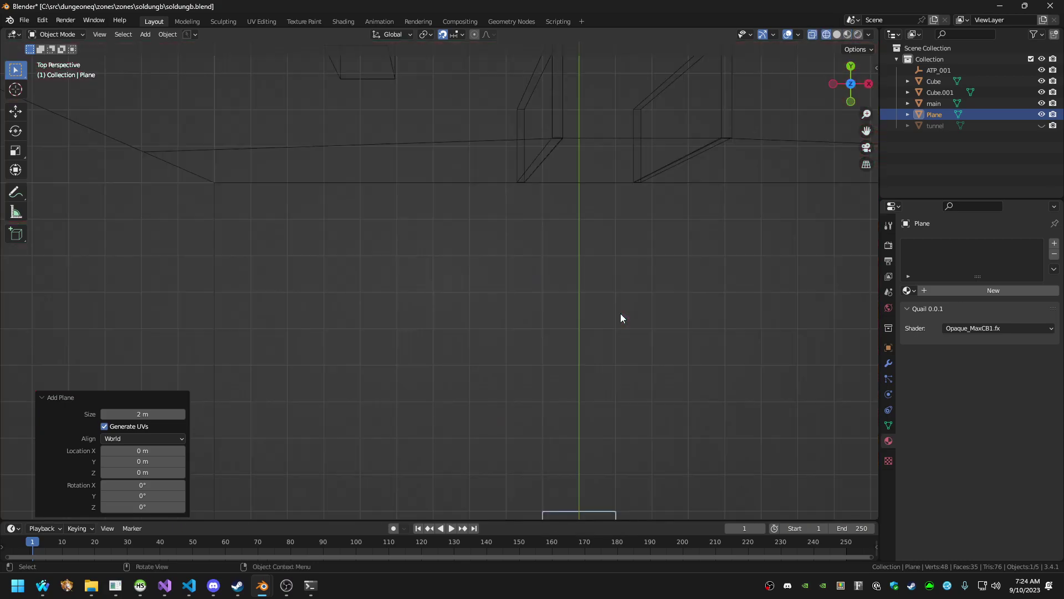
Delete the newly added plane from the scene
{"action": "key", "text": "KP_5"}
{"action": "scroll", "coordinate": [620, 314], "scroll_direction": "down", "scroll_amount": 7}
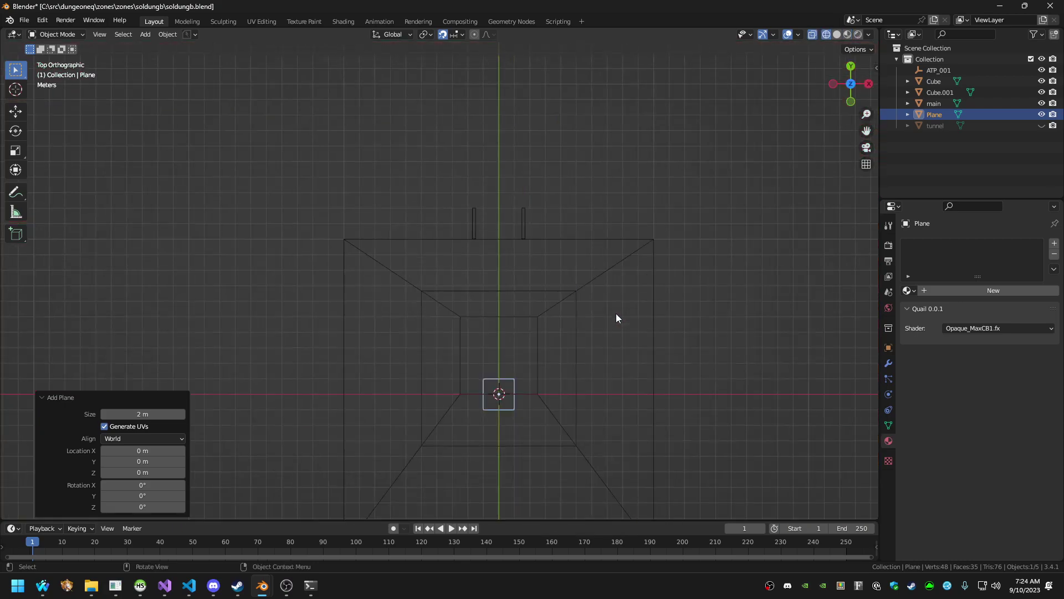
{"action": "key", "text": "g"}
{"action": "key", "text": "x"}
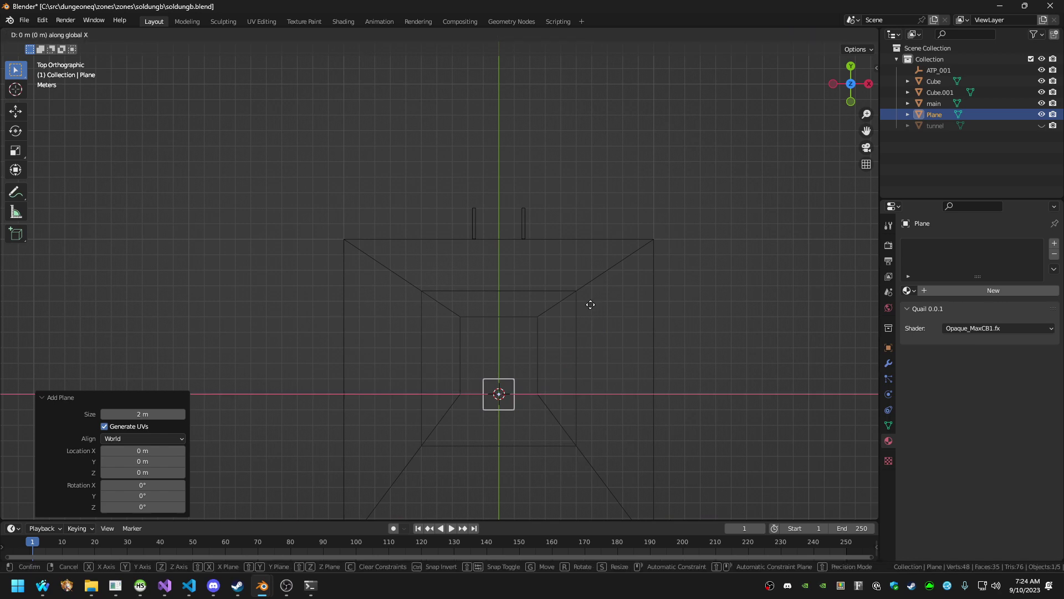
{"action": "key", "text": "Escape"}
{"action": "key", "text": "x"}
{"action": "left_click", "coordinate": [584, 255]}
Add a 2 m mesh cube and move it 11 m along Y, between the two slabs outside the doorway
{"action": "key", "text": "shift+a"}
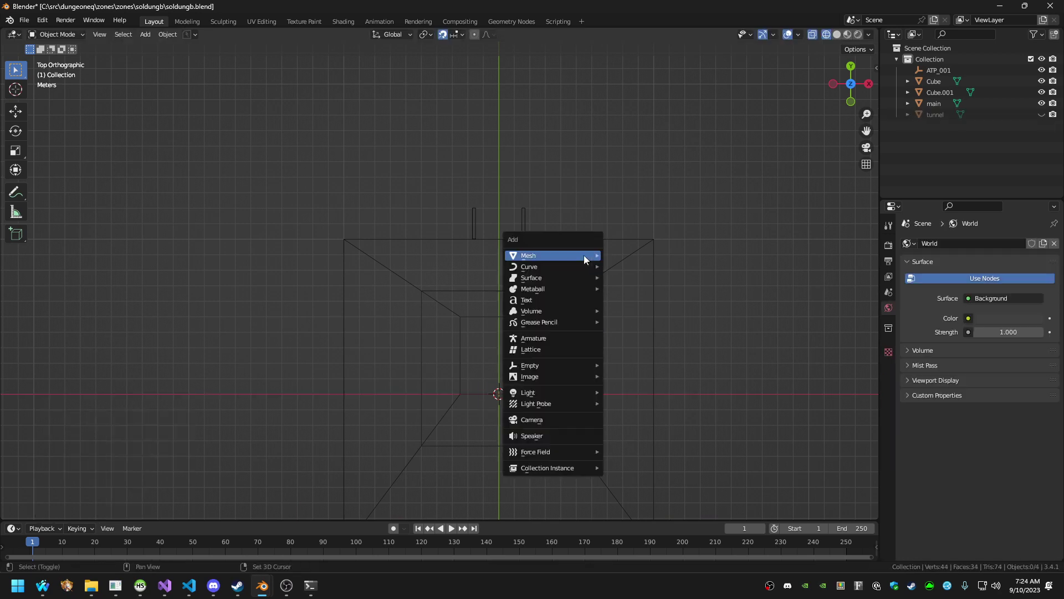
{"action": "mouse_move", "coordinate": [583, 258]}
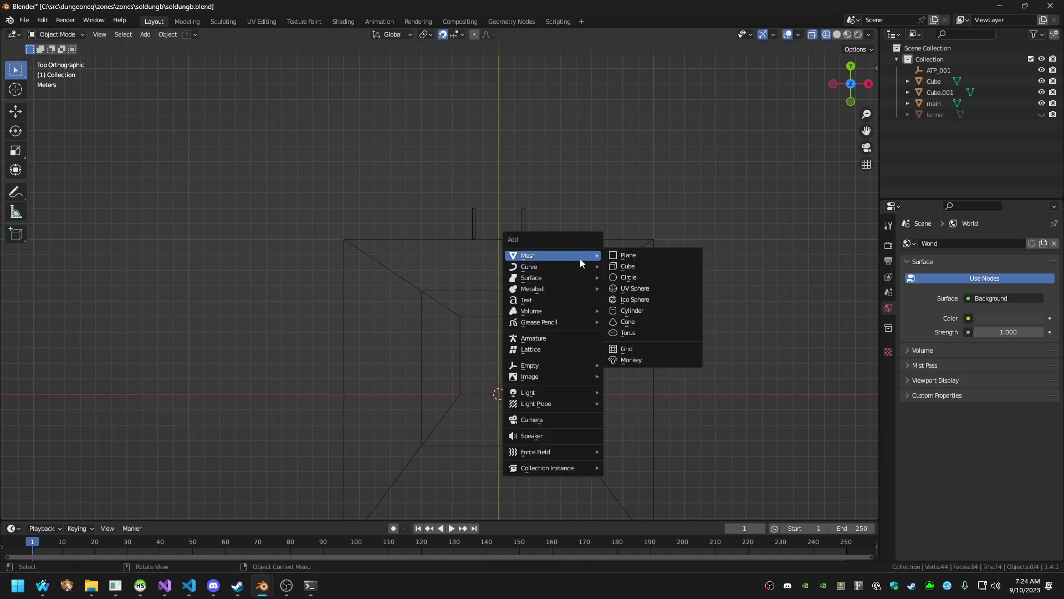
{"action": "left_click", "coordinate": [625, 267]}
{"action": "key", "text": "g"}
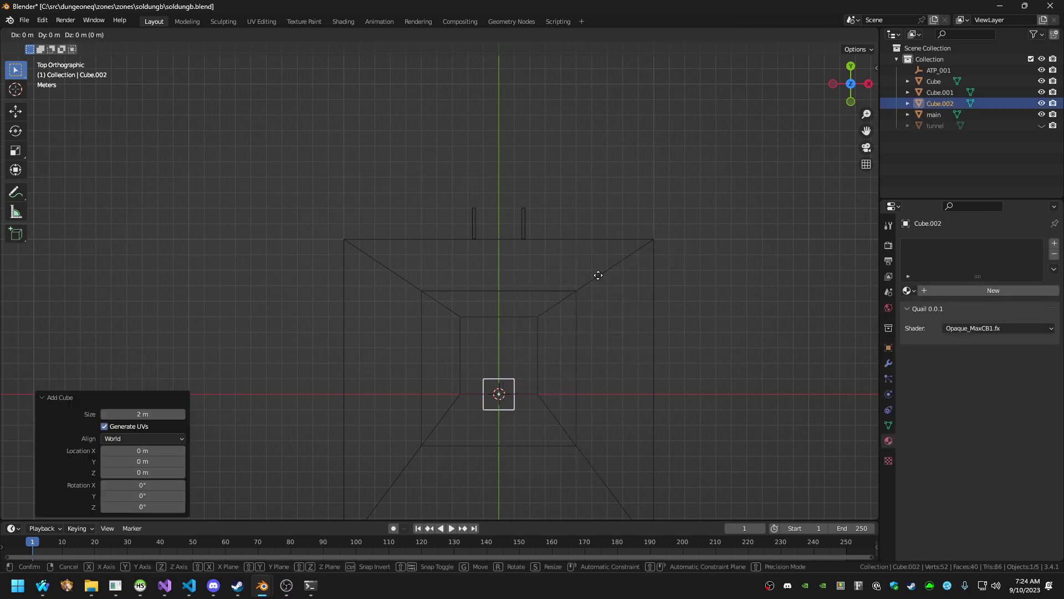
{"action": "key", "text": "y"}
{"action": "left_click", "coordinate": [601, 109]}
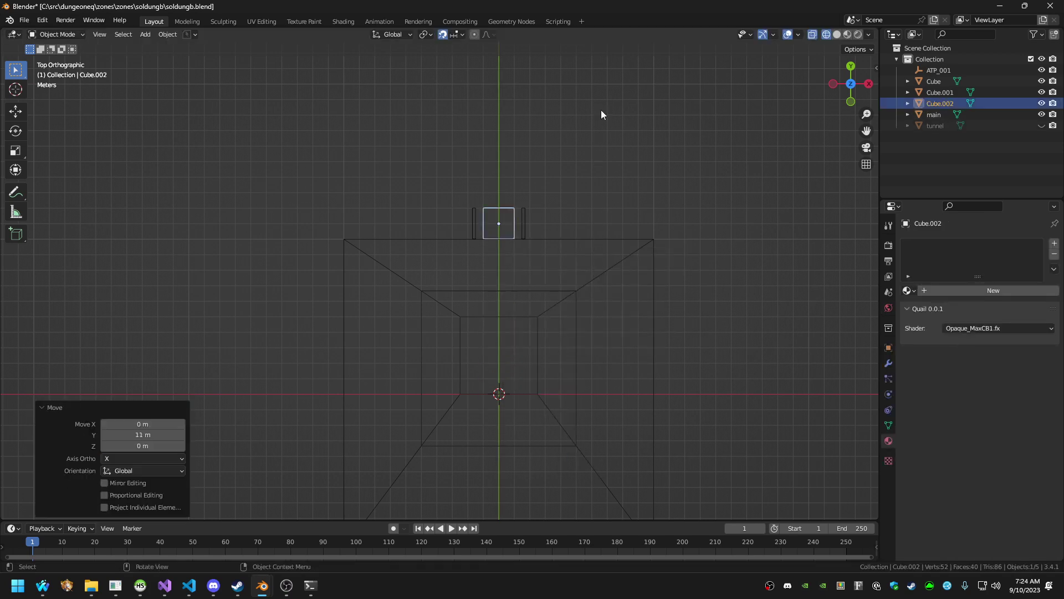
In Edit Mode, select the cube's +X side face and move it along X to meet the adjacent slab
{"action": "middle_click_drag", "start_coordinate": [601, 109], "coordinate": [544, 223]}
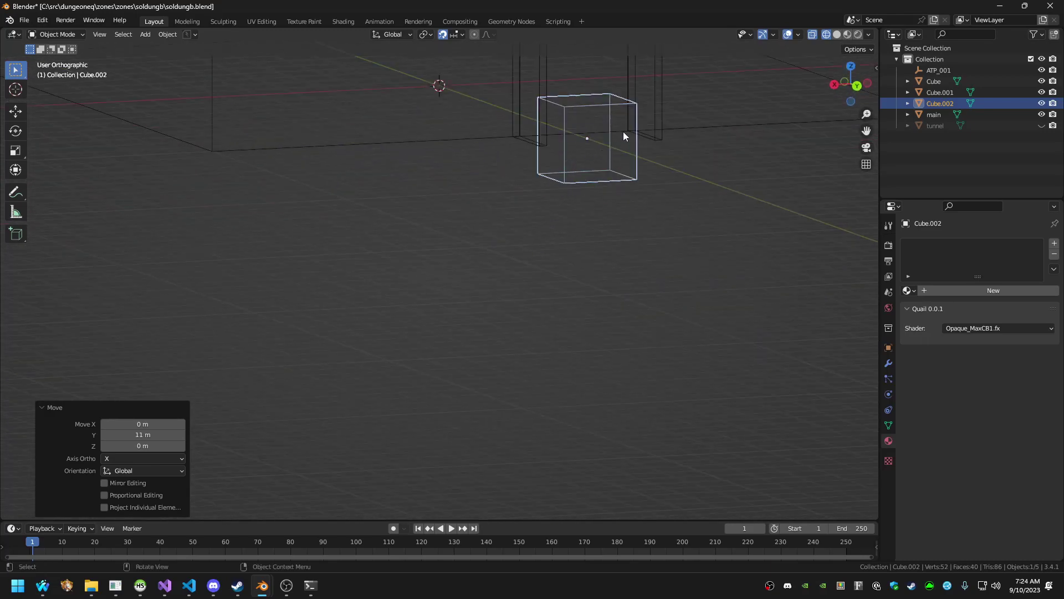
{"action": "middle_click_drag", "start_coordinate": [567, 152], "coordinate": [595, 180]}
{"action": "key", "text": "Tab"}
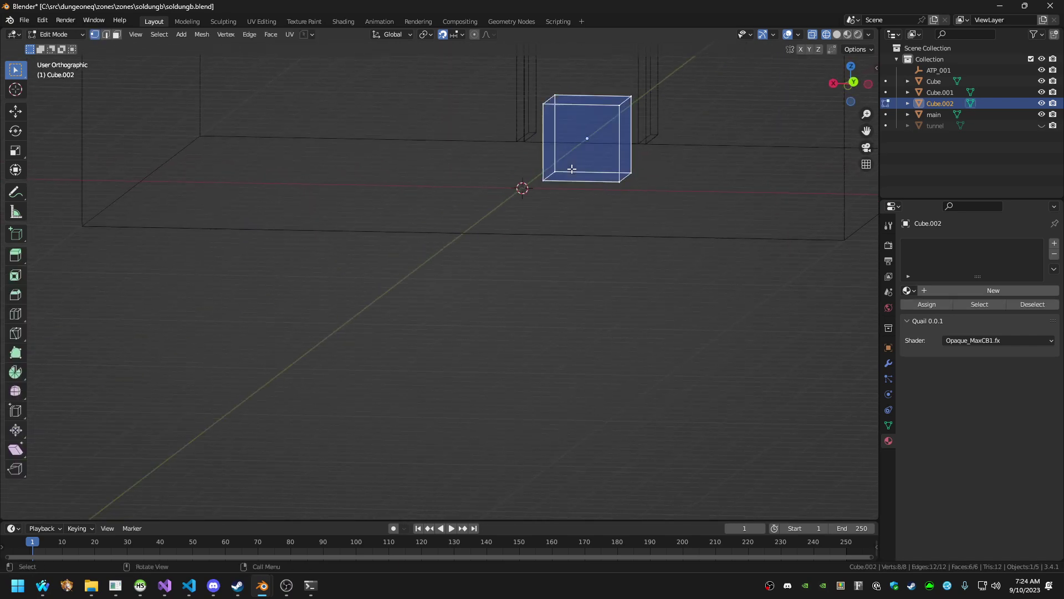
{"action": "left_click", "coordinate": [557, 129]}
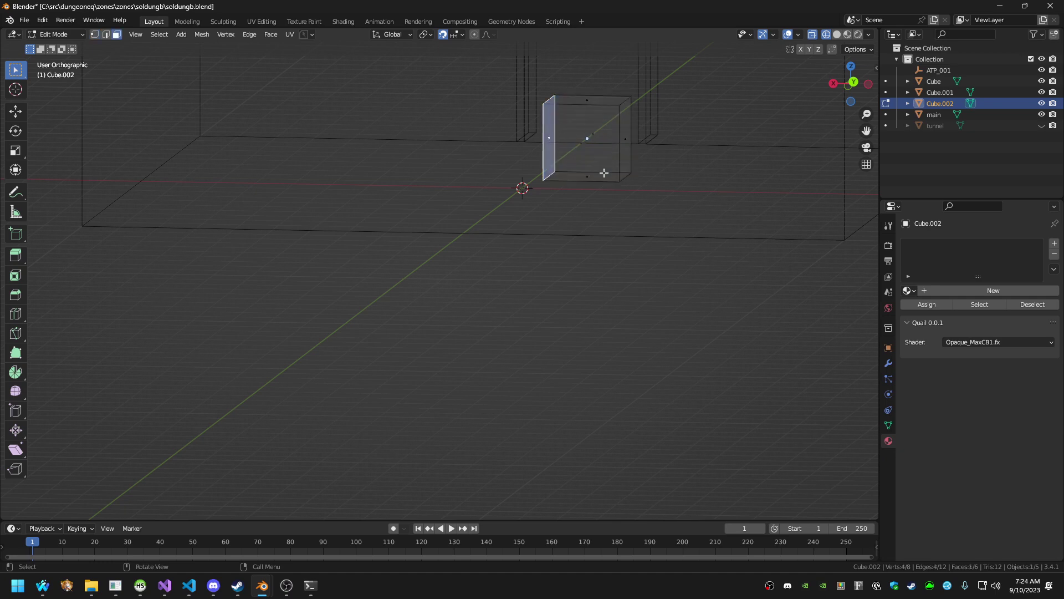
{"action": "key", "text": "KP_7"}
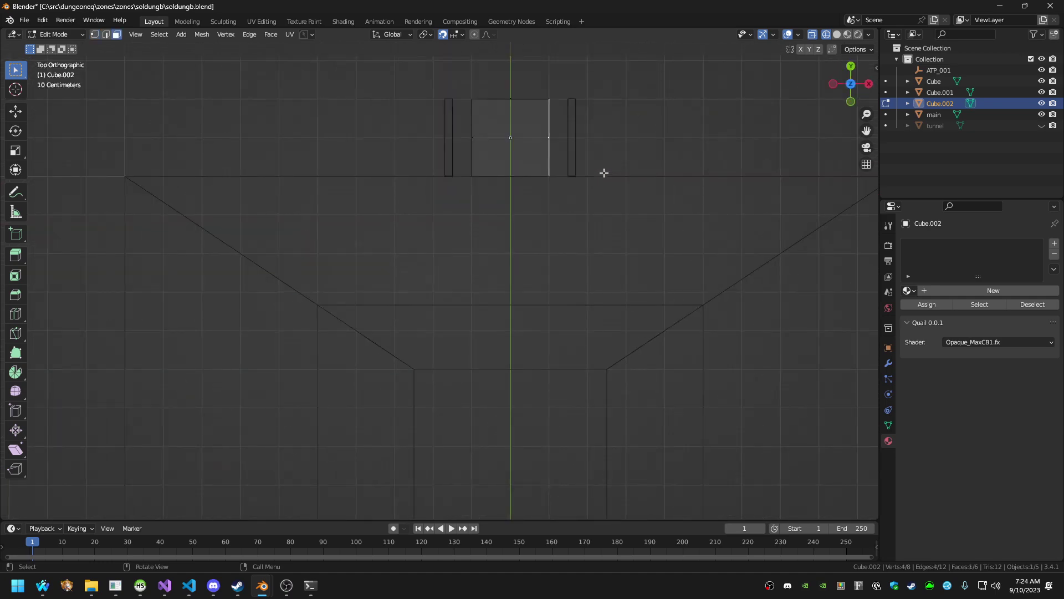
{"action": "key", "text": "g"}
{"action": "key", "text": "y"}
{"action": "key", "text": "x"}
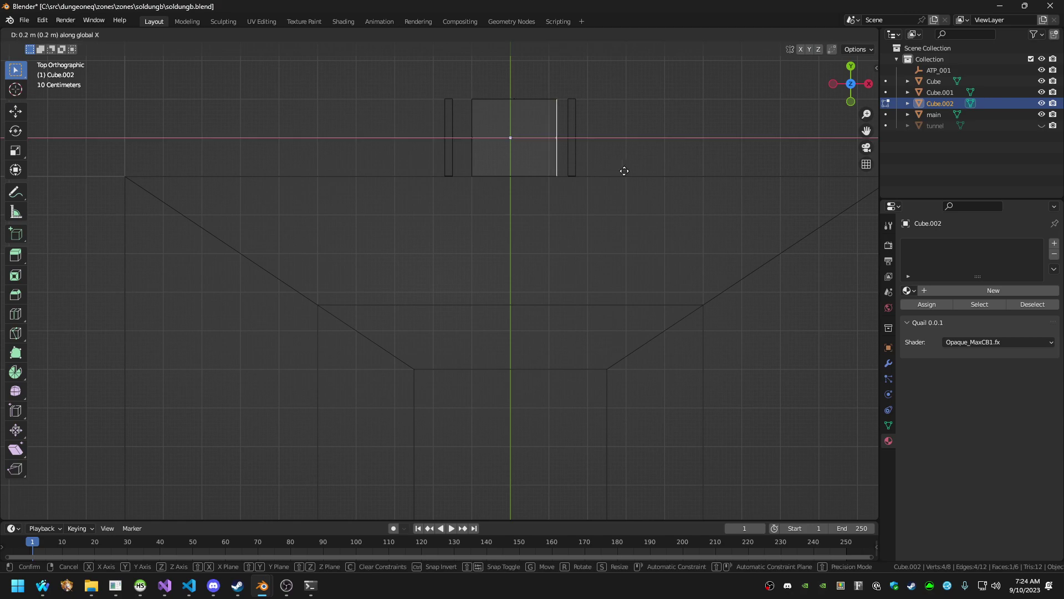
{"action": "left_click", "coordinate": [633, 171]}
Move the cube's opposite side face along X until it meets the other slab
{"action": "left_click", "coordinate": [475, 150]}
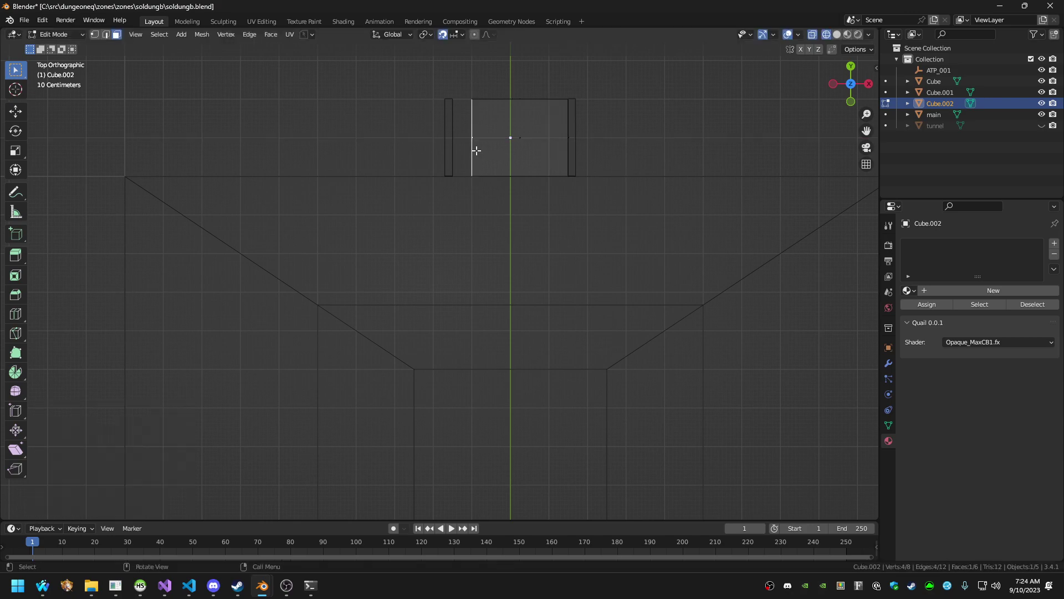
{"action": "key", "text": "g"}
{"action": "key", "text": "x"}
{"action": "left_click", "coordinate": [457, 150]}
Select the widened cube's top face and lower it along Z to flatten the block
{"action": "middle_click_drag", "start_coordinate": [551, 199], "coordinate": [360, 121]}
{"action": "left_click", "coordinate": [407, 109]}
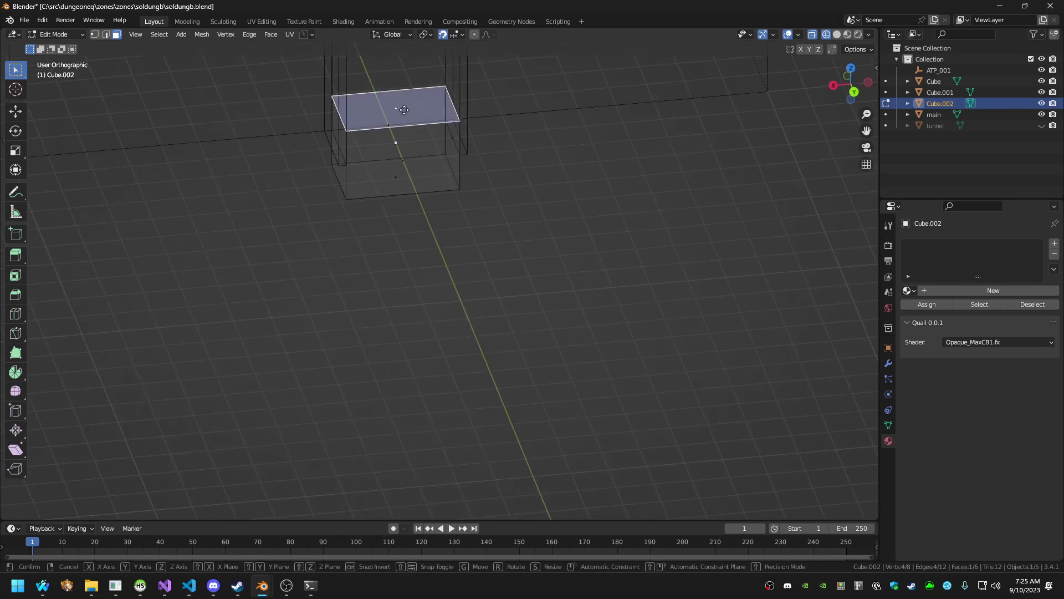
{"action": "key", "text": "g"}
{"action": "key", "text": "z"}
{"action": "left_click", "coordinate": [408, 148]}
Raise the block's bottom face about 0.9 m along Z and leave Edit Mode
{"action": "middle_click_drag", "start_coordinate": [431, 194], "coordinate": [408, 181]}
{"action": "left_click", "coordinate": [409, 181]}
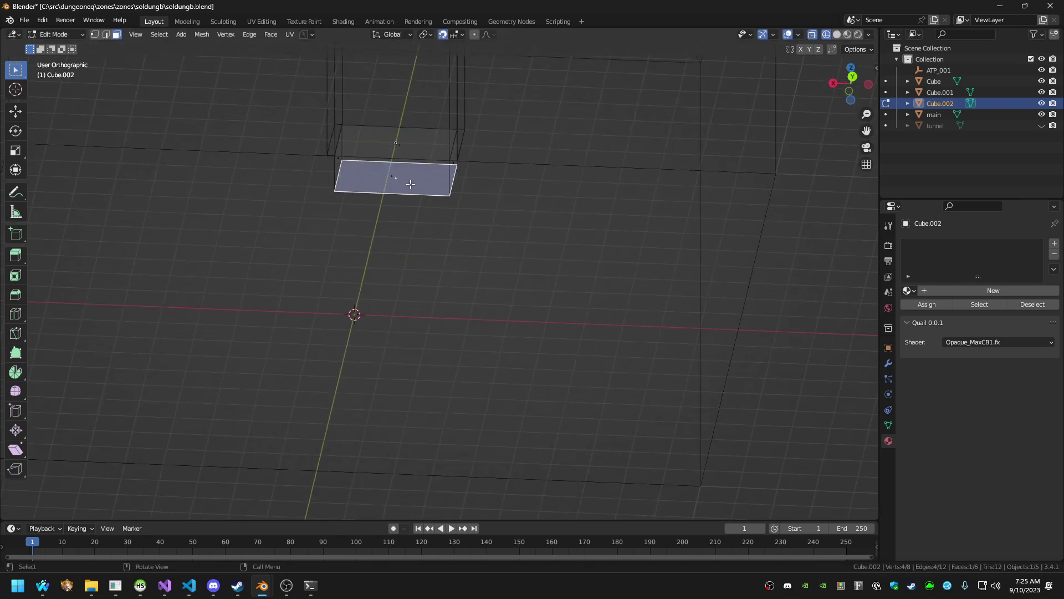
{"action": "key", "text": "g"}
{"action": "key", "text": "z"}
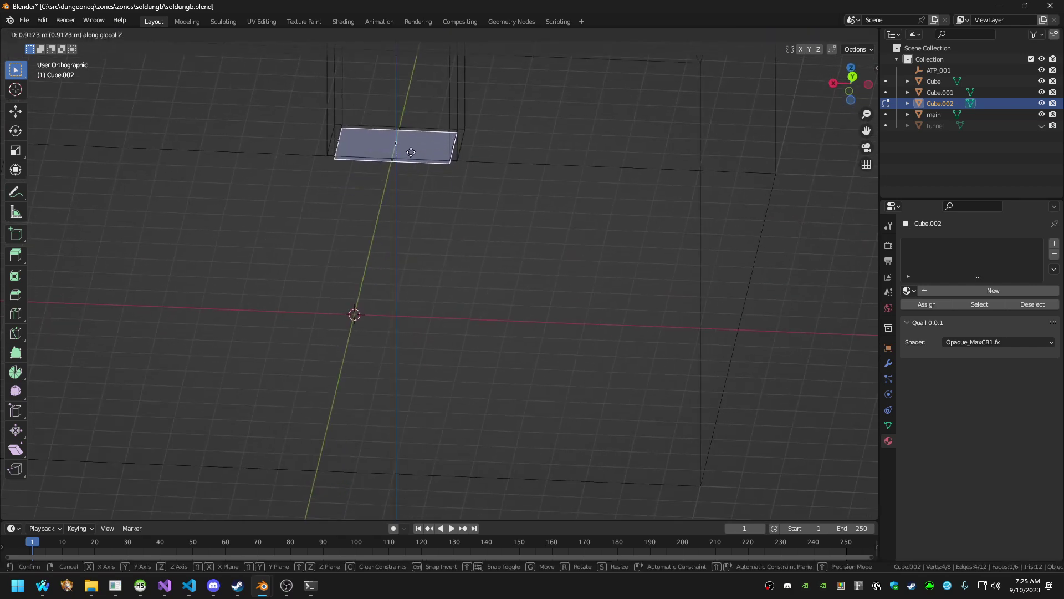
{"action": "left_click", "coordinate": [411, 154]}
{"action": "middle_click_drag", "start_coordinate": [411, 154], "coordinate": [424, 222]}
{"action": "key", "text": "Tab"}
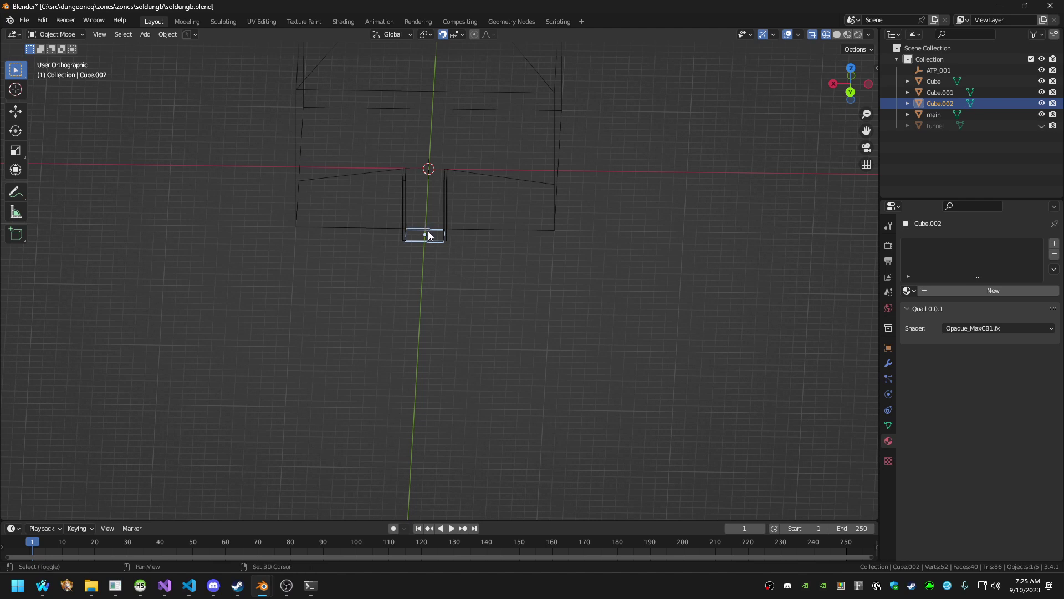
Duplicate the flattened block and try moving the copy up along Z to the top of the slabs
{"action": "key", "text": "shift+d"}
{"action": "key", "text": "z"}
{"action": "key", "text": "x"}
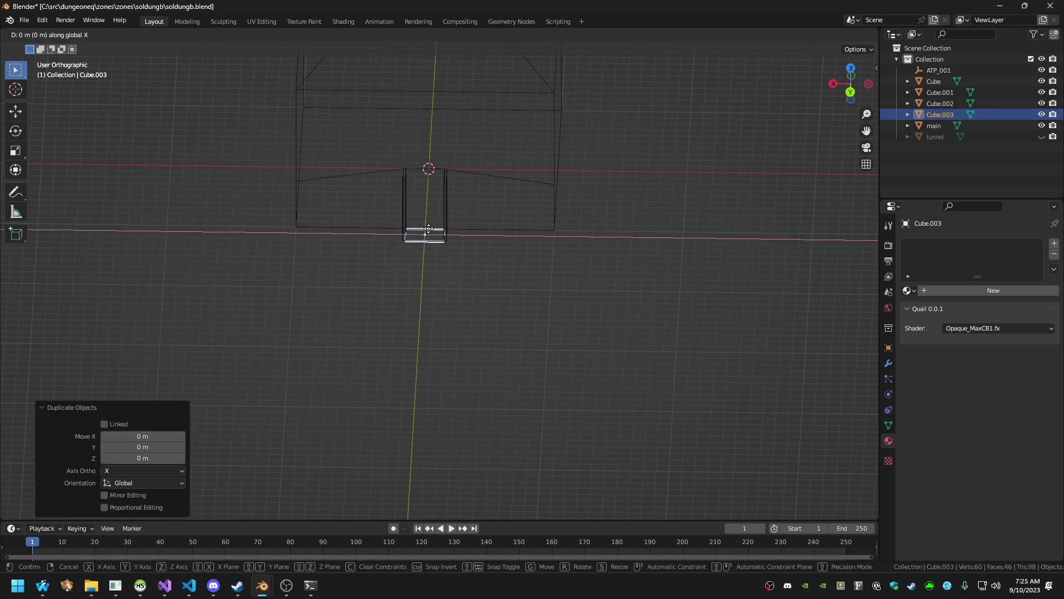
{"action": "key", "text": "Escape"}
{"action": "key", "text": "z"}
{"action": "key", "text": "Escape"}
{"action": "key", "text": "g"}
{"action": "key", "text": "z"}
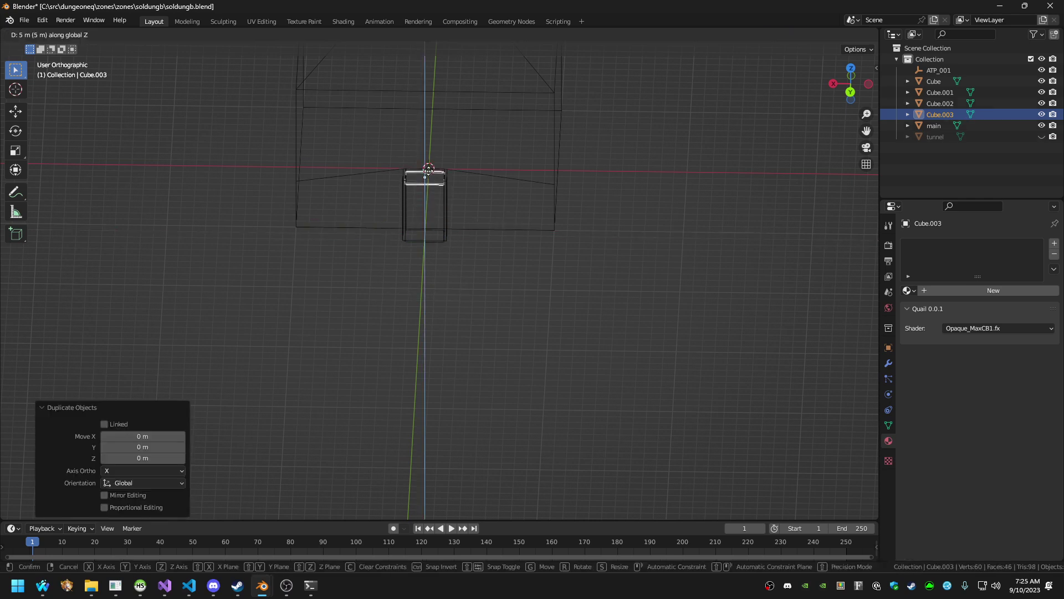
{"action": "key", "text": "Escape"}
{"action": "middle_click_drag", "start_coordinate": [452, 211], "coordinate": [414, 194]}
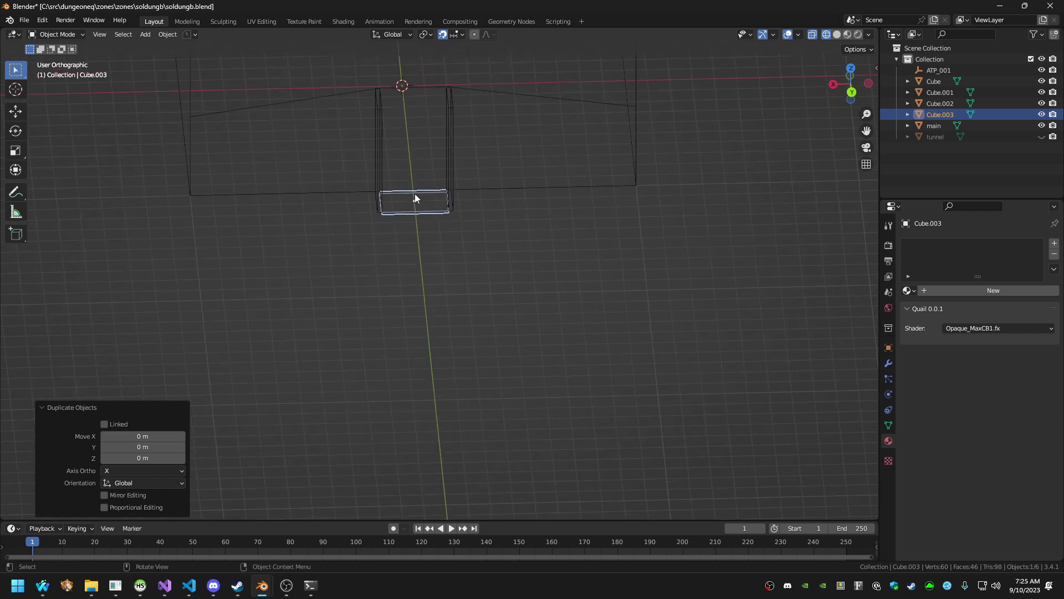
Select both side slabs together with the flattened block and its copy, and delete them all
{"action": "left_click", "coordinate": [451, 201]}
{"action": "left_click", "coordinate": [442, 205]}
{"action": "left_click", "coordinate": [378, 187], "text": "shift"}
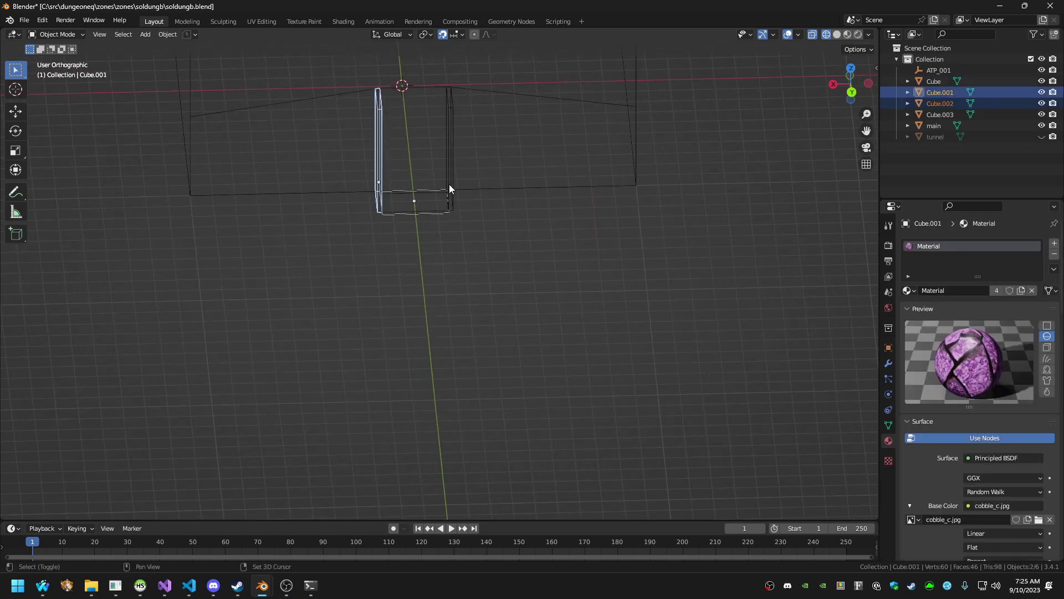
{"action": "left_click", "coordinate": [450, 185], "text": "shift"}
{"action": "left_click", "coordinate": [452, 199], "text": "shift"}
{"action": "left_click", "coordinate": [452, 201]}
{"action": "left_click", "coordinate": [423, 210], "text": "shift"}
{"action": "left_click", "coordinate": [381, 197], "text": "shift"}
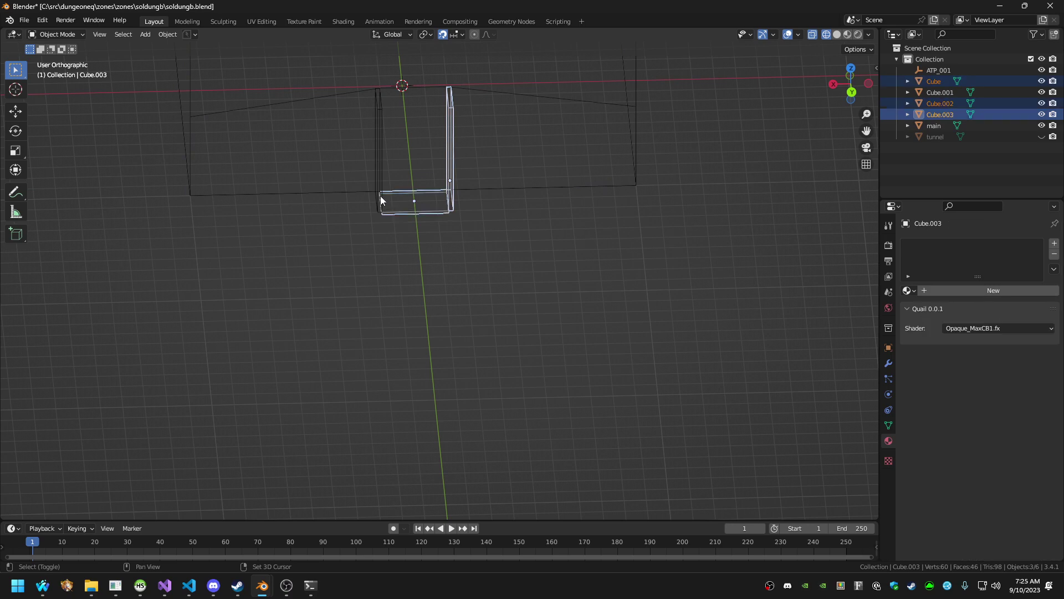
{"action": "left_click", "coordinate": [378, 195], "text": "shift"}
{"action": "key", "text": "x"}
{"action": "left_click", "coordinate": [378, 196]}
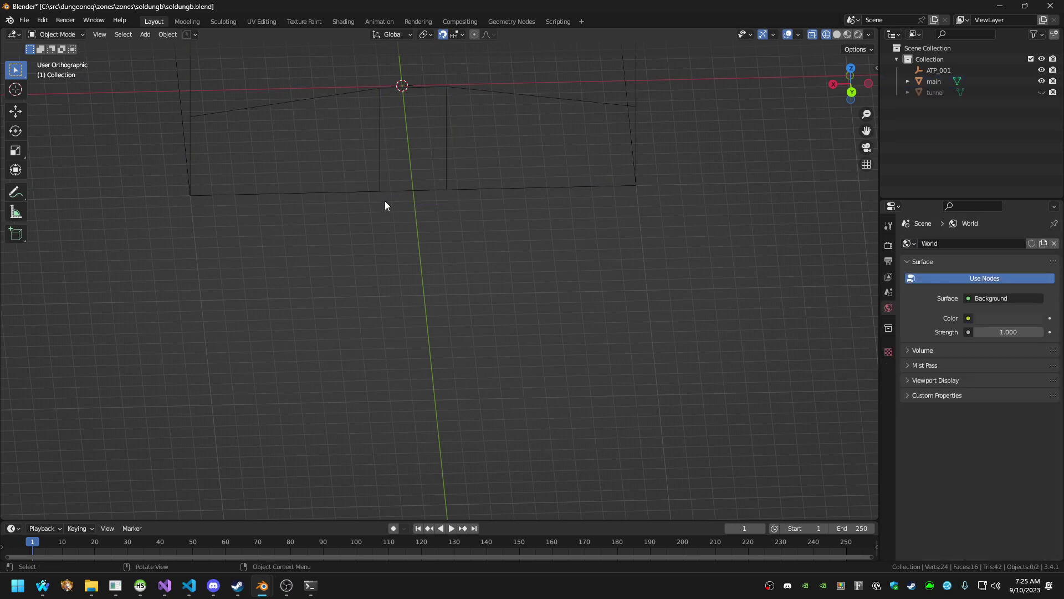
Add a new 2 m mesh cube and move it 12 m along Y, outside the room's doorway
{"action": "key", "text": "shift+a"}
{"action": "mouse_move", "coordinate": [401, 211]}
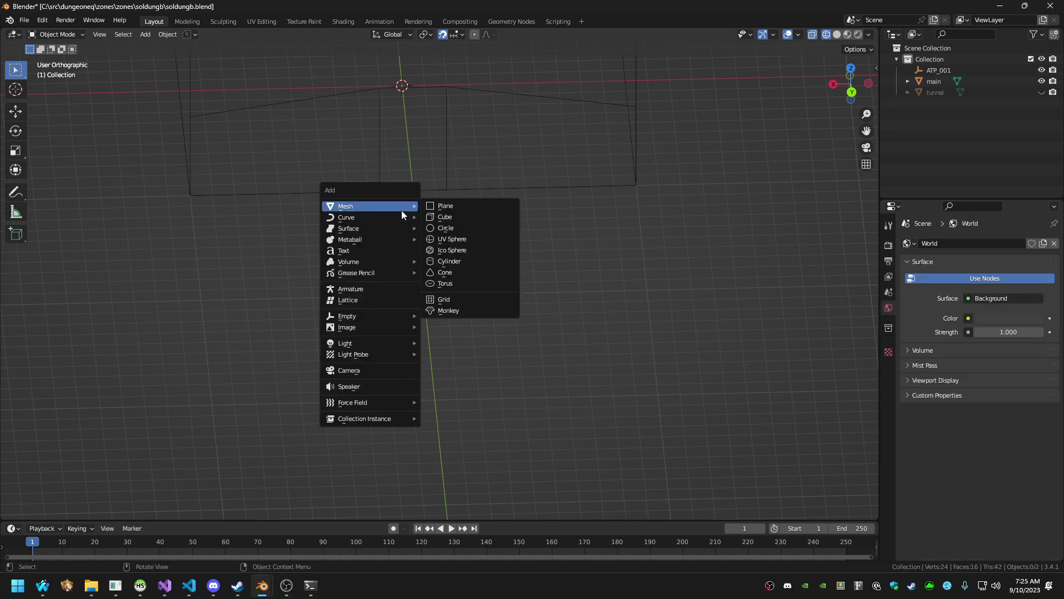
{"action": "left_click", "coordinate": [440, 216]}
{"action": "key", "text": "g"}
{"action": "key", "text": "y"}
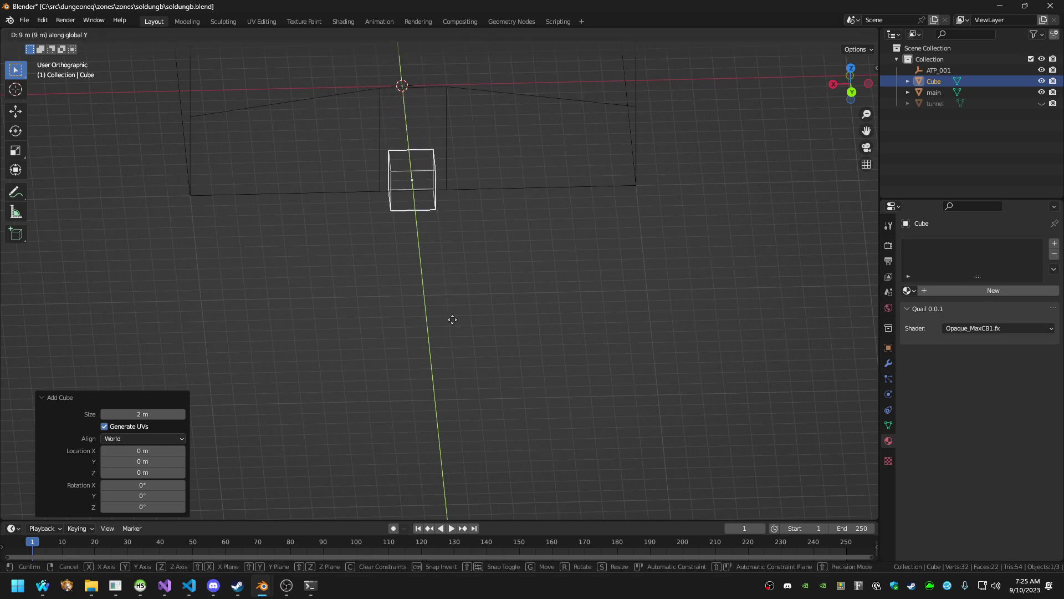
{"action": "left_click", "coordinate": [461, 346]}
In the front view, raise the cube 3 m along Z in line with the doorway
{"action": "middle_click_drag", "start_coordinate": [462, 347], "coordinate": [546, 298]}
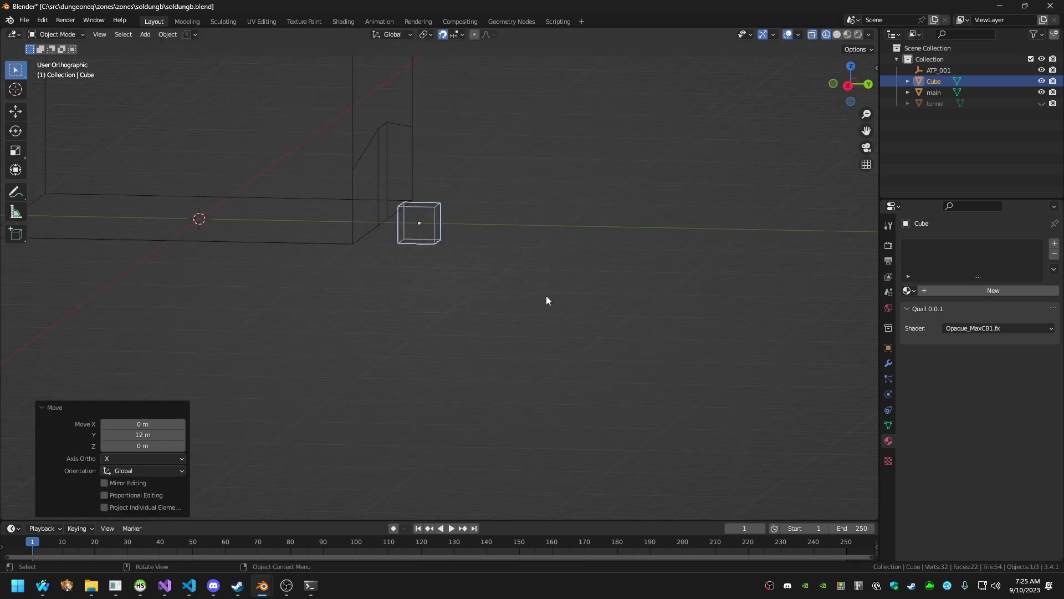
{"action": "key", "text": "KP_7"}
{"action": "key", "text": "KP_1"}
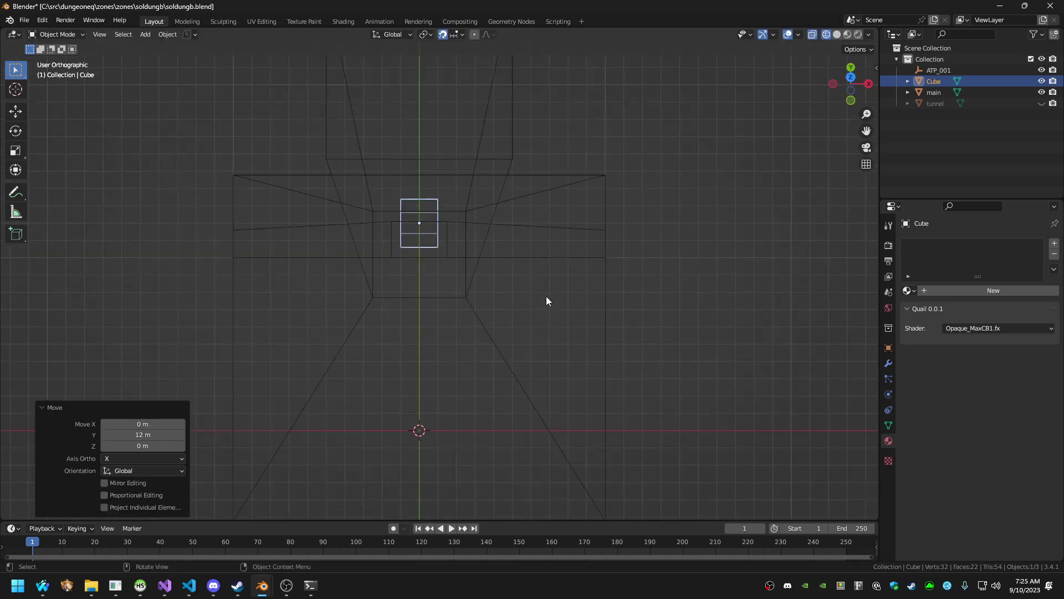
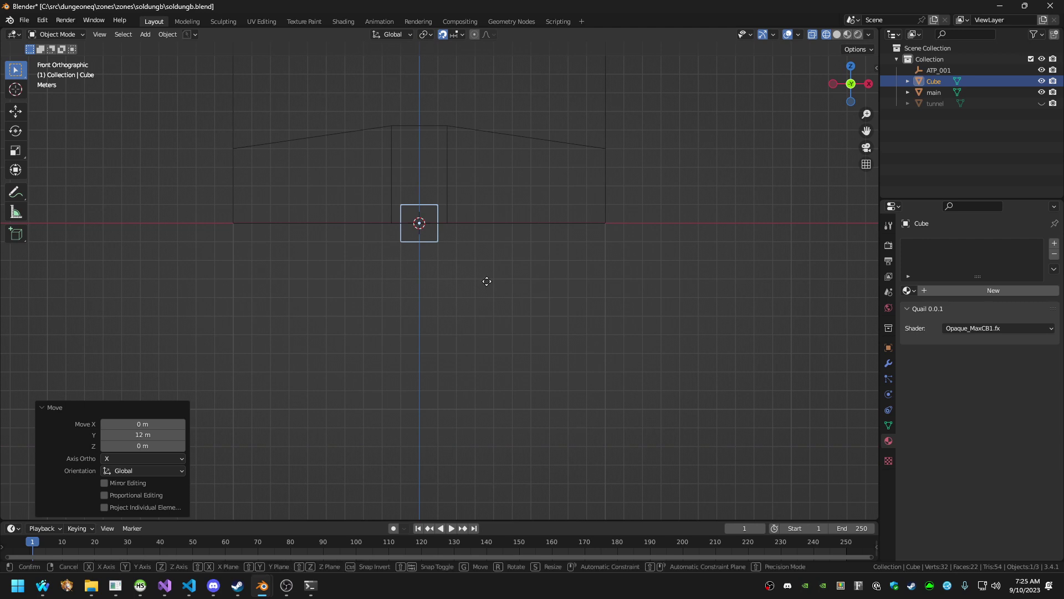
{"action": "key", "text": "g"}
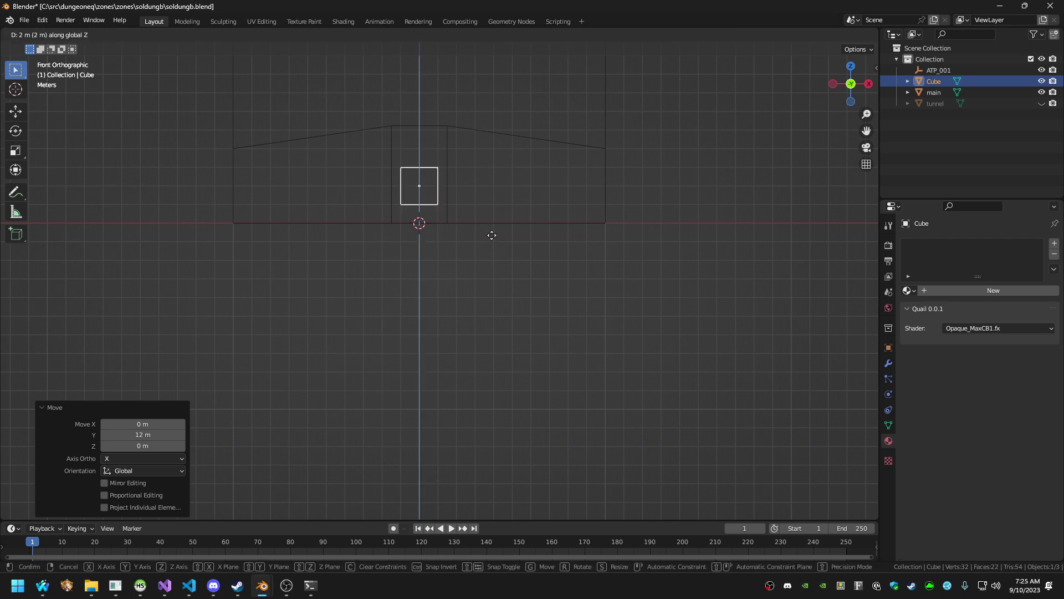
{"action": "key", "text": "y"}
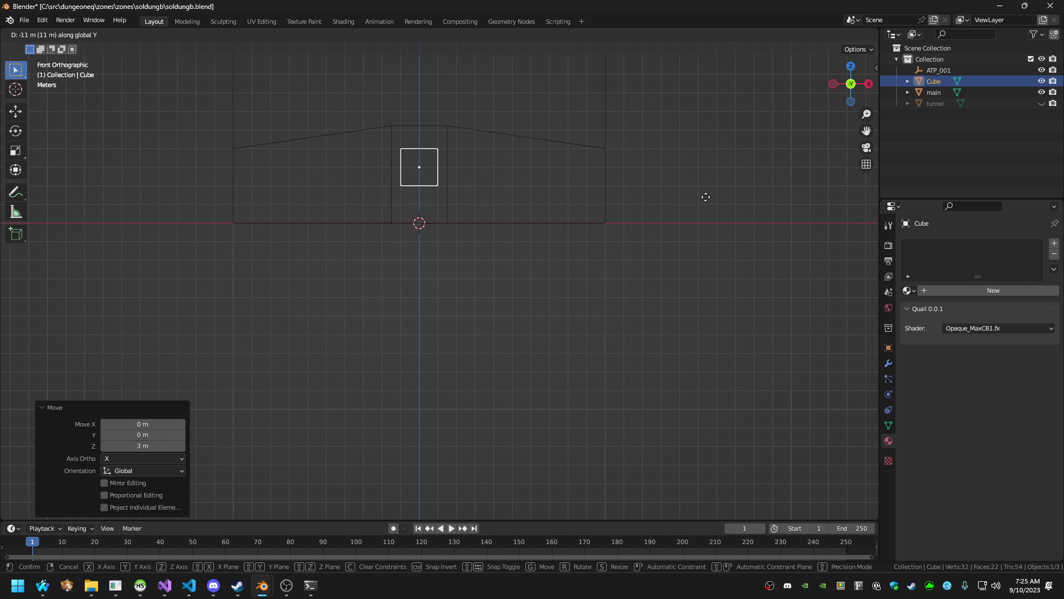
{"action": "right_click", "coordinate": [416, 271]}
{"action": "key", "text": "g"}
{"action": "key", "text": "x"}
{"action": "right_click", "coordinate": [416, 270]}
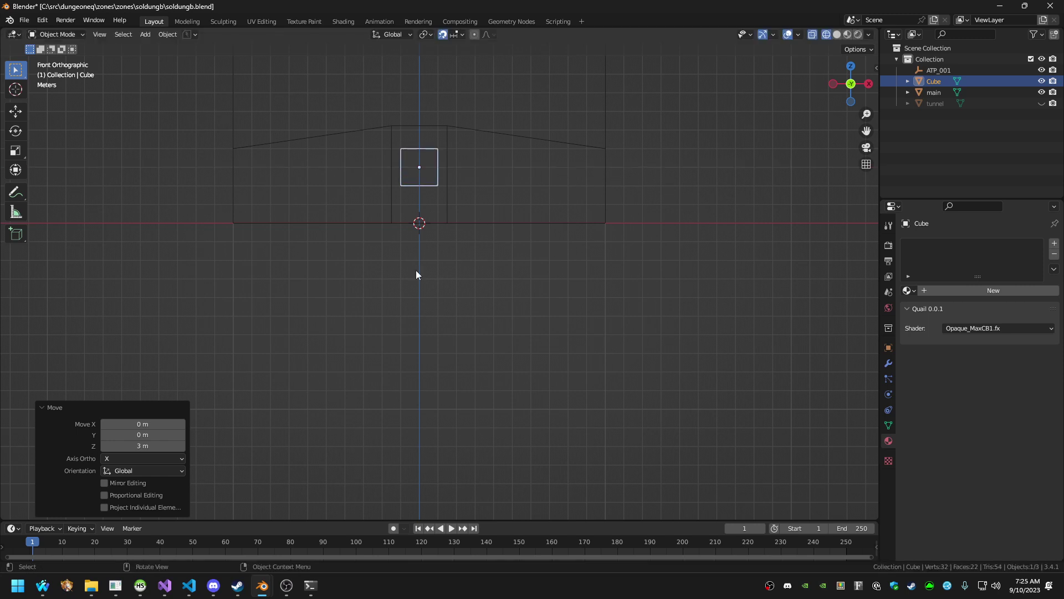
Scale the cube by 2.295 along Z and lower it 1 m along Z
{"action": "key", "text": "s"}
{"action": "key", "text": "z"}
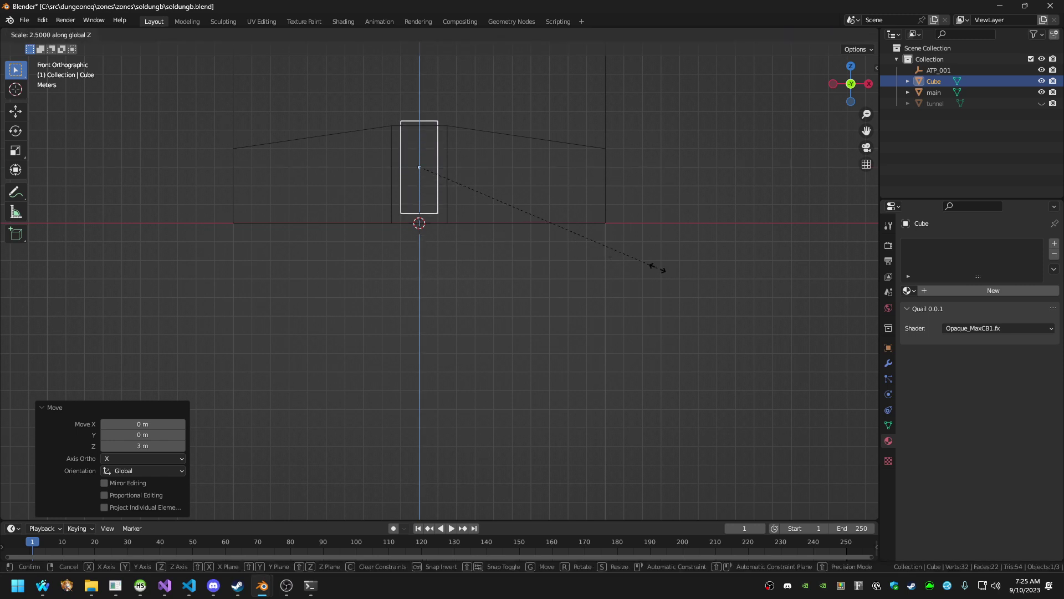
{"action": "left_click", "coordinate": [632, 268]}
{"action": "key", "text": "g"}
{"action": "key", "text": "z"}
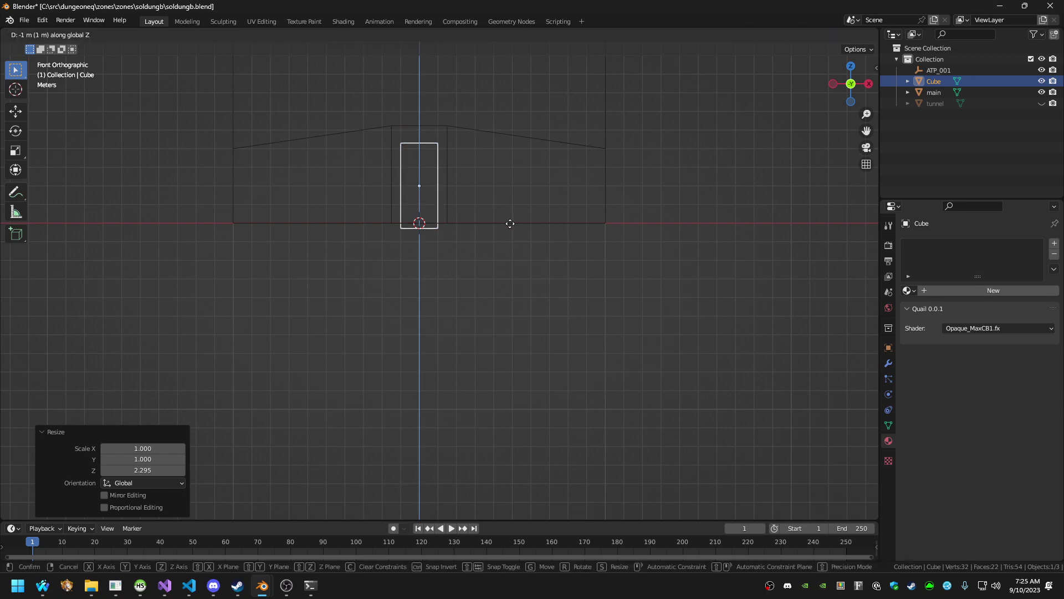
{"action": "left_click", "coordinate": [505, 226]}
Snap the cube's two room-side vertical edges onto the sides of the main room's doorway using Edge snapping
{"action": "middle_click_drag", "start_coordinate": [504, 226], "coordinate": [601, 247]}
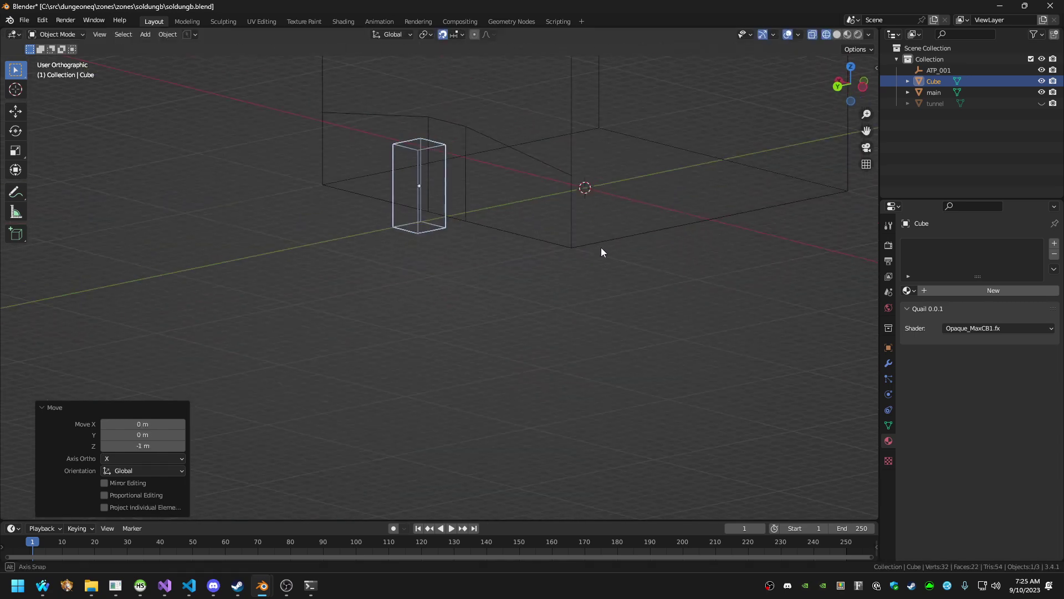
{"action": "middle_click_drag", "start_coordinate": [456, 216], "coordinate": [438, 213]}
{"action": "key", "text": "Tab"}
{"action": "key", "text": "2"}
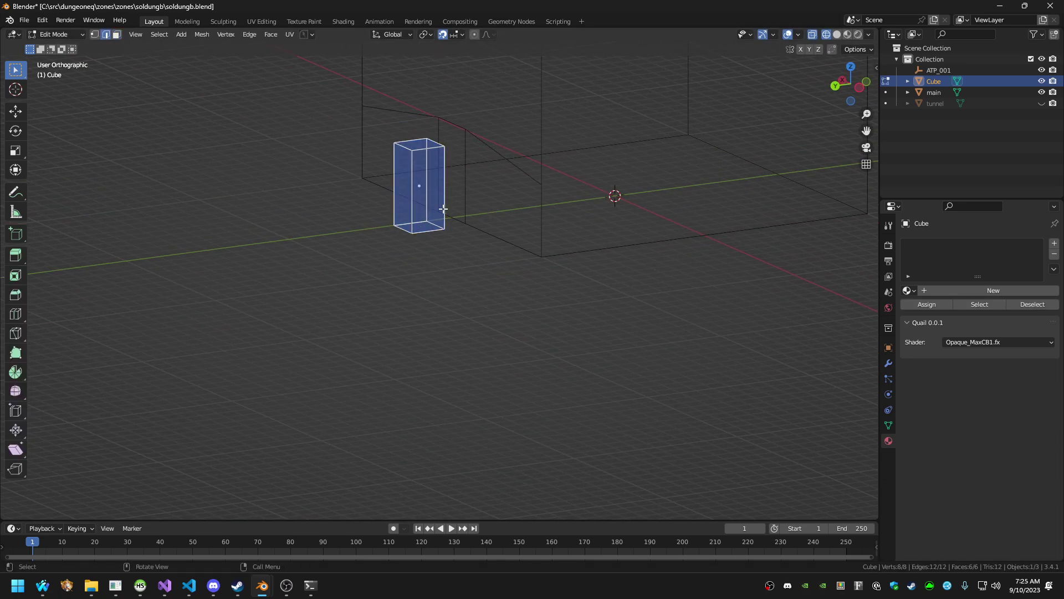
{"action": "left_click", "coordinate": [444, 201]}
{"action": "left_click", "coordinate": [450, 35]}
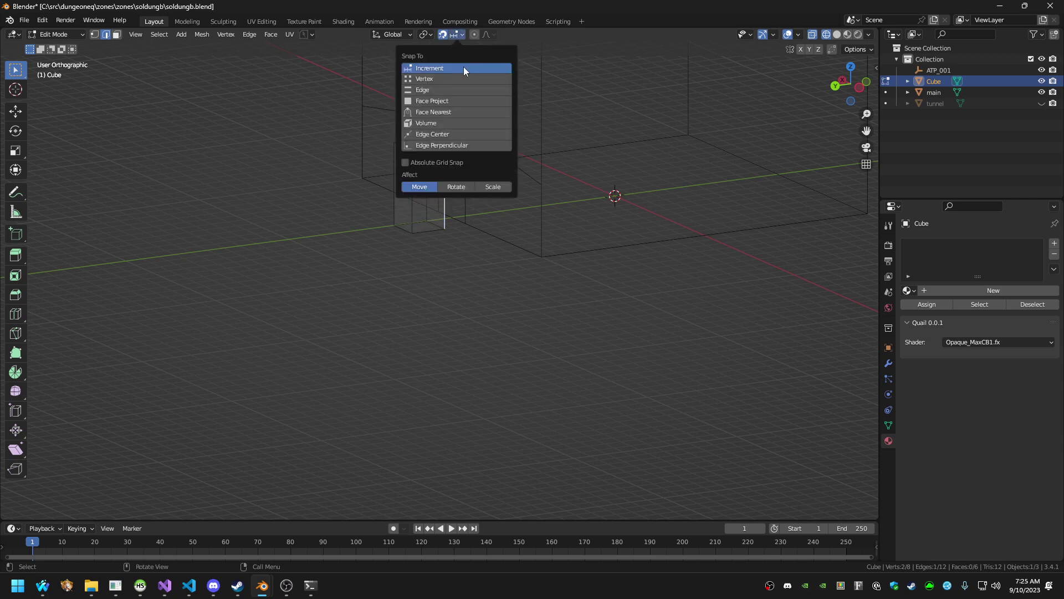
{"action": "left_click", "coordinate": [461, 90]}
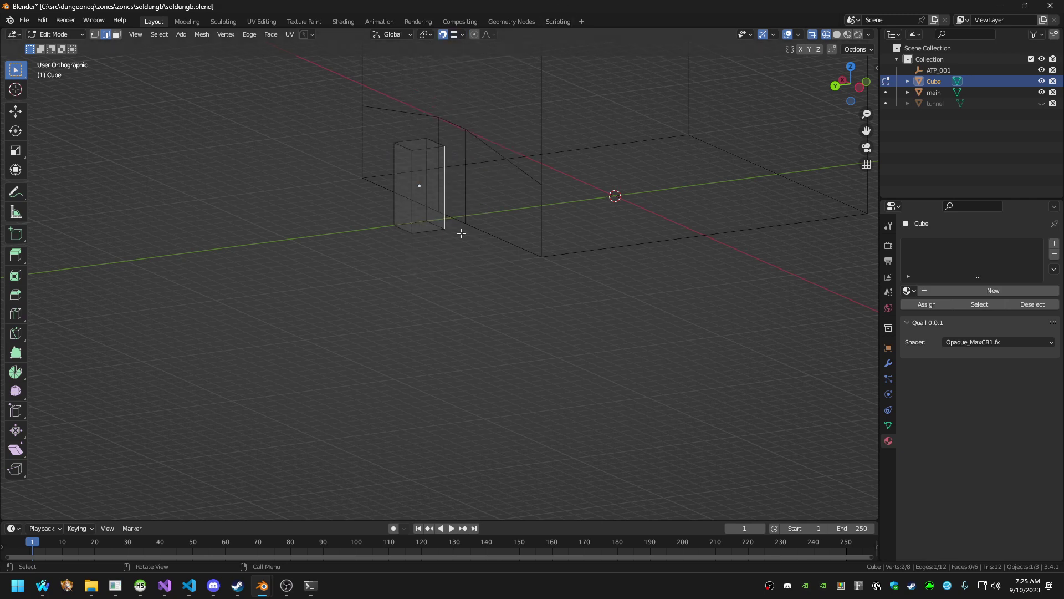
{"action": "key", "text": "g"}
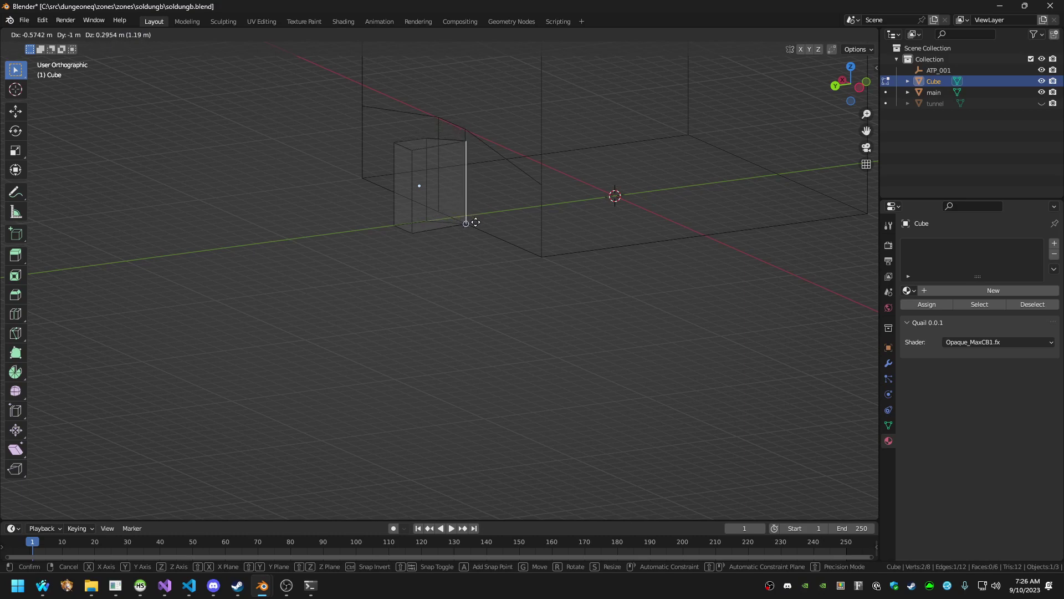
{"action": "left_click", "coordinate": [473, 216]}
{"action": "mouse_move", "coordinate": [472, 216]}
{"action": "middle_mouse_down"}
{"action": "mouse_move", "coordinate": [610, 240]}
{"action": "mouse_move", "coordinate": [480, 214]}
{"action": "middle_mouse_up"}
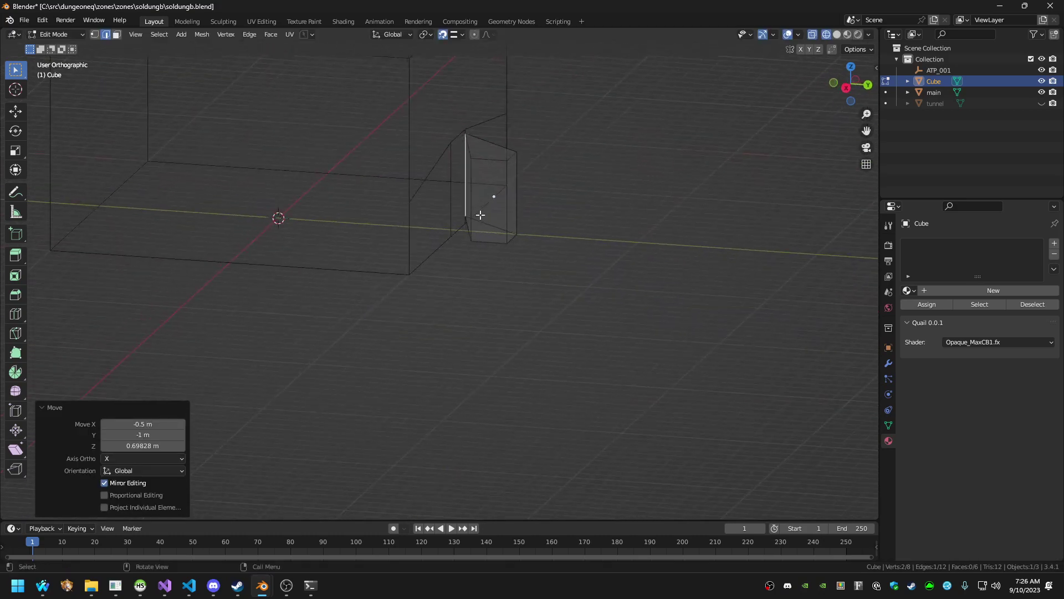
{"action": "key", "text": "g"}
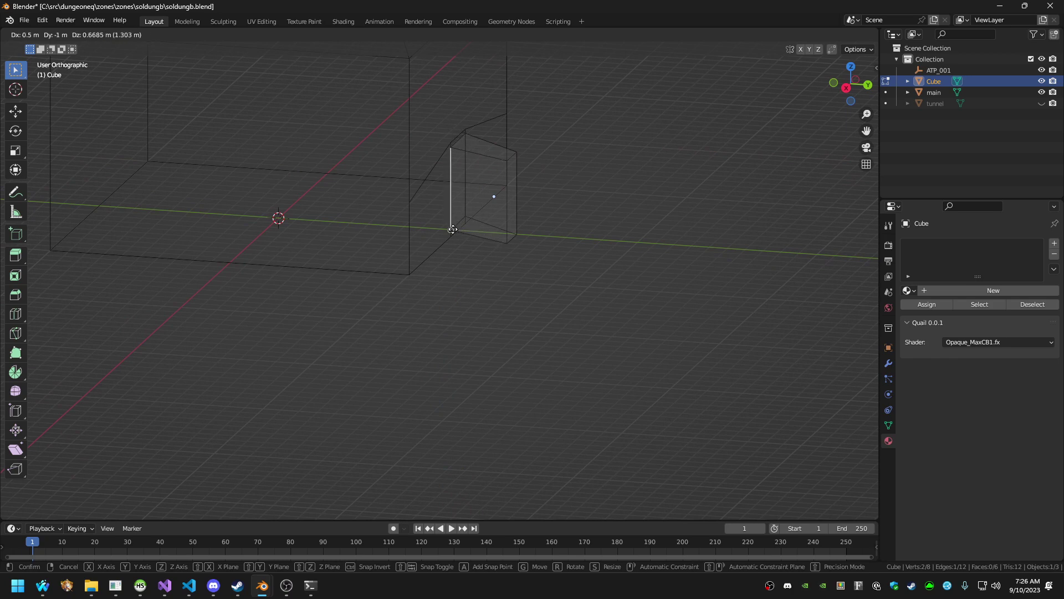
{"action": "left_click", "coordinate": [452, 227]}
{"action": "left_click", "coordinate": [462, 145]}
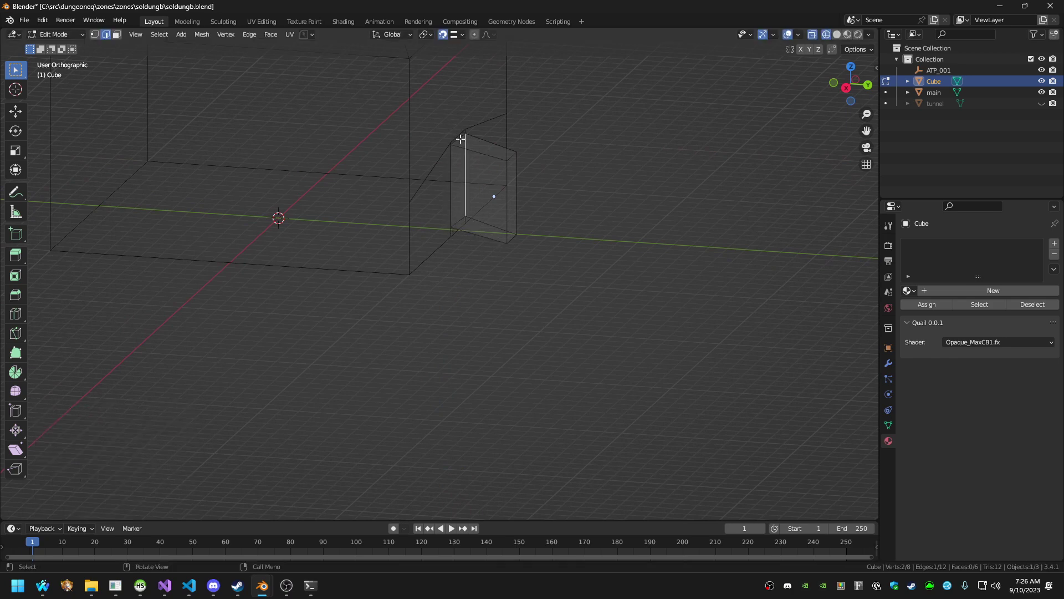
{"action": "key", "text": "g"}
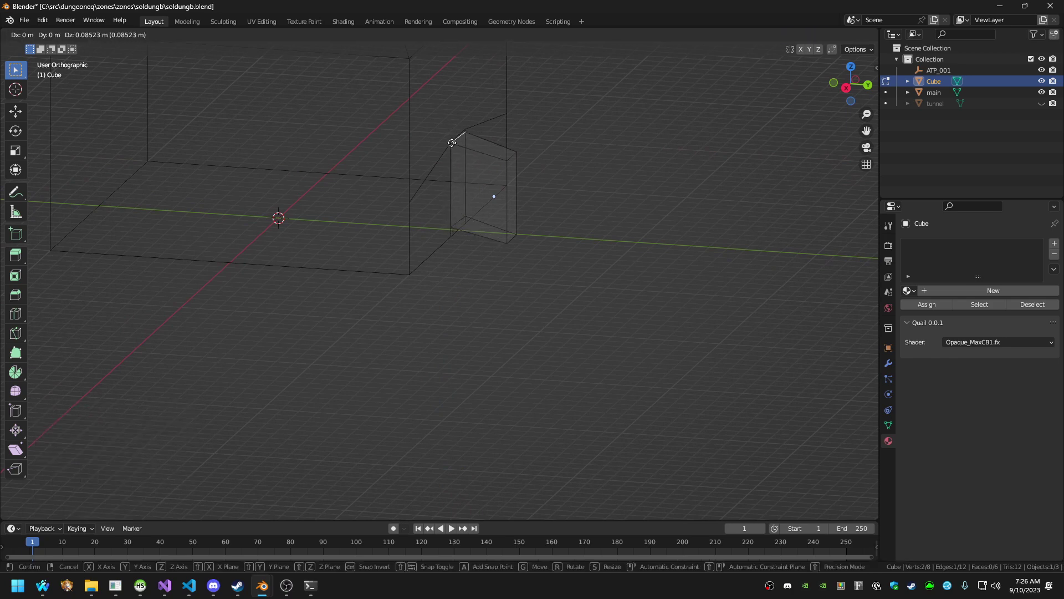
{"action": "right_click", "coordinate": [459, 143]}
Set snapping to Vertex and snap the cube's two upper room-side corners onto the doorway's top corners
{"action": "scroll", "coordinate": [480, 157], "scroll_direction": "up", "scroll_amount": 4}
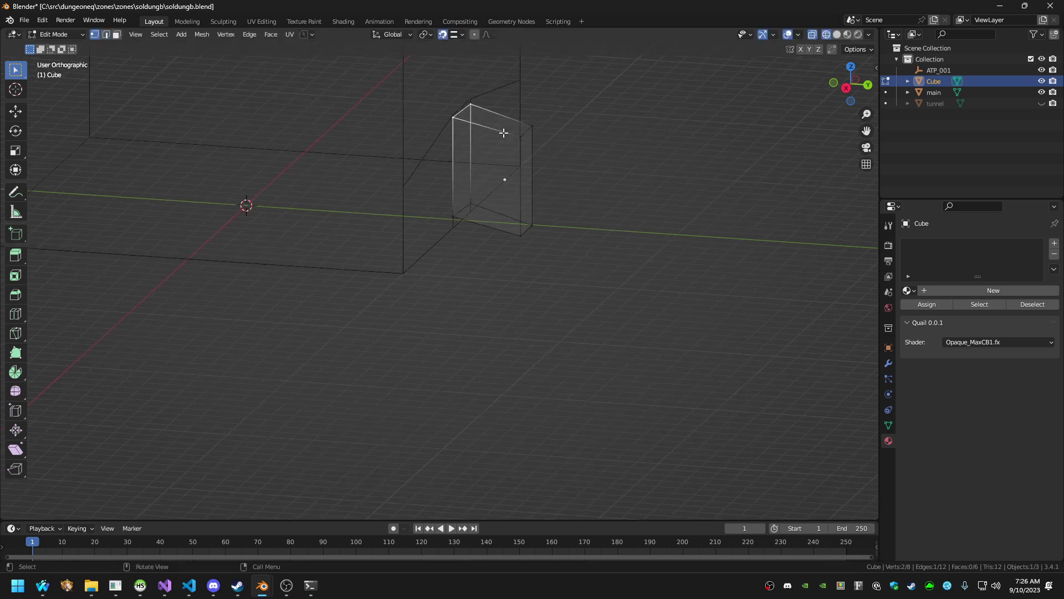
{"action": "key", "text": "shift+grave"}
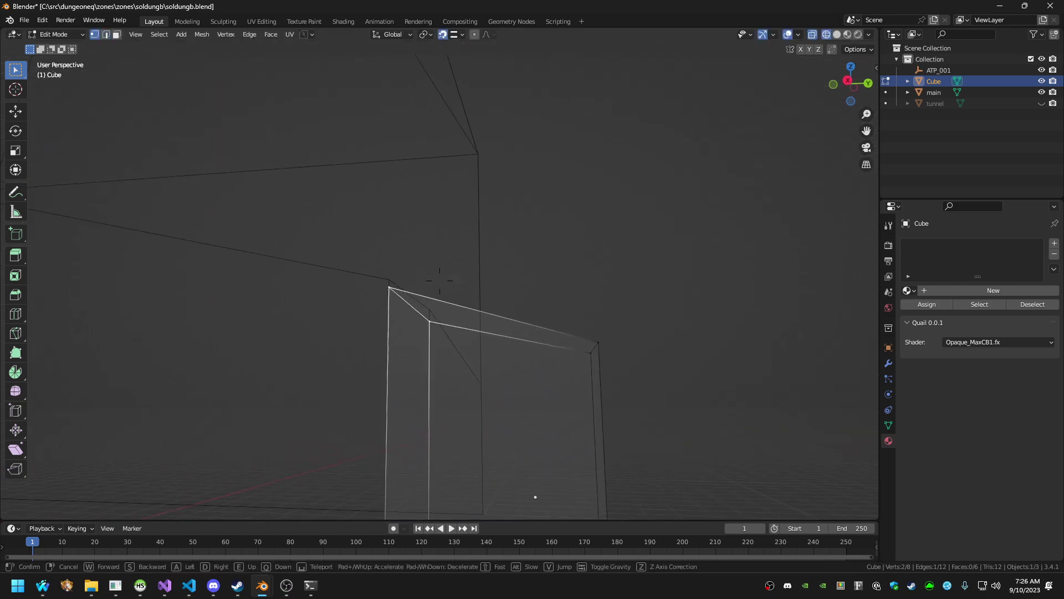
{"action": "key", "text": "w"}
{"action": "key", "text": "d"}
{"action": "key", "text": "s"}
{"action": "left_click", "coordinate": [497, 131]}
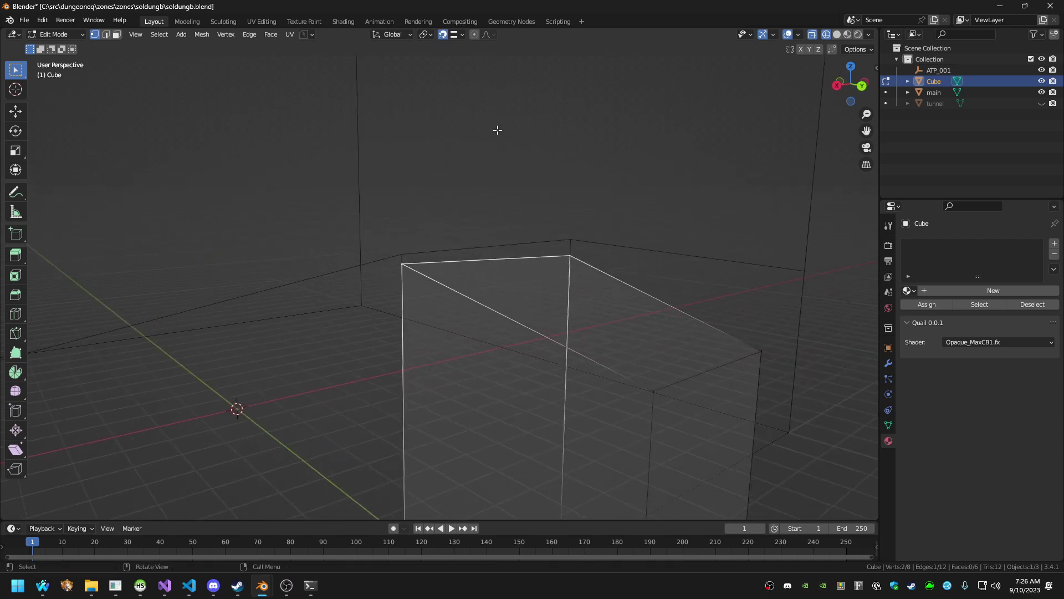
{"action": "left_click", "coordinate": [460, 35]}
{"action": "left_click", "coordinate": [462, 79]}
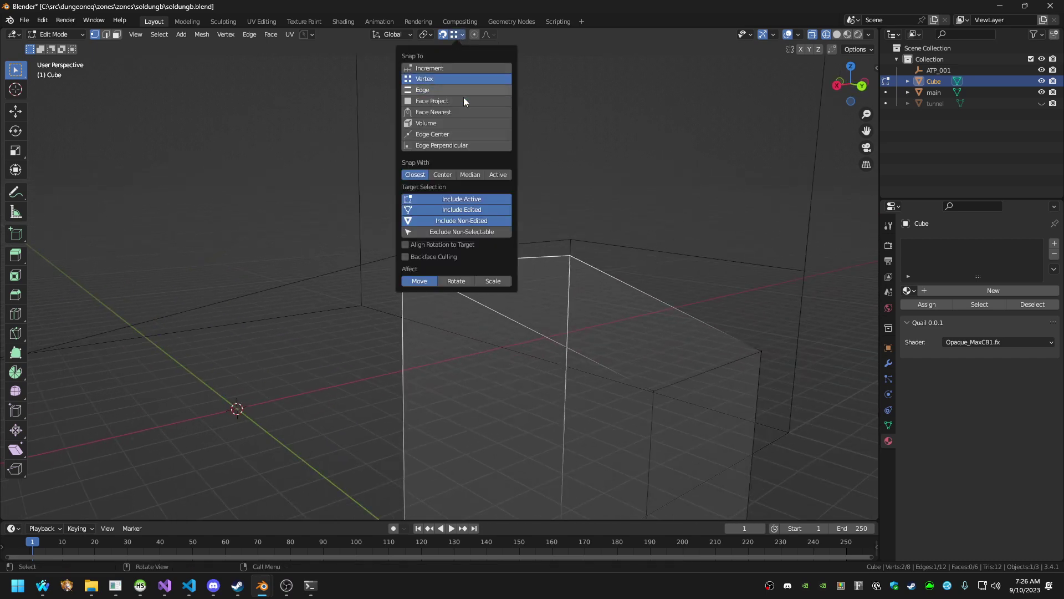
{"action": "left_click", "coordinate": [406, 266]}
{"action": "left_click_drag", "start_coordinate": [406, 266], "coordinate": [402, 255]}
{"action": "left_click", "coordinate": [568, 259]}
{"action": "key", "text": "g"}
{"action": "left_click", "coordinate": [570, 243]}
Snap the cube's two lower room-side corners onto the doorway's bottom corners
{"action": "middle_click_drag", "start_coordinate": [508, 318], "coordinate": [333, 464]}
{"action": "scroll", "coordinate": [453, 457], "scroll_direction": "down", "scroll_amount": 2}
{"action": "left_click", "coordinate": [439, 405]}
{"action": "key", "text": "g"}
{"action": "left_click", "coordinate": [438, 416]}
{"action": "key", "text": "g"}
{"action": "left_click", "coordinate": [513, 372]}
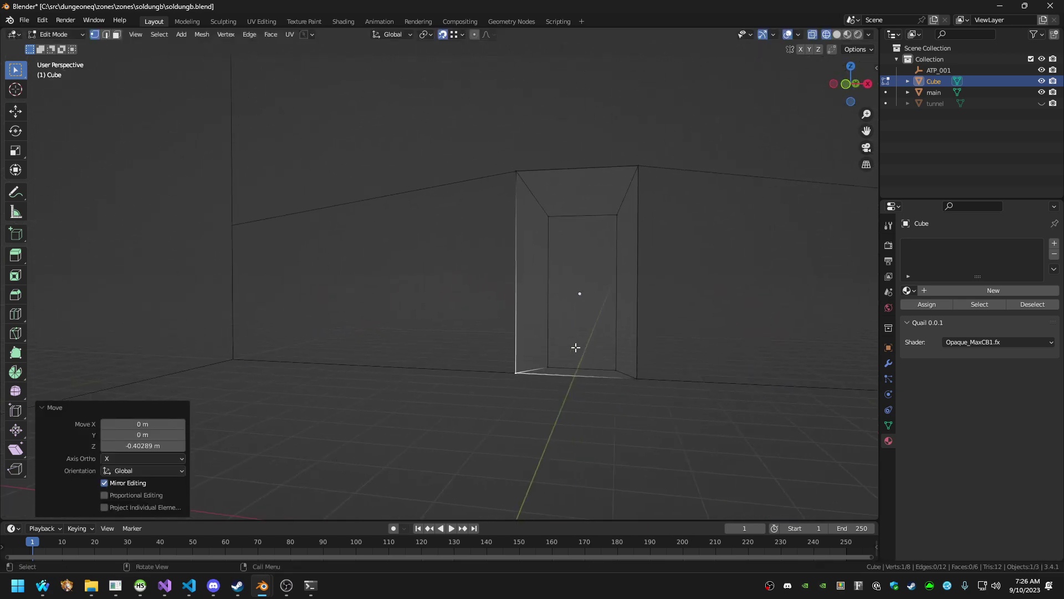
Return to Object Mode and add a Solidify modifier to the fitted cube
{"action": "middle_click_drag", "start_coordinate": [574, 350], "coordinate": [725, 361]}
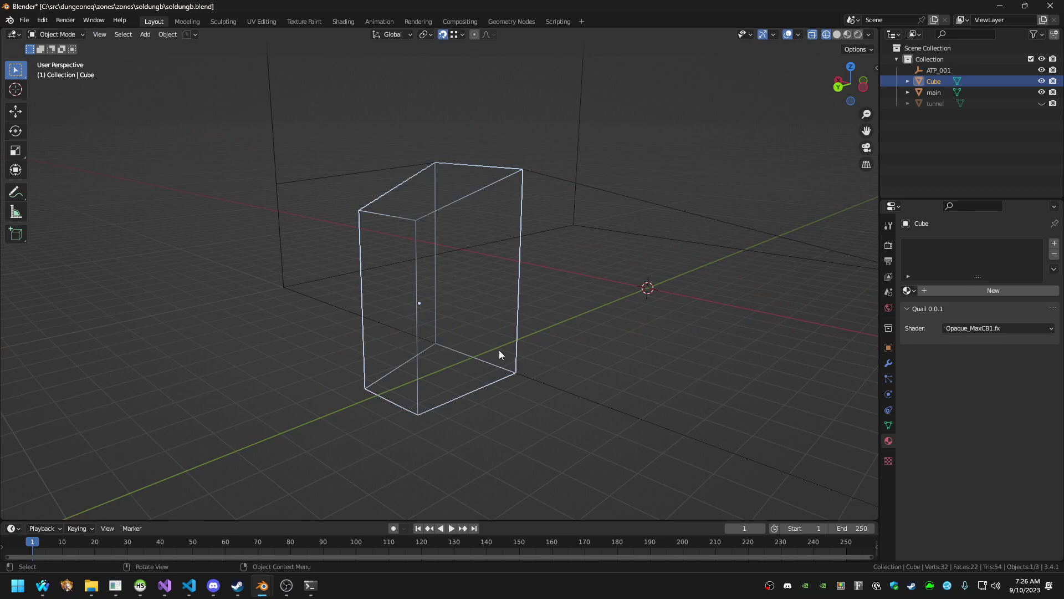
{"action": "left_click", "coordinate": [890, 363]}
{"action": "left_click", "coordinate": [954, 242]}
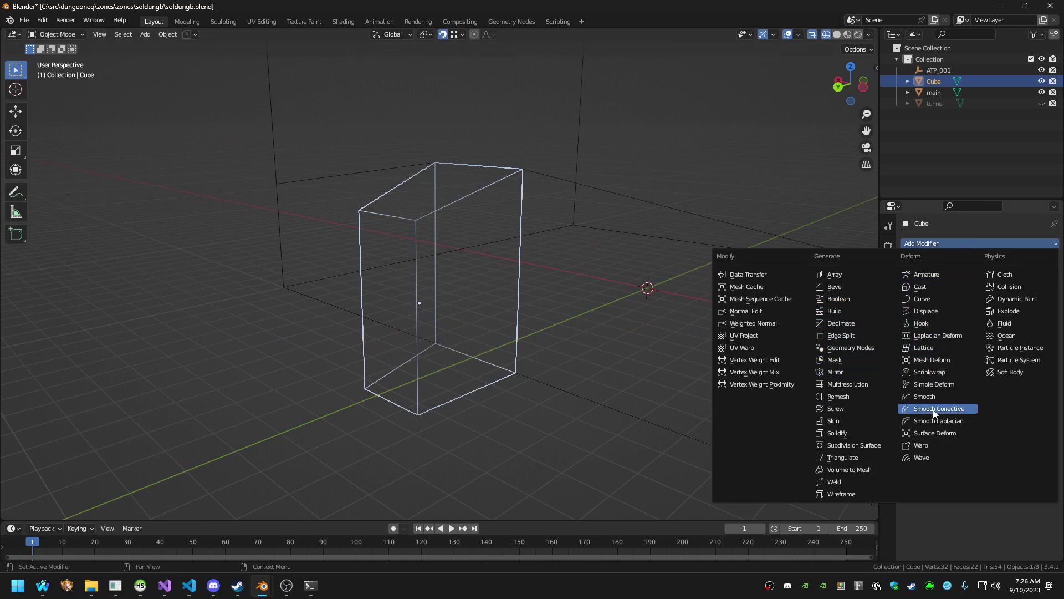
{"action": "left_click", "coordinate": [859, 430]}
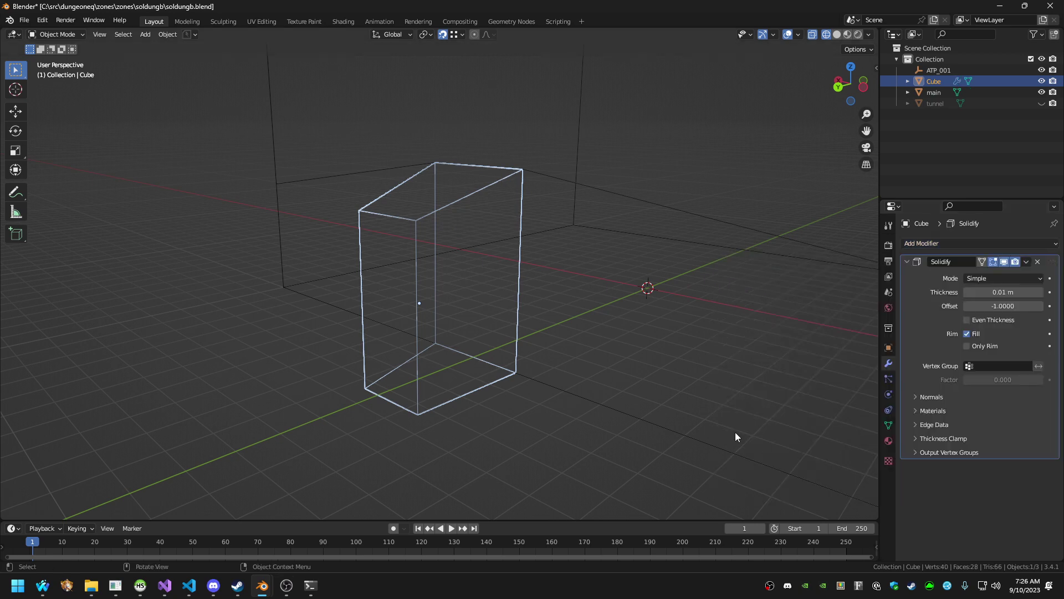
Assign the existing cobble-textured material named Material to the cube and display the scene in Material Preview shading
{"action": "left_click", "coordinate": [837, 35]}
{"action": "mouse_move", "coordinate": [820, 72]}
{"action": "middle_mouse_down"}
{"action": "mouse_move", "coordinate": [757, 125]}
{"action": "mouse_move", "coordinate": [490, 273]}
{"action": "middle_mouse_up"}
{"action": "left_click", "coordinate": [889, 440]}
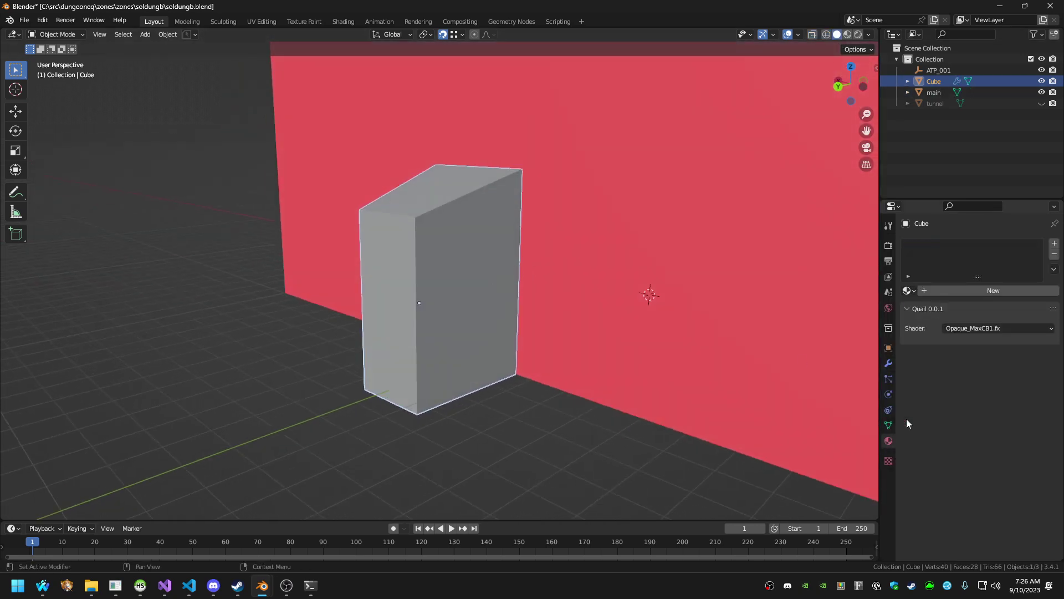
{"action": "left_click", "coordinate": [928, 293]}
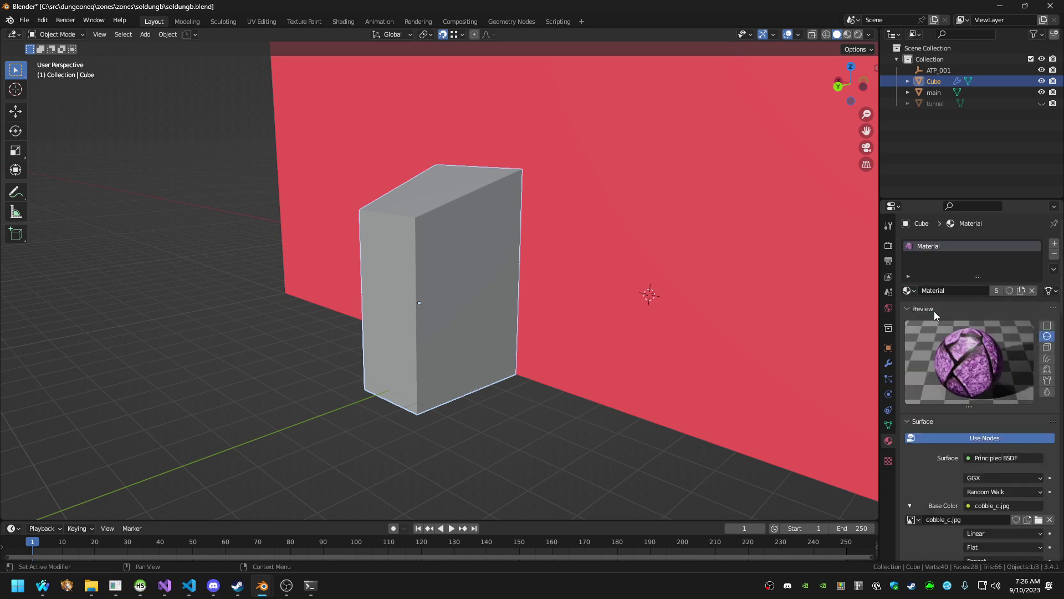
{"action": "left_click", "coordinate": [847, 35]}
From inside the main room, delete the cube face that closes the doorway
{"action": "key", "text": "shift+grave"}
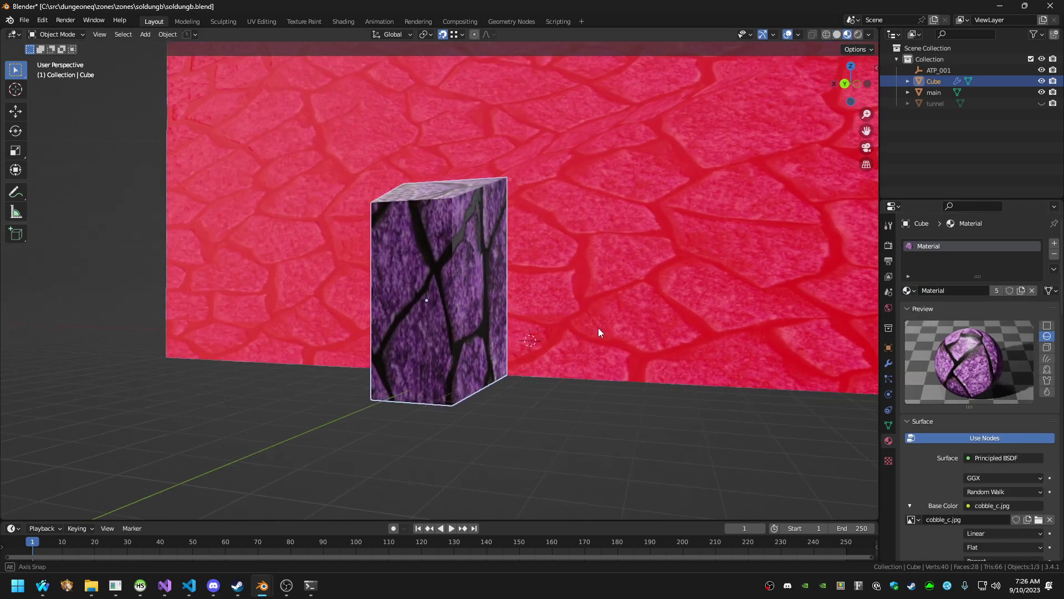
{"action": "key", "text": "d"}
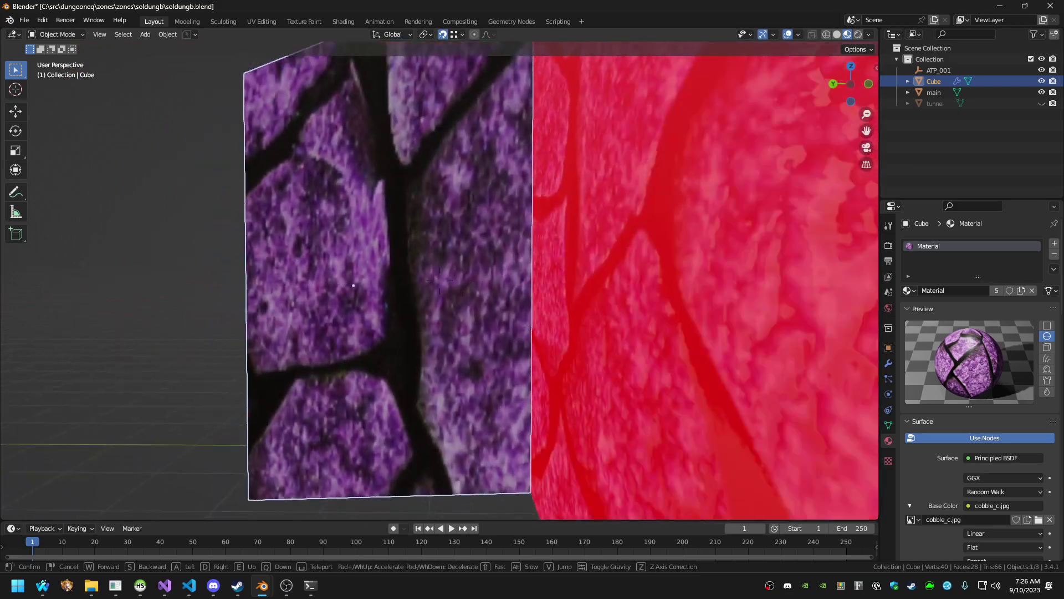
{"action": "key", "text": "s"}
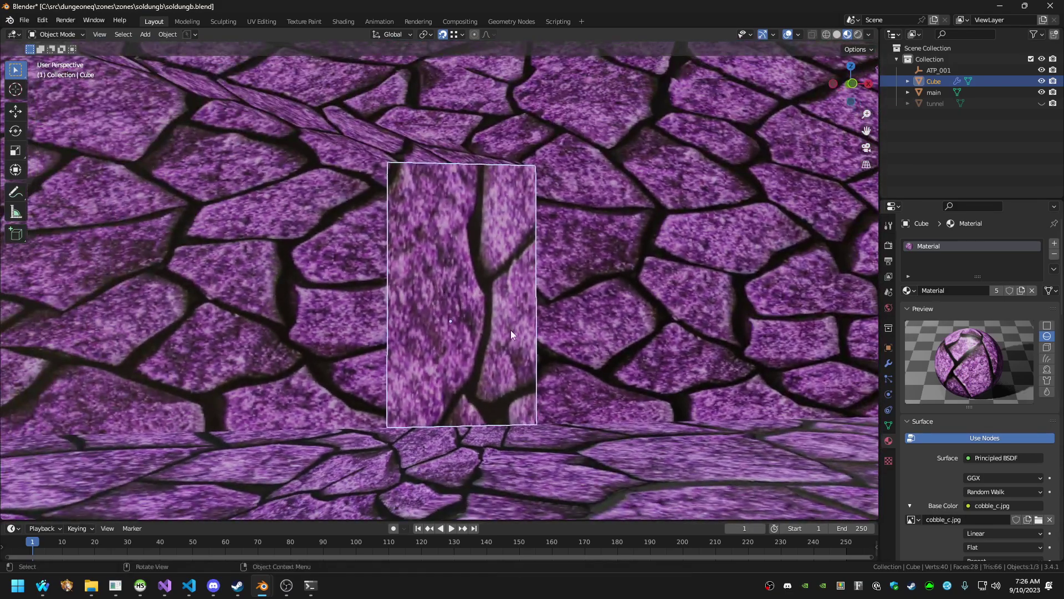
{"action": "key", "text": "Tab"}
{"action": "left_click", "coordinate": [475, 309]}
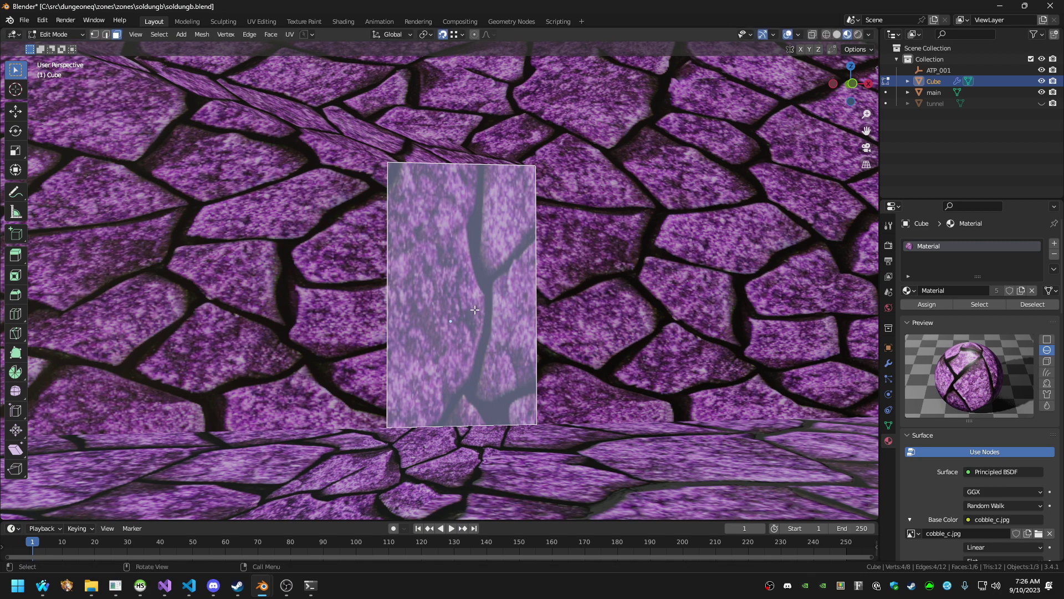
{"action": "key", "text": "x"}
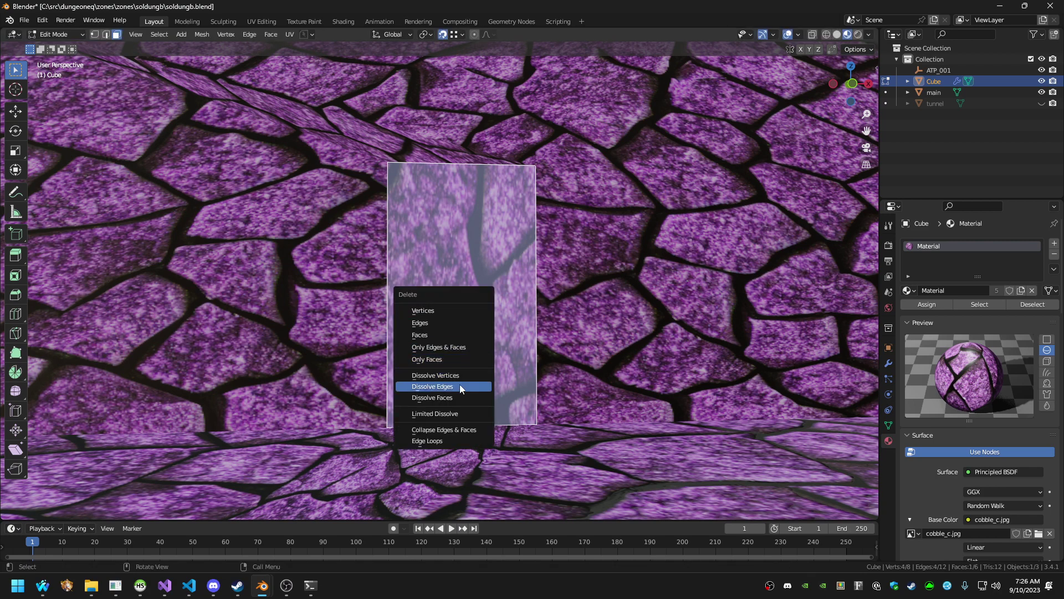
{"action": "left_click", "coordinate": [459, 397]}
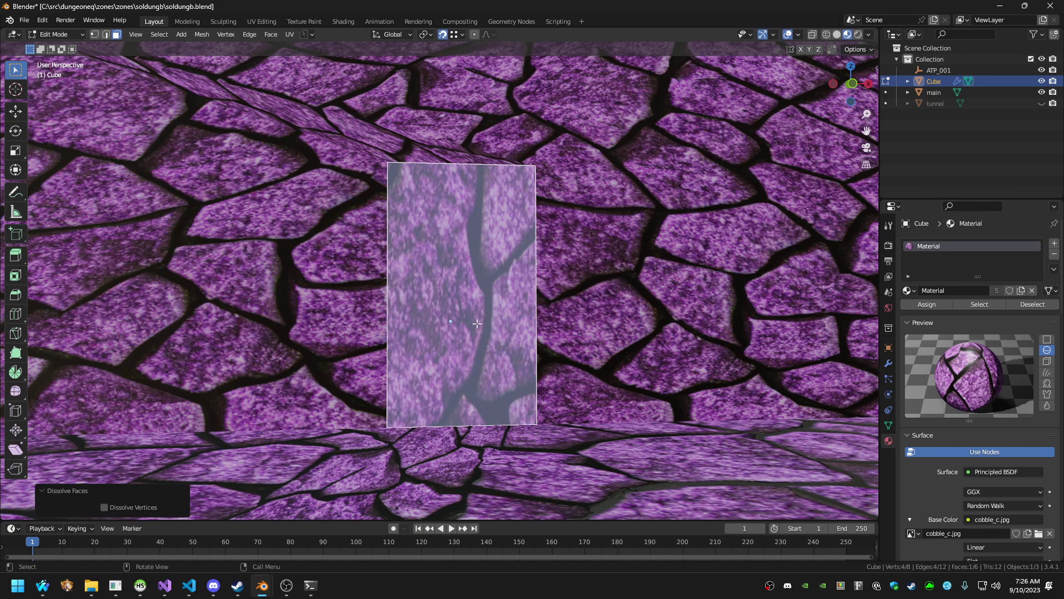
{"action": "key", "text": "x"}
{"action": "left_click", "coordinate": [459, 258]}
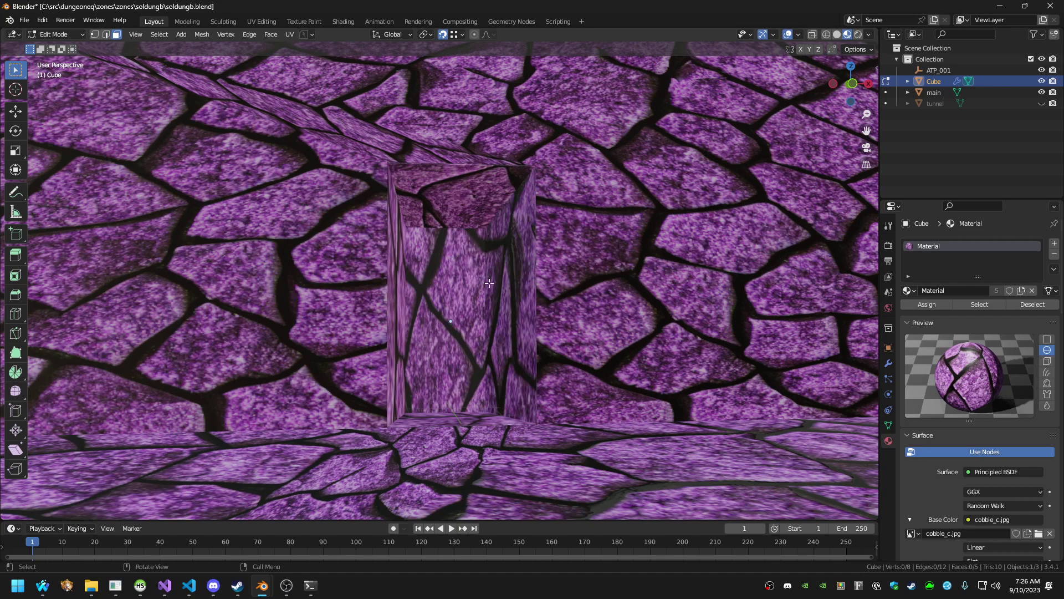
Move the cube's outer end face 7.9172 m along Y to lengthen the passage
{"action": "key", "text": "shift+grave"}
{"action": "key", "text": "w"}
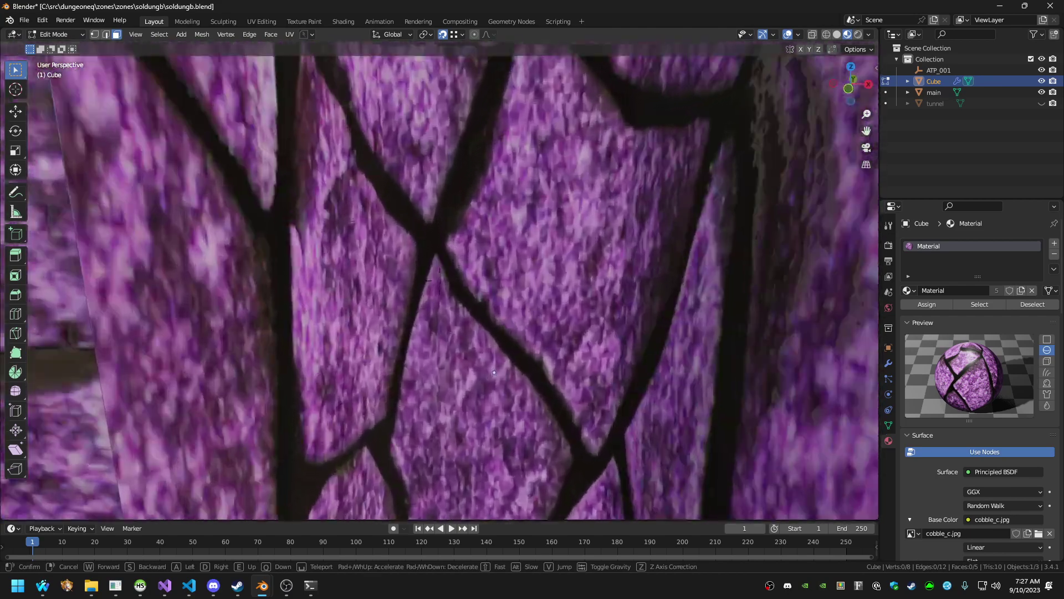
{"action": "key", "text": "w"}
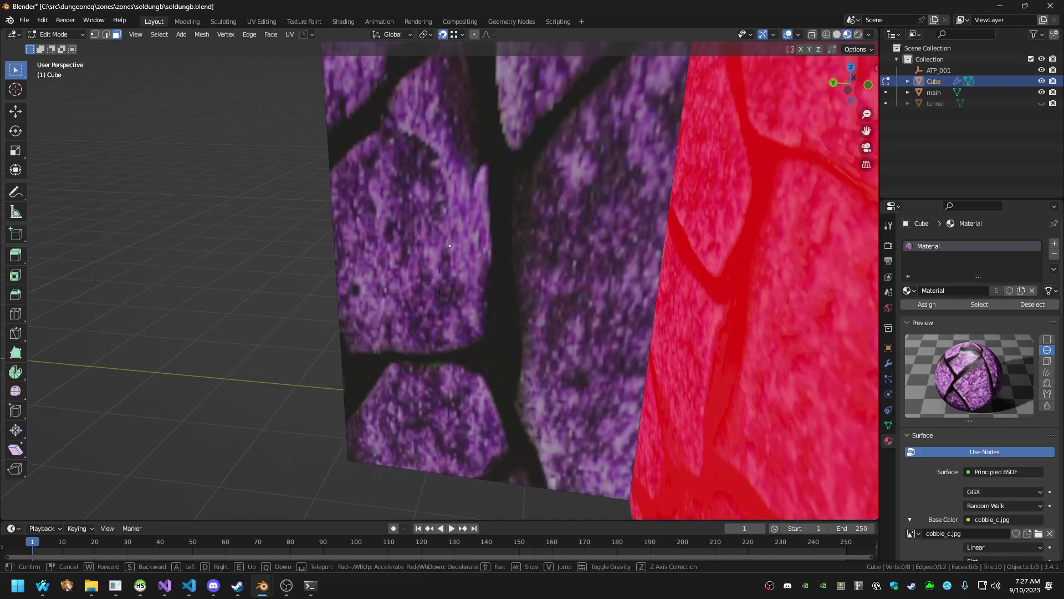
{"action": "key", "text": "w"}
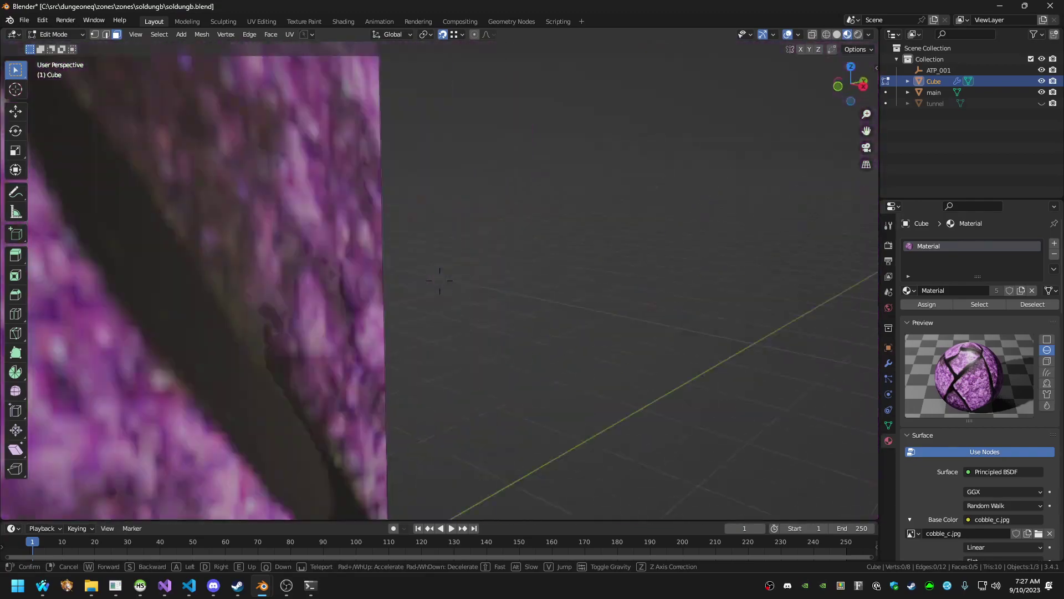
{"action": "key", "text": "s"}
{"action": "left_click", "coordinate": [426, 316]}
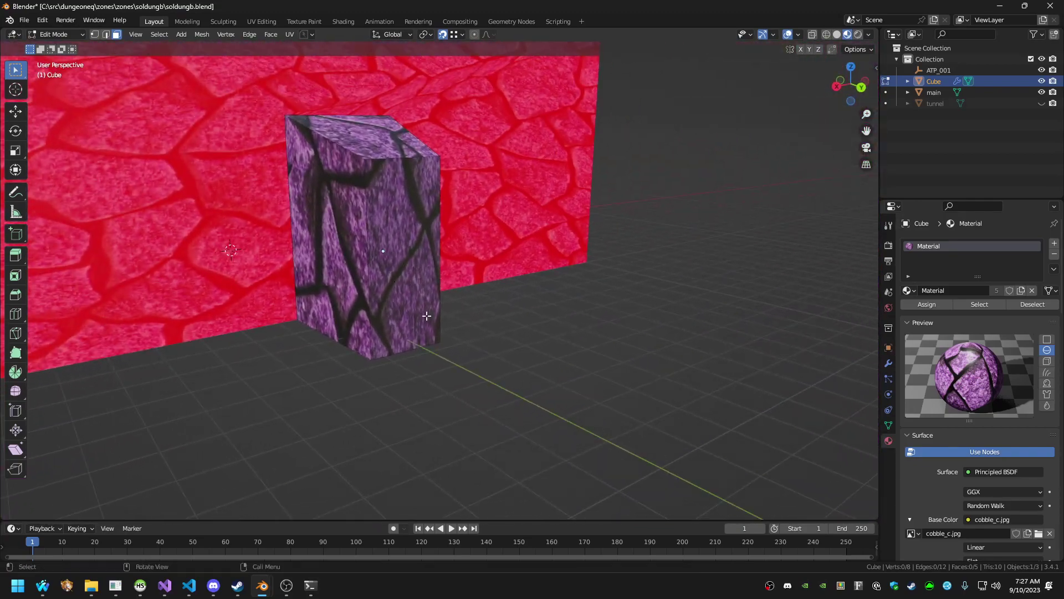
{"action": "left_click", "coordinate": [426, 316]}
{"action": "key", "text": "g"}
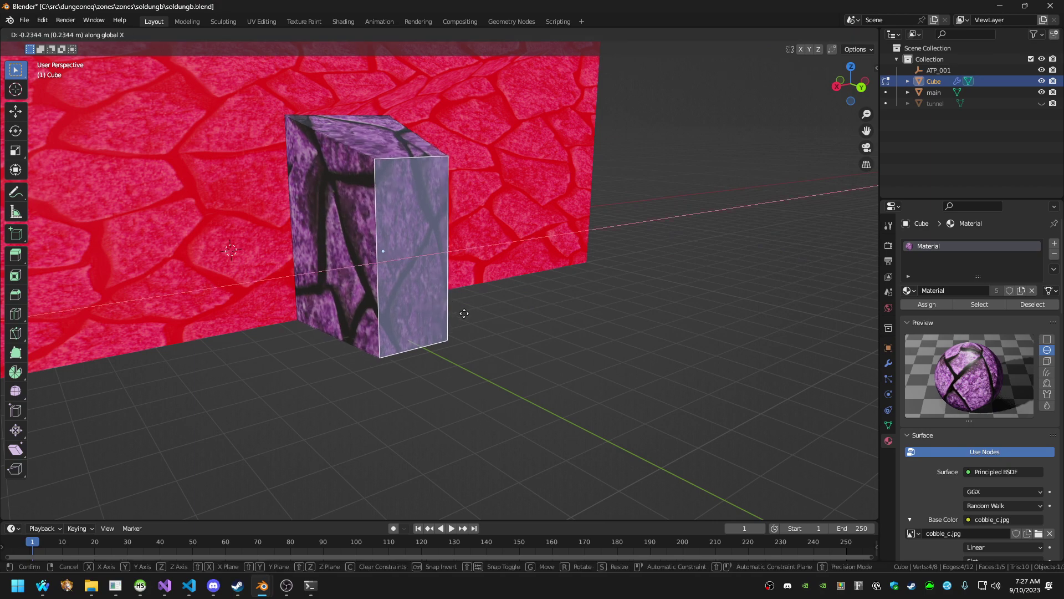
{"action": "key", "text": "y"}
{"action": "left_click", "coordinate": [709, 398]}
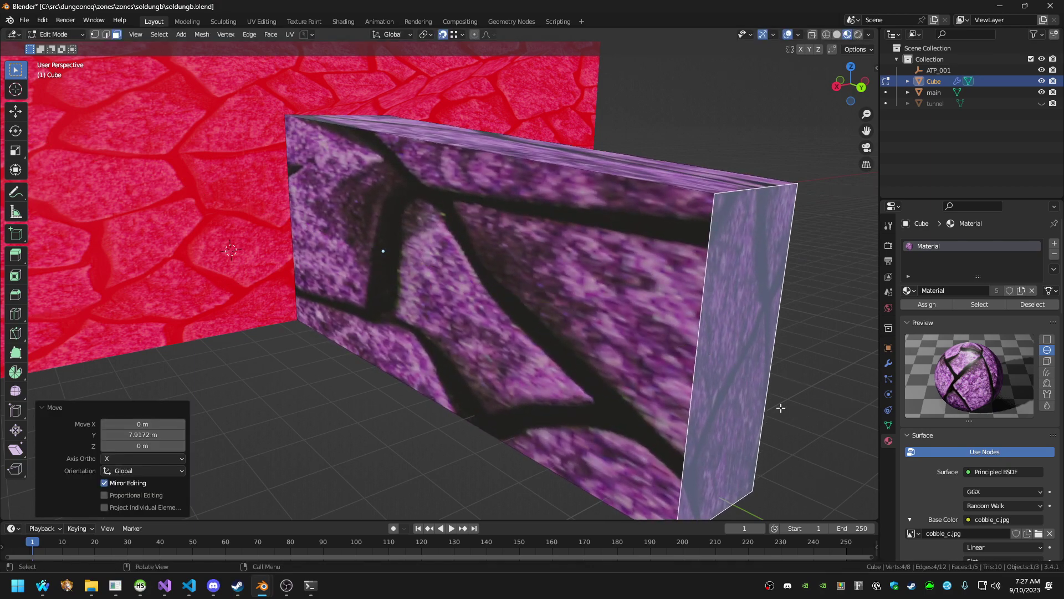
{"action": "scroll", "coordinate": [587, 342], "scroll_direction": "down", "scroll_amount": 6}
{"action": "scroll", "coordinate": [565, 331], "scroll_direction": "up", "scroll_amount": 5}
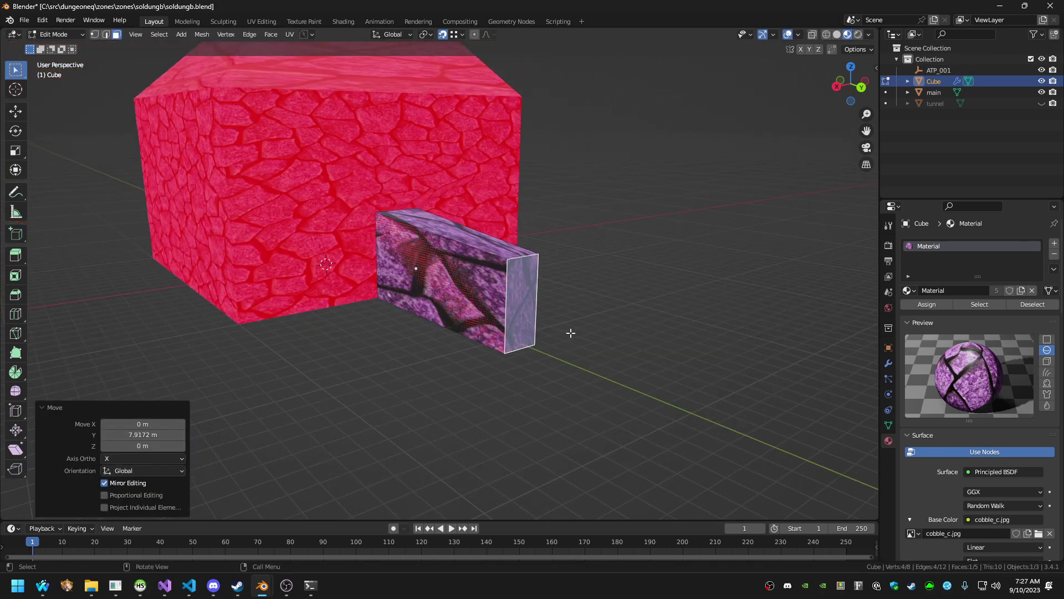
Walk into the passage and back outside to examine its interior and its junction with the main room's doorway
{"action": "key", "text": "shift+grave"}
{"action": "key", "text": "w"}
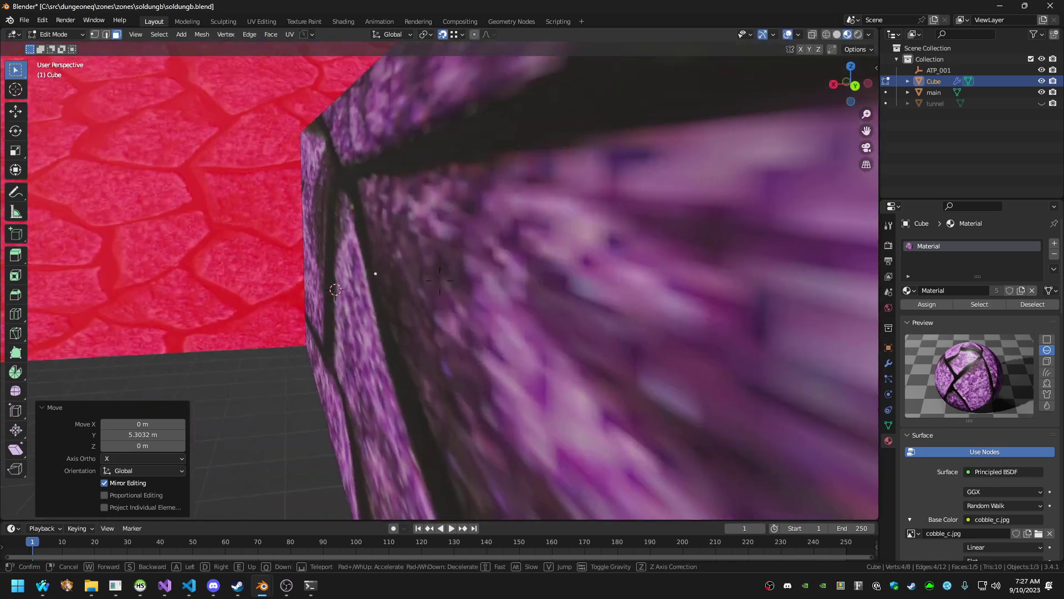
{"action": "key", "text": "d"}
{"action": "key", "text": "a"}
{"action": "key", "text": "d"}
{"action": "key", "text": "w"}
{"action": "key", "text": "a"}
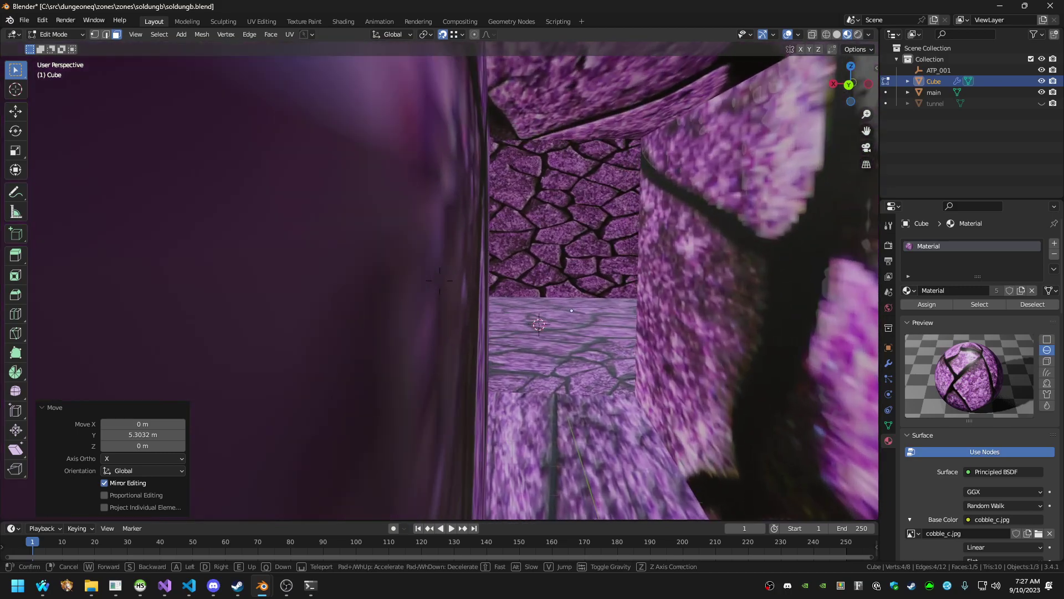
{"action": "key", "text": "d"}
{"action": "key", "text": "a"}
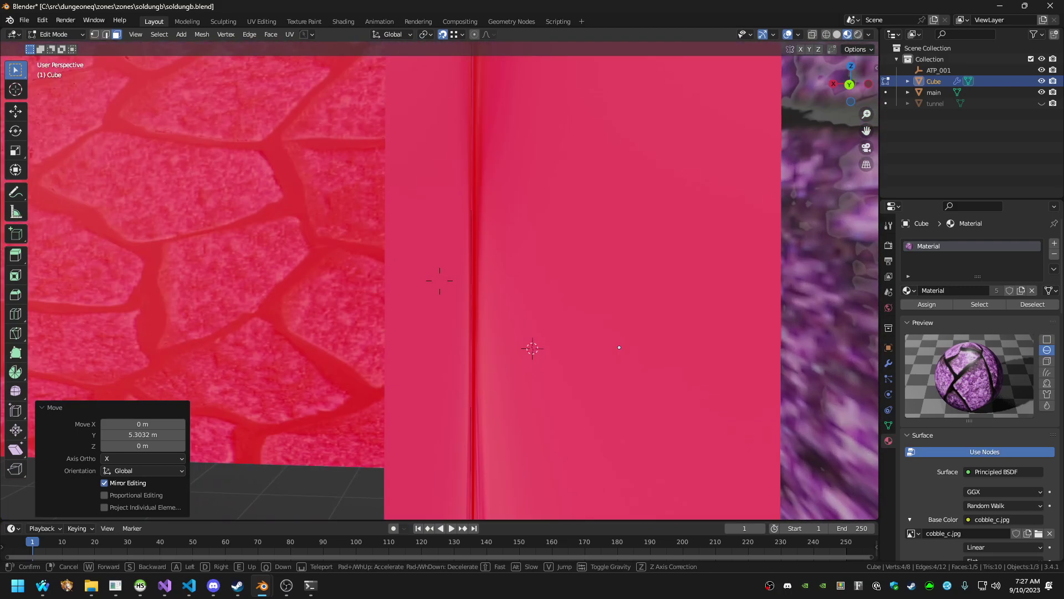
{"action": "key", "text": "w"}
{"action": "key", "text": "s"}
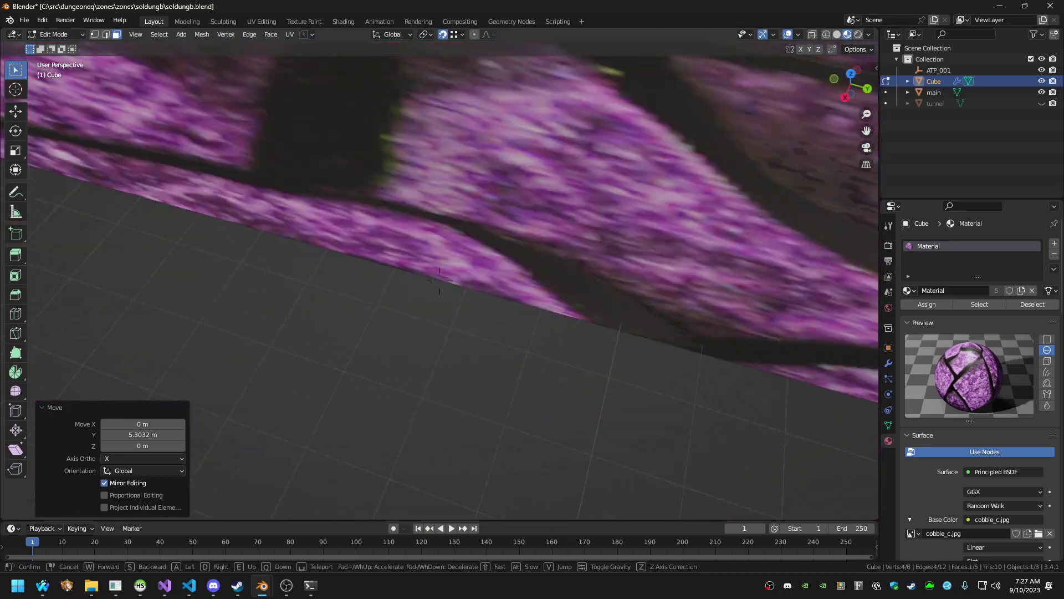
{"action": "key", "text": "s"}
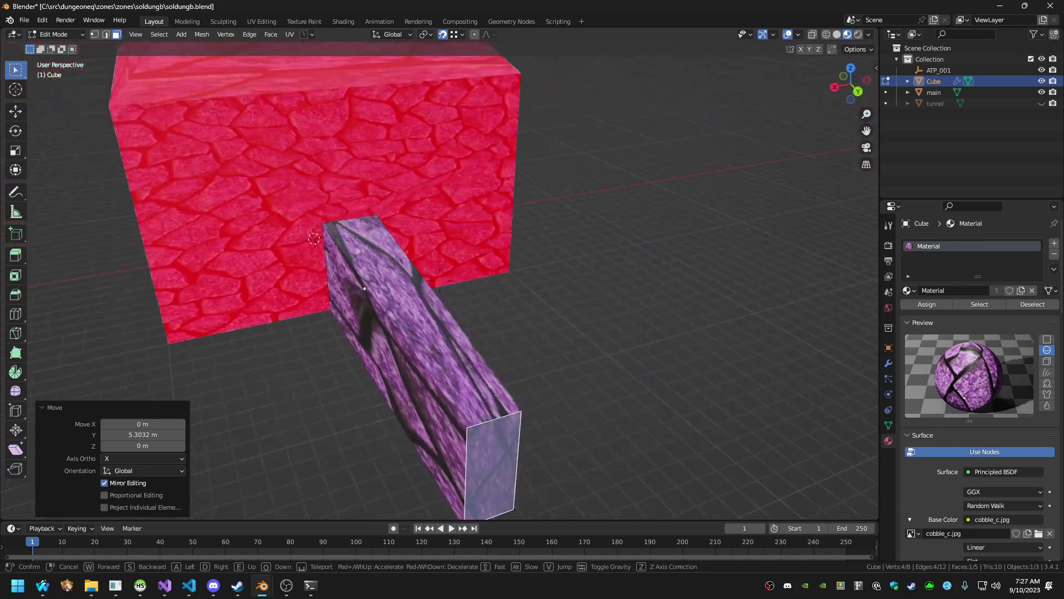
{"action": "left_click", "coordinate": [439, 281]}
{"action": "key", "text": "Tab"}
{"action": "left_click", "coordinate": [481, 300]}
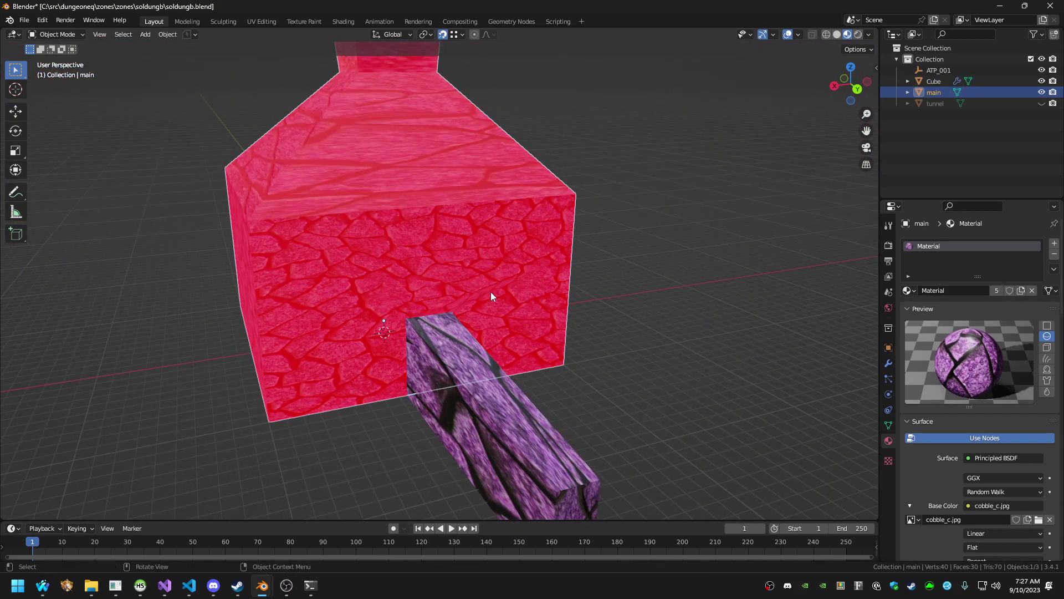
{"action": "left_click", "coordinate": [490, 294], "text": "shift"}
{"action": "key", "text": "Tab"}
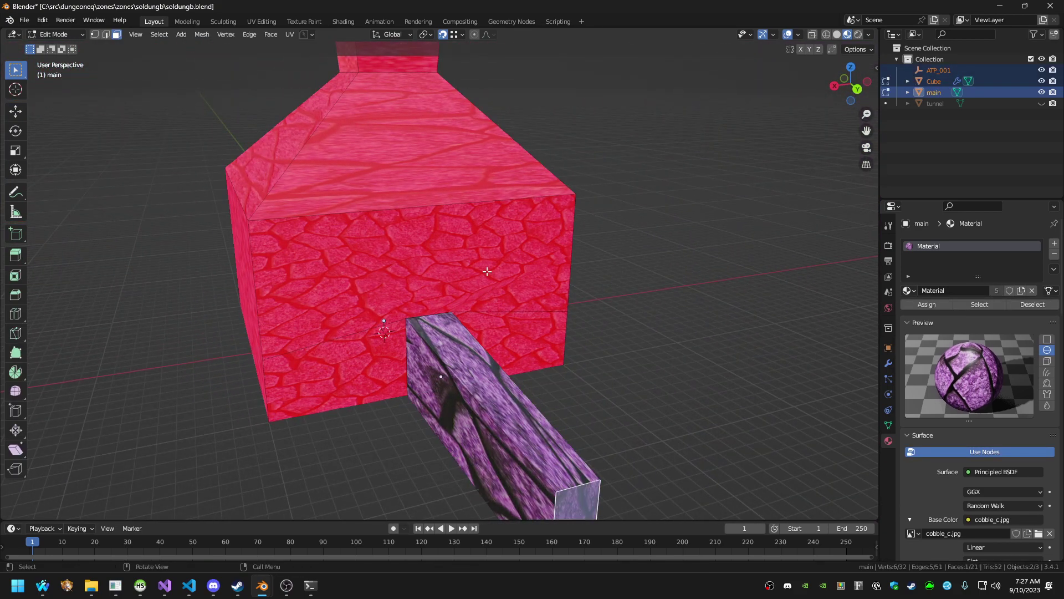
{"action": "left_click", "coordinate": [481, 263]}
{"action": "key", "text": "a"}
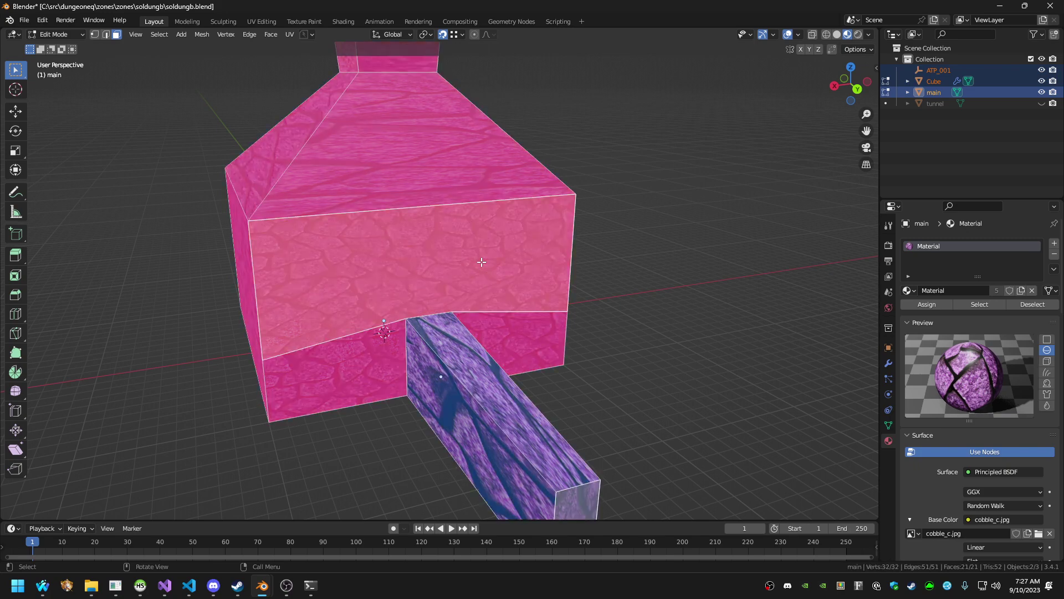
{"action": "middle_click_drag", "start_coordinate": [419, 343], "coordinate": [439, 353]}
{"action": "key", "text": "Tab"}
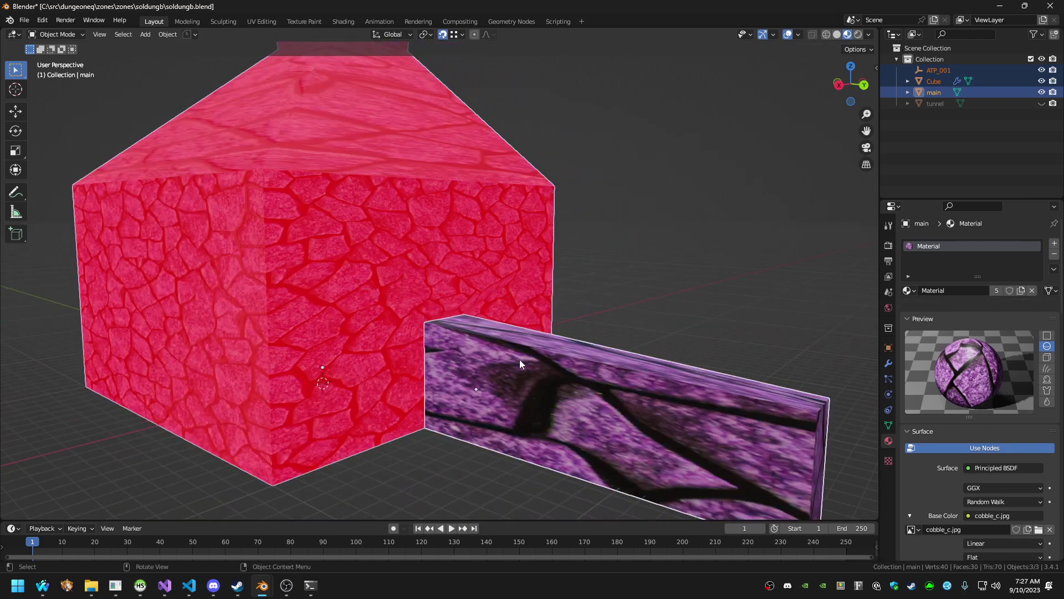
{"action": "key", "text": "Tab"}
{"action": "key", "text": "Tab"}
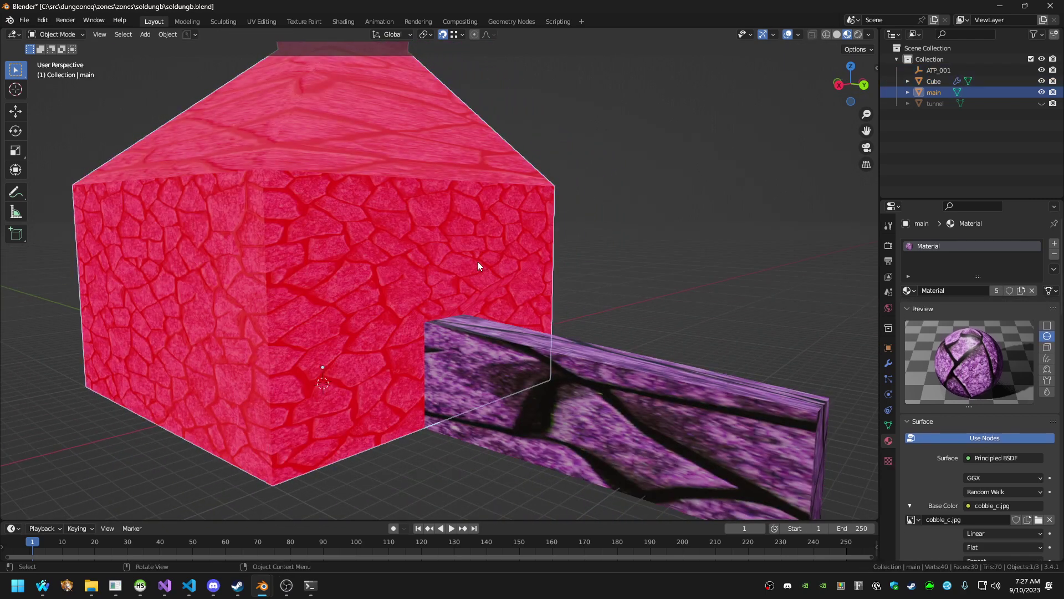
Flip the normals of all faces of the main room's mesh
{"action": "left_click", "coordinate": [598, 399]}
{"action": "left_click", "coordinate": [374, 328]}
{"action": "key", "text": "Tab"}
{"action": "key", "text": "F3"}
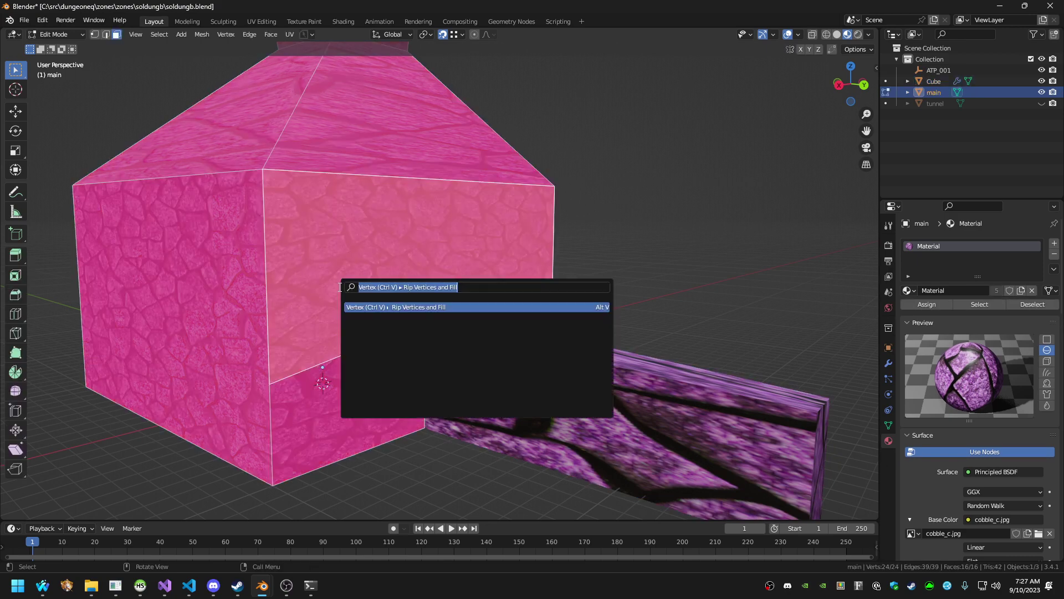
{"action": "key", "text": "Return"}
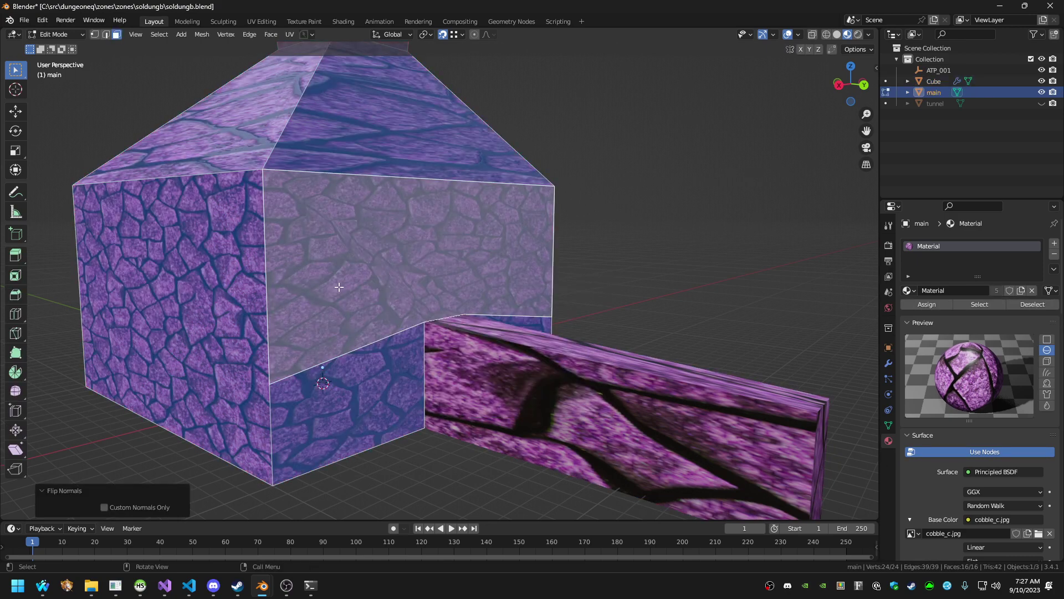
Add a Solidify modifier to the main room
{"action": "left_click", "coordinate": [889, 363]}
{"action": "left_click", "coordinate": [936, 245]}
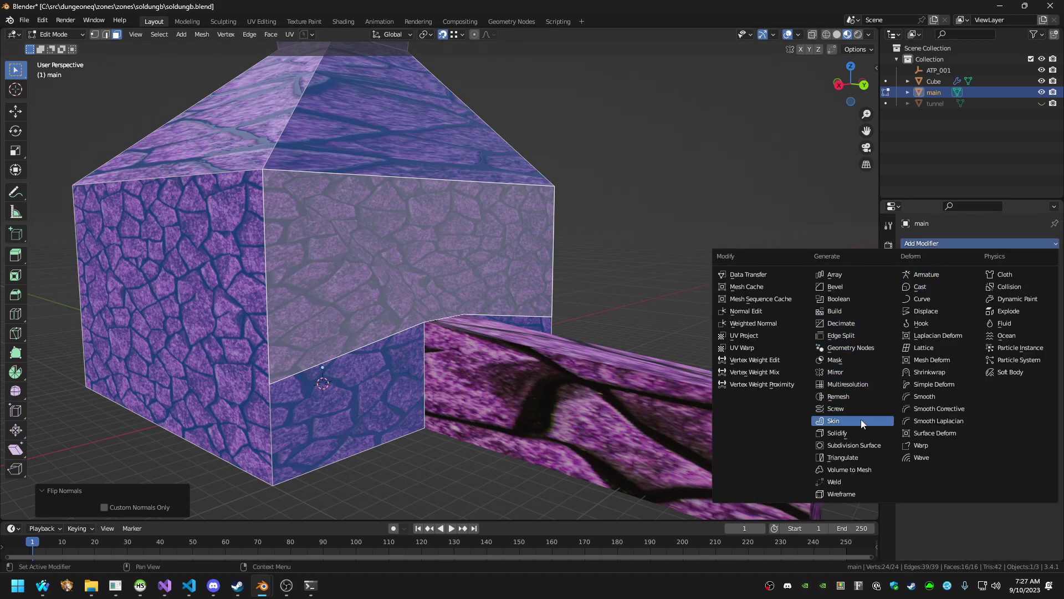
{"action": "left_click", "coordinate": [848, 432]}
Walk through the main room and back outside to examine the walls and doorway with flipped normals and Solidify
{"action": "key", "text": "shift+grave"}
{"action": "key", "text": "w"}
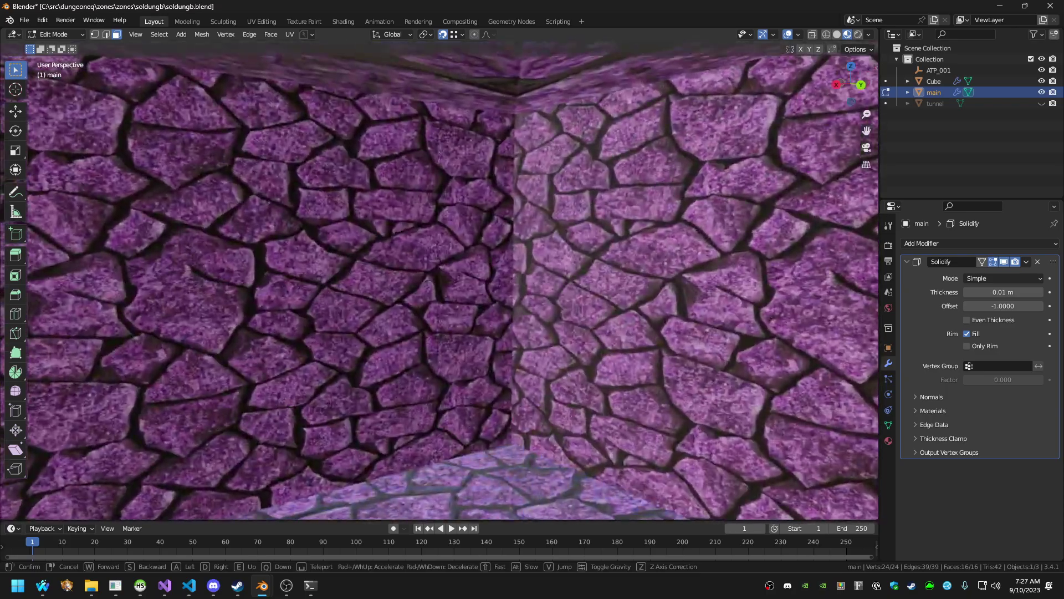
{"action": "key", "text": "w"}
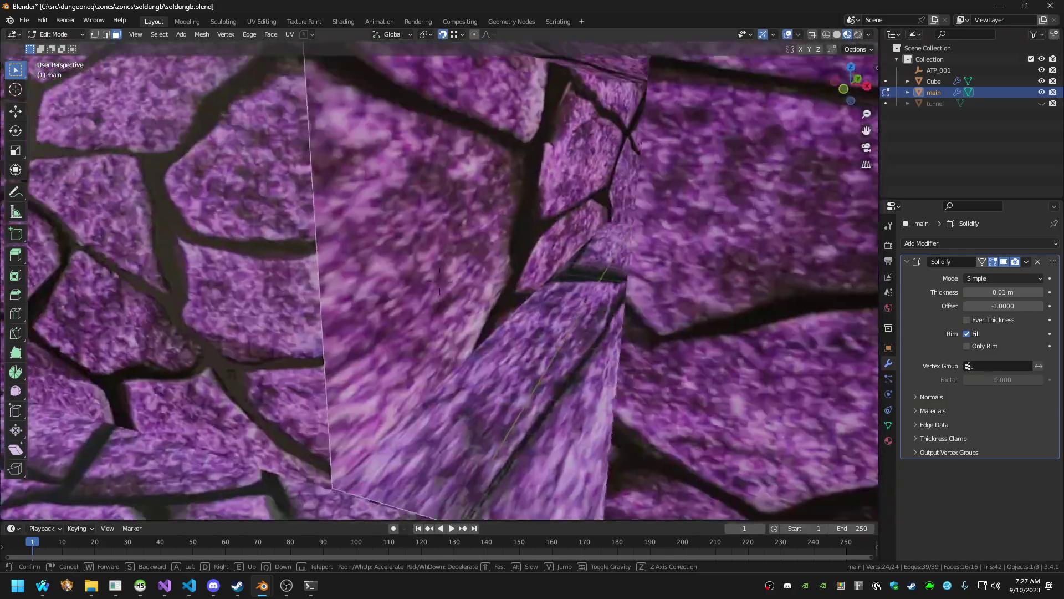
{"action": "key", "text": "w"}
{"action": "key", "text": "s"}
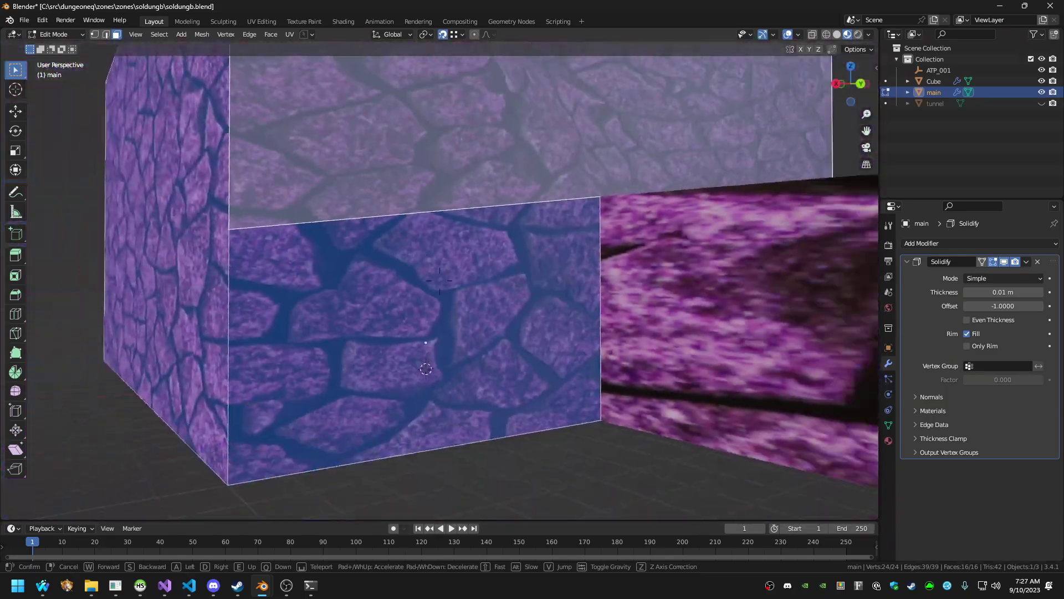
{"action": "key", "text": "Return"}
{"action": "key", "text": "Tab"}
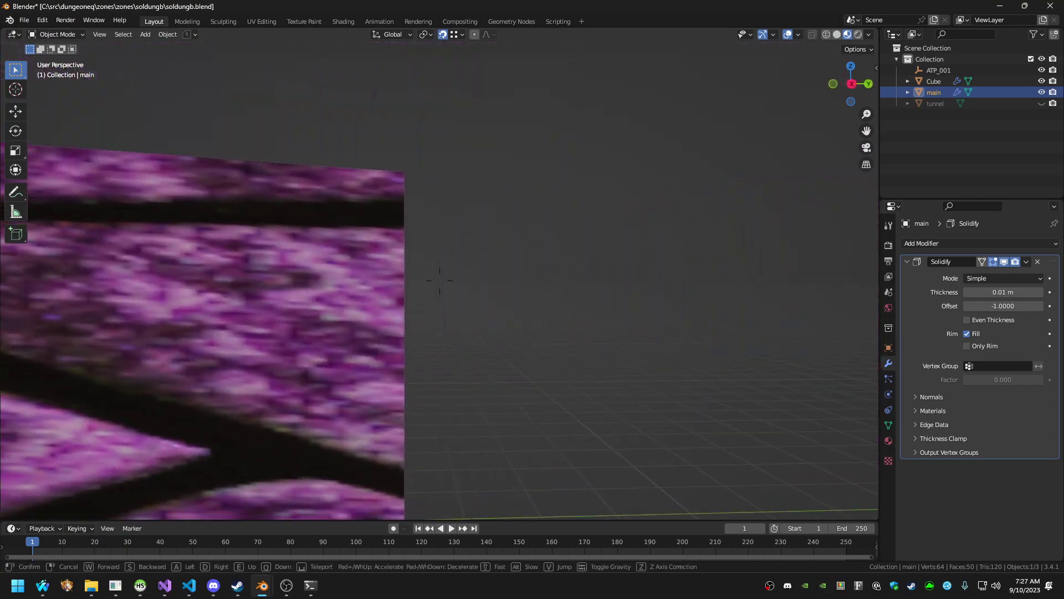
{"action": "key", "text": "s"}
{"action": "key", "text": "Return"}
Extrude the passage cube's outer end face 10.603 m along its normal
{"action": "left_click", "coordinate": [488, 305]}
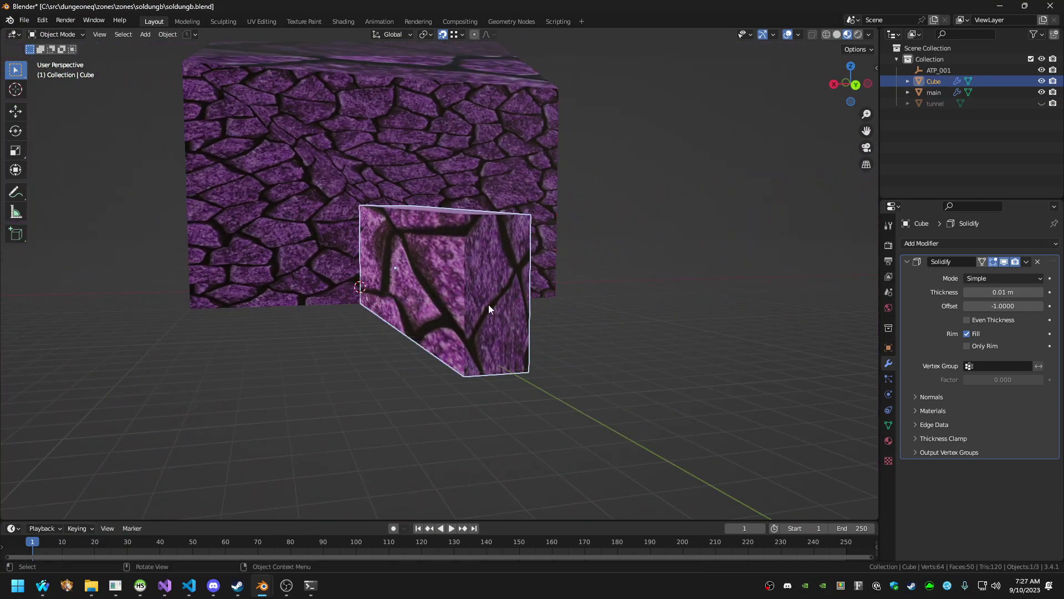
{"action": "key", "text": "KP_Decimal"}
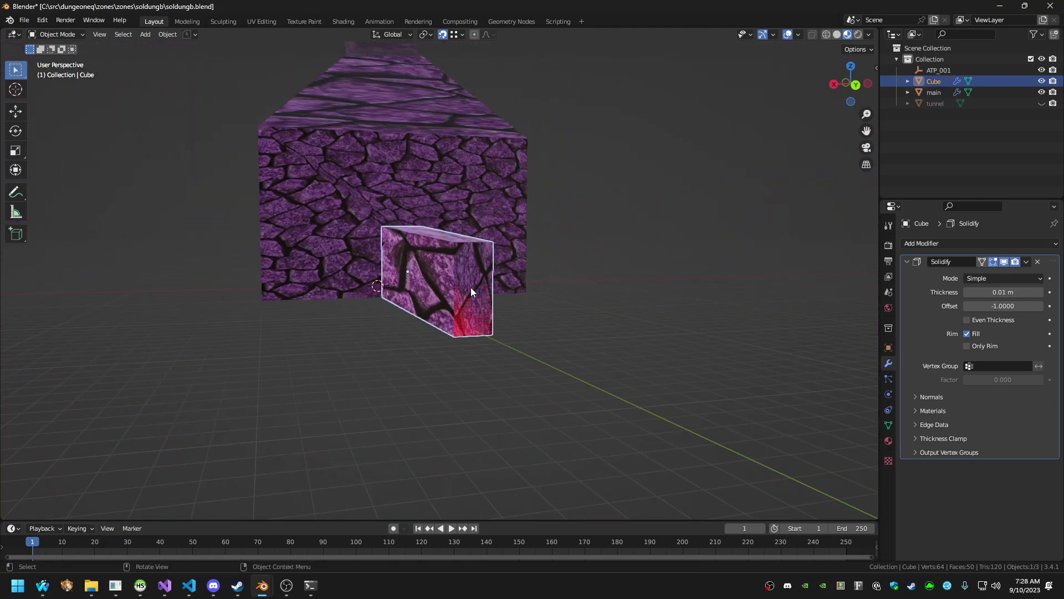
{"action": "key", "text": "Tab"}
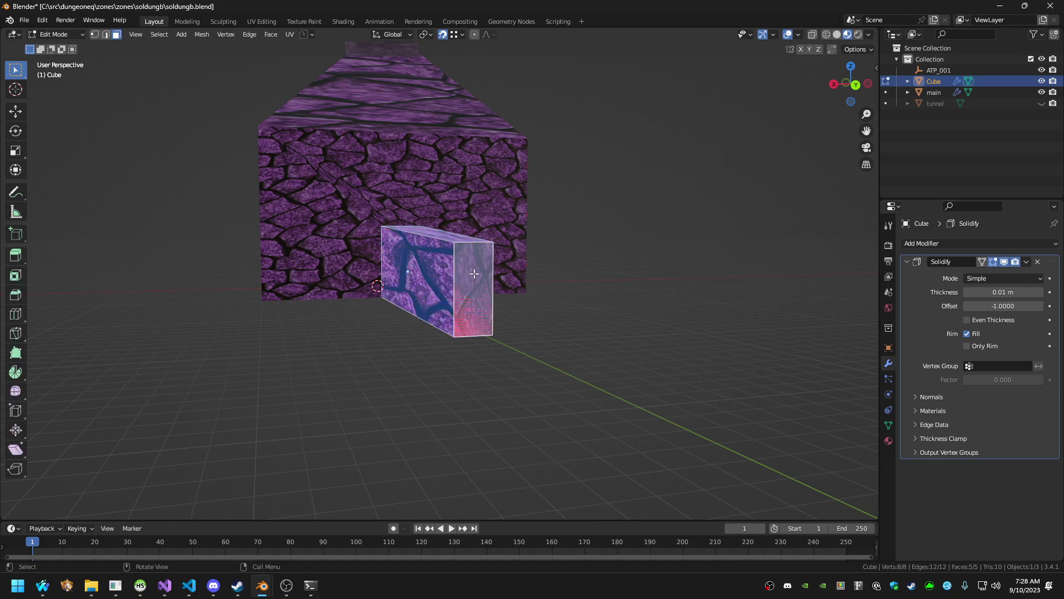
{"action": "middle_click_drag", "start_coordinate": [528, 257], "coordinate": [566, 296]}
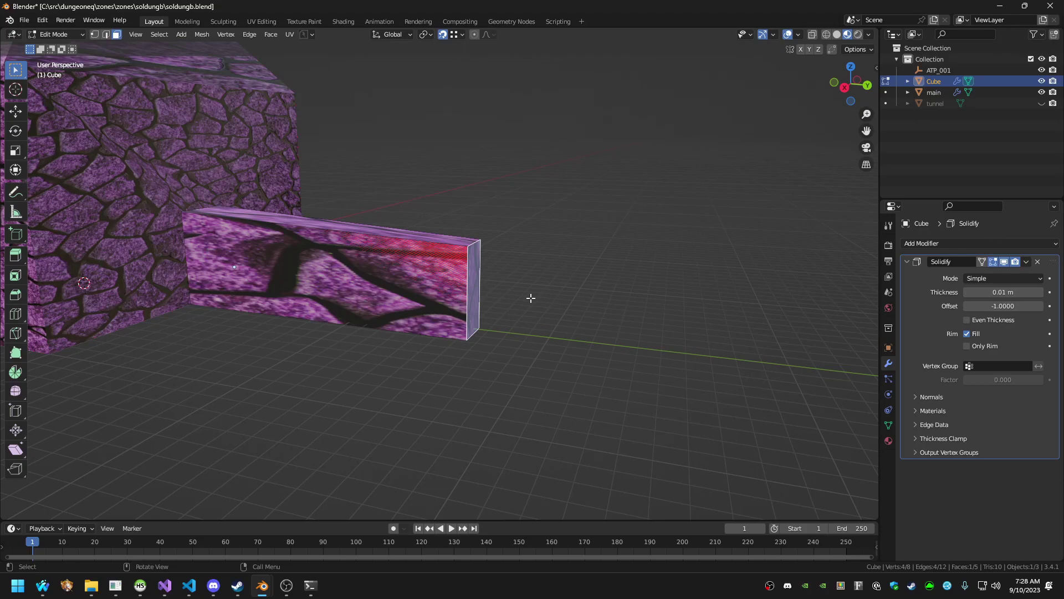
{"action": "key", "text": "e"}
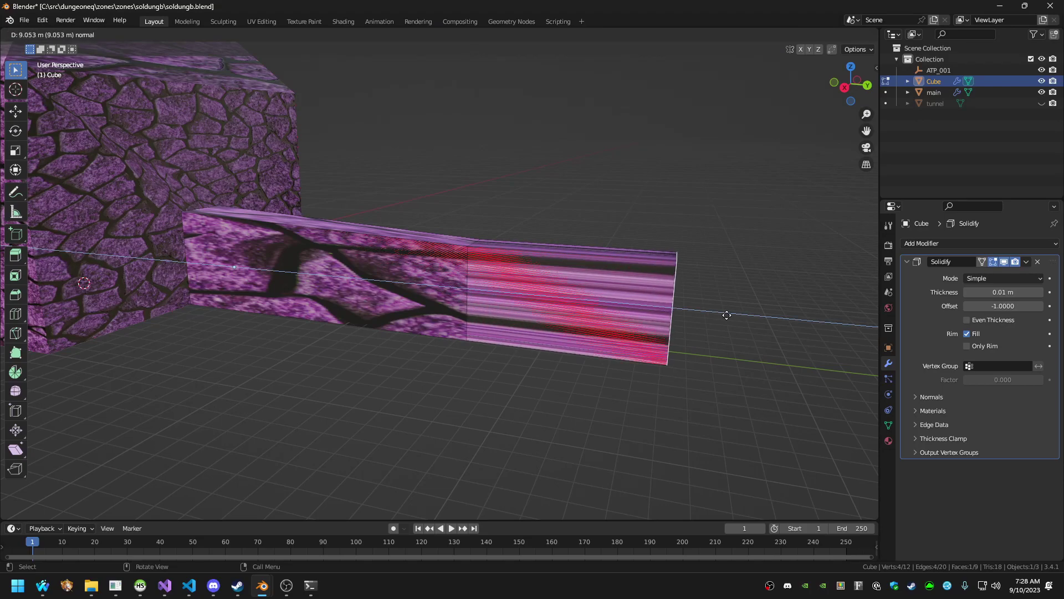
{"action": "left_click", "coordinate": [760, 314]}
Examine the extruded passage's texture by walking through its interior, and undo the extrusion
{"action": "key", "text": "shift+grave"}
{"action": "key", "text": "w"}
{"action": "key", "text": "a"}
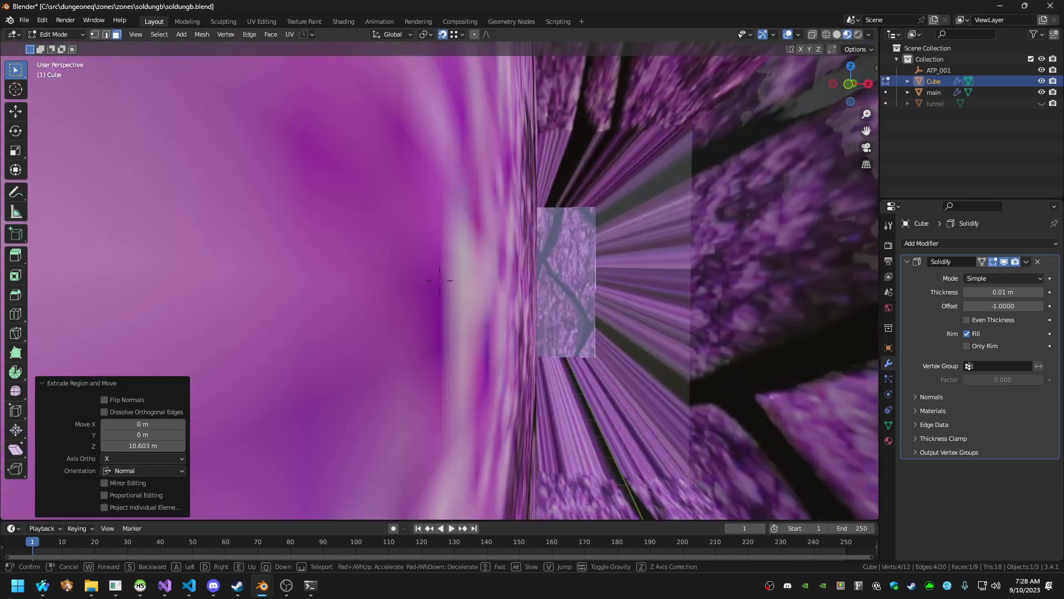
{"action": "key", "text": "s"}
{"action": "key", "text": "w"}
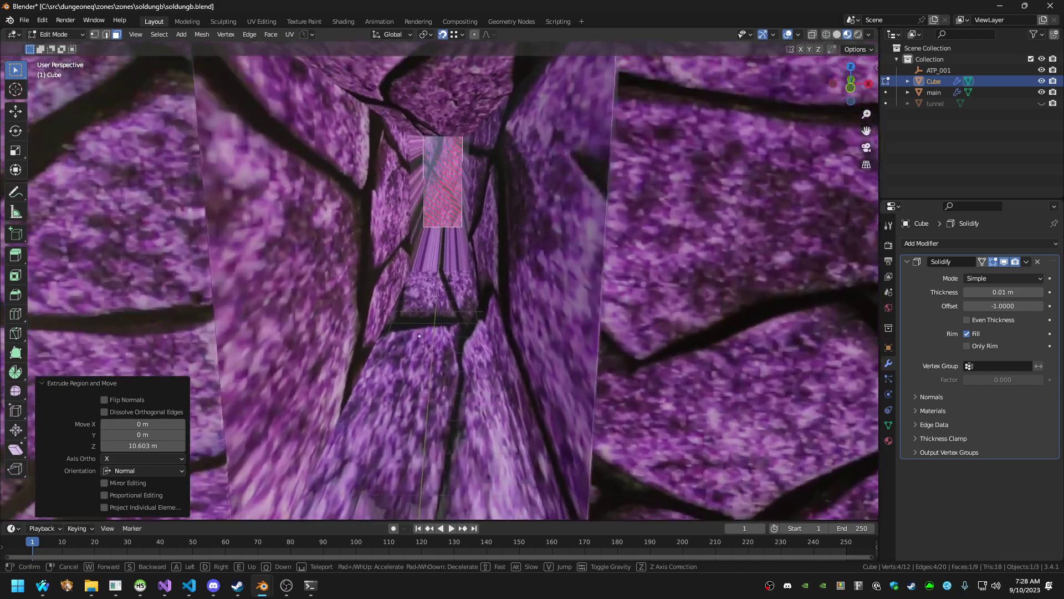
{"action": "key", "text": "w"}
{"action": "key", "text": "s"}
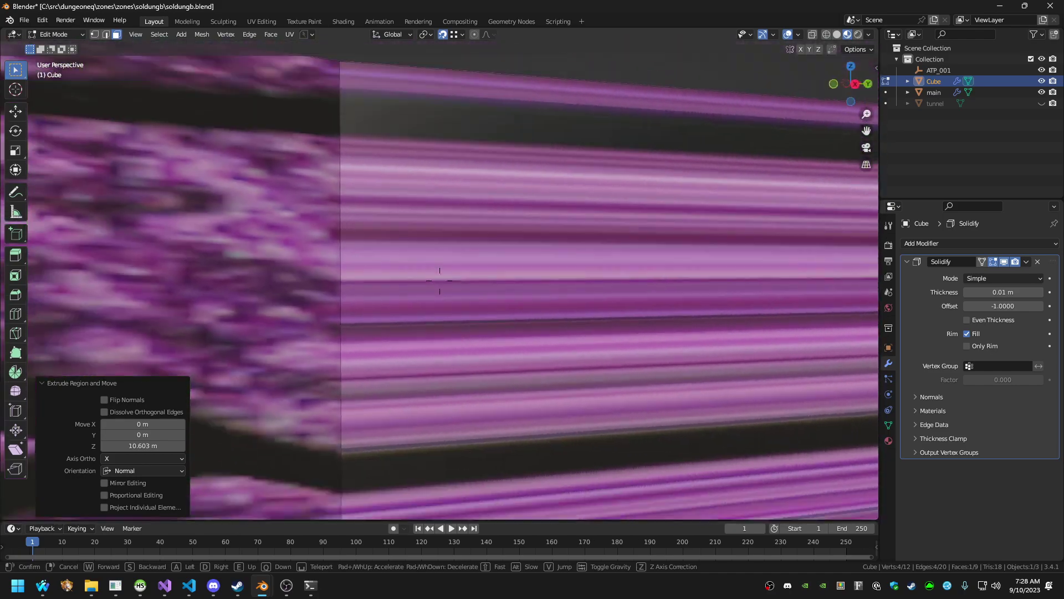
{"action": "key", "text": "s"}
{"action": "key", "text": "Return"}
{"action": "key", "text": "ctrl+z"}
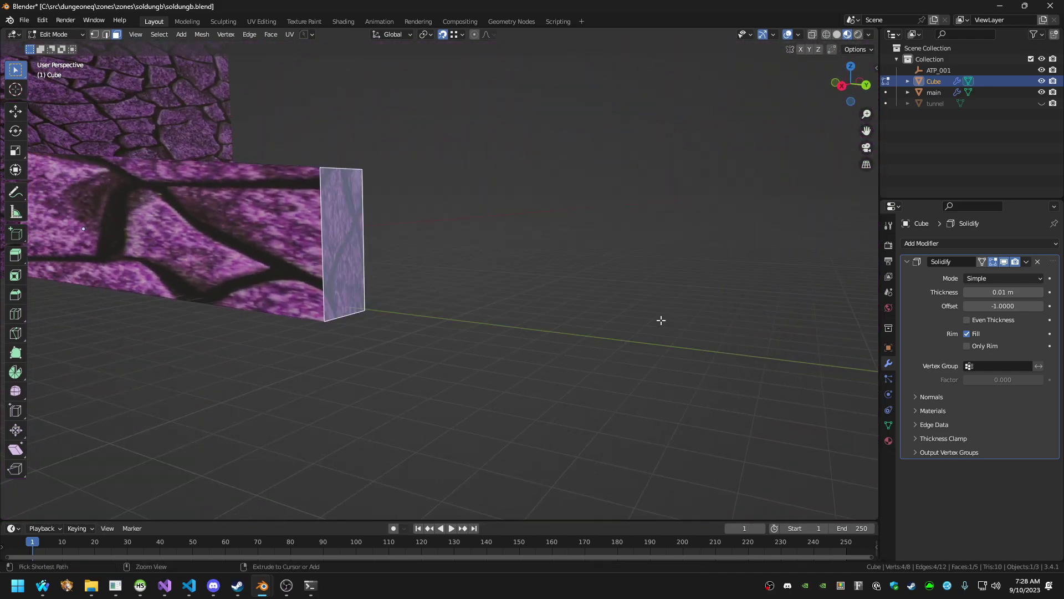
{"action": "middle_click_drag", "start_coordinate": [276, 280], "coordinate": [321, 283]}
{"action": "left_click", "coordinate": [211, 231]}
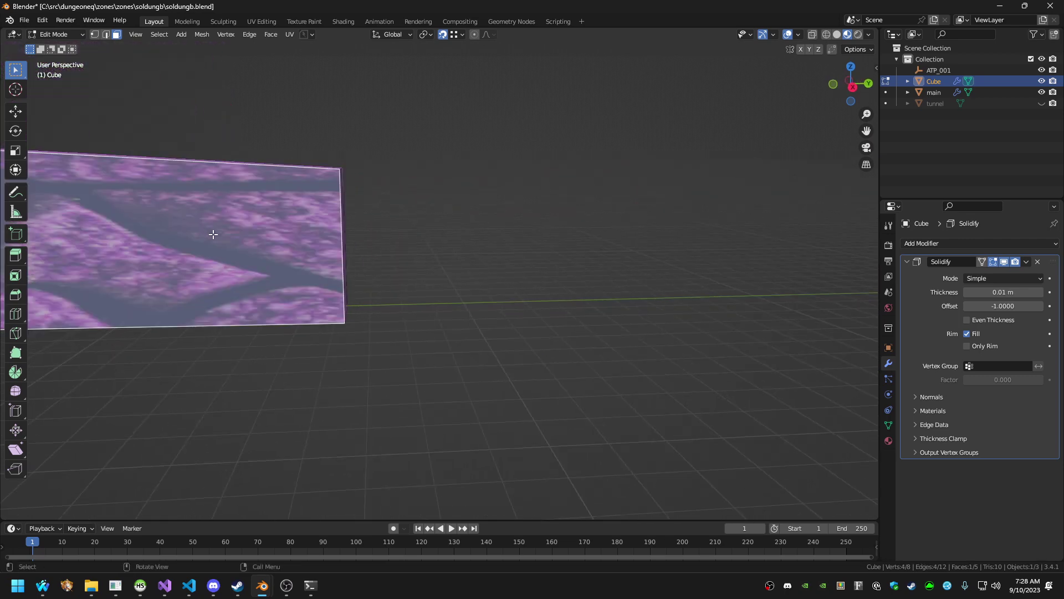
{"action": "key", "text": "Tab"}
{"action": "scroll", "coordinate": [223, 259], "scroll_direction": "down", "scroll_amount": 3}
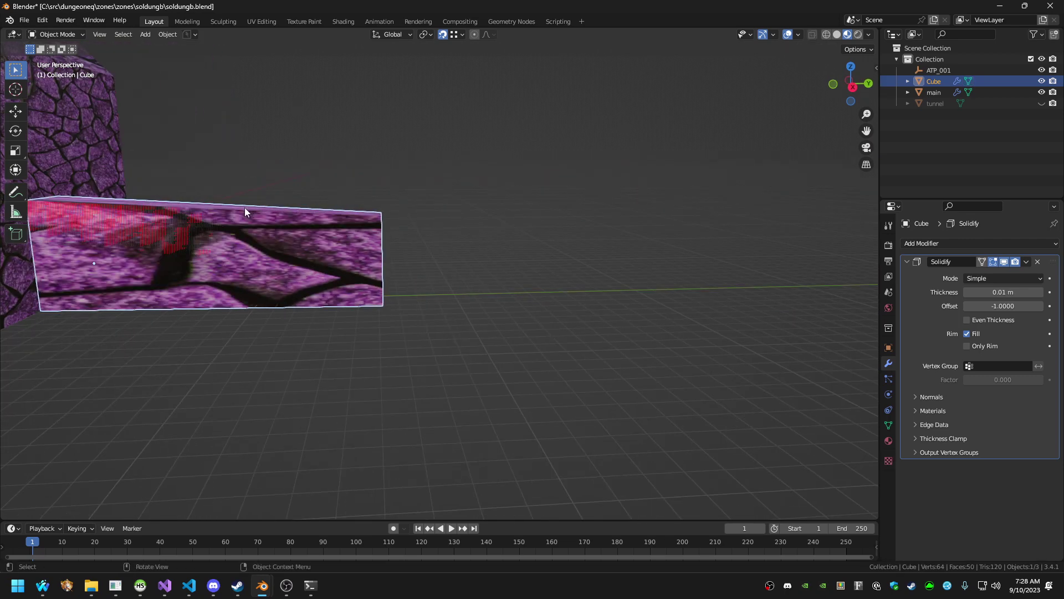
{"action": "key", "text": "F3"}
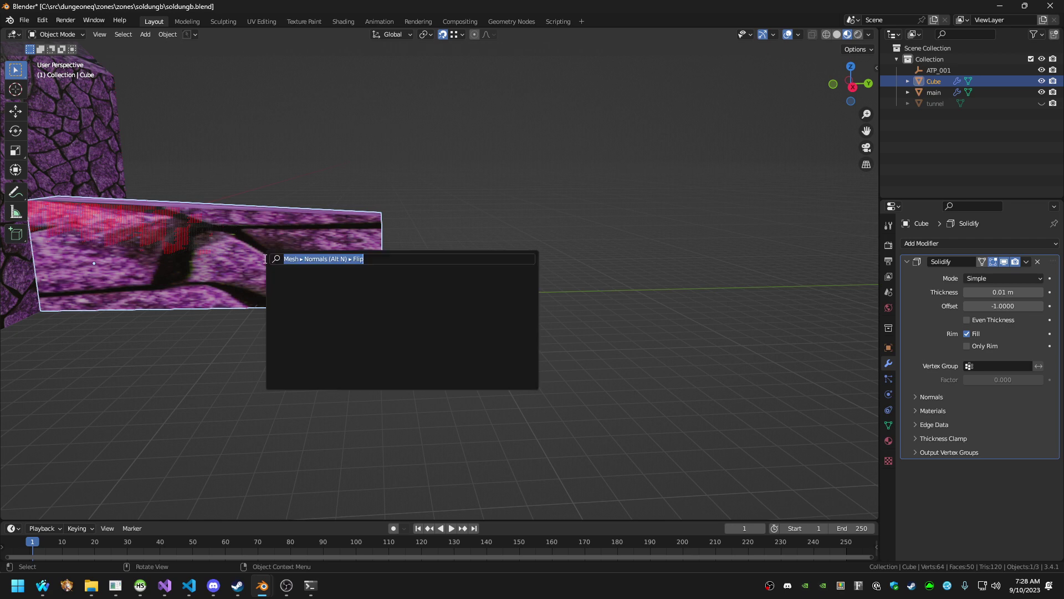
{"action": "type", "text": "cut"}
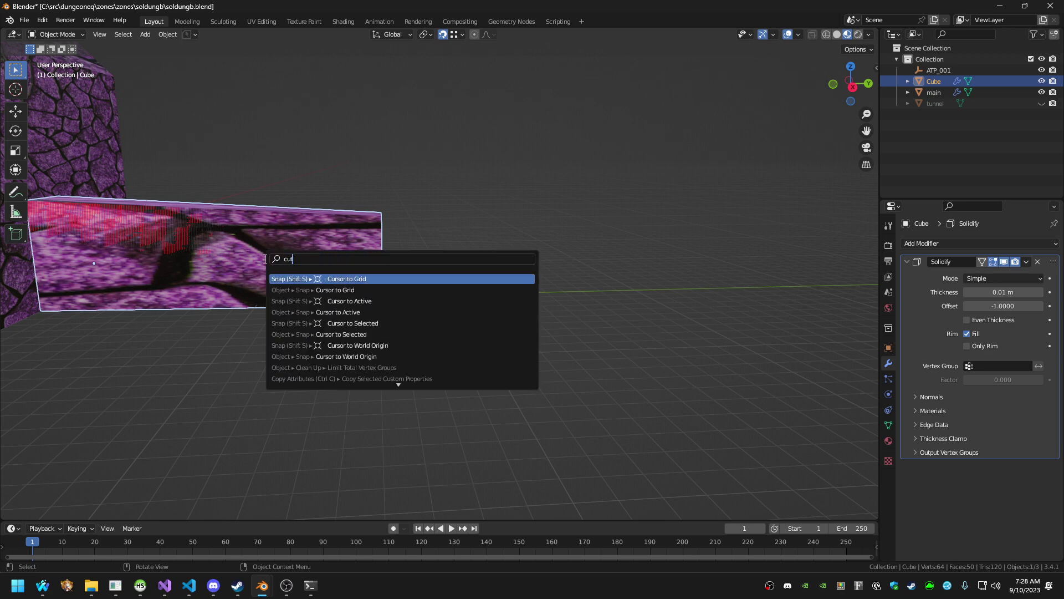
{"action": "type", "text": " l"}
{"action": "key", "text": "Escape"}
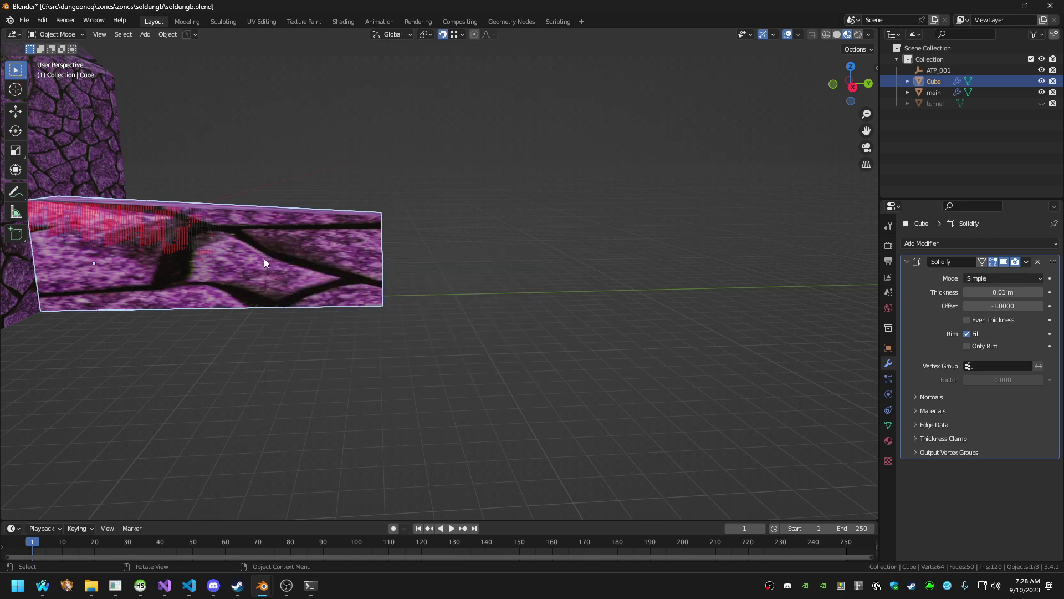
Add a single loop cut around the passage cube near its outer end, with a slide factor of -0.802
{"action": "key", "text": "Tab"}
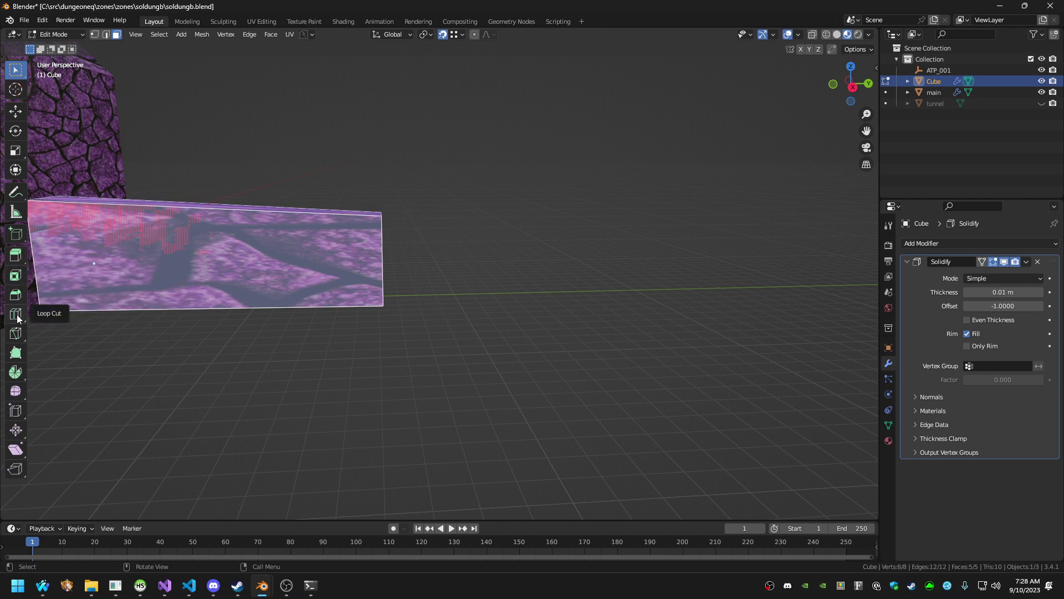
{"action": "left_click", "coordinate": [256, 218]}
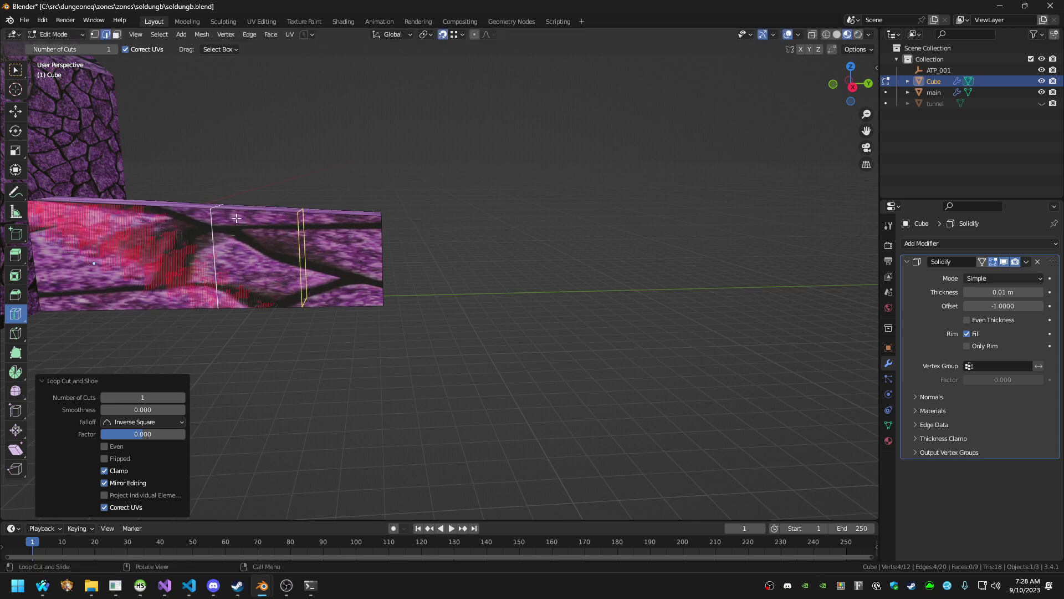
{"action": "key", "text": "ctrl+z"}
{"action": "left_click_drag", "start_coordinate": [215, 213], "coordinate": [354, 230]}
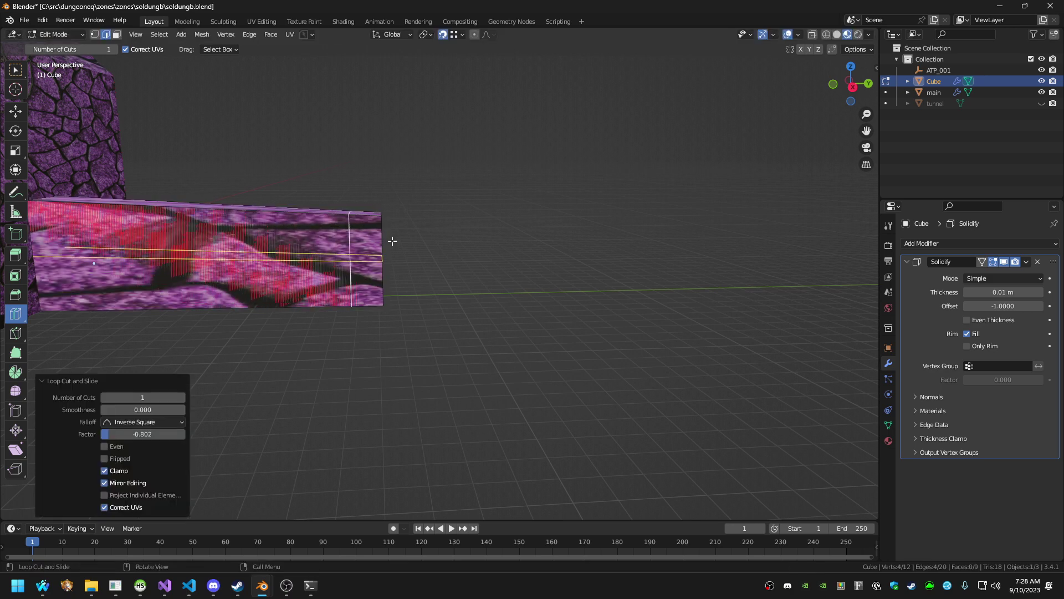
{"action": "key", "text": "Tab"}
{"action": "key", "text": "Tab"}
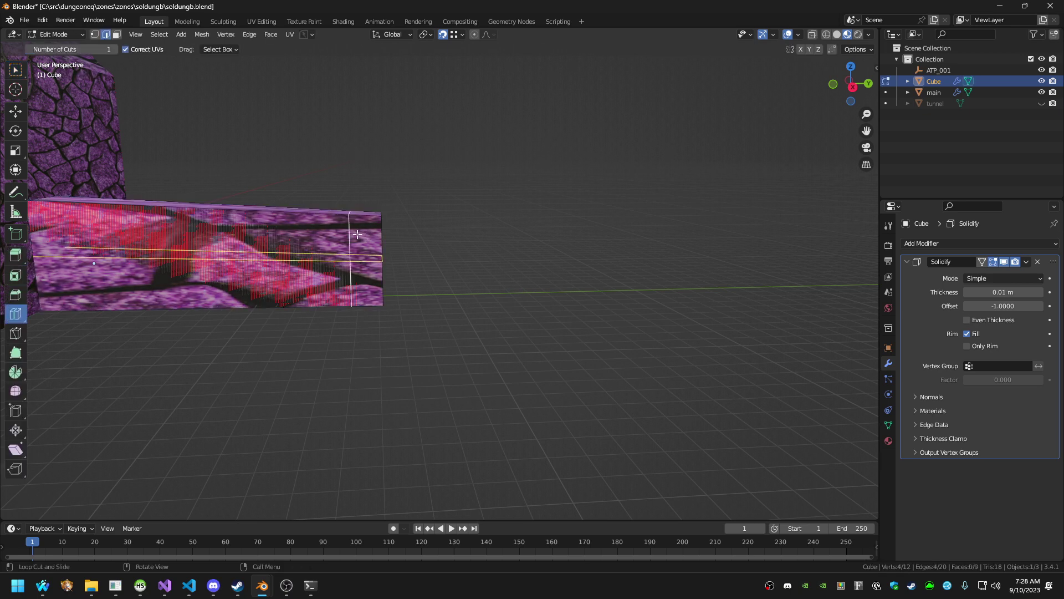
Undo the stray loop cut on the passage cube and try to move its outer end face freely outward
{"action": "left_click_drag", "start_coordinate": [364, 227], "coordinate": [363, 218]}
{"action": "key", "text": "ctrl+z"}
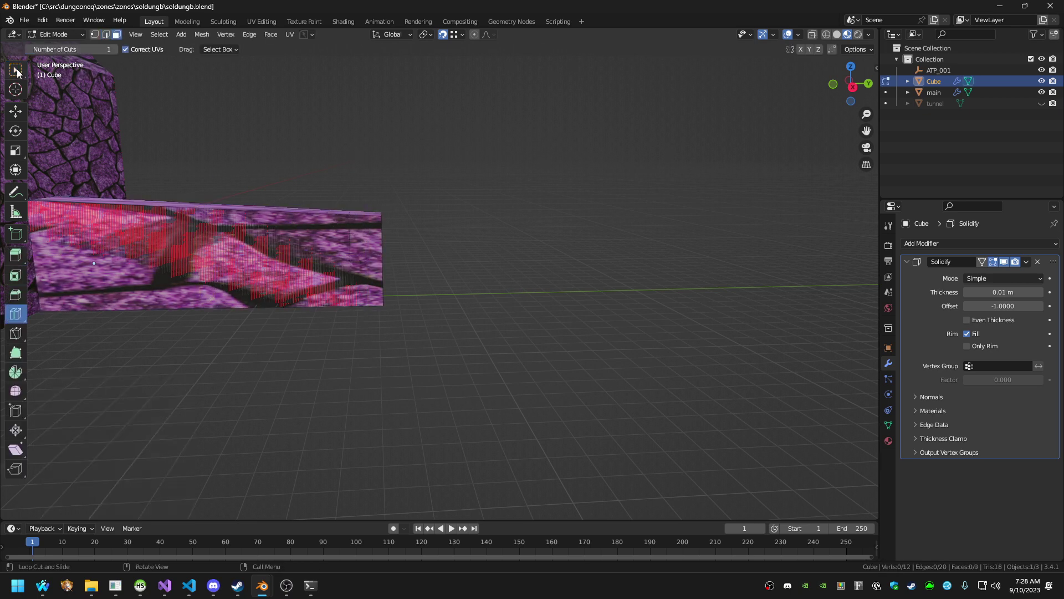
{"action": "left_click", "coordinate": [364, 218], "text": "alt"}
{"action": "middle_click_drag", "start_coordinate": [364, 218], "coordinate": [334, 229]}
{"action": "left_click", "coordinate": [376, 235], "text": "alt"}
{"action": "left_click", "coordinate": [358, 227], "text": "alt"}
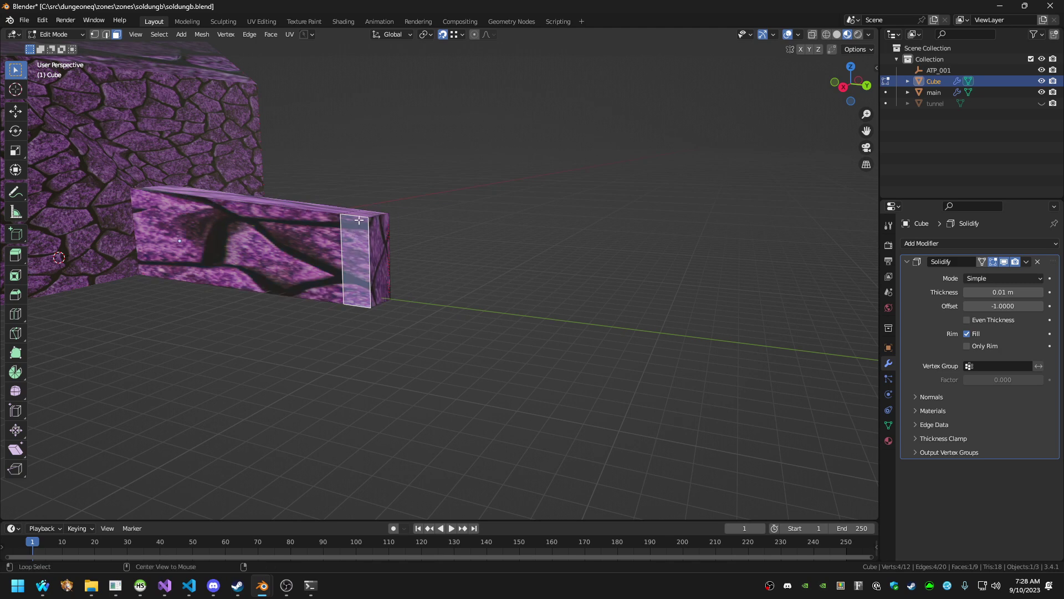
{"action": "middle_click_drag", "start_coordinate": [388, 265], "coordinate": [397, 271]}
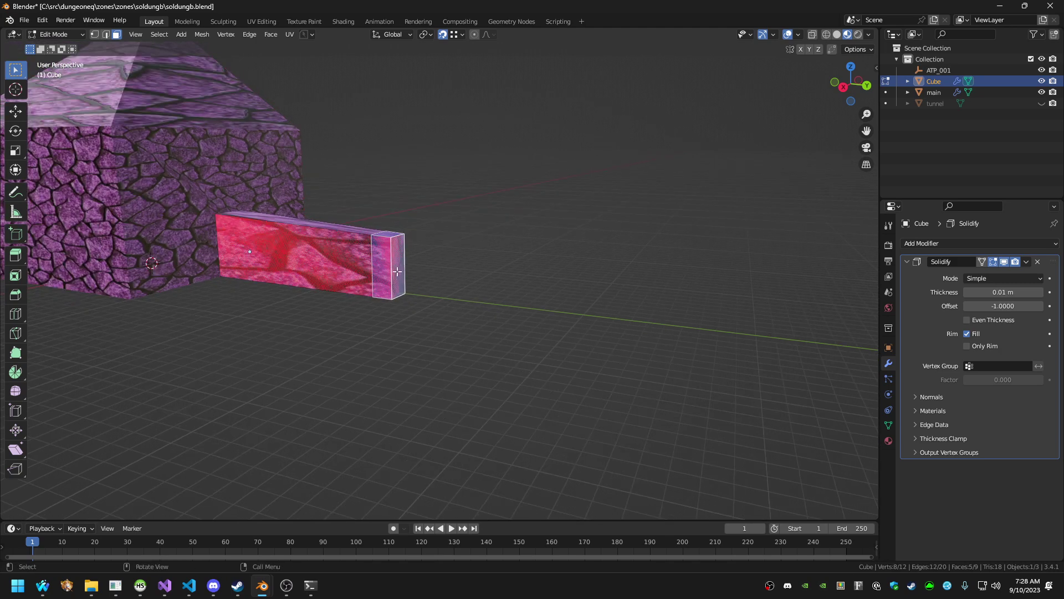
{"action": "key", "text": "g"}
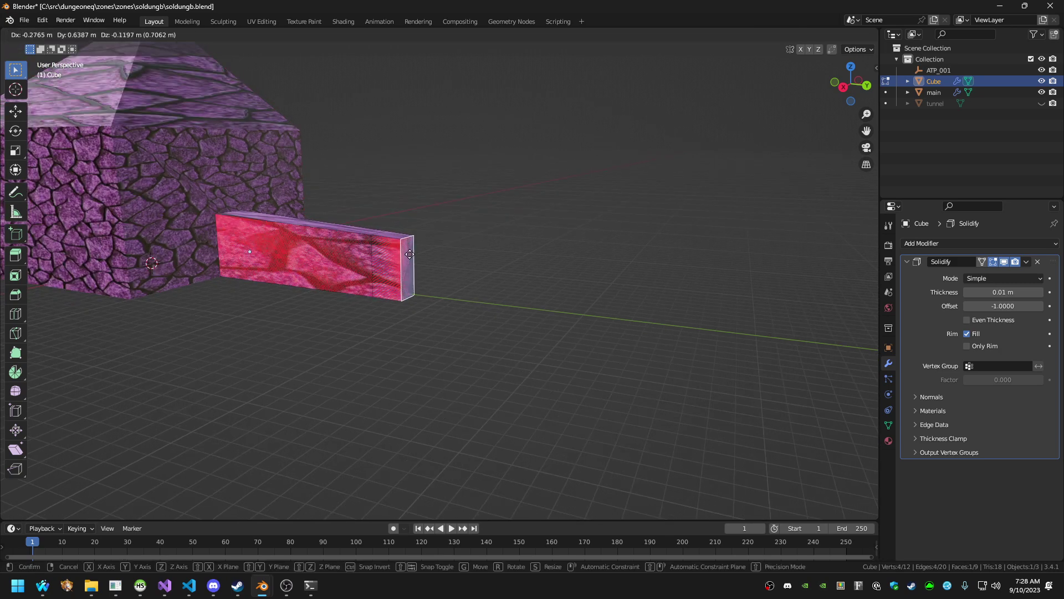
{"action": "left_click", "coordinate": [409, 253]}
Lower the passage's top edge at the loop cut by 2.217 m along Z, and raise the outer end's bottom edge by 1.5652 m
{"action": "middle_click_drag", "start_coordinate": [344, 280], "coordinate": [367, 283]}
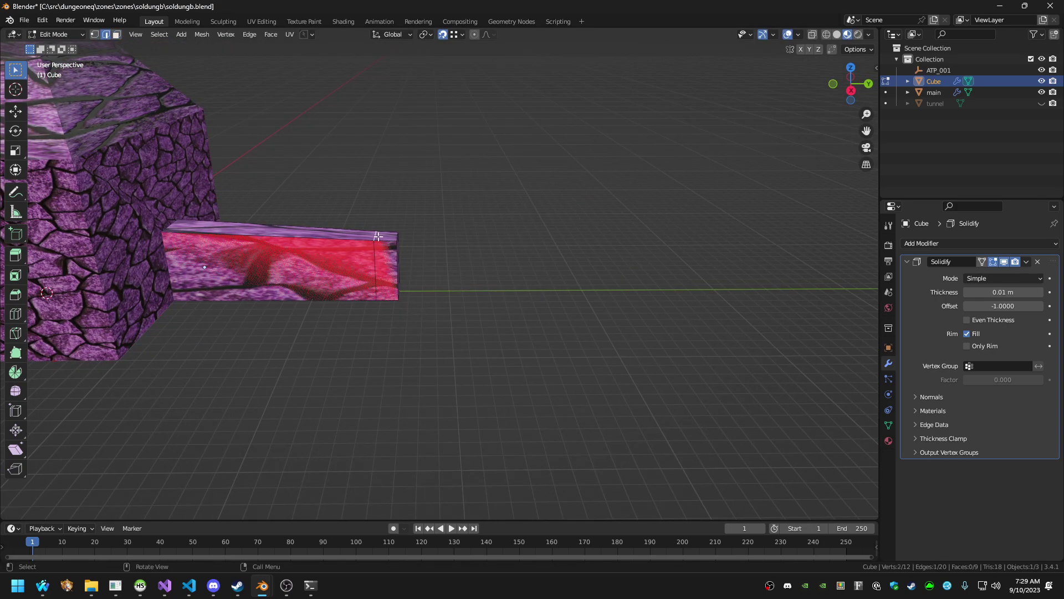
{"action": "key", "text": "g"}
{"action": "key", "text": "z"}
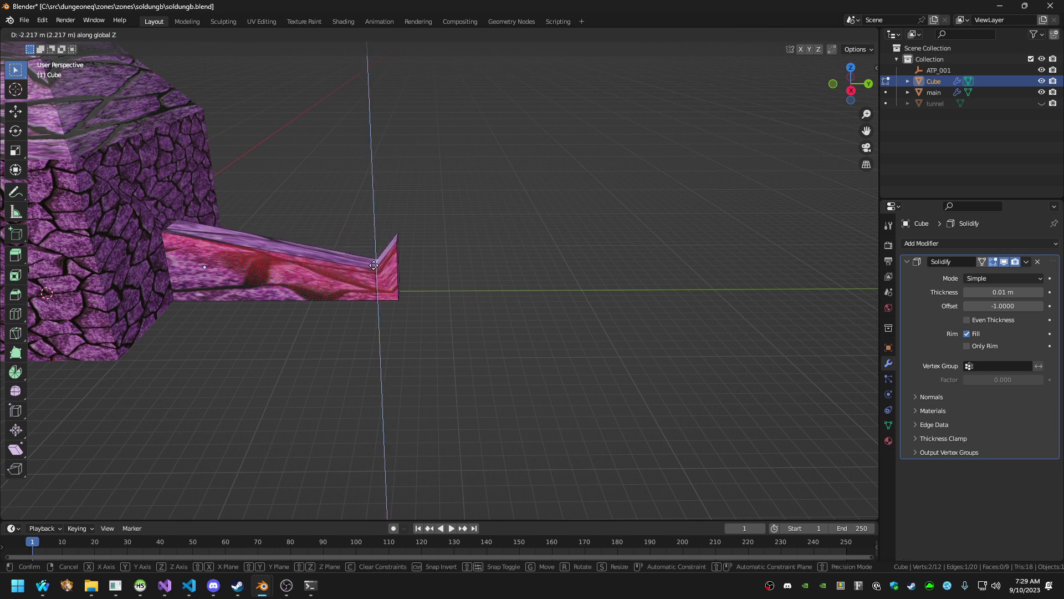
{"action": "left_click", "coordinate": [374, 265]}
{"action": "middle_click_drag", "start_coordinate": [454, 254], "coordinate": [504, 261]}
{"action": "key", "text": "g"}
{"action": "key", "text": "z"}
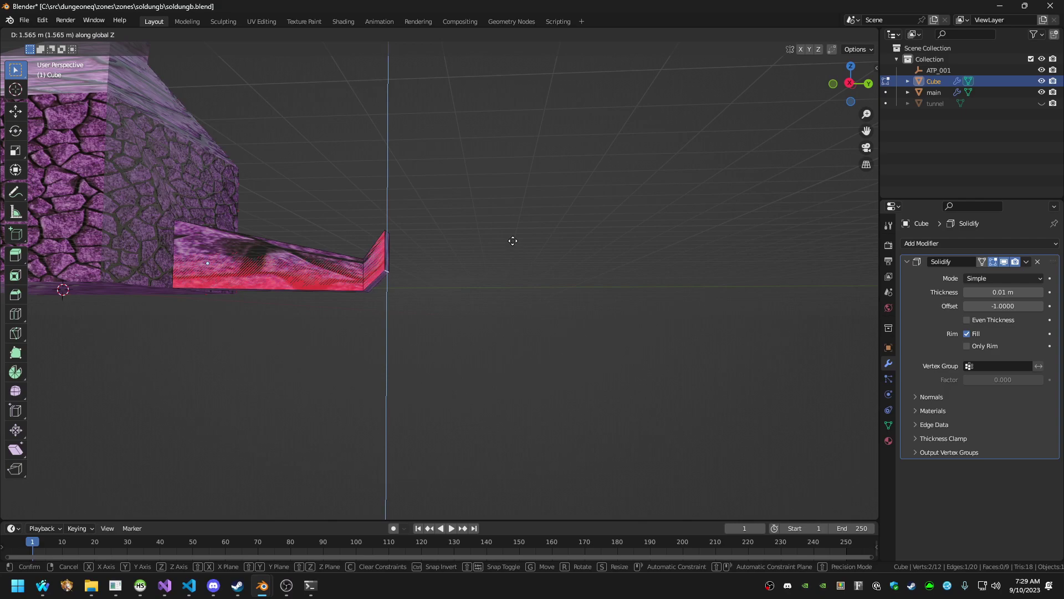
{"action": "left_click", "coordinate": [513, 240]}
In Object Mode, add a 2 m cube at the origin inside the main room and raise it 1 m along Z
{"action": "key", "text": "shift+grave"}
{"action": "key", "text": "w"}
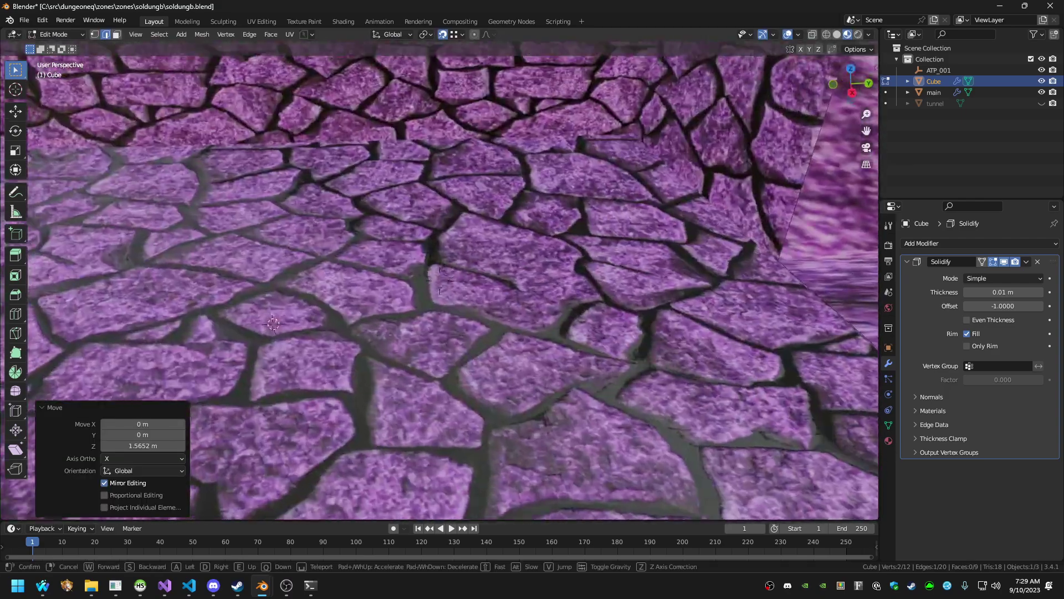
{"action": "left_click", "coordinate": [513, 249]}
{"action": "key", "text": "shift+a"}
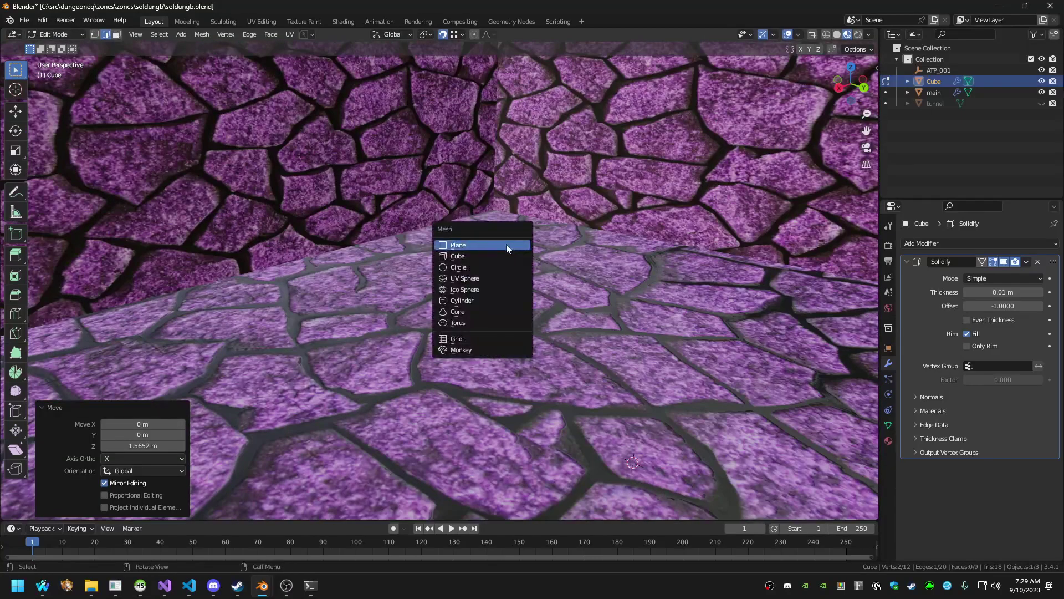
{"action": "key", "text": "Escape"}
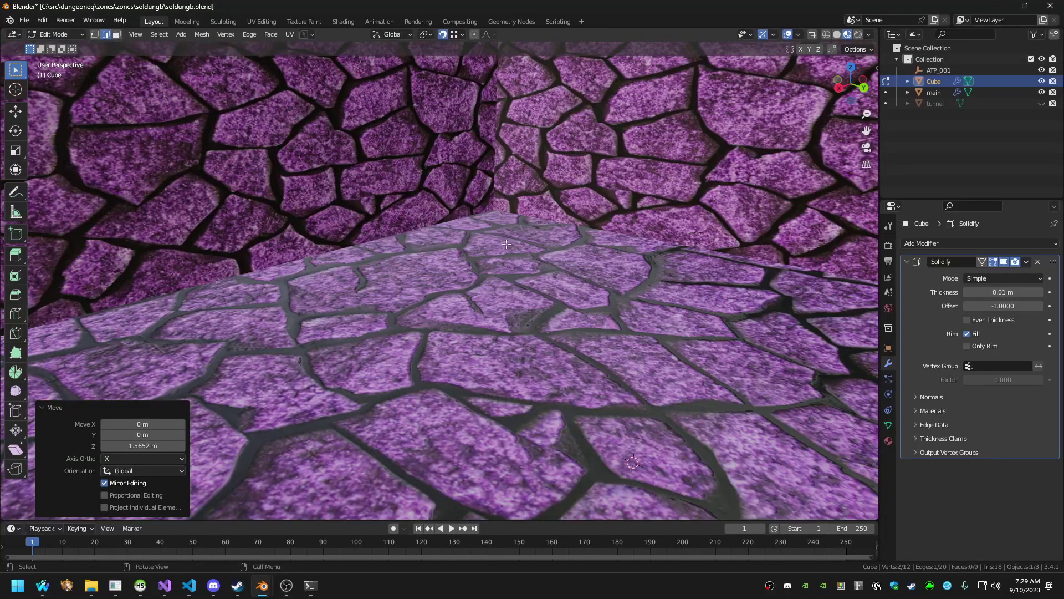
{"action": "key", "text": "Tab"}
{"action": "key", "text": "shift+a"}
{"action": "mouse_move", "coordinate": [507, 244]}
{"action": "left_click", "coordinate": [560, 257]}
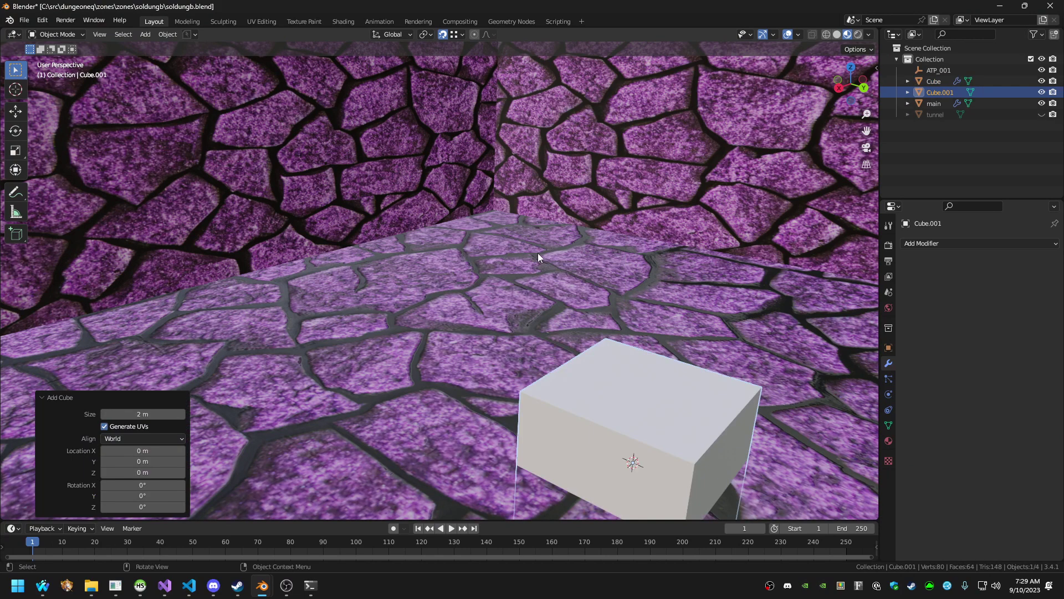
{"action": "type", "text": "gz1"}
{"action": "key", "text": "Return"}
In Edit Mode, raise the new cube's top face 1 m along Z
{"action": "key", "text": "Tab"}
{"action": "left_click", "coordinate": [631, 309]}
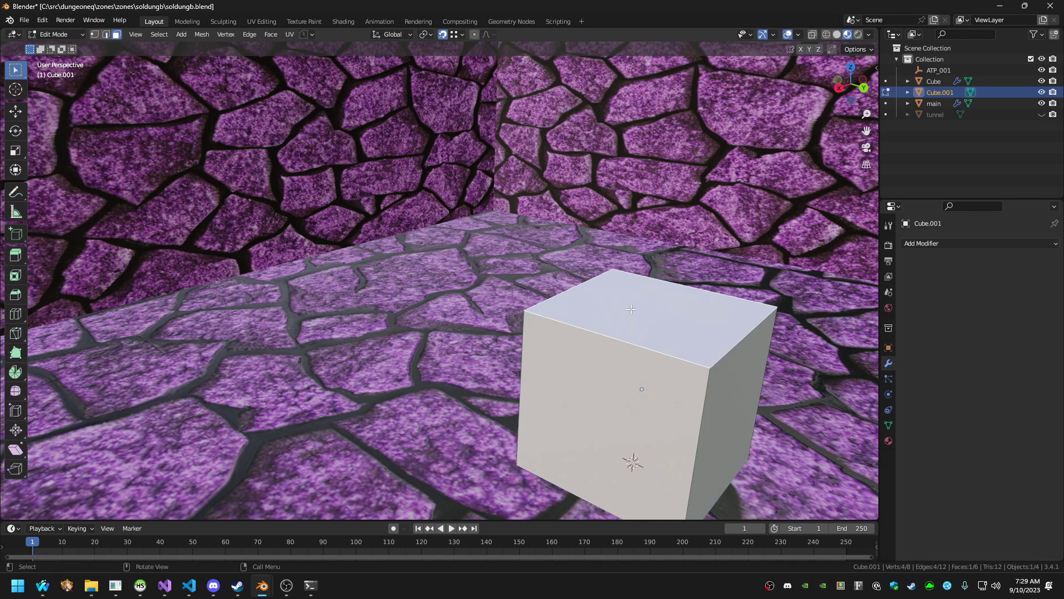
{"action": "type", "text": "gz"}
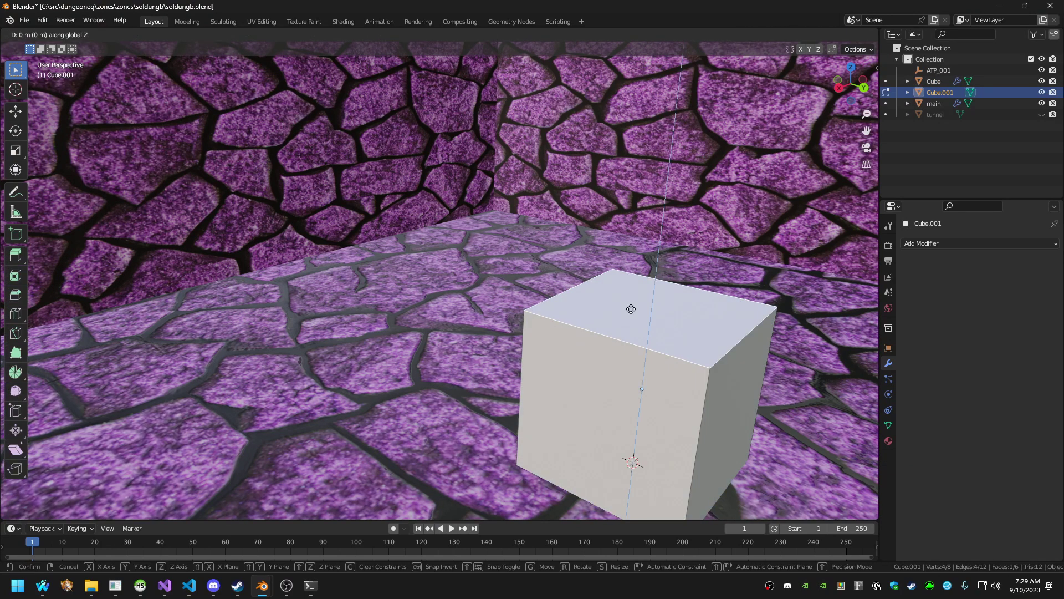
{"action": "type", "text": "1"}
{"action": "key", "text": "Return"}
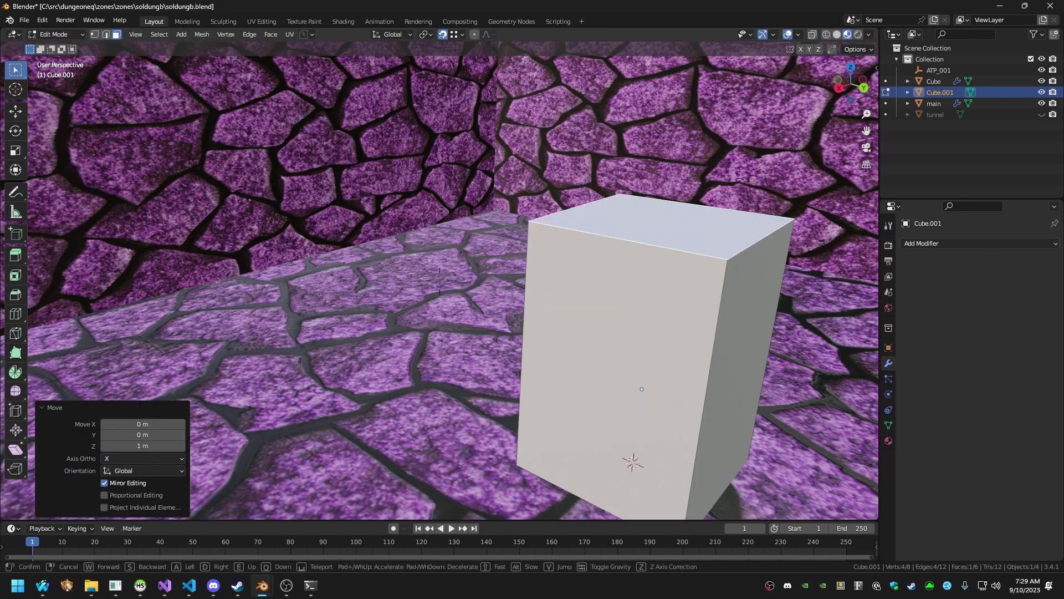
Walk around the main room to compare the new box's height with the doorway
{"action": "key", "text": "a"}
{"action": "key", "text": "s"}
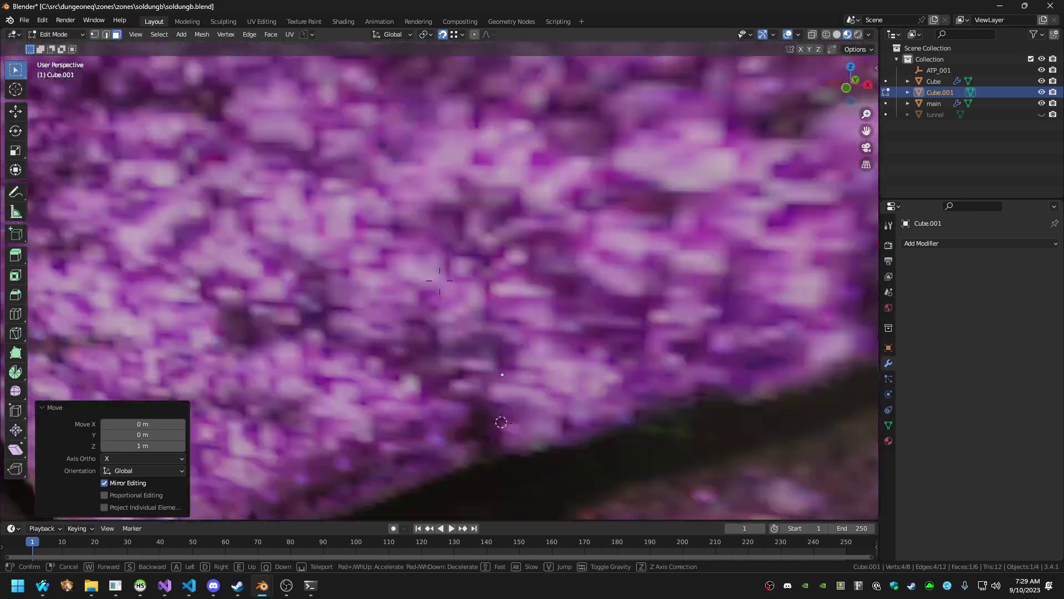
{"action": "key", "text": "s"}
{"action": "key", "text": "d"}
{"action": "key", "text": "w"}
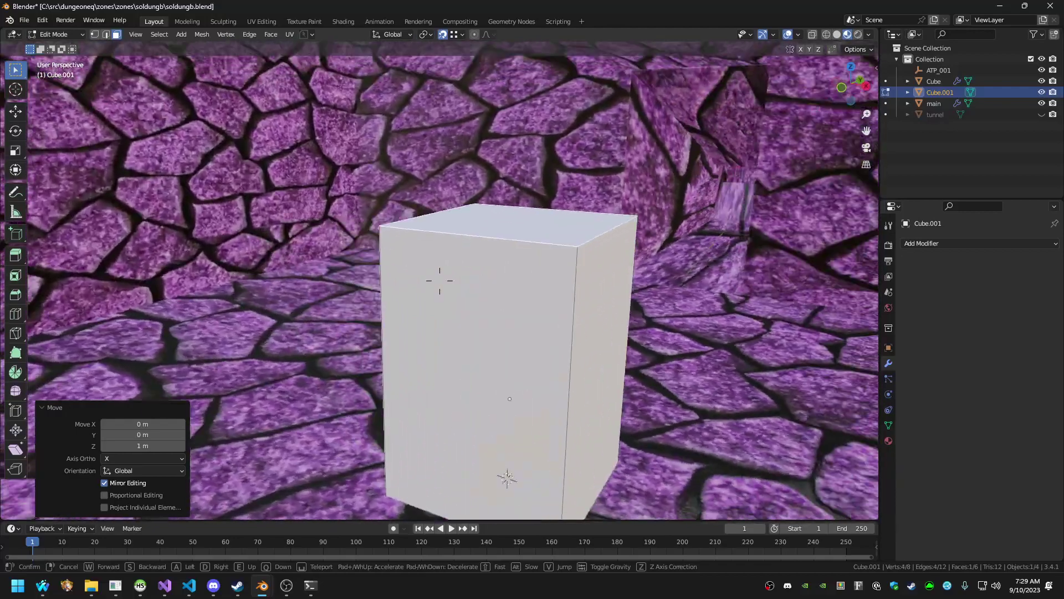
{"action": "key", "text": "s"}
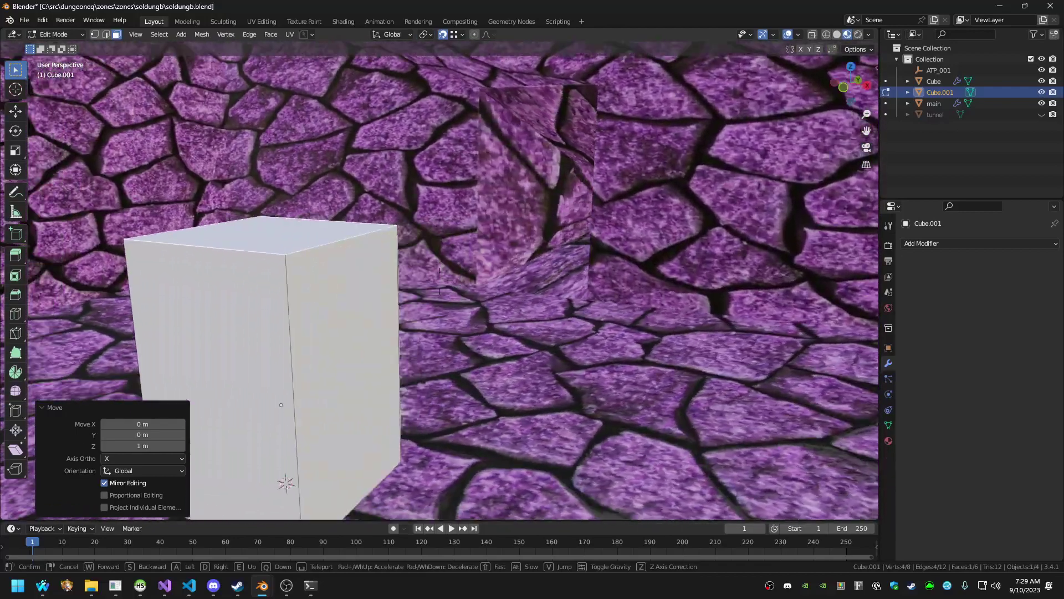
{"action": "left_click", "coordinate": [631, 309]}
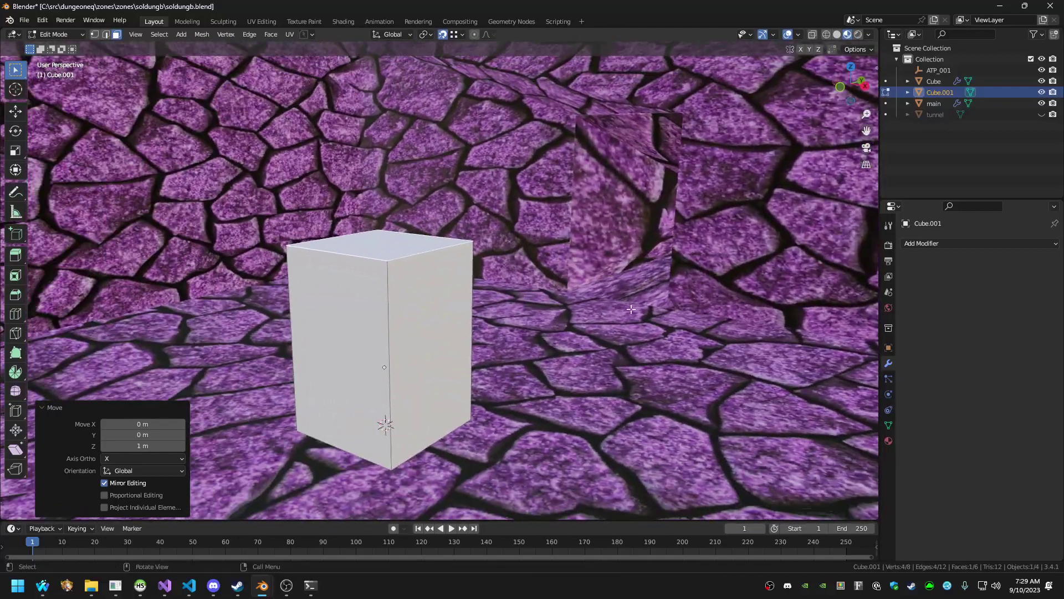
Undo the top face's last move and raise the face 2 m along Z instead
{"action": "key", "text": "ctrl+z"}
{"action": "type", "text": "z12"}
{"action": "key", "text": "Escape"}
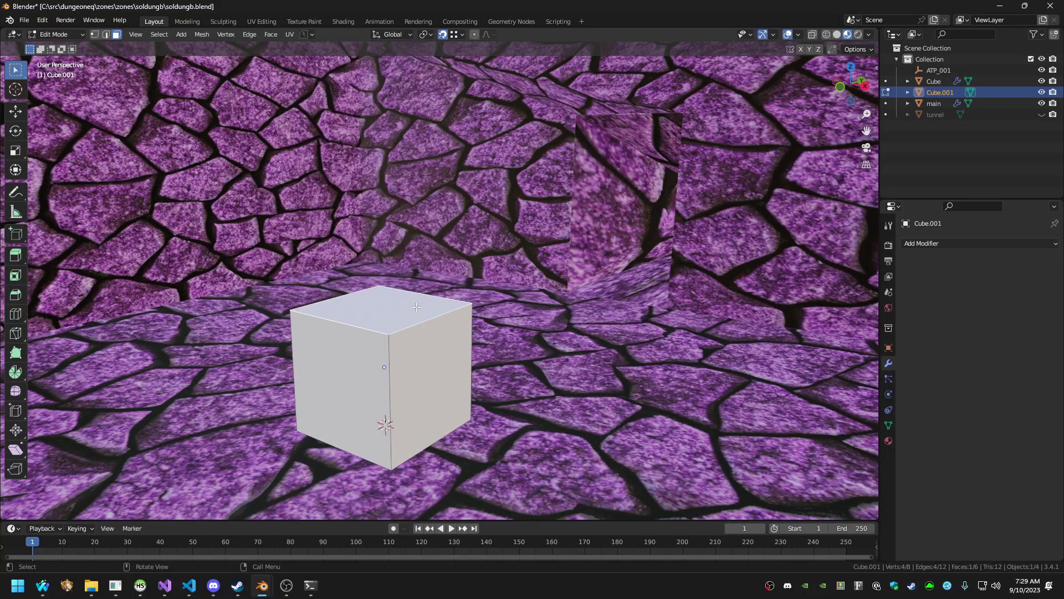
{"action": "type", "text": "gz2"}
{"action": "key", "text": "Return"}
Walk through the doorway and the passage, then return to the box to judge their proportions against it
{"action": "key", "text": "w"}
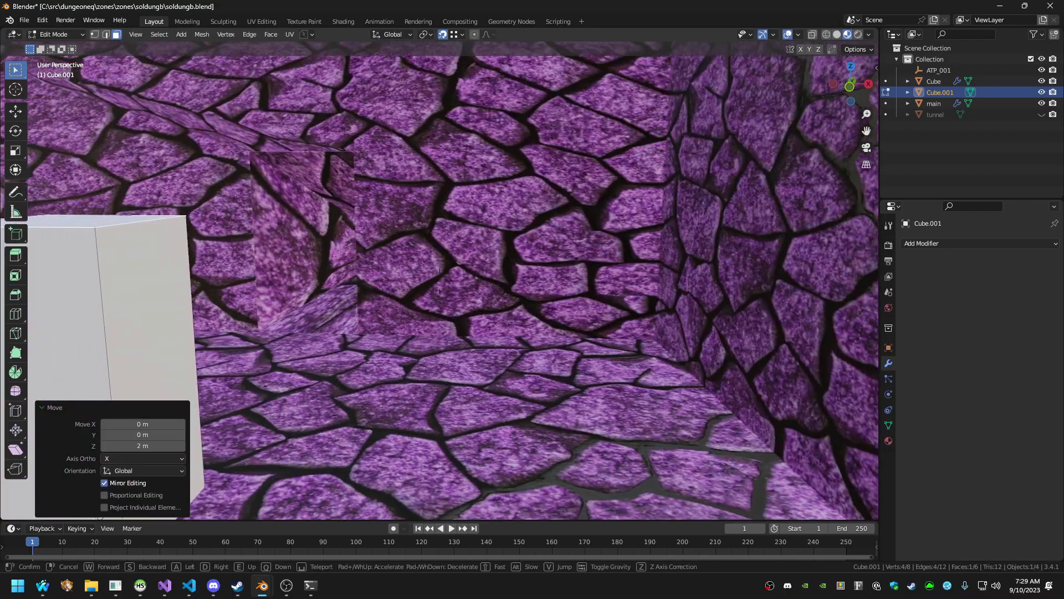
{"action": "key", "text": "a"}
{"action": "key", "text": "s"}
{"action": "key", "text": "w"}
{"action": "key", "text": "d"}
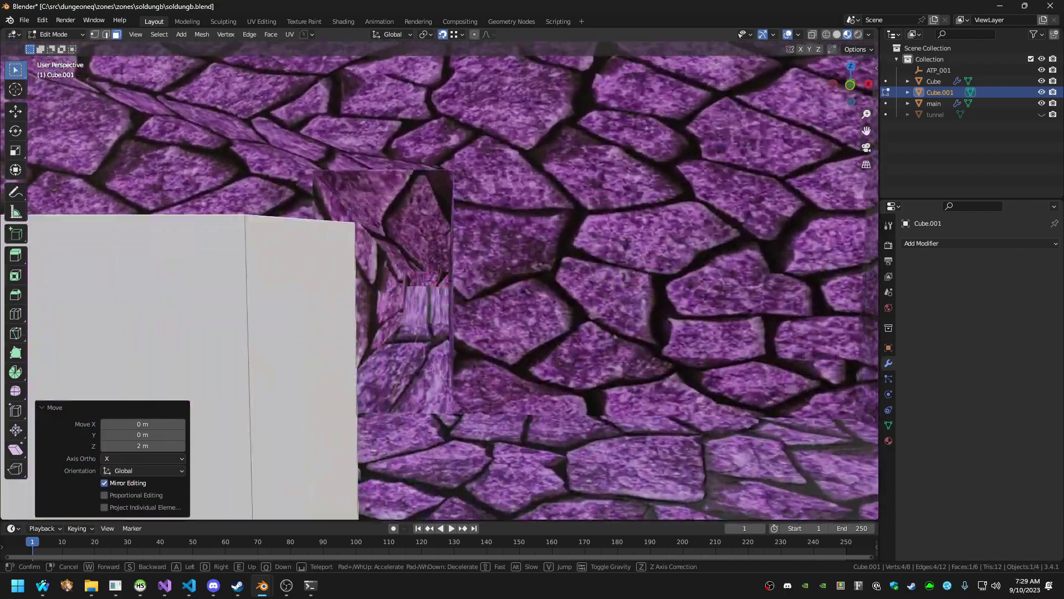
{"action": "key", "text": "w"}
{"action": "key", "text": "w"}
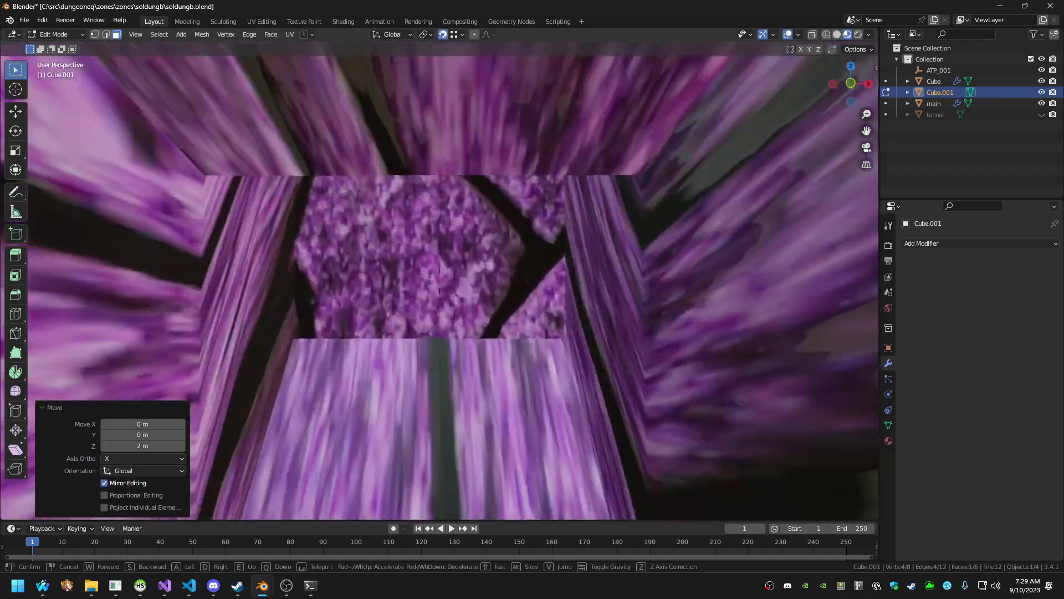
{"action": "key", "text": "s"}
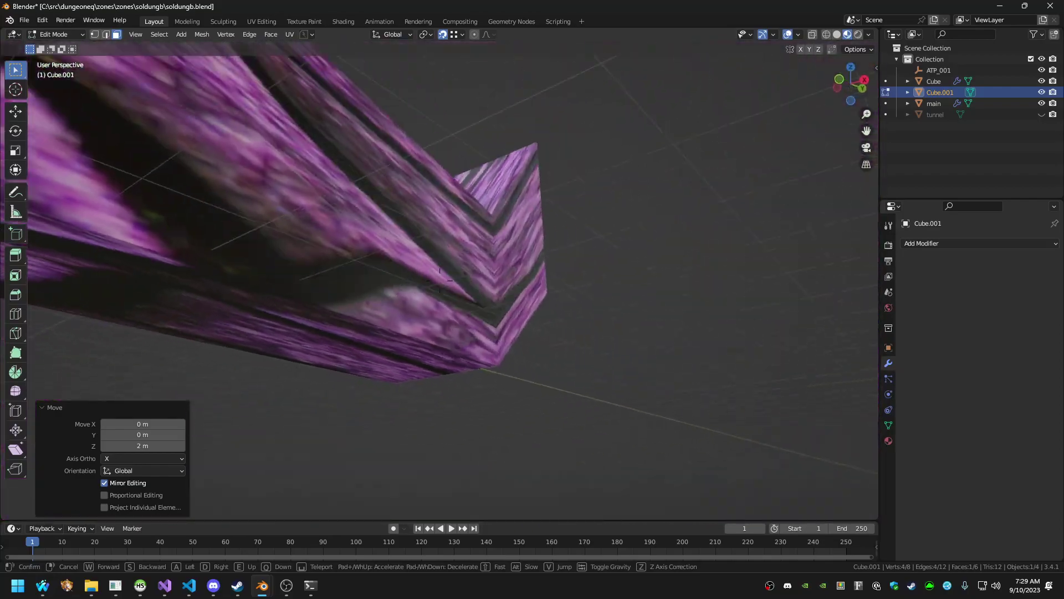
{"action": "key", "text": "w"}
{"action": "key", "text": "s"}
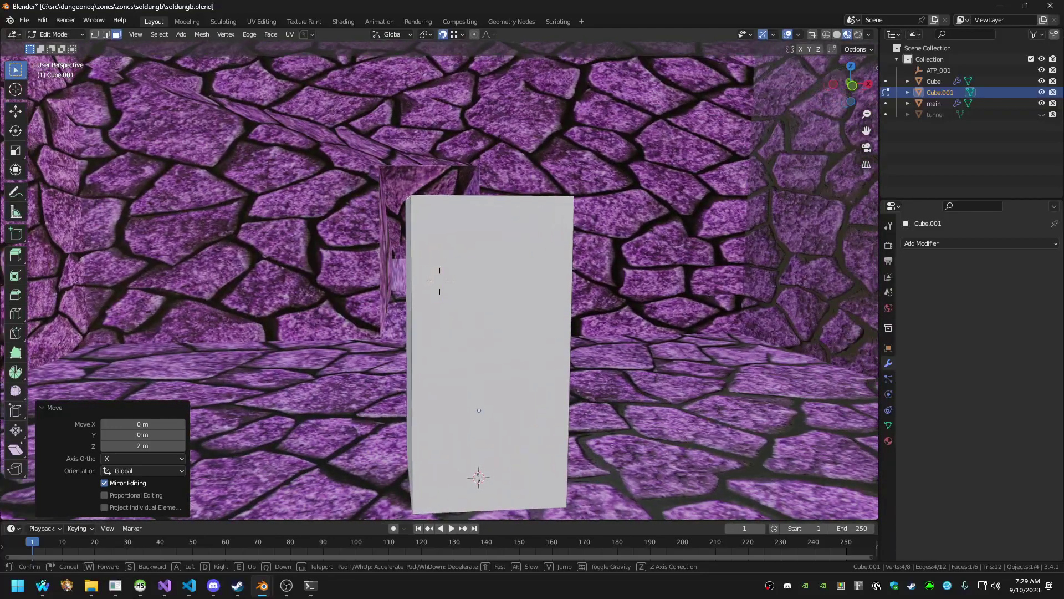
{"action": "left_click", "coordinate": [450, 315]}
{"action": "left_click", "coordinate": [421, 321]}
{"action": "scroll", "coordinate": [414, 323], "scroll_direction": "down", "scroll_amount": 2}
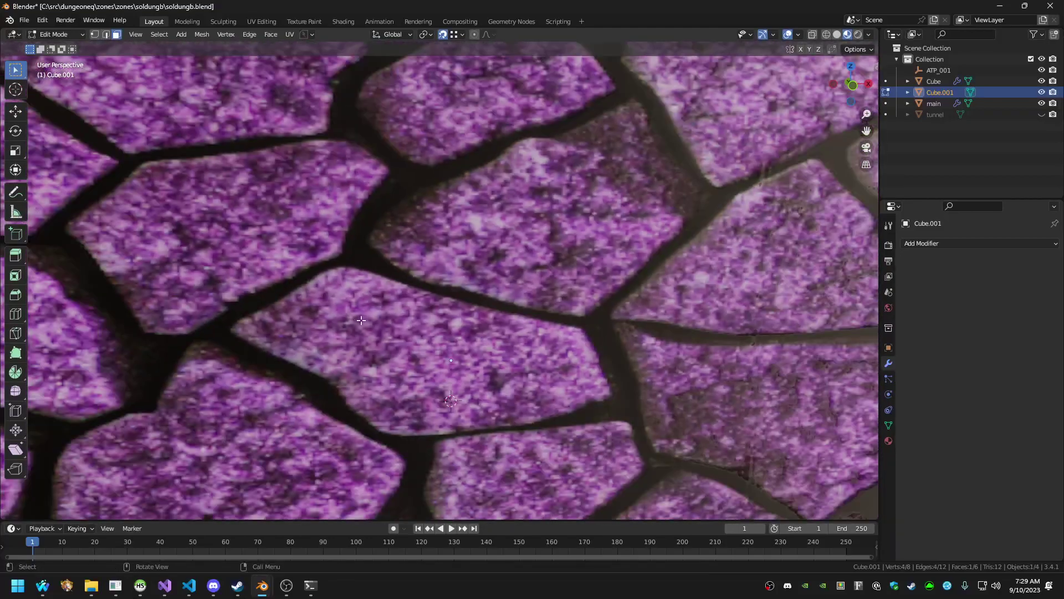
In Object Mode, turn snapping off and move the tall box 10.262 m along Y to the doorway
{"action": "key", "text": "Tab"}
{"action": "key", "text": "shift+grave"}
{"action": "key", "text": "w"}
{"action": "key", "text": "a"}
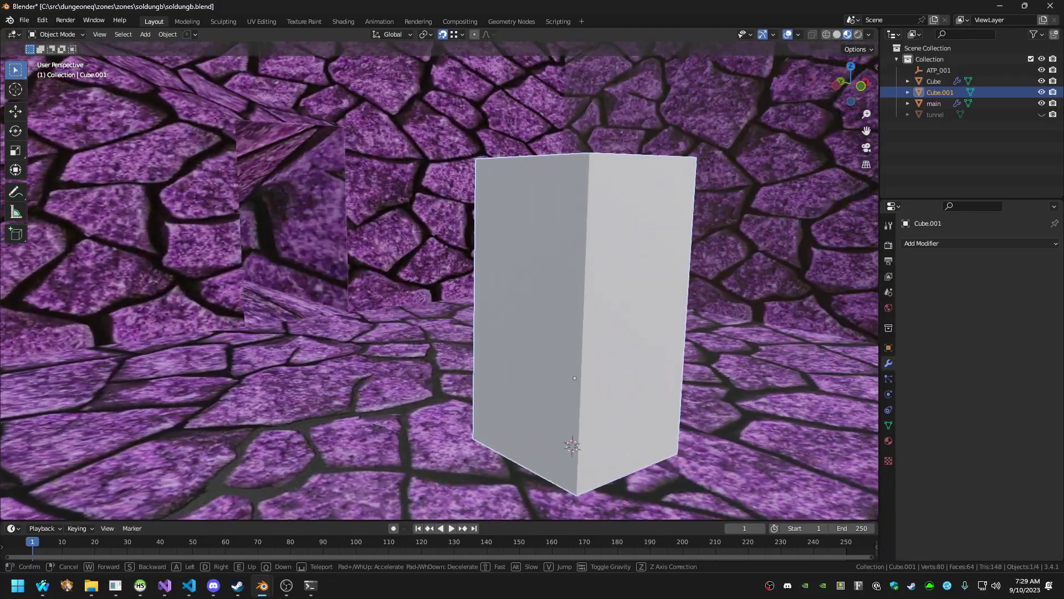
{"action": "left_click", "coordinate": [440, 281]}
{"action": "key", "text": "g"}
{"action": "key", "text": "Escape"}
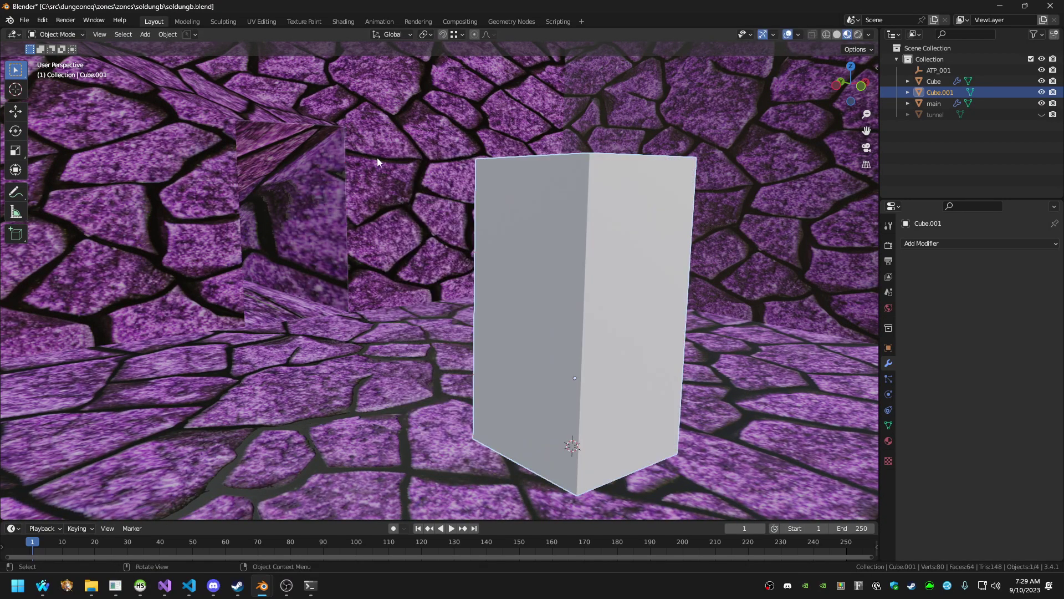
{"action": "key", "text": "x"}
{"action": "key", "text": "y"}
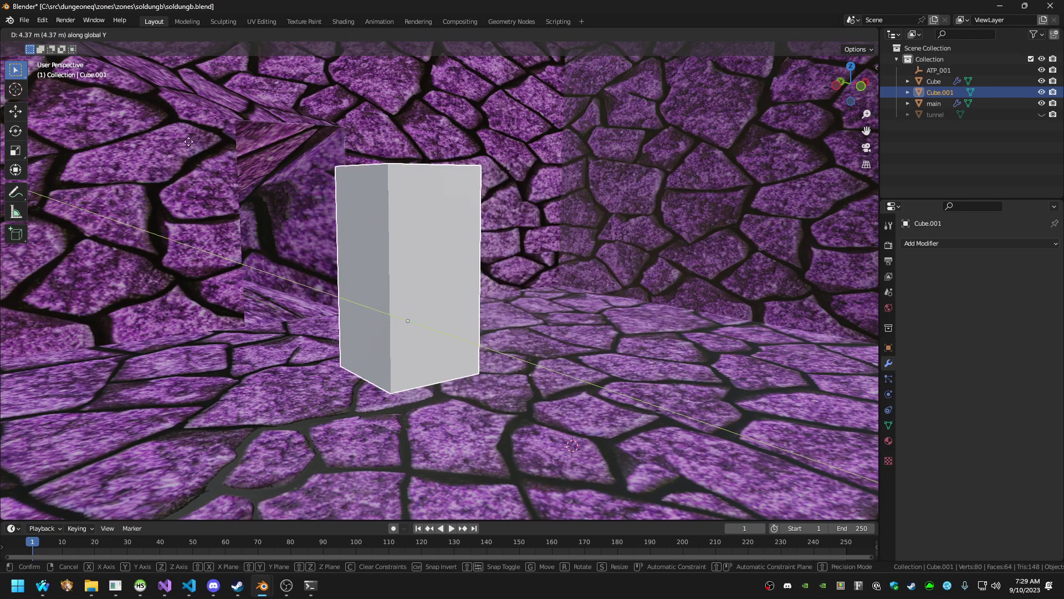
{"action": "left_click", "coordinate": [75, 130]}
Compare the box with the doorway up close and try to move the main room's doorway side edge along X
{"action": "key", "text": "shift+grave"}
{"action": "key", "text": "w"}
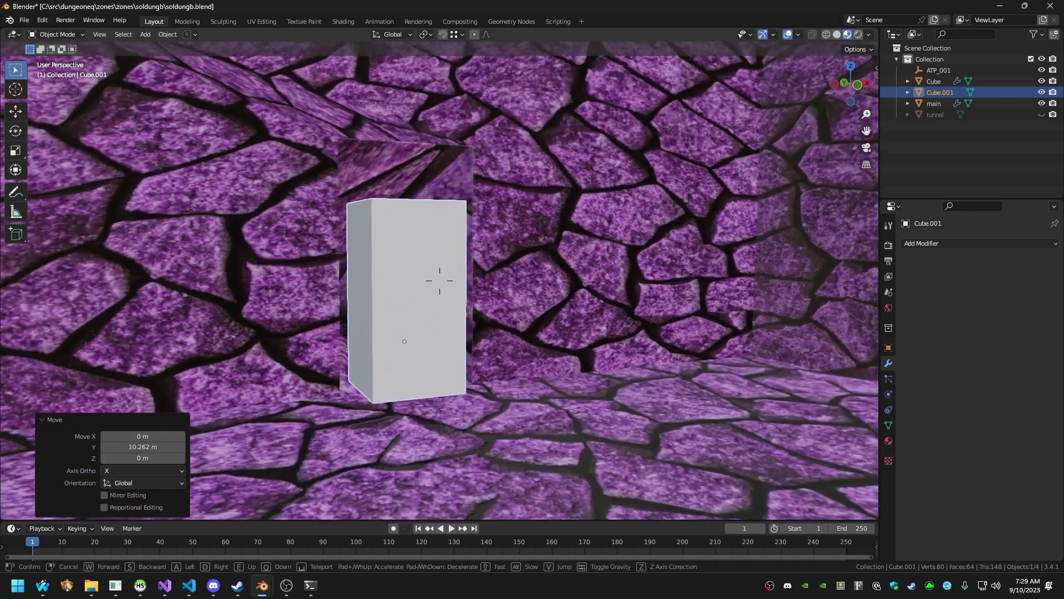
{"action": "key", "text": "s"}
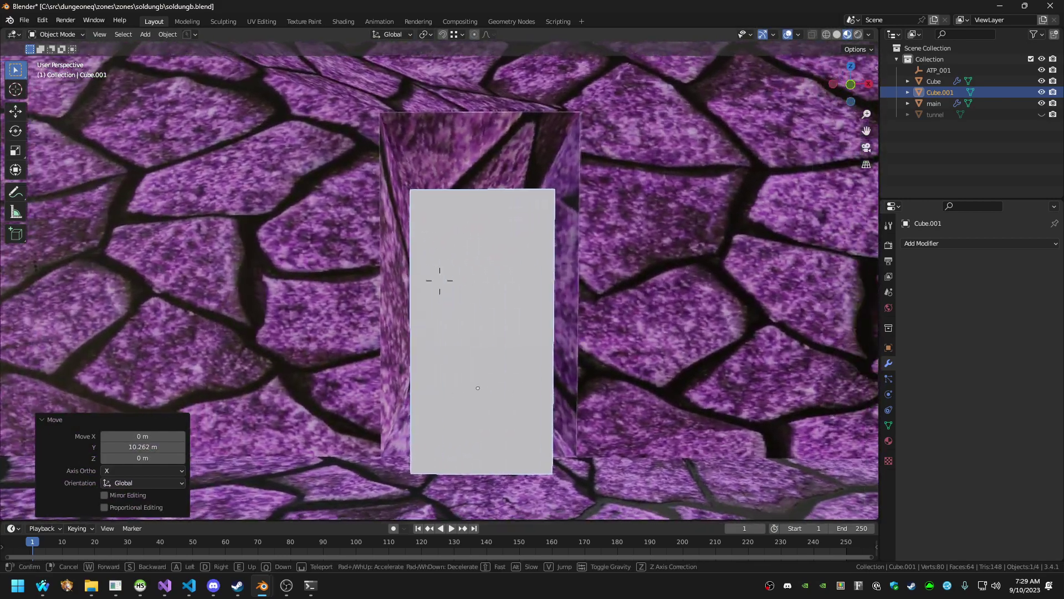
{"action": "left_click", "coordinate": [212, 171]}
{"action": "left_click", "coordinate": [274, 217]}
{"action": "key", "text": "Tab"}
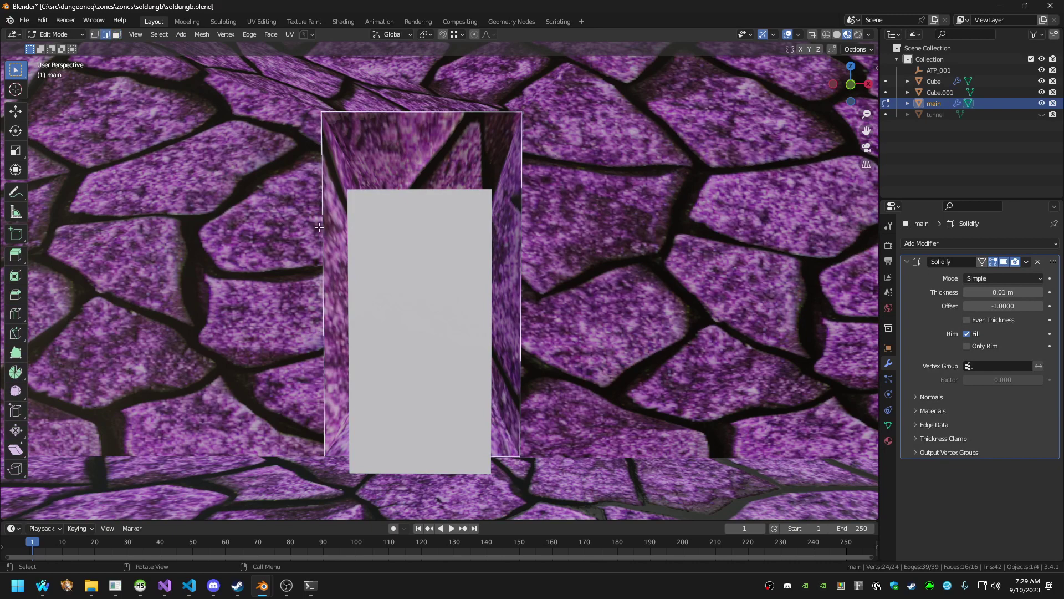
{"action": "scroll", "coordinate": [324, 227], "scroll_direction": "down", "scroll_amount": 2}
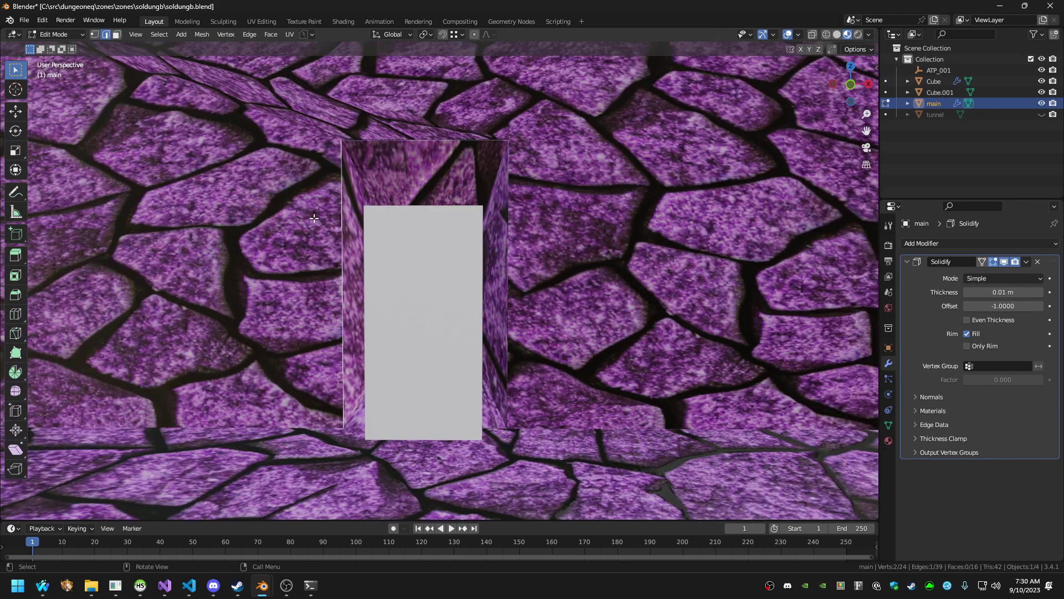
{"action": "key", "text": "g"}
{"action": "key", "text": "x"}
{"action": "key", "text": "Escape"}
{"action": "key", "text": "Tab"}
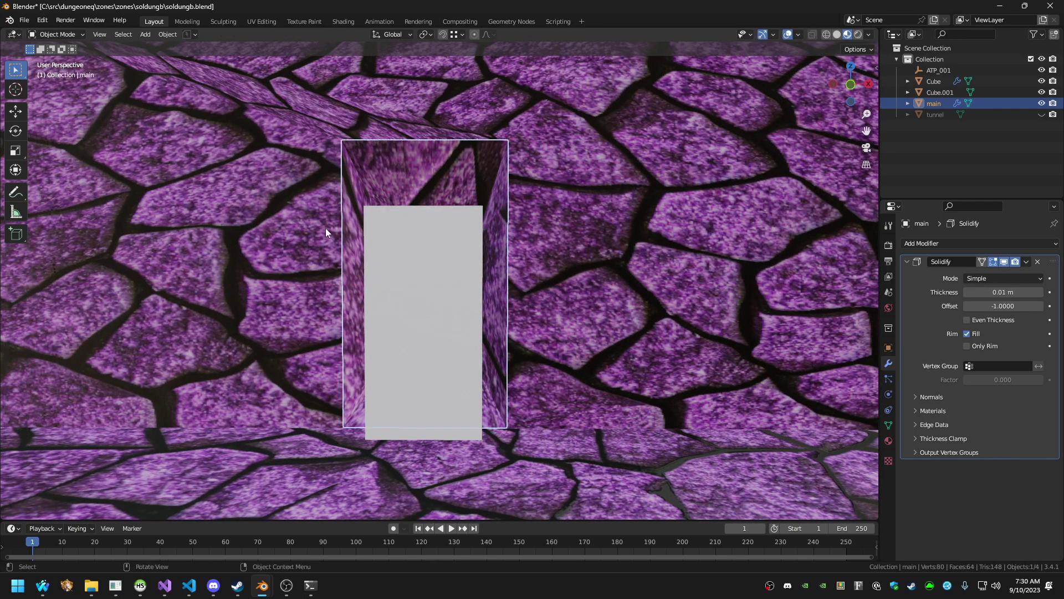
Select the main room and the passage from outside and join them into one object
{"action": "key", "text": "shift+grave"}
{"action": "key", "text": "w"}
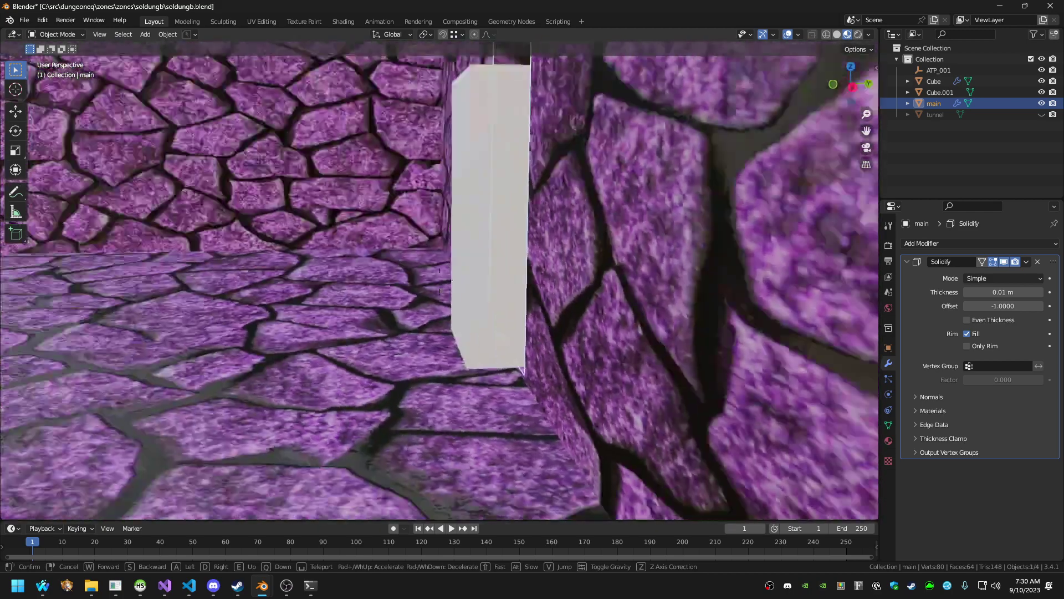
{"action": "key", "text": "s"}
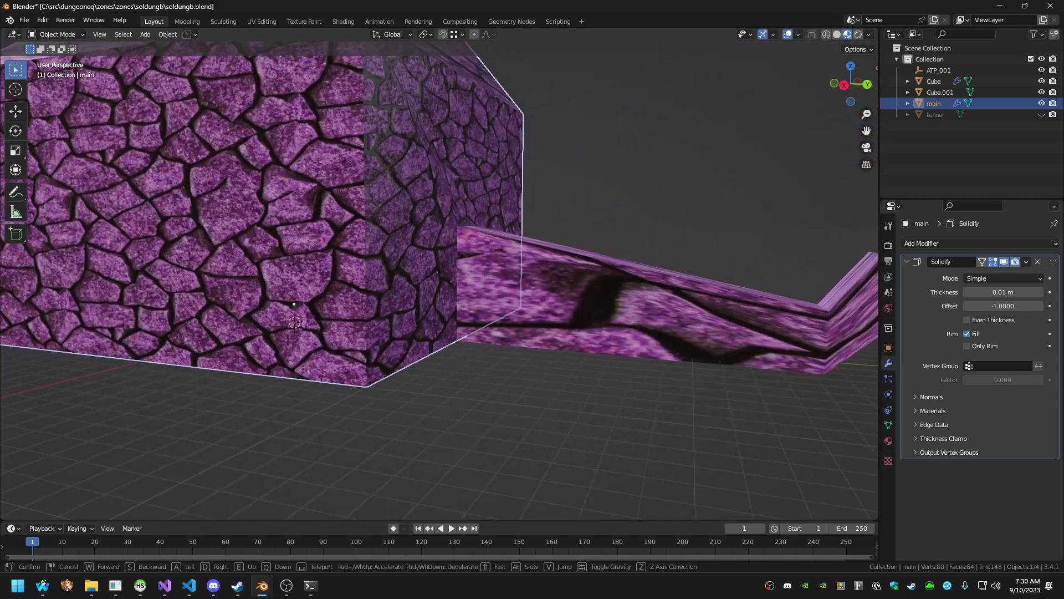
{"action": "left_click", "coordinate": [368, 236]}
{"action": "left_click", "coordinate": [579, 303], "text": "shift"}
{"action": "key", "text": "F3"}
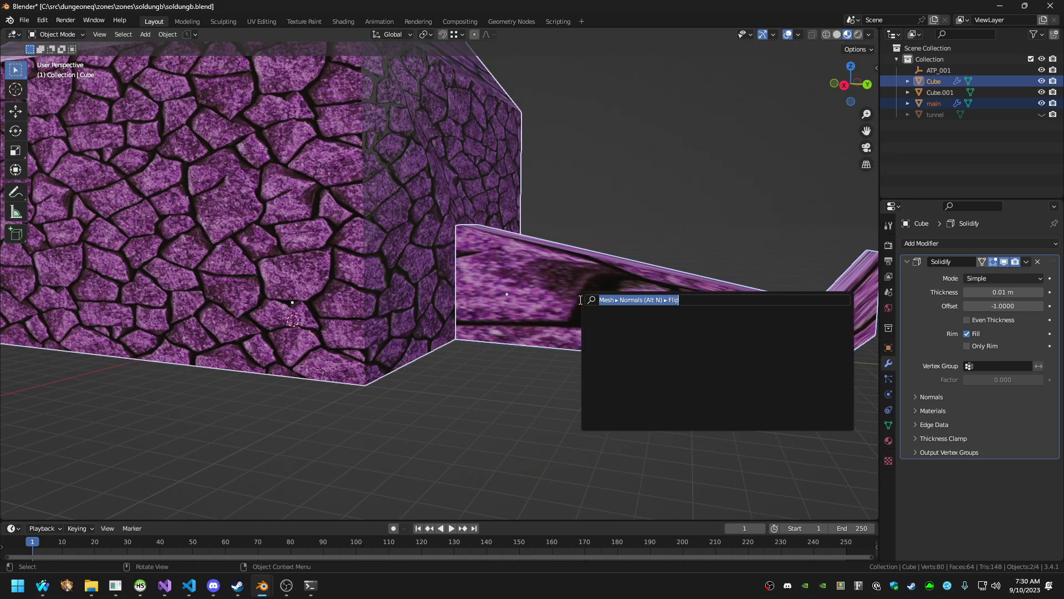
{"action": "type", "text": "join"}
{"action": "key", "text": "Return"}
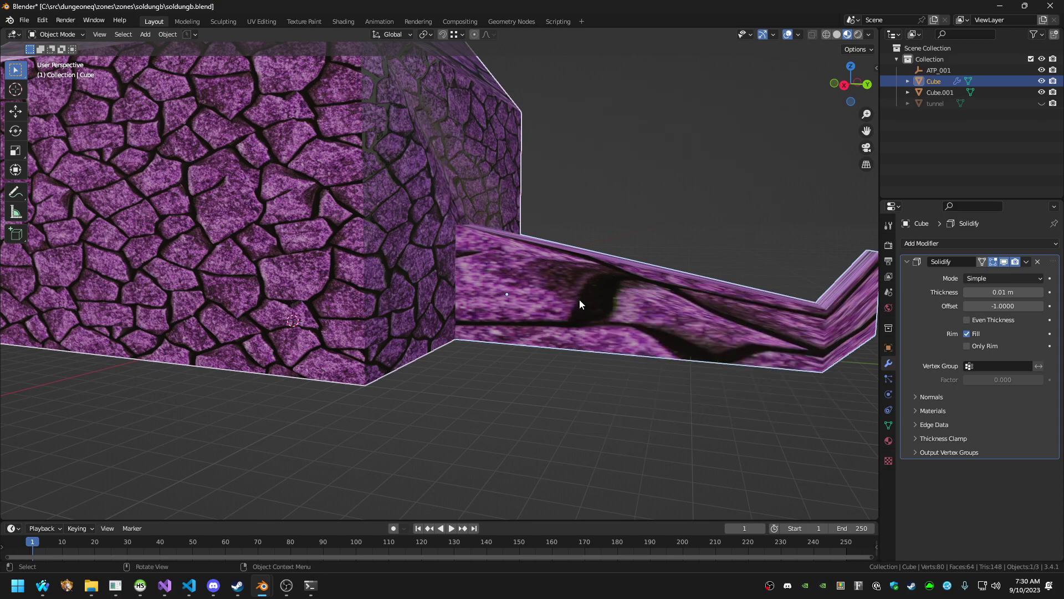
Return to the doorway, switch the viewport to wireframe shading and enter Edit Mode on the joined object
{"action": "key", "text": "Tab"}
{"action": "key", "text": "shift+grave"}
{"action": "key", "text": "w"}
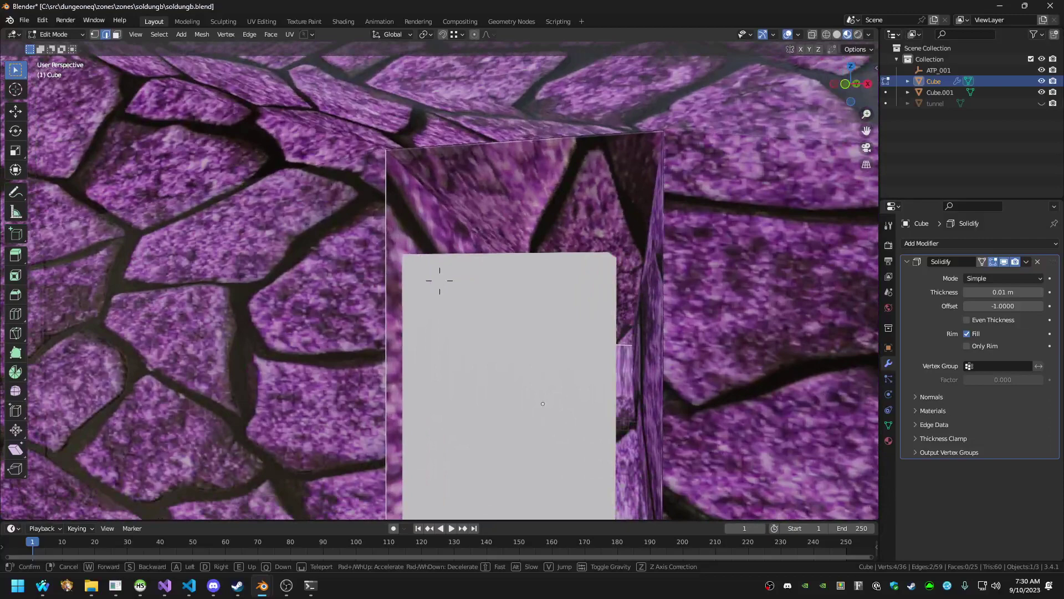
{"action": "left_click", "coordinate": [439, 280]}
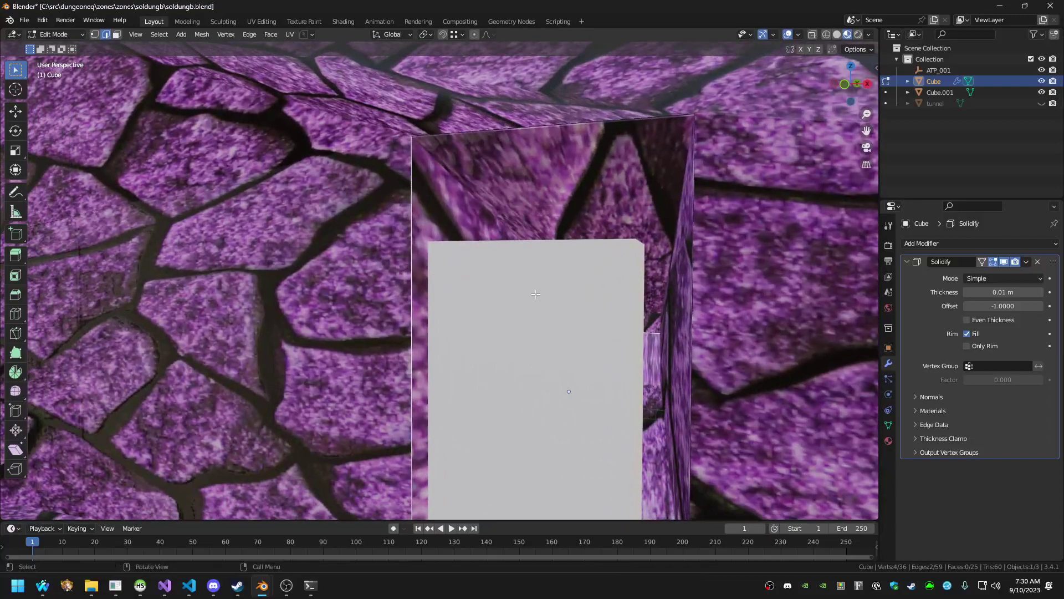
{"action": "key", "text": "Tab"}
{"action": "key", "text": "Tab"}
{"action": "key", "text": "Tab"}
{"action": "left_click", "coordinate": [826, 35]}
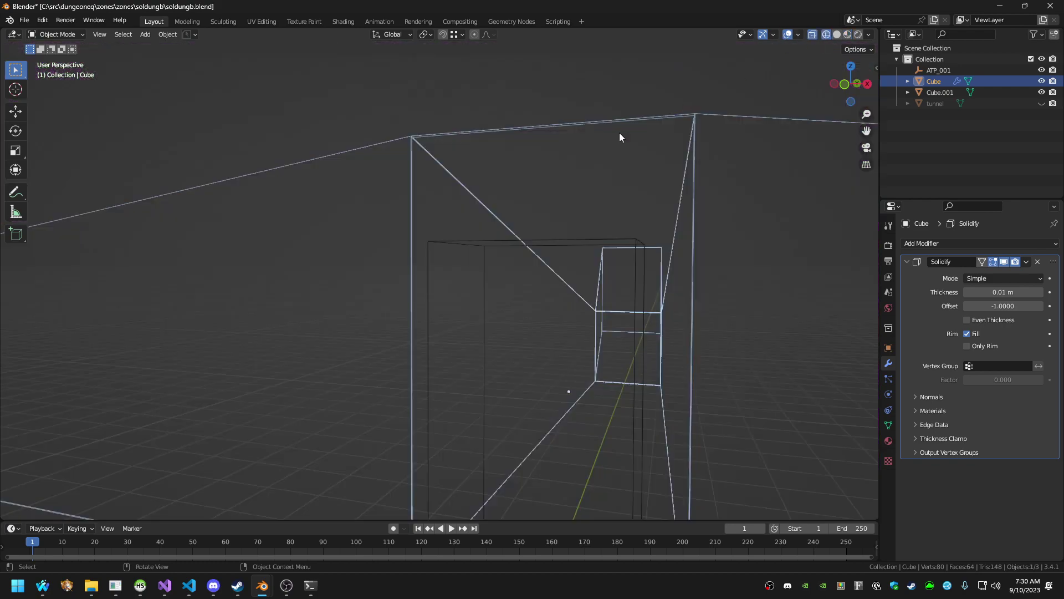
{"action": "key", "text": "Tab"}
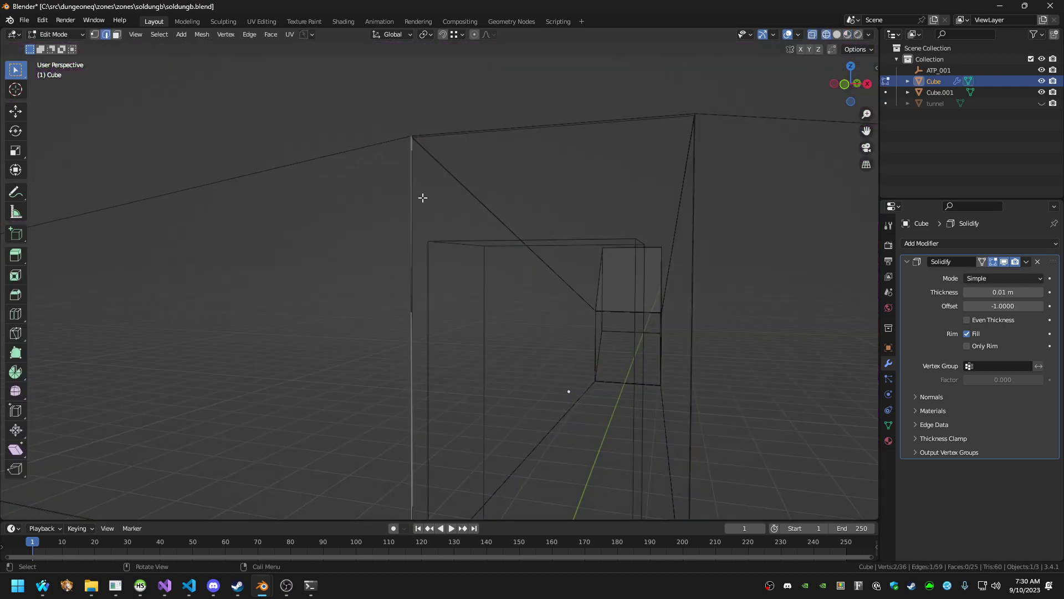
Select the two overlapping vertical edges at the doorway's side and try to connect them with Connect Vertex Path
{"action": "key", "text": "F3"}
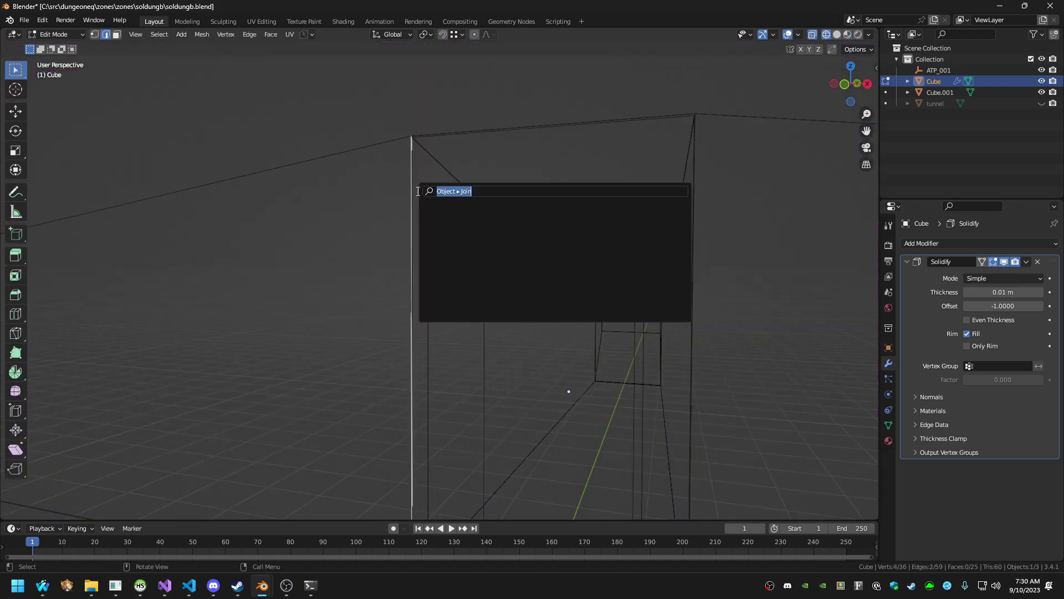
{"action": "type", "text": "merge"}
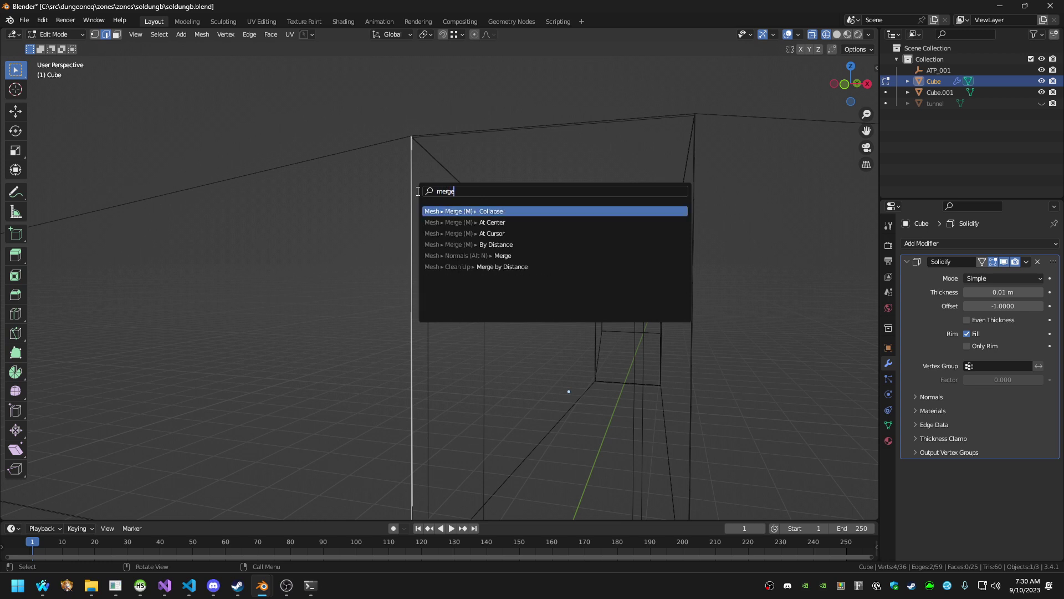
{"action": "key", "text": "Down"}
{"action": "key", "text": "Down"}
{"action": "key", "text": "Down"}
{"action": "key", "text": "ctrl+BackSpace"}
{"action": "type", "text": "join"}
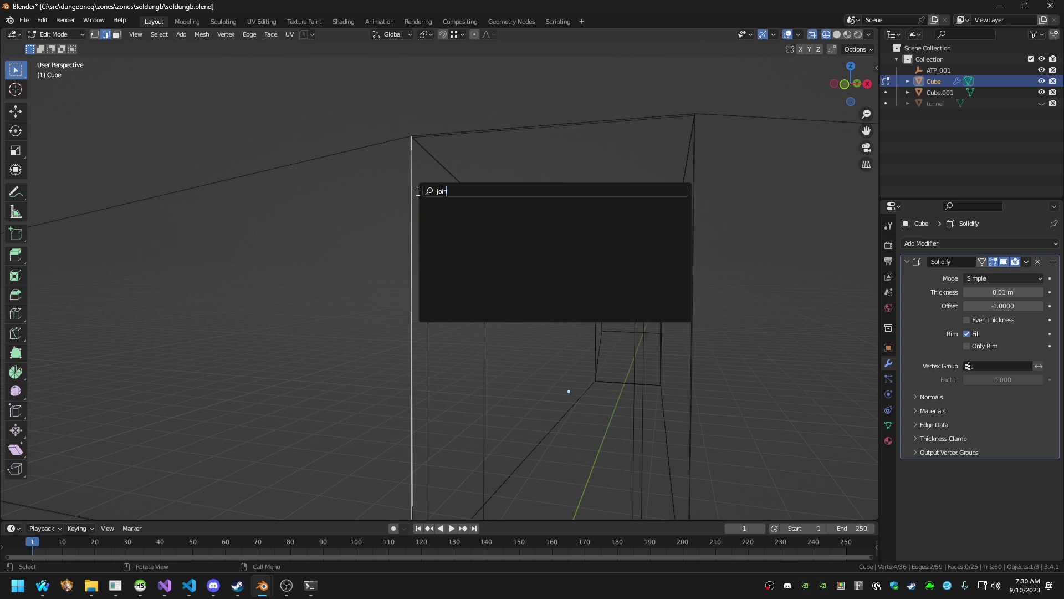
{"action": "key", "text": "Escape"}
{"action": "key", "text": "j"}
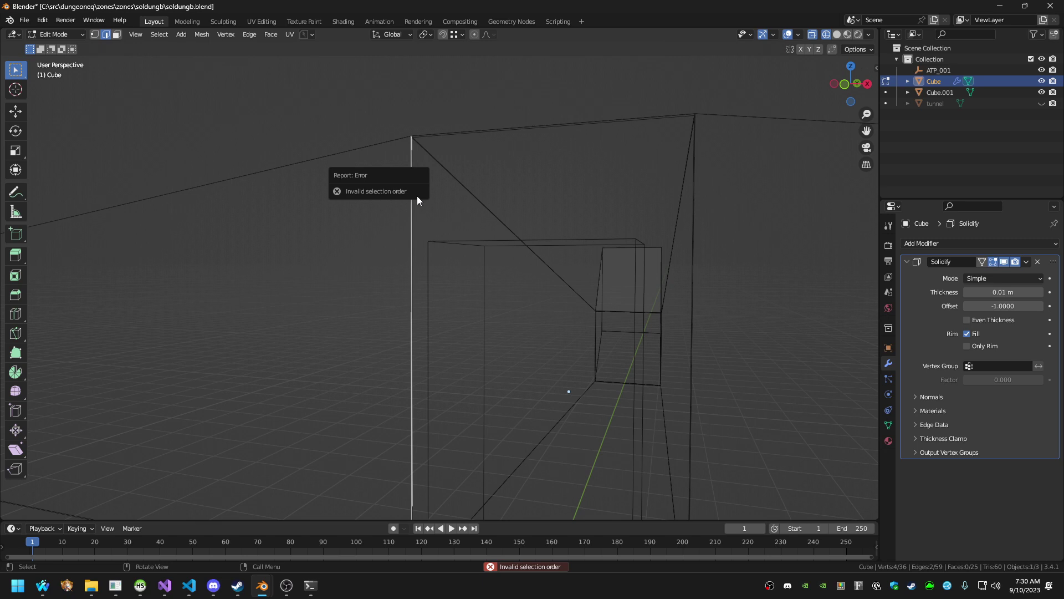
{"action": "middle_click_drag", "start_coordinate": [416, 194], "coordinate": [401, 225]}
{"action": "key", "text": "Tab"}
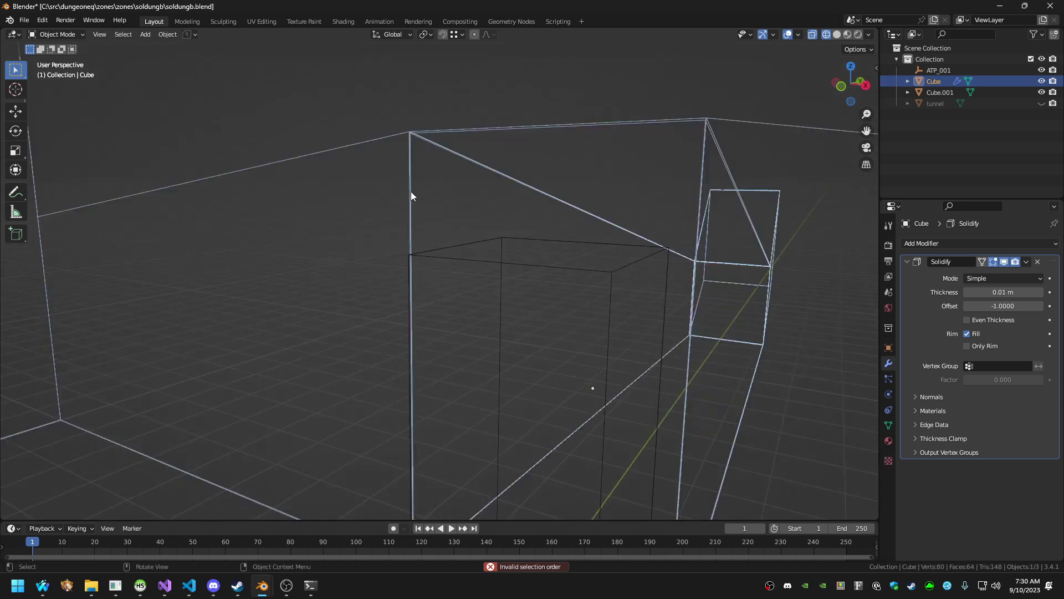
{"action": "key", "text": "Tab"}
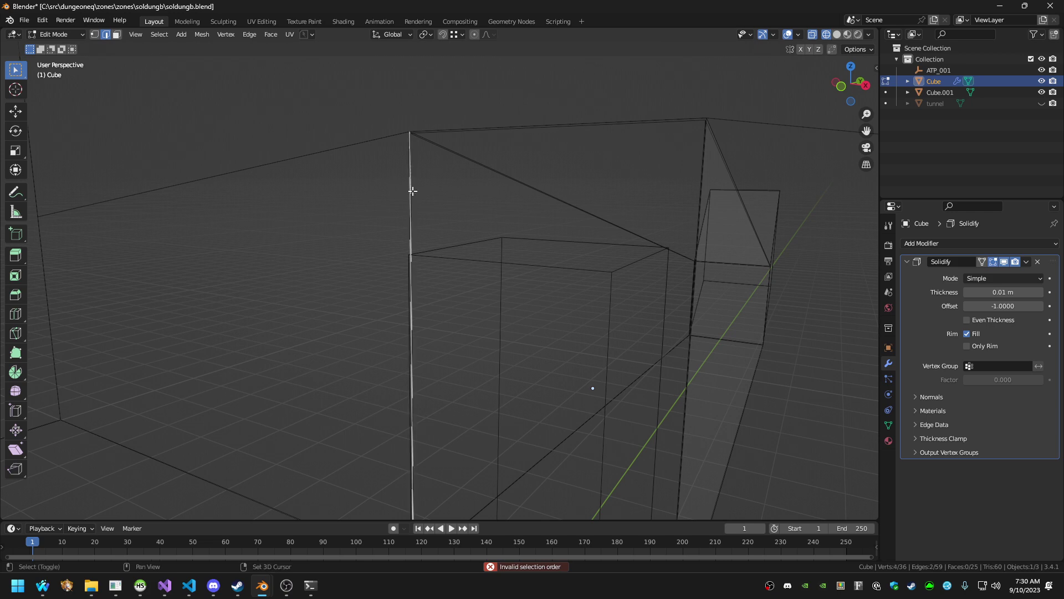
{"action": "key", "text": "1"}
{"action": "left_click", "coordinate": [415, 134]}
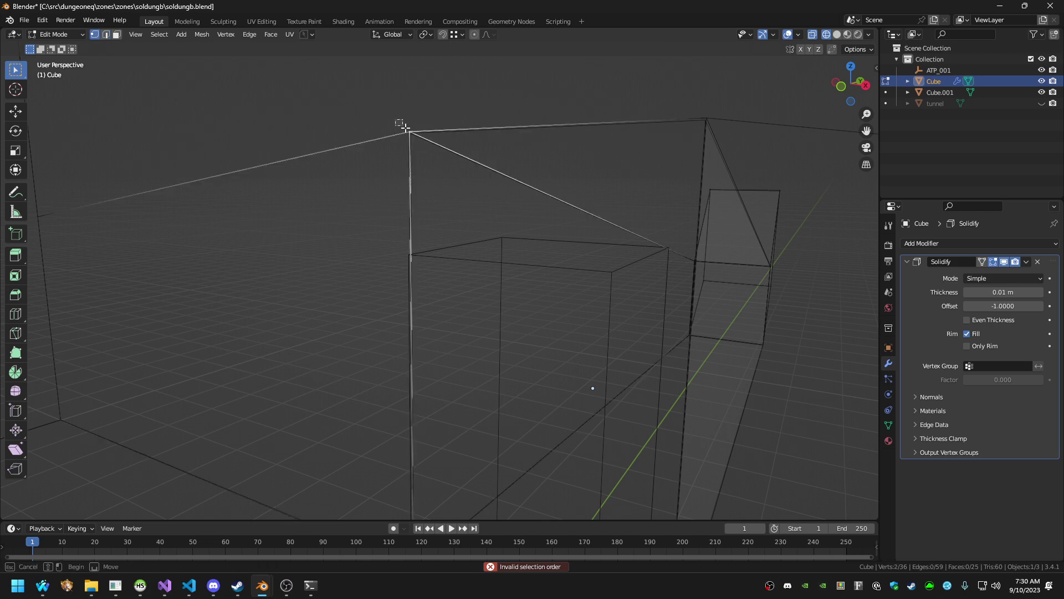
{"action": "key", "text": "F3"}
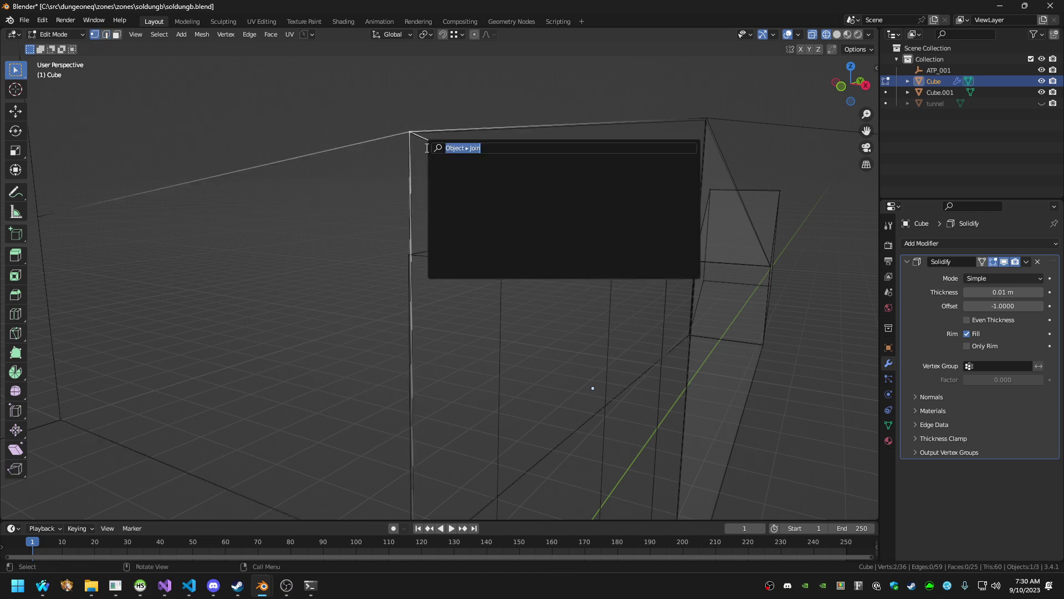
{"action": "type", "text": "vertex"}
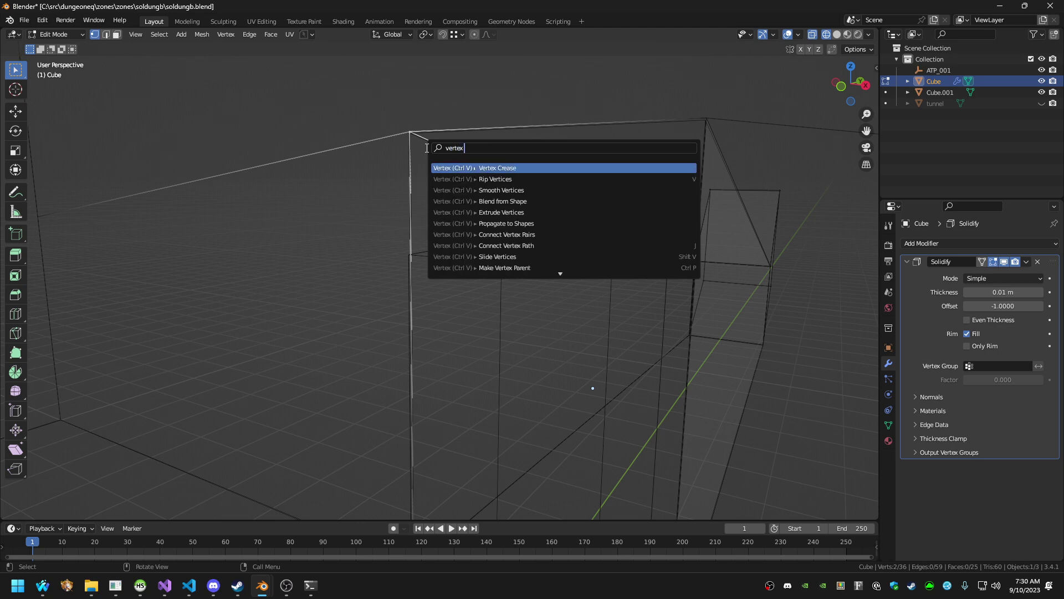
{"action": "type", "text": " m"}
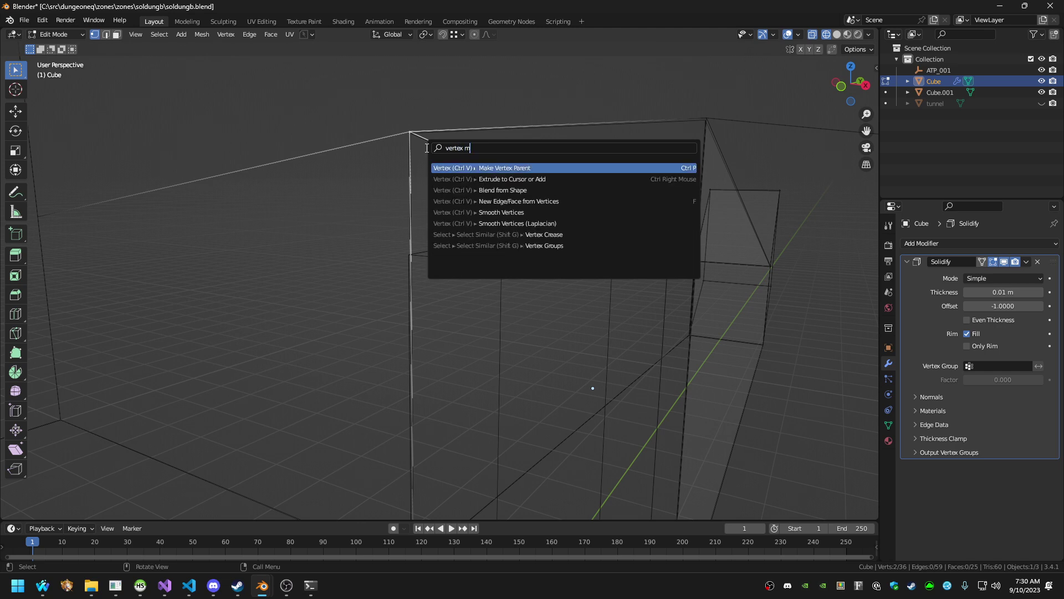
{"action": "key", "text": "Escape"}
Select the entire mesh and merge its overlapping vertices by distance, using a merge distance of 0.0001 m
{"action": "key", "text": "a"}
{"action": "key", "text": "F3"}
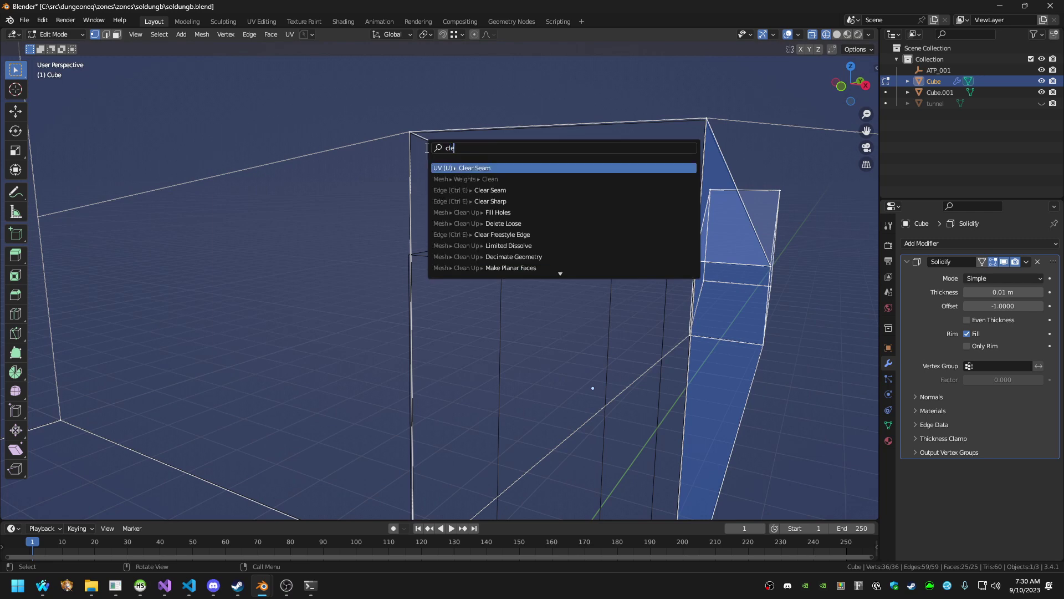
{"action": "type", "text": "clean"}
{"action": "left_click", "coordinate": [196, 35]}
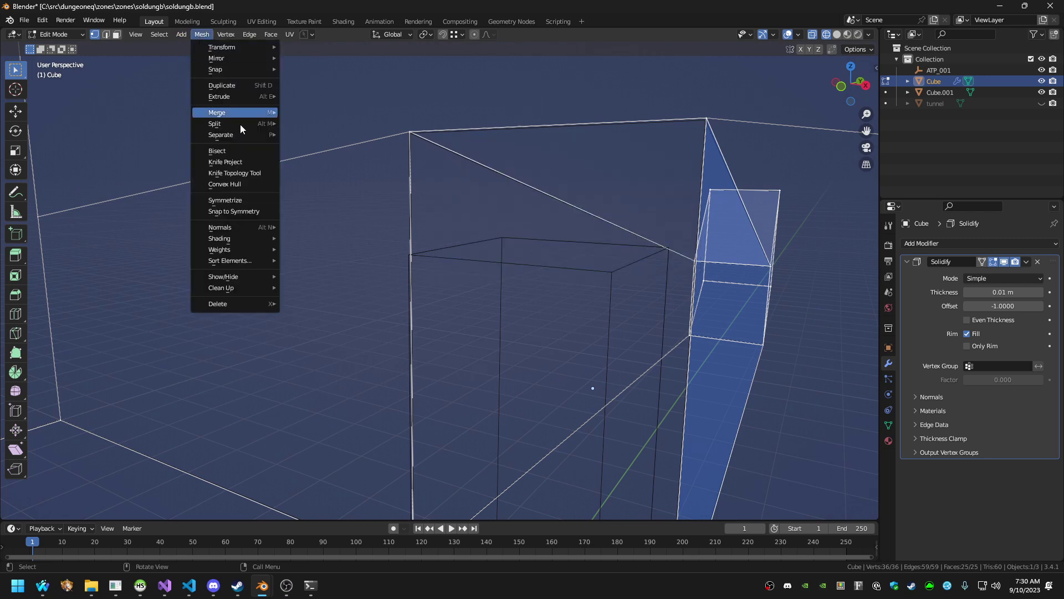
{"action": "mouse_move", "coordinate": [246, 286]}
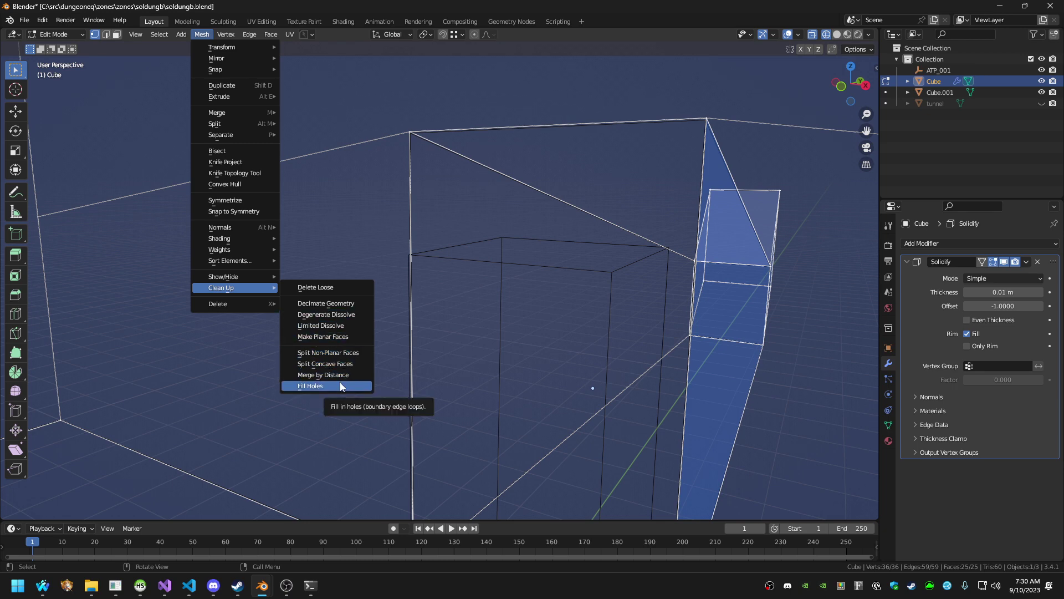
{"action": "left_click", "coordinate": [342, 376]}
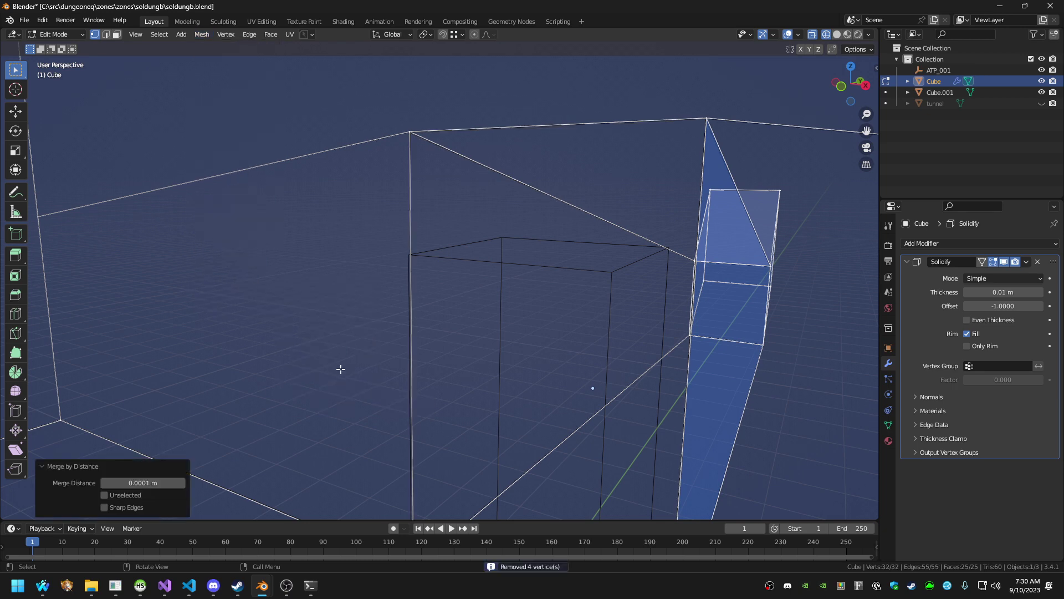
Test-move the doorway's side edges to check that room and passage share them, cancelling each move
{"action": "middle_click_drag", "start_coordinate": [339, 364], "coordinate": [366, 359]}
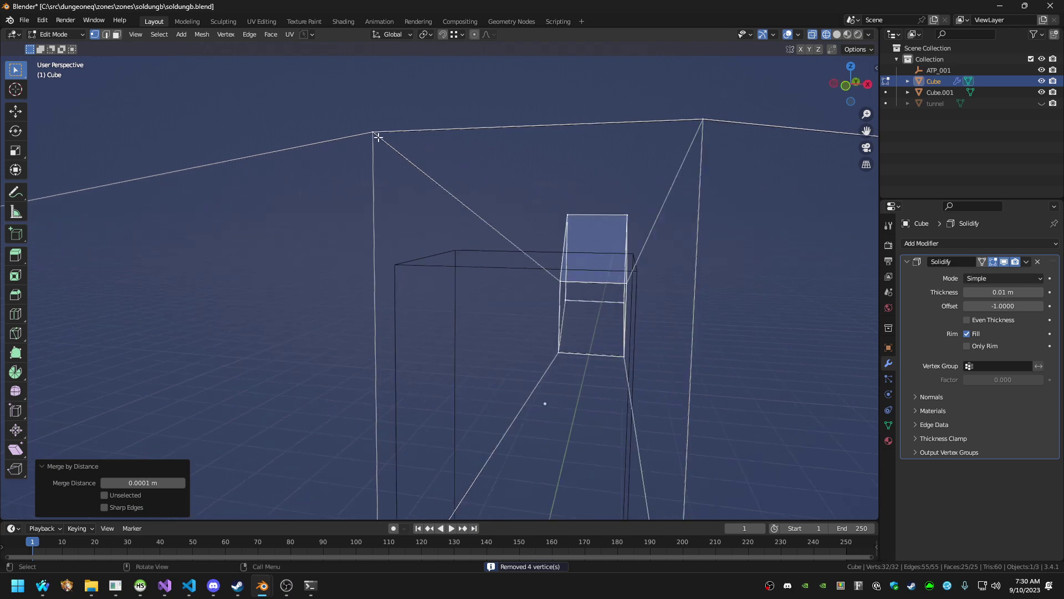
{"action": "left_click", "coordinate": [397, 157]}
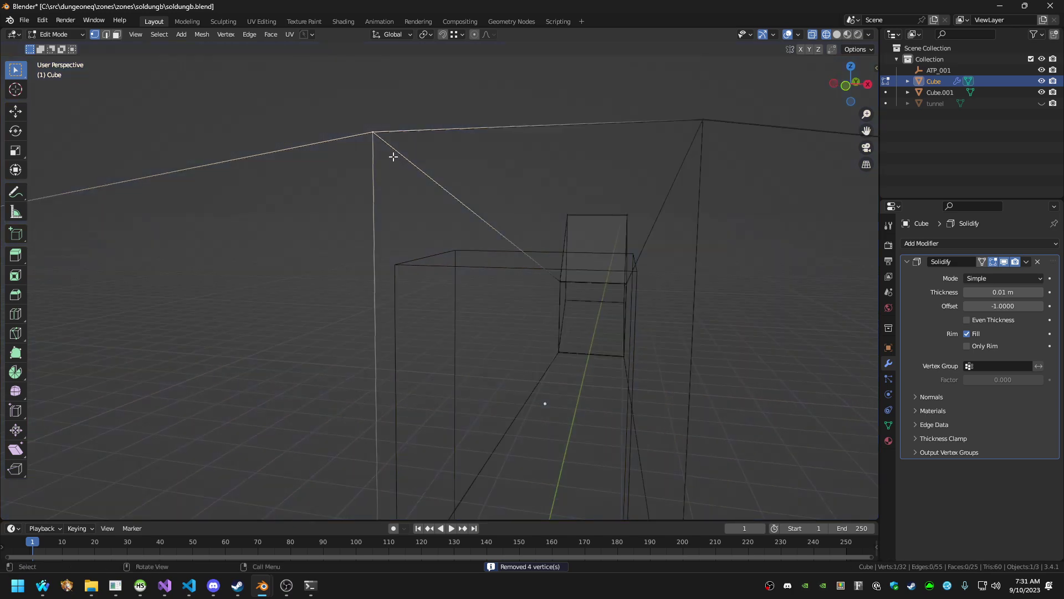
{"action": "middle_click_drag", "start_coordinate": [391, 157], "coordinate": [381, 119]}
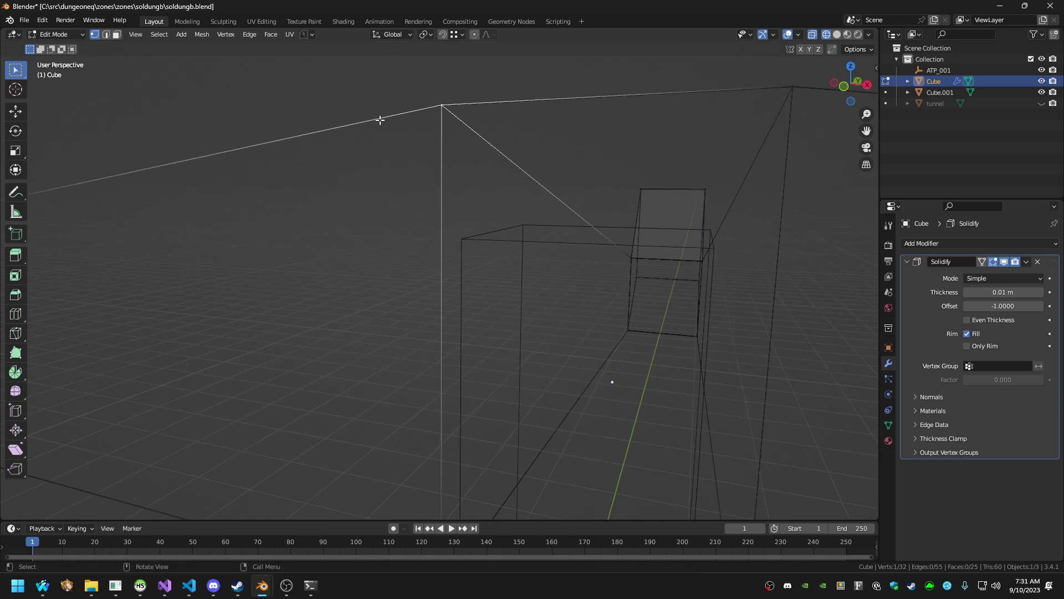
{"action": "key", "text": "Tab"}
{"action": "key", "text": "Tab"}
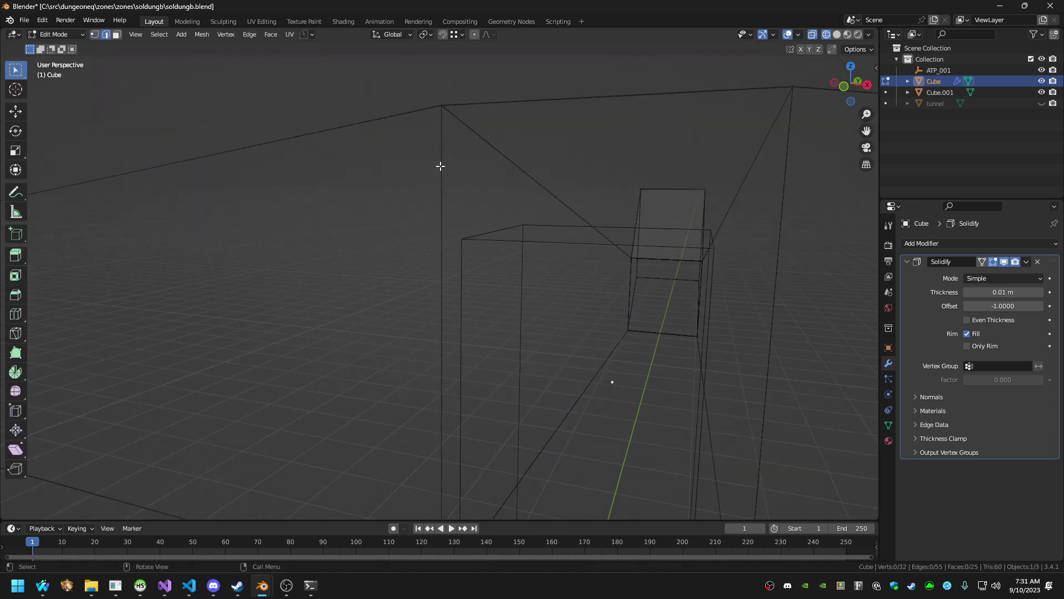
{"action": "left_click", "coordinate": [442, 167]}
{"action": "key", "text": "g"}
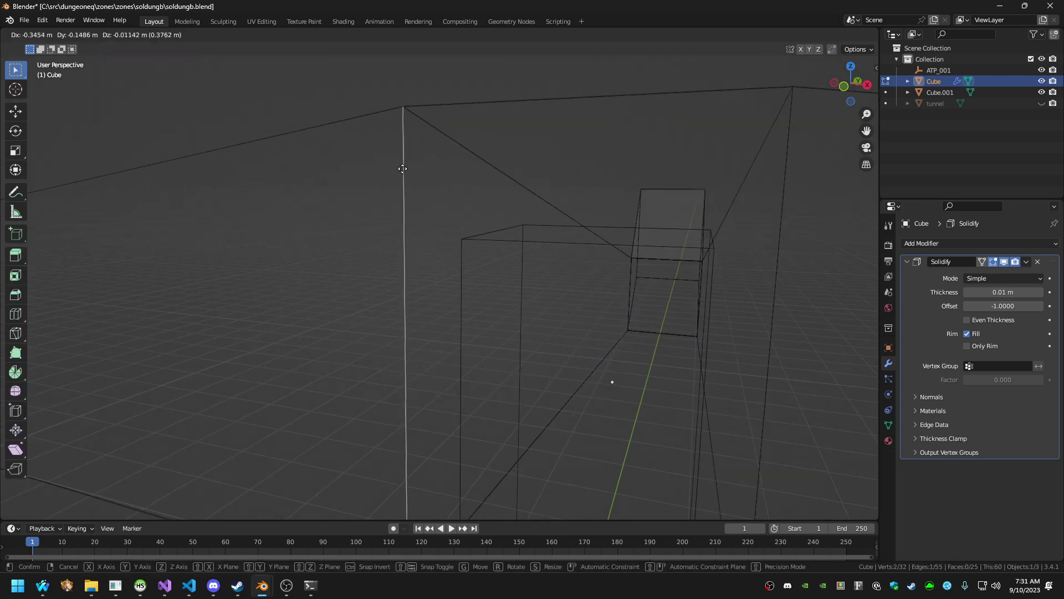
{"action": "key", "text": "Escape"}
{"action": "key", "text": "g"}
{"action": "key", "text": "Escape"}
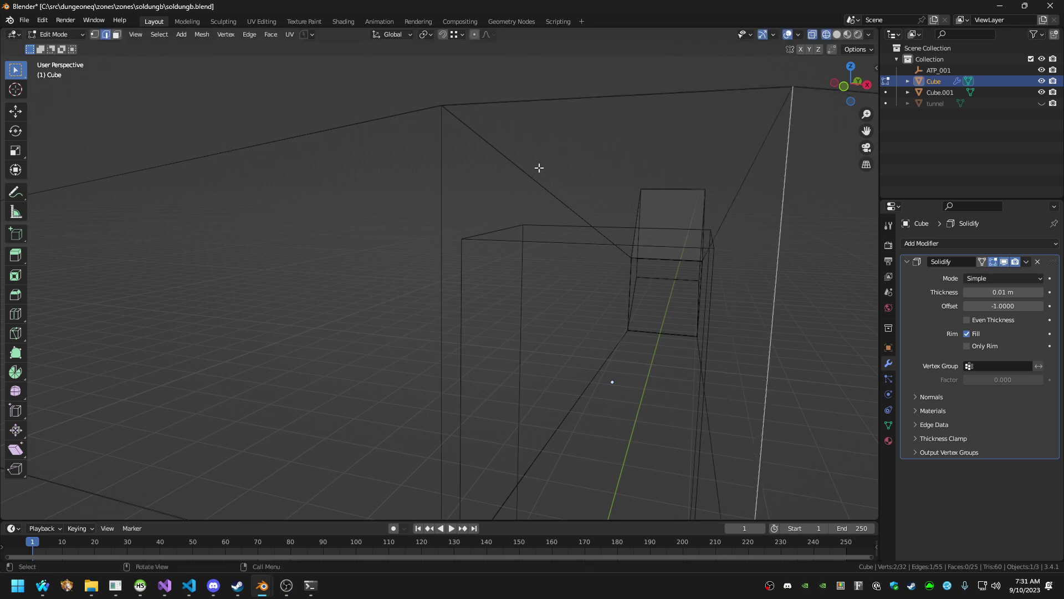
Save soldungb.blend and view the merged doorway and passage from outside the room
{"action": "key", "text": "shift+grave"}
{"action": "key", "text": "s"}
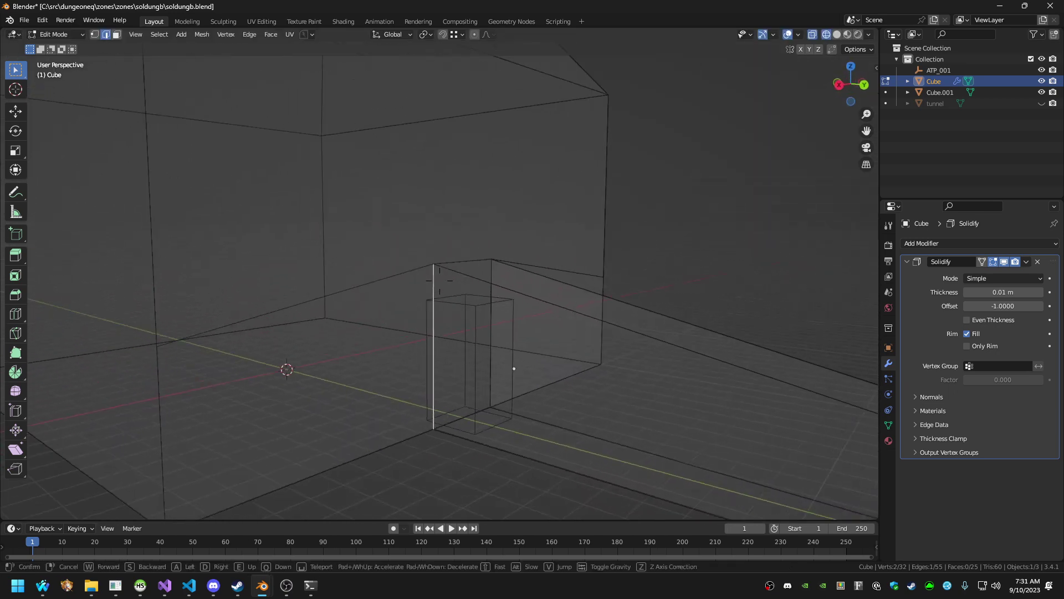
{"action": "left_click", "coordinate": [537, 167]}
{"action": "key", "text": "shift+grave"}
{"action": "key", "text": "w"}
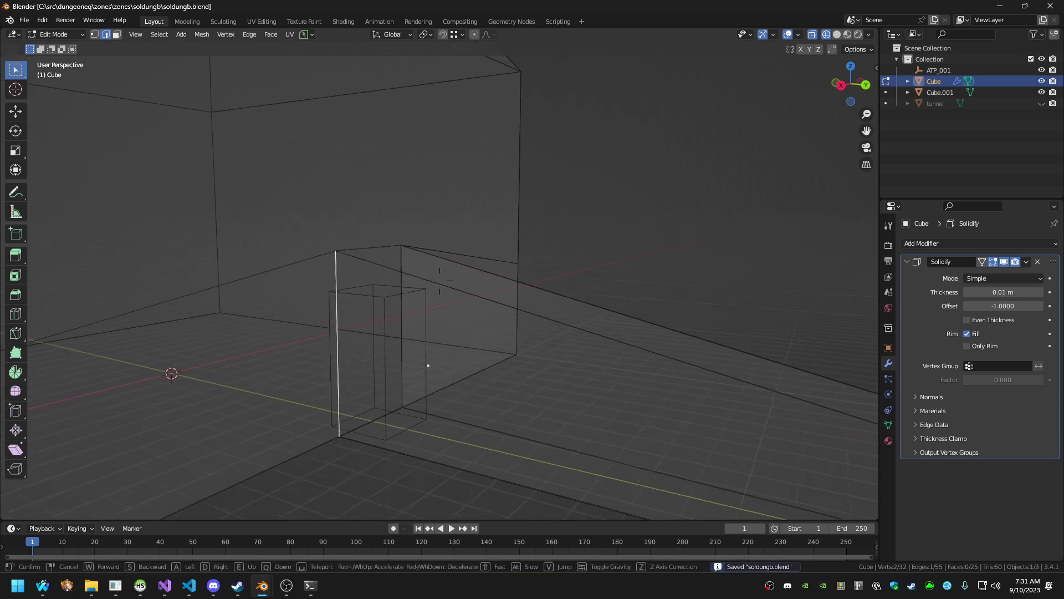
Lower the floor edge at the tunnel's bend along Z, first by about 0.65 m and again by about 0.34 m
{"action": "key", "text": "w"}
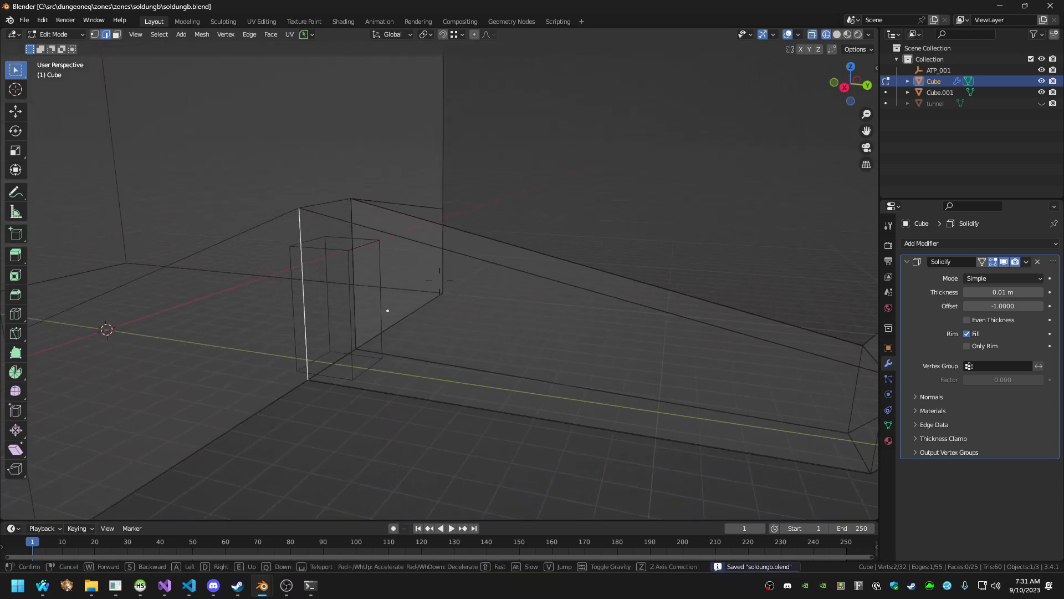
{"action": "key", "text": "s"}
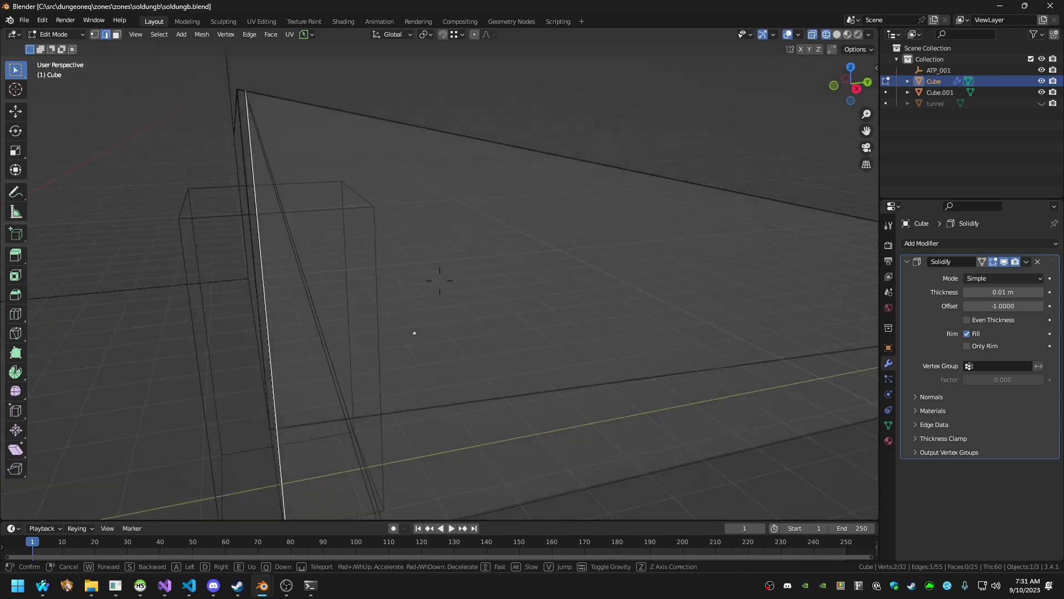
{"action": "key", "text": "w"}
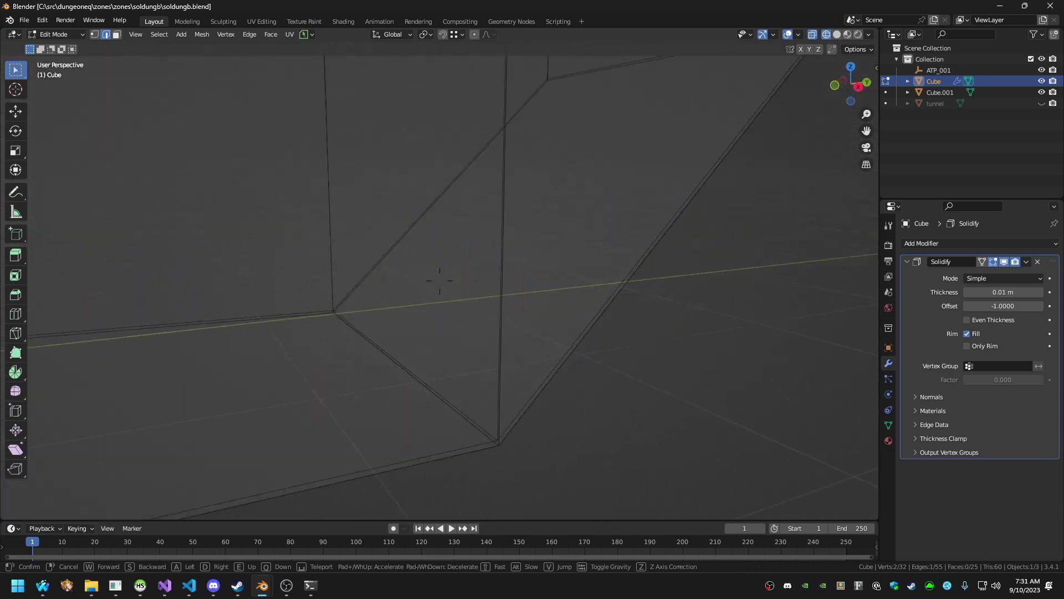
{"action": "left_click", "coordinate": [439, 280]}
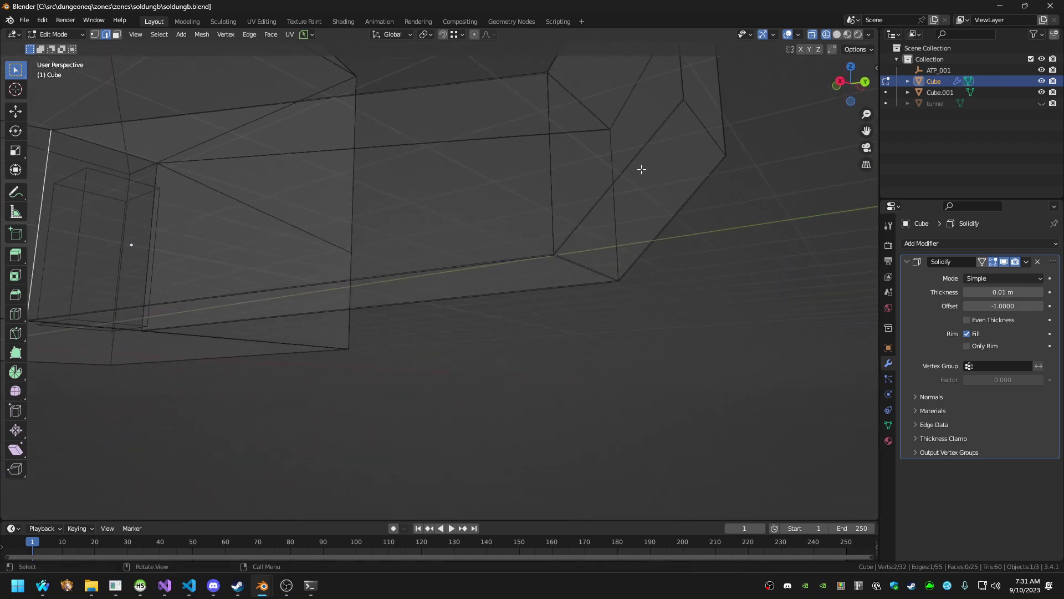
{"action": "key", "text": "g"}
{"action": "key", "text": "z"}
{"action": "left_click", "coordinate": [580, 307]}
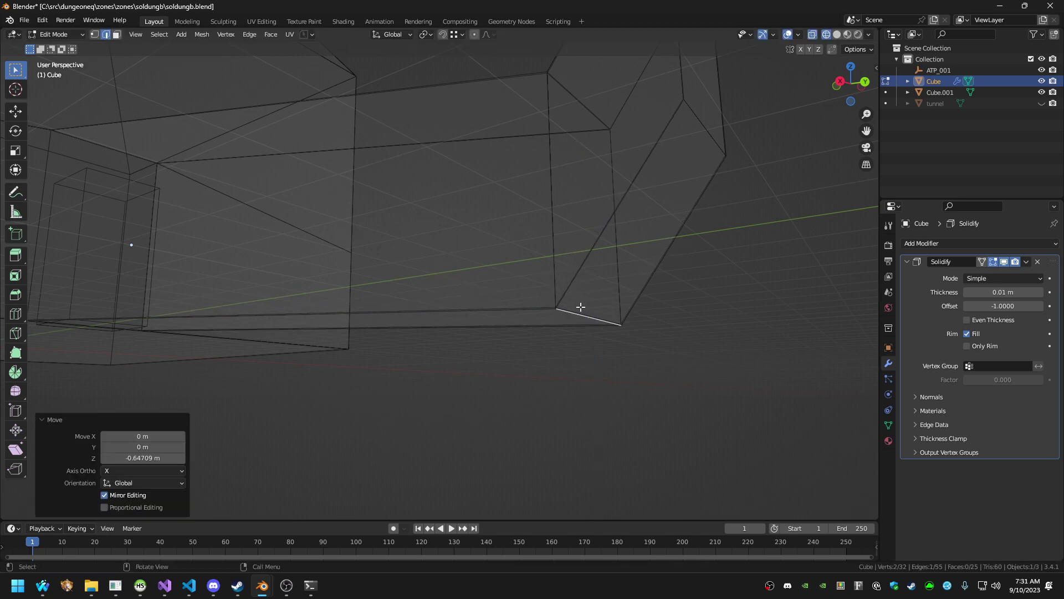
{"action": "key", "text": "g"}
{"action": "key", "text": "z"}
{"action": "left_click", "coordinate": [548, 294]}
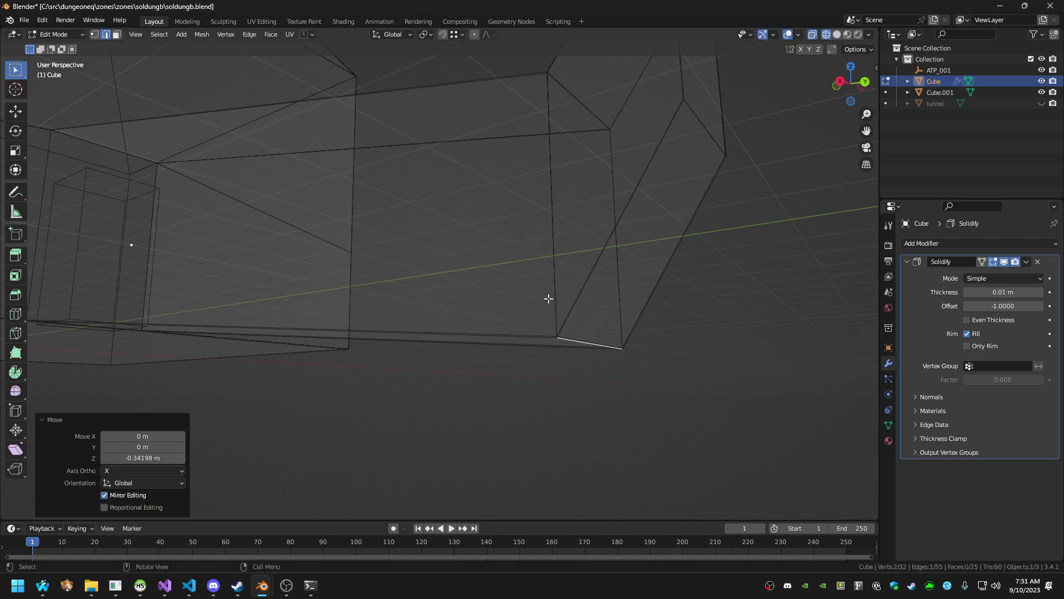
Switch to face selection and select the tunnel's far end face
{"action": "key", "text": "shift+grave"}
{"action": "left_click", "coordinate": [440, 280]}
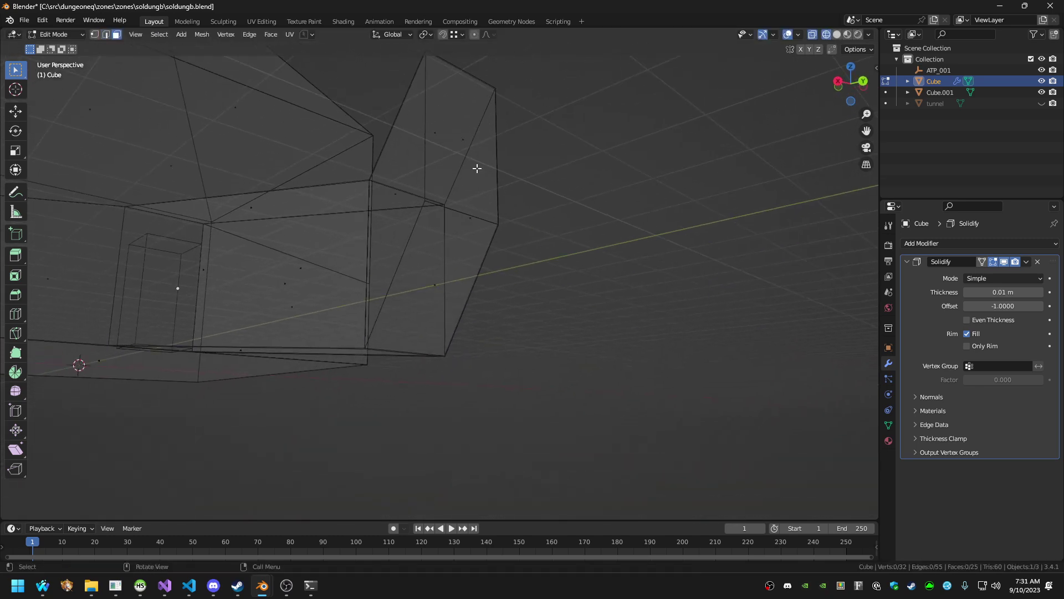
{"action": "left_click", "coordinate": [468, 142]}
{"action": "key", "text": "g"}
{"action": "key", "text": "z"}
{"action": "right_click", "coordinate": [496, 139]}
{"action": "key", "text": "g"}
{"action": "key", "text": "x"}
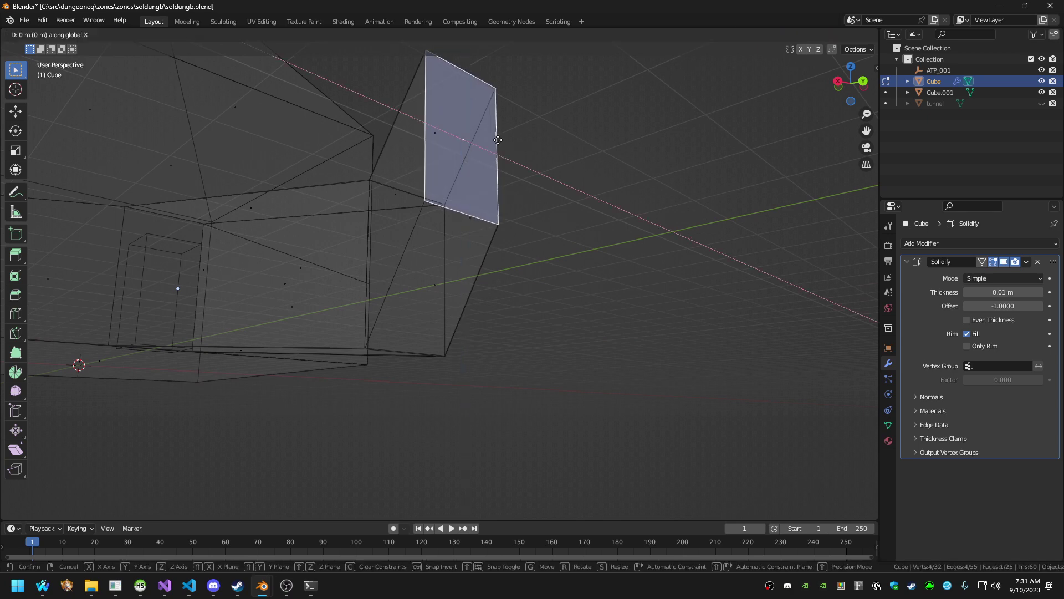
{"action": "right_click", "coordinate": [519, 193]}
Lower the tunnel's end face by about 1.6 m along the global Z axis
{"action": "middle_click_drag", "start_coordinate": [518, 192], "coordinate": [475, 240]}
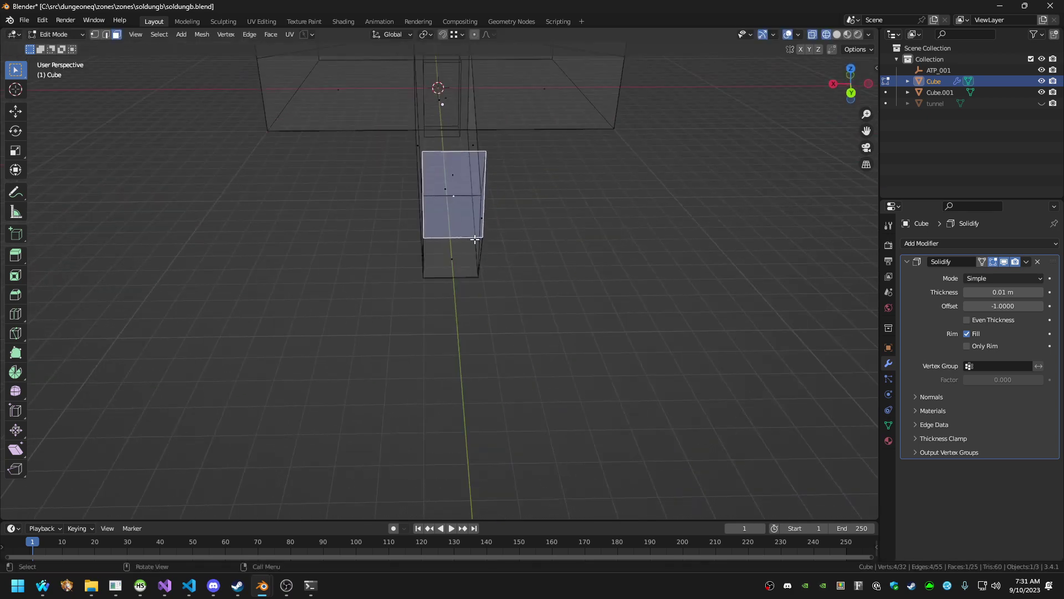
{"action": "key", "text": "g"}
{"action": "key", "text": "z"}
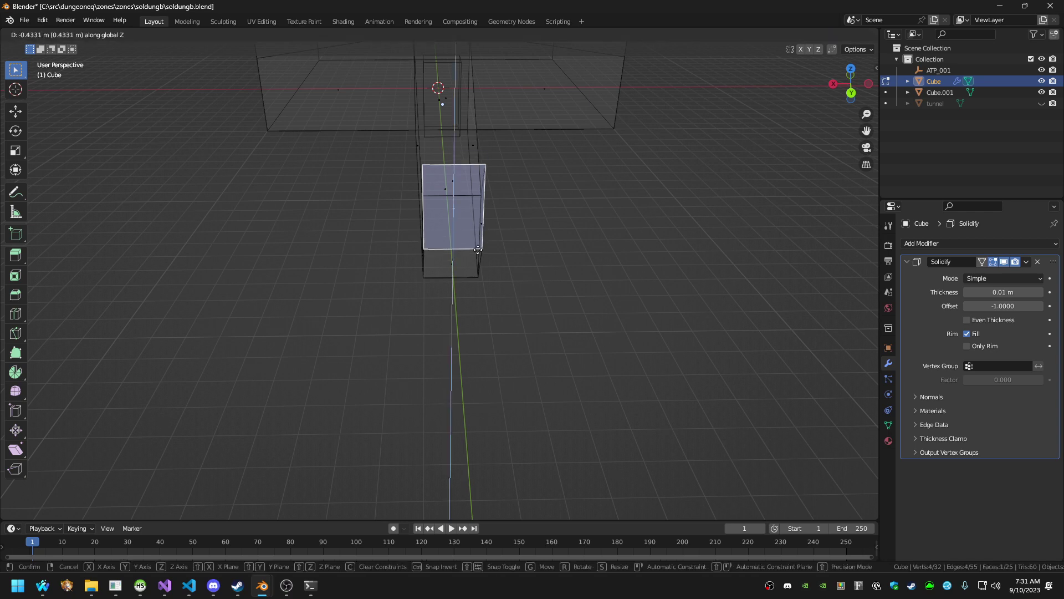
{"action": "left_click", "coordinate": [476, 272]}
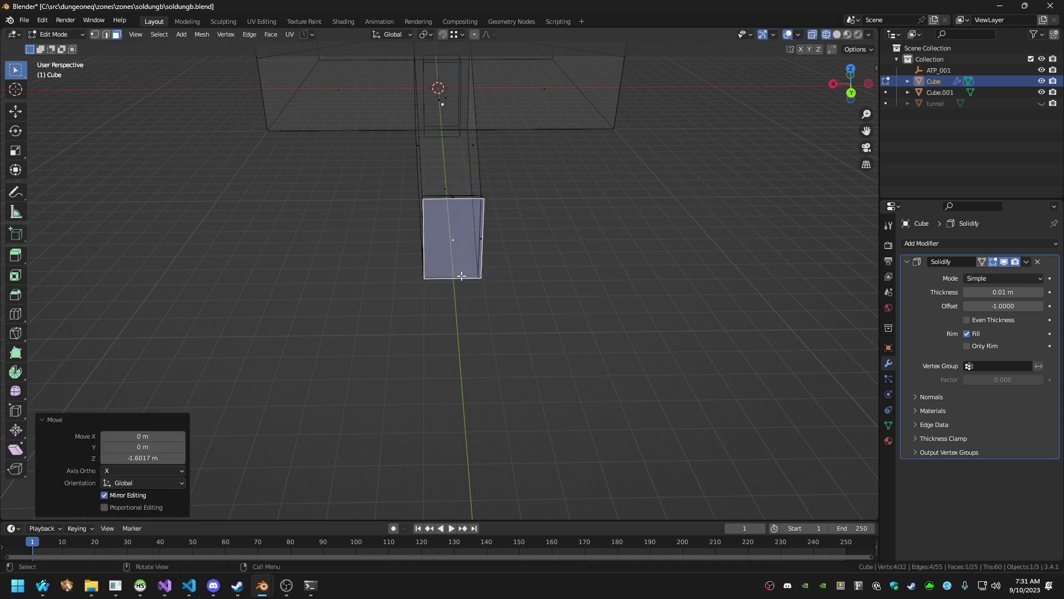
Move the tunnel's end face about 6.79 m along Y and about -3.96 m along X to form an angled passage
{"action": "key", "text": "g"}
{"action": "key", "text": "y"}
{"action": "left_click", "coordinate": [460, 404]}
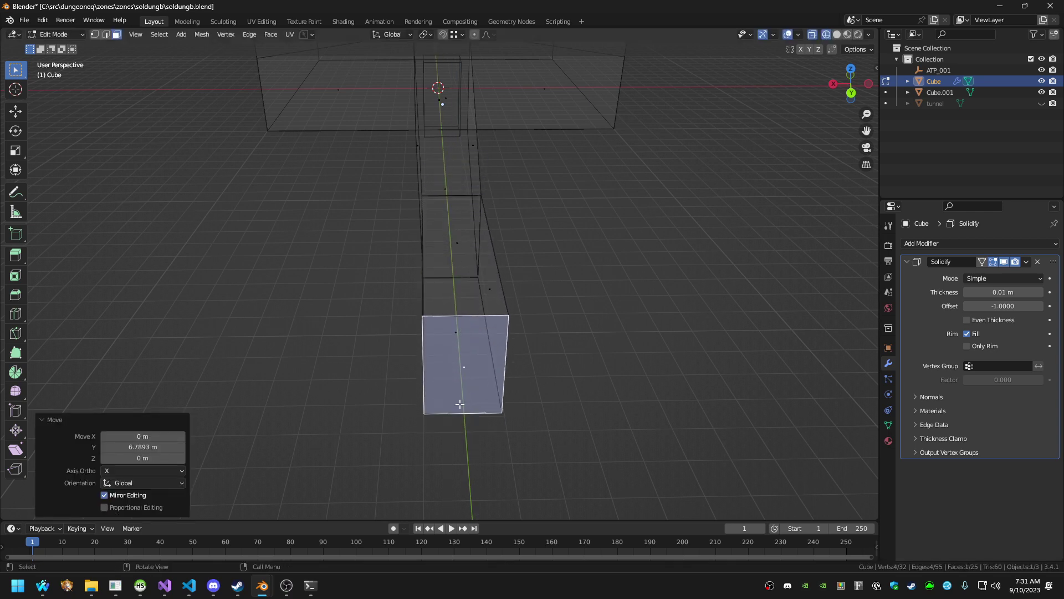
{"action": "key", "text": "g"}
{"action": "key", "text": "x"}
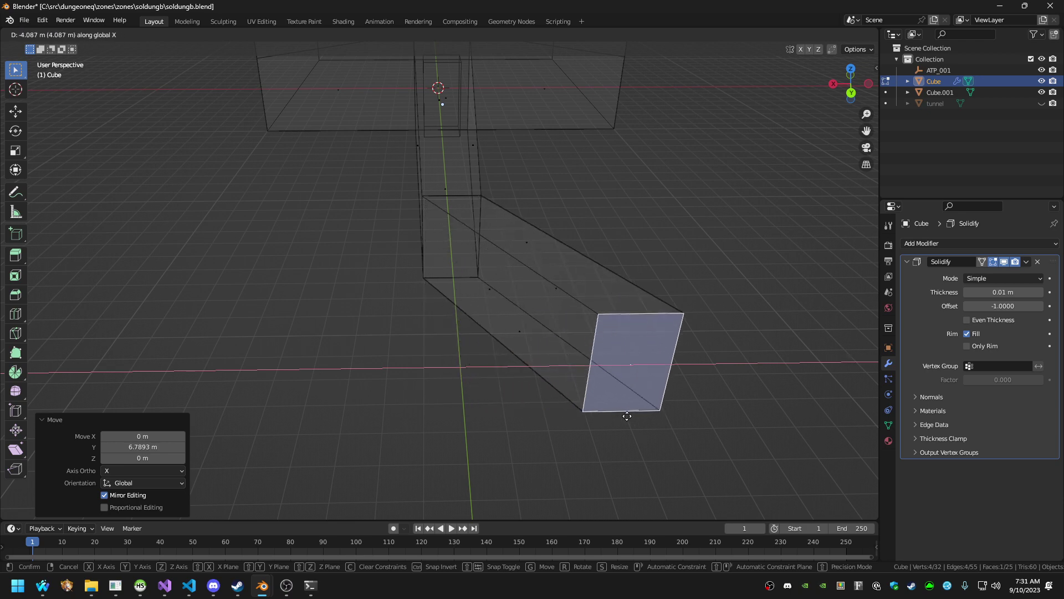
{"action": "left_click", "coordinate": [627, 415]}
Rotate the tunnel's end face about 26.9° around the Z axis
{"action": "key", "text": "shift+grave"}
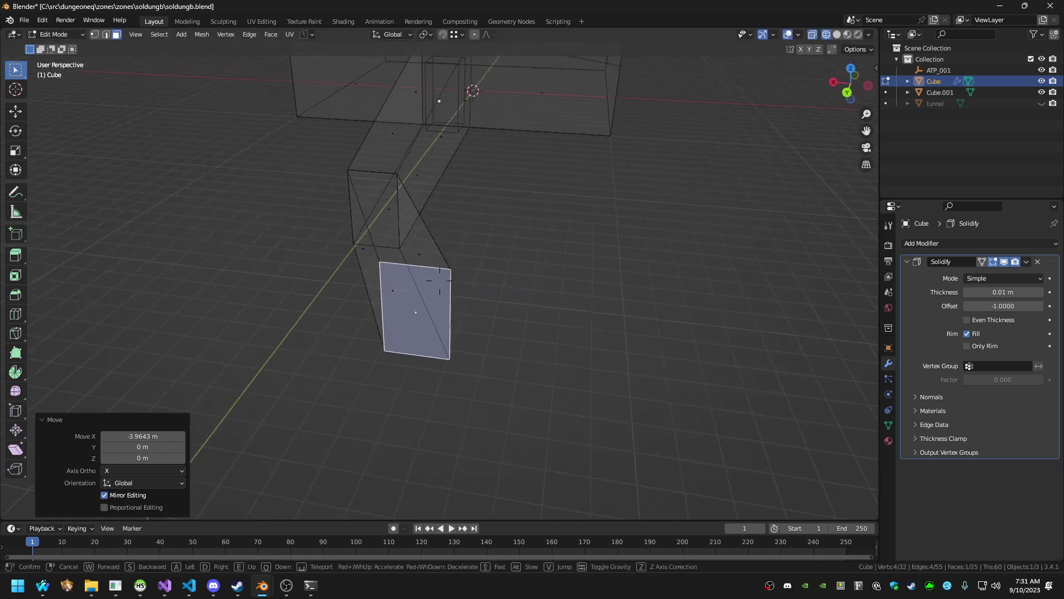
{"action": "key", "text": "d"}
{"action": "key", "text": "a"}
{"action": "left_click", "coordinate": [622, 416]}
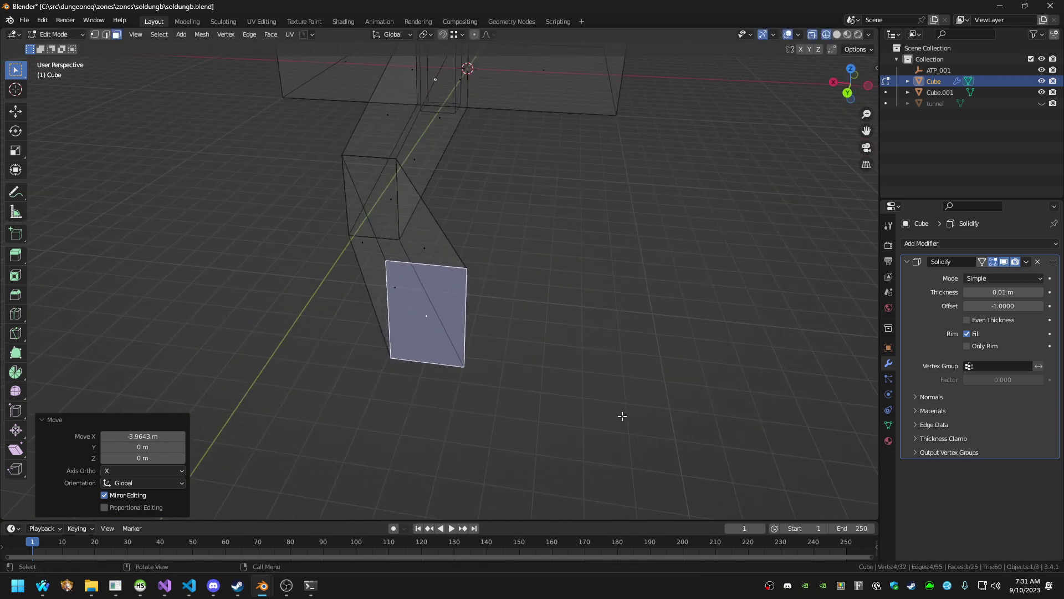
{"action": "key", "text": "r"}
{"action": "key", "text": "shift+z"}
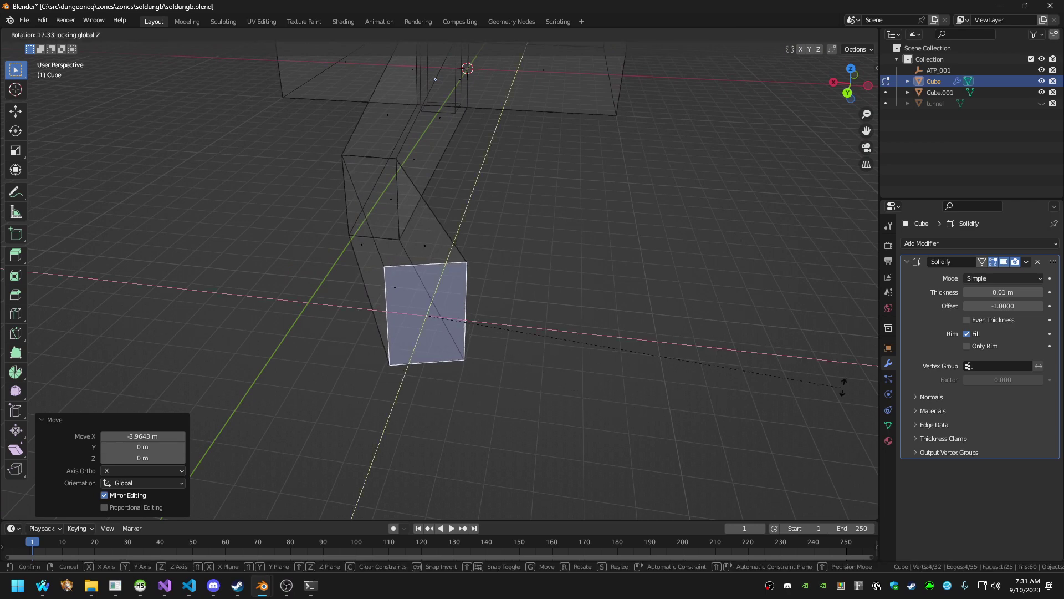
{"action": "left_click", "coordinate": [309, 331]}
Lower the rotated end face by about 2.07 m along Z so the passage slopes down
{"action": "key", "text": "shift+grave"}
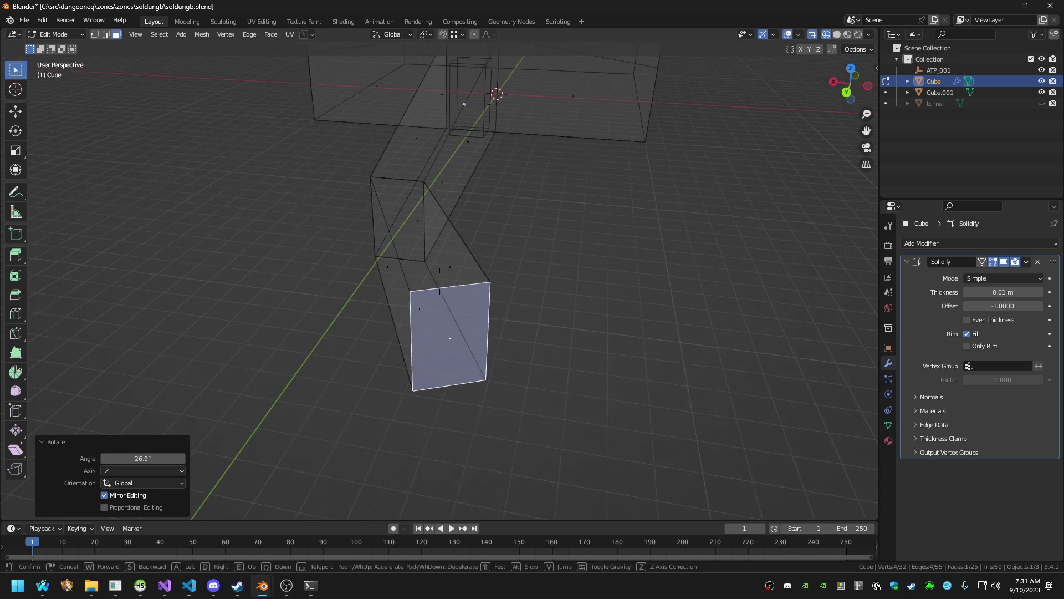
{"action": "key", "text": "w"}
{"action": "key", "text": "a"}
{"action": "key", "text": "s"}
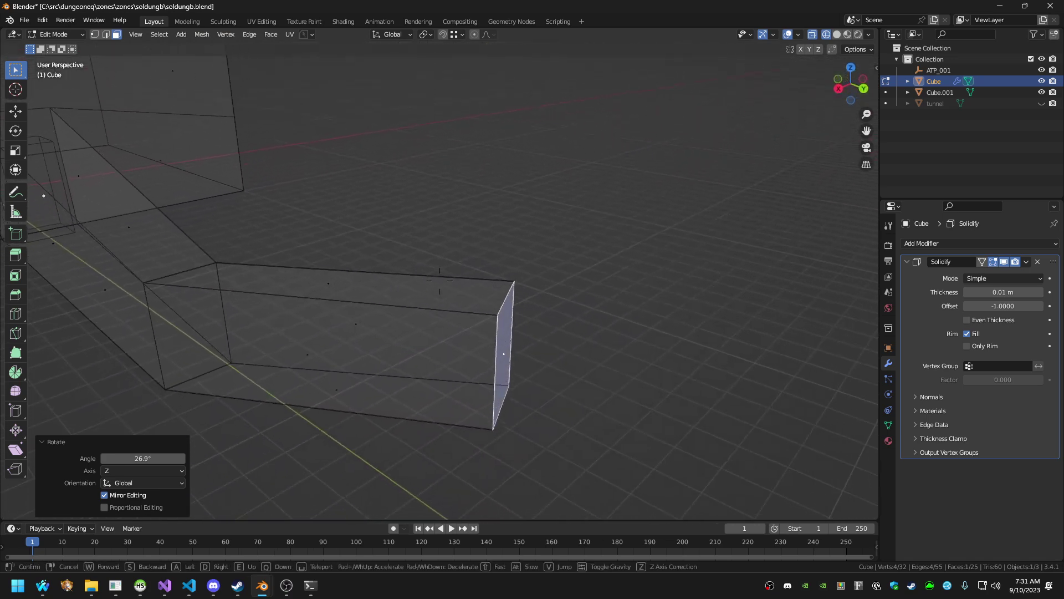
{"action": "key", "text": "d"}
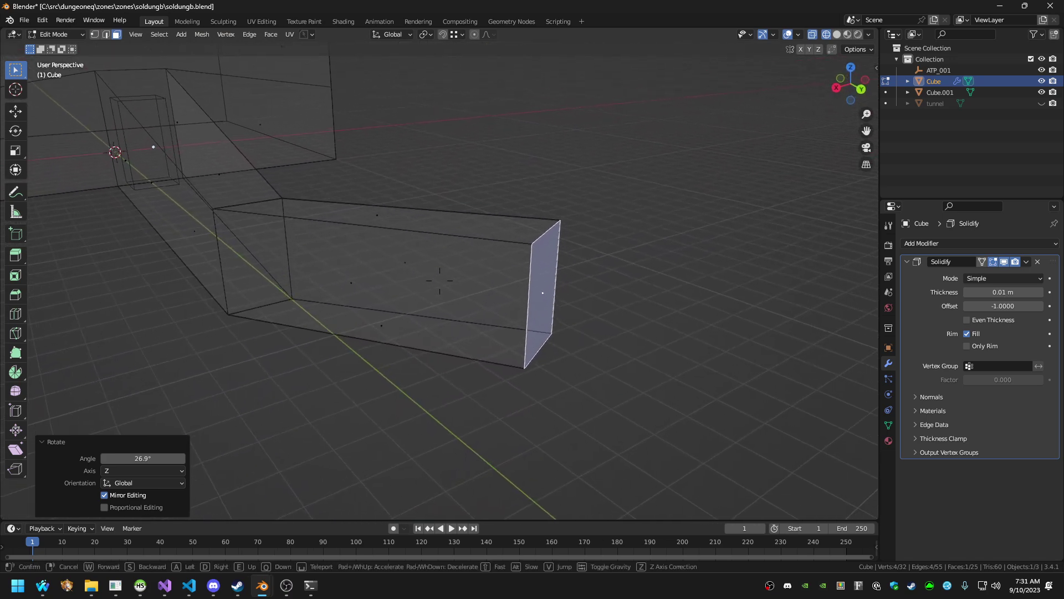
{"action": "left_click", "coordinate": [485, 317]}
{"action": "key", "text": "g"}
{"action": "key", "text": "z"}
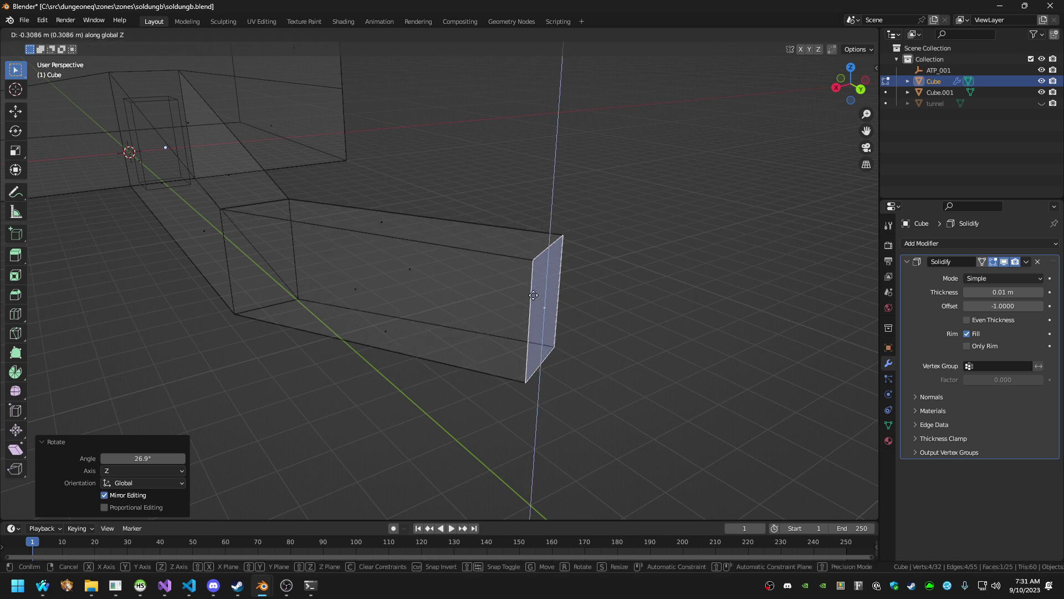
{"action": "left_click", "coordinate": [549, 361]}
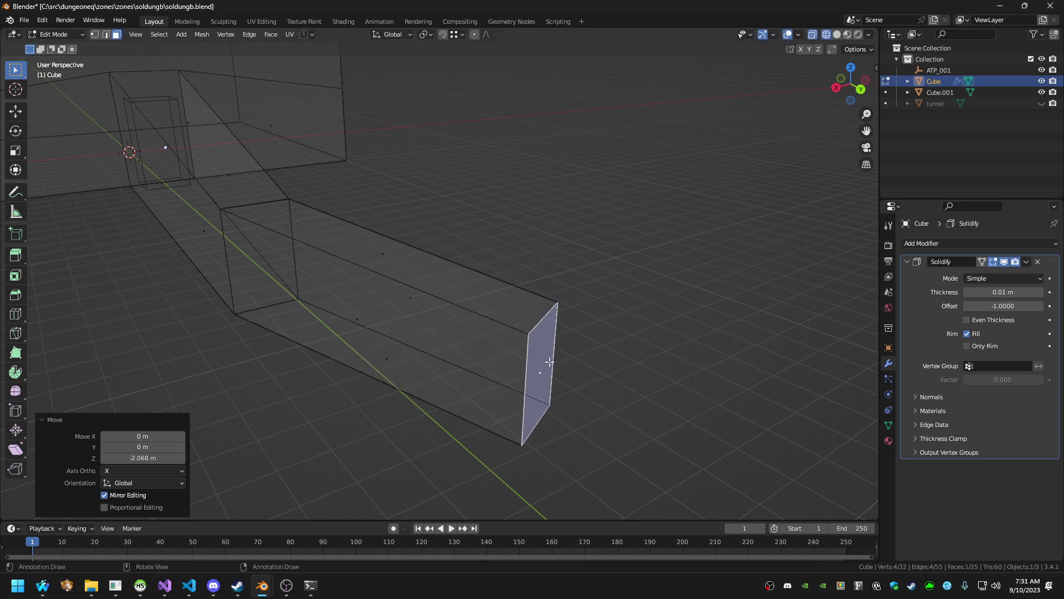
In edge selection, lower the floor edge at the tunnel's bend by about 1 m along Z
{"action": "key", "text": "shift+grave"}
{"action": "key", "text": "w"}
{"action": "key", "text": "d"}
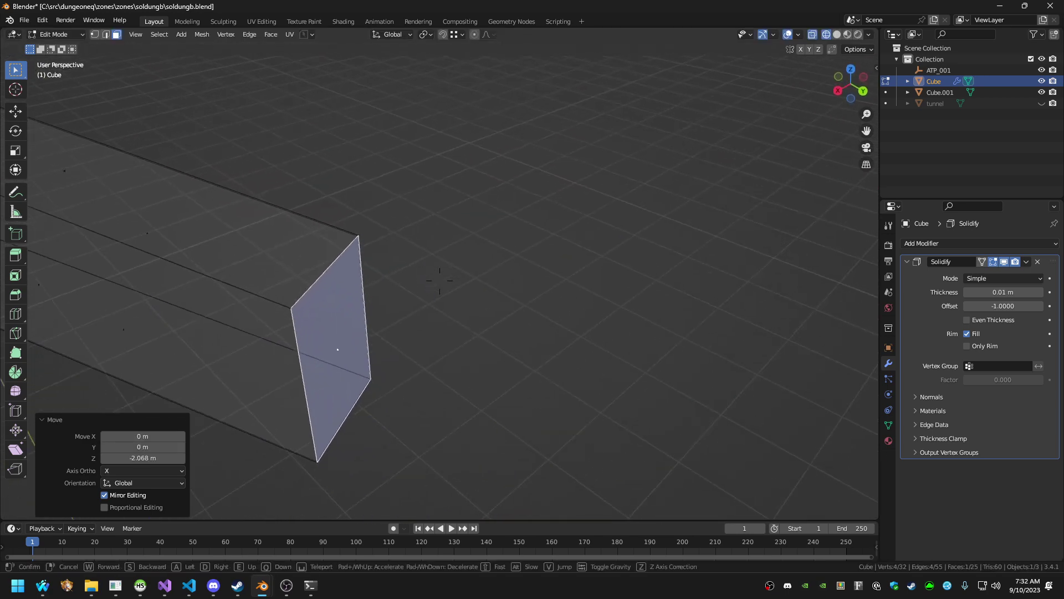
{"action": "key", "text": "s"}
{"action": "key", "text": "a"}
{"action": "left_click", "coordinate": [528, 354]}
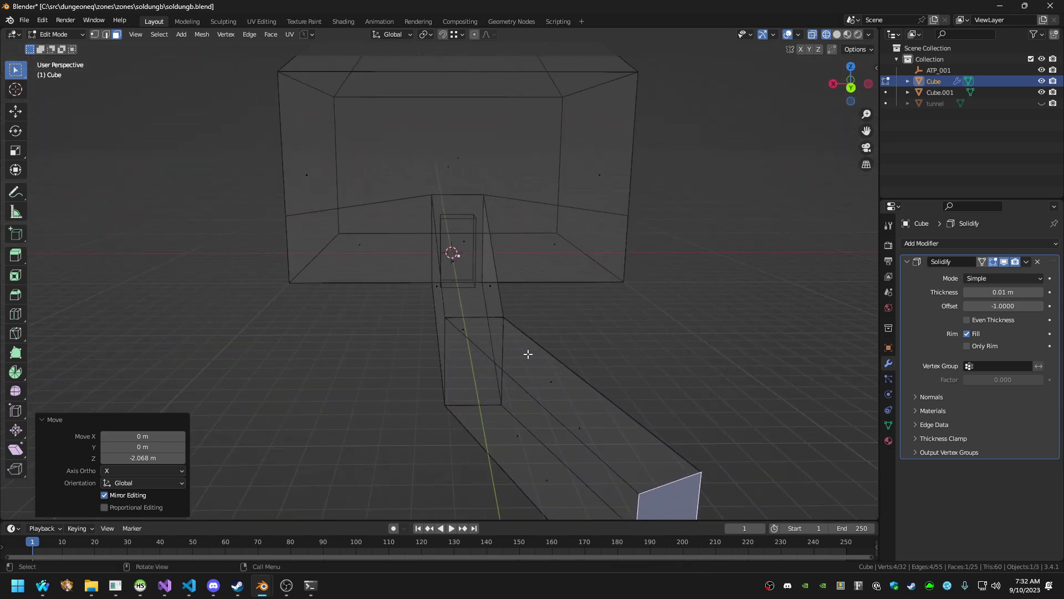
{"action": "left_click", "coordinate": [481, 317]}
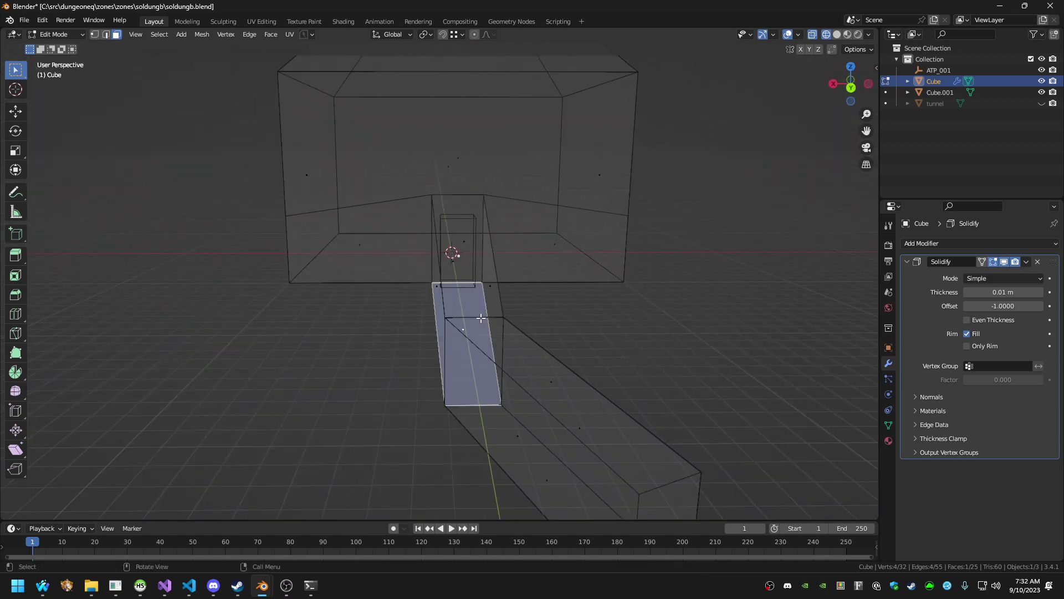
{"action": "left_click", "coordinate": [480, 404]}
{"action": "key", "text": "Tab"}
{"action": "key", "text": "Tab"}
{"action": "key", "text": "2"}
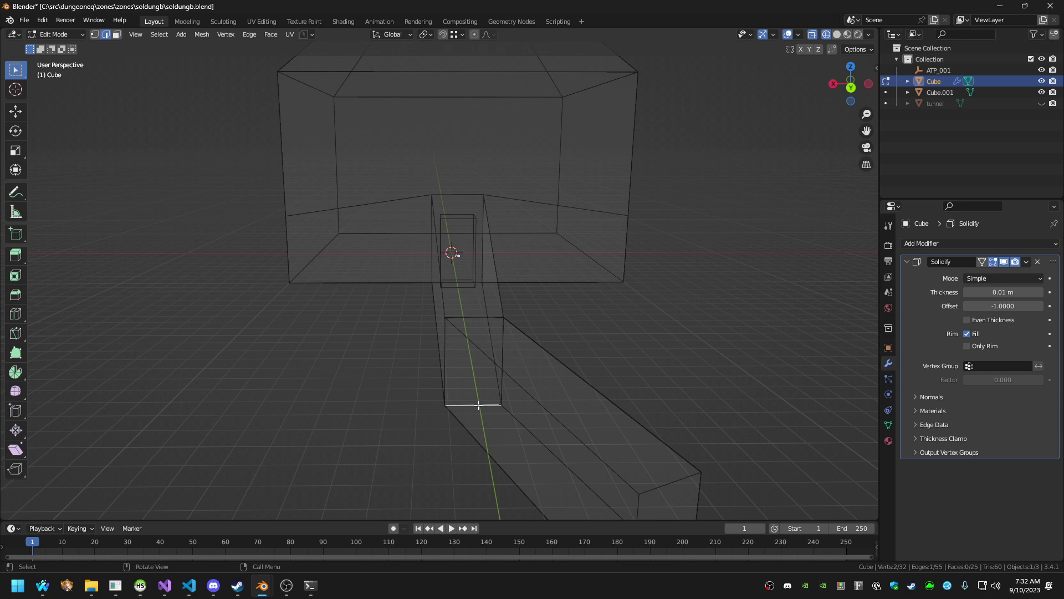
{"action": "key", "text": "g"}
{"action": "key", "text": "z"}
{"action": "left_click", "coordinate": [503, 430]}
Move the vertical edge on the +X side of the room's tunnel entrance outward about 0.33 m along X
{"action": "key", "text": "shift+grave"}
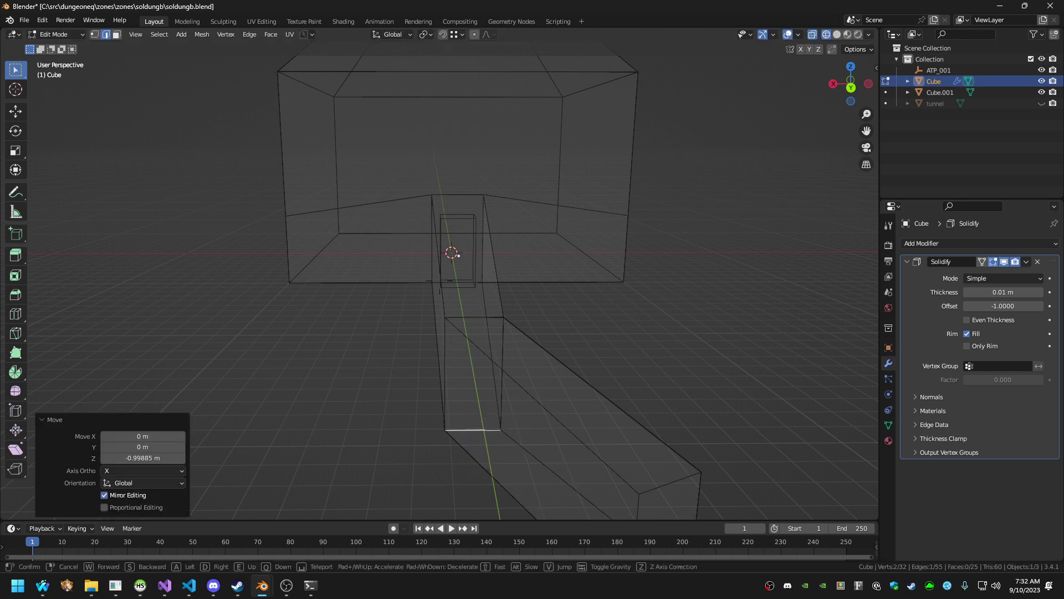
{"action": "key", "text": "w"}
{"action": "key", "text": "a"}
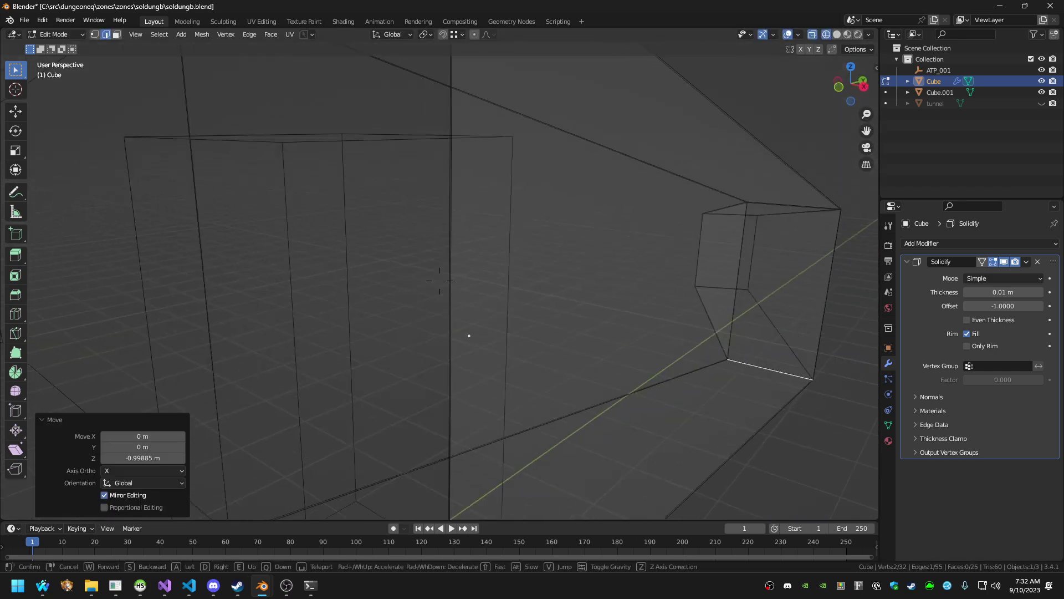
{"action": "left_click", "coordinate": [440, 280]}
{"action": "left_click", "coordinate": [541, 325]}
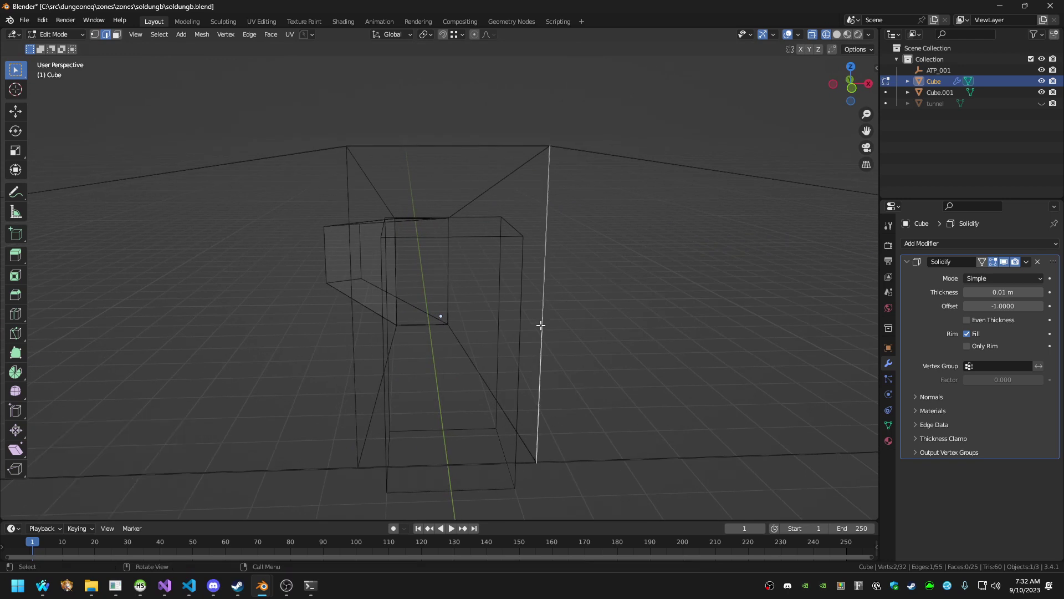
{"action": "key", "text": "g"}
{"action": "key", "text": "x"}
{"action": "left_click", "coordinate": [562, 327]}
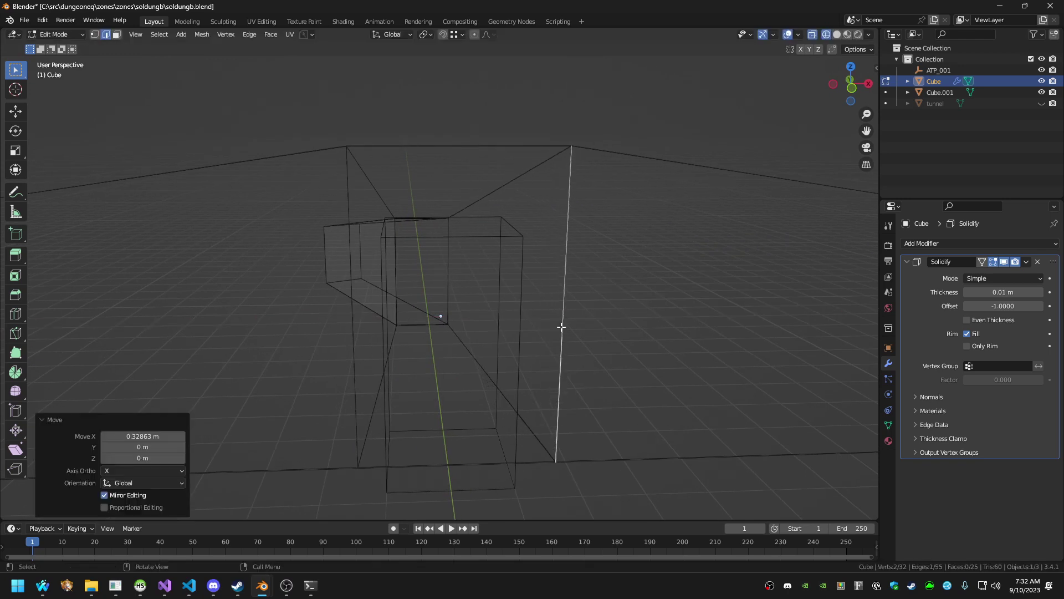
Move the vertical edge on the -X side of the tunnel entrance outward about -0.96 m along X
{"action": "left_click", "coordinate": [350, 272]}
{"action": "key", "text": "g"}
{"action": "key", "text": "x"}
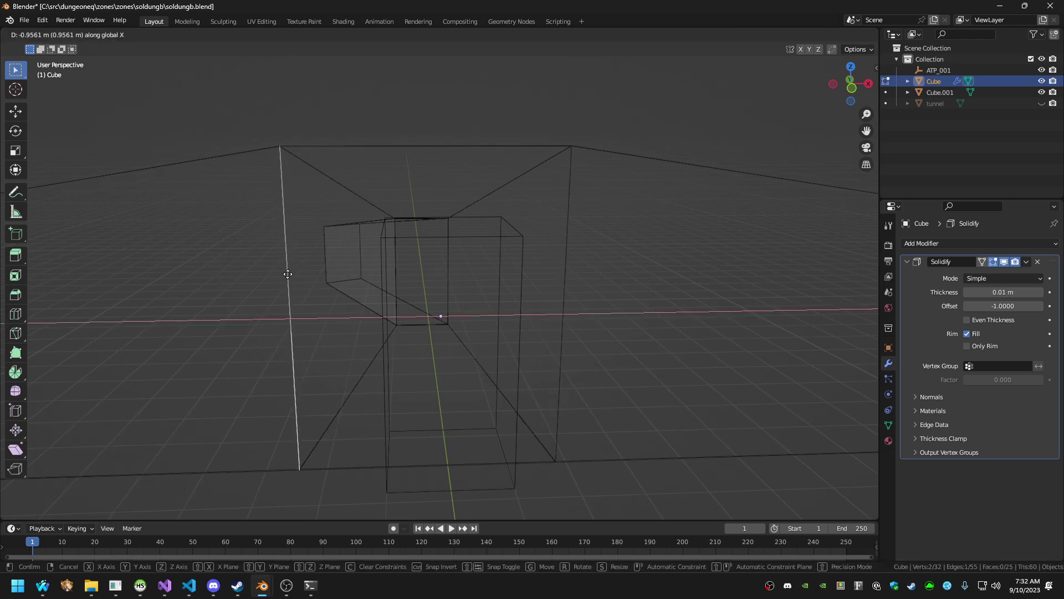
{"action": "left_click", "coordinate": [287, 273]}
Widen the tunnel at its bend by moving the +X side vertical edge about 1.29 m along X
{"action": "key", "text": "shift+grave"}
{"action": "key", "text": "w"}
{"action": "key", "text": "d"}
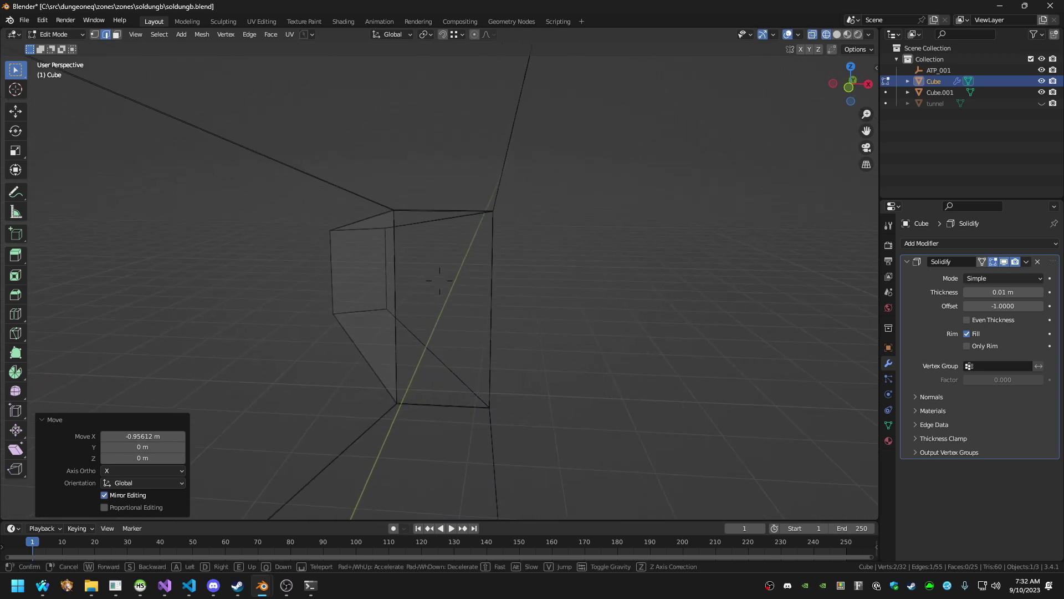
{"action": "left_click", "coordinate": [440, 280]}
{"action": "left_click", "coordinate": [347, 250]}
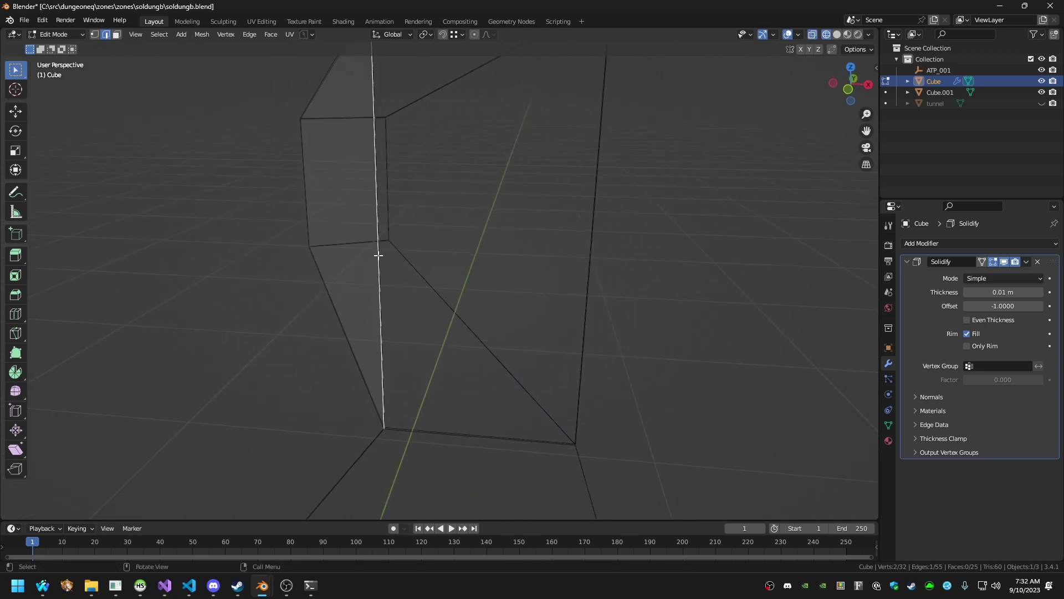
{"action": "key", "text": "g"}
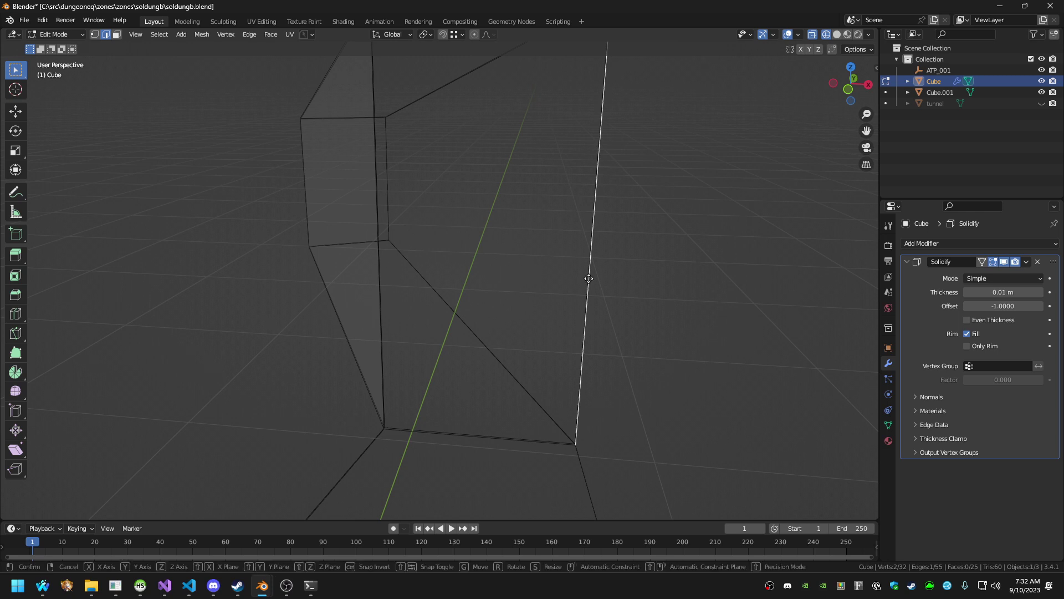
{"action": "key", "text": "x"}
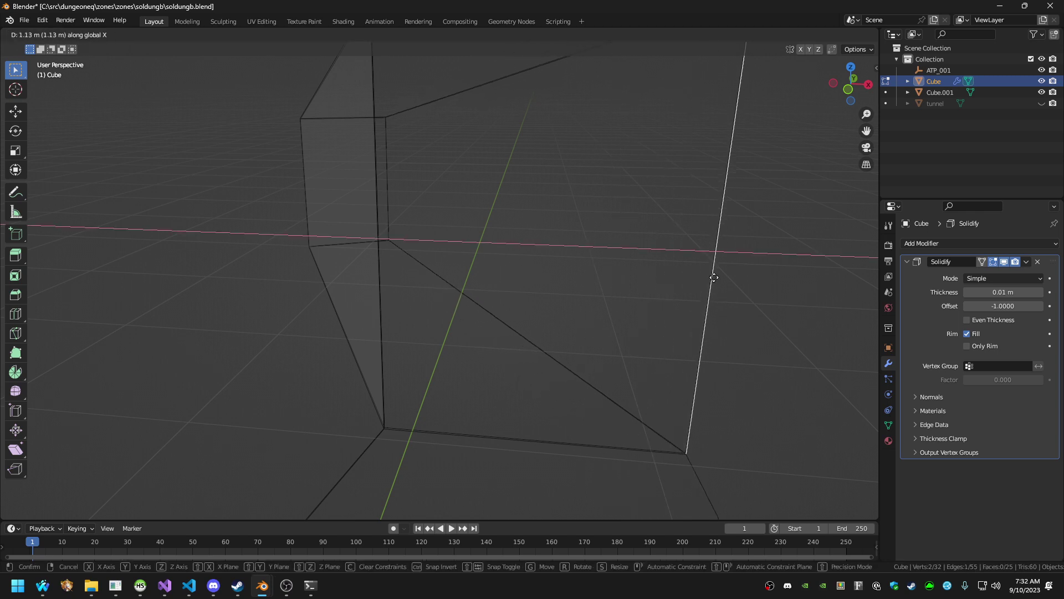
{"action": "left_click", "coordinate": [729, 278]}
{"action": "key", "text": "shift+grave"}
{"action": "key", "text": "w"}
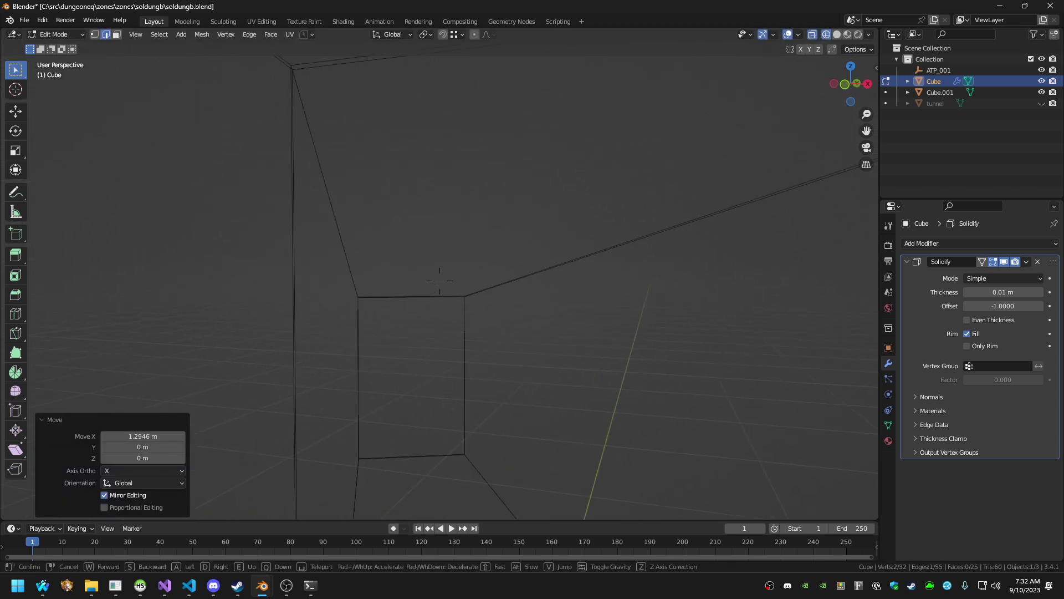
Lower the +X side ceiling edge of the tunnel section beyond the bend about 0.19 m along Z, and shift it about -0.27 m along X
{"action": "left_click", "coordinate": [439, 279]}
{"action": "left_click", "coordinate": [608, 223]}
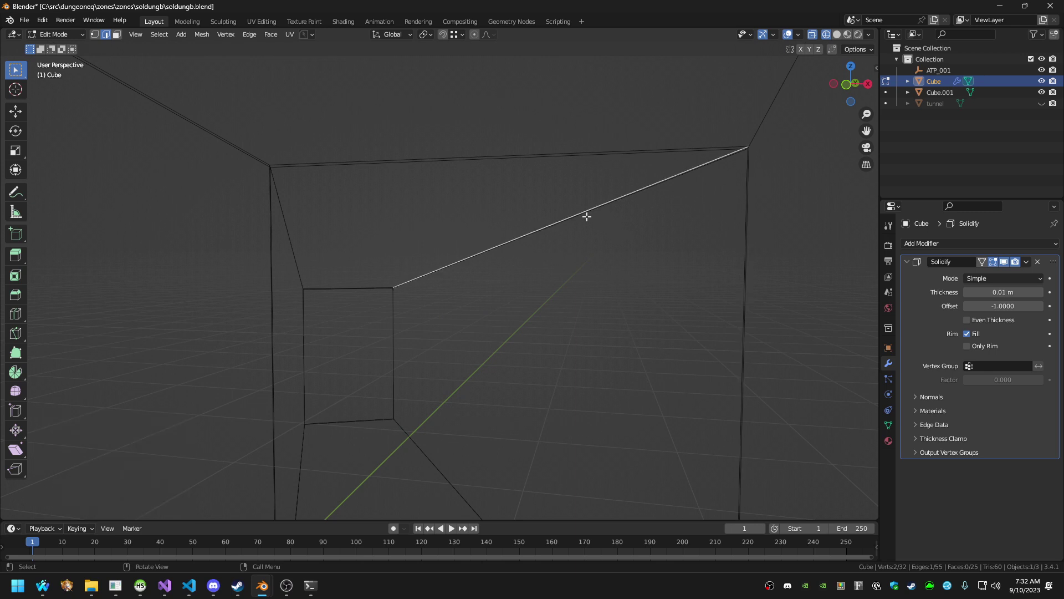
{"action": "key", "text": "g"}
{"action": "key", "text": "z"}
{"action": "left_click", "coordinate": [584, 229]}
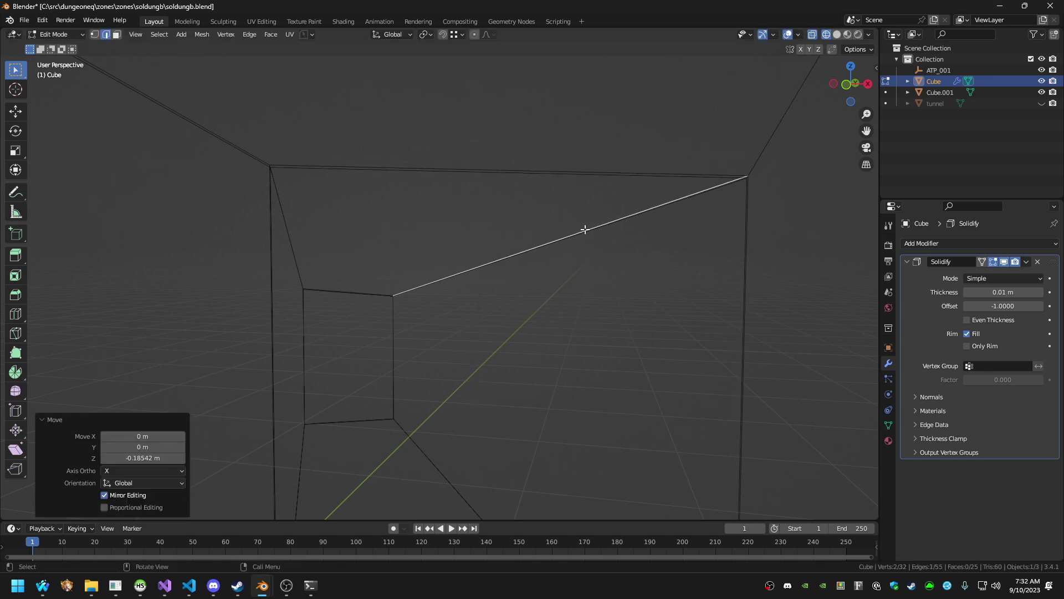
{"action": "key", "text": "g"}
{"action": "key", "text": "x"}
{"action": "left_click", "coordinate": [548, 232]}
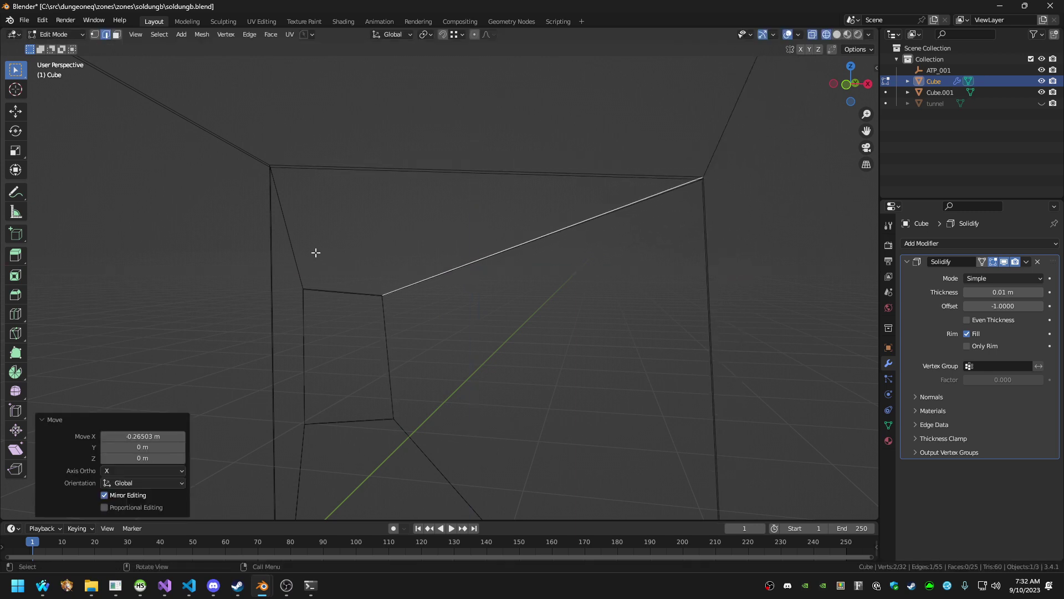
Move the -X side ceiling edge of the same tunnel section inward about 0.24 m along X
{"action": "left_click", "coordinate": [291, 234]}
{"action": "key", "text": "g"}
{"action": "key", "text": "x"}
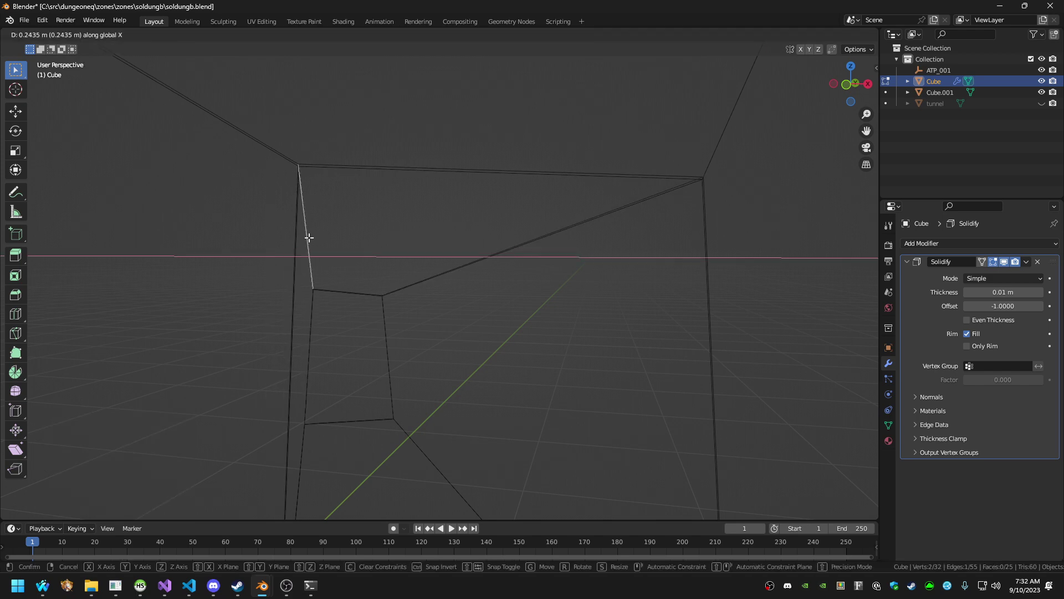
{"action": "left_click", "coordinate": [309, 237]}
Fly around the room and tunnel and examine the tunnel entrance in solid shading
{"action": "key", "text": "shift+grave"}
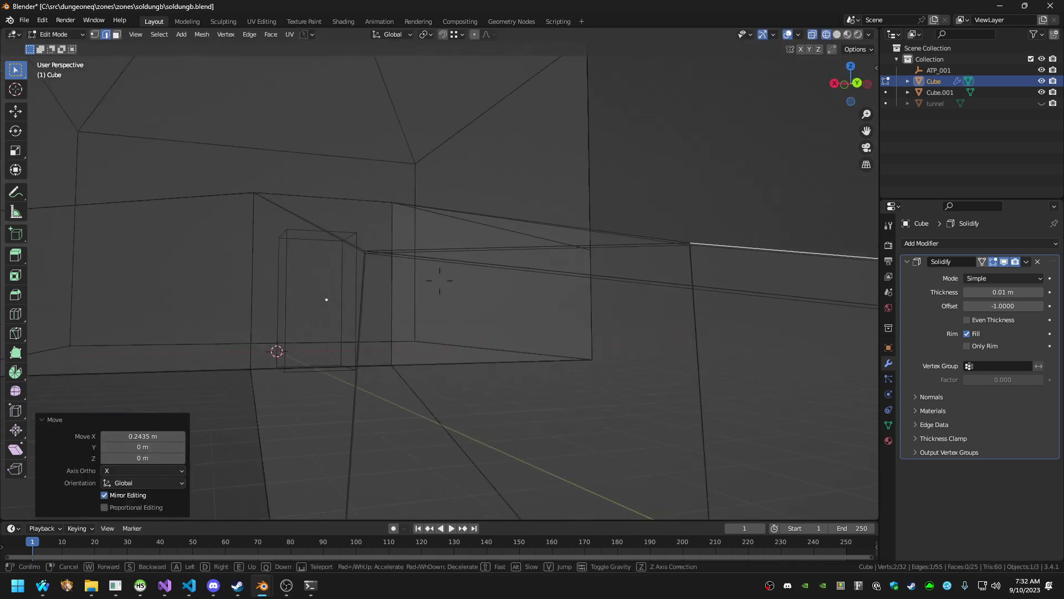
{"action": "key", "text": "d"}
{"action": "key", "text": "w"}
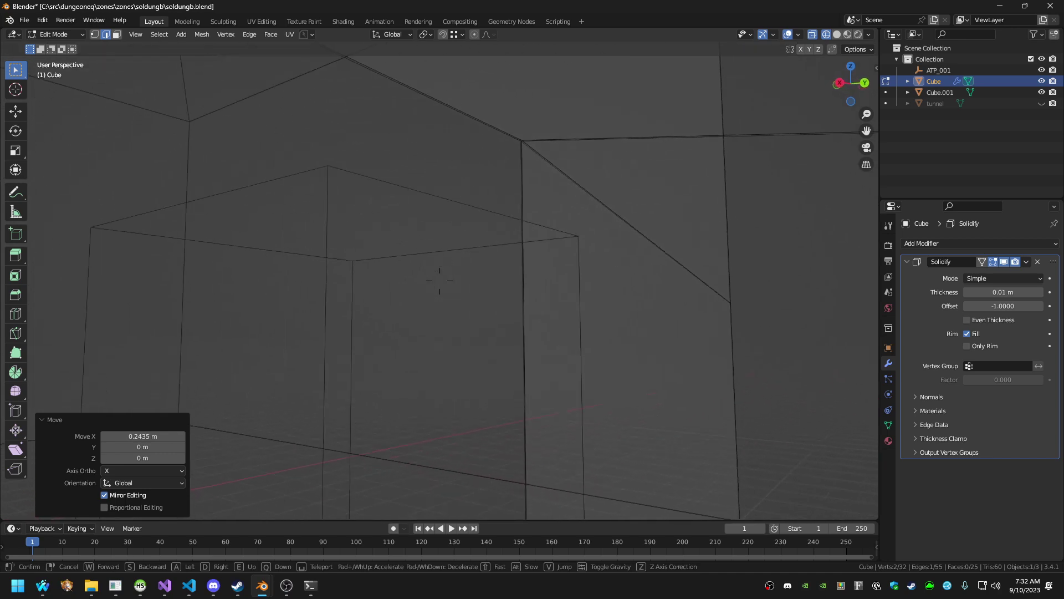
{"action": "key", "text": "s"}
{"action": "key", "text": "d"}
{"action": "left_click", "coordinate": [359, 275]}
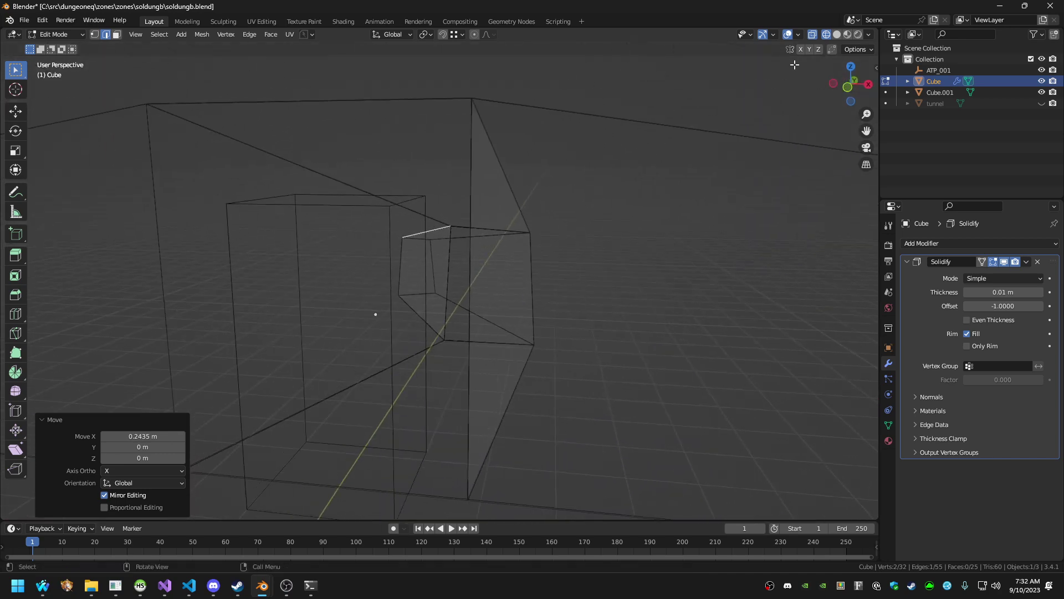
{"action": "left_click", "coordinate": [837, 34]}
{"action": "key", "text": "shift+grave"}
{"action": "key", "text": "w"}
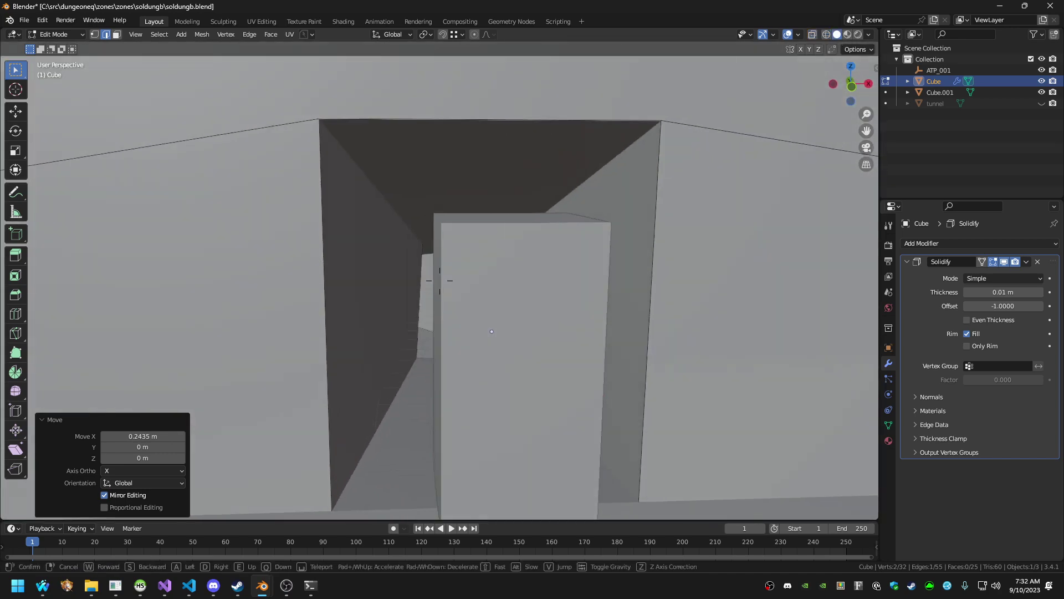
Switch to material preview and fly through and around the tunnel to examine its textures and outer shape
{"action": "left_click", "coordinate": [836, 37]}
{"action": "left_click", "coordinate": [847, 34]}
{"action": "key", "text": "shift+grave"}
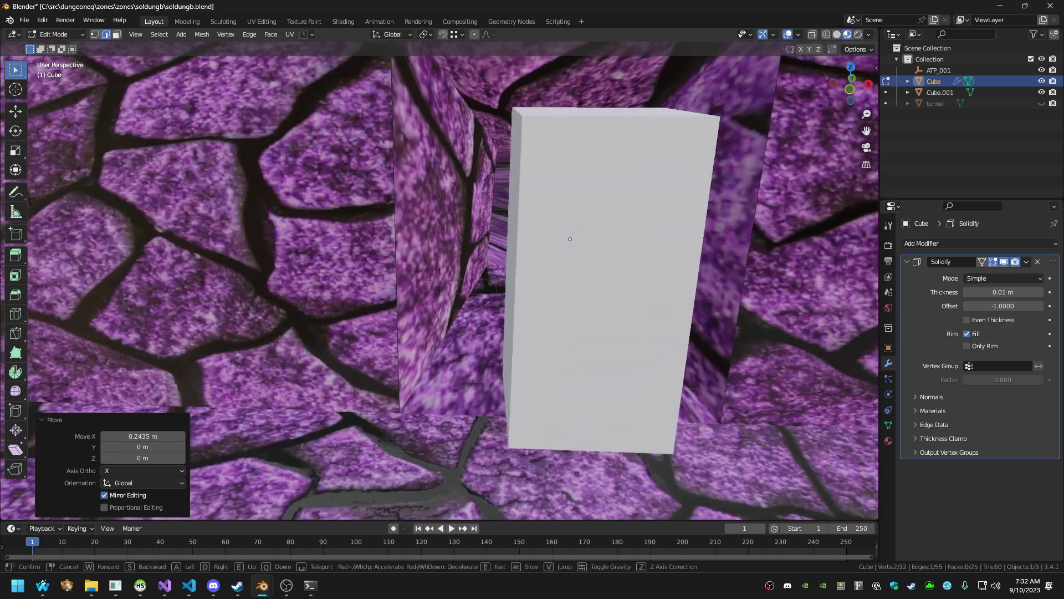
{"action": "key", "text": "w"}
{"action": "key", "text": "w"}
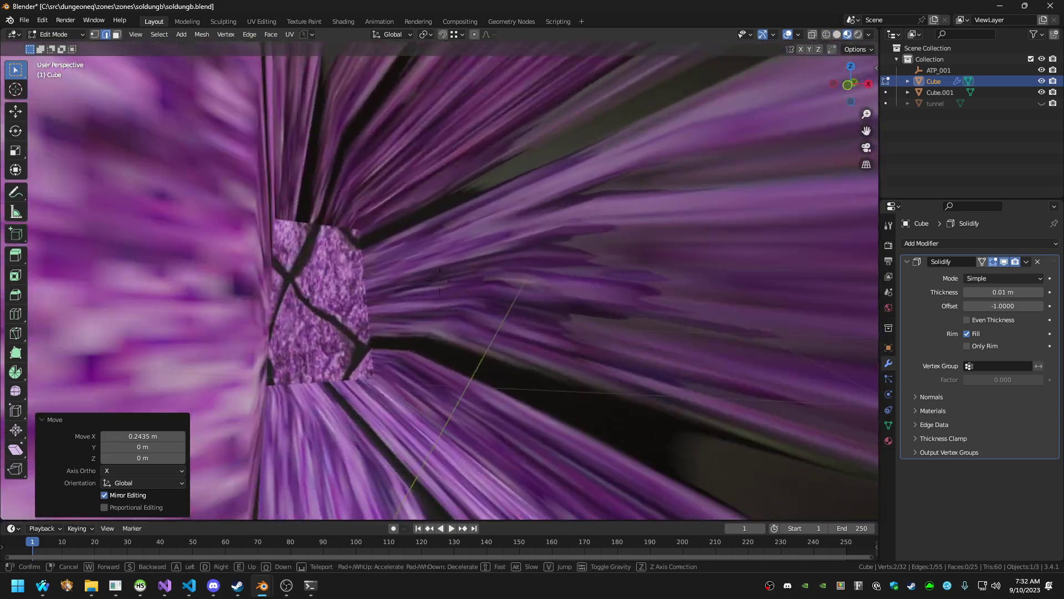
{"action": "key", "text": "s"}
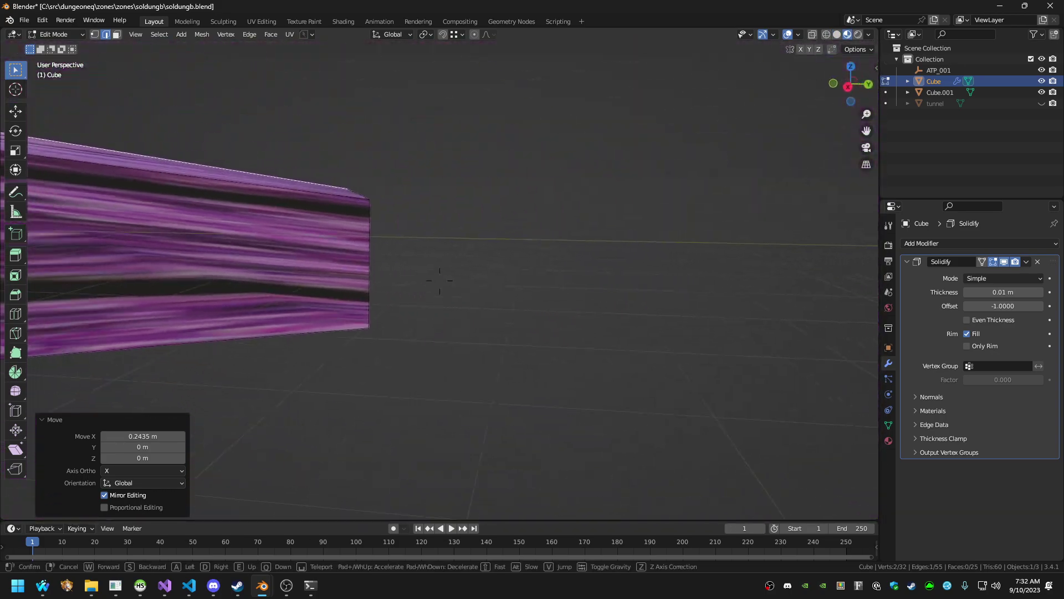
{"action": "key", "text": "d"}
{"action": "left_click", "coordinate": [731, 132]}
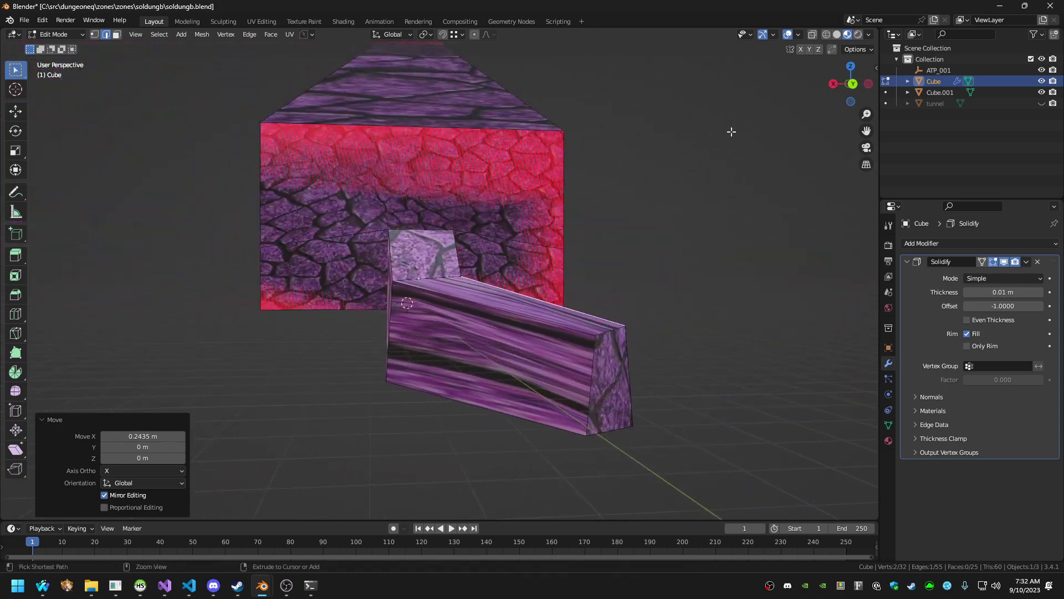
Save soldungb.blend, and try to create soldungb.eqg in eqgzi-manager
{"action": "left_click", "coordinate": [118, 586]}
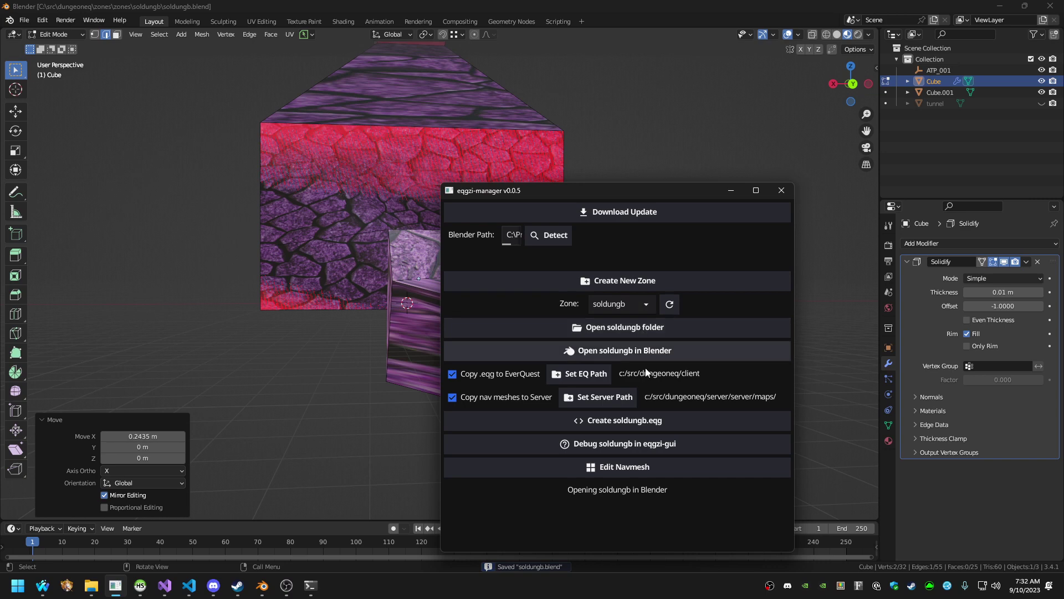
{"action": "left_click", "coordinate": [646, 419]}
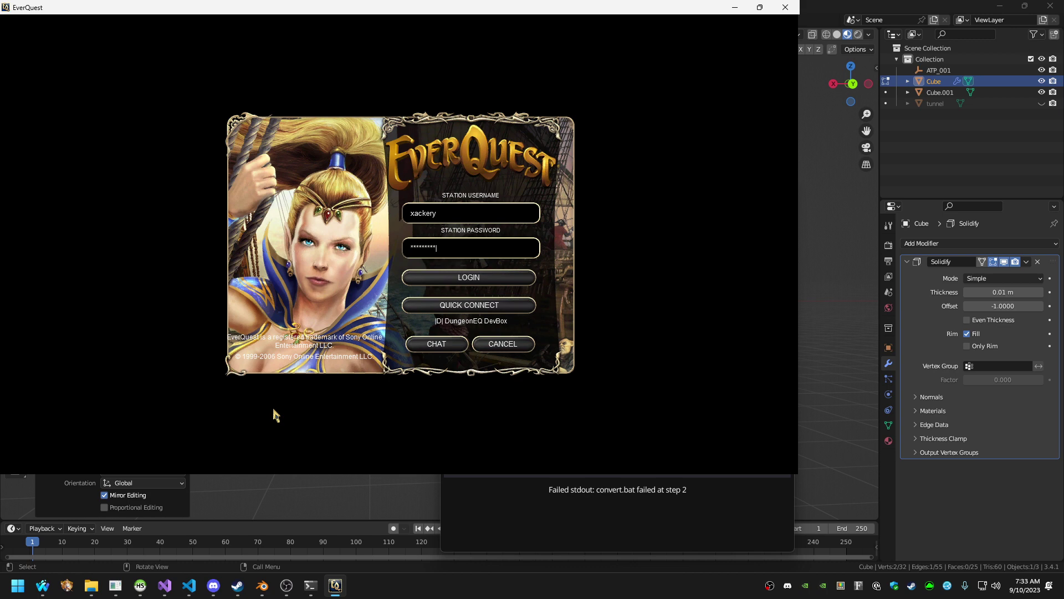
Log in to the EverQuest client with the account password and join the RebuildEQ.com - Closed Alpha server
{"action": "key", "text": "Return"}
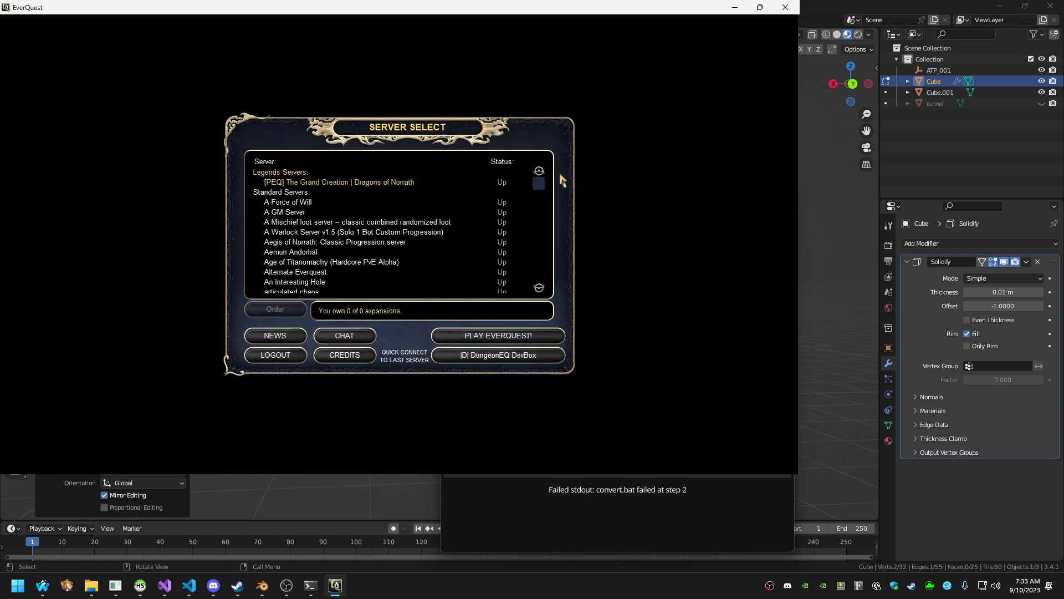
{"action": "left_click_drag", "start_coordinate": [540, 191], "coordinate": [542, 271]}
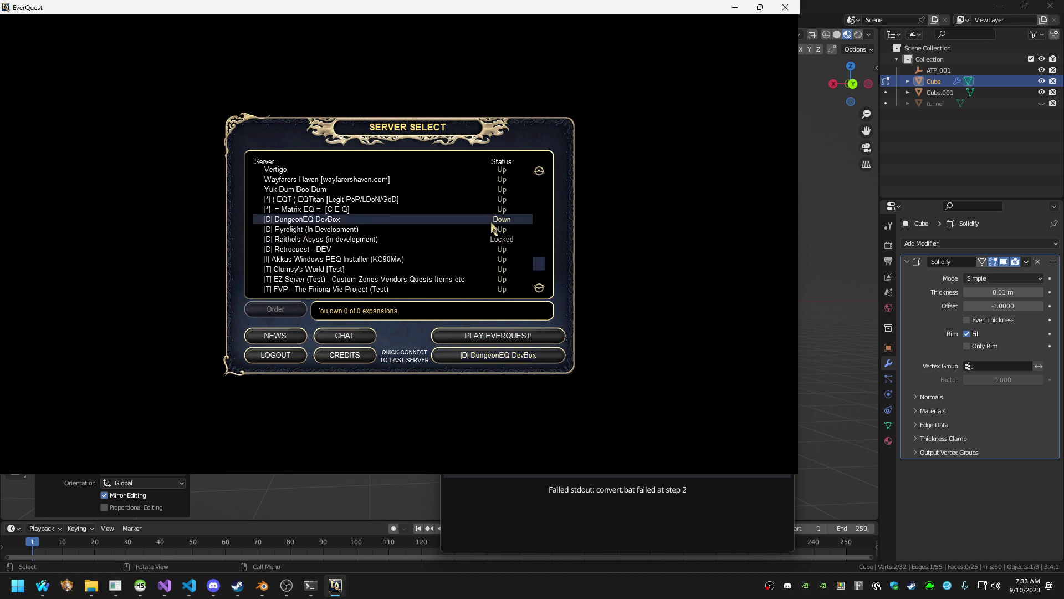
{"action": "scroll", "coordinate": [390, 256], "scroll_direction": "down", "scroll_amount": 2}
{"action": "scroll", "coordinate": [393, 268], "scroll_direction": "up", "scroll_amount": 5}
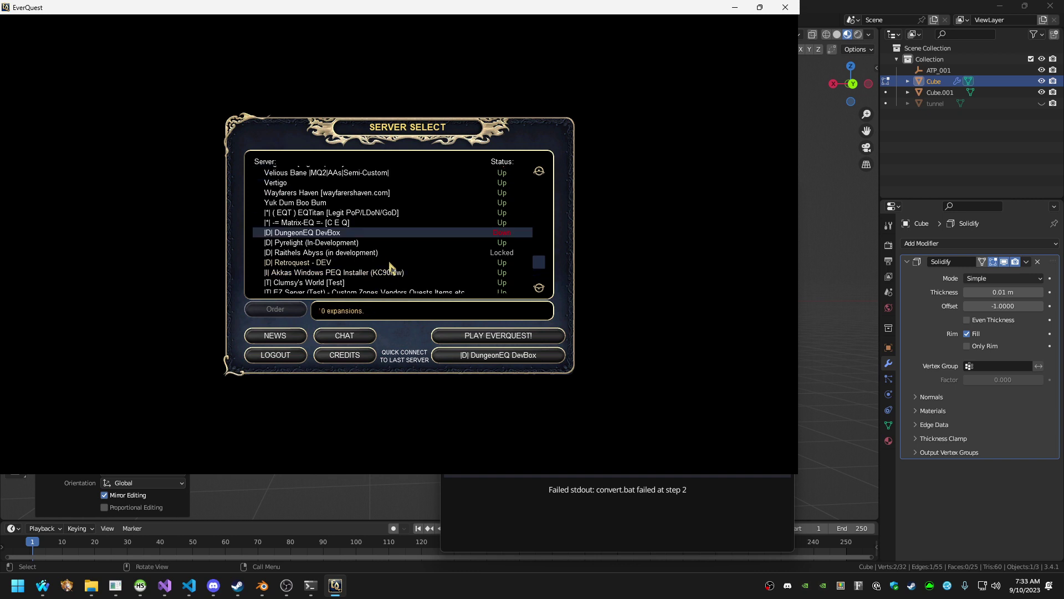
{"action": "scroll", "coordinate": [391, 267], "scroll_direction": "up", "scroll_amount": 6}
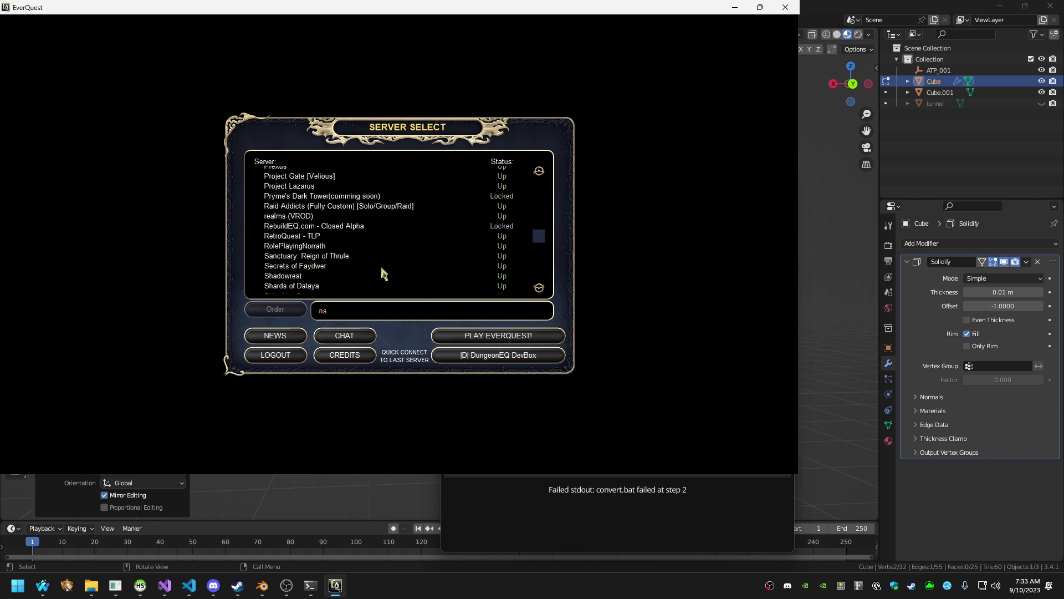
{"action": "scroll", "coordinate": [382, 271], "scroll_direction": "up", "scroll_amount": 1}
{"action": "left_click", "coordinate": [349, 253]}
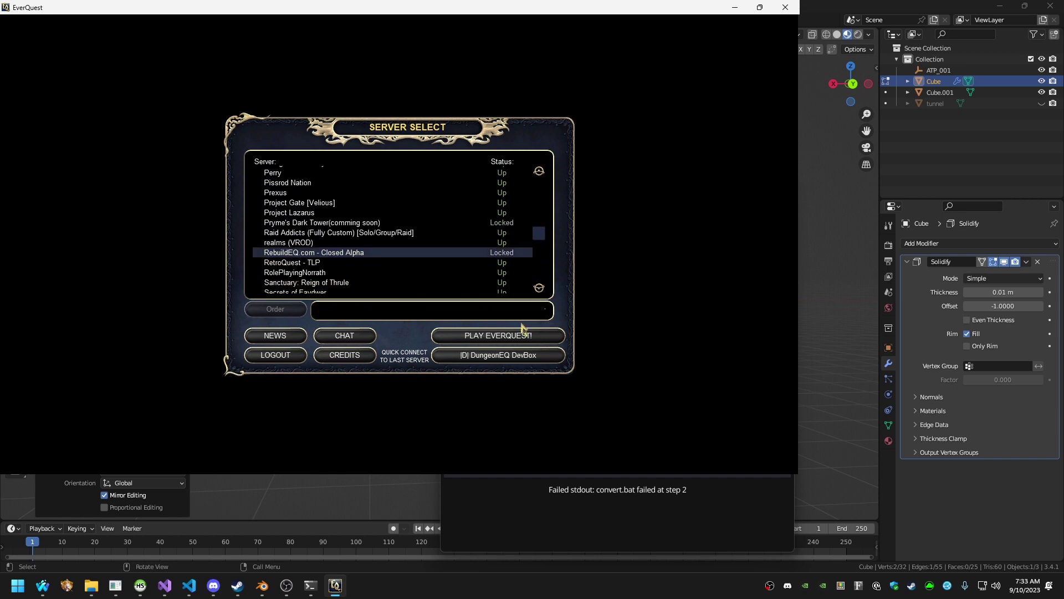
{"action": "left_click", "coordinate": [523, 332]}
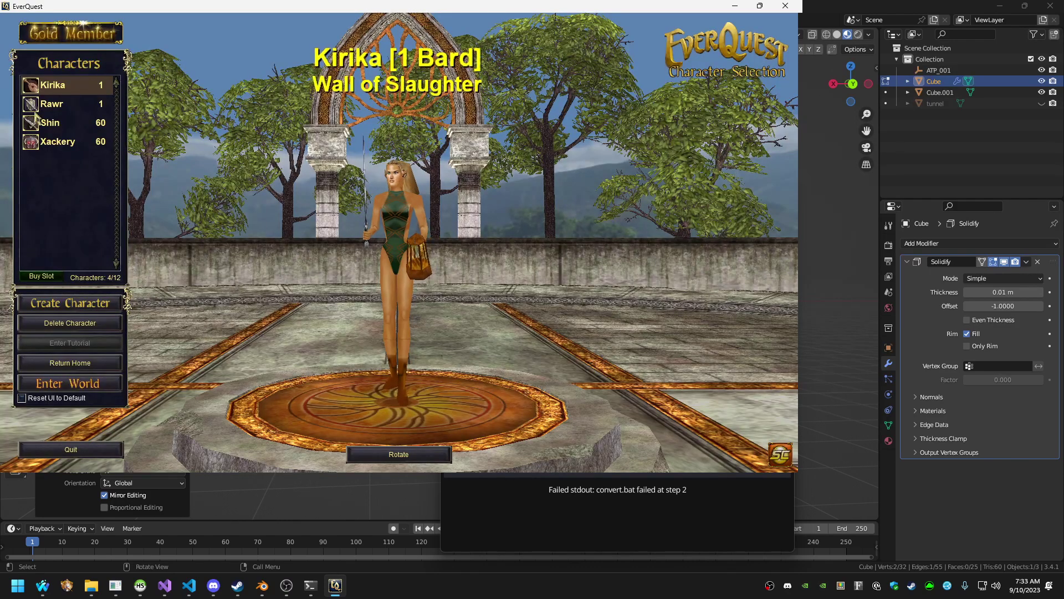
Enter the world with the level 60 Rogue and travel to the soldungb zone using the #zone command
{"action": "left_click", "coordinate": [37, 121]}
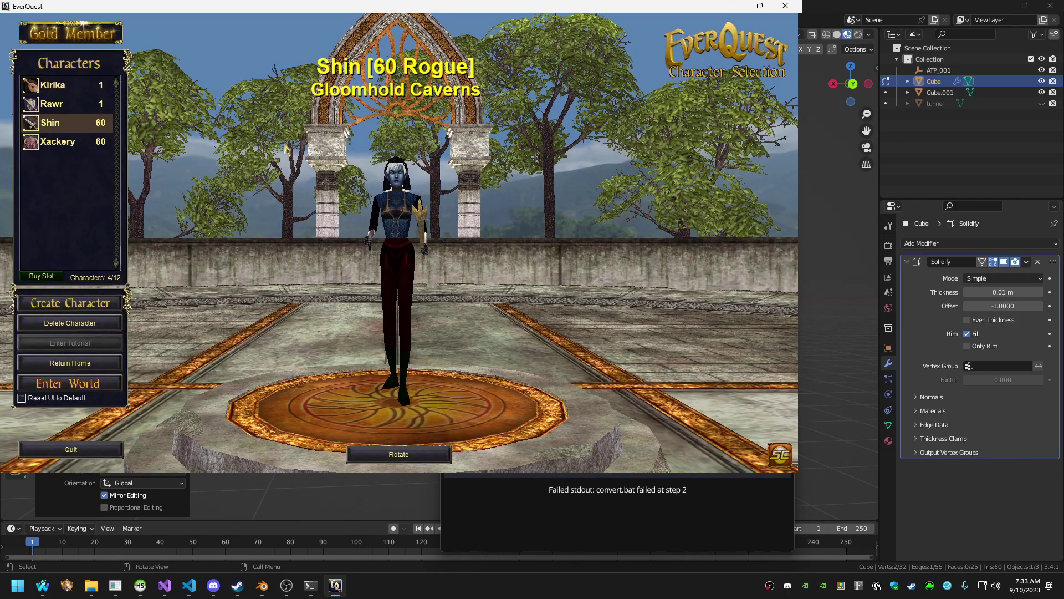
{"action": "left_click", "coordinate": [70, 383]}
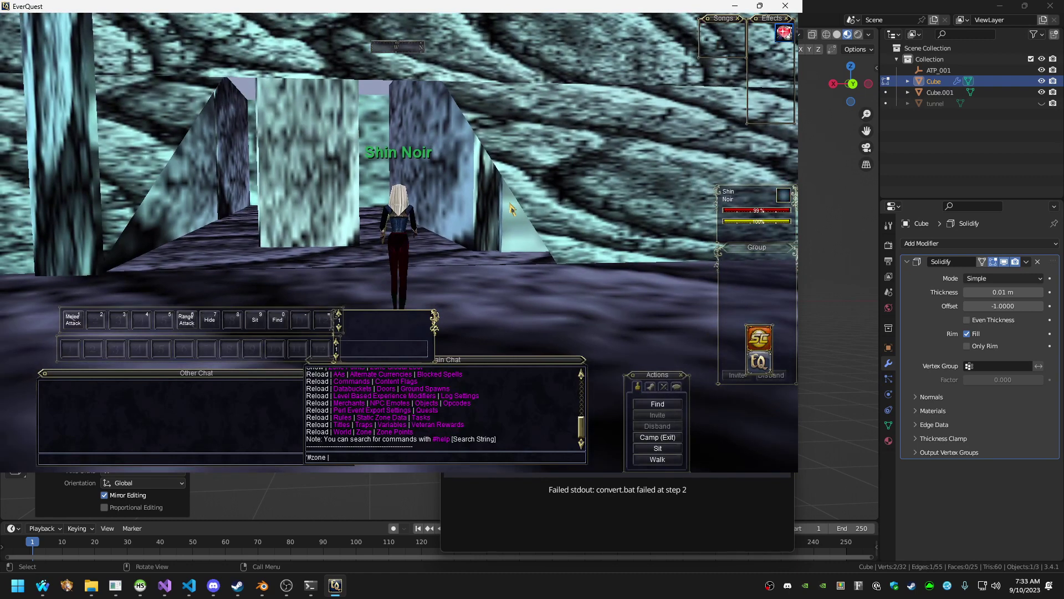
{"action": "type", "text": "b"}
{"action": "key", "text": "Return"}
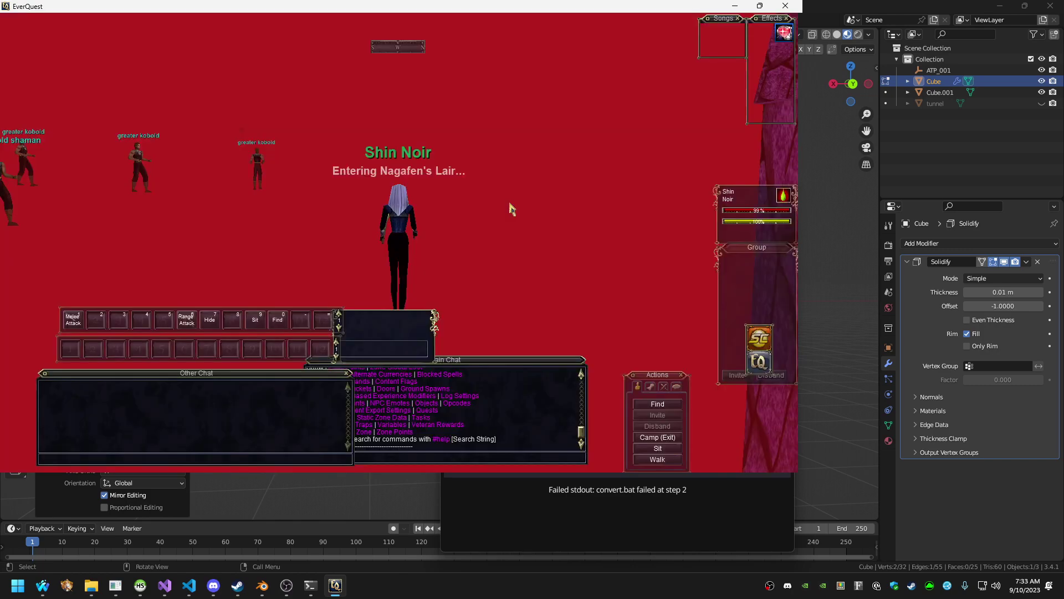
Maximize the game window and teleport the character with #goto 0 0 0
{"action": "left_click", "coordinate": [763, 8]}
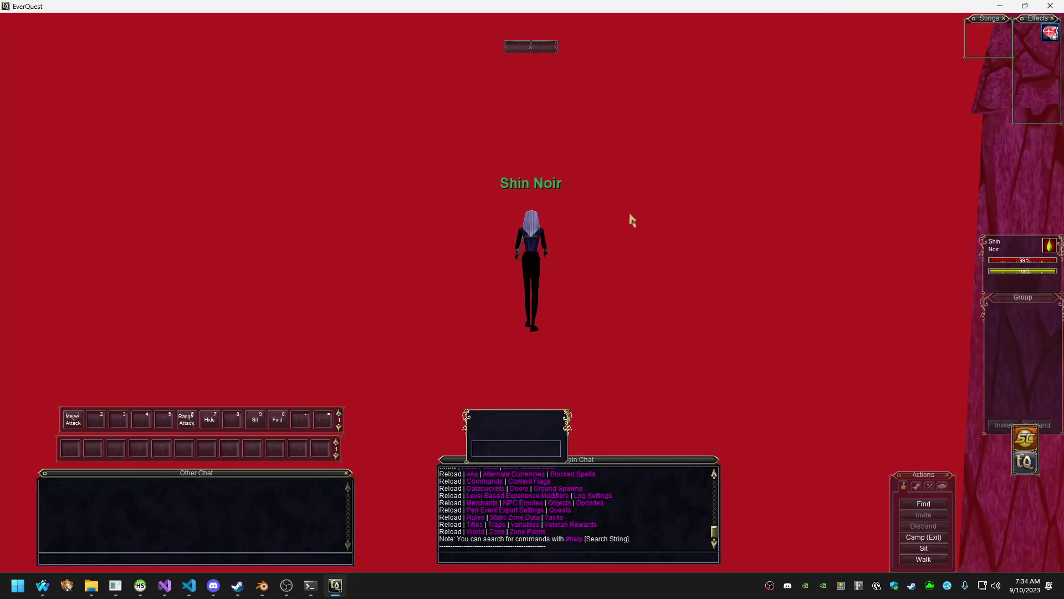
{"action": "scroll", "coordinate": [632, 220], "scroll_direction": "down", "scroll_amount": 1}
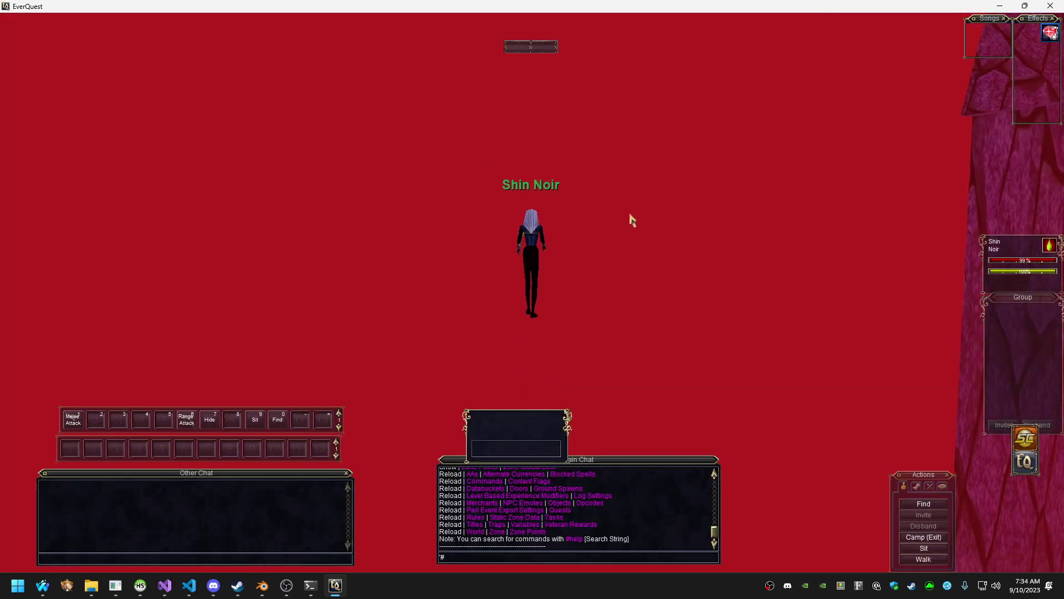
{"action": "key", "text": "Return"}
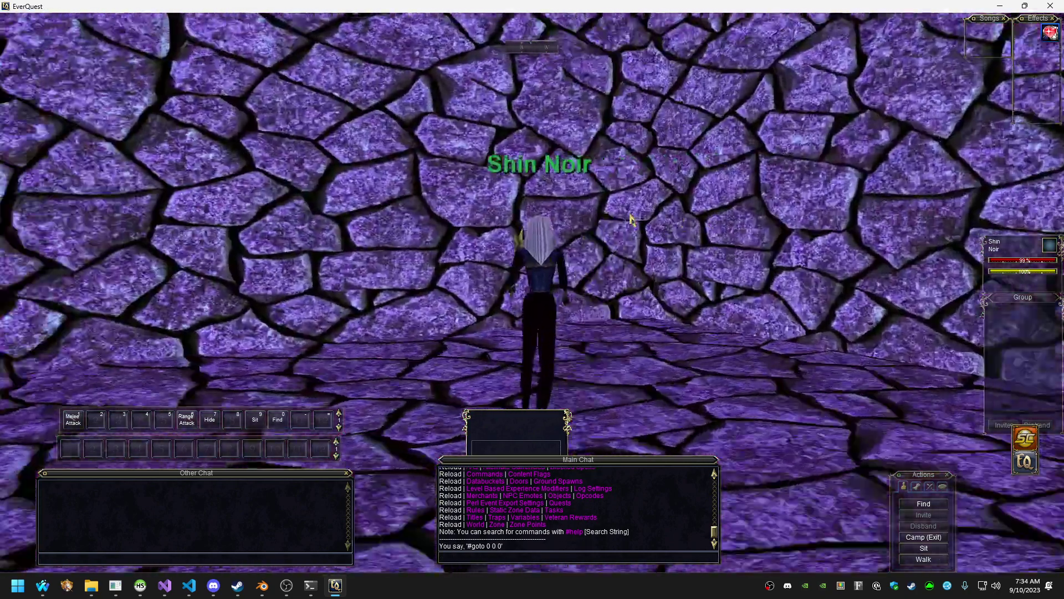
Walk the character out of the room and into the tunnel to inspect it in game
{"action": "key", "text": "Left"}
{"action": "key", "text": "Up"}
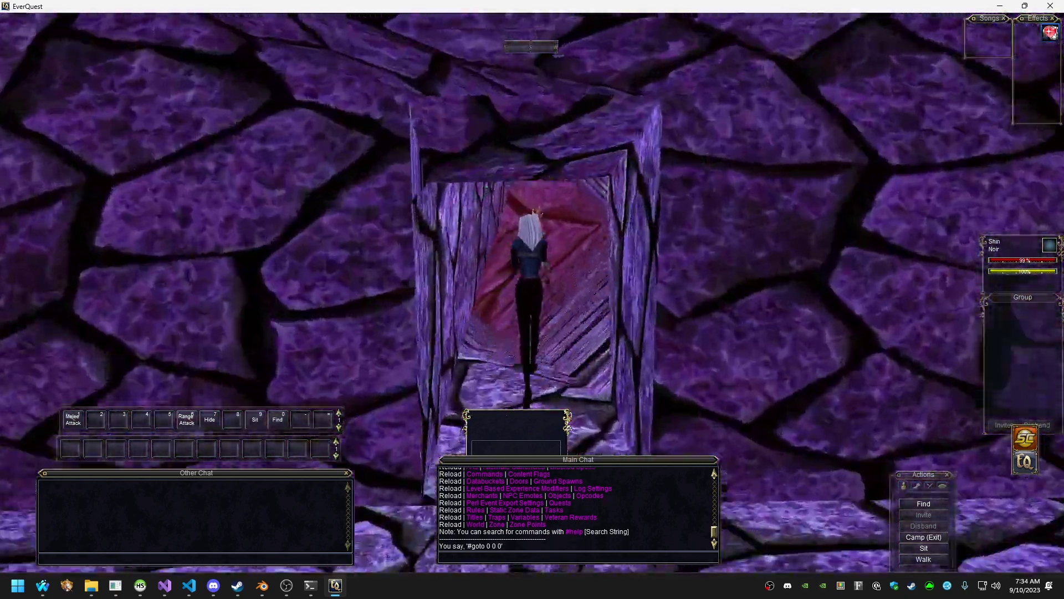
{"action": "key", "text": "Up"}
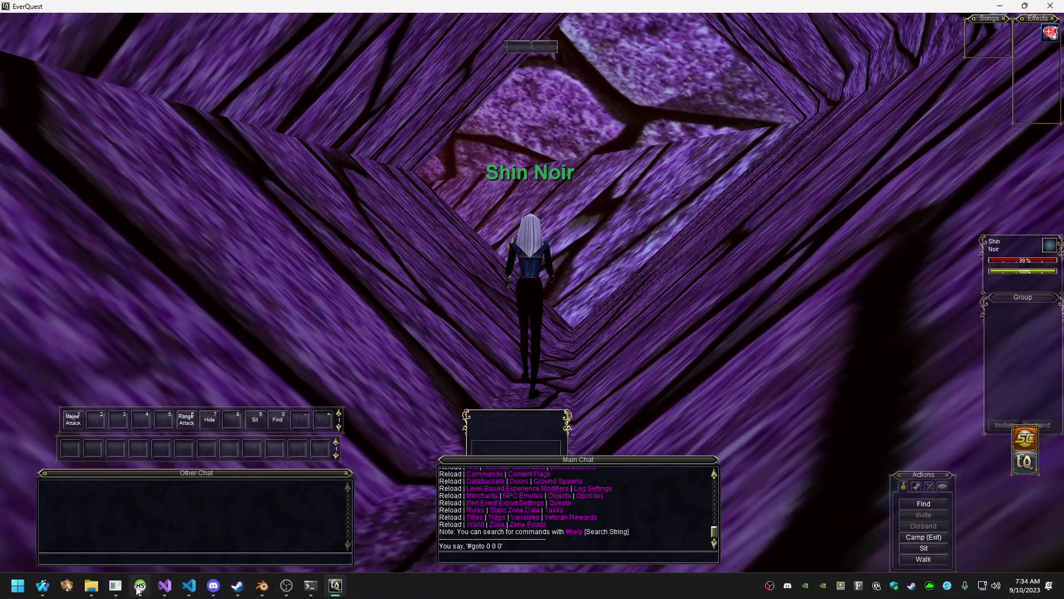
Switch to eqgzi-manager and open soldungb in Blender again
{"action": "left_click", "coordinate": [116, 585]}
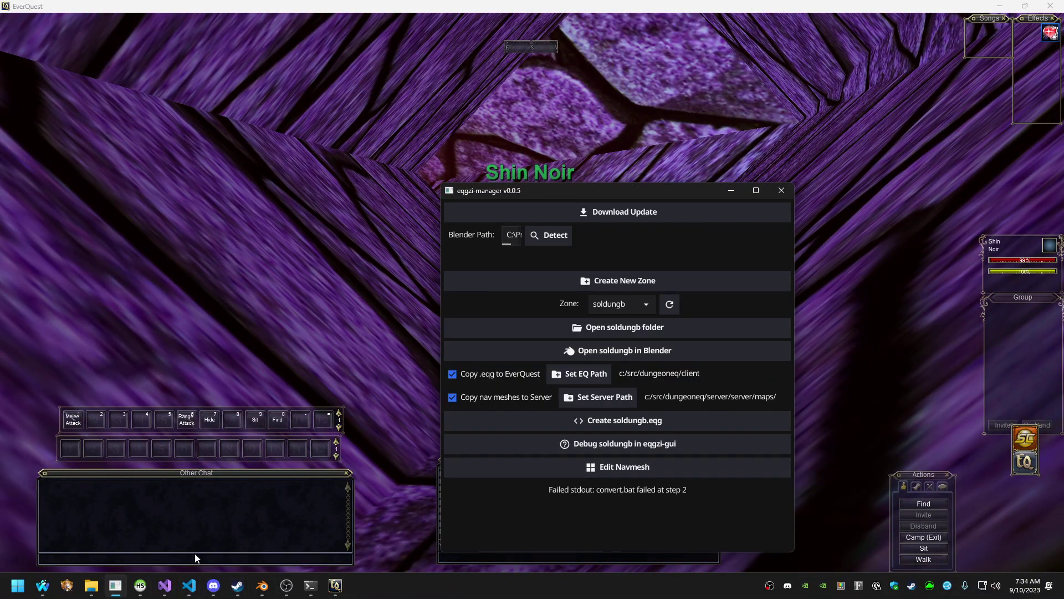
{"action": "left_click", "coordinate": [604, 350]}
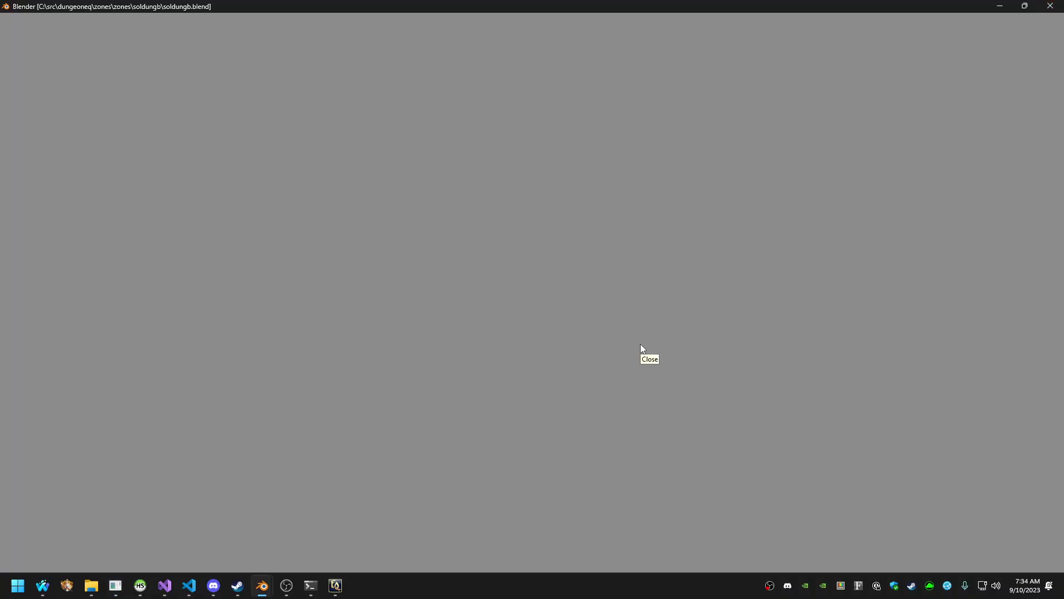
Open the soldungb folder from eqgzi-manager and examine the RuntimeError line in convert.log
{"action": "left_click", "coordinate": [116, 584]}
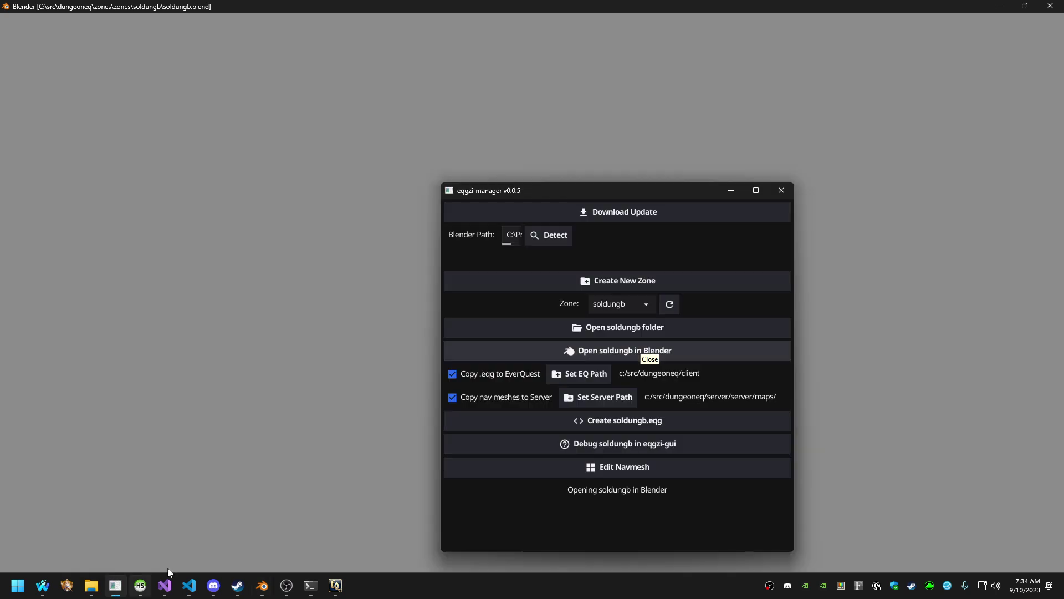
{"action": "left_click", "coordinate": [629, 331]}
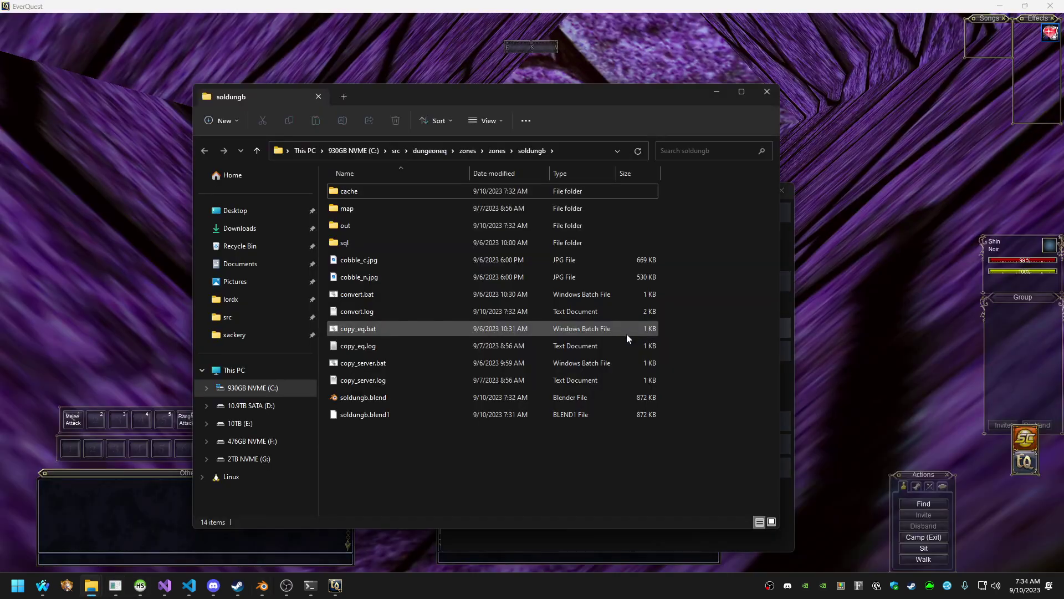
{"action": "double_click", "coordinate": [381, 313]}
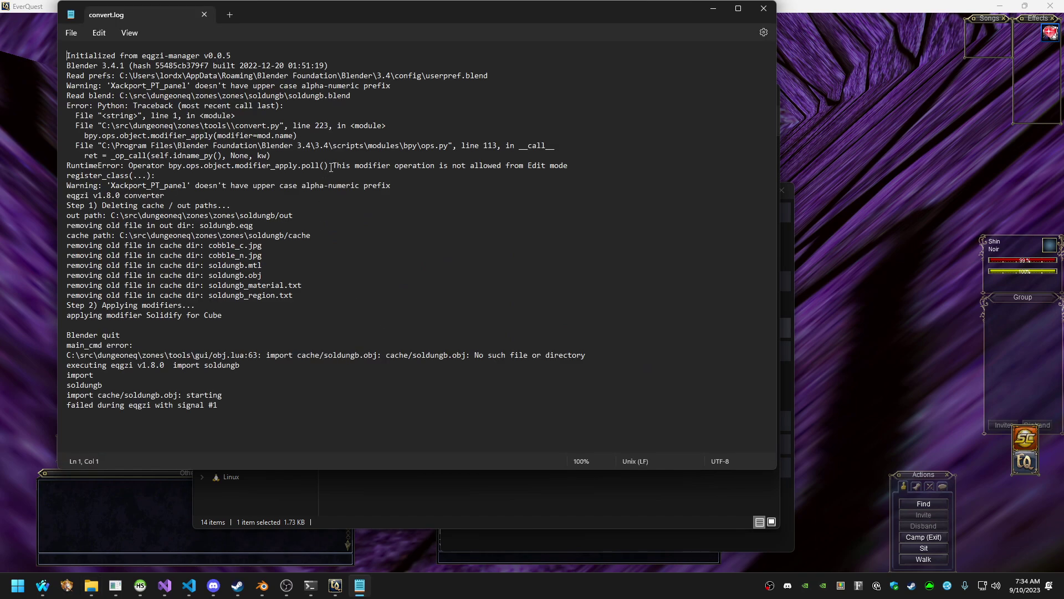
{"action": "left_click_drag", "start_coordinate": [331, 168], "coordinate": [514, 165]}
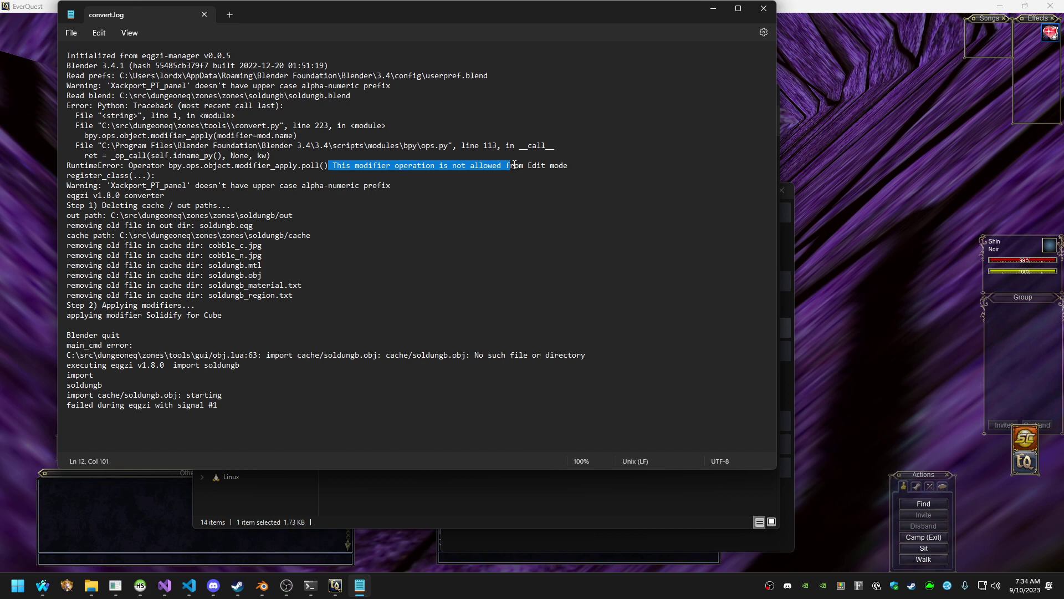
{"action": "left_click", "coordinate": [549, 165]}
{"action": "left_click_drag", "start_coordinate": [333, 165], "coordinate": [547, 165]}
{"action": "left_click", "coordinate": [559, 165]}
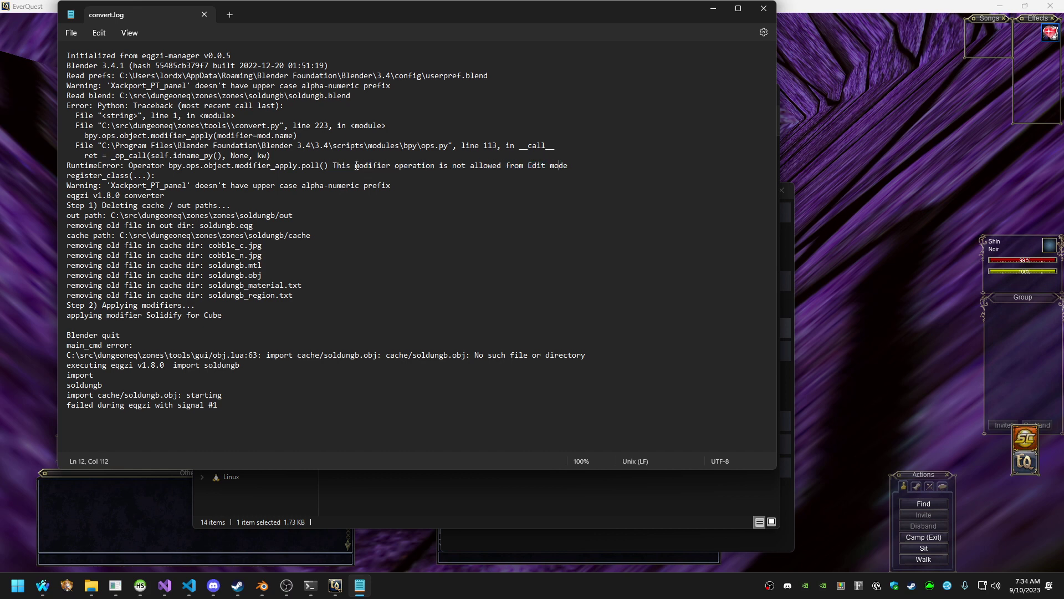
Switch to the soldungb window in Blender, return the Cube to Object Mode and save soldungb.blend
{"action": "left_click_drag", "start_coordinate": [328, 164], "coordinate": [498, 166]}
{"action": "left_click", "coordinate": [502, 172]}
{"action": "mouse_move", "coordinate": [261, 585]}
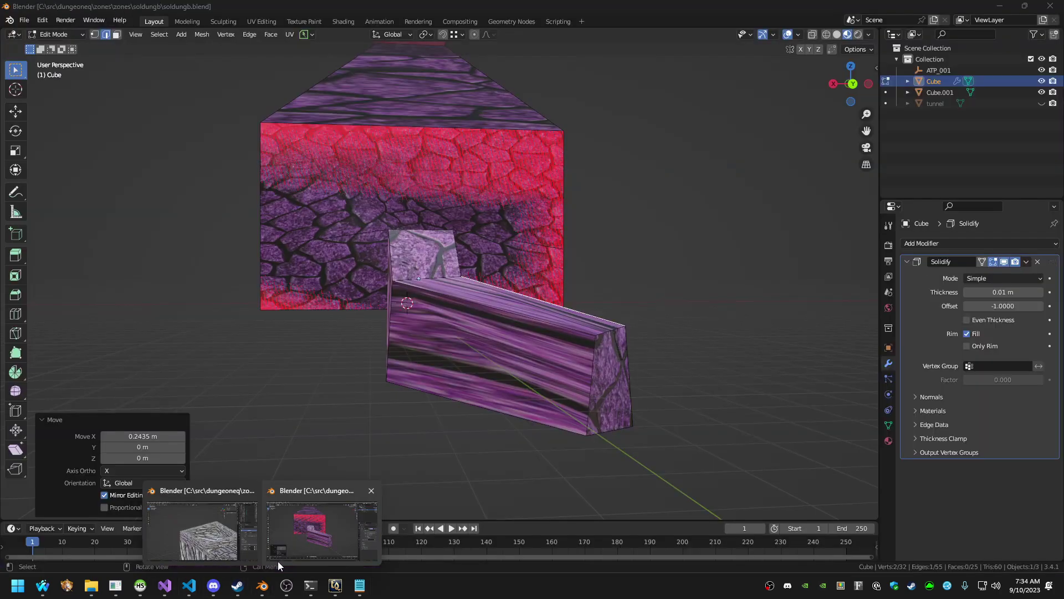
{"action": "mouse_move", "coordinate": [235, 560]}
{"action": "mouse_move", "coordinate": [291, 553]}
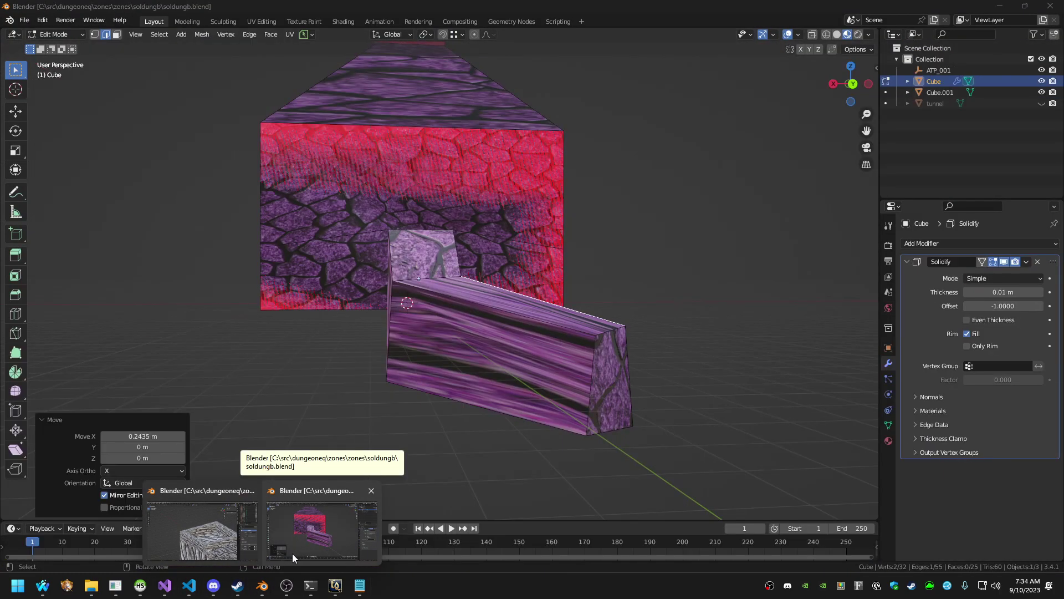
{"action": "left_click", "coordinate": [291, 554]}
{"action": "scroll", "coordinate": [545, 247], "scroll_direction": "up", "scroll_amount": 3}
{"action": "middle_click_drag", "start_coordinate": [544, 248], "coordinate": [545, 247]}
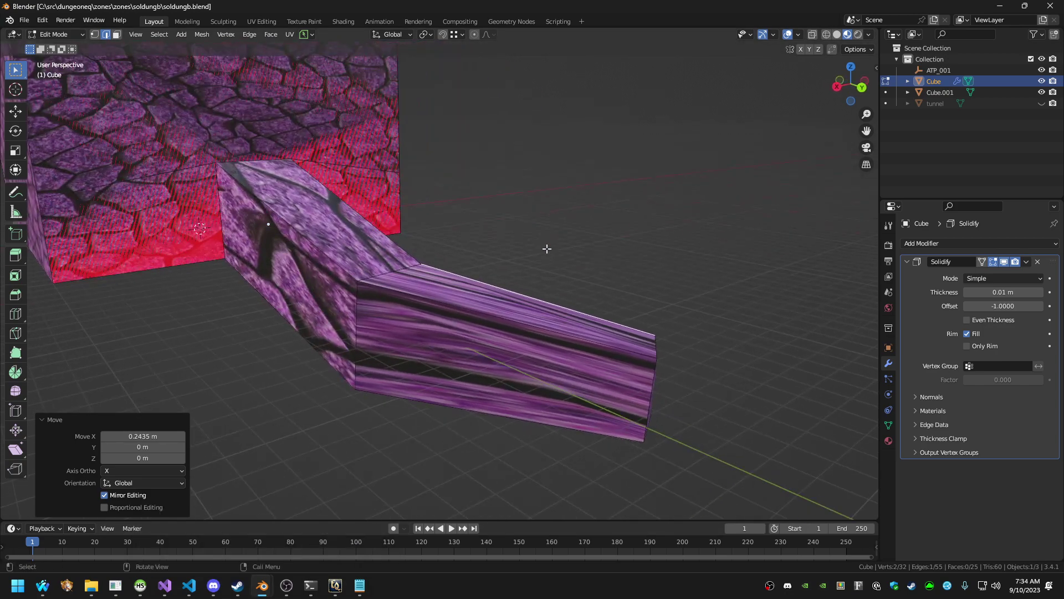
{"action": "key", "text": "shift+a"}
{"action": "key", "text": "Escape"}
{"action": "key", "text": "Tab"}
{"action": "key", "text": "ctrl+s"}
Switch to eqgzi-manager and create soldungb.eqg
{"action": "key", "text": "alt+Tab"}
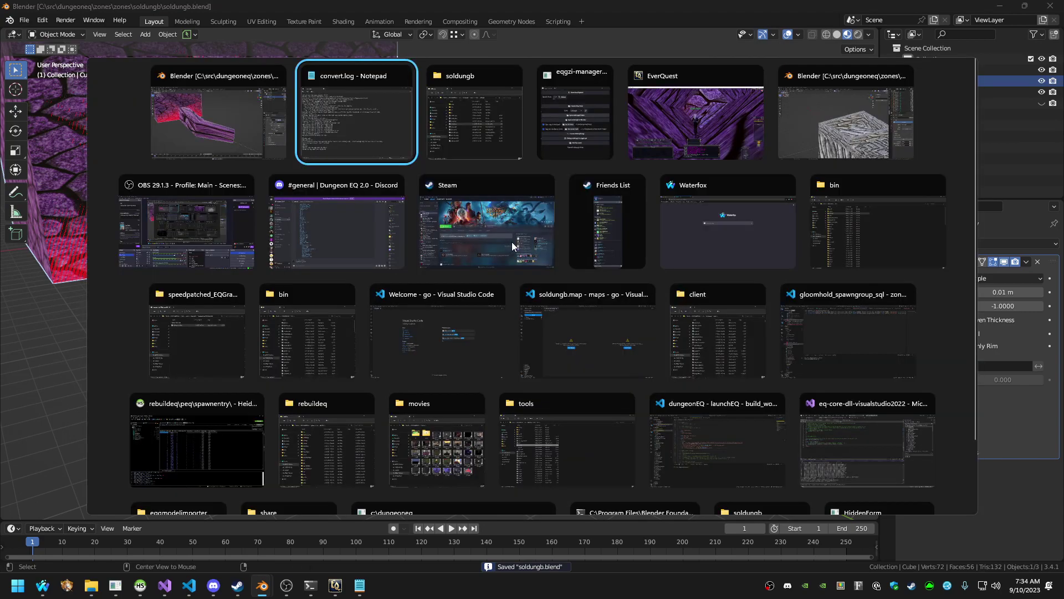
{"action": "key", "text": "alt+Tab"}
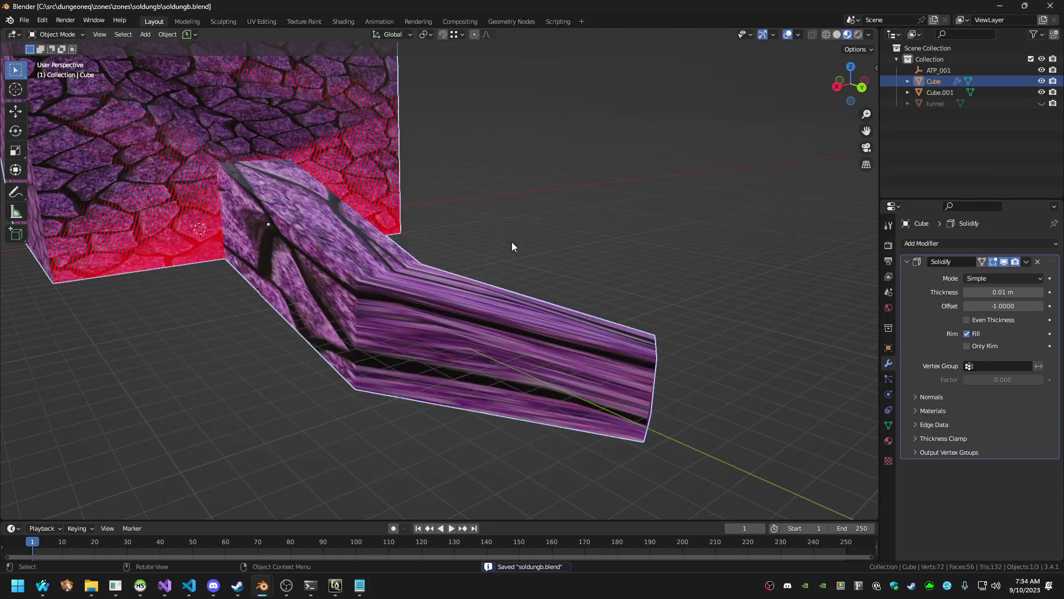
{"action": "left_click", "coordinate": [115, 585]}
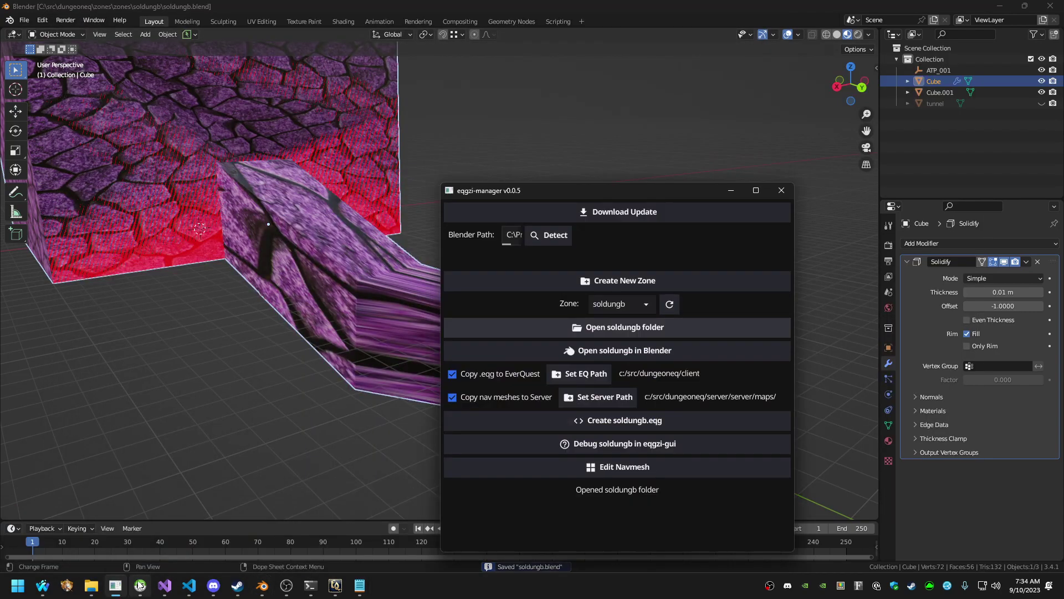
{"action": "left_click", "coordinate": [553, 414]}
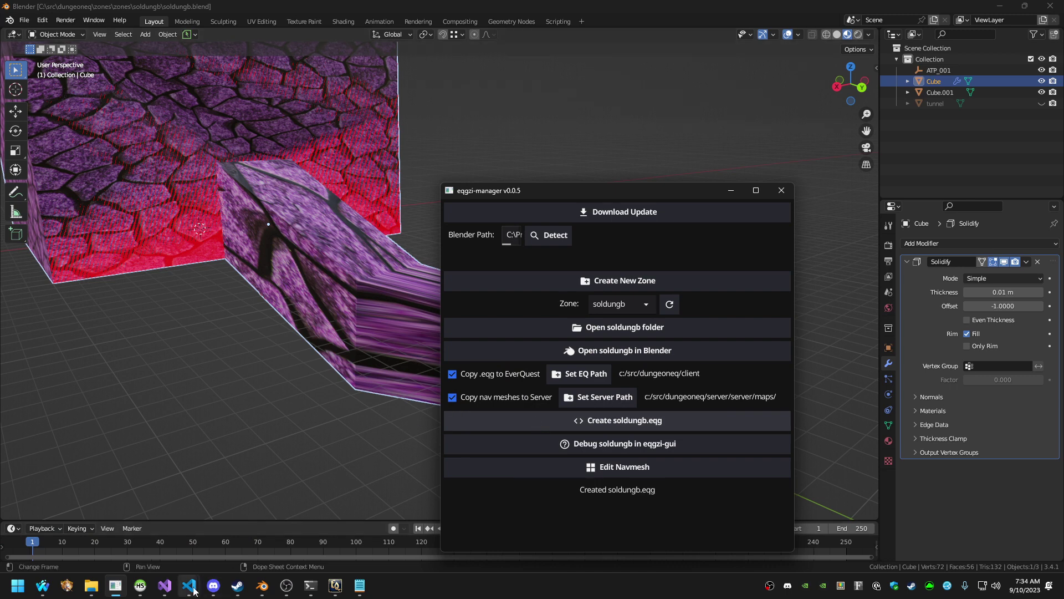
Switch to Visual Studio Code, open the recent zones folder and open convert.py from its tools folder
{"action": "mouse_move", "coordinate": [189, 586]}
{"action": "mouse_move", "coordinate": [198, 560]}
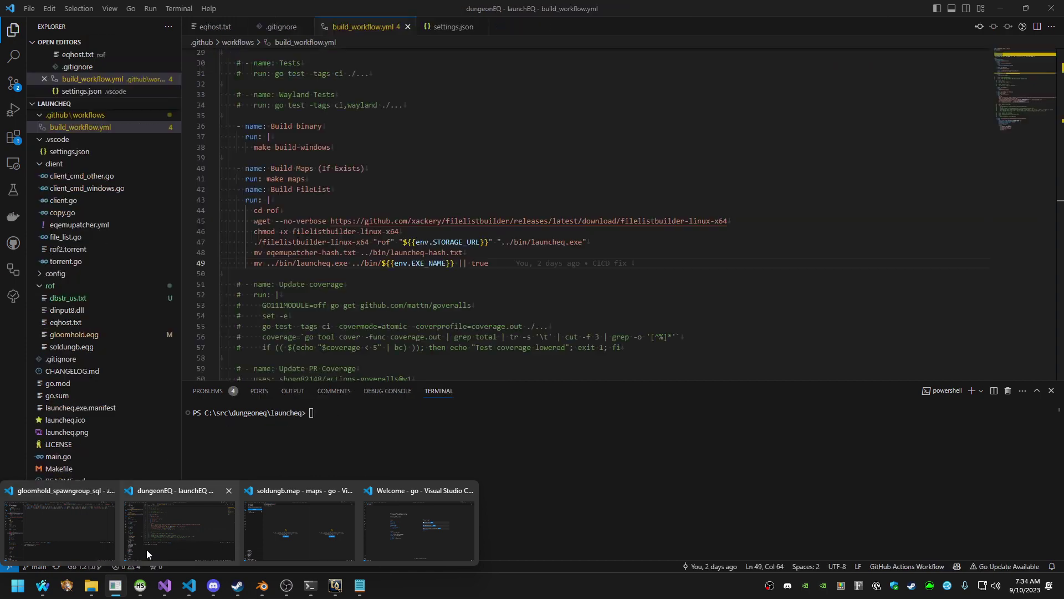
{"action": "mouse_move", "coordinate": [316, 547]}
{"action": "mouse_move", "coordinate": [88, 539]}
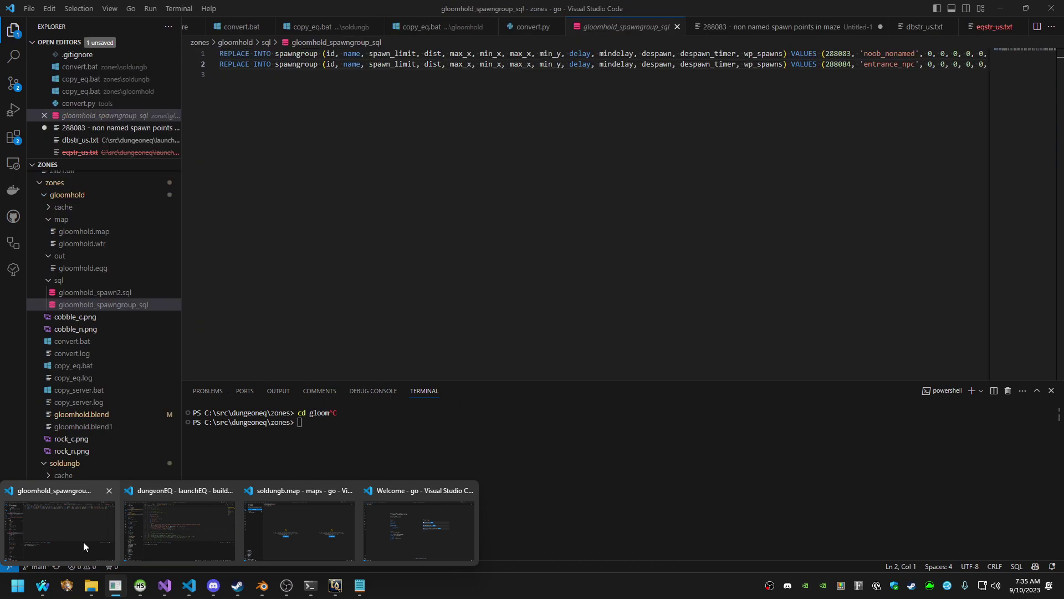
{"action": "mouse_move", "coordinate": [433, 537]}
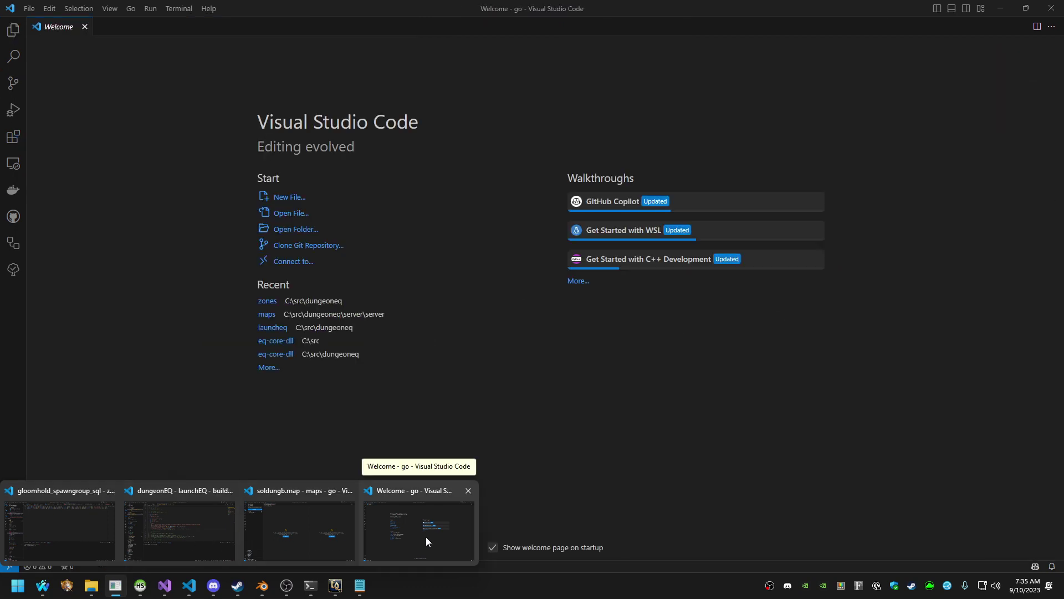
{"action": "left_click", "coordinate": [201, 534]}
{"action": "left_click", "coordinate": [452, 242]}
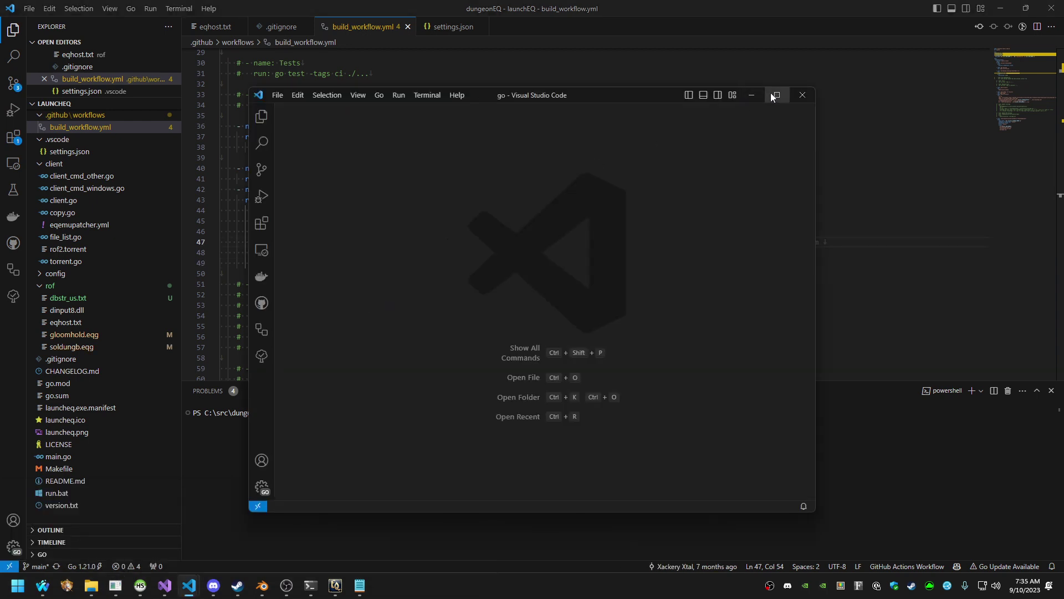
{"action": "mouse_move", "coordinate": [773, 96]}
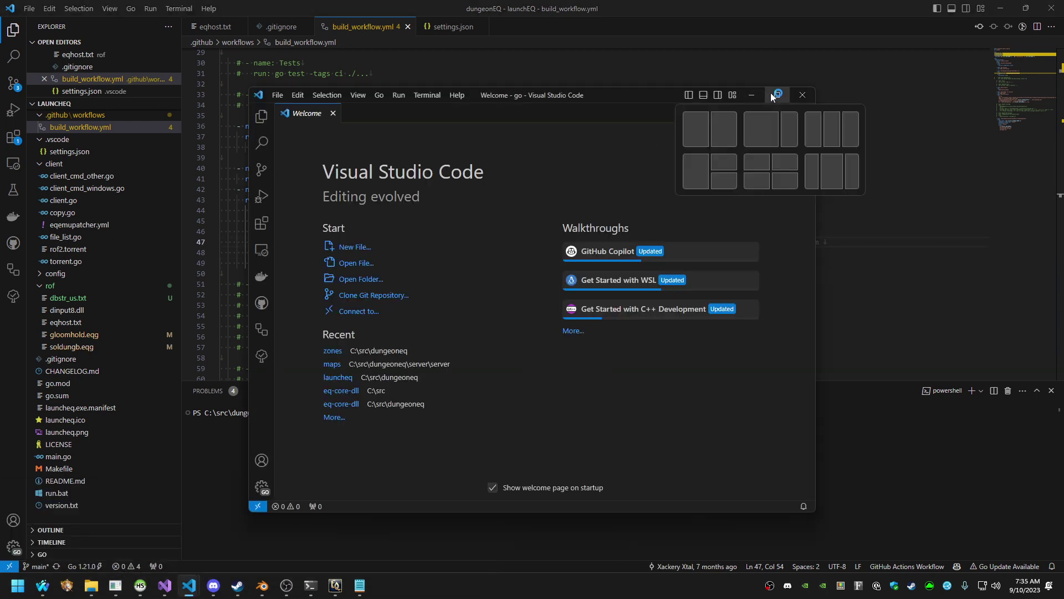
{"action": "left_click", "coordinate": [776, 94]}
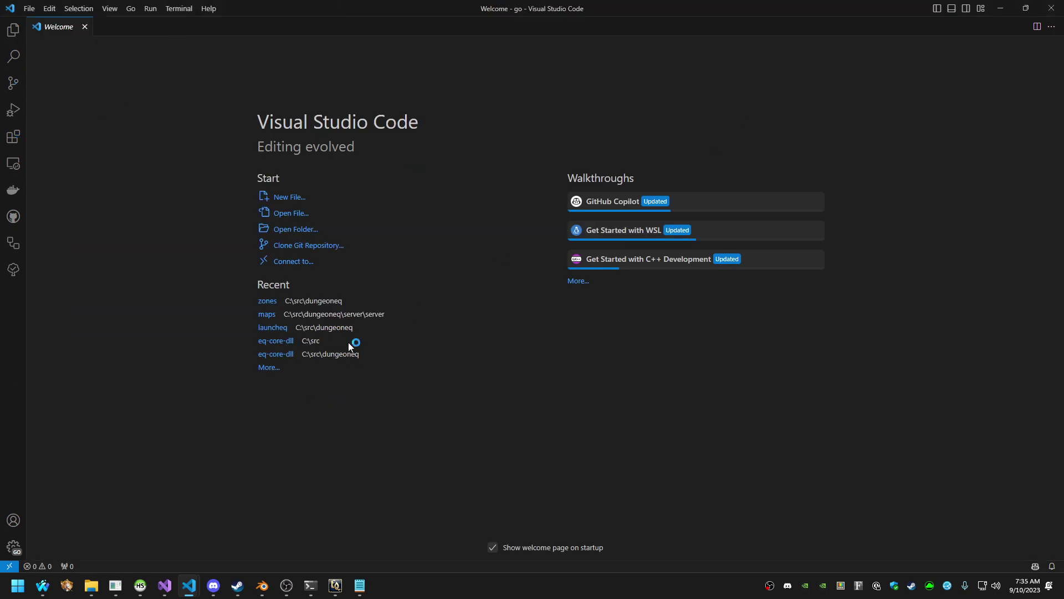
{"action": "left_click", "coordinate": [268, 301]}
{"action": "scroll", "coordinate": [92, 248], "scroll_direction": "up", "scroll_amount": 8}
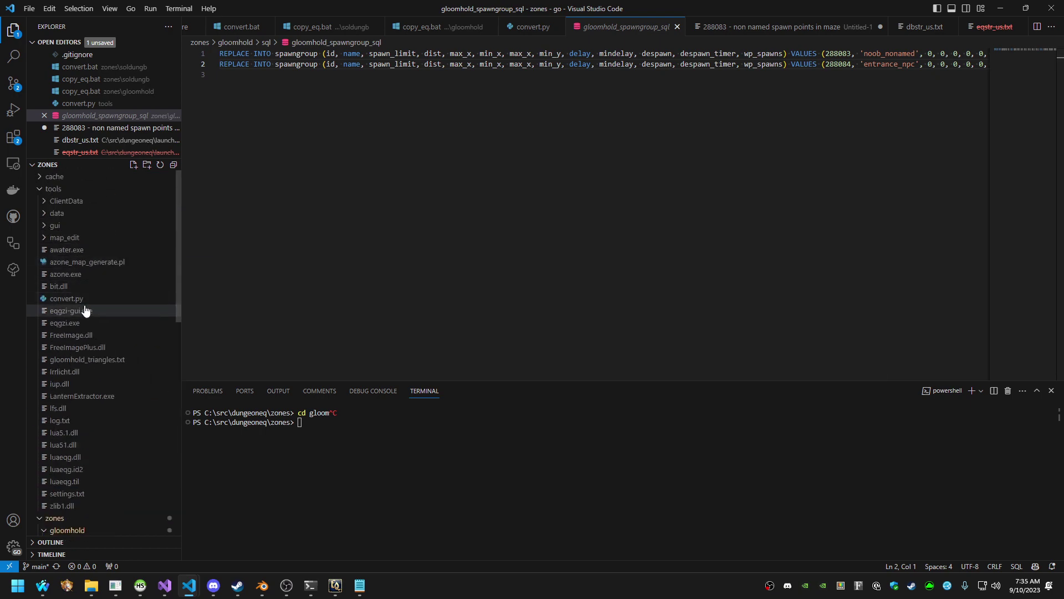
{"action": "left_click", "coordinate": [83, 299]}
{"action": "left_click", "coordinate": [479, 226]}
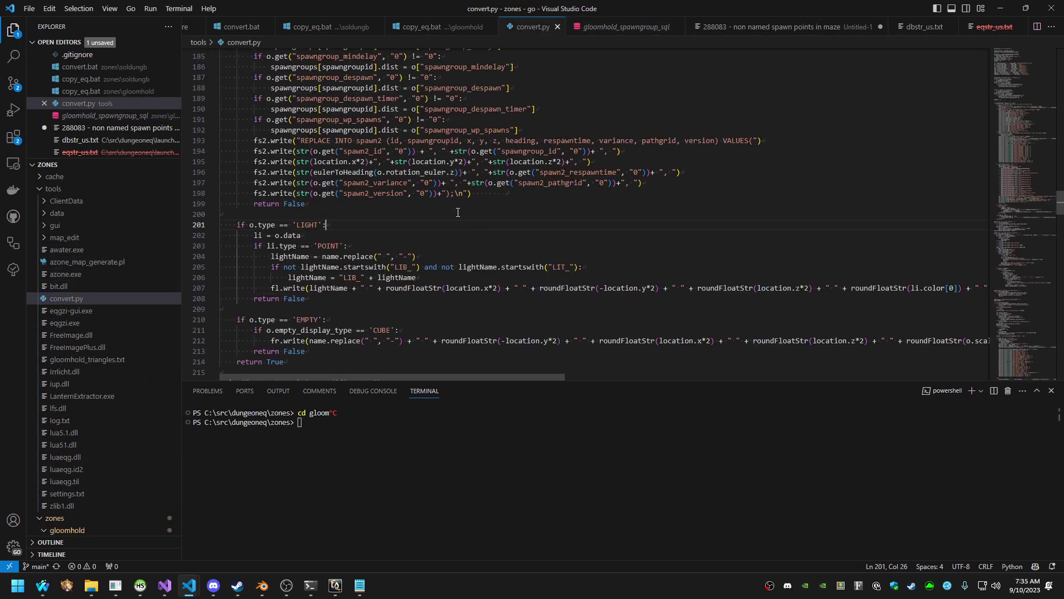
Search convert.py for "apply" and examine the Step 2 code that applies the modifiers
{"action": "scroll", "coordinate": [458, 212], "scroll_direction": "up", "scroll_amount": 11}
{"action": "key", "text": "alt+Tab"}
{"action": "key", "text": "alt+Tab"}
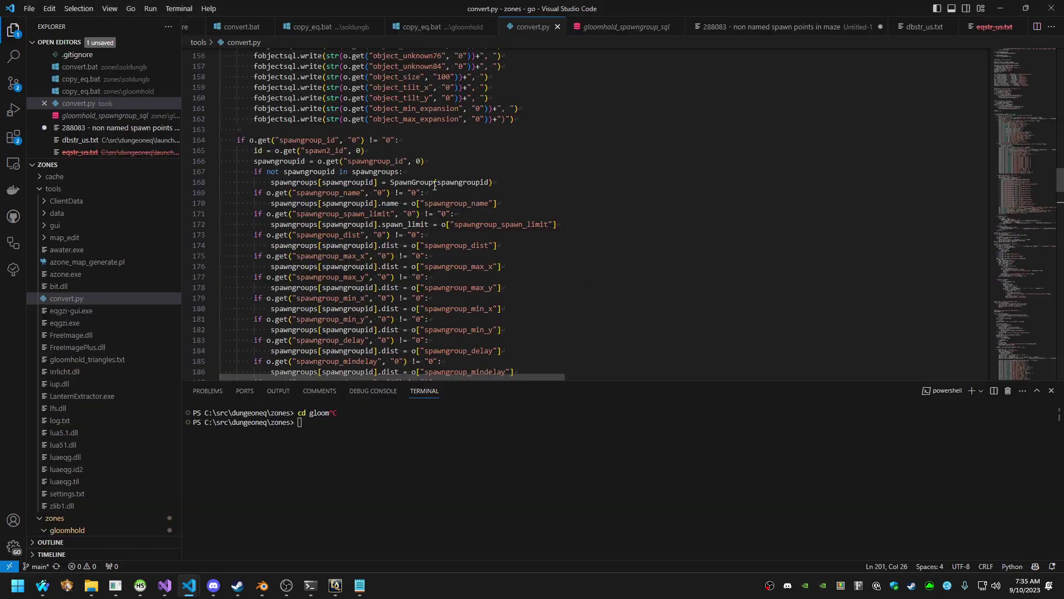
{"action": "key", "text": "ctrl+f"}
{"action": "type", "text": "apply"}
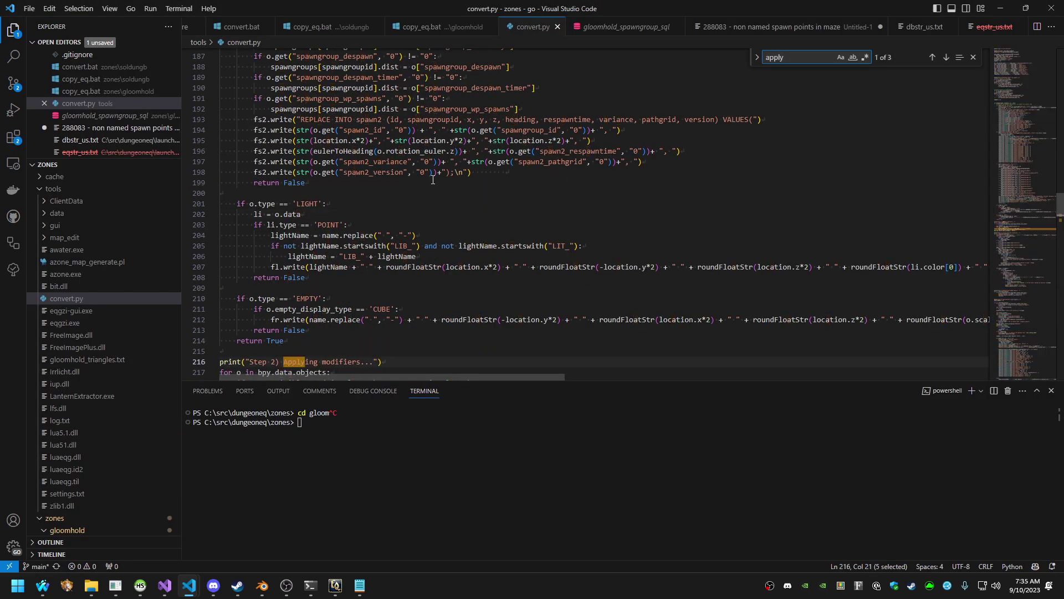
{"action": "scroll", "coordinate": [433, 180], "scroll_direction": "down", "scroll_amount": 5}
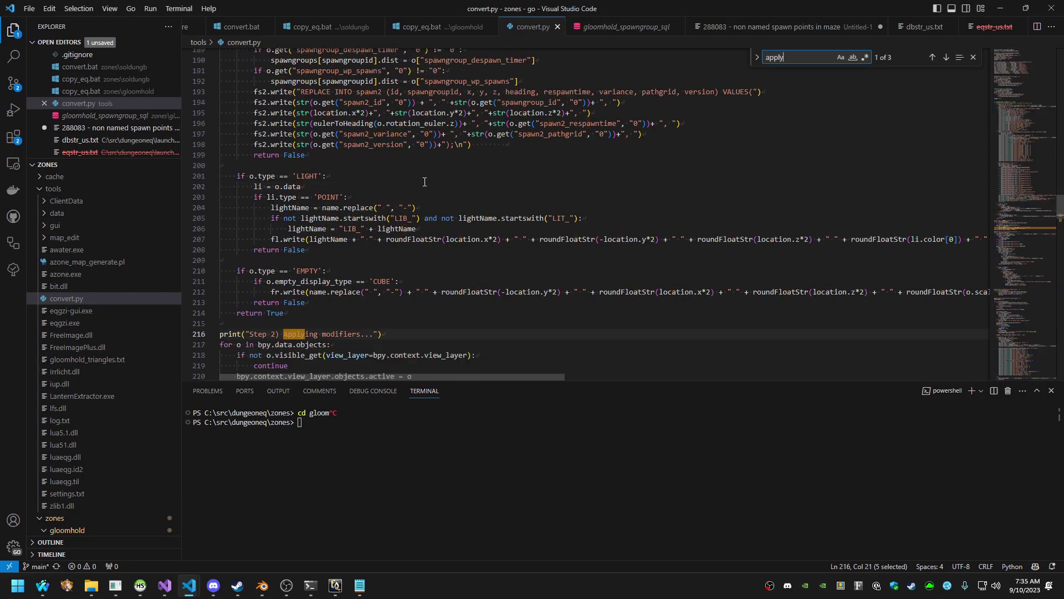
{"action": "left_click", "coordinate": [253, 248]}
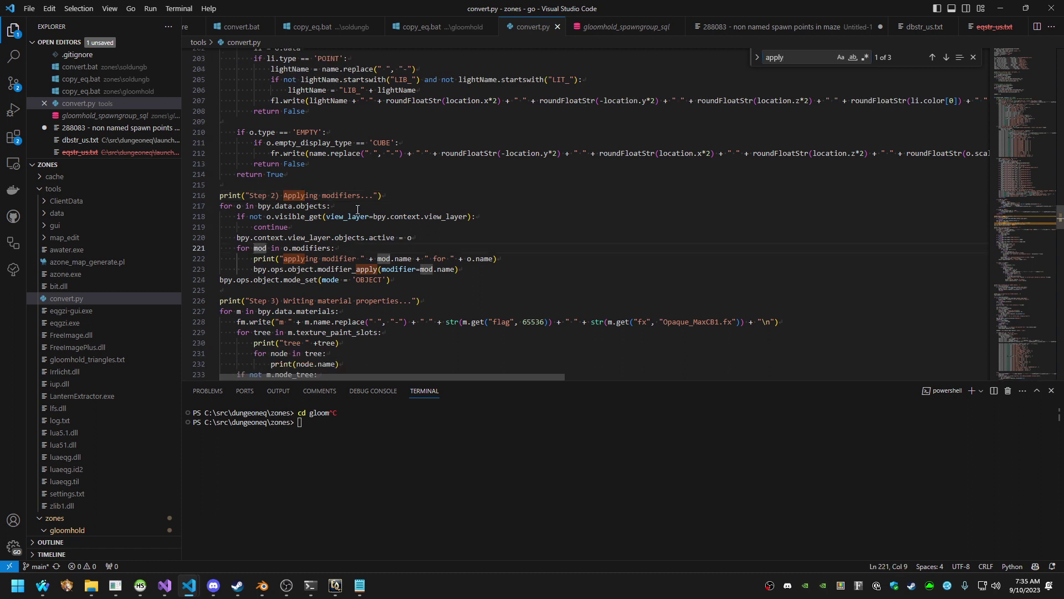
Insert bpy.ops.object.mode_set(mode = 'OBJECT') below the "Step 2) Applying modifiers..." print line and save convert.py
{"action": "left_click", "coordinate": [402, 197]}
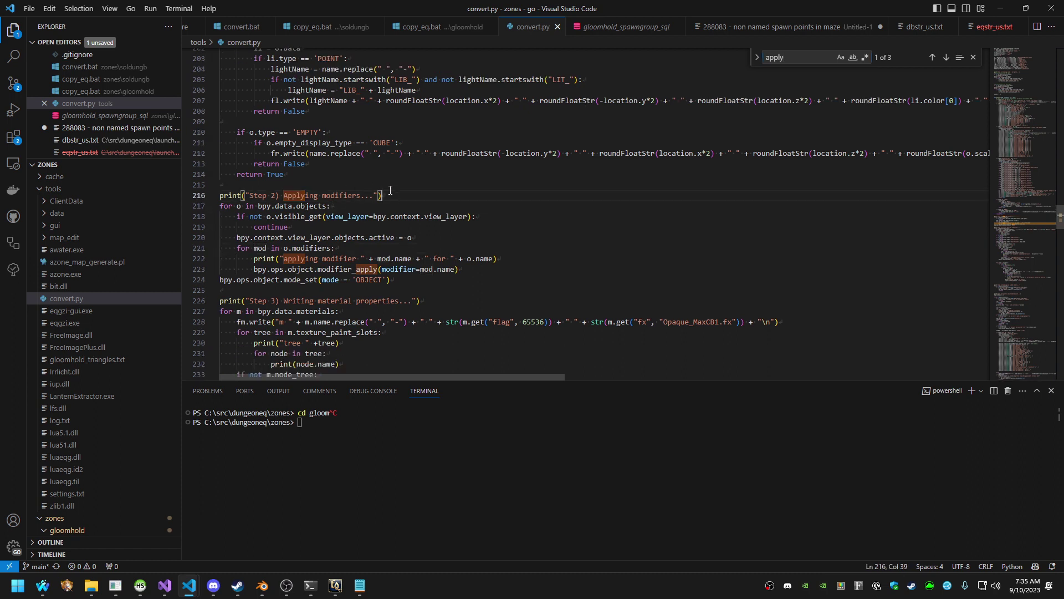
{"action": "key", "text": "Return"}
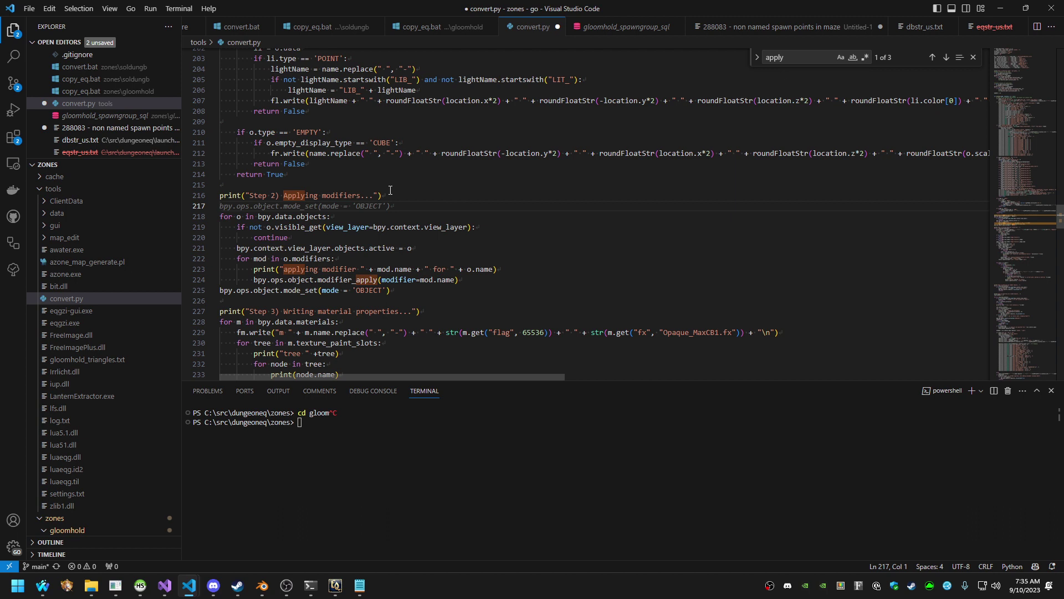
{"action": "key", "text": "Tab"}
{"action": "key", "text": "ctrl+s"}
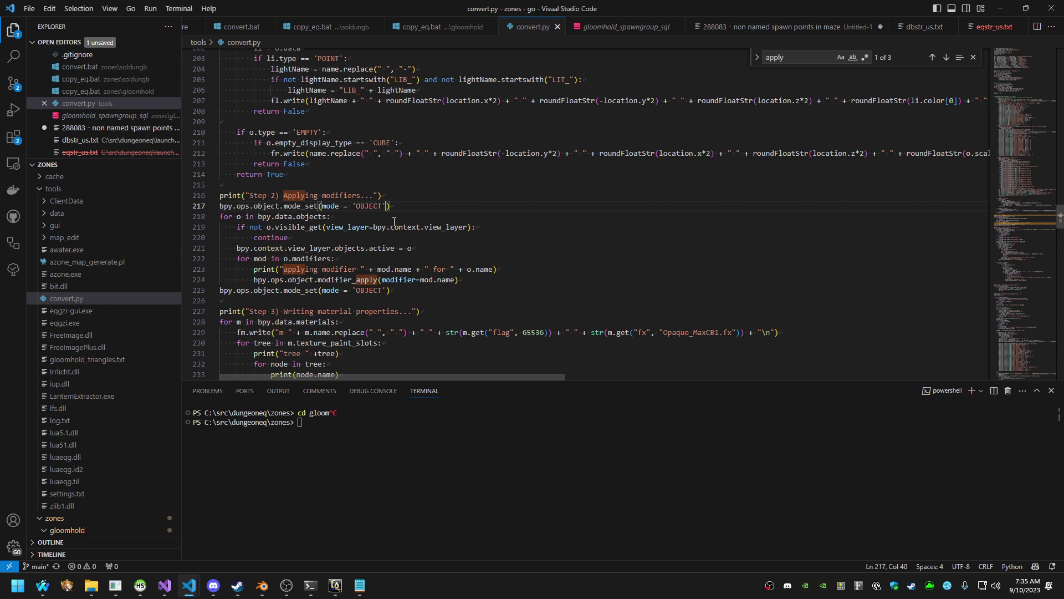
{"action": "key", "text": "Down"}
Switch to Blender, put the Cube in Edit Mode and save soldungb.blend in that mode
{"action": "mouse_move", "coordinate": [340, 583]}
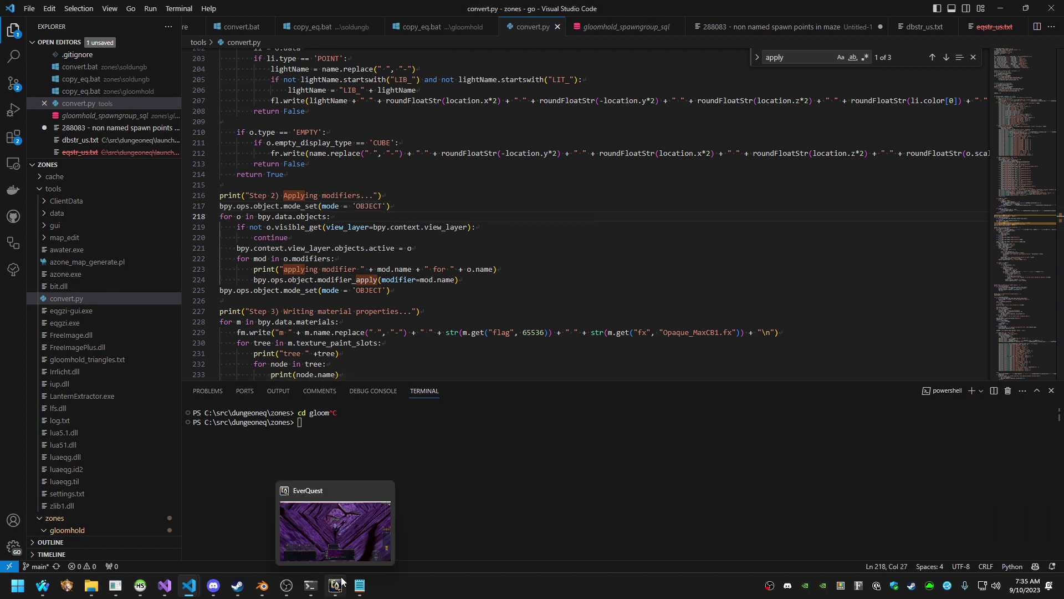
{"action": "mouse_move", "coordinate": [262, 585]}
{"action": "left_click", "coordinate": [291, 554]}
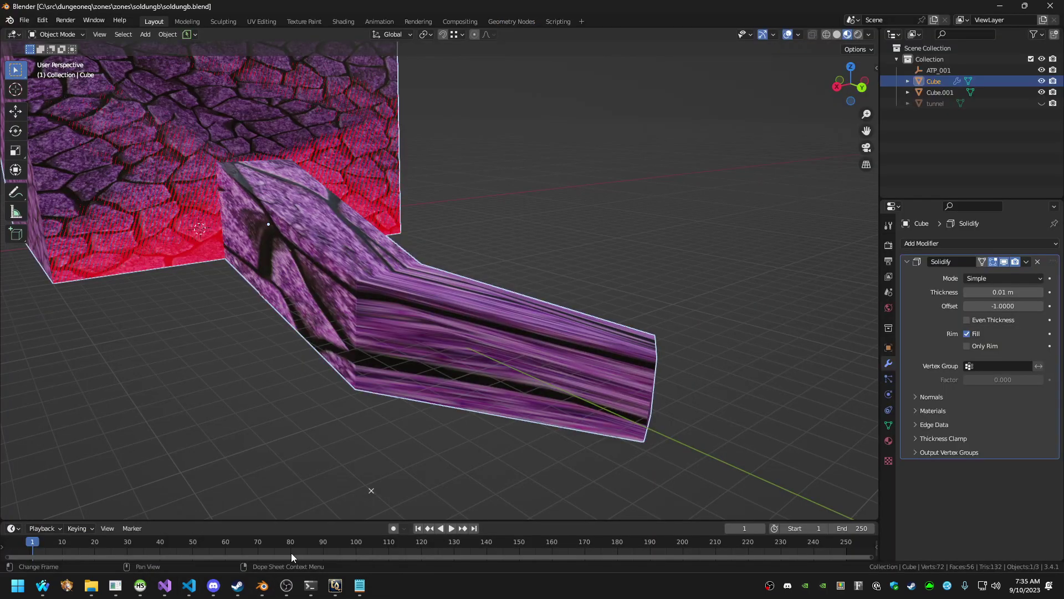
{"action": "key", "text": "ctrl+s"}
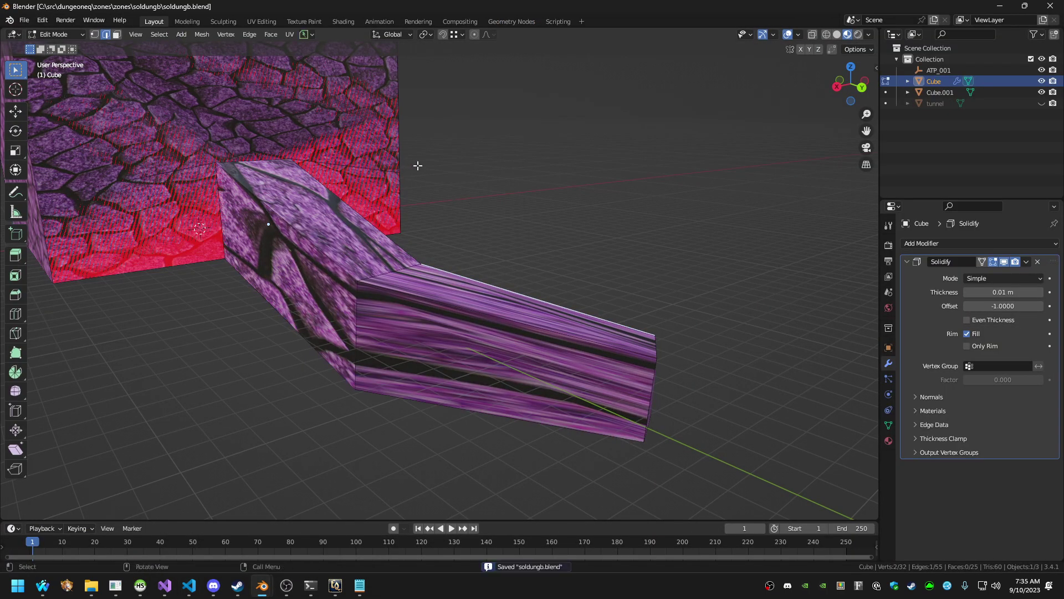
Create soldungb.eqg in eqgzi-manager and return the Cube to Object Mode in Blender without saving
{"action": "left_click", "coordinate": [124, 590]}
{"action": "left_click", "coordinate": [573, 421]}
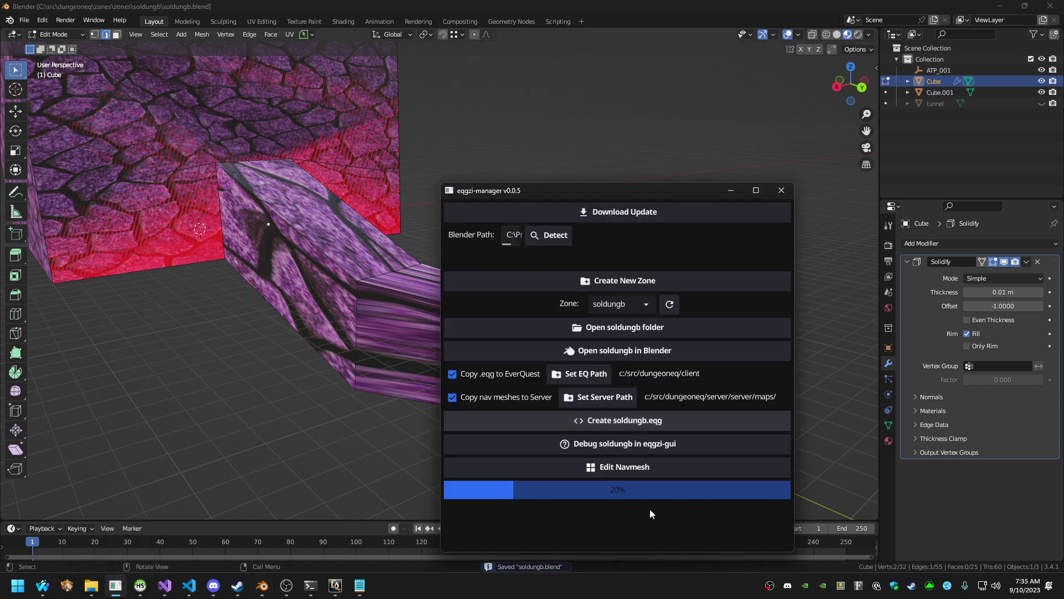
{"action": "left_click", "coordinate": [316, 420]}
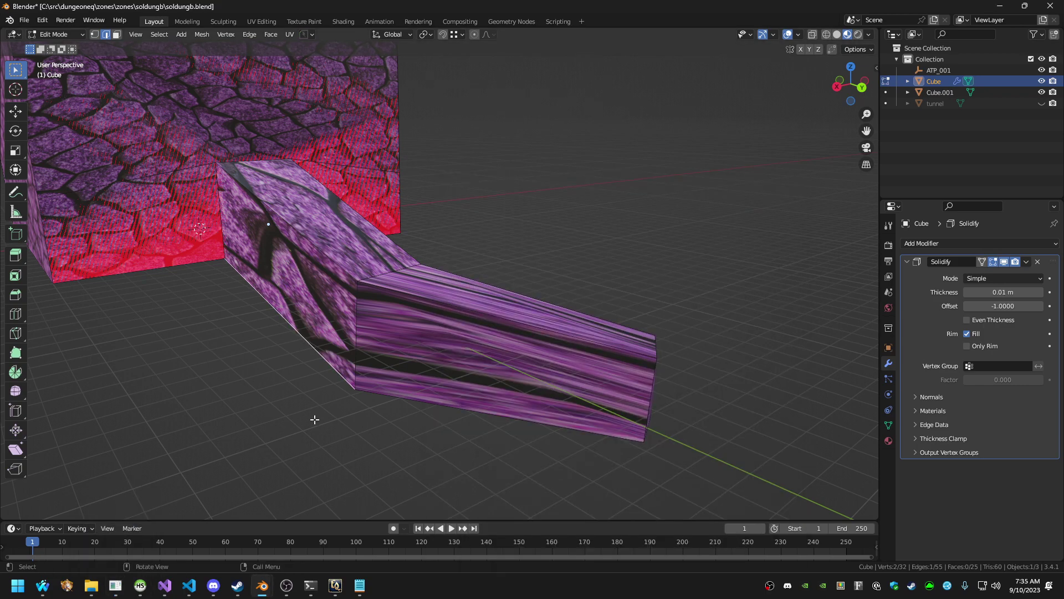
{"action": "key", "text": "Tab"}
{"action": "key", "text": "alt+Tab"}
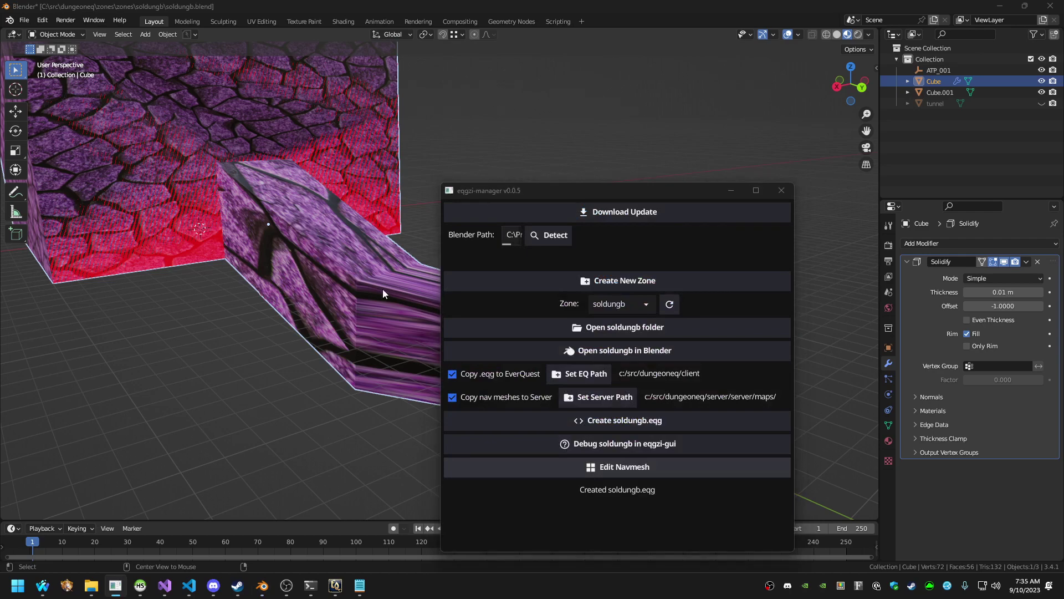
Cut the mode_set line above the object loop in convert.py, save, and create soldungb.eqg in eqgzi-manager to test the conversion without it
{"action": "key", "text": "alt+Tab"}
{"action": "key", "text": "Tab"}
{"action": "key", "text": "Up"}
{"action": "key", "text": "Home"}
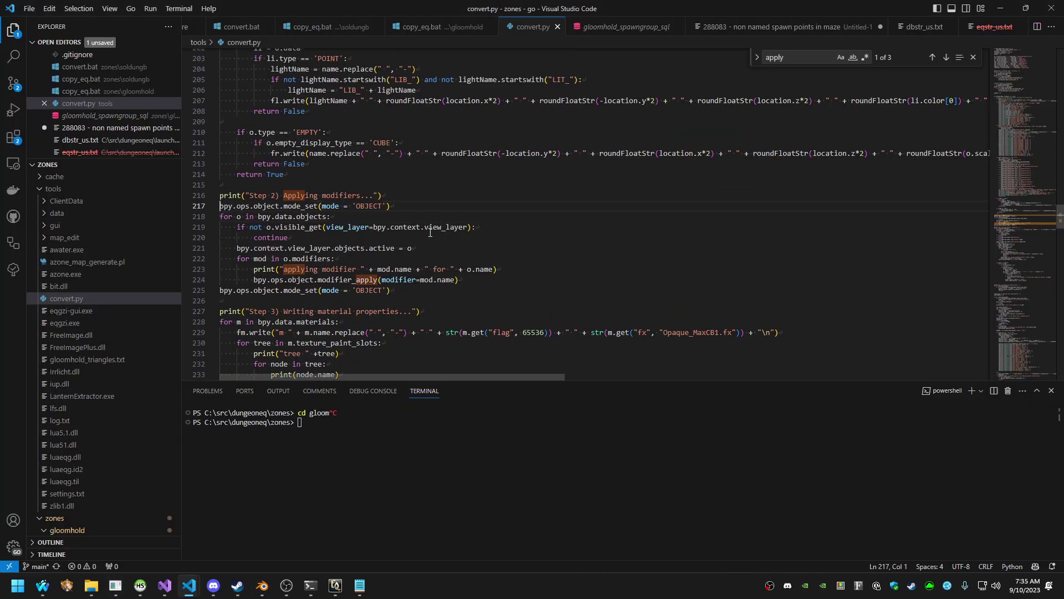
{"action": "key", "text": "shift+Down"}
{"action": "key", "text": "ctrl+x"}
{"action": "key", "text": "ctrl+s"}
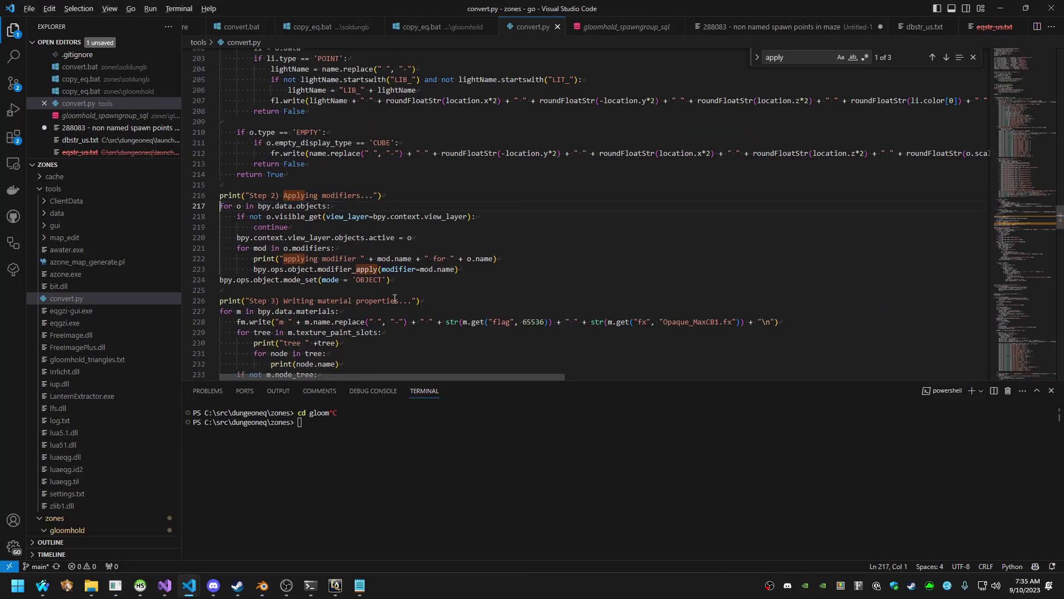
{"action": "key", "text": "alt+Tab"}
{"action": "left_click", "coordinate": [582, 426]}
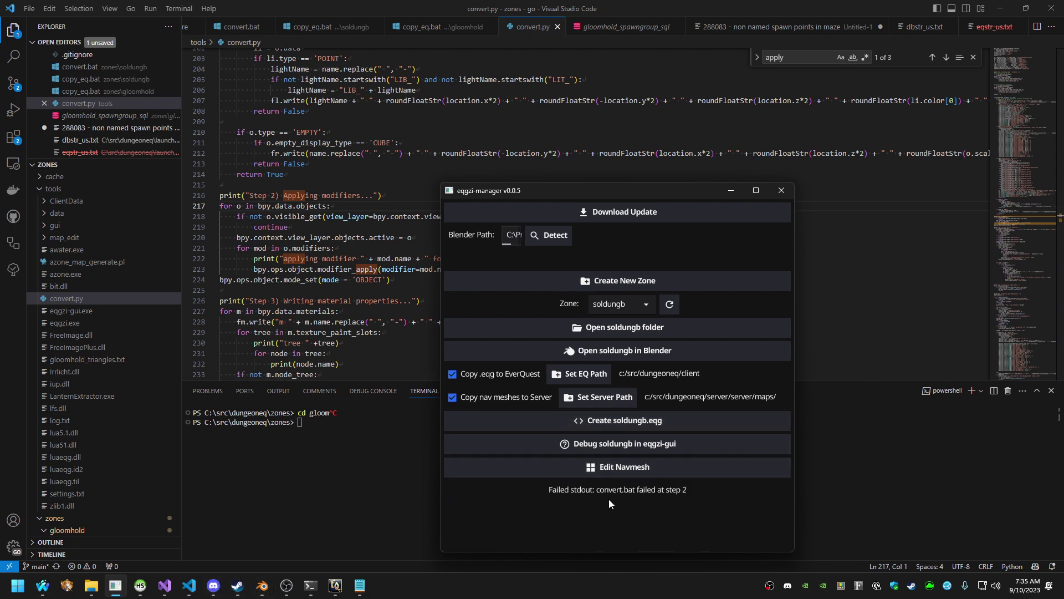
Undo the removal of the mode_set line in convert.py, save the script and create soldungb.eqg again in eqgzi-manager
{"action": "key", "text": "alt+Tab"}
{"action": "key", "text": "ctrl+z"}
{"action": "key", "text": "ctrl+s"}
{"action": "key", "text": "alt+Tab"}
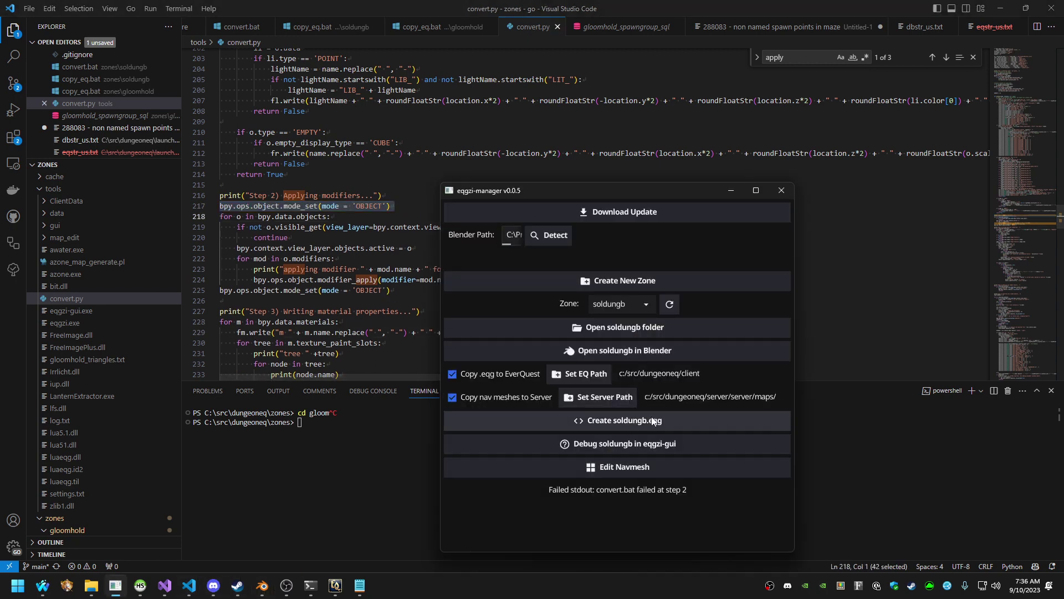
{"action": "left_click", "coordinate": [653, 421]}
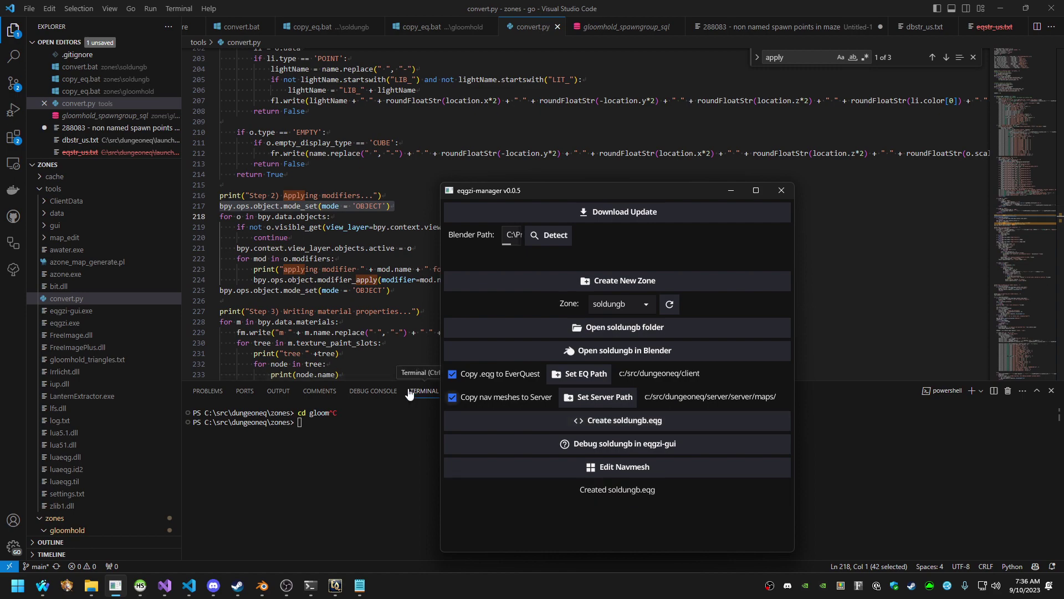
Switch to EverQuest to view the tunnel and return to convert.py in Visual Studio Code
{"action": "left_click", "coordinate": [409, 393]}
{"action": "left_click", "coordinate": [336, 586]}
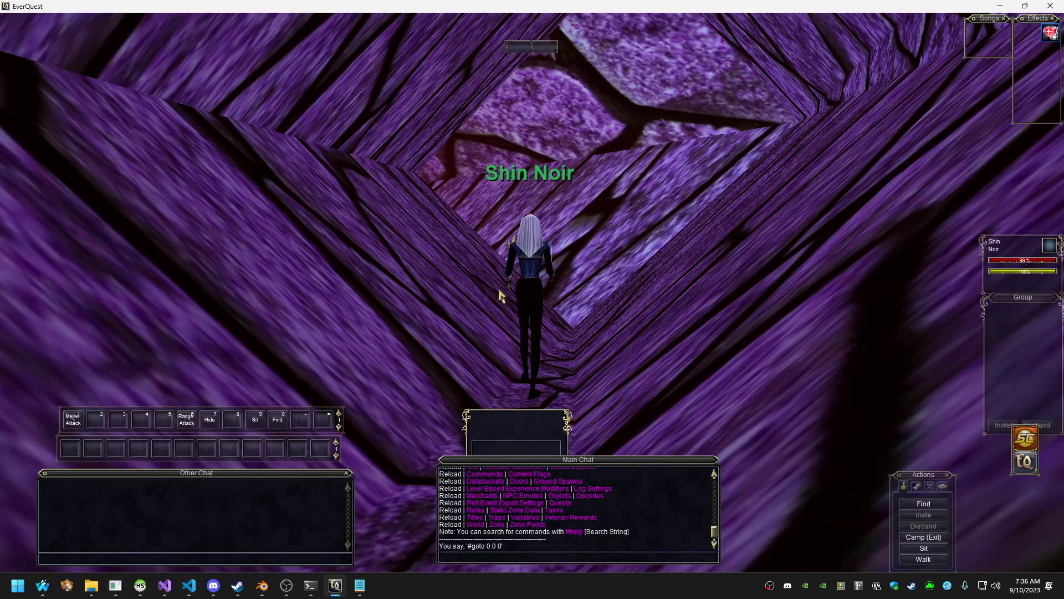
{"action": "key", "text": "alt+Tab"}
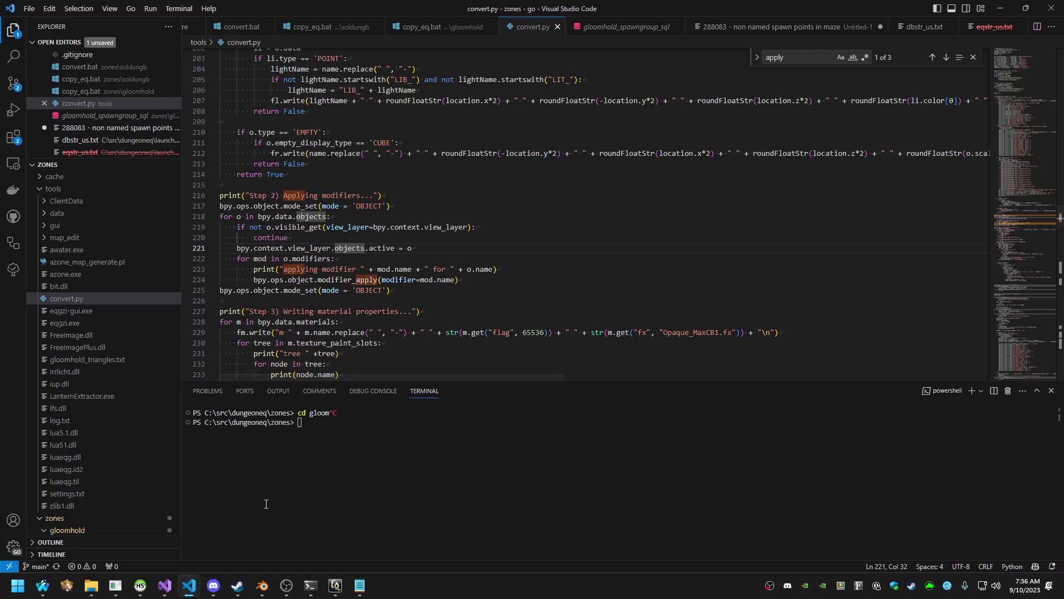
Open the c:\src\eqgzi folder in File Explorer
{"action": "key", "text": "super+r"}
{"action": "type", "text": "c:\\src\\eq"}
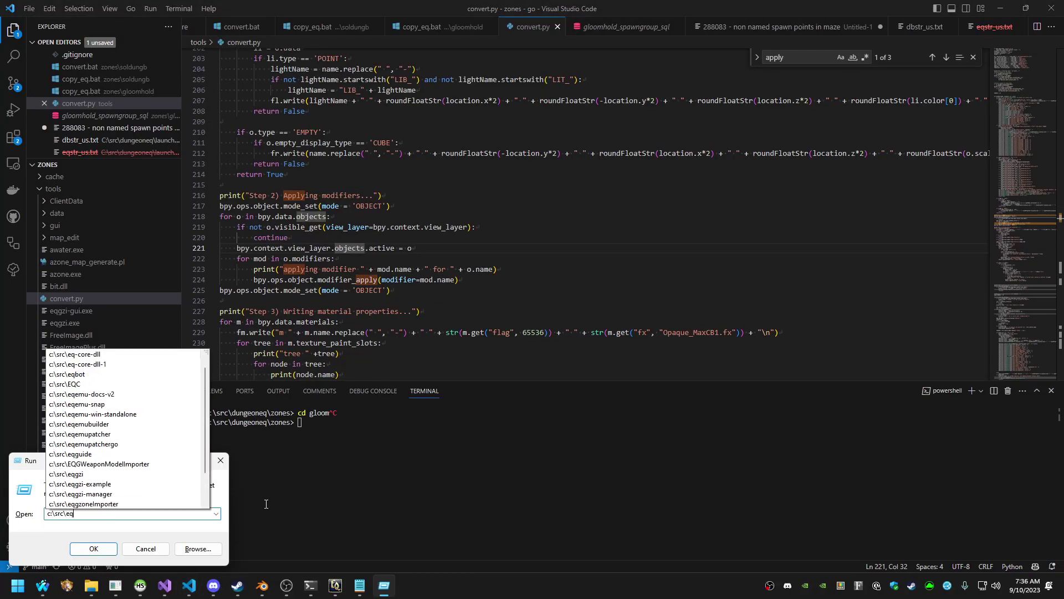
{"action": "type", "text": "gzi"}
{"action": "key", "text": "Down"}
{"action": "key", "text": "Return"}
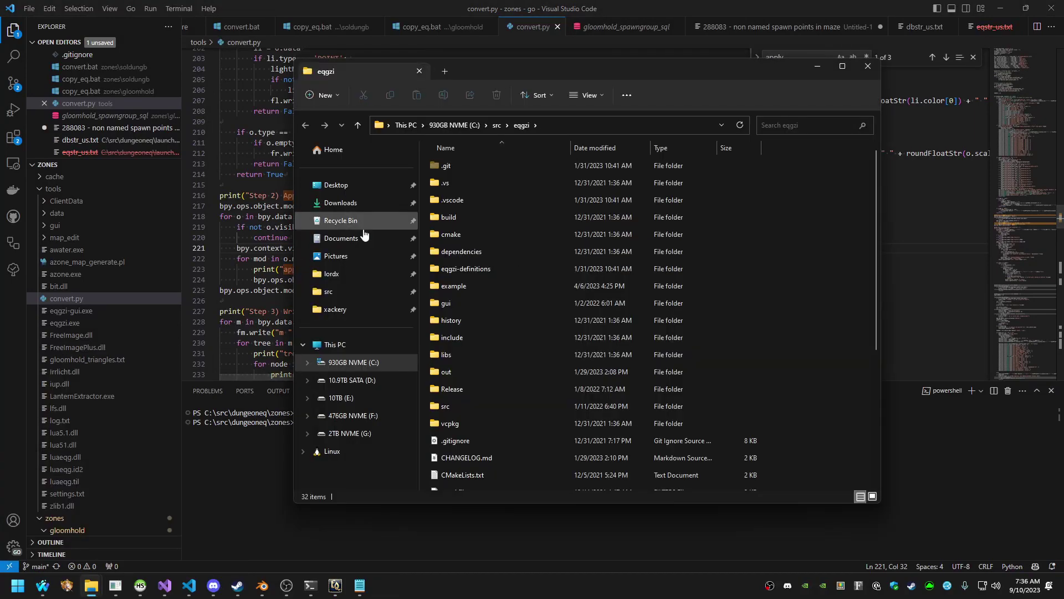
Open the eqgzi folder from c:\src in a new Visual Studio Code window
{"action": "left_click", "coordinate": [247, 237]}
{"action": "key", "text": "ctrl+shift+n"}
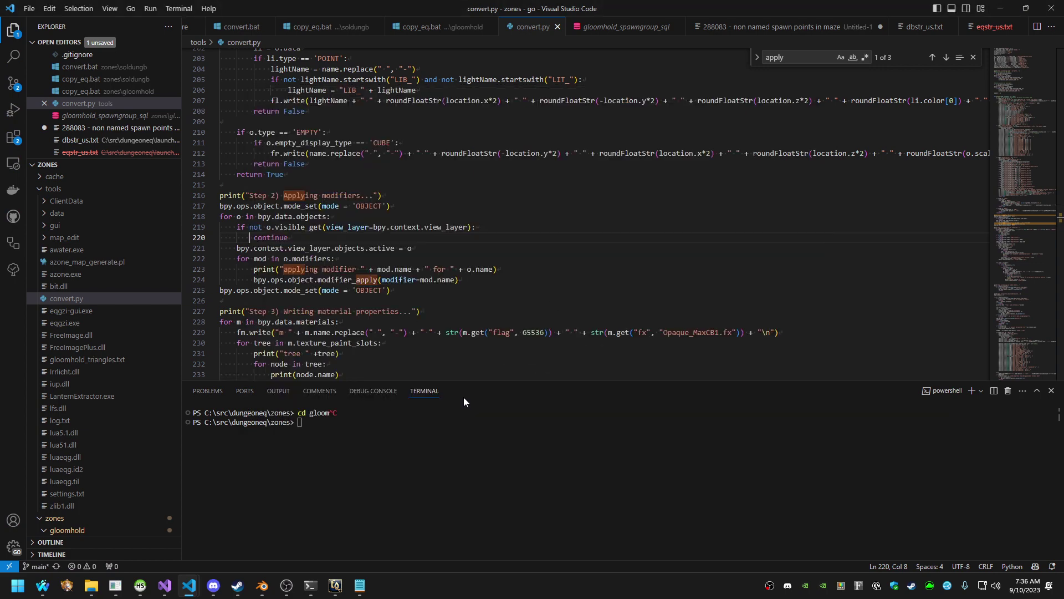
{"action": "key", "text": "alt+Tab"}
{"action": "key", "text": "Tab"}
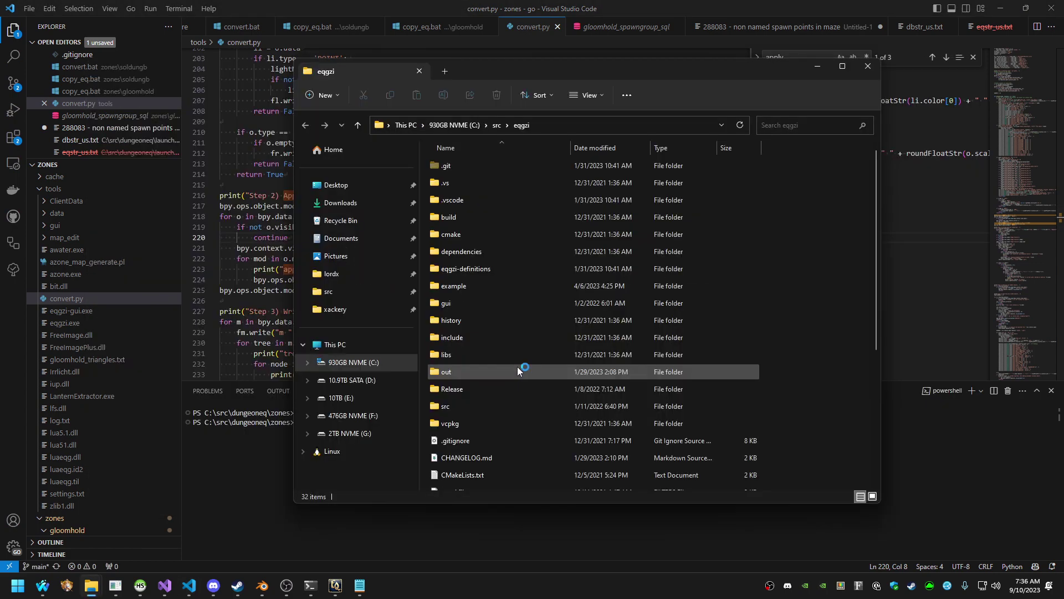
{"action": "left_click", "coordinate": [496, 125]}
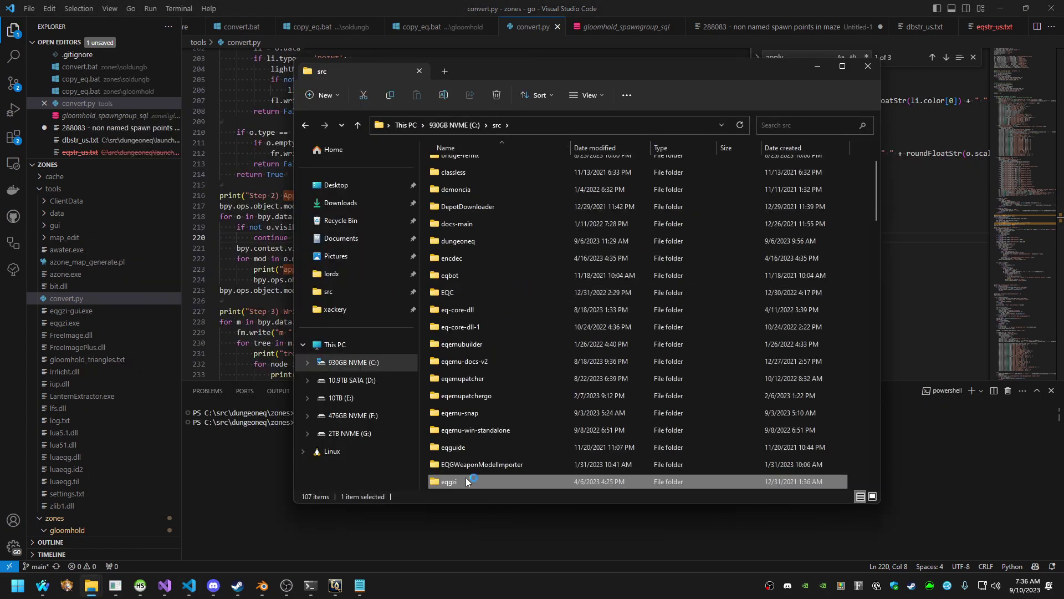
{"action": "left_click_drag", "start_coordinate": [467, 482], "coordinate": [776, 105]}
{"action": "key", "text": "alt+Tab"}
{"action": "key", "text": "alt+Tab"}
{"action": "key", "text": "alt+Tab"}
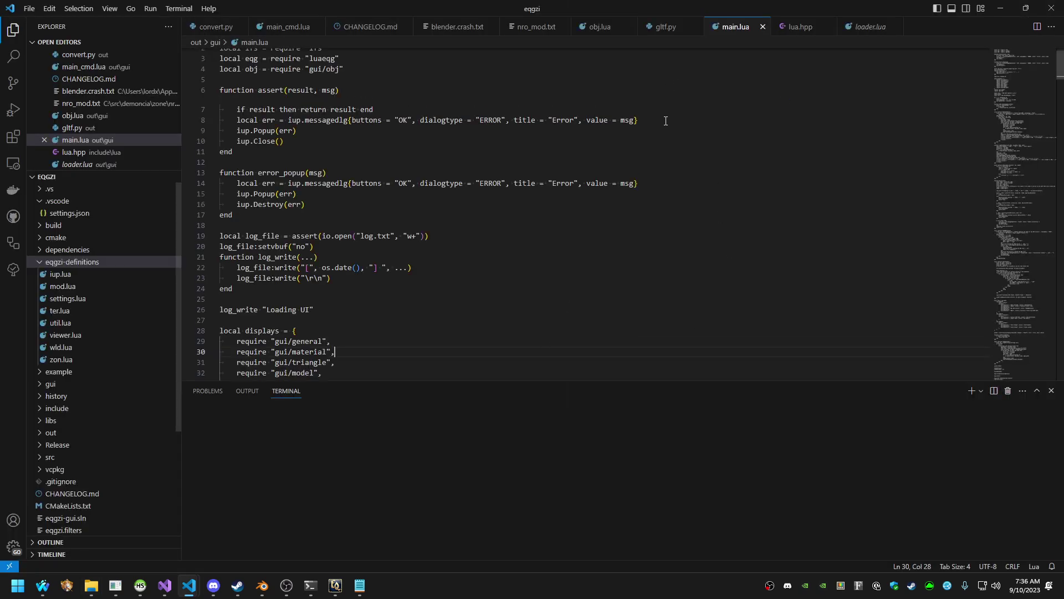
Show the eqgzi repository's source control changes and open the CHANGELOG.md diff
{"action": "left_click", "coordinate": [15, 84]}
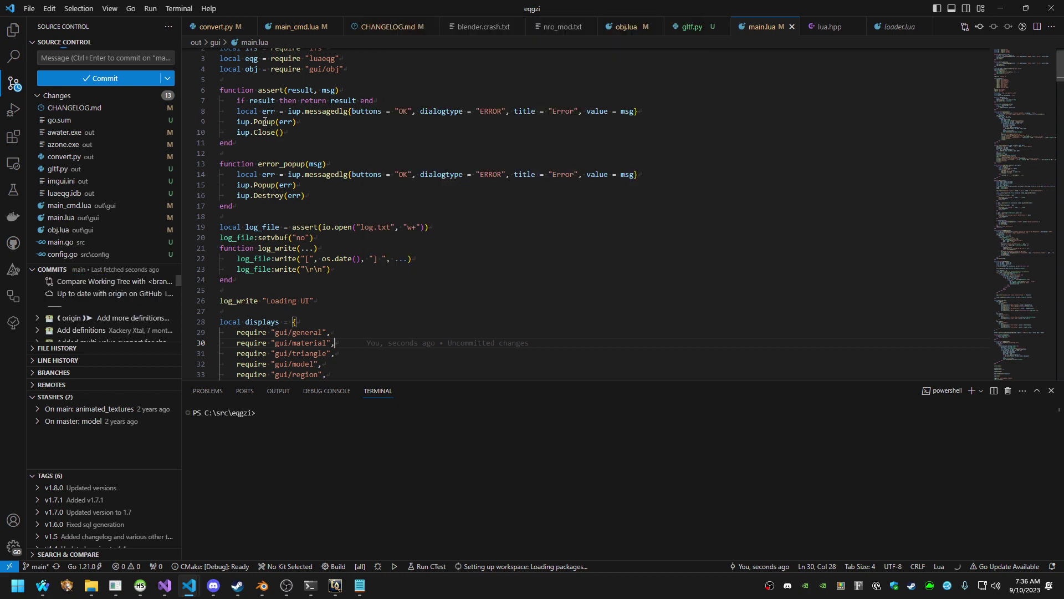
{"action": "left_click", "coordinate": [99, 108]}
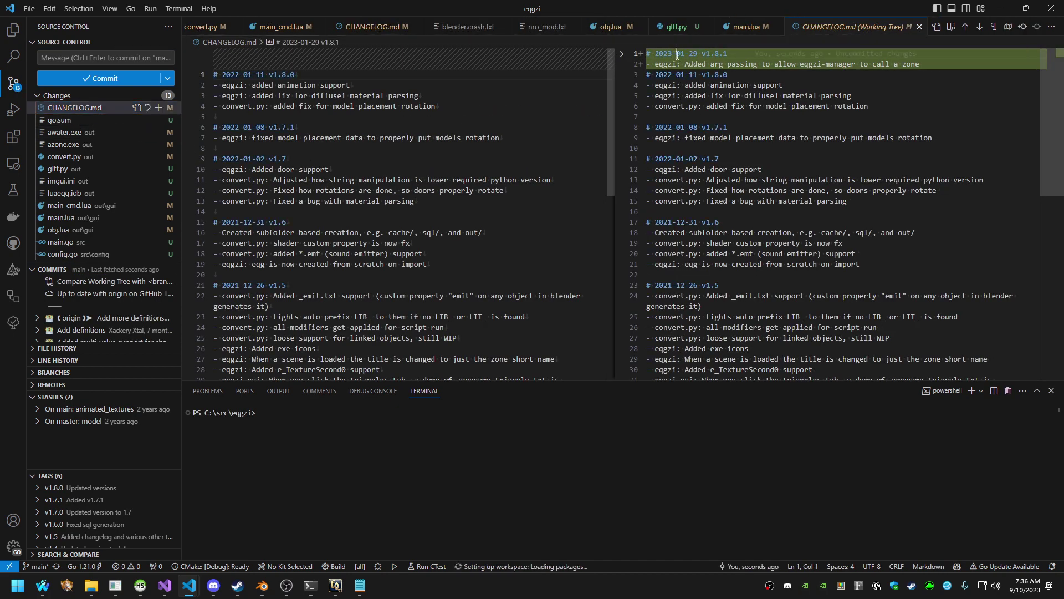
{"action": "left_click", "coordinate": [715, 65]}
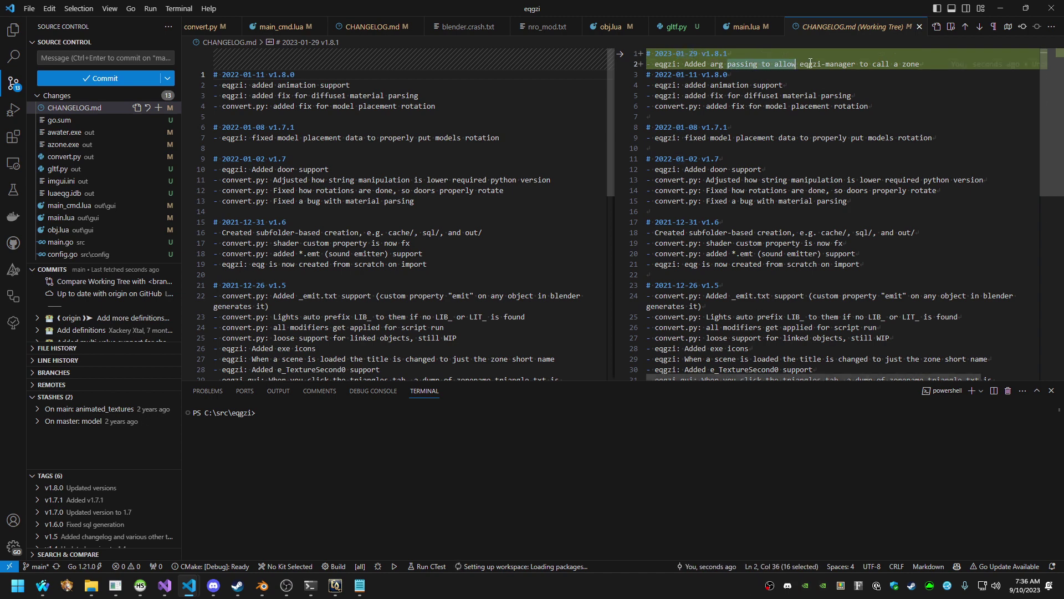
Add a "# 2023-09-10 v1.8.2" heading with an "- eqgzi:" bullet above v1.8.1 in CHANGELOG.md and stage the file
{"action": "left_click", "coordinate": [844, 55]}
{"action": "key", "text": "ctrl+shift+Return"}
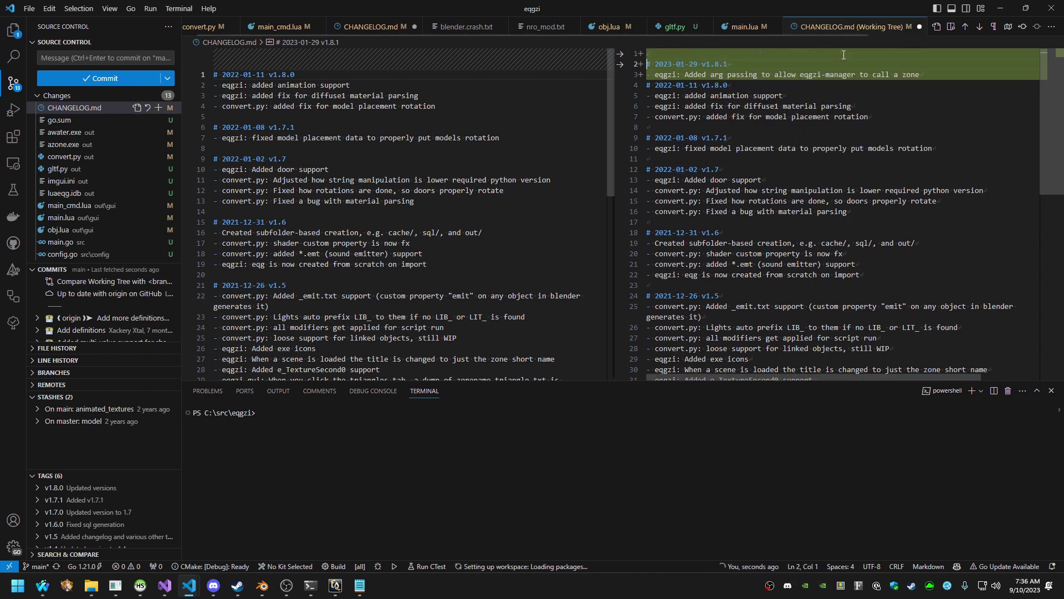
{"action": "type", "text": "# 2023-"}
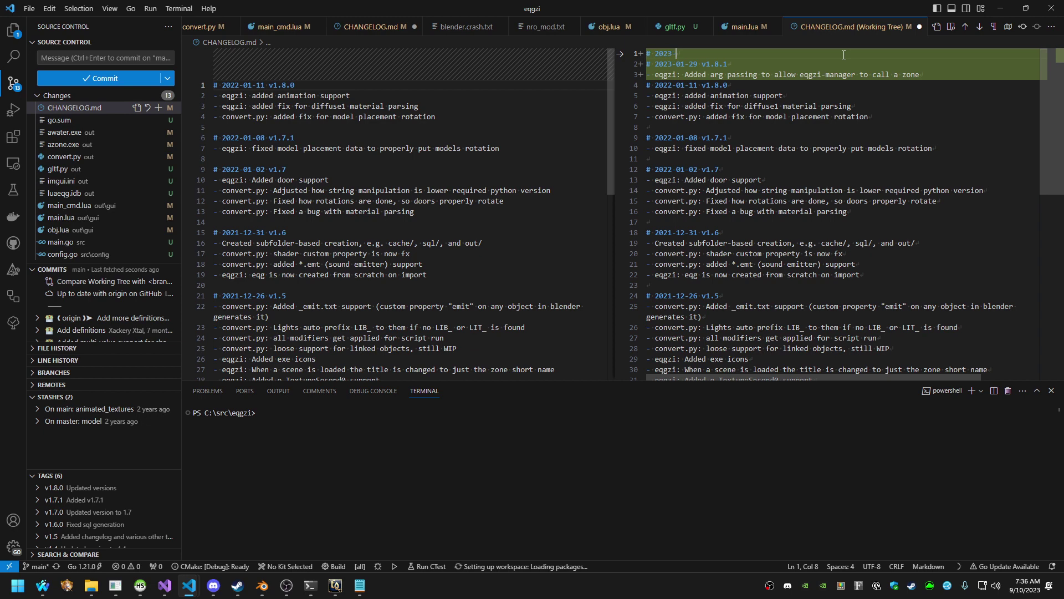
{"action": "type", "text": "09-10 v1.8.2"}
{"action": "key", "text": "Return"}
{"action": "key", "text": "Tab"}
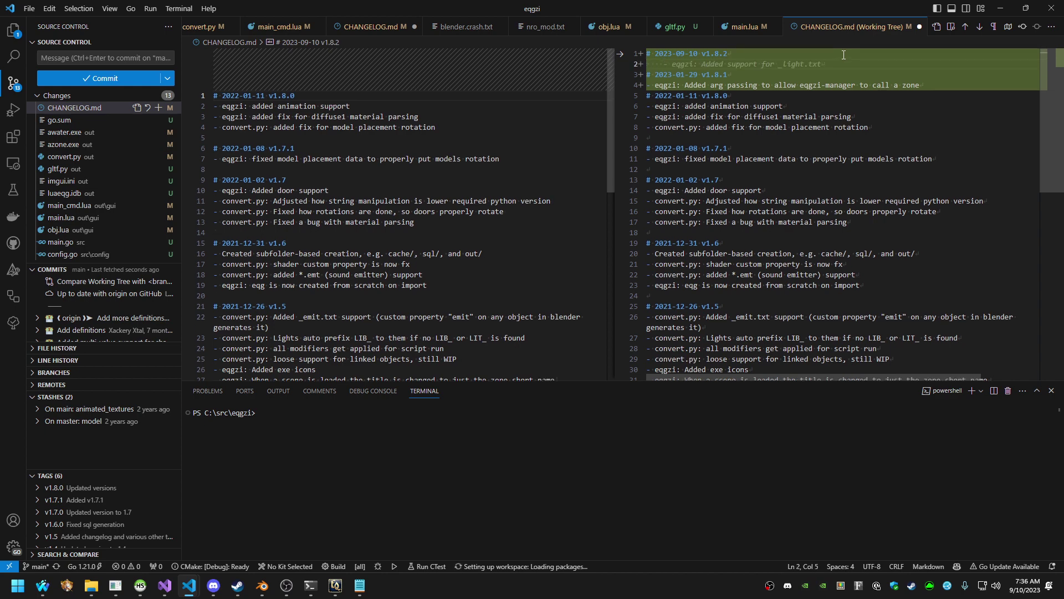
{"action": "key", "text": "BackSpace"}
{"action": "type", "text": "- eqgzi:"}
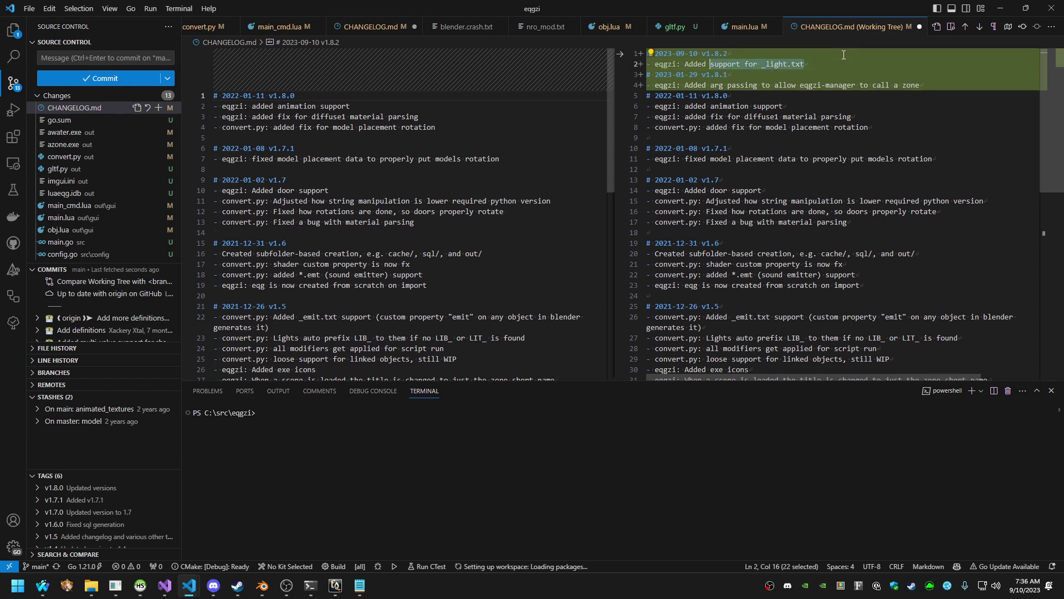
{"action": "left_click", "coordinate": [122, 108]}
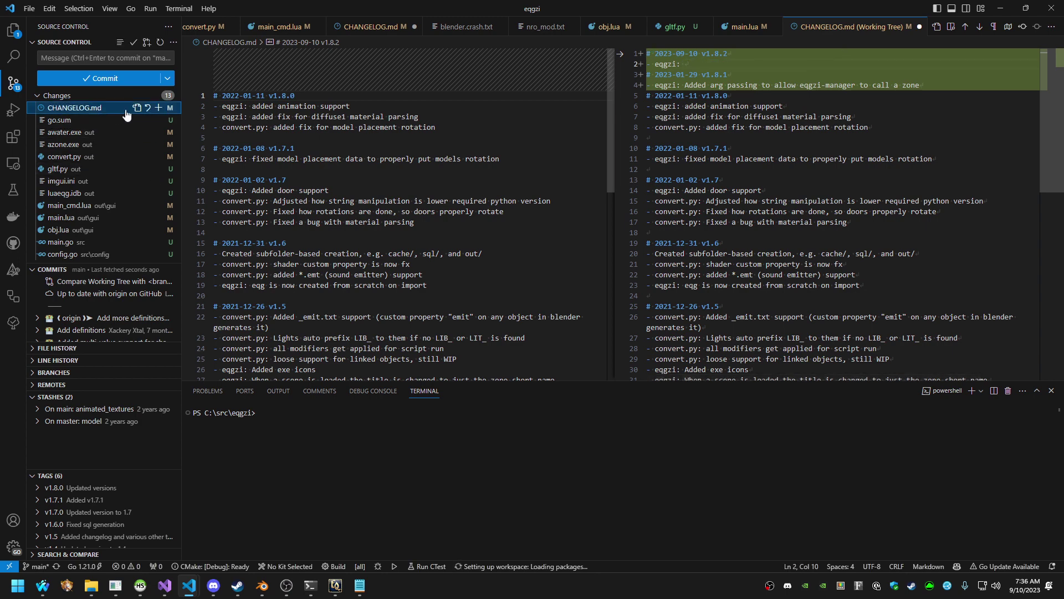
{"action": "left_click", "coordinate": [159, 108]}
Review the uncommitted changes in out\convert.py from the start of the script through the Step 4 hidden-object removal
{"action": "left_click", "coordinate": [97, 144]}
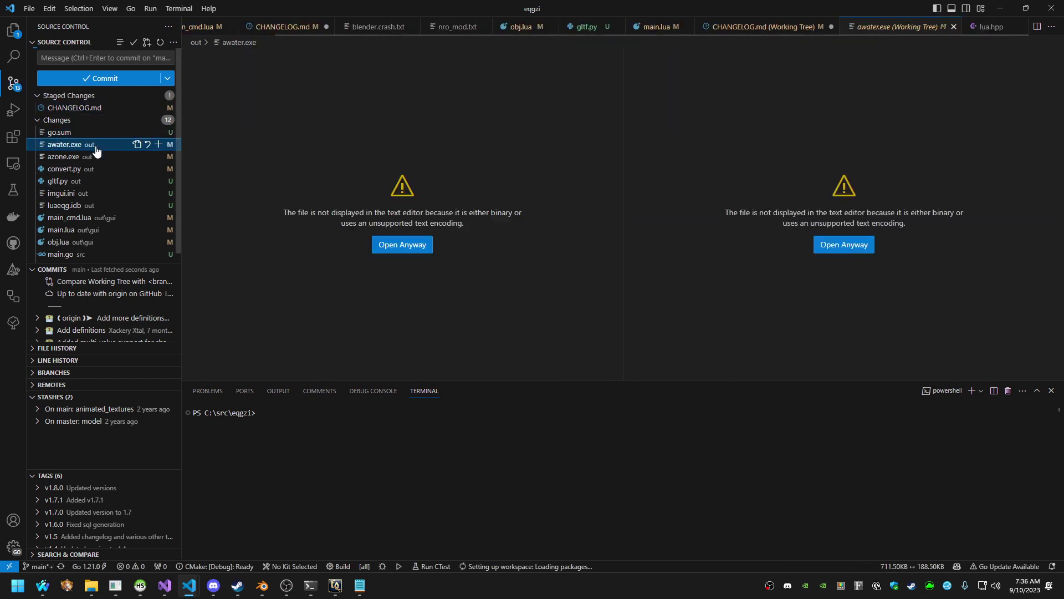
{"action": "left_click", "coordinate": [99, 169]}
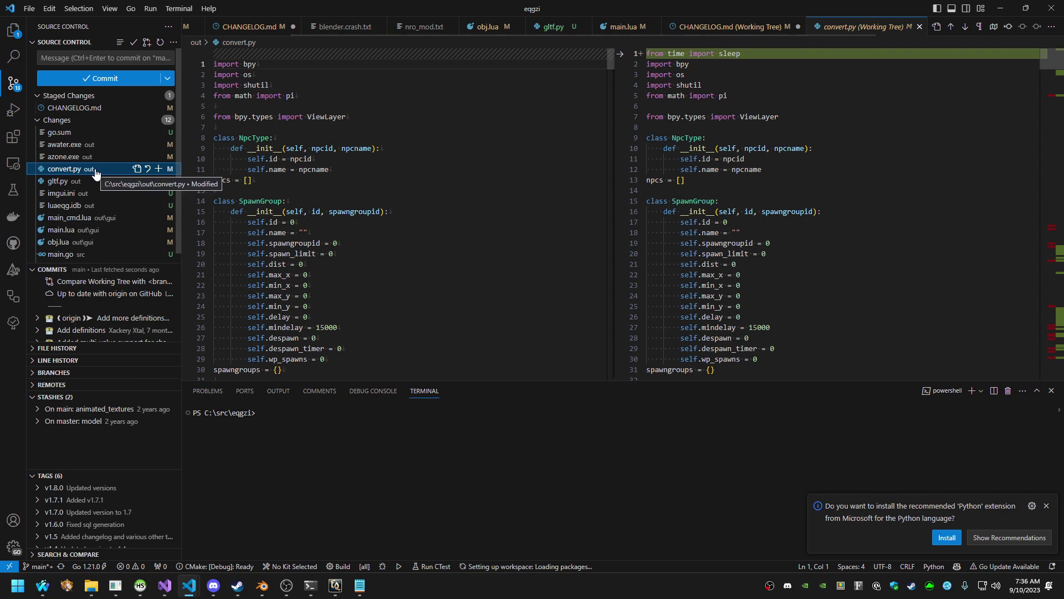
{"action": "scroll", "coordinate": [479, 195], "scroll_direction": "down", "scroll_amount": 5}
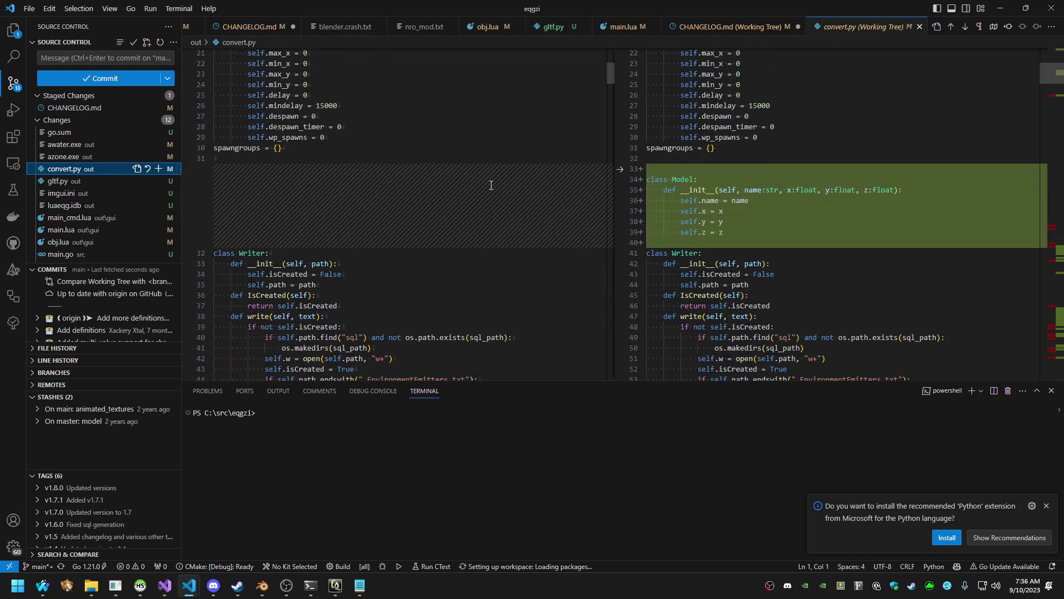
{"action": "scroll", "coordinate": [491, 185], "scroll_direction": "down", "scroll_amount": 15}
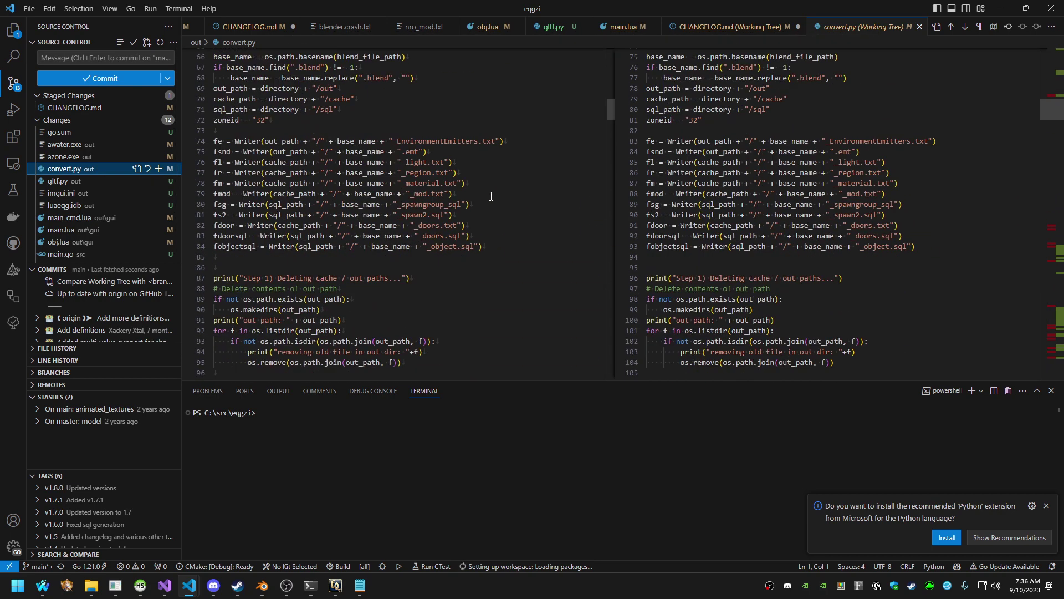
{"action": "left_click_drag", "start_coordinate": [1055, 118], "coordinate": [1060, 230]}
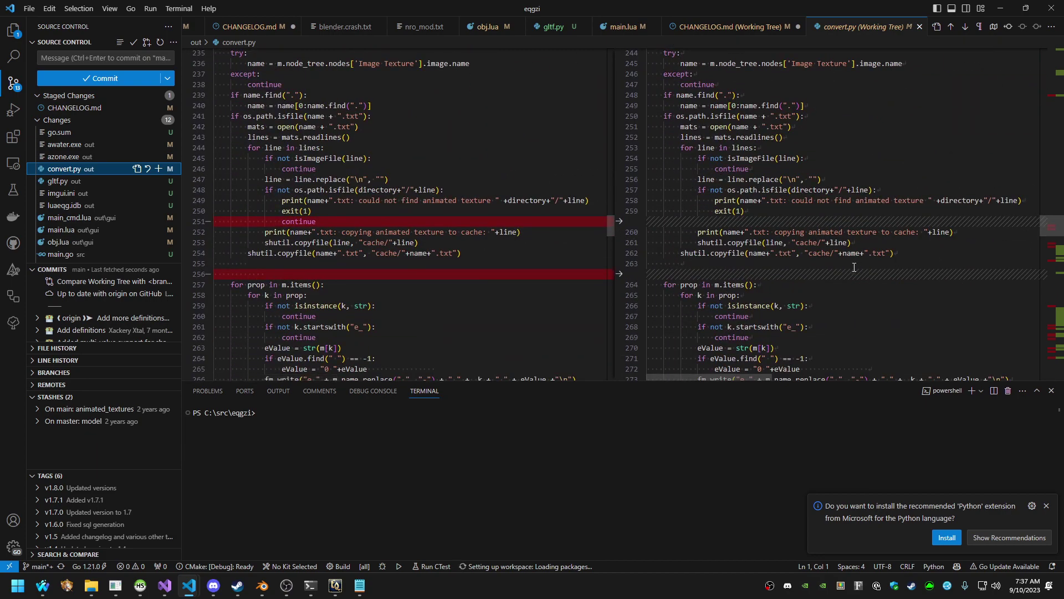
{"action": "scroll", "coordinate": [854, 267], "scroll_direction": "down", "scroll_amount": 10}
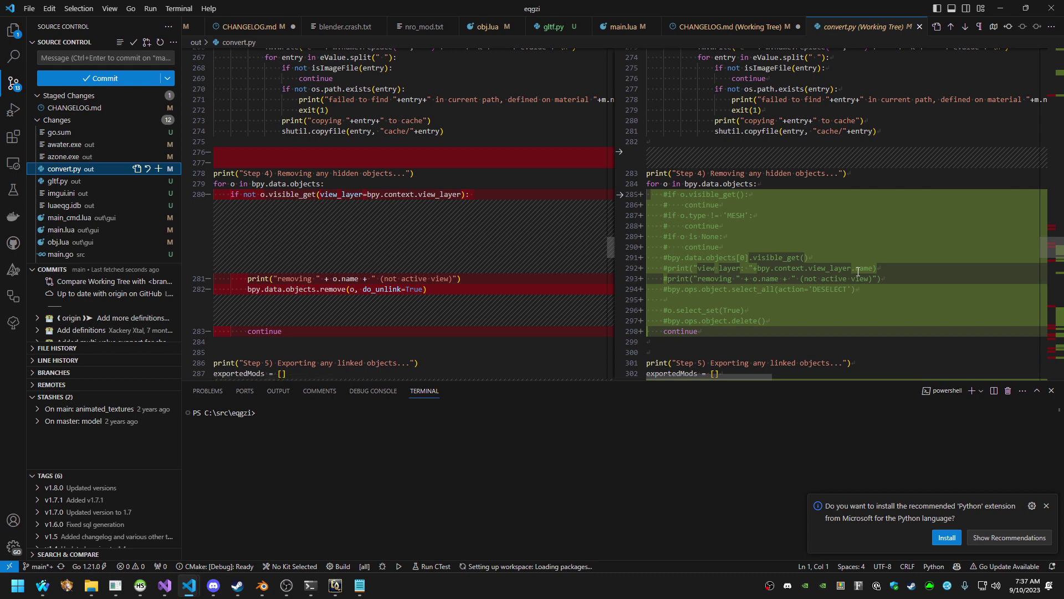
{"action": "scroll", "coordinate": [858, 272], "scroll_direction": "down", "scroll_amount": 1}
{"action": "scroll", "coordinate": [858, 273], "scroll_direction": "down", "scroll_amount": 1}
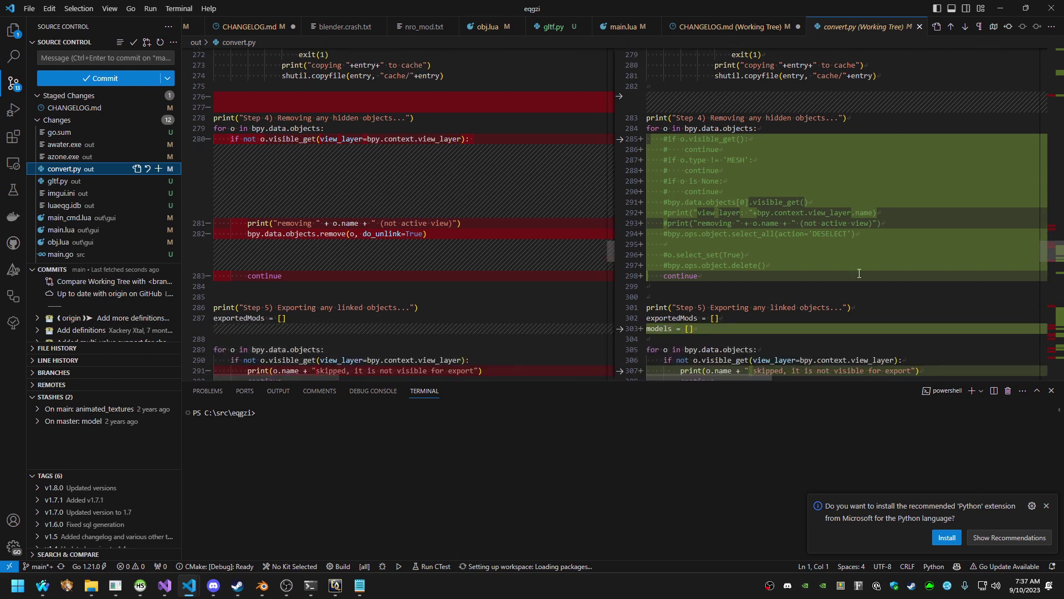
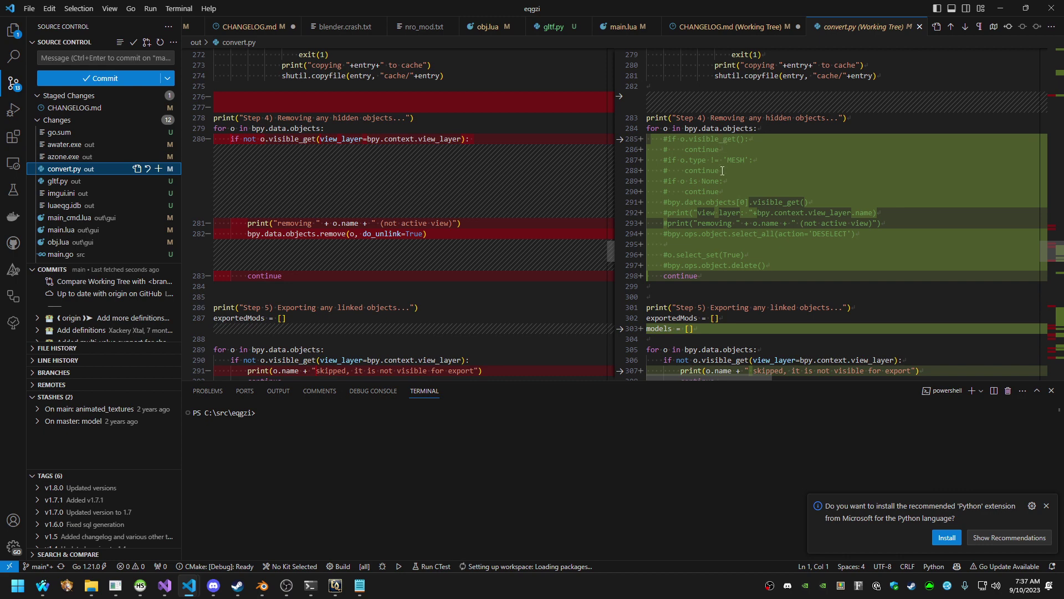
Examine the convert.py differences in the linked-object export, zone object processing and final .obj export sections
{"action": "scroll", "coordinate": [732, 172], "scroll_direction": "down", "scroll_amount": 3}
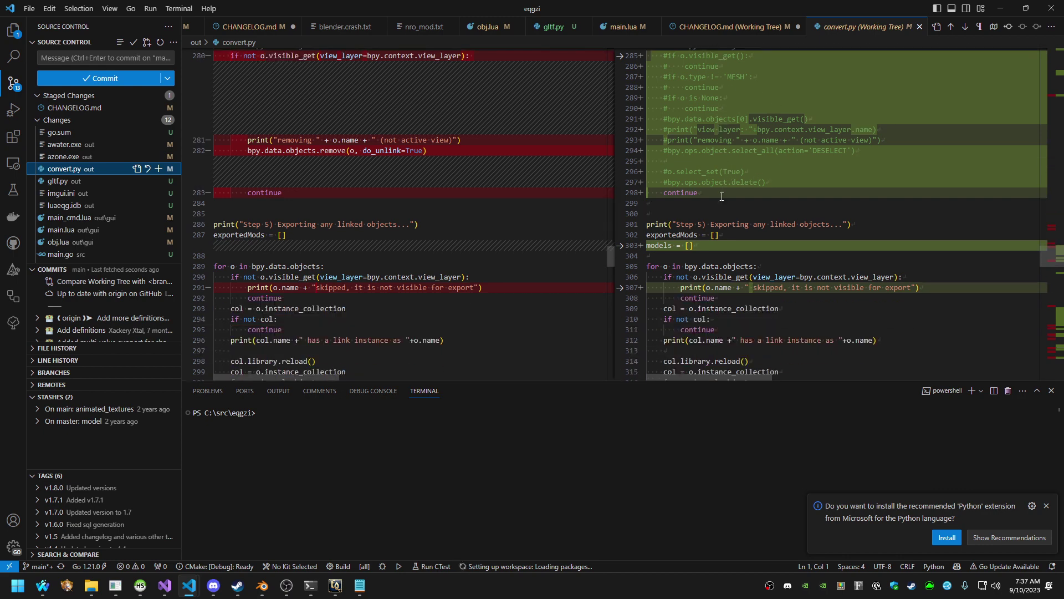
{"action": "scroll", "coordinate": [730, 238], "scroll_direction": "down", "scroll_amount": 3}
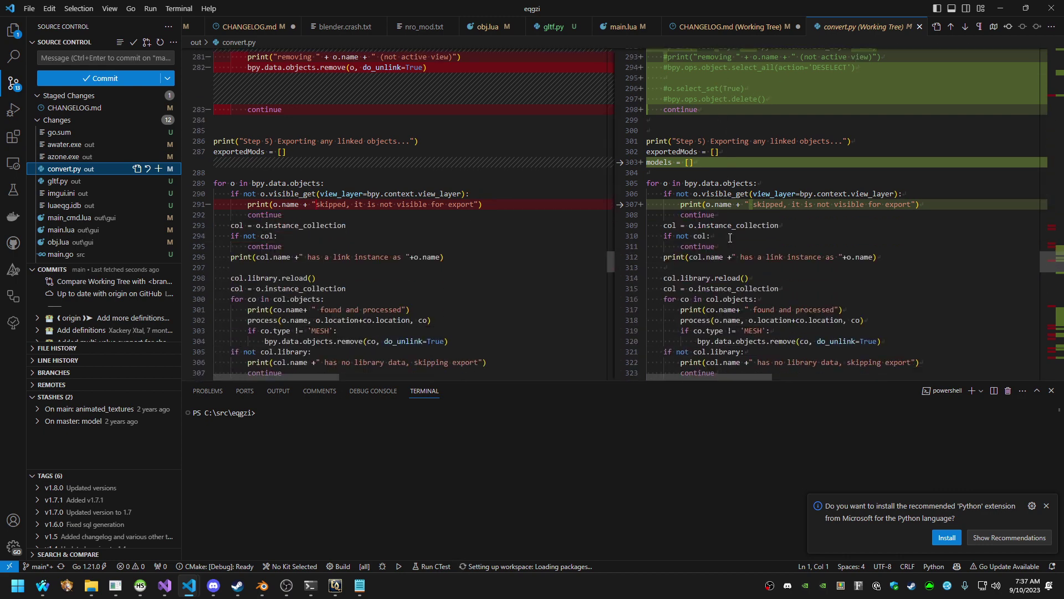
{"action": "scroll", "coordinate": [730, 237], "scroll_direction": "down", "scroll_amount": 6}
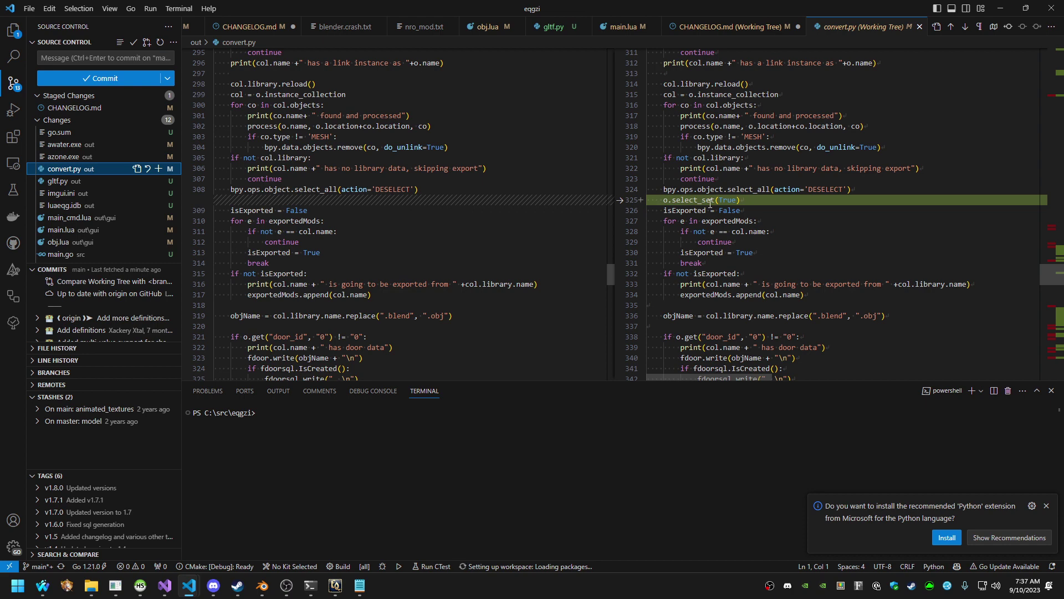
{"action": "scroll", "coordinate": [710, 204], "scroll_direction": "down", "scroll_amount": 1}
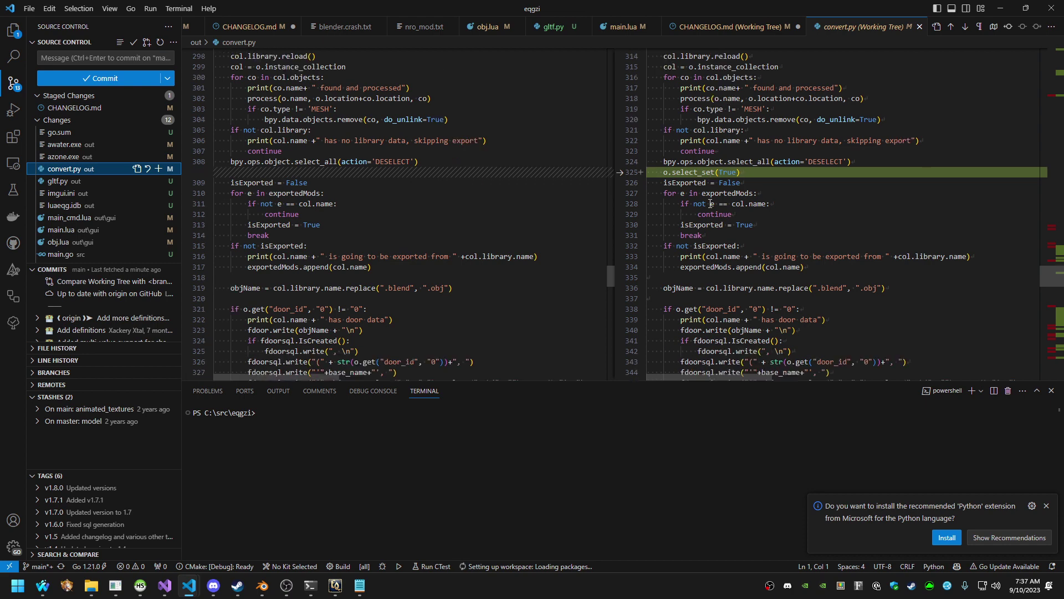
{"action": "scroll", "coordinate": [710, 203], "scroll_direction": "down", "scroll_amount": 14}
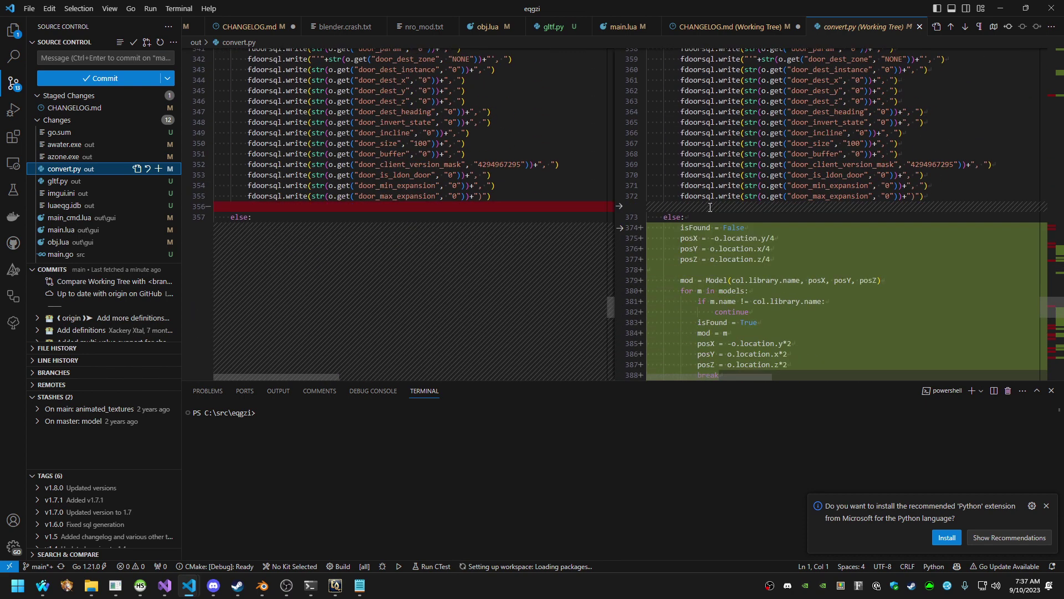
{"action": "scroll", "coordinate": [710, 207], "scroll_direction": "down", "scroll_amount": 3}
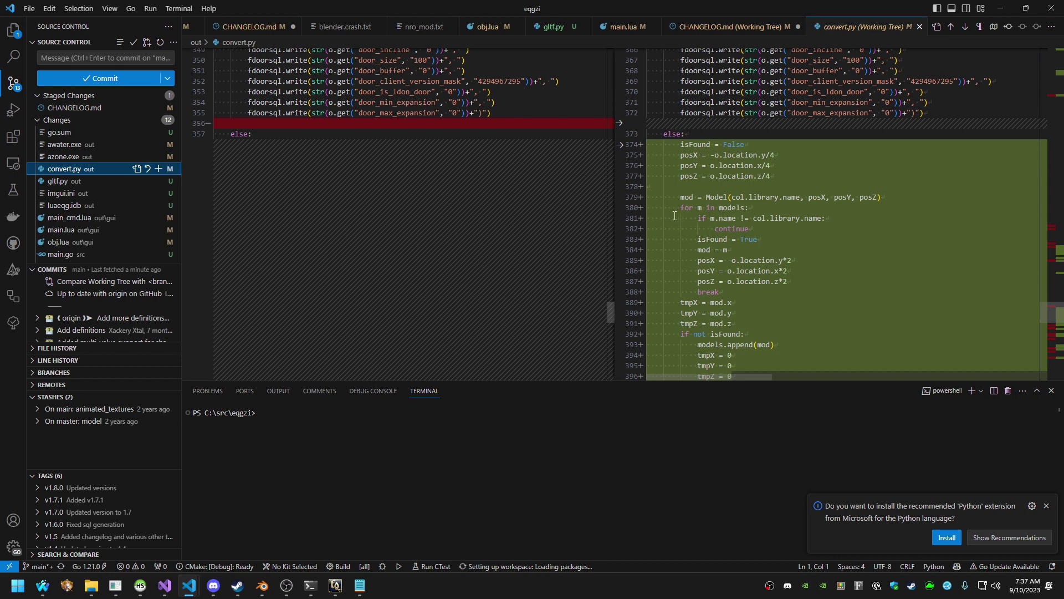
{"action": "scroll", "coordinate": [675, 216], "scroll_direction": "down", "scroll_amount": 3}
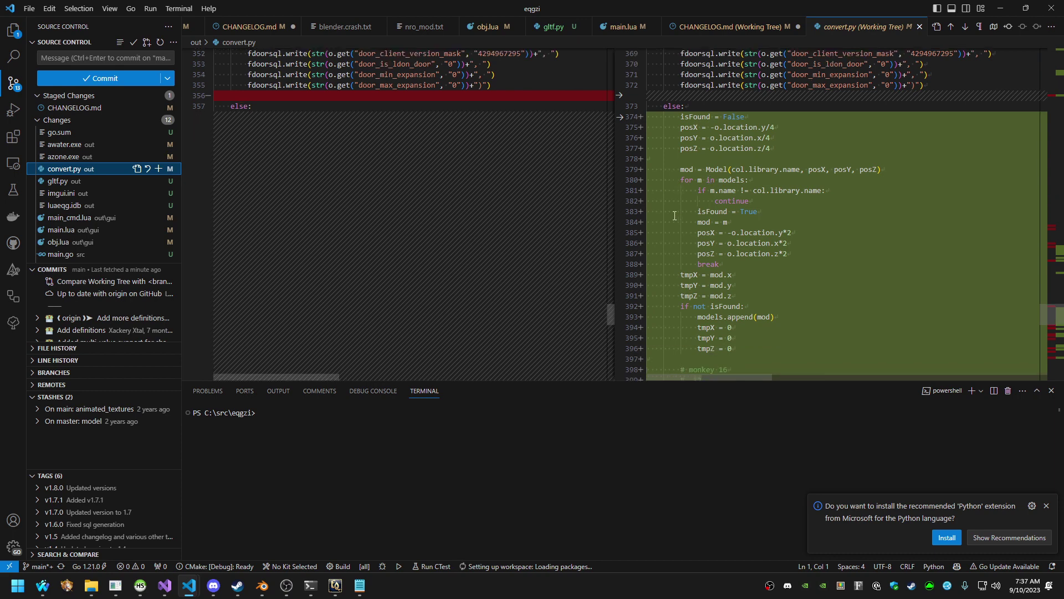
{"action": "scroll", "coordinate": [675, 216], "scroll_direction": "down", "scroll_amount": 2}
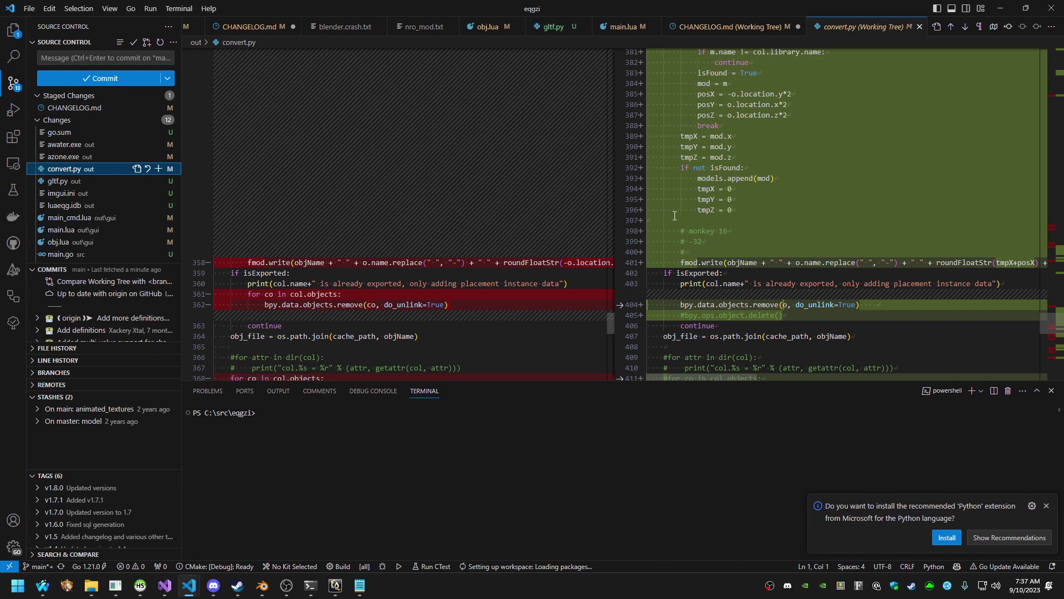
{"action": "scroll", "coordinate": [674, 215], "scroll_direction": "down", "scroll_amount": 1}
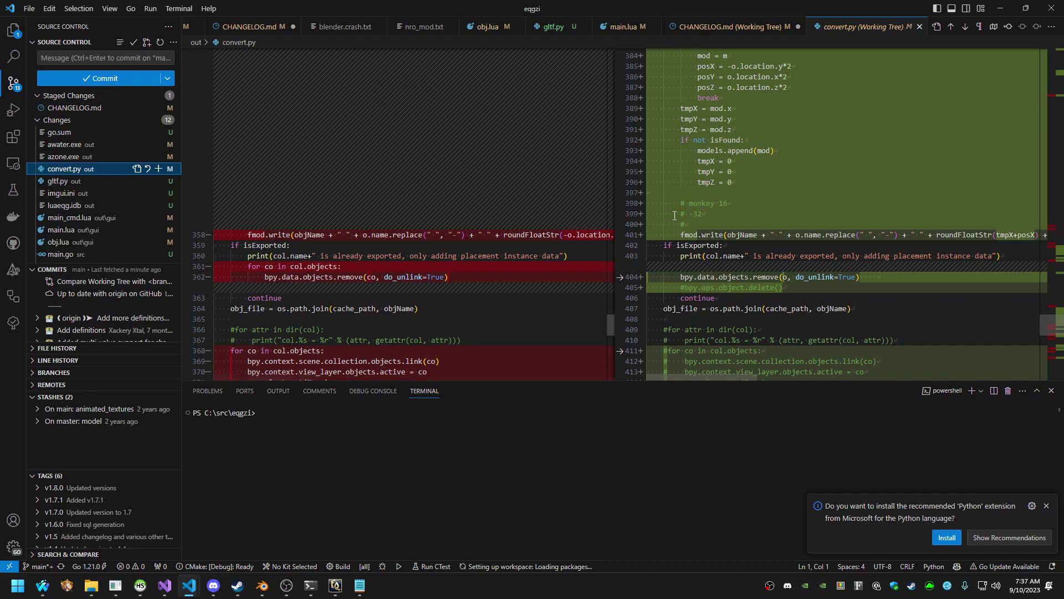
{"action": "scroll", "coordinate": [674, 216], "scroll_direction": "down", "scroll_amount": 3}
{"action": "scroll", "coordinate": [674, 216], "scroll_direction": "down", "scroll_amount": 1}
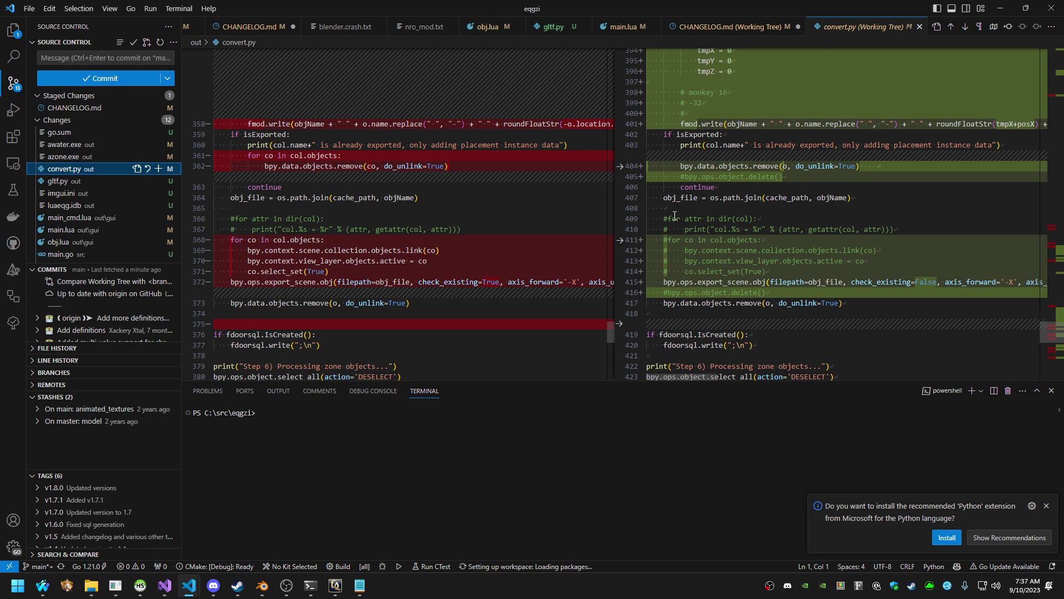
{"action": "scroll", "coordinate": [675, 215], "scroll_direction": "down", "scroll_amount": 1}
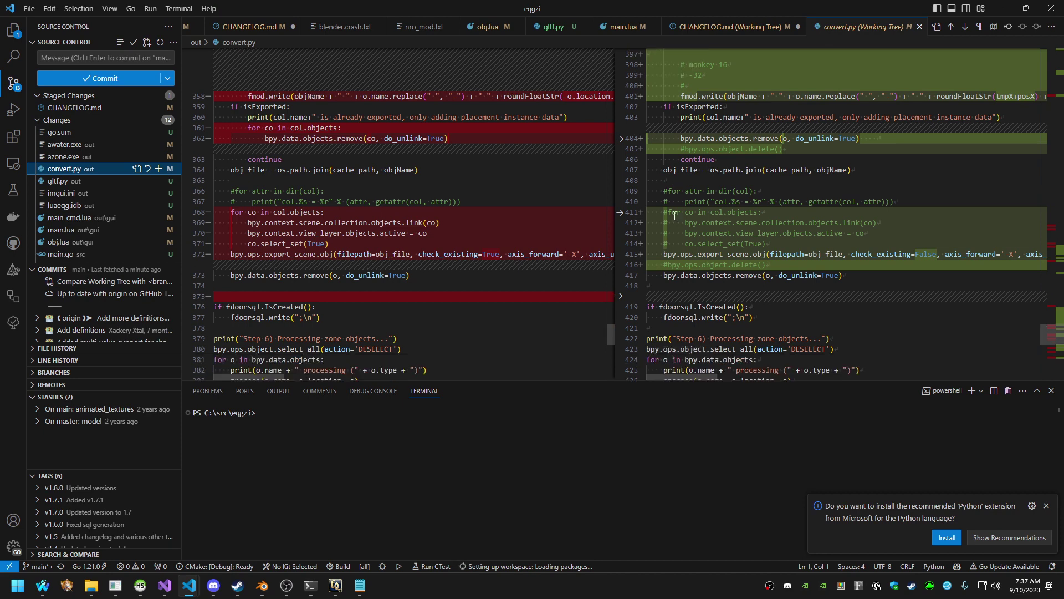
{"action": "scroll", "coordinate": [675, 215], "scroll_direction": "down", "scroll_amount": 6}
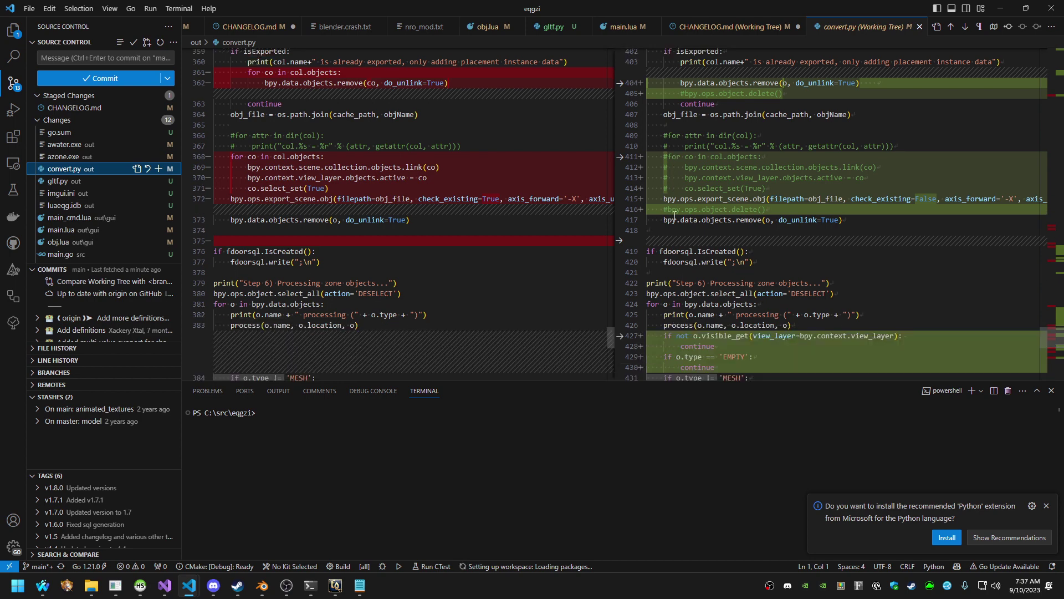
{"action": "scroll", "coordinate": [675, 216], "scroll_direction": "down", "scroll_amount": 3}
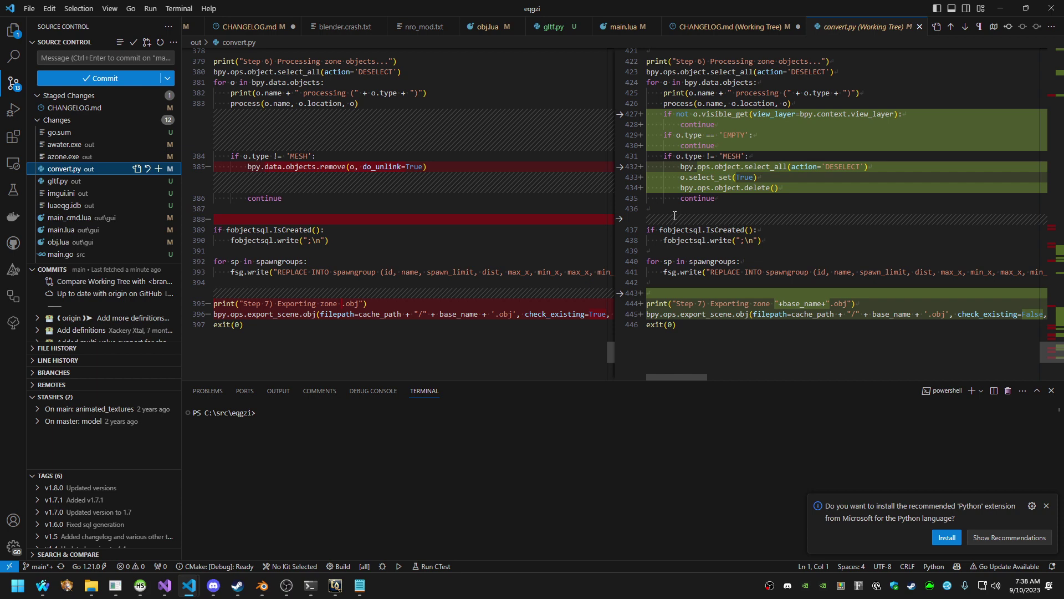
Review the uncommitted changes in gltf.py, main_cmd.lua, main.lua, obj.lua, config.go and main.go
{"action": "left_click", "coordinate": [87, 183]}
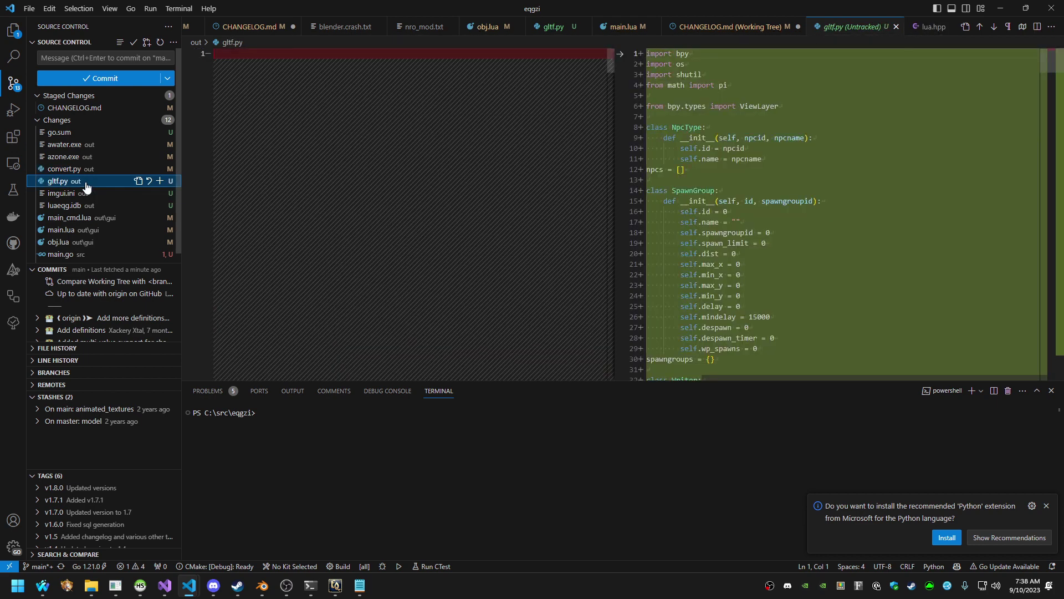
{"action": "scroll", "coordinate": [86, 187], "scroll_direction": "down", "scroll_amount": 1}
{"action": "left_click", "coordinate": [88, 209]}
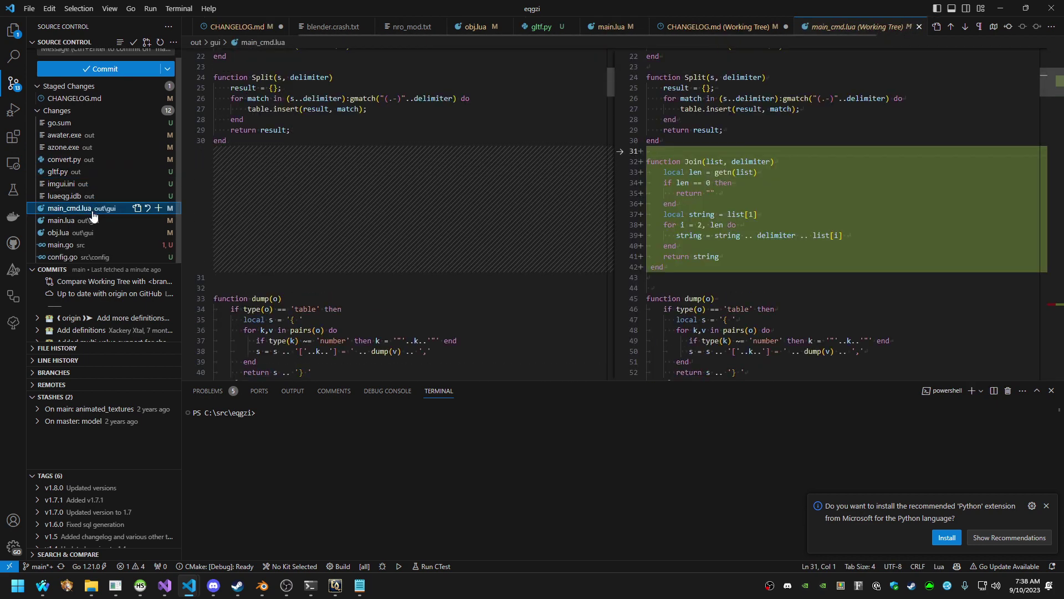
{"action": "left_click", "coordinate": [92, 222]}
{"action": "left_click", "coordinate": [94, 234]}
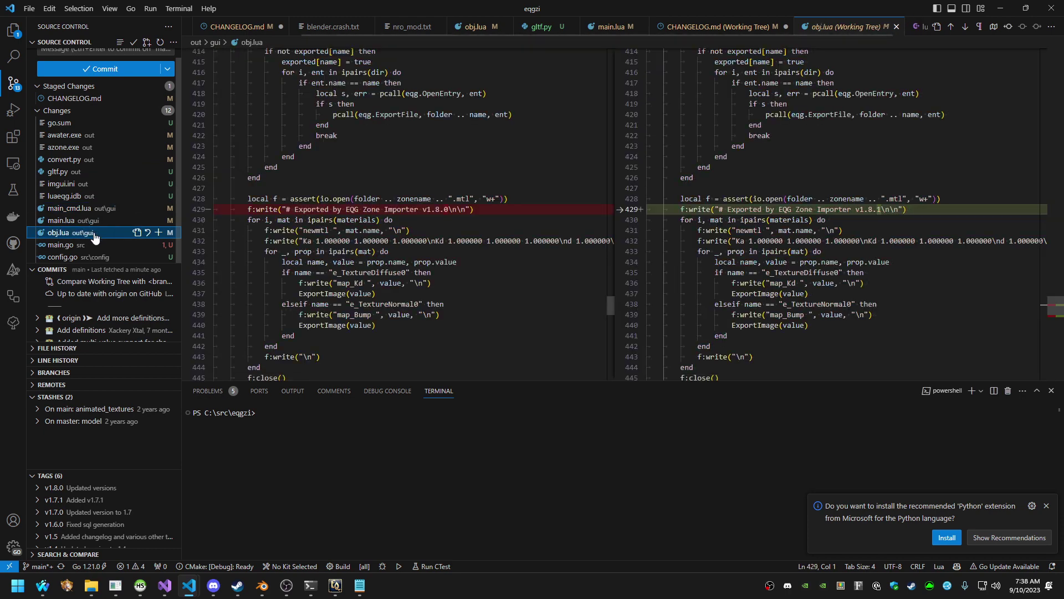
{"action": "left_click", "coordinate": [97, 258]}
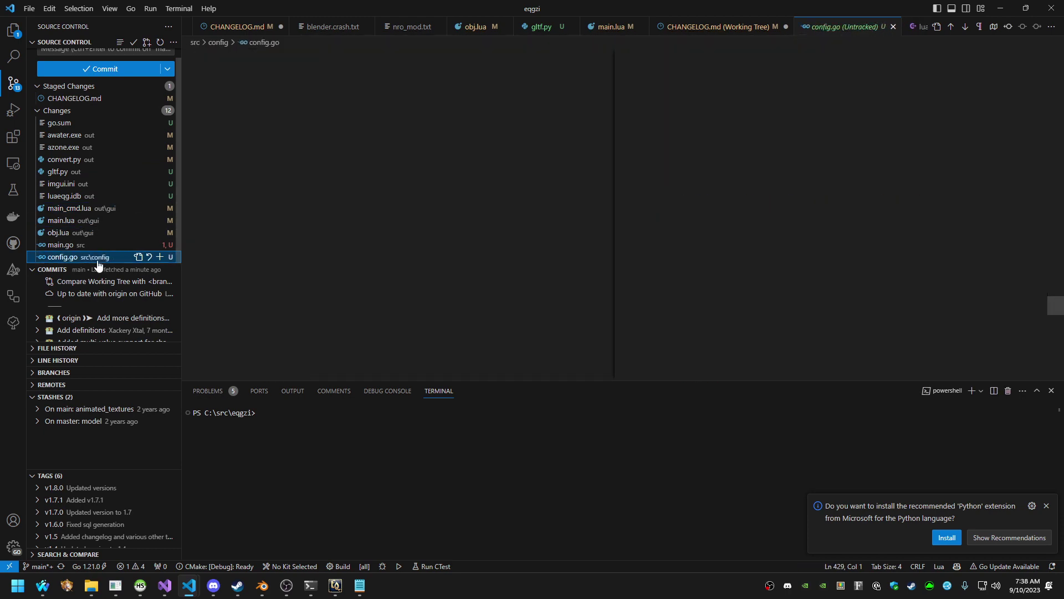
{"action": "left_click", "coordinate": [96, 245]}
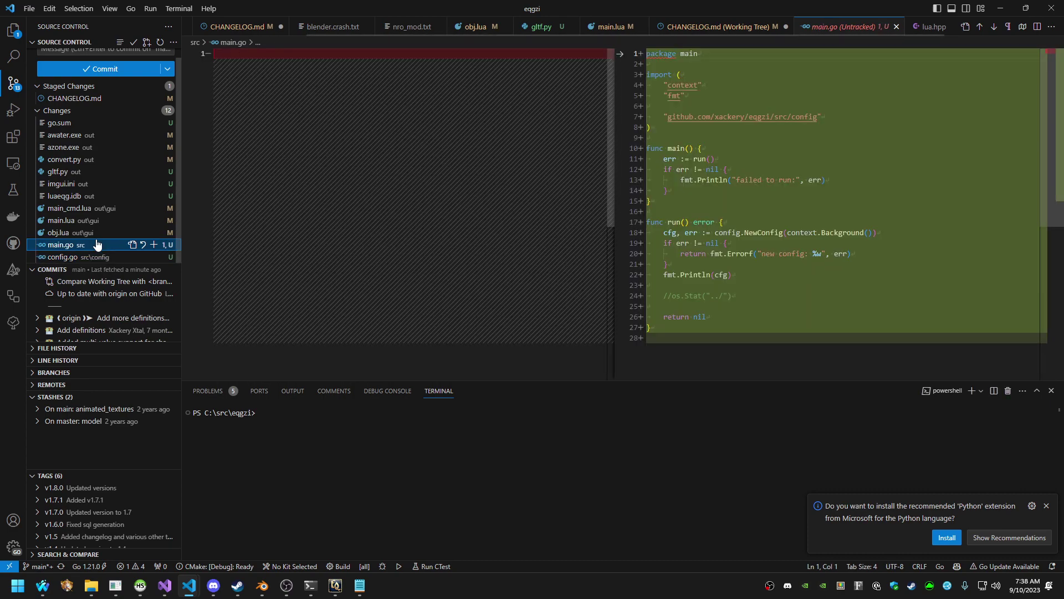
Stash all unstaged files from go.sum through config.go with the message "eqgzi v1.8.1" and dismiss the notifications
{"action": "left_click", "coordinate": [83, 123]}
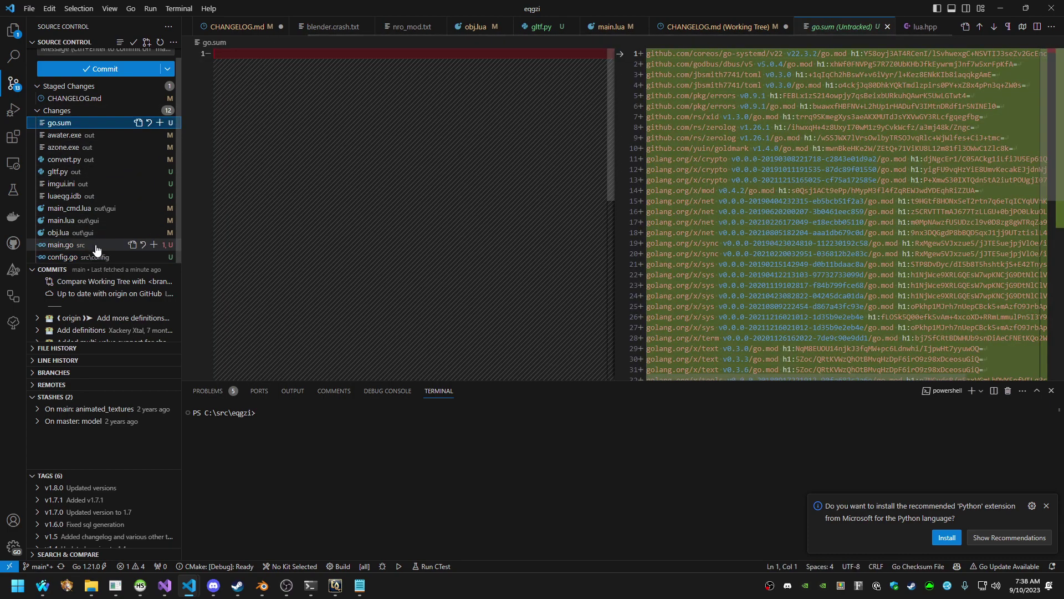
{"action": "left_click", "coordinate": [95, 257], "text": "shift"}
{"action": "right_click", "coordinate": [85, 170]}
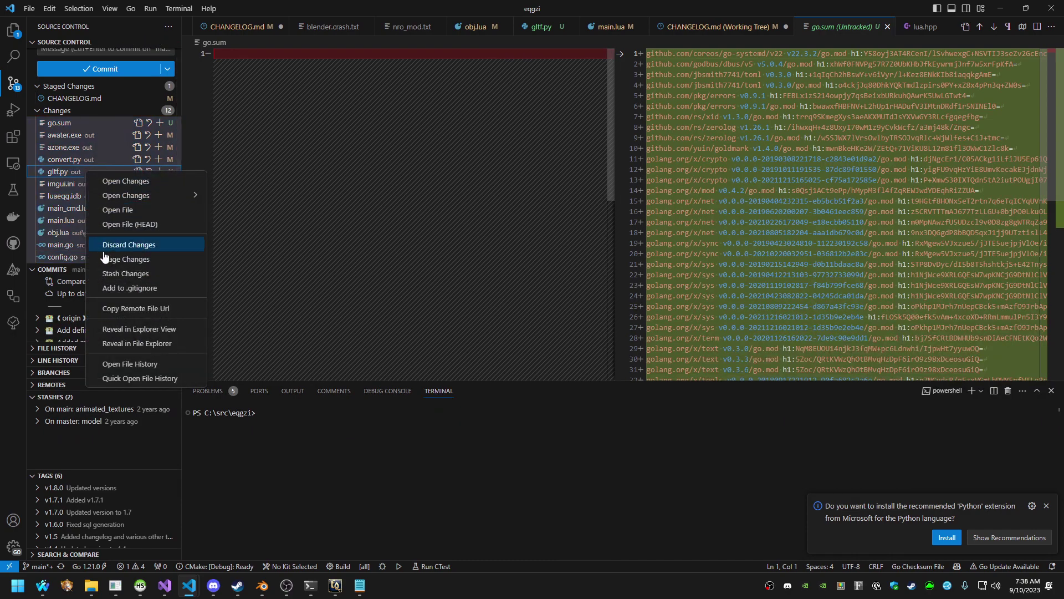
{"action": "left_click", "coordinate": [127, 274]}
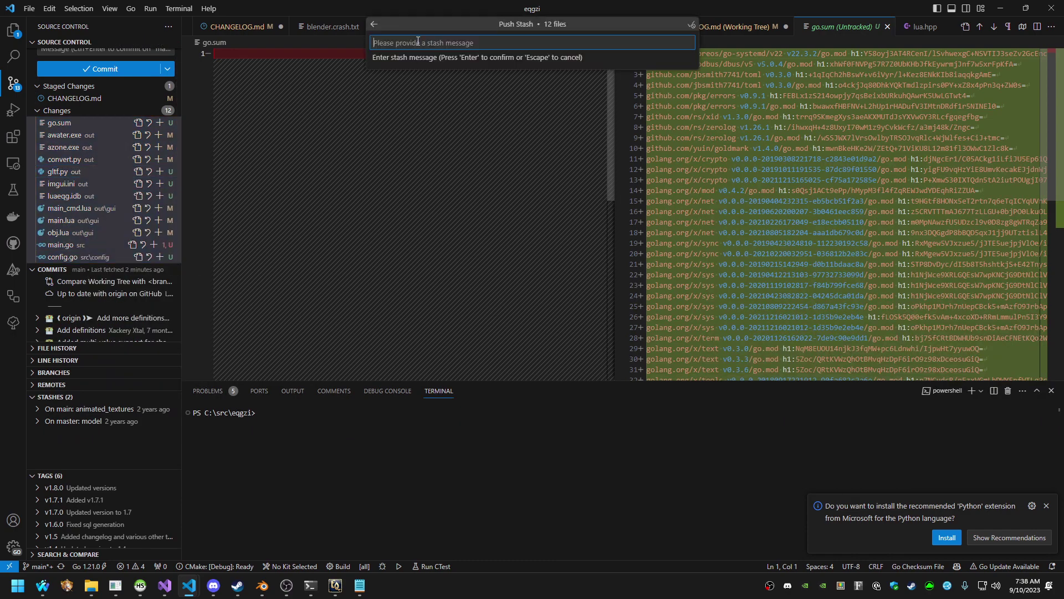
{"action": "type", "text": "eqgzi v8.18."}
{"action": "key", "text": "Return"}
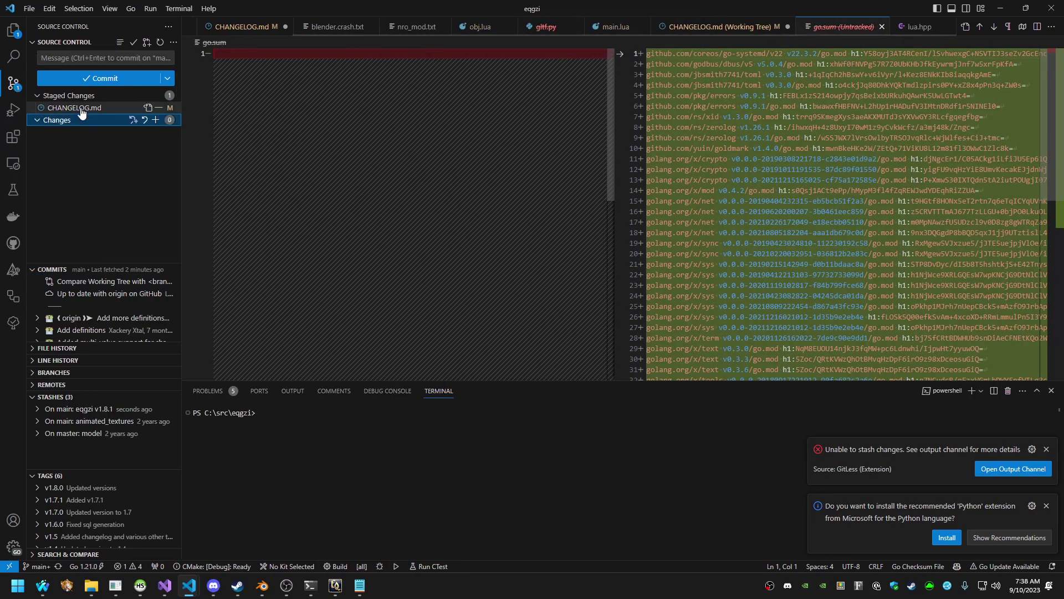
{"action": "left_click", "coordinate": [1046, 450]}
{"action": "left_click", "coordinate": [1046, 506]}
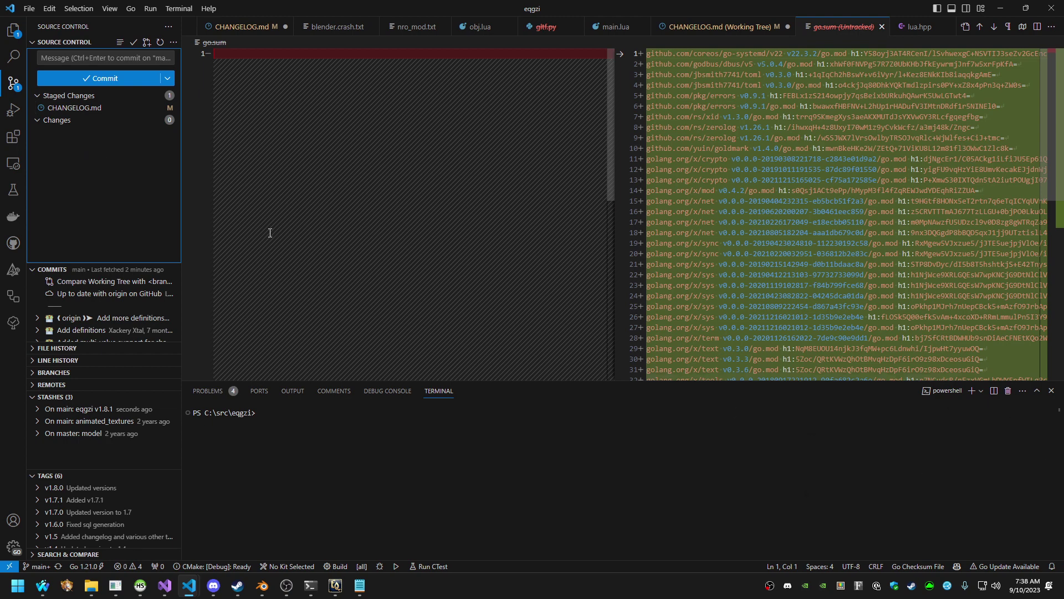
{"action": "left_click", "coordinate": [14, 35]}
{"action": "left_click", "coordinate": [15, 85]}
Launch Visual Studio 2022
{"action": "key", "text": "super"}
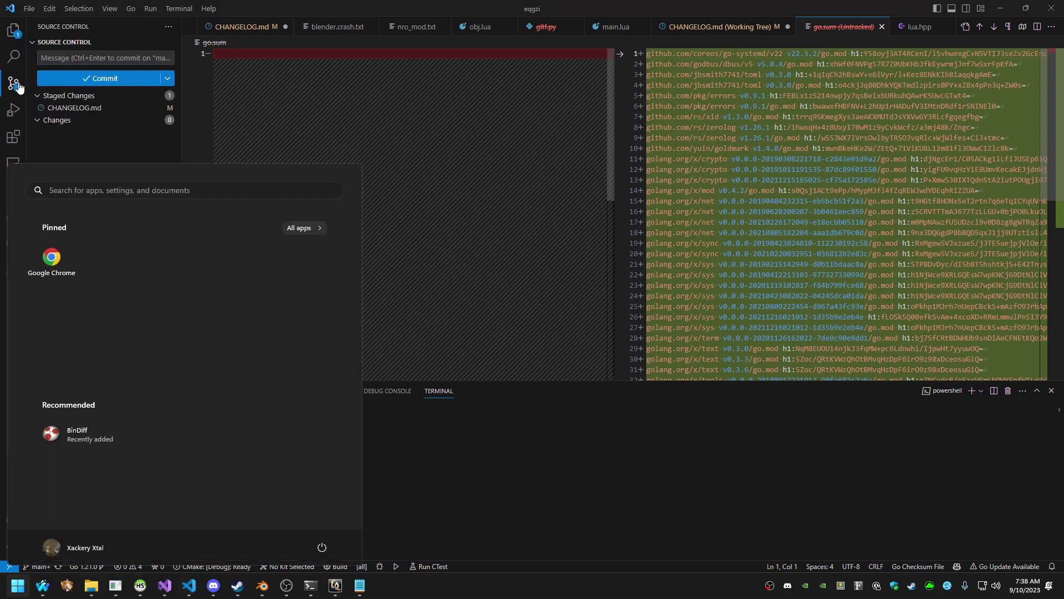
{"action": "type", "text": "visual studio 2022"}
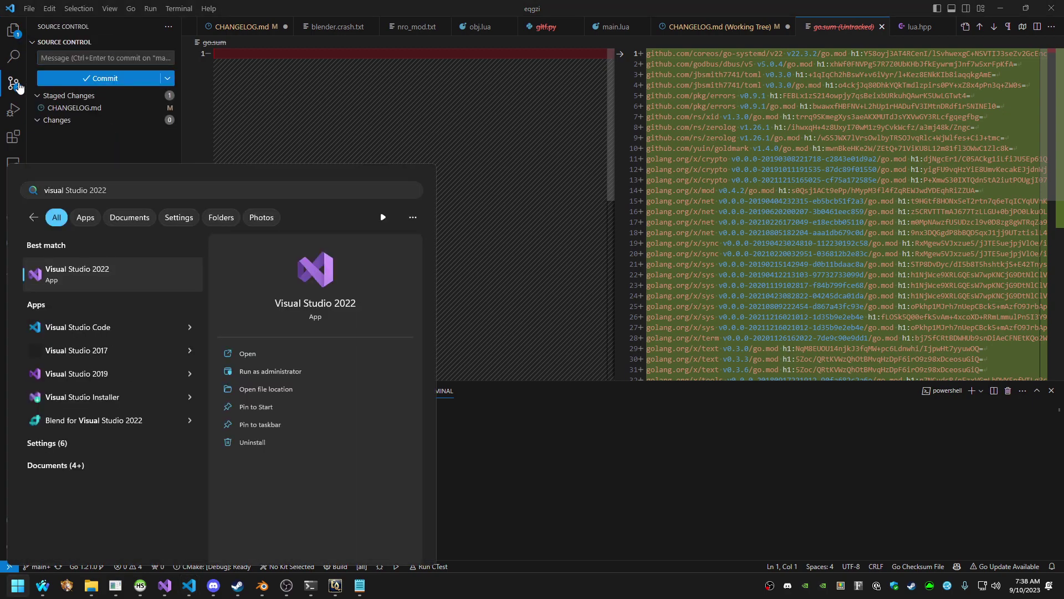
{"action": "key", "text": "Return"}
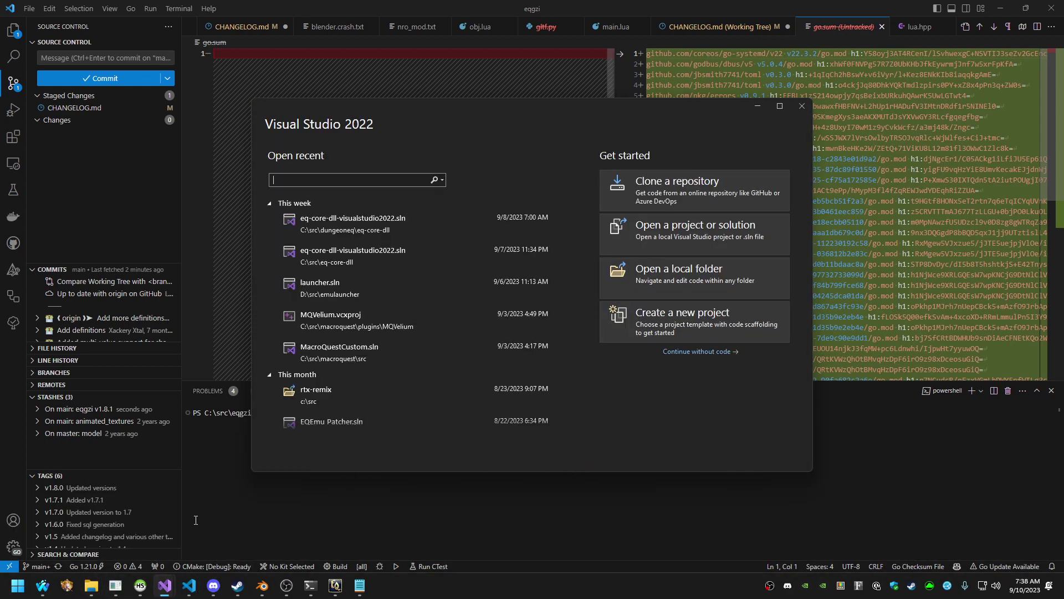
Open the eqgzi.sln solution from the C:\src\eqgzi folder in Visual Studio
{"action": "mouse_move", "coordinate": [91, 585]}
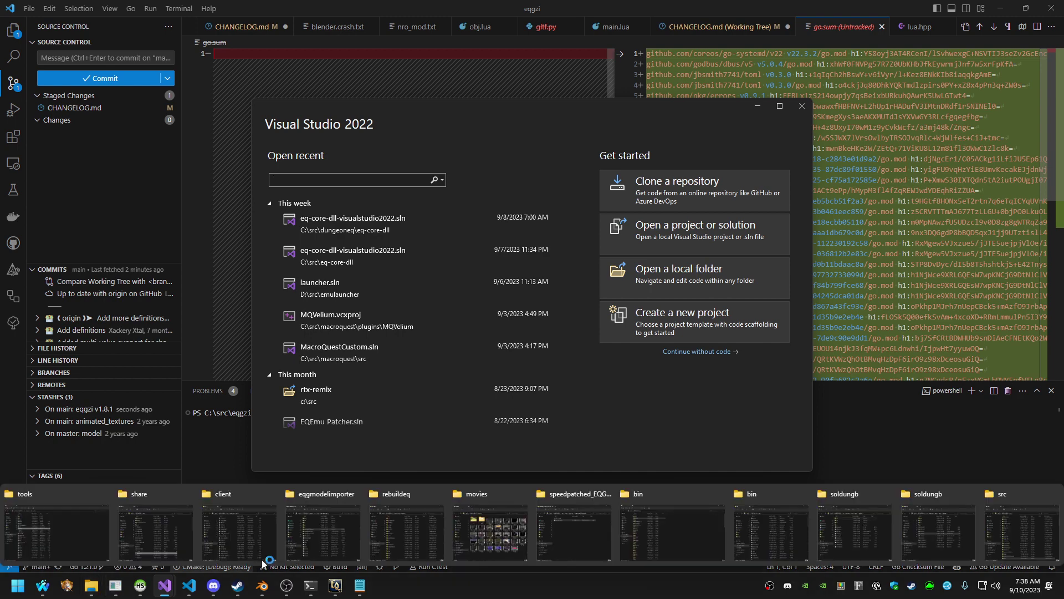
{"action": "left_click", "coordinate": [996, 547]}
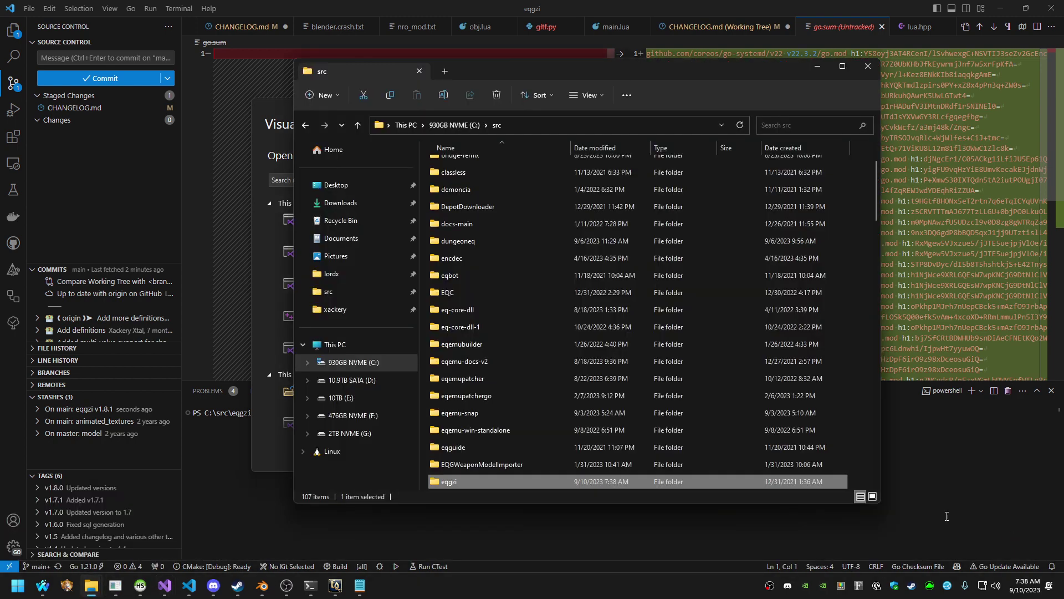
{"action": "double_click", "coordinate": [535, 481]}
{"action": "scroll", "coordinate": [540, 476], "scroll_direction": "down", "scroll_amount": 3}
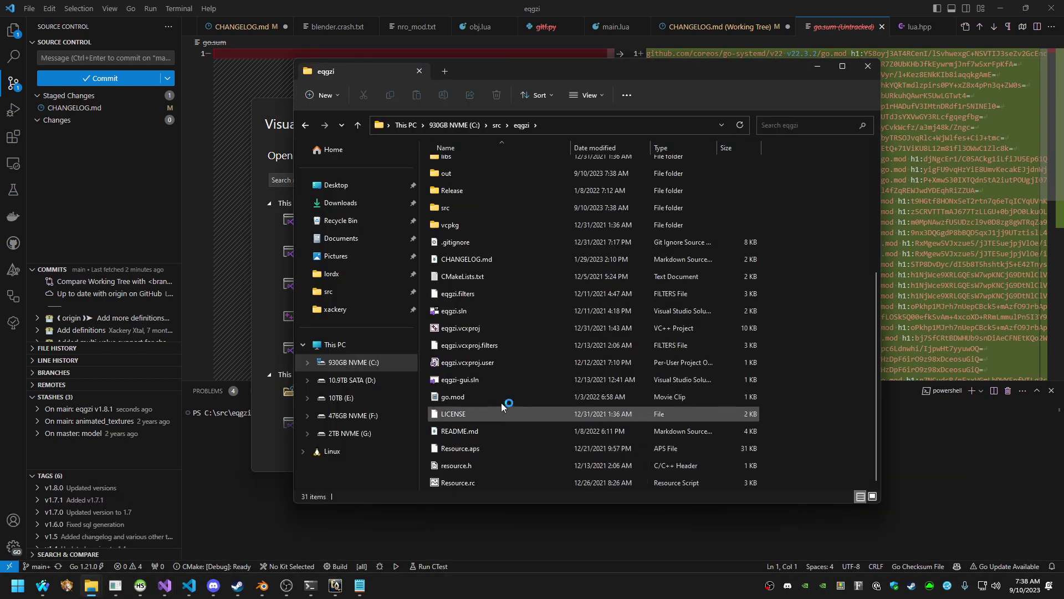
{"action": "double_click", "coordinate": [470, 311]}
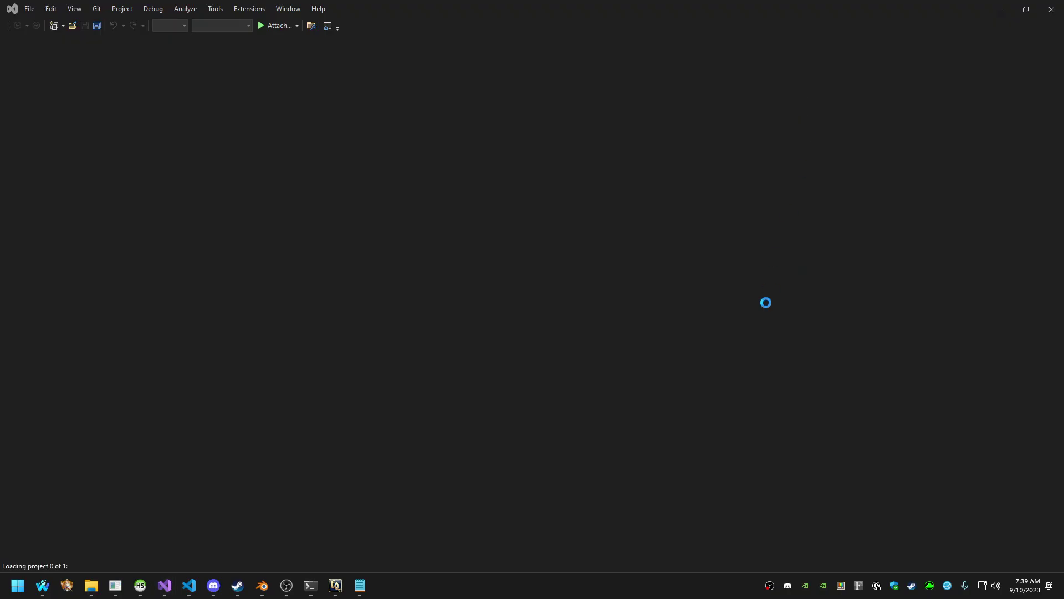
{"action": "key", "text": "alt+Tab"}
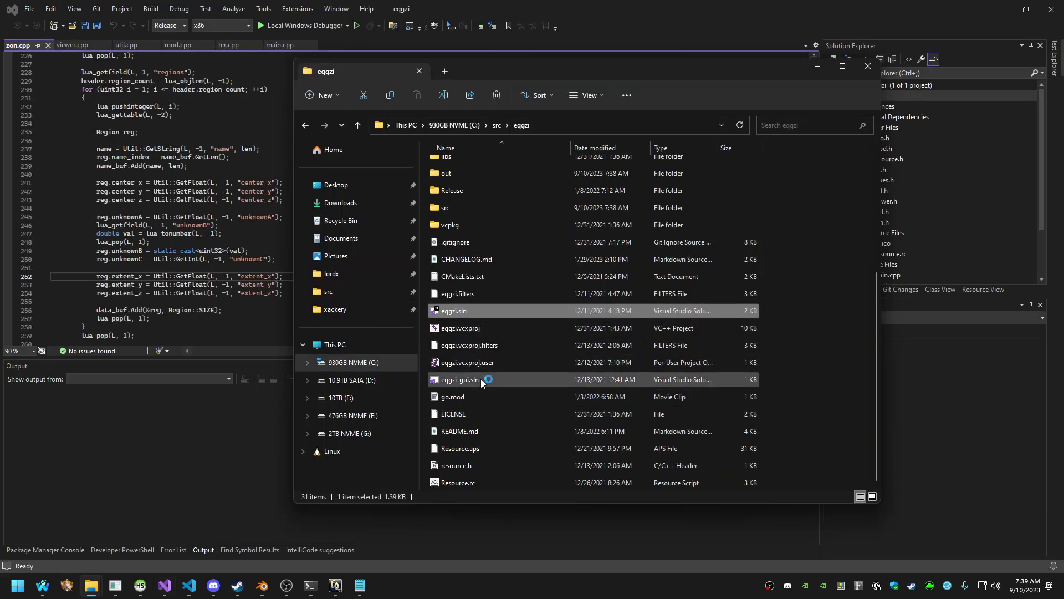
{"action": "left_click", "coordinate": [245, 238]}
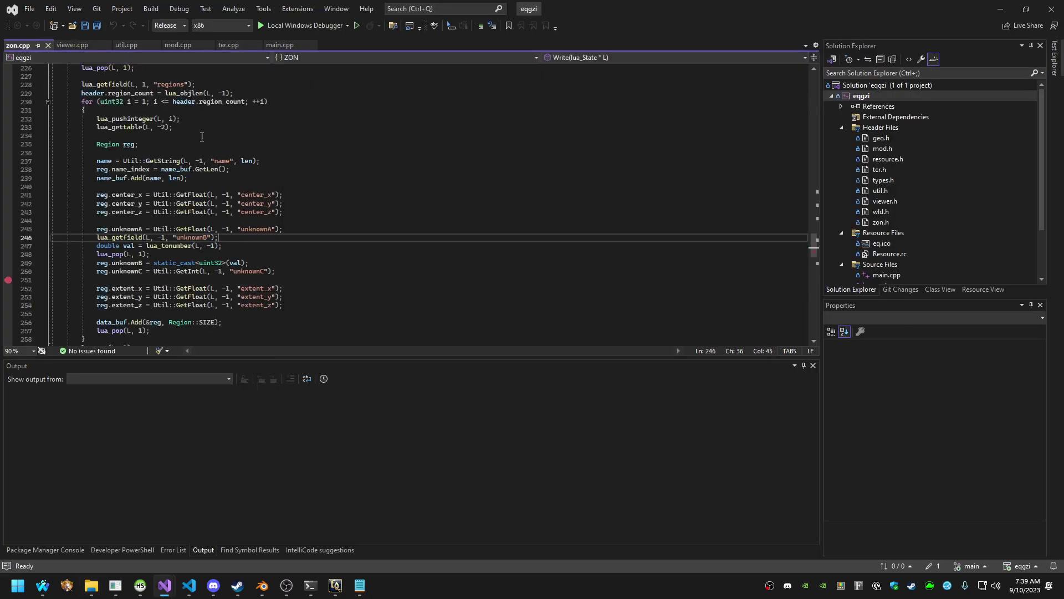
Build the eqgzi solution and inspect the Build output for util.cpp errors
{"action": "left_click", "coordinate": [151, 9]}
{"action": "left_click", "coordinate": [169, 23]}
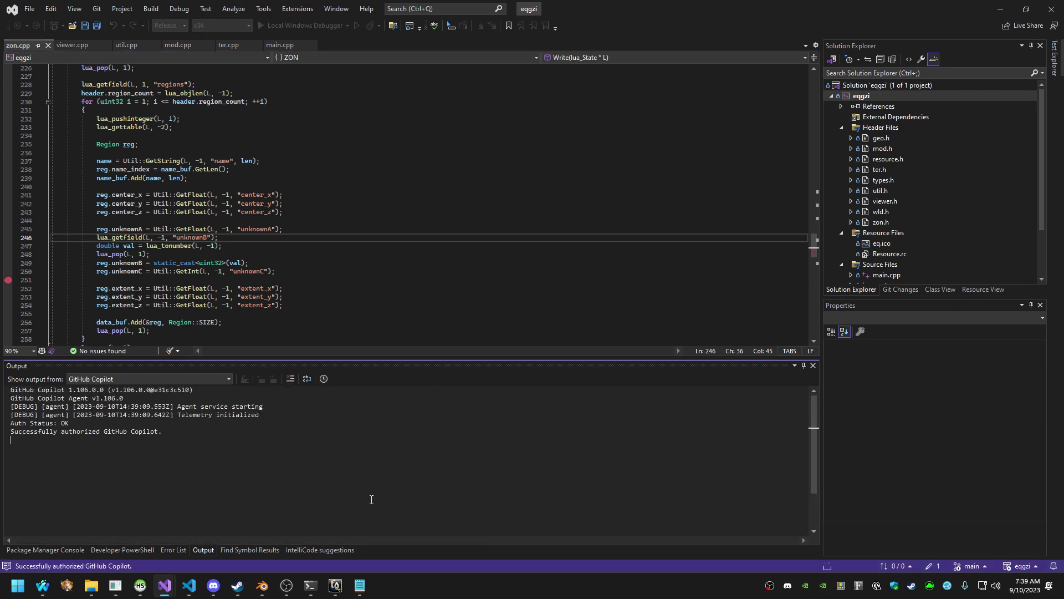
{"action": "left_click", "coordinate": [190, 378]}
{"action": "left_click", "coordinate": [190, 389]}
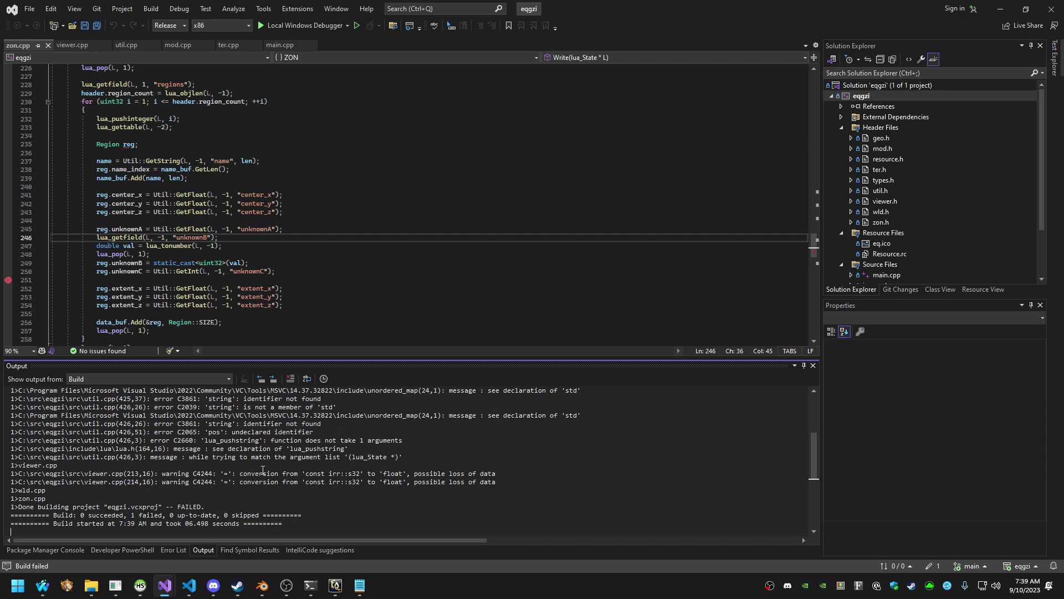
{"action": "left_click", "coordinate": [173, 549]}
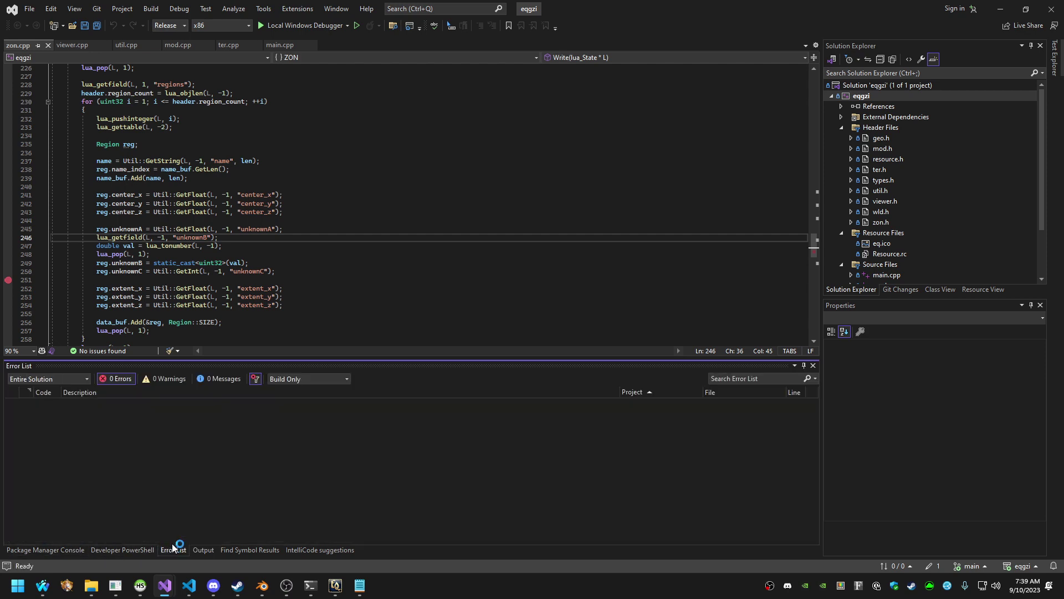
{"action": "left_click", "coordinate": [202, 550]}
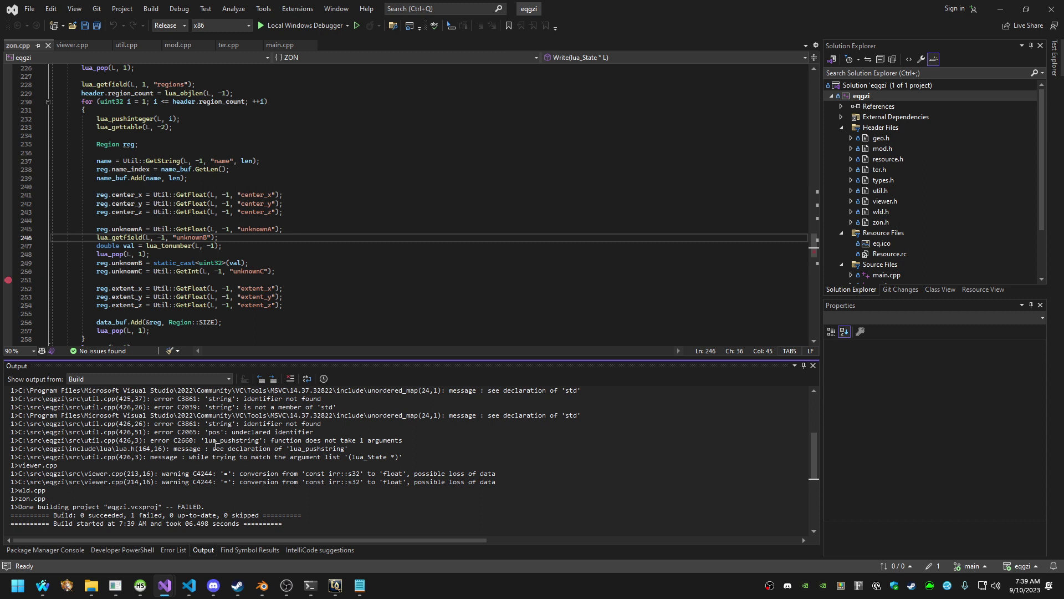
{"action": "left_click_drag", "start_coordinate": [135, 399], "coordinate": [230, 407]}
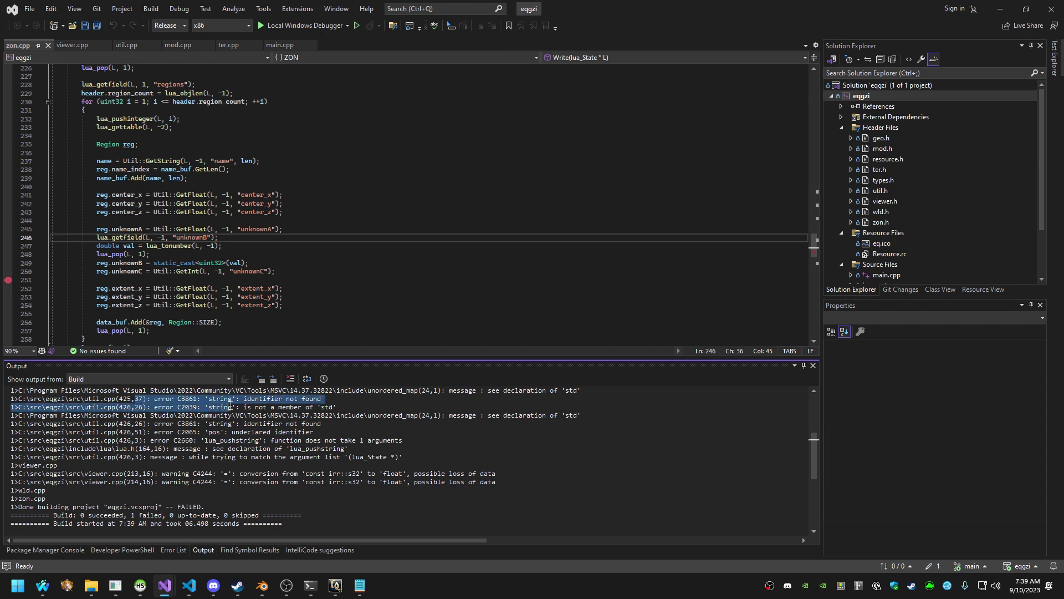
Rebuild the solution with the error list shown and go to the first error, at the std::string line in util.cpp's ExeDir function
{"action": "left_click", "coordinate": [173, 549]}
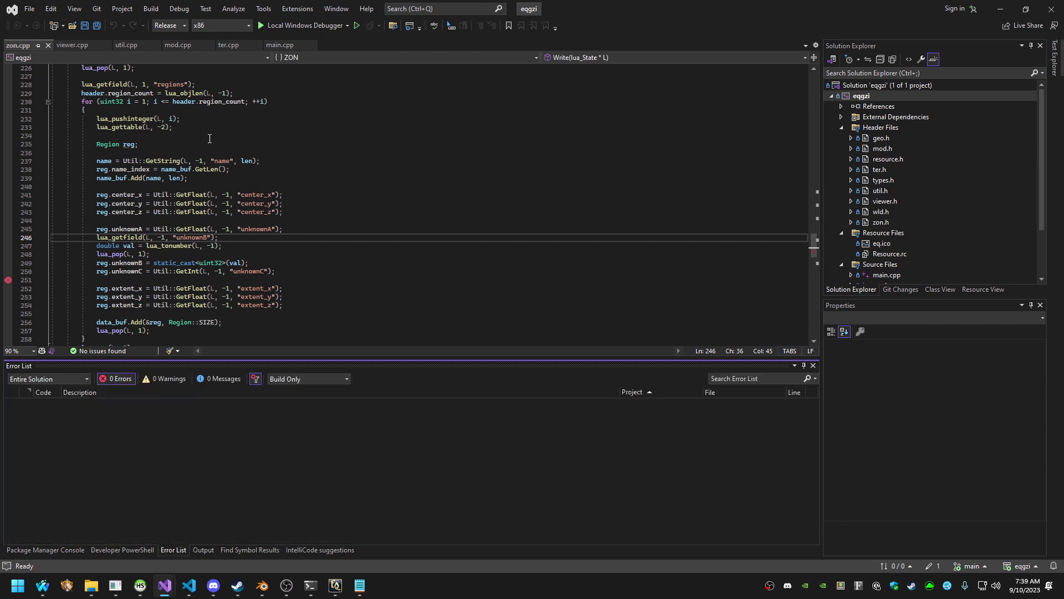
{"action": "key", "text": "ctrl+shift+b"}
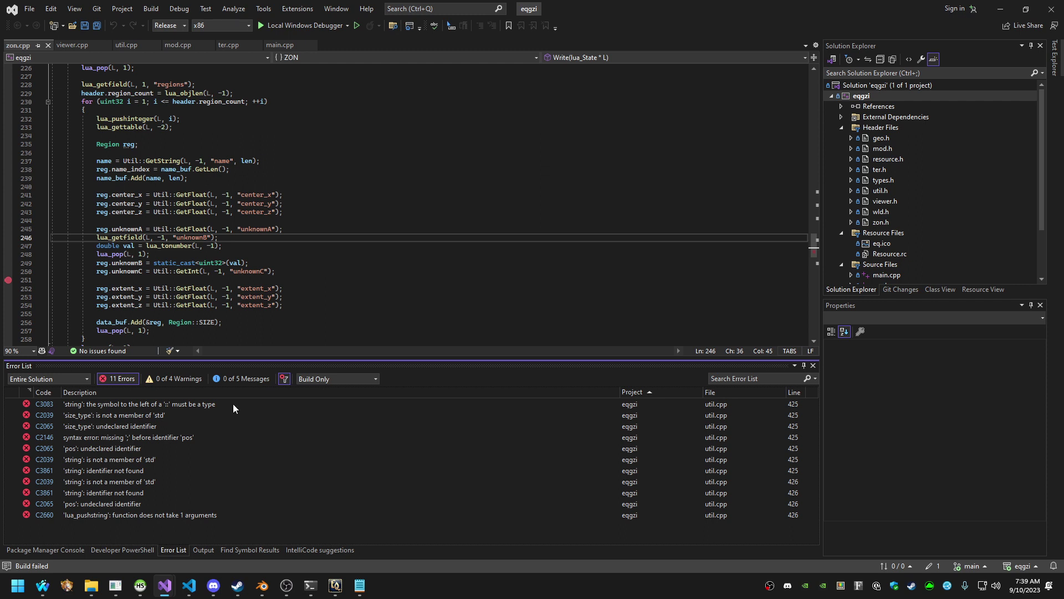
{"action": "double_click", "coordinate": [233, 403]}
{"action": "left_click", "coordinate": [224, 246]}
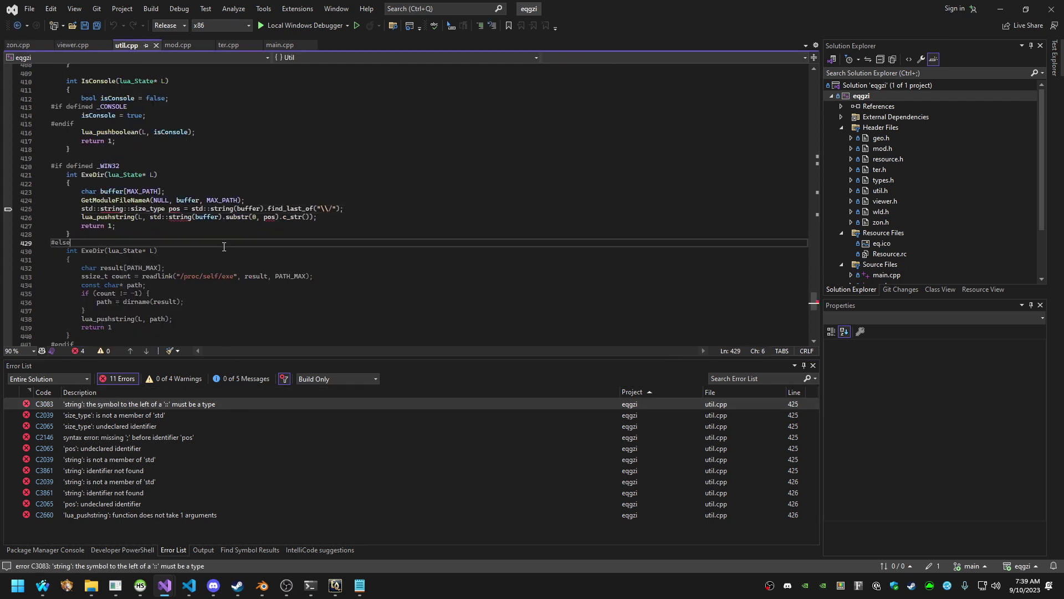
{"action": "left_click", "coordinate": [219, 227]}
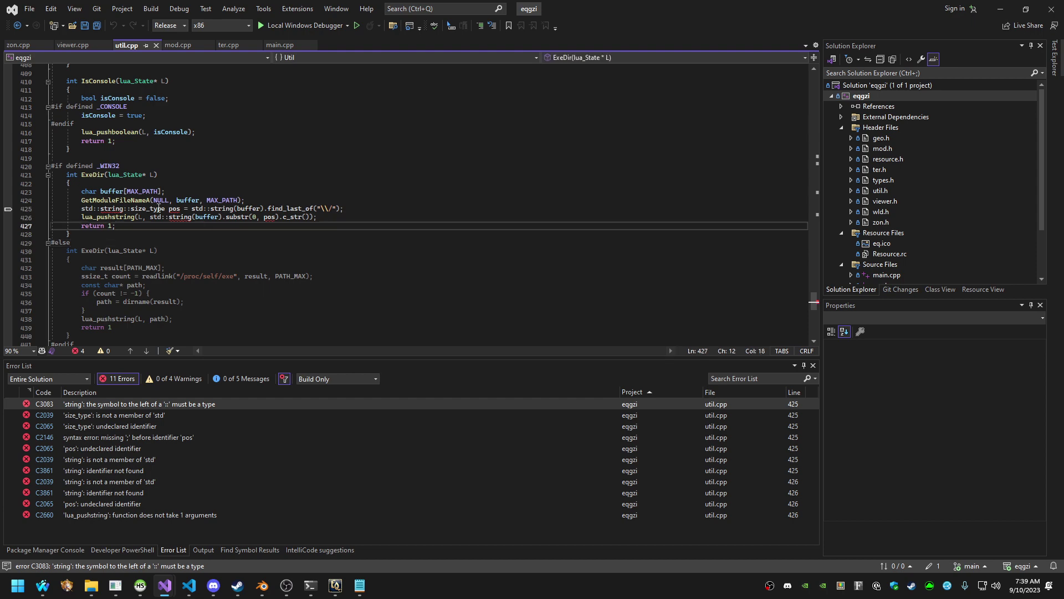
{"action": "left_click", "coordinate": [121, 208]}
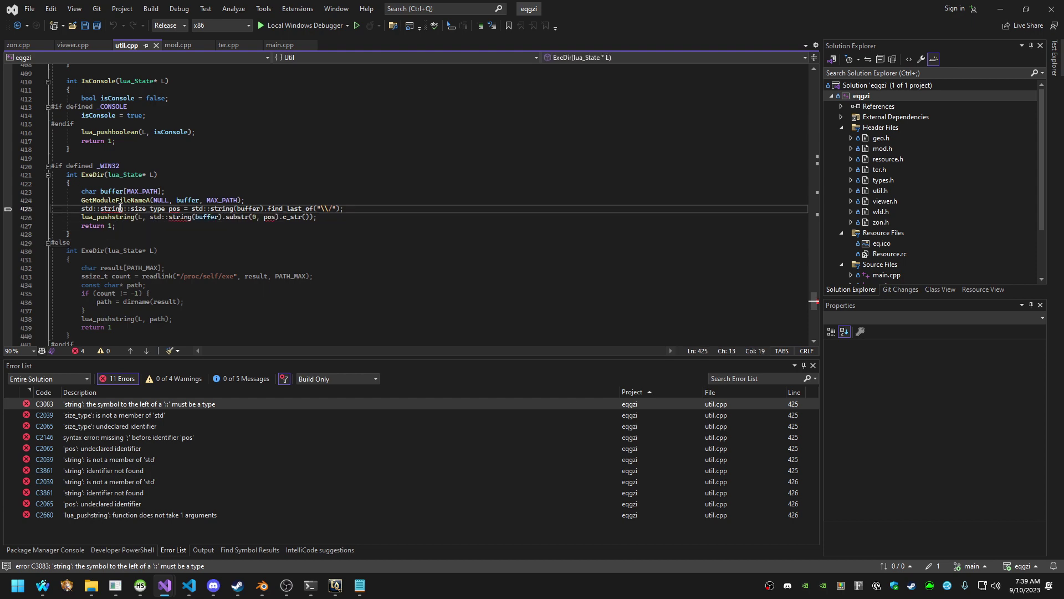
Examine the start of util.cpp and check the 'size_type' and missing ';' errors reported for the ExeDir function
{"action": "scroll", "coordinate": [205, 262], "scroll_direction": "up", "scroll_amount": 10}
{"action": "scroll", "coordinate": [205, 262], "scroll_direction": "up", "scroll_amount": 11}
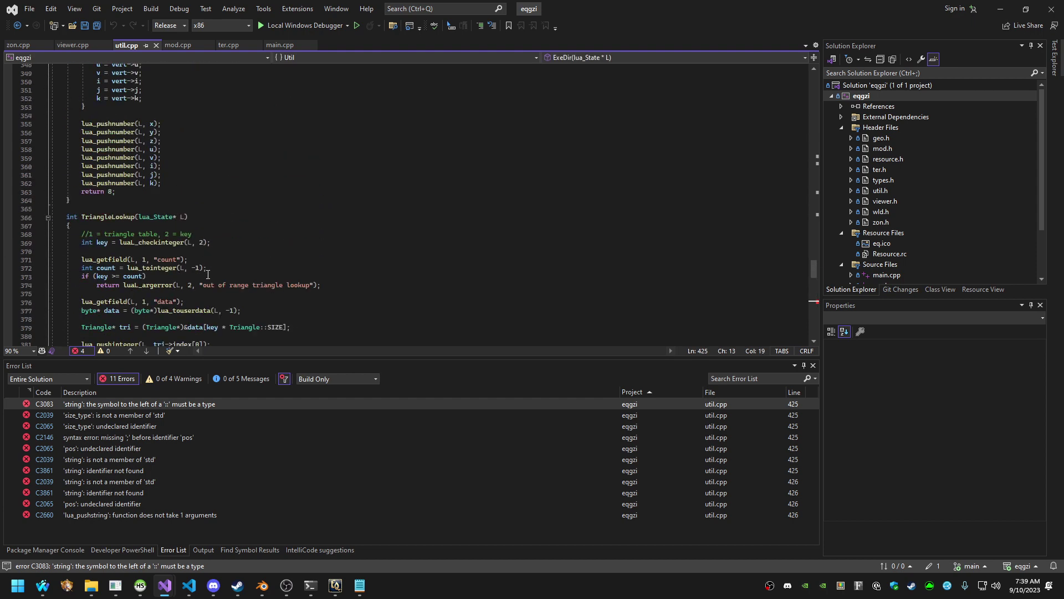
{"action": "left_click_drag", "start_coordinate": [811, 262], "coordinate": [813, 80]}
{"action": "left_click", "coordinate": [295, 154]}
{"action": "scroll", "coordinate": [295, 154], "scroll_direction": "down", "scroll_amount": 17}
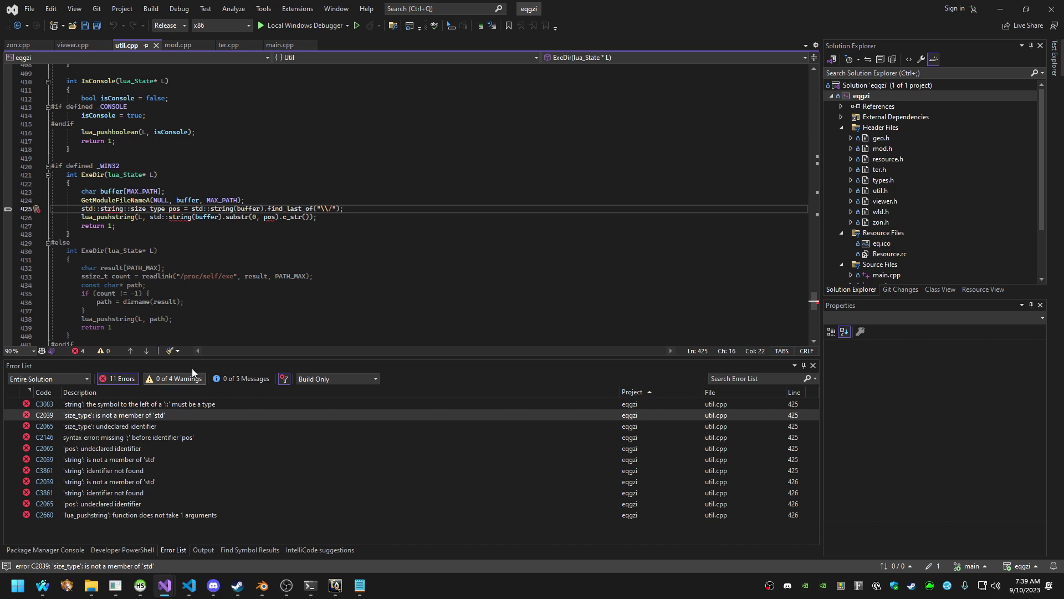
{"action": "left_click", "coordinate": [183, 236]}
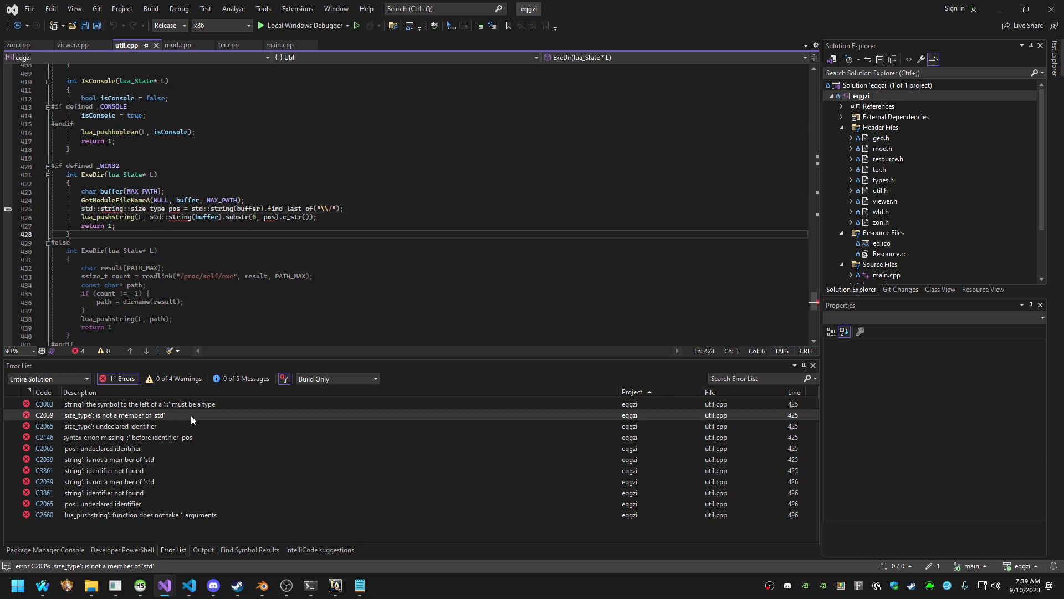
{"action": "double_click", "coordinate": [194, 437]}
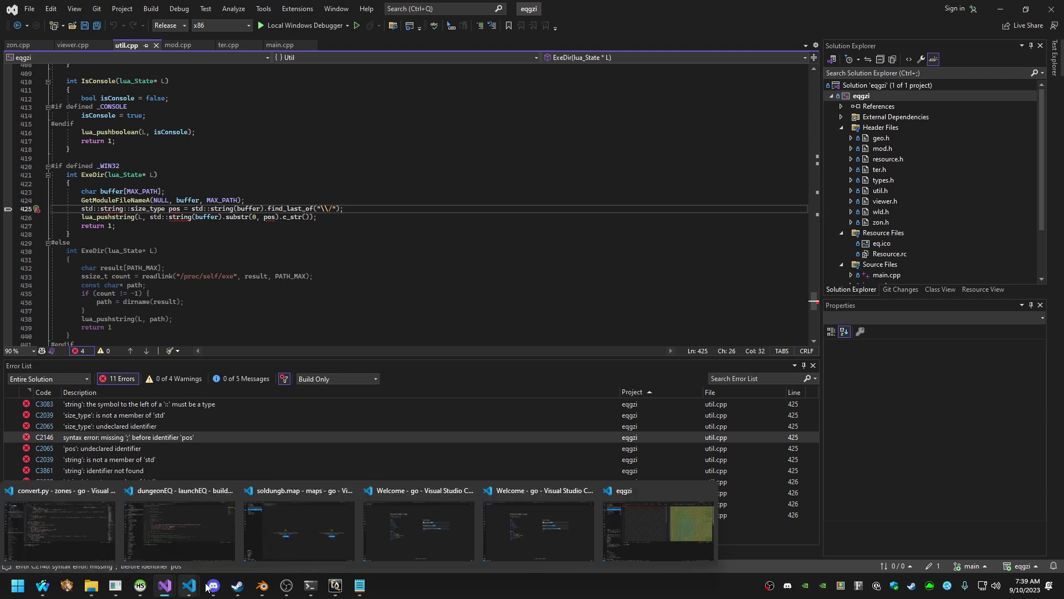
Switch to the eqgzi workspace in VS Code and look through its project files
{"action": "left_click", "coordinate": [684, 534]}
{"action": "left_click", "coordinate": [11, 33]}
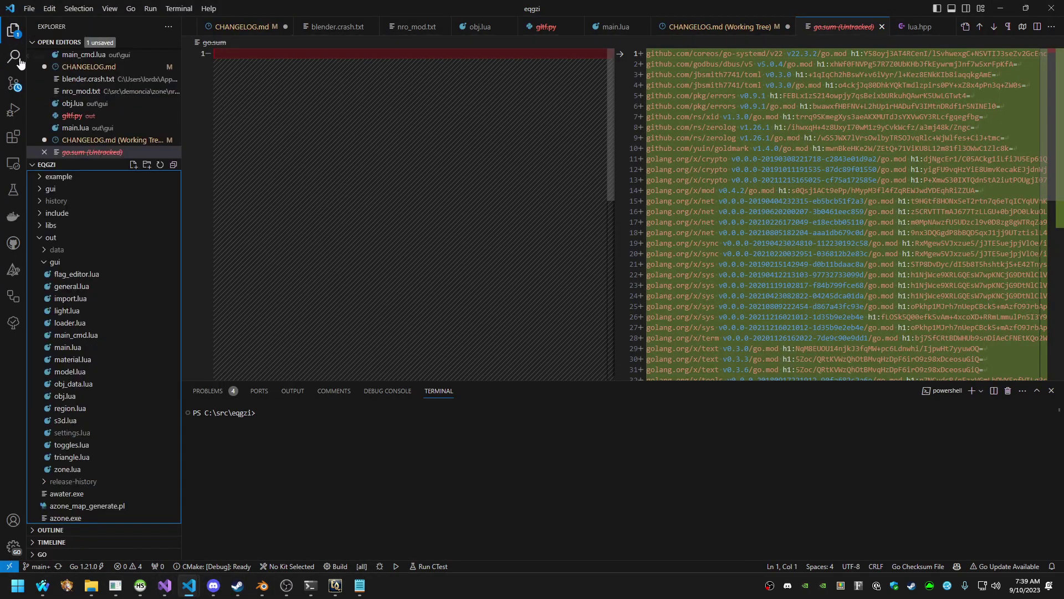
{"action": "scroll", "coordinate": [106, 377], "scroll_direction": "down", "scroll_amount": 10}
{"action": "scroll", "coordinate": [108, 393], "scroll_direction": "down", "scroll_amount": 3}
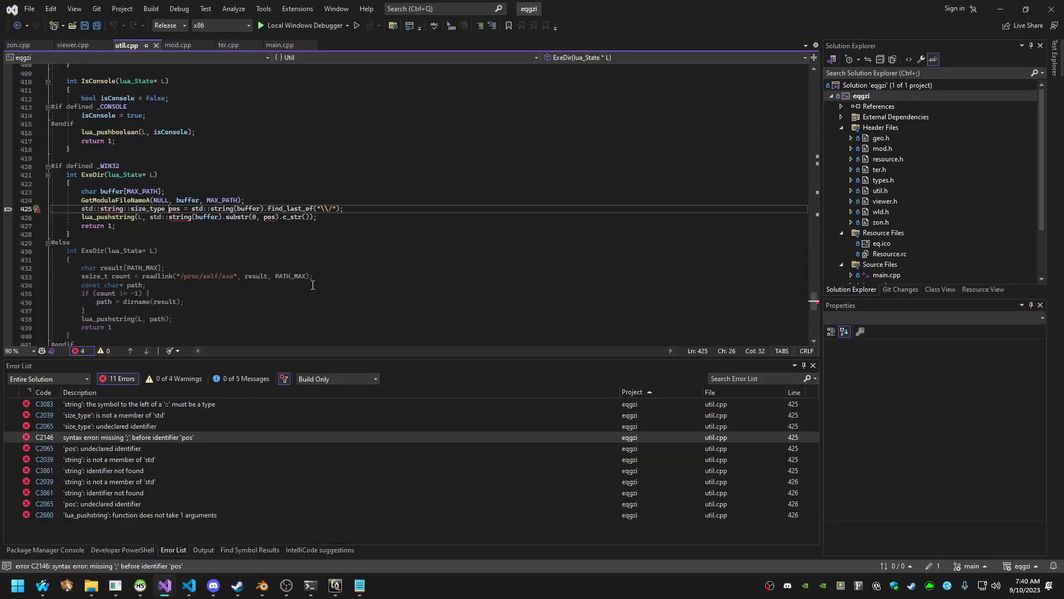
Exit the running EverQuest client with /exit and create soldungb.eqg again in eqgzi-manager
{"action": "left_click", "coordinate": [335, 585]}
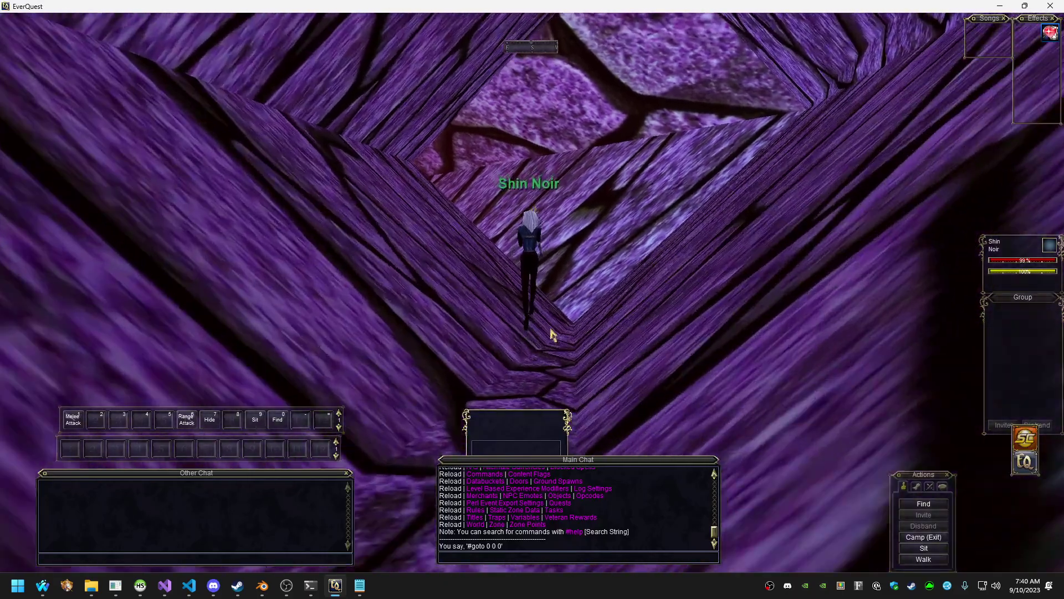
{"action": "type", "text": "/exi"}
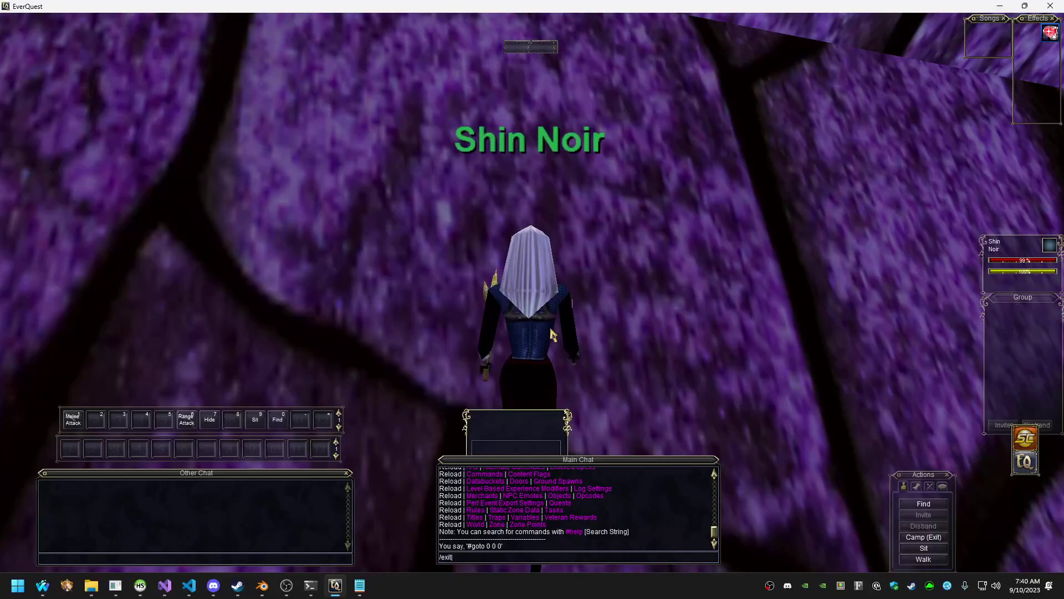
{"action": "type", "text": "t"}
{"action": "key", "text": "Return"}
{"action": "left_click", "coordinate": [115, 585]}
{"action": "left_click", "coordinate": [543, 428]}
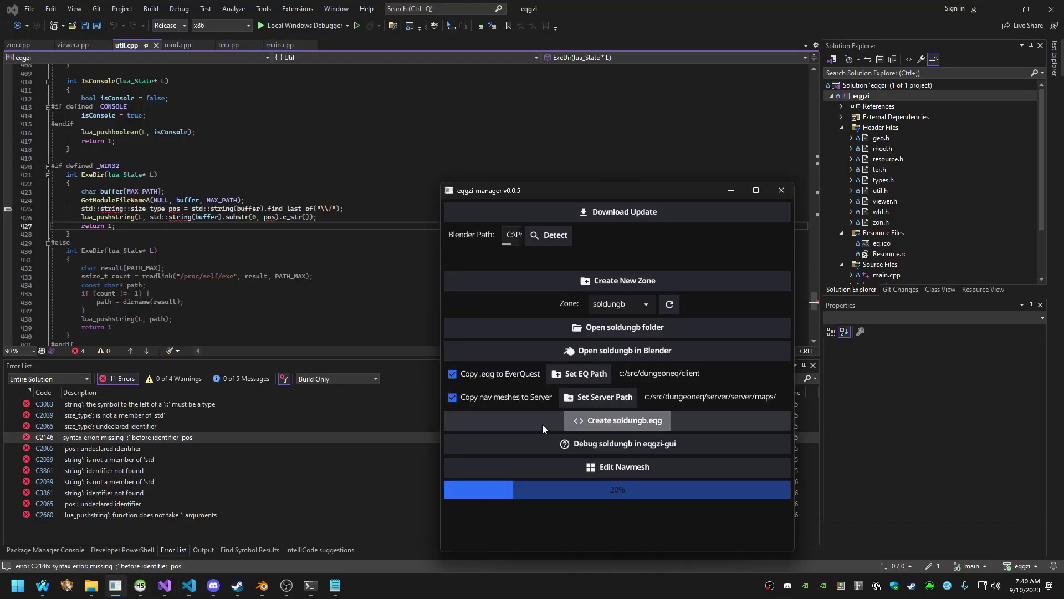
Launch EverQuest, log in with the filled-in account details and enter the world with the level 60 rogue in Nagafen's Lair
{"action": "left_click", "coordinate": [67, 586]}
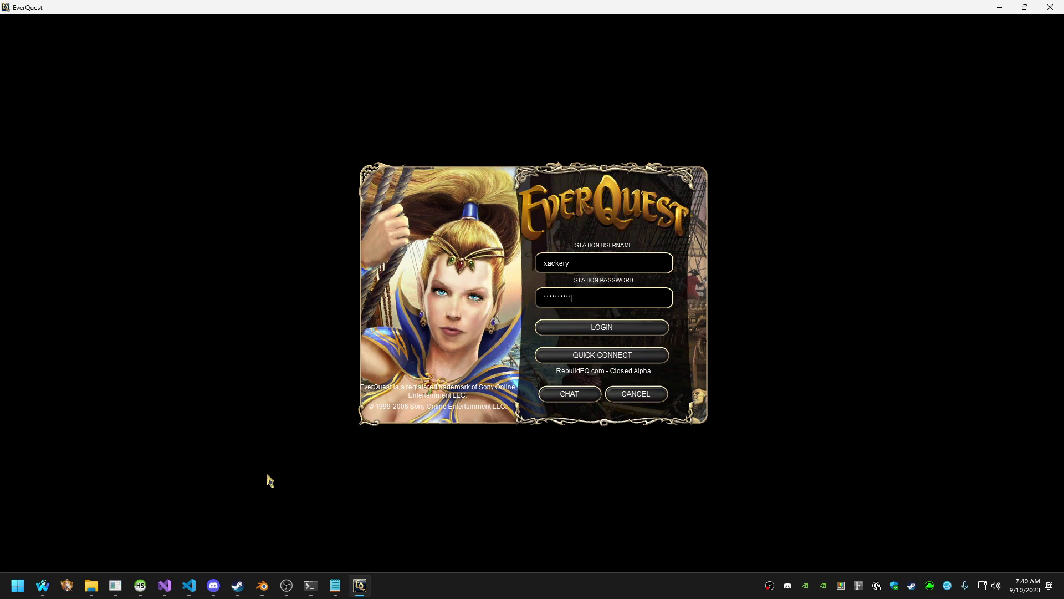
{"action": "left_click", "coordinate": [613, 330]}
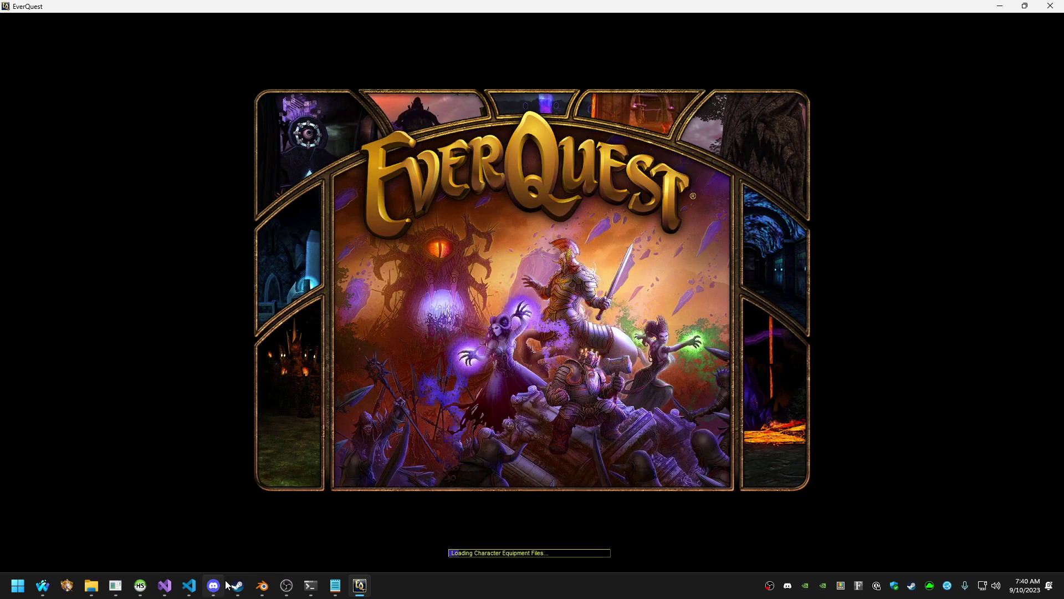
{"action": "left_click", "coordinate": [224, 585]}
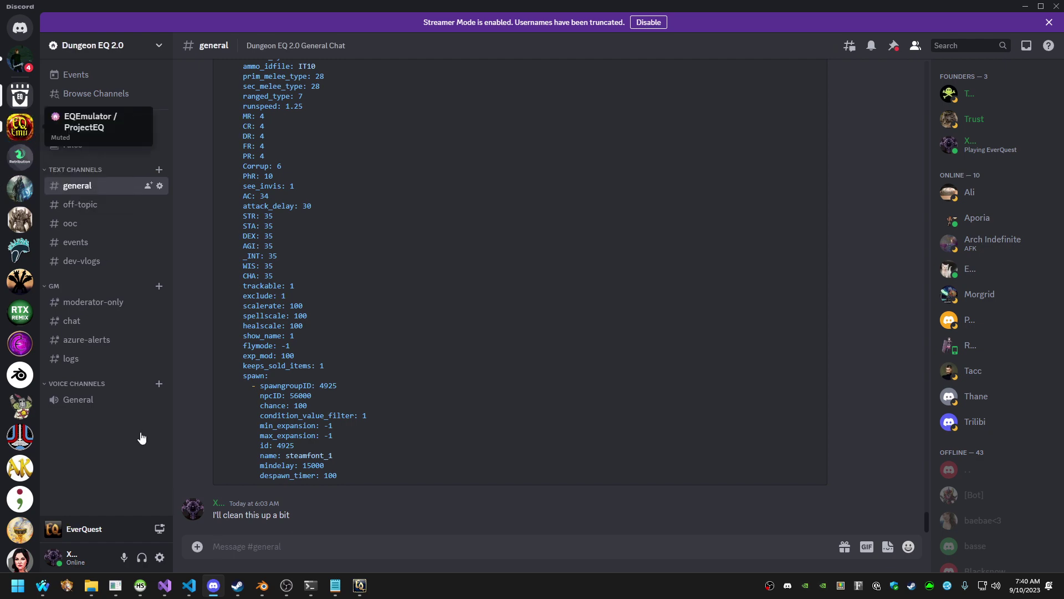
{"action": "left_click", "coordinate": [360, 587]}
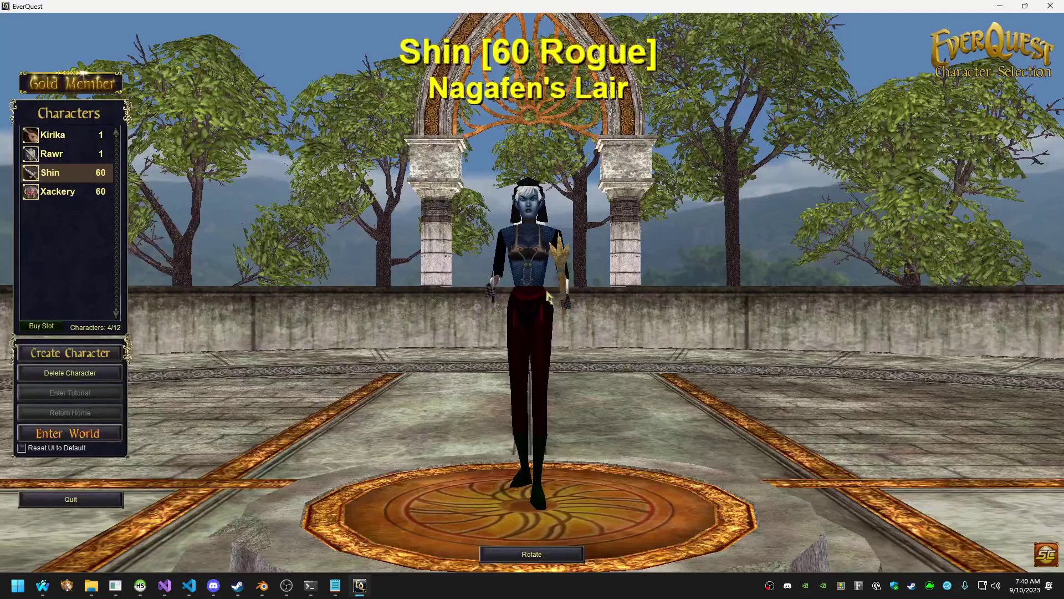
{"action": "left_click", "coordinate": [118, 432]}
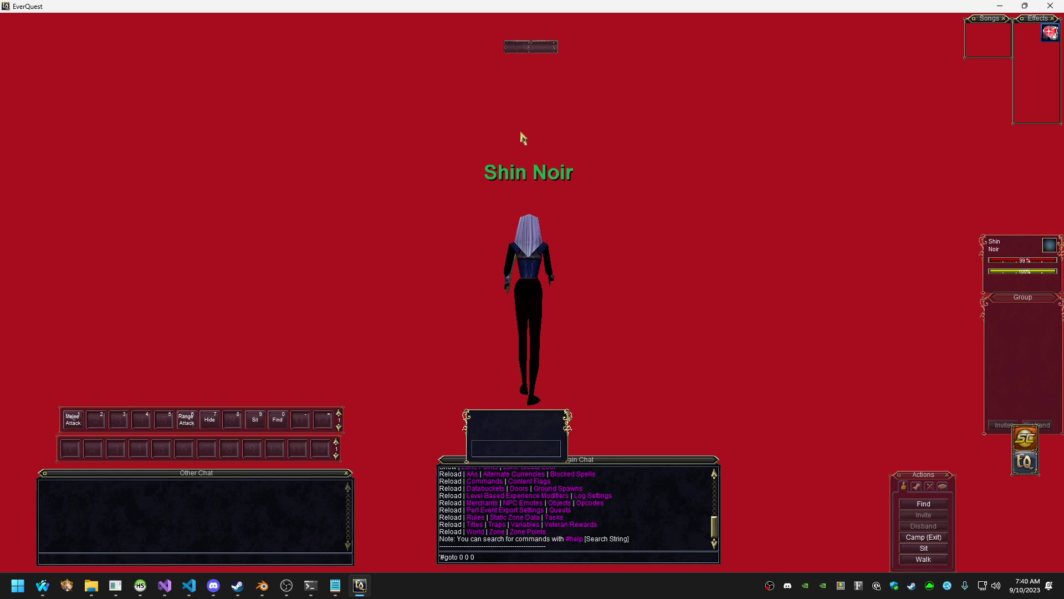
Teleport the character with #goto 0 0 0, inspect the block at the tunnel entrance and exit the game with /exit
{"action": "key", "text": "Return"}
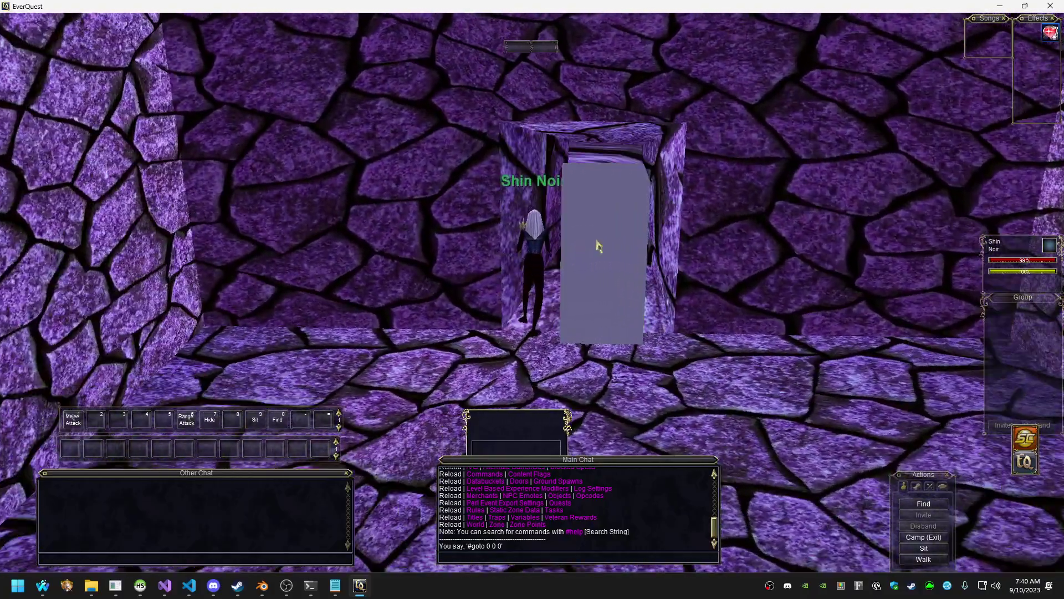
{"action": "key", "text": "alt+Tab"}
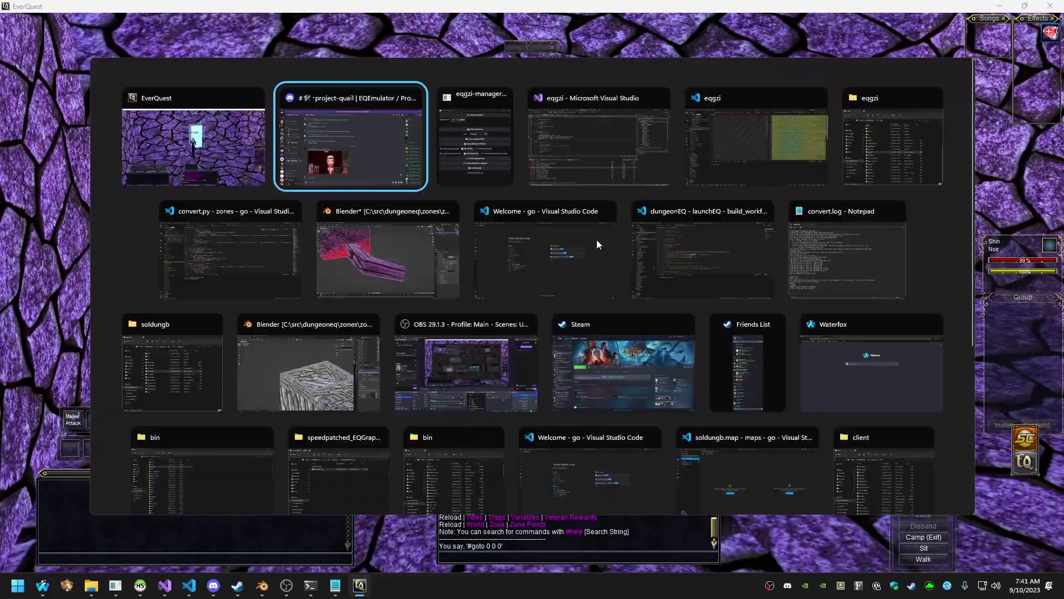
{"action": "key", "text": "alt+Tab"}
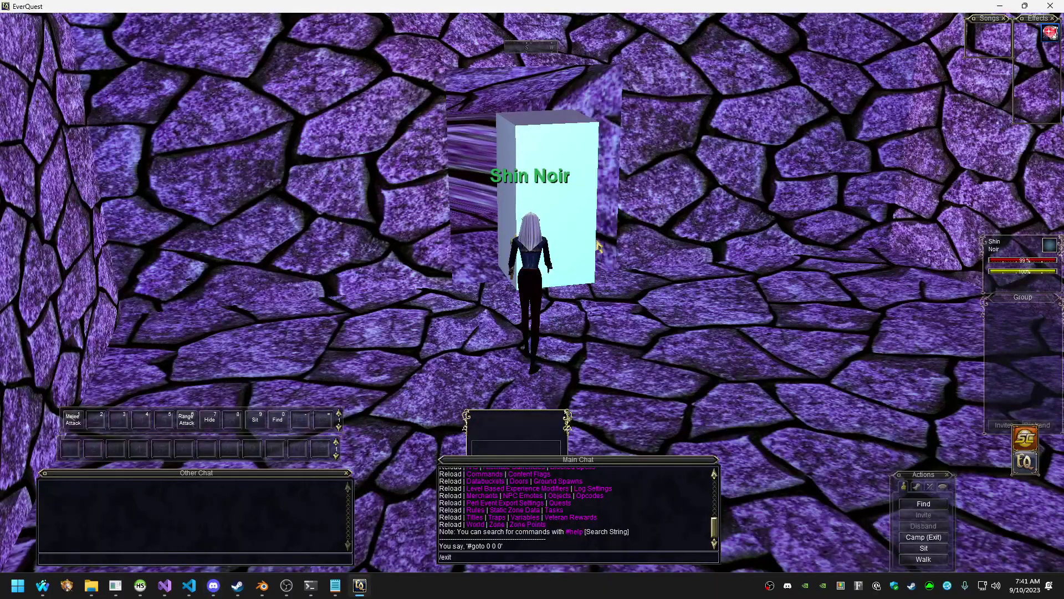
Switch to soldungb.blend in Blender, hide the Cube.001 block in front of the tunnel opening and save the file
{"action": "key", "text": "alt+Tab"}
{"action": "key", "text": "alt+Tab"}
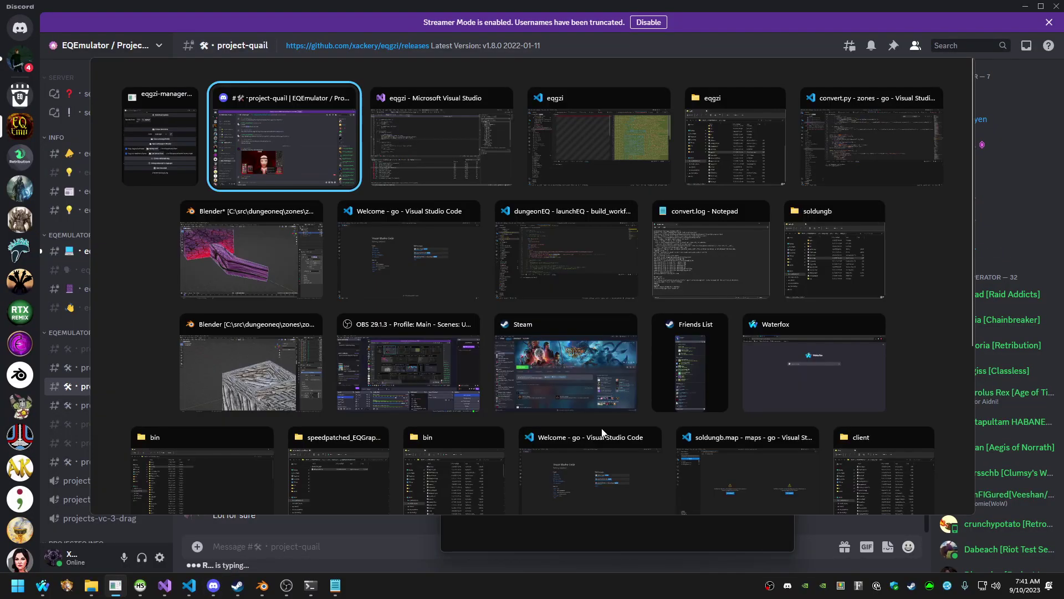
{"action": "key", "text": "alt+Tab"}
{"action": "key", "text": "alt+Tab"}
{"action": "key", "text": "alt+Tab"}
{"action": "key", "text": "alt+Tab"}
{"action": "key", "text": "alt+Tab"}
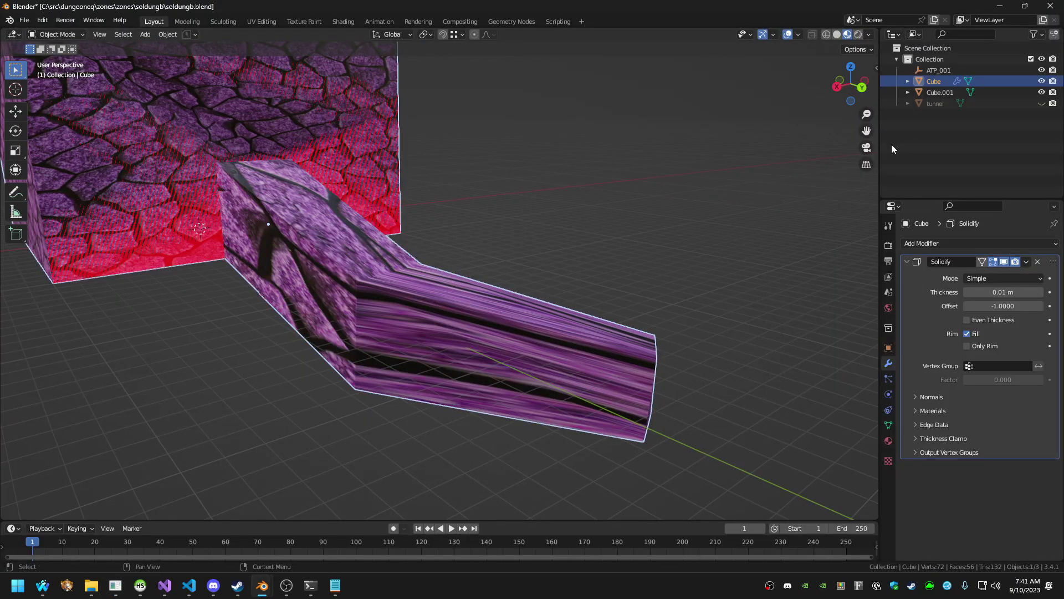
{"action": "middle_click_drag", "start_coordinate": [499, 183], "coordinate": [433, 246]}
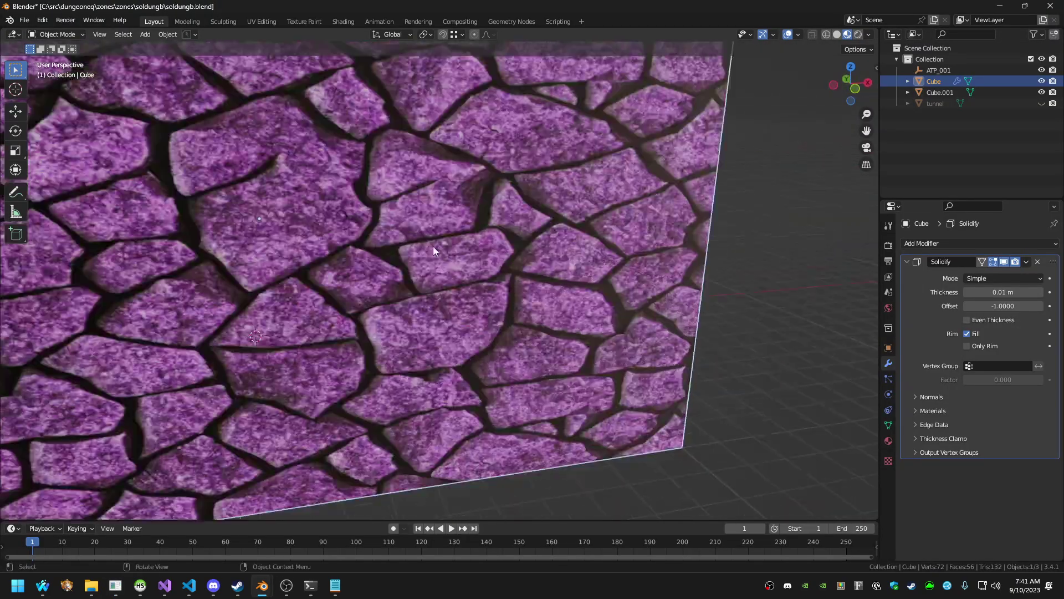
{"action": "key", "text": "shift+grave"}
{"action": "key", "text": "w"}
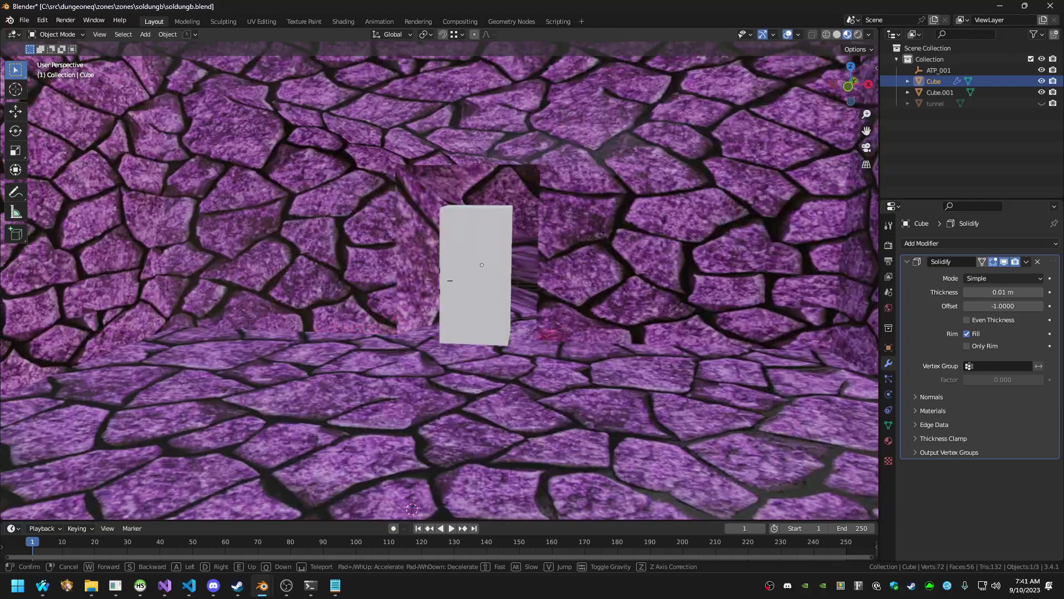
{"action": "left_click", "coordinate": [433, 245]}
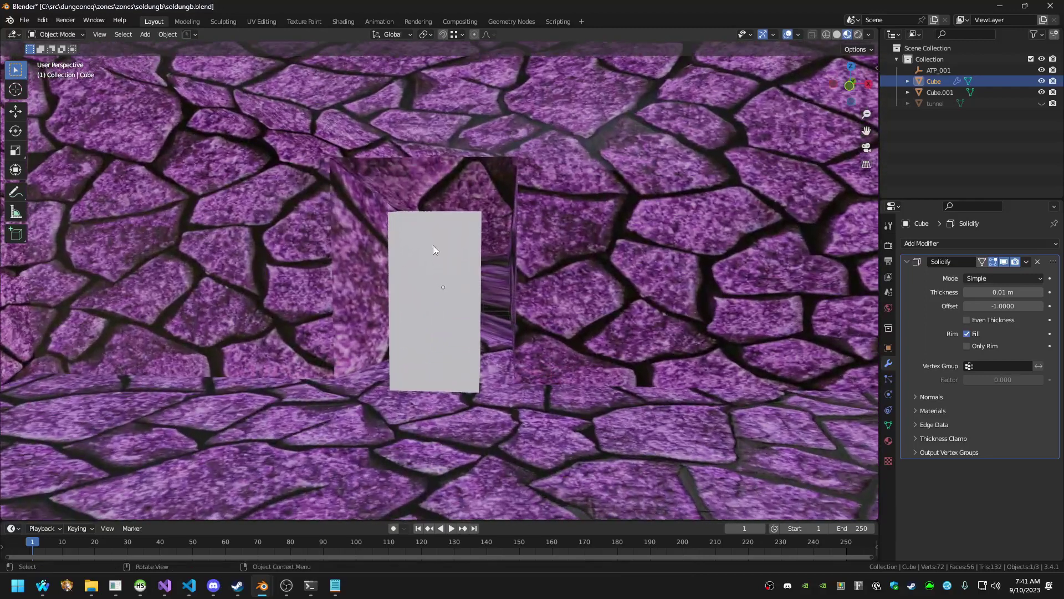
{"action": "left_click", "coordinate": [452, 279]}
{"action": "left_click", "coordinate": [1041, 92]}
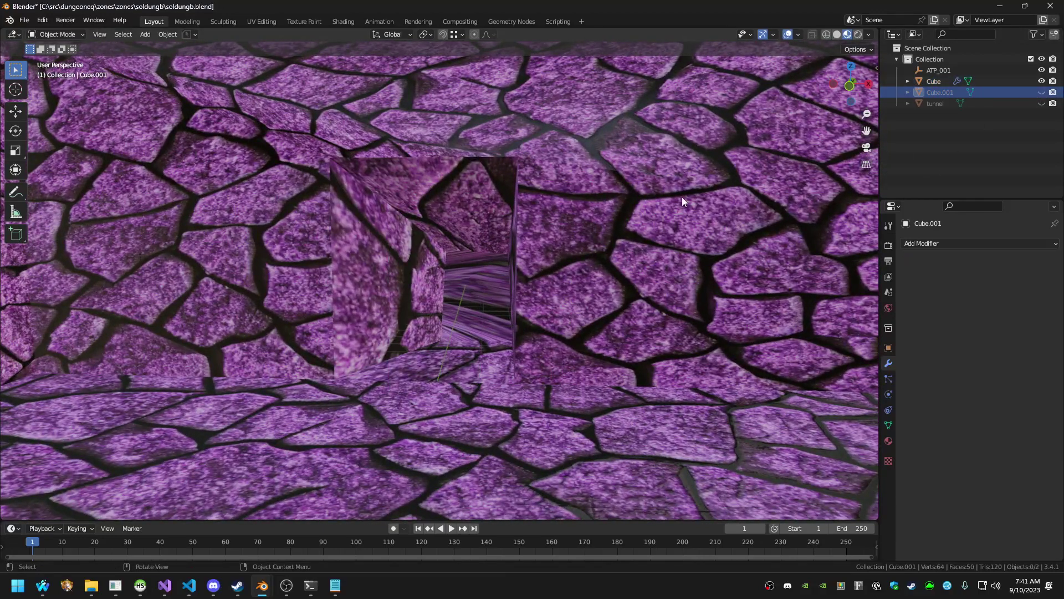
{"action": "key", "text": "ctrl+s"}
Create soldungb.eqg from the saved scene in eqgzi-manager, relaunch EverQuest and log in
{"action": "left_click", "coordinate": [116, 586]}
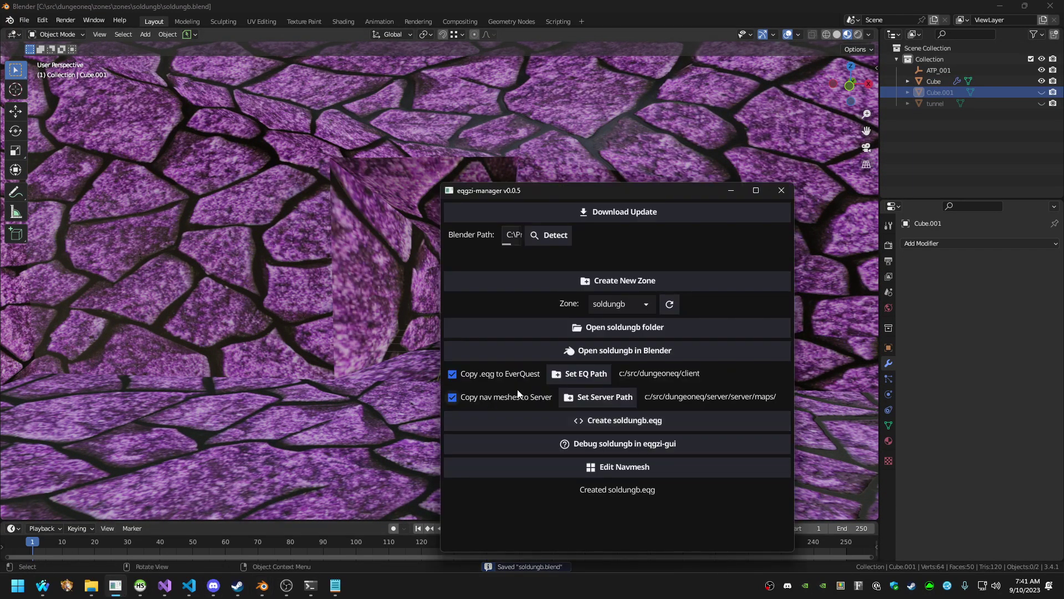
{"action": "left_click", "coordinate": [591, 426]}
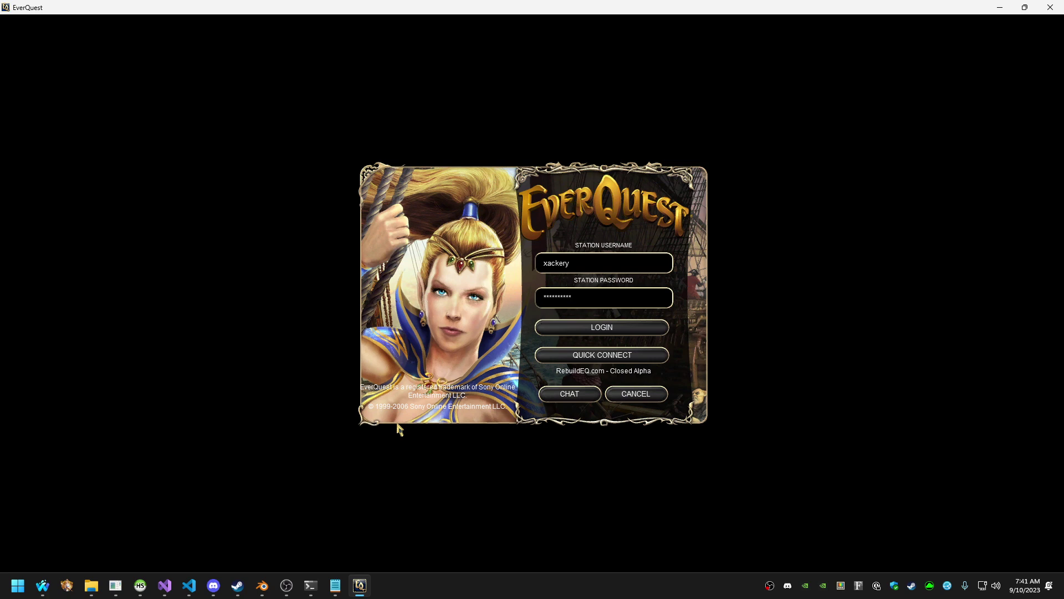
{"action": "key", "text": "Return"}
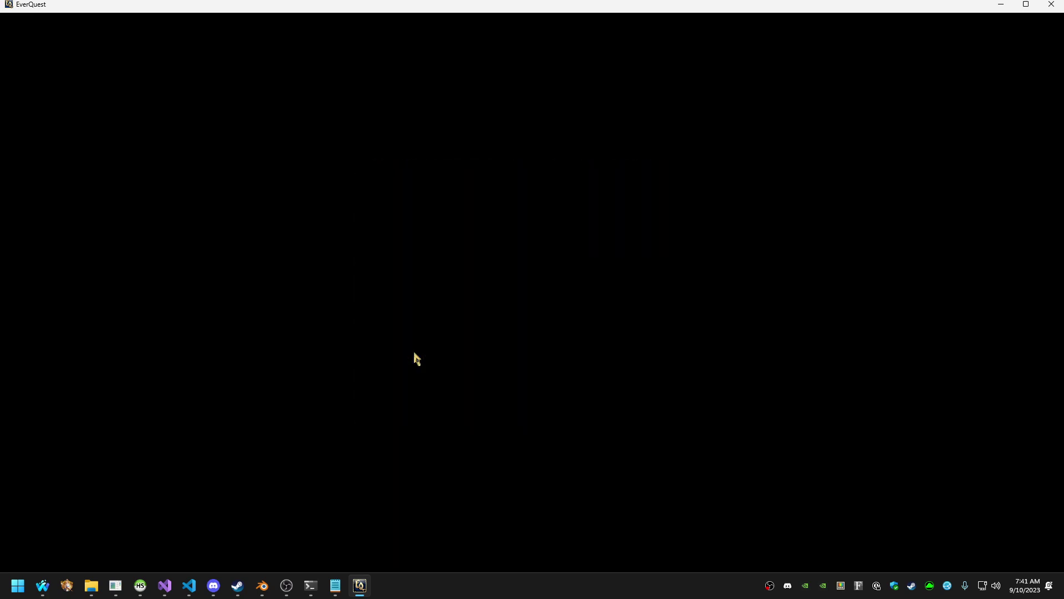
Switch to Discord and post the Twitch stream link and "streaming atm :)" in the project-quail channel
{"action": "left_click", "coordinate": [206, 587]}
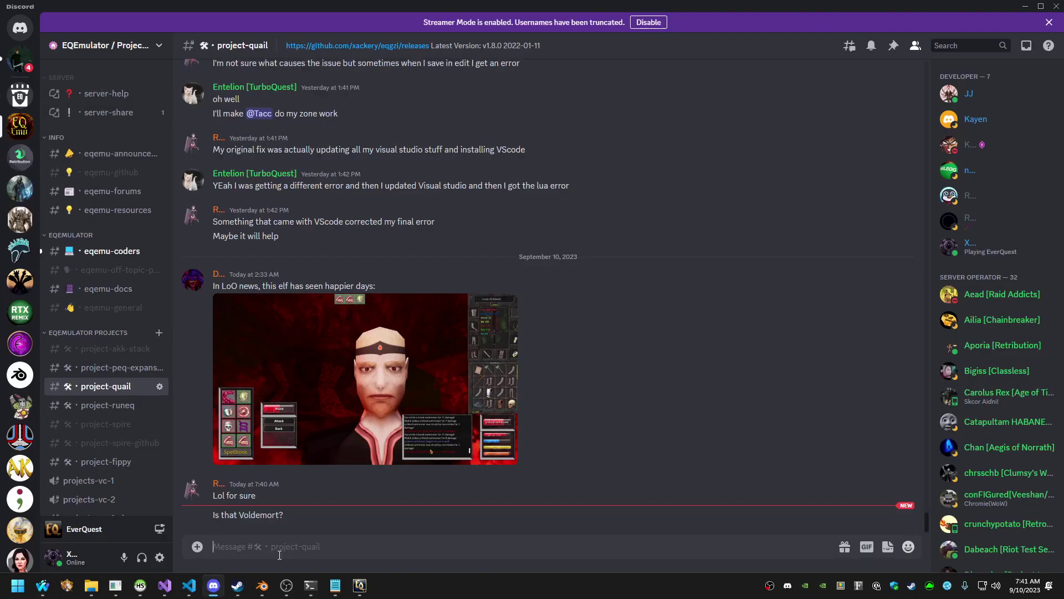
{"action": "type", "text": "https://twitch.tv/xackery"}
{"action": "key", "text": "Return"}
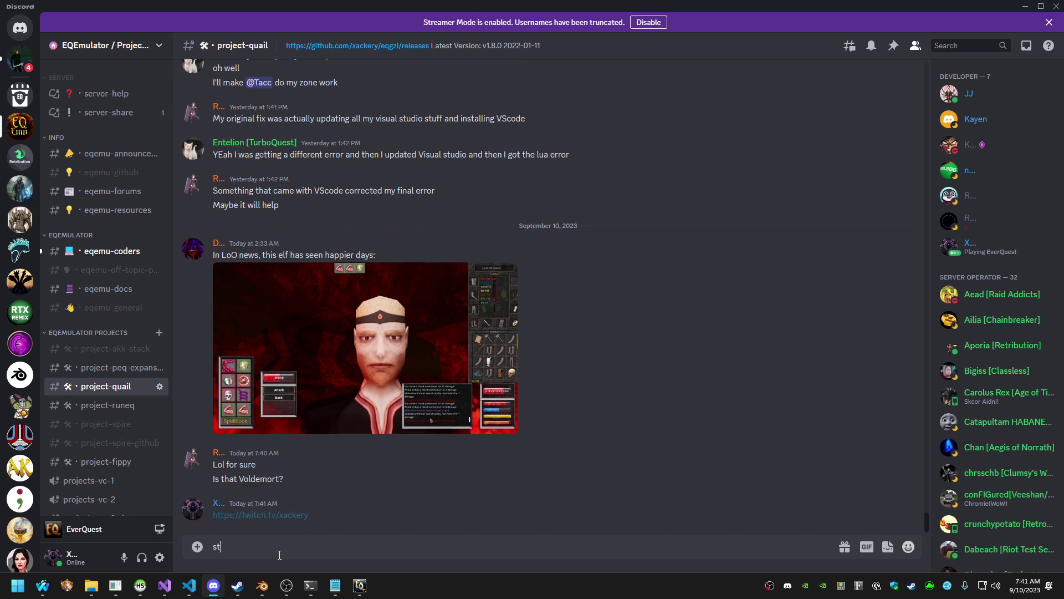
{"action": "type", "text": "streaming atm :)"}
{"action": "key", "text": "Return"}
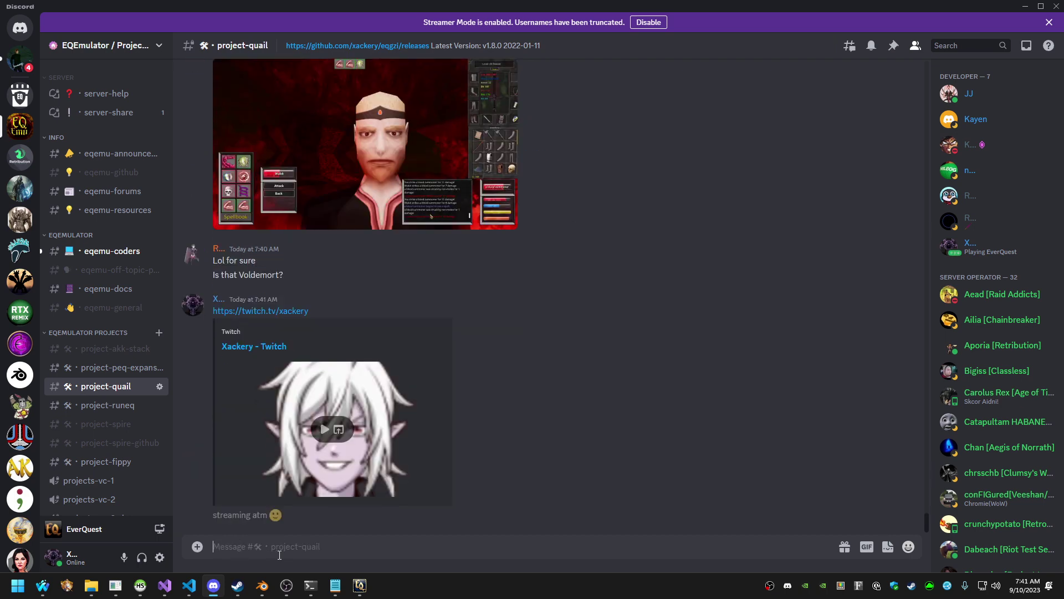
Edit the Discord messages, wrapping the stream link in angle brackets and adding "dungeoneq (map making)" to the streaming note
{"action": "left_click", "coordinate": [870, 291]}
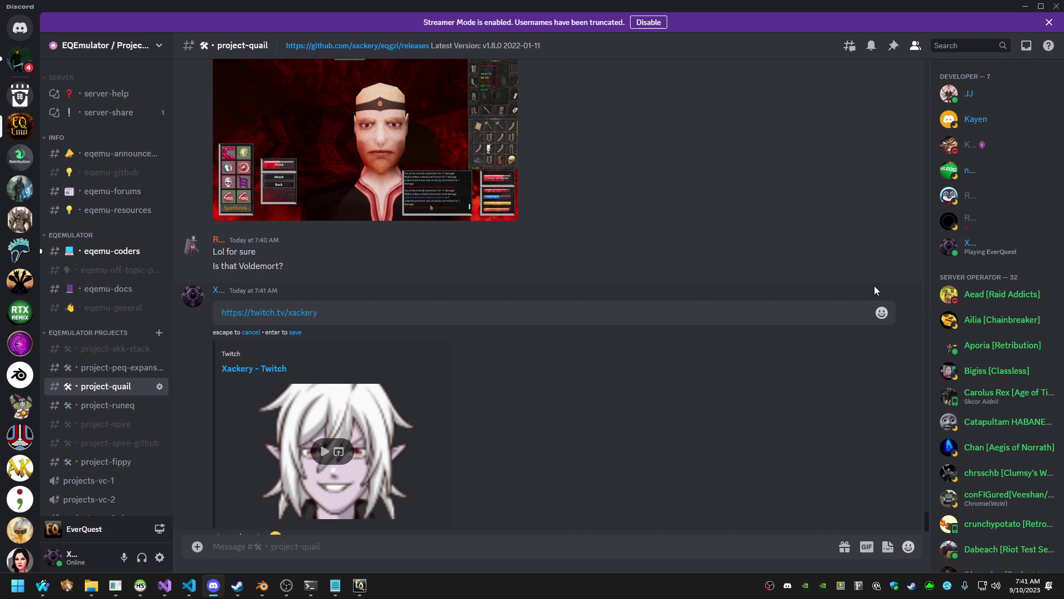
{"action": "type", "text": "<"}
{"action": "key", "text": "Return"}
{"action": "key", "text": "Up"}
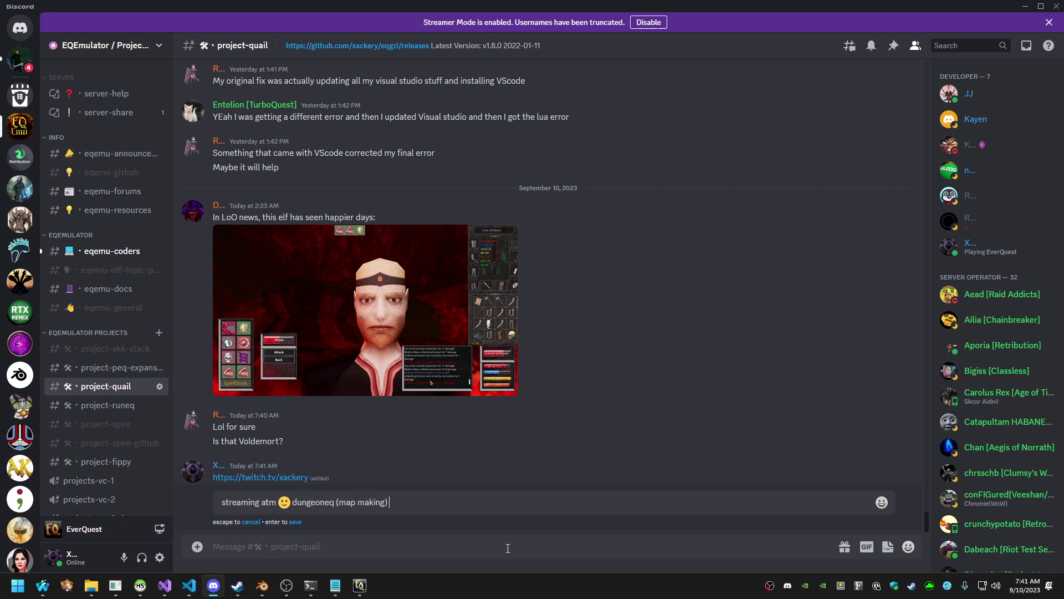
{"action": "key", "text": "Return"}
Return to EverQuest and walk the character through the tunnel and back to check its passage and walls
{"action": "key", "text": "alt+Tab"}
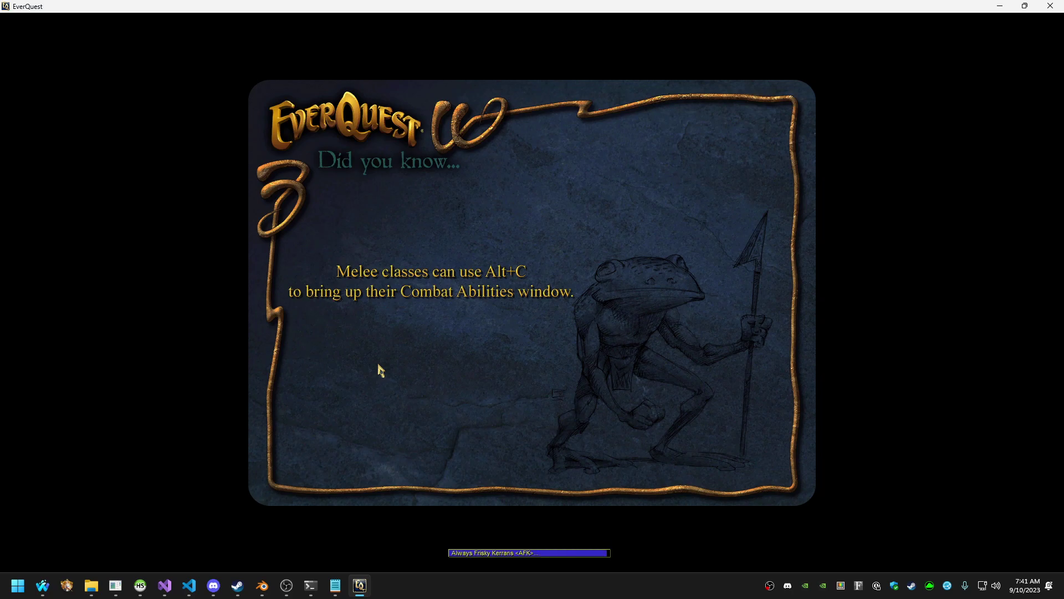
{"action": "scroll", "coordinate": [381, 370], "scroll_direction": "down", "scroll_amount": 5}
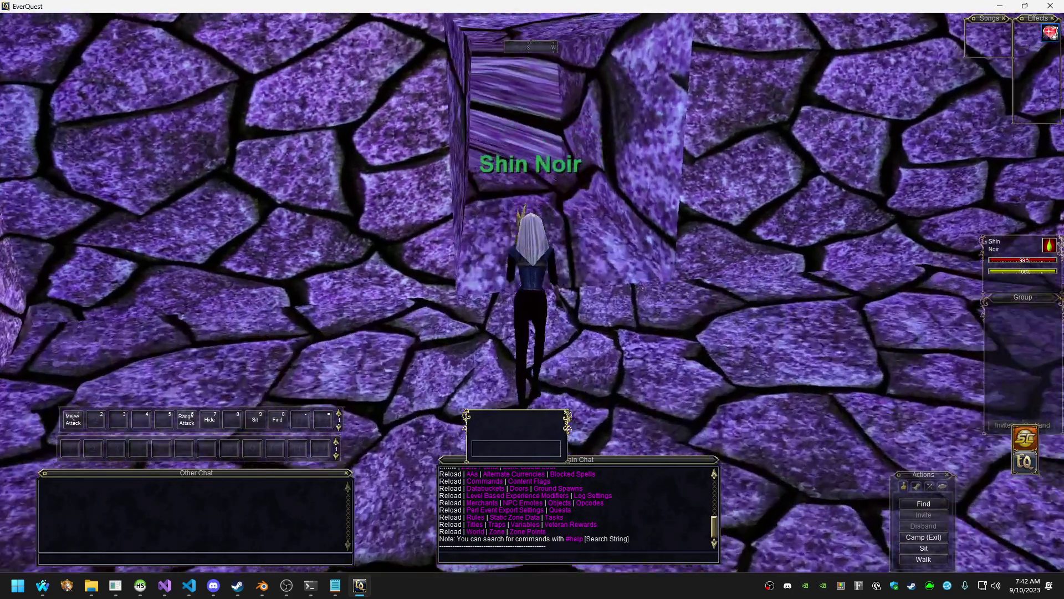
{"action": "key", "text": "w"}
{"action": "key", "text": "w"}
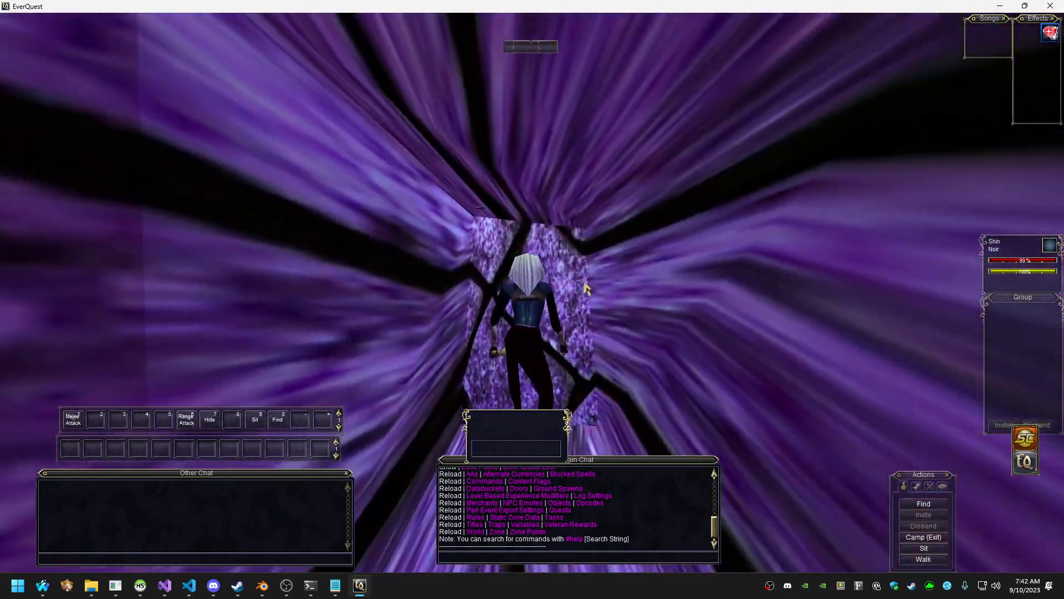
{"action": "key", "text": "w"}
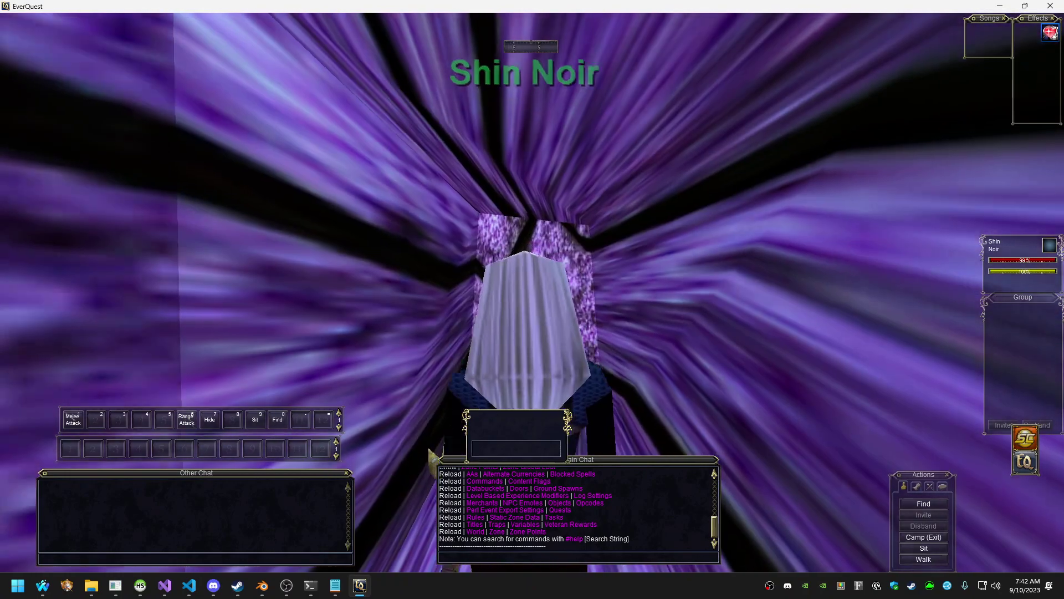
{"action": "right_click_drag", "start_coordinate": [587, 289], "coordinate": [643, 289]}
{"action": "key", "text": "w"}
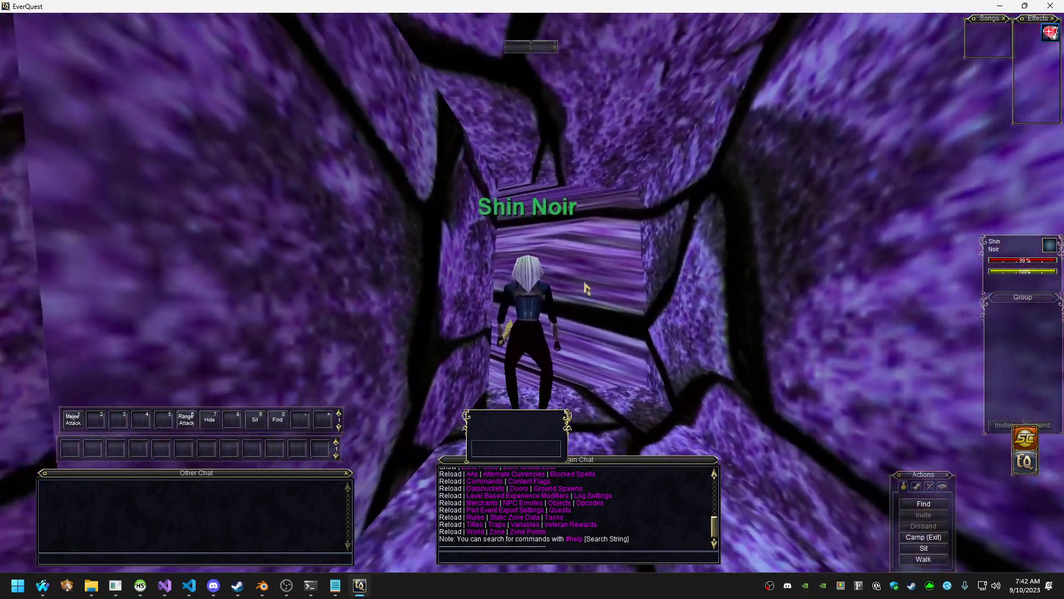
{"action": "key", "text": "s"}
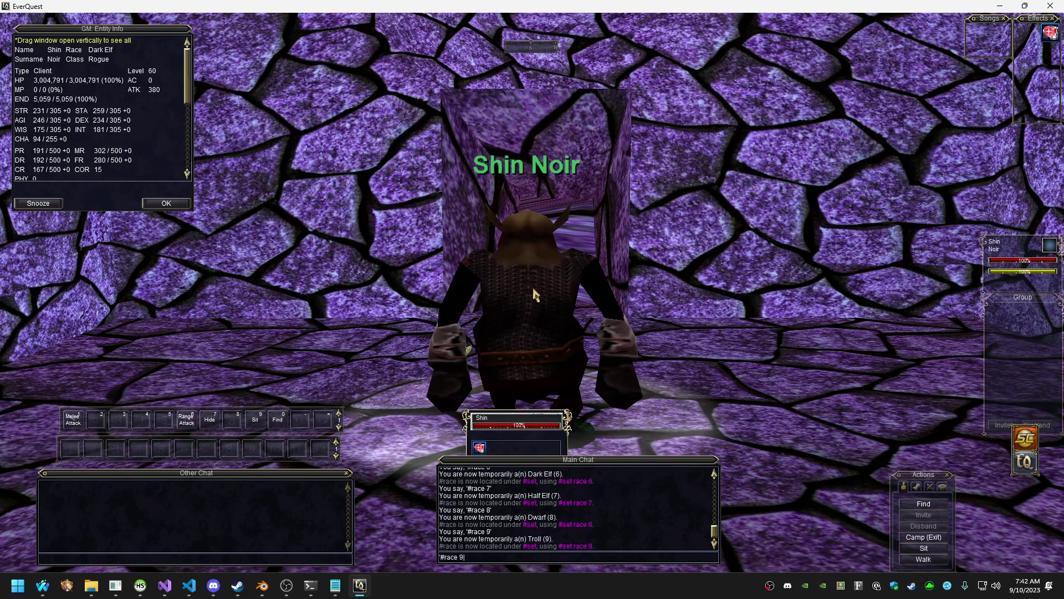
Change the character's race with #race 10 and walk it into the tunnel to test the clearance for an ogre
{"action": "key", "text": "Return"}
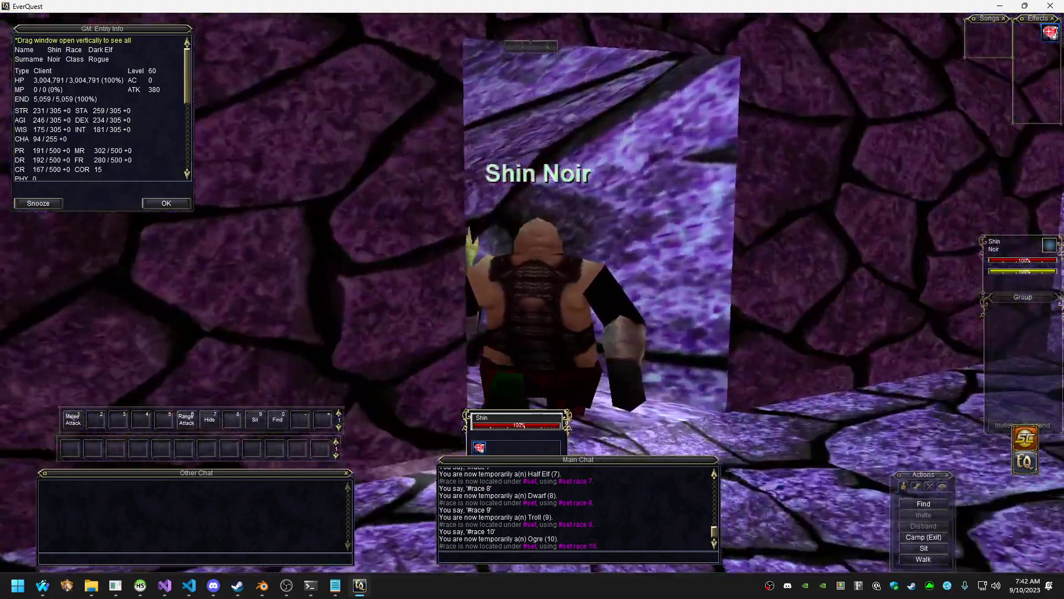
{"action": "right_click_drag", "start_coordinate": [601, 290], "coordinate": [603, 290]}
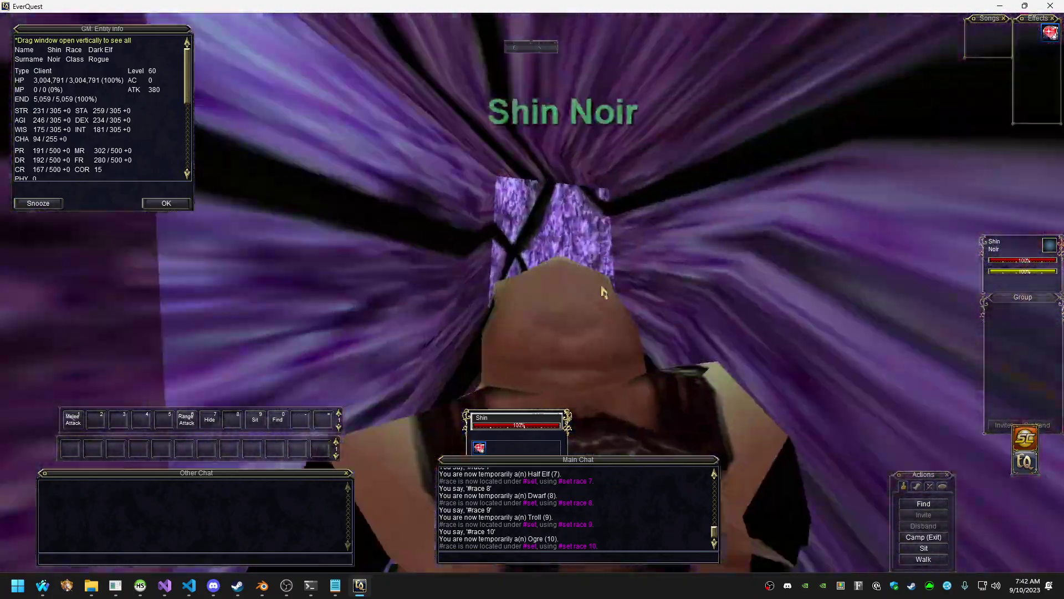
{"action": "key", "text": "w"}
{"action": "key", "text": "a"}
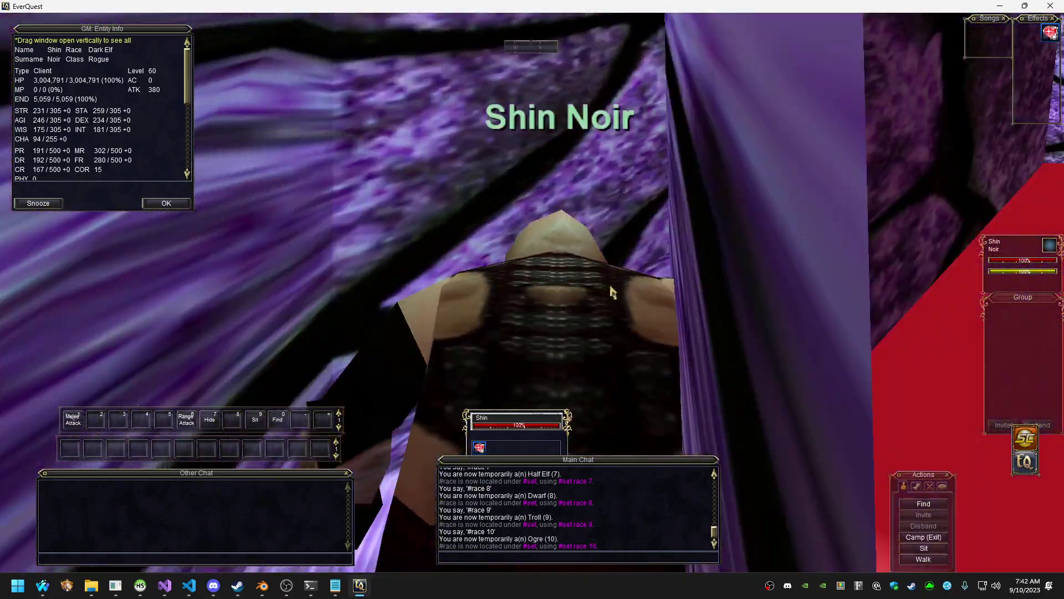
{"action": "key", "text": "w"}
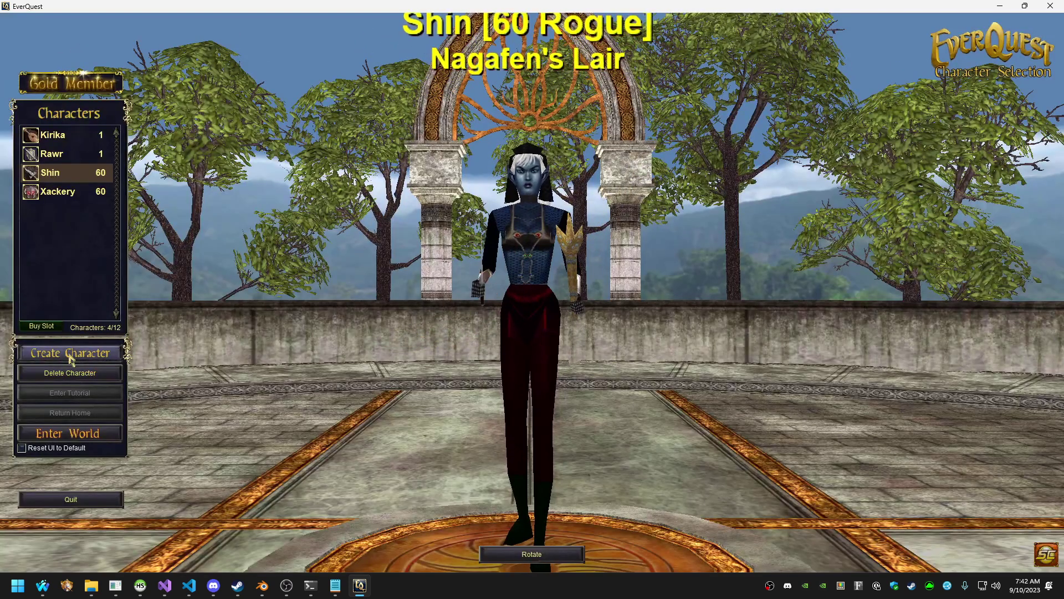
Create a male ogre Shadow Knight character named Bigboy and enter the world with it
{"action": "left_click", "coordinate": [71, 362]}
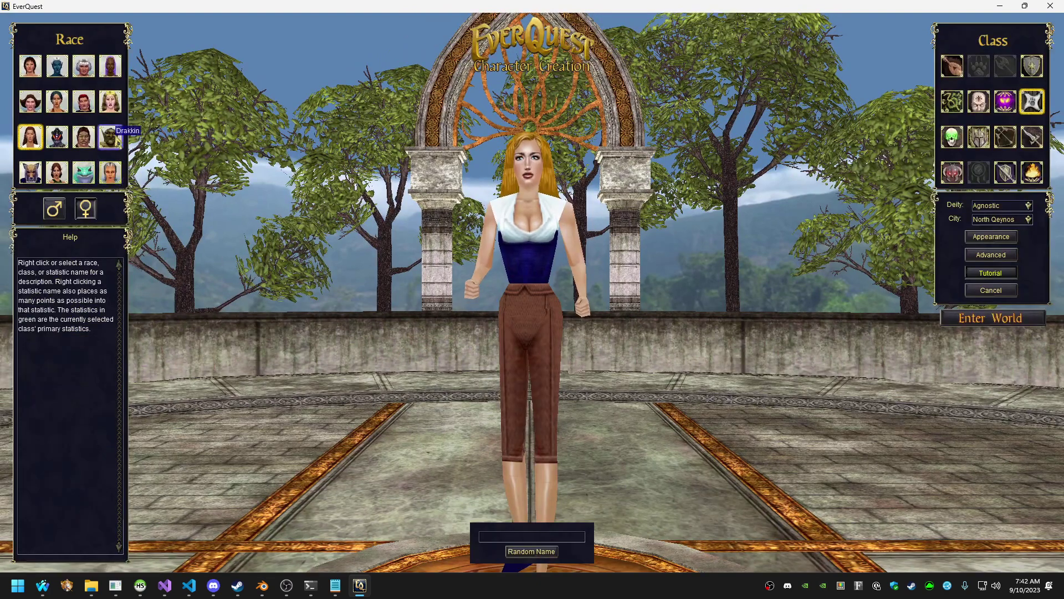
{"action": "left_click", "coordinate": [83, 136]}
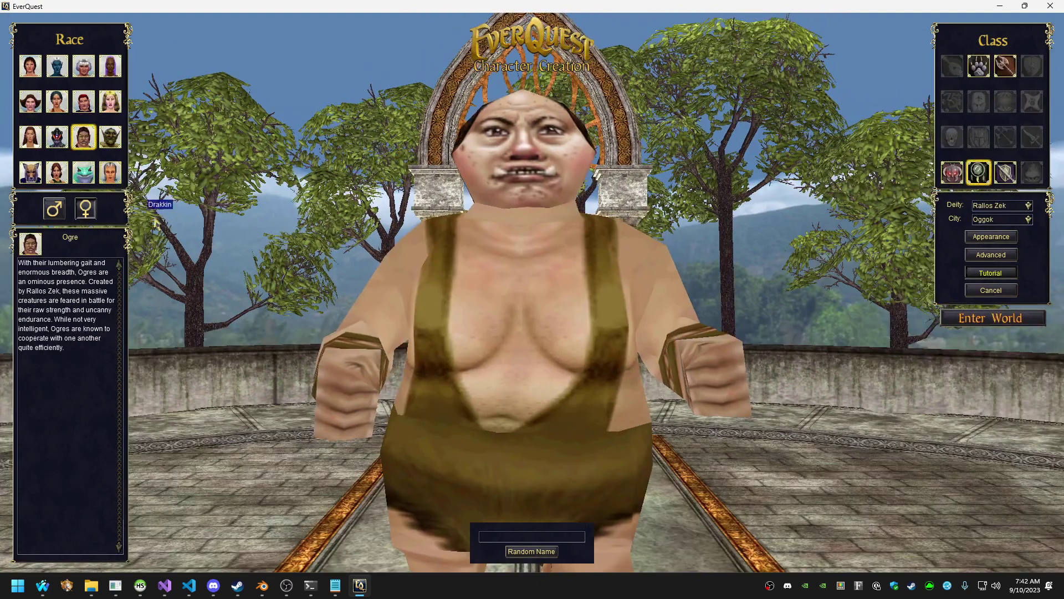
{"action": "left_click", "coordinate": [518, 536]}
{"action": "type", "text": "Bigboy"}
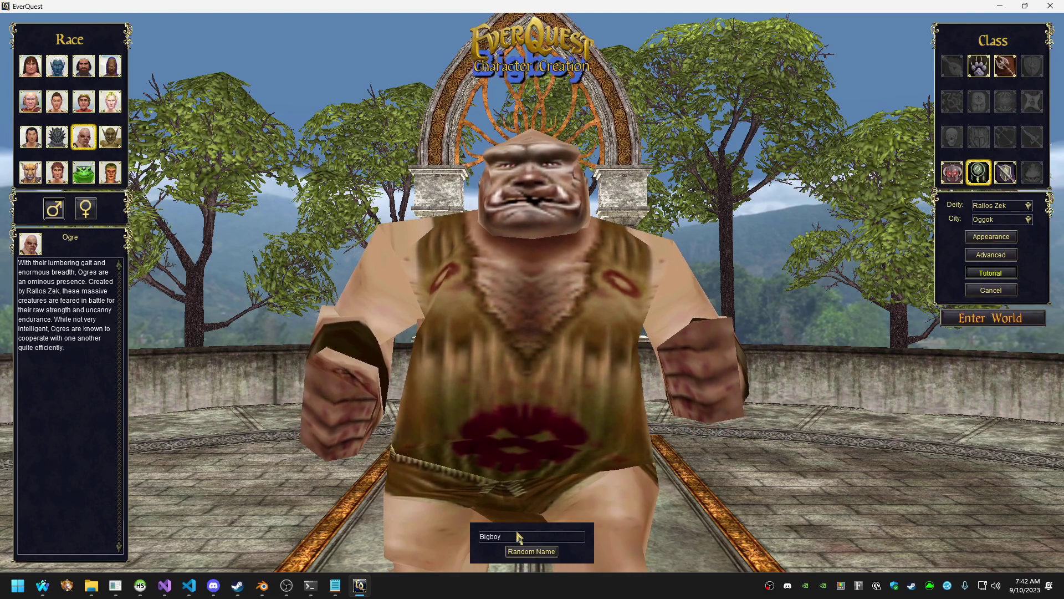
{"action": "left_click", "coordinate": [1005, 65]}
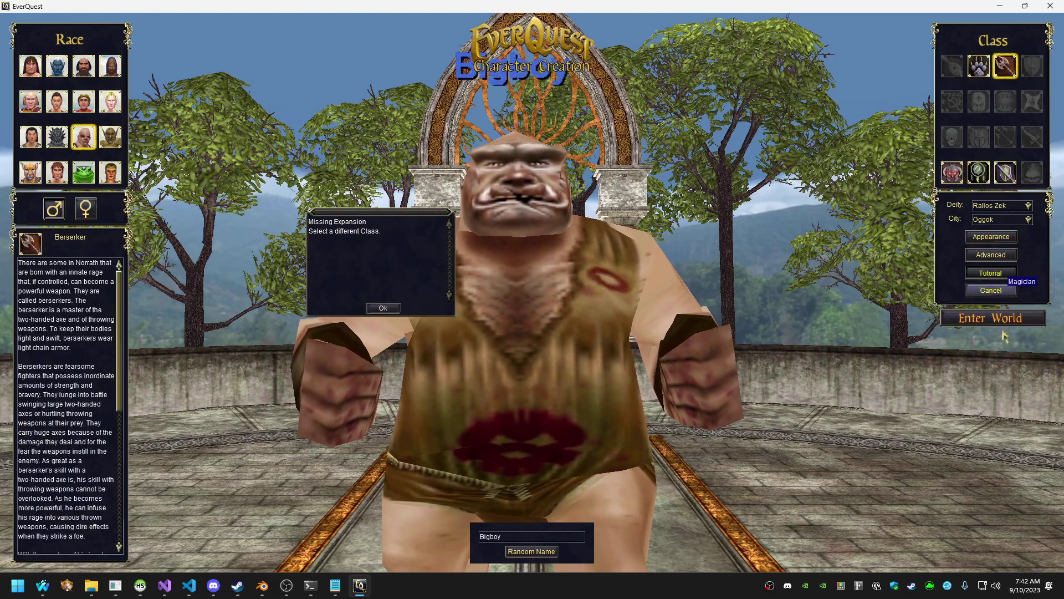
{"action": "left_click", "coordinate": [383, 308]}
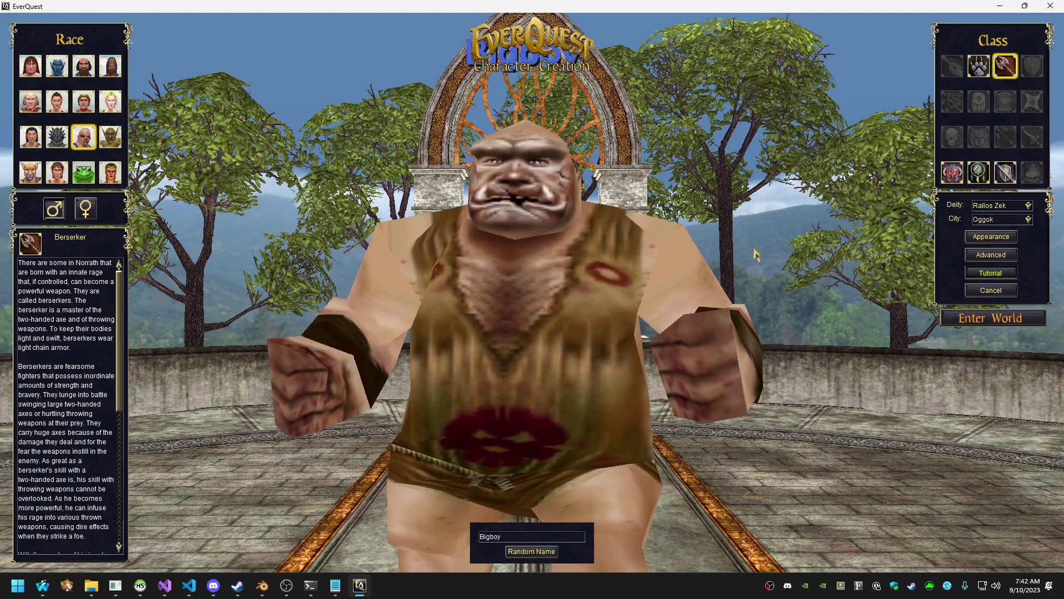
{"action": "left_click", "coordinate": [951, 172]}
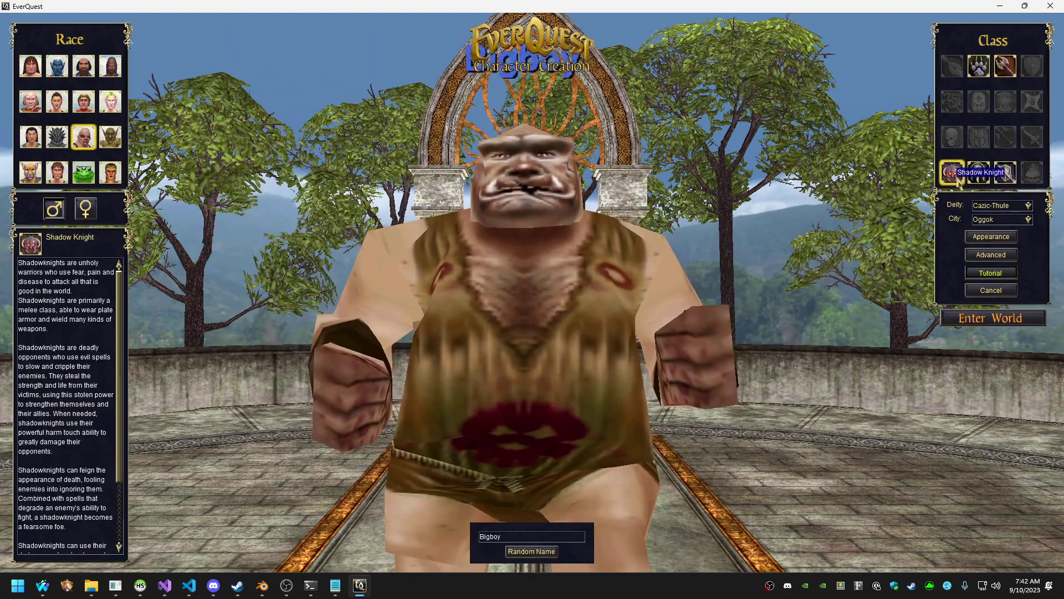
{"action": "left_click", "coordinate": [974, 319]}
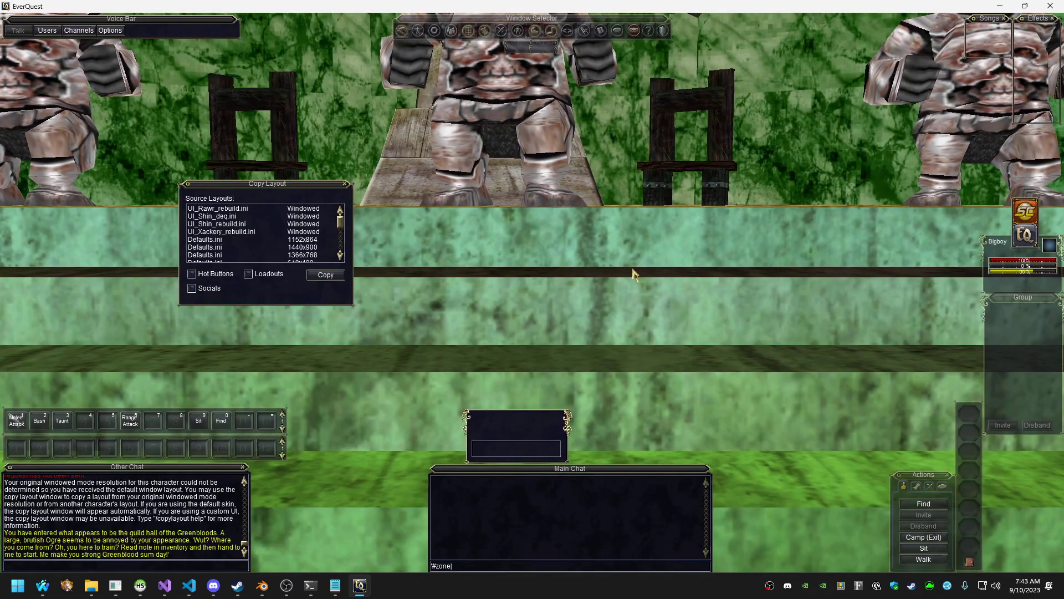
Zone the ogre with #zone soldungb, go to 0 0 0, and compare its size with the tunnel entrance
{"action": "type", "text": "soldungb"}
{"action": "key", "text": "Return"}
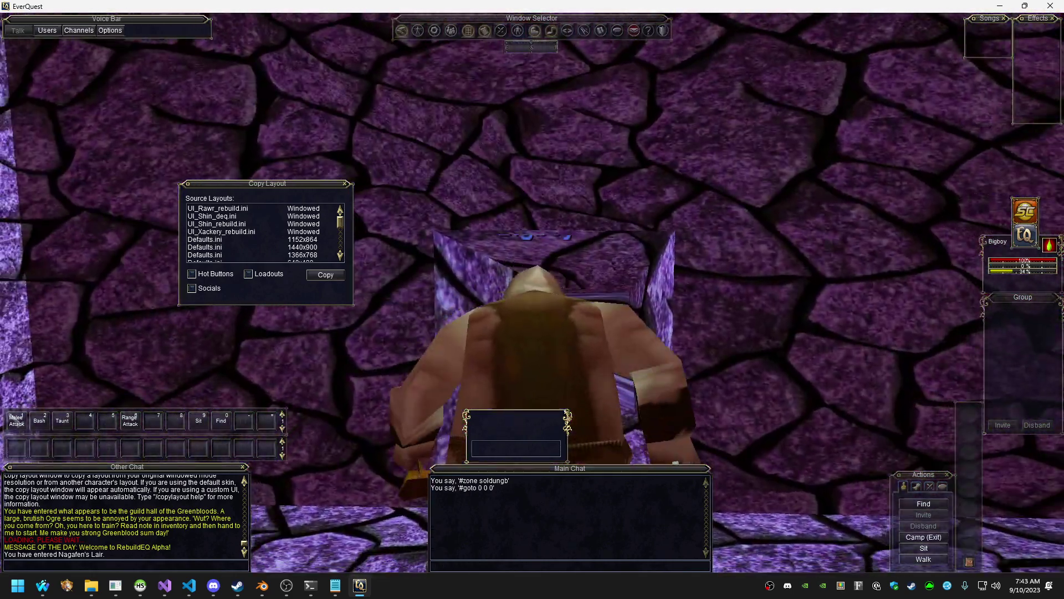
{"action": "key", "text": "s"}
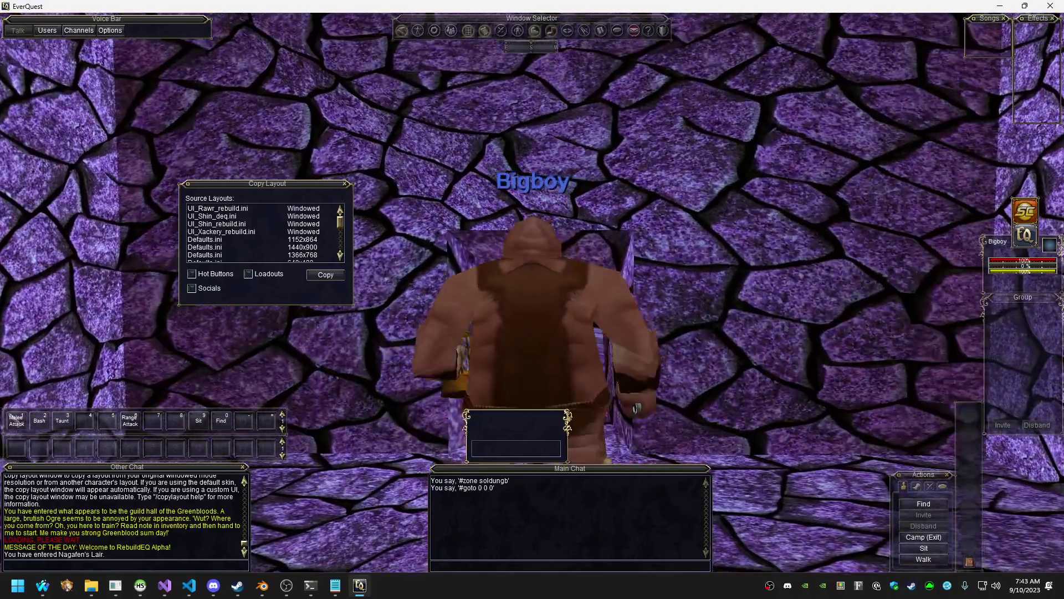
{"action": "key", "text": "Page_Down"}
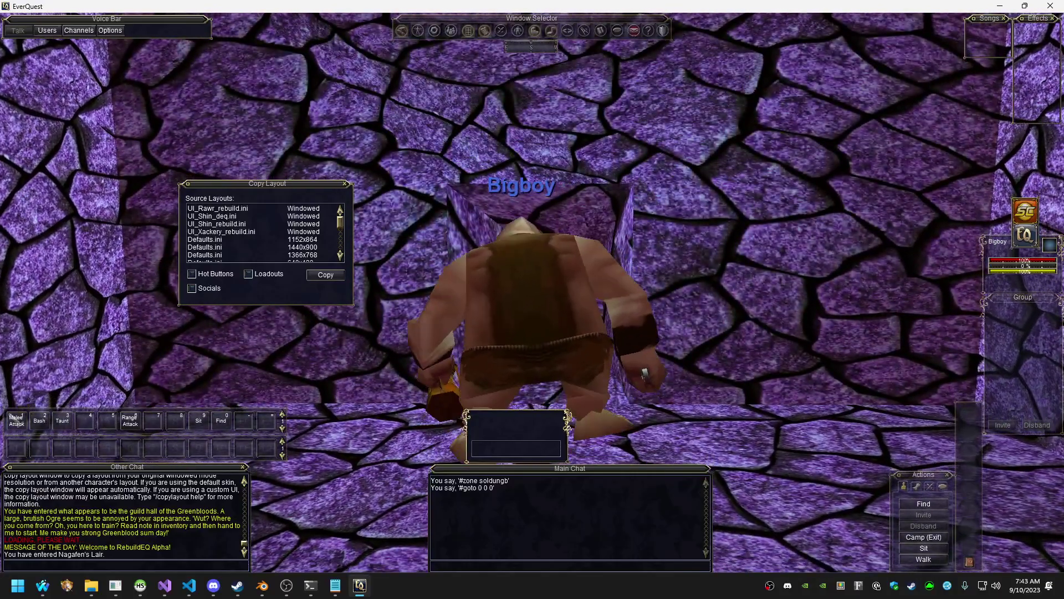
{"action": "mouse_move", "coordinate": [571, 236]}
{"action": "right_mouse_down"}
{"action": "mouse_move", "coordinate": [573, 222]}
{"action": "mouse_move", "coordinate": [580, 233]}
{"action": "mouse_move", "coordinate": [563, 236]}
{"action": "right_mouse_up"}
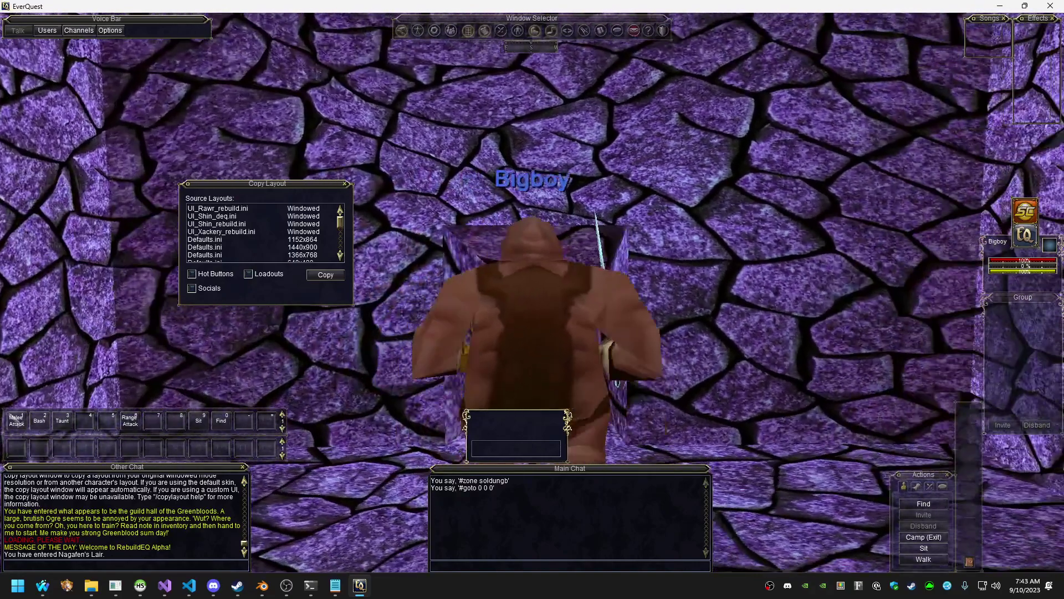
{"action": "mouse_move", "coordinate": [488, 214]}
{"action": "left_mouse_down"}
{"action": "mouse_move", "coordinate": [546, 215]}
{"action": "mouse_move", "coordinate": [487, 214]}
{"action": "left_mouse_up"}
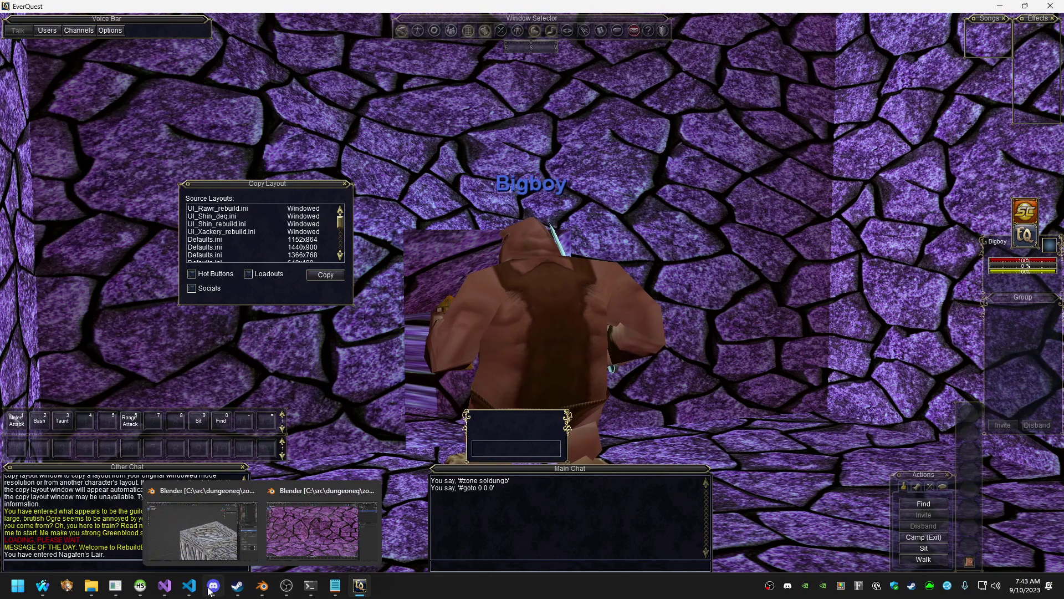
Switch to Blender's soldungb.blend, hide the tunnel object, show Cube.001 and rename it human
{"action": "mouse_move", "coordinate": [262, 586]}
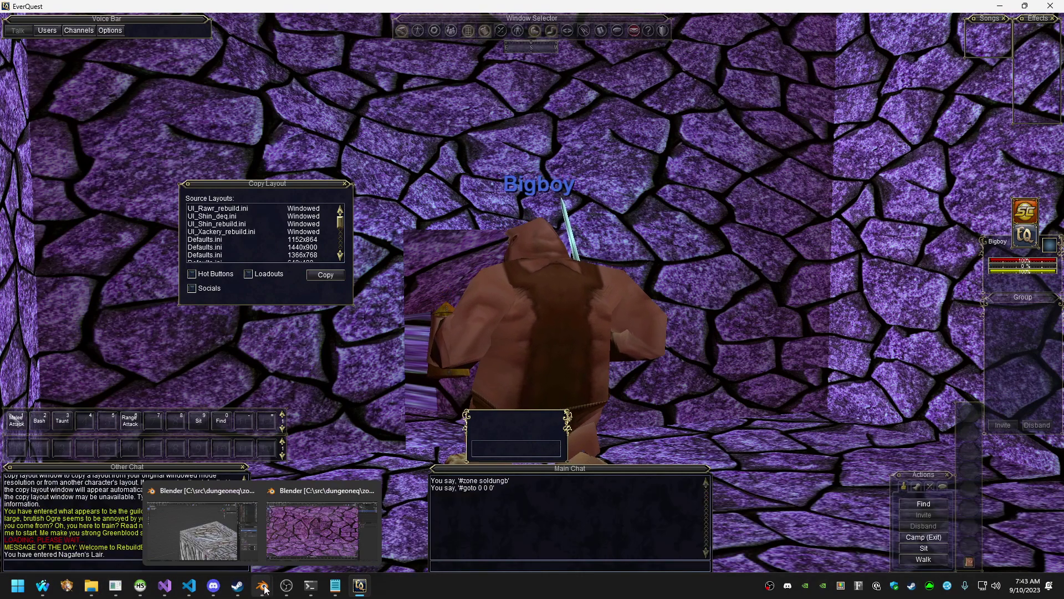
{"action": "left_click", "coordinate": [287, 555]}
{"action": "middle_click_drag", "start_coordinate": [477, 271], "coordinate": [822, 151]}
{"action": "left_click", "coordinate": [1041, 103]}
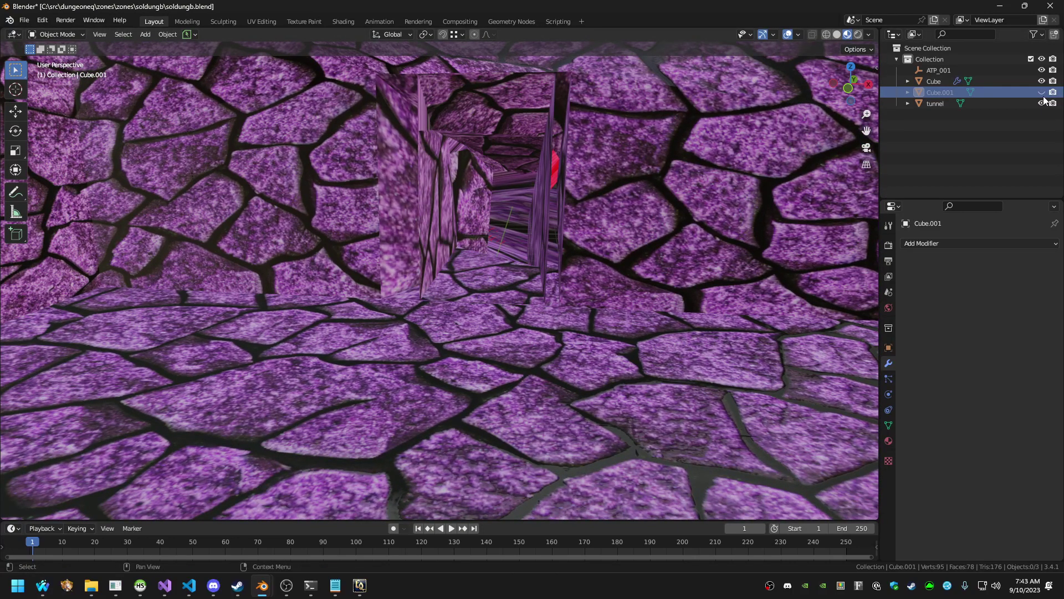
{"action": "left_click", "coordinate": [1042, 94]}
{"action": "left_click", "coordinate": [1041, 103]}
{"action": "double_click", "coordinate": [1002, 91]}
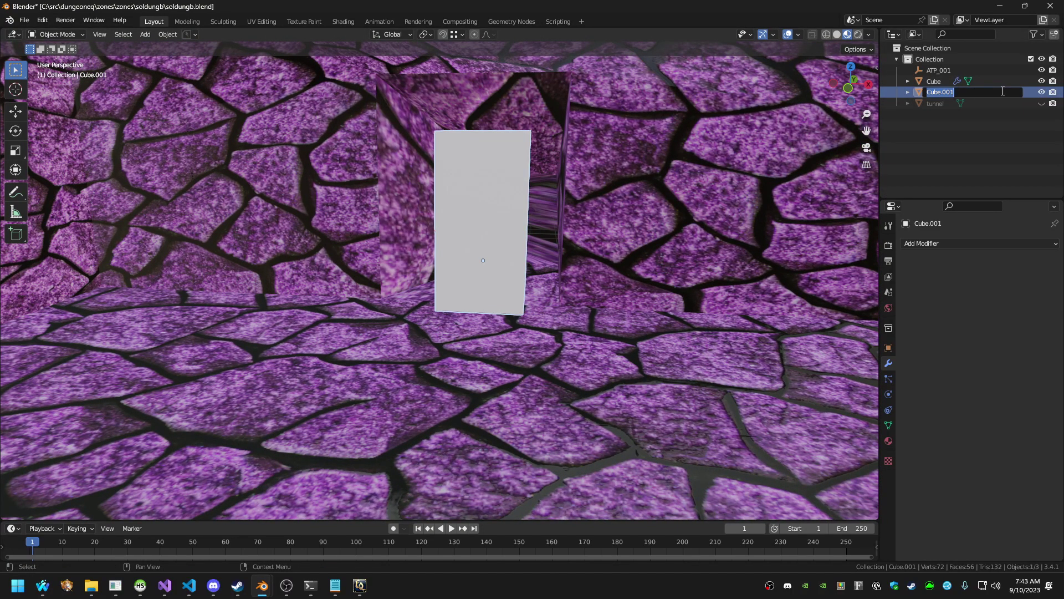
{"action": "key", "text": "Return"}
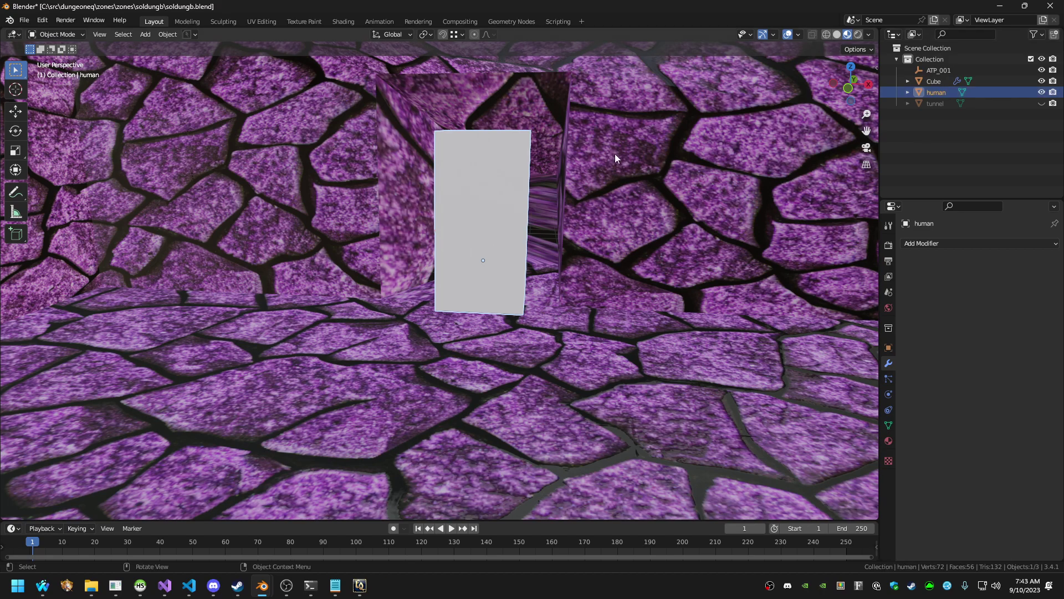
Move the human box about -8.1 m along Y, out of the tunnel opening into the room
{"action": "key", "text": "KP_Decimal"}
{"action": "middle_click_drag", "start_coordinate": [614, 154], "coordinate": [525, 205]}
{"action": "key", "text": "g"}
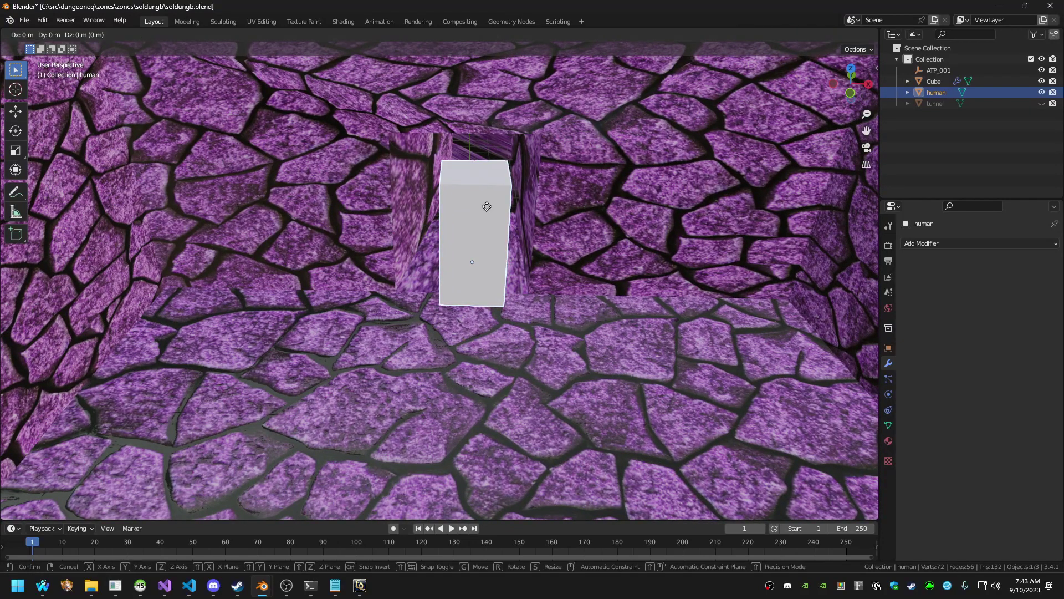
{"action": "key", "text": "y"}
{"action": "left_click", "coordinate": [476, 397]}
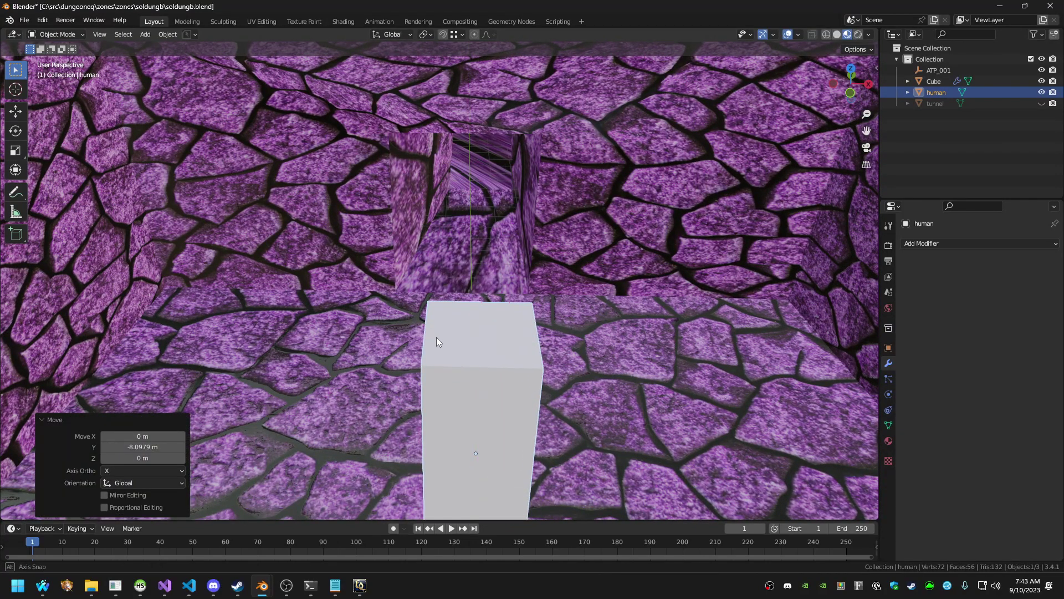
Duplicate the human box, move the copy about 4.12 m along X and rename it ogre
{"action": "middle_click_drag", "start_coordinate": [437, 337], "coordinate": [477, 344]}
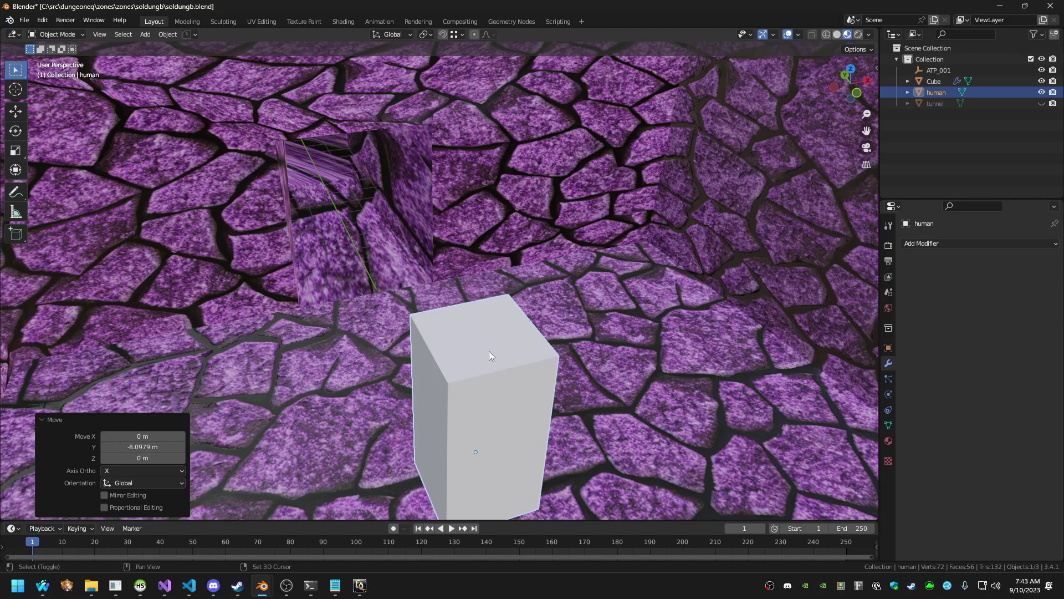
{"action": "key", "text": "shift+d"}
{"action": "right_click", "coordinate": [679, 310]}
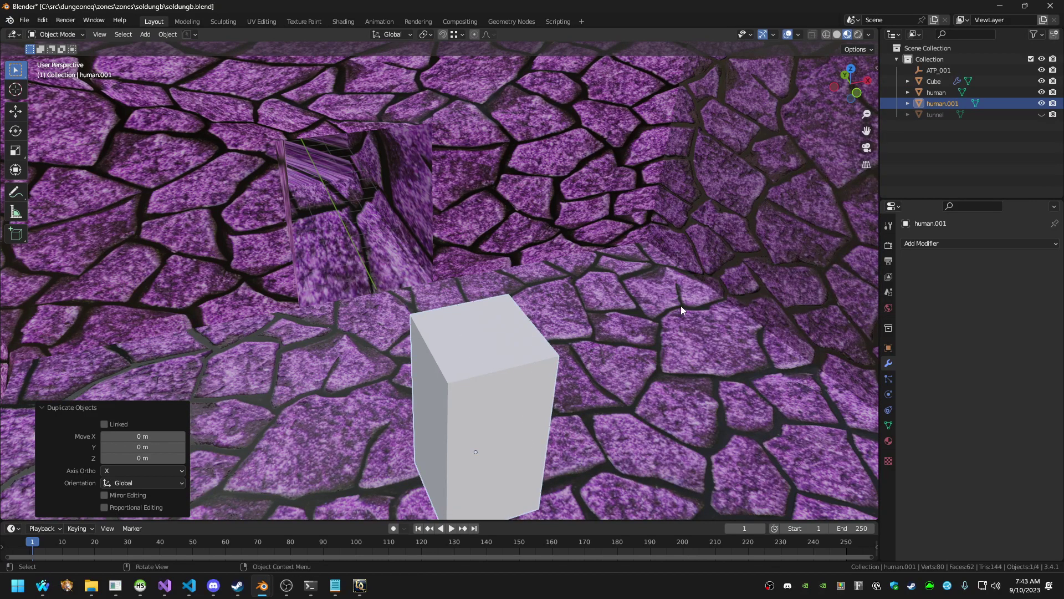
{"action": "key", "text": "g"}
{"action": "key", "text": "x"}
{"action": "left_click", "coordinate": [813, 300]}
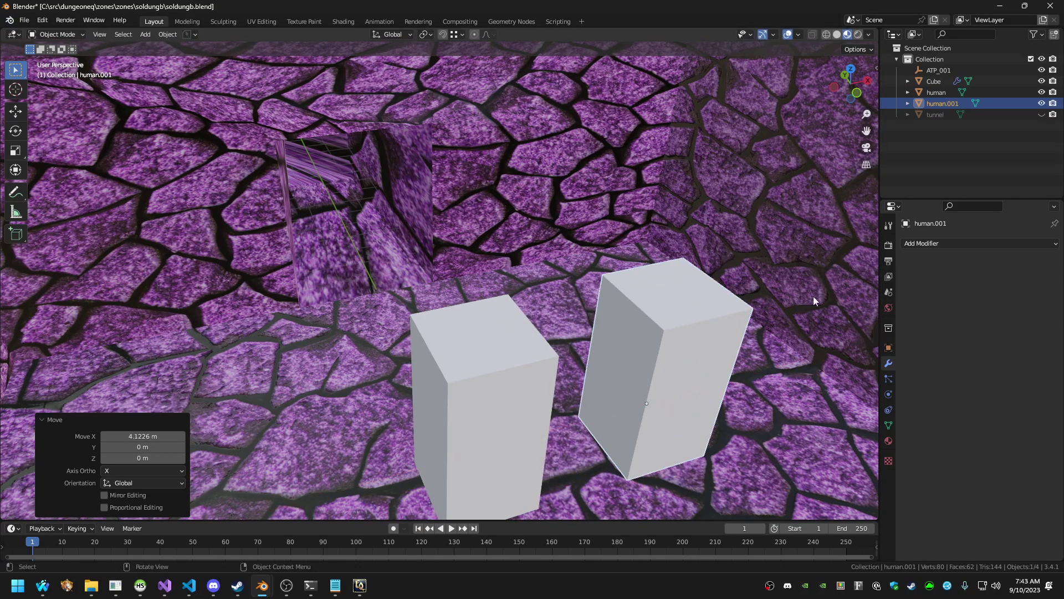
{"action": "double_click", "coordinate": [952, 104]}
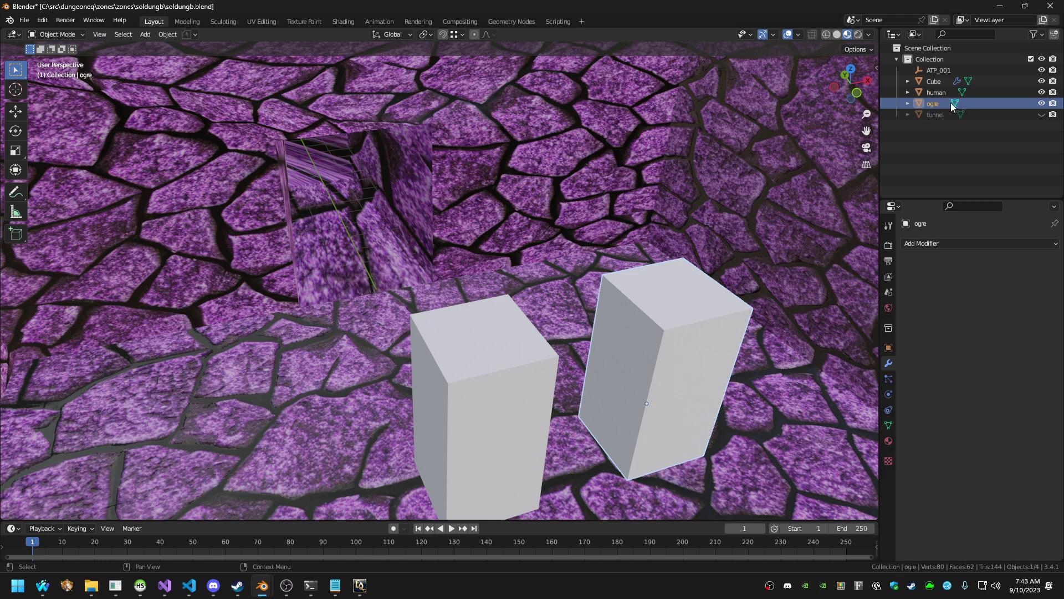
Raise the ogre box's top face along Z to make it taller than the human box
{"action": "key", "text": "Tab"}
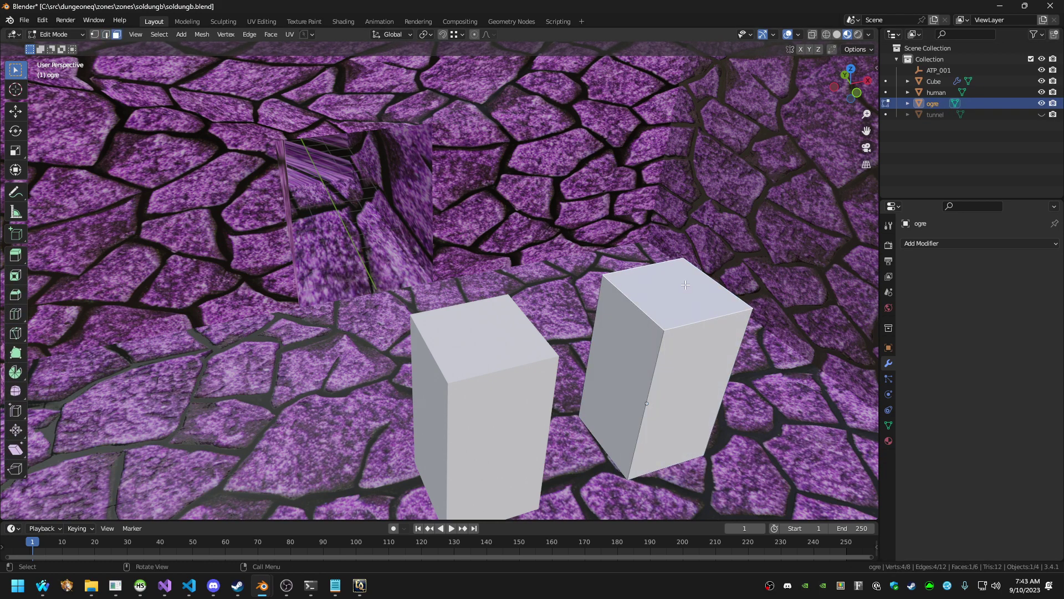
{"action": "key", "text": "g"}
{"action": "key", "text": "z"}
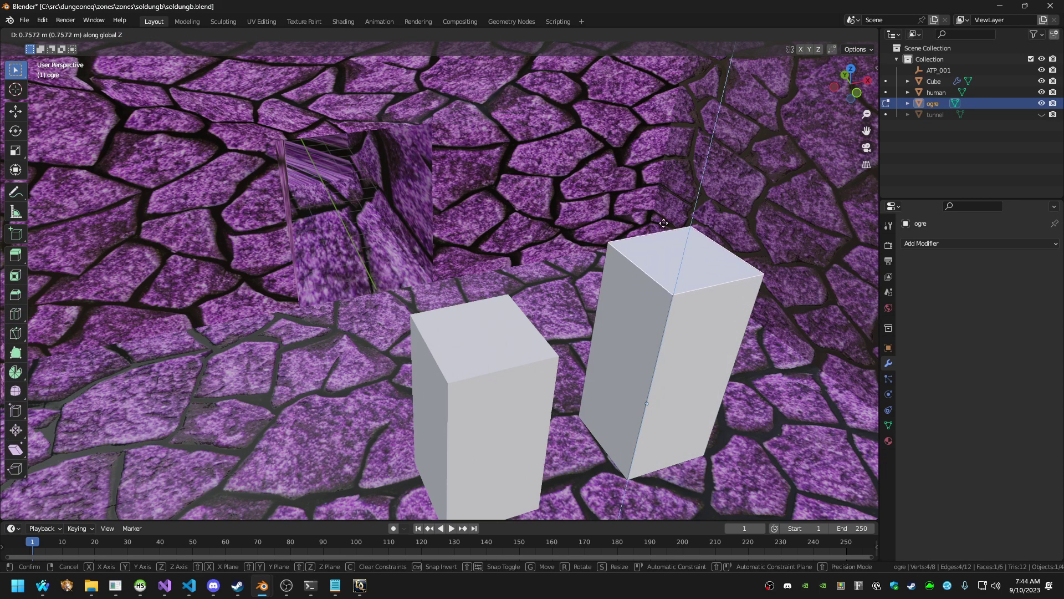
{"action": "left_click", "coordinate": [668, 206]}
{"action": "key", "text": "Tab"}
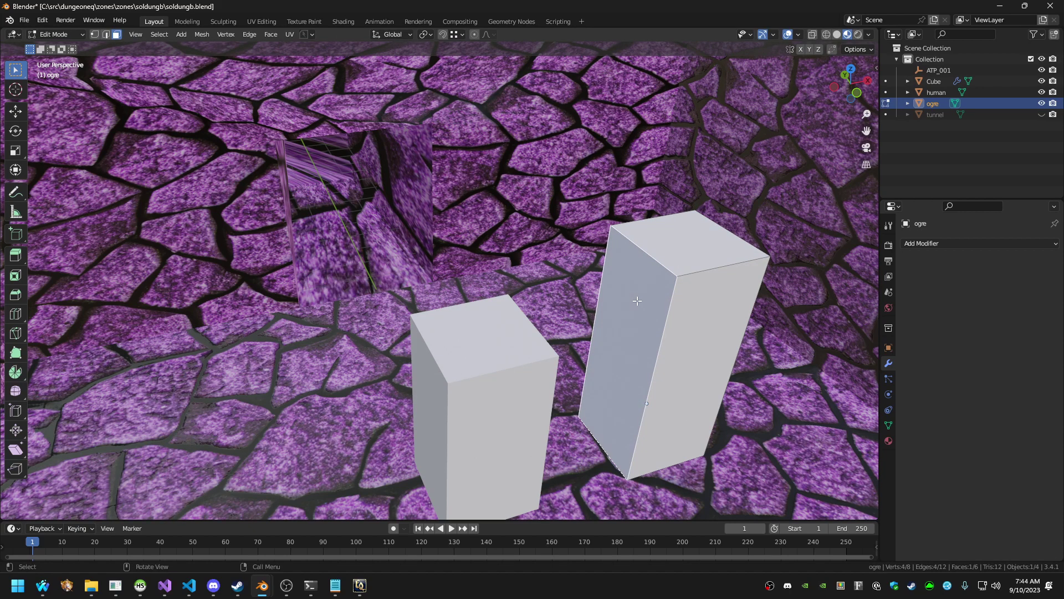
Try widening the ogre box along the X axis only, and undo the scaling
{"action": "middle_click_drag", "start_coordinate": [638, 300], "coordinate": [630, 288]}
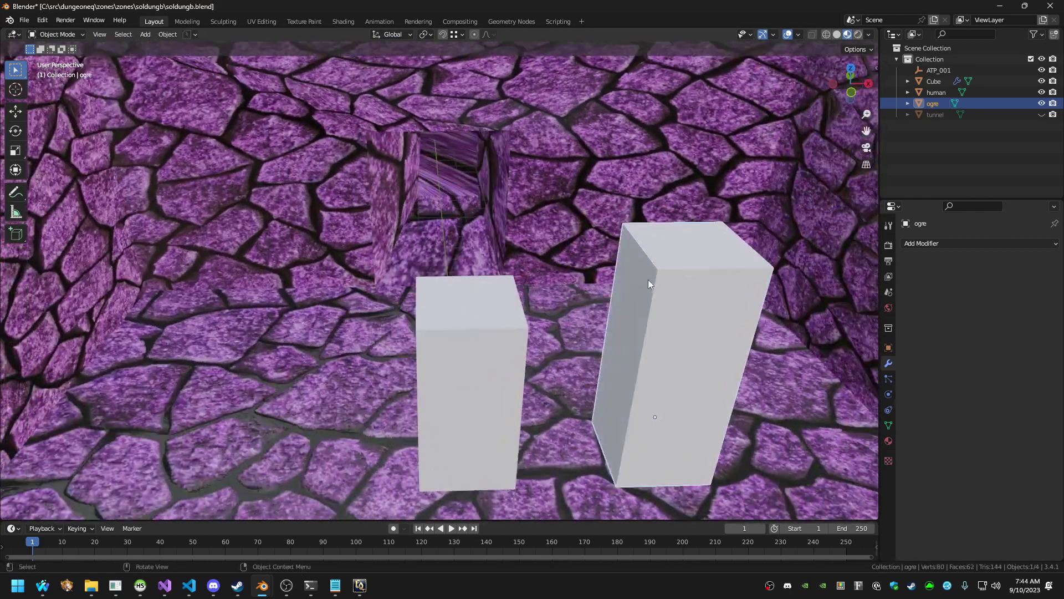
{"action": "key", "text": "s"}
{"action": "key", "text": "x"}
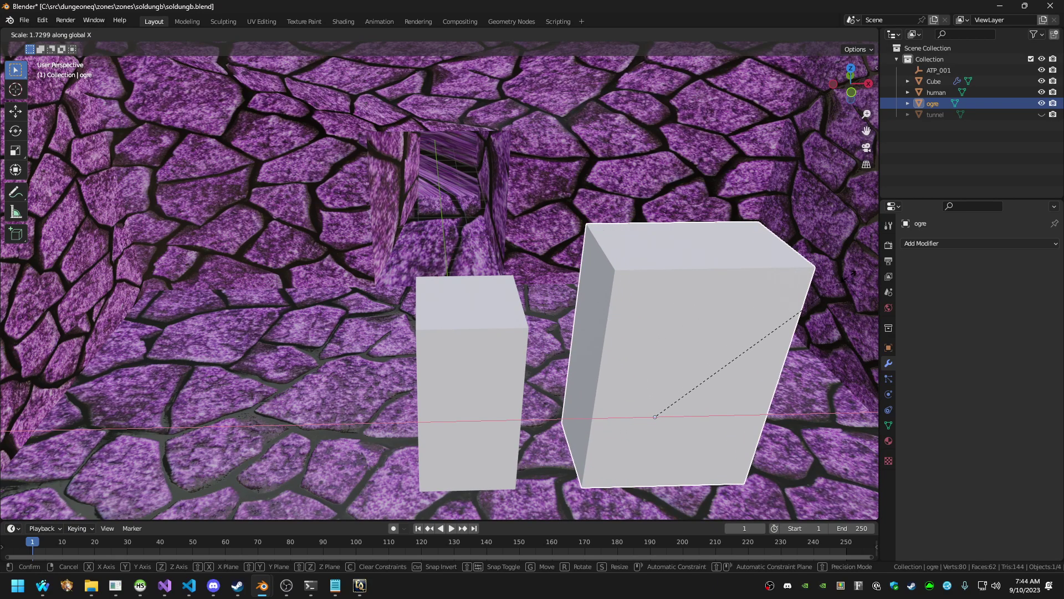
{"action": "left_click", "coordinate": [821, 267]}
{"action": "middle_click_drag", "start_coordinate": [708, 285], "coordinate": [733, 275]}
{"action": "key", "text": "ctrl+z"}
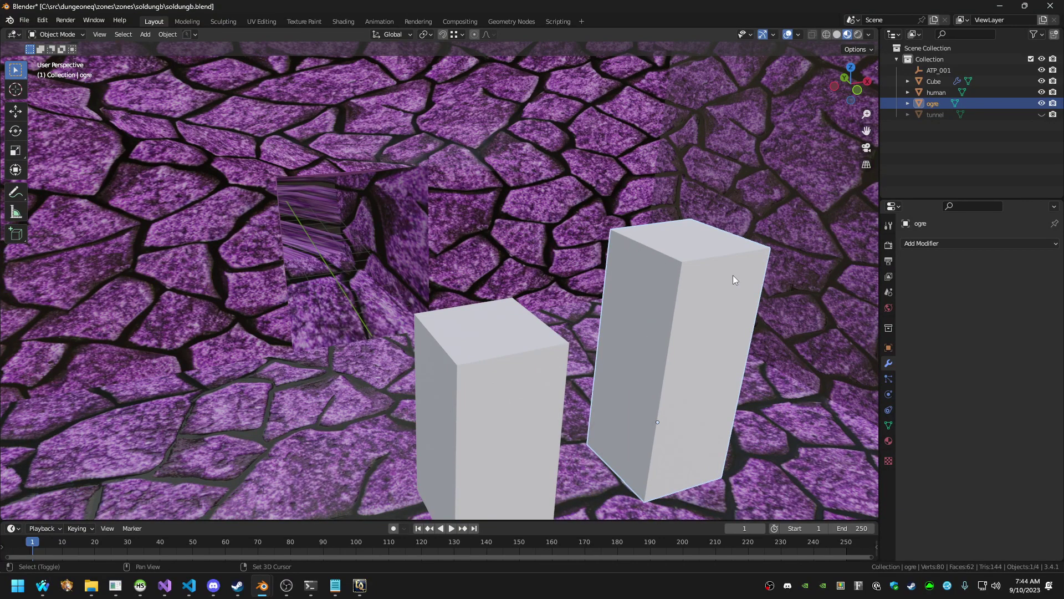
Scale the ogre box by about 1.5 in X and Y while keeping its height
{"action": "key", "text": "s"}
{"action": "key", "text": "shift+z"}
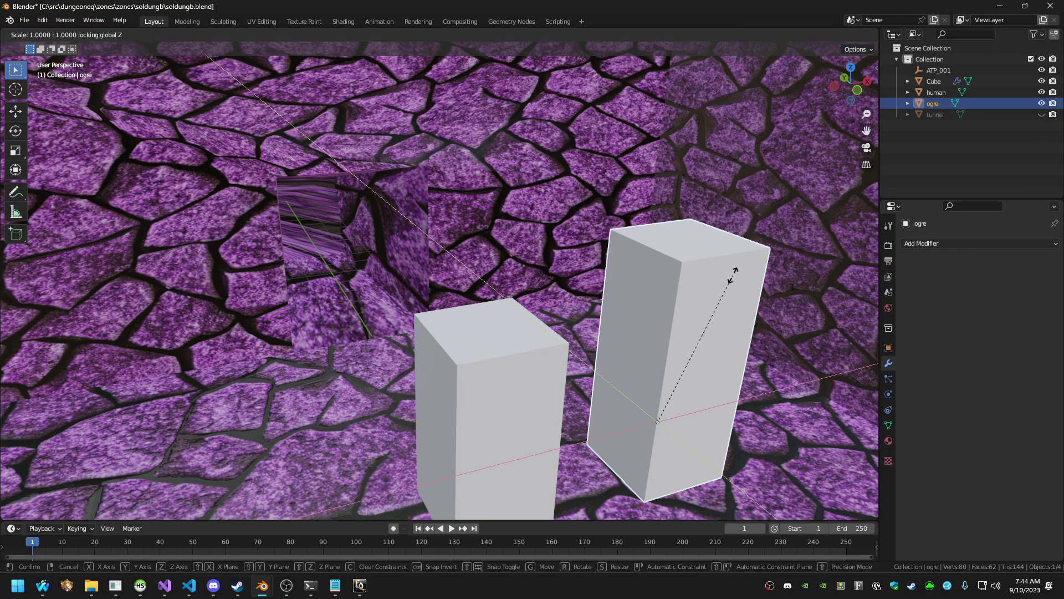
{"action": "left_click", "coordinate": [857, 274]}
View the boxes beside the tunnel opening and switch to EverQuest to compare the ogre's size with the entrance
{"action": "key", "text": "shift+grave"}
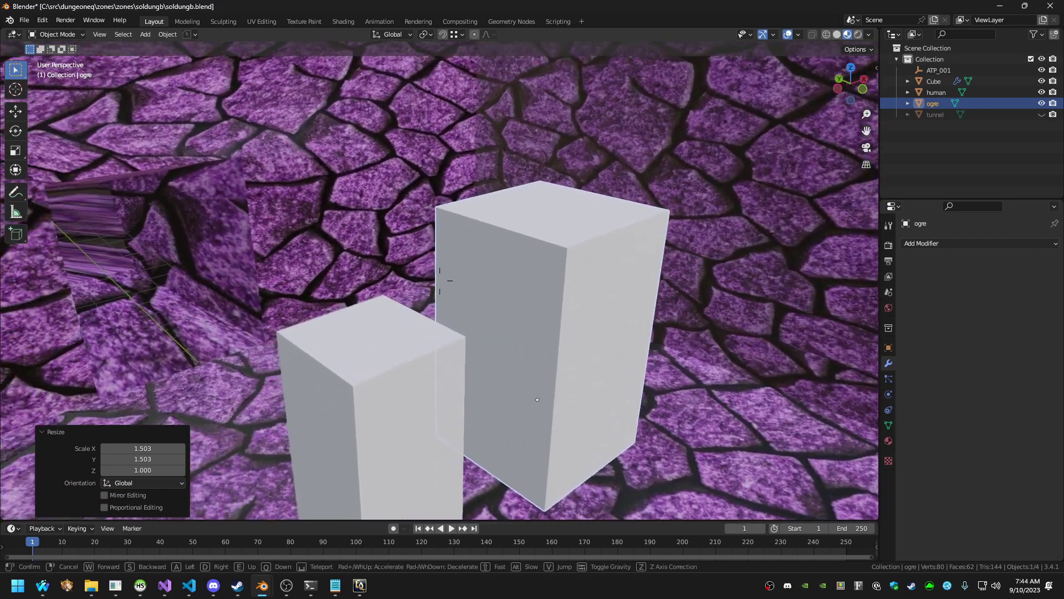
{"action": "key", "text": "w"}
{"action": "key", "text": "d"}
{"action": "left_click", "coordinate": [743, 271]}
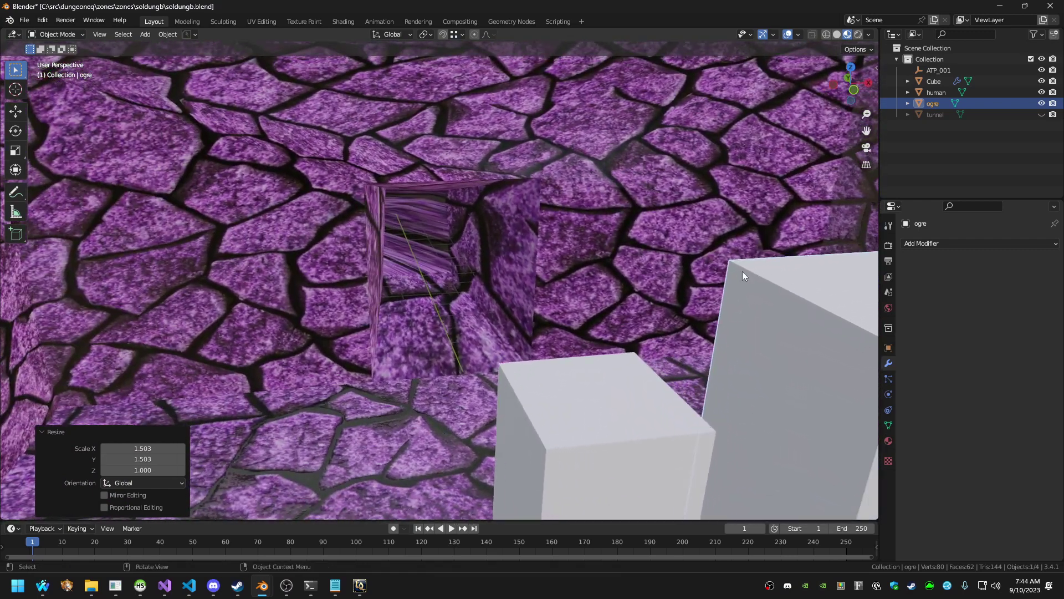
{"action": "key", "text": "alt+Tab"}
{"action": "right_click_drag", "start_coordinate": [725, 277], "coordinate": [707, 278]}
{"action": "right_click_drag", "start_coordinate": [532, 298], "coordinate": [503, 299]}
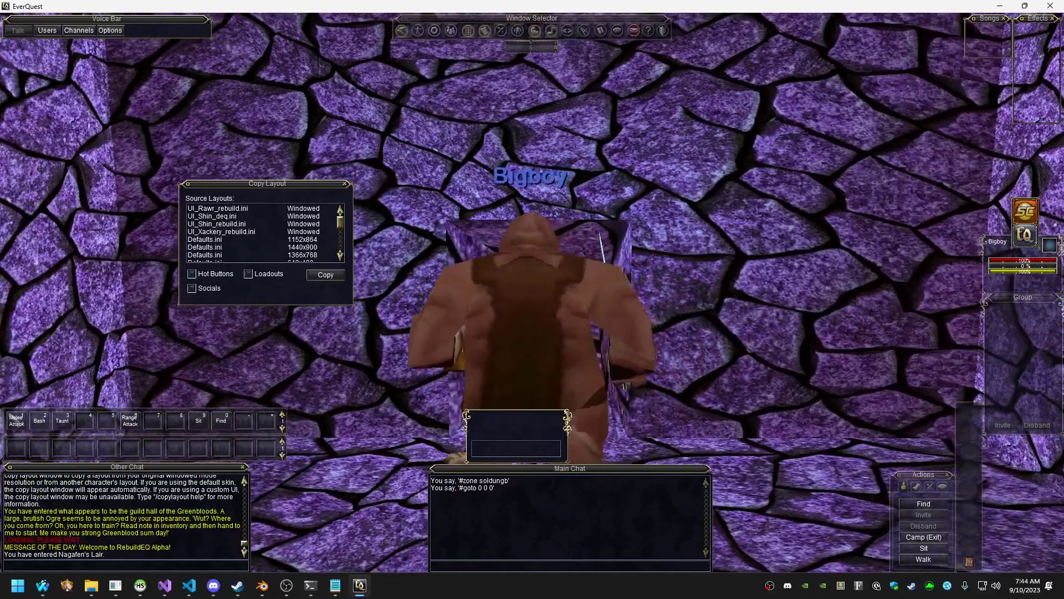
Switch back to Blender and move the ogre box about -4.6 m along X and 5.85 m along Y, in front of the tunnel opening
{"action": "key", "text": "alt+Tab"}
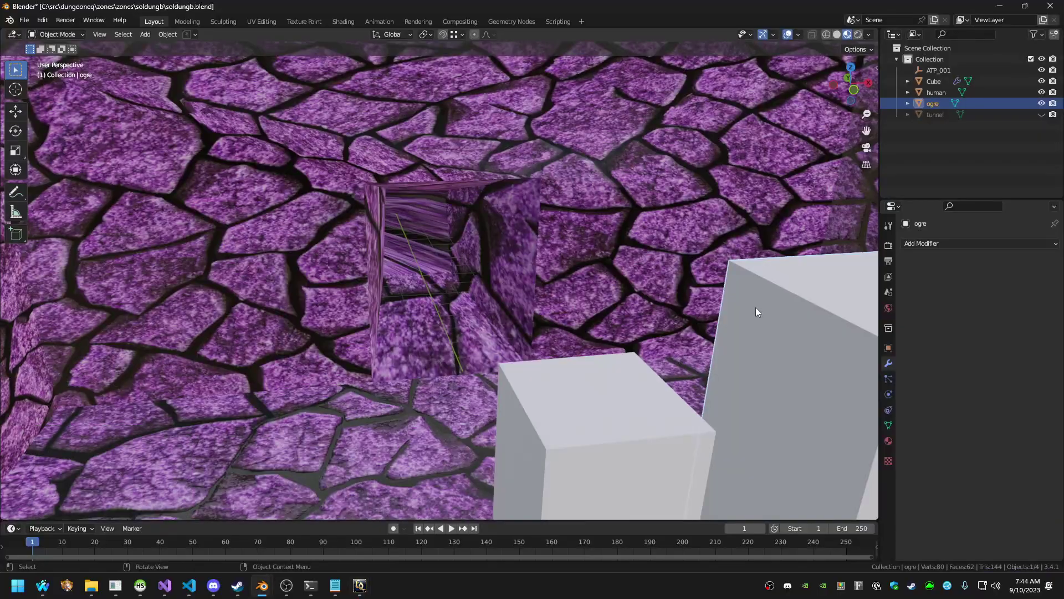
{"action": "key", "text": "g"}
{"action": "key", "text": "x"}
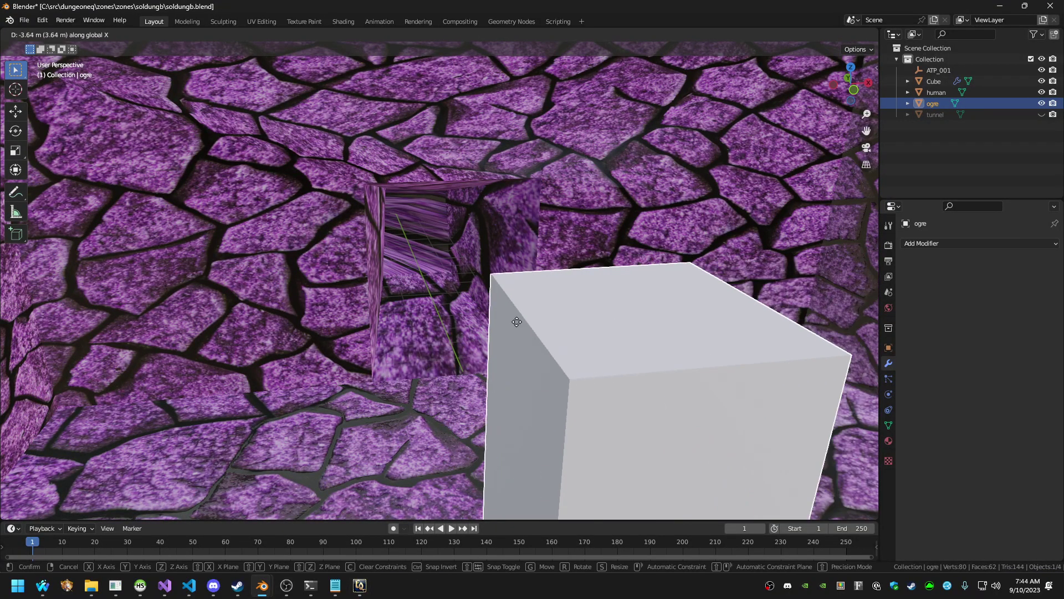
{"action": "left_click", "coordinate": [462, 328]}
{"action": "key", "text": "g"}
{"action": "key", "text": "y"}
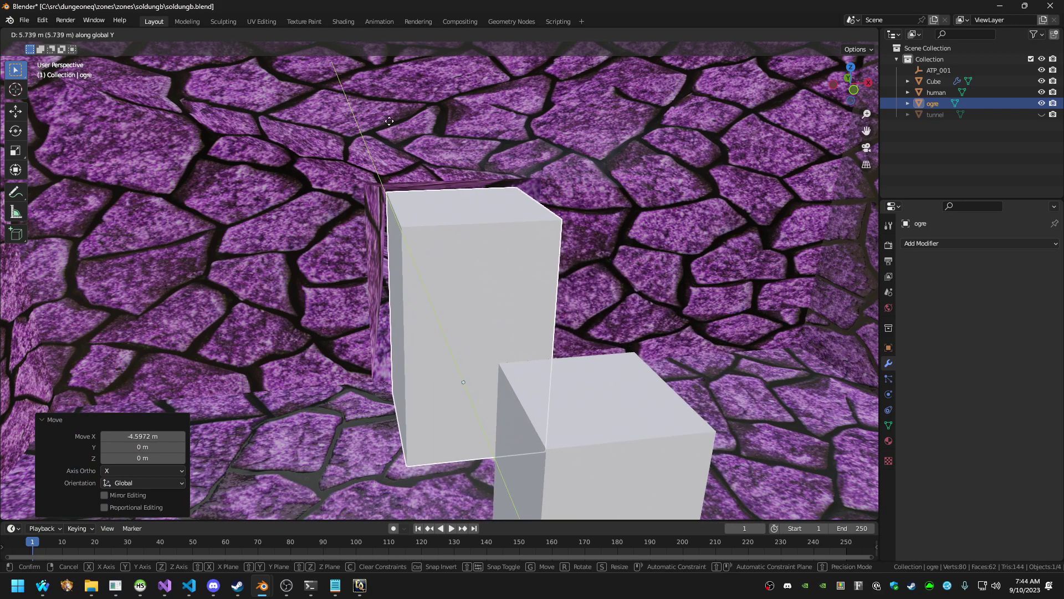
{"action": "left_click", "coordinate": [499, 222]}
Scale the ogre box wider in X and Y while keeping its height
{"action": "middle_click_drag", "start_coordinate": [499, 222], "coordinate": [515, 195]}
{"action": "key", "text": "s"}
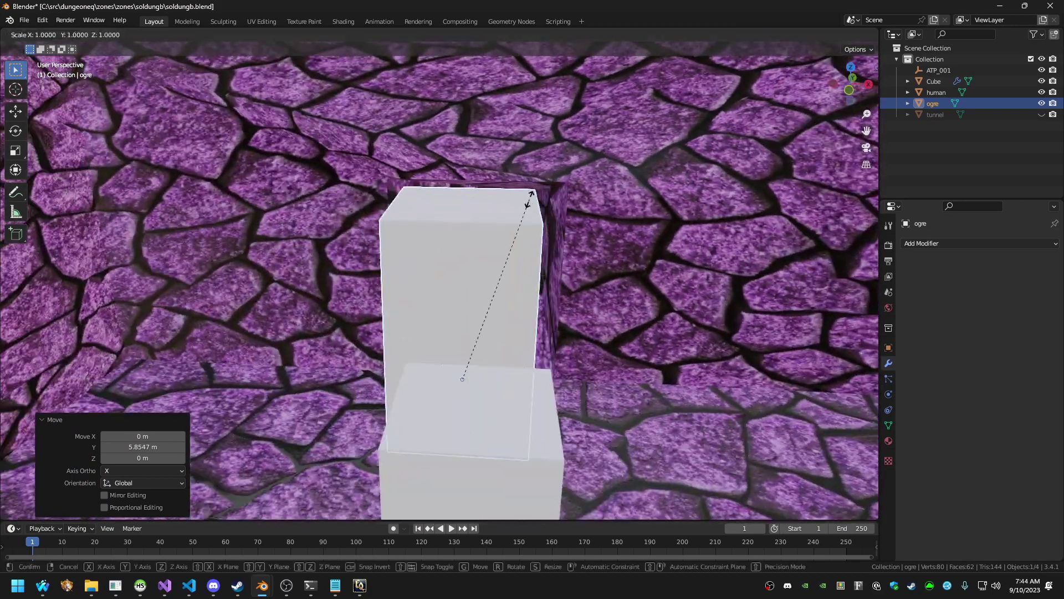
{"action": "key", "text": "shift+z"}
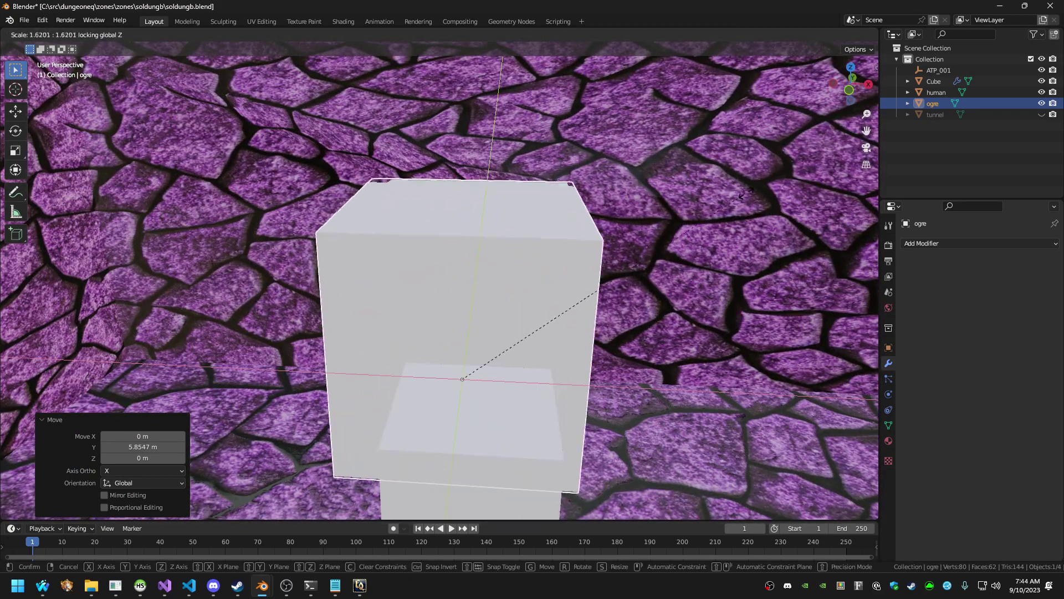
{"action": "left_click", "coordinate": [631, 189]}
Move the ogre box slightly along Y, away from the tunnel wall
{"action": "middle_click_drag", "start_coordinate": [631, 192], "coordinate": [553, 214]}
{"action": "left_click", "coordinate": [486, 211]}
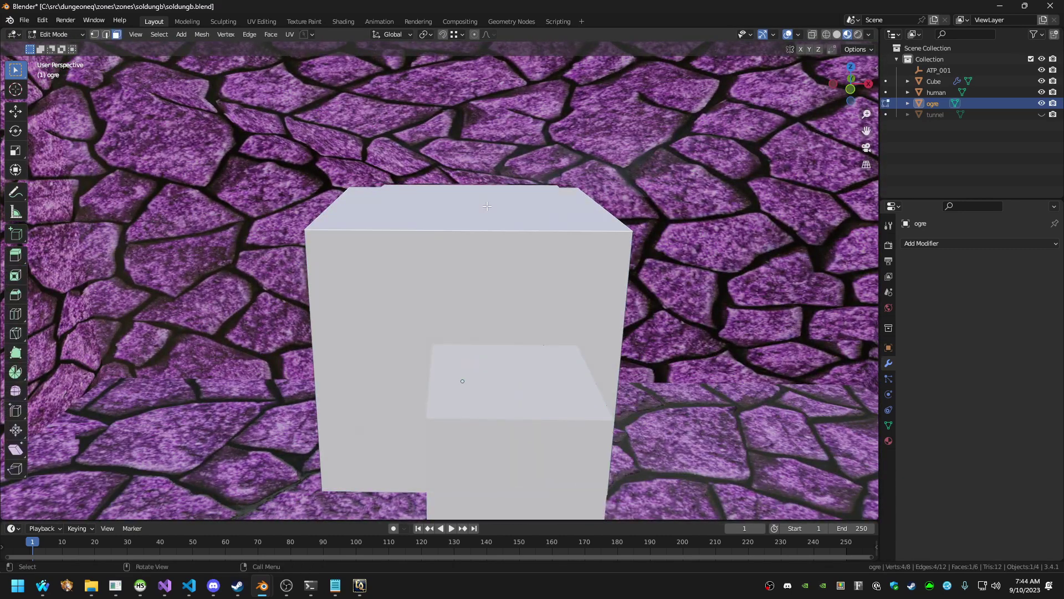
{"action": "key", "text": "g"}
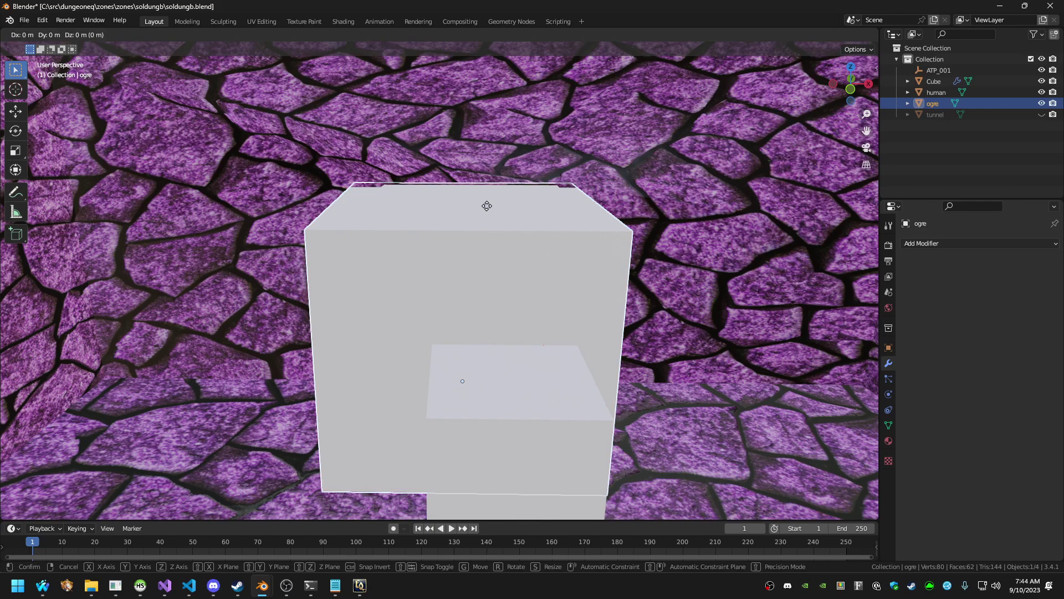
{"action": "key", "text": "y"}
{"action": "right_click", "coordinate": [482, 244]}
Check the ogre's height against the entrance in EverQuest, and raise the ogre box's top face along Z in Blender
{"action": "key", "text": "alt+Tab"}
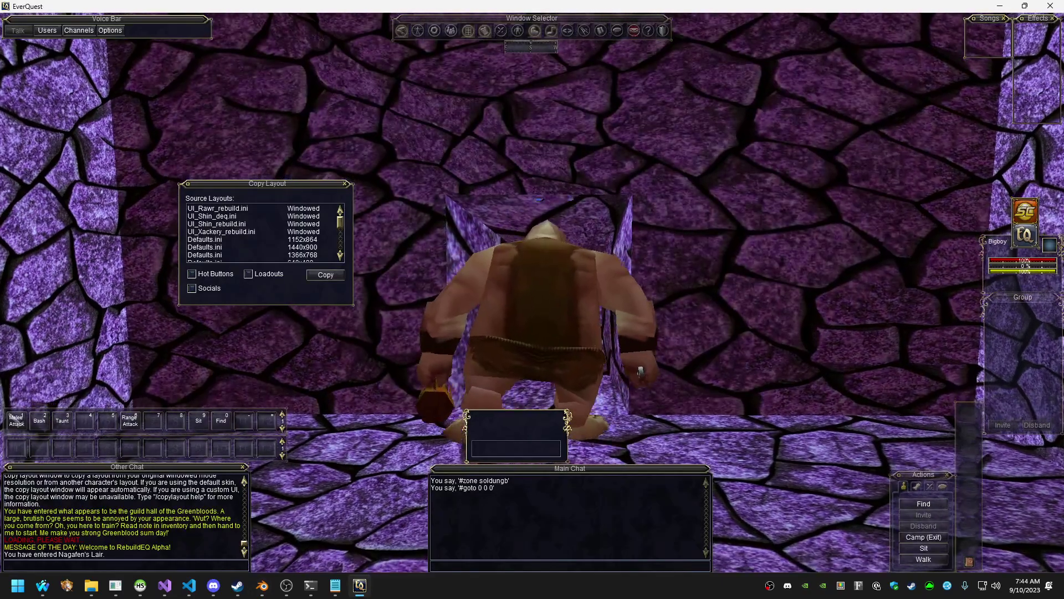
{"action": "key", "text": "alt+Tab"}
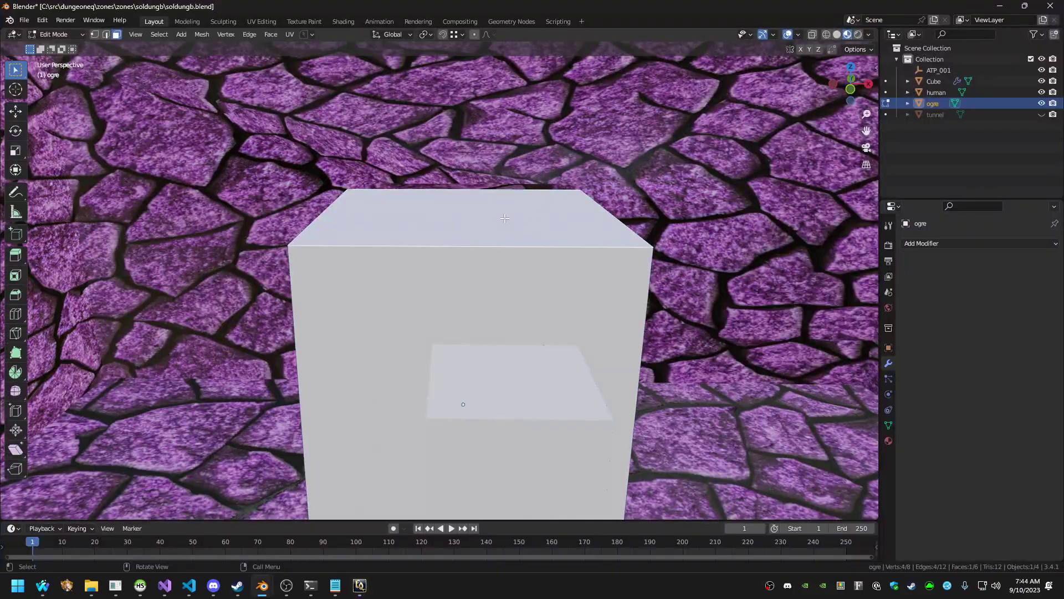
{"action": "key", "text": "g"}
{"action": "key", "text": "z"}
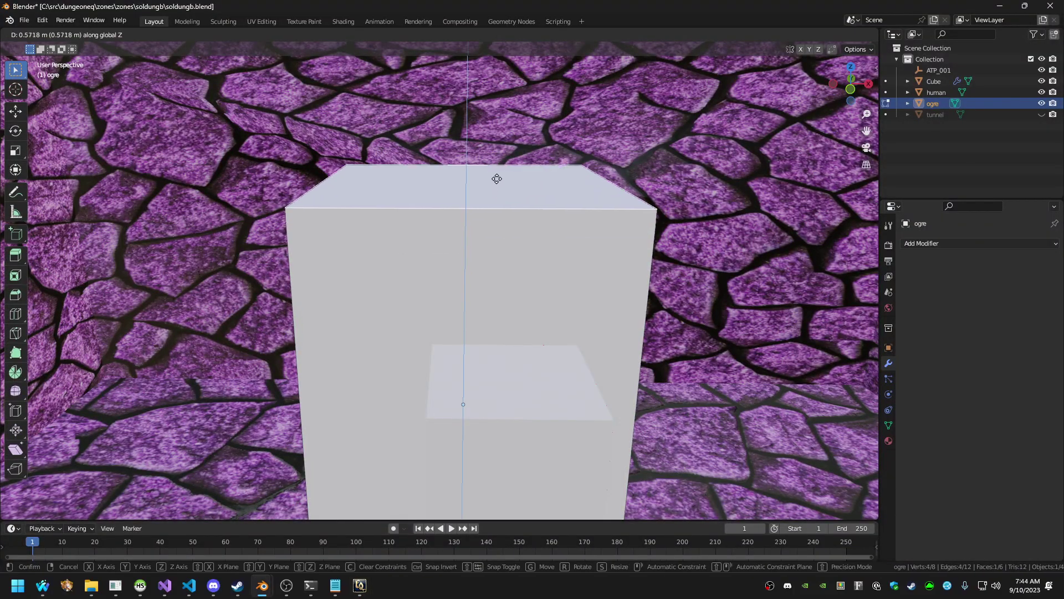
{"action": "left_click", "coordinate": [501, 161]}
{"action": "middle_click_drag", "start_coordinate": [502, 161], "coordinate": [478, 207]}
{"action": "key", "text": "Tab"}
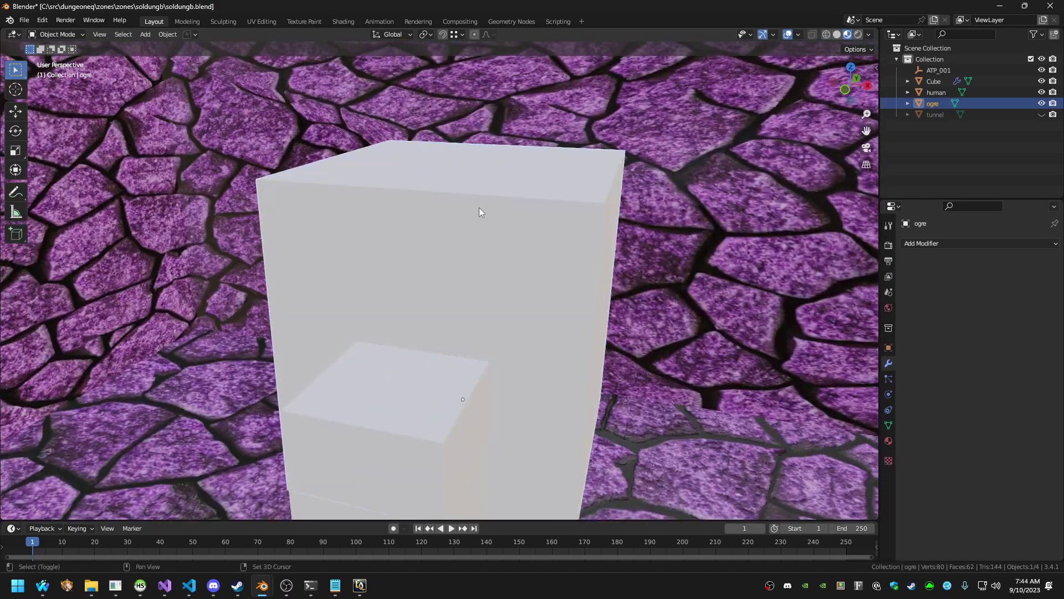
Examine the ogre box's size against the tunnel opening from several sides and from outside the room
{"action": "key", "text": "shift+grave"}
{"action": "key", "text": "s"}
{"action": "key", "text": "d"}
{"action": "key", "text": "w"}
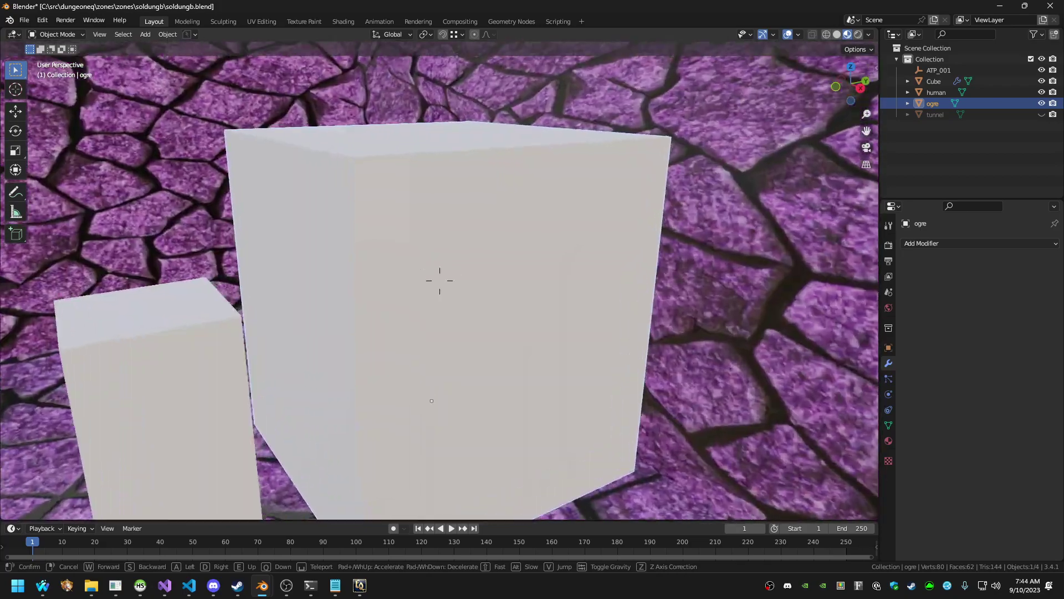
{"action": "key", "text": "w"}
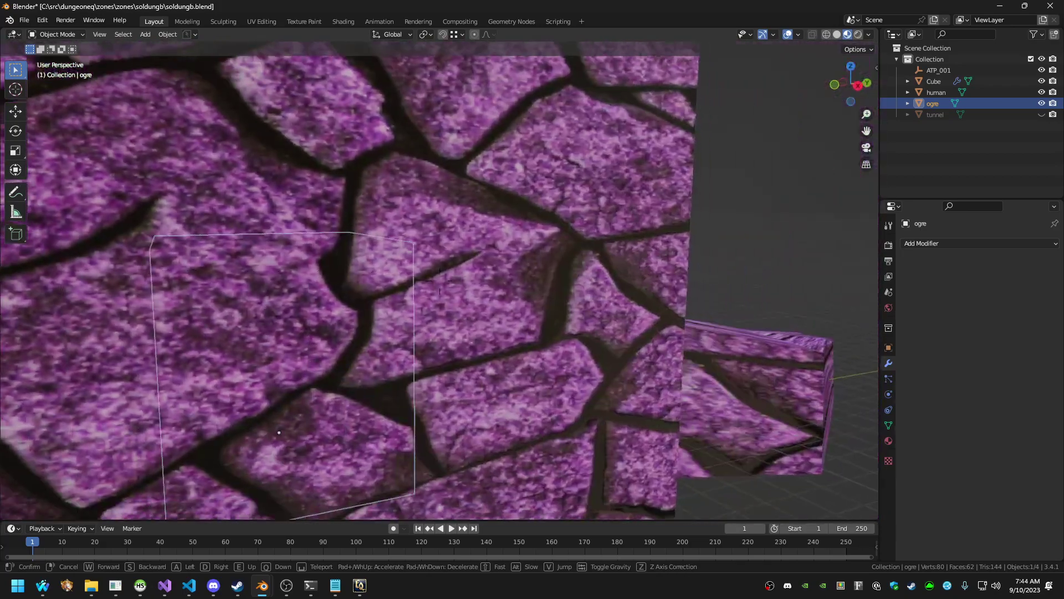
{"action": "key", "text": "s"}
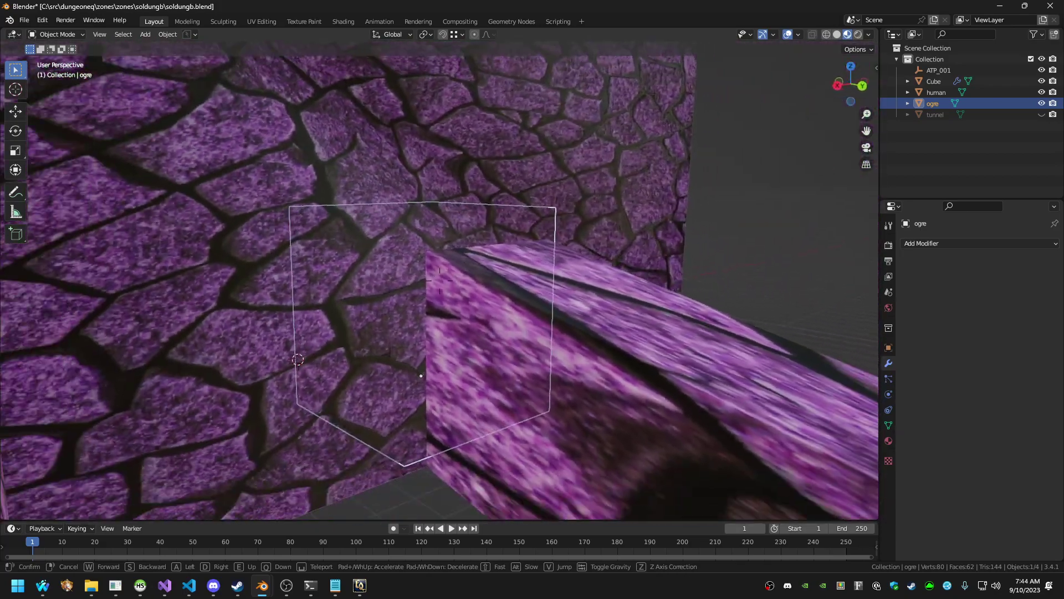
{"action": "left_click", "coordinate": [452, 277]}
Show the scene in wireframe and open the room mesh Cube for editing, with a vertical edge of the tunnel opening selected
{"action": "key", "text": "Tab"}
{"action": "key", "text": "shift+z"}
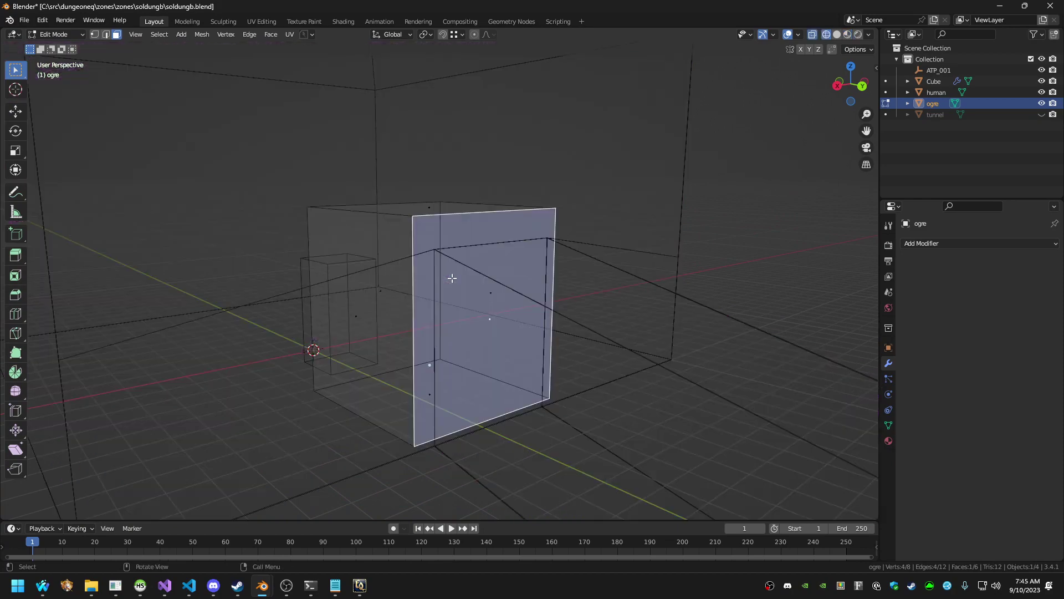
{"action": "left_click", "coordinate": [443, 278]}
{"action": "key", "text": "Tab"}
{"action": "left_click", "coordinate": [283, 164]}
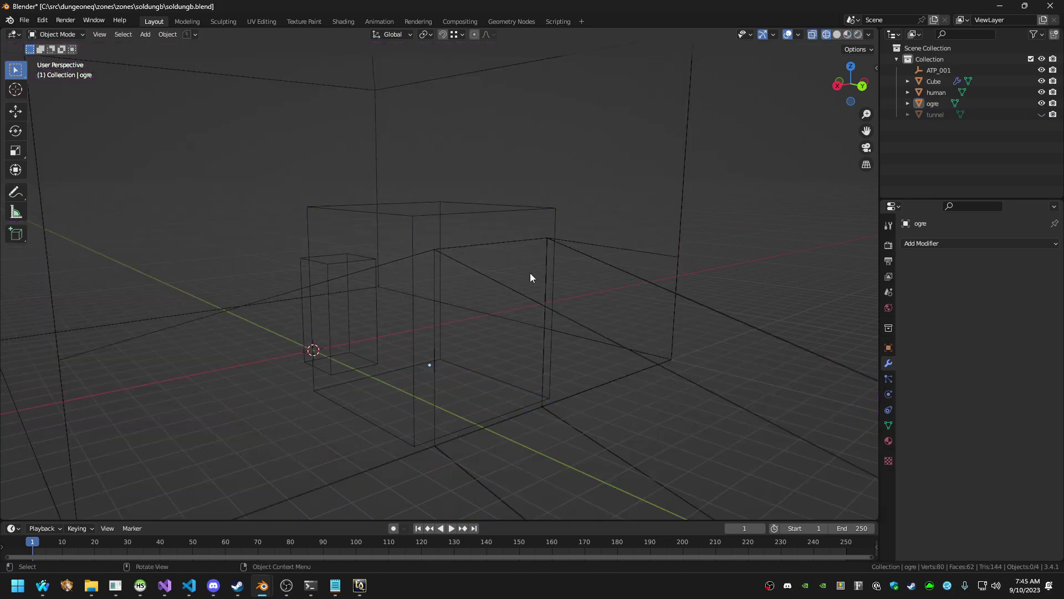
{"action": "left_click", "coordinate": [610, 264]}
{"action": "key", "text": "Tab"}
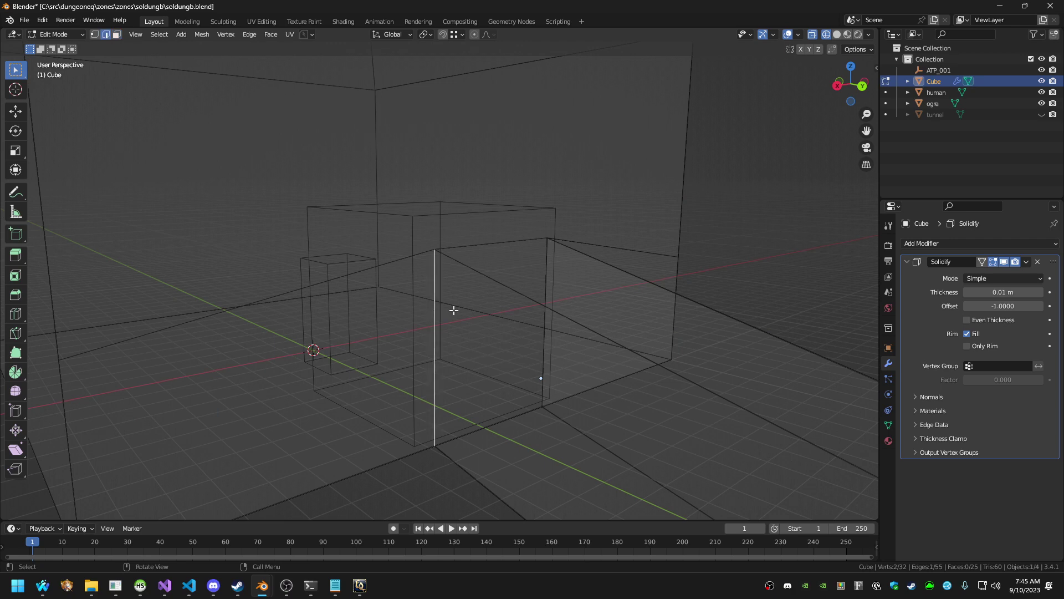
In front view, move the opening's +X vertical edge outward along X, past the side of the ogre box
{"action": "key", "text": "KP_1"}
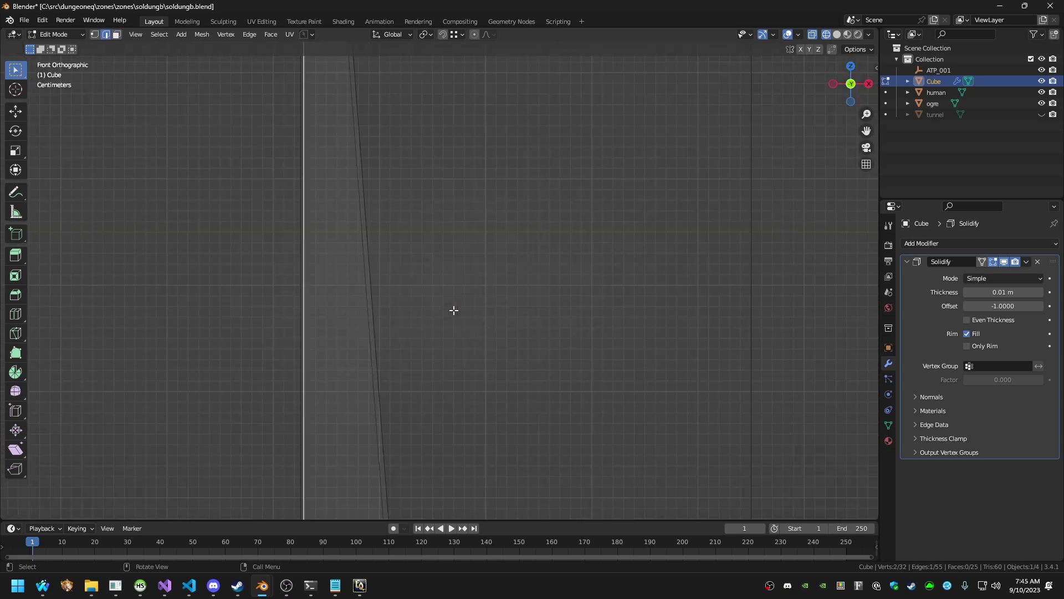
{"action": "middle_click_drag", "start_coordinate": [454, 310], "coordinate": [467, 258]}
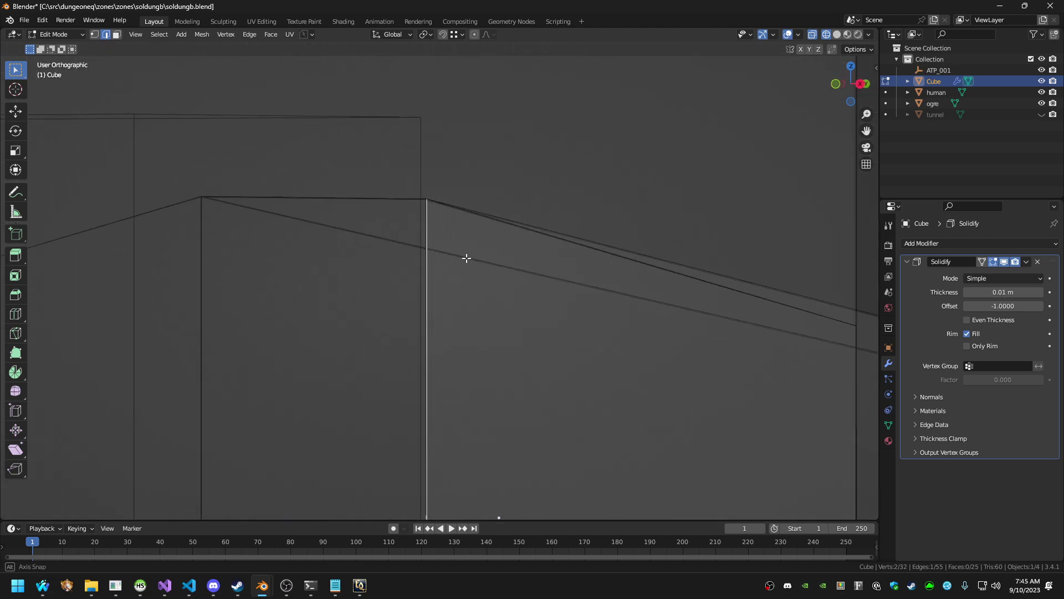
{"action": "key", "text": "KP_3"}
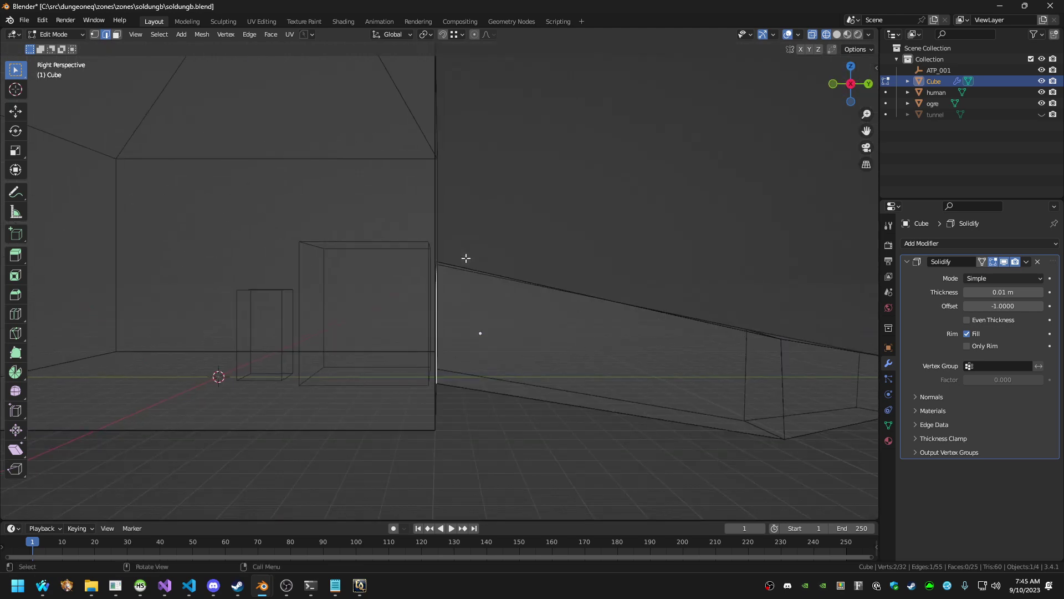
{"action": "key", "text": "ctrl+KP_3"}
{"action": "key", "text": "KP_7"}
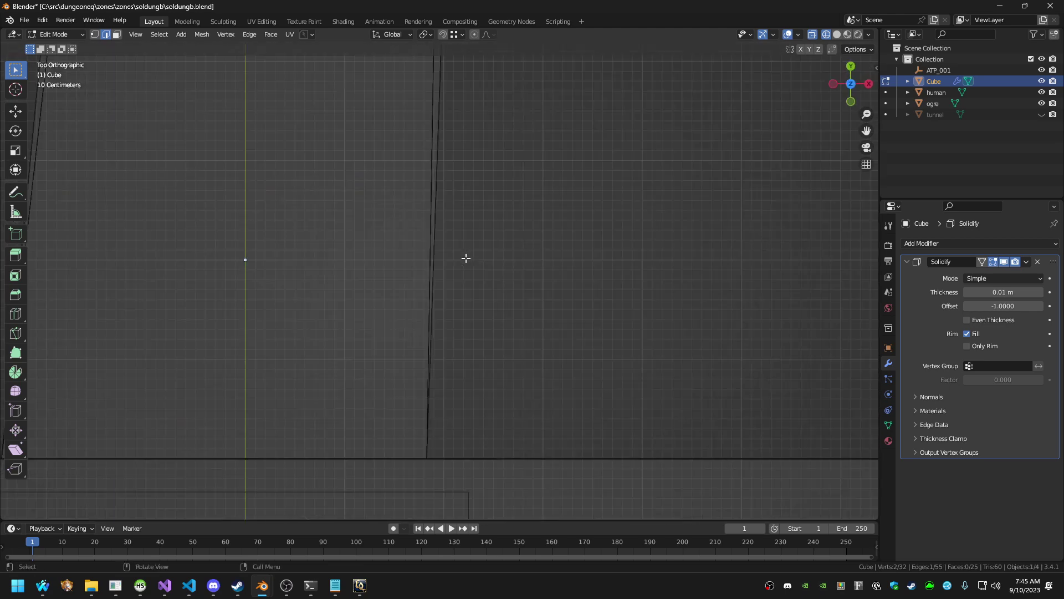
{"action": "key", "text": "KP_1"}
{"action": "scroll", "coordinate": [468, 260], "scroll_direction": "down", "scroll_amount": 5}
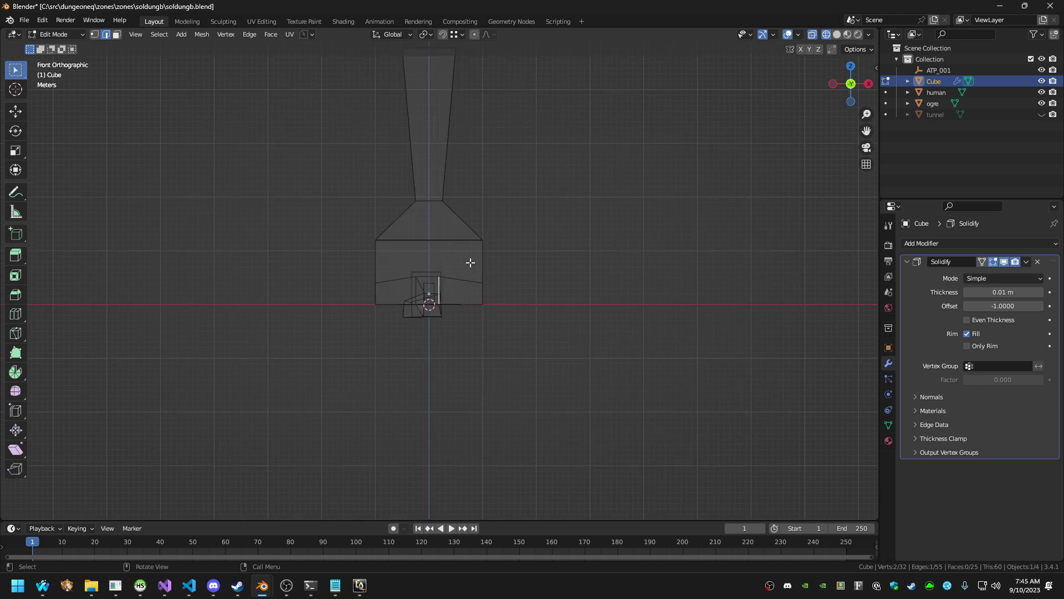
{"action": "scroll", "coordinate": [469, 262], "scroll_direction": "up", "scroll_amount": 9}
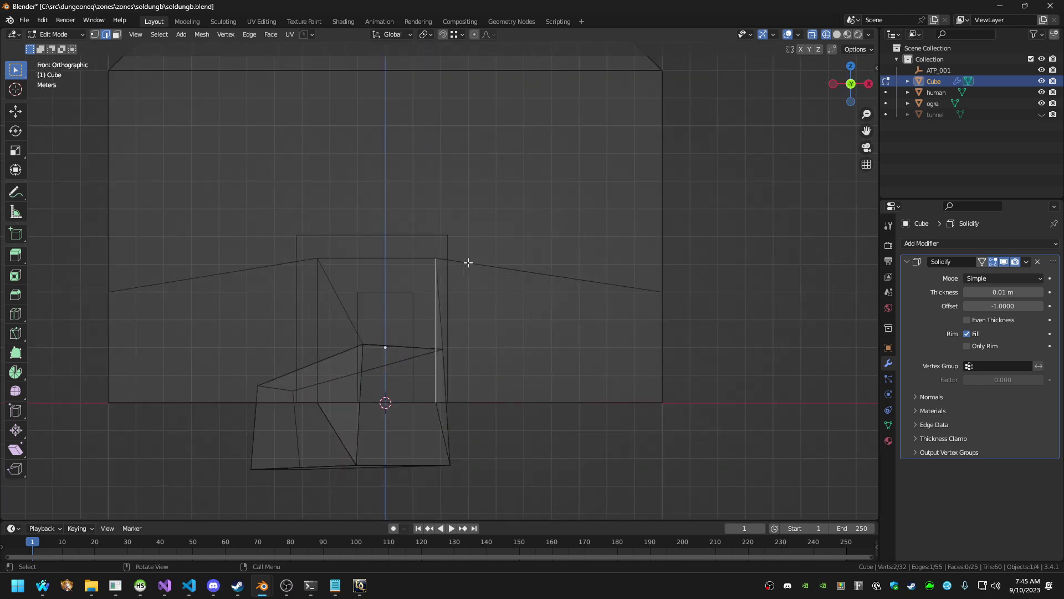
{"action": "key", "text": "g"}
{"action": "key", "text": "z"}
{"action": "key", "text": "x"}
{"action": "left_click", "coordinate": [521, 267]}
Move the opening's opposite vertical edge outward by about 1.5 m along negative X
{"action": "left_click", "coordinate": [317, 283]}
{"action": "key", "text": "g"}
{"action": "key", "text": "x"}
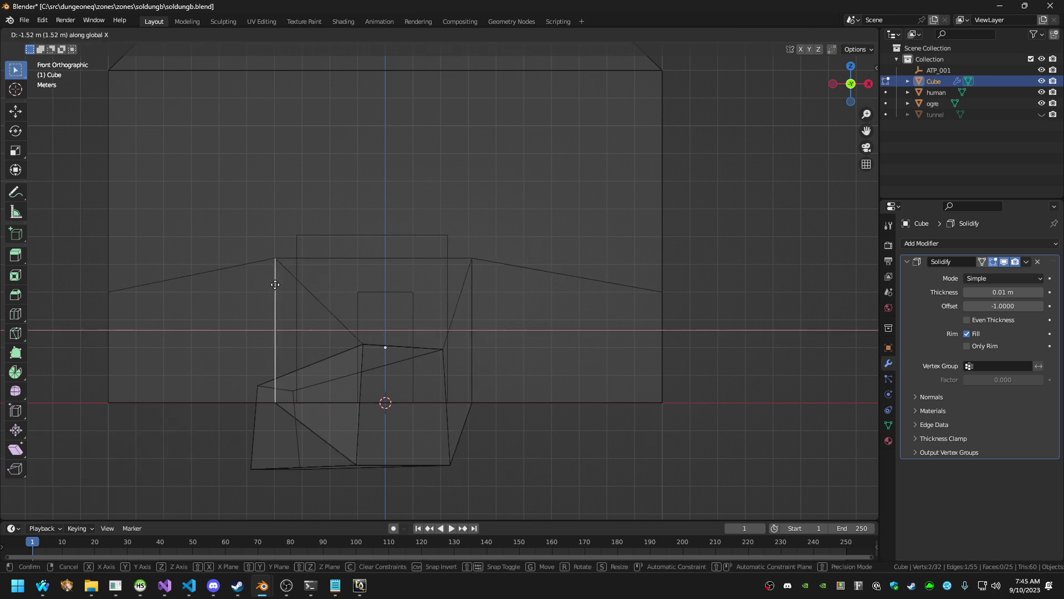
{"action": "left_click", "coordinate": [276, 284]}
Raise the tunnel opening's top edge about 1.36 m along Z, above the ogre box
{"action": "left_click", "coordinate": [377, 258]}
{"action": "key", "text": "g"}
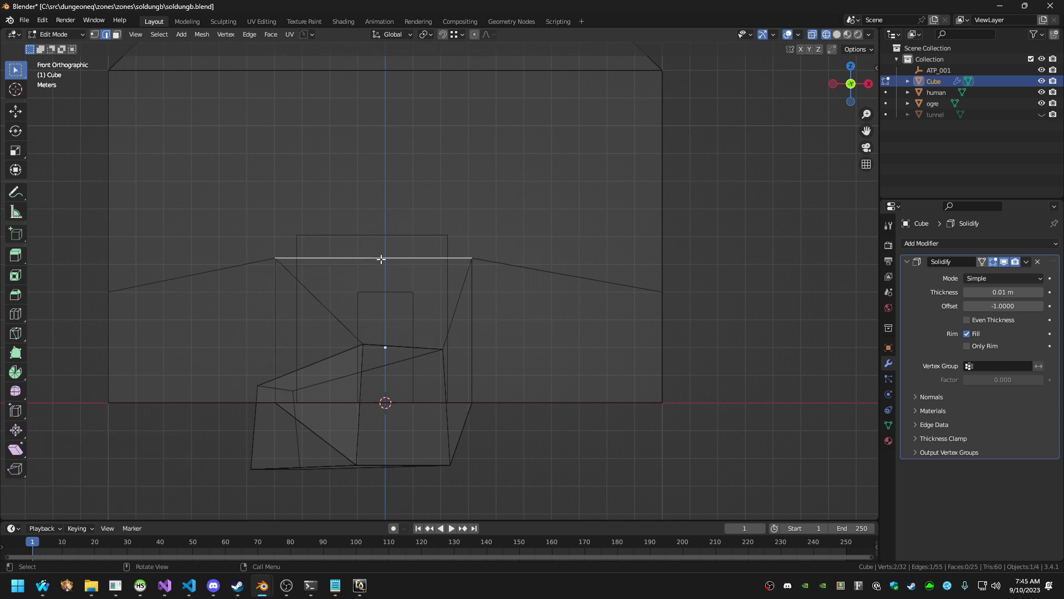
{"action": "key", "text": "z"}
{"action": "left_click", "coordinate": [381, 221]}
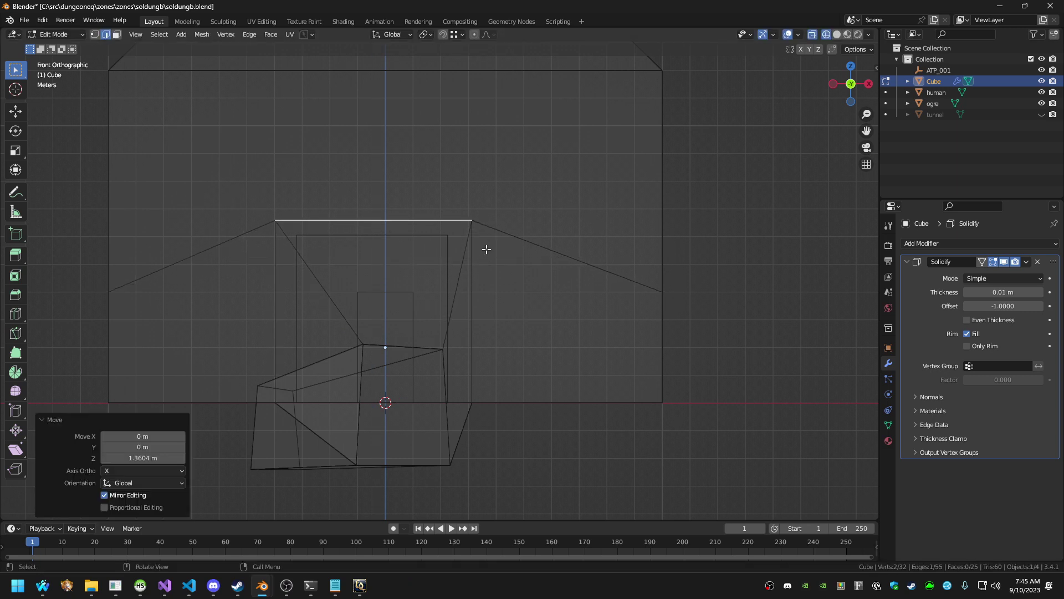
View the enlarged opening beside the boxes in perspective and set the viewport to solid shading
{"action": "key", "text": "shift+grave"}
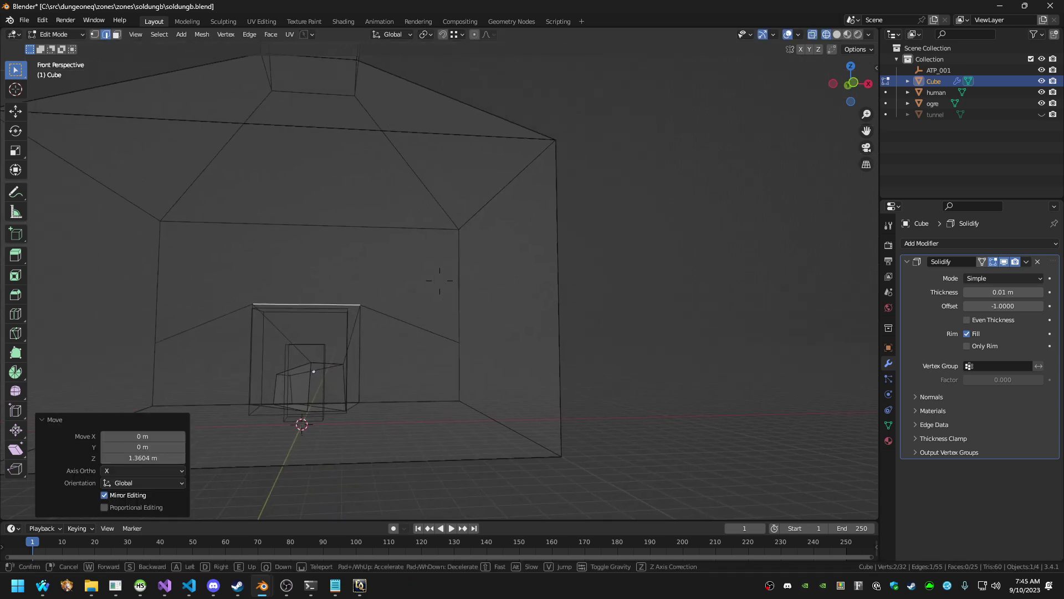
{"action": "key", "text": "w"}
{"action": "key", "text": "d"}
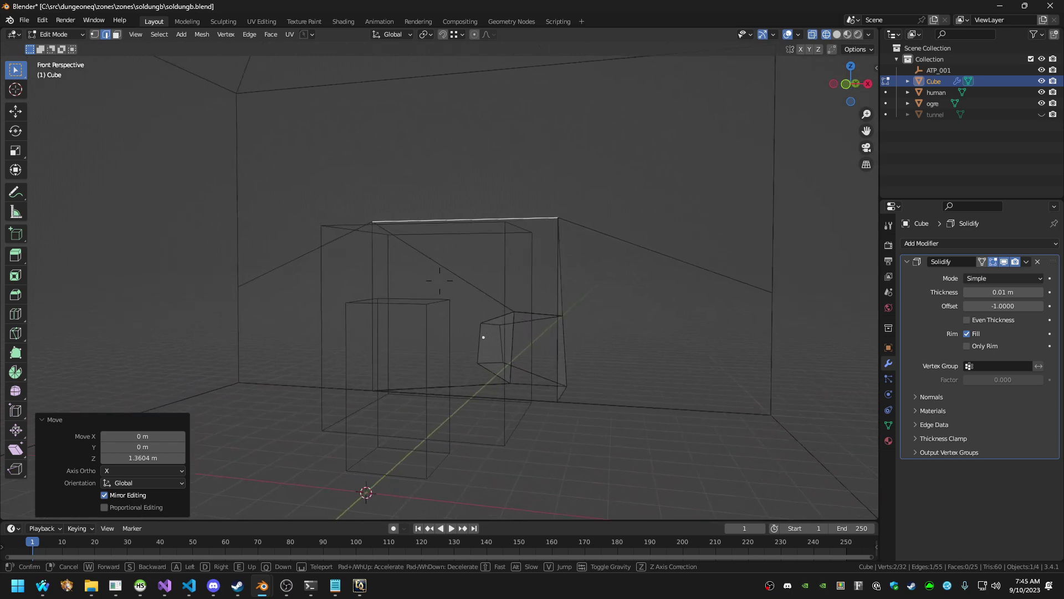
{"action": "left_click", "coordinate": [488, 254]}
{"action": "left_click", "coordinate": [837, 34]}
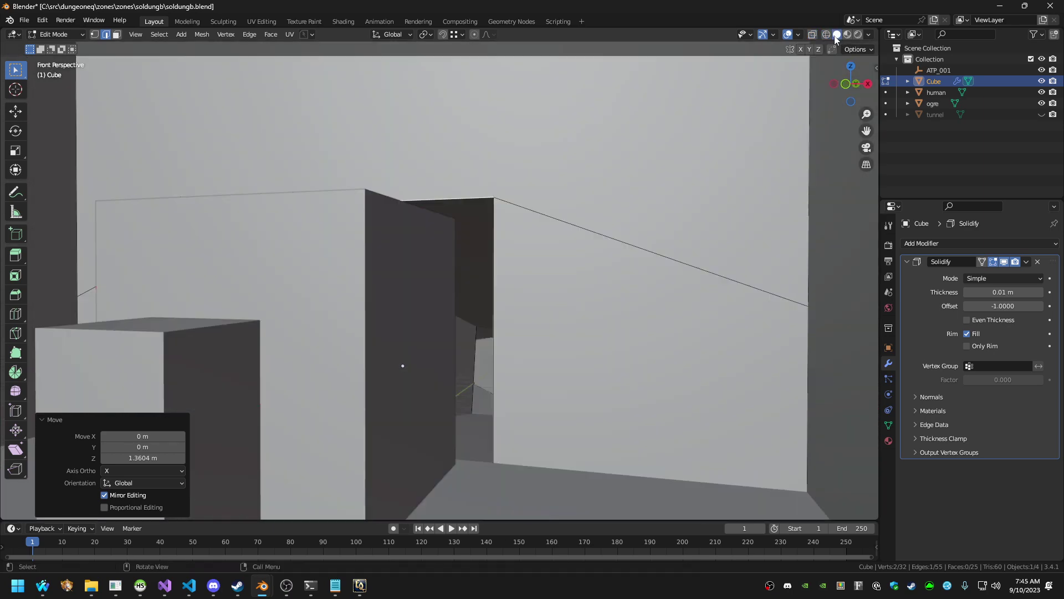
Walk through the enlarged tunnel in first-person navigation to examine its opening, interior and outer walls
{"action": "key", "text": "shift+grave"}
{"action": "key", "text": "w"}
{"action": "key", "text": "a"}
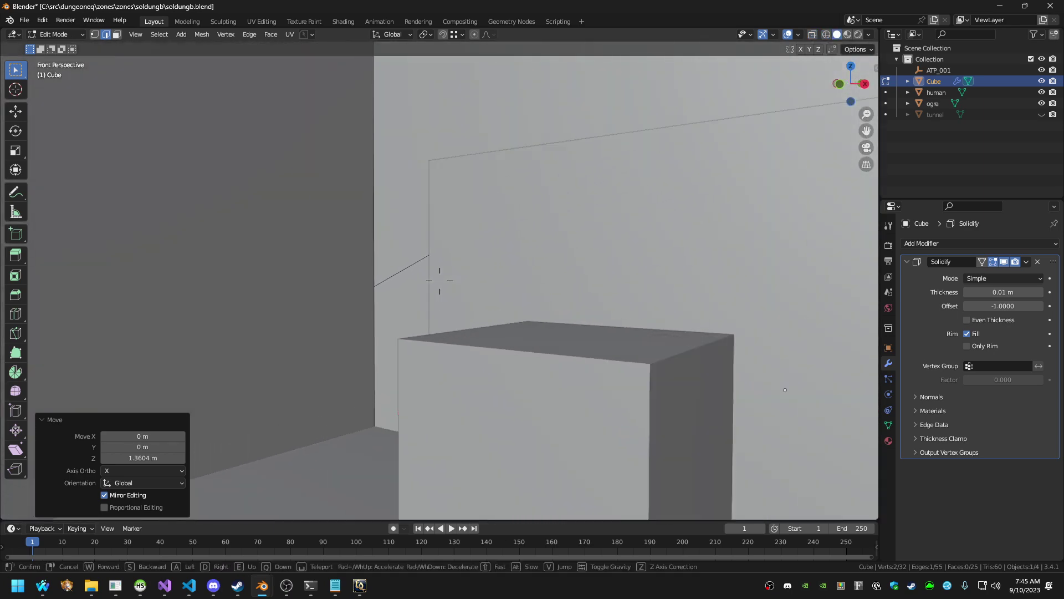
{"action": "key", "text": "a"}
{"action": "key", "text": "w"}
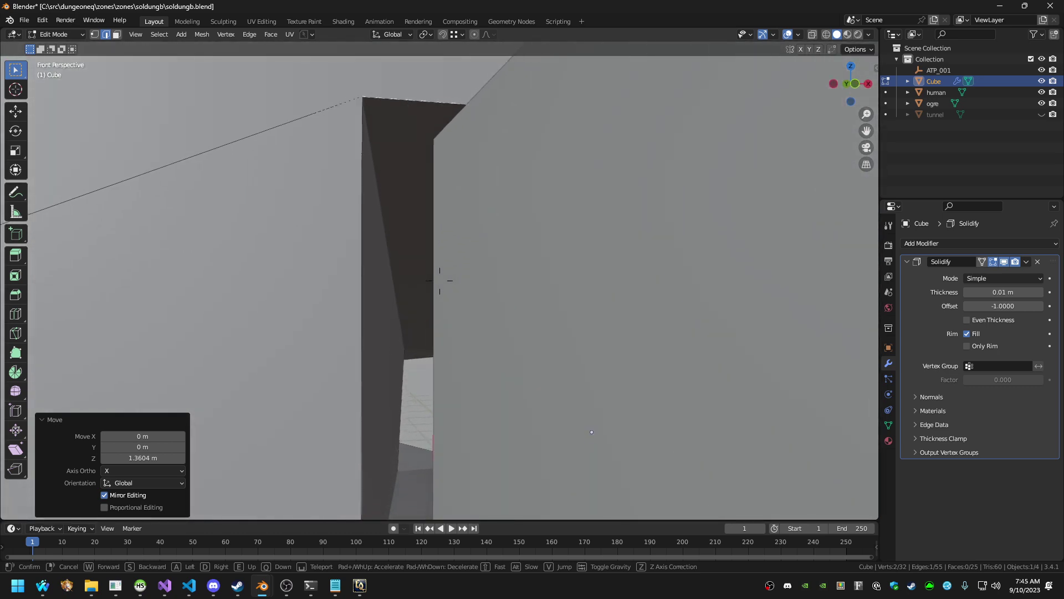
{"action": "key", "text": "w"}
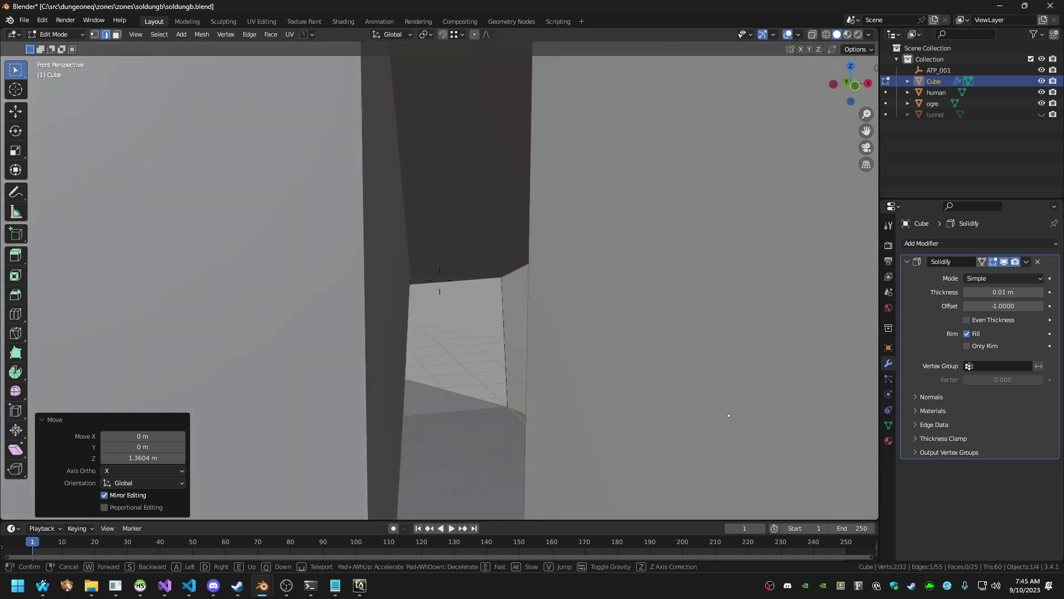
{"action": "key", "text": "w"}
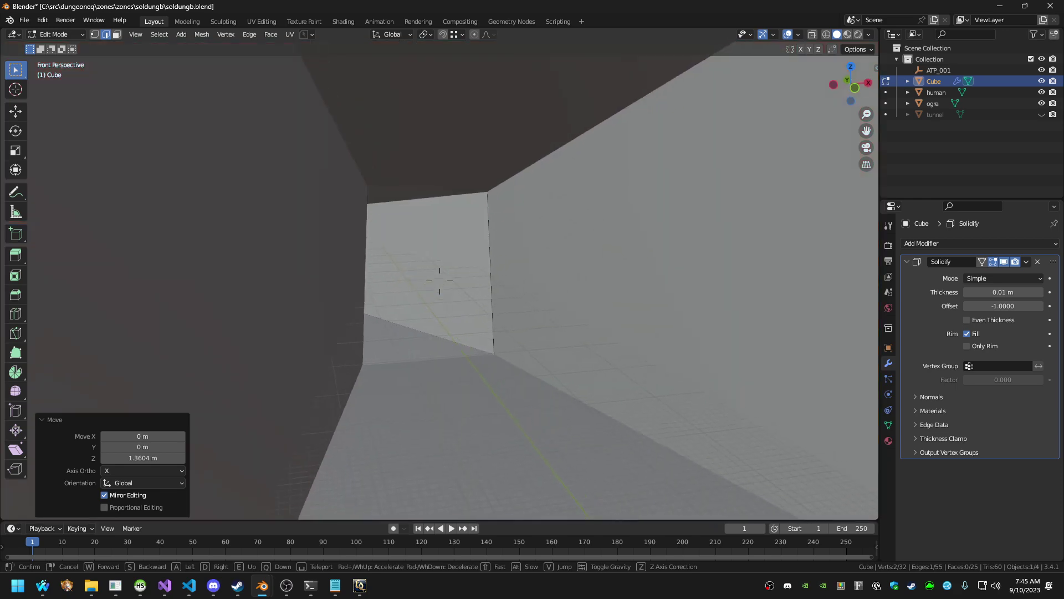
{"action": "key", "text": "w"}
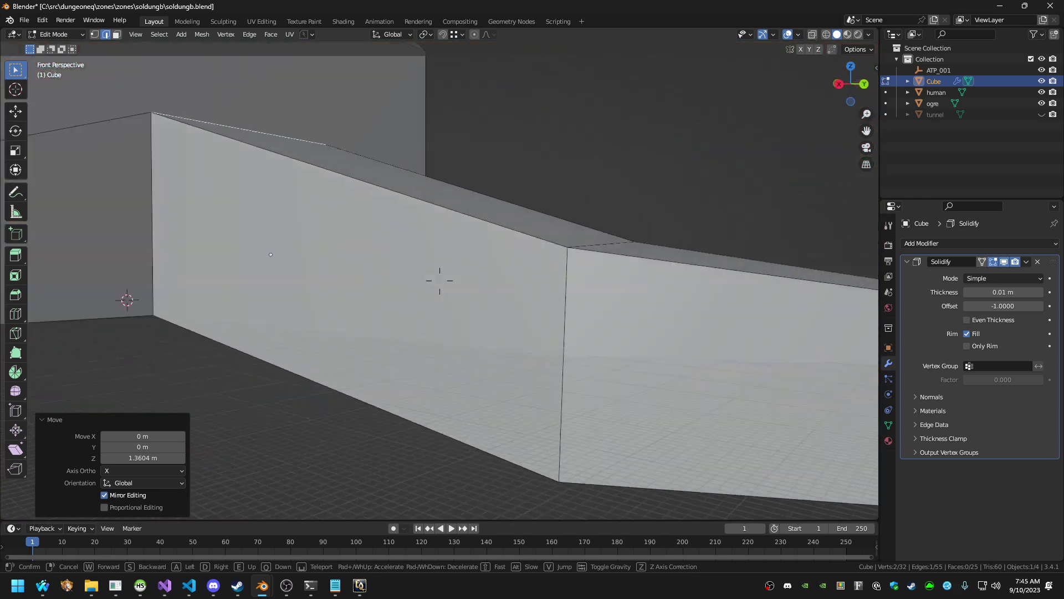
{"action": "key", "text": "w"}
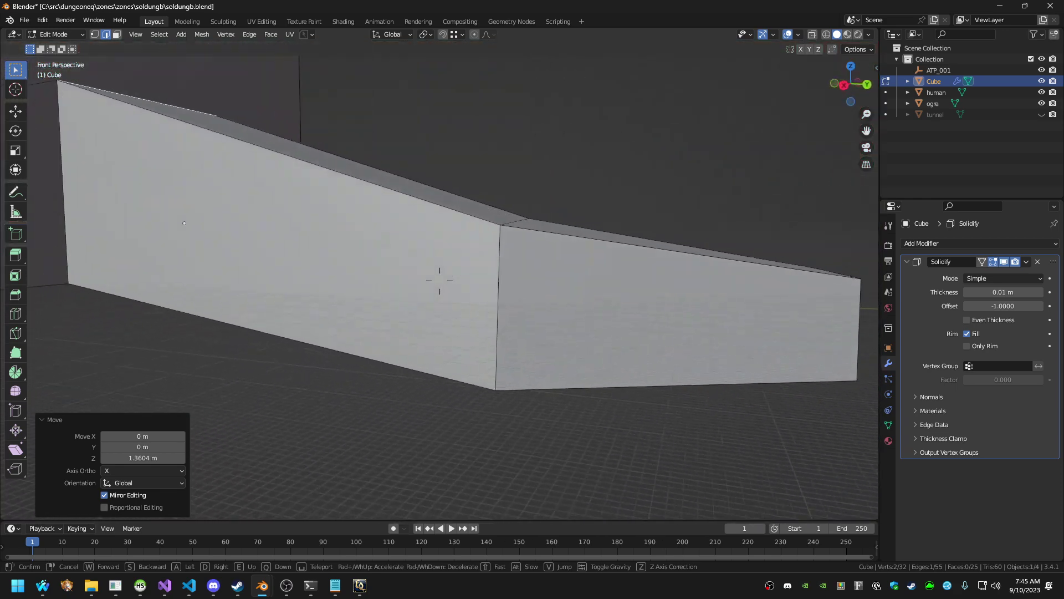
{"action": "key", "text": "w"}
{"action": "key", "text": "d"}
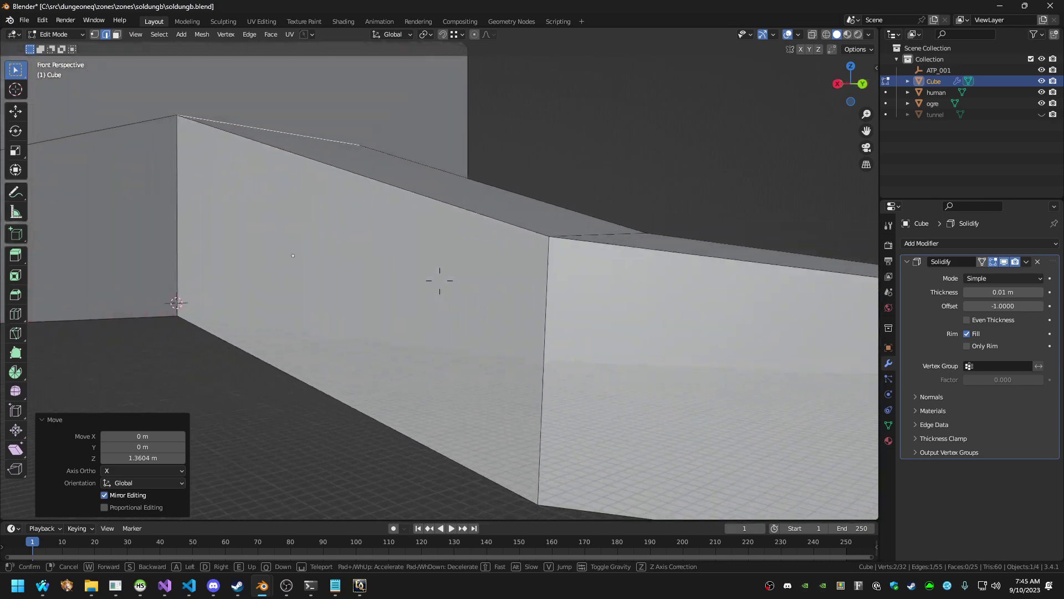
{"action": "key", "text": "s"}
{"action": "left_click", "coordinate": [676, 179]}
Return to Object Mode and save soldungb.blend
{"action": "middle_click_drag", "start_coordinate": [597, 238], "coordinate": [504, 251]}
{"action": "key", "text": "Tab"}
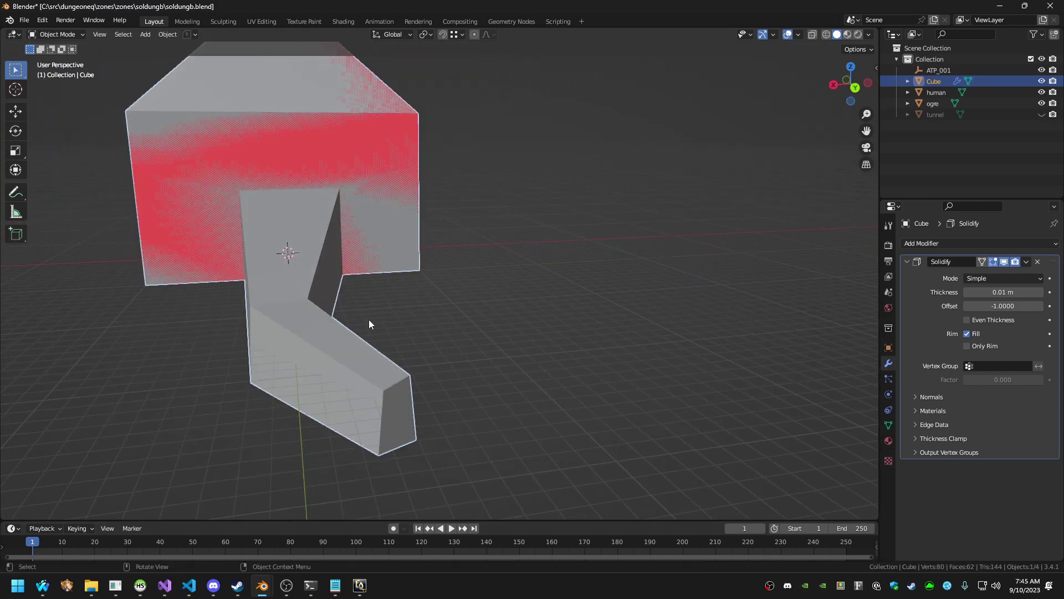
{"action": "mouse_move", "coordinate": [368, 321]}
{"action": "middle_mouse_down"}
{"action": "mouse_move", "coordinate": [357, 316]}
{"action": "mouse_move", "coordinate": [385, 332]}
{"action": "middle_mouse_up"}
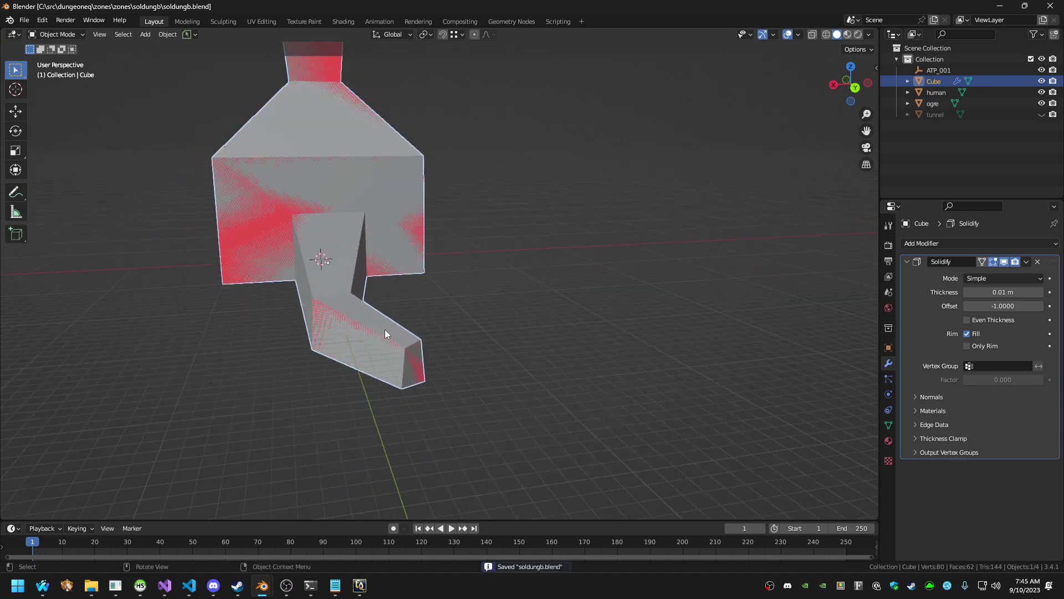
{"action": "left_click", "coordinate": [391, 358]}
{"action": "scroll", "coordinate": [391, 356], "scroll_direction": "up", "scroll_amount": 2}
{"action": "scroll", "coordinate": [287, 336], "scroll_direction": "down", "scroll_amount": 1}
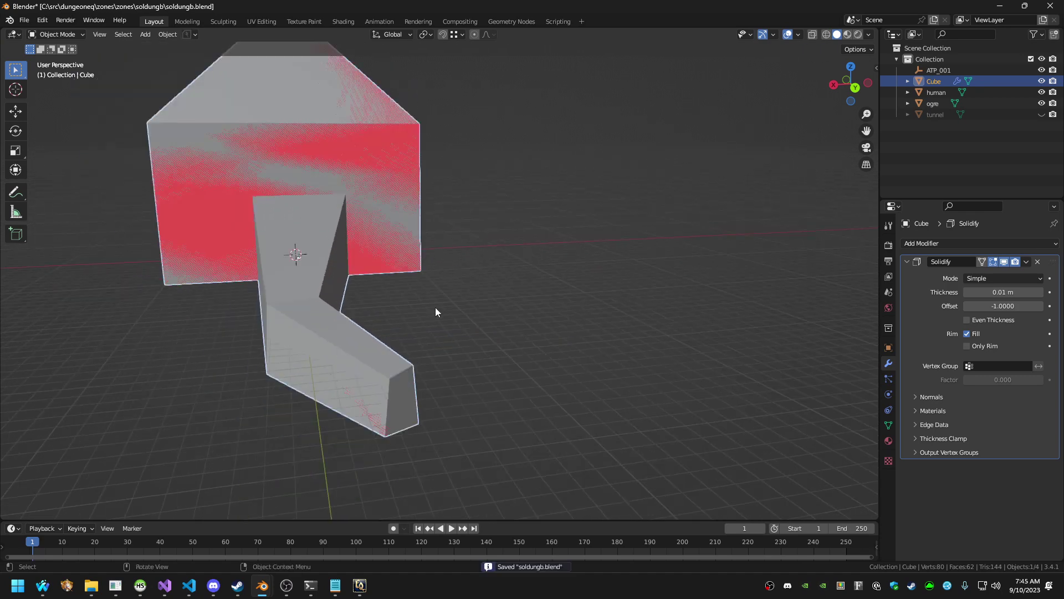
{"action": "scroll", "coordinate": [331, 407], "scroll_direction": "down", "scroll_amount": 3}
In Edit Mode, lower the tunnel's end face by about 5.9 m along Z
{"action": "middle_click_drag", "start_coordinate": [405, 411], "coordinate": [320, 313]}
{"action": "key", "text": "Tab"}
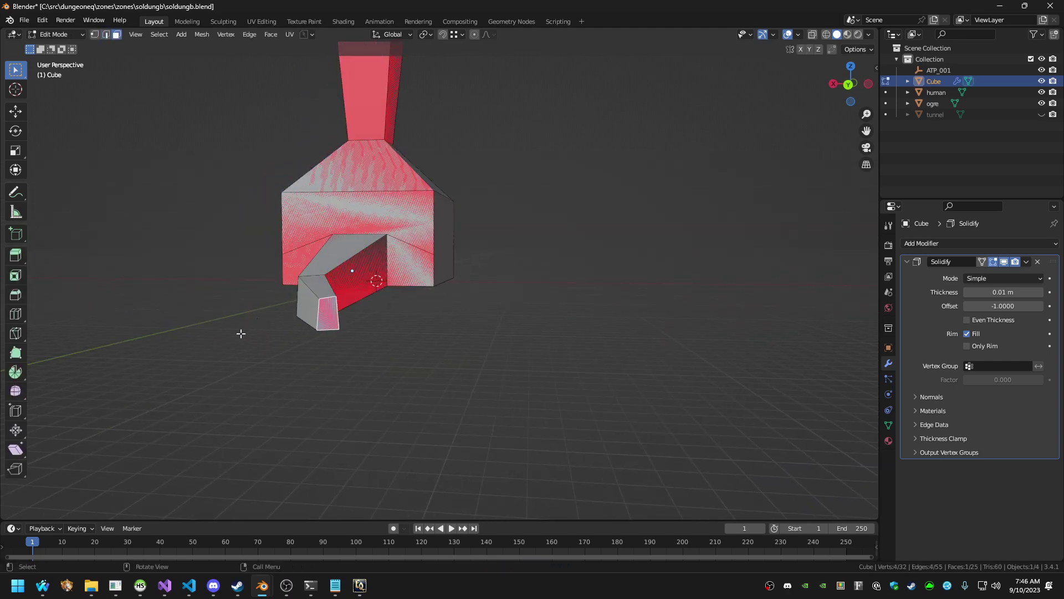
{"action": "key", "text": "g"}
{"action": "key", "text": "z"}
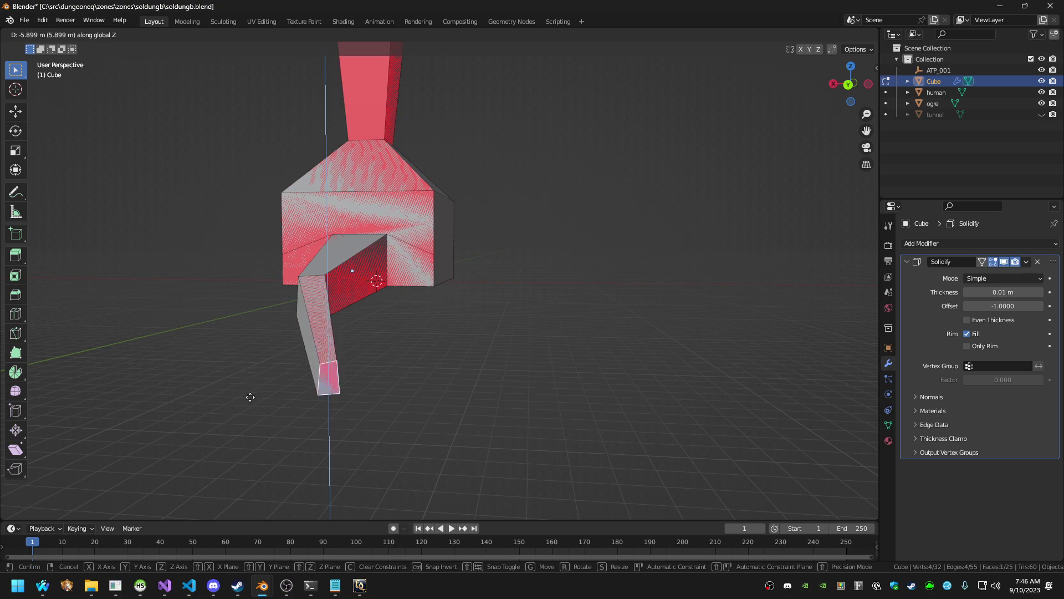
{"action": "left_click", "coordinate": [250, 397]}
Extend the tunnel's last segment by moving its end face about 10.34 m along negative X
{"action": "middle_click_drag", "start_coordinate": [250, 396], "coordinate": [343, 381]}
{"action": "key", "text": "g"}
{"action": "key", "text": "x"}
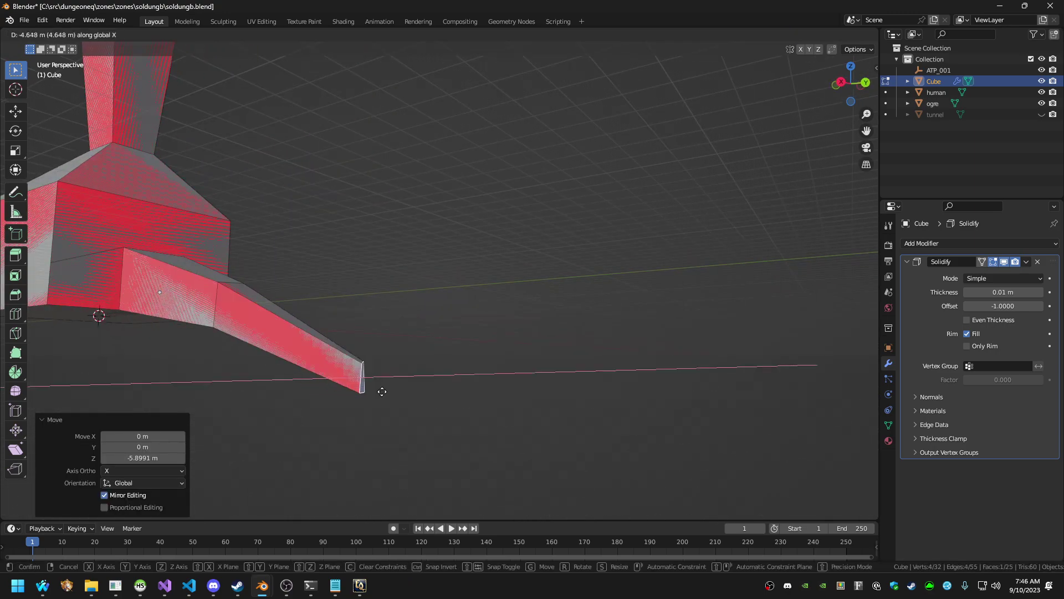
{"action": "left_click", "coordinate": [411, 397]}
{"action": "mouse_move", "coordinate": [411, 397]}
{"action": "middle_mouse_down"}
{"action": "mouse_move", "coordinate": [373, 392]}
{"action": "mouse_move", "coordinate": [419, 410]}
{"action": "middle_mouse_up"}
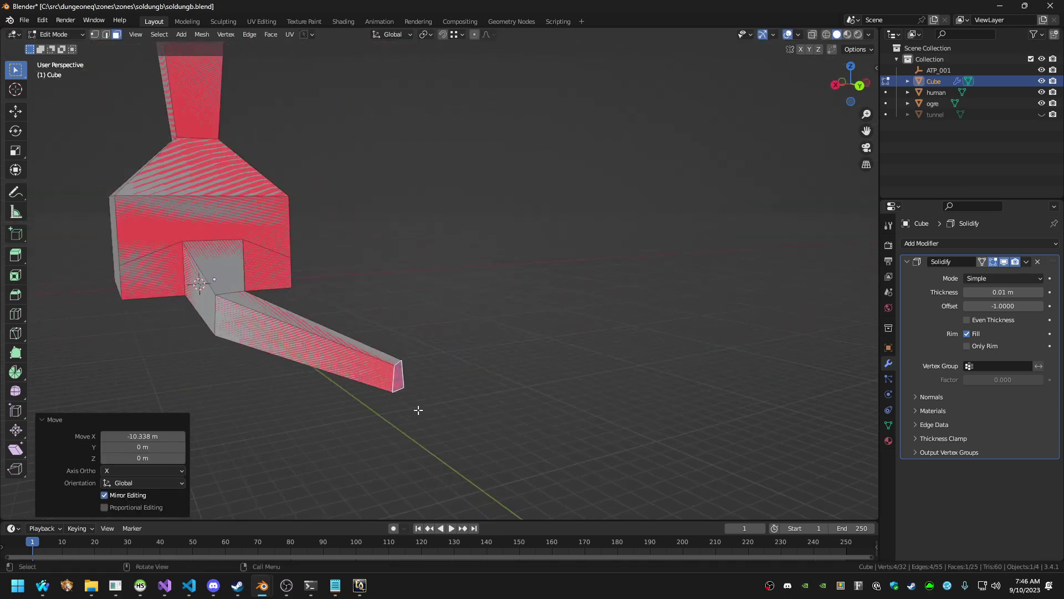
{"action": "key", "text": "g"}
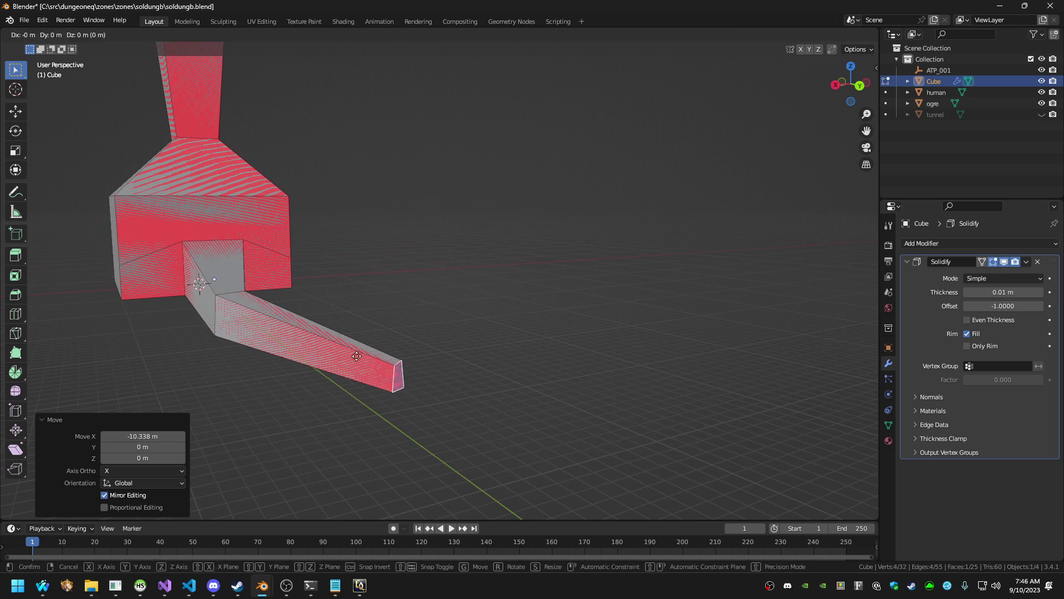
{"action": "key", "text": "Escape"}
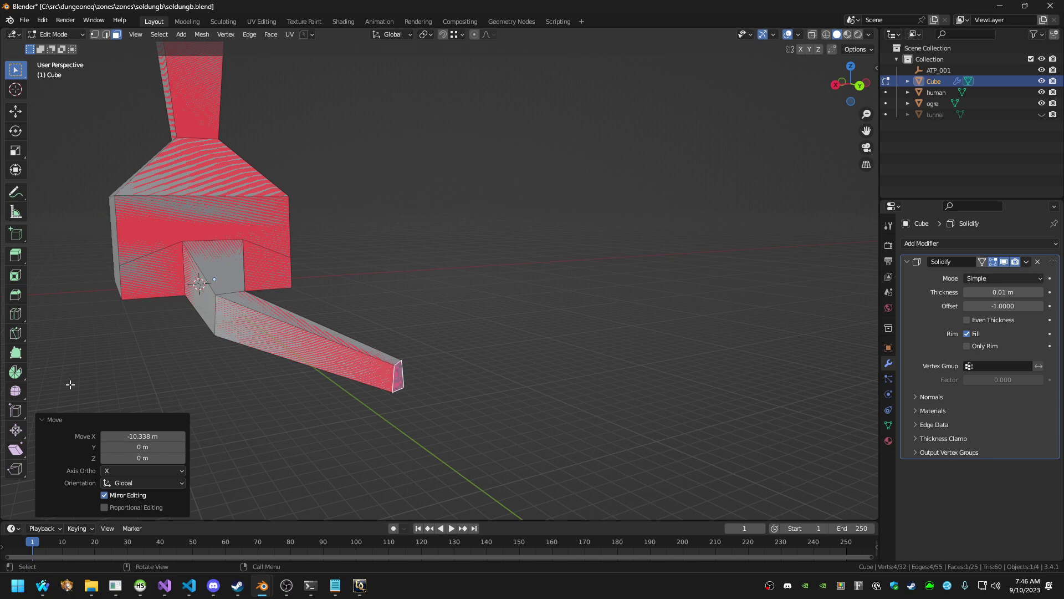
Add a single loop cut across the tunnel's last segment, slid toward its end with a factor of about -0.495
{"action": "left_click", "coordinate": [18, 324]}
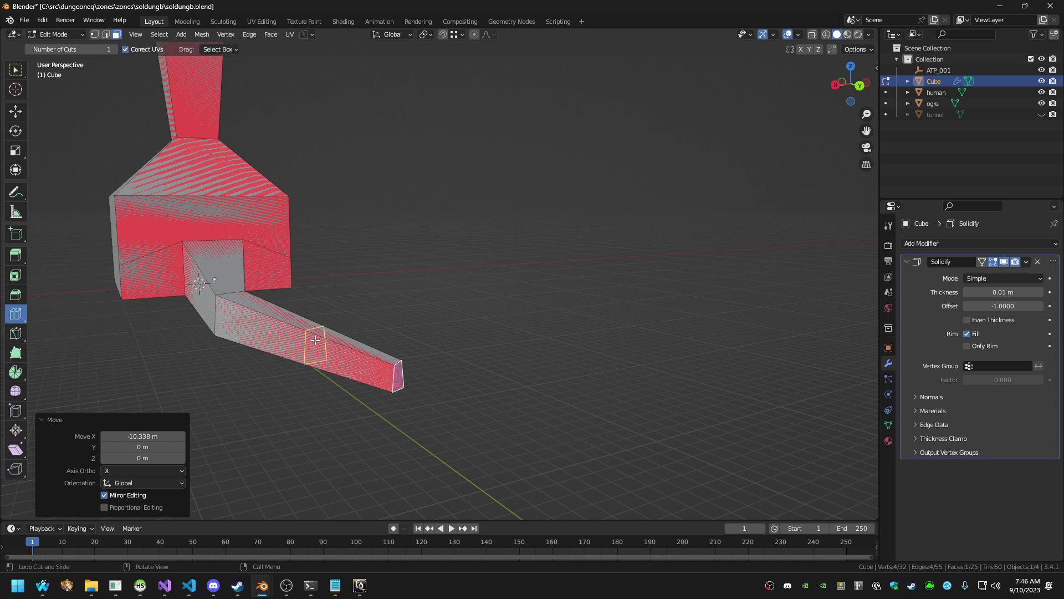
{"action": "left_click_drag", "start_coordinate": [314, 340], "coordinate": [395, 375]}
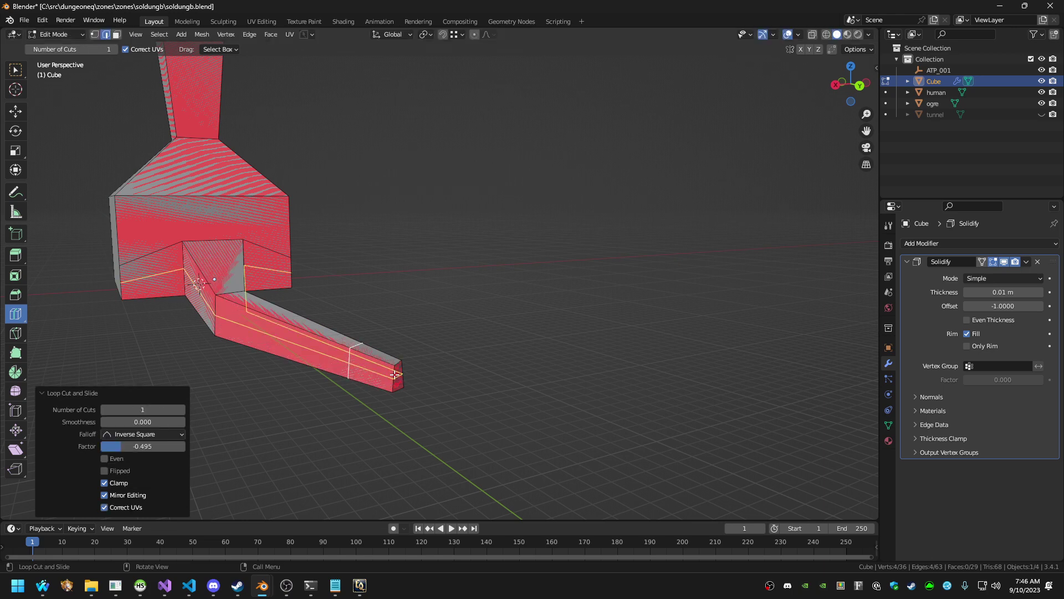
{"action": "key", "text": "Tab"}
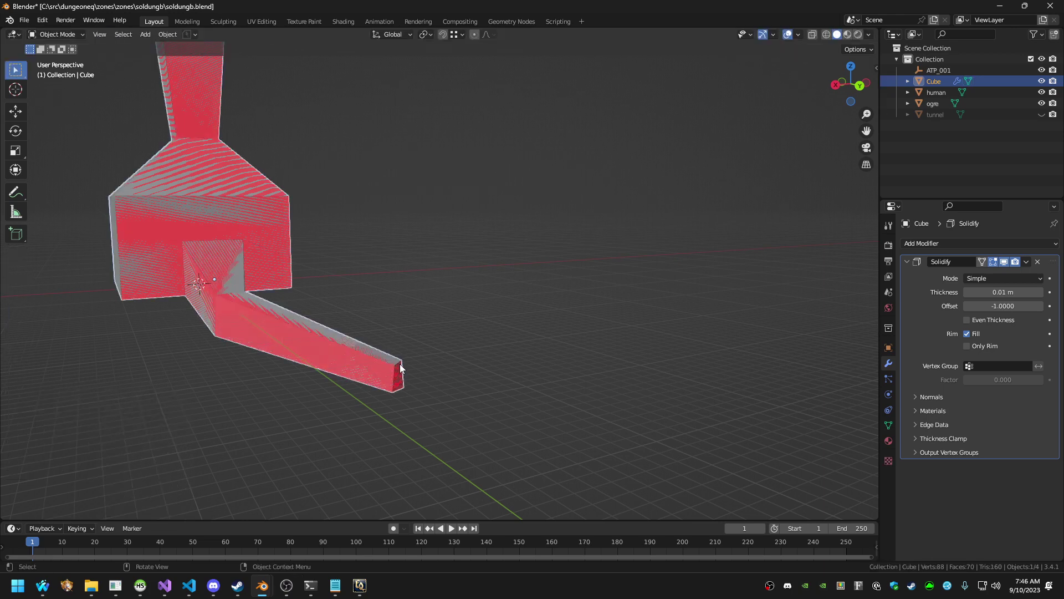
{"action": "key", "text": "Tab"}
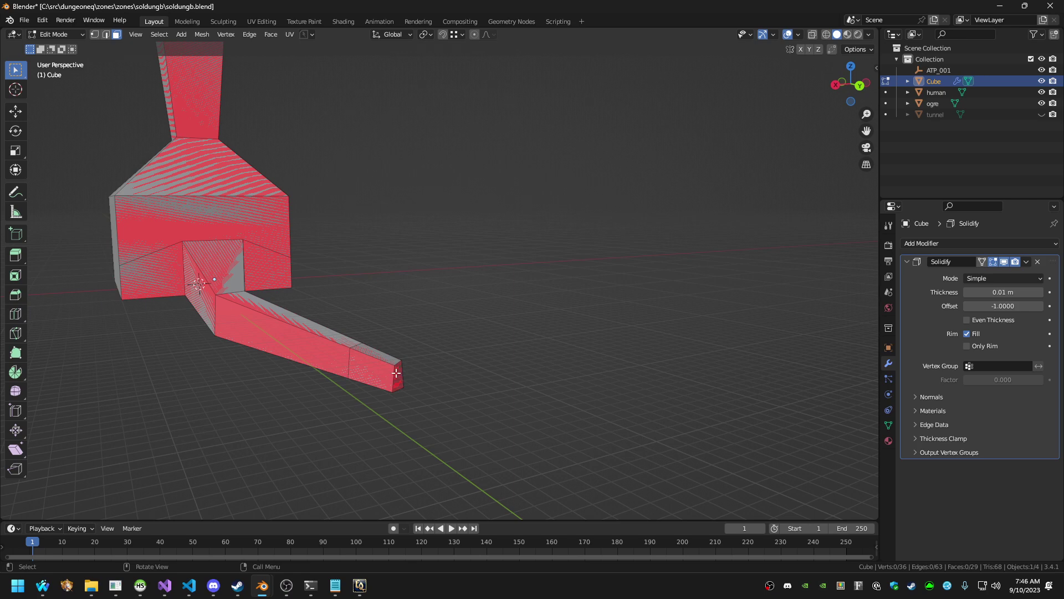
Move the tunnel's end face about 12.2 m along negative X and about 1.87 m along positive Y
{"action": "middle_click_drag", "start_coordinate": [521, 374], "coordinate": [458, 385]}
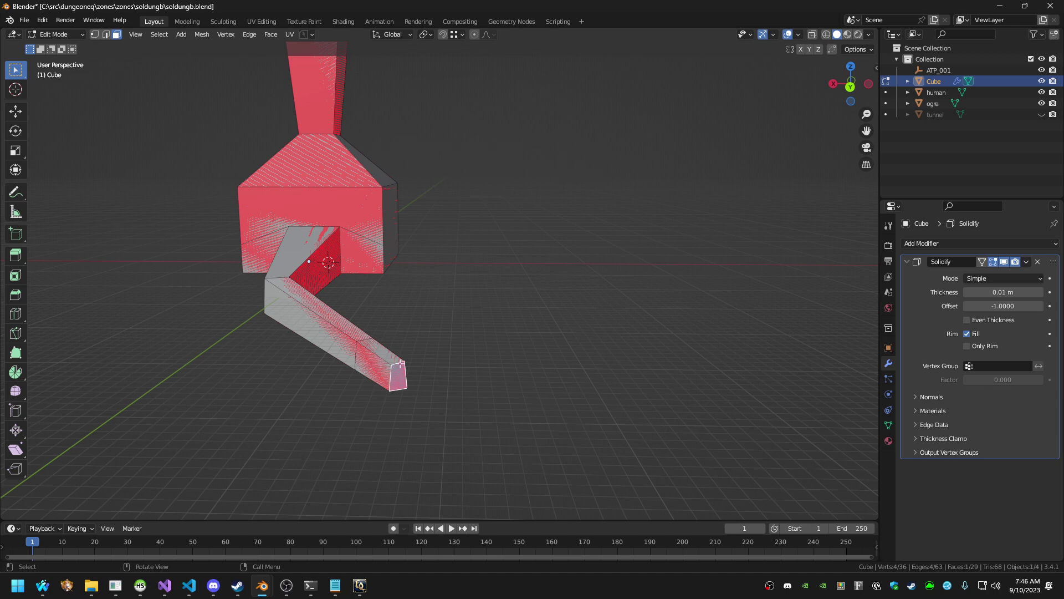
{"action": "key", "text": "g"}
{"action": "key", "text": "x"}
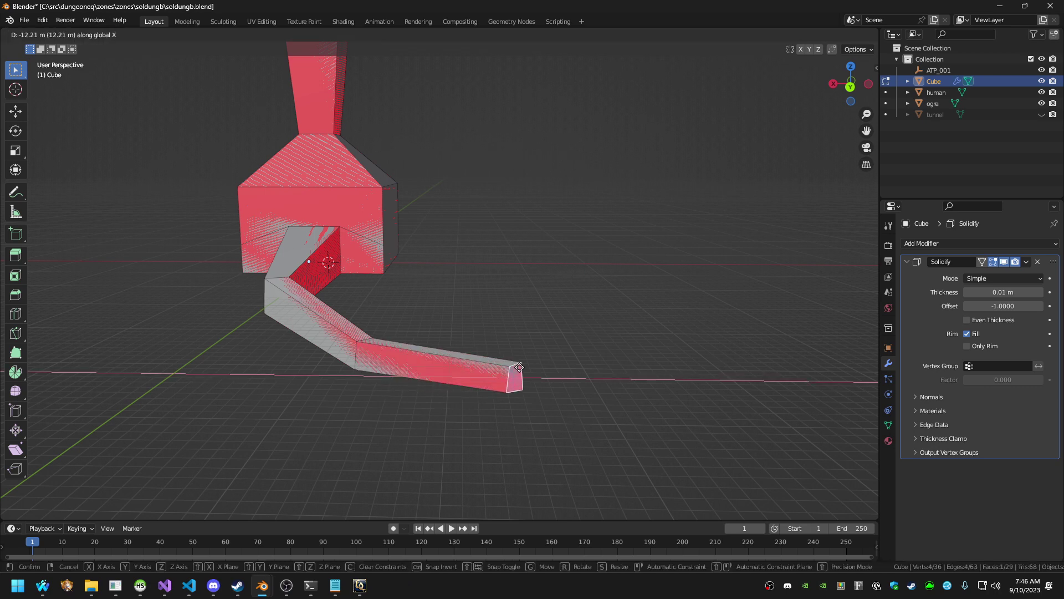
{"action": "left_click", "coordinate": [519, 367]}
{"action": "key", "text": "g"}
{"action": "key", "text": "y"}
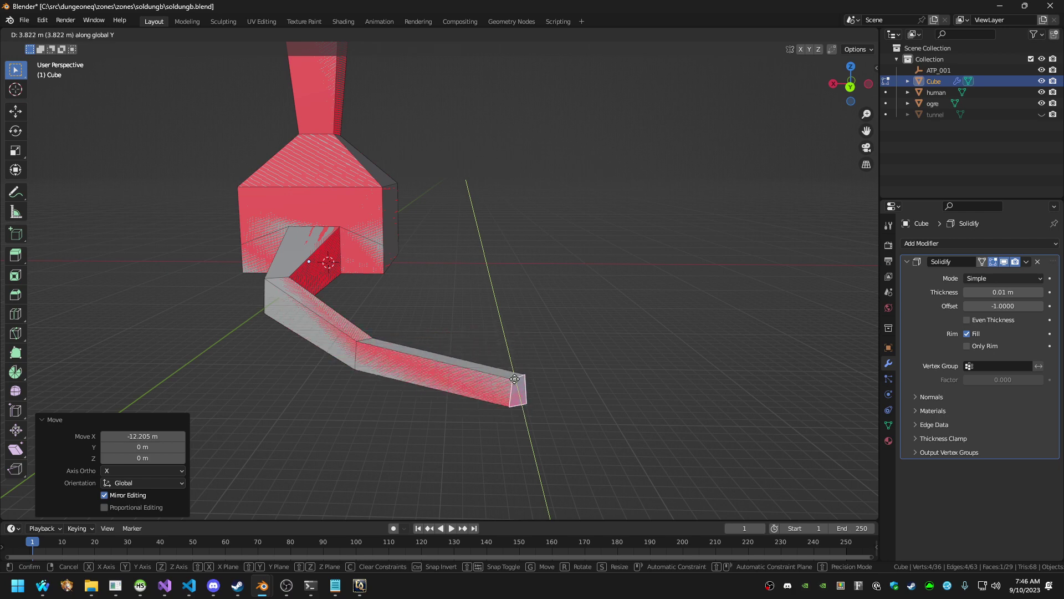
{"action": "left_click", "coordinate": [511, 371]}
Lower the tunnel's end face by about 8.98 m along Z
{"action": "middle_click_drag", "start_coordinate": [511, 370], "coordinate": [465, 387]}
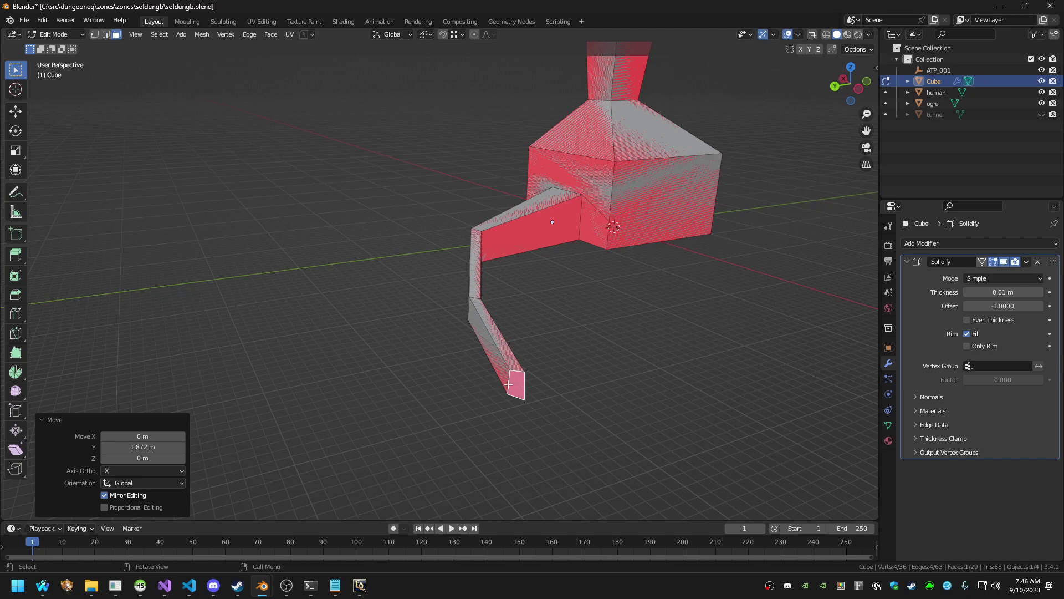
{"action": "key", "text": "g"}
{"action": "key", "text": "y"}
{"action": "right_click", "coordinate": [555, 368]}
{"action": "key", "text": "g"}
{"action": "key", "text": "z"}
{"action": "left_click", "coordinate": [545, 443]}
Shift the tunnel's end face about 8.86 m along negative Y and about 8.16 m along positive X
{"action": "key", "text": "g"}
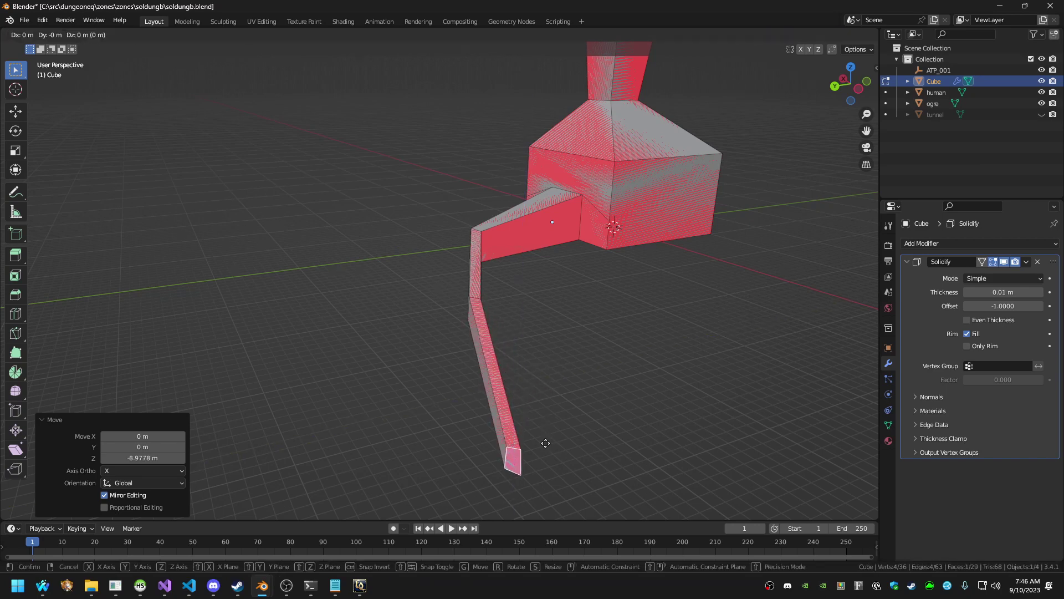
{"action": "key", "text": "x"}
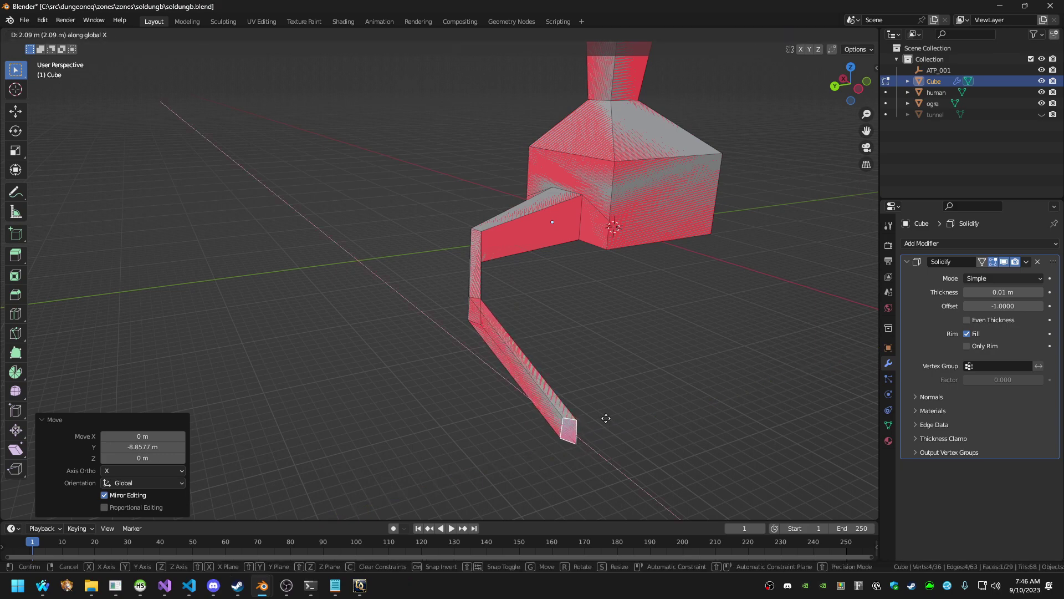
{"action": "left_click", "coordinate": [586, 386]}
Move the tunnel's end face about 5.4 m along positive Y
{"action": "middle_click_drag", "start_coordinate": [597, 390], "coordinate": [552, 420]}
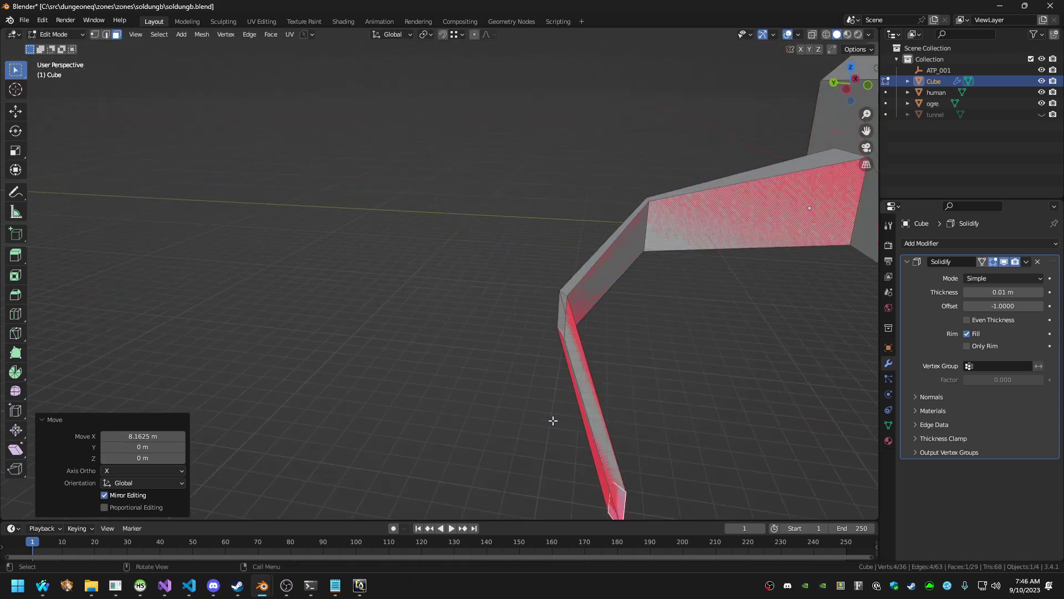
{"action": "scroll", "coordinate": [553, 420], "scroll_direction": "down", "scroll_amount": 2}
{"action": "key", "text": "g"}
{"action": "key", "text": "x"}
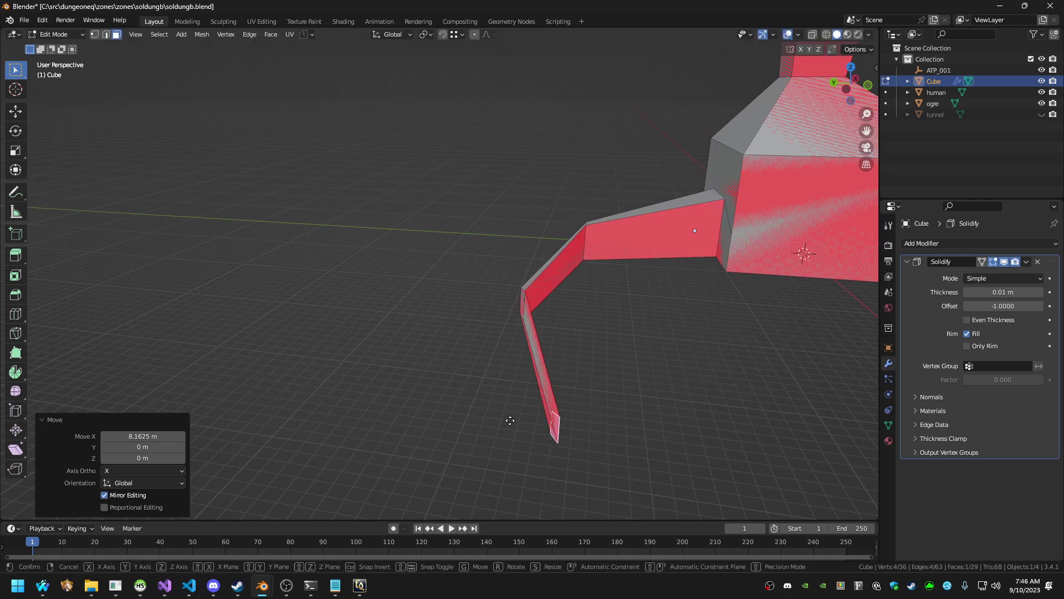
{"action": "key", "text": "y"}
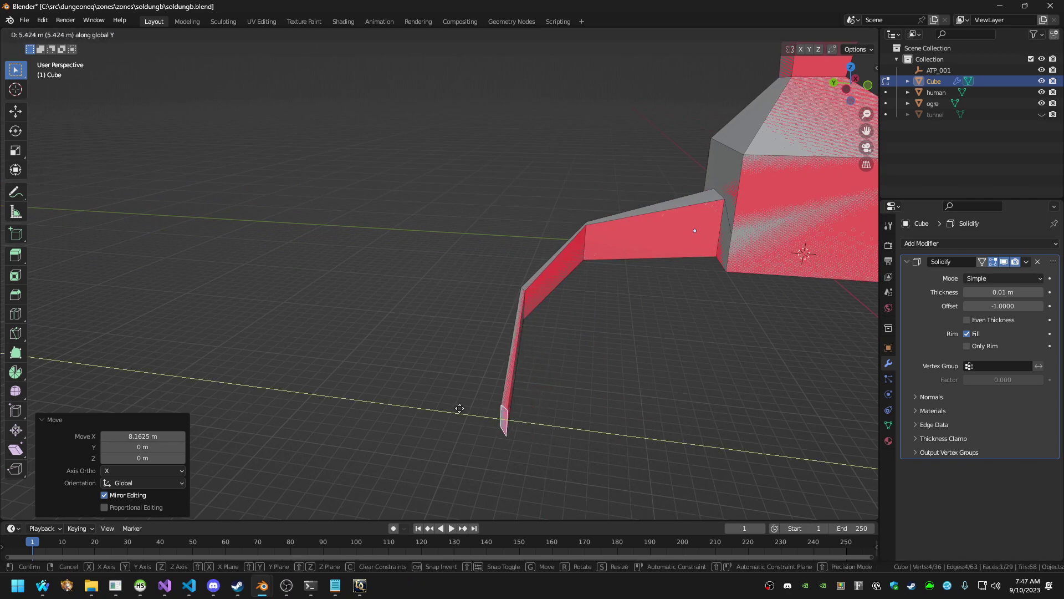
{"action": "left_click", "coordinate": [459, 408]}
Widen the flattened tunnel end by moving one vertical edge of its end face along negative Y
{"action": "middle_click_drag", "start_coordinate": [460, 408], "coordinate": [506, 382]}
{"action": "key", "text": "Tab"}
{"action": "key", "text": "Tab"}
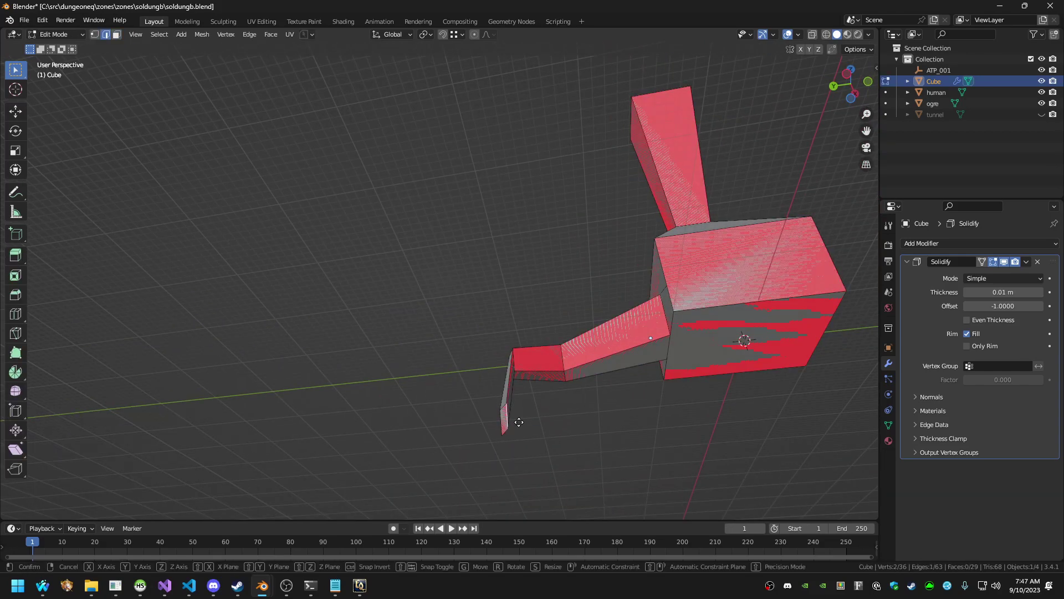
{"action": "key", "text": "g"}
{"action": "key", "text": "Escape"}
{"action": "key", "text": "g"}
{"action": "key", "text": "y"}
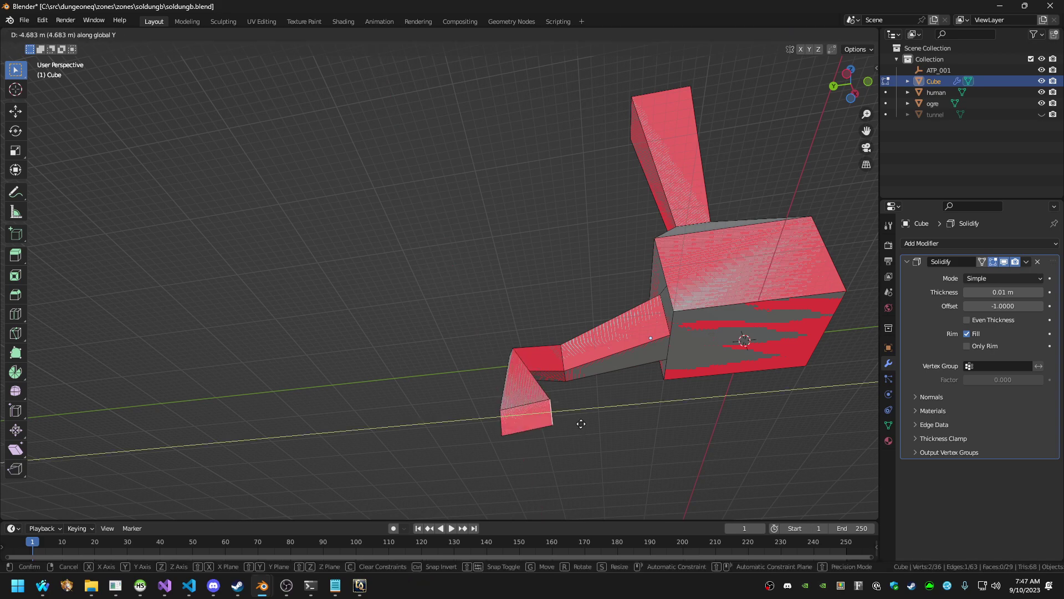
{"action": "left_click", "coordinate": [544, 428]}
Move the vertical edge at the tunnel's lower bend about 2.2 m along positive Y
{"action": "middle_click_drag", "start_coordinate": [545, 428], "coordinate": [448, 318]}
{"action": "key", "text": "g"}
{"action": "key", "text": "y"}
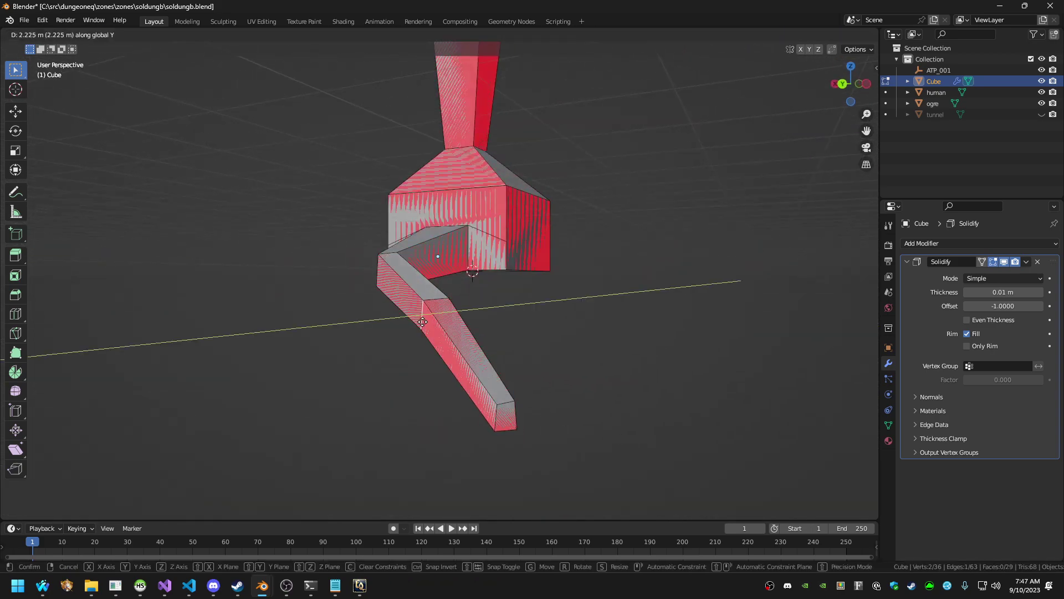
{"action": "left_click", "coordinate": [423, 323]}
Adjust the tunnel's lower end along Z and move its vertical edge about 2.1 m along negative X
{"action": "middle_click_drag", "start_coordinate": [579, 398], "coordinate": [462, 405]}
{"action": "key", "text": "g"}
{"action": "key", "text": "z"}
{"action": "left_click", "coordinate": [467, 388]}
{"action": "key", "text": "g"}
{"action": "key", "text": "x"}
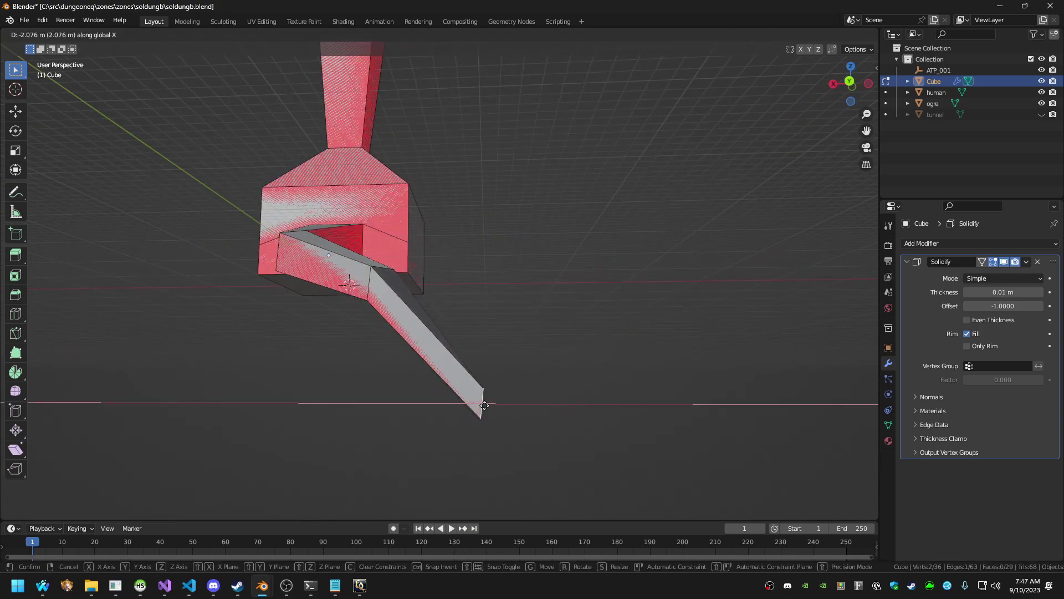
{"action": "left_click", "coordinate": [486, 405]}
Raise the tunnel's end face along Z in two moves, the second by about 1.4 m
{"action": "middle_click_drag", "start_coordinate": [595, 414], "coordinate": [495, 397]}
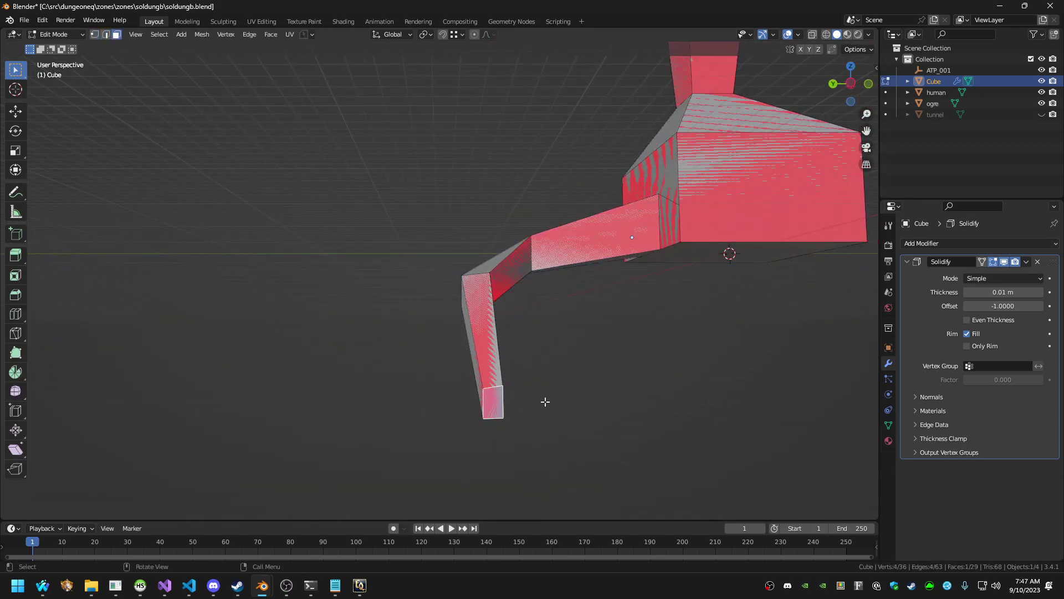
{"action": "key", "text": "g"}
{"action": "key", "text": "z"}
{"action": "left_click", "coordinate": [549, 365]}
{"action": "middle_click_drag", "start_coordinate": [551, 366], "coordinate": [626, 403]}
{"action": "key", "text": "g"}
{"action": "key", "text": "z"}
{"action": "left_click", "coordinate": [530, 349]}
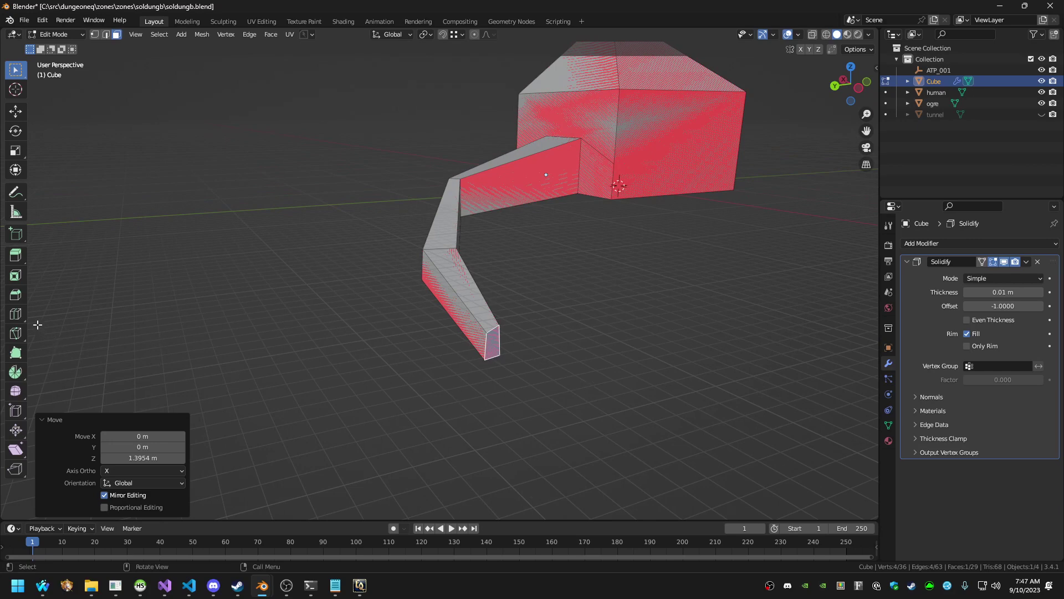
Add a loop cut across the lowest tunnel segment near its end, and select the tunnel's end face
{"action": "left_click", "coordinate": [23, 315]}
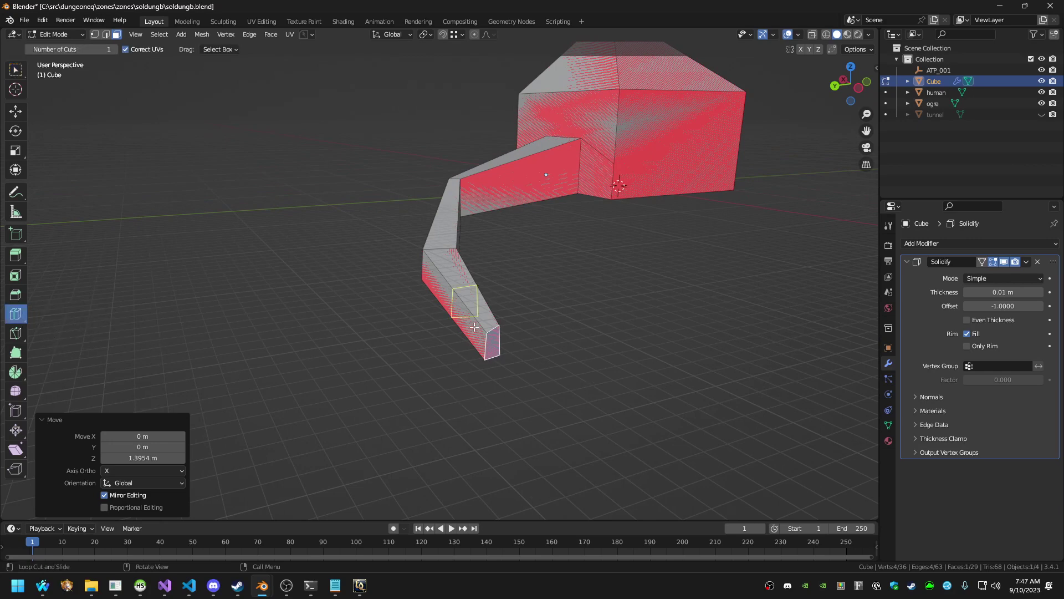
{"action": "left_click_drag", "start_coordinate": [473, 324], "coordinate": [486, 345]}
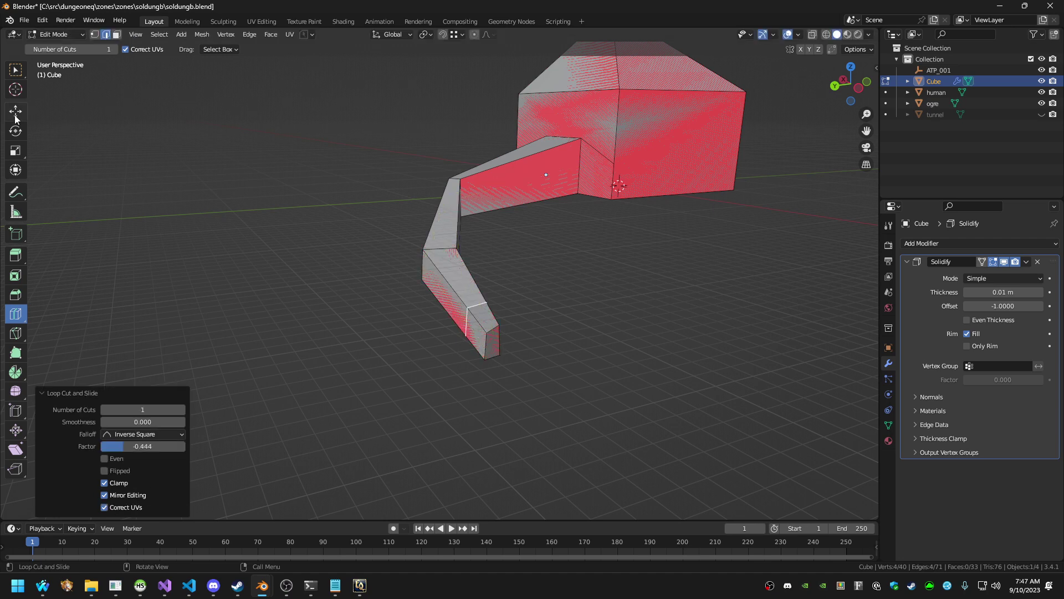
{"action": "left_click", "coordinate": [492, 336]}
{"action": "key", "text": "Tab"}
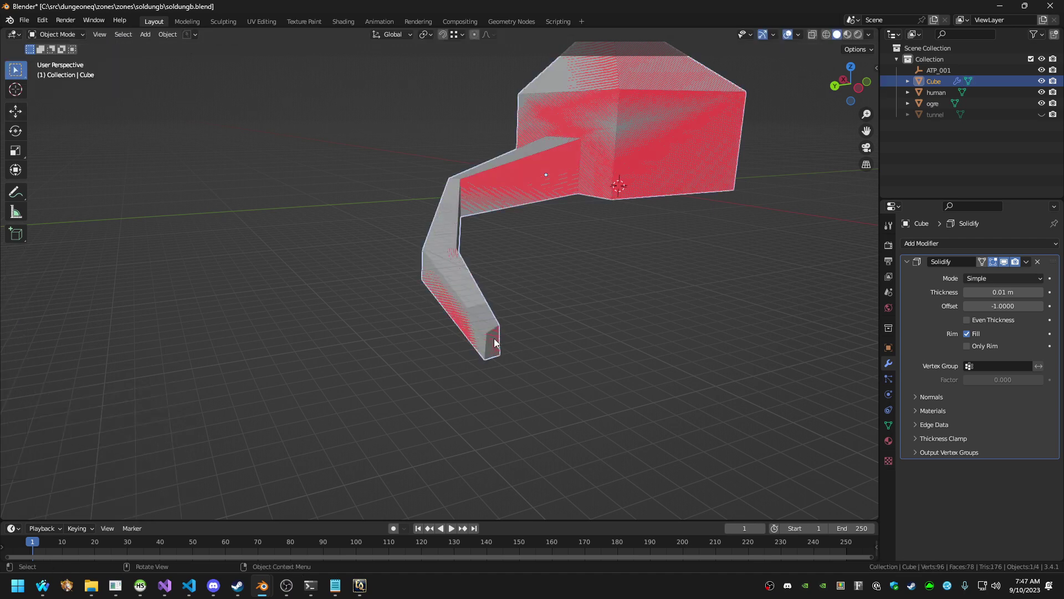
{"action": "key", "text": "Tab"}
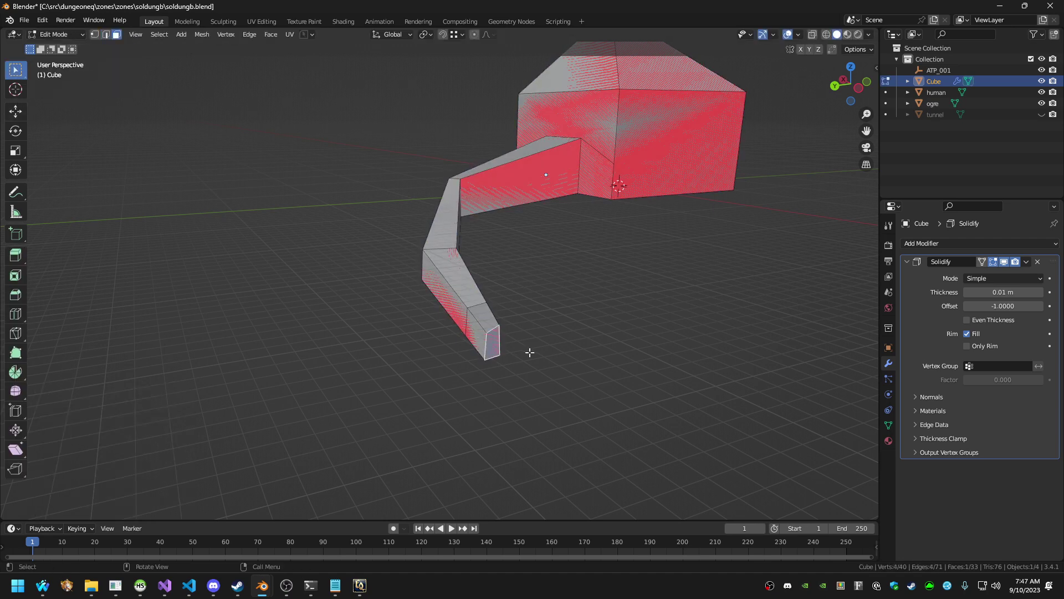
Adjust the tunnel's end face along Z and move it about 10.1 m along negative X
{"action": "key", "text": "g"}
{"action": "key", "text": "z"}
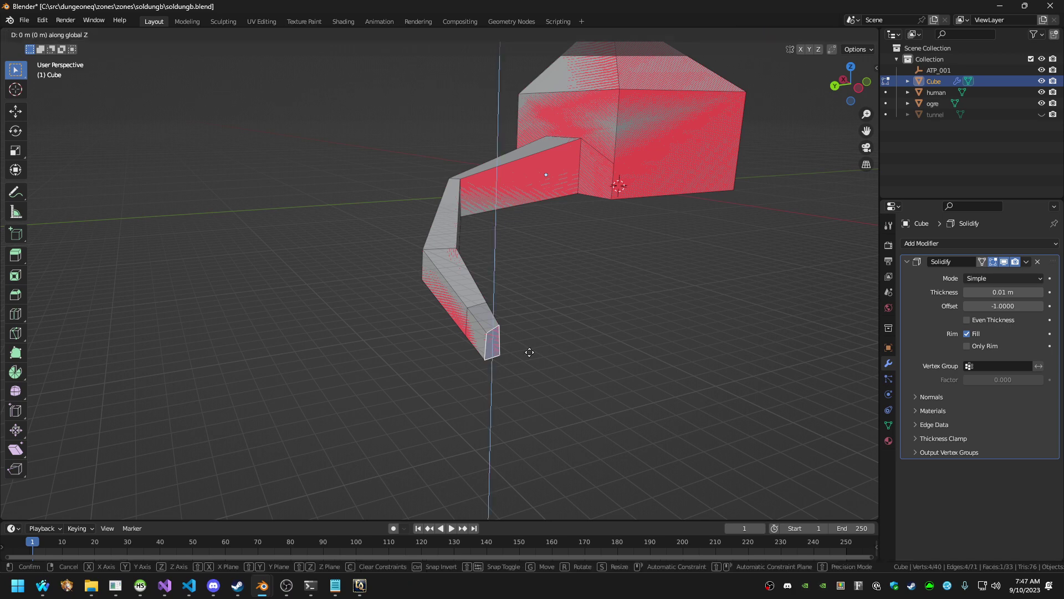
{"action": "left_click", "coordinate": [599, 347]}
{"action": "key", "text": "g"}
{"action": "key", "text": "x"}
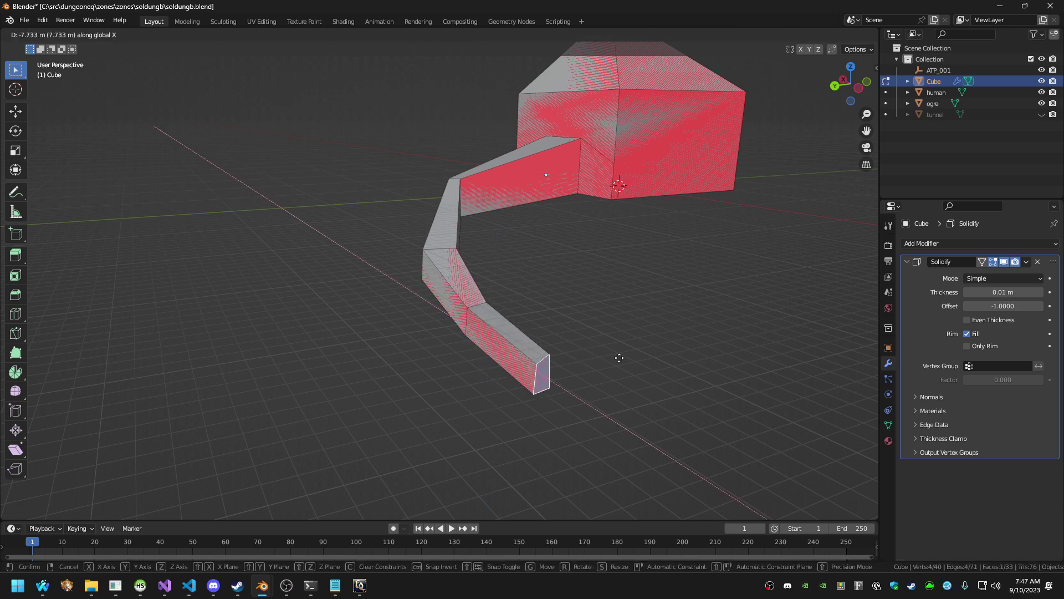
{"action": "left_click", "coordinate": [633, 359]}
Lower the tunnel's end face about 3.6 m along Z and move it about 9 m along negative Y
{"action": "key", "text": "g"}
{"action": "key", "text": "z"}
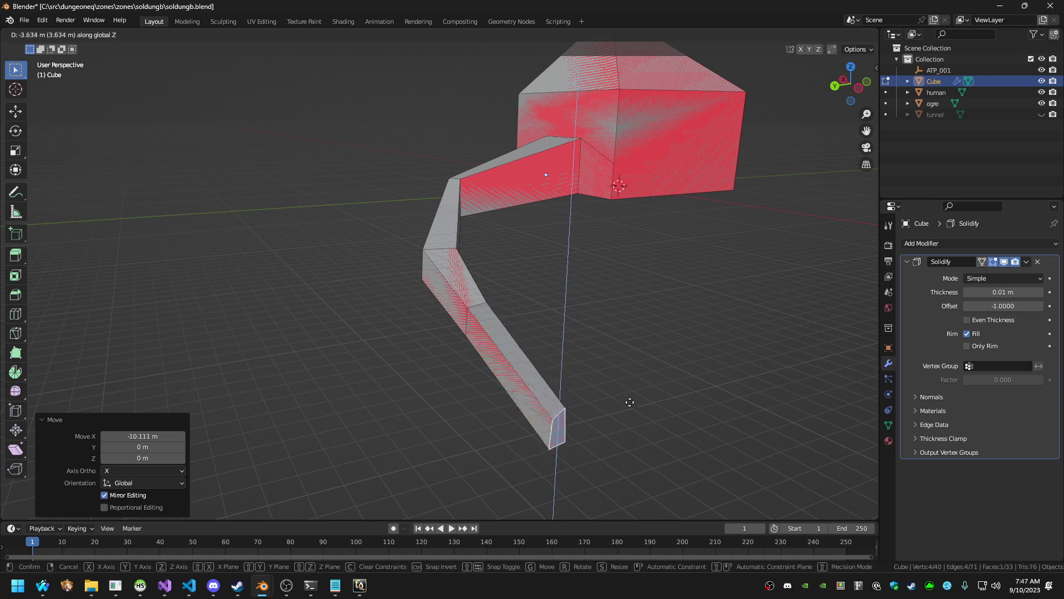
{"action": "left_click", "coordinate": [630, 404]}
{"action": "key", "text": "g"}
{"action": "key", "text": "y"}
{"action": "left_click", "coordinate": [709, 359]}
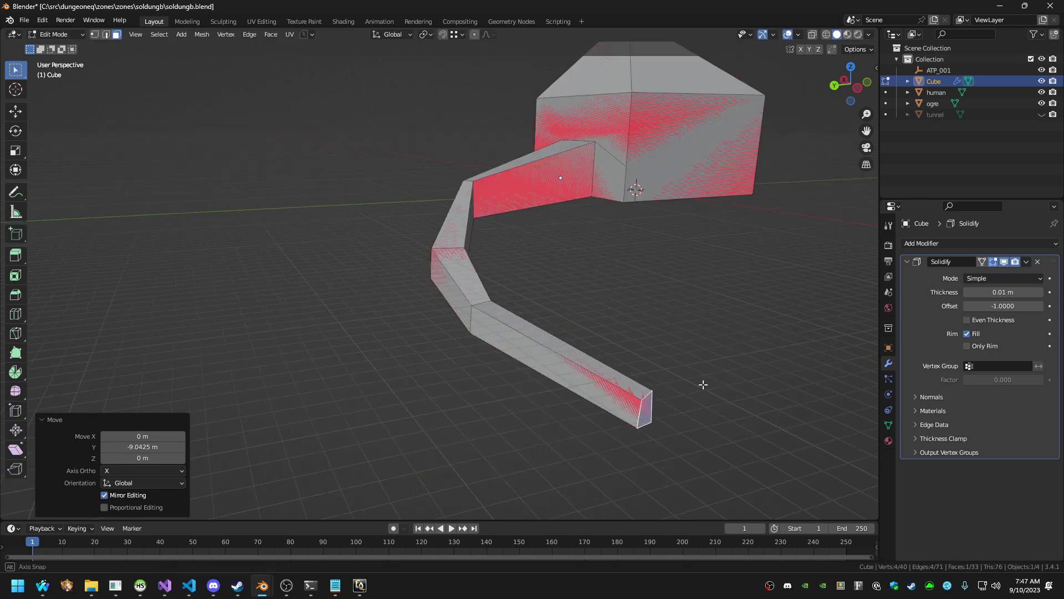
{"action": "middle_click_drag", "start_coordinate": [704, 385], "coordinate": [603, 355]}
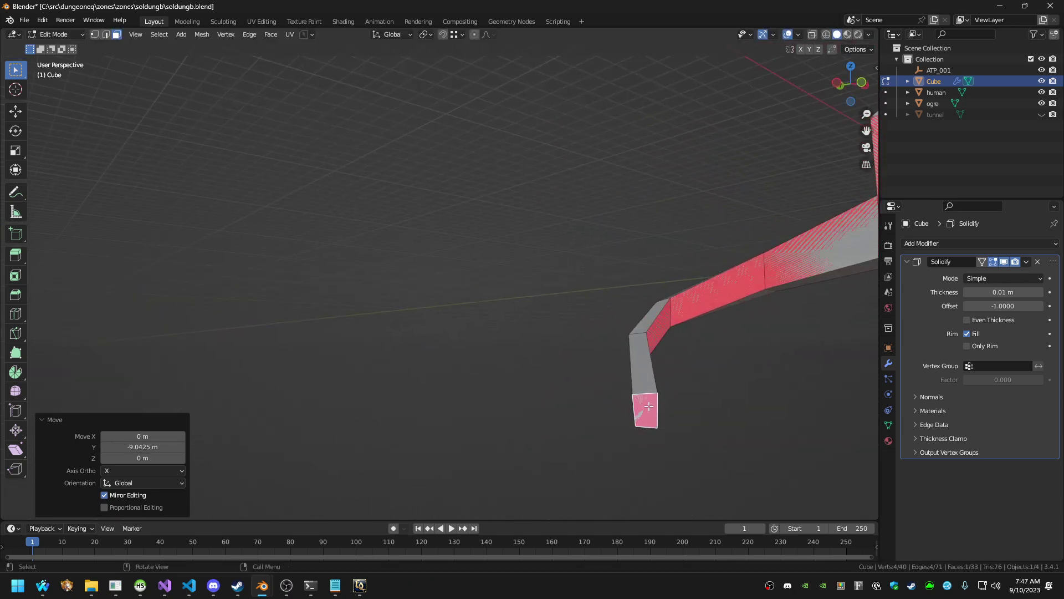
{"action": "key", "text": "r"}
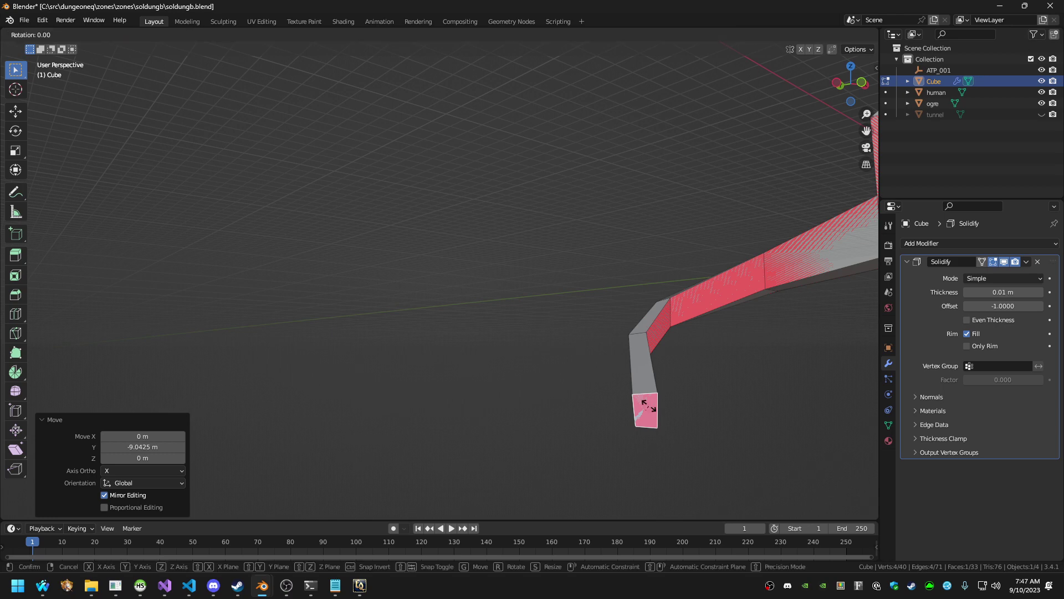
{"action": "key", "text": "z"}
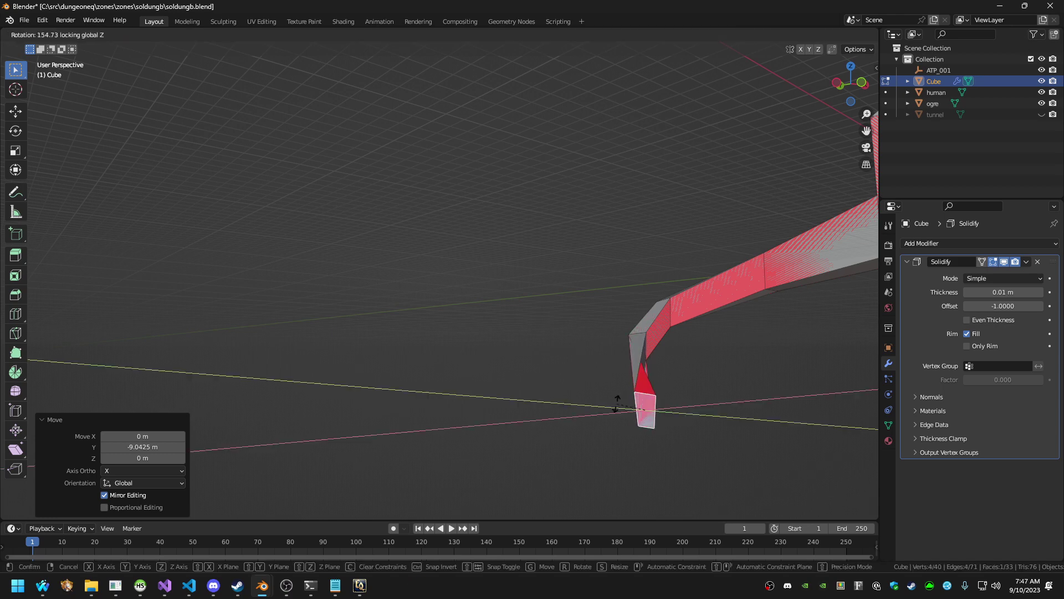
{"action": "key", "text": "Escape"}
{"action": "key", "text": "shift+z"}
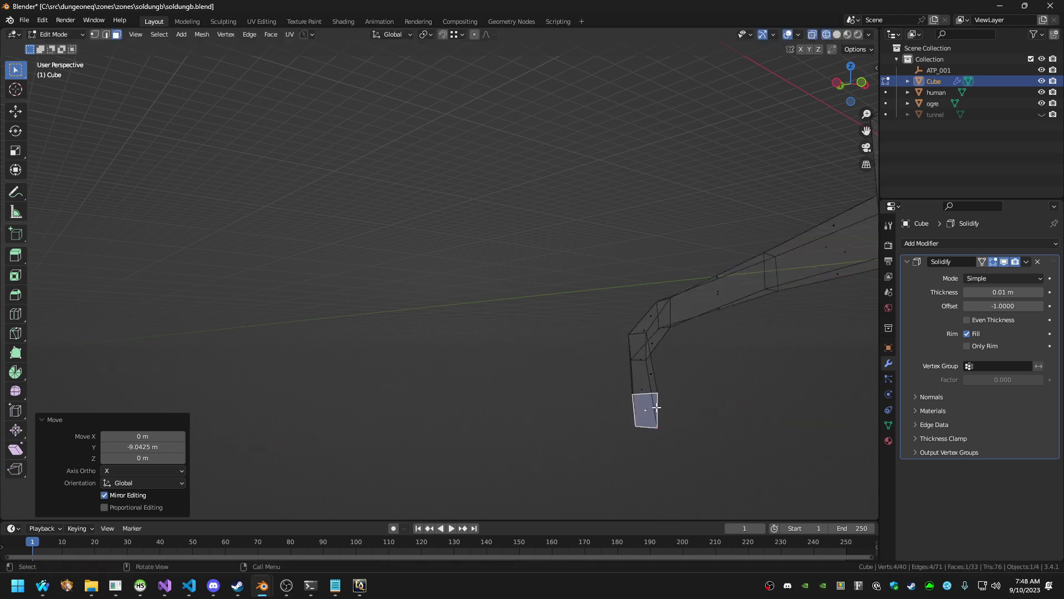
{"action": "key", "text": "shift+z"}
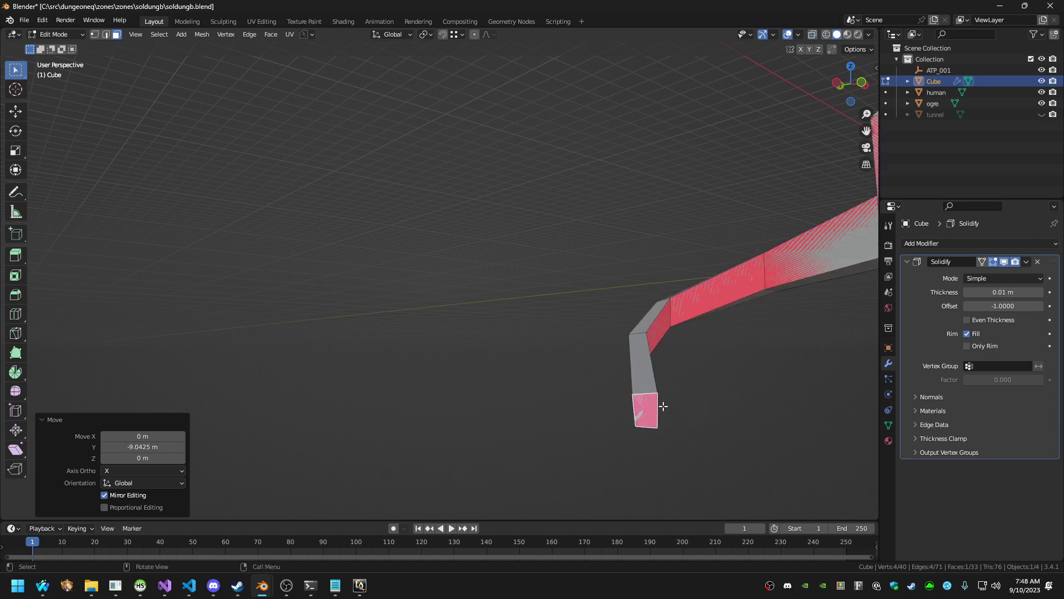
{"action": "key", "text": "r"}
{"action": "key", "text": "shift+z"}
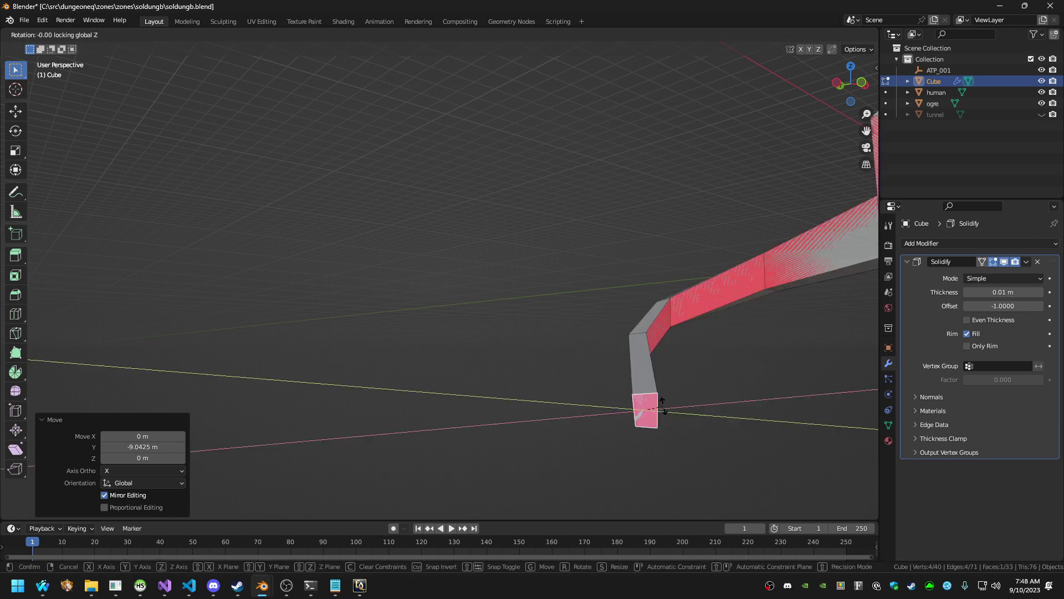
{"action": "key", "text": "shift+z"}
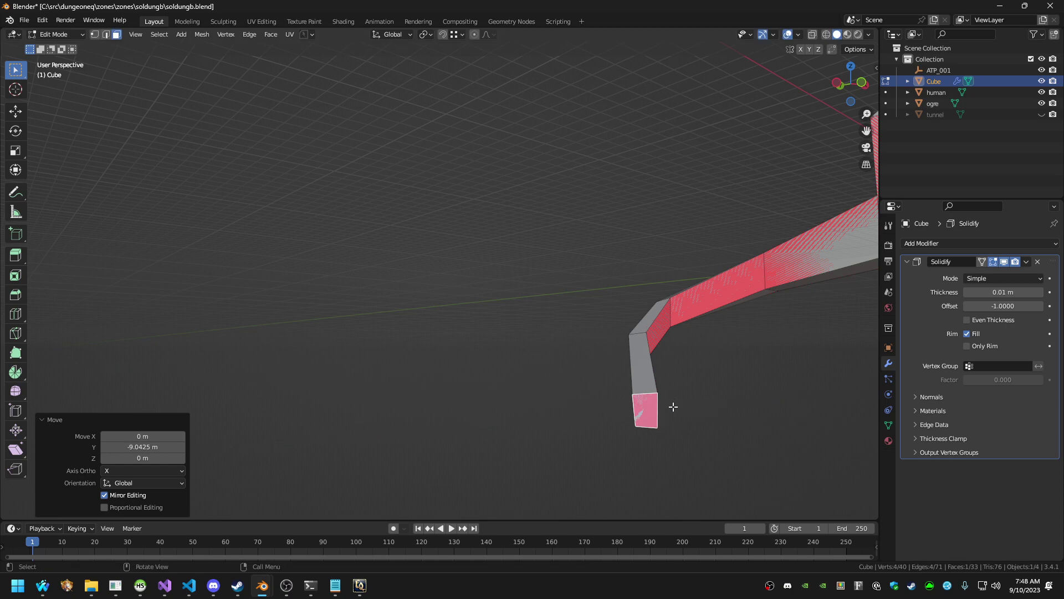
Rotate the tunnel's end face about 60° around Z and move one lower vertex about 0.18 m along negative Y
{"action": "key", "text": "z"}
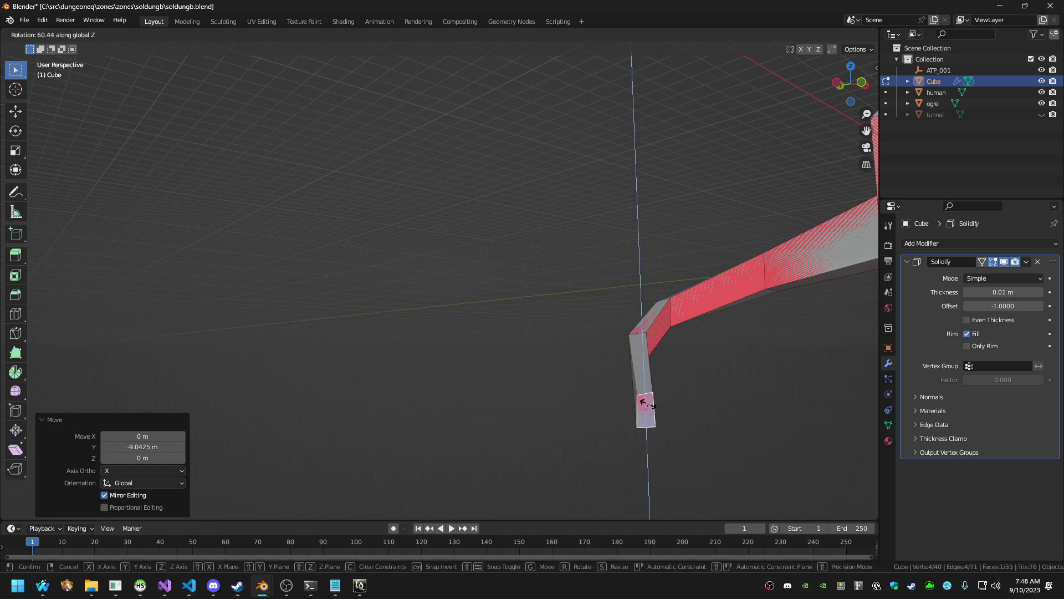
{"action": "left_click", "coordinate": [643, 403]}
{"action": "middle_click_drag", "start_coordinate": [572, 397], "coordinate": [667, 431]}
{"action": "key", "text": "1"}
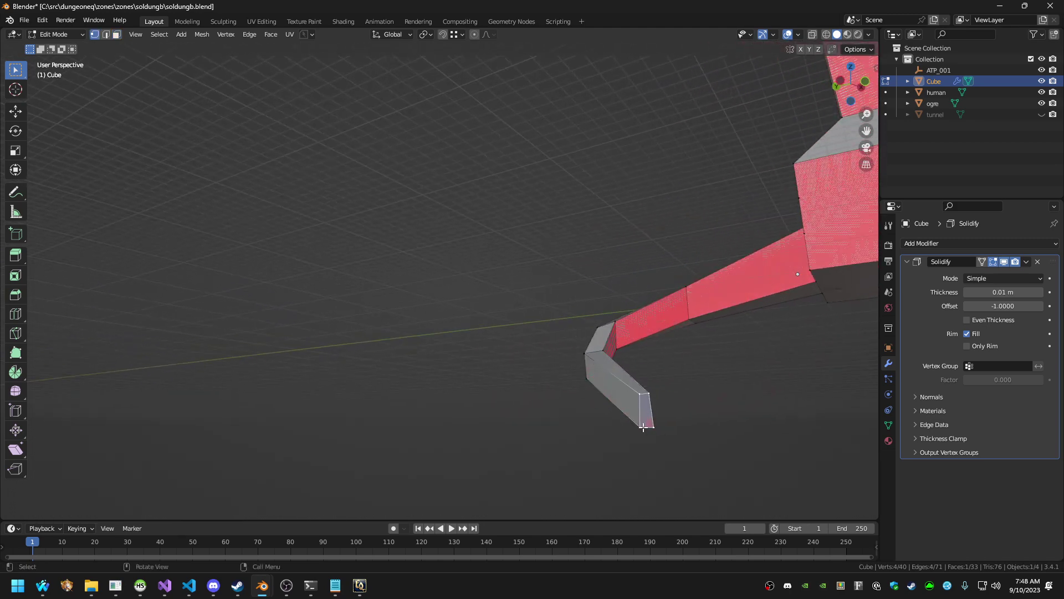
{"action": "key", "text": "g"}
{"action": "key", "text": "y"}
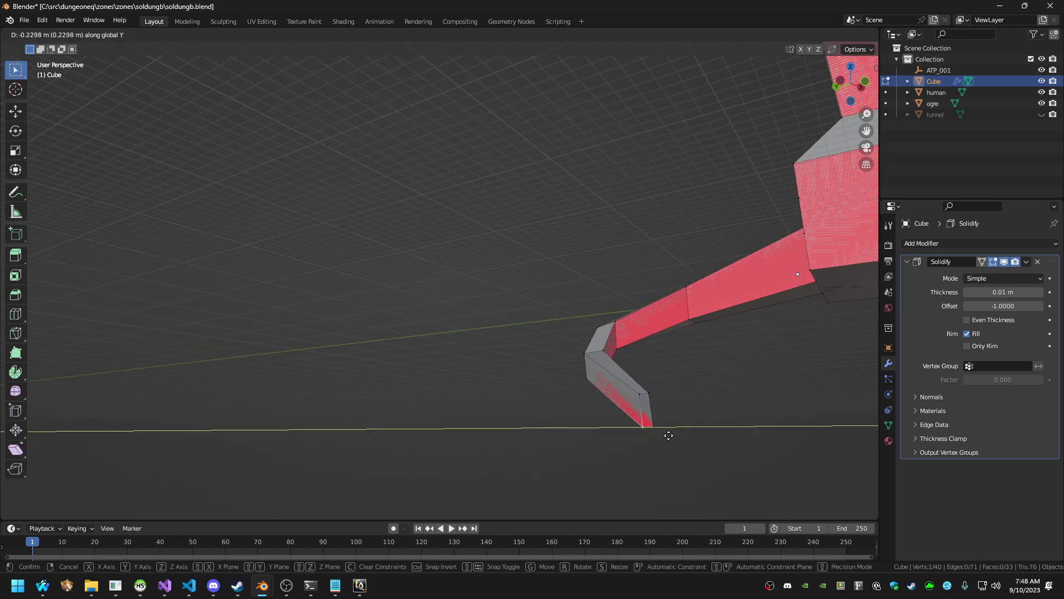
{"action": "left_click", "coordinate": [668, 436]}
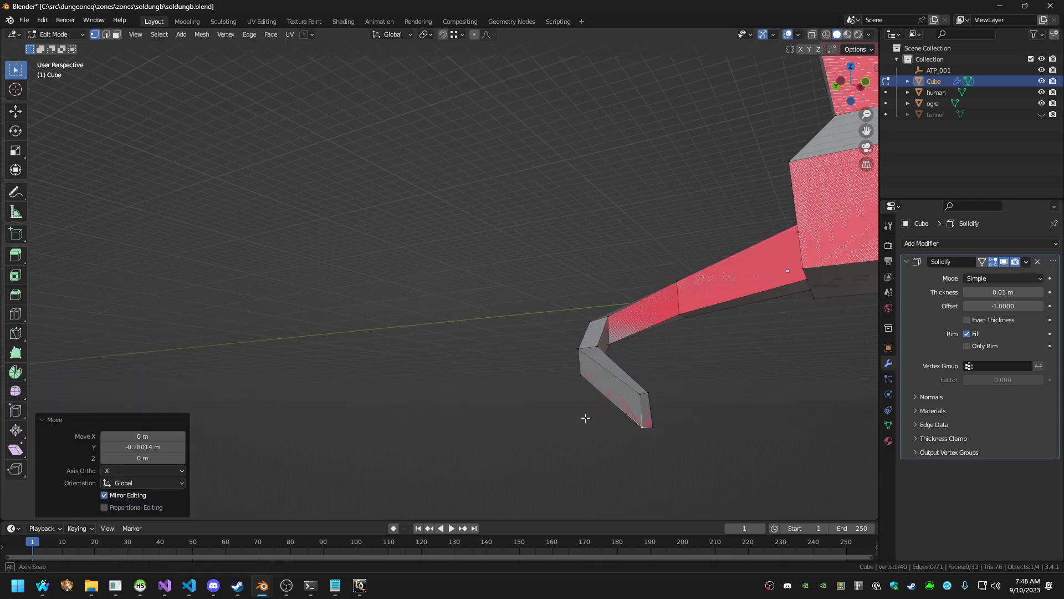
Add a loop cut around the newly extended tunnel segment, close to its end face
{"action": "middle_click_drag", "start_coordinate": [584, 418], "coordinate": [661, 242]}
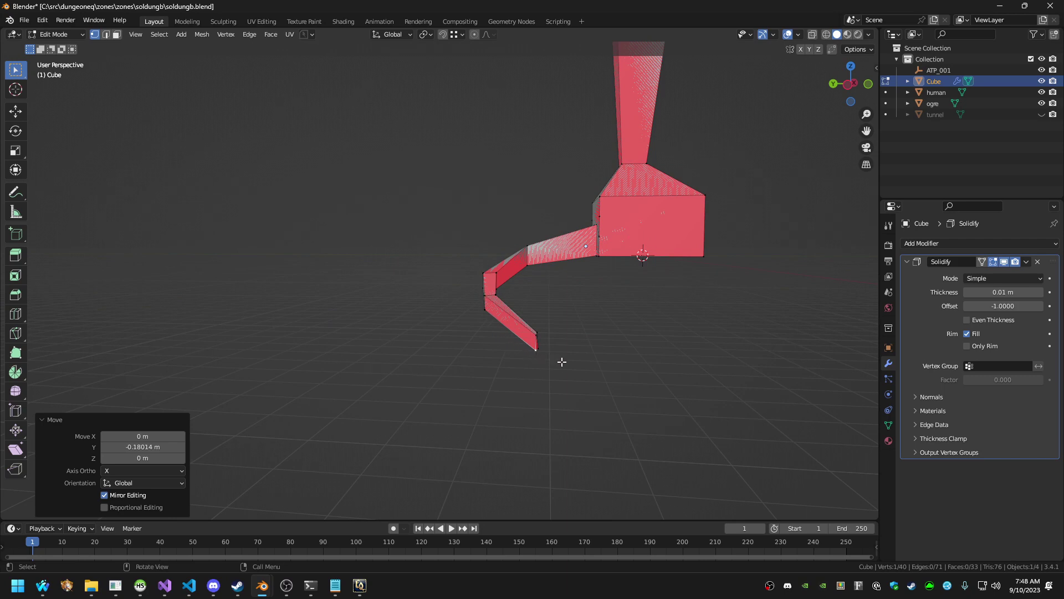
{"action": "middle_click_drag", "start_coordinate": [561, 361], "coordinate": [540, 346]}
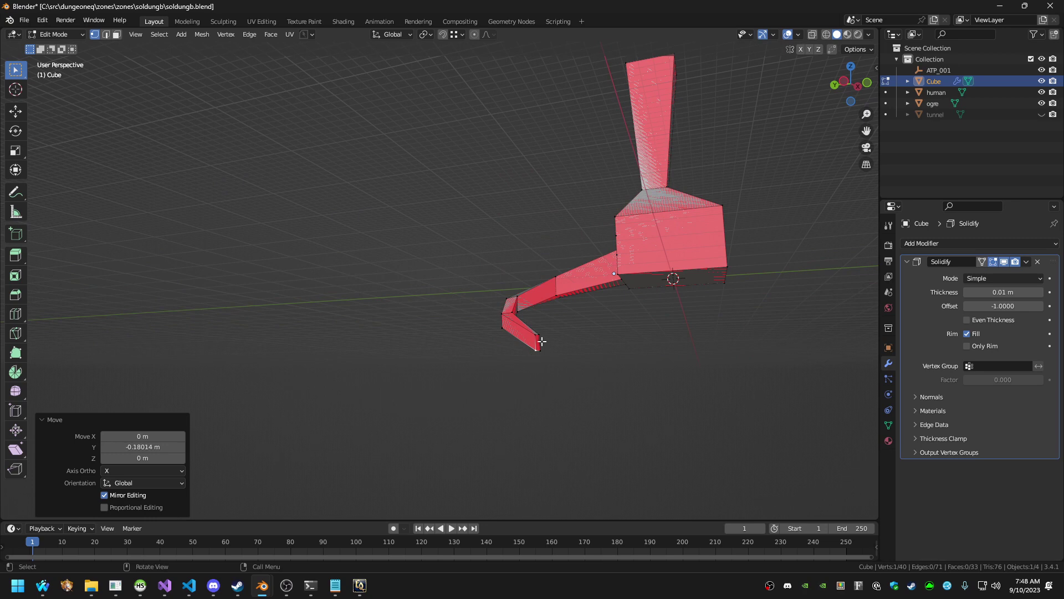
{"action": "middle_click_drag", "start_coordinate": [541, 341], "coordinate": [617, 369]}
{"action": "key", "text": "Tab"}
{"action": "key", "text": "Tab"}
{"action": "scroll", "coordinate": [602, 388], "scroll_direction": "up", "scroll_amount": 5}
{"action": "scroll", "coordinate": [602, 388], "scroll_direction": "down", "scroll_amount": 3}
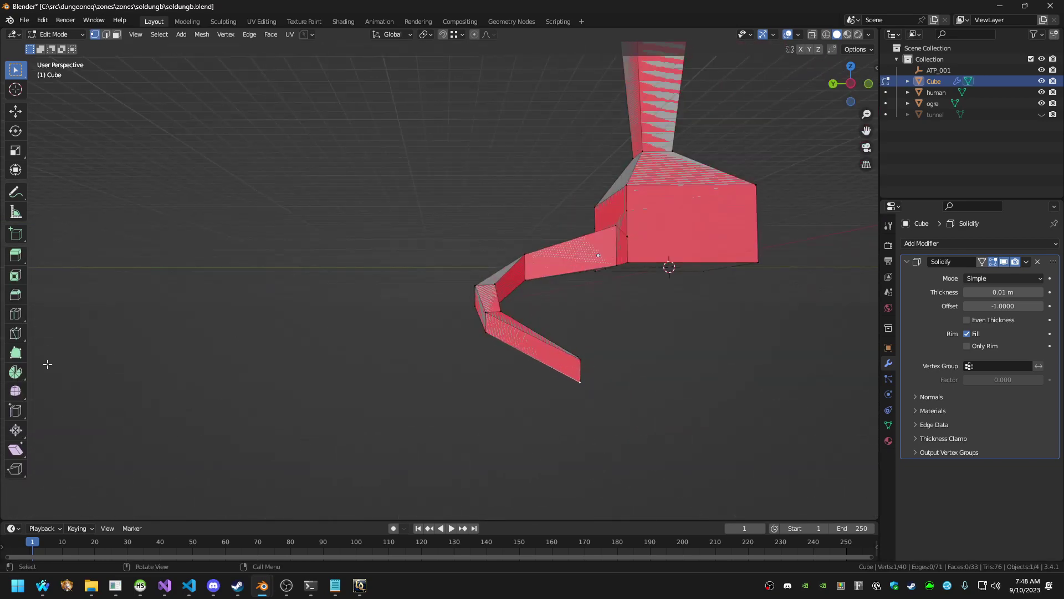
{"action": "left_click", "coordinate": [15, 315]}
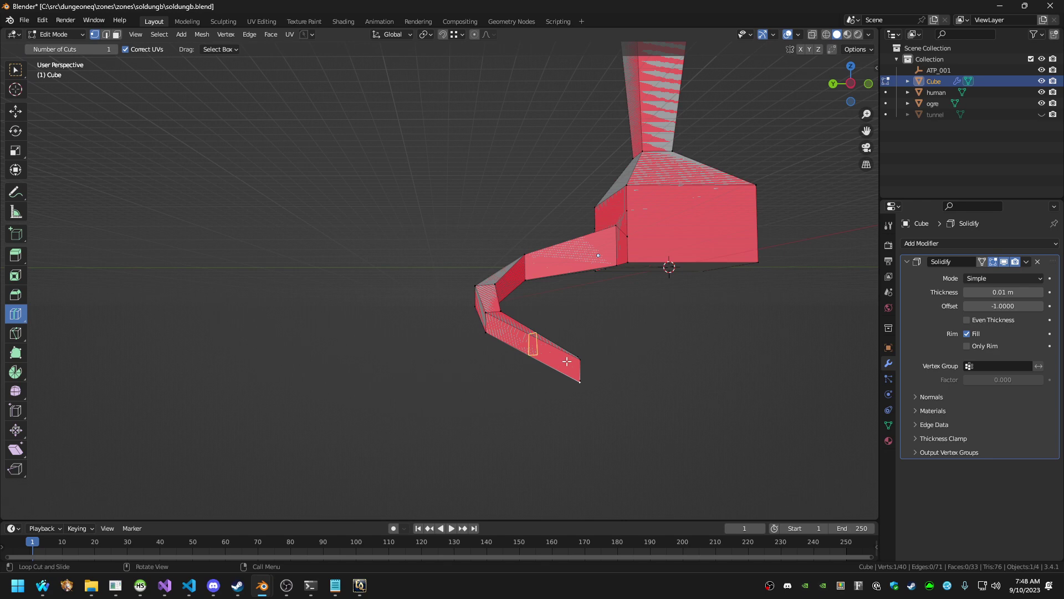
{"action": "left_click_drag", "start_coordinate": [567, 361], "coordinate": [578, 374]}
{"action": "middle_click_drag", "start_coordinate": [627, 383], "coordinate": [586, 381]}
{"action": "key", "text": "Tab"}
{"action": "key", "text": "Tab"}
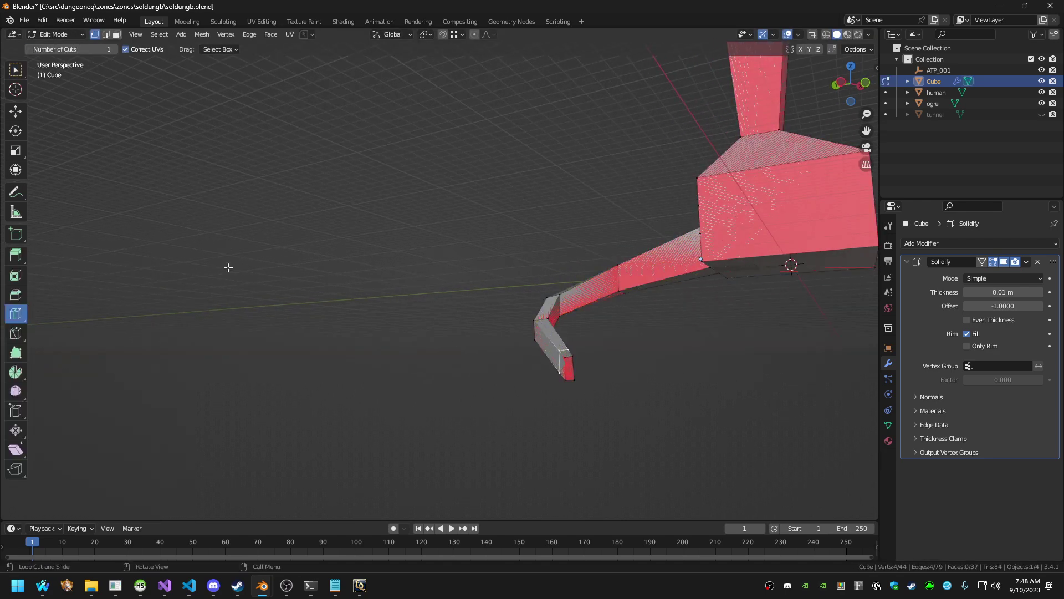
Raise one lower vertex of the tunnel's end face about 0.58 m and move it about 6 m along negative Y
{"action": "left_click", "coordinate": [15, 70]}
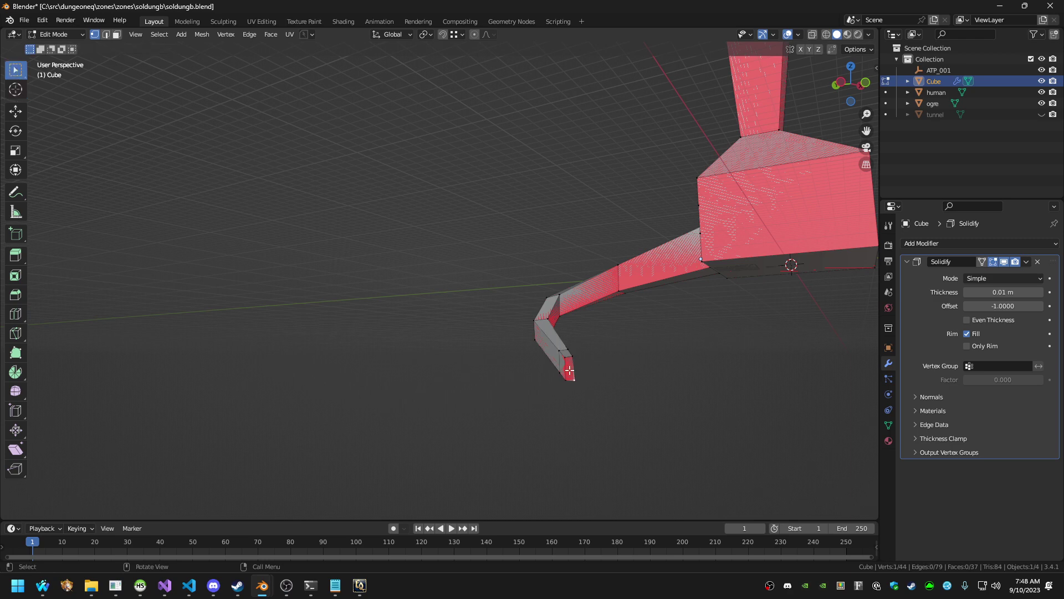
{"action": "mouse_move", "coordinate": [575, 391]}
{"action": "middle_mouse_down"}
{"action": "mouse_move", "coordinate": [608, 403]}
{"action": "mouse_move", "coordinate": [574, 375]}
{"action": "middle_mouse_up"}
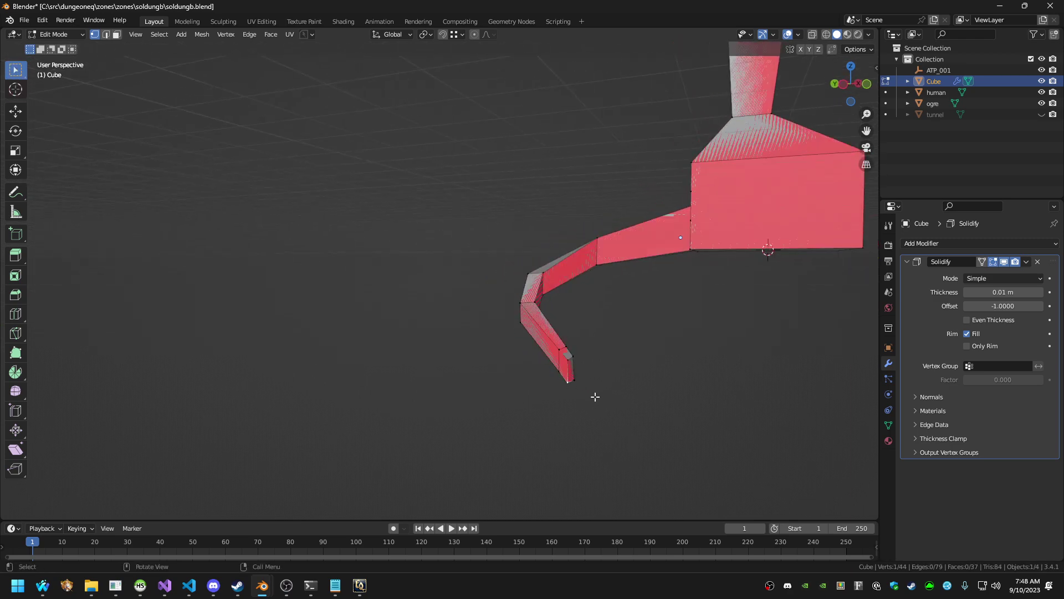
{"action": "middle_click_drag", "start_coordinate": [595, 396], "coordinate": [605, 373]}
{"action": "key", "text": "g"}
{"action": "key", "text": "z"}
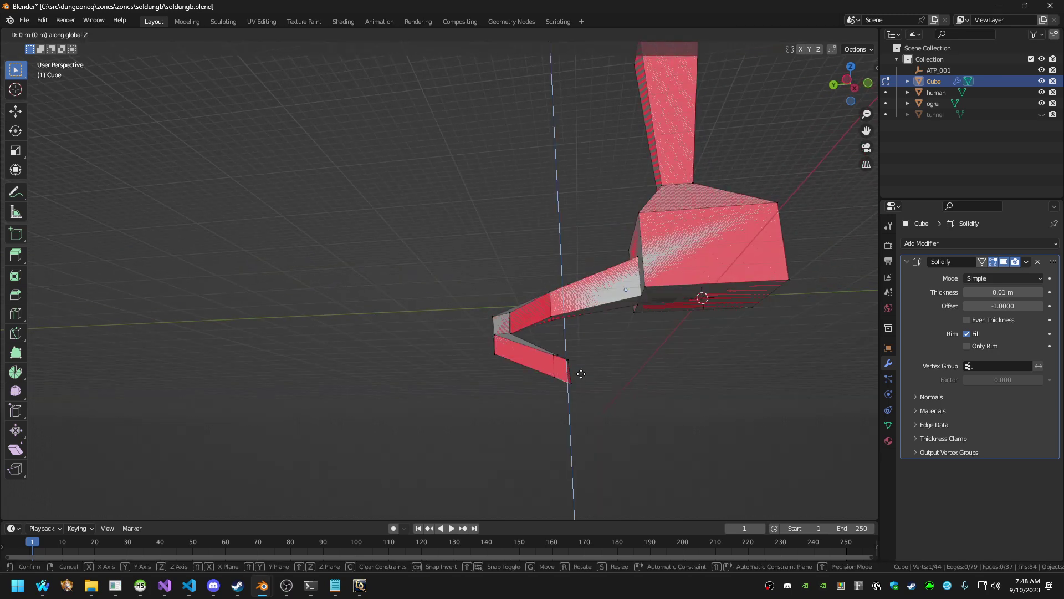
{"action": "left_click", "coordinate": [582, 369]}
{"action": "key", "text": "g"}
{"action": "key", "text": "x"}
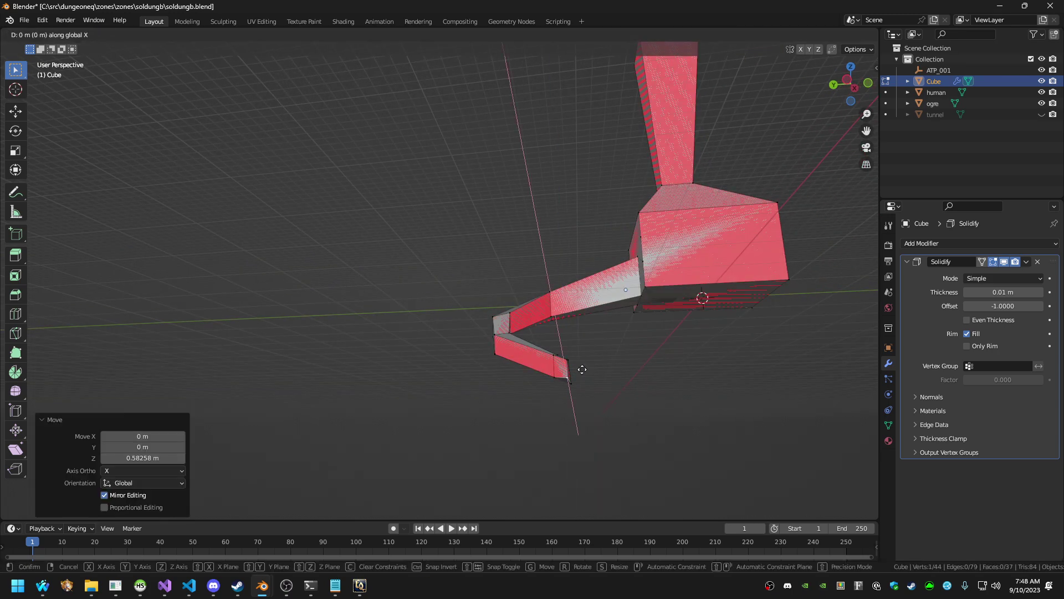
{"action": "key", "text": "y"}
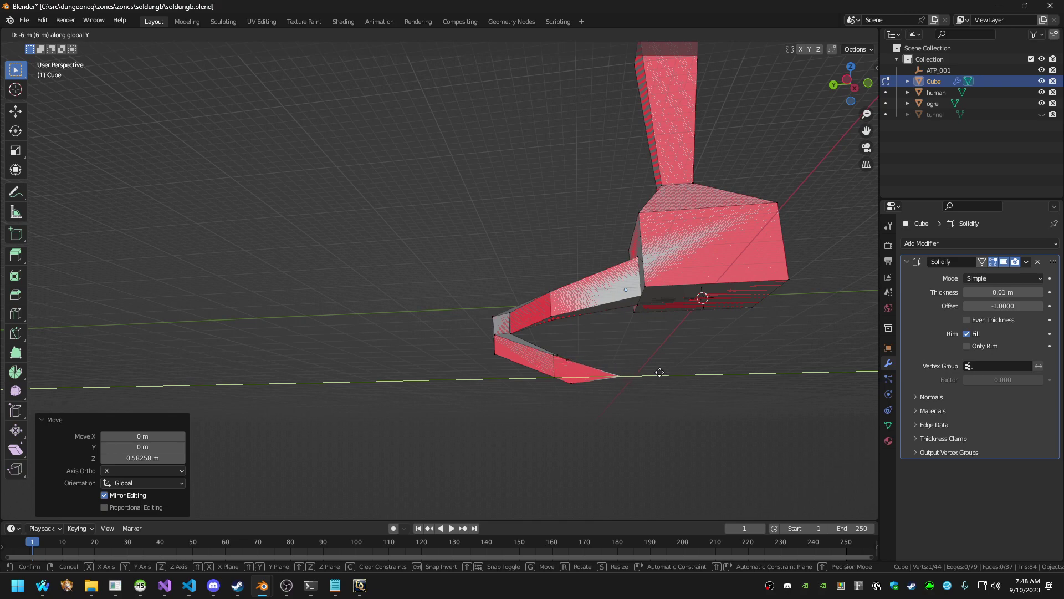
{"action": "left_click", "coordinate": [659, 372]}
Move the other lower vertex of the end face along Y and raise it about 0.69 m
{"action": "middle_click_drag", "start_coordinate": [660, 421], "coordinate": [551, 401]}
{"action": "middle_click_drag", "start_coordinate": [622, 394], "coordinate": [730, 449]}
{"action": "key", "text": "g"}
{"action": "key", "text": "y"}
{"action": "left_click", "coordinate": [693, 460]}
{"action": "key", "text": "z"}
{"action": "key", "text": "g"}
{"action": "key", "text": "z"}
{"action": "left_click", "coordinate": [674, 422]}
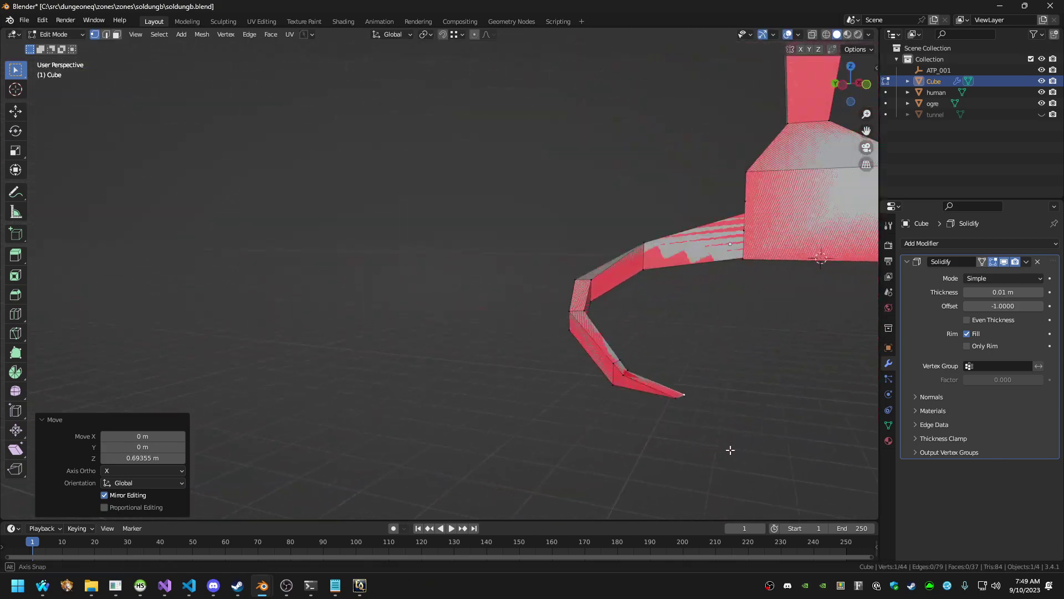
Move one upper vertex of the end face about 6.2 m along negative Y
{"action": "key", "text": "g"}
{"action": "key", "text": "y"}
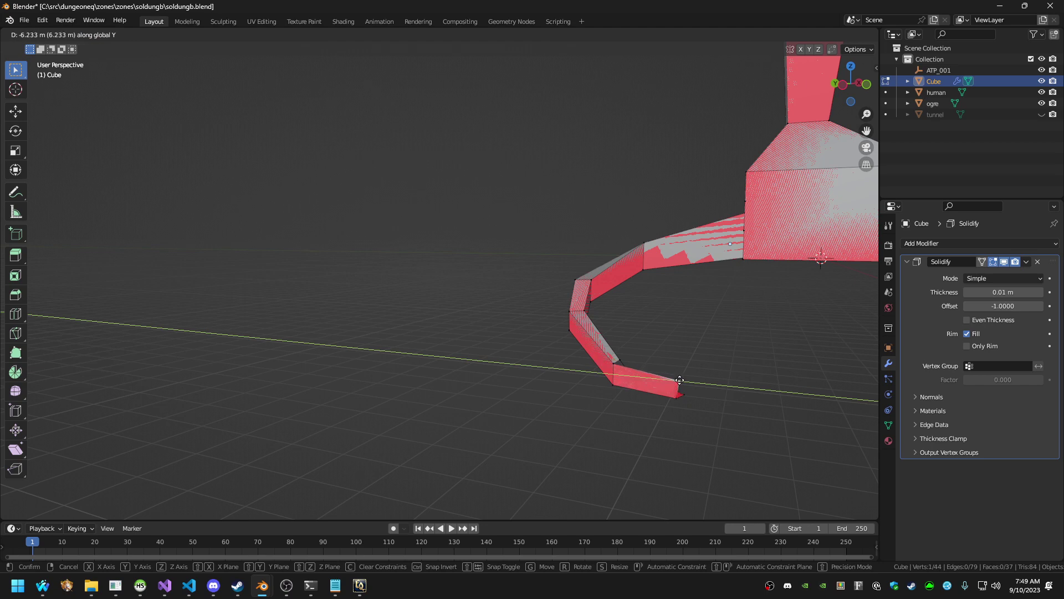
{"action": "left_click", "coordinate": [679, 380]}
Move the remaining upper vertex of the tunnel's end face about 9.1 m along negative Y
{"action": "middle_click_drag", "start_coordinate": [679, 380], "coordinate": [594, 363]}
{"action": "left_click", "coordinate": [687, 374]}
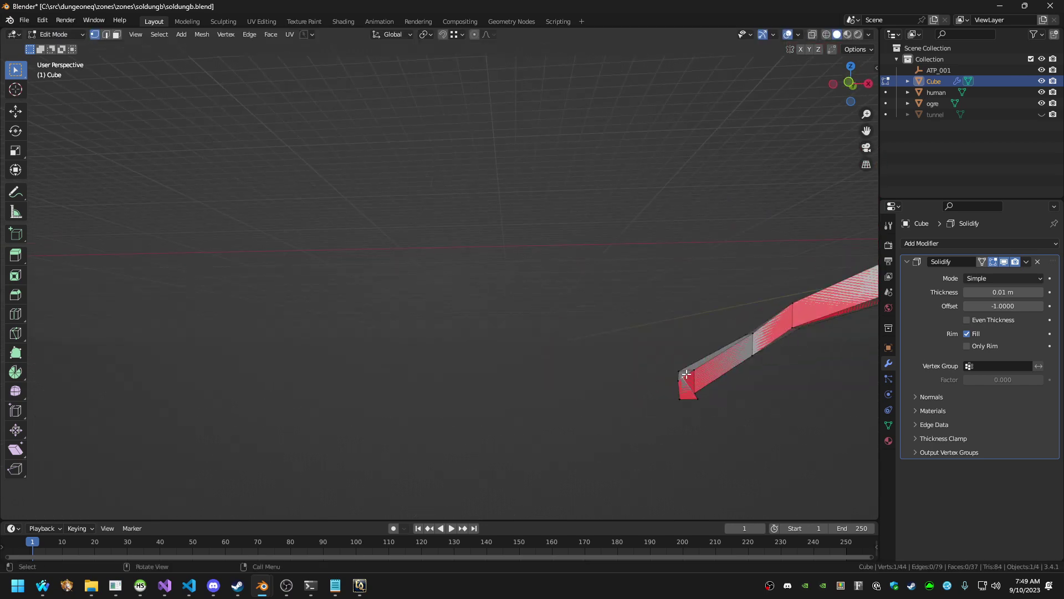
{"action": "key", "text": "g"}
{"action": "key", "text": "y"}
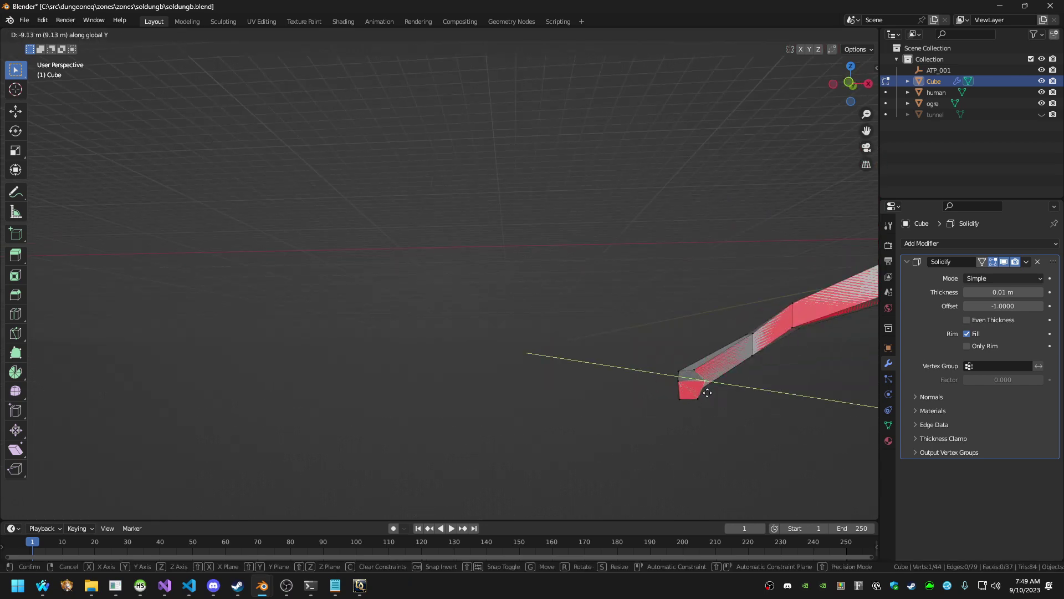
{"action": "left_click", "coordinate": [707, 393]}
Move the same upper vertex back about 2.8 m along positive Y and raise it slightly
{"action": "middle_click_drag", "start_coordinate": [707, 392], "coordinate": [729, 385]}
{"action": "key", "text": "g"}
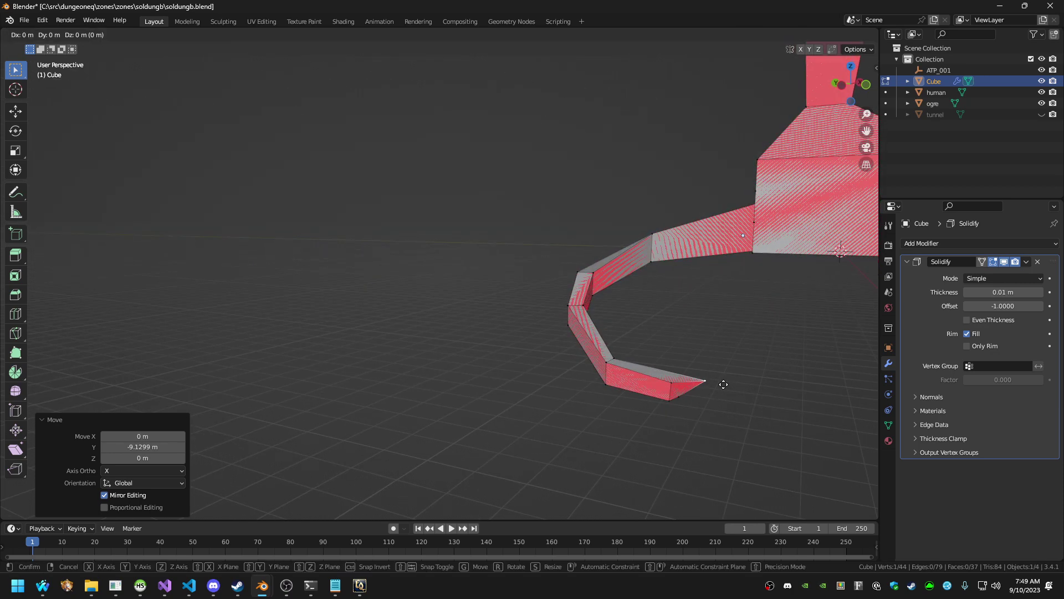
{"action": "key", "text": "x"}
{"action": "key", "text": "y"}
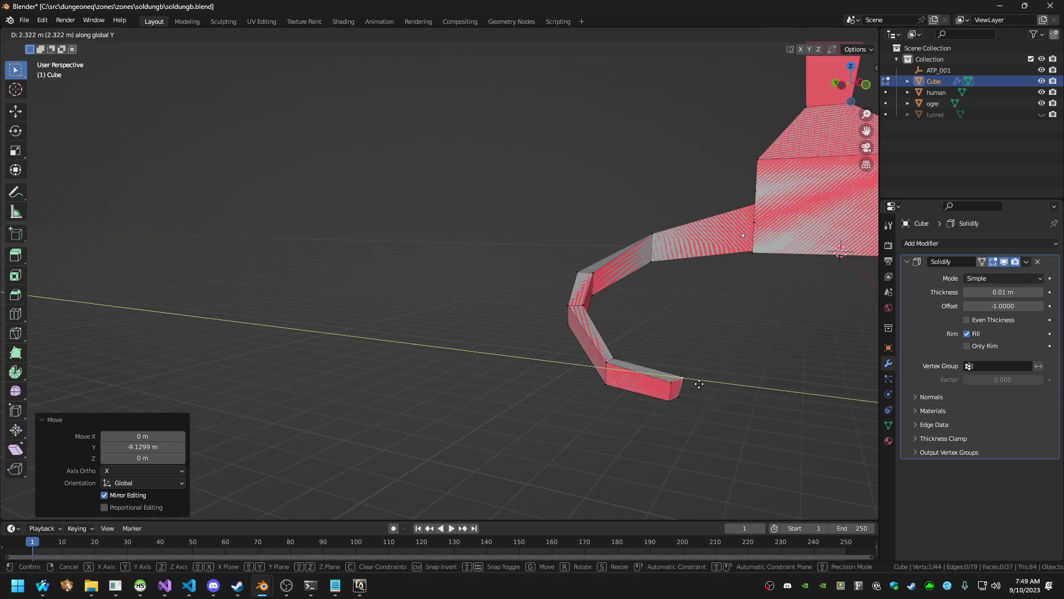
{"action": "key", "text": "y"}
{"action": "key", "text": "z"}
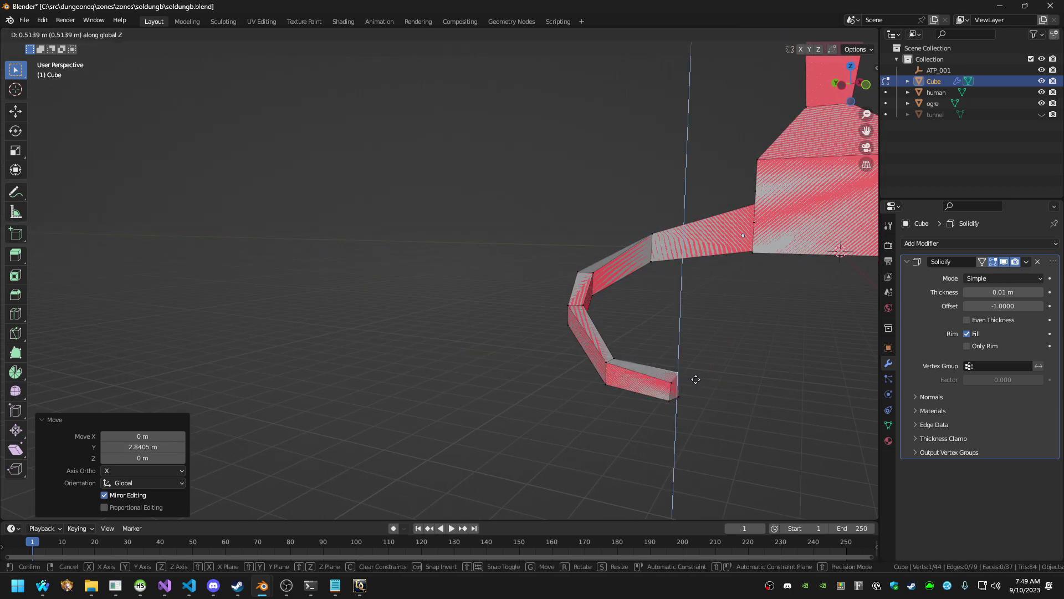
{"action": "left_click", "coordinate": [695, 377]}
Raise the other upper vertex of the tunnel's end face about 0.94 m
{"action": "left_click", "coordinate": [672, 383]}
{"action": "key", "text": "g"}
{"action": "key", "text": "z"}
{"action": "left_click", "coordinate": [682, 378]}
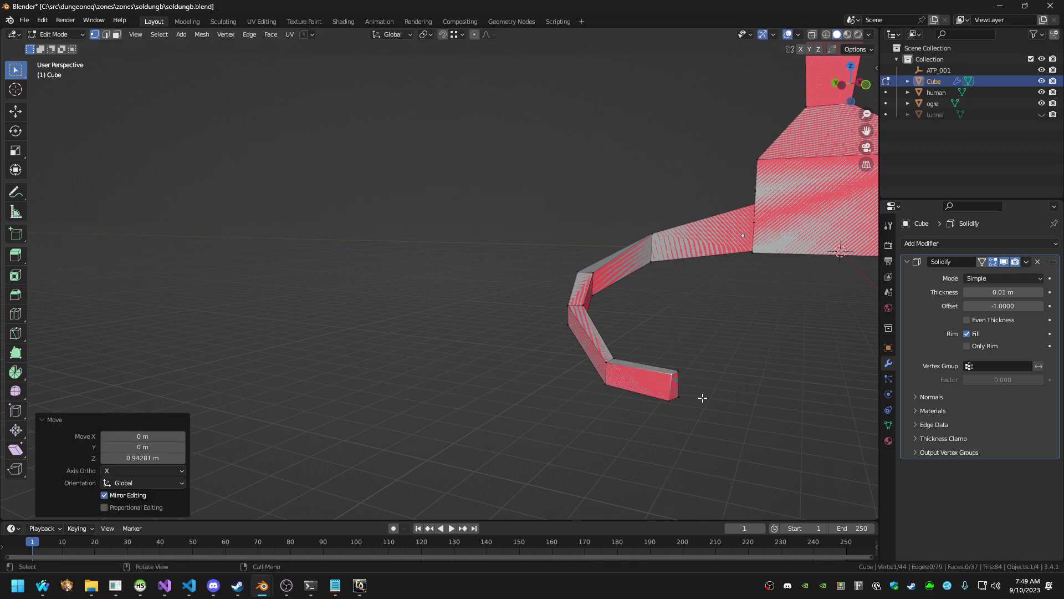
Switch the viewport to wireframe and move the ogre reference box about 24.7 m along Y, adjusting its height along Z
{"action": "mouse_move", "coordinate": [702, 397]}
{"action": "middle_mouse_down"}
{"action": "mouse_move", "coordinate": [660, 357]}
{"action": "mouse_move", "coordinate": [613, 354]}
{"action": "mouse_move", "coordinate": [701, 333]}
{"action": "mouse_move", "coordinate": [792, 378]}
{"action": "mouse_move", "coordinate": [720, 338]}
{"action": "mouse_move", "coordinate": [642, 407]}
{"action": "mouse_move", "coordinate": [687, 449]}
{"action": "mouse_move", "coordinate": [741, 452]}
{"action": "mouse_move", "coordinate": [792, 435]}
{"action": "mouse_move", "coordinate": [850, 451]}
{"action": "mouse_move", "coordinate": [789, 451]}
{"action": "middle_mouse_up"}
{"action": "key", "text": "shift+z"}
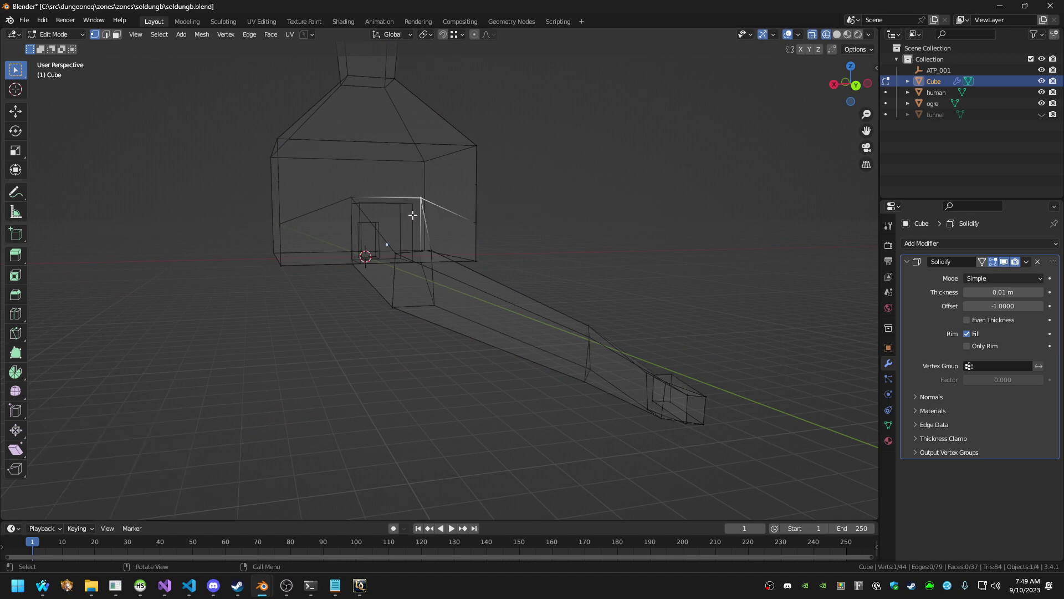
{"action": "key", "text": "Tab"}
{"action": "left_click", "coordinate": [411, 211]}
{"action": "key", "text": "g"}
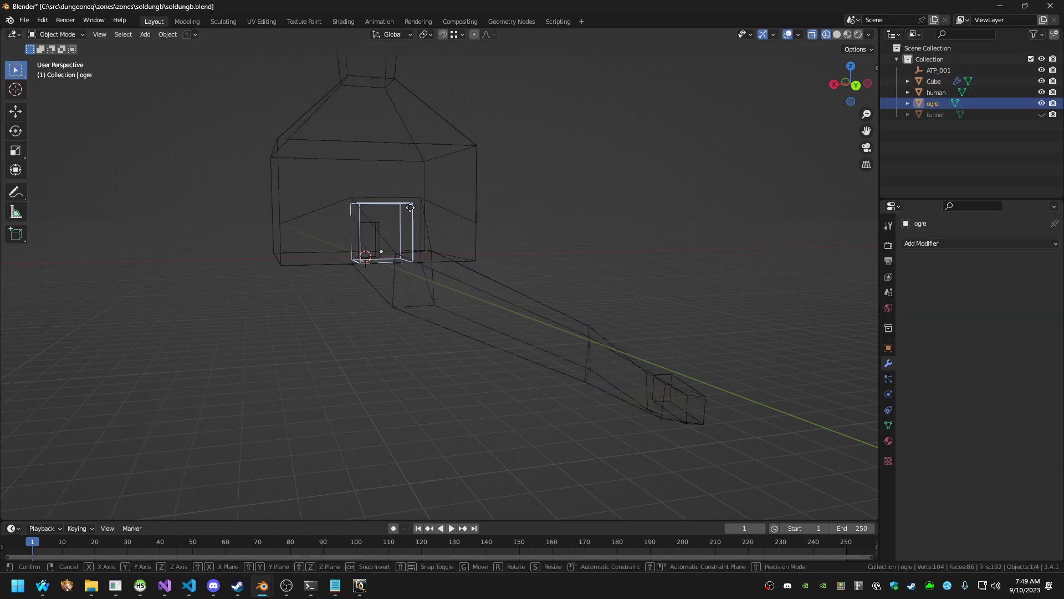
{"action": "key", "text": "y"}
{"action": "left_click", "coordinate": [477, 259]}
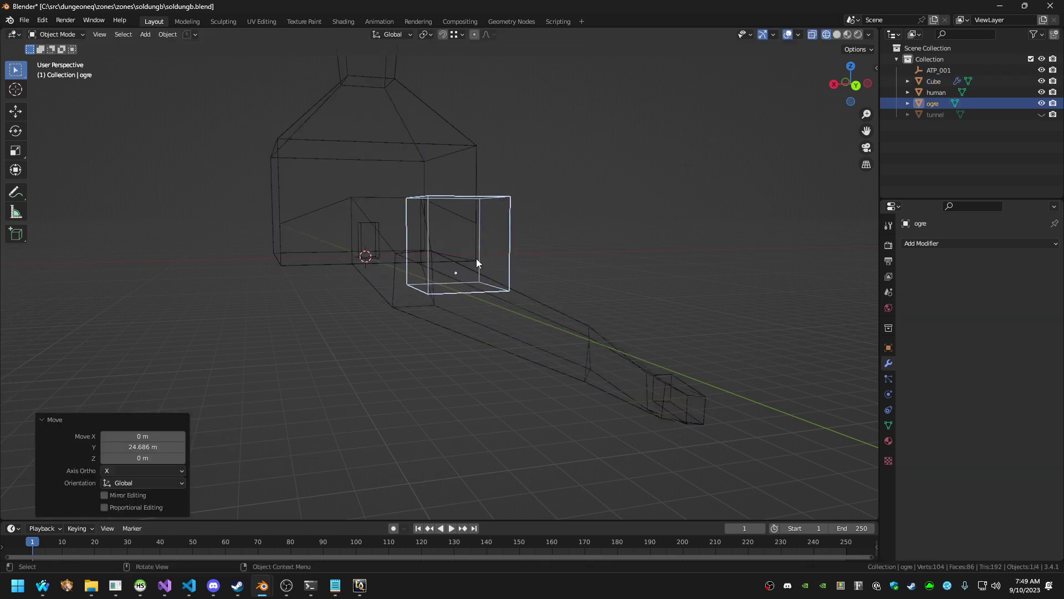
{"action": "key", "text": "g"}
{"action": "key", "text": "z"}
{"action": "left_click", "coordinate": [471, 292]}
Edit the Cube mesh and raise one upper vertex at the tunnel's first bend about 0.04 m
{"action": "middle_click_drag", "start_coordinate": [471, 291], "coordinate": [516, 351]}
{"action": "left_click", "coordinate": [358, 249]}
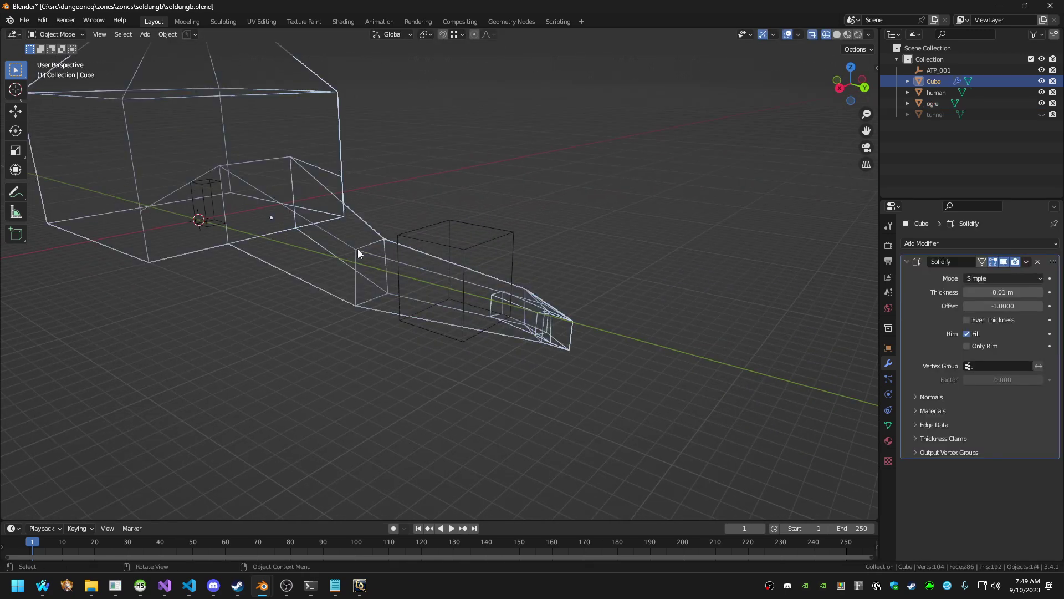
{"action": "key", "text": "Tab"}
{"action": "key", "text": "g"}
{"action": "key", "text": "z"}
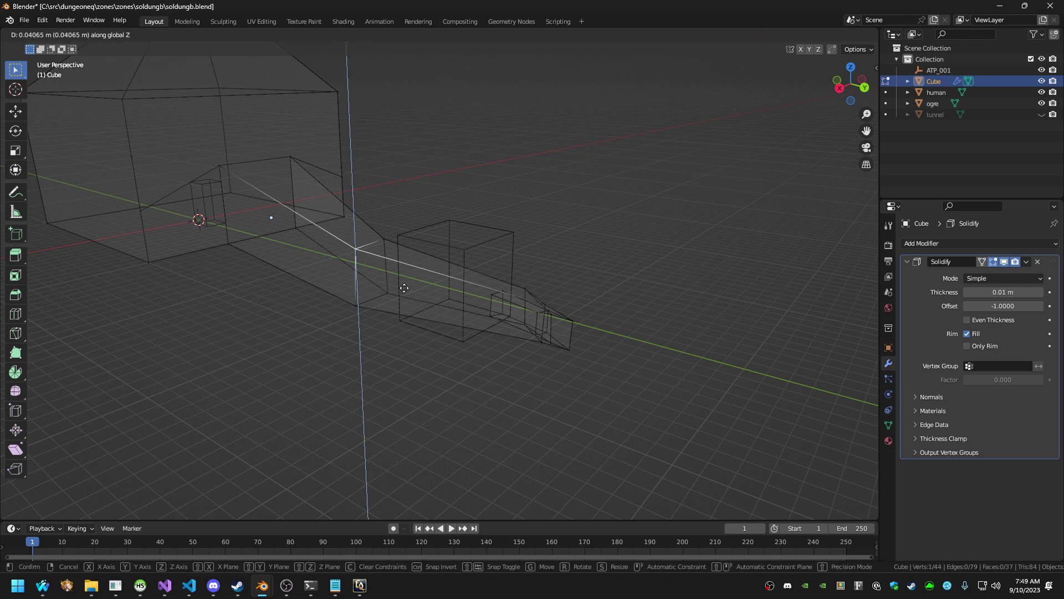
{"action": "left_click", "coordinate": [404, 288]}
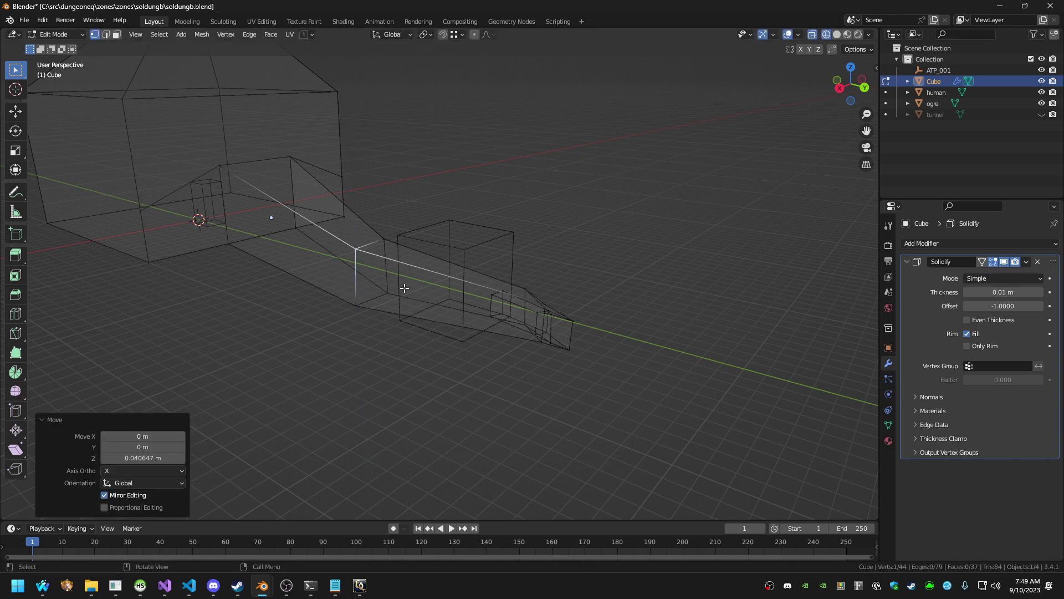
Lower both floor vertices of the tunnel's first bend along Z, the second one by about 1.95 m
{"action": "left_click", "coordinate": [357, 302]}
{"action": "key", "text": "g"}
{"action": "key", "text": "z"}
{"action": "left_click", "coordinate": [404, 342]}
{"action": "middle_click_drag", "start_coordinate": [448, 357], "coordinate": [436, 328]}
{"action": "left_click", "coordinate": [393, 304]}
{"action": "key", "text": "g"}
{"action": "key", "text": "z"}
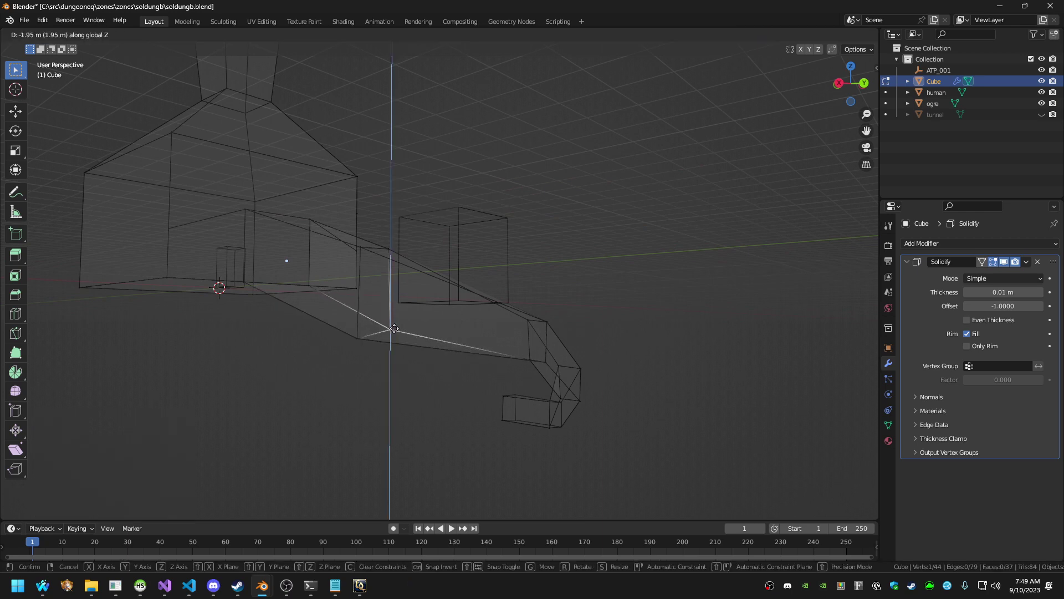
{"action": "left_click", "coordinate": [394, 328]}
Move the inner upper vertex of the tunnel's first bend about 2.8 m along negative X to widen the passage
{"action": "left_click", "coordinate": [390, 250]}
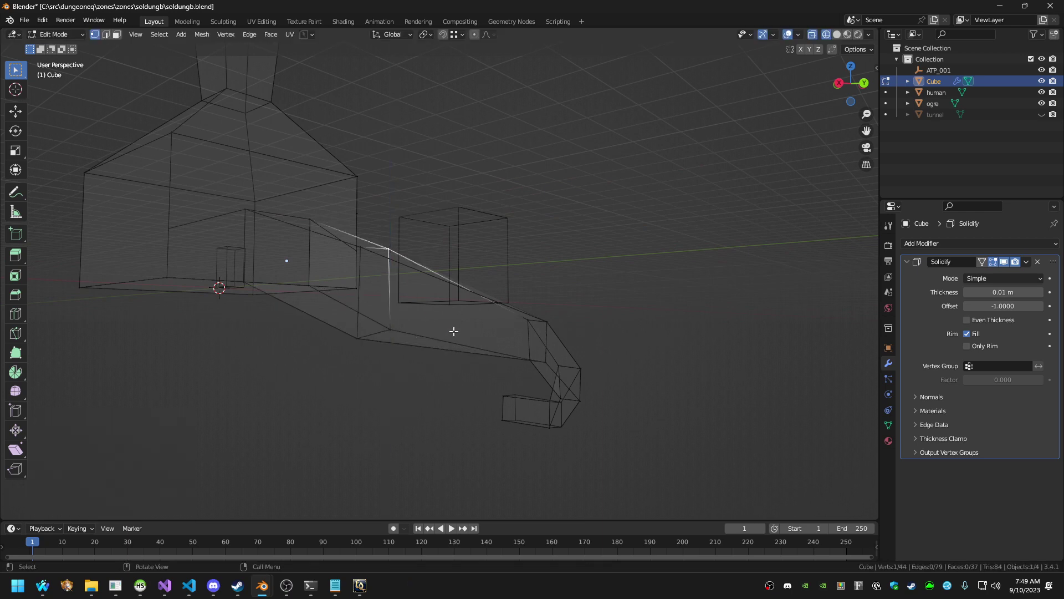
{"action": "key", "text": "KP_1"}
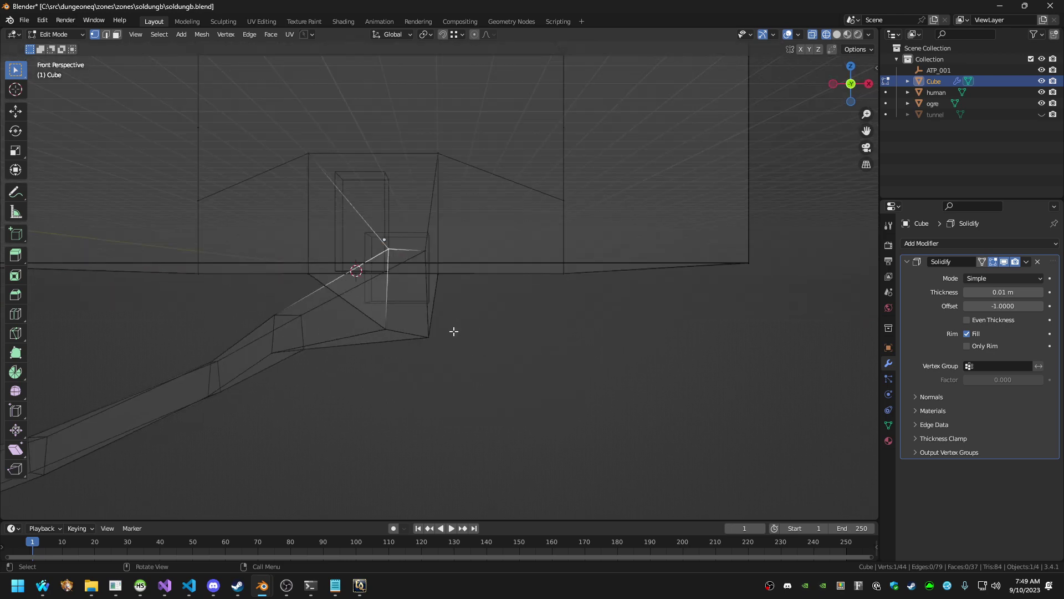
{"action": "middle_click_drag", "start_coordinate": [453, 331], "coordinate": [453, 331]}
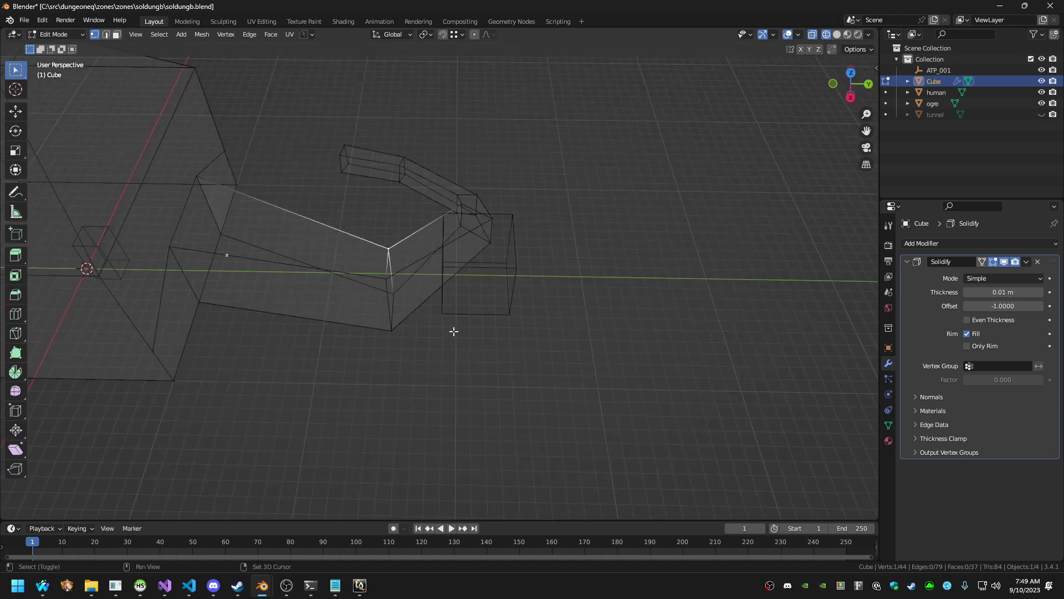
{"action": "key", "text": "KP_1"}
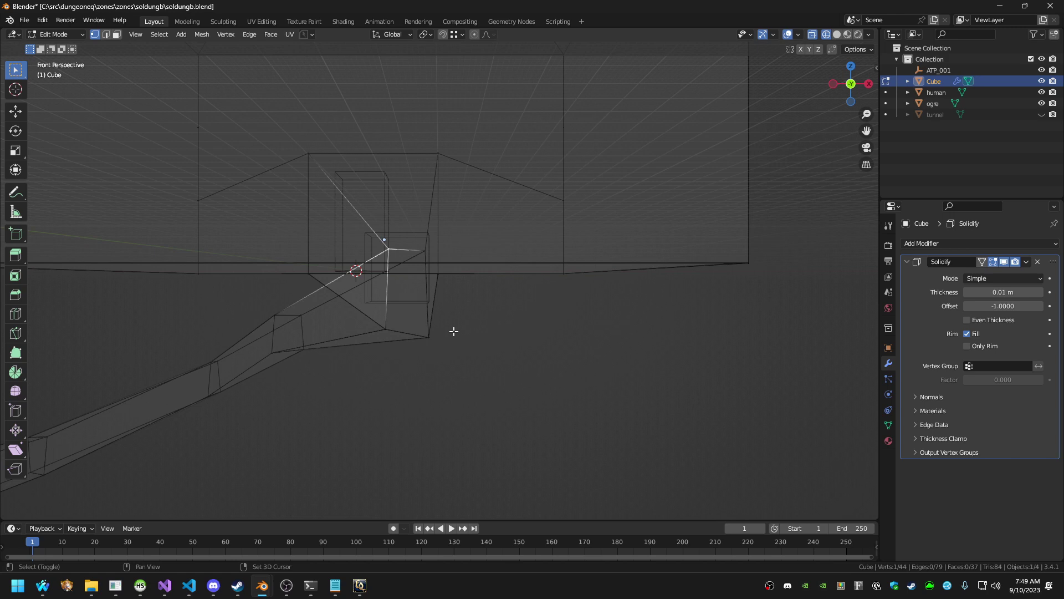
{"action": "middle_click_drag", "start_coordinate": [454, 331], "coordinate": [454, 330]}
{"action": "key", "text": "KP_3"}
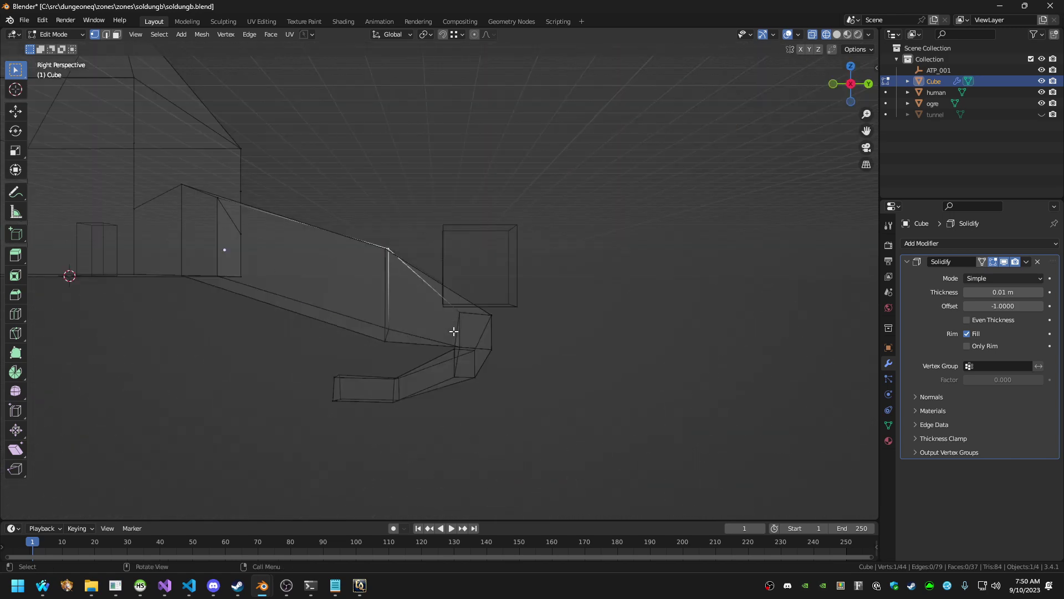
{"action": "key", "text": "KP_1"}
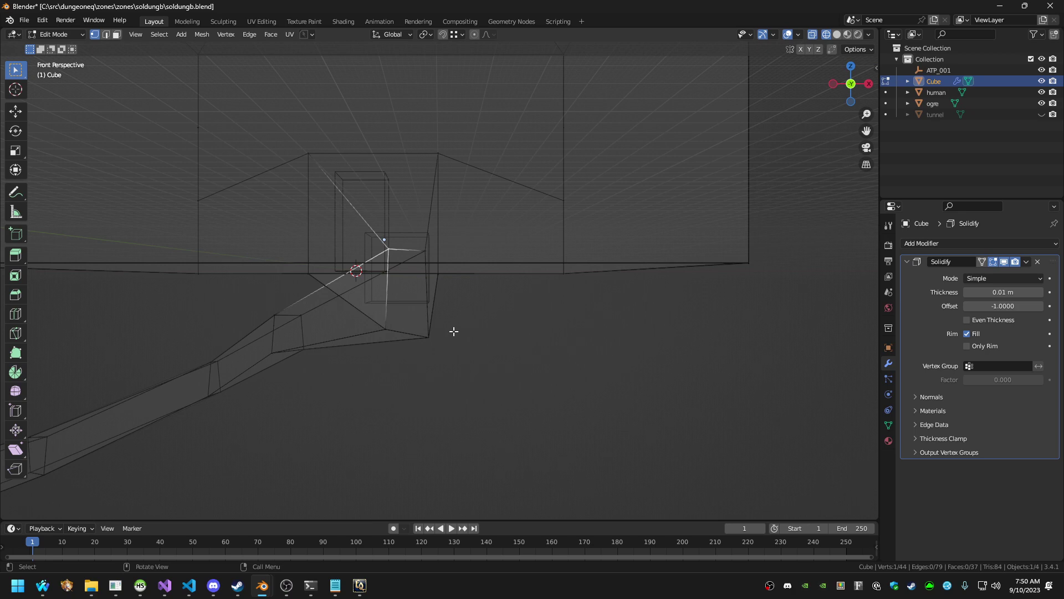
{"action": "middle_click_drag", "start_coordinate": [416, 294], "coordinate": [670, 295]}
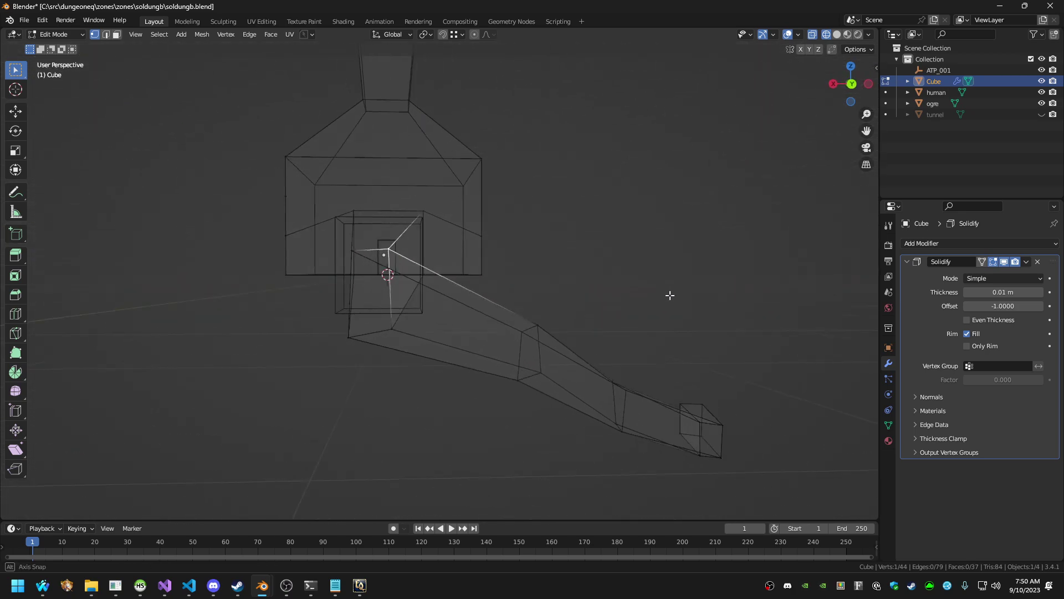
{"action": "key", "text": "g"}
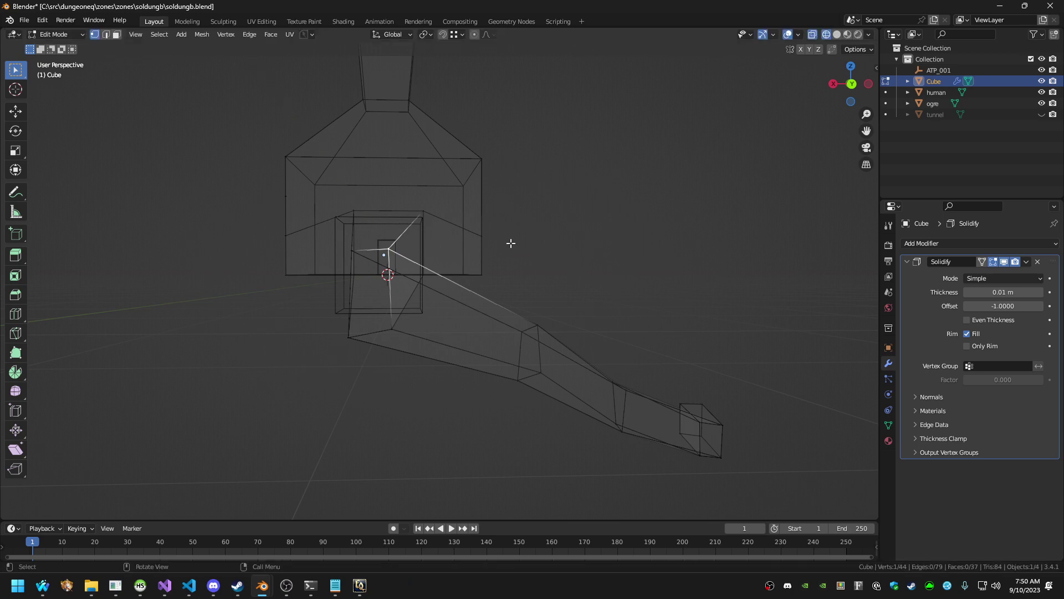
{"action": "key", "text": "x"}
{"action": "left_click", "coordinate": [546, 245]}
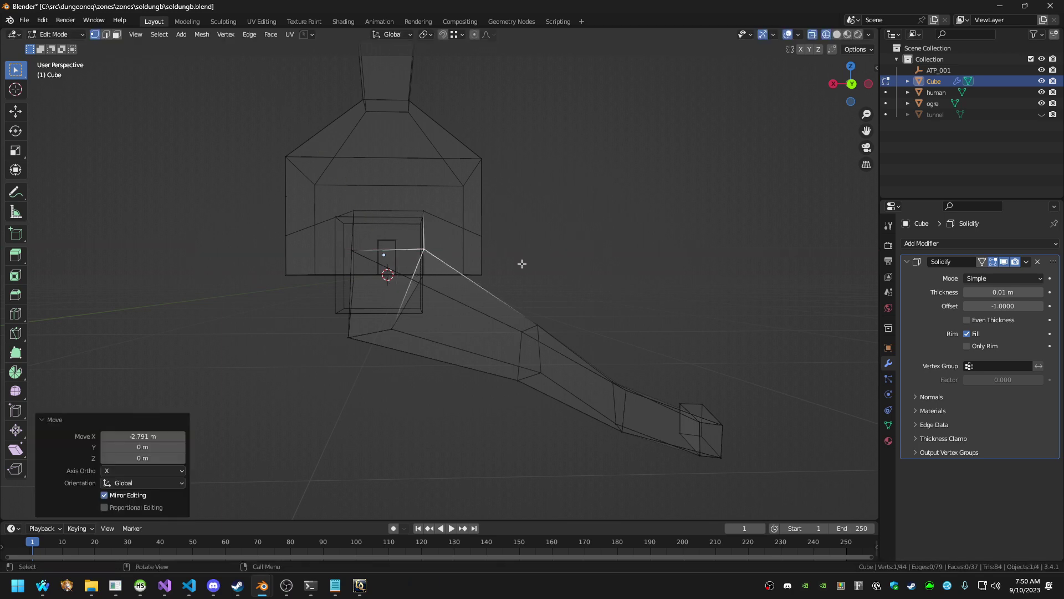
Move the floor vertex below it about 2.8 m along negative X and lower it along Z
{"action": "key", "text": "g"}
{"action": "key", "text": "x"}
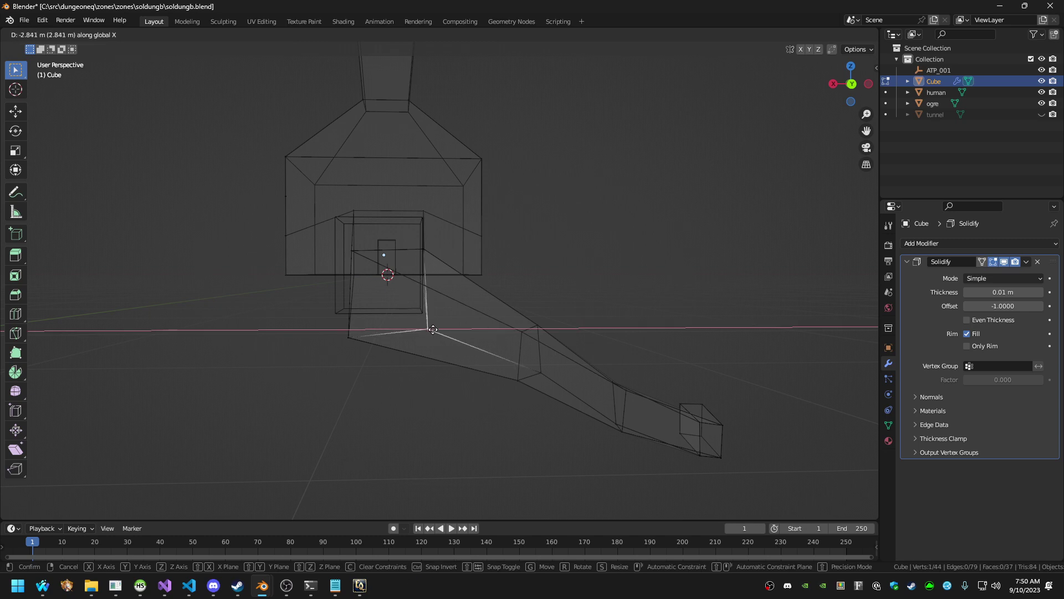
{"action": "left_click", "coordinate": [430, 330]}
{"action": "key", "text": "g"}
{"action": "key", "text": "z"}
{"action": "left_click", "coordinate": [430, 353]}
Return to Object Mode and lower the ogre box about 2.7 m, plus a further drop along Z toward the next tunnel bend
{"action": "middle_click_drag", "start_coordinate": [429, 352], "coordinate": [417, 239]}
{"action": "key", "text": "Tab"}
{"action": "left_click", "coordinate": [425, 215]}
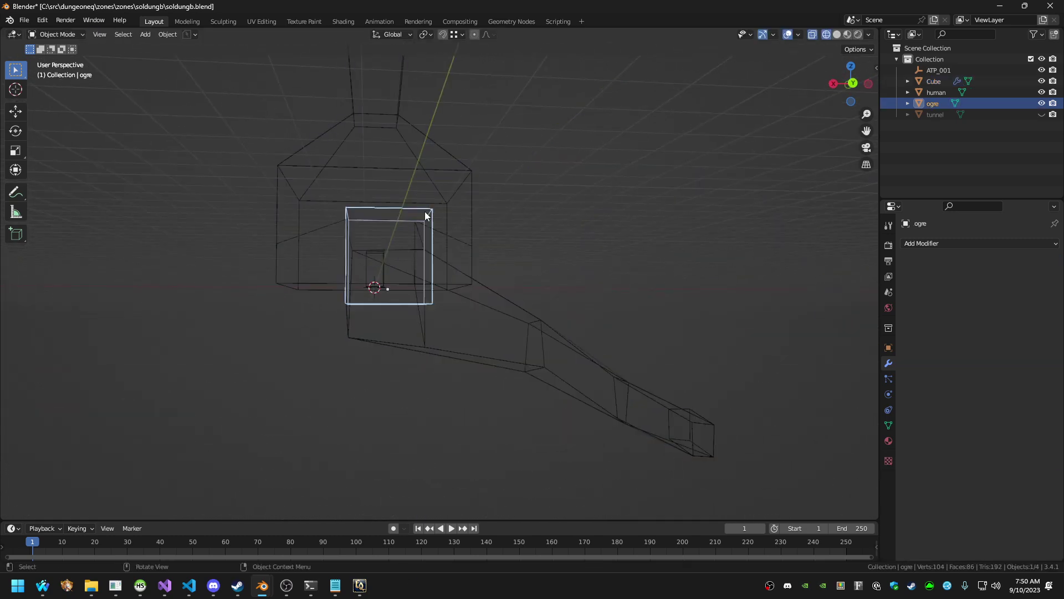
{"action": "key", "text": "g"}
{"action": "key", "text": "z"}
{"action": "left_click", "coordinate": [417, 251]}
{"action": "middle_click_drag", "start_coordinate": [417, 251], "coordinate": [280, 299]}
{"action": "key", "text": "g"}
{"action": "key", "text": "z"}
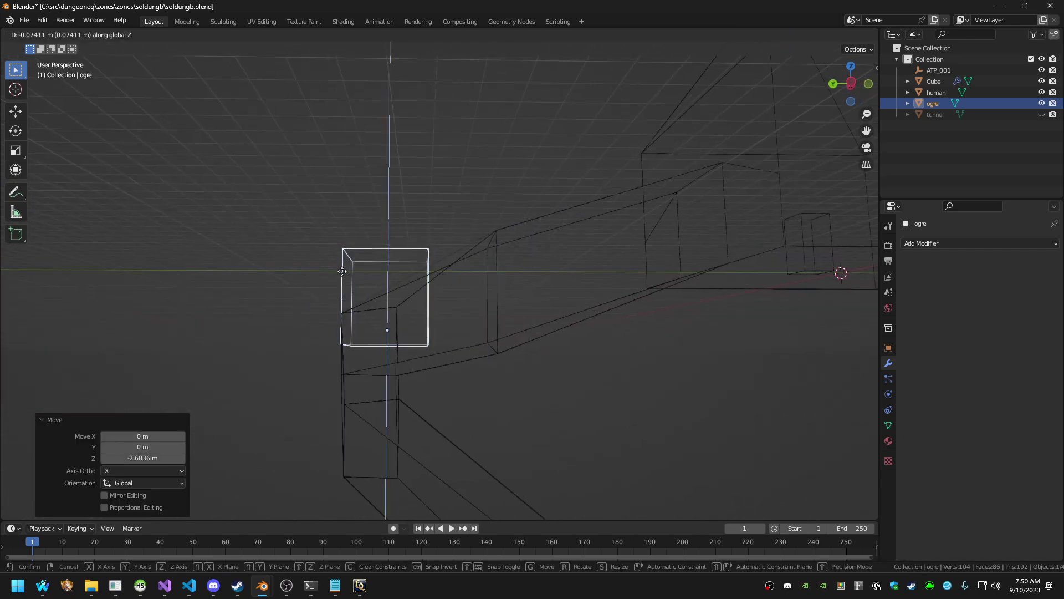
{"action": "left_click", "coordinate": [390, 314]}
{"action": "key", "text": "Tab"}
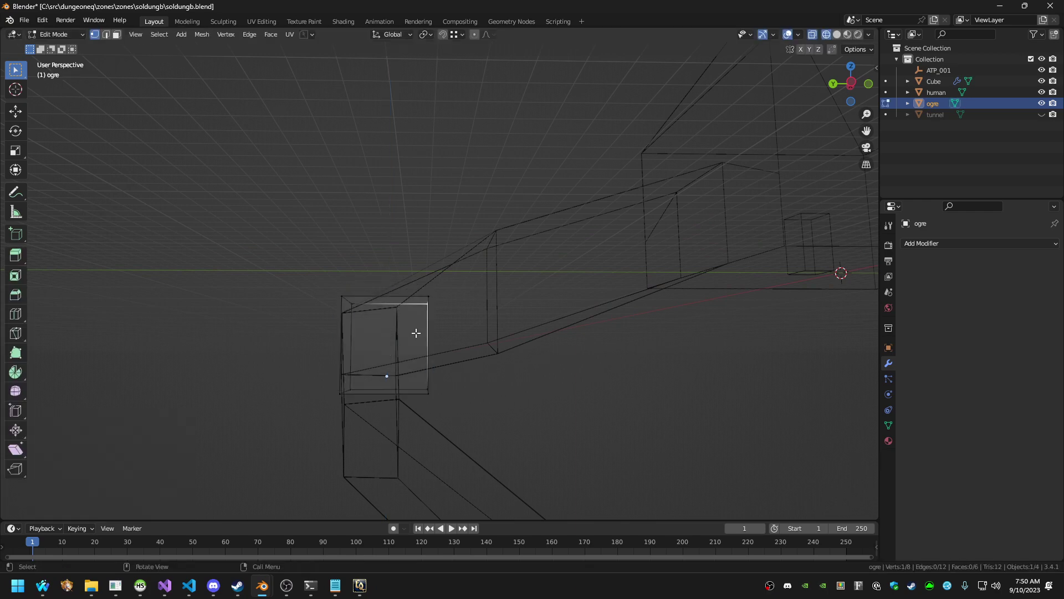
Move the upper-right corner vertex of the tunnel bend about -1.64 m along Y and slightly up to match the ogre box
{"action": "key", "text": "Tab"}
{"action": "left_click", "coordinate": [446, 282]}
{"action": "key", "text": "Tab"}
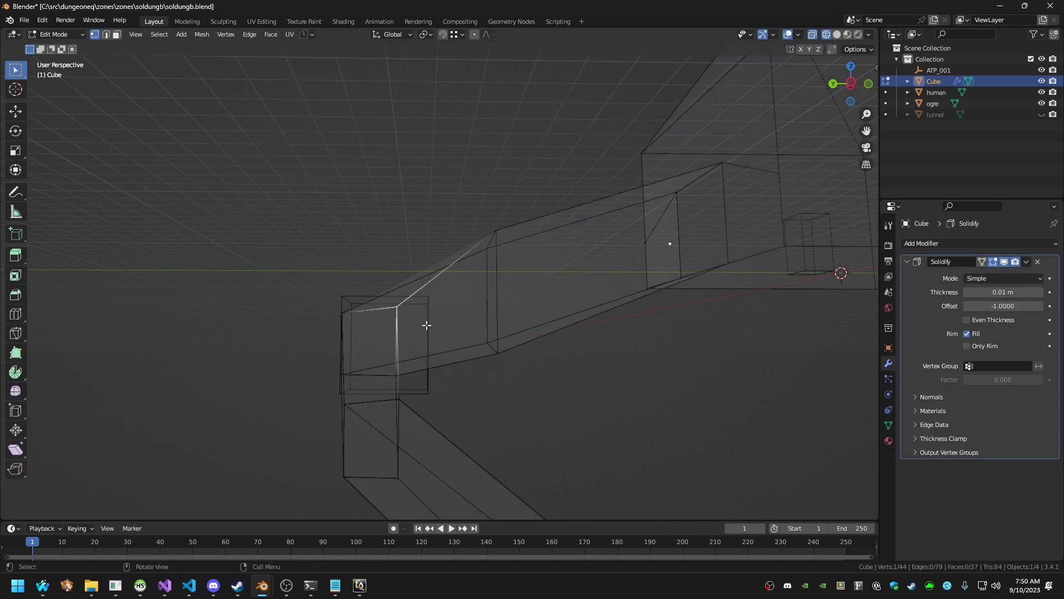
{"action": "key", "text": "g"}
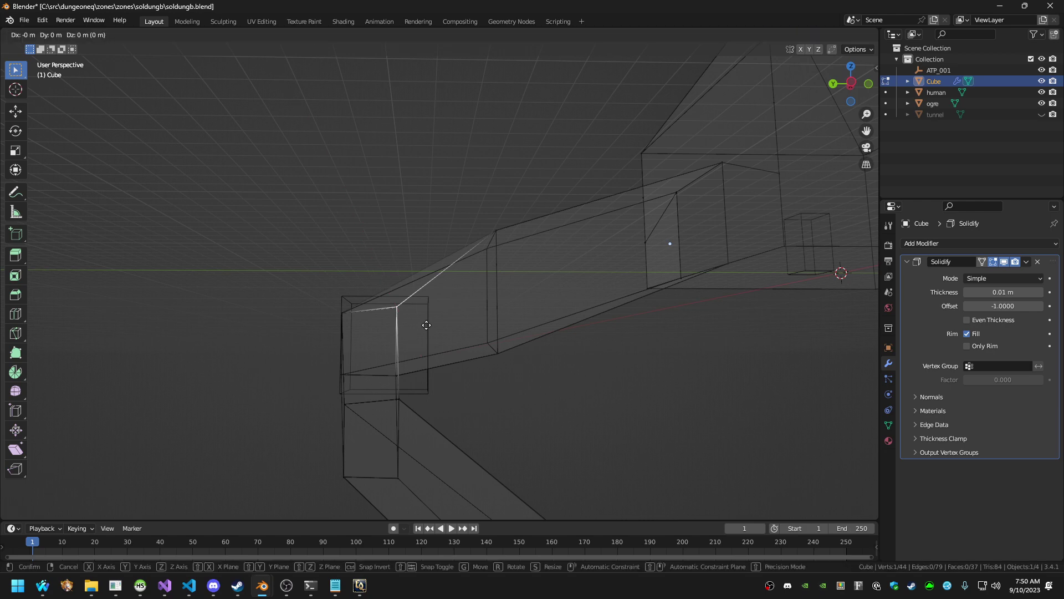
{"action": "key", "text": "y"}
{"action": "left_click", "coordinate": [460, 321]}
{"action": "key", "text": "g"}
{"action": "key", "text": "z"}
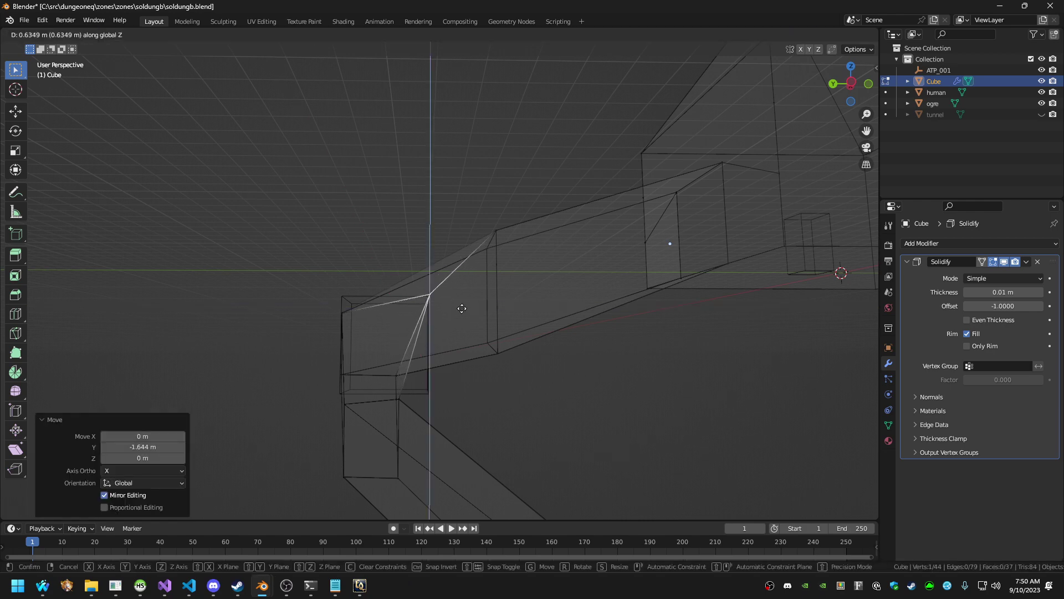
{"action": "left_click", "coordinate": [460, 313]}
Raise the bend's upper-left corner vertex and lower its bottom-left vertex along Z to line up with the ogre box
{"action": "key", "text": "ctrl+z"}
{"action": "key", "text": "g"}
{"action": "key", "text": "z"}
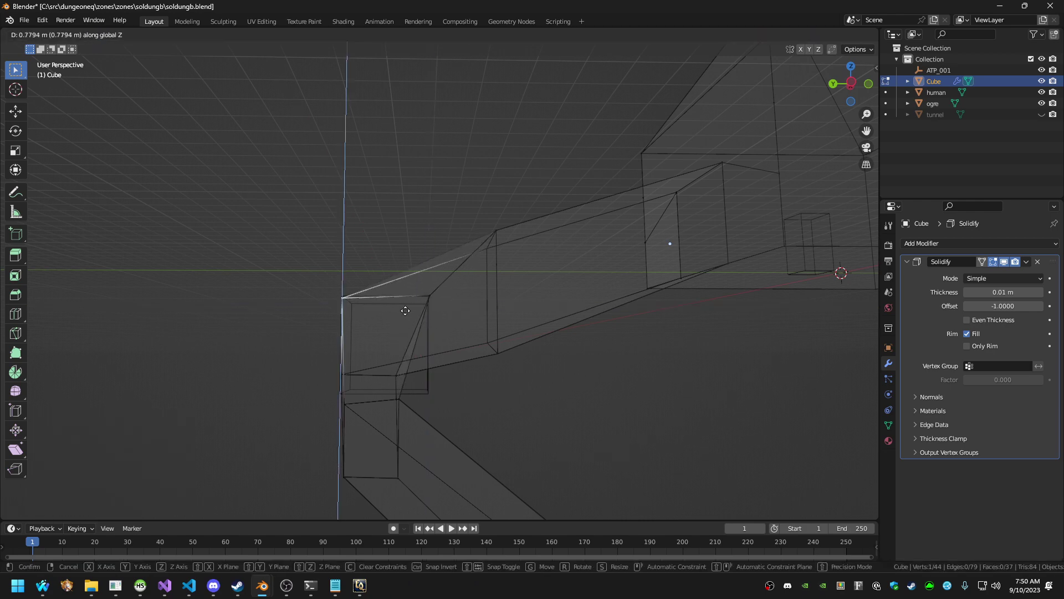
{"action": "left_click", "coordinate": [402, 317]}
{"action": "middle_click_drag", "start_coordinate": [344, 375], "coordinate": [418, 373]}
{"action": "key", "text": "g"}
{"action": "key", "text": "z"}
{"action": "left_click", "coordinate": [318, 394]}
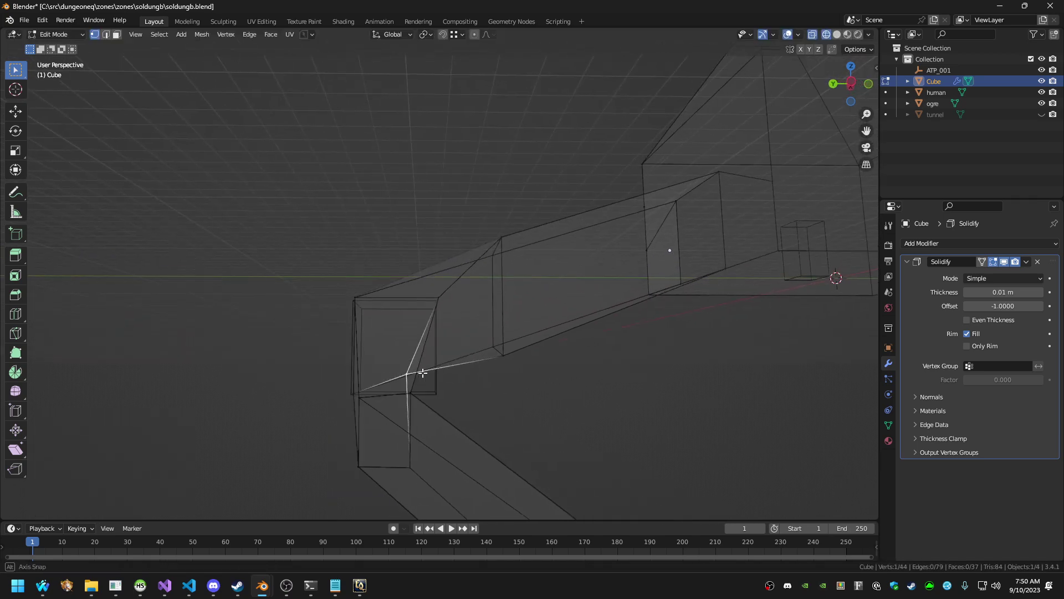
Move the bend's bottom-right corner vertex about -0.86 m along Z and -1.54 m along Y to fit the ogre box
{"action": "key", "text": "g"}
{"action": "key", "text": "z"}
{"action": "left_click", "coordinate": [422, 389]}
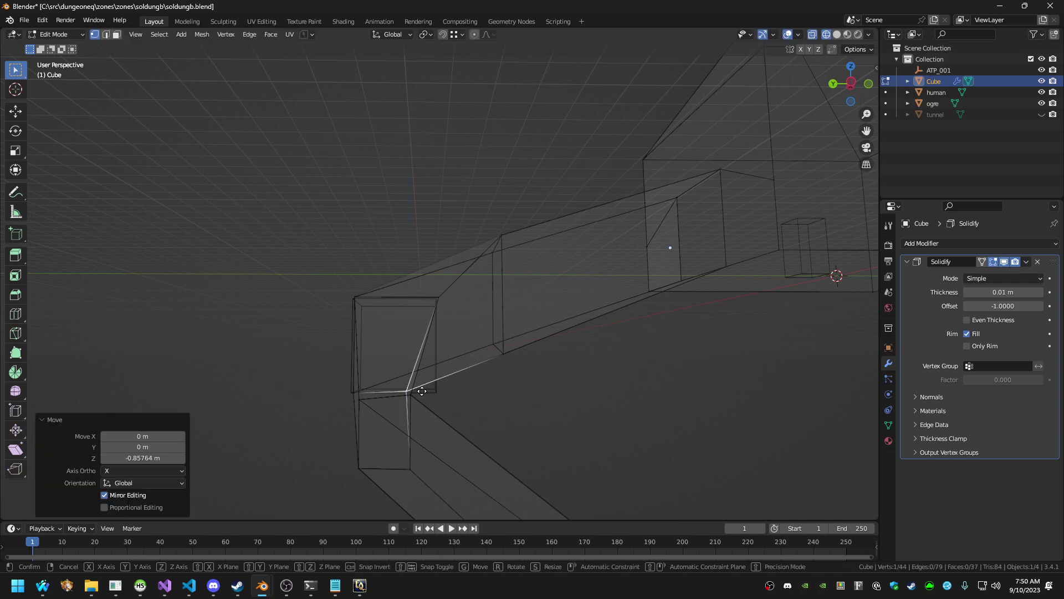
{"action": "key", "text": "g"}
{"action": "key", "text": "y"}
{"action": "left_click", "coordinate": [451, 388]}
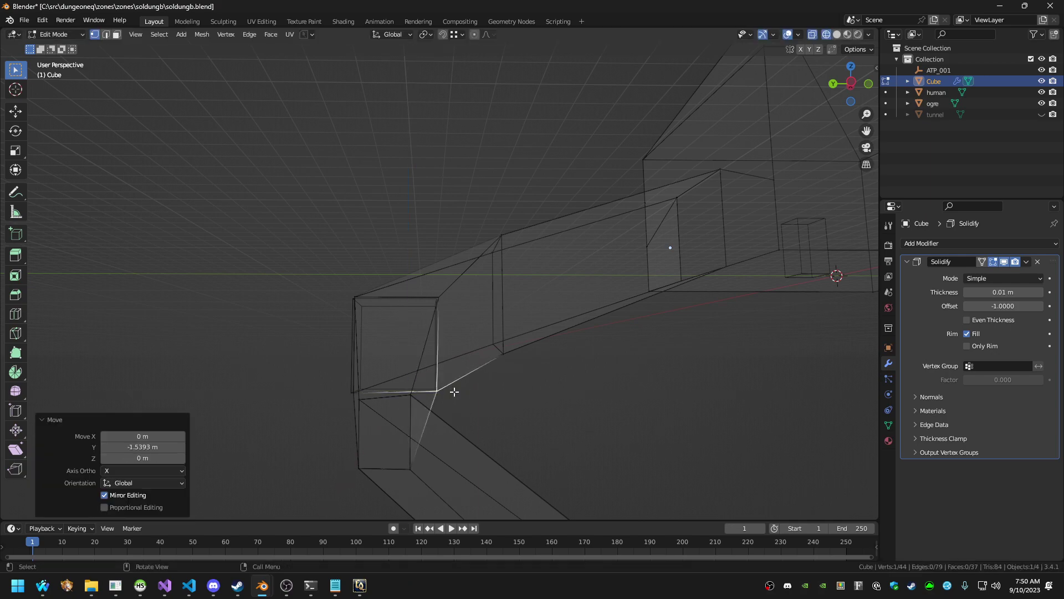
Lower the ogre box to the next tunnel section below and shift it about -0.63 m in X and -1.35 m in Y
{"action": "middle_click_drag", "start_coordinate": [451, 388], "coordinate": [380, 345]}
{"action": "scroll", "coordinate": [449, 397], "scroll_direction": "down", "scroll_amount": 5}
{"action": "key", "text": "Tab"}
{"action": "left_click", "coordinate": [368, 283]}
{"action": "key", "text": "g"}
{"action": "key", "text": "z"}
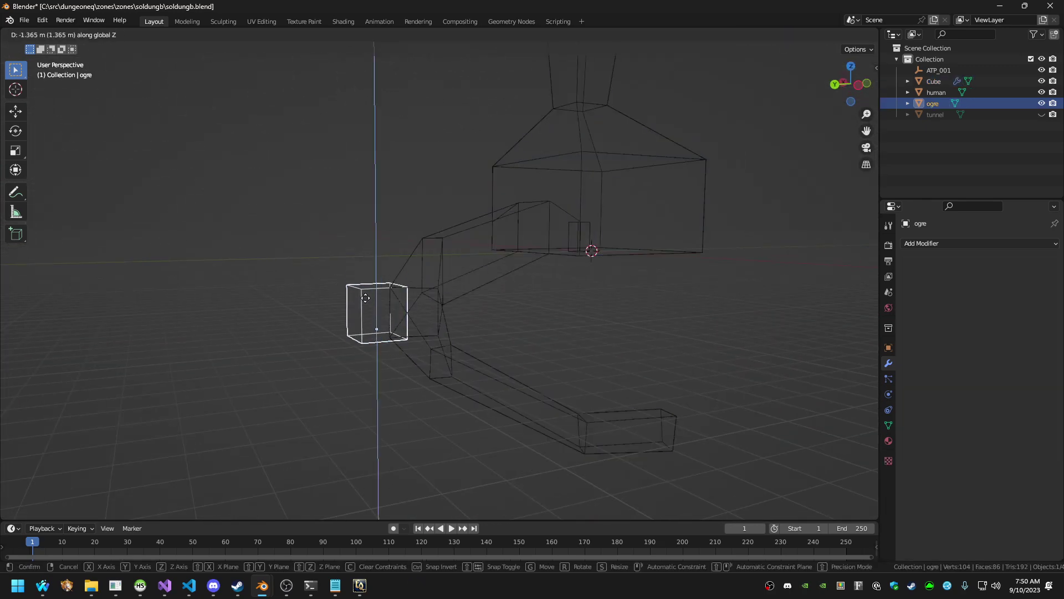
{"action": "left_click", "coordinate": [373, 312]}
{"action": "key", "text": "g"}
{"action": "left_click", "coordinate": [376, 308]}
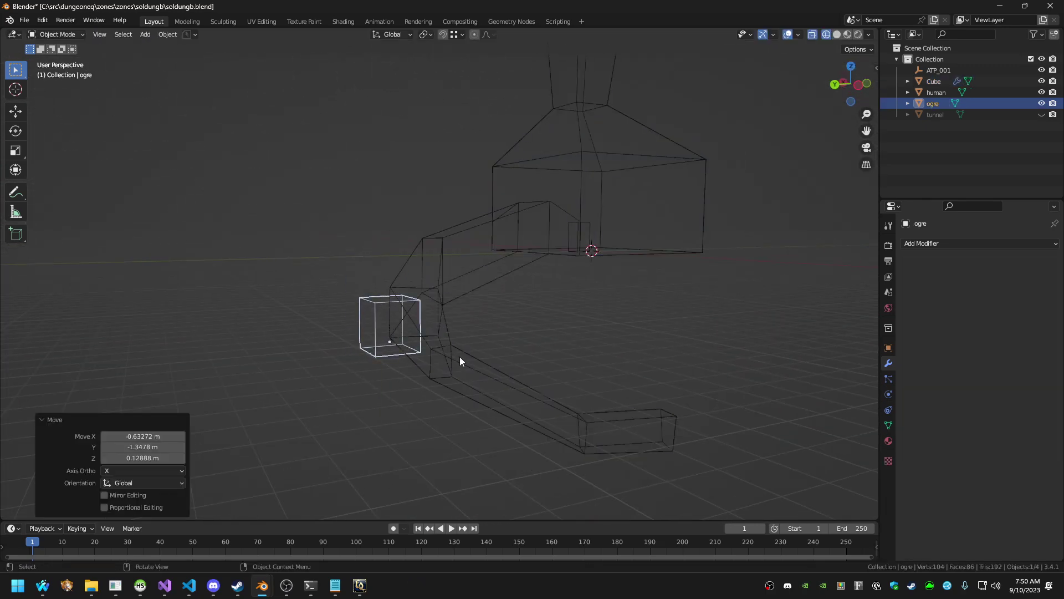
Raise the upper-left vertex of the tunnel's next cross-section about 1.53 m and move it outward along Y to the ogre box's corner
{"action": "left_click", "coordinate": [451, 354]}
{"action": "key", "text": "Tab"}
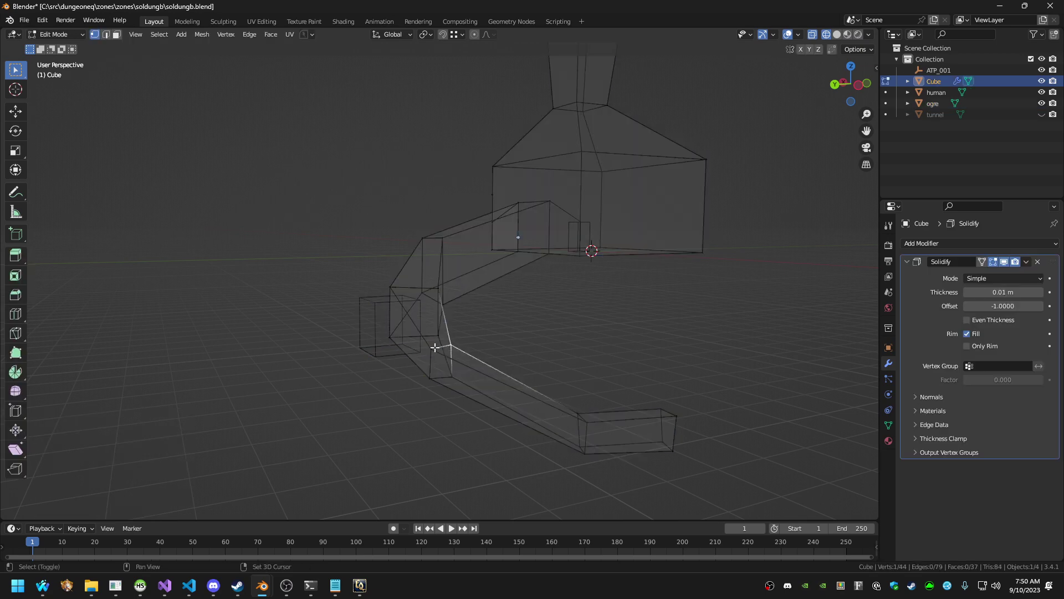
{"action": "middle_click_drag", "start_coordinate": [493, 362], "coordinate": [456, 347]}
{"action": "key", "text": "shift+grave"}
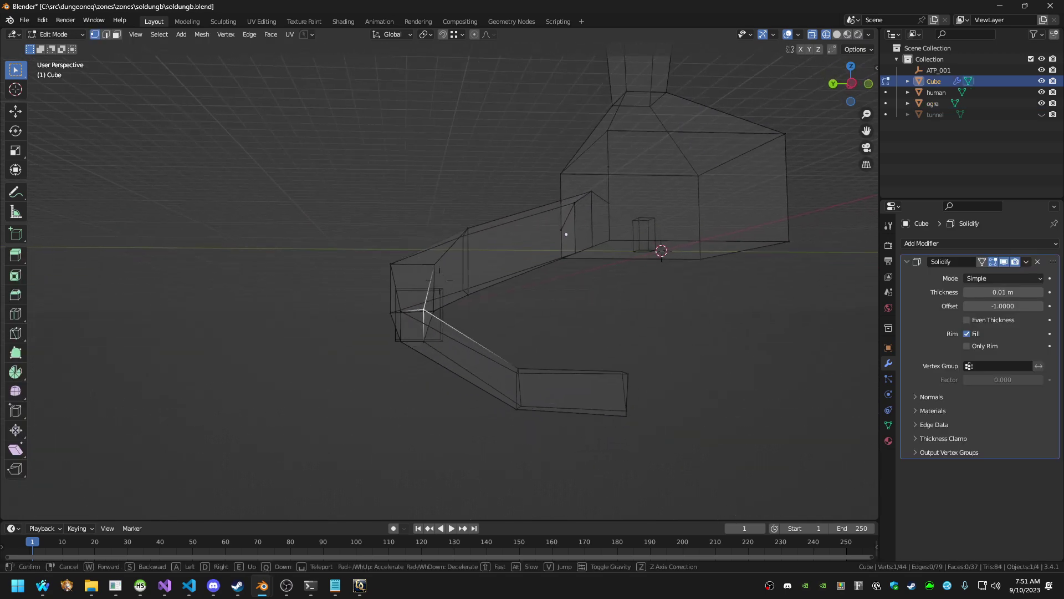
{"action": "key", "text": "w"}
{"action": "key", "text": "s"}
{"action": "key", "text": "w"}
{"action": "key", "text": "a"}
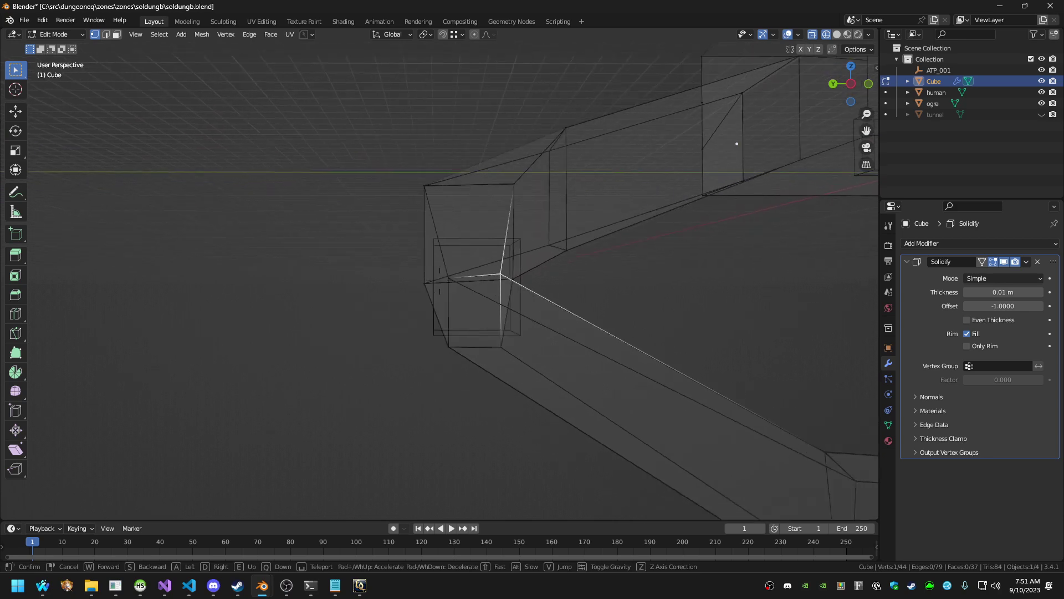
{"action": "key", "text": "s"}
{"action": "key", "text": "d"}
{"action": "key", "text": "w"}
{"action": "key", "text": "a"}
{"action": "left_click", "coordinate": [459, 346]}
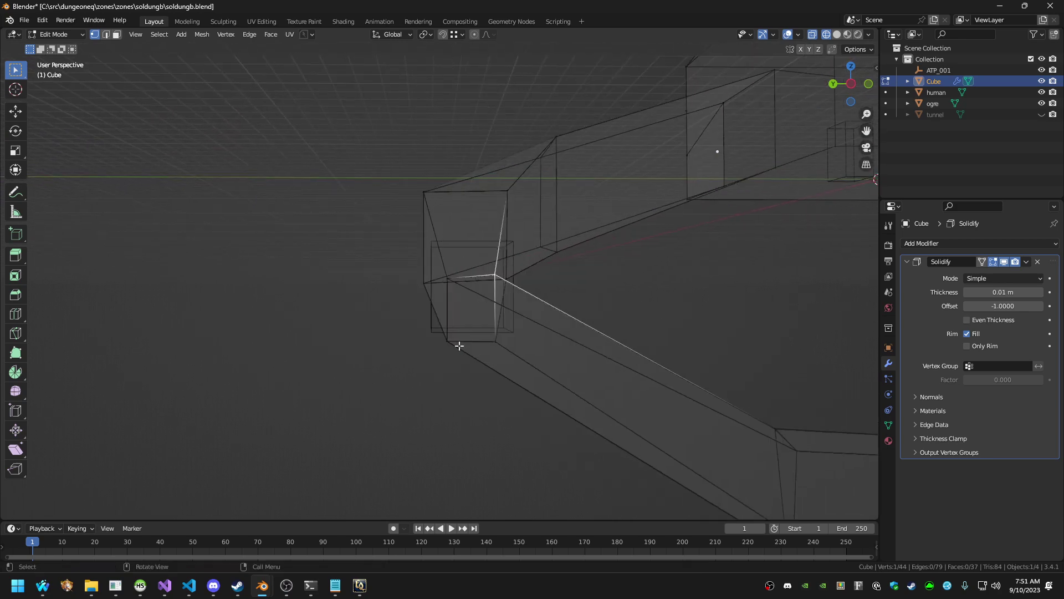
{"action": "left_click", "coordinate": [454, 284]}
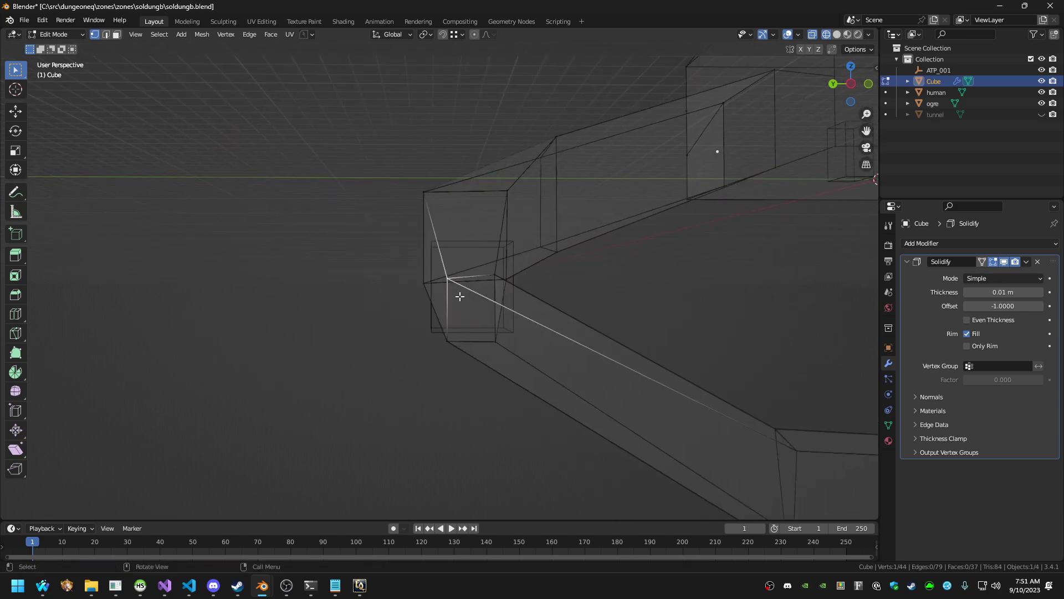
{"action": "key", "text": "g"}
{"action": "key", "text": "z"}
{"action": "left_click", "coordinate": [462, 261]}
{"action": "key", "text": "g"}
{"action": "key", "text": "y"}
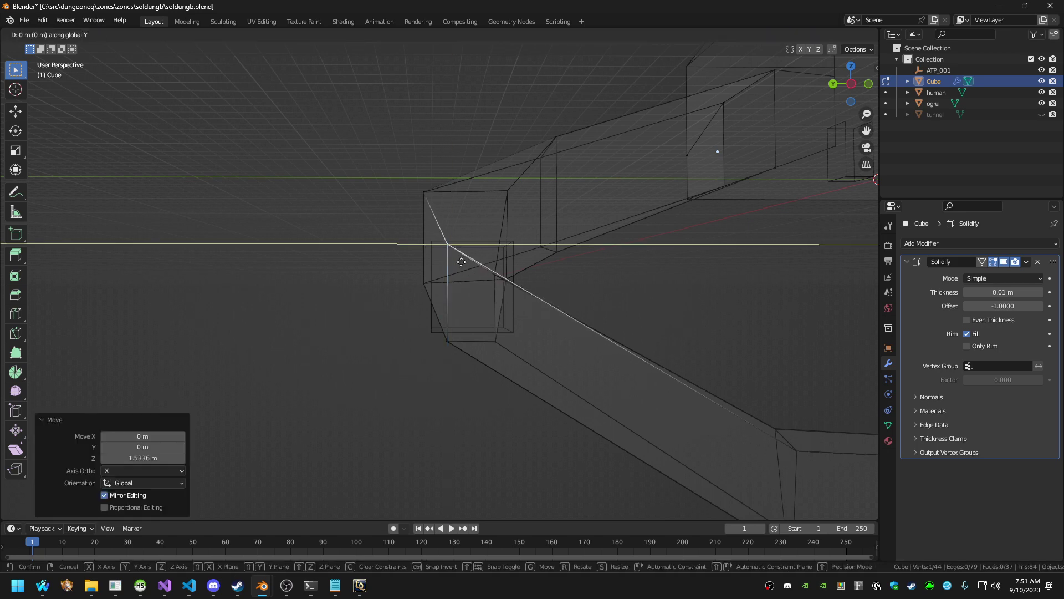
{"action": "left_click", "coordinate": [447, 261]}
Raise the same cross-section's upper-right vertex about 1.45 m and move it outward along Y to the ogre box's width
{"action": "key", "text": "g"}
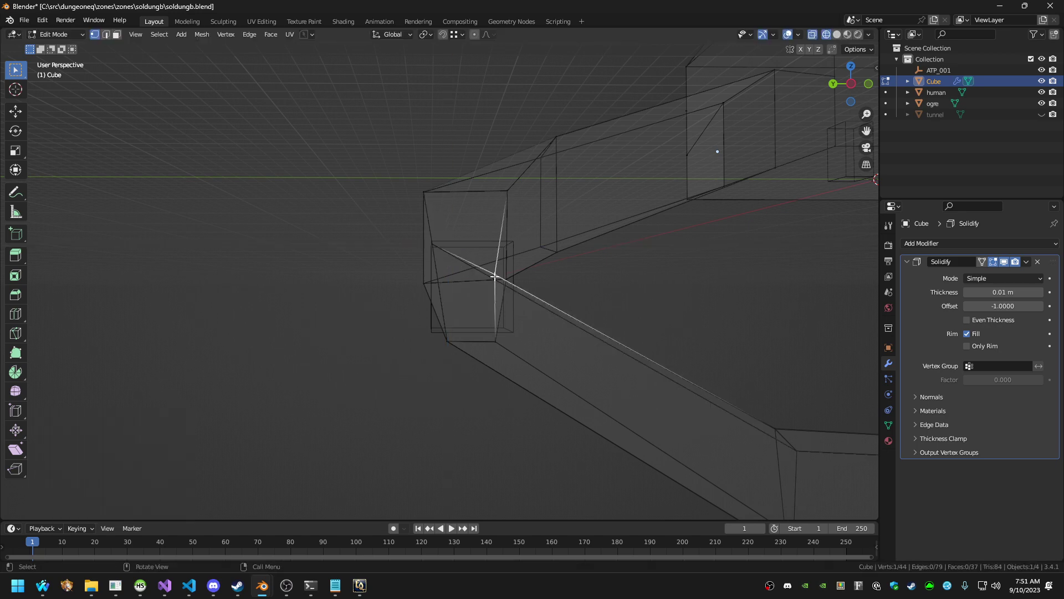
{"action": "key", "text": "z"}
{"action": "left_click", "coordinate": [499, 245]}
{"action": "key", "text": "g"}
{"action": "key", "text": "y"}
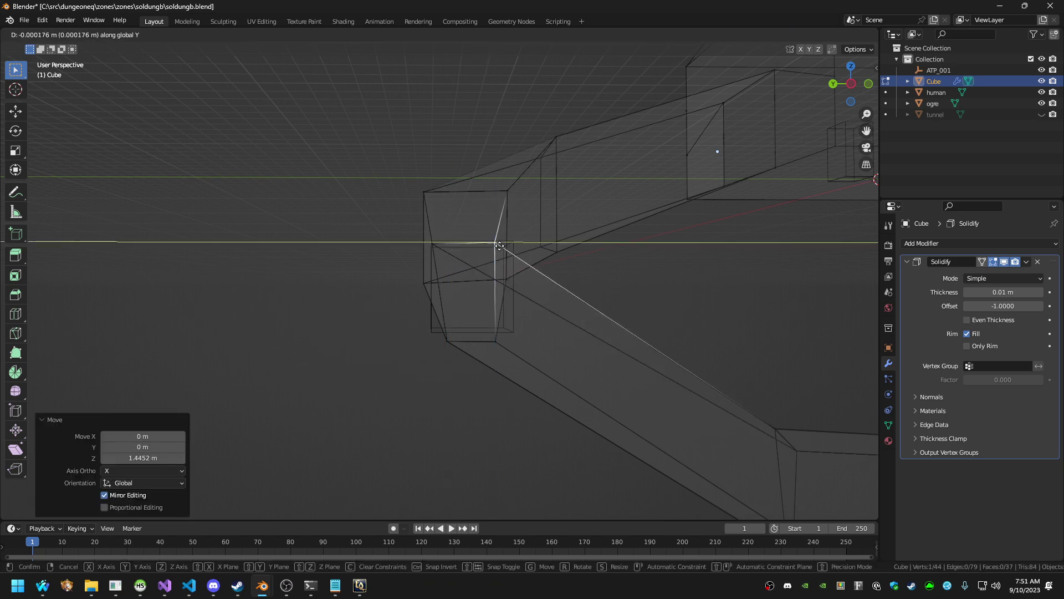
{"action": "left_click", "coordinate": [518, 245]}
Widen the cross-section's base along Y by moving the bottom-left vertex outward and the bottom-right vertex about -0.99 m
{"action": "left_click", "coordinate": [449, 341]}
{"action": "key", "text": "g"}
{"action": "key", "text": "y"}
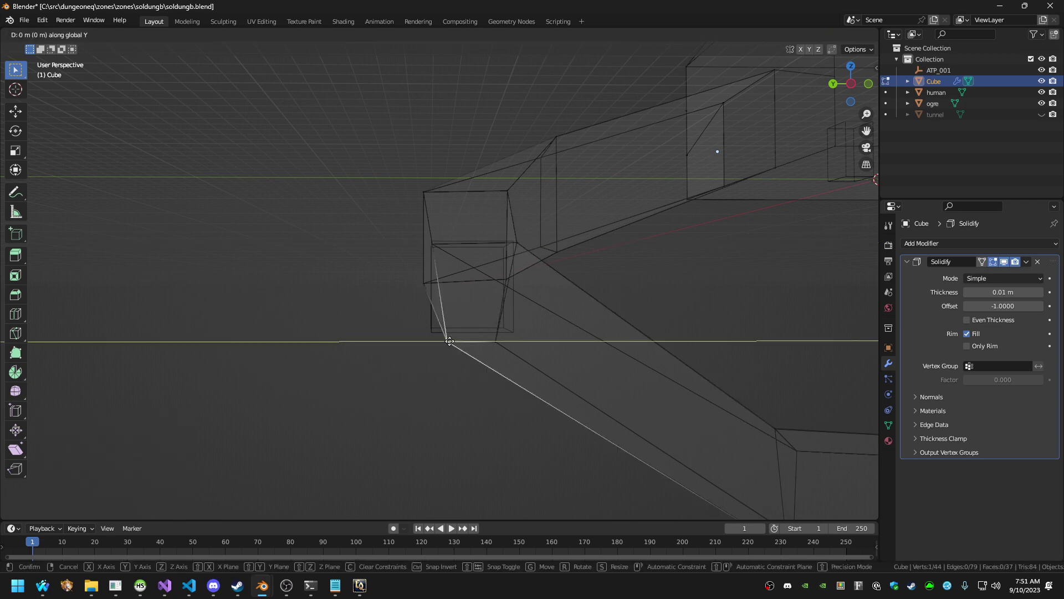
{"action": "left_click", "coordinate": [434, 338]}
{"action": "left_click", "coordinate": [496, 340]}
{"action": "key", "text": "g"}
{"action": "key", "text": "y"}
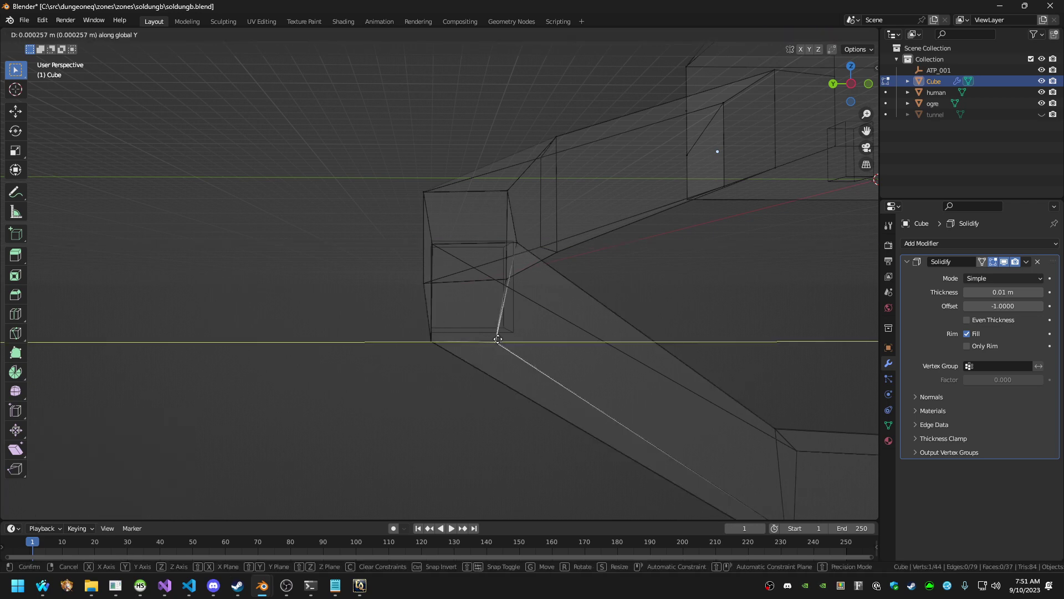
{"action": "left_click", "coordinate": [520, 341]}
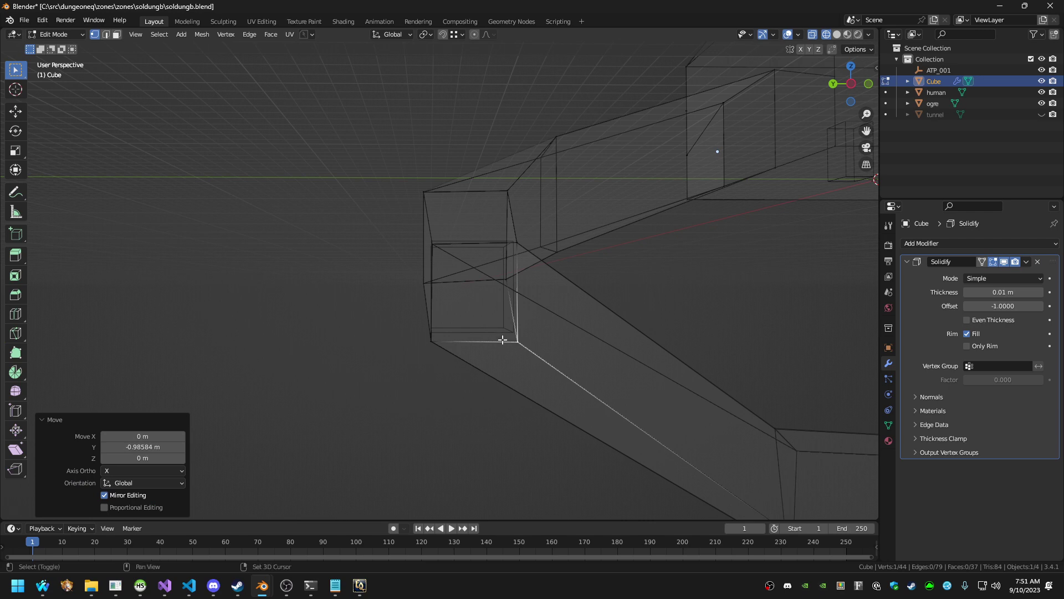
Move the ogre box about -22.89 m along X toward the tunnel's next bend
{"action": "key", "text": "shift+grave"}
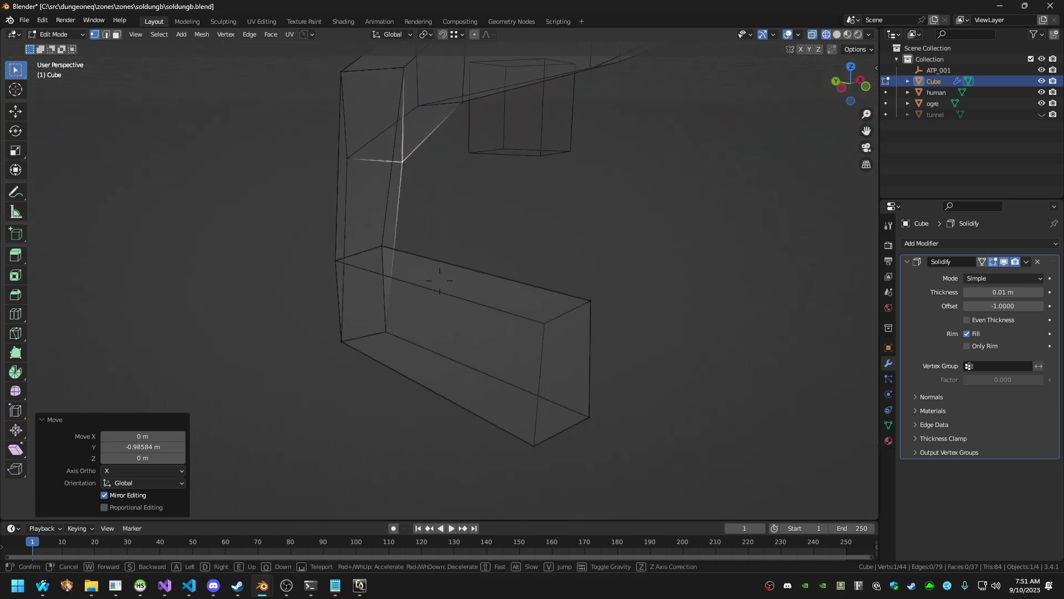
{"action": "left_click", "coordinate": [746, 180]}
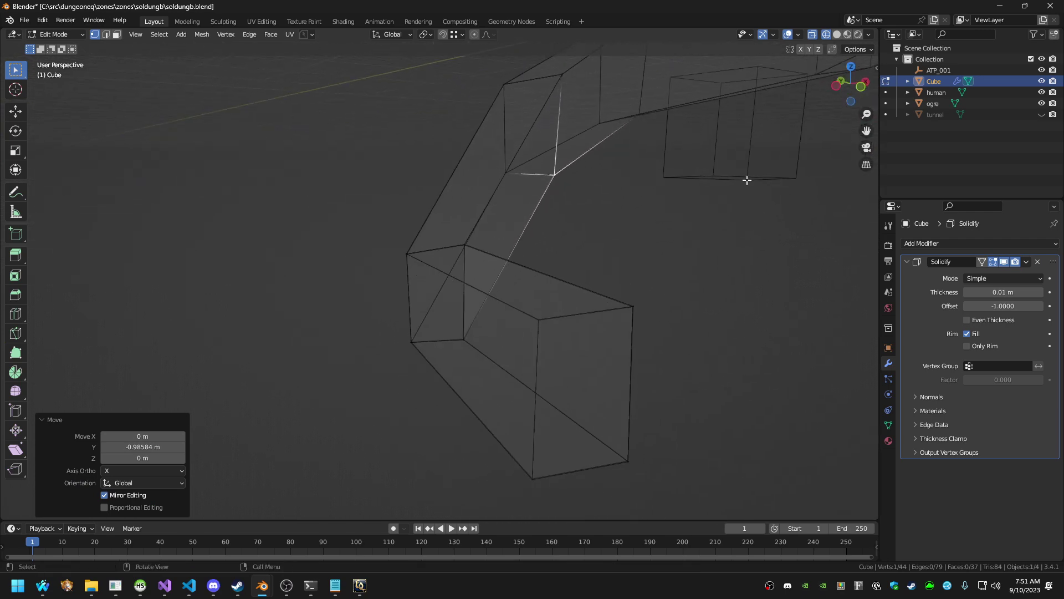
{"action": "key", "text": "Tab"}
{"action": "left_click", "coordinate": [746, 177]}
{"action": "key", "text": "g"}
{"action": "key", "text": "y"}
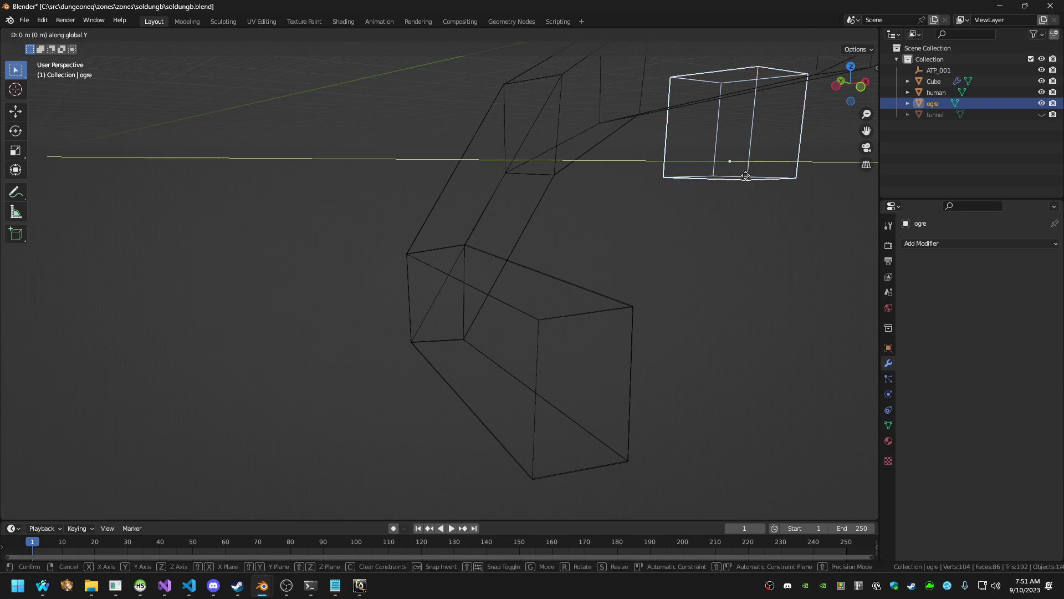
{"action": "key", "text": "x"}
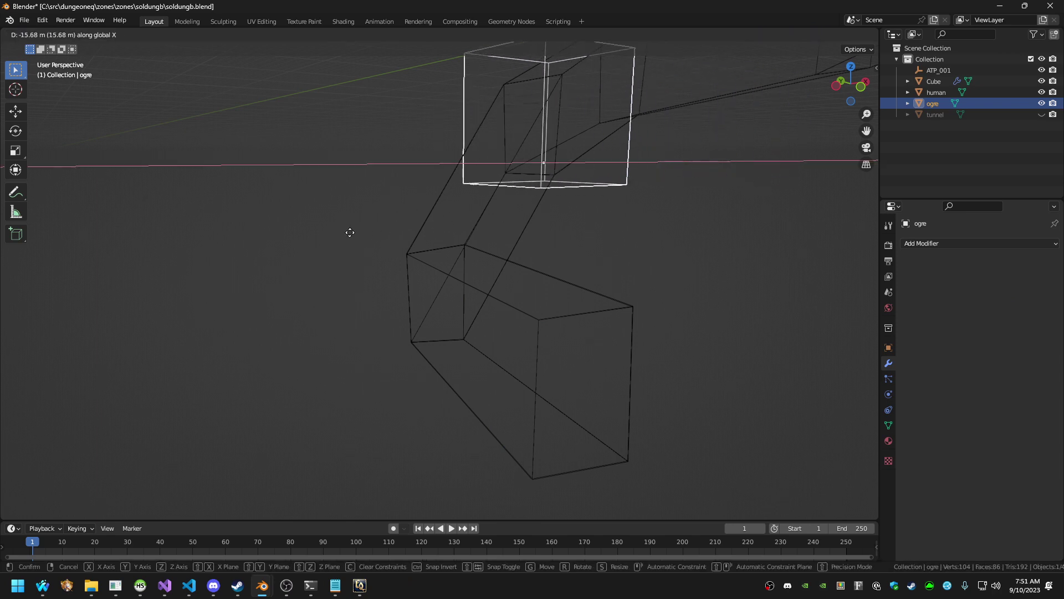
{"action": "left_click", "coordinate": [233, 241]}
Lower the ogre box about 7.27 m and shift it about 3.77 m along Y to sit at the lower bend
{"action": "key", "text": "g"}
{"action": "key", "text": "y"}
{"action": "key", "text": "z"}
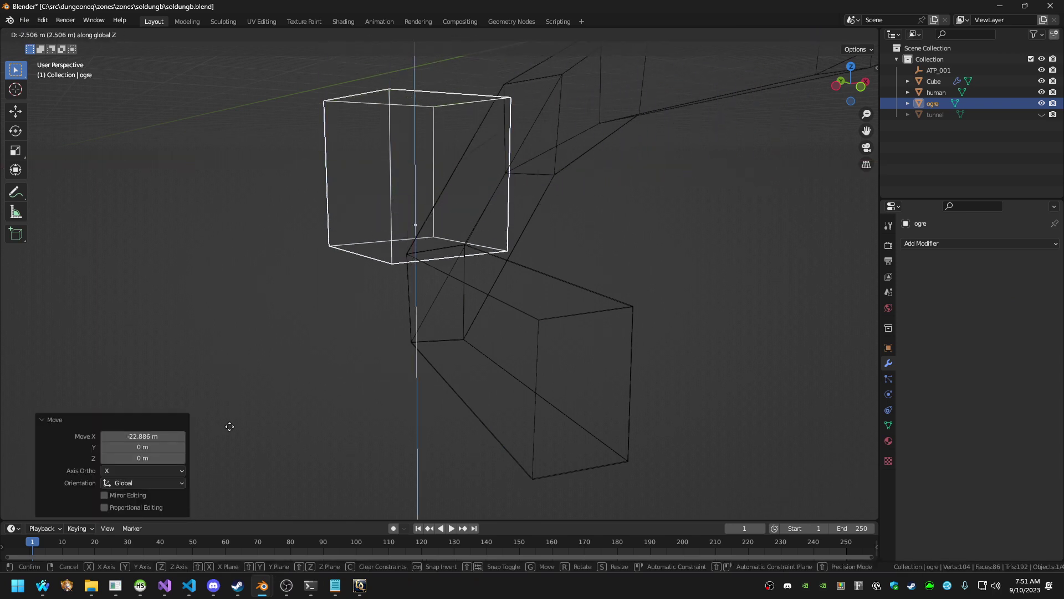
{"action": "left_click", "coordinate": [230, 428]}
{"action": "key", "text": "g"}
{"action": "key", "text": "y"}
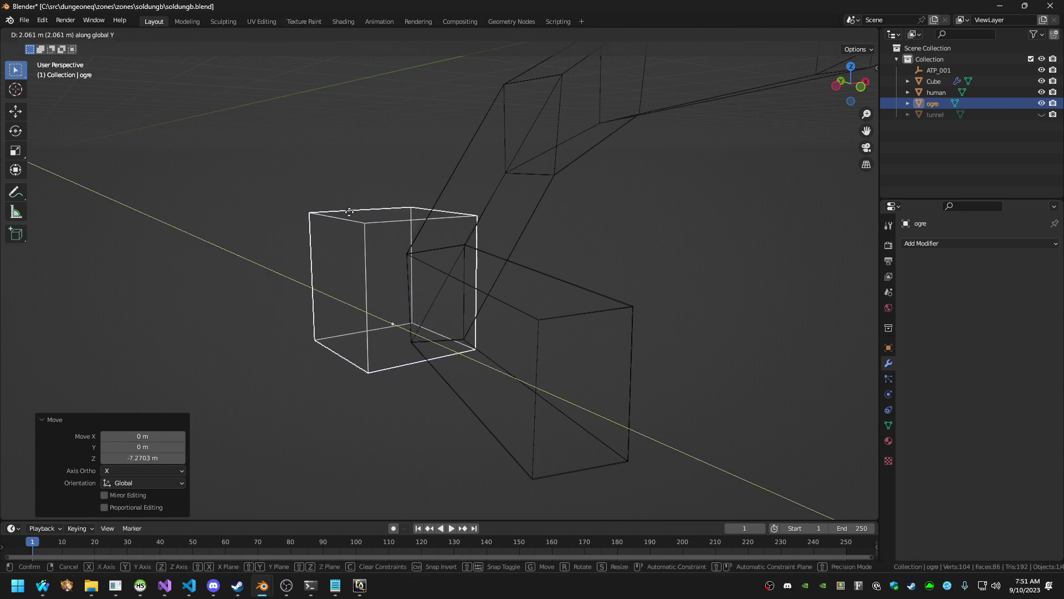
{"action": "left_click", "coordinate": [383, 231]}
Switch to editing the tunnel mesh at the lower bend beside the ogre box
{"action": "key", "text": "shift+grave"}
{"action": "key", "text": "d"}
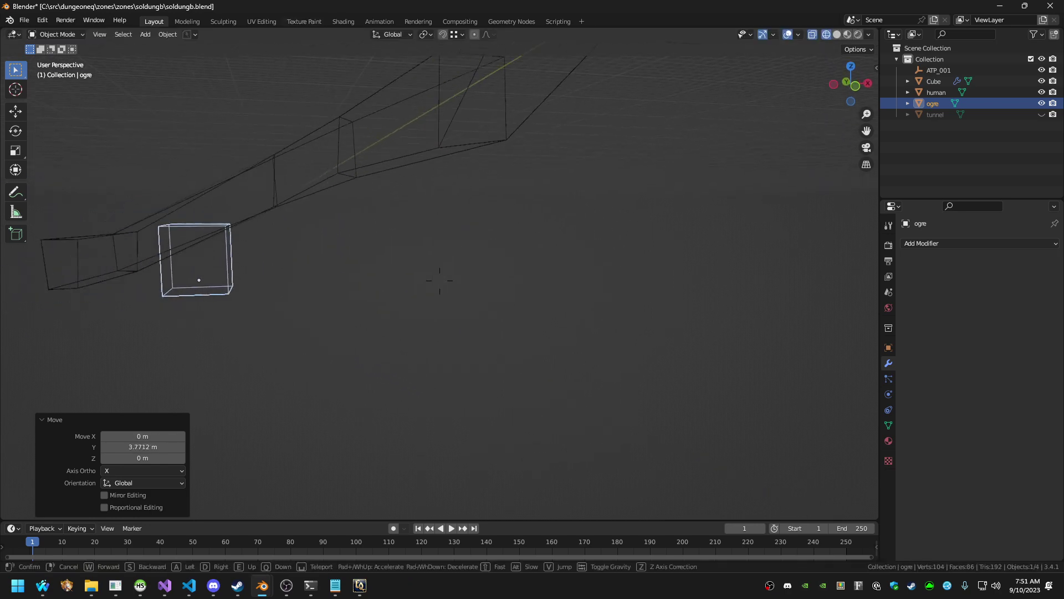
{"action": "key", "text": "w"}
{"action": "key", "text": "a"}
{"action": "key", "text": "d"}
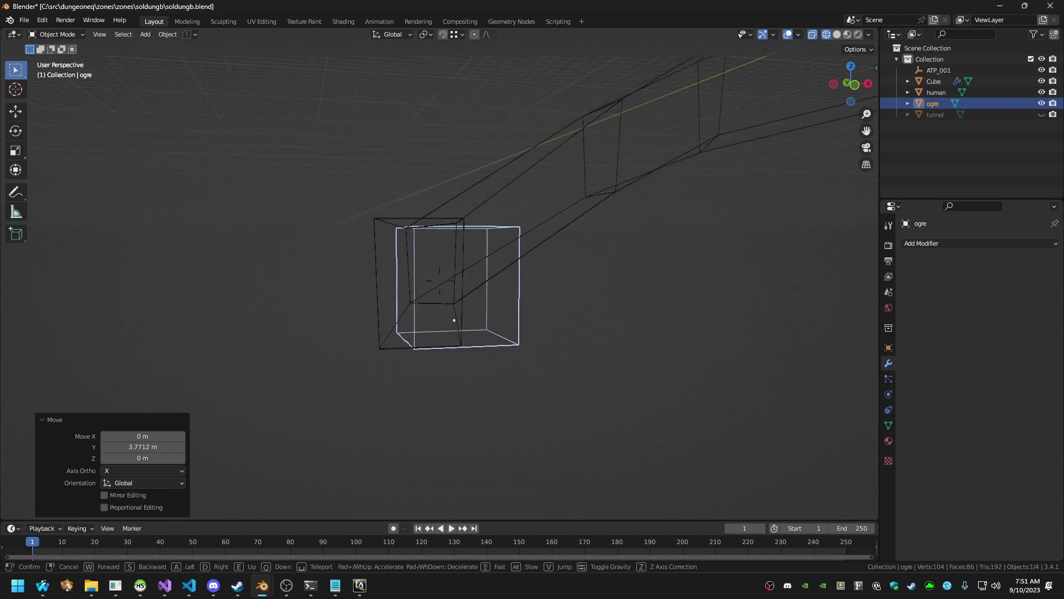
{"action": "key", "text": "Return"}
{"action": "left_click", "coordinate": [390, 248]}
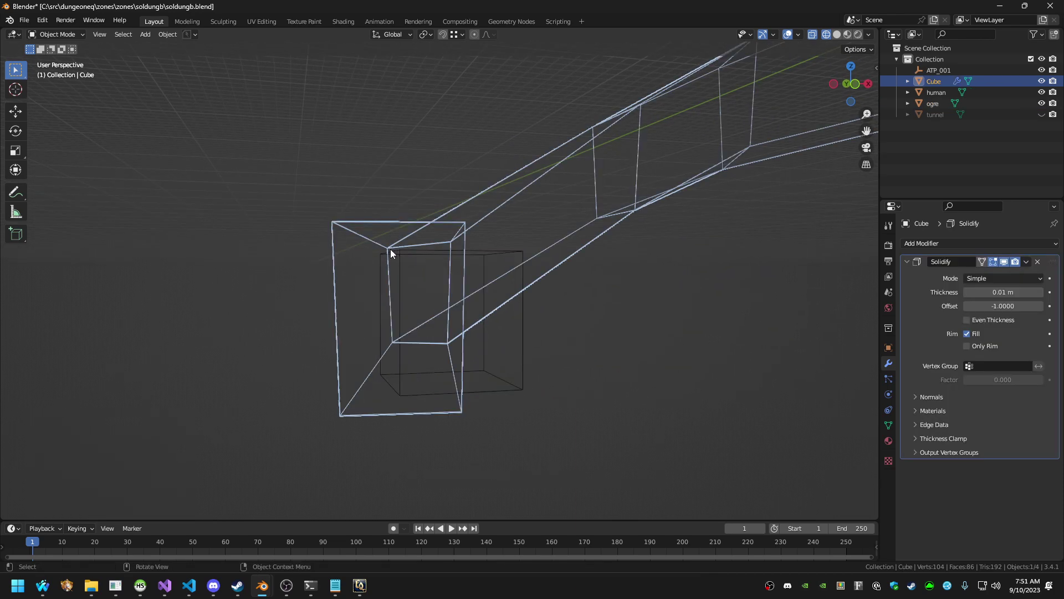
{"action": "key", "text": "Tab"}
{"action": "left_click", "coordinate": [387, 248]}
{"action": "key", "text": "g"}
{"action": "key", "text": "z"}
{"action": "left_click", "coordinate": [407, 268]}
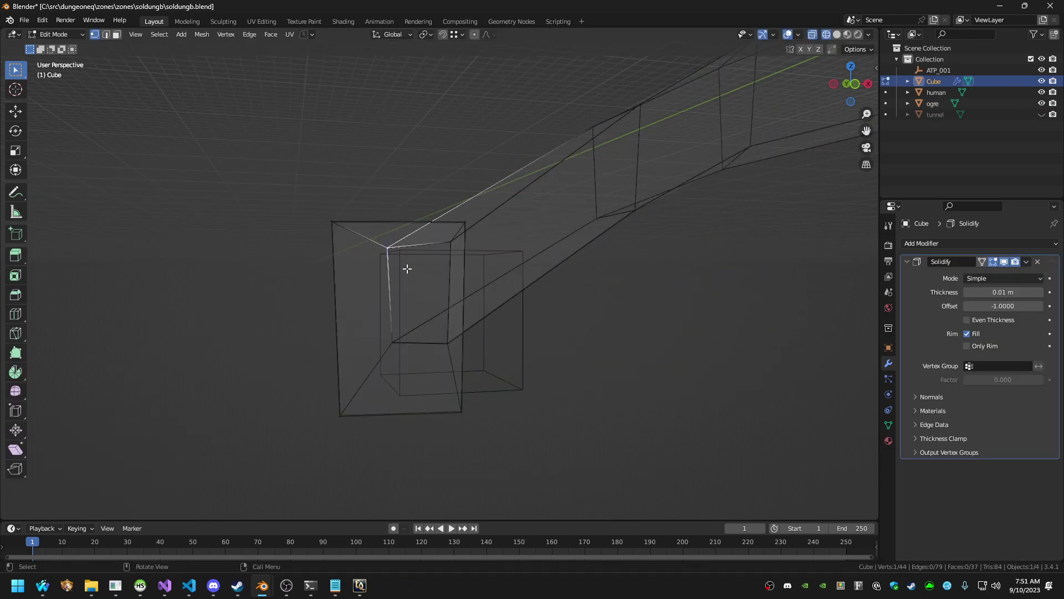
Move the lower bend's upper-right vertex about 1.81 m along X and lower it slightly to match the ogre box
{"action": "mouse_move", "coordinate": [406, 266]}
{"action": "middle_mouse_down"}
{"action": "mouse_move", "coordinate": [397, 268]}
{"action": "mouse_move", "coordinate": [413, 269]}
{"action": "middle_mouse_up"}
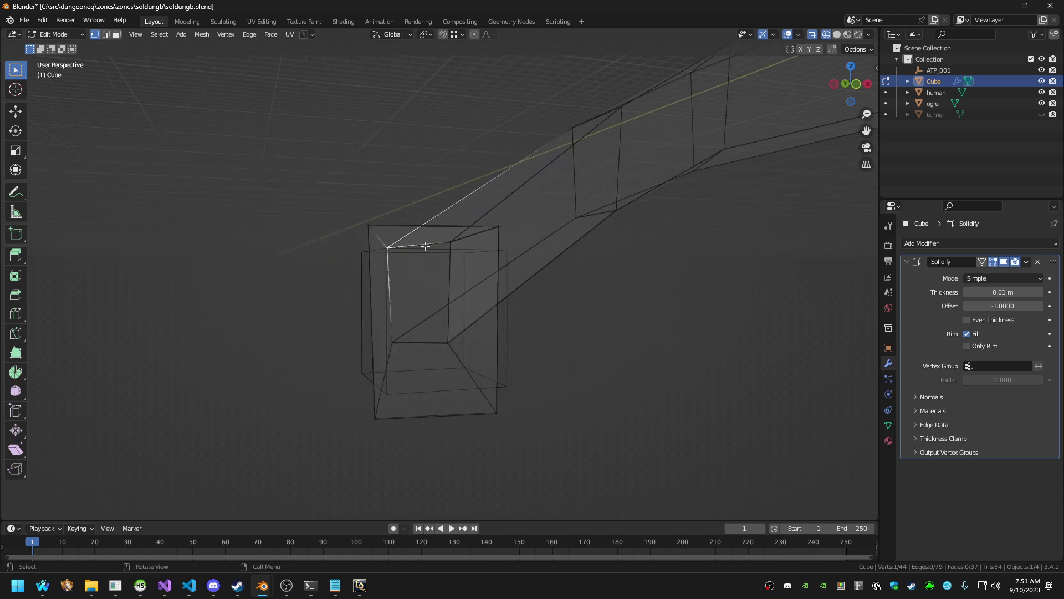
{"action": "key", "text": "g"}
{"action": "key", "text": "y"}
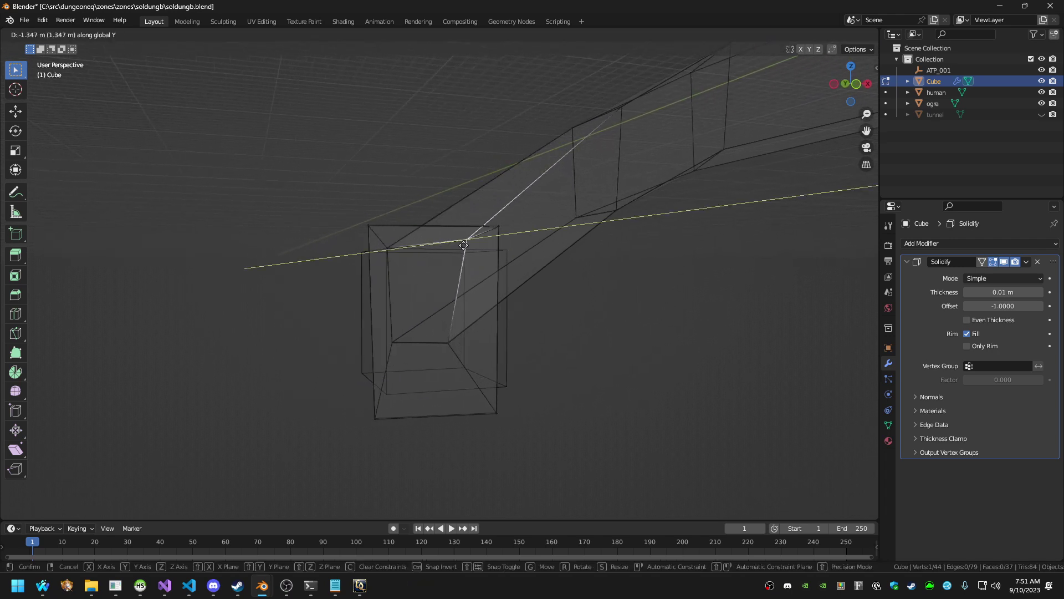
{"action": "key", "text": "x"}
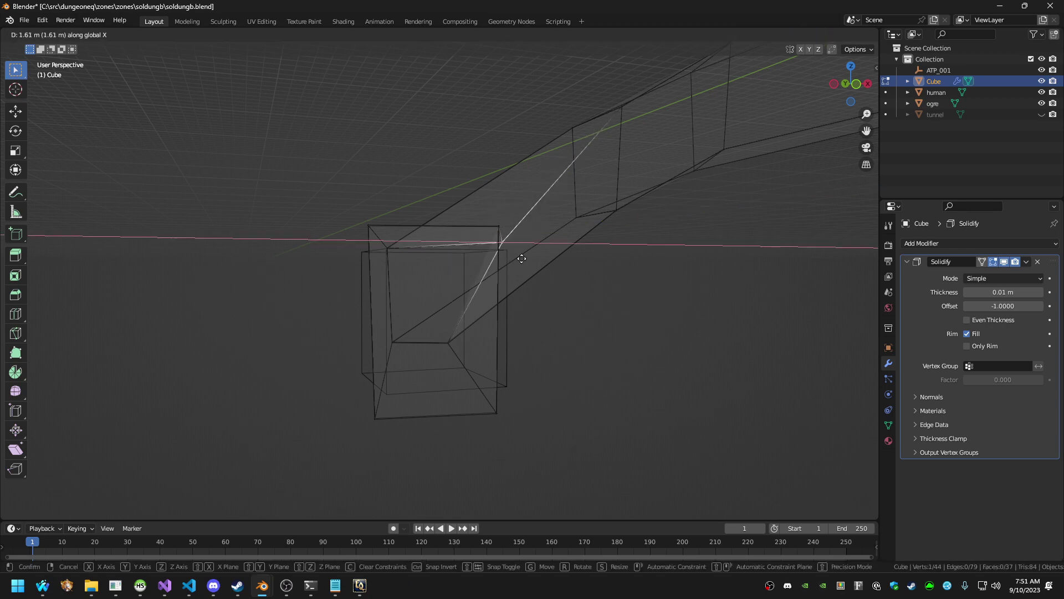
{"action": "left_click", "coordinate": [528, 259]}
{"action": "key", "text": "g"}
{"action": "key", "text": "y"}
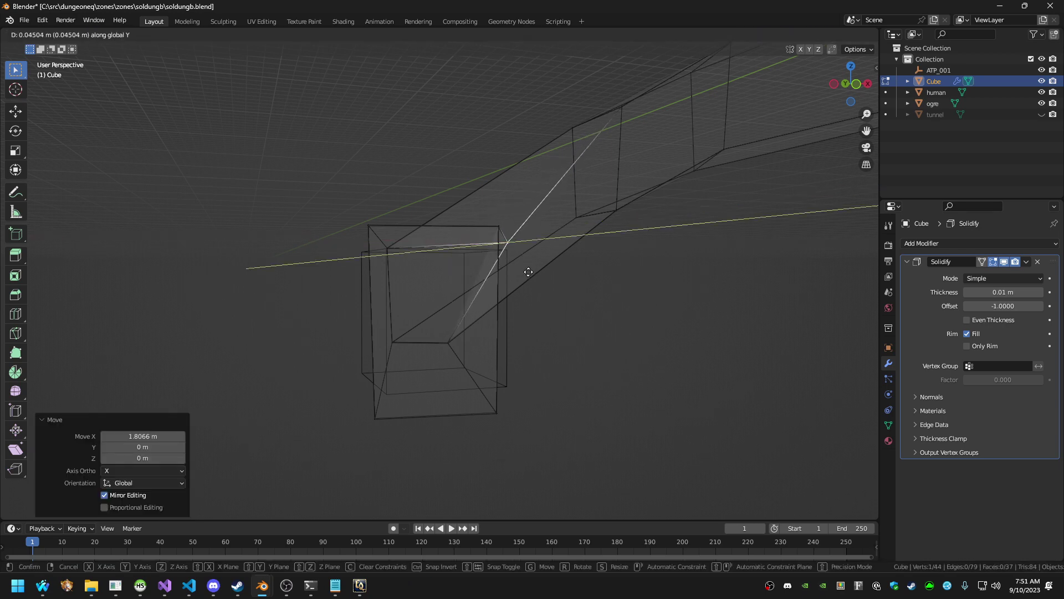
{"action": "key", "text": "z"}
{"action": "left_click", "coordinate": [528, 281]}
Lower the lower bend's lower-left vertex and shift it about 0.48 m along Y to match the ogre box
{"action": "left_click", "coordinate": [400, 333]}
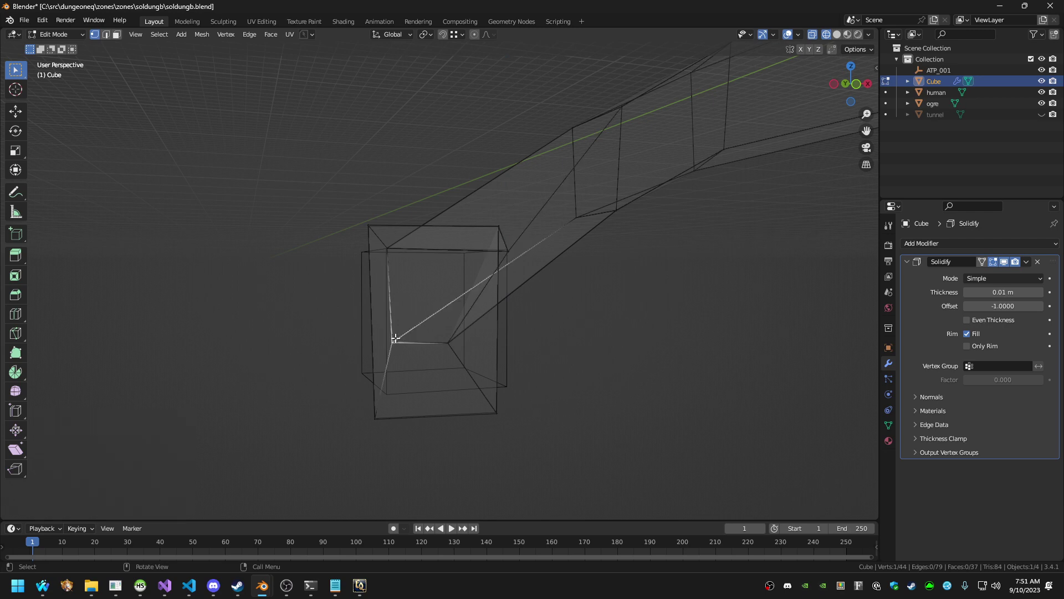
{"action": "key", "text": "g"}
{"action": "key", "text": "z"}
{"action": "left_click", "coordinate": [388, 390]}
{"action": "key", "text": "g"}
{"action": "key", "text": "y"}
{"action": "left_click", "coordinate": [383, 390]}
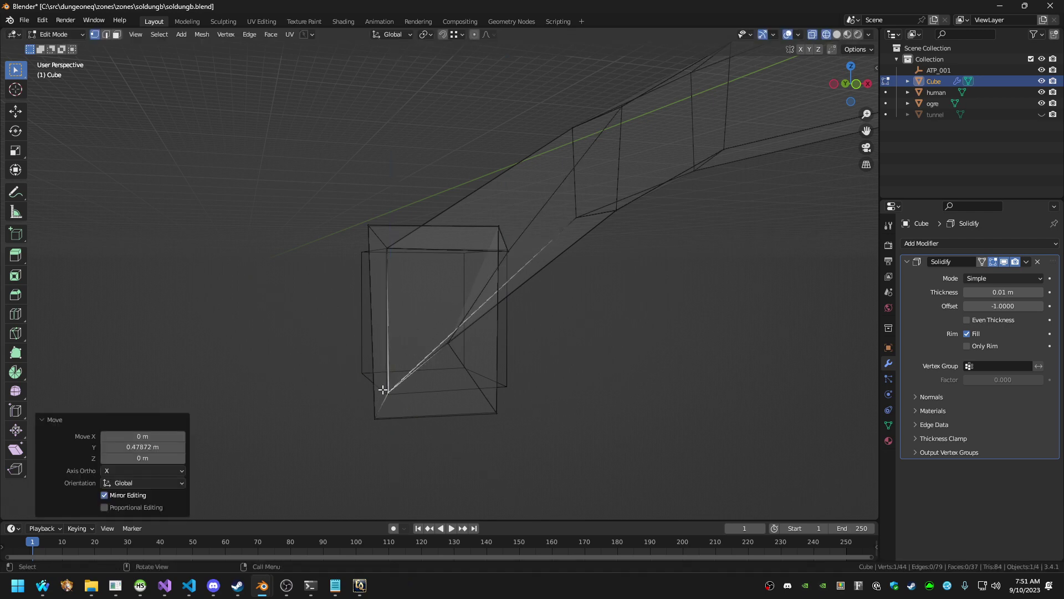
Lower the lower bend's lower-right vertex about 1.33 m and move it about 1.85 m along X
{"action": "left_click", "coordinate": [457, 341]}
{"action": "key", "text": "g"}
{"action": "key", "text": "z"}
{"action": "left_click", "coordinate": [452, 388]}
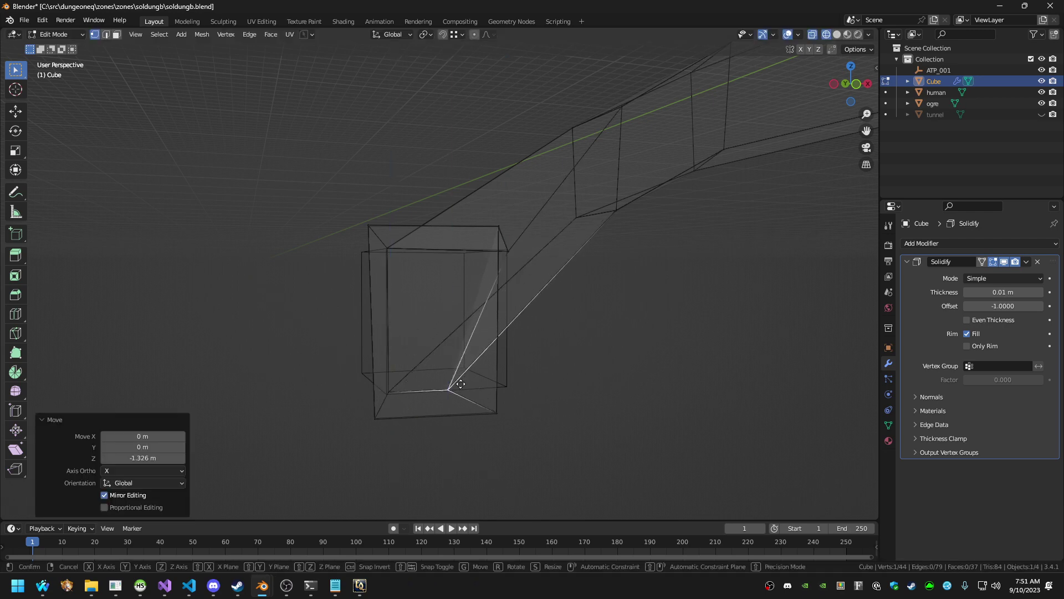
{"action": "key", "text": "g"}
{"action": "key", "text": "y"}
{"action": "key", "text": "Escape"}
{"action": "key", "text": "g"}
{"action": "key", "text": "x"}
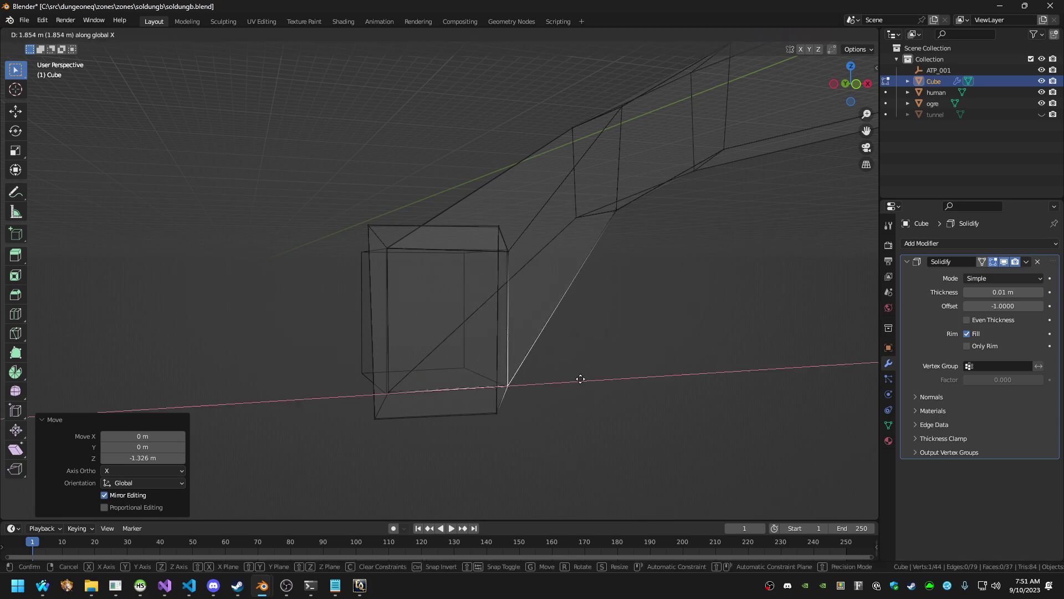
{"action": "left_click", "coordinate": [532, 384]}
Nudge the lower-left vertex of the tunnel's end along Z, Y and X to square up the cross-section
{"action": "mouse_move", "coordinate": [532, 385]}
{"action": "middle_mouse_down"}
{"action": "mouse_move", "coordinate": [710, 382]}
{"action": "mouse_move", "coordinate": [680, 367]}
{"action": "mouse_move", "coordinate": [585, 361]}
{"action": "mouse_move", "coordinate": [497, 388]}
{"action": "mouse_move", "coordinate": [559, 400]}
{"action": "mouse_move", "coordinate": [526, 385]}
{"action": "middle_mouse_up"}
{"action": "scroll", "coordinate": [560, 399], "scroll_direction": "down", "scroll_amount": 2}
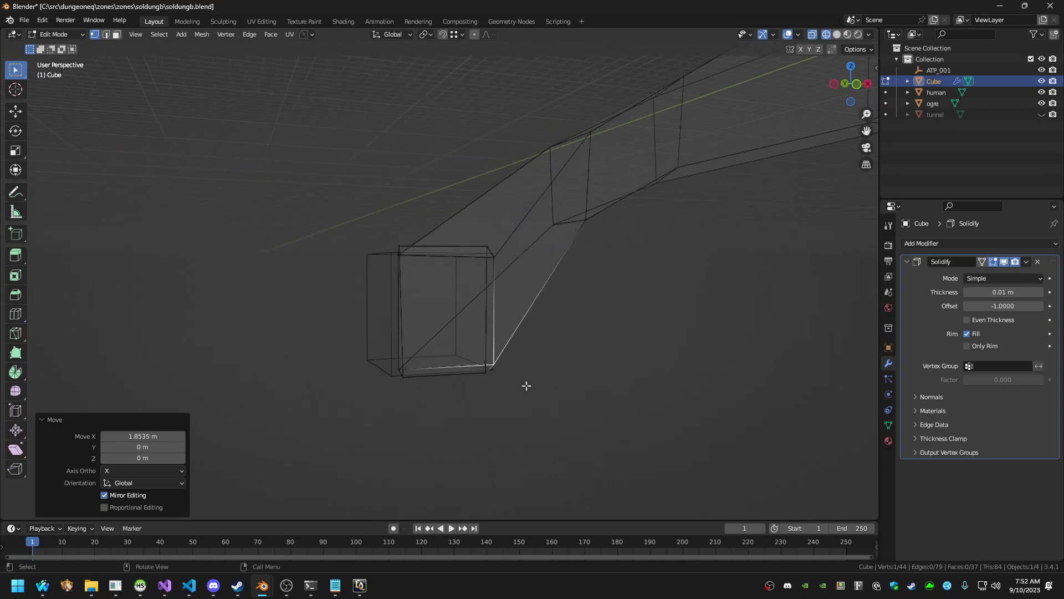
{"action": "left_click", "coordinate": [416, 367]}
{"action": "key", "text": "g"}
{"action": "key", "text": "z"}
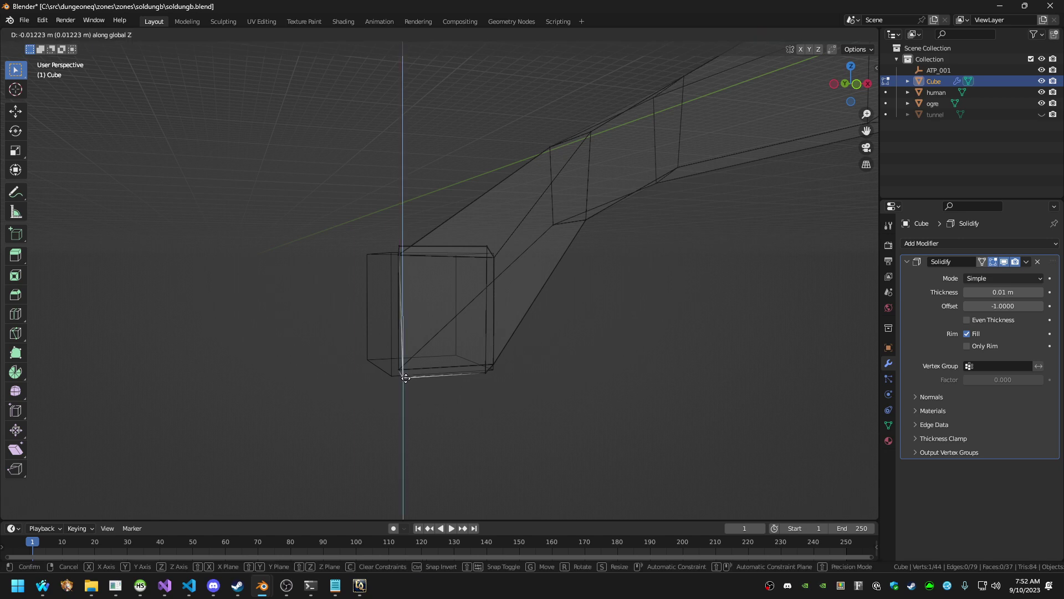
{"action": "left_click", "coordinate": [403, 379]}
{"action": "key", "text": "g"}
{"action": "key", "text": "y"}
{"action": "left_click", "coordinate": [403, 378]}
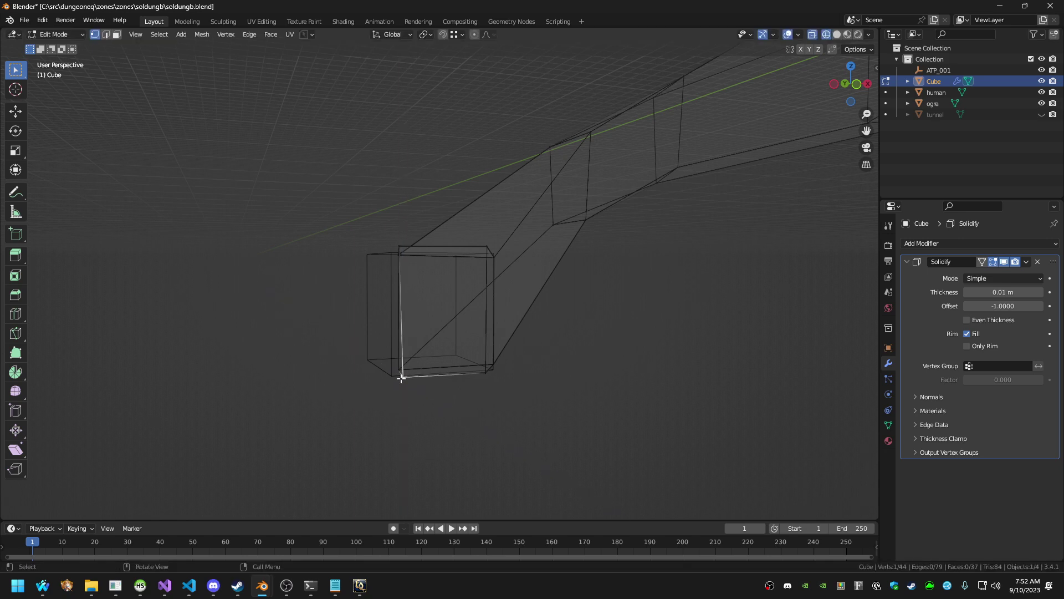
{"action": "key", "text": "g"}
{"action": "key", "text": "x"}
Move the lower-right vertex of the tunnel's end outward along X and shift the upper-right vertex along X as well
{"action": "left_click", "coordinate": [480, 371]}
{"action": "key", "text": "g"}
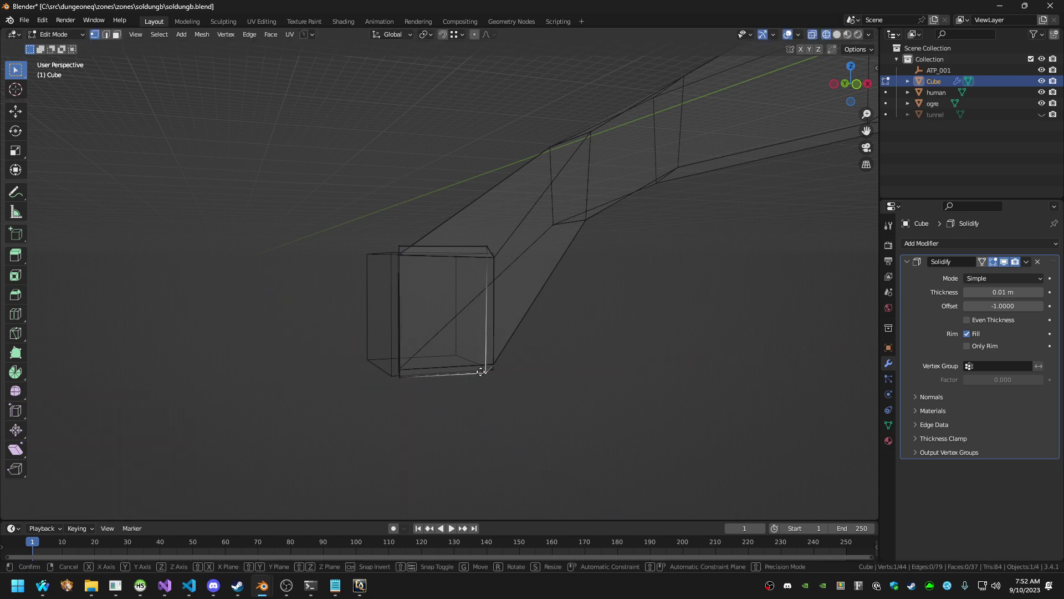
{"action": "key", "text": "x"}
{"action": "left_click", "coordinate": [498, 371]}
{"action": "left_click", "coordinate": [490, 256]}
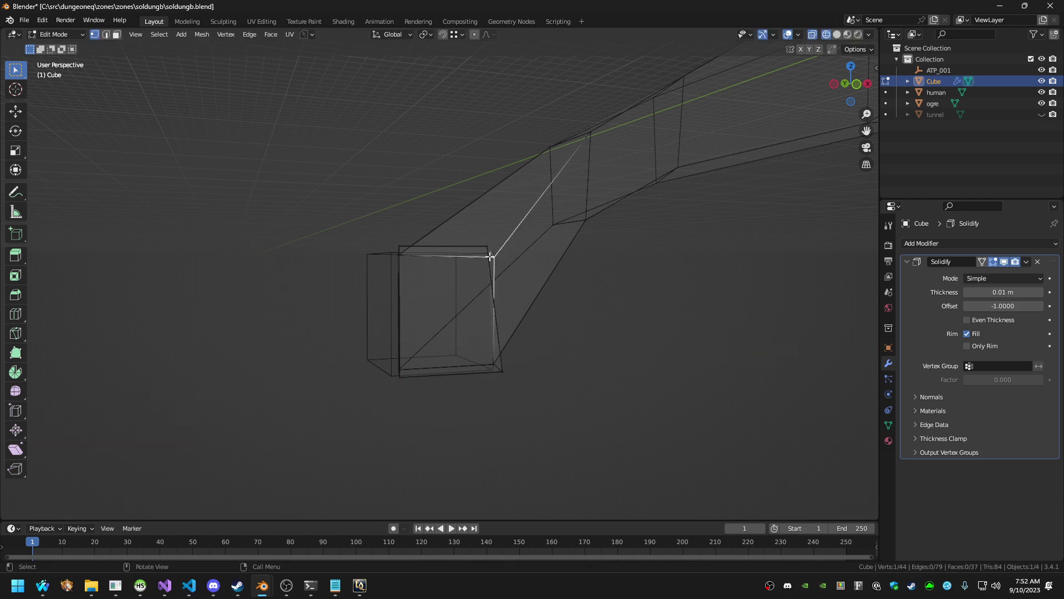
{"action": "key", "text": "g"}
{"action": "key", "text": "x"}
{"action": "left_click", "coordinate": [527, 273]}
Add two loop cuts across the tunnel's last straight segment, the first with a slide factor of about 0.311 and the second unslid
{"action": "middle_click_drag", "start_coordinate": [527, 273], "coordinate": [626, 371]}
{"action": "key", "text": "Tab"}
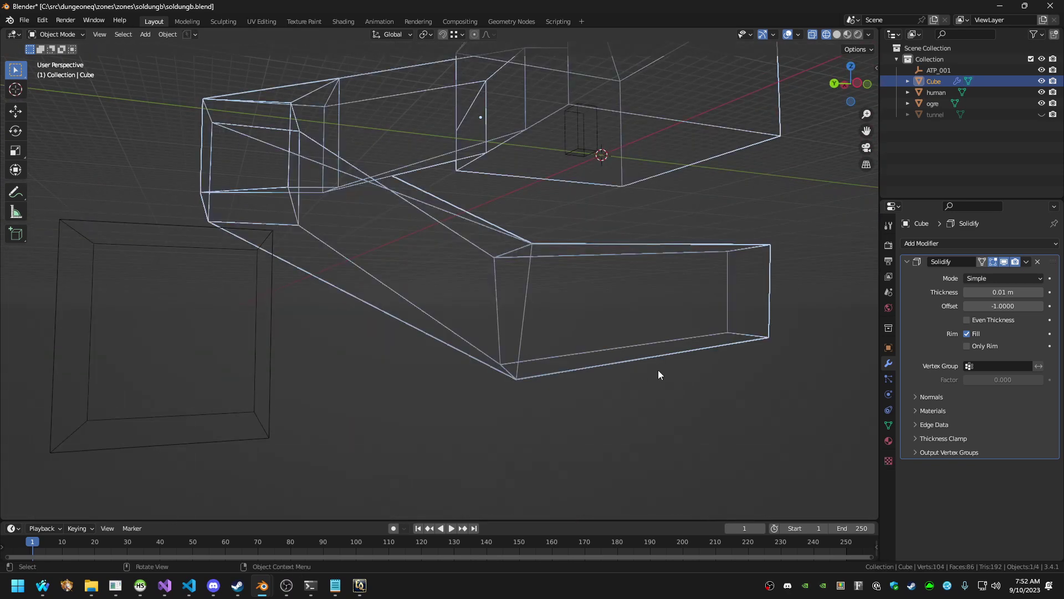
{"action": "key", "text": "Tab"}
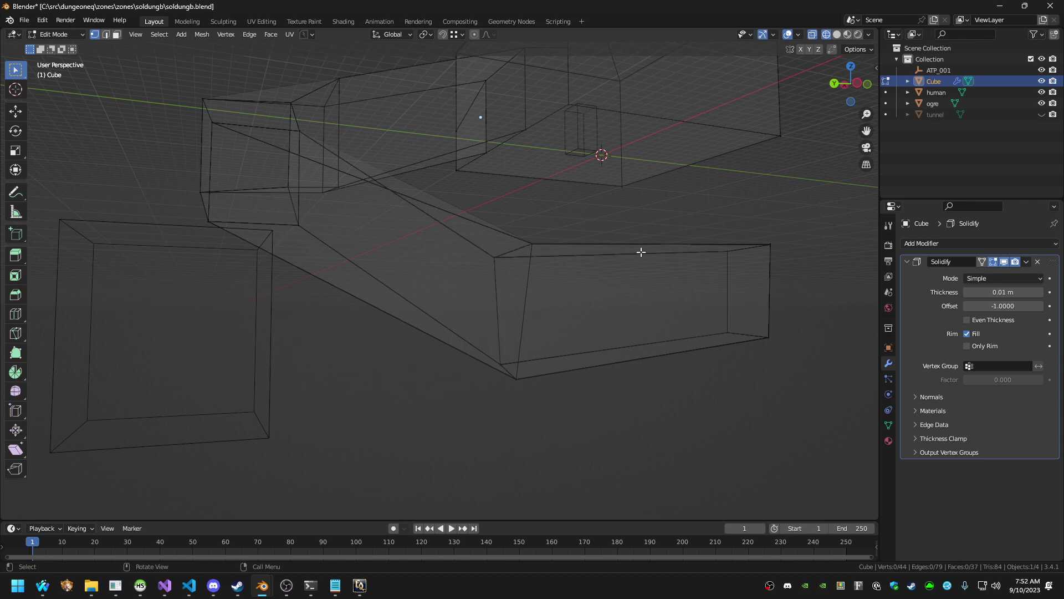
{"action": "left_click", "coordinate": [16, 314]}
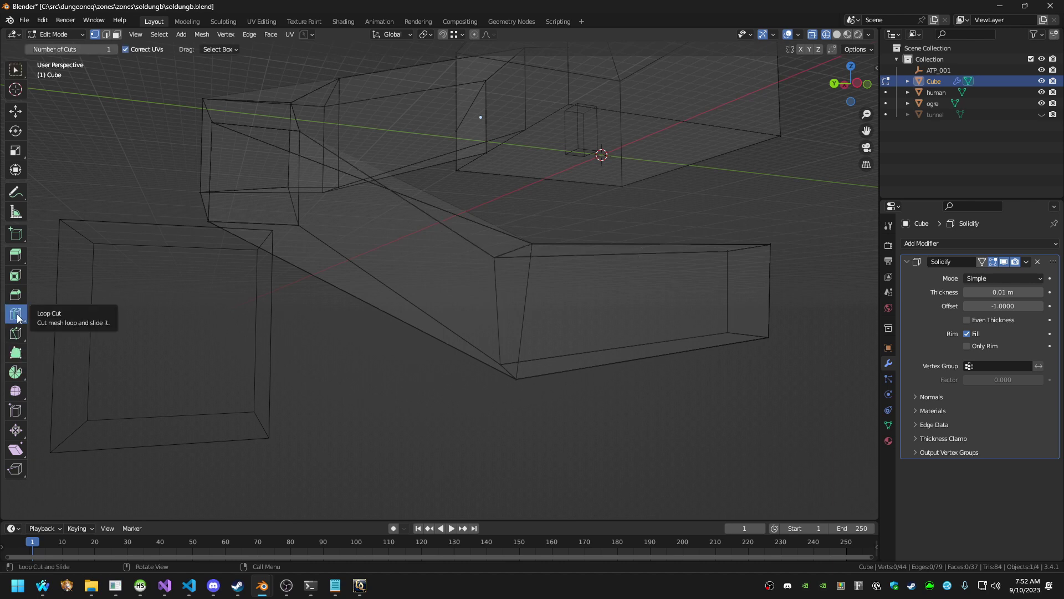
{"action": "left_click_drag", "start_coordinate": [635, 259], "coordinate": [596, 258]}
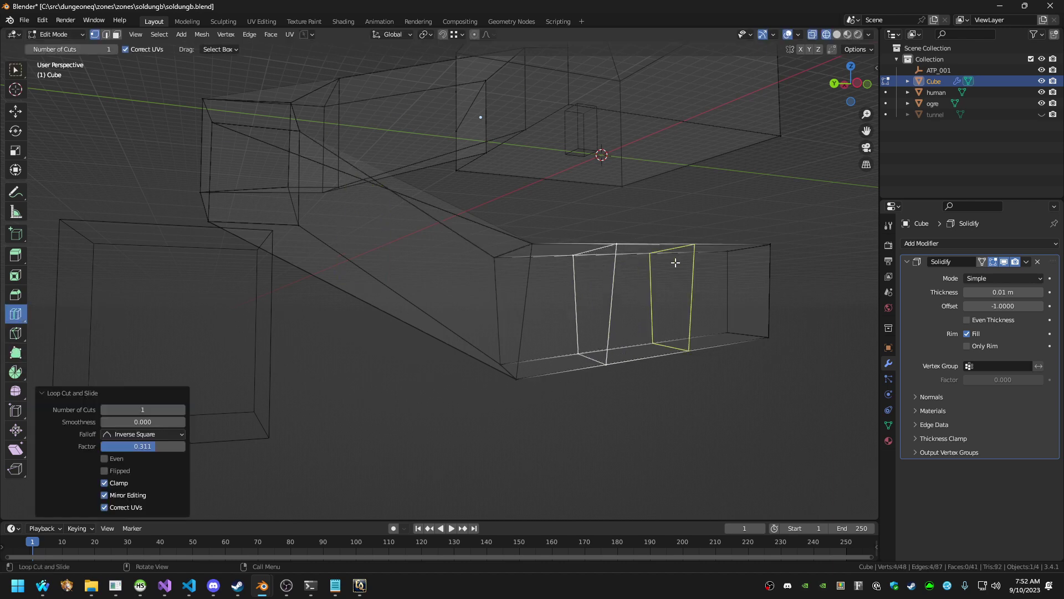
{"action": "left_click", "coordinate": [686, 260]}
{"action": "key", "text": "shift+grave"}
{"action": "key", "text": "d"}
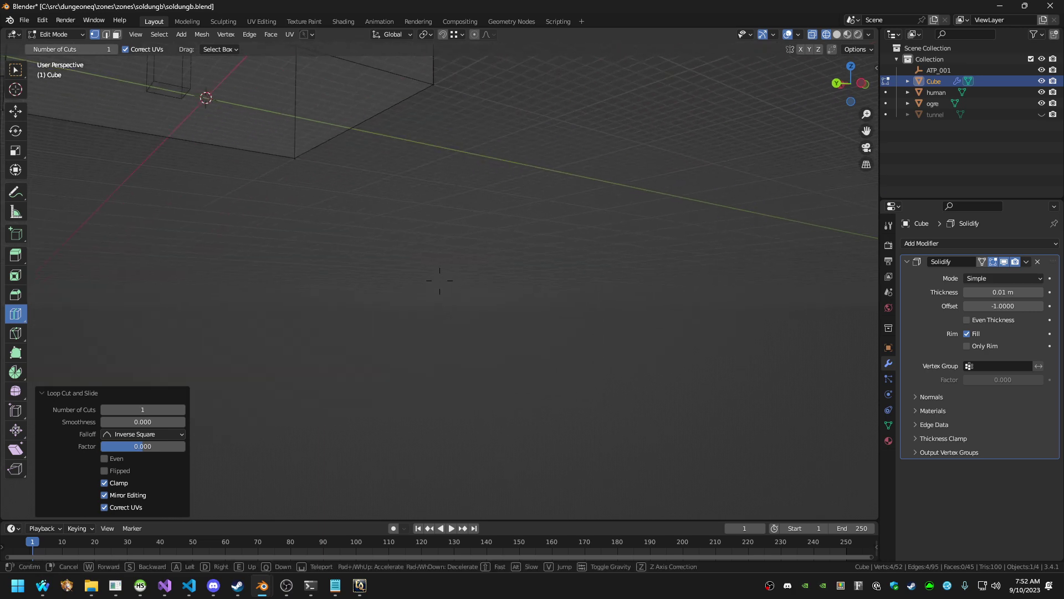
{"action": "key", "text": "w"}
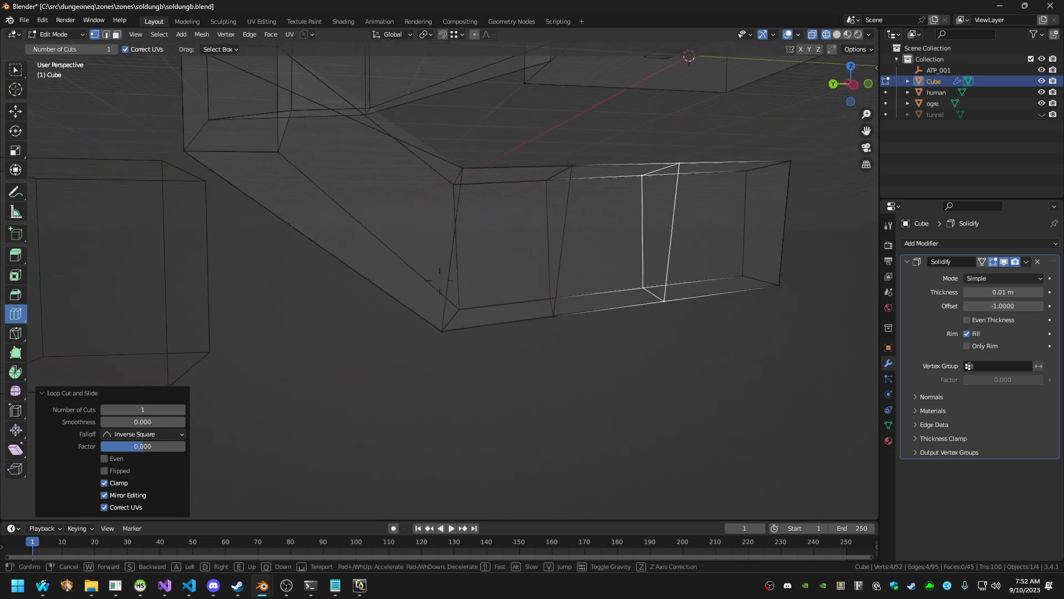
{"action": "key", "text": "w"}
{"action": "left_click", "coordinate": [739, 352]}
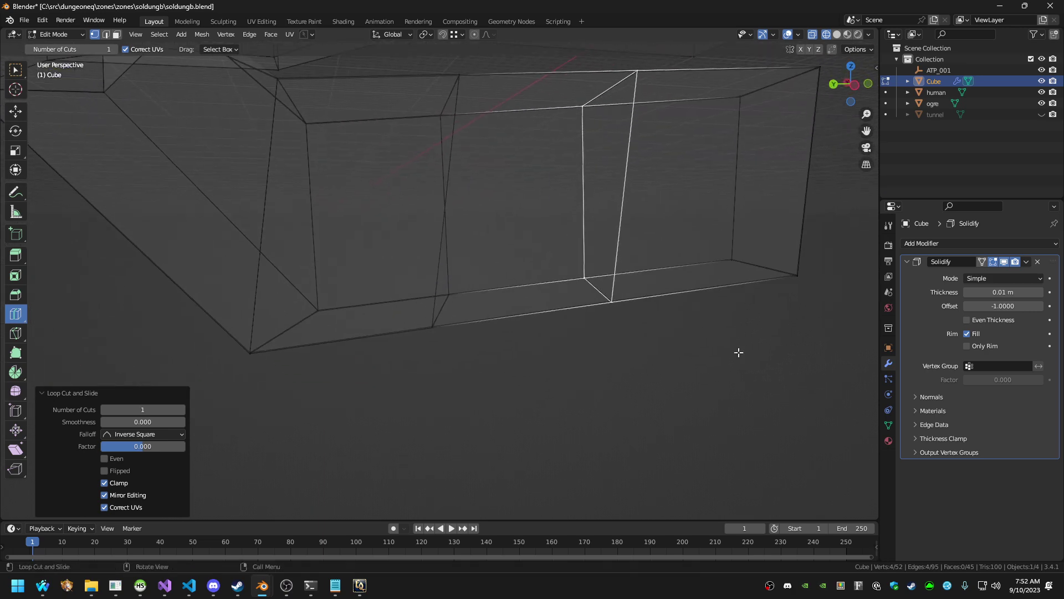
{"action": "left_click", "coordinate": [542, 338]}
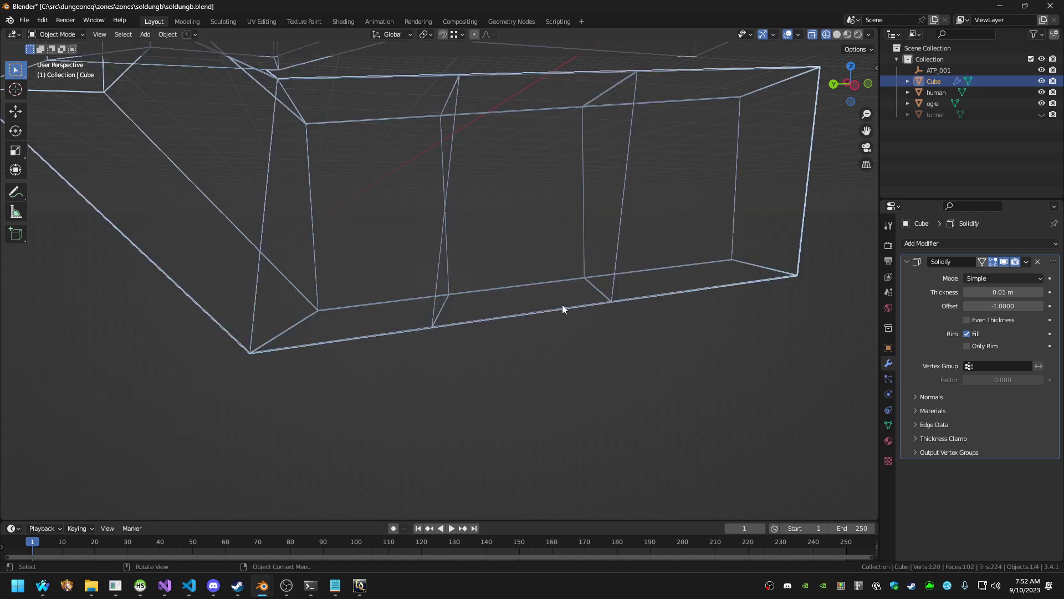
{"action": "right_click", "coordinate": [536, 307]}
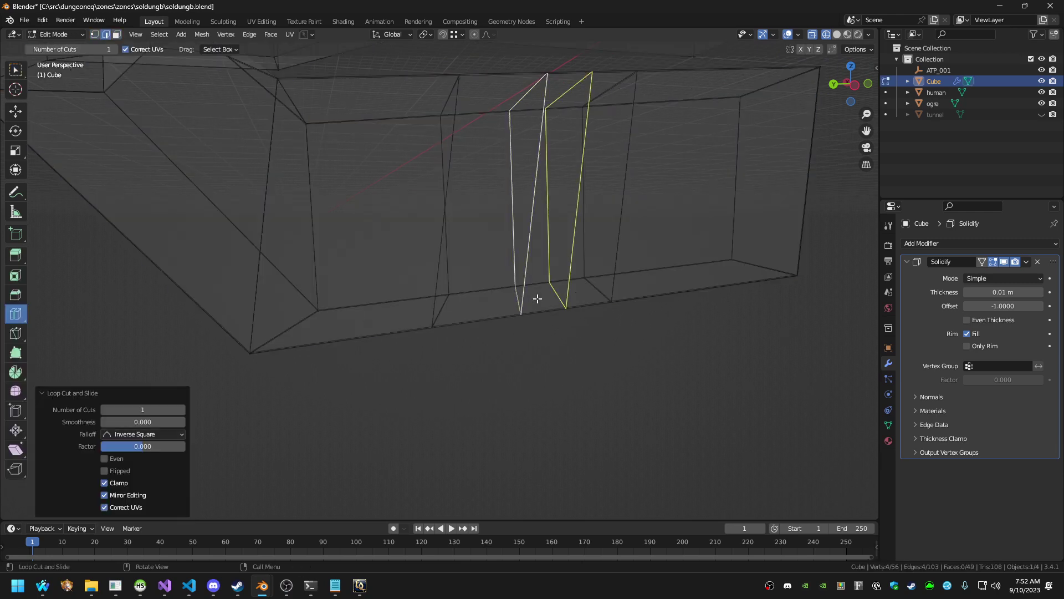
{"action": "key", "text": "ctrl+z"}
Select the floor face between the two new loop cuts in the tunnel's last segment
{"action": "left_click", "coordinate": [15, 69]}
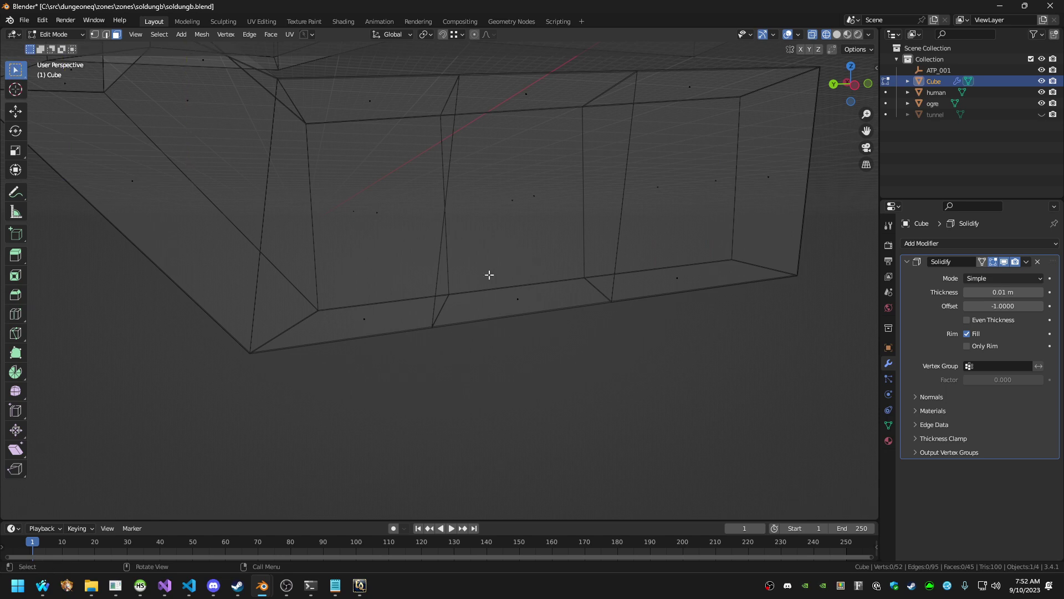
{"action": "left_click", "coordinate": [528, 295]}
{"action": "mouse_move", "coordinate": [534, 329]}
{"action": "middle_mouse_down"}
{"action": "mouse_move", "coordinate": [526, 261]}
{"action": "mouse_move", "coordinate": [531, 341]}
{"action": "middle_mouse_up"}
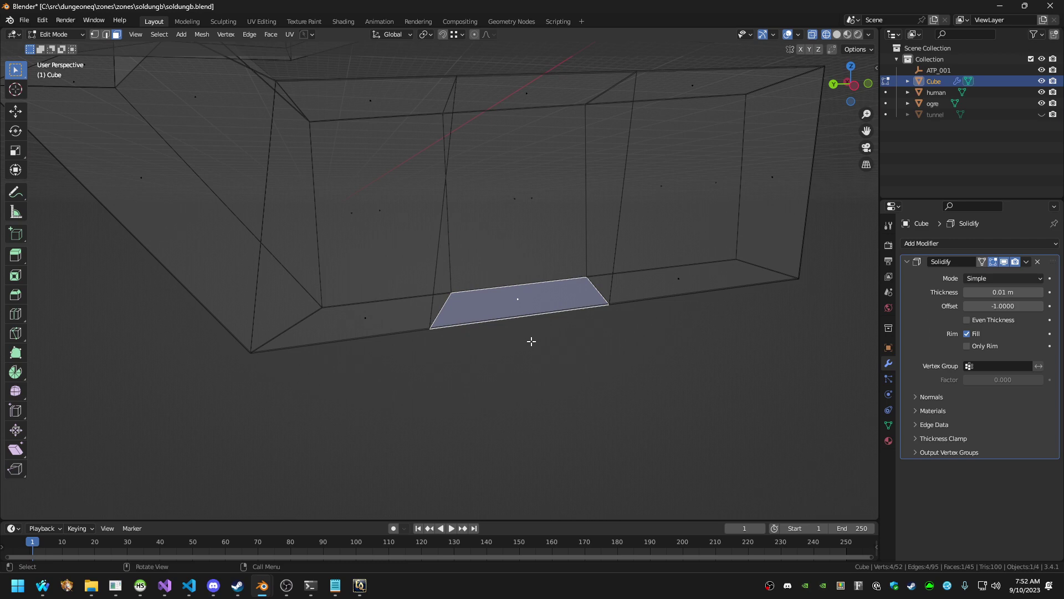
{"action": "key", "text": "g"}
{"action": "key", "text": "z"}
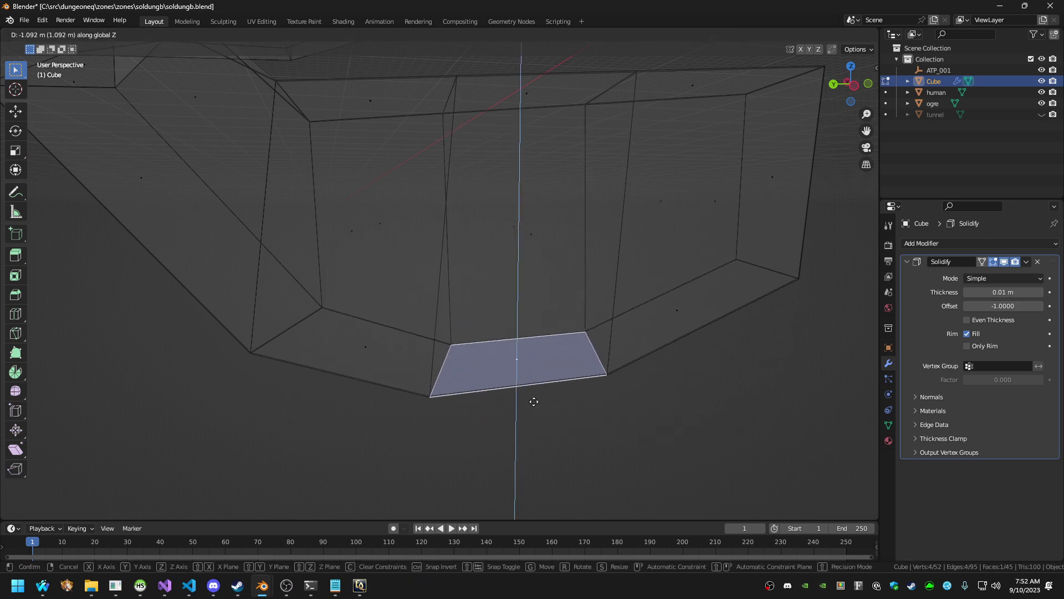
{"action": "right_click", "coordinate": [532, 369]}
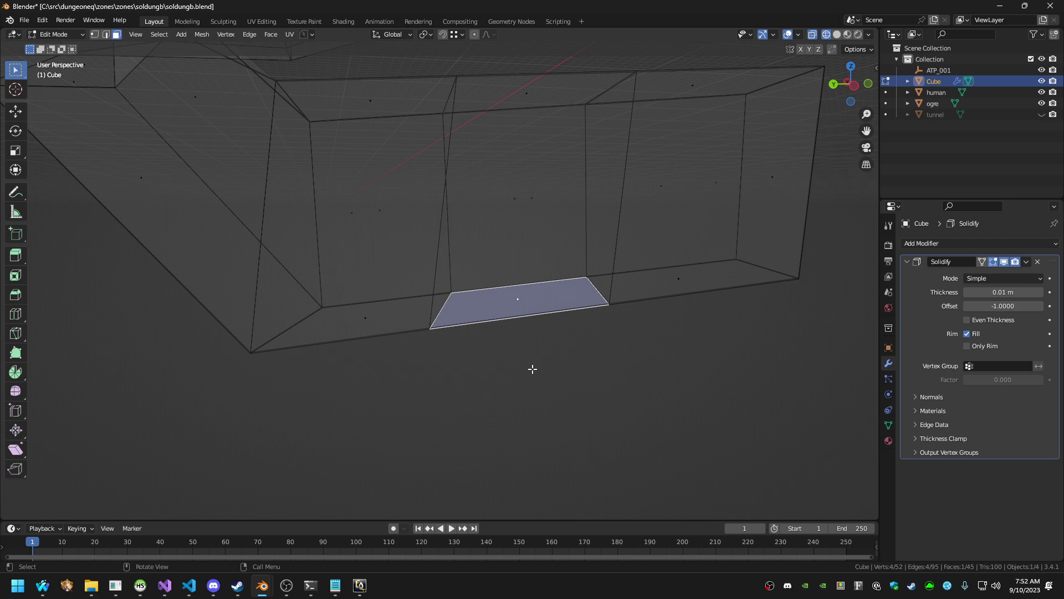
Extrude the selected floor face downward about 4.24 m and rotate its end about 5.73° in the view to level it
{"action": "scroll", "coordinate": [530, 388], "scroll_direction": "down", "scroll_amount": 5}
{"action": "mouse_move", "coordinate": [529, 387]}
{"action": "middle_mouse_down"}
{"action": "mouse_move", "coordinate": [515, 325]}
{"action": "mouse_move", "coordinate": [531, 389]}
{"action": "middle_mouse_up"}
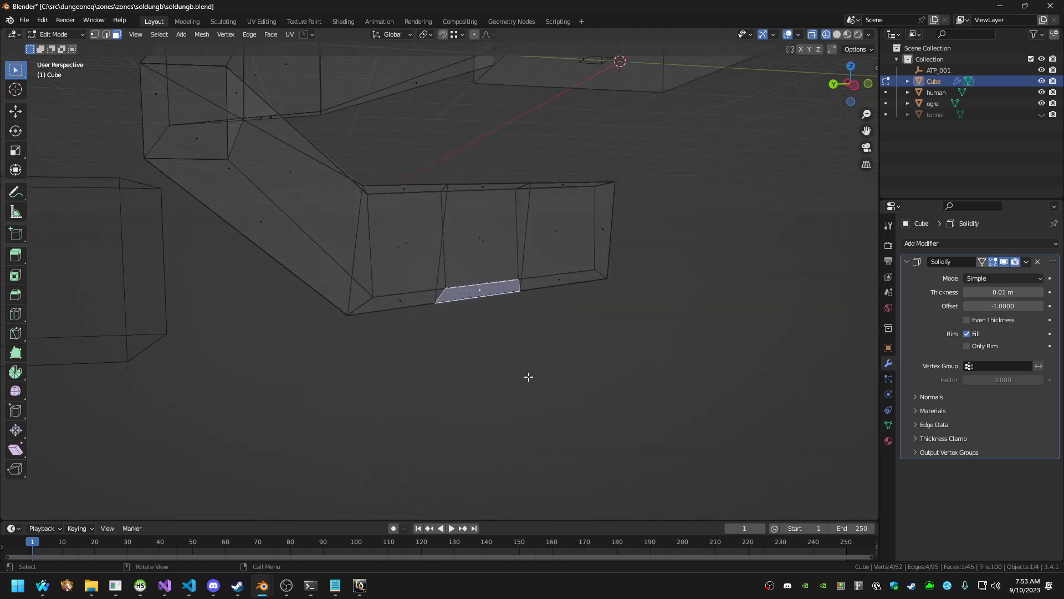
{"action": "key", "text": "e"}
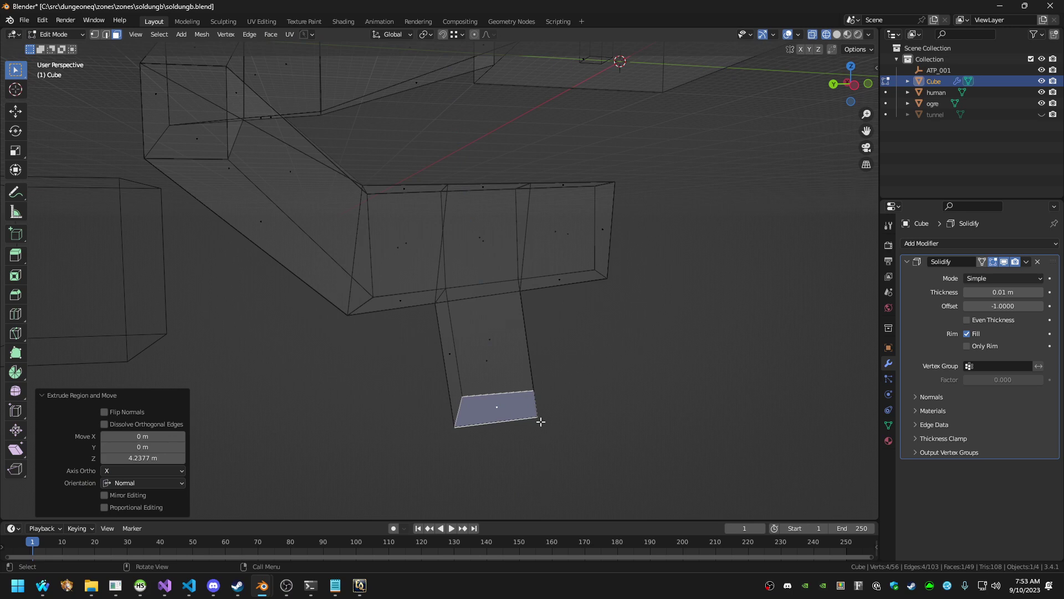
{"action": "mouse_move", "coordinate": [541, 422]}
{"action": "middle_mouse_down"}
{"action": "mouse_move", "coordinate": [543, 368]}
{"action": "mouse_move", "coordinate": [541, 403]}
{"action": "middle_mouse_up"}
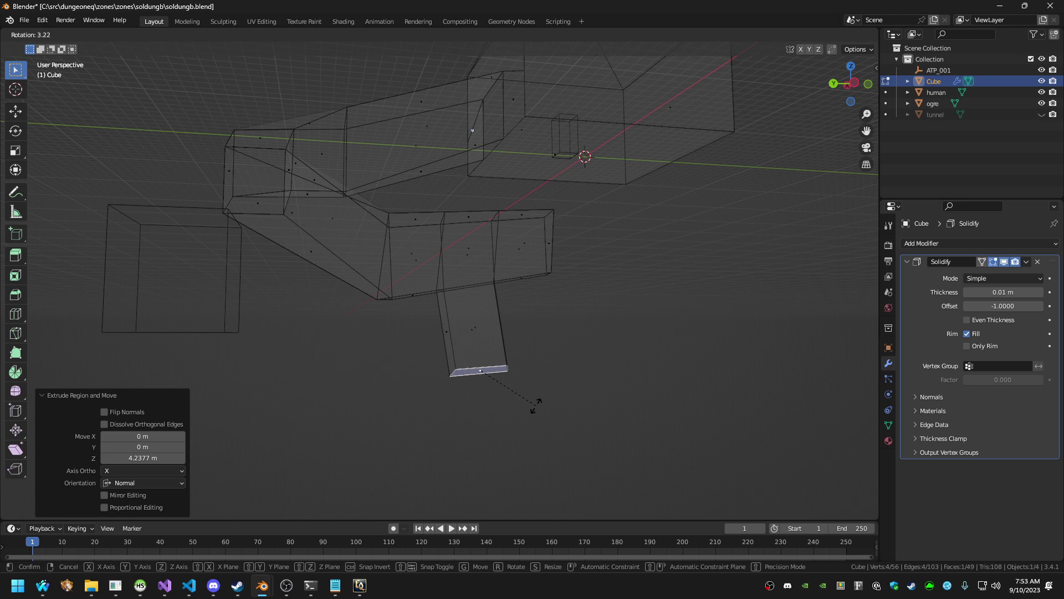
{"action": "left_click", "coordinate": [531, 405]}
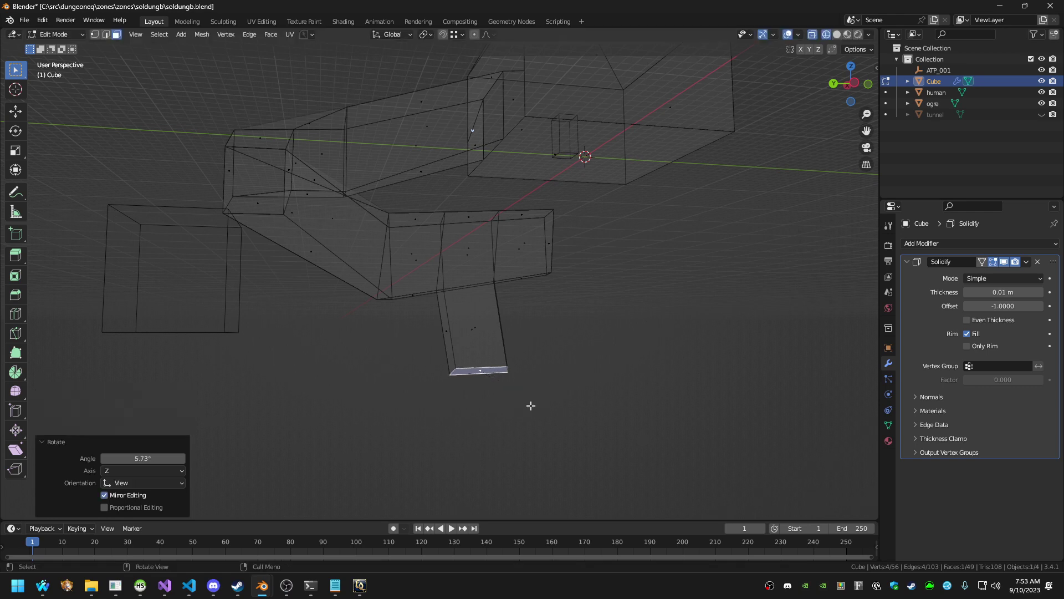
Shift the extruded shaft's bottom face about 0.78 m along Y so the shaft runs straight down
{"action": "key", "text": "g"}
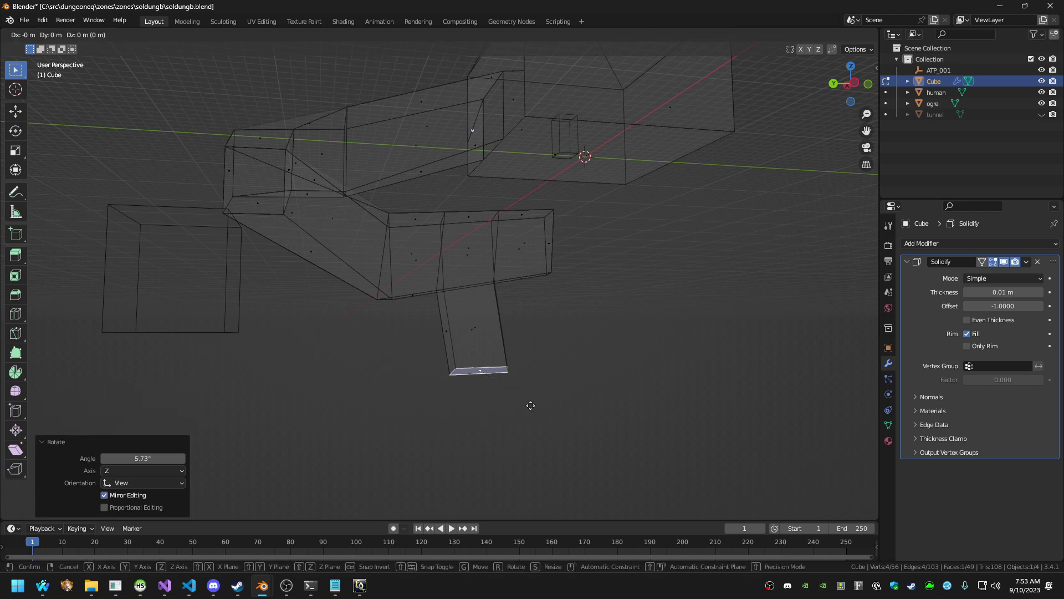
{"action": "right_click", "coordinate": [531, 405]}
{"action": "scroll", "coordinate": [530, 405], "scroll_direction": "down", "scroll_amount": 1}
{"action": "key", "text": "g"}
{"action": "key", "text": "y"}
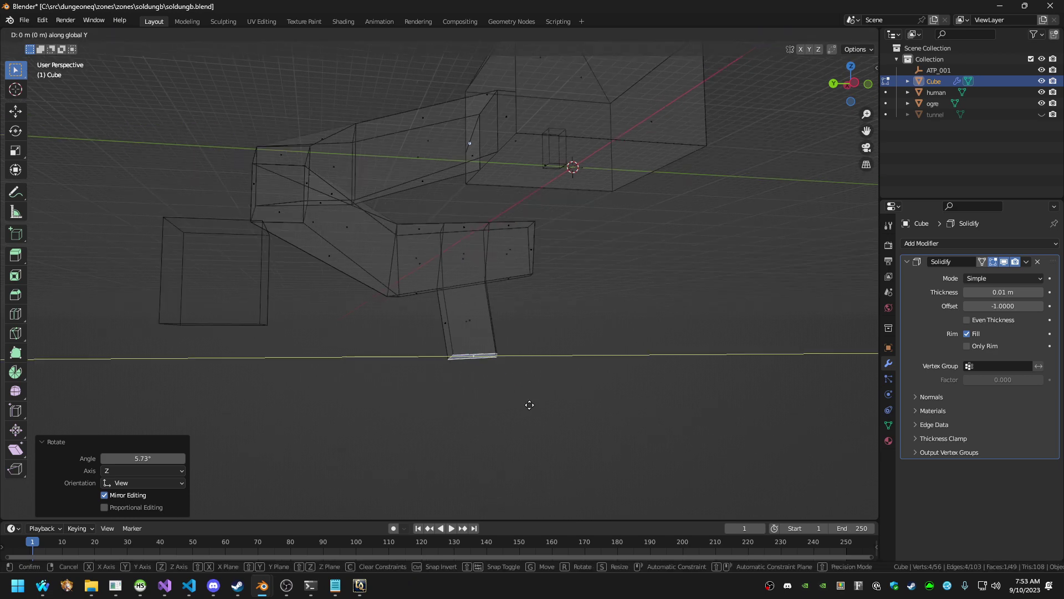
{"action": "left_click", "coordinate": [517, 406]}
Lower the shaft's bottom face about 21.74 m along Z to form a deep vertical drop
{"action": "scroll", "coordinate": [521, 401], "scroll_direction": "down", "scroll_amount": 1}
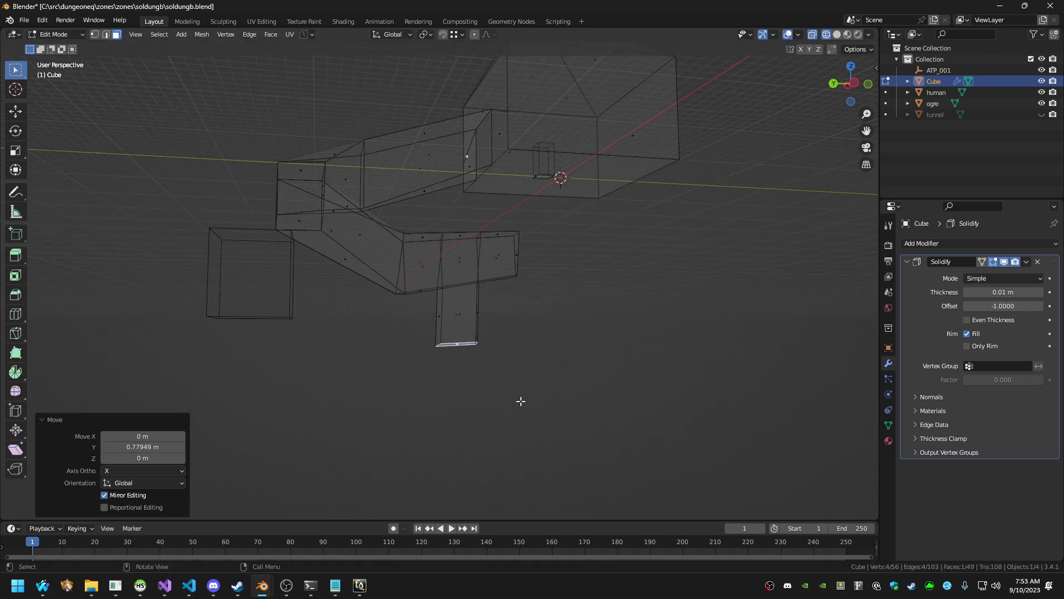
{"action": "key", "text": "g"}
{"action": "key", "text": "z"}
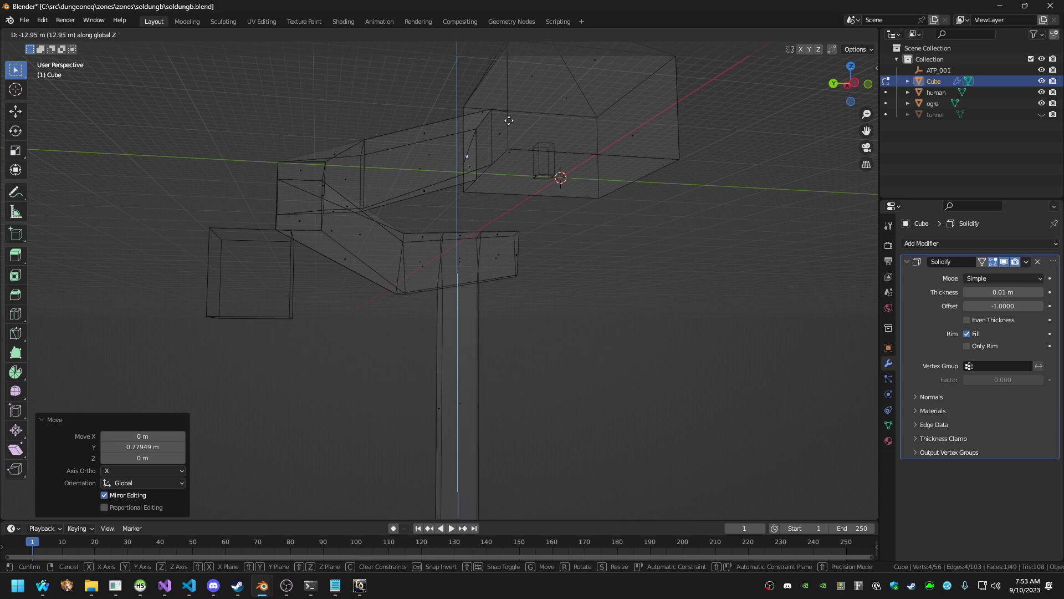
{"action": "left_click", "coordinate": [506, 211]}
Fly the view into the tunnel above the shaft and switch to Material Preview shading to inspect the textured surfaces
{"action": "key", "text": "shift+grave"}
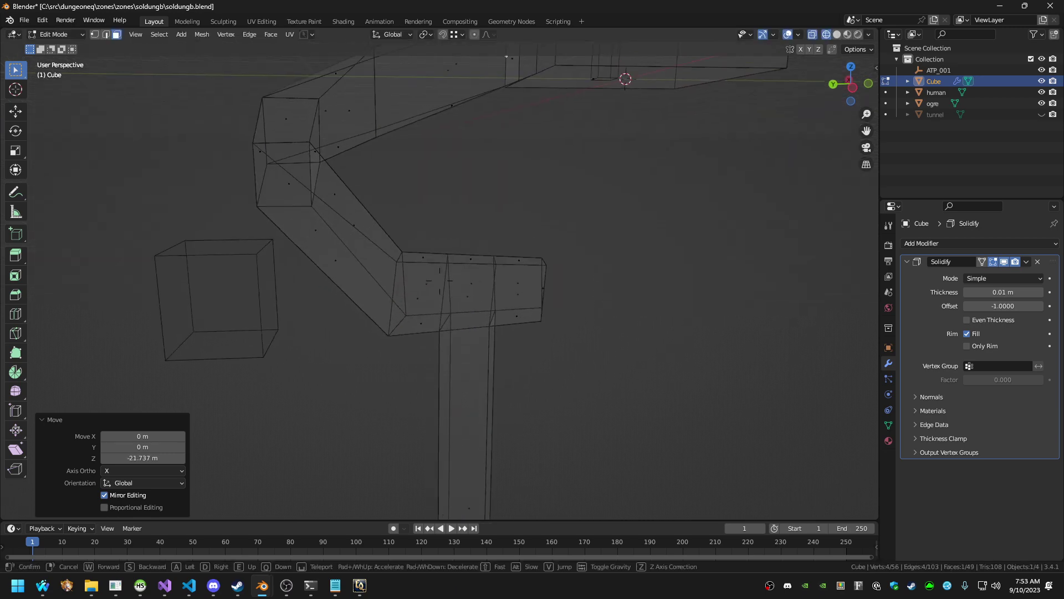
{"action": "key", "text": "w"}
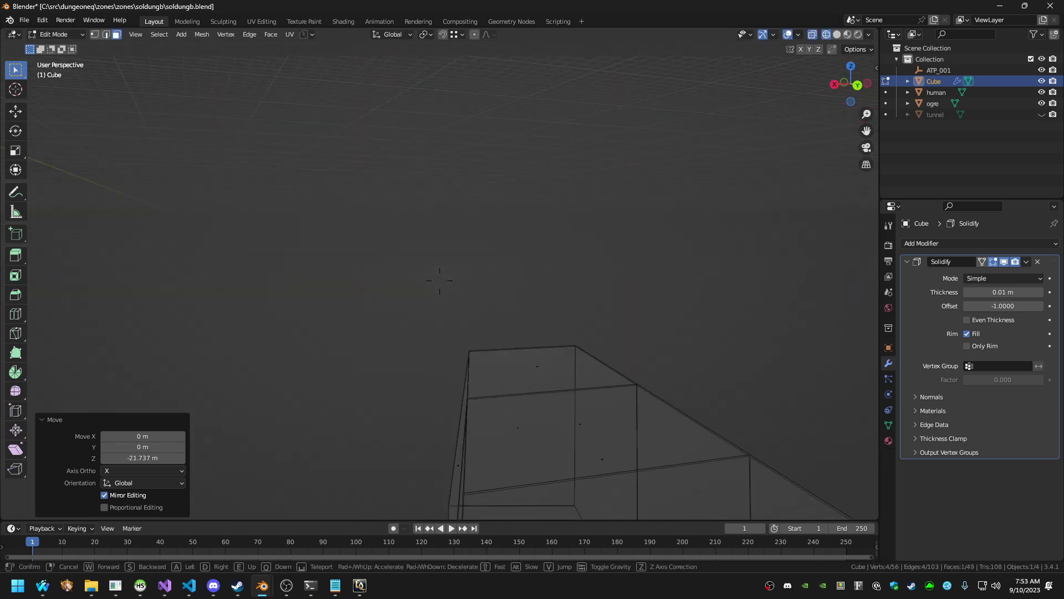
{"action": "key", "text": "s"}
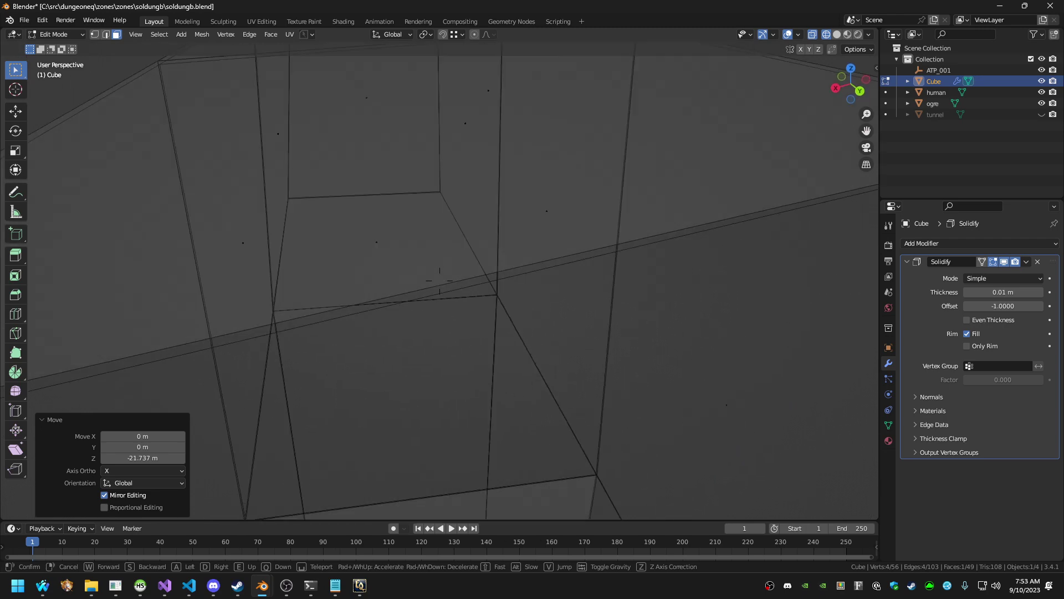
{"action": "left_click", "coordinate": [439, 280]}
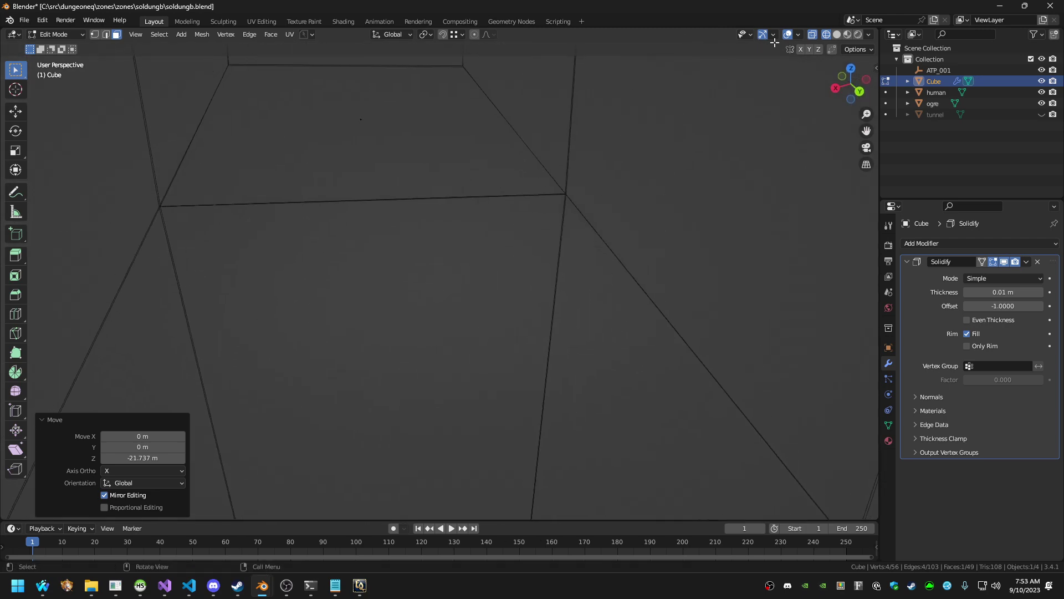
{"action": "left_click", "coordinate": [847, 35]}
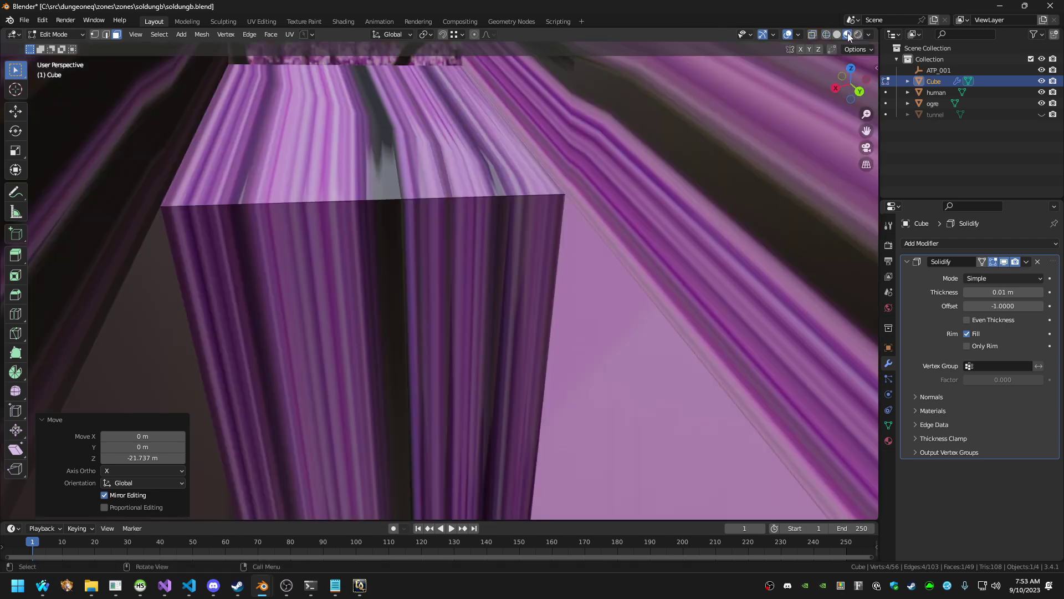
Fly the view through the textured shaft and around the tunnel to examine its surfaces from inside and outside
{"action": "key", "text": "w"}
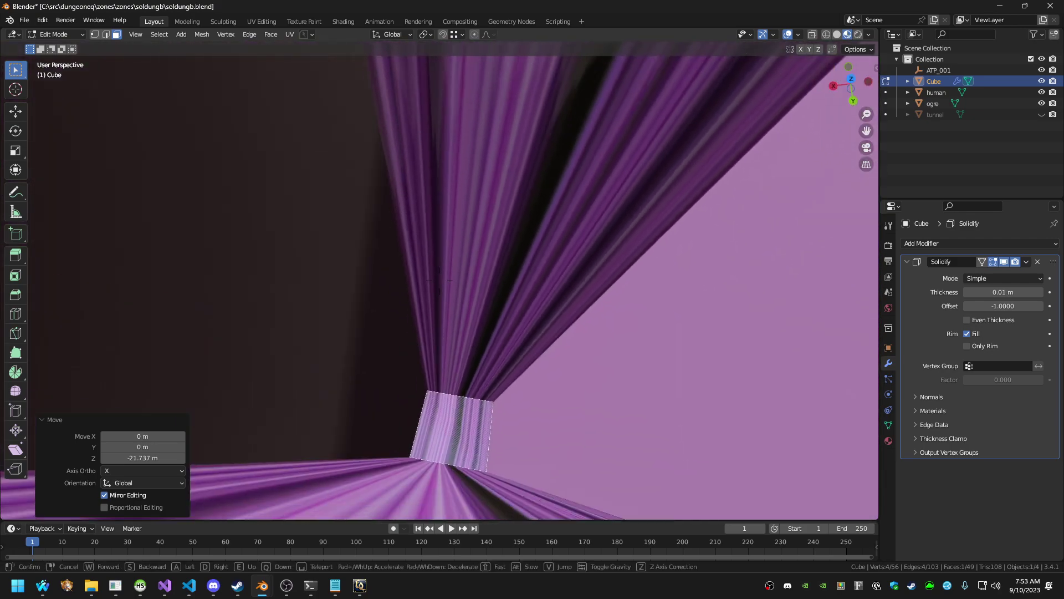
{"action": "key", "text": "s"}
{"action": "key", "text": "w"}
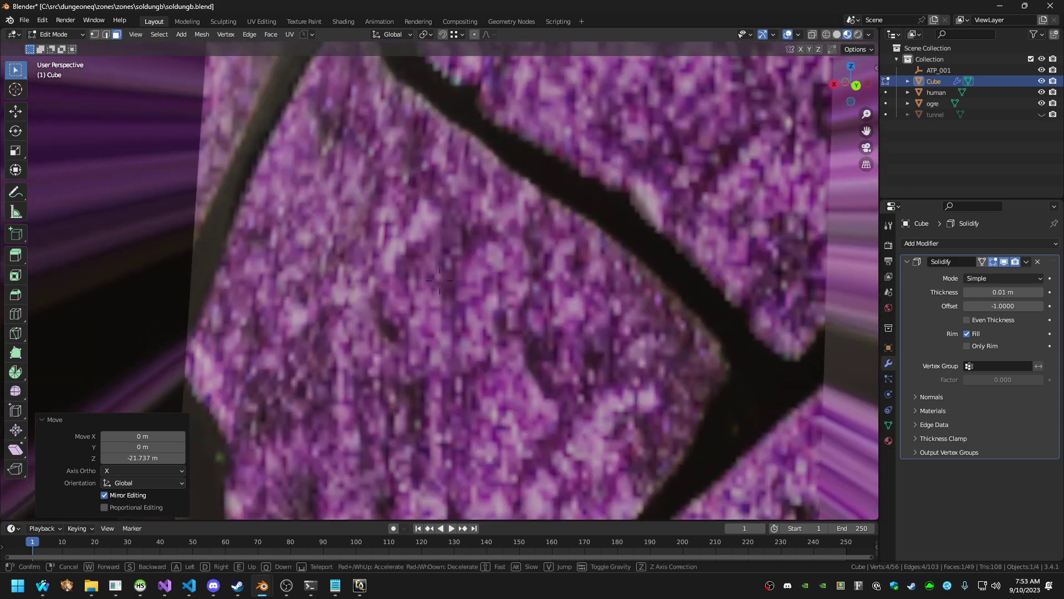
{"action": "key", "text": "w"}
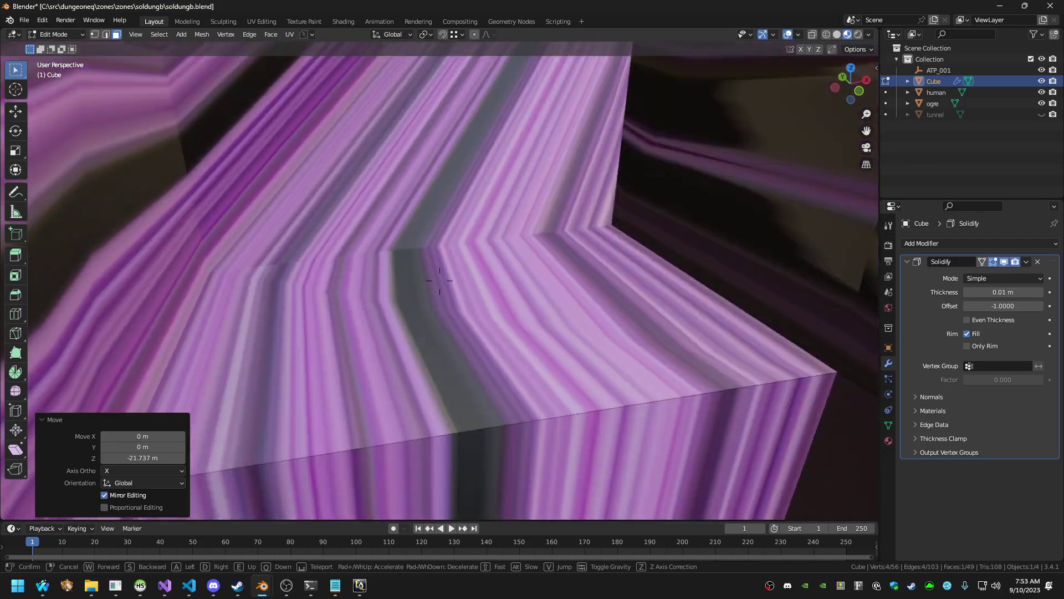
{"action": "key", "text": "w"}
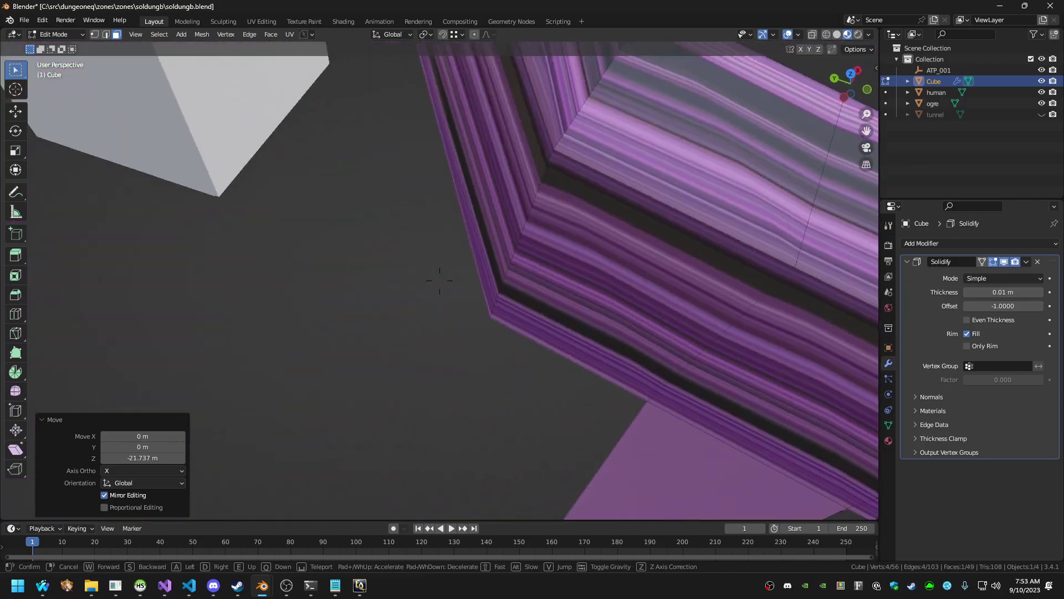
{"action": "key", "text": "s"}
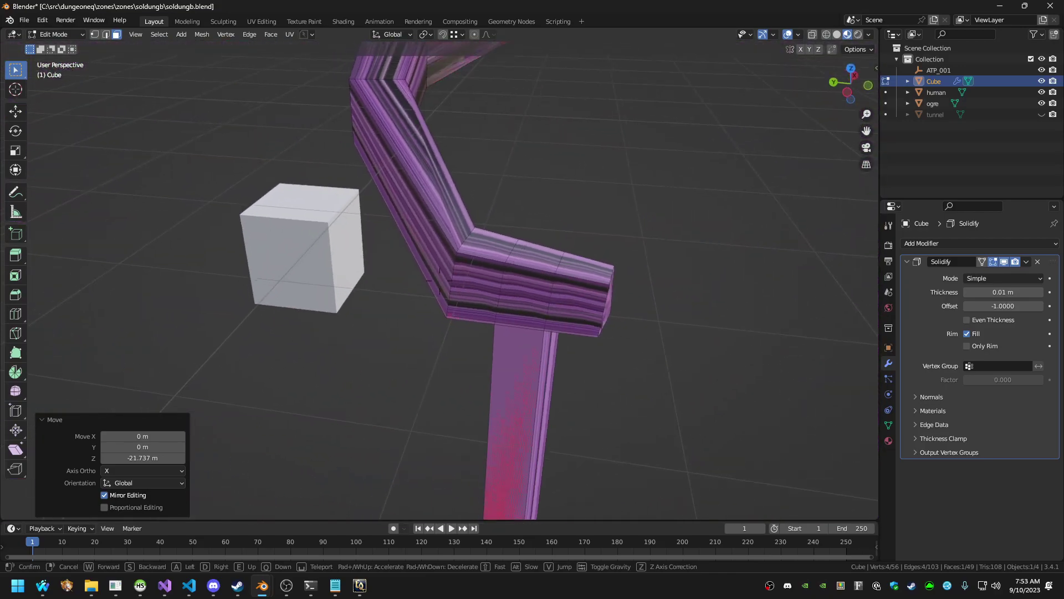
{"action": "key", "text": "w"}
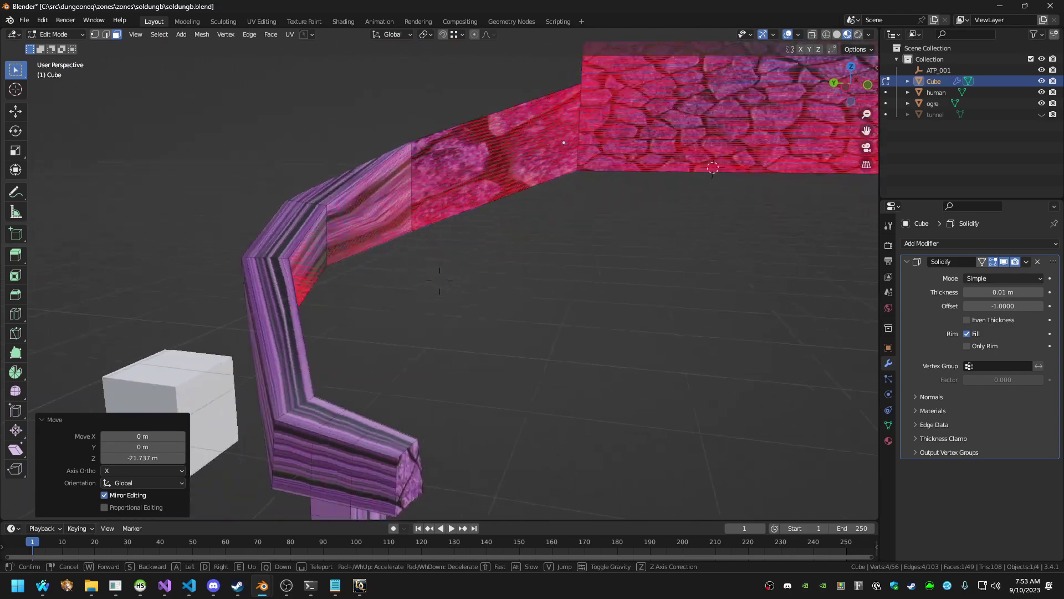
{"action": "key", "text": "w"}
{"action": "key", "text": "d"}
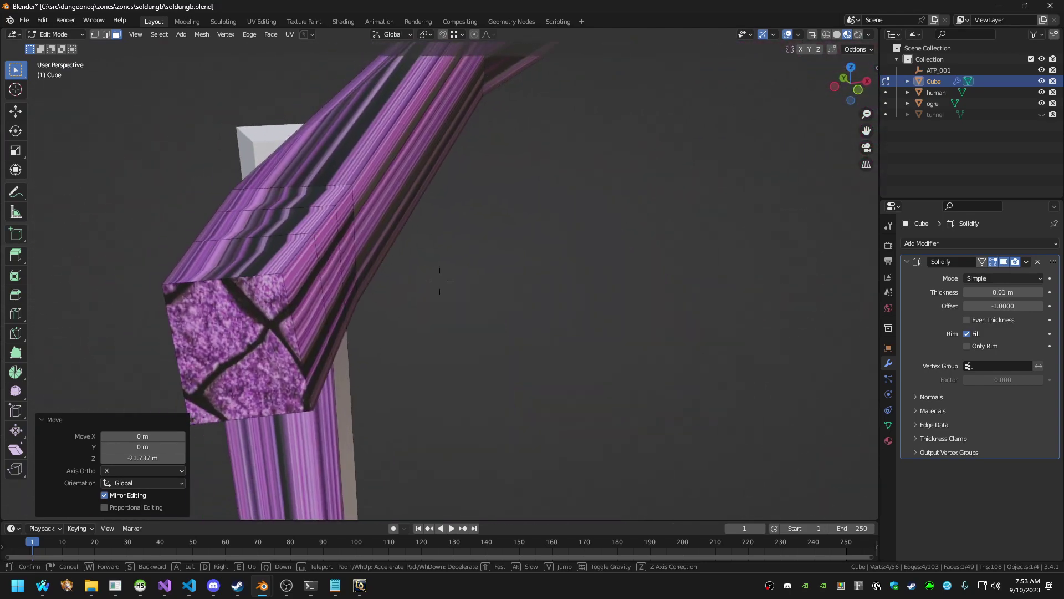
{"action": "key", "text": "a"}
{"action": "left_click", "coordinate": [741, 104]}
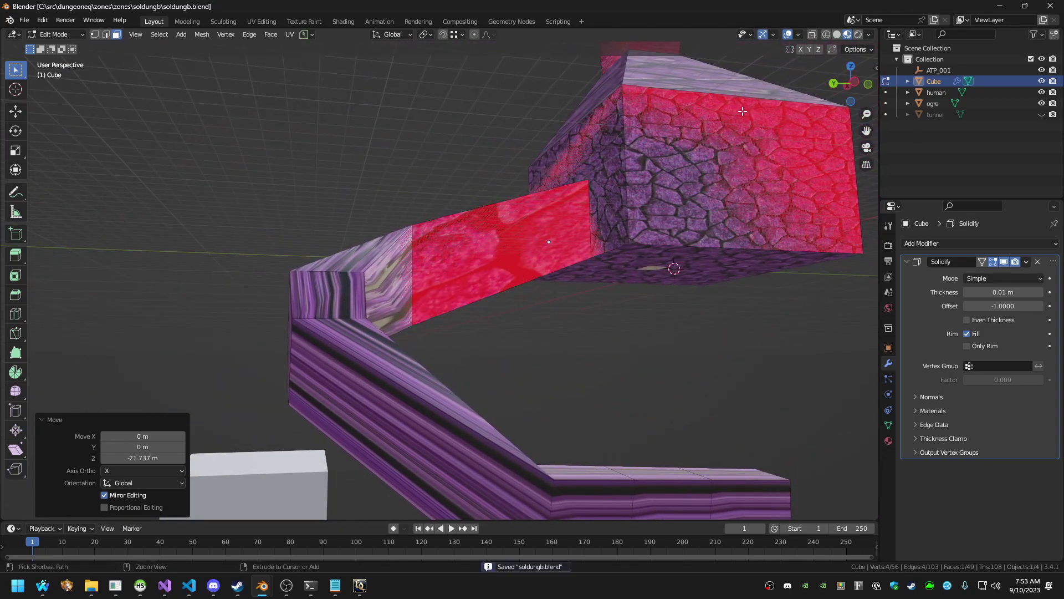
Switch to eqgzi-manager, create soldungb.eqg from the saved zone, and return to EverQuest
{"action": "left_click", "coordinate": [116, 585]}
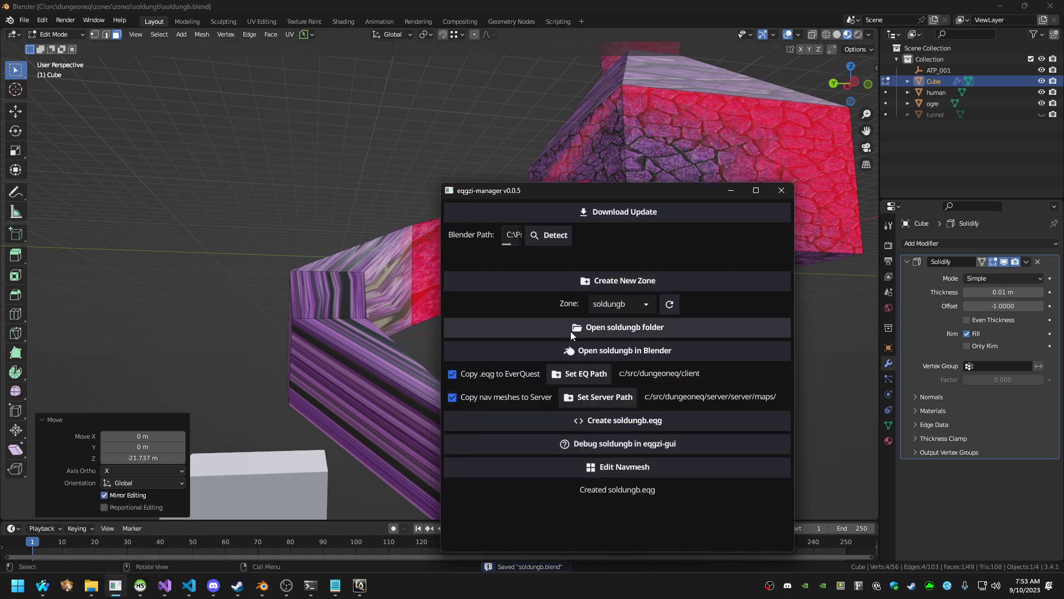
{"action": "left_click", "coordinate": [606, 423]}
{"action": "mouse_move", "coordinate": [361, 586]}
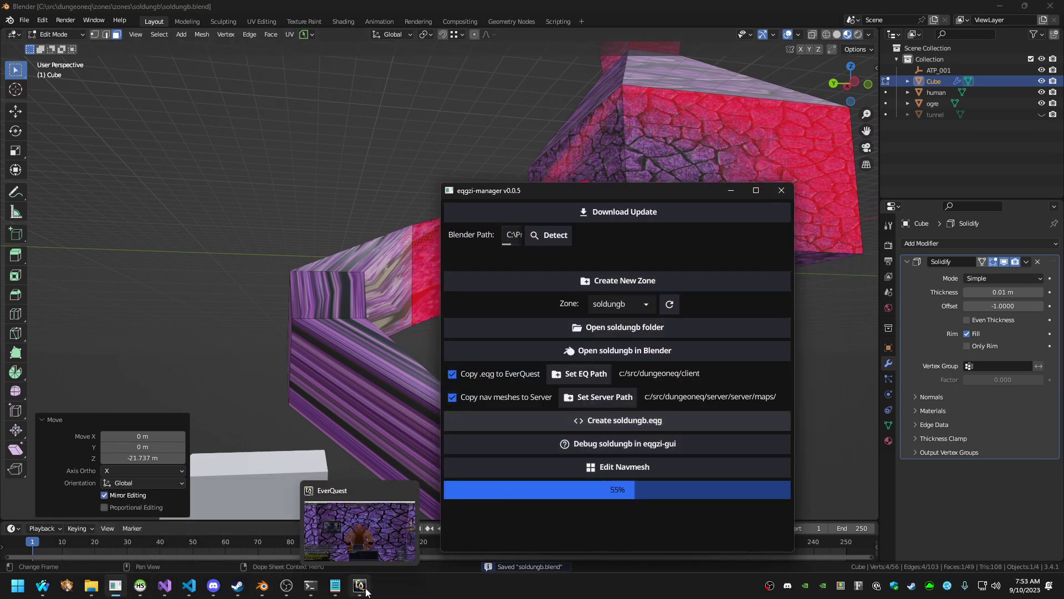
{"action": "left_click", "coordinate": [393, 511]}
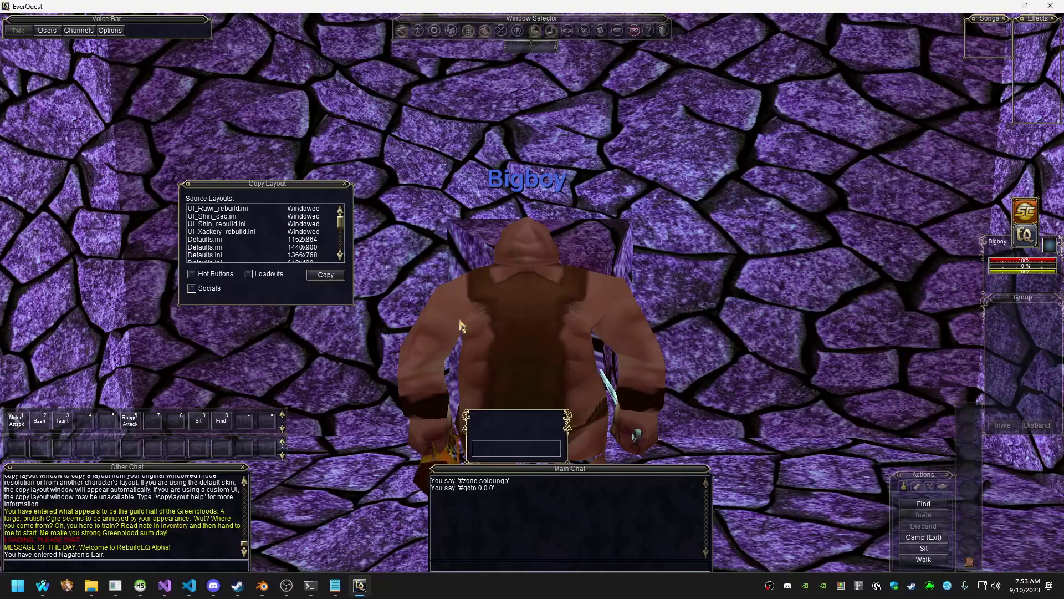
{"action": "key", "text": "Return"}
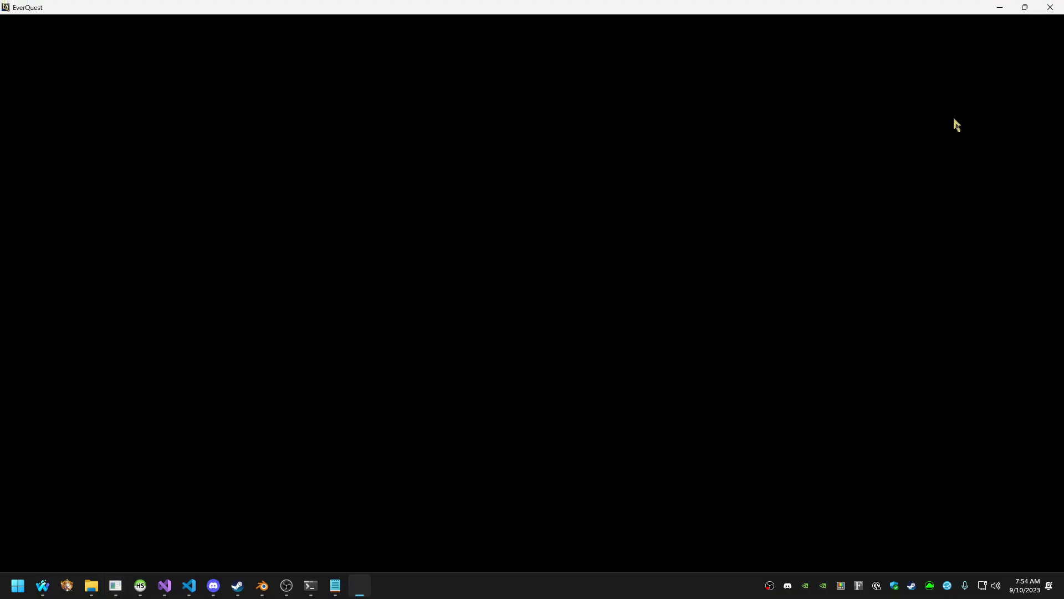
Hide the human and ogre reference objects in Blender and create soldungb.eqg again in eqgzi-manager
{"action": "key", "text": "alt+Tab"}
{"action": "key", "text": "alt+Tab"}
{"action": "key", "text": "alt+Tab"}
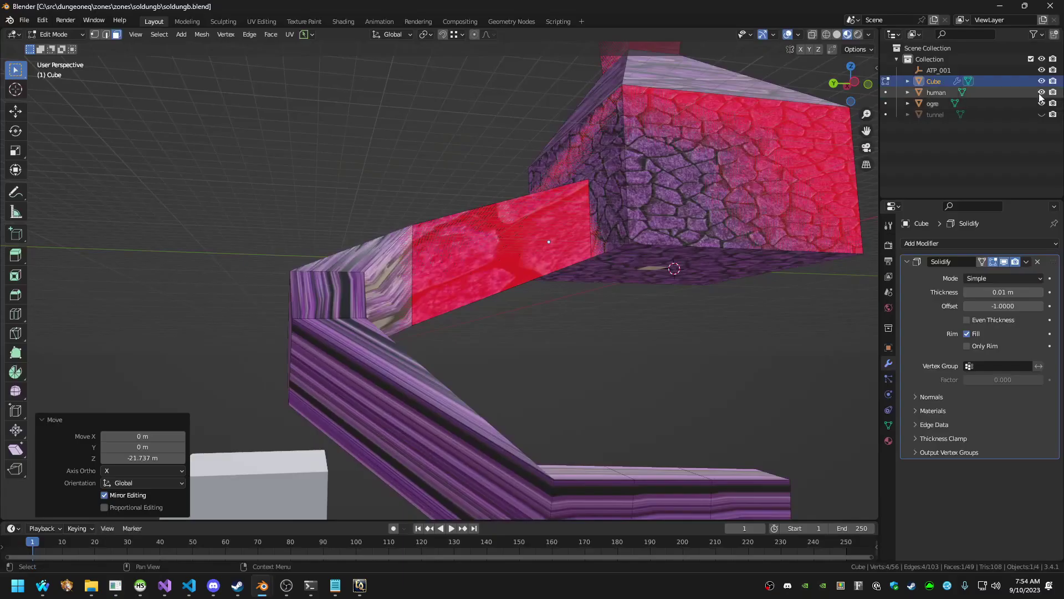
{"action": "left_click", "coordinate": [1042, 92]}
{"action": "left_click", "coordinate": [1041, 103]}
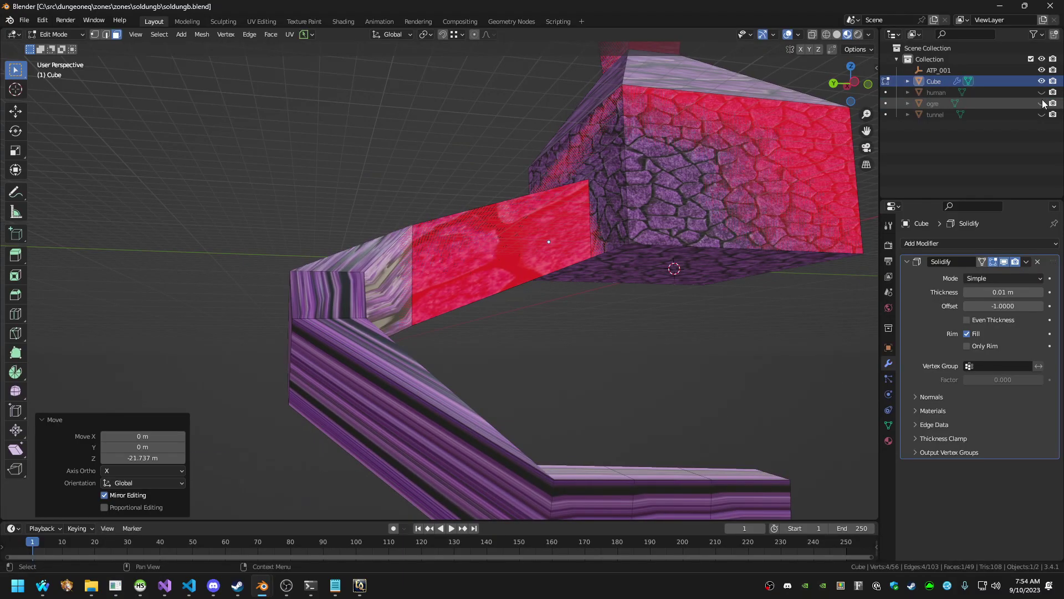
{"action": "key", "text": "alt+Tab"}
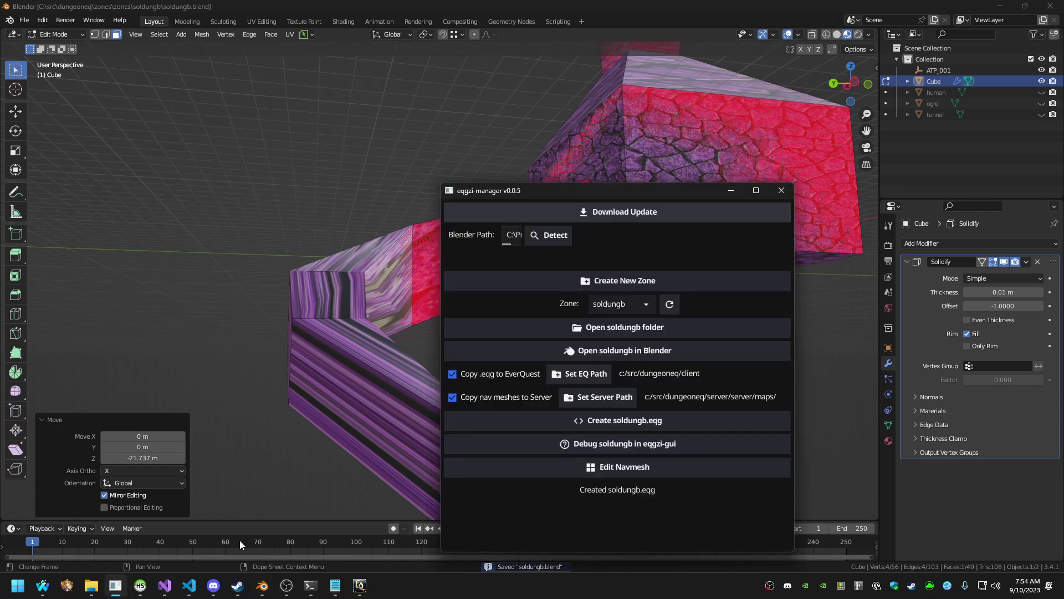
{"action": "left_click", "coordinate": [621, 420]}
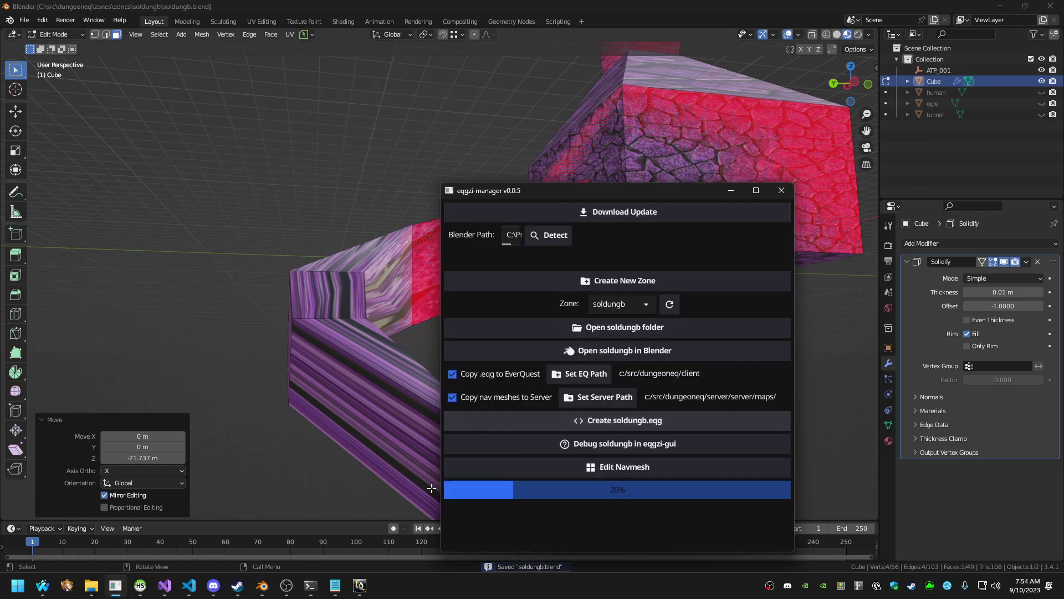
{"action": "left_click", "coordinate": [362, 585]}
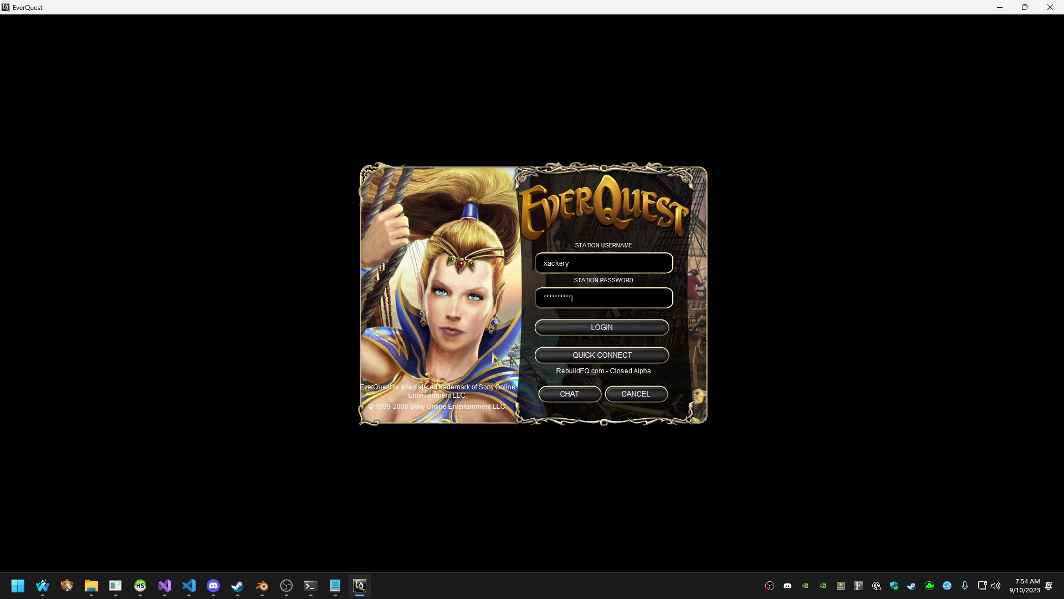
{"action": "left_click", "coordinate": [212, 591]}
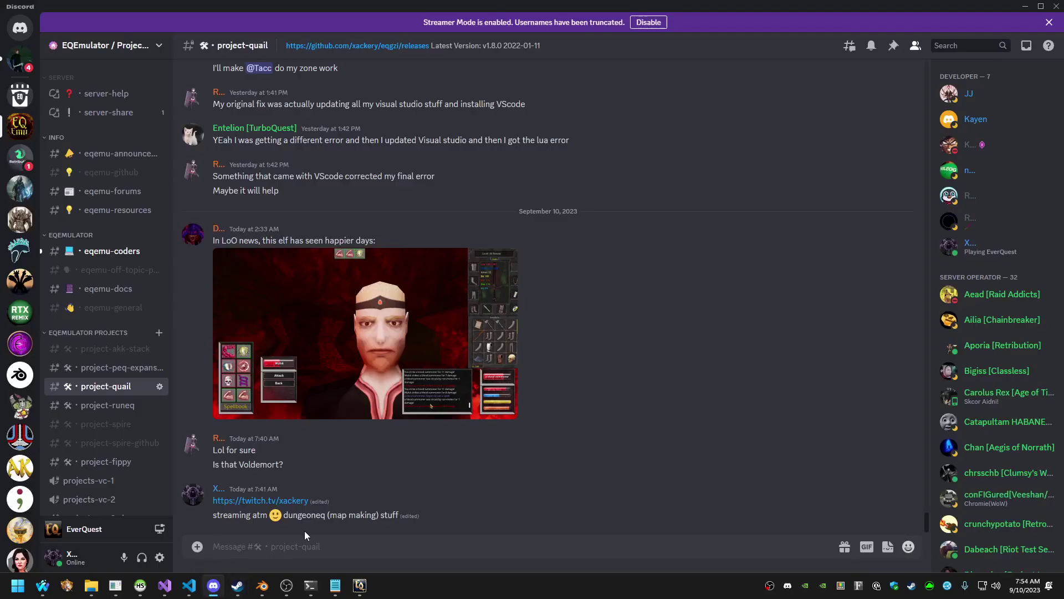
{"action": "key", "text": "alt+Tab"}
{"action": "left_click", "coordinate": [332, 588]}
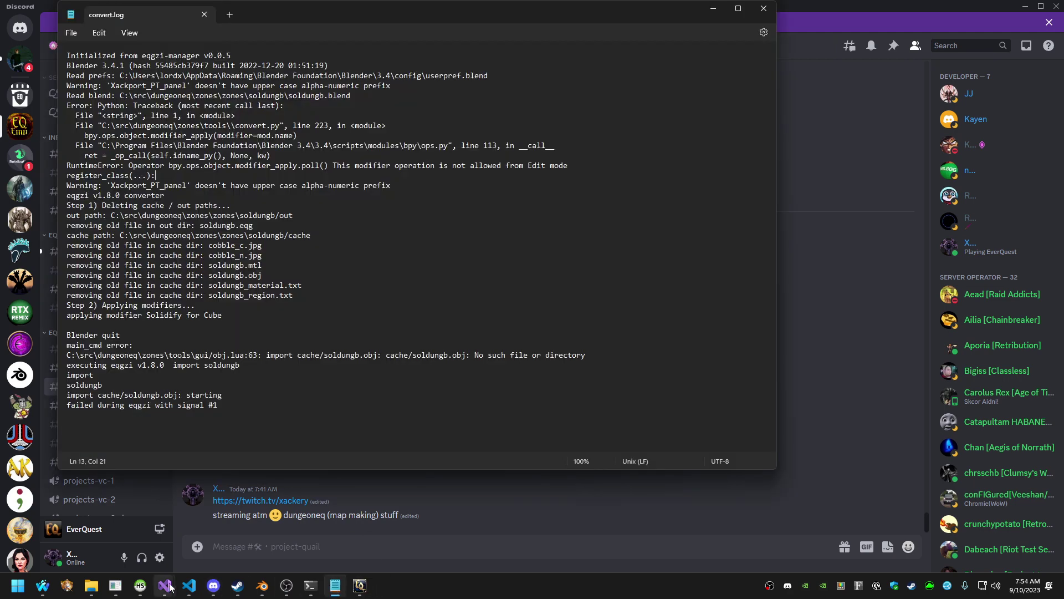
{"action": "mouse_move", "coordinate": [198, 593]}
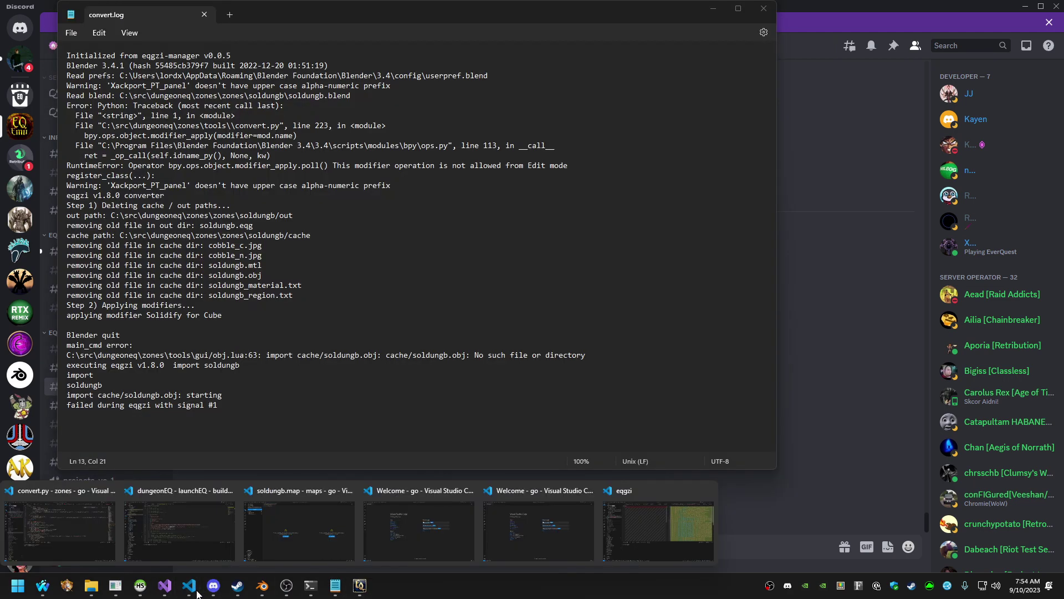
{"action": "left_click", "coordinate": [644, 542]}
Enter the EverQuest world with the ogre character and walk through the tunnel in third-person view to check its clearance
{"action": "left_click", "coordinate": [360, 587]}
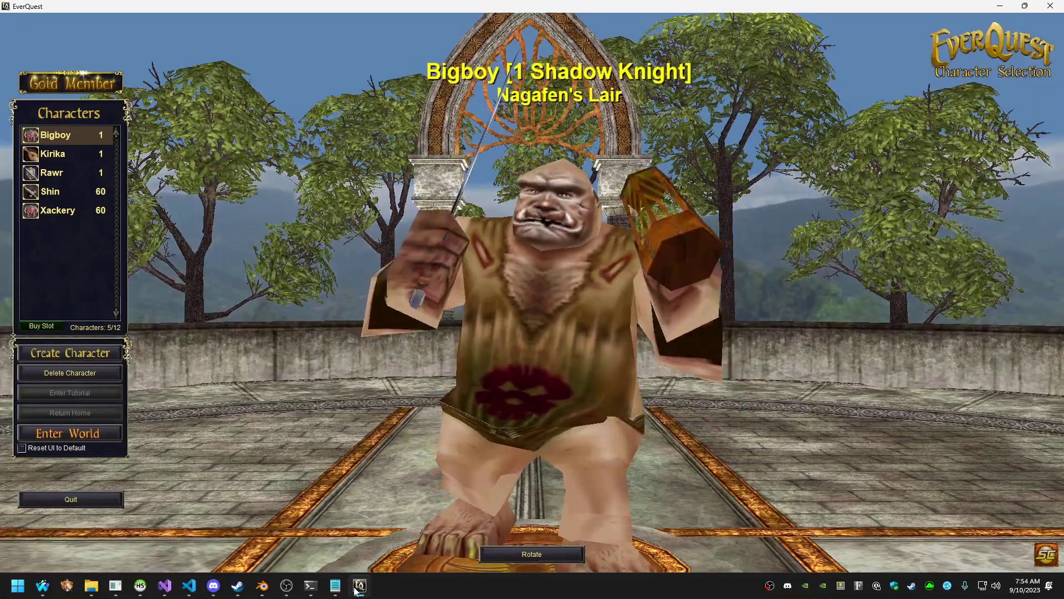
{"action": "key", "text": "Return"}
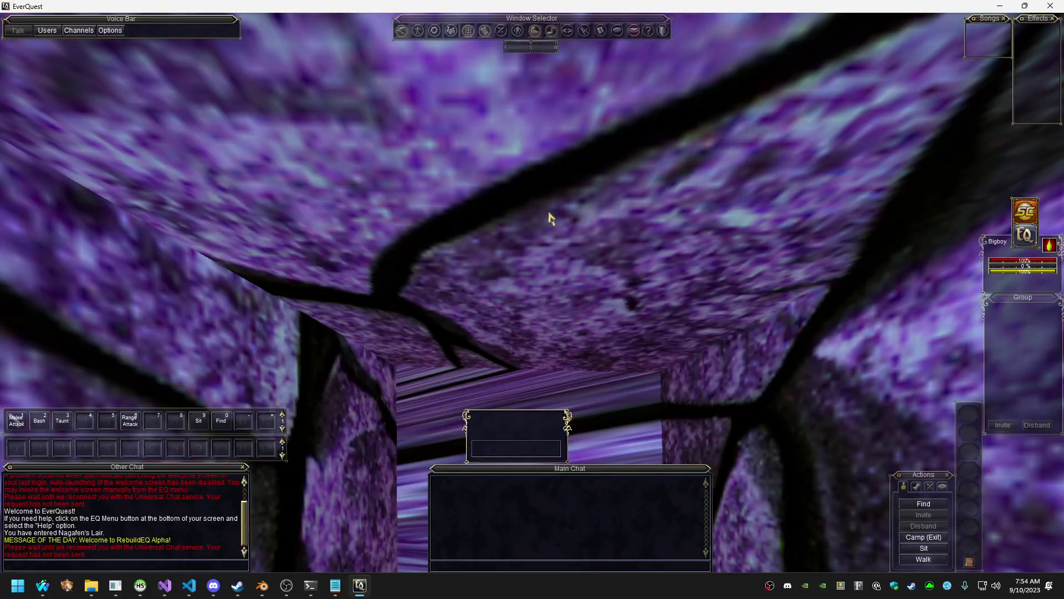
{"action": "right_click_drag", "start_coordinate": [548, 213], "coordinate": [499, 273]}
{"action": "scroll", "coordinate": [549, 261], "scroll_direction": "down", "scroll_amount": 5}
{"action": "key", "text": "w"}
{"action": "key", "text": "w"}
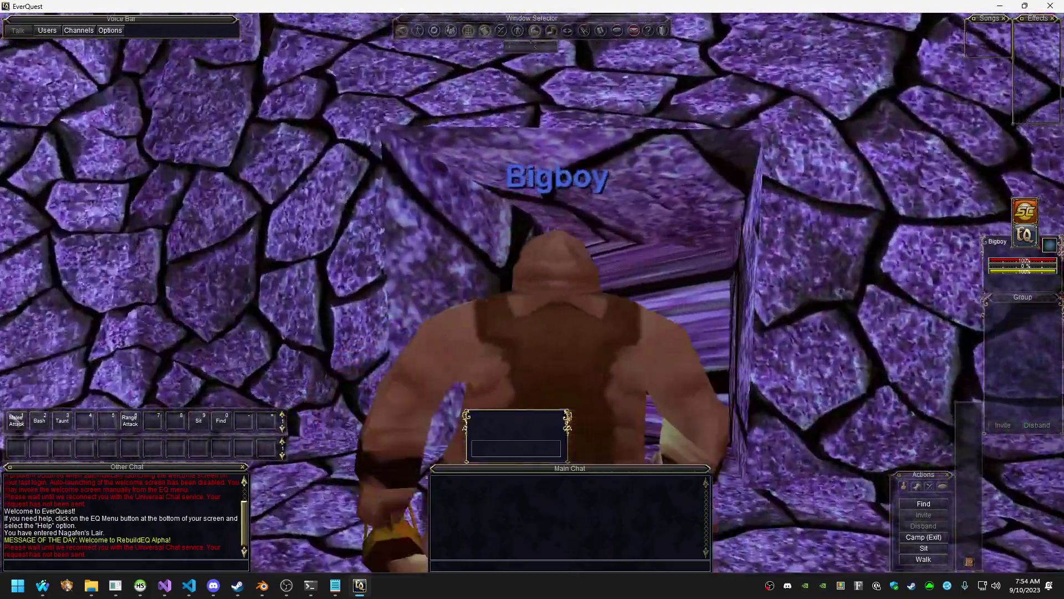
{"action": "key", "text": "w"}
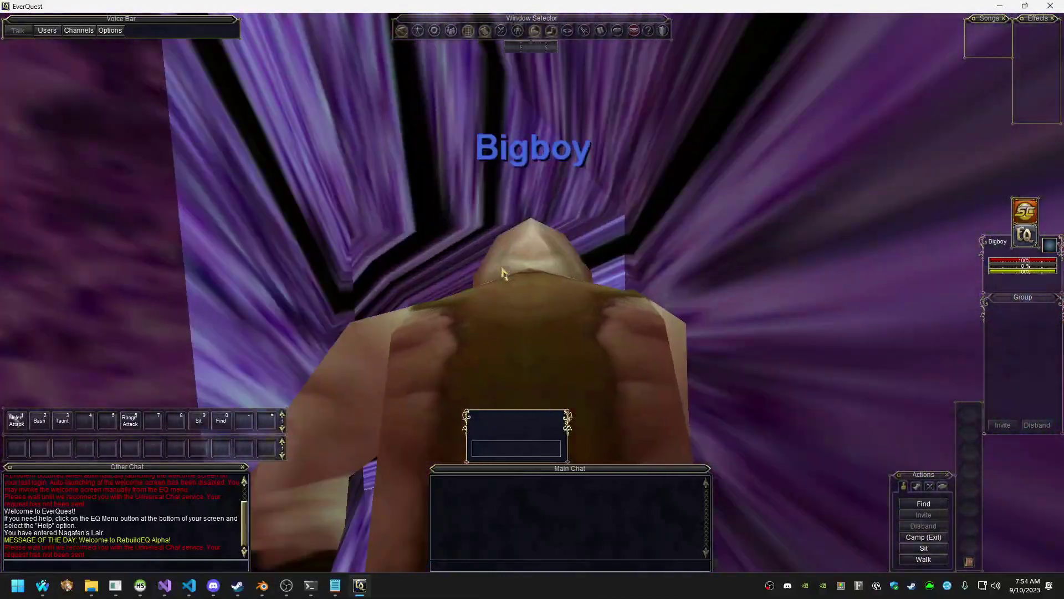
{"action": "key", "text": "w"}
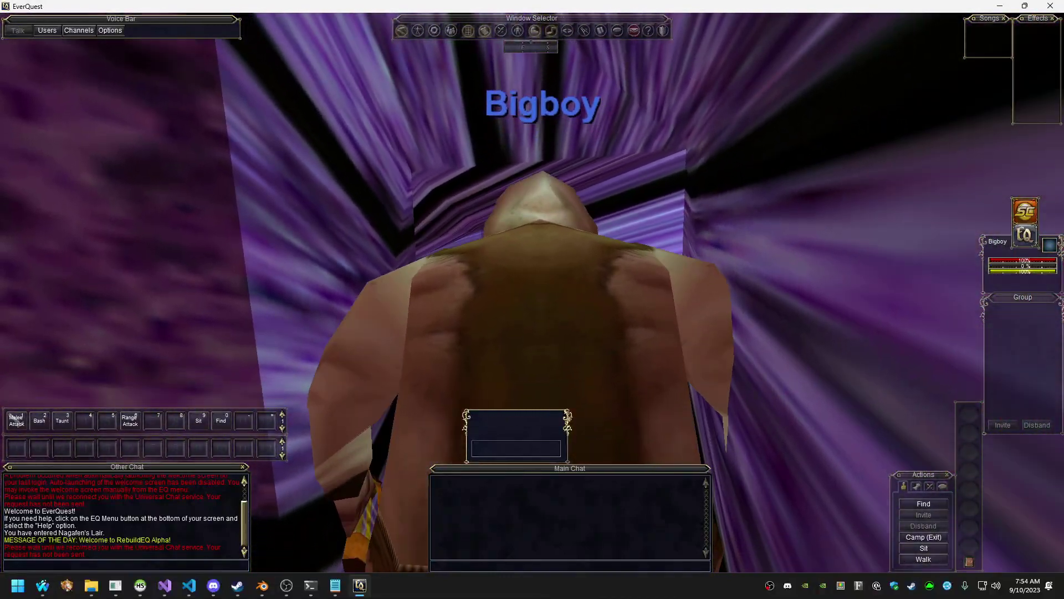
{"action": "key", "text": "w"}
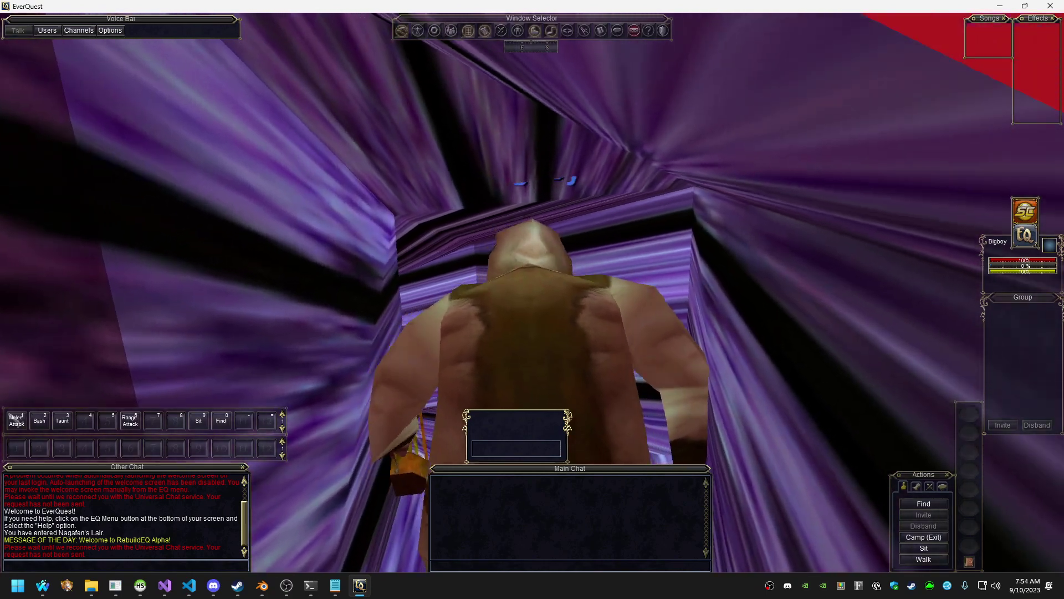
{"action": "key", "text": "w"}
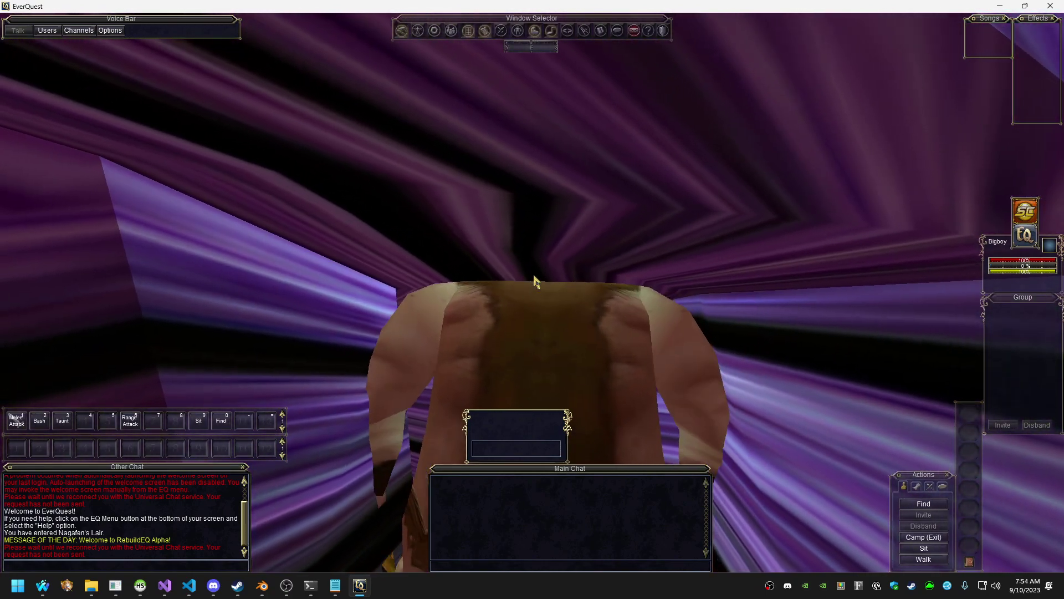
Switch back to Blender and examine the tunnel's bend and underside from below
{"action": "key", "text": "alt+Tab"}
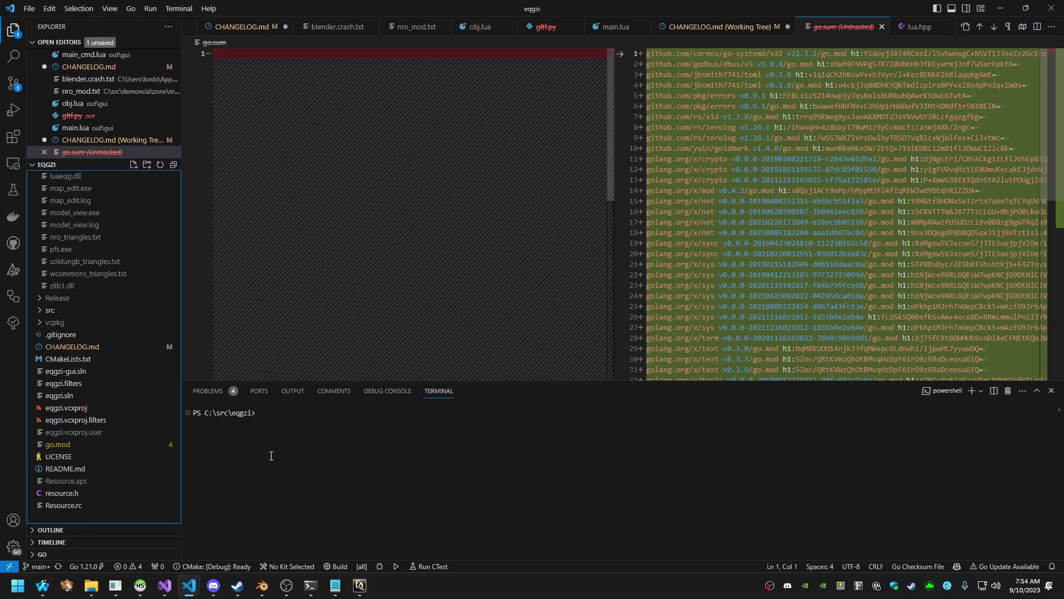
{"action": "mouse_move", "coordinate": [262, 592]}
{"action": "left_click", "coordinate": [324, 545]}
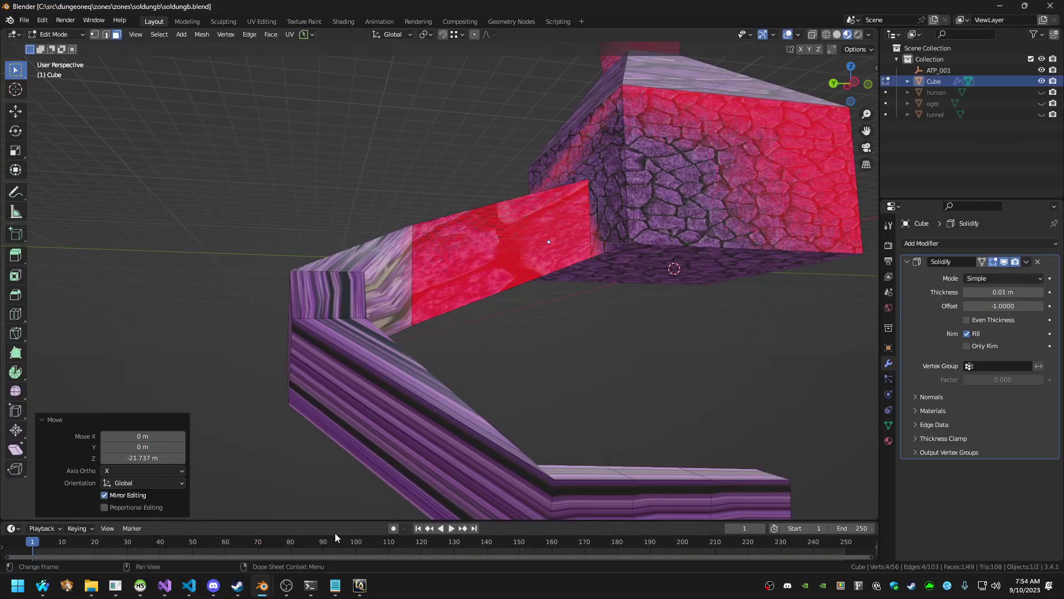
{"action": "scroll", "coordinate": [466, 333], "scroll_direction": "up", "scroll_amount": 5}
{"action": "key", "text": "shift+grave"}
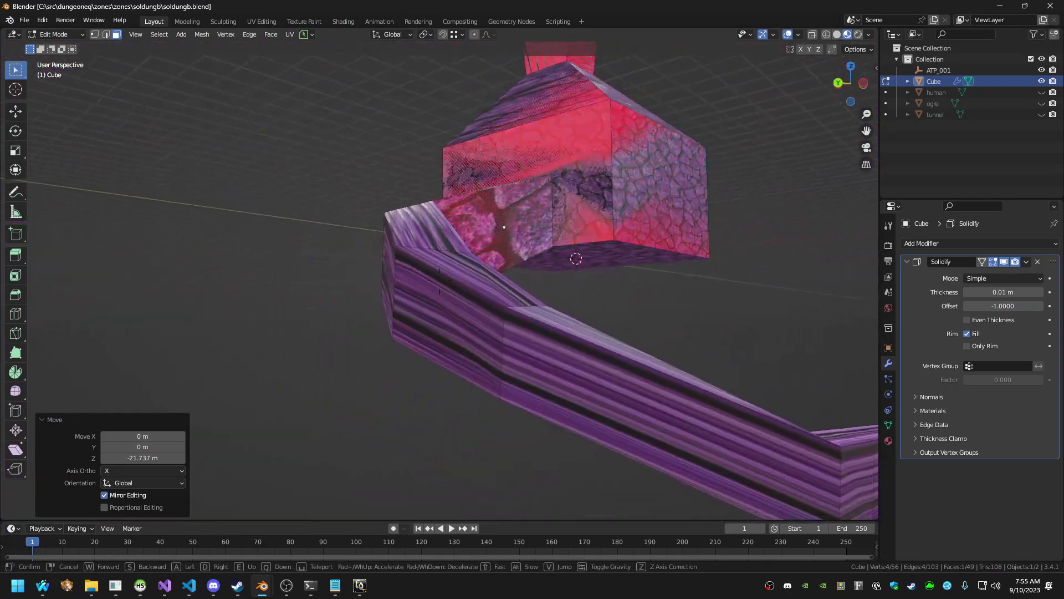
{"action": "key", "text": "s"}
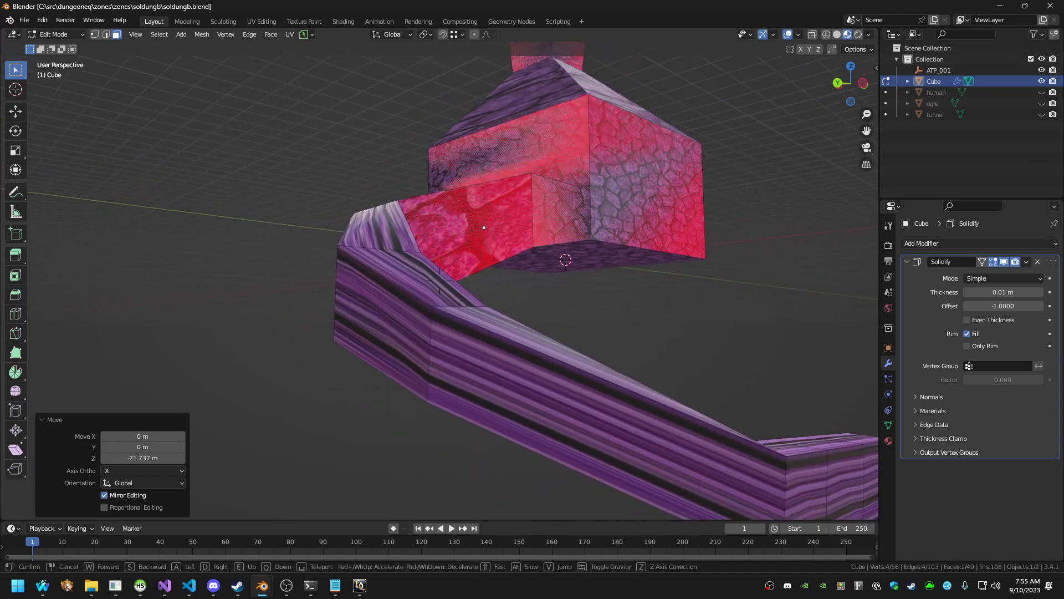
{"action": "key", "text": "w"}
{"action": "key", "text": "s"}
{"action": "key", "text": "w"}
{"action": "key", "text": "s"}
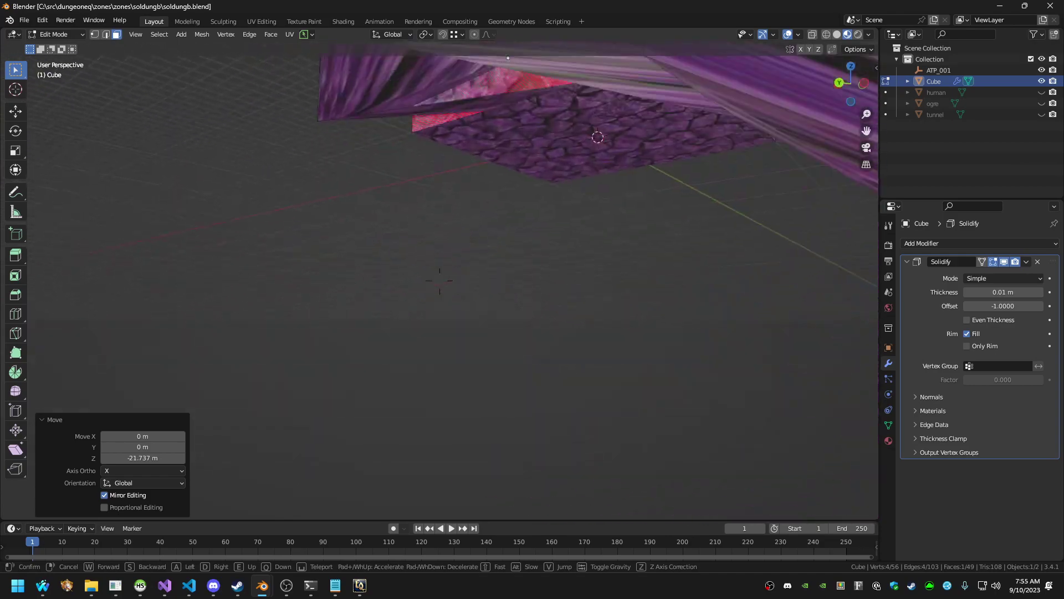
{"action": "key", "text": "Tab"}
{"action": "left_click", "coordinate": [442, 186]}
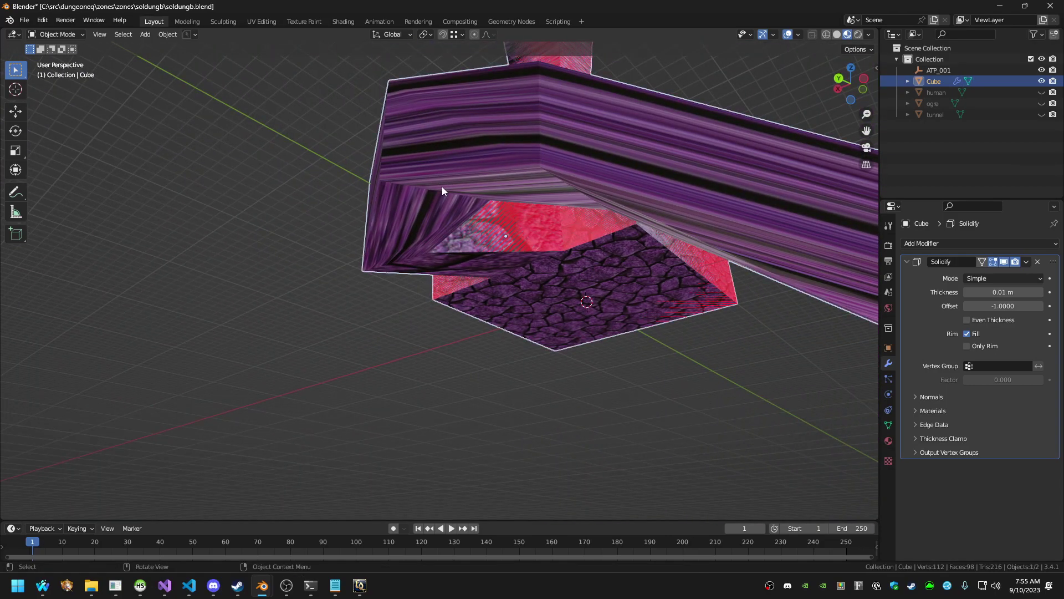
Select the floor edge at the near end of the tunnel's bend in edge mode and lower it along Z
{"action": "key", "text": "Tab"}
{"action": "key", "text": "2"}
{"action": "left_click", "coordinate": [435, 189]}
{"action": "key", "text": "g"}
{"action": "key", "text": "z"}
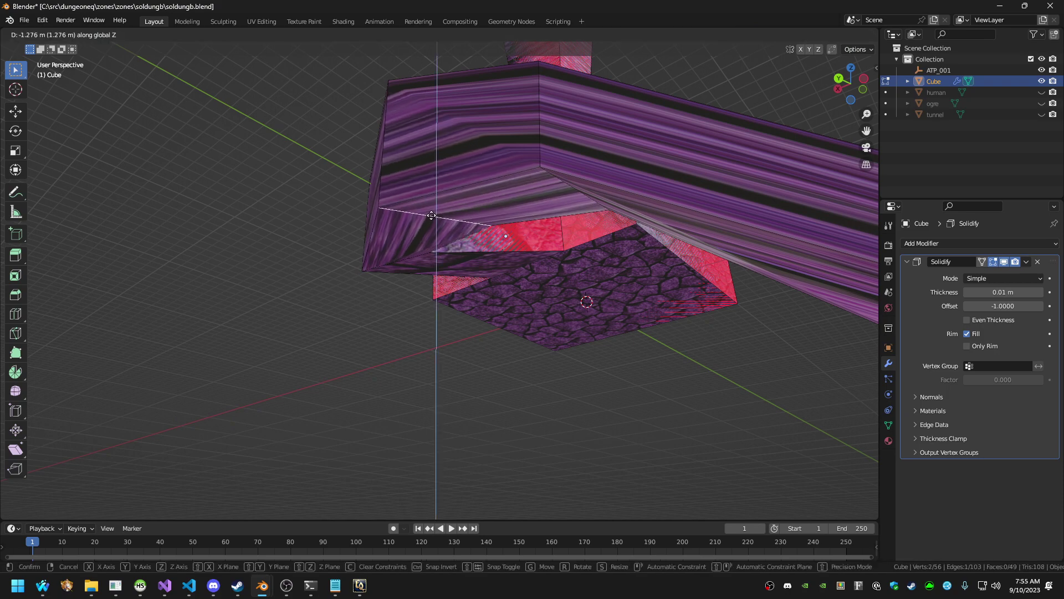
{"action": "left_click", "coordinate": [442, 224]}
Lower the floor edge at the next corner of the tunnel's bend by about 2.9 m along Z
{"action": "left_click", "coordinate": [561, 193]}
{"action": "key", "text": "g"}
{"action": "key", "text": "z"}
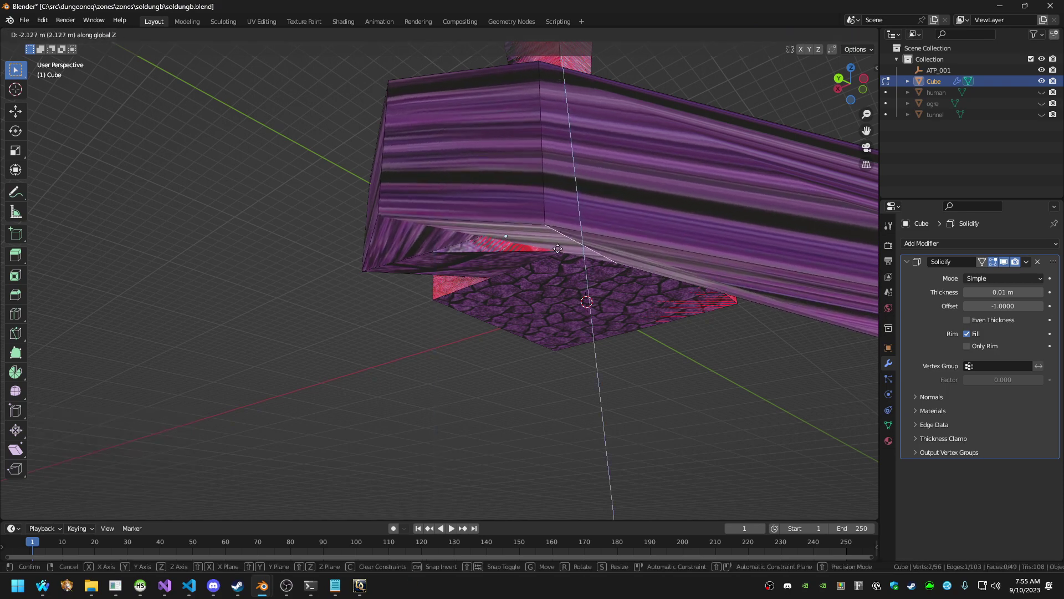
{"action": "left_click", "coordinate": [569, 266]}
{"action": "key", "text": "shift+grave"}
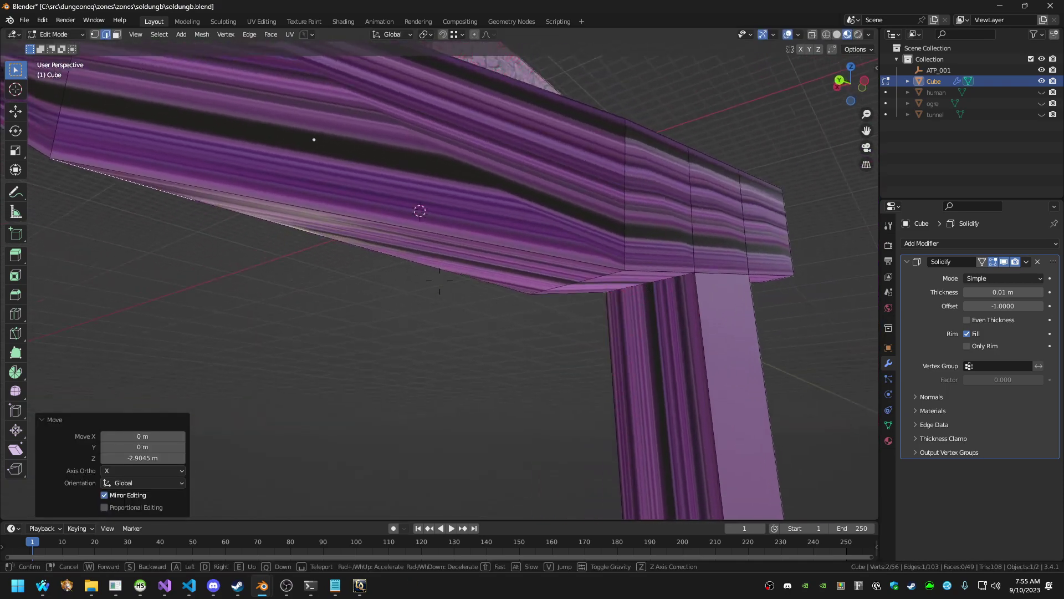
{"action": "left_click", "coordinate": [543, 259]}
Lower the tunnel floor edge just before the shaft along Z, and the one at the shaft's rim by about 2.06 m
{"action": "left_click", "coordinate": [490, 265]}
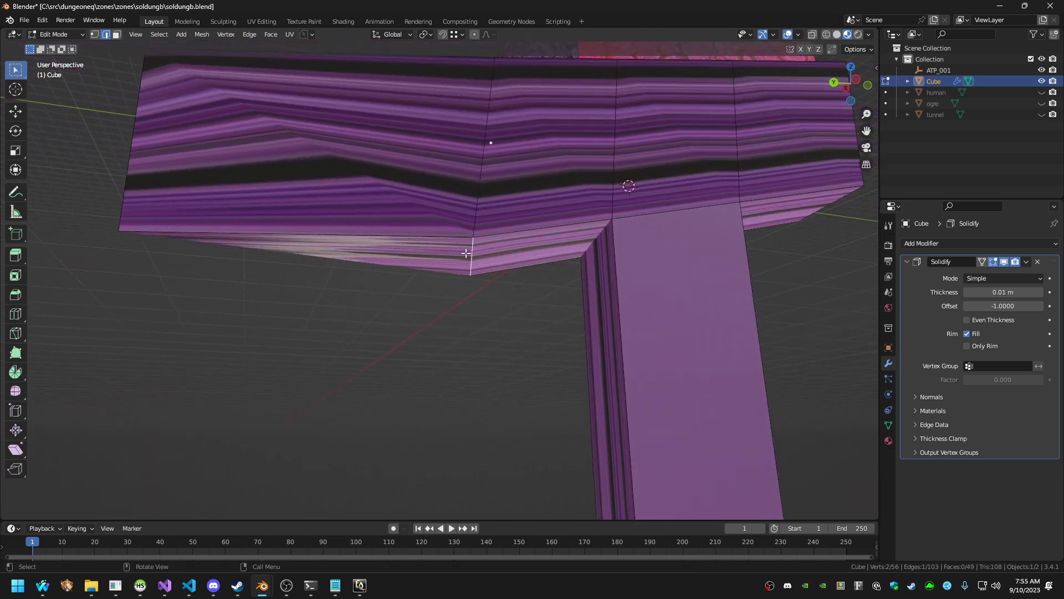
{"action": "key", "text": "g"}
{"action": "key", "text": "z"}
{"action": "left_click", "coordinate": [466, 286]}
{"action": "key", "text": "g"}
{"action": "key", "text": "z"}
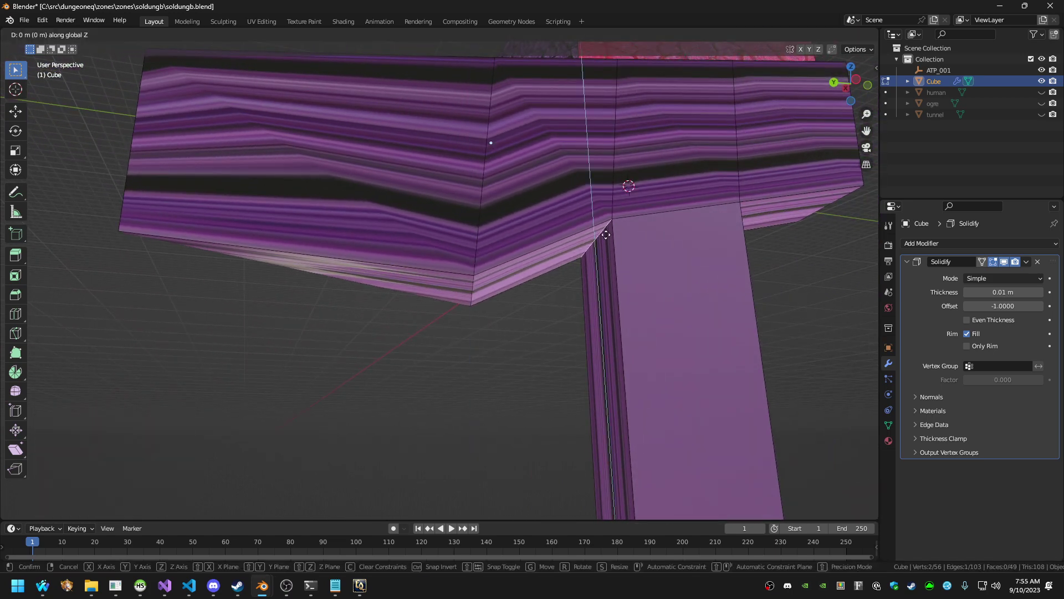
{"action": "left_click", "coordinate": [779, 314]}
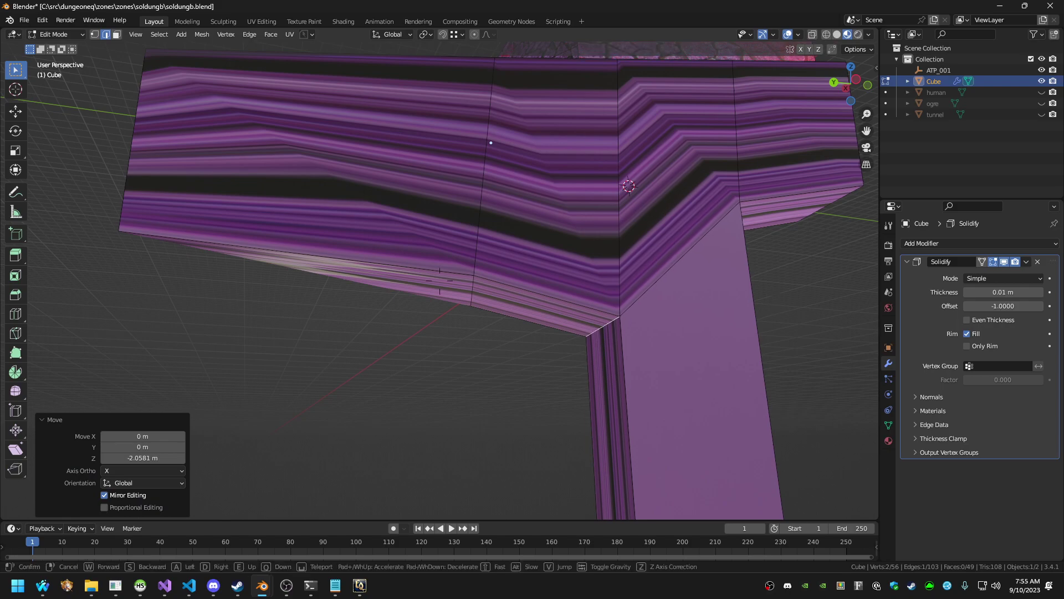
Lower the floor edge at the bend's first corner, on the room side, by about 1.18 m along Z
{"action": "key", "text": "w"}
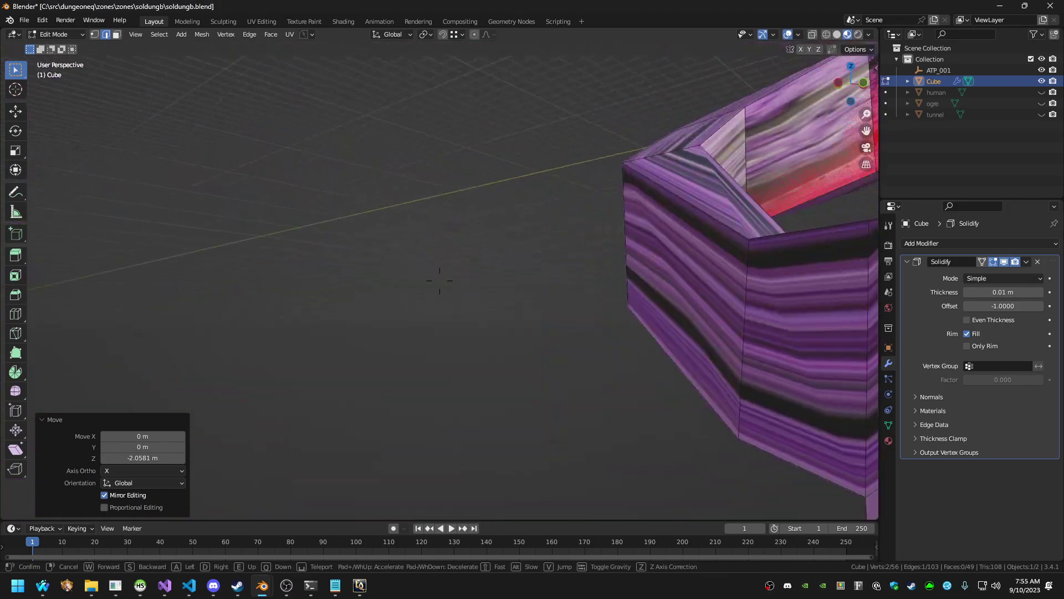
{"action": "key", "text": "s"}
{"action": "key", "text": "a"}
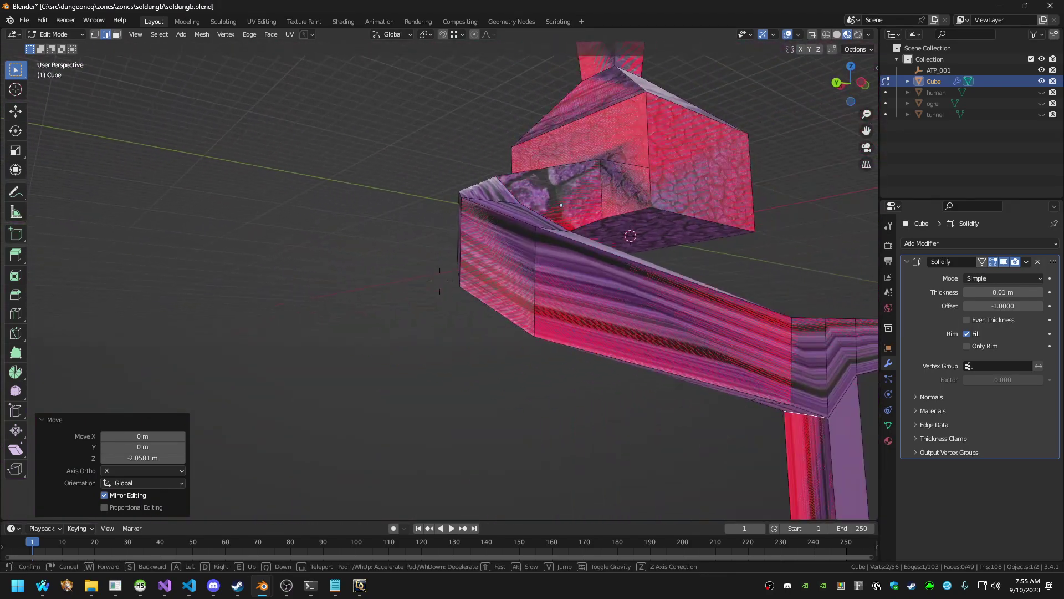
{"action": "key", "text": "w"}
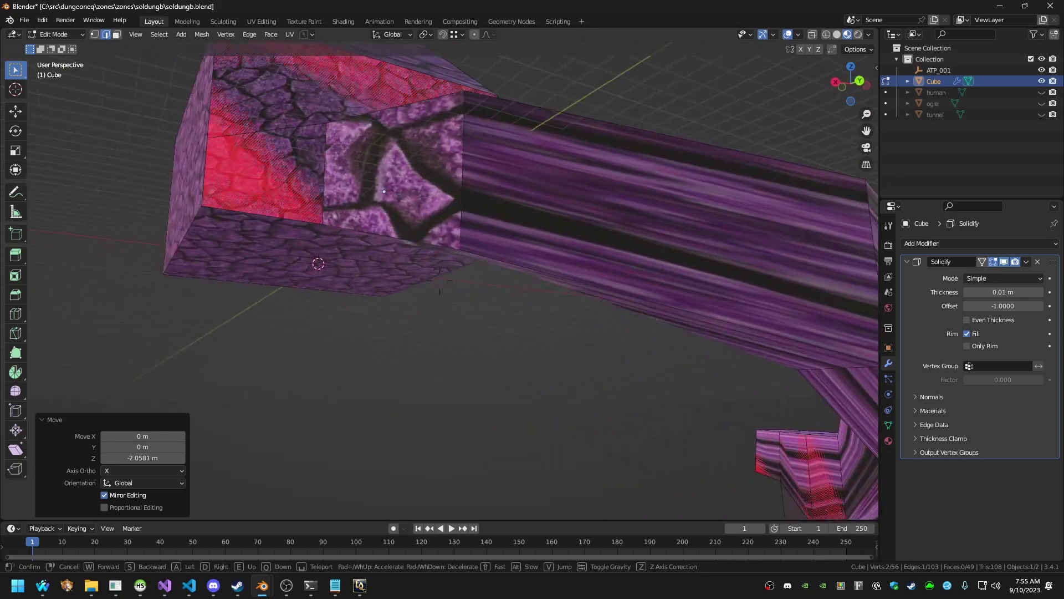
{"action": "key", "text": "w"}
{"action": "left_click", "coordinate": [463, 284]}
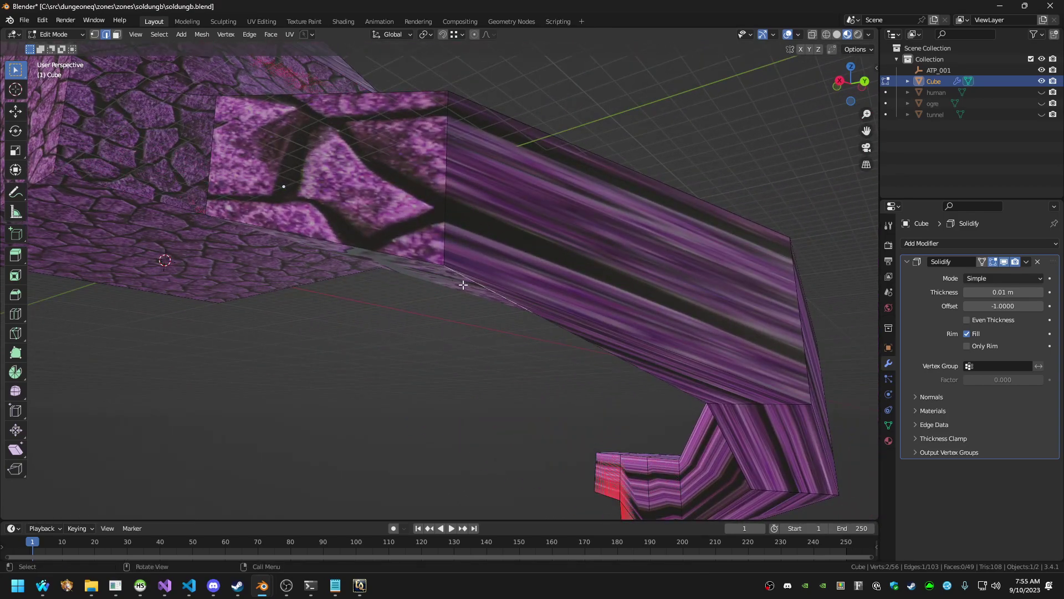
{"action": "key", "text": "g"}
{"action": "key", "text": "z"}
{"action": "left_click", "coordinate": [389, 312]}
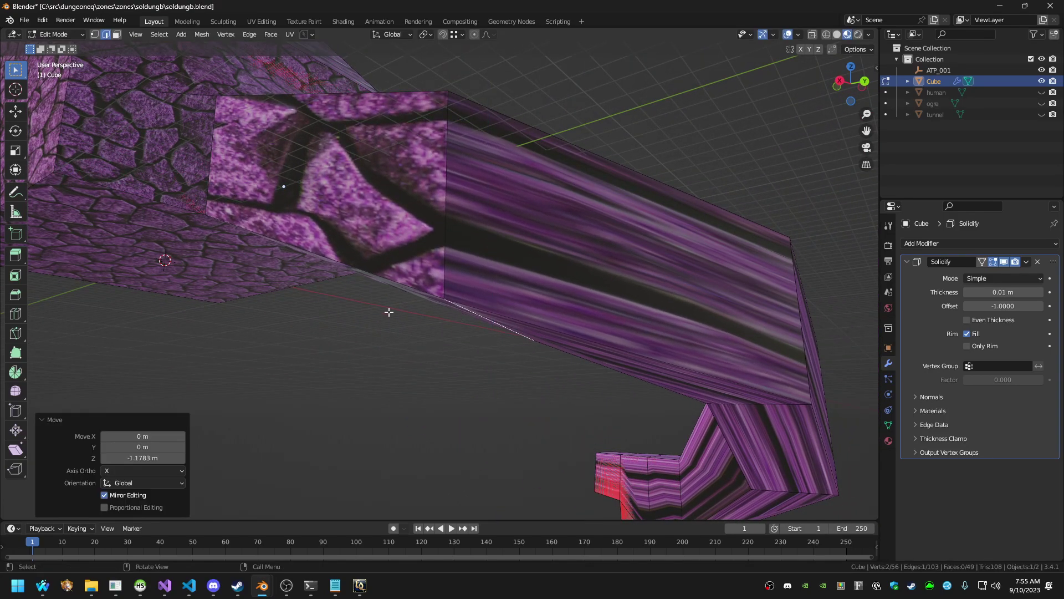
Create soldungb.eqg again in eqgzi-manager and close the running EverQuest client with /exit
{"action": "left_click", "coordinate": [115, 586]}
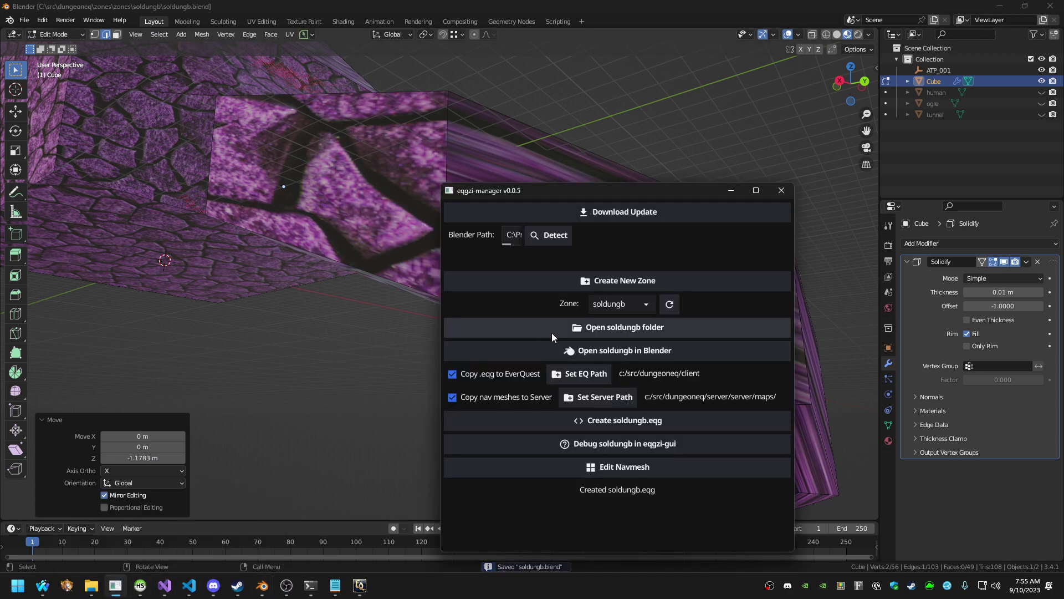
{"action": "left_click", "coordinate": [595, 416]}
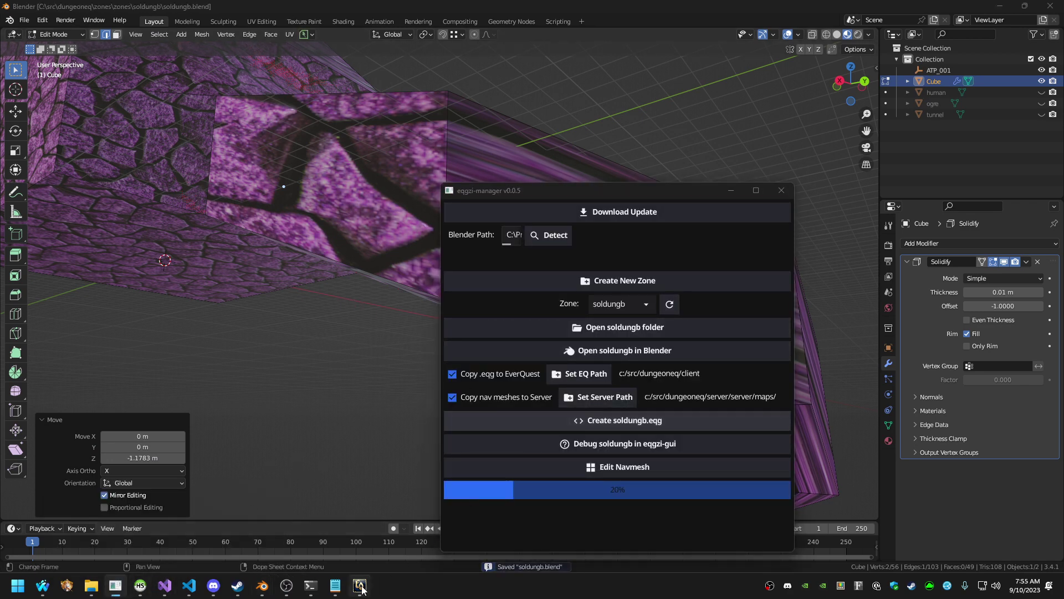
{"action": "left_click", "coordinate": [361, 586]}
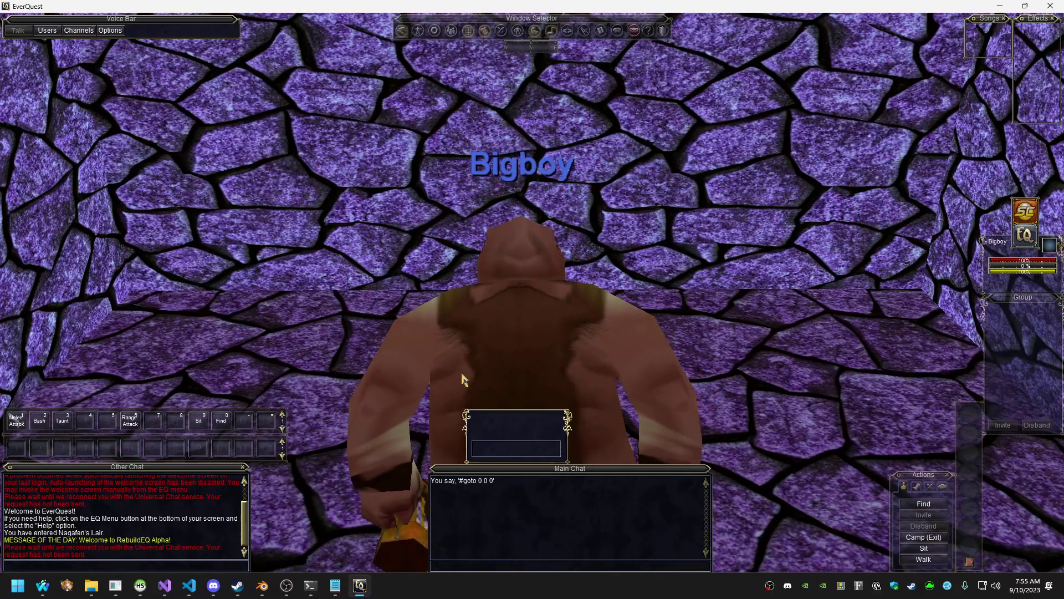
{"action": "type", "text": "/exit"}
{"action": "key", "text": "Return"}
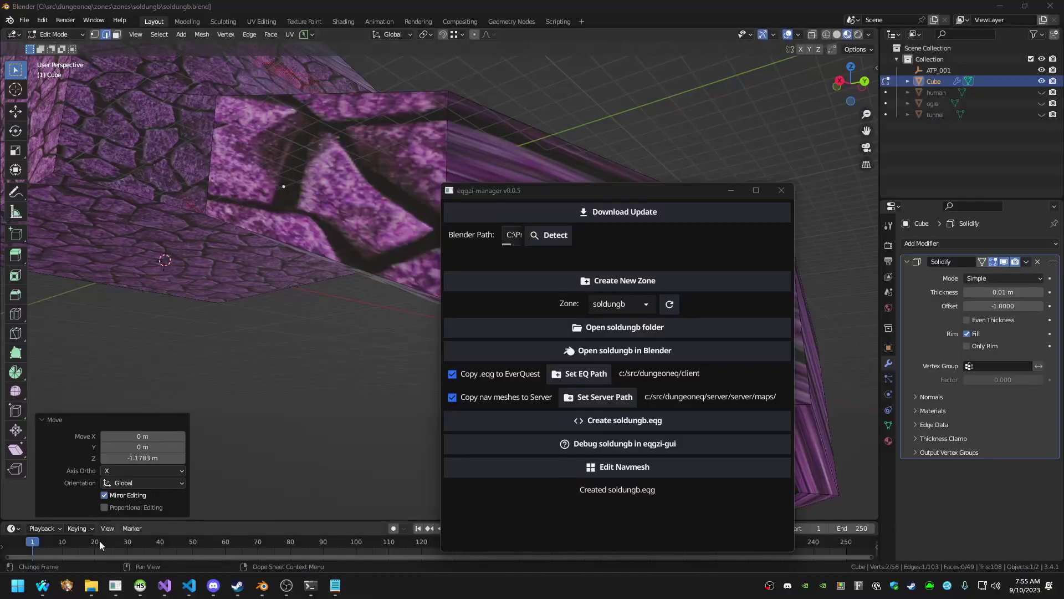
Relaunch EverQuest, log in through Quick Connect, and walk the ogre character through the reworked tunnel in third-person view
{"action": "left_click", "coordinate": [66, 586]}
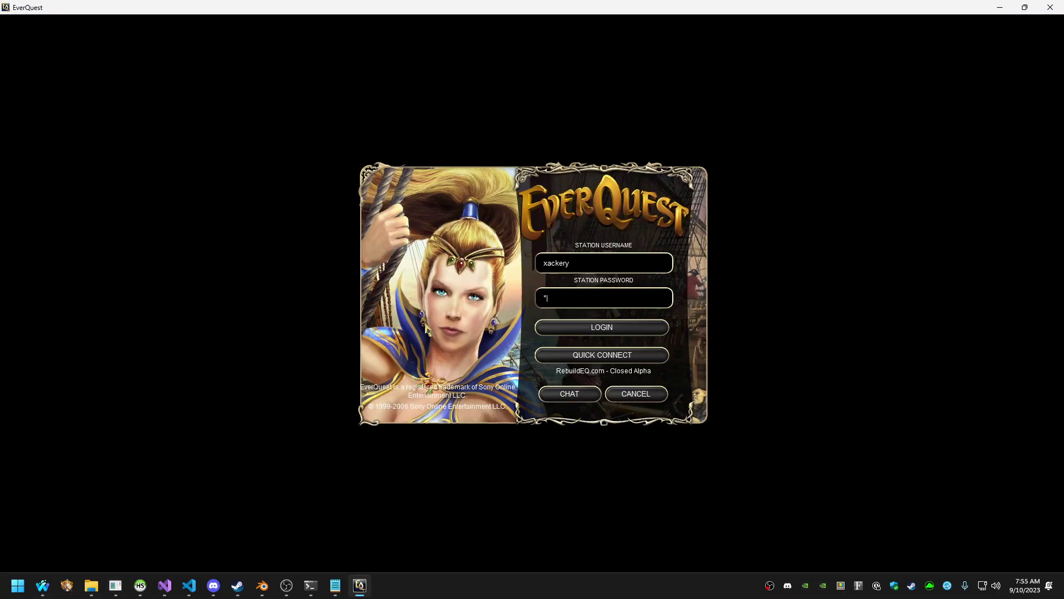
{"action": "left_click", "coordinate": [607, 357]}
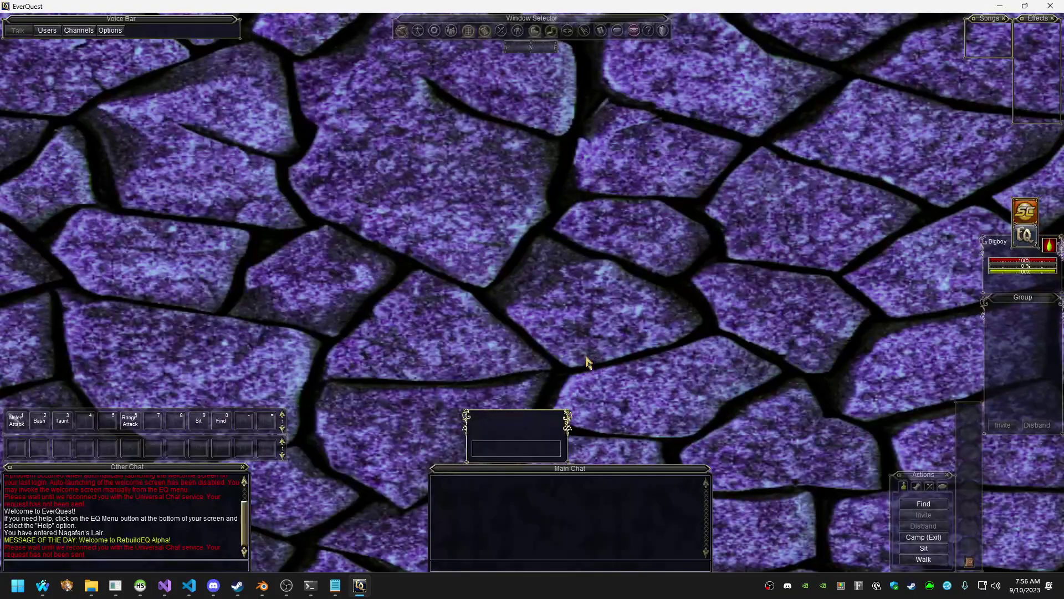
{"action": "scroll", "coordinate": [556, 349], "scroll_direction": "down", "scroll_amount": 5}
{"action": "right_click_drag", "start_coordinate": [555, 348], "coordinate": [563, 352]}
{"action": "key", "text": "w"}
{"action": "left_click", "coordinate": [564, 351]}
Switch back to Blender and examine the width of the tunnel's bend from outside
{"action": "key", "text": "alt+Tab"}
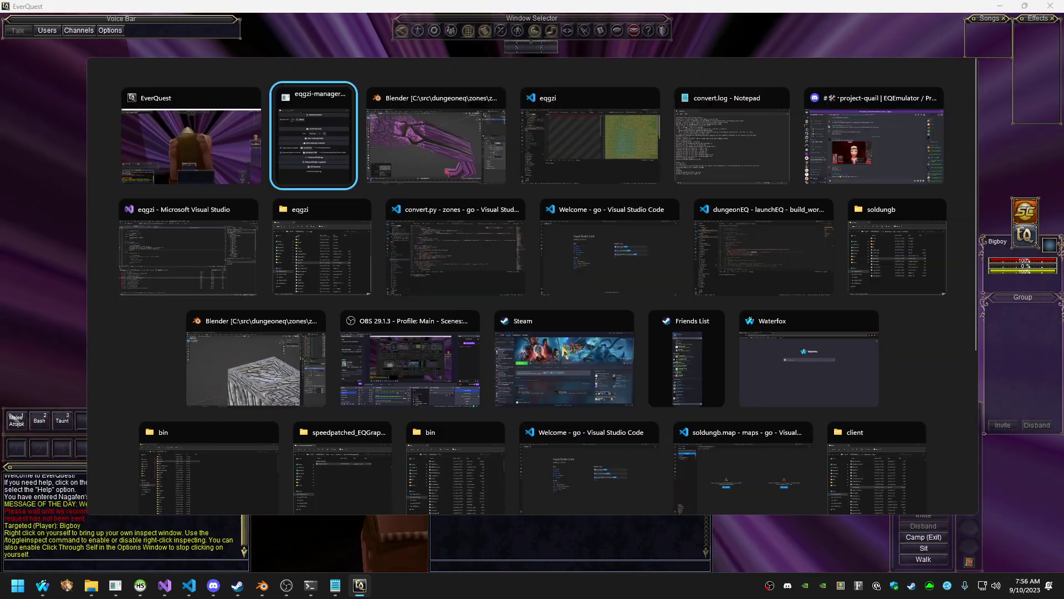
{"action": "key", "text": "a"}
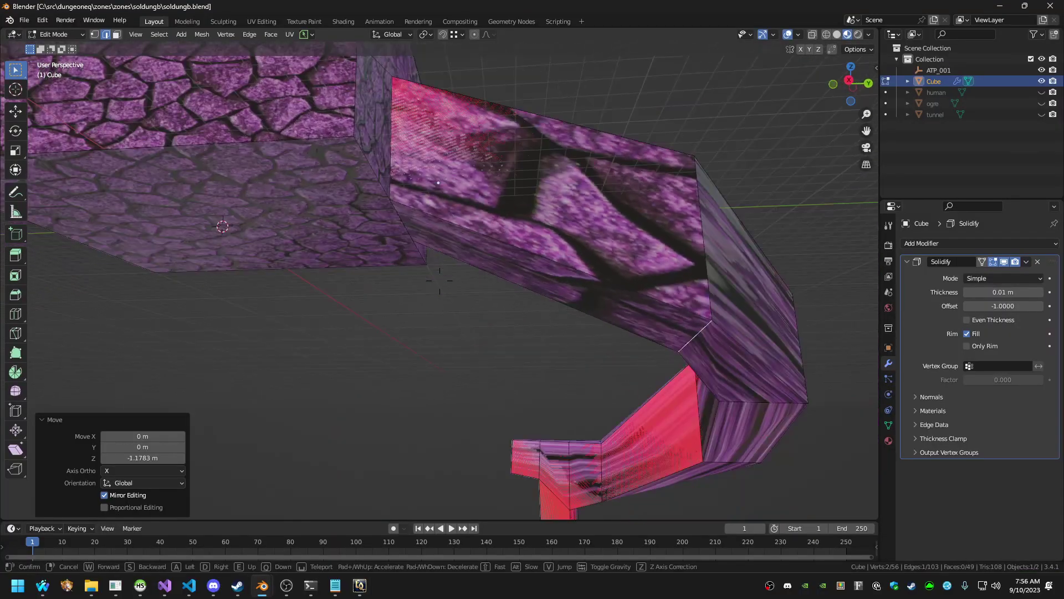
{"action": "key", "text": "w"}
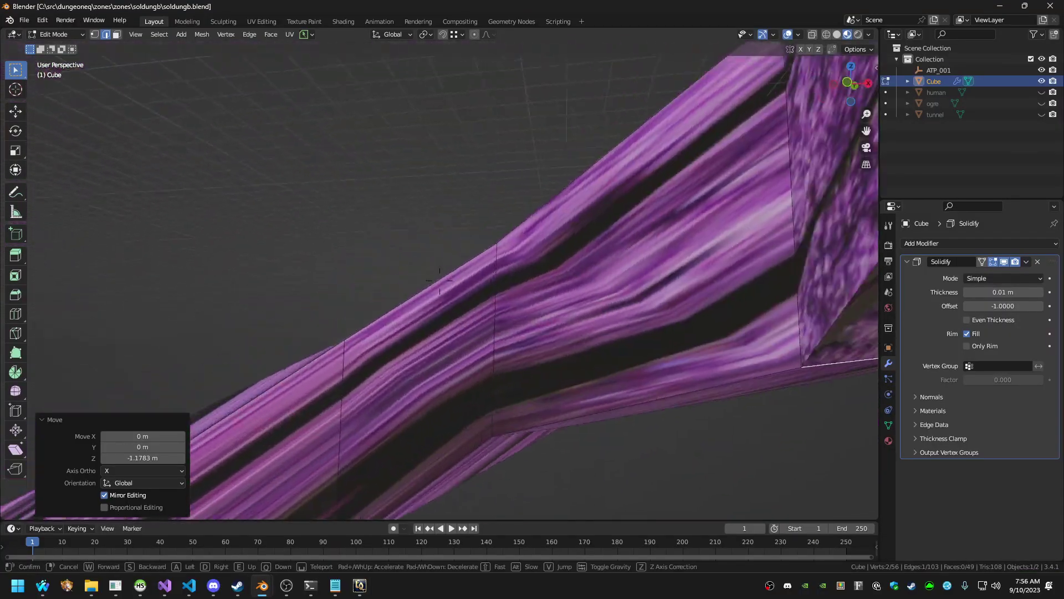
{"action": "key", "text": "d"}
{"action": "key", "text": "s"}
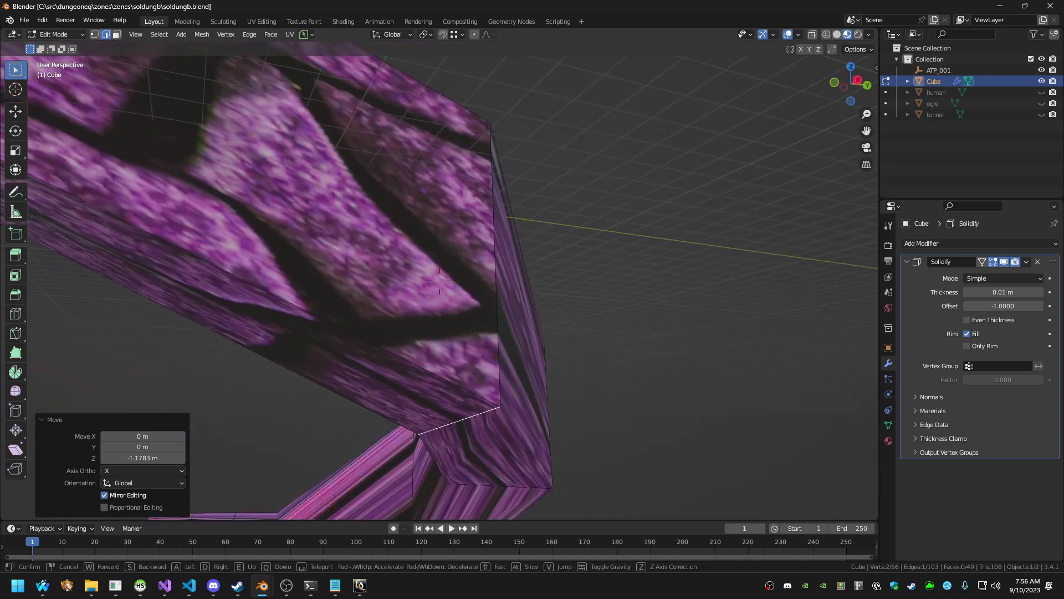
{"action": "key", "text": "d"}
{"action": "key", "text": "s"}
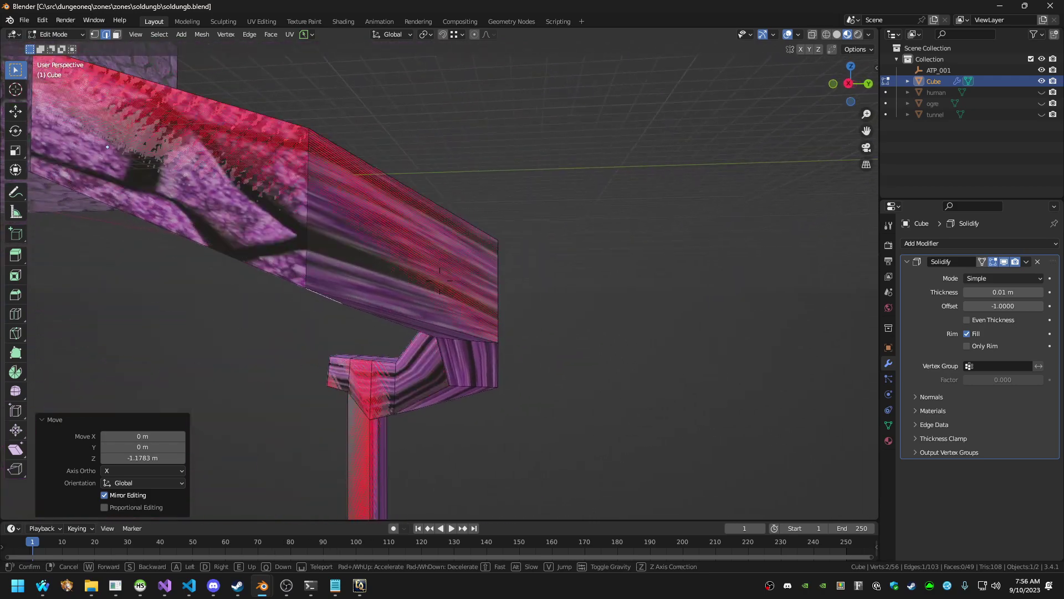
{"action": "key", "text": "w"}
{"action": "key", "text": "a"}
{"action": "left_click", "coordinate": [559, 340]}
Move the bend's first vertical wall edge about 3.64 m along X and the next outer corner's edge about 4.22 m along Y
{"action": "left_click", "coordinate": [347, 223]}
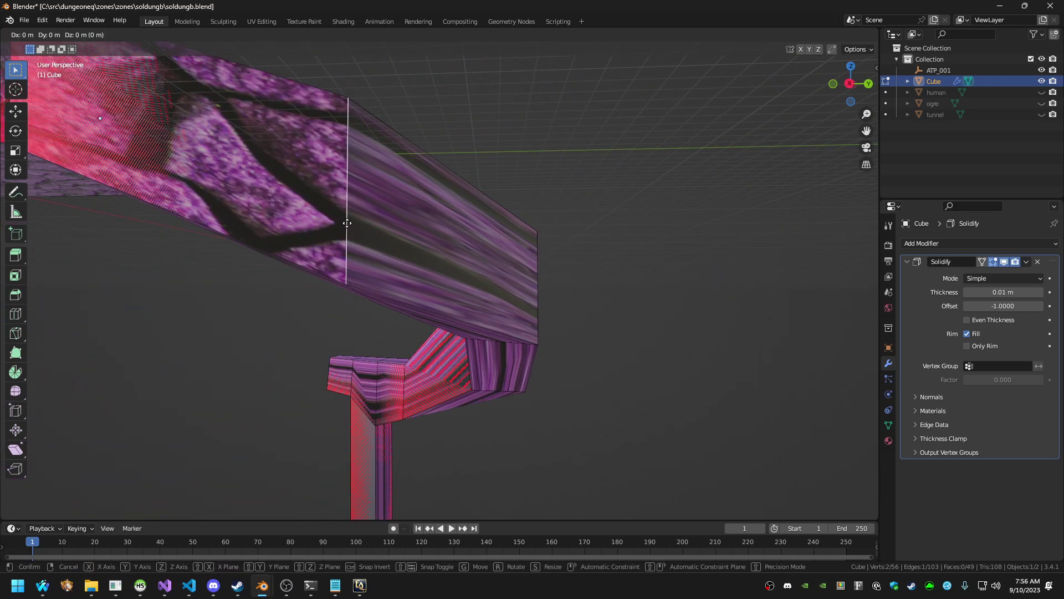
{"action": "right_click", "coordinate": [347, 223]}
{"action": "key", "text": "g"}
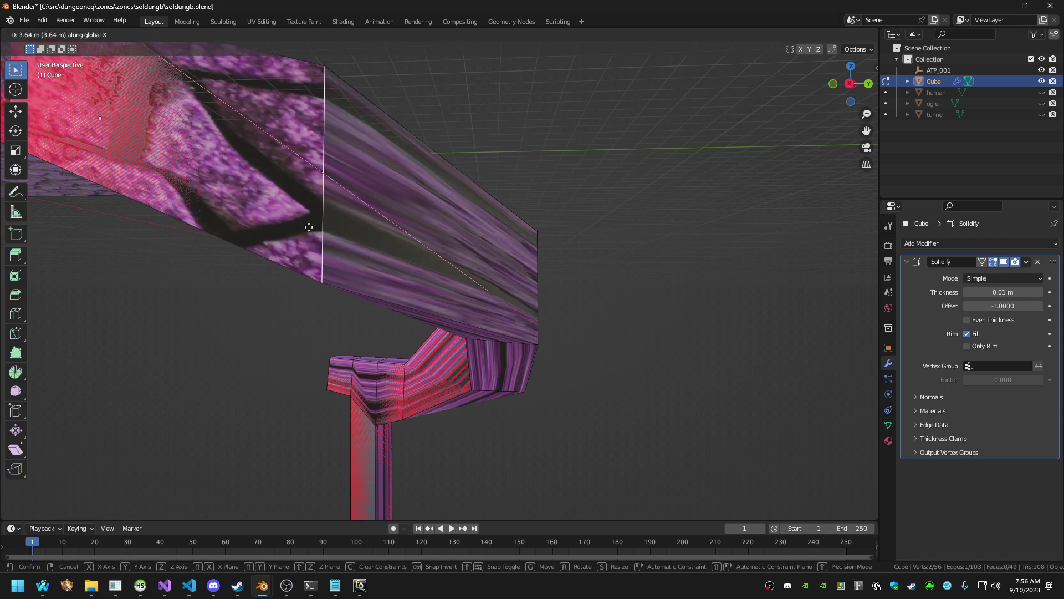
{"action": "left_click", "coordinate": [309, 227]}
{"action": "left_click", "coordinate": [530, 281]}
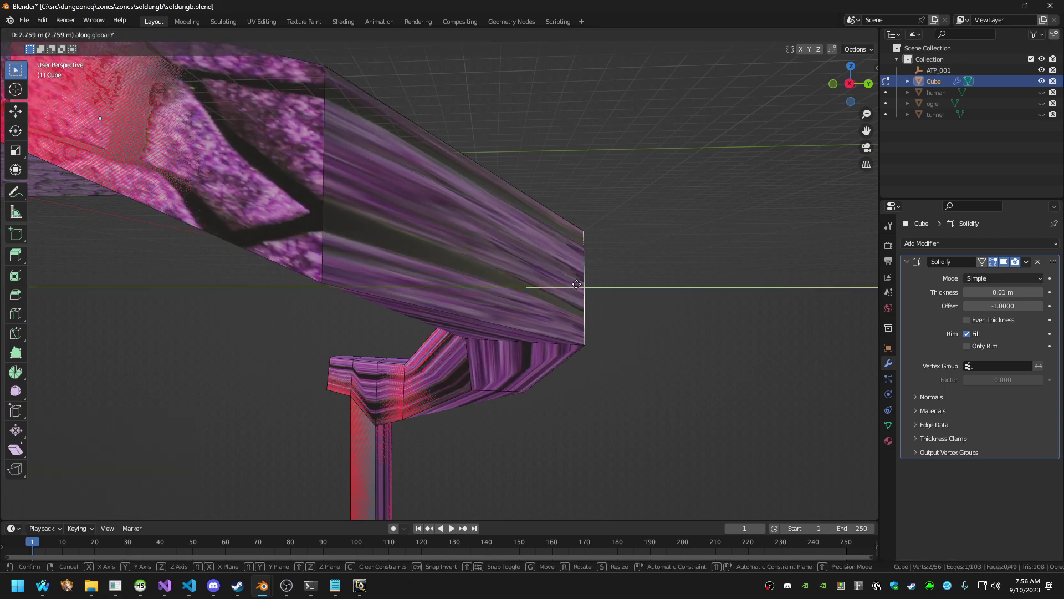
{"action": "left_click", "coordinate": [598, 285]}
Move the vertical wall edge at the bend's following outer corner about 5.1 m along Y
{"action": "key", "text": "shift+grave"}
{"action": "key", "text": "w"}
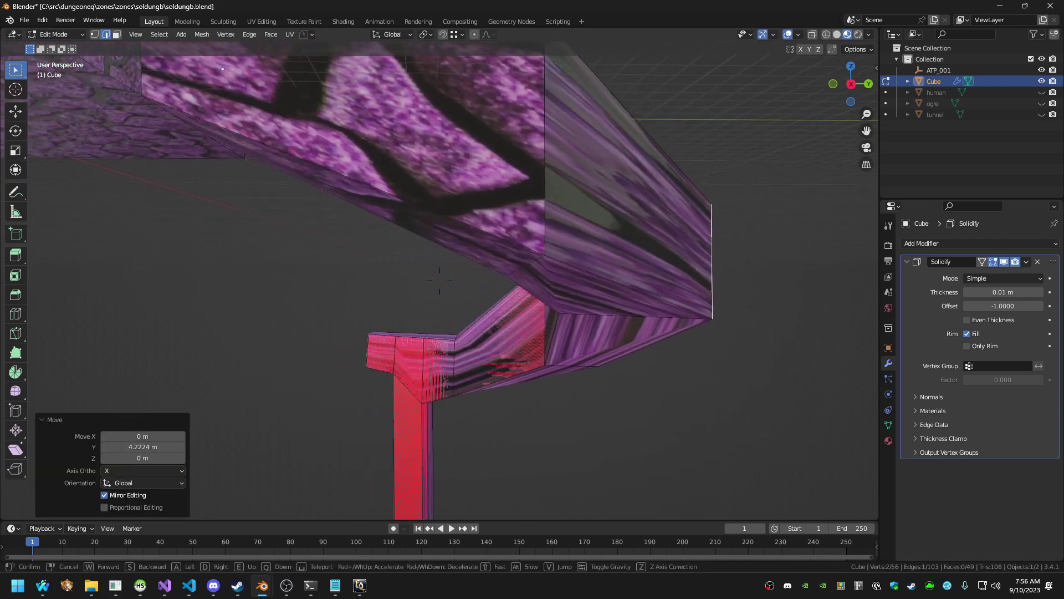
{"action": "key", "text": "w"}
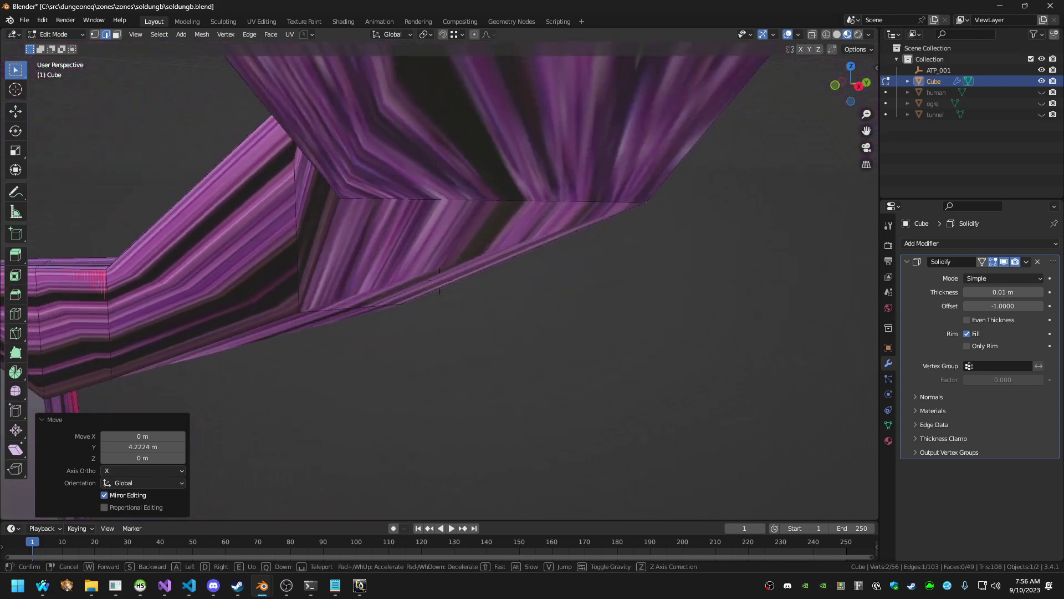
{"action": "key", "text": "w"}
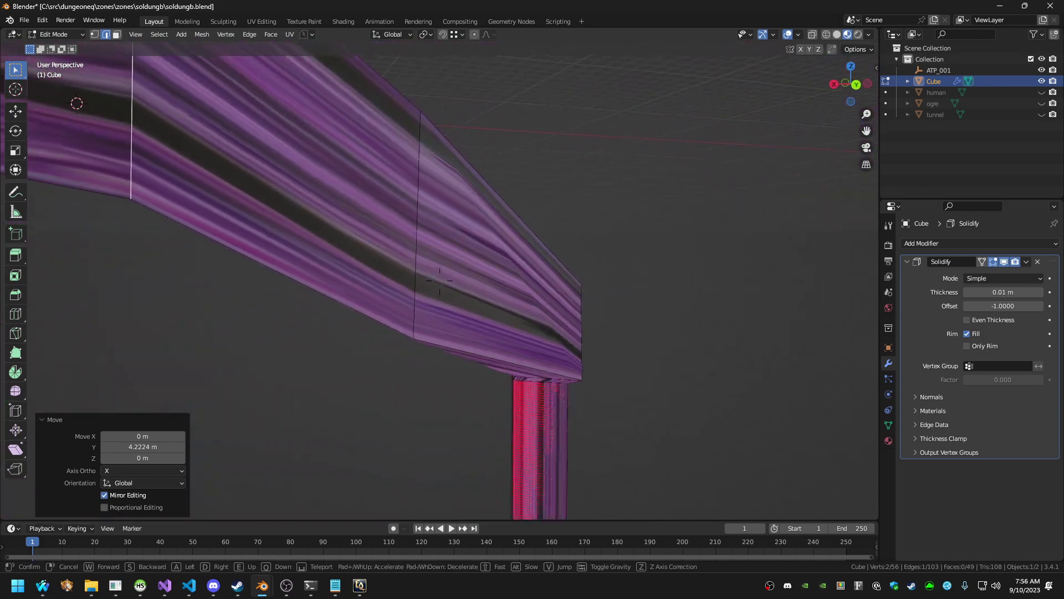
{"action": "left_click", "coordinate": [439, 279]}
{"action": "left_click", "coordinate": [419, 230]}
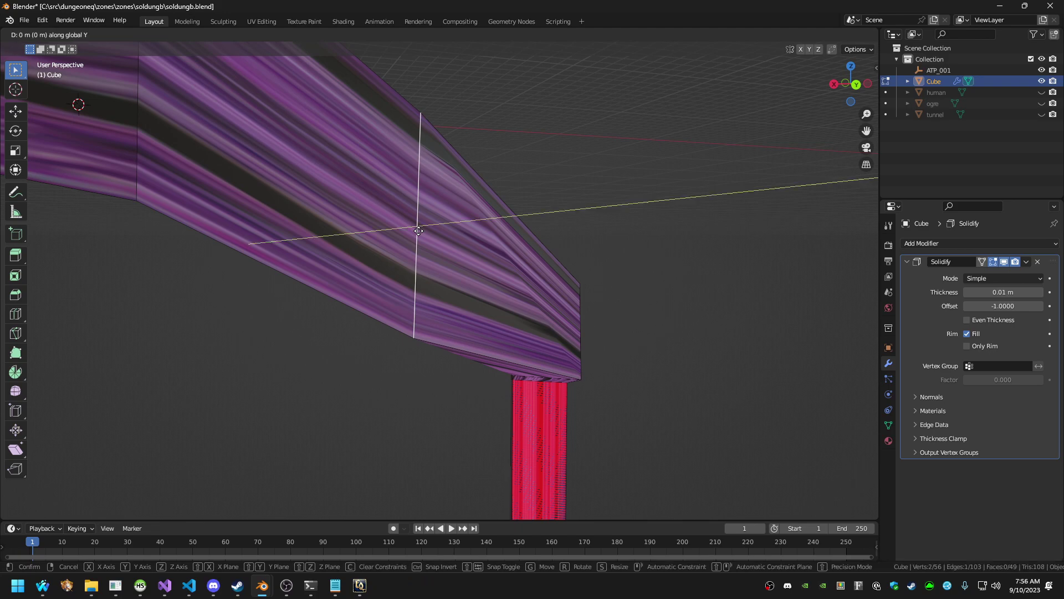
{"action": "left_click", "coordinate": [475, 228]}
Move the vertical wall edge just before the shaft outward along negative X to widen the tunnel
{"action": "key", "text": "shift+grave"}
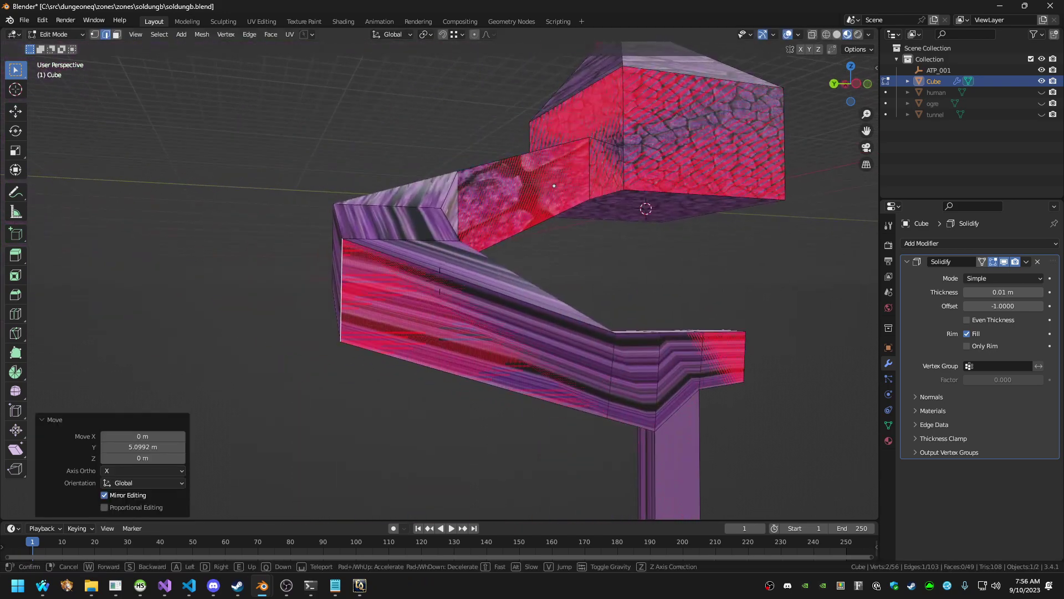
{"action": "key", "text": "d"}
{"action": "key", "text": "w"}
{"action": "left_click", "coordinate": [472, 228]}
{"action": "left_click", "coordinate": [417, 258]}
{"action": "key", "text": "g"}
{"action": "key", "text": "x"}
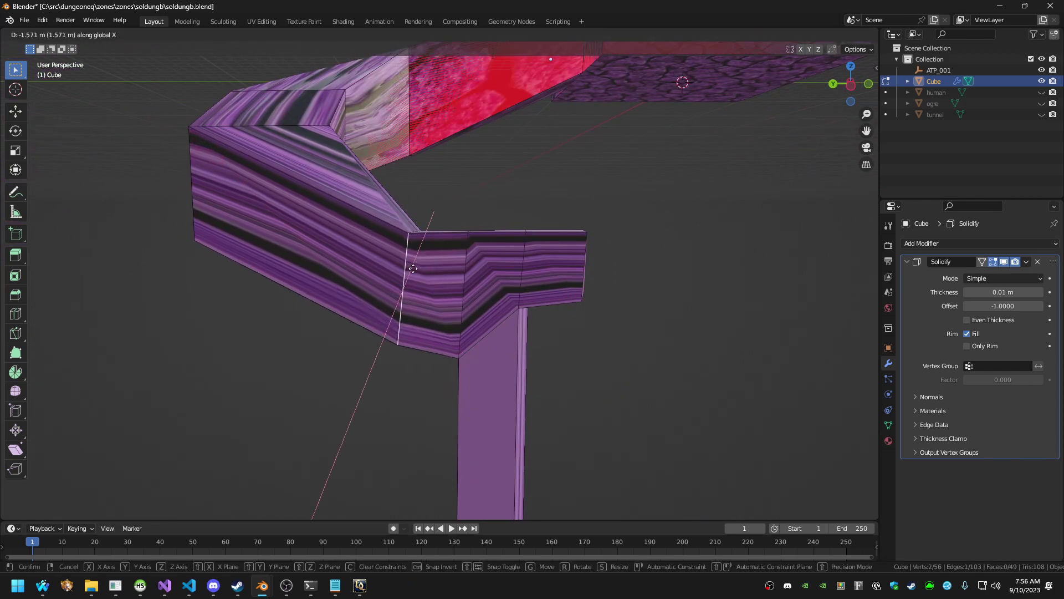
Move the vertical wall edge at the shaft's near side outward along negative X, and the far-side edge by about -8.67 m
{"action": "left_click", "coordinate": [471, 291]}
{"action": "key", "text": "g"}
{"action": "key", "text": "x"}
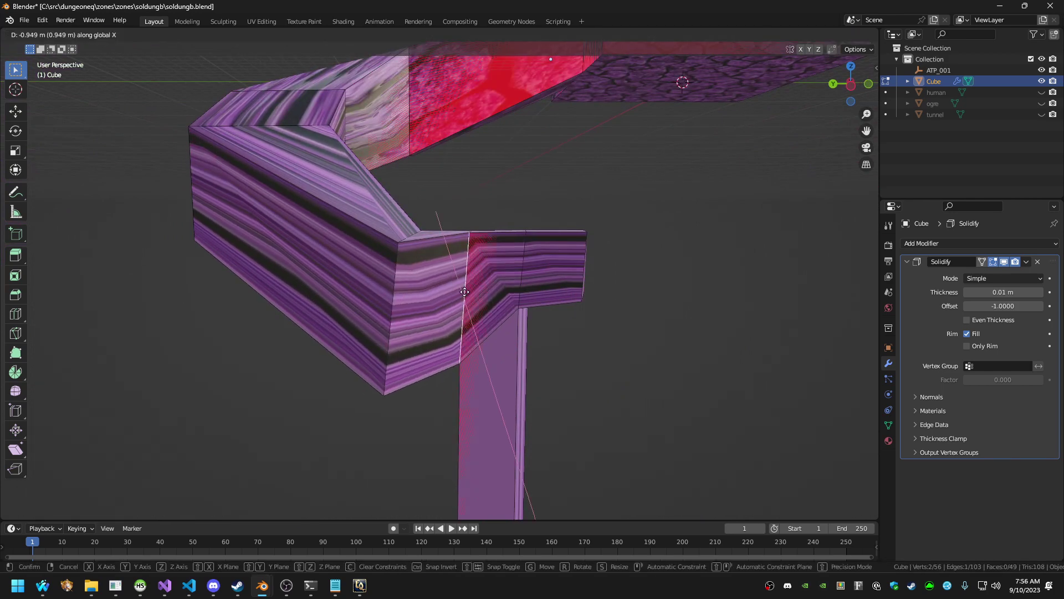
{"action": "left_click", "coordinate": [477, 308]}
{"action": "key", "text": "g"}
{"action": "key", "text": "x"}
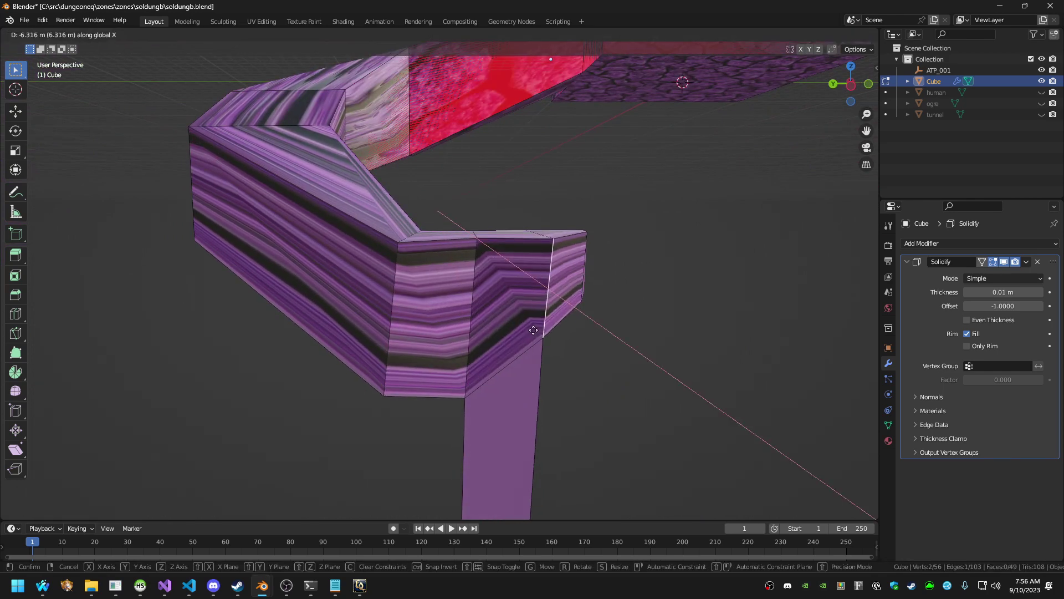
{"action": "left_click", "coordinate": [542, 342]}
Inspect the widened bend and shaft opening from outside the mesh and from inside the tunnel
{"action": "key", "text": "w"}
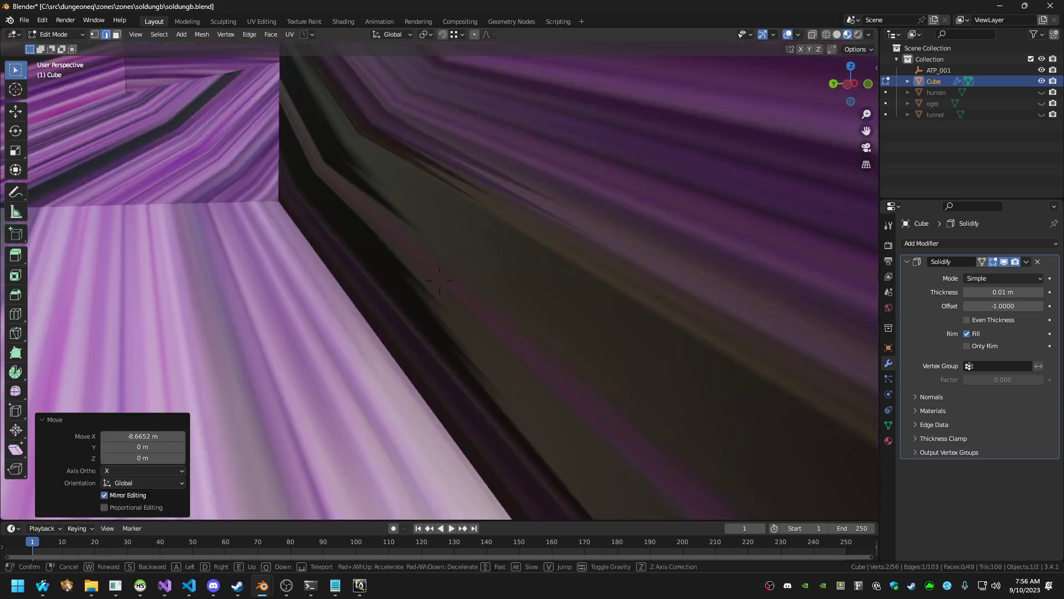
{"action": "key", "text": "s"}
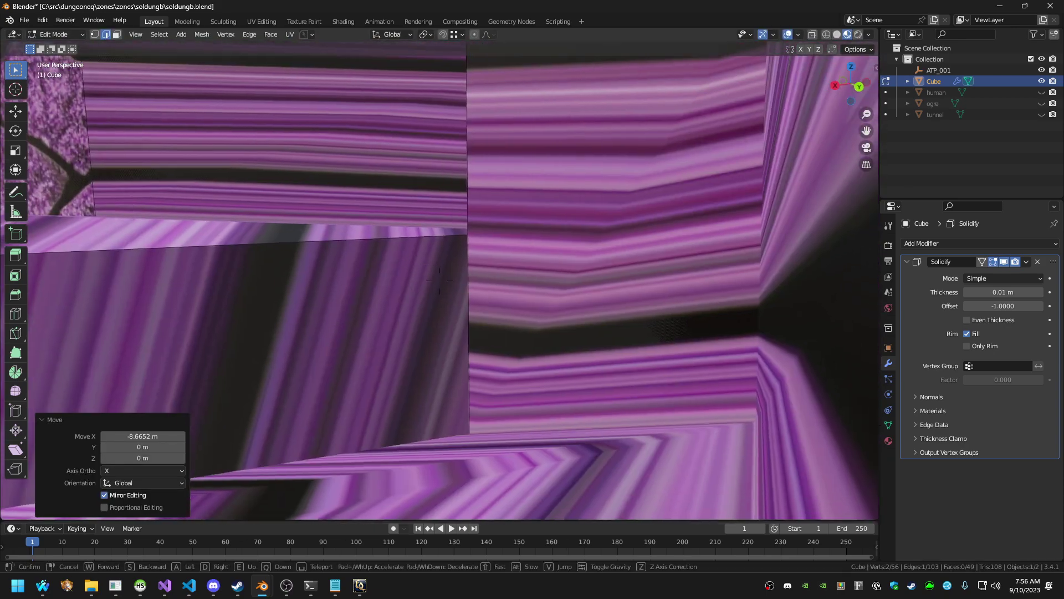
{"action": "key", "text": "s"}
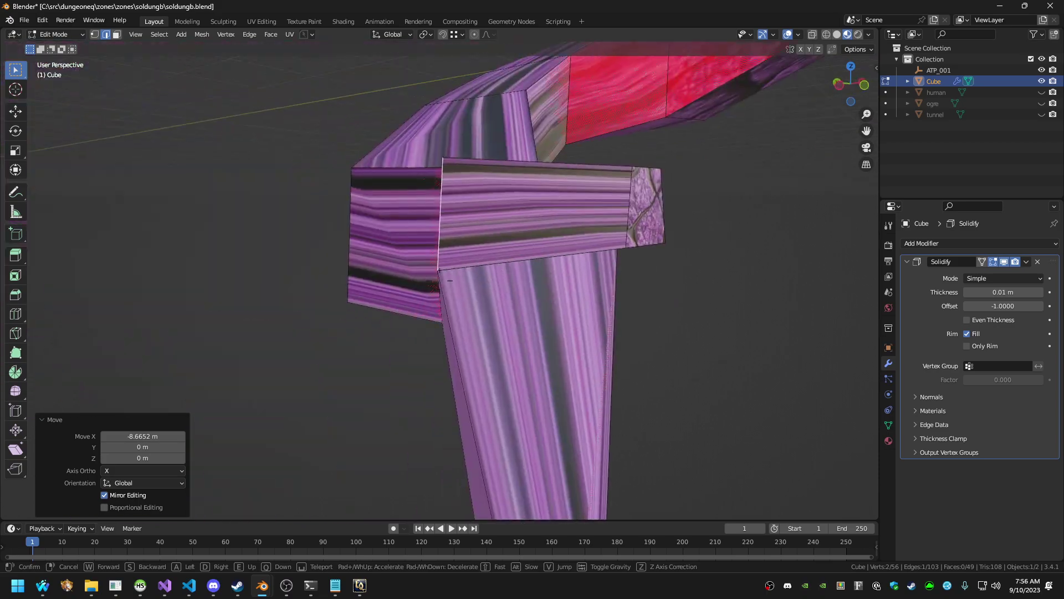
{"action": "key", "text": "w"}
{"action": "key", "text": "s"}
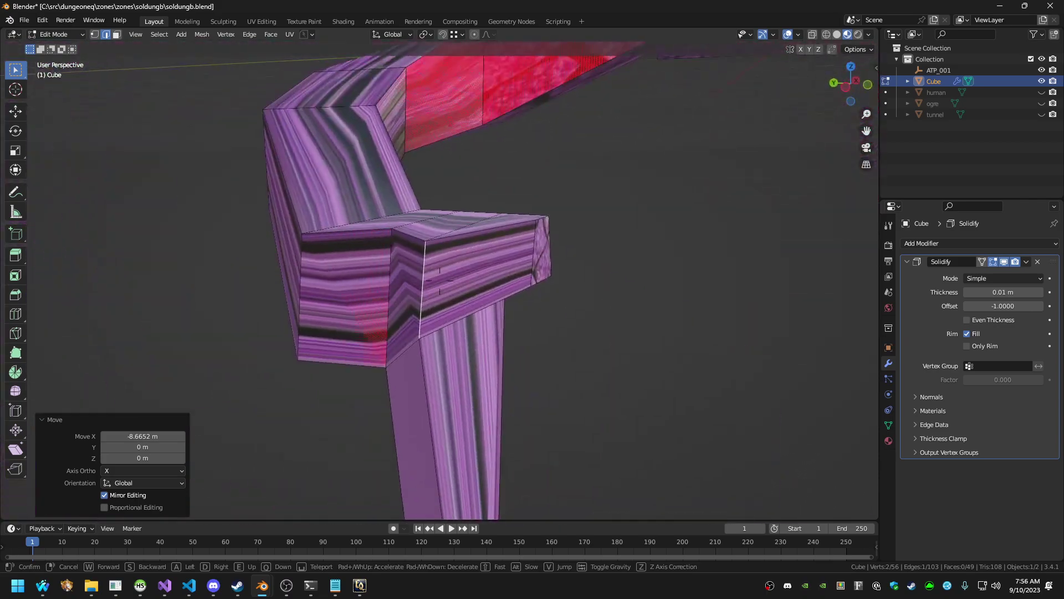
{"action": "key", "text": "w"}
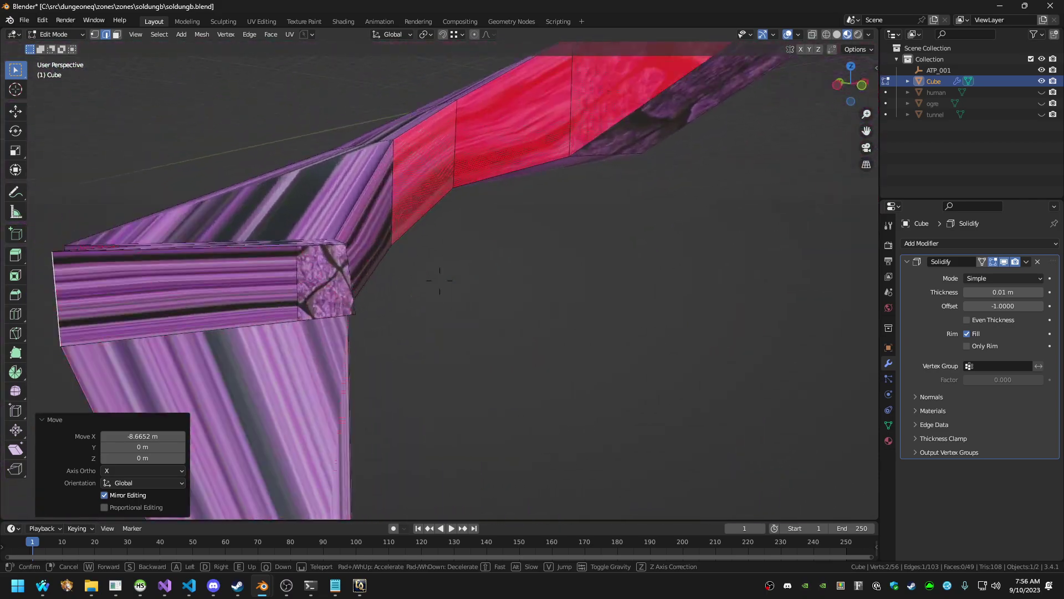
{"action": "key", "text": "w"}
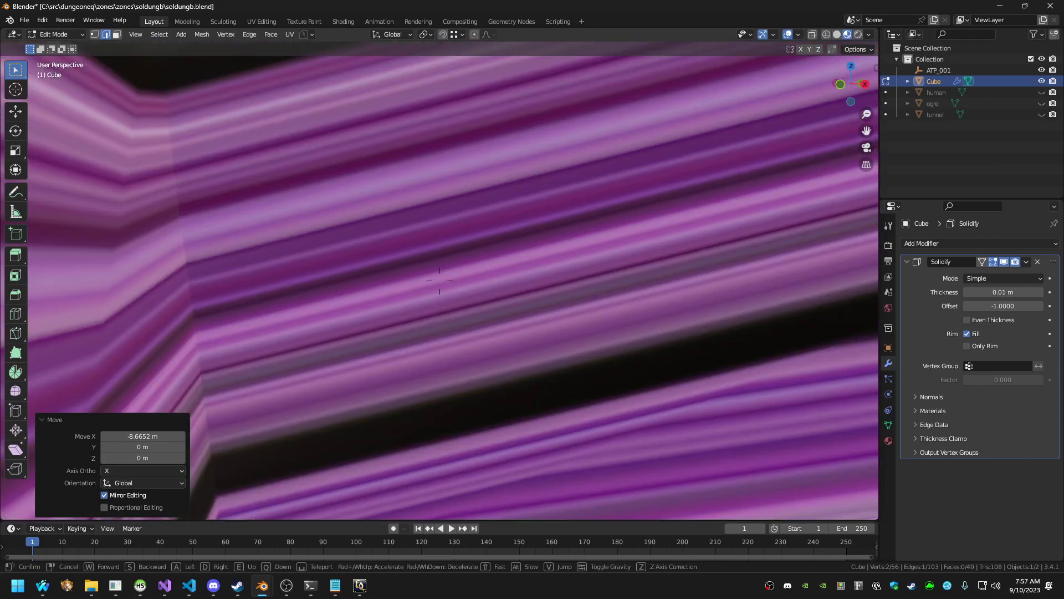
{"action": "key", "text": "w"}
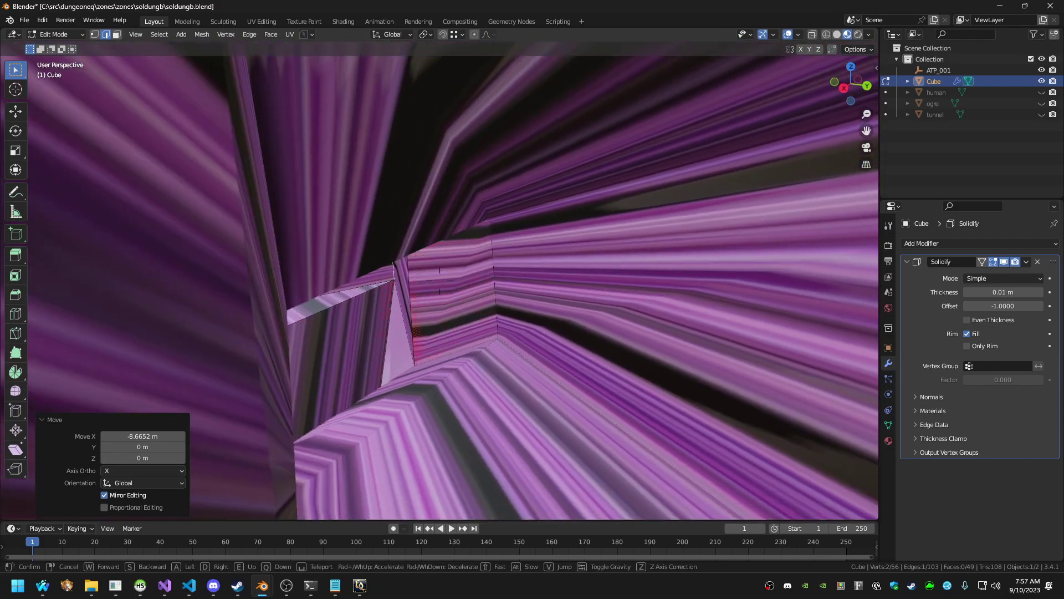
{"action": "key", "text": "w"}
{"action": "key", "text": "s"}
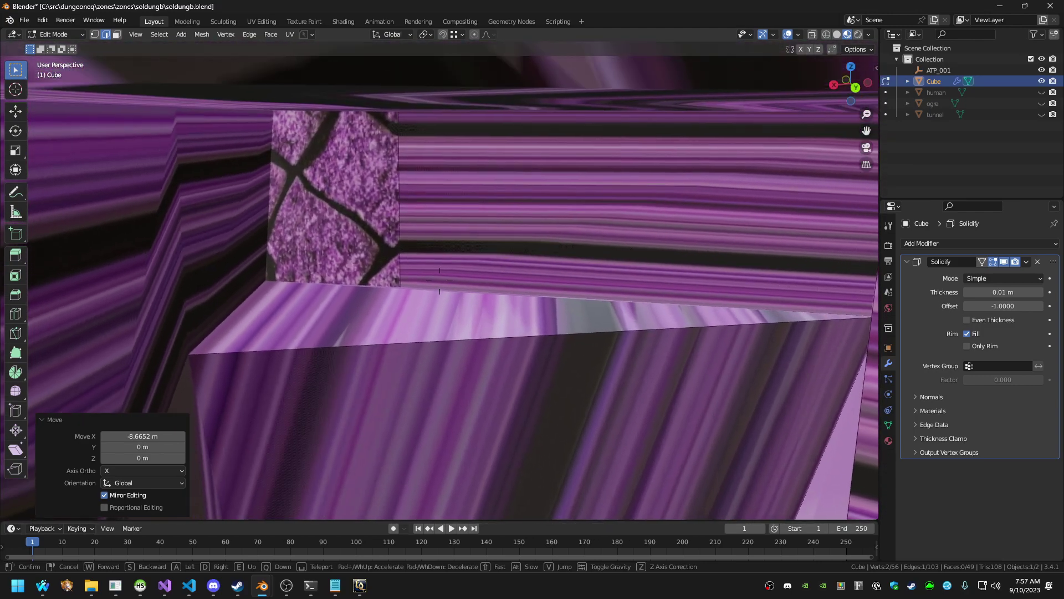
Move the vertical edge of the small end wall beyond the shaft over 7 m along negative X to widen that wall
{"action": "left_click", "coordinate": [545, 339]}
{"action": "left_click", "coordinate": [373, 233]}
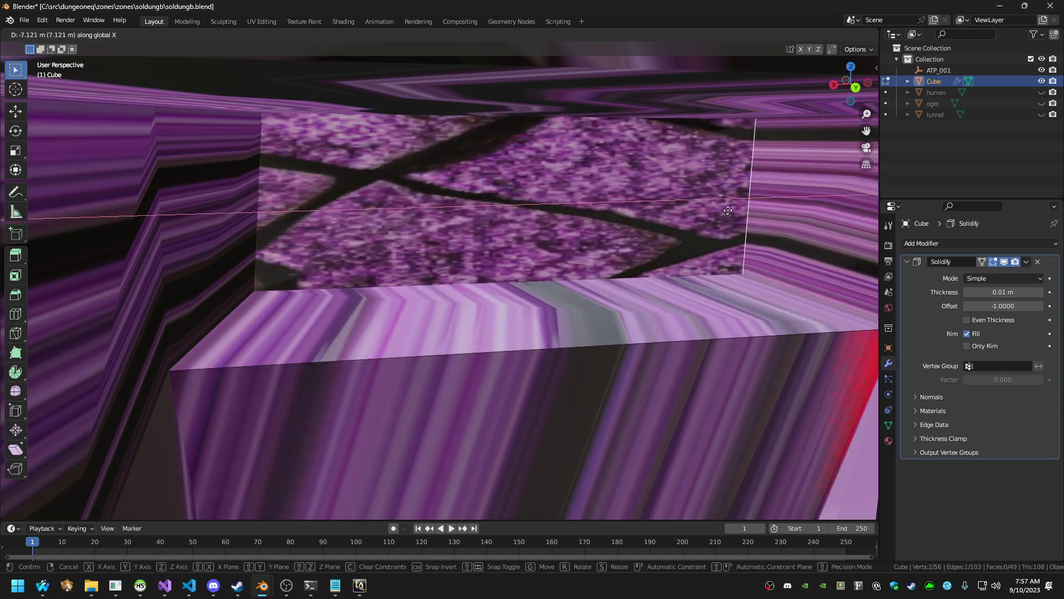
{"action": "left_click", "coordinate": [622, 213]}
Move the end wall face -17.53 m along Y and add one loop cut near it with factor -0.720
{"action": "key", "text": "3"}
{"action": "left_click", "coordinate": [524, 202]}
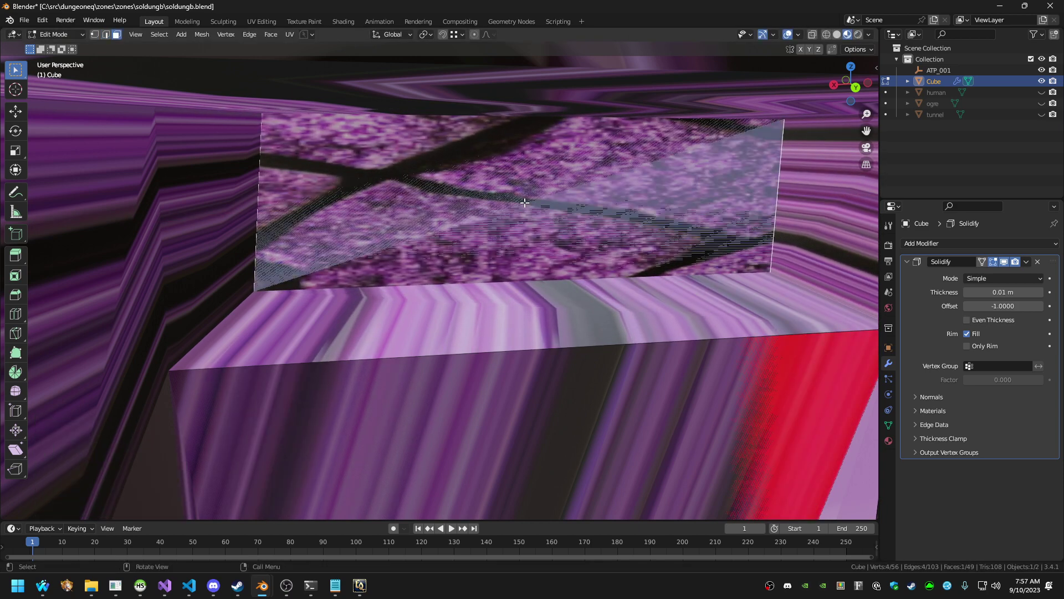
{"action": "key", "text": "y"}
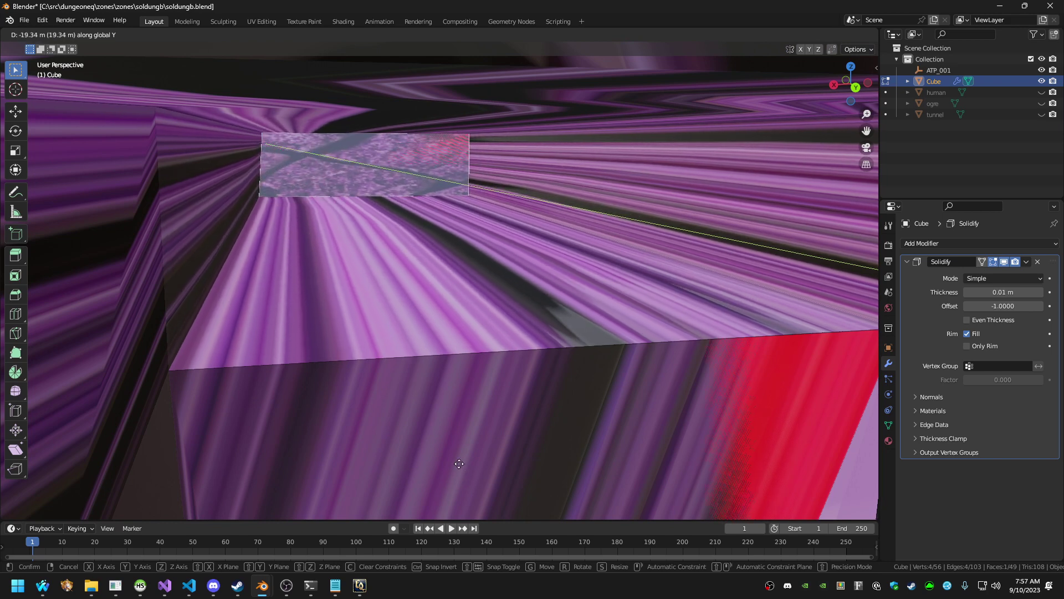
{"action": "left_click", "coordinate": [466, 471]}
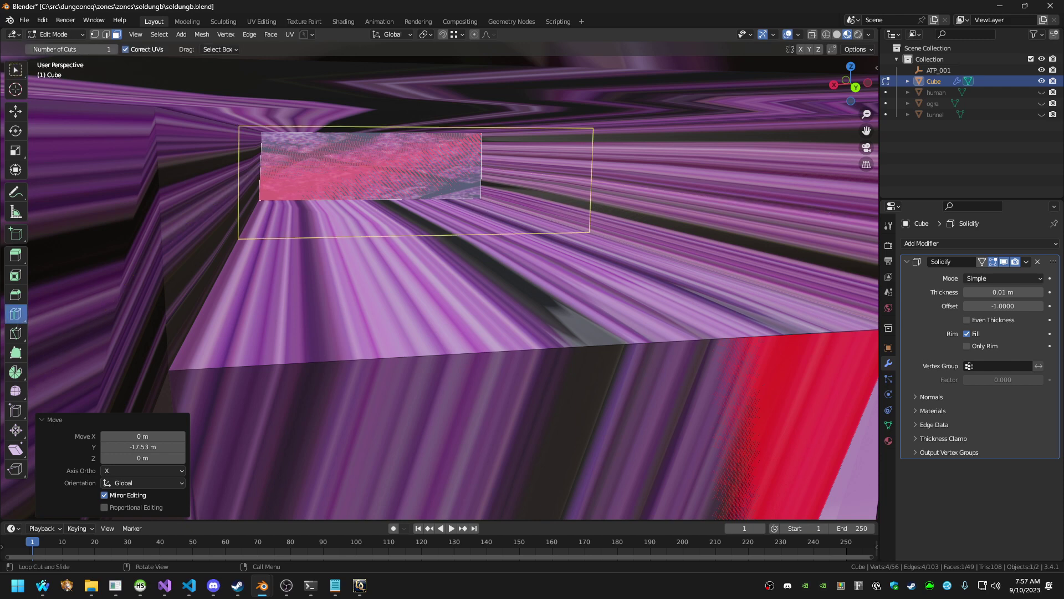
{"action": "left_click_drag", "start_coordinate": [793, 274], "coordinate": [549, 196]}
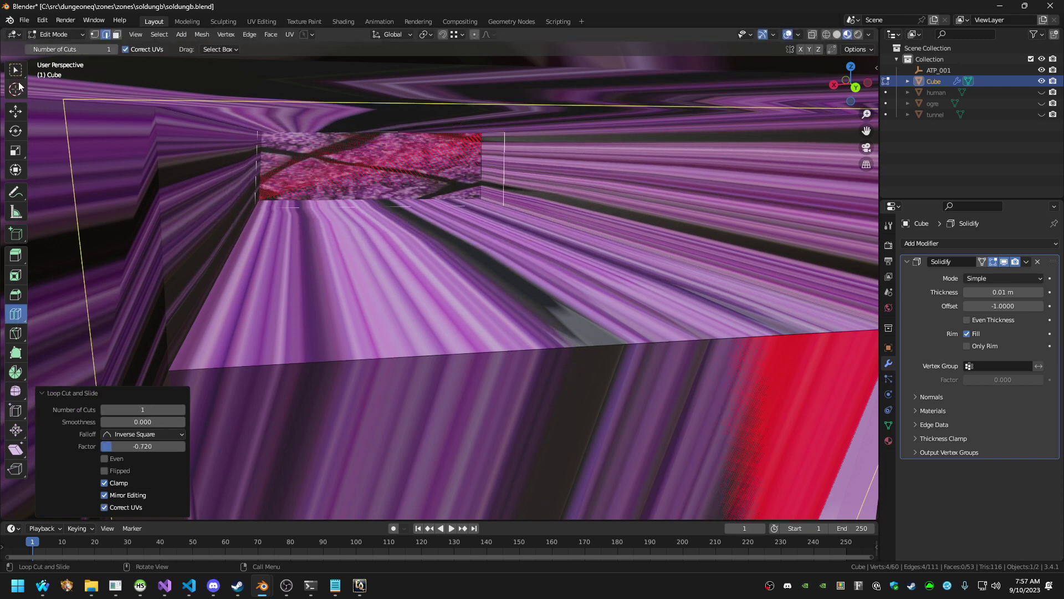
Shift the end wall face -2.887 m along X and rotate it -46.5° about Z
{"action": "key", "text": "3"}
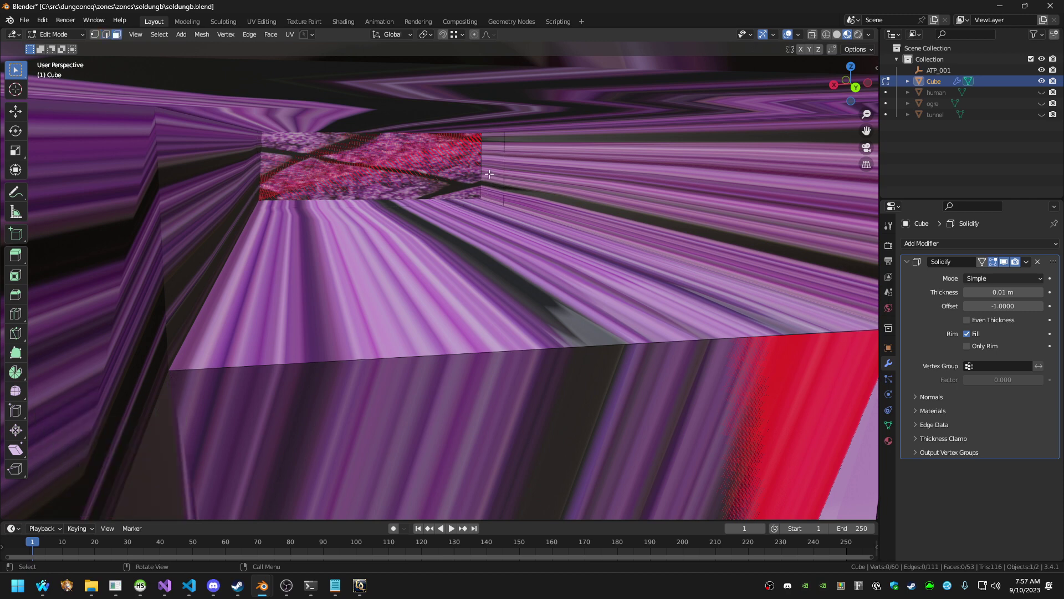
{"action": "left_click", "coordinate": [447, 172]}
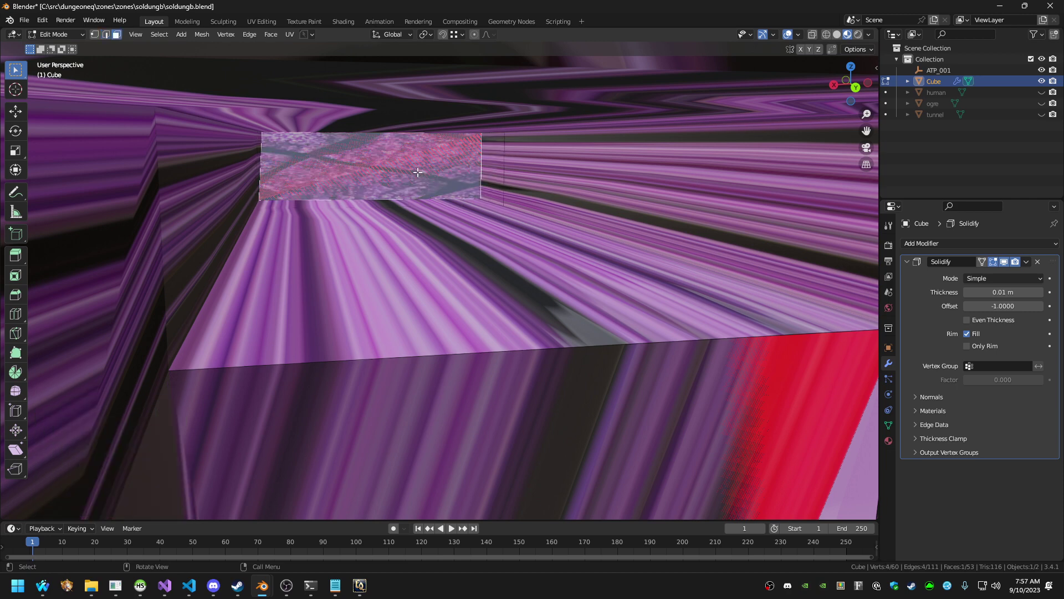
{"action": "key", "text": "g"}
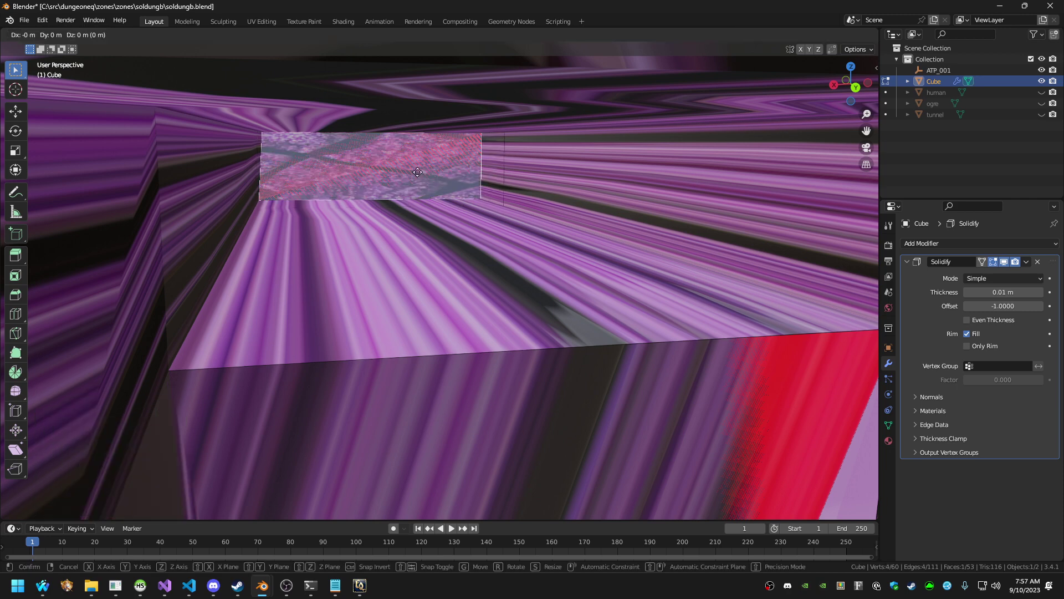
{"action": "key", "text": "x"}
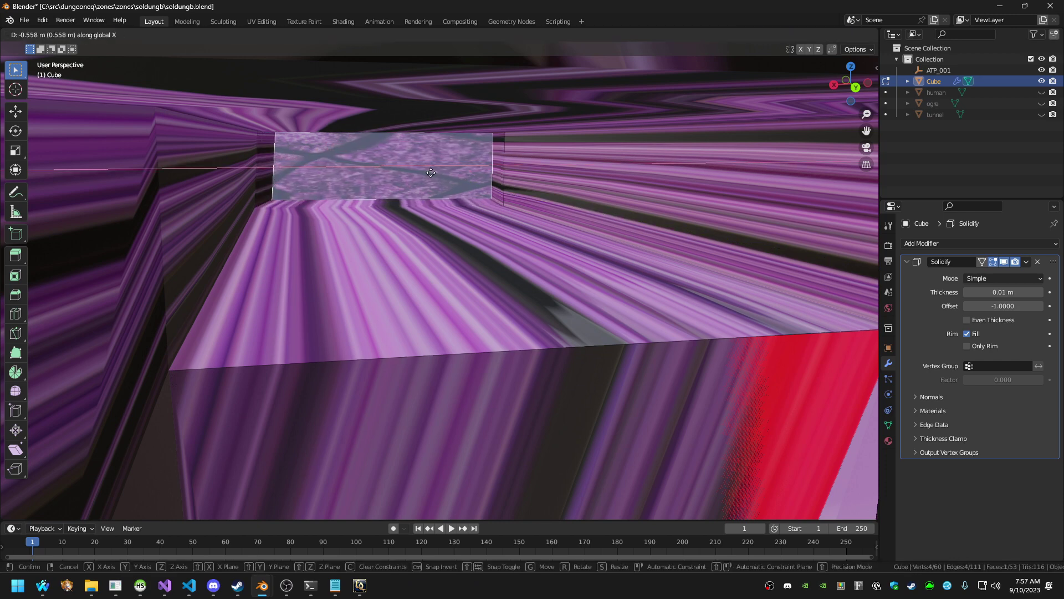
{"action": "left_click", "coordinate": [479, 162]}
{"action": "key", "text": "r"}
{"action": "key", "text": "z"}
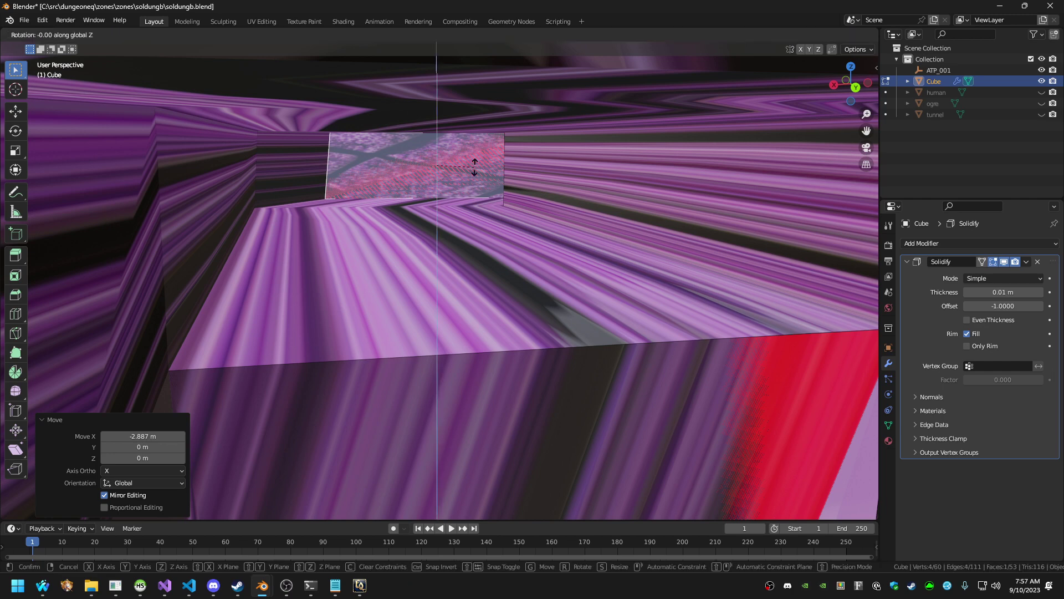
{"action": "left_click", "coordinate": [441, 171]}
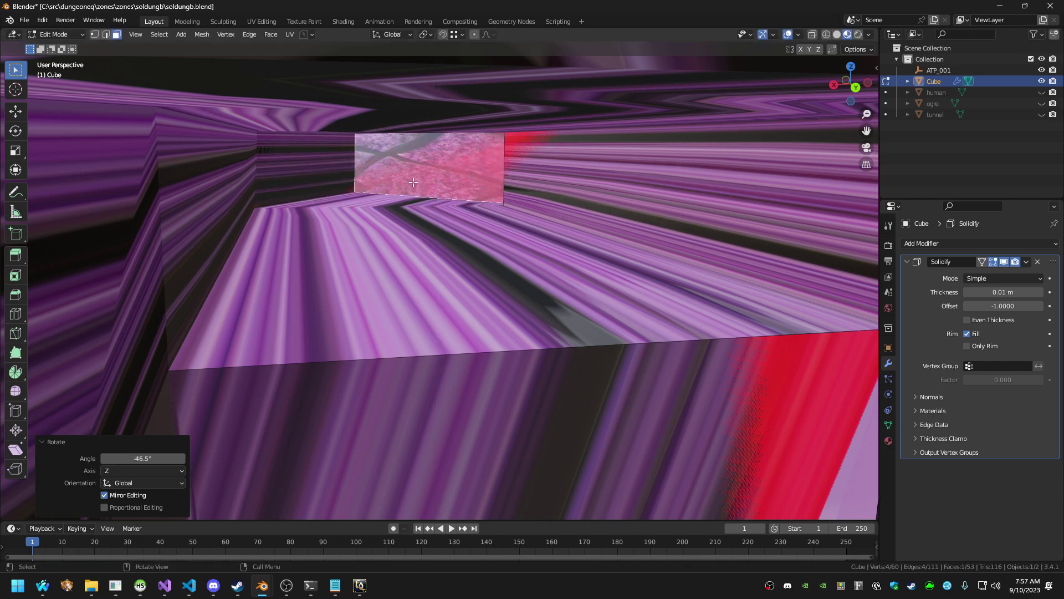
Move the rotated end face about -8.93 m along Y and -8.875 m along X to turn the passage diagonally
{"action": "key", "text": "g"}
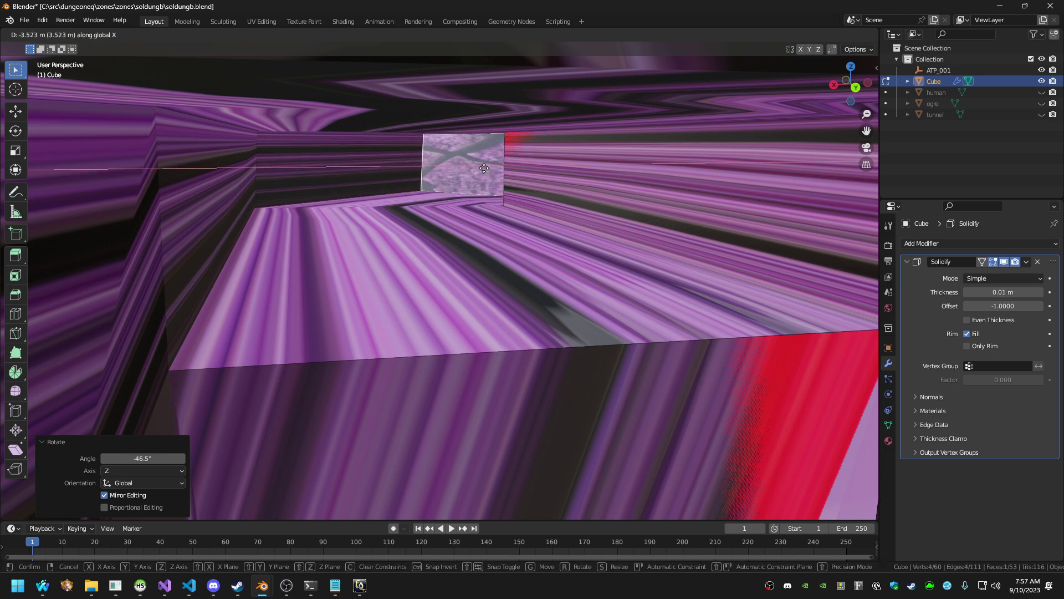
{"action": "left_click", "coordinate": [484, 168]}
{"action": "key", "text": "g"}
{"action": "left_click", "coordinate": [434, 109]}
{"action": "key", "text": "g"}
{"action": "key", "text": "x"}
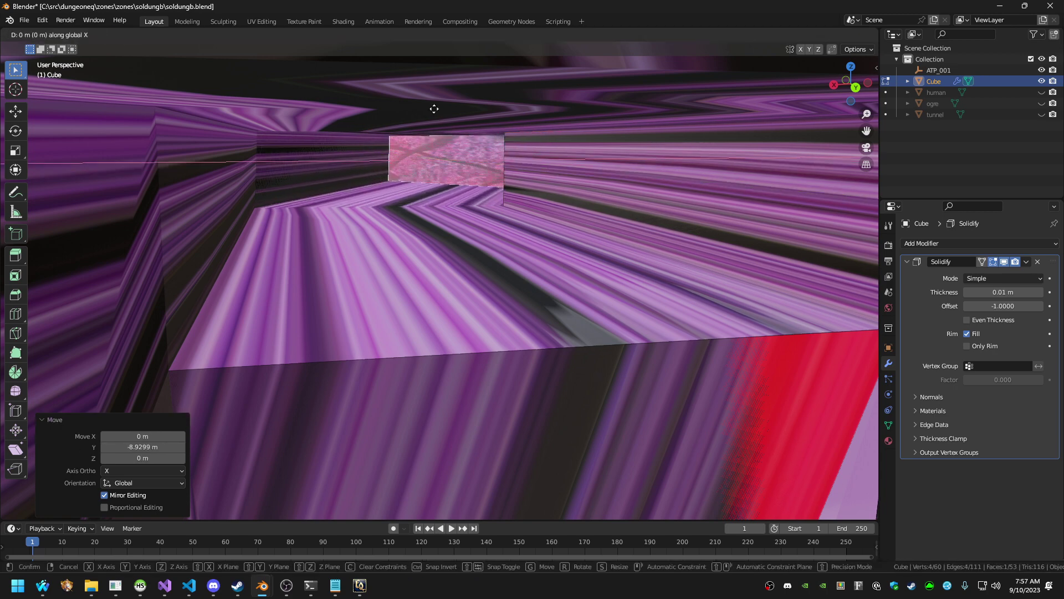
{"action": "left_click", "coordinate": [565, 58]}
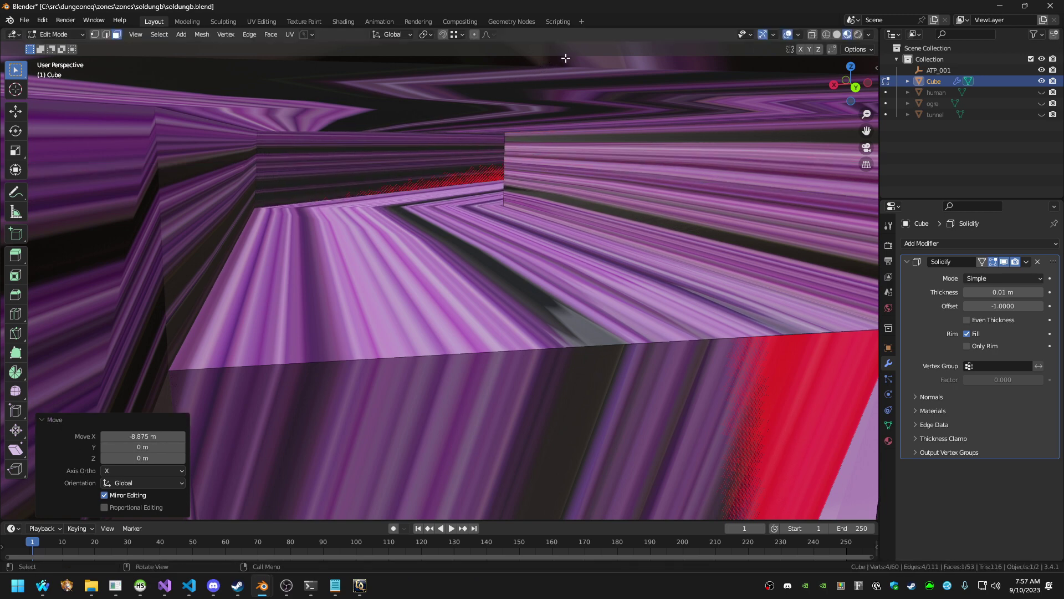
Save soldungb.blend and create soldungb.eqg in eqgzi-manager
{"action": "key", "text": "shift+grave"}
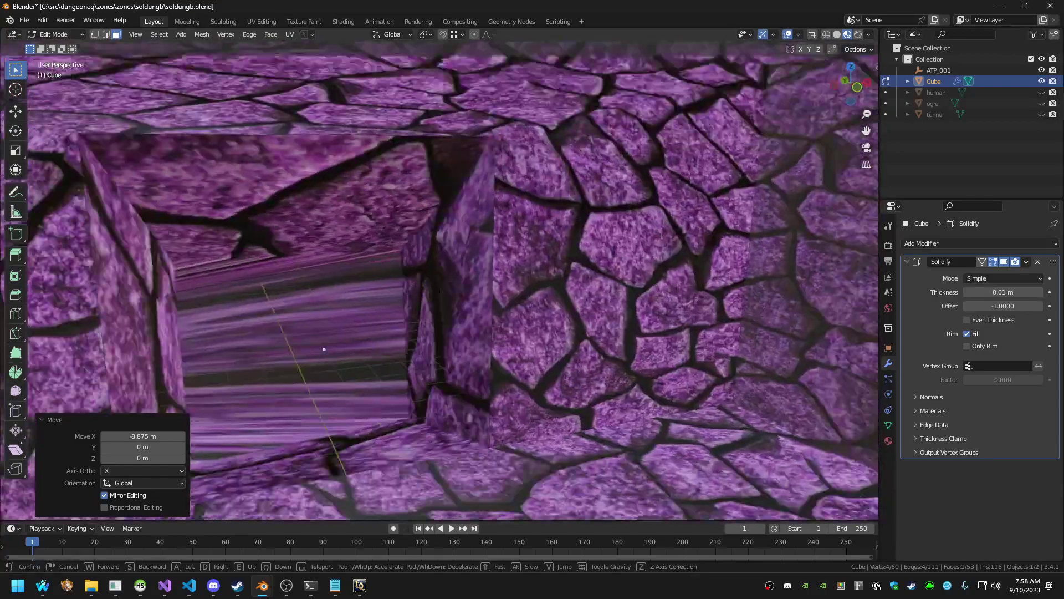
{"action": "left_click", "coordinate": [483, 213]}
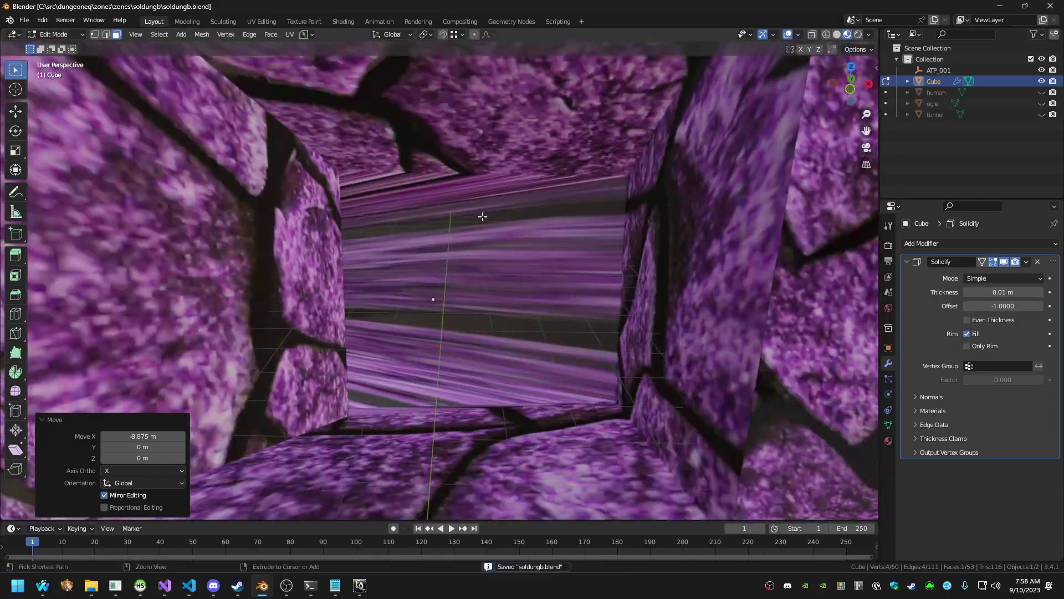
{"action": "left_click", "coordinate": [116, 588]}
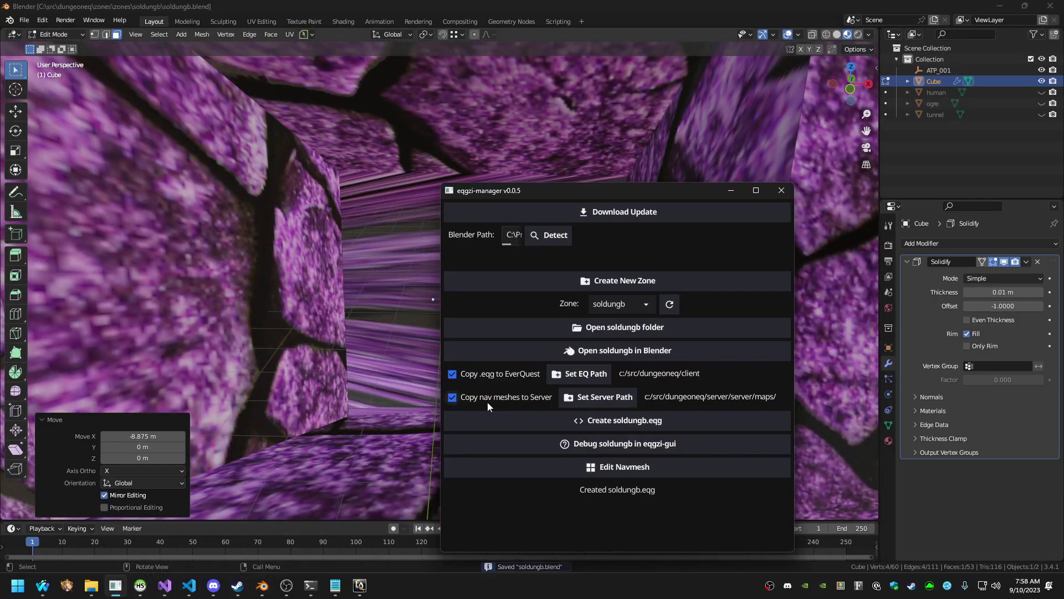
{"action": "left_click", "coordinate": [538, 422]}
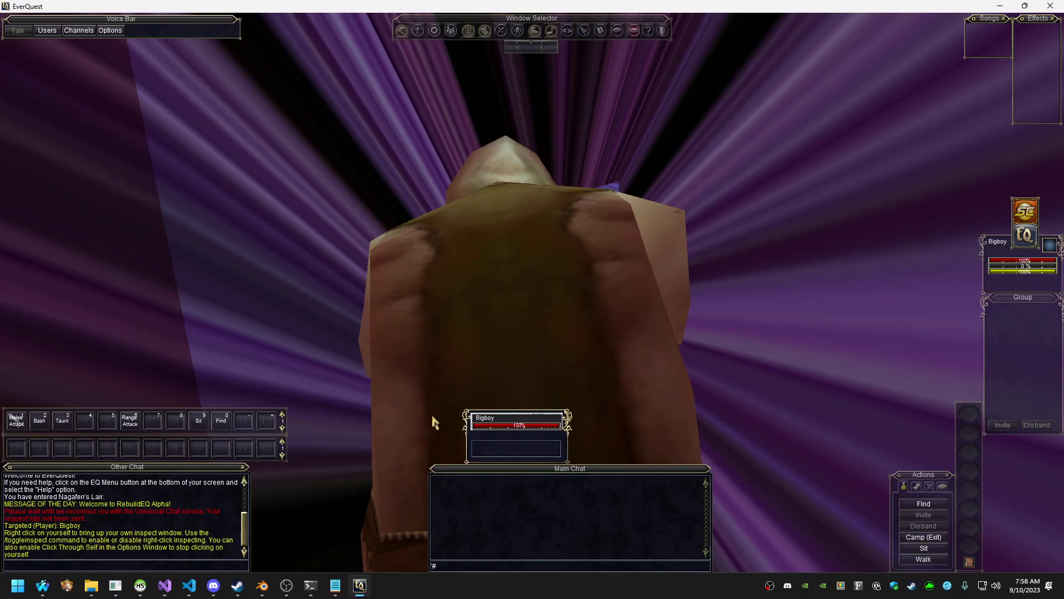
In EverQuest, run #goto 0 0 0, quit the session with /exit, and log back in
{"action": "right_click_drag", "start_coordinate": [433, 417], "coordinate": [439, 416]}
{"action": "type", "text": "/exit"}
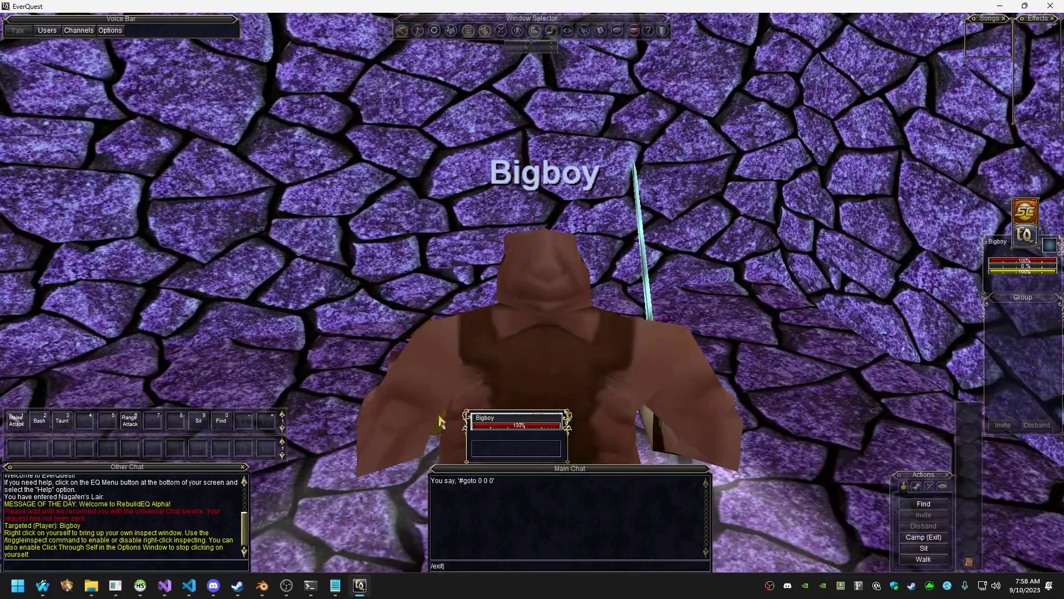
{"action": "key", "text": "Return"}
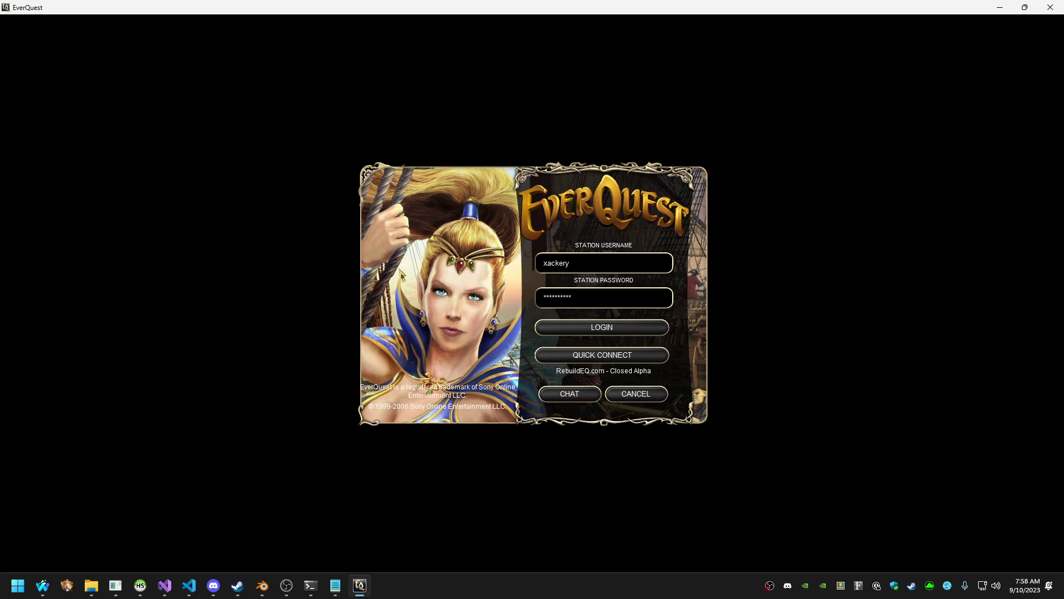
{"action": "key", "text": "Return"}
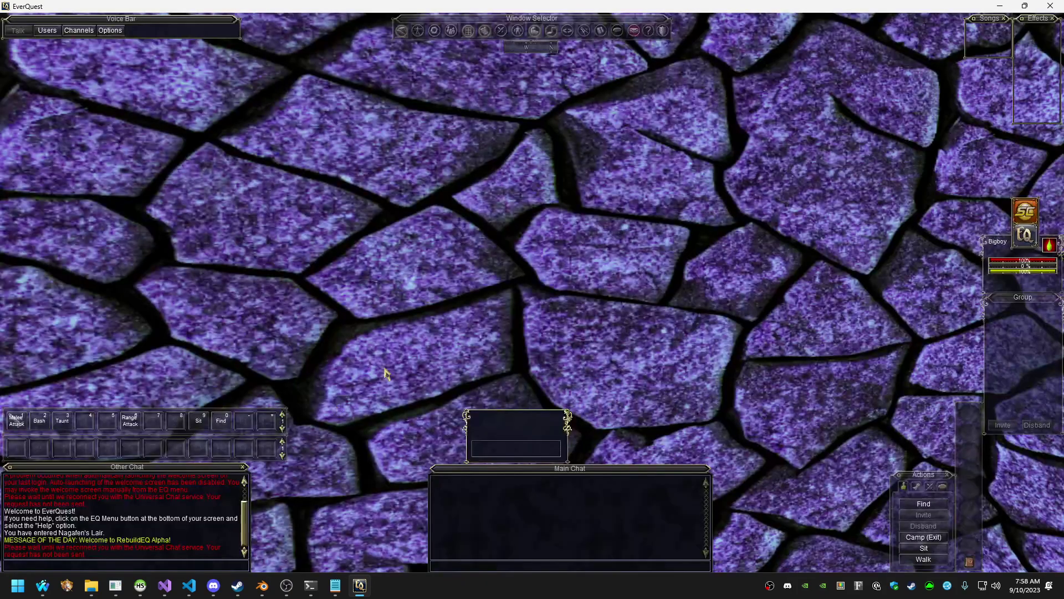
Walk the ogre from the starting room through the widened bend in third-person view to check its clearance
{"action": "scroll", "coordinate": [402, 366], "scroll_direction": "down", "scroll_amount": 5}
{"action": "mouse_move", "coordinate": [447, 347]}
{"action": "right_mouse_down"}
{"action": "mouse_move", "coordinate": [499, 347]}
{"action": "mouse_move", "coordinate": [424, 347]}
{"action": "mouse_move", "coordinate": [443, 347]}
{"action": "right_mouse_up"}
{"action": "key", "text": "w"}
{"action": "key", "text": "w"}
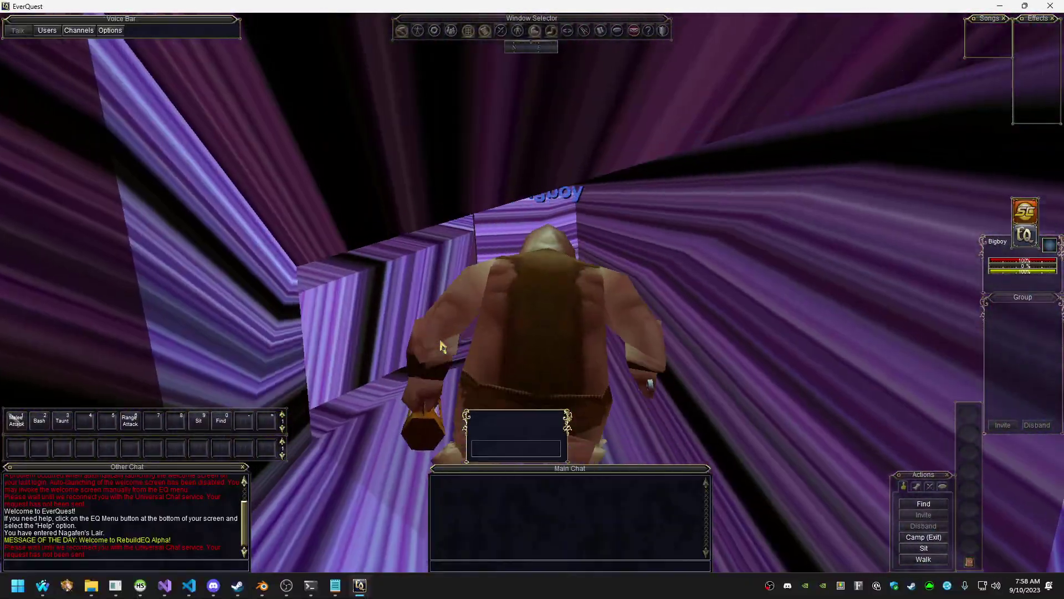
{"action": "key", "text": "w"}
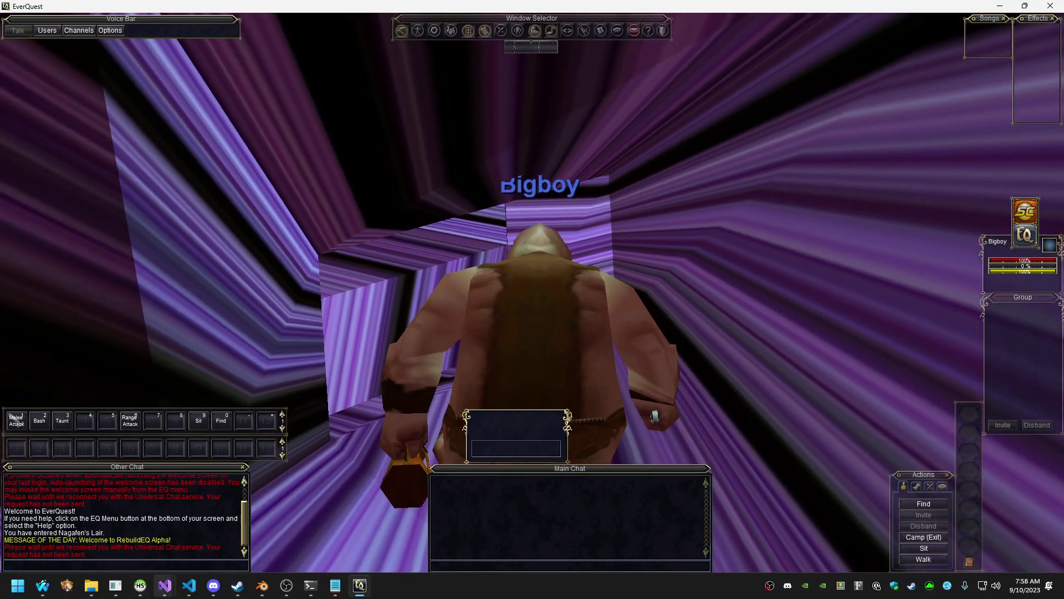
Switch to Blender and examine the bend and shaft area of the tunnel mesh from outside
{"action": "left_click", "coordinate": [288, 508]}
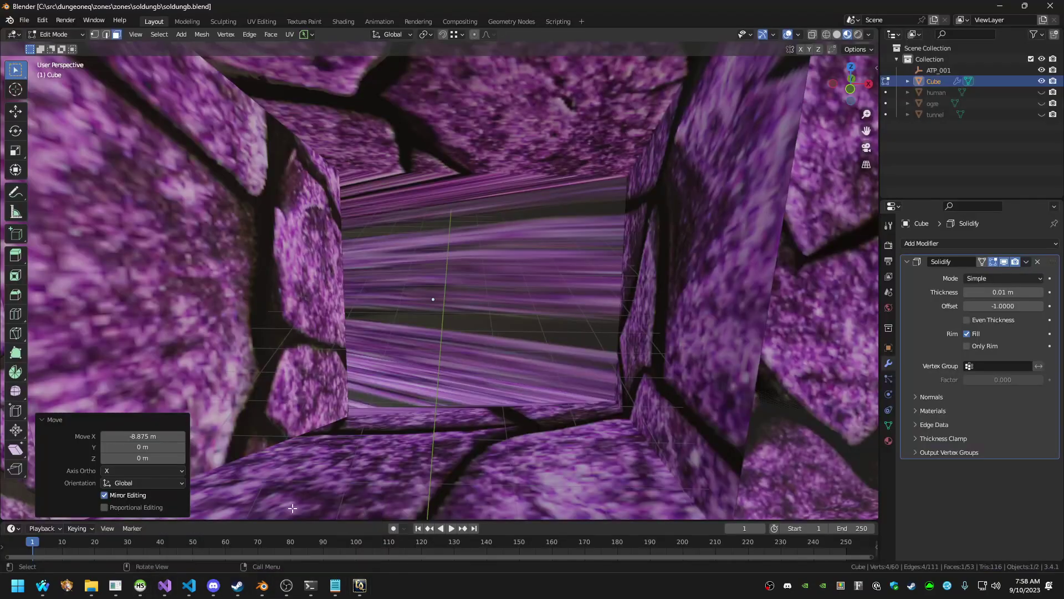
{"action": "key", "text": "w"}
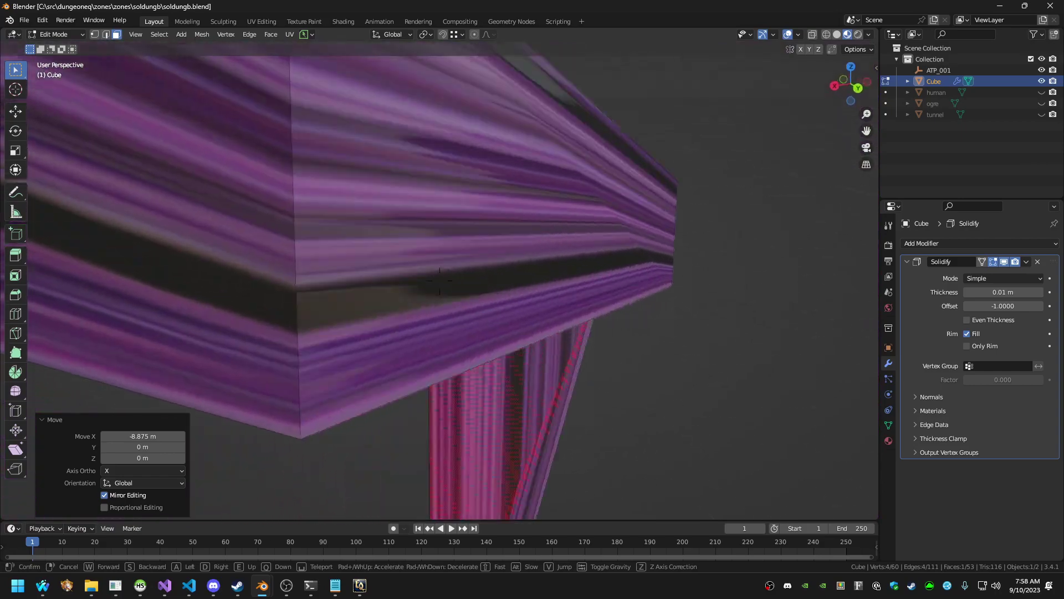
{"action": "key", "text": "w"}
Walk the ogre through the bend to the shaft opening in EverQuest, comparing the tight spots with the mesh in Blender
{"action": "key", "text": "alt+Tab"}
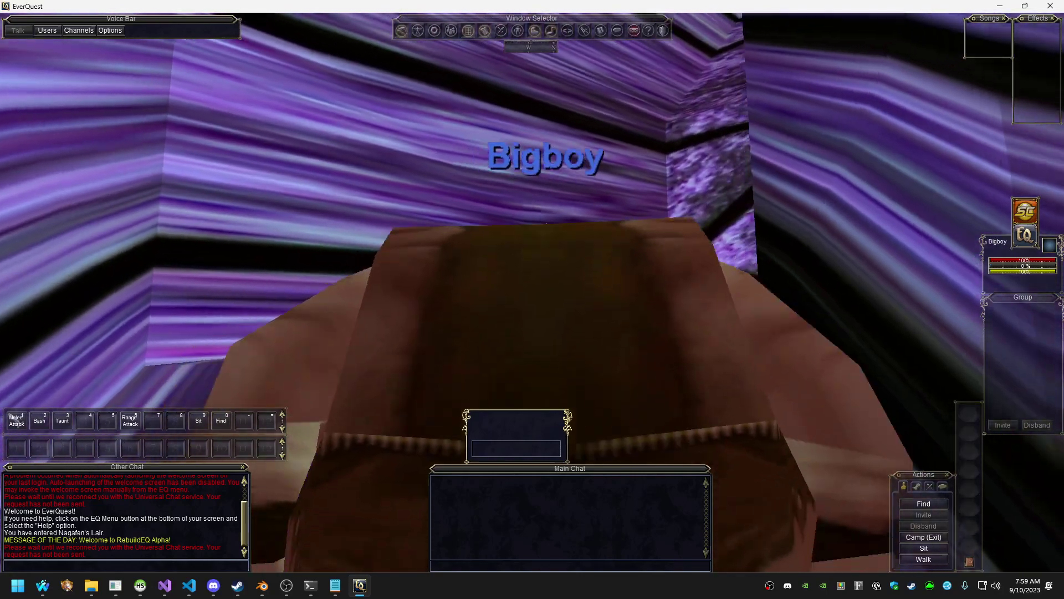
{"action": "key", "text": "w"}
{"action": "right_click_drag", "start_coordinate": [467, 331], "coordinate": [615, 331]}
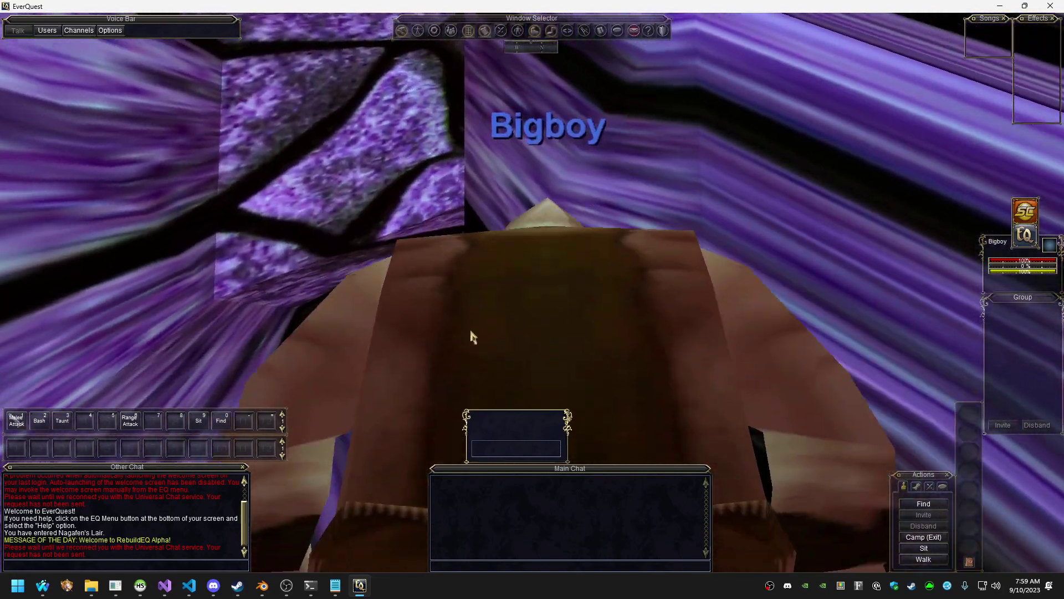
{"action": "key", "text": "alt+Tab"}
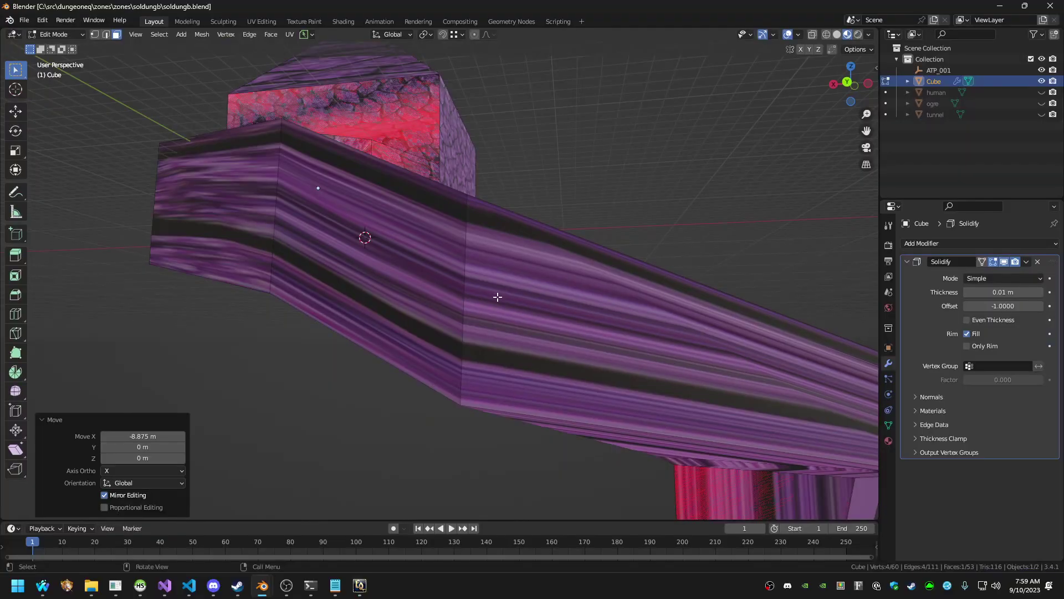
{"action": "key", "text": "alt+Tab"}
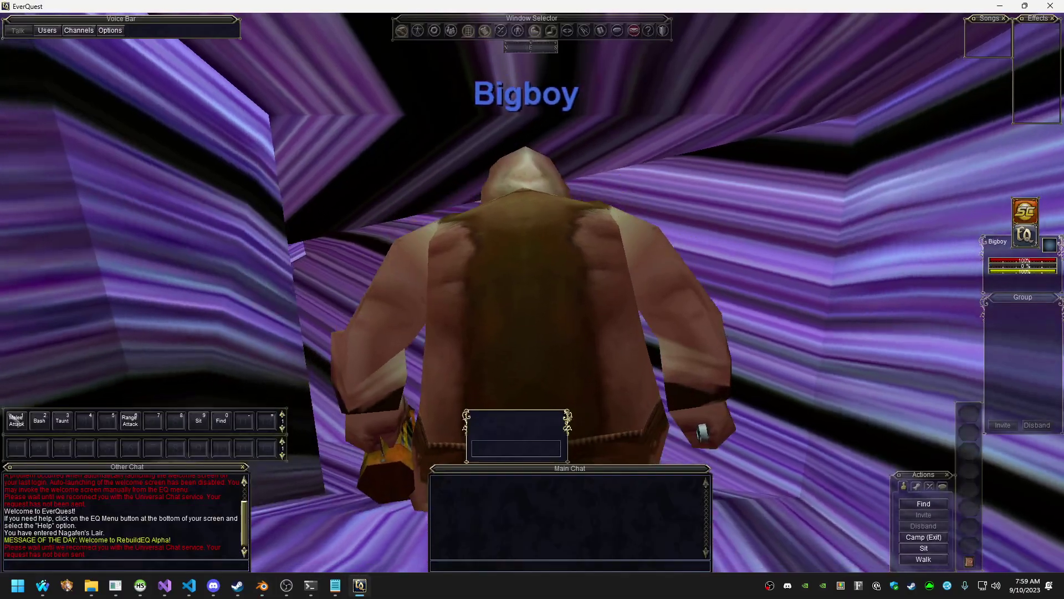
{"action": "key", "text": "w"}
{"action": "right_click_drag", "start_coordinate": [507, 311], "coordinate": [548, 326]}
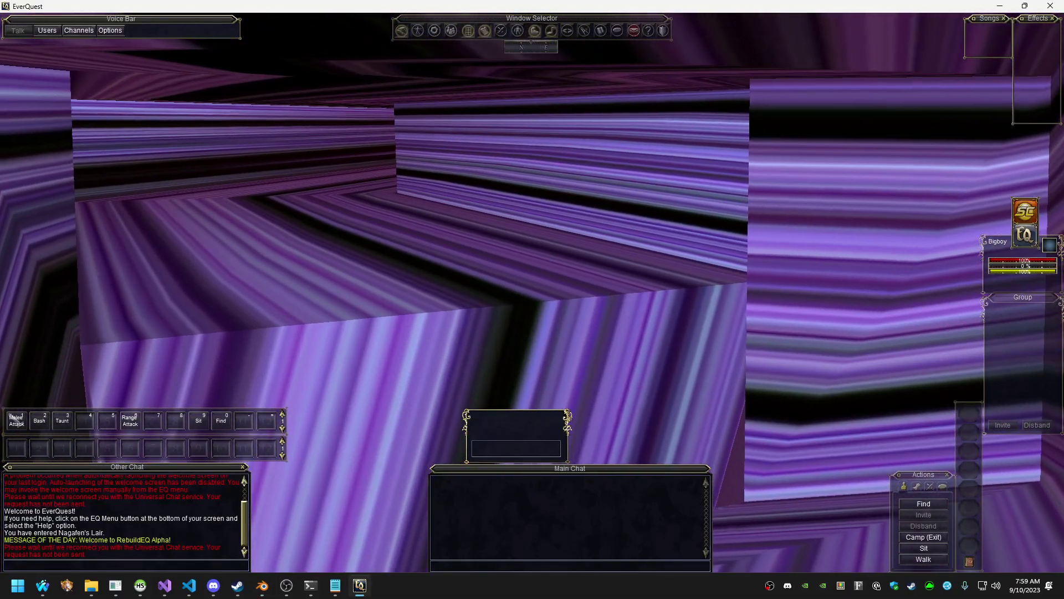
Switch to Blender and lower the tunnel's floor edge beside the shaft opening by about 1.4 m along Z
{"action": "key", "text": "alt+Tab"}
{"action": "key", "text": "d"}
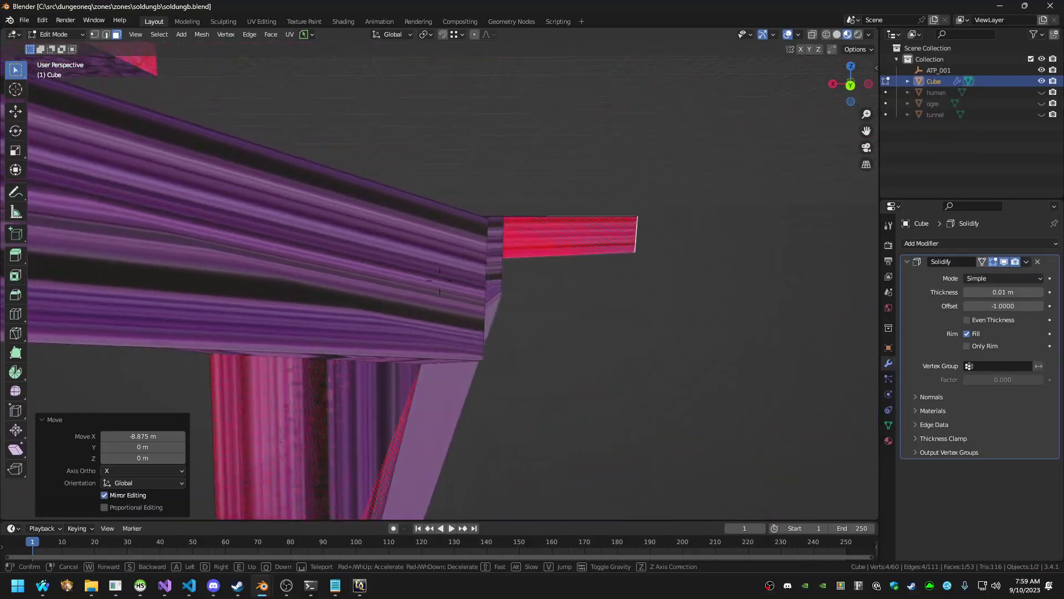
{"action": "key", "text": "a"}
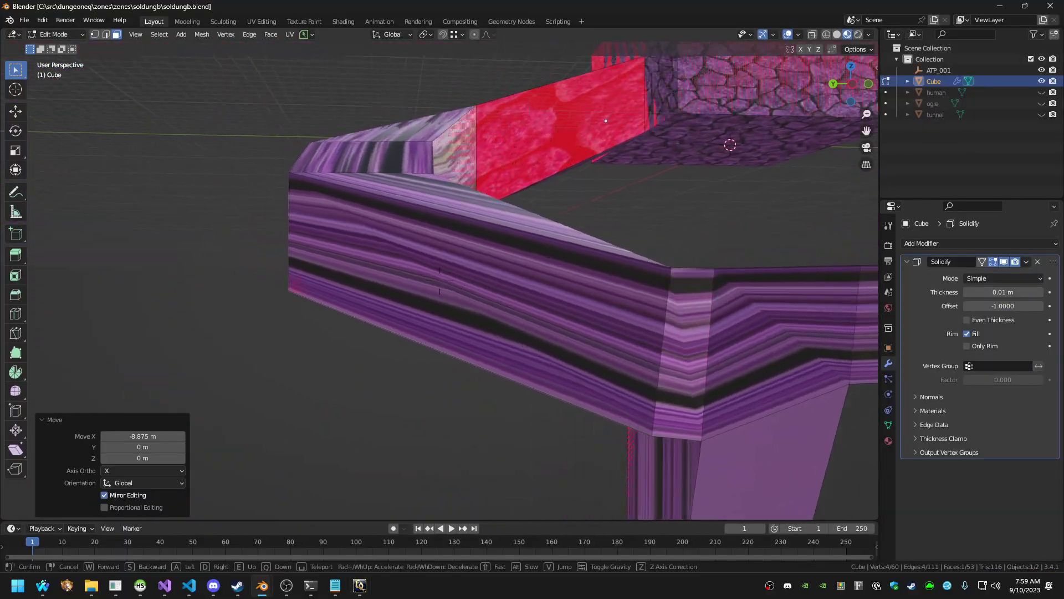
{"action": "key", "text": "w"}
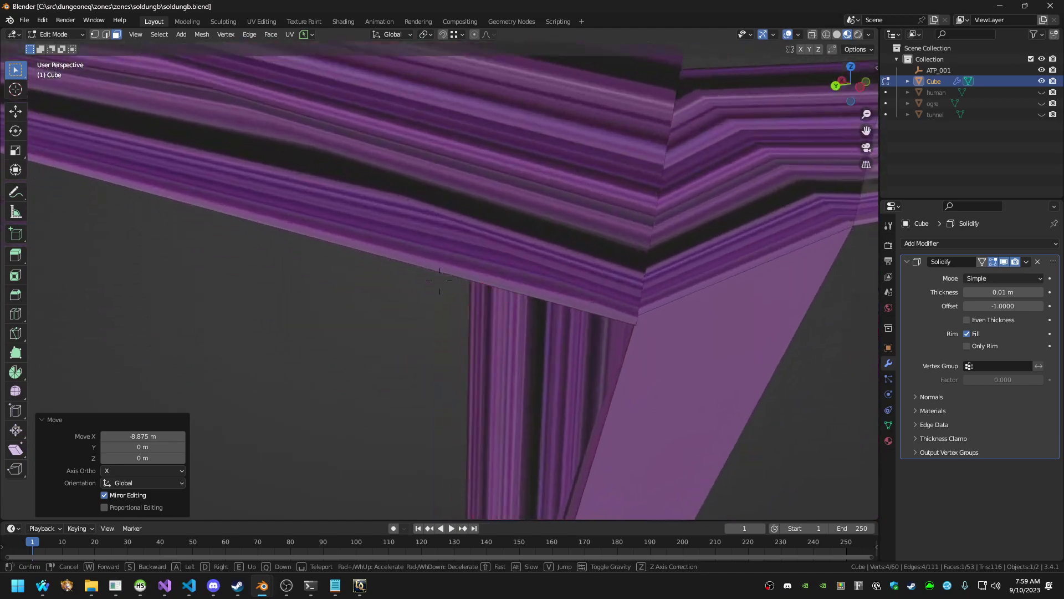
{"action": "key", "text": "s"}
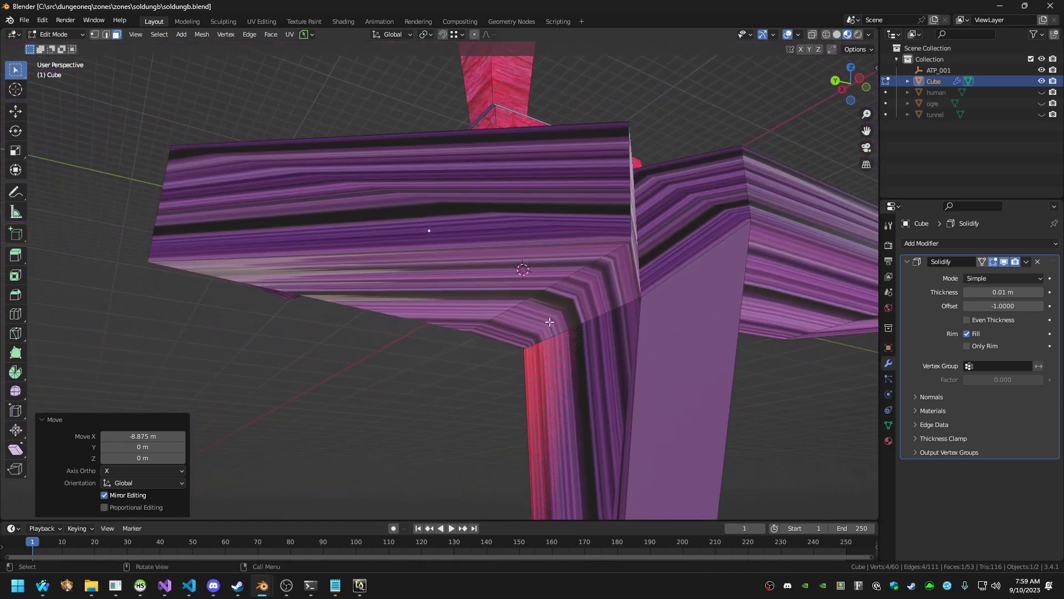
{"action": "left_click", "coordinate": [440, 280]}
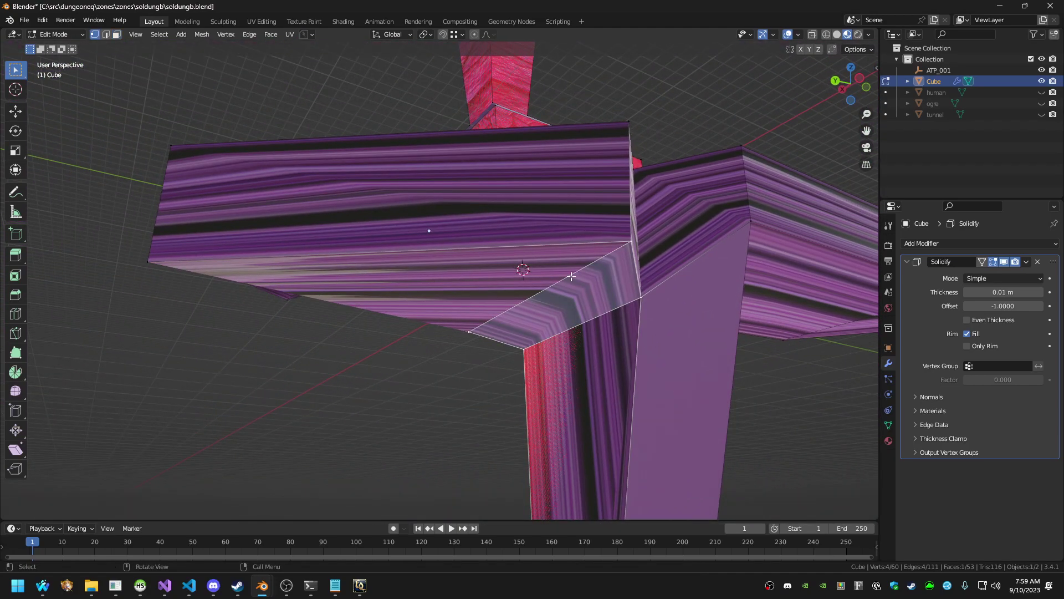
{"action": "key", "text": "g"}
{"action": "key", "text": "z"}
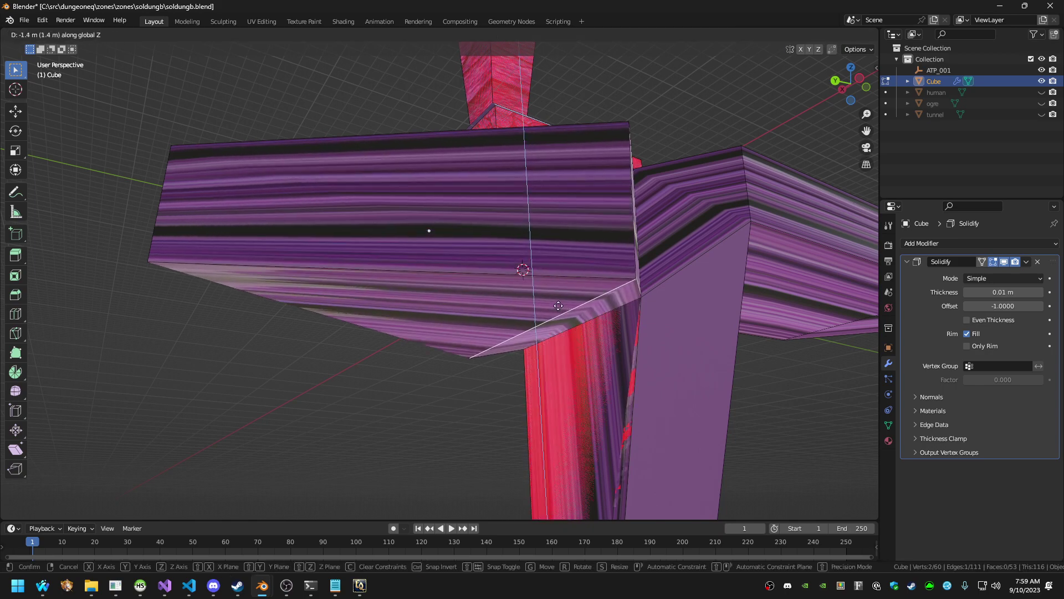
{"action": "left_click", "coordinate": [555, 314]}
Lower the adjoining floor edge at the shaft's mouth by about 0.33 m along Z
{"action": "middle_click_drag", "start_coordinate": [682, 357], "coordinate": [658, 254]}
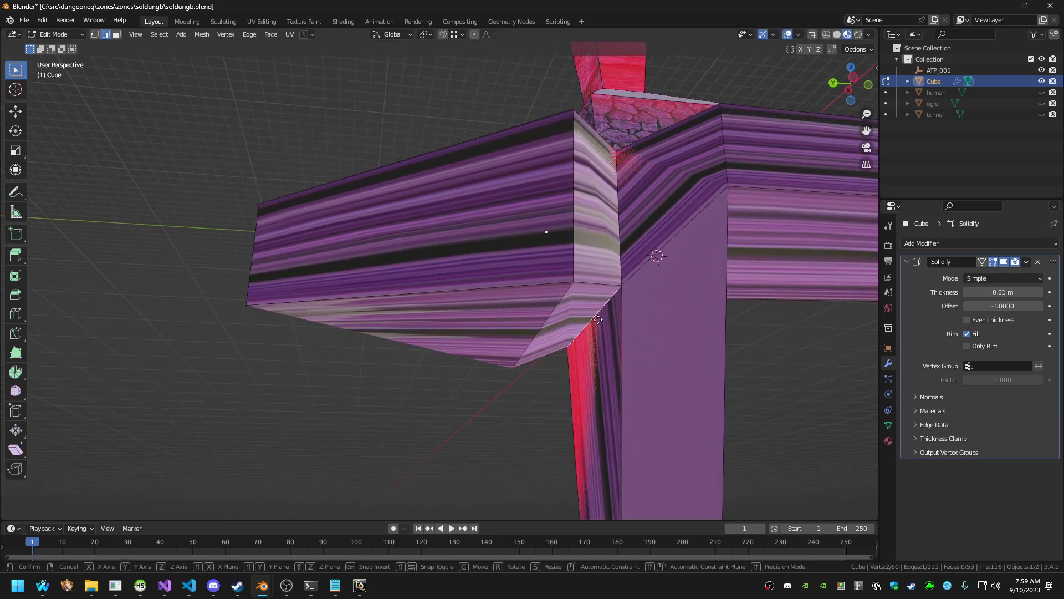
{"action": "key", "text": "g"}
{"action": "key", "text": "z"}
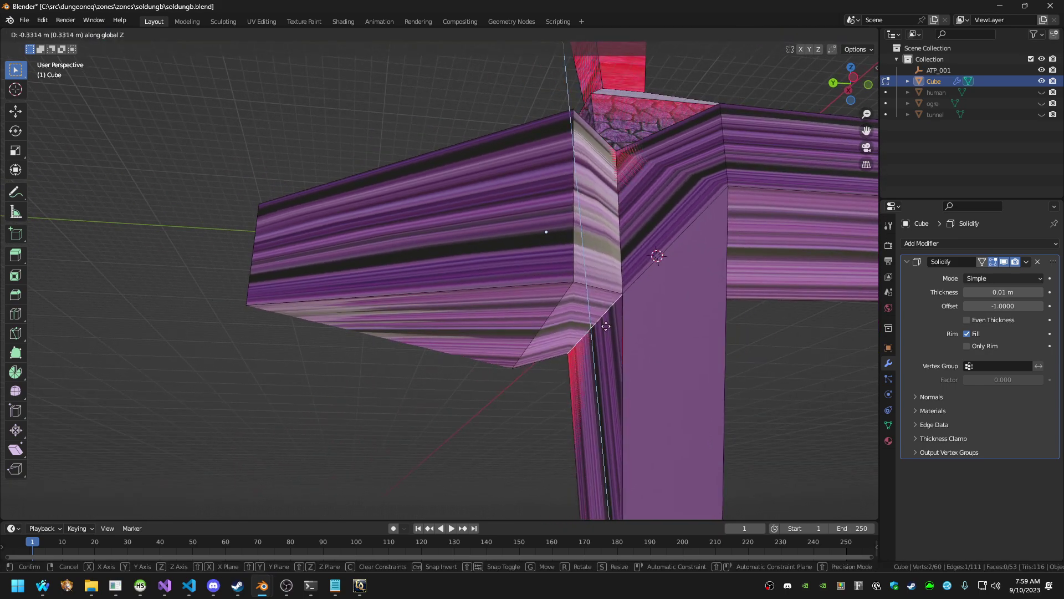
{"action": "left_click", "coordinate": [606, 326]}
Raise the three neighbouring ceiling edges above the shaft bend along Z, the one at the inner corner by about 0.75 m
{"action": "key", "text": "shift+grave"}
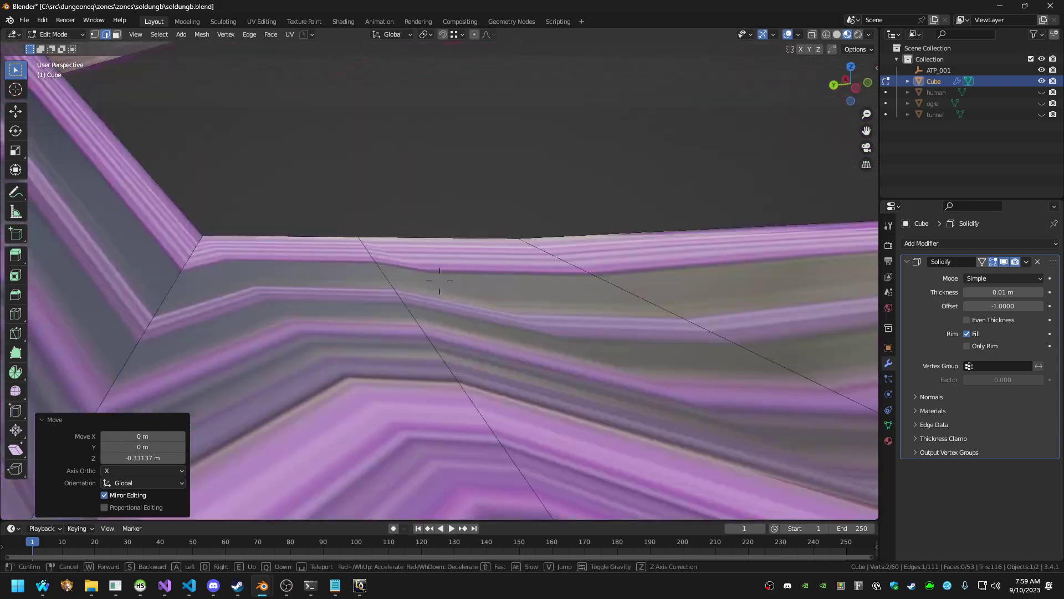
{"action": "key", "text": "s"}
{"action": "left_click", "coordinate": [440, 281]}
{"action": "left_click", "coordinate": [469, 296]}
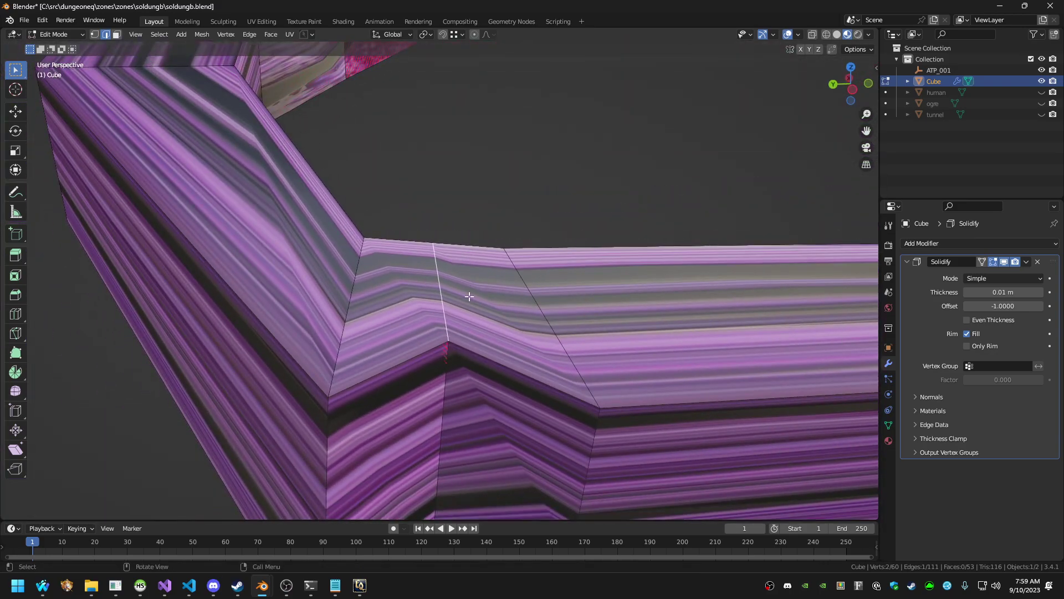
{"action": "key", "text": "g"}
{"action": "key", "text": "z"}
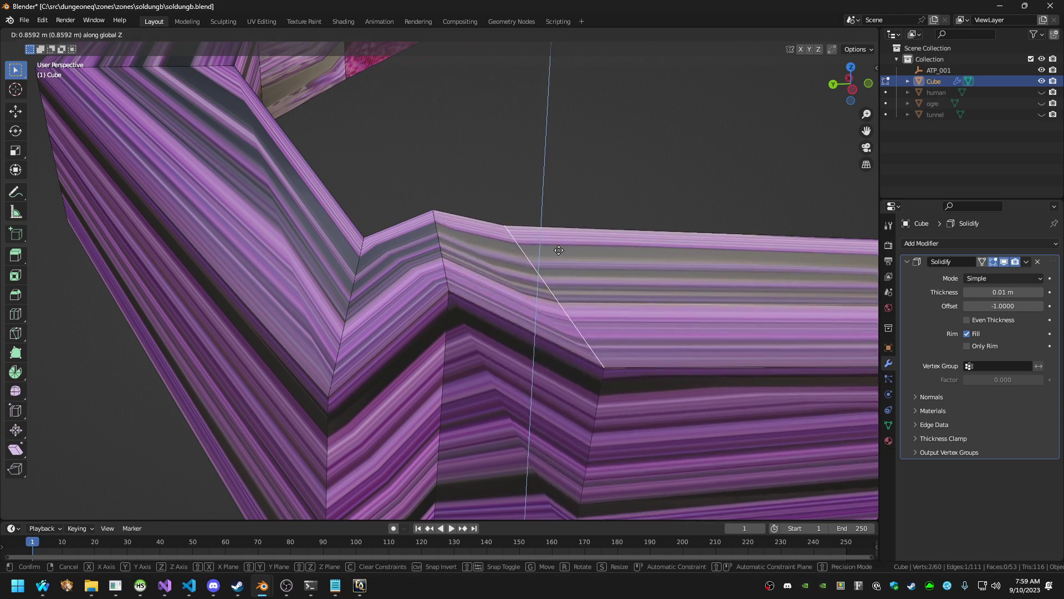
{"action": "left_click", "coordinate": [571, 232]}
{"action": "left_click", "coordinate": [346, 278]}
{"action": "key", "text": "g"}
{"action": "key", "text": "z"}
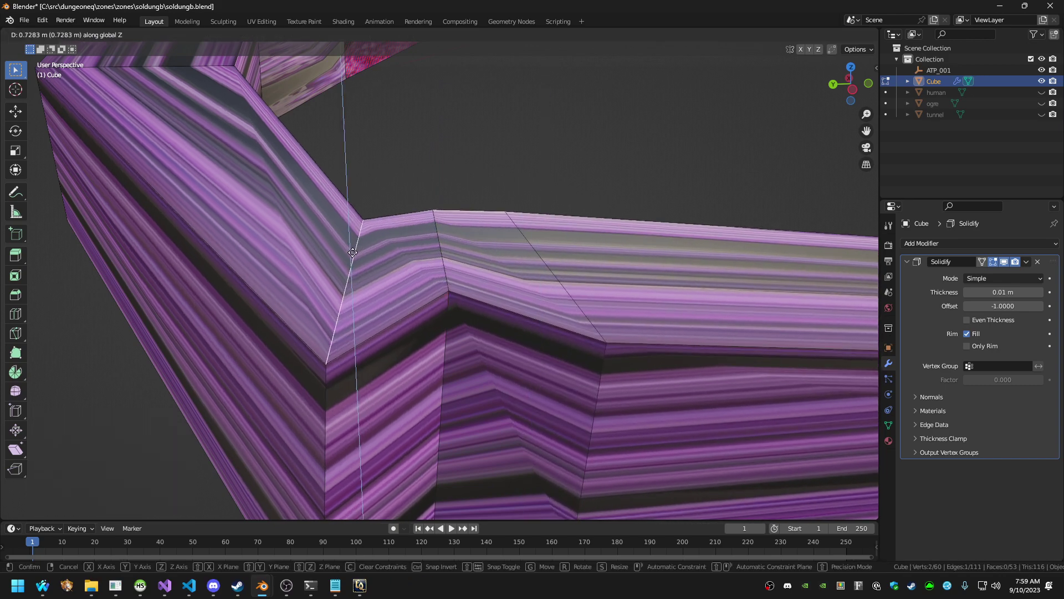
{"action": "left_click", "coordinate": [352, 251]}
Raise the ceiling edge at the earlier tunnel corner by about 1.9 m along Z and save soldungb.blend
{"action": "key", "text": "shift+grave"}
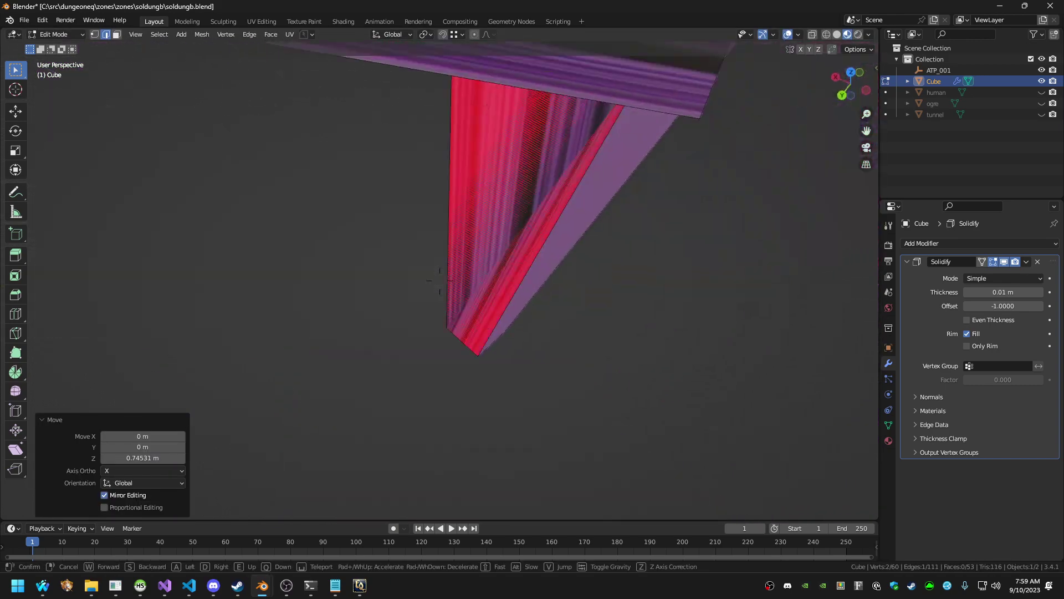
{"action": "key", "text": "s"}
{"action": "left_click", "coordinate": [440, 281]}
{"action": "key", "text": "g"}
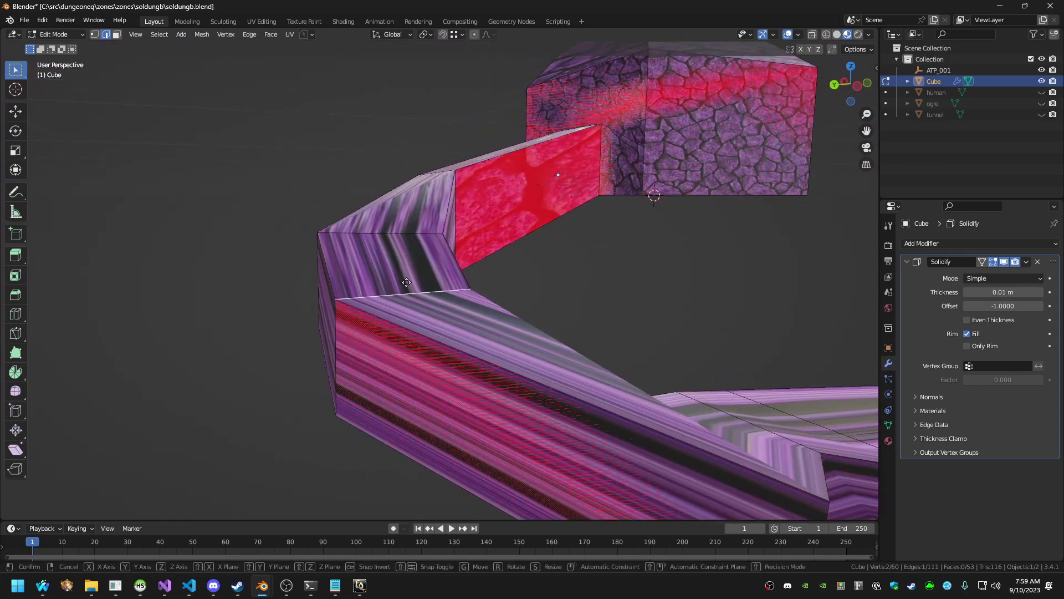
{"action": "key", "text": "z"}
{"action": "left_click", "coordinate": [407, 266]}
{"action": "key", "text": "shift+grave"}
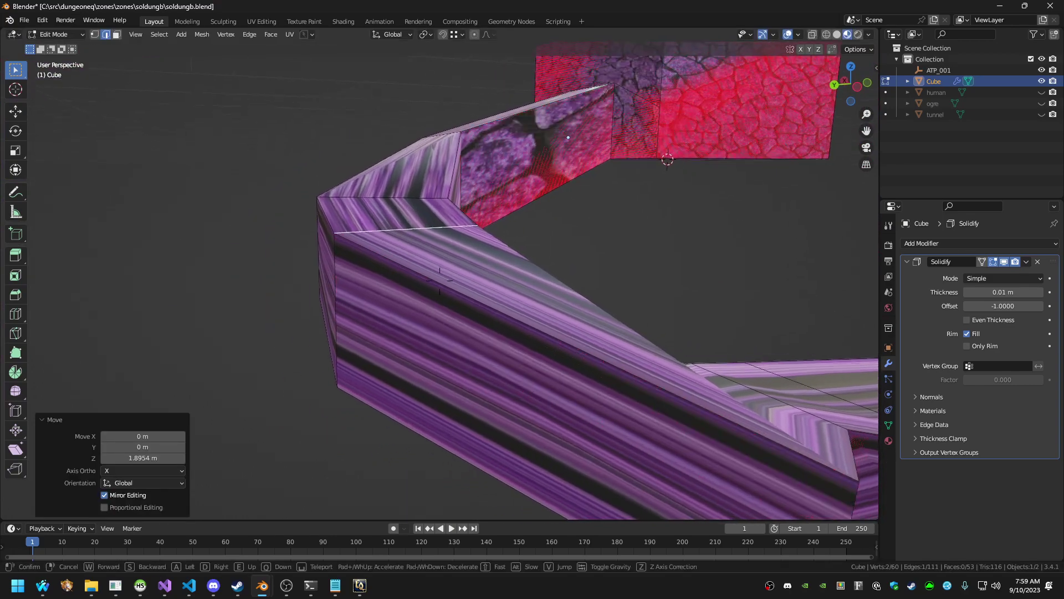
{"action": "key", "text": "w"}
{"action": "left_click", "coordinate": [440, 280]}
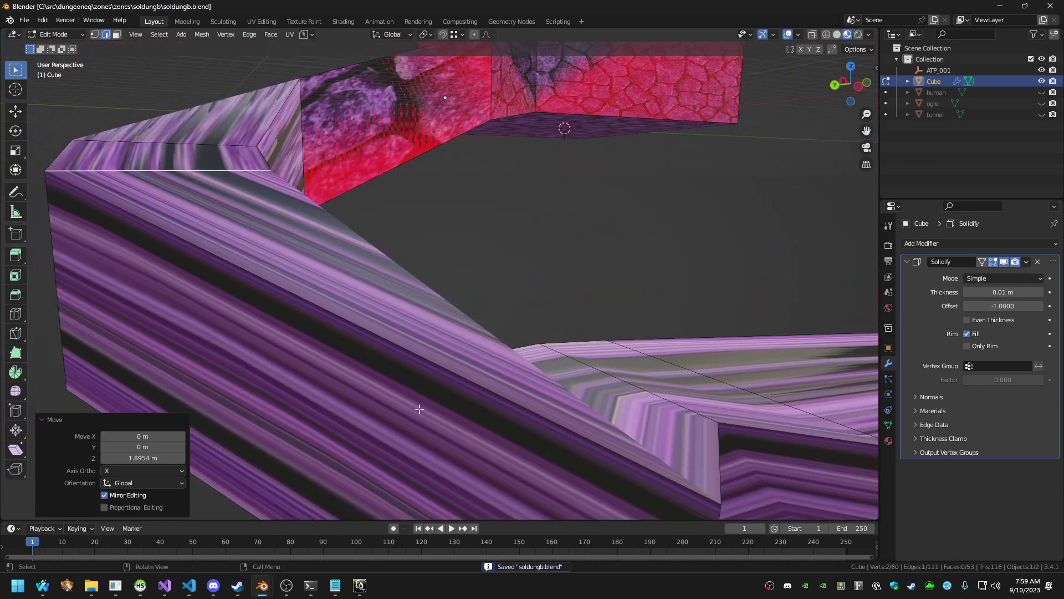
Switch to EverQuest and look over the shaft opening and its depth from the ogre's position
{"action": "left_click", "coordinate": [360, 586]}
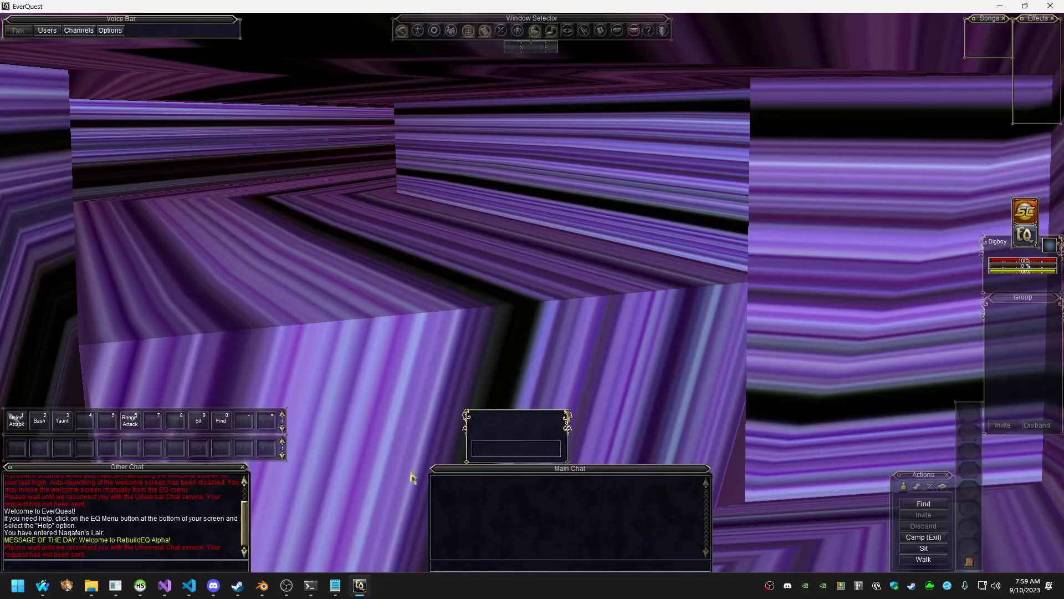
{"action": "key", "text": "w"}
{"action": "right_click_drag", "start_coordinate": [487, 304], "coordinate": [480, 386]}
{"action": "right_click_drag", "start_coordinate": [491, 308], "coordinate": [491, 308]}
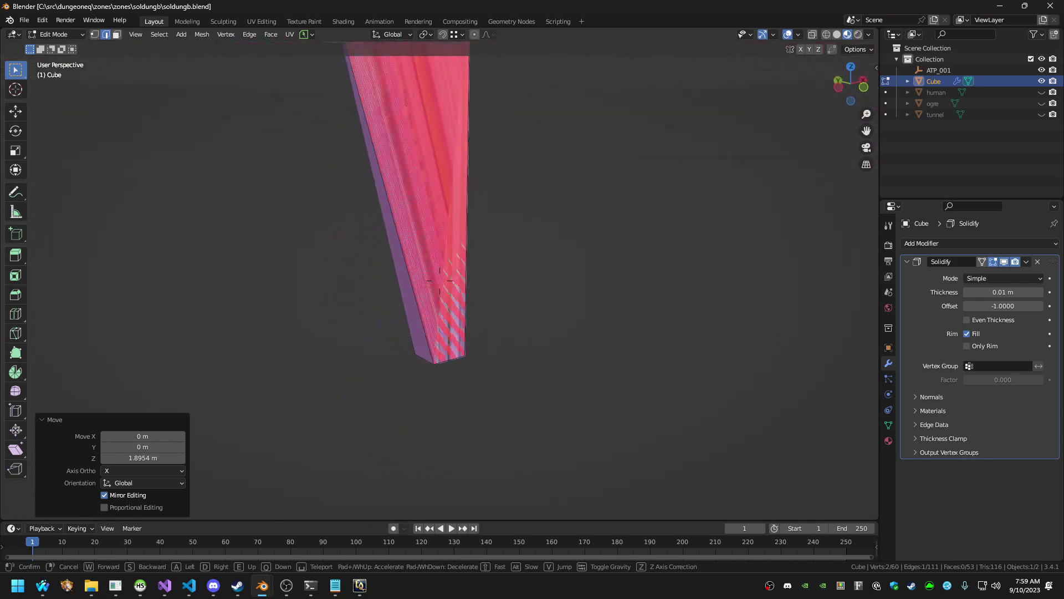
Return to Blender and move the shaft's bottom edge about 8.63 m along negative X to widen the narrow lower end
{"action": "left_click", "coordinate": [526, 443]}
{"action": "left_click", "coordinate": [466, 449]}
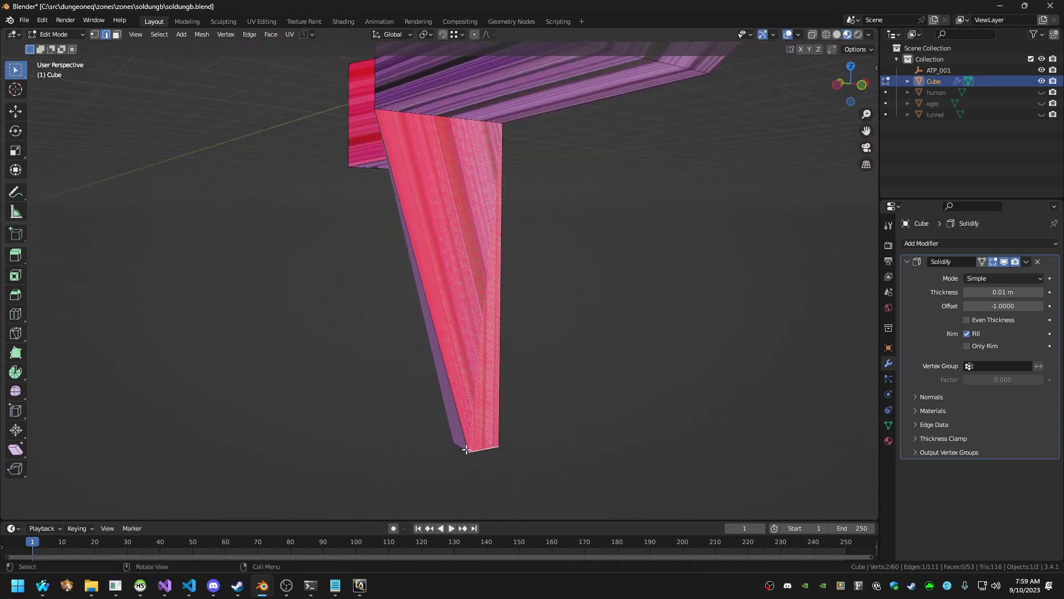
{"action": "key", "text": "g"}
{"action": "key", "text": "x"}
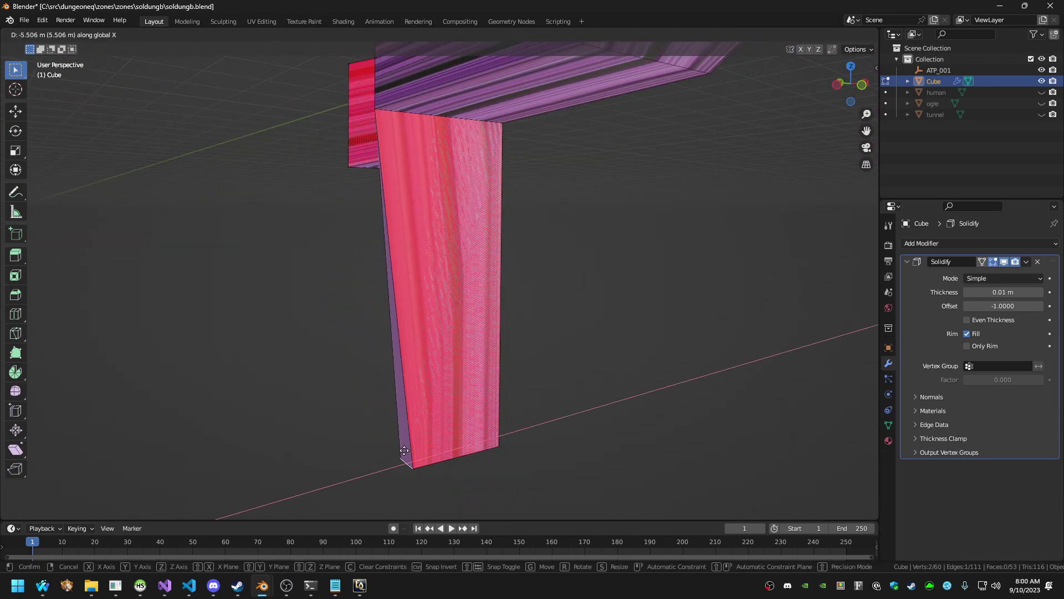
{"action": "left_click", "coordinate": [371, 453]}
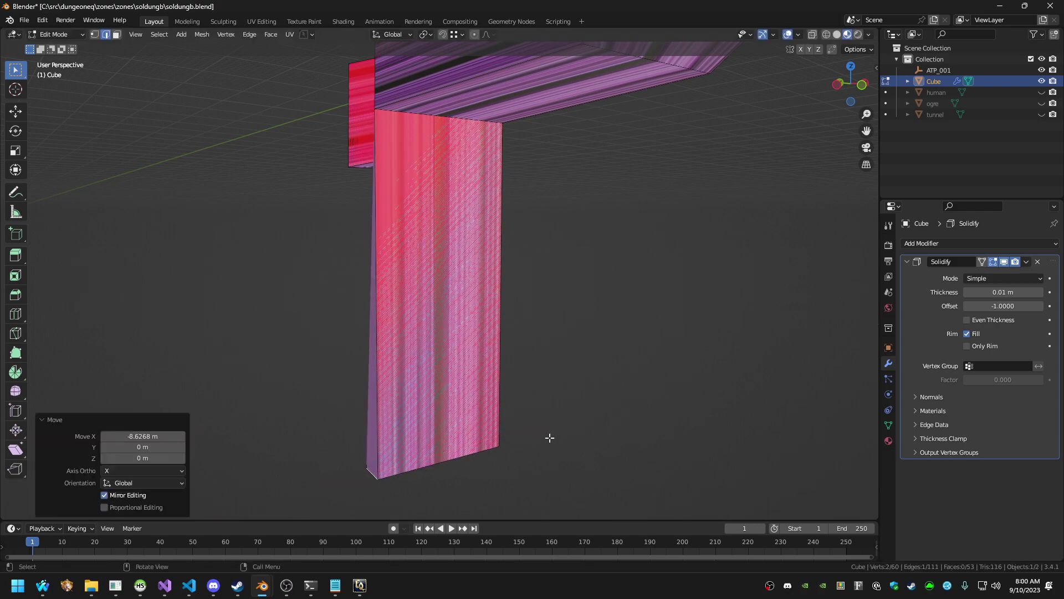
Try moving only the shaft's upper side edge about 3.1 m along negative Y, and undo the move
{"action": "middle_click_drag", "start_coordinate": [549, 438], "coordinate": [372, 263]}
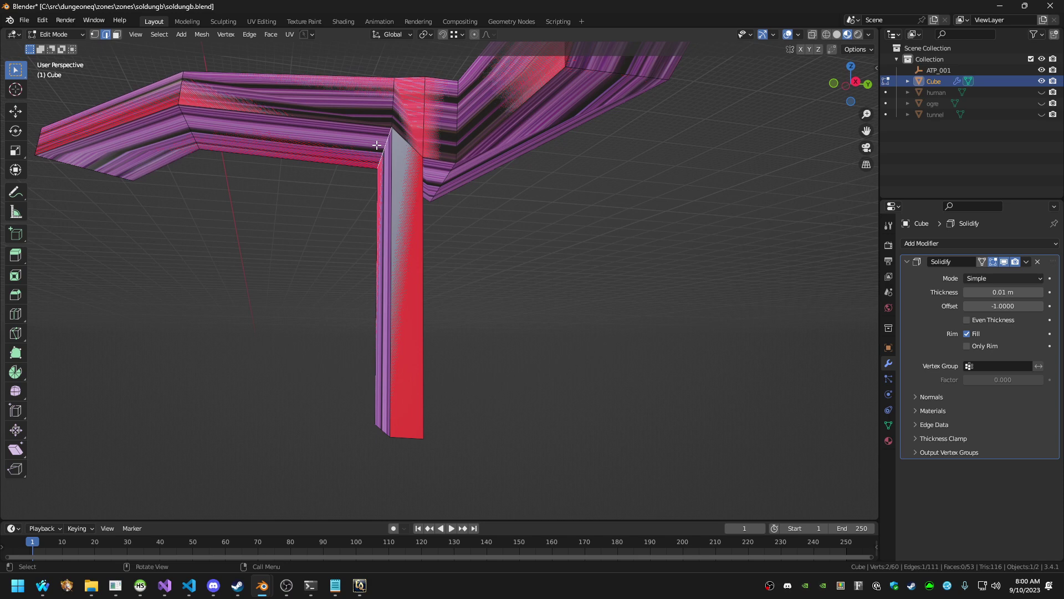
{"action": "key", "text": "g"}
{"action": "key", "text": "y"}
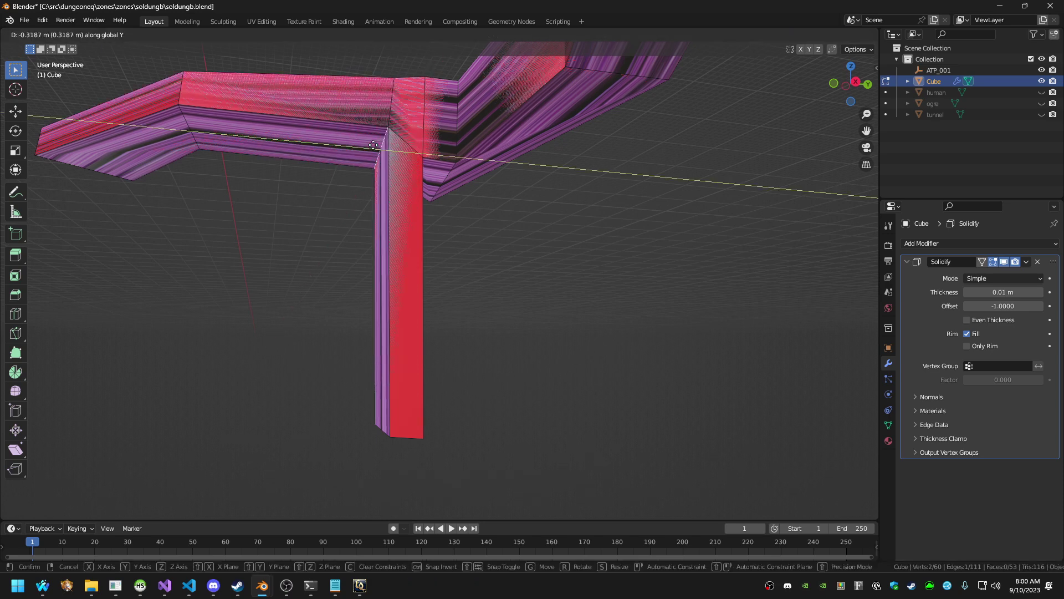
{"action": "left_click", "coordinate": [346, 141]}
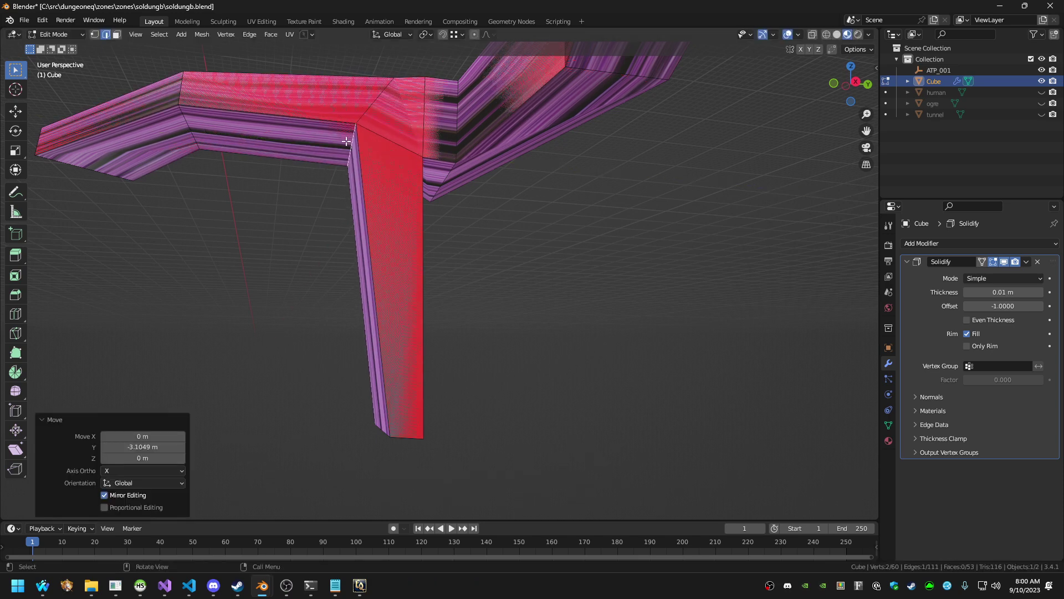
{"action": "left_click", "coordinate": [397, 75]}
{"action": "mouse_move", "coordinate": [397, 77]}
{"action": "middle_mouse_down"}
{"action": "mouse_move", "coordinate": [394, 143]}
{"action": "mouse_move", "coordinate": [385, 85]}
{"action": "middle_mouse_up"}
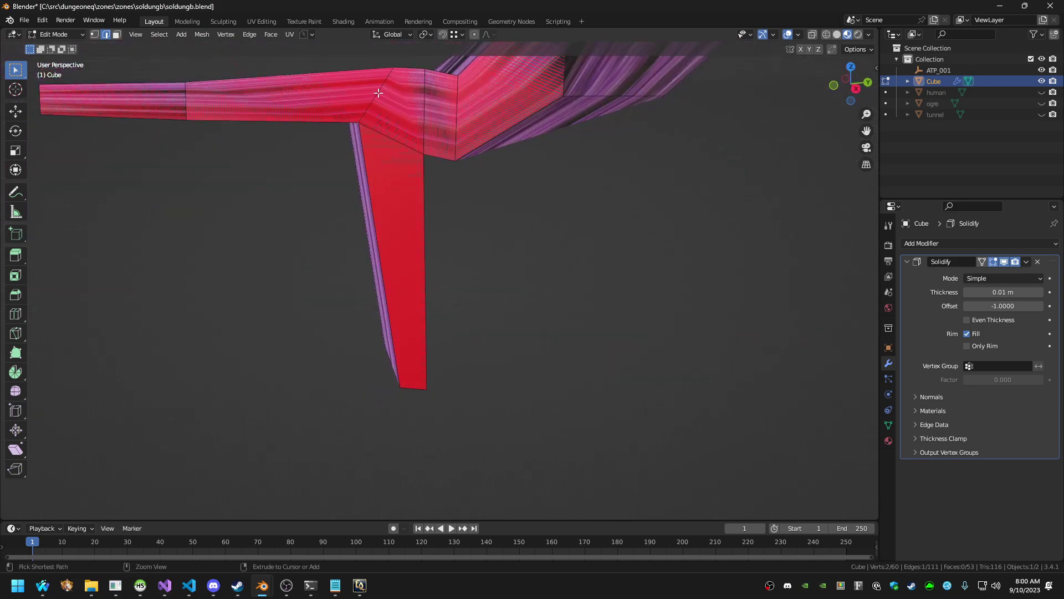
{"action": "key", "text": "ctrl+z"}
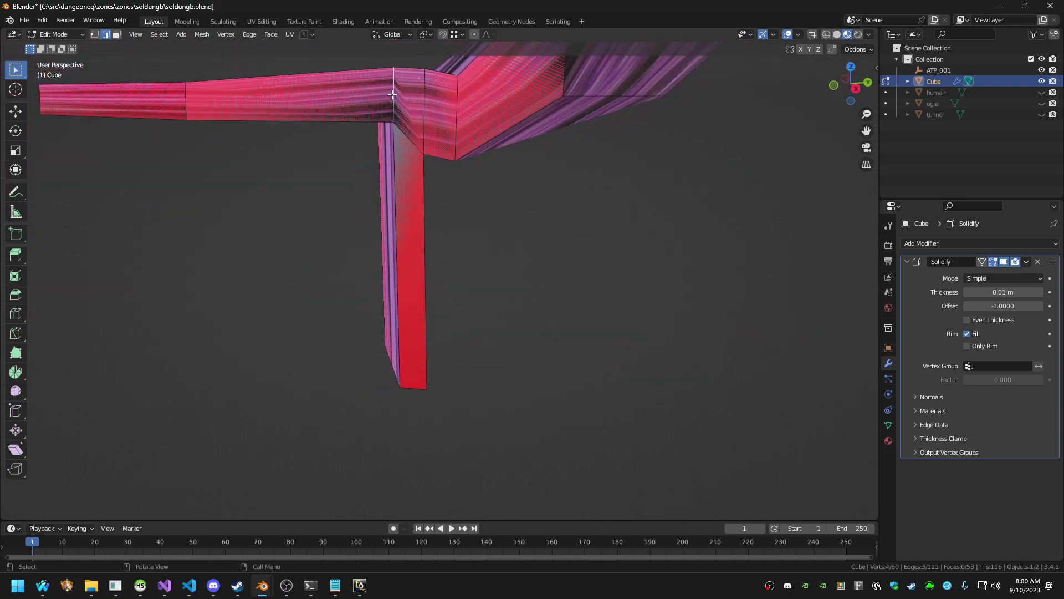
Move the connected tunnel wall edges above the shaft's side about 3.5 m along negative Y
{"action": "key", "text": "g"}
{"action": "key", "text": "y"}
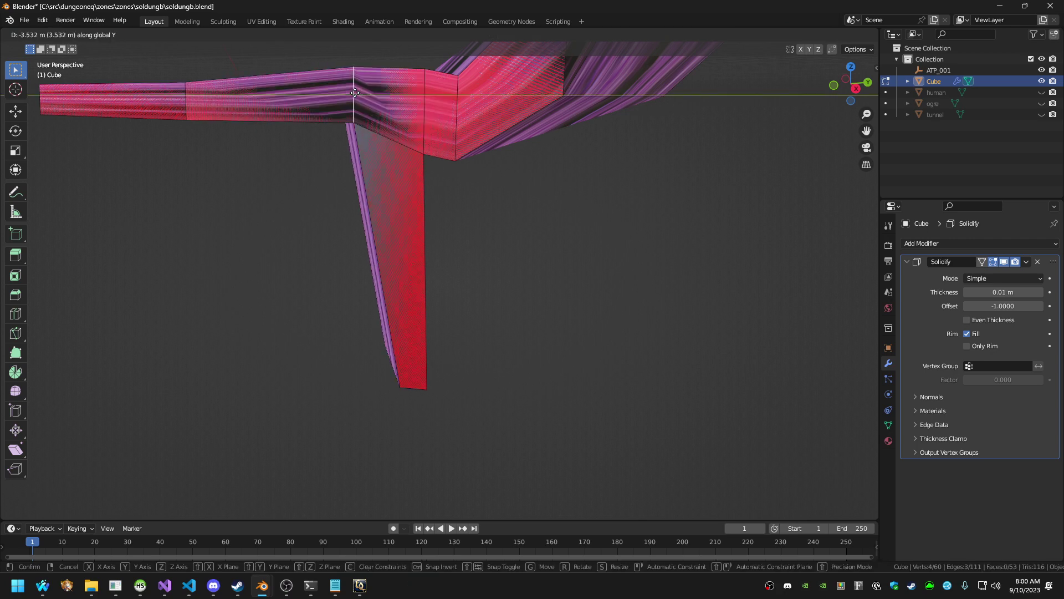
{"action": "left_click", "coordinate": [353, 92]}
Move the shaft's bottom side edge about 5.02 m along negative Y to straighten the wall, and save soldungb.blend
{"action": "key", "text": "g"}
{"action": "key", "text": "y"}
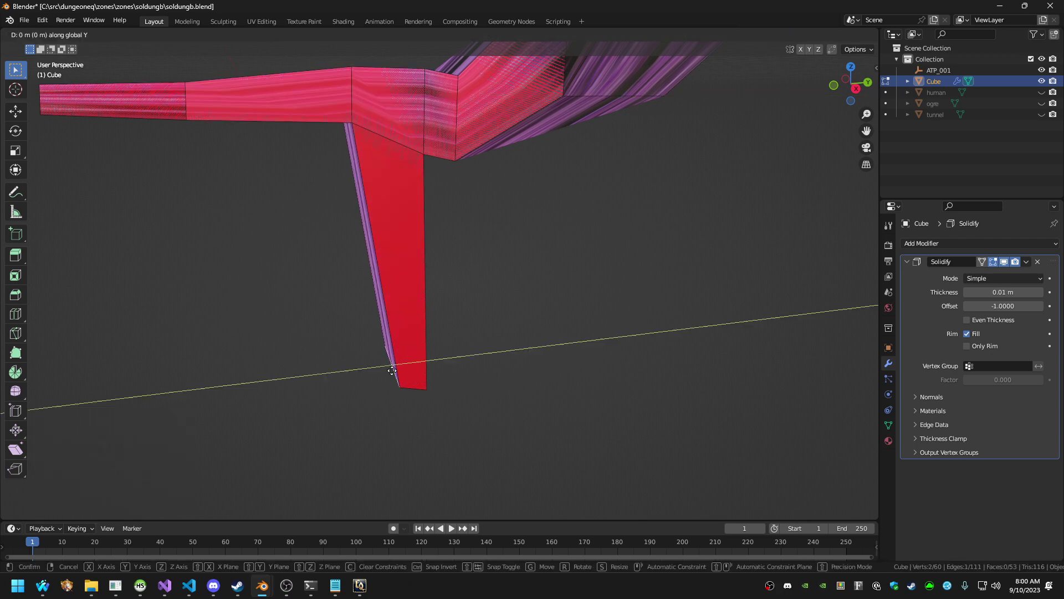
{"action": "left_click", "coordinate": [346, 372]}
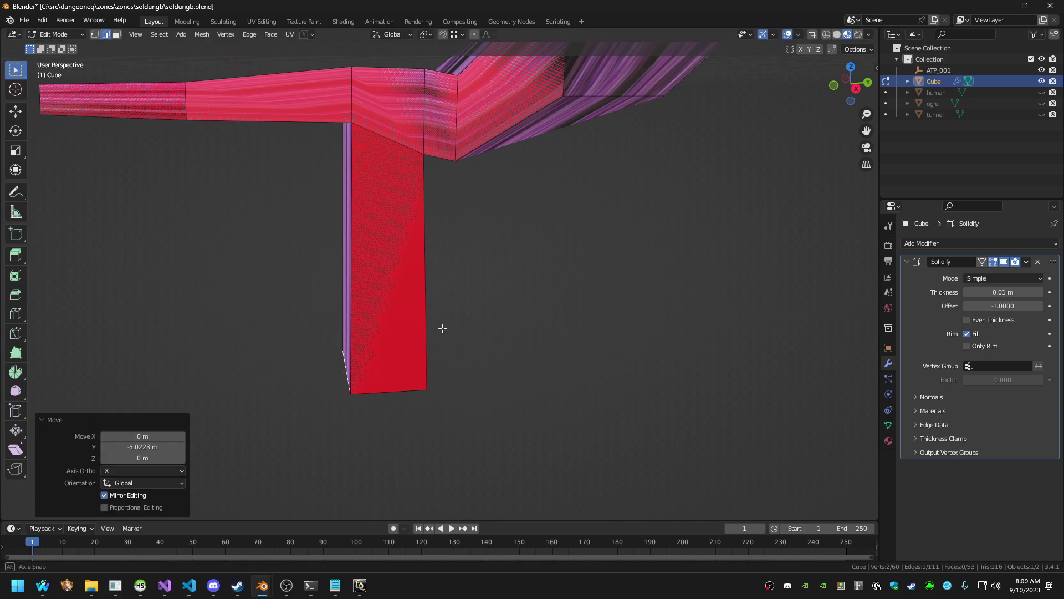
{"action": "middle_click_drag", "start_coordinate": [441, 327], "coordinate": [522, 265]}
{"action": "key", "text": "ctrl+s"}
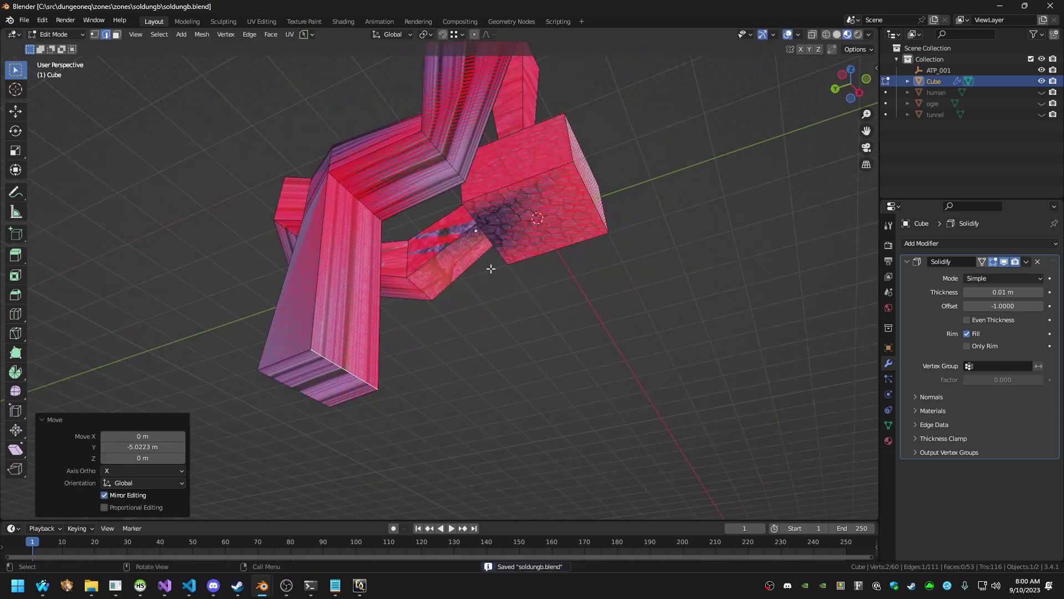
Switch to eqgzi-manager and create soldungb.eqg from the saved zone
{"action": "key", "text": "alt+Tab"}
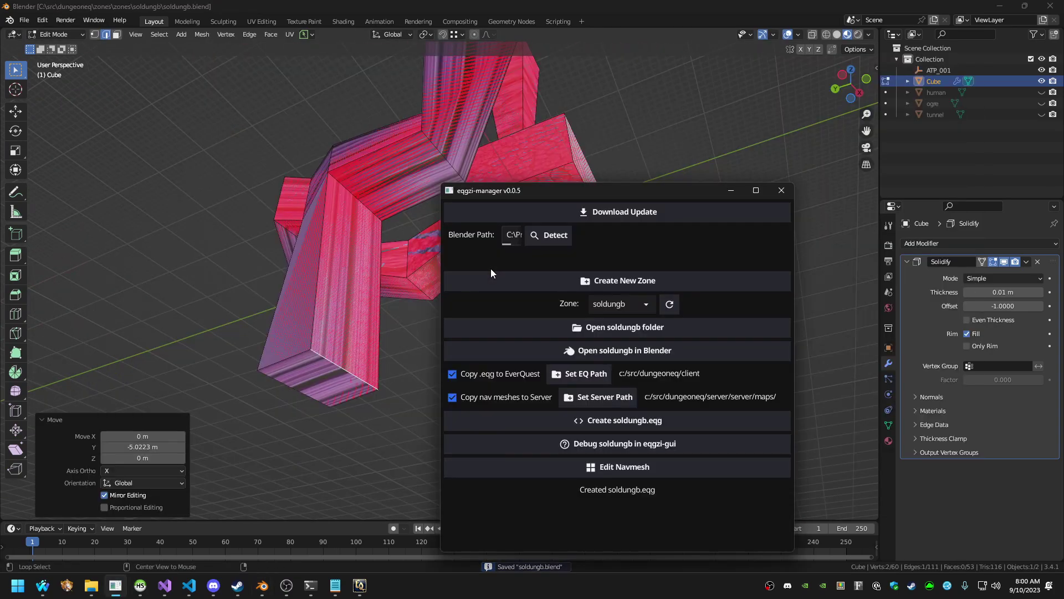
{"action": "left_click", "coordinate": [560, 424]}
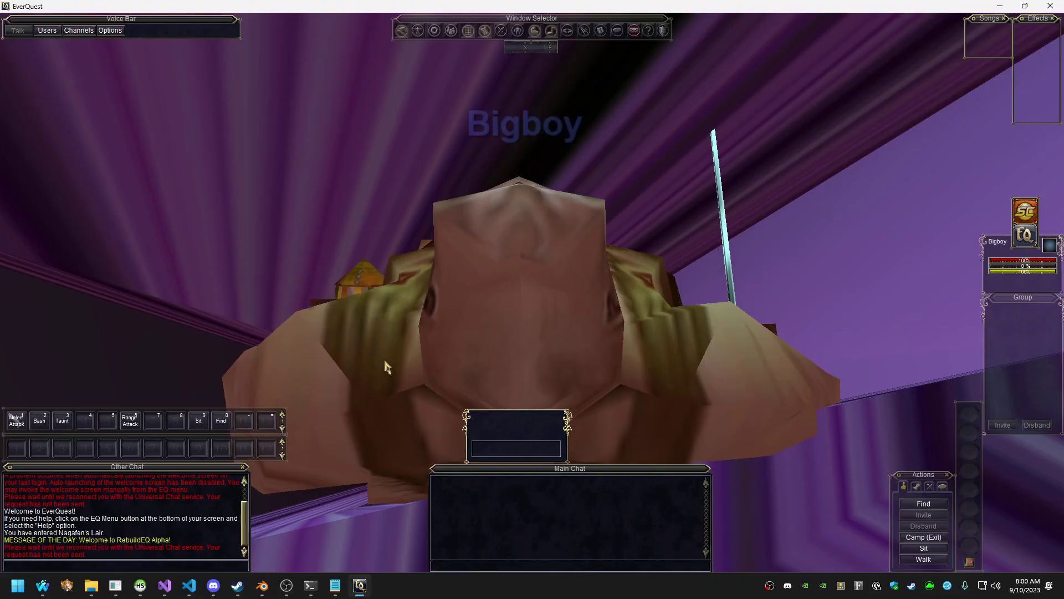
In EverQuest, teleport the ogre with #goto 0 0 0 and close the game with /exit
{"action": "type", "text": "#goto 0"}
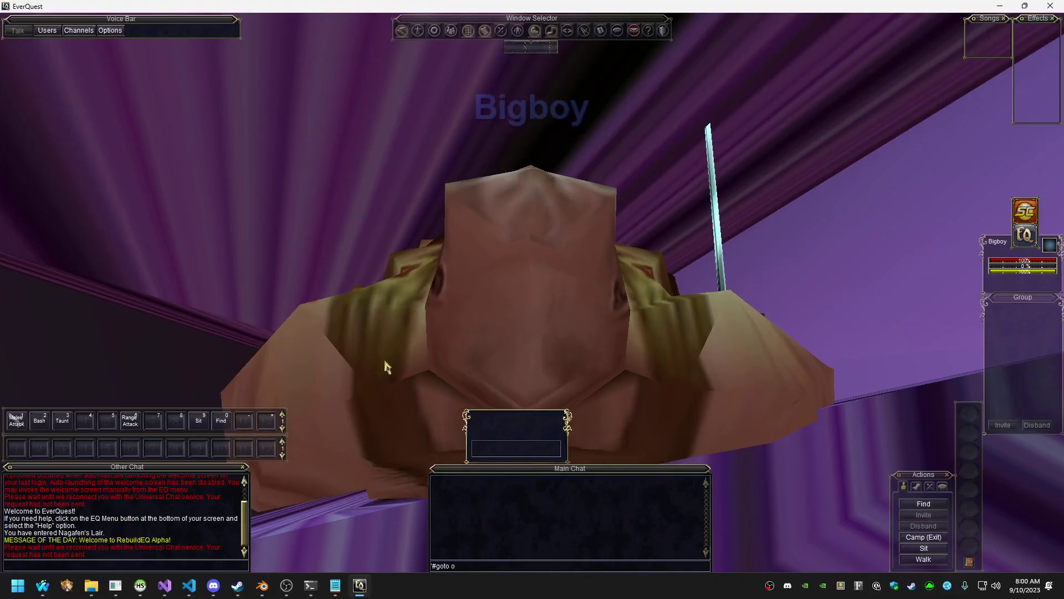
{"action": "type", "text": " 0 0"}
{"action": "key", "text": "Return"}
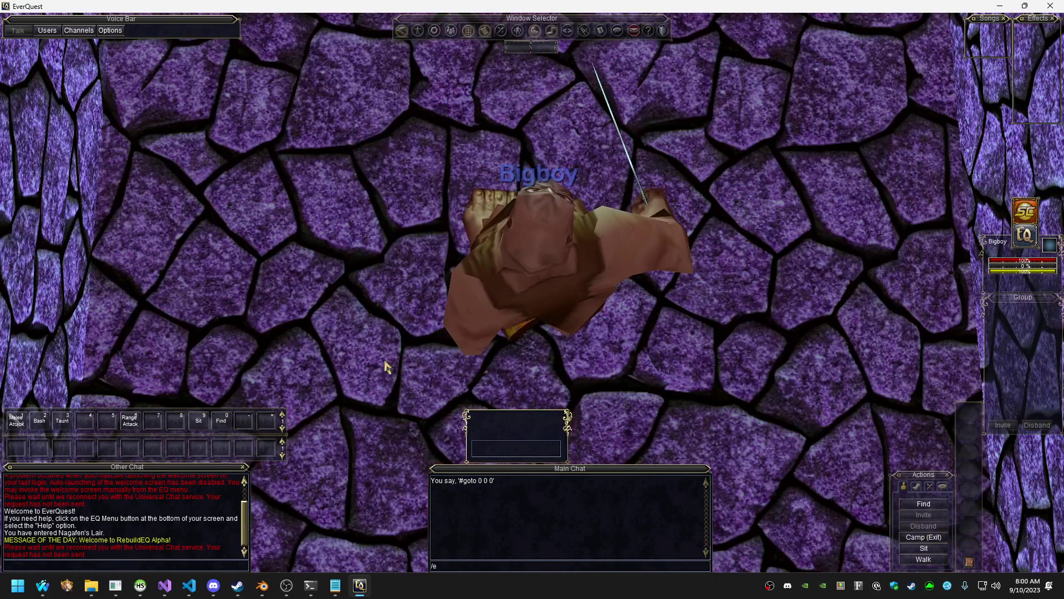
{"action": "type", "text": "/exi"}
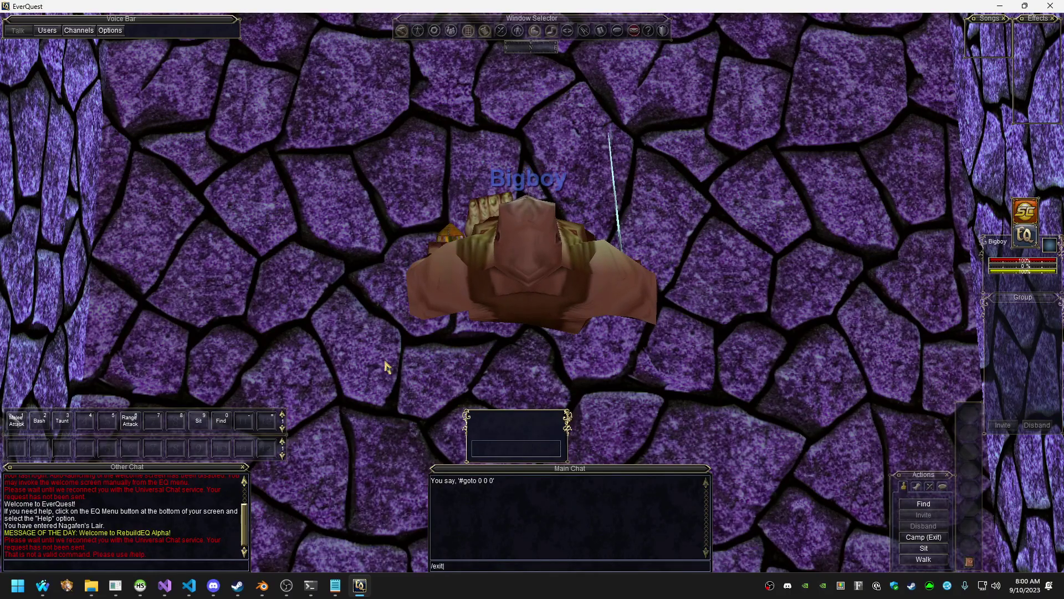
{"action": "type", "text": "t"}
{"action": "key", "text": "Return"}
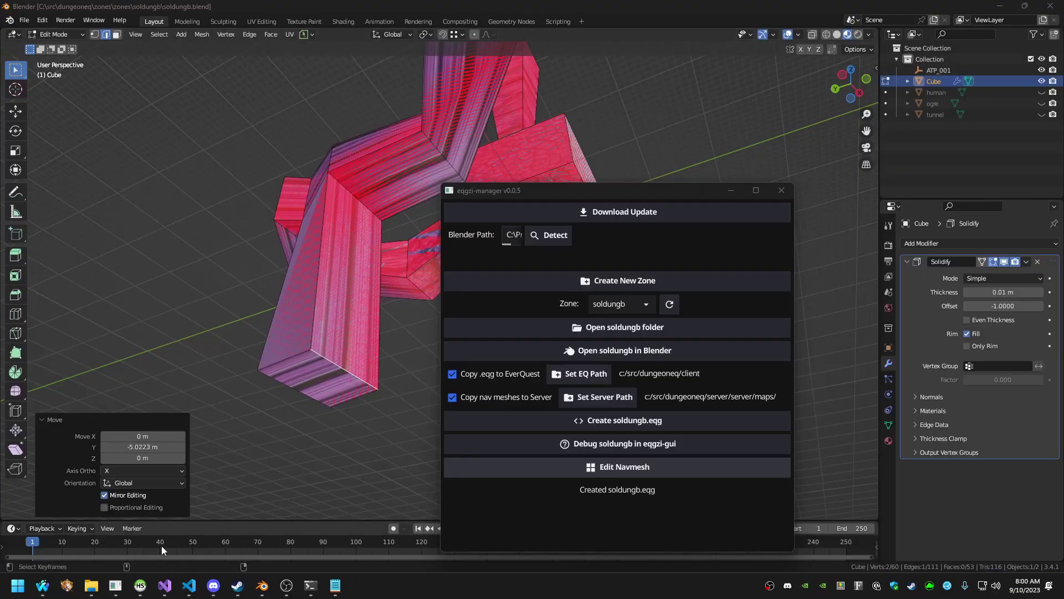
Create soldungb.eqg again and relaunch EverQuest, logging in with the account password and entering the world as the ogre
{"action": "left_click", "coordinate": [539, 422]}
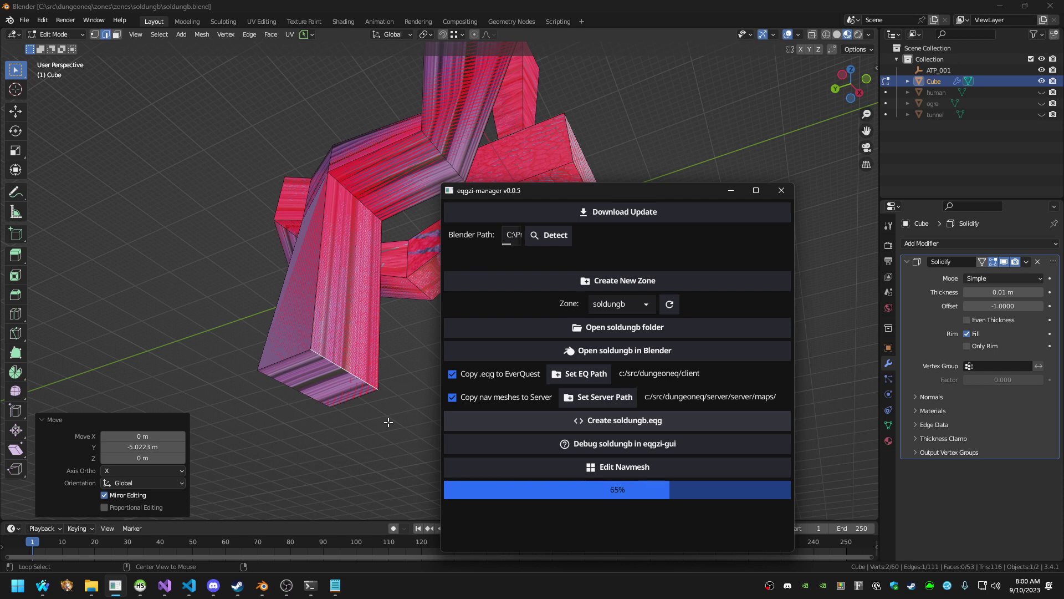
{"action": "left_click", "coordinate": [67, 585]}
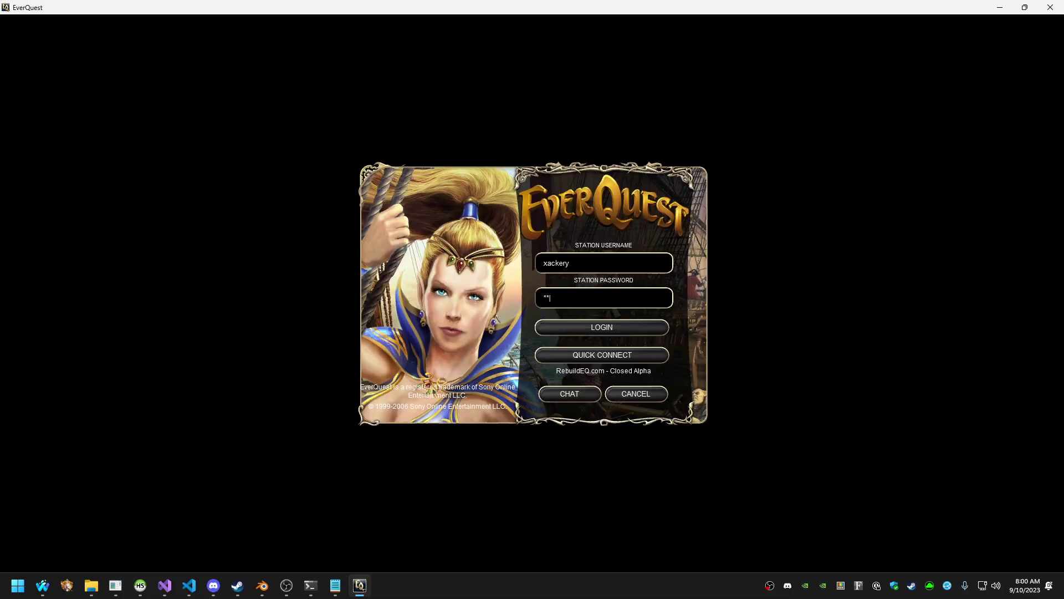
{"action": "key", "text": "Return"}
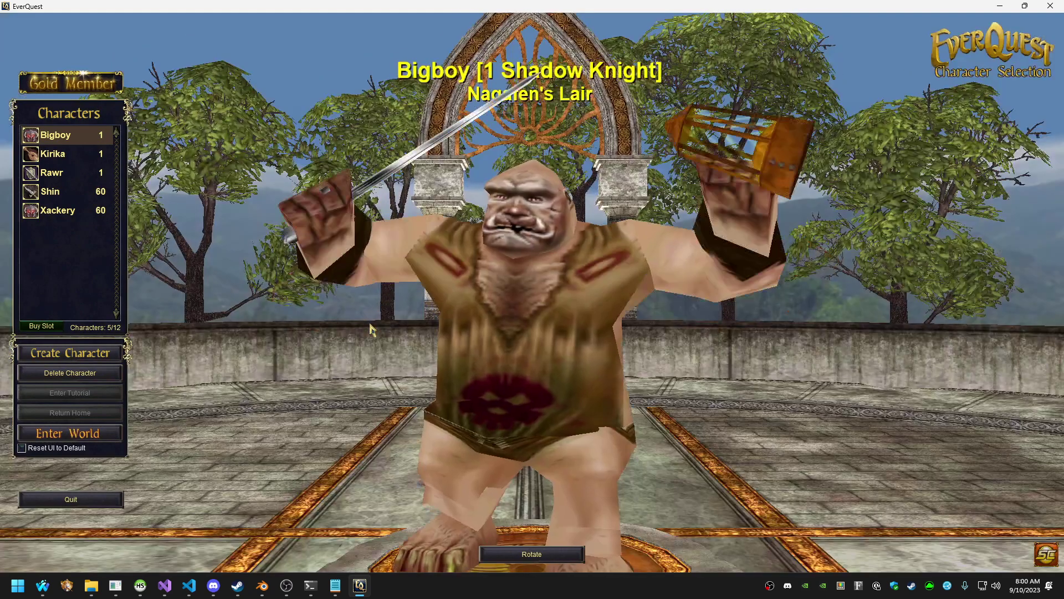
{"action": "key", "text": "Return"}
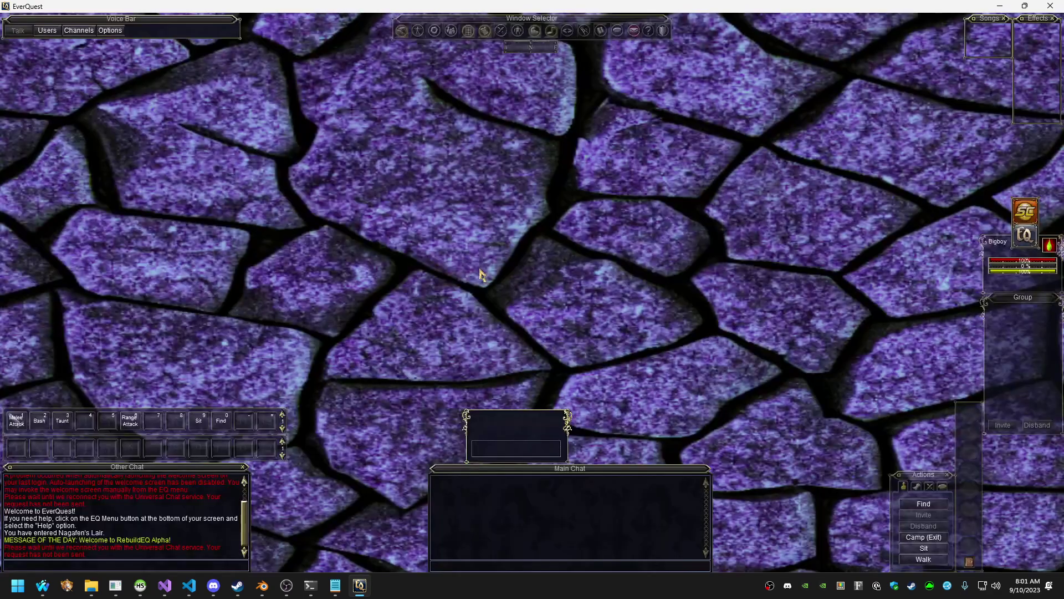
Steer the ogre toward the tunnel opening and return it to the zone's origin with #goto 0 0 0
{"action": "key", "text": "a"}
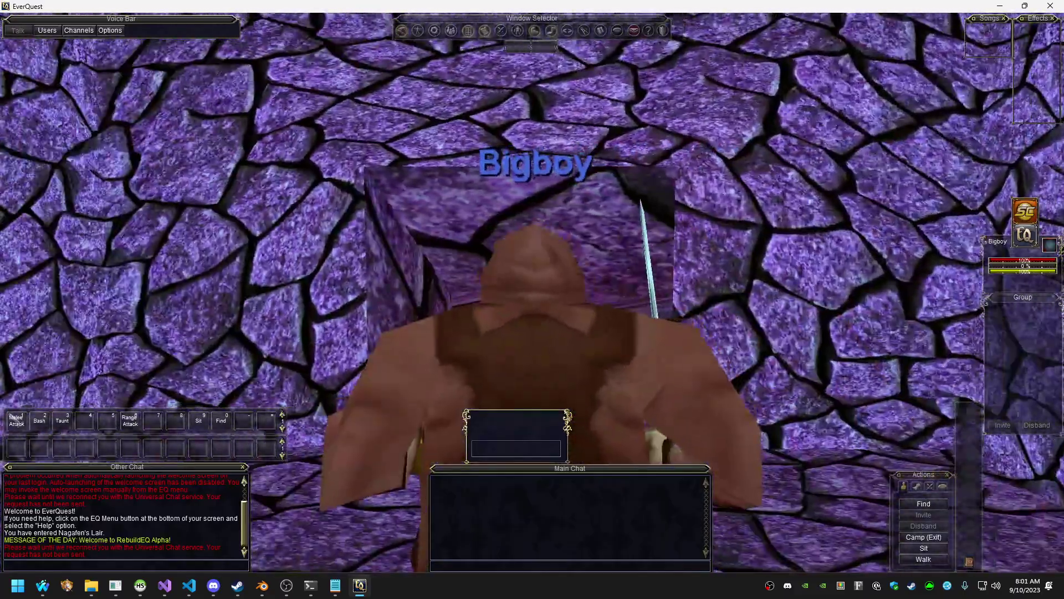
{"action": "key", "text": "w"}
{"action": "key", "text": "w"}
{"action": "key", "text": "a"}
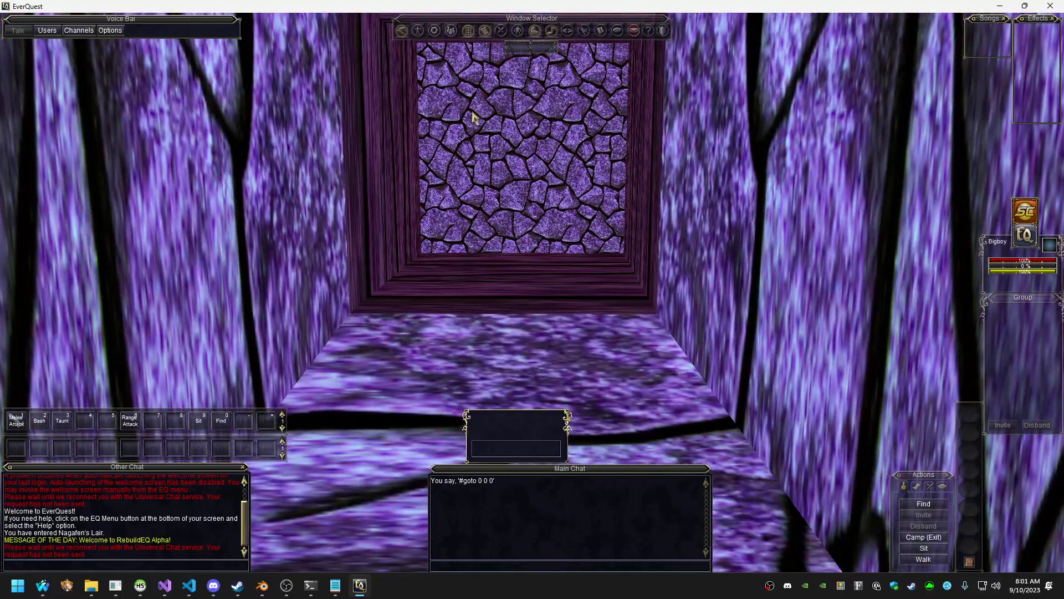
Walk the ogre through the tunnel's bends to the shaft, jumping and looking around to test the clearance and the drop
{"action": "key", "text": "w"}
{"action": "scroll", "coordinate": [563, 201], "scroll_direction": "down", "scroll_amount": 4}
{"action": "right_click_drag", "start_coordinate": [563, 200], "coordinate": [438, 200]}
{"action": "key", "text": "w"}
{"action": "right_click_drag", "start_coordinate": [550, 223], "coordinate": [477, 223]}
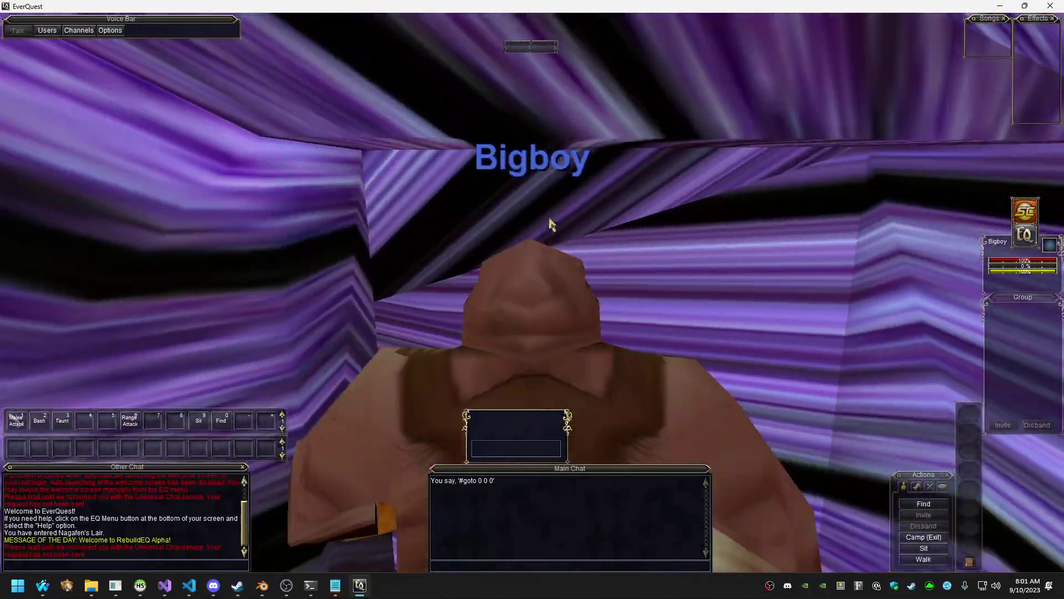
{"action": "right_click_drag", "start_coordinate": [550, 223], "coordinate": [496, 223]}
{"action": "key", "text": "w"}
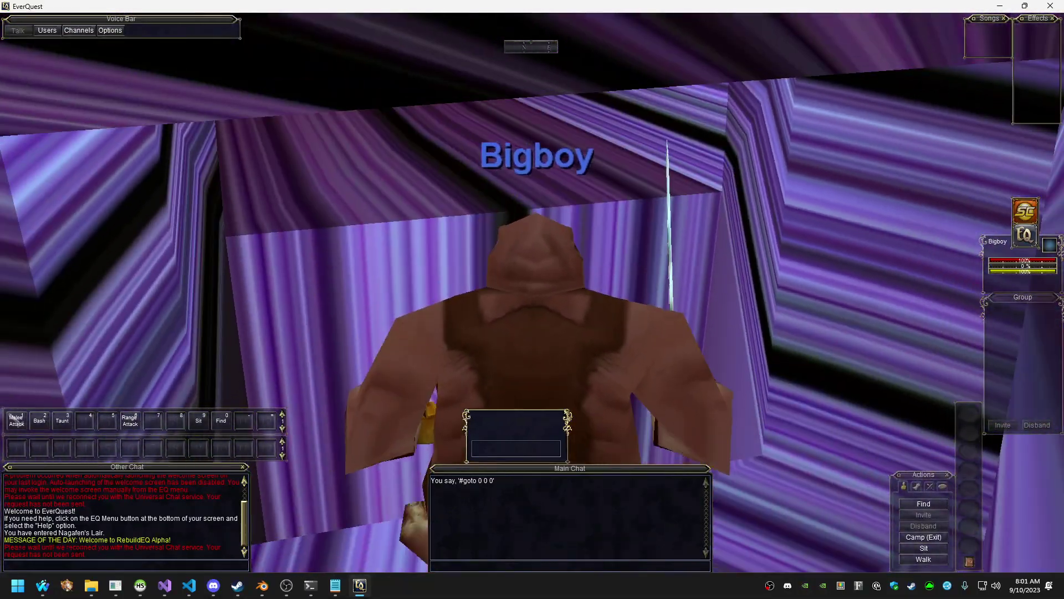
{"action": "key", "text": "space"}
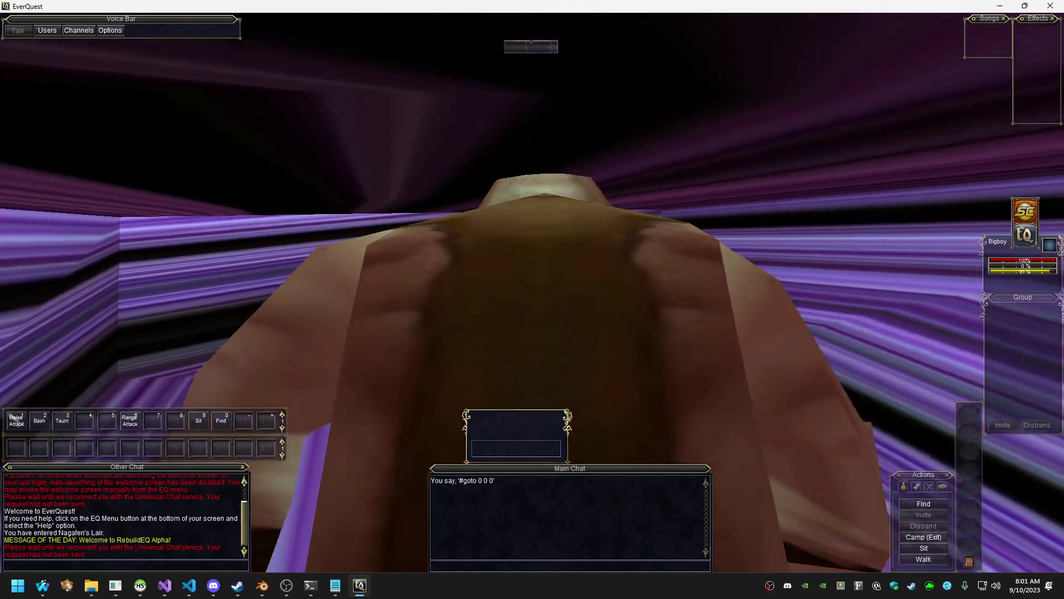
{"action": "right_click_drag", "start_coordinate": [532, 300], "coordinate": [577, 291]}
{"action": "right_click_drag", "start_coordinate": [553, 222], "coordinate": [547, 180]}
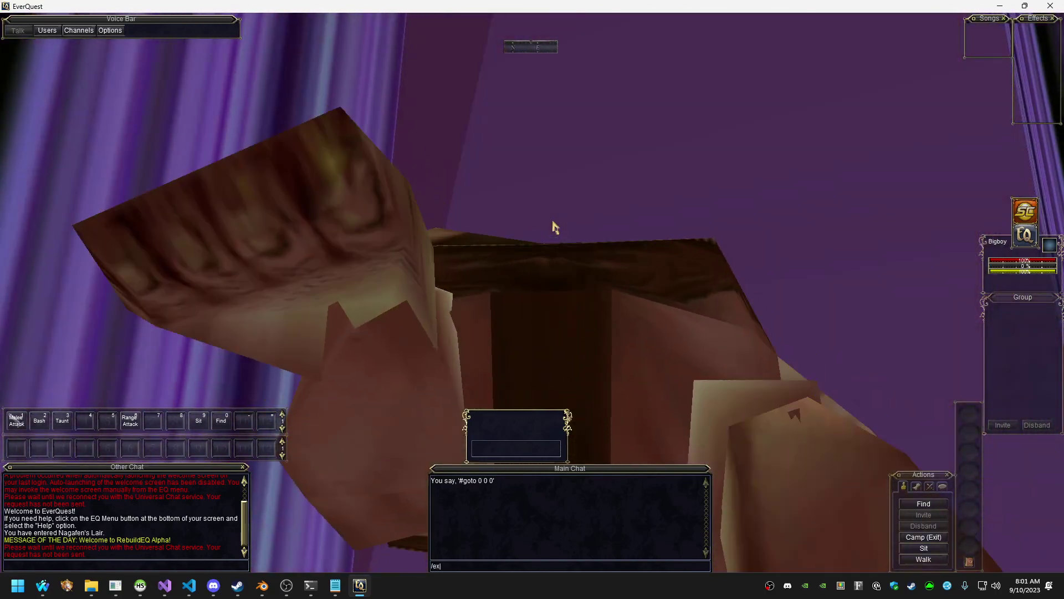
Return to Blender and move the shaft's side face together with the connected tunnel wall edge along negative Y
{"action": "key", "text": "alt+Tab"}
{"action": "key", "text": "Tab"}
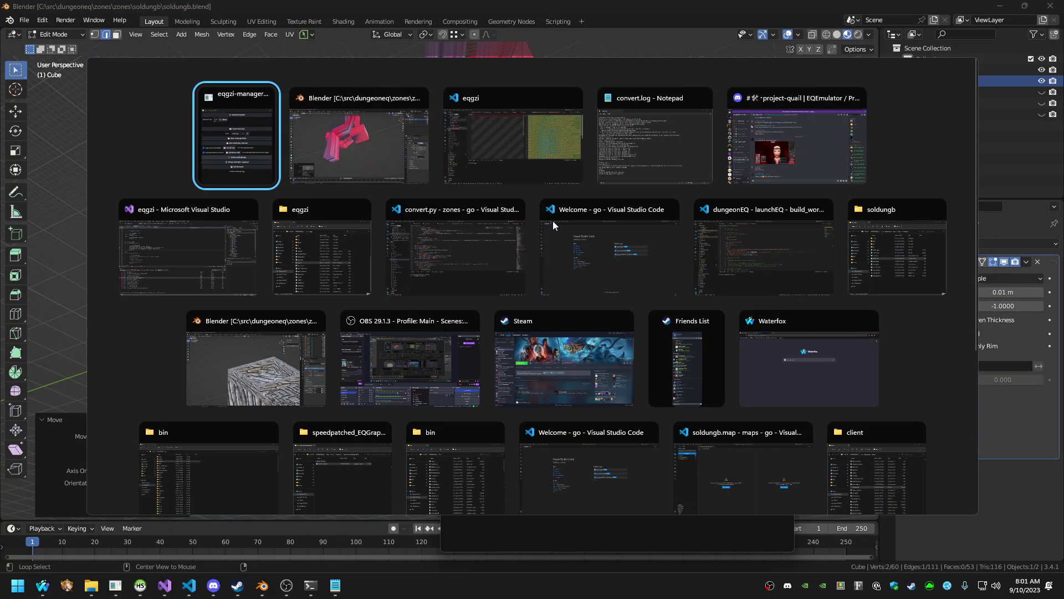
{"action": "key", "text": "shift+grave"}
{"action": "key", "text": "w"}
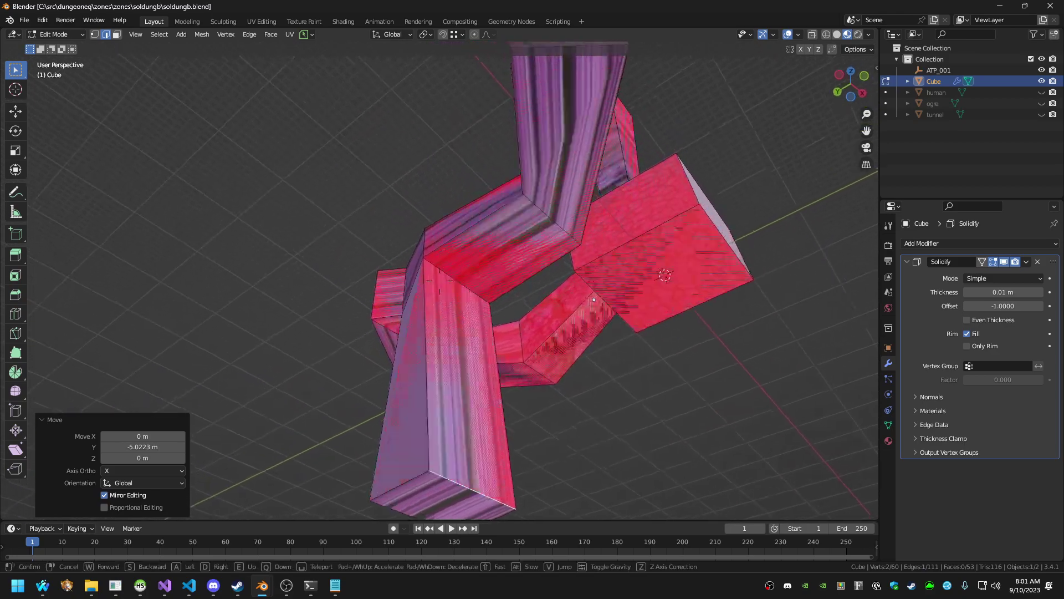
{"action": "key", "text": "w"}
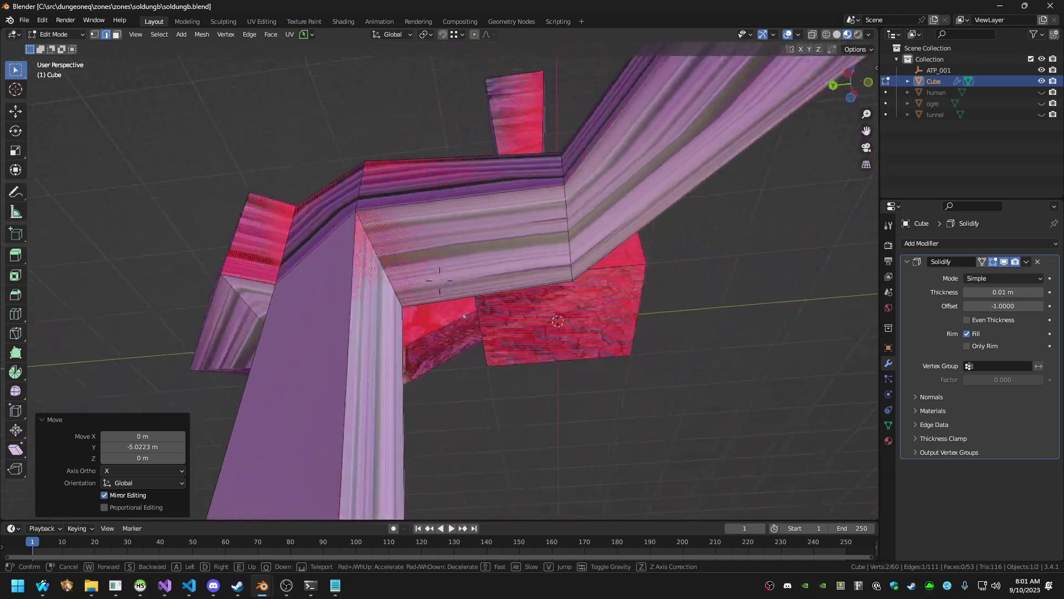
{"action": "key", "text": "s"}
{"action": "left_click", "coordinate": [439, 276]}
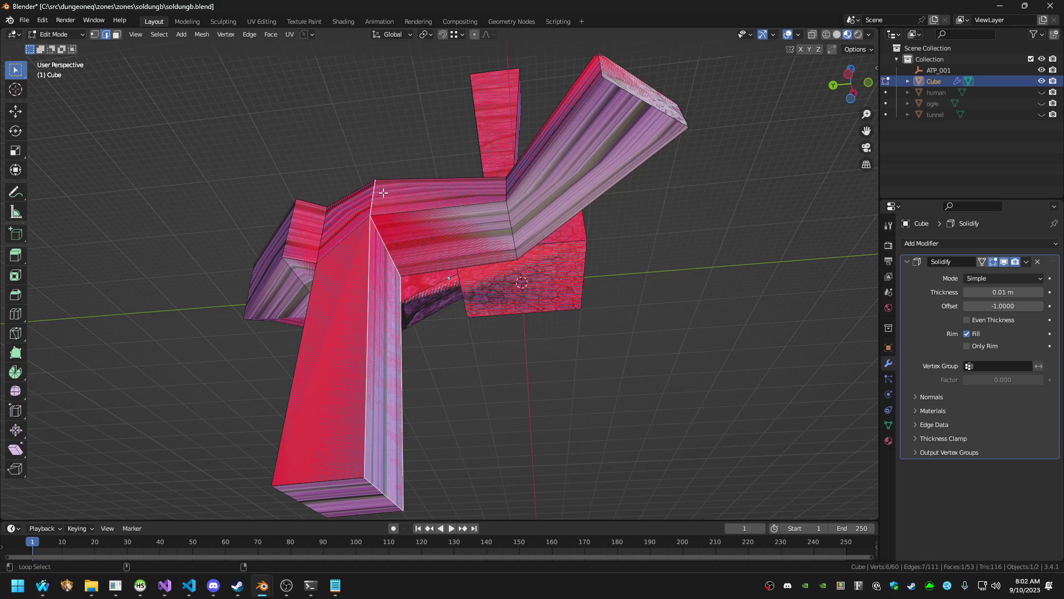
{"action": "middle_click_drag", "start_coordinate": [384, 193], "coordinate": [188, 197]}
{"action": "key", "text": "g"}
{"action": "key", "text": "y"}
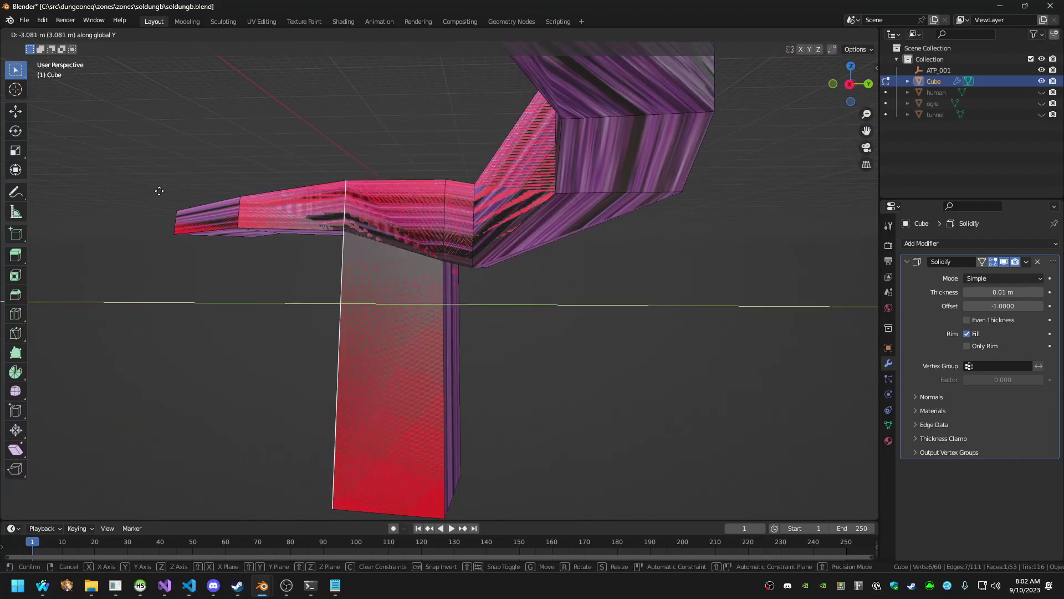
{"action": "left_click", "coordinate": [111, 190]}
Raise the tunnel's ceiling face above the shaft along Z
{"action": "middle_click_drag", "start_coordinate": [111, 189], "coordinate": [387, 276]}
{"action": "mouse_move", "coordinate": [296, 188]}
{"action": "middle_mouse_down"}
{"action": "mouse_move", "coordinate": [285, 171]}
{"action": "mouse_move", "coordinate": [333, 183]}
{"action": "mouse_move", "coordinate": [282, 174]}
{"action": "middle_mouse_up"}
{"action": "left_click", "coordinate": [282, 174]}
{"action": "key", "text": "g"}
{"action": "key", "text": "z"}
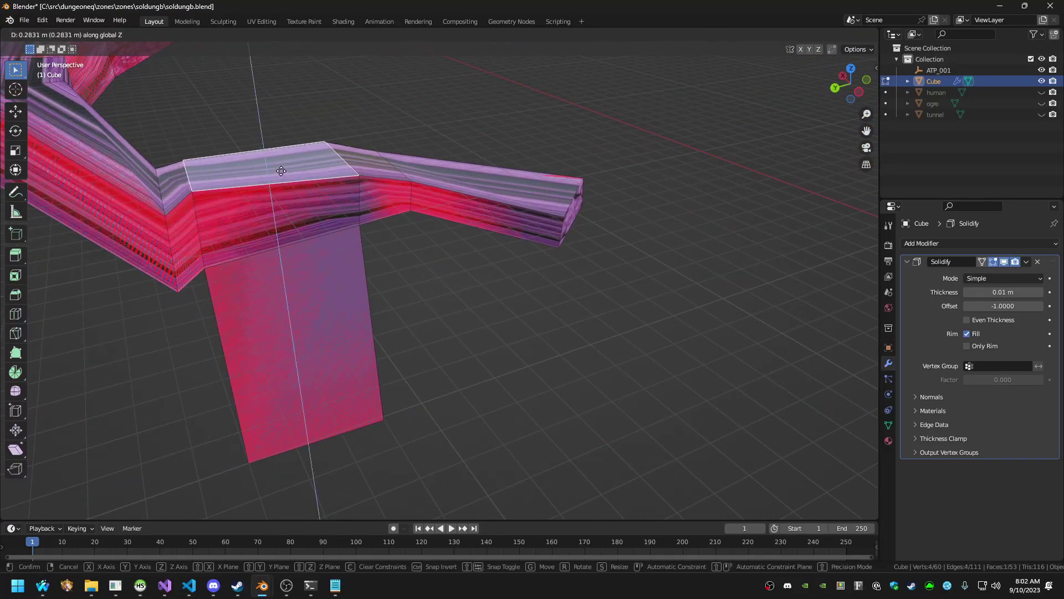
{"action": "left_click", "coordinate": [284, 154]}
Lower the shaft's bottom face along Z in two moves of about 26.57 m and 68.41 m
{"action": "middle_click_drag", "start_coordinate": [352, 185], "coordinate": [256, 178]}
{"action": "left_click", "coordinate": [255, 381]}
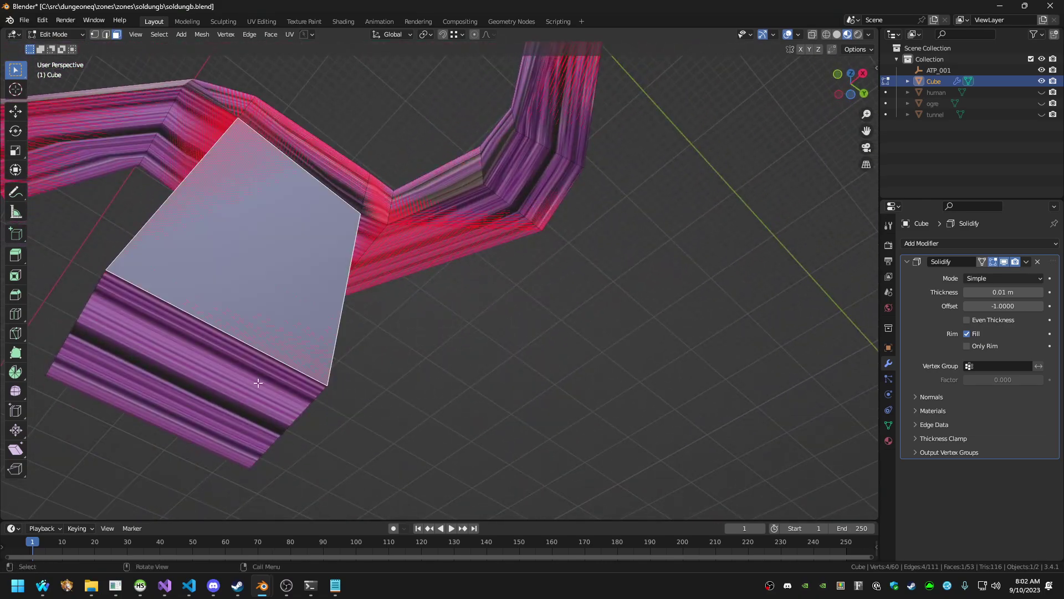
{"action": "key", "text": "g"}
{"action": "key", "text": "z"}
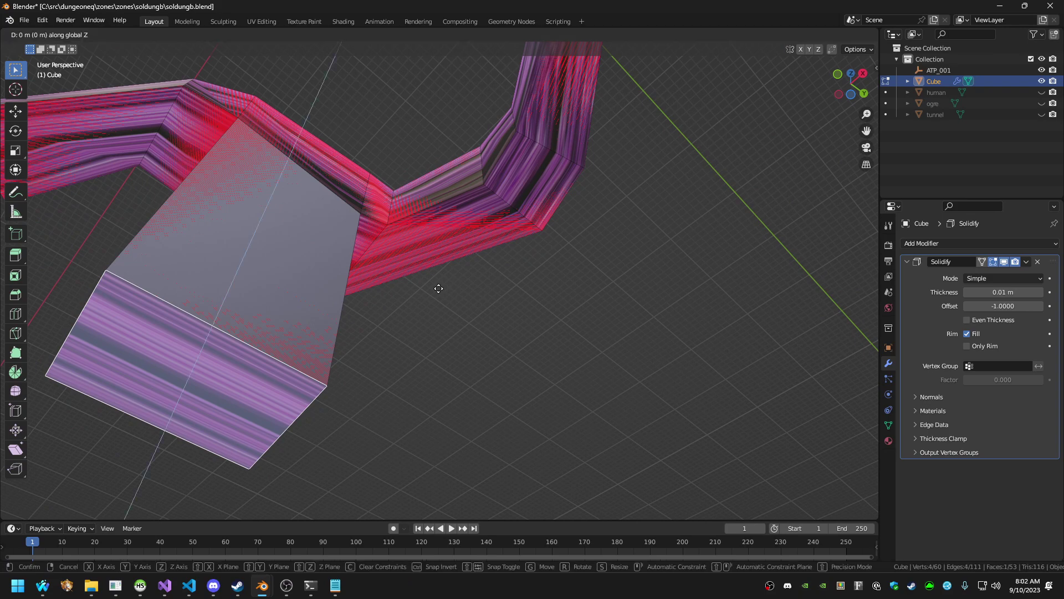
{"action": "left_click", "coordinate": [283, 383]}
{"action": "scroll", "coordinate": [380, 341], "scroll_direction": "down", "scroll_amount": 5}
{"action": "scroll", "coordinate": [379, 341], "scroll_direction": "down", "scroll_amount": 1}
{"action": "key", "text": "g"}
{"action": "key", "text": "z"}
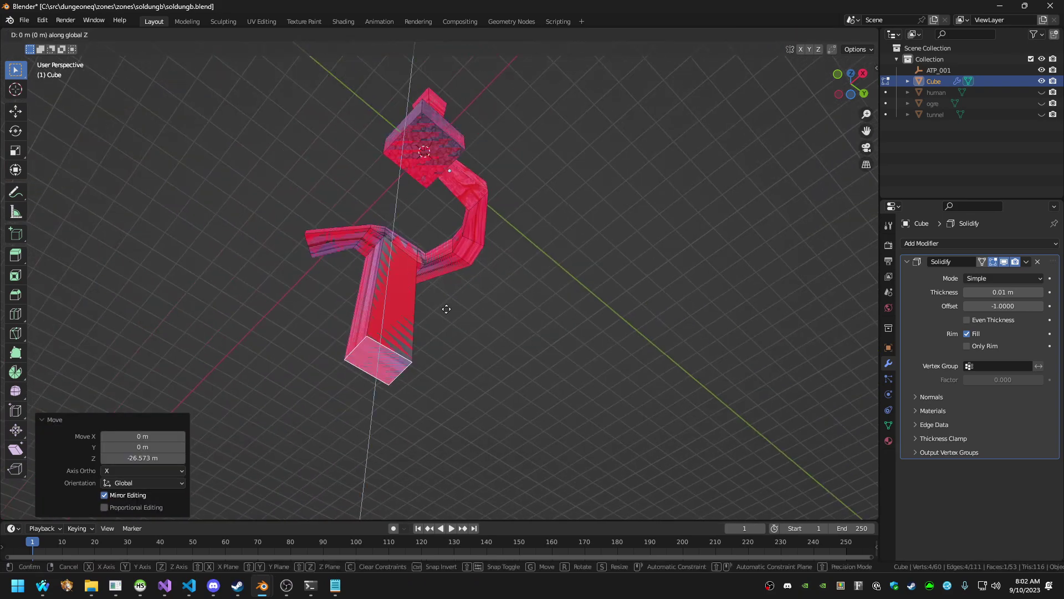
{"action": "left_click", "coordinate": [421, 84]}
Lower the shaft's bottom face about a further 169.46 m along Z, and save soldungb.blend
{"action": "scroll", "coordinate": [421, 172], "scroll_direction": "down", "scroll_amount": 6}
{"action": "key", "text": "g"}
{"action": "key", "text": "z"}
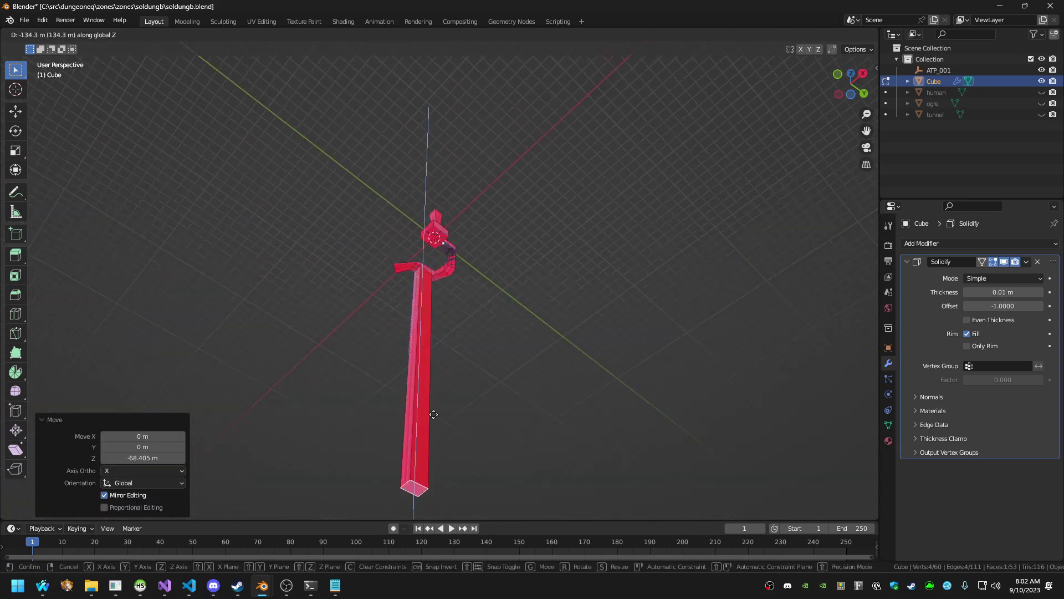
{"action": "left_click", "coordinate": [468, 399]}
{"action": "middle_click_drag", "start_coordinate": [467, 399], "coordinate": [452, 415]}
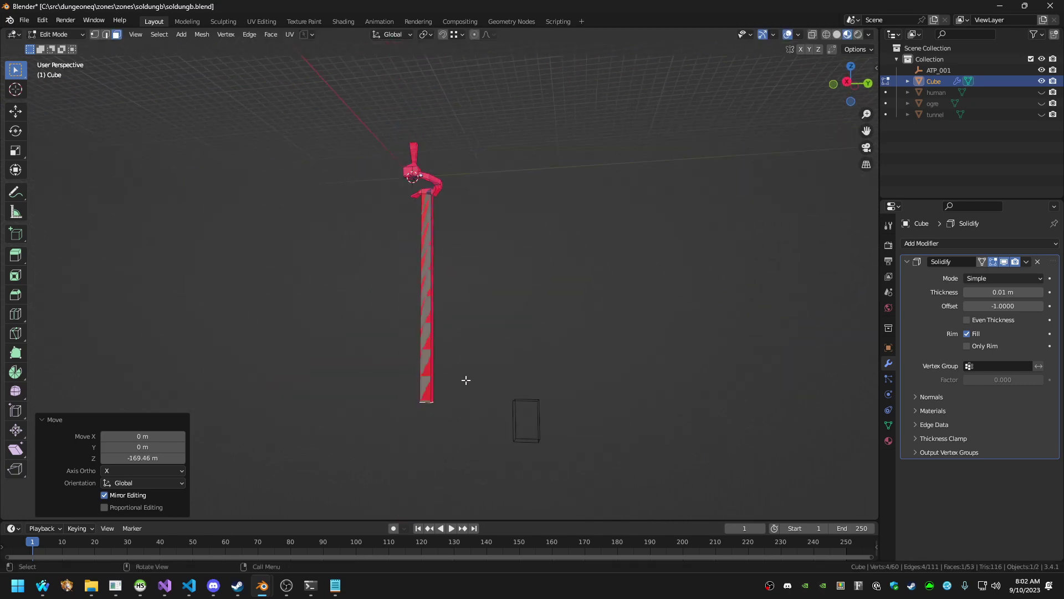
{"action": "key", "text": "ctrl+s"}
{"action": "scroll", "coordinate": [528, 266], "scroll_direction": "up", "scroll_amount": 8}
{"action": "scroll", "coordinate": [527, 262], "scroll_direction": "down", "scroll_amount": 5}
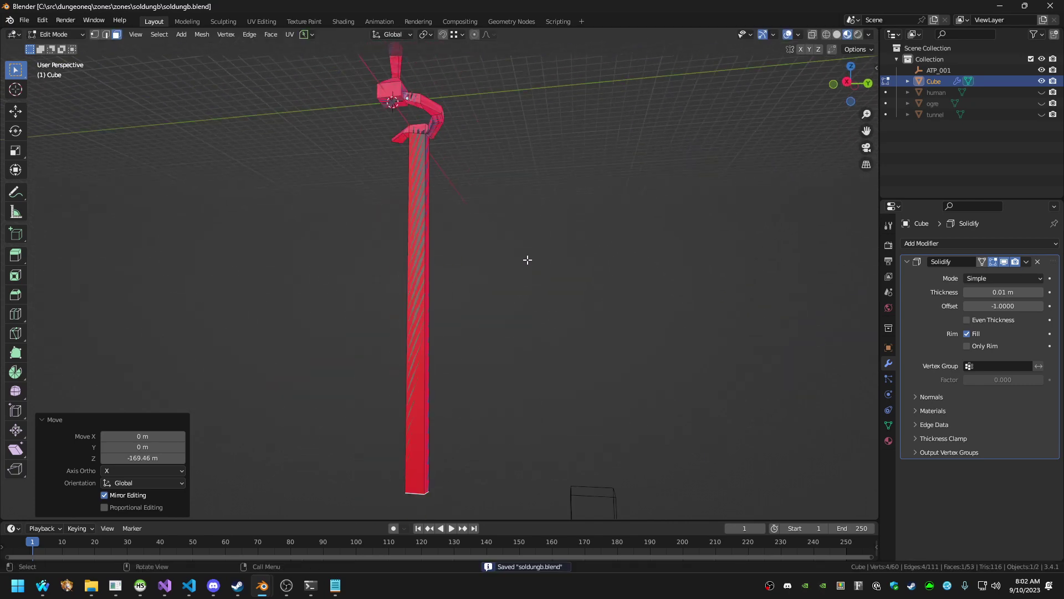
{"action": "middle_click_drag", "start_coordinate": [527, 259], "coordinate": [344, 278]}
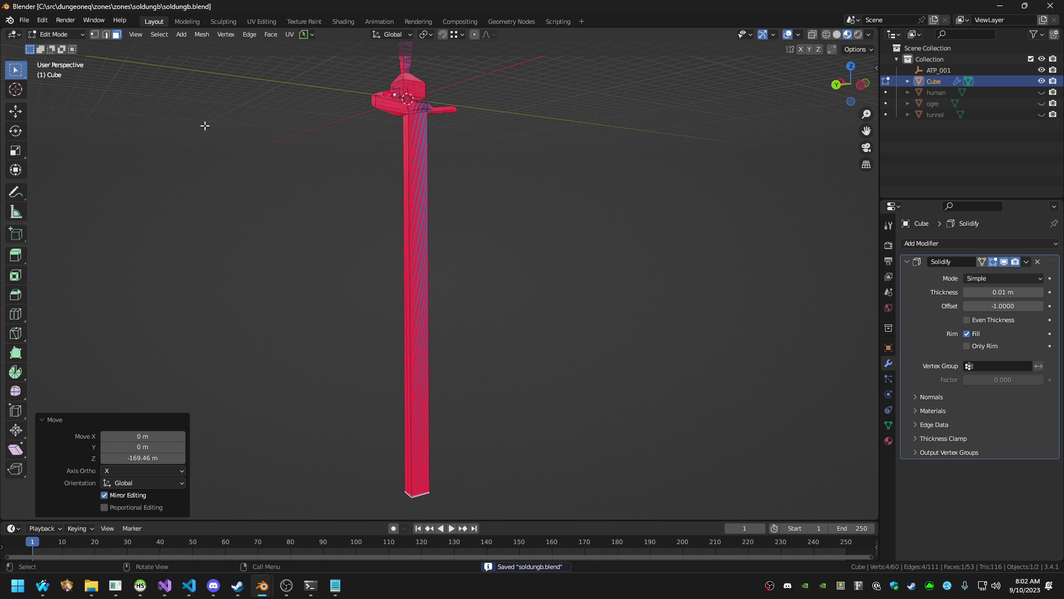
Relaunch EverQuest and quick connect to the last server to reach the character selection
{"action": "left_click", "coordinate": [71, 589]}
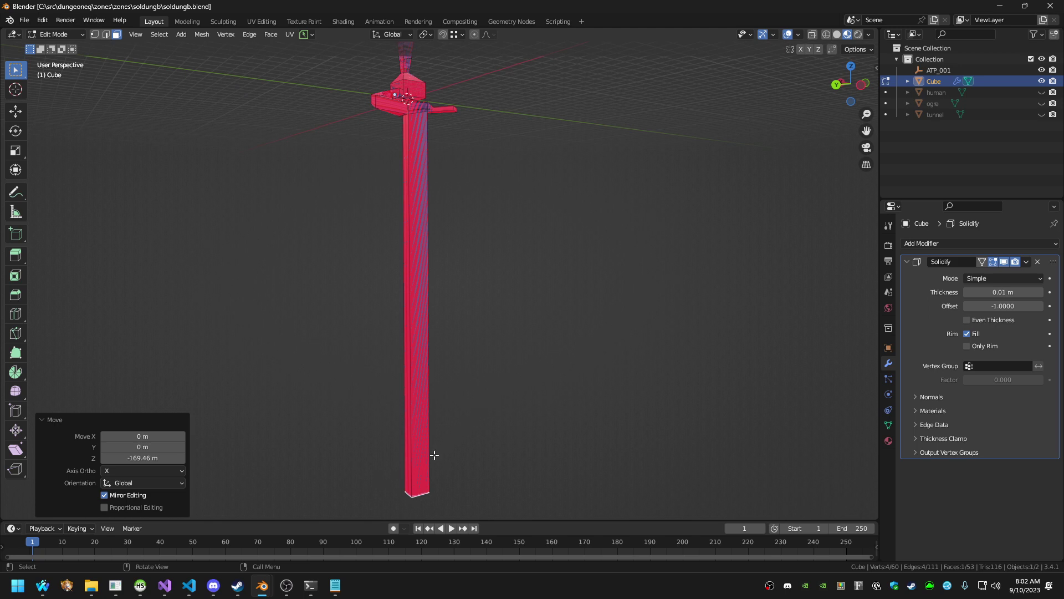
{"action": "middle_click_drag", "start_coordinate": [466, 398], "coordinate": [465, 368]}
{"action": "left_click", "coordinate": [366, 588]}
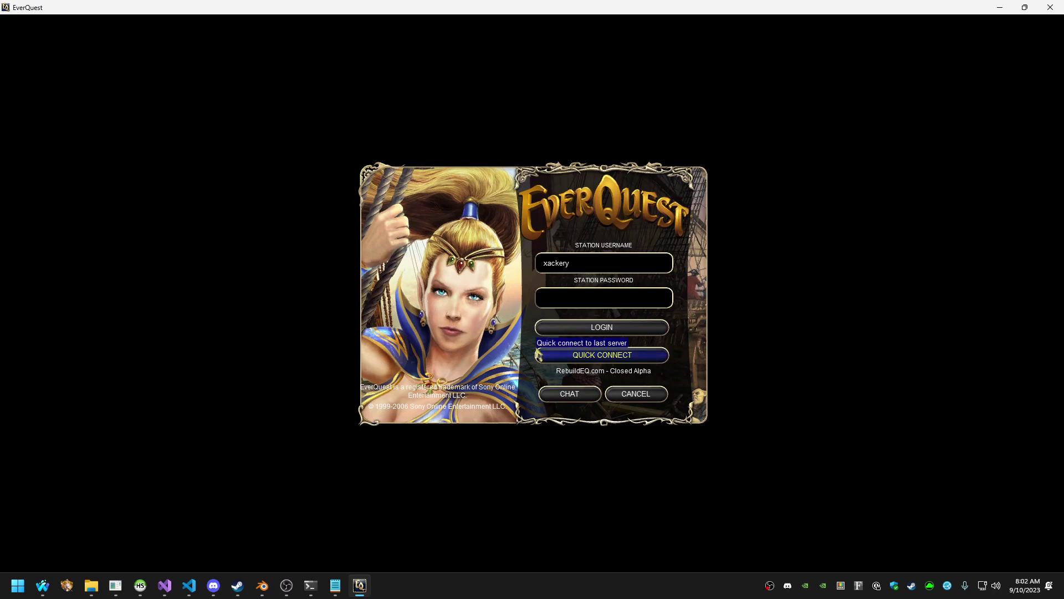
{"action": "left_click", "coordinate": [538, 356]}
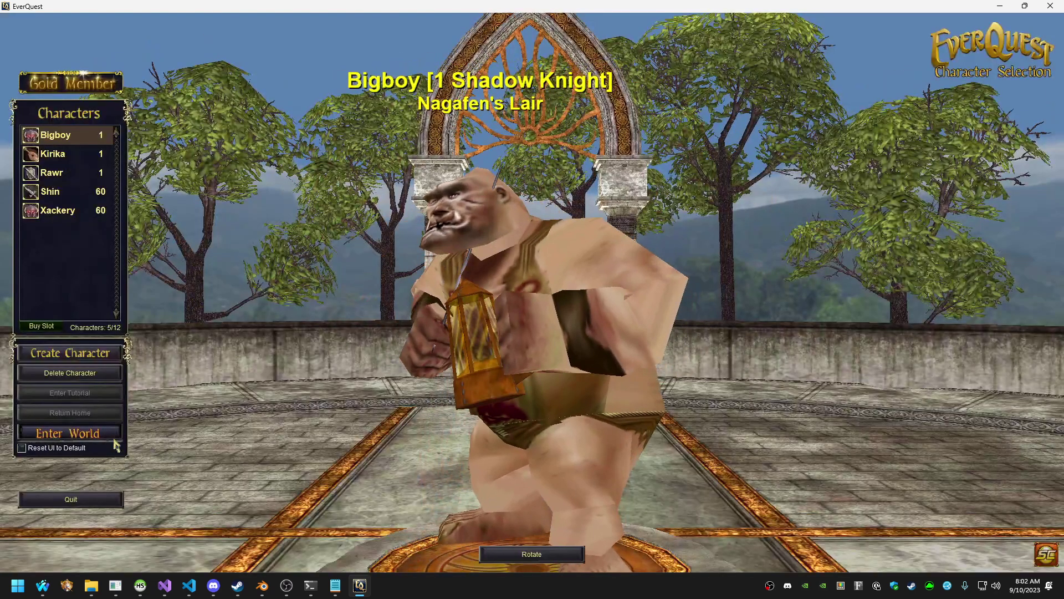
Switch to HeidiSQL, filter the peq tables by "zone", and open the zone_points table's data
{"action": "left_click", "coordinate": [141, 584]}
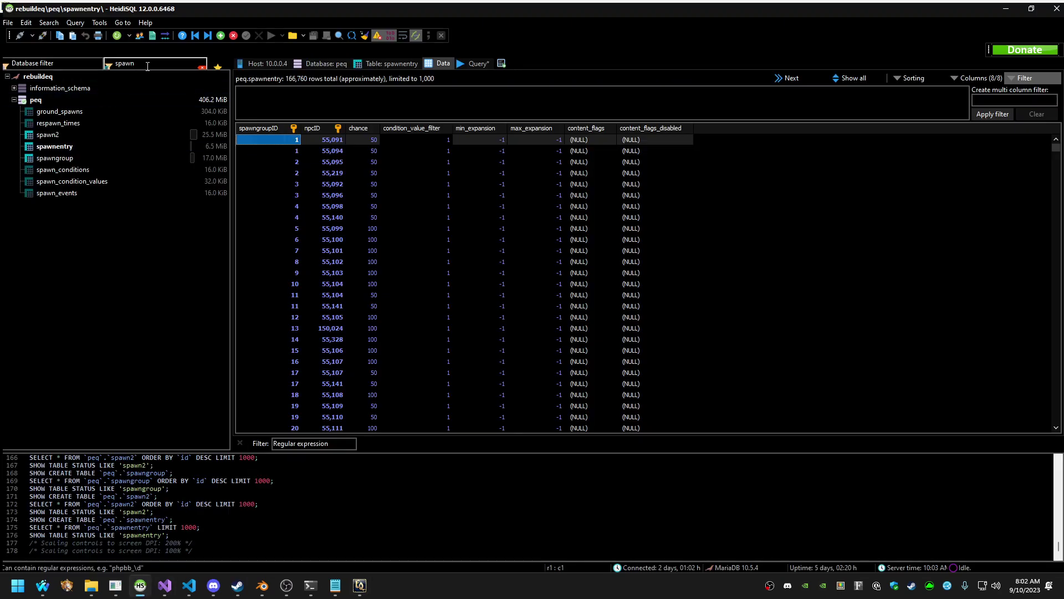
{"action": "type", "text": "zone"}
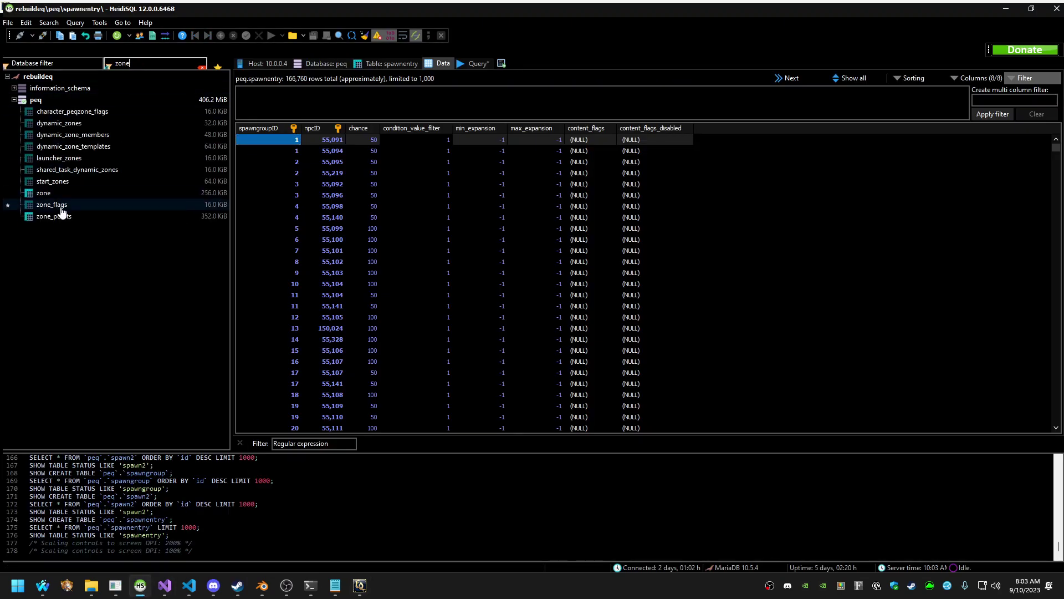
{"action": "left_click", "coordinate": [86, 218]}
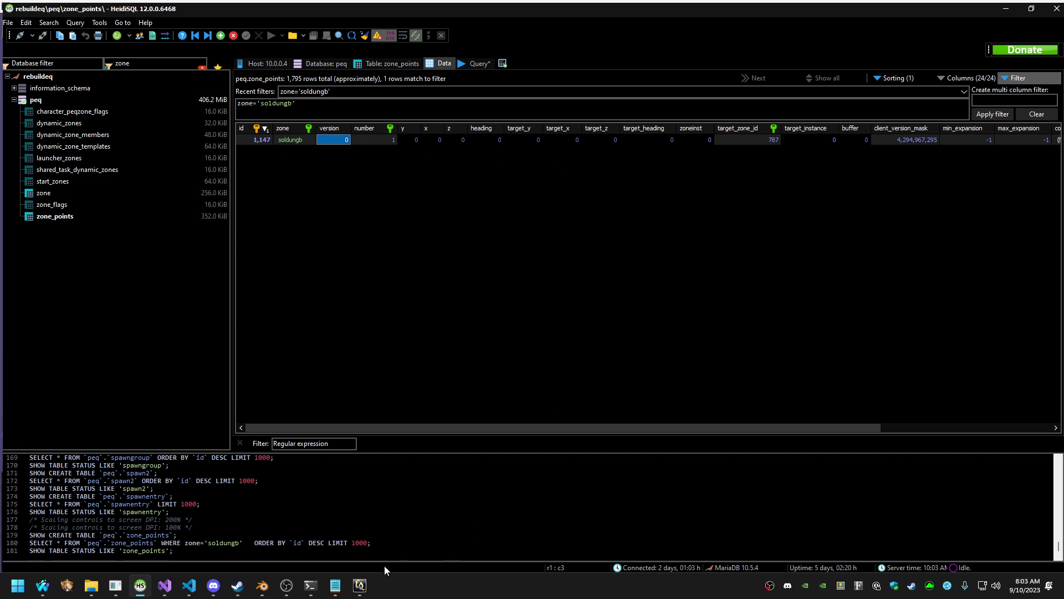
Switch to EverQuest and teleport the ogre character to 0 0 0 with the #goto command
{"action": "left_click", "coordinate": [360, 585]}
{"action": "type", "text": "#"}
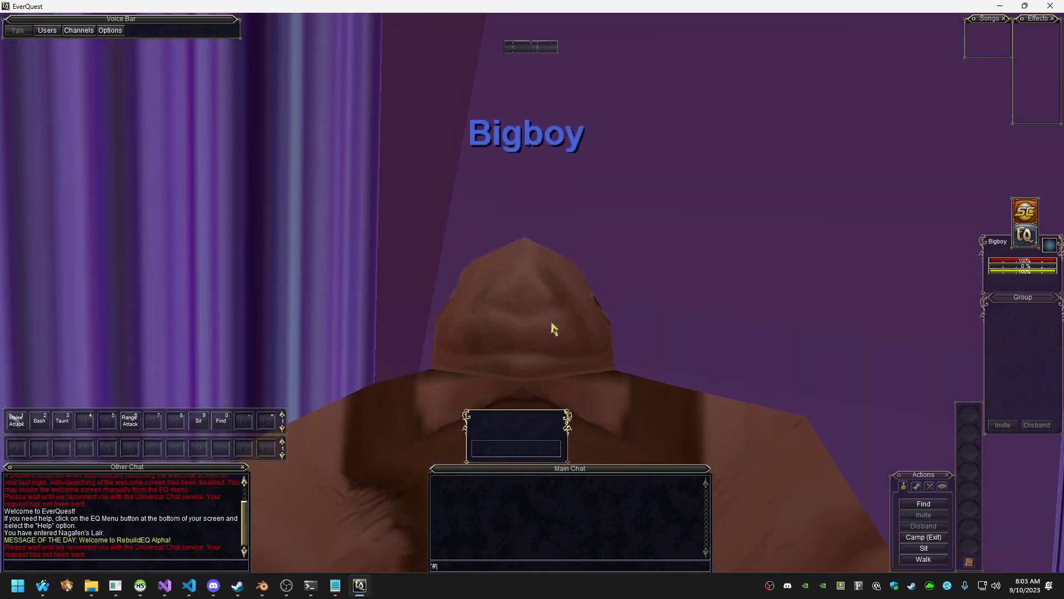
{"action": "type", "text": "goto 0 0 0"}
{"action": "key", "text": "Return"}
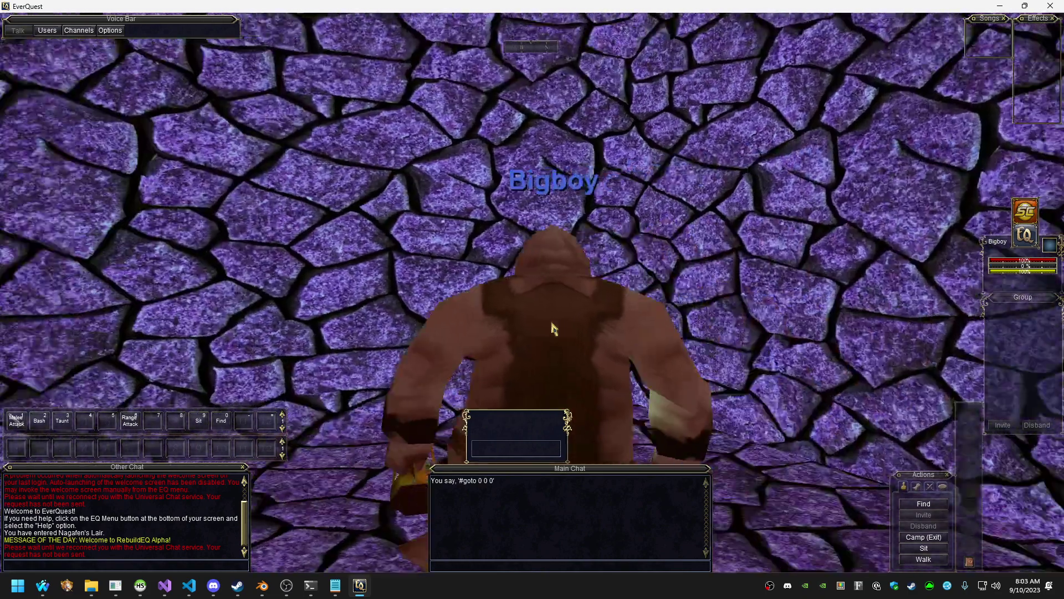
Walk the ogre from the cave through the tunnel to the shaft opening and look over the shaft from there
{"action": "right_click_drag", "start_coordinate": [552, 323], "coordinate": [388, 327]}
{"action": "key", "text": "w"}
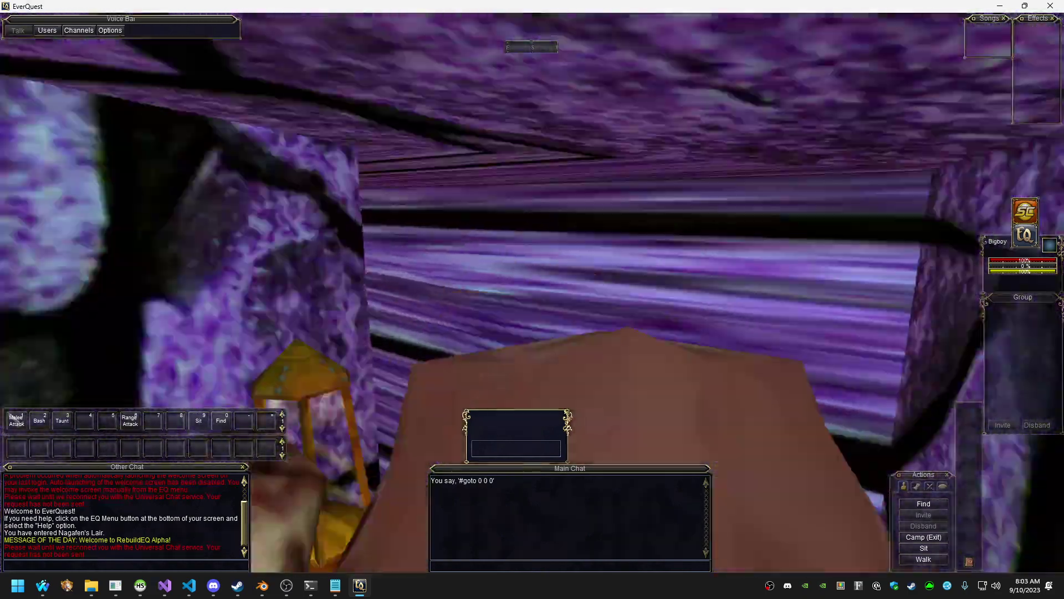
{"action": "key", "text": "a"}
{"action": "key", "text": "w"}
{"action": "key", "text": "a"}
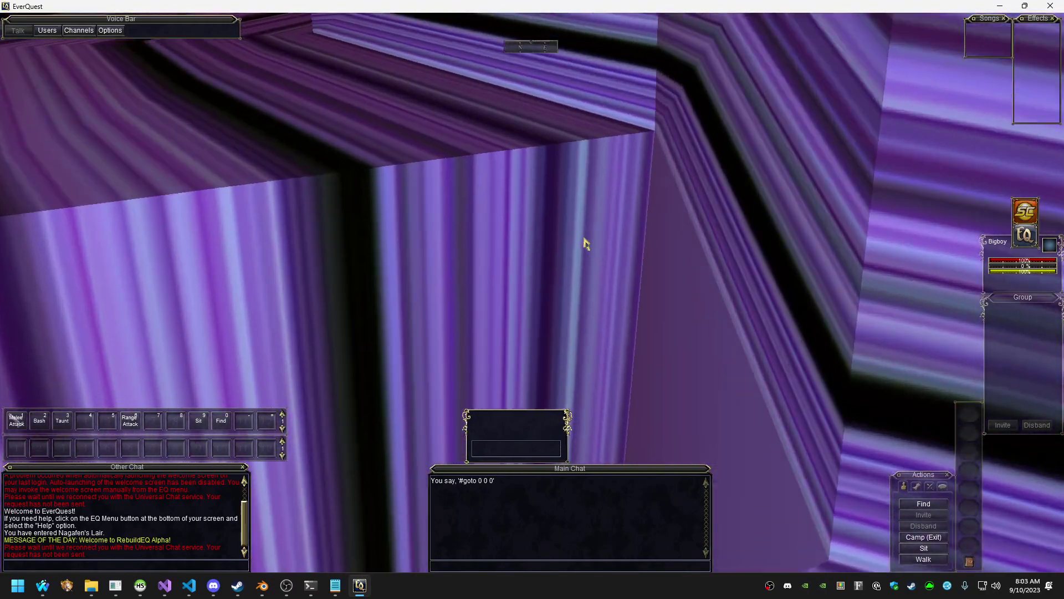
{"action": "right_click_drag", "start_coordinate": [586, 245], "coordinate": [585, 310]}
{"action": "scroll", "coordinate": [585, 238], "scroll_direction": "down", "scroll_amount": 3}
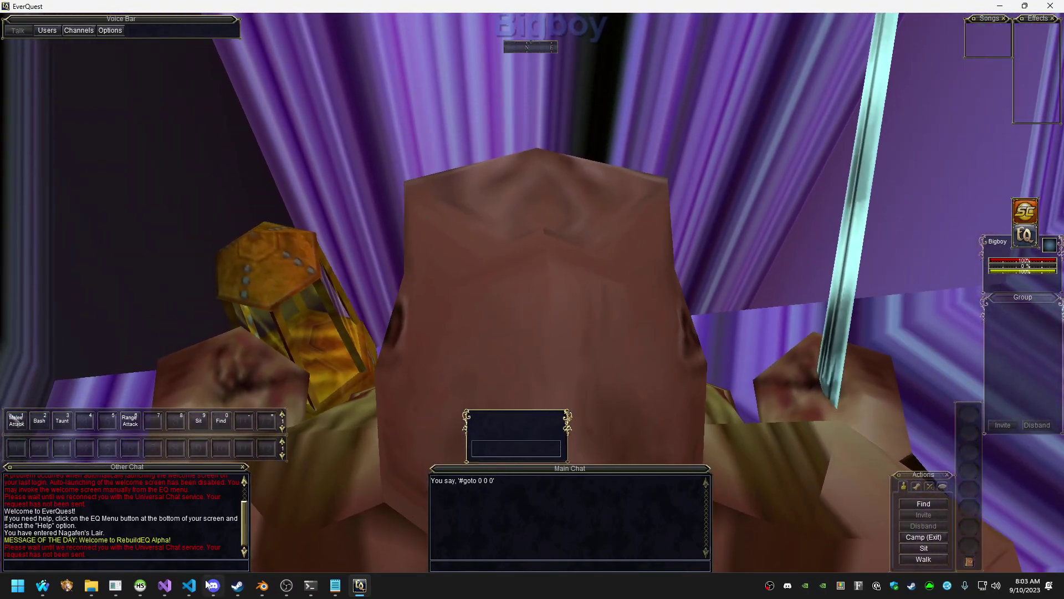
{"action": "left_click", "coordinate": [119, 588]}
{"action": "left_click", "coordinate": [391, 491]}
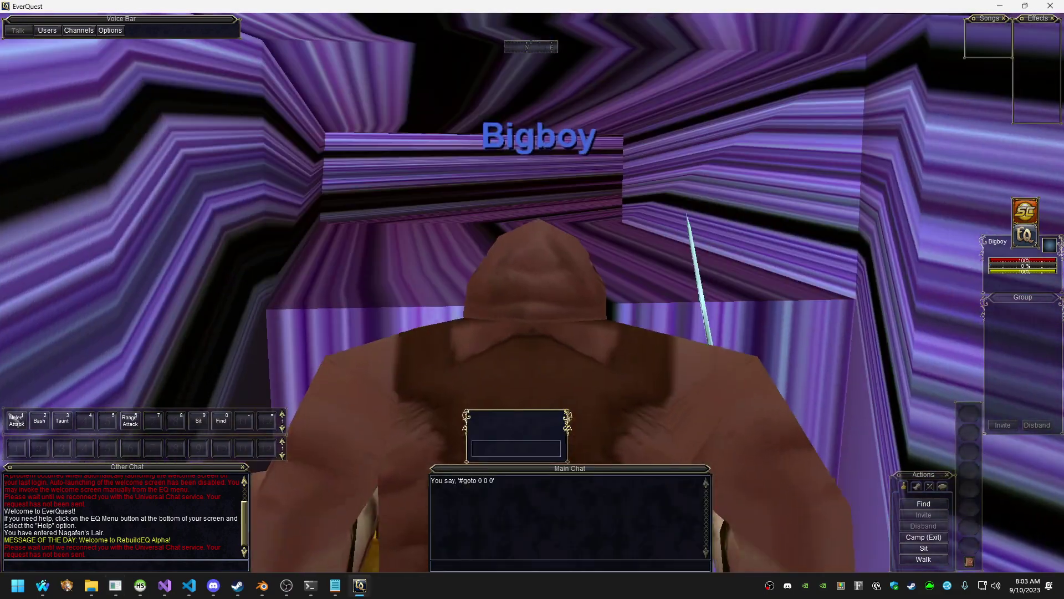
Jump the ogre into the shaft and inspect the surrounding walls from several angles
{"action": "scroll", "coordinate": [390, 491], "scroll_direction": "up", "scroll_amount": 3}
{"action": "key", "text": "w"}
{"action": "key", "text": "space"}
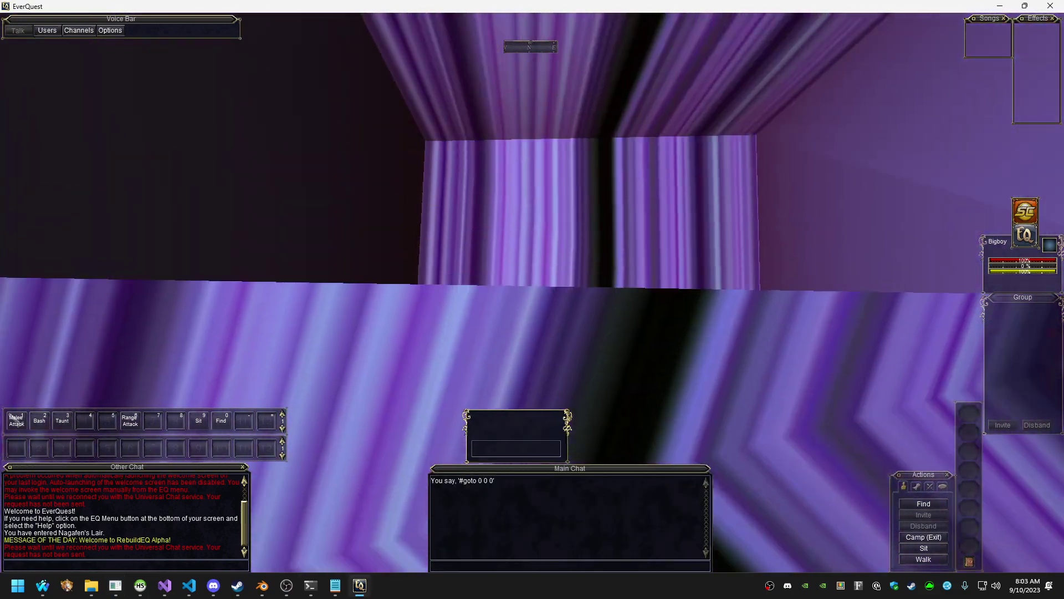
{"action": "key", "text": "w"}
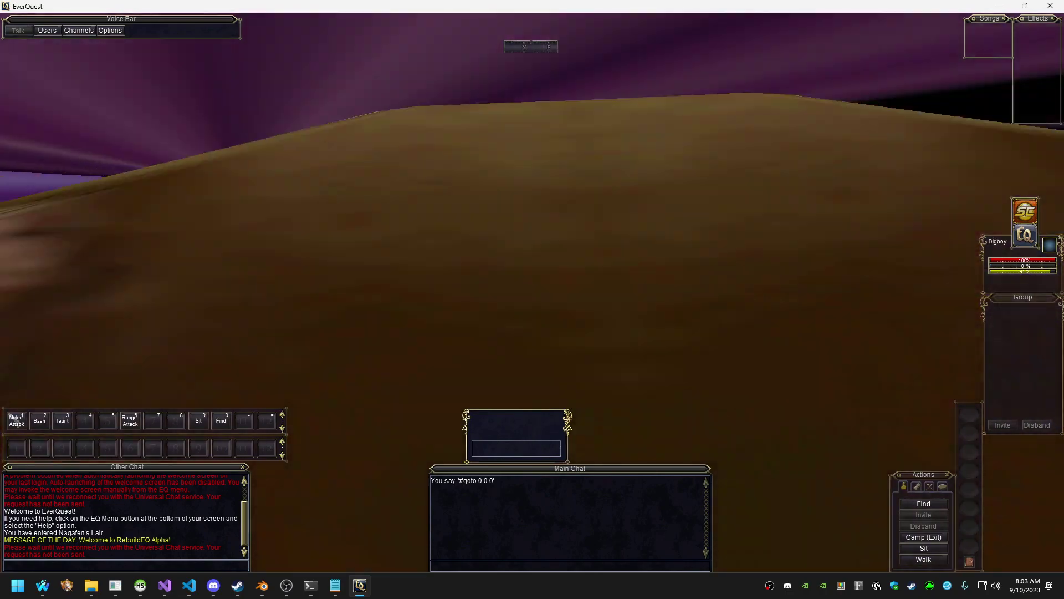
{"action": "key", "text": "w"}
{"action": "right_click_drag", "start_coordinate": [304, 325], "coordinate": [471, 325]}
{"action": "right_click_drag", "start_coordinate": [304, 326], "coordinate": [387, 325]}
{"action": "key", "text": "w"}
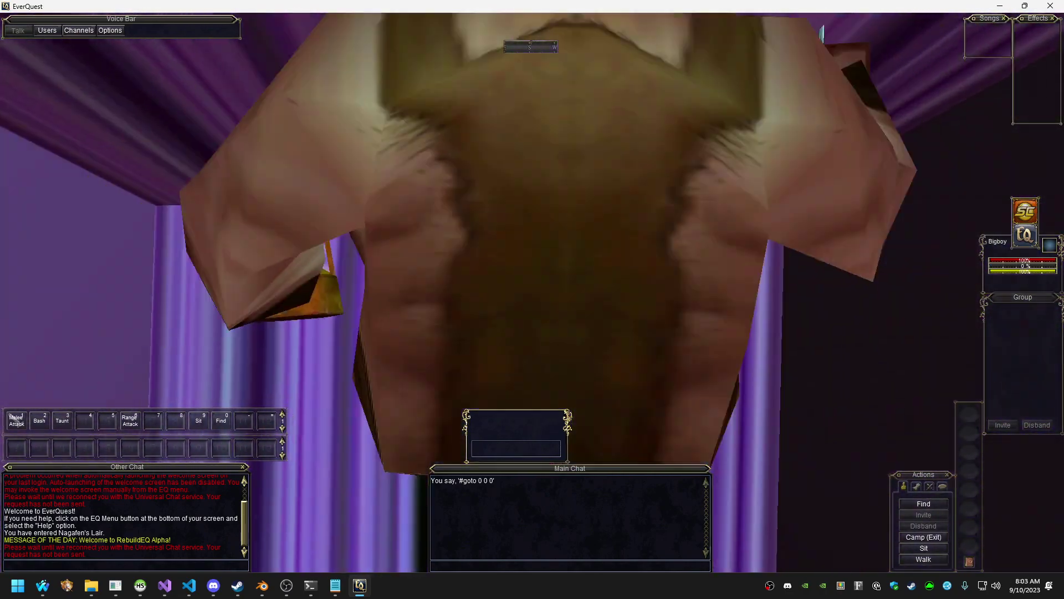
{"action": "scroll", "coordinate": [300, 316], "scroll_direction": "down", "scroll_amount": 3}
{"action": "right_click_drag", "start_coordinate": [299, 315], "coordinate": [189, 316]}
Exit EverQuest with /exit and regenerate soldungb.eqg in eqgzi-manager
{"action": "type", "text": "/exit"}
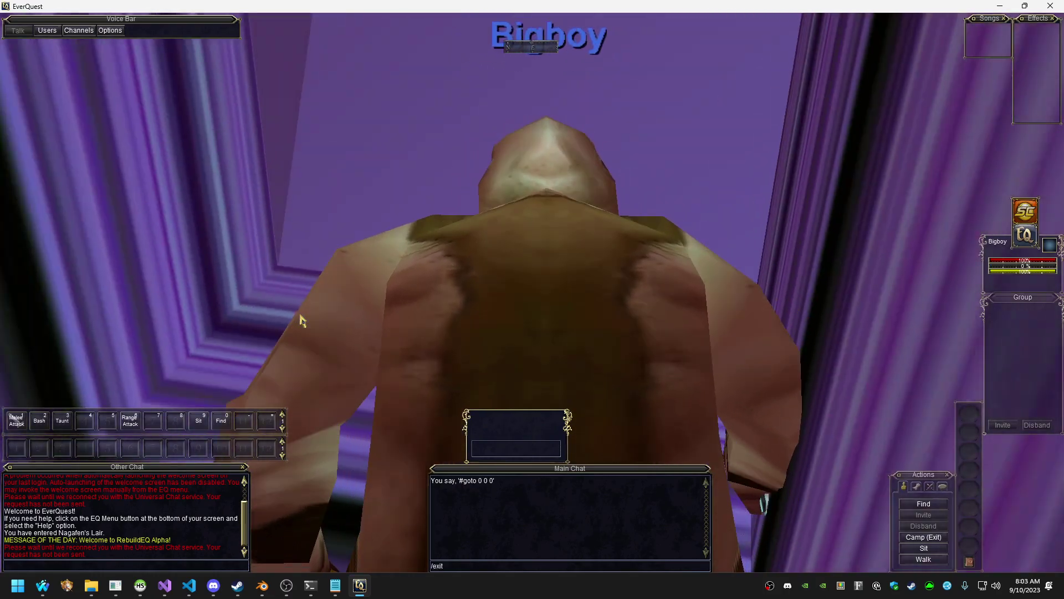
{"action": "key", "text": "Return"}
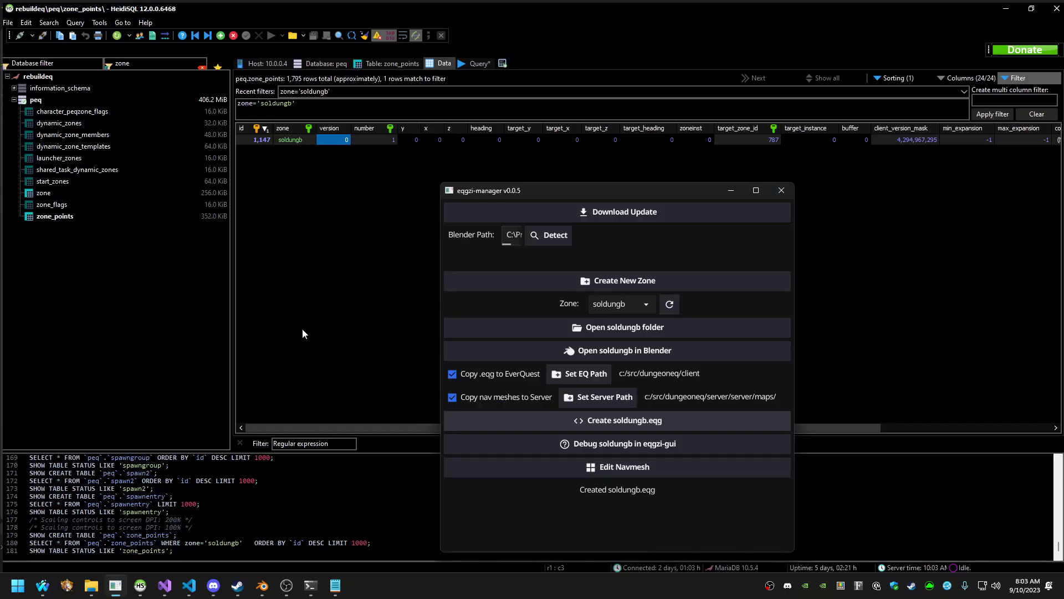
{"action": "left_click", "coordinate": [598, 422]}
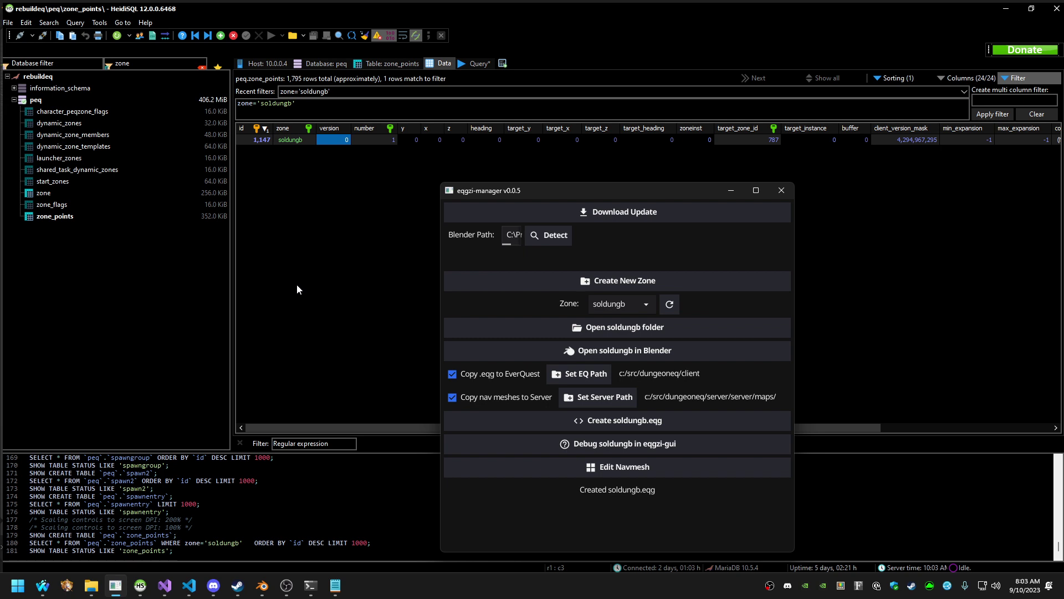
{"action": "left_click", "coordinate": [541, 418]}
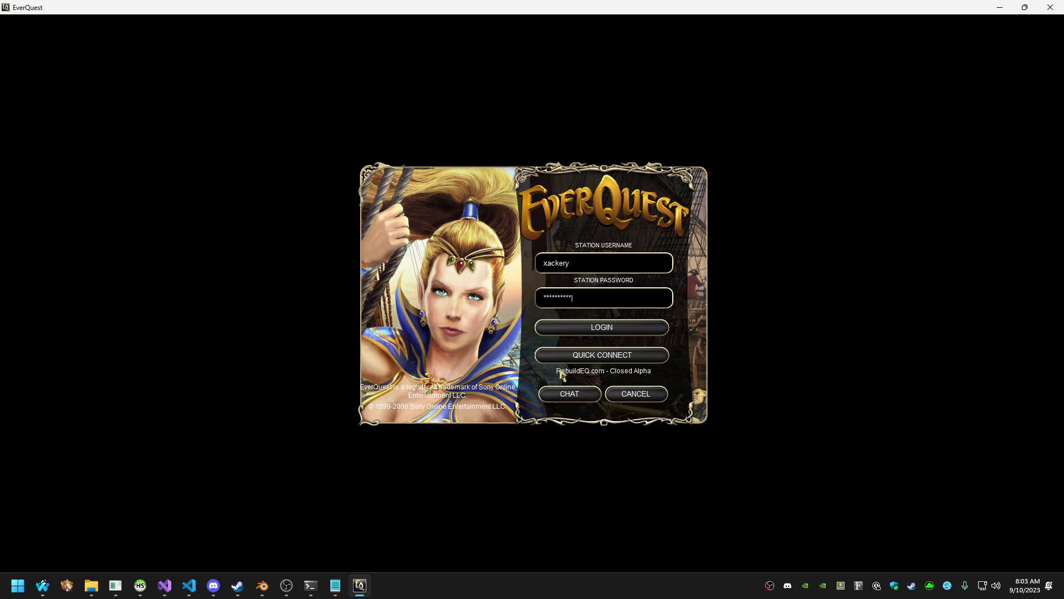
Quick connect to the EverQuest server and switch back to soldungb.blend in Blender
{"action": "left_click", "coordinate": [605, 355]}
{"action": "key", "text": "alt+Tab"}
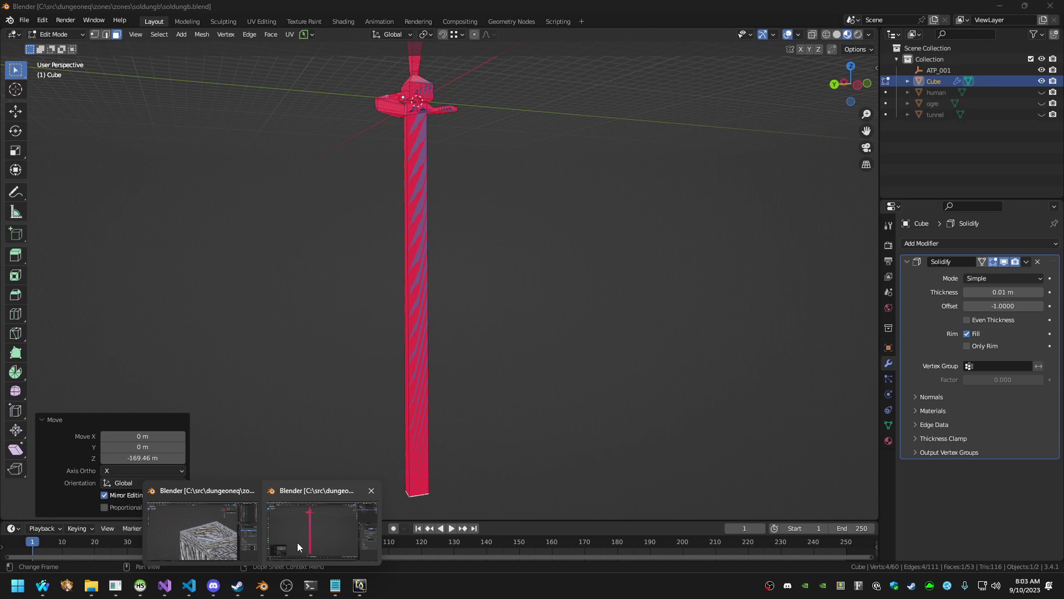
{"action": "left_click", "coordinate": [297, 542]}
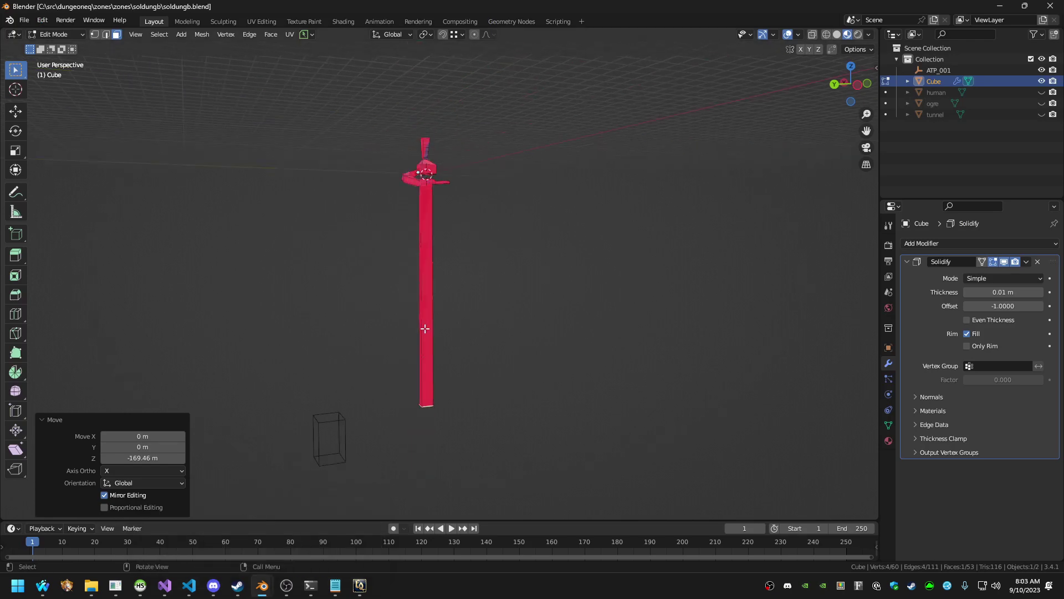
Leave Edit Mode and move the ATP_001 box about -114.7 m along Y, then along X toward the shaft
{"action": "key", "text": "Tab"}
{"action": "left_click", "coordinate": [340, 392]}
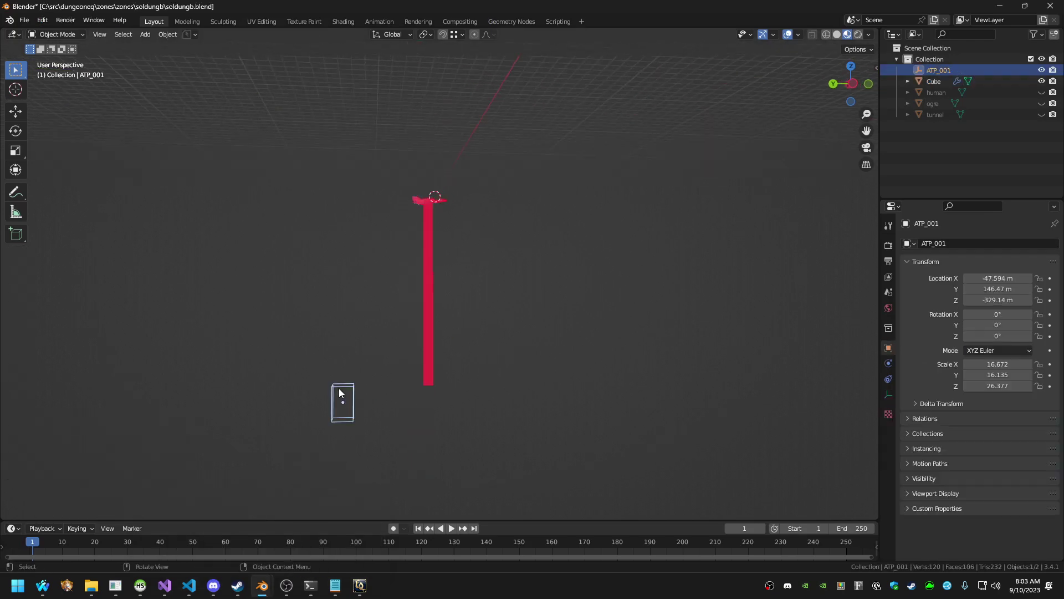
{"action": "scroll", "coordinate": [340, 388], "scroll_direction": "down", "scroll_amount": 1}
{"action": "middle_click_drag", "start_coordinate": [508, 396], "coordinate": [423, 430]}
{"action": "key", "text": "g"}
{"action": "key", "text": "y"}
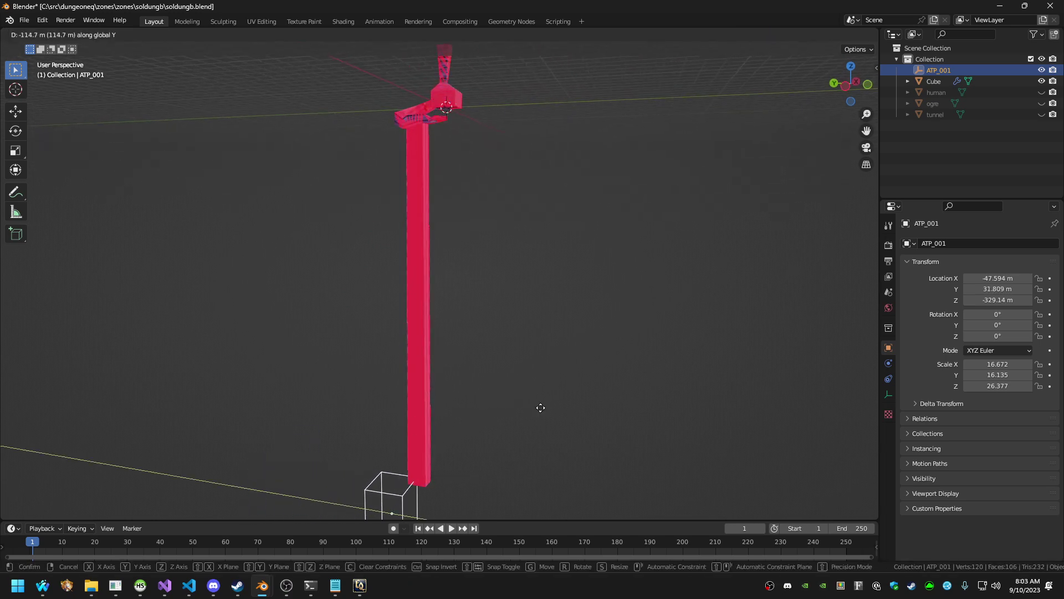
{"action": "left_click", "coordinate": [542, 407]}
{"action": "key", "text": "g"}
{"action": "key", "text": "x"}
{"action": "left_click", "coordinate": [565, 385]}
Raise ATP_001 along Z to about -312.52 m and shift it along Y to about 18.283 m
{"action": "middle_click_drag", "start_coordinate": [562, 380], "coordinate": [431, 378]}
{"action": "key", "text": "g"}
{"action": "key", "text": "z"}
{"action": "left_click", "coordinate": [437, 338]}
{"action": "key", "text": "g"}
{"action": "key", "text": "y"}
{"action": "left_click", "coordinate": [434, 359]}
{"action": "key", "text": "g"}
{"action": "key", "text": "y"}
{"action": "left_click", "coordinate": [514, 374]}
Move ATP_001 -30.224 m along X and 28.764 m along Z so it encloses the shaft's lower end
{"action": "key", "text": "g"}
{"action": "key", "text": "x"}
{"action": "left_click", "coordinate": [370, 391]}
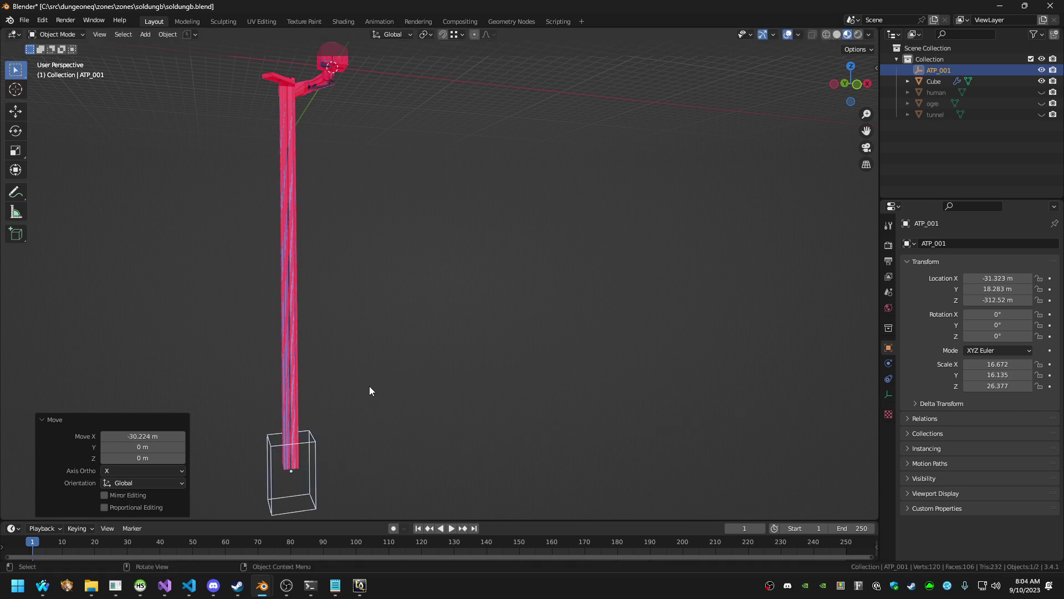
{"action": "key", "text": "g"}
{"action": "key", "text": "z"}
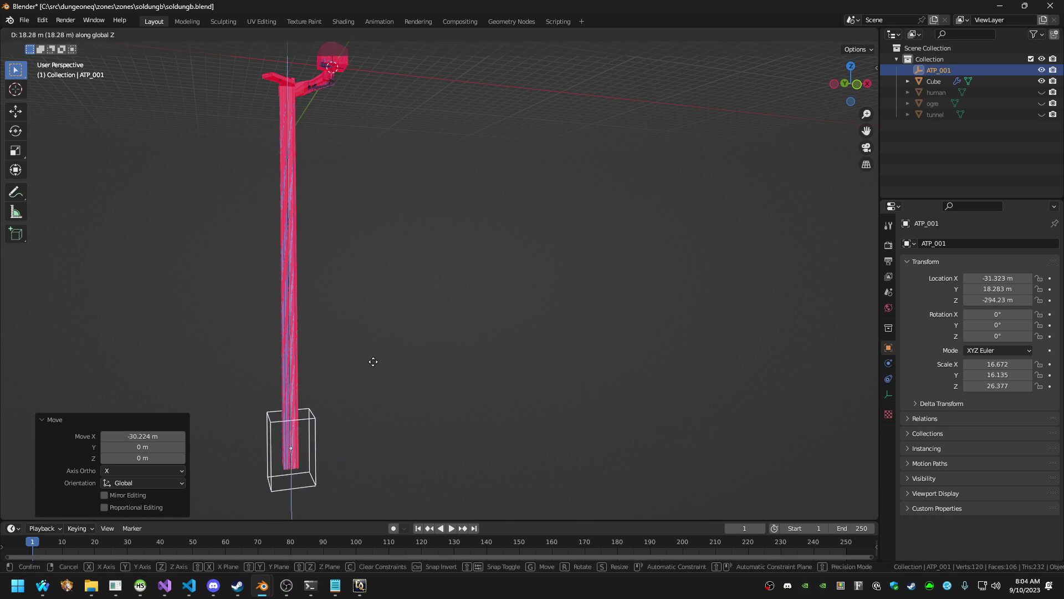
{"action": "left_click", "coordinate": [375, 349]}
{"action": "middle_click_drag", "start_coordinate": [375, 349], "coordinate": [499, 346]}
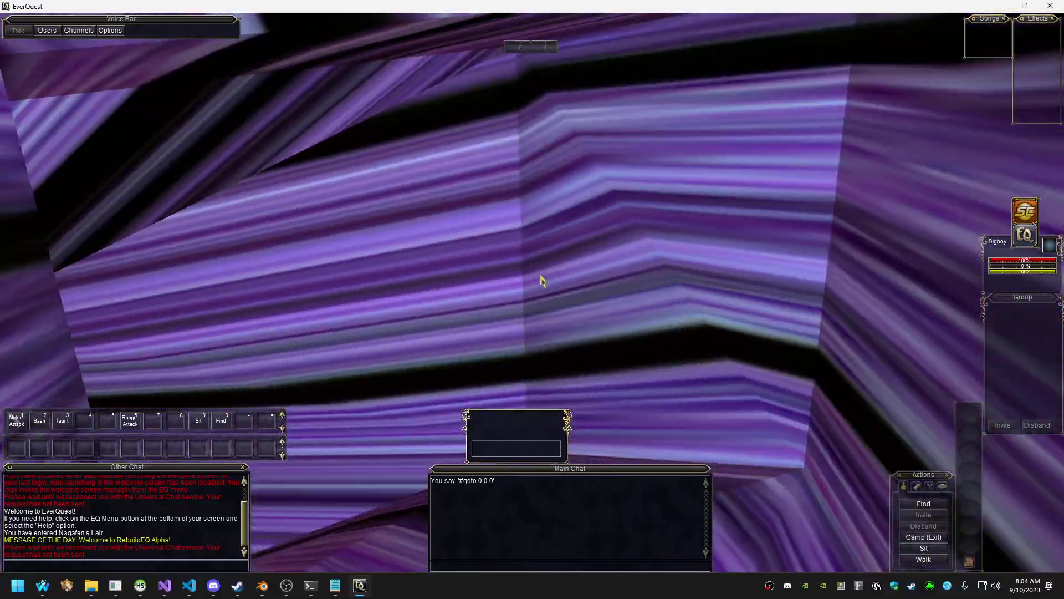
Turn and walk the ogre through the tunnel in EverQuest to check the passage, and return to Blender
{"action": "key", "text": "Left"}
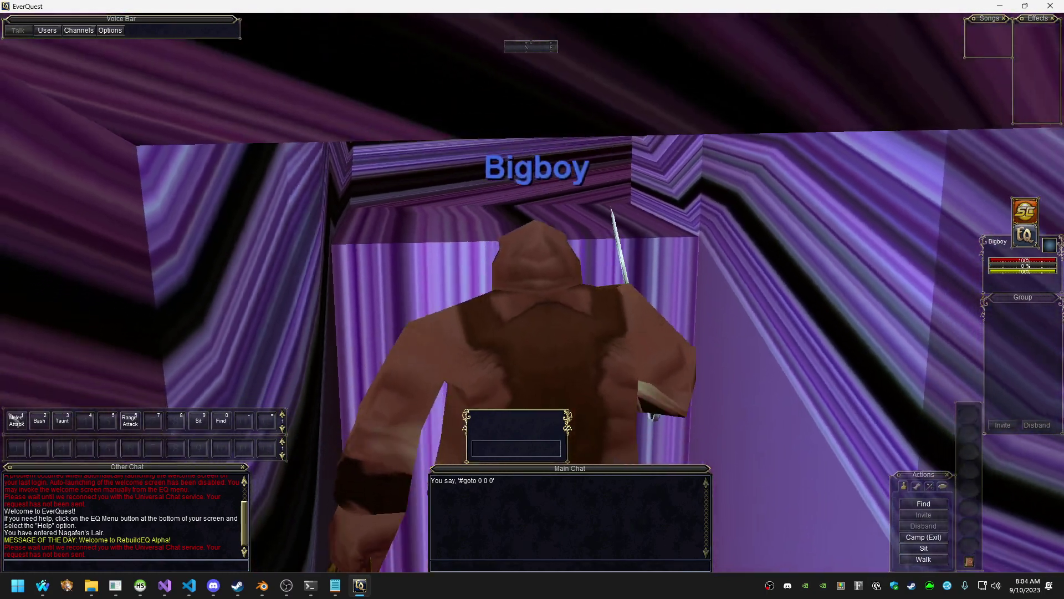
{"action": "key", "text": "w"}
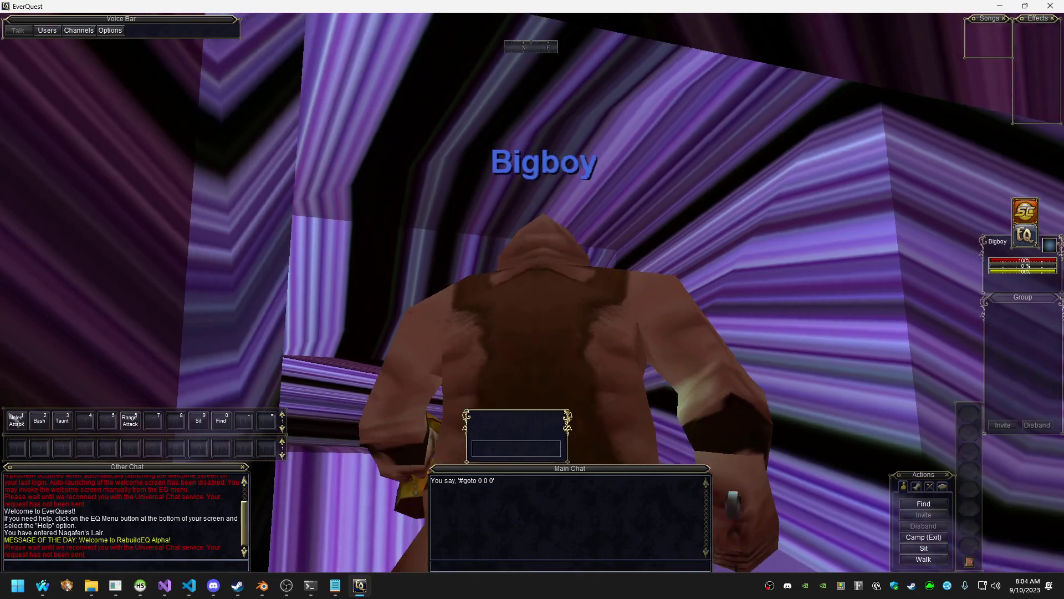
{"action": "key", "text": "super+Tab"}
{"action": "left_click", "coordinate": [538, 185]}
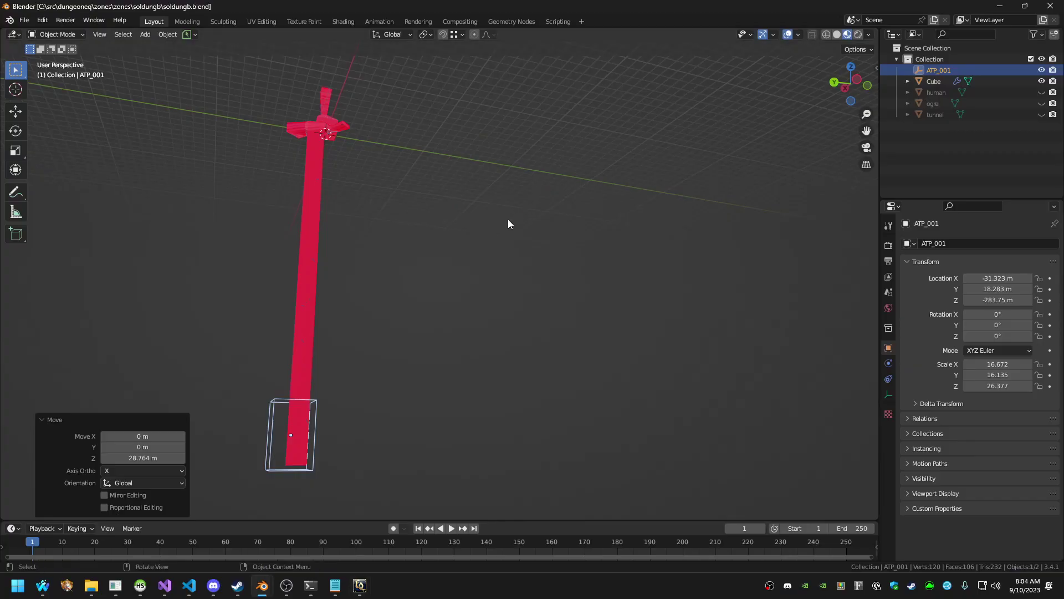
Add a series of horizontal loop cuts to the Cube mesh, spaced at roughly regular intervals down the shaft
{"action": "right_click", "coordinate": [420, 235]}
{"action": "left_click", "coordinate": [475, 172]}
{"action": "middle_click_drag", "start_coordinate": [420, 202], "coordinate": [326, 221]}
{"action": "left_click", "coordinate": [283, 210]}
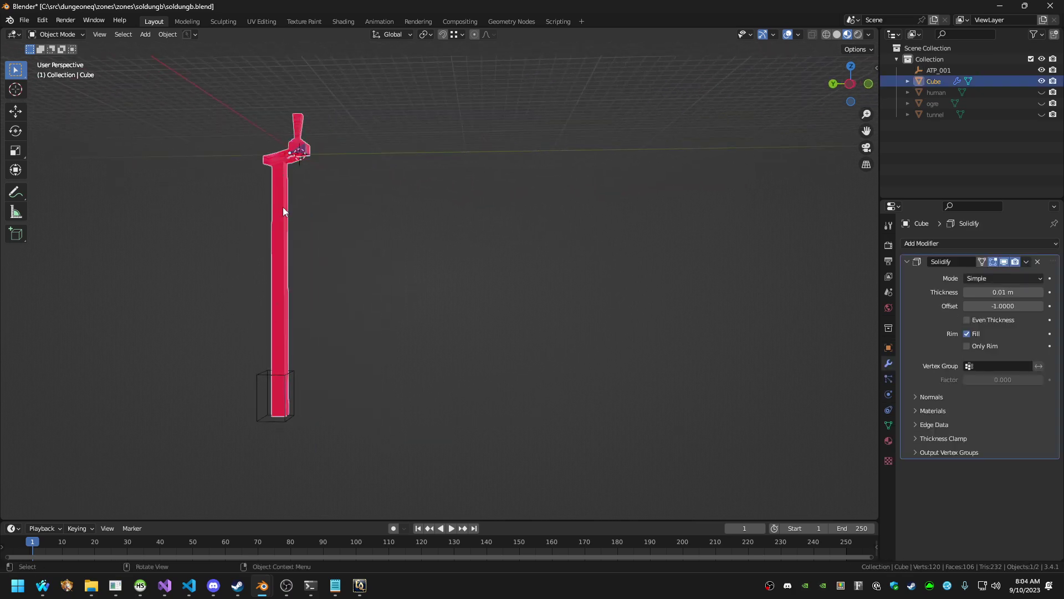
{"action": "key", "text": "Tab"}
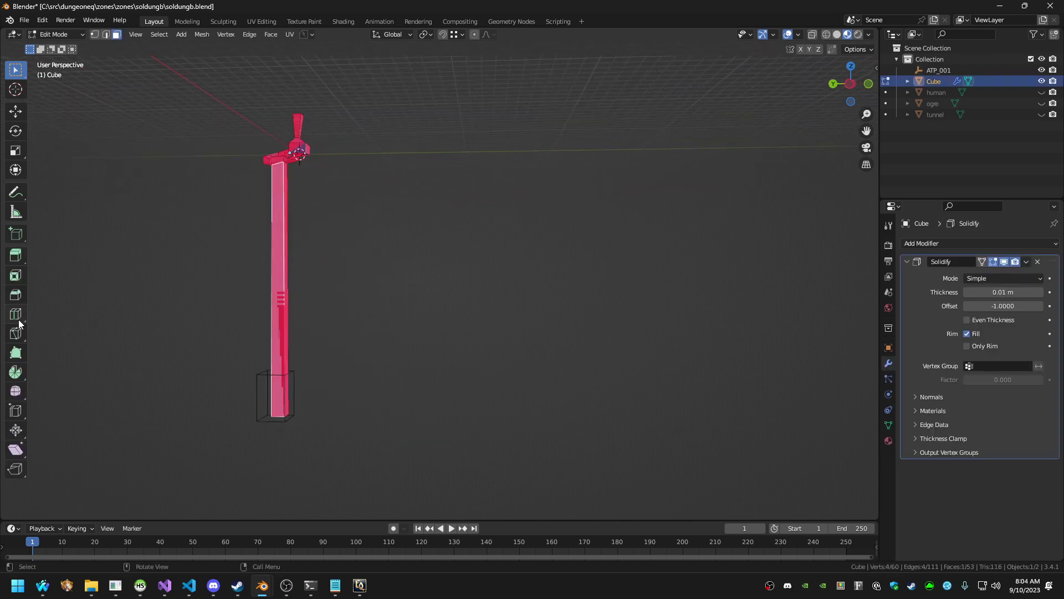
{"action": "mouse_move", "coordinate": [284, 228]}
{"action": "left_mouse_down"}
{"action": "mouse_move", "coordinate": [295, 139]}
{"action": "mouse_move", "coordinate": [281, 218]}
{"action": "left_mouse_up"}
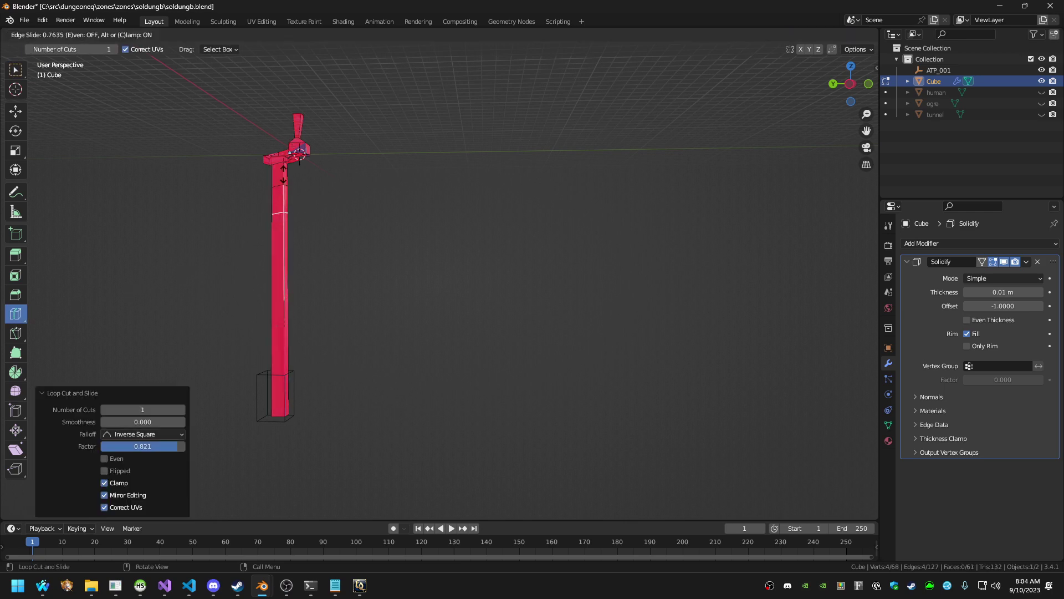
{"action": "left_click_drag", "start_coordinate": [283, 173], "coordinate": [284, 178]}
{"action": "left_click_drag", "start_coordinate": [286, 226], "coordinate": [288, 202]}
{"action": "left_click_drag", "start_coordinate": [292, 259], "coordinate": [287, 210]}
{"action": "left_click_drag", "start_coordinate": [283, 278], "coordinate": [281, 267]}
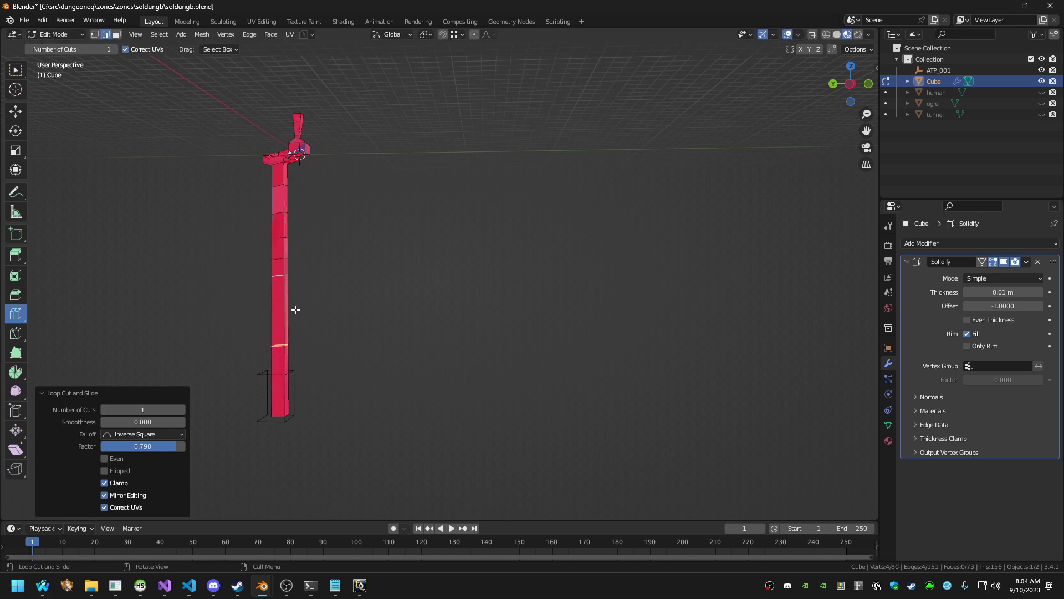
{"action": "left_click_drag", "start_coordinate": [296, 310], "coordinate": [301, 264]}
{"action": "left_click_drag", "start_coordinate": [302, 325], "coordinate": [312, 278]}
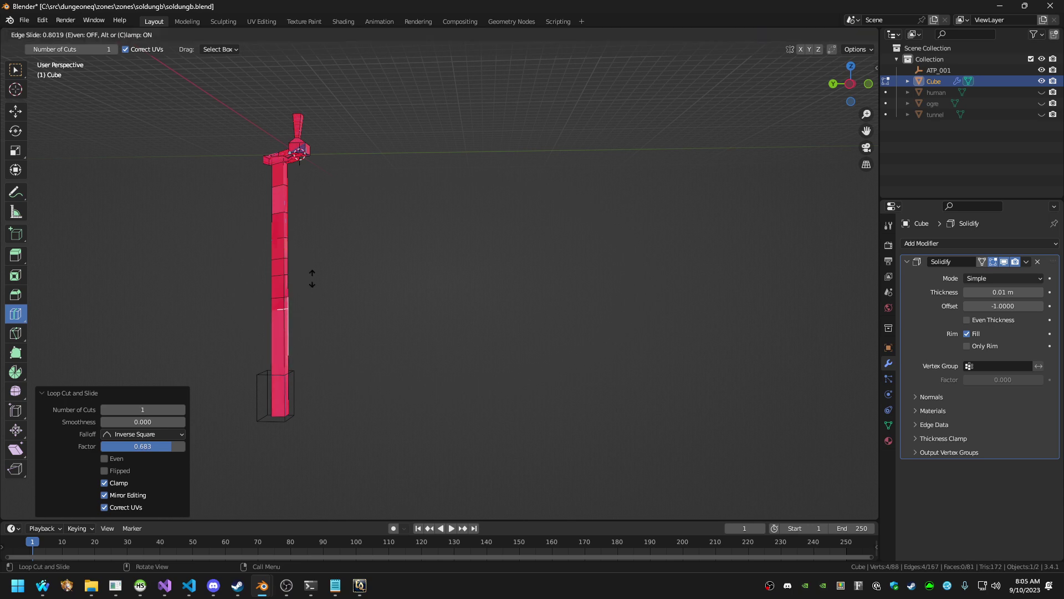
{"action": "left_click_drag", "start_coordinate": [320, 335], "coordinate": [323, 311]}
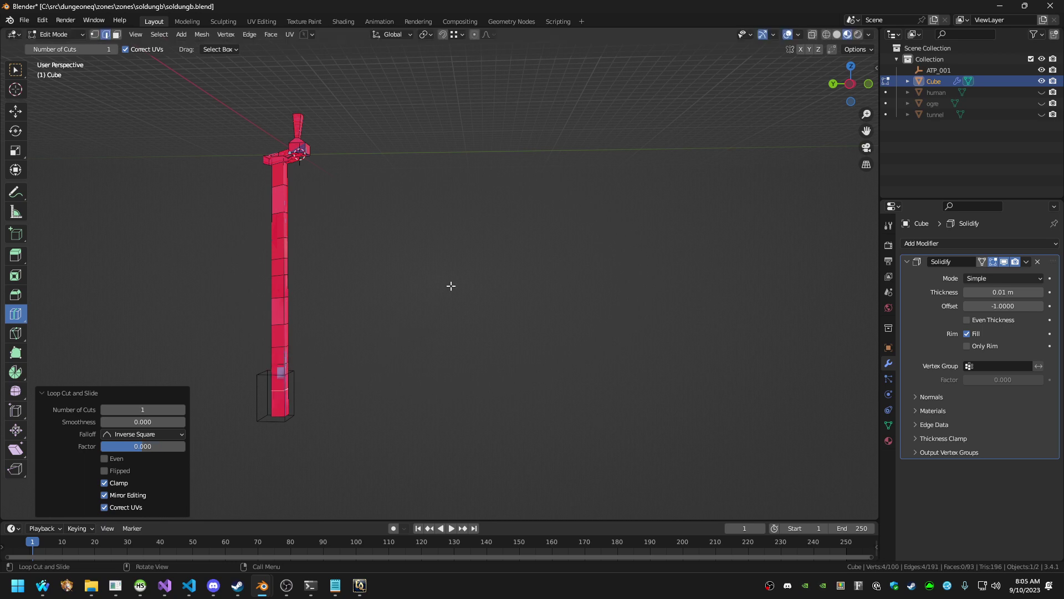
{"action": "middle_click_drag", "start_coordinate": [448, 287], "coordinate": [408, 268]}
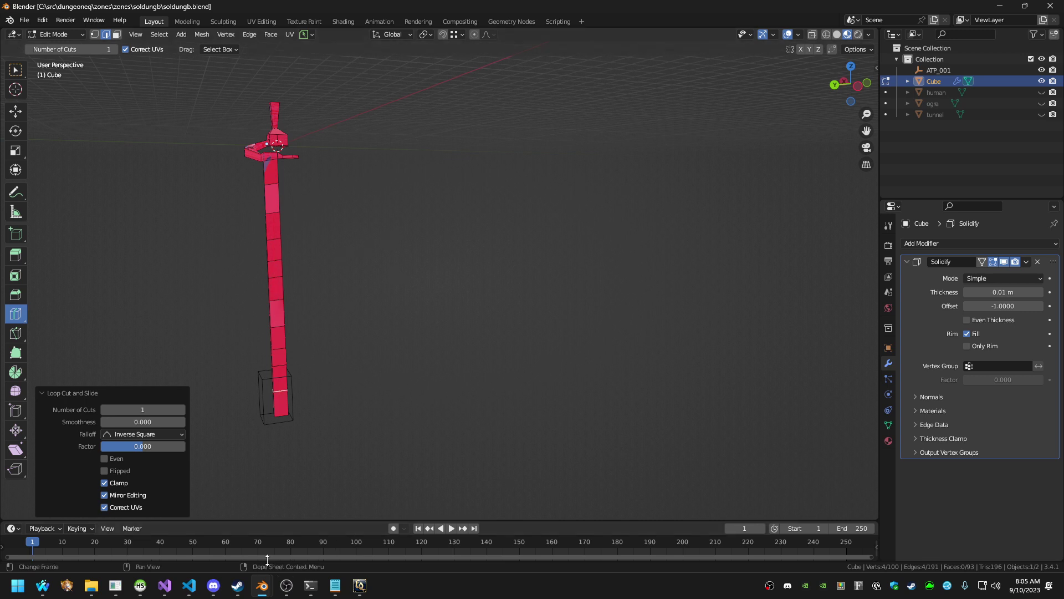
Switch to EverQuest, make the ogre jump in the tunnel to check the ceiling clearance, and return to Blender
{"action": "left_click", "coordinate": [369, 589]}
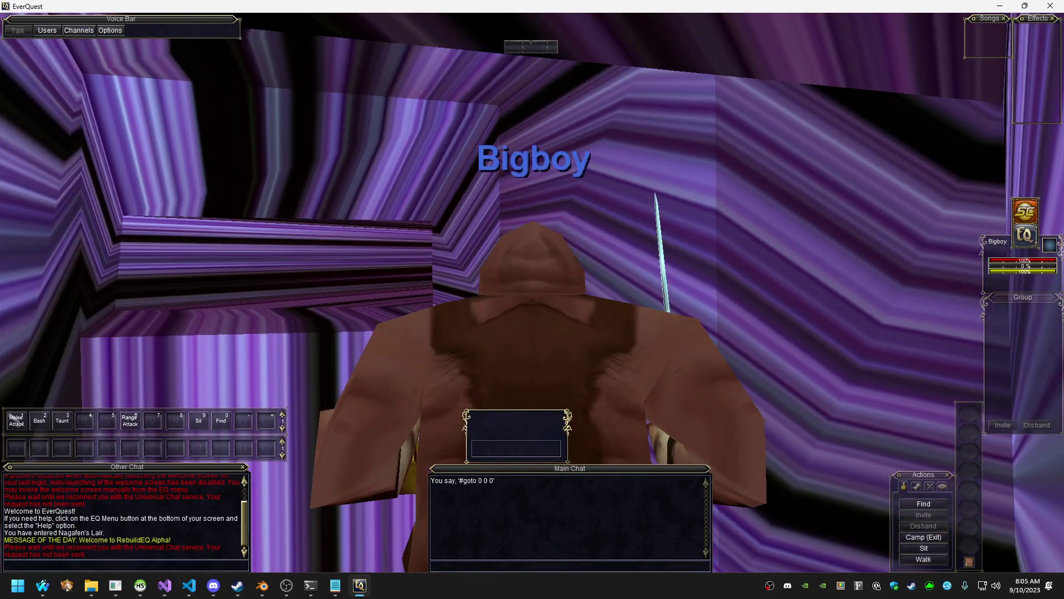
{"action": "key", "text": "space"}
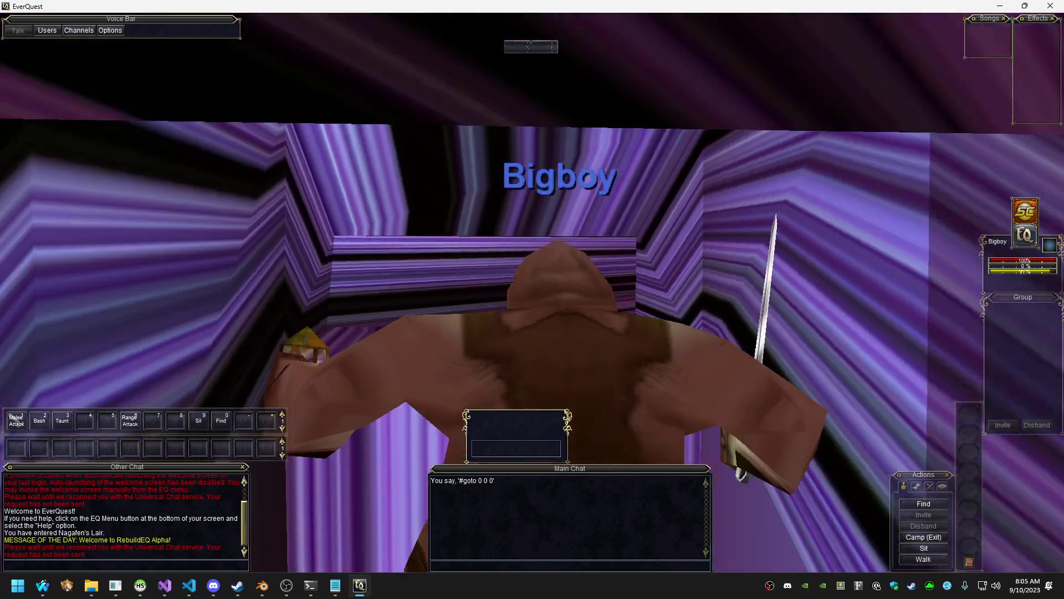
{"action": "key", "text": "alt+Tab"}
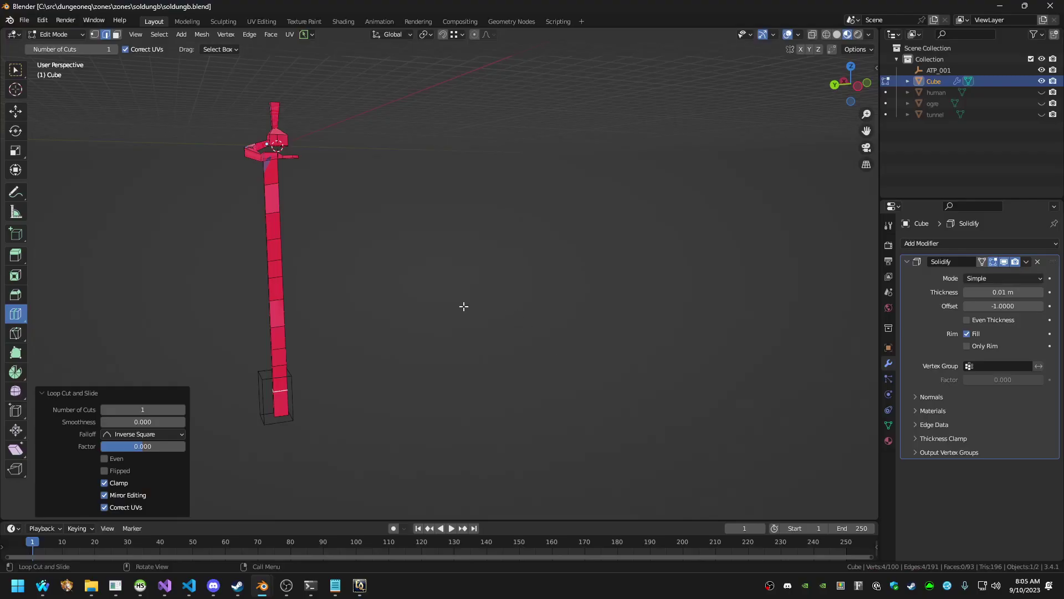
Examine the junction between the tunnel and the top of the shaft from several sides of the Cube mesh
{"action": "middle_click_drag", "start_coordinate": [383, 271], "coordinate": [344, 267]}
{"action": "key", "text": "shift+grave"}
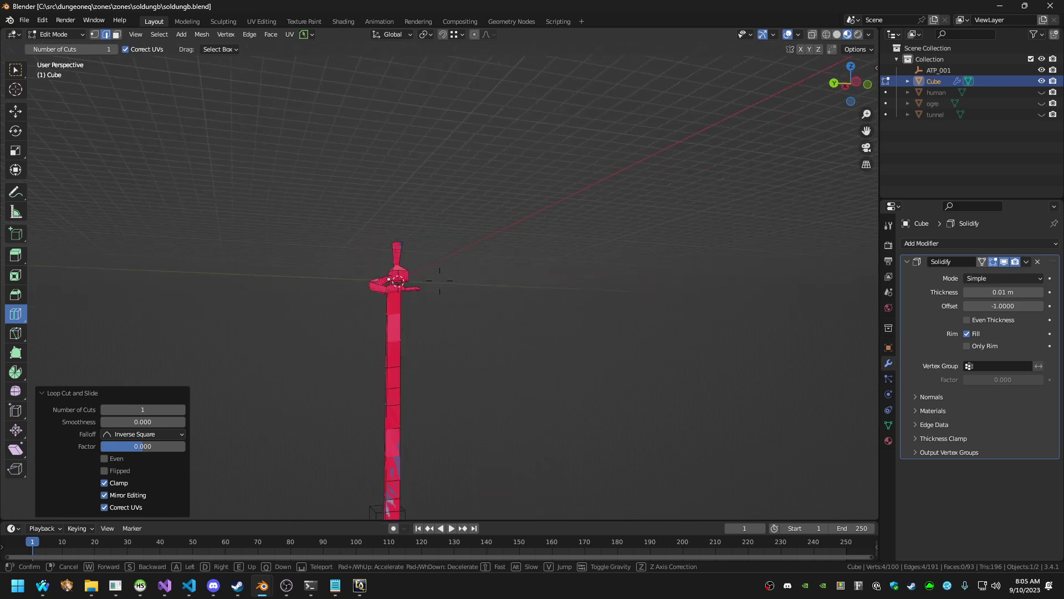
{"action": "key", "text": "w"}
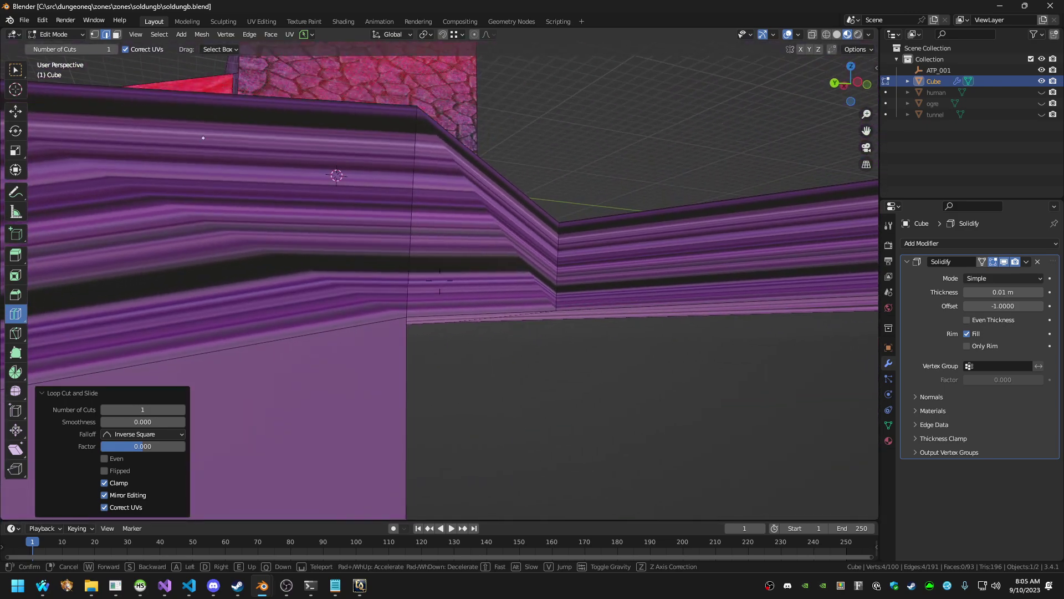
{"action": "left_click", "coordinate": [382, 280]}
{"action": "scroll", "coordinate": [382, 280], "scroll_direction": "down", "scroll_amount": 3}
{"action": "middle_click_drag", "start_coordinate": [503, 321], "coordinate": [492, 326]}
{"action": "scroll", "coordinate": [492, 325], "scroll_direction": "up", "scroll_amount": 1}
{"action": "key", "text": "1"}
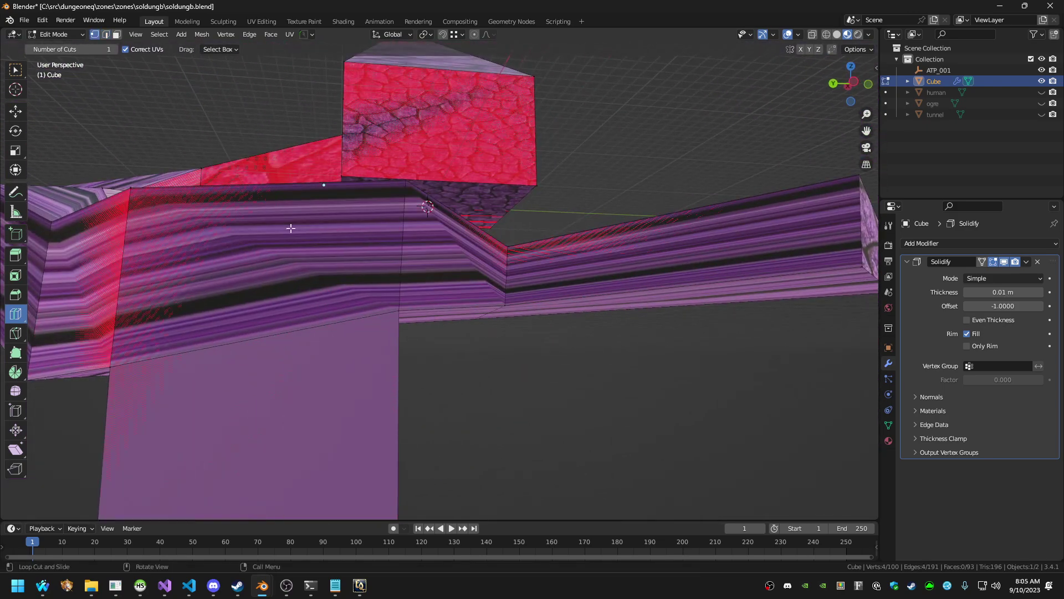
{"action": "middle_click_drag", "start_coordinate": [421, 300], "coordinate": [403, 287]}
{"action": "key", "text": "2"}
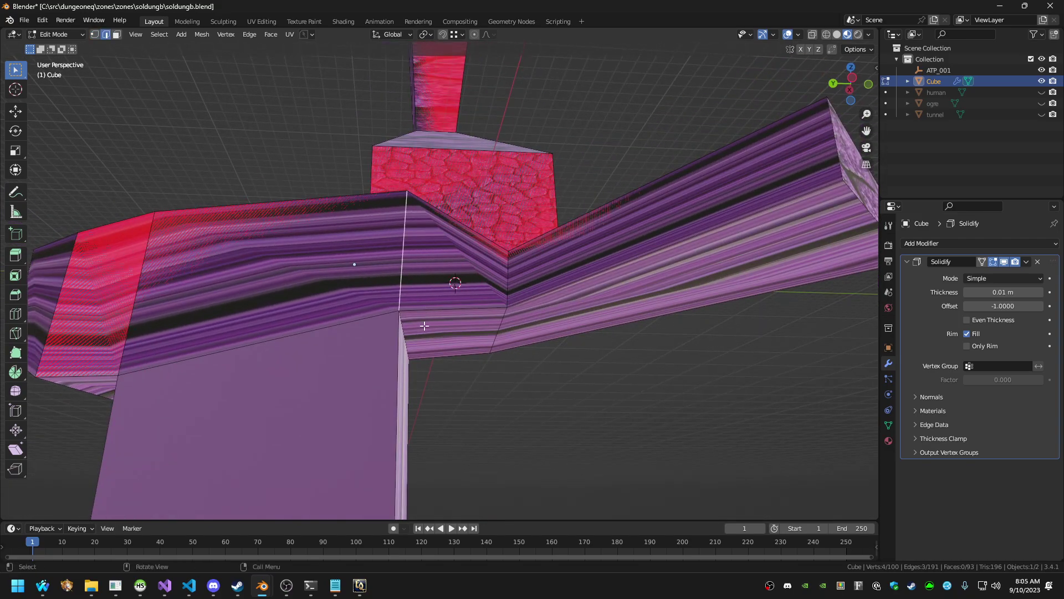
{"action": "middle_click_drag", "start_coordinate": [424, 325], "coordinate": [402, 311]}
{"action": "middle_click_drag", "start_coordinate": [452, 344], "coordinate": [402, 334]}
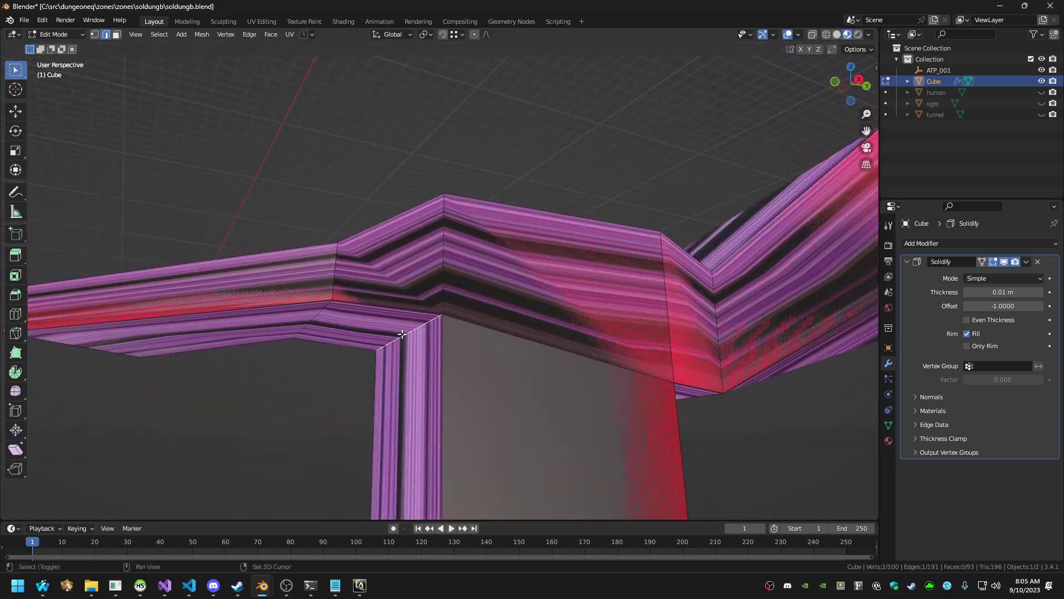
{"action": "middle_click_drag", "start_coordinate": [434, 279], "coordinate": [628, 334]}
{"action": "middle_click_drag", "start_coordinate": [515, 399], "coordinate": [477, 385]}
{"action": "key", "text": "3"}
{"action": "left_click", "coordinate": [468, 386]}
{"action": "scroll", "coordinate": [466, 390], "scroll_direction": "down", "scroll_amount": 5}
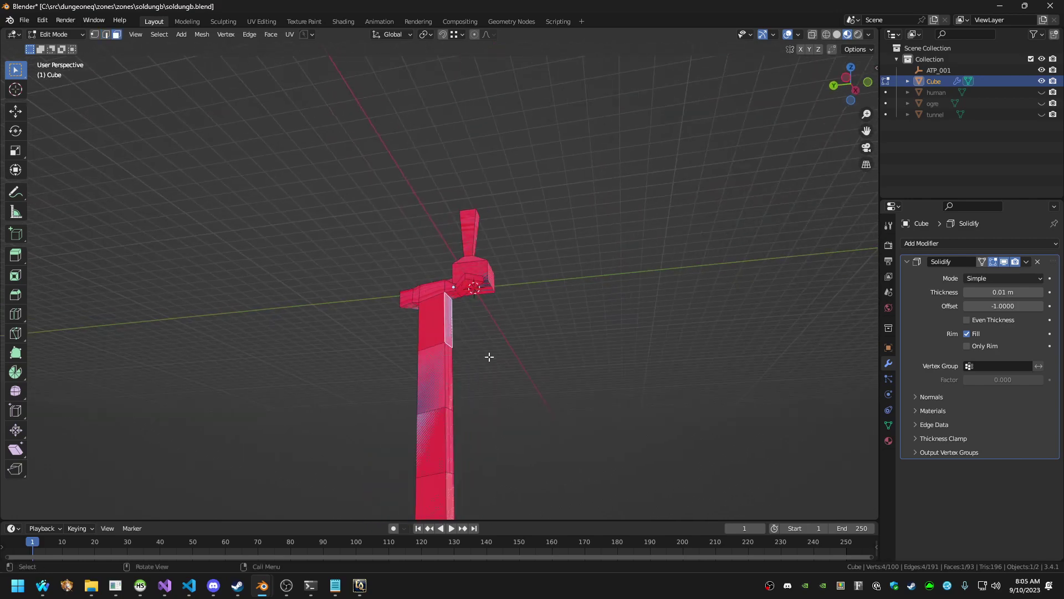
{"action": "scroll", "coordinate": [489, 357], "scroll_direction": "up", "scroll_amount": 5}
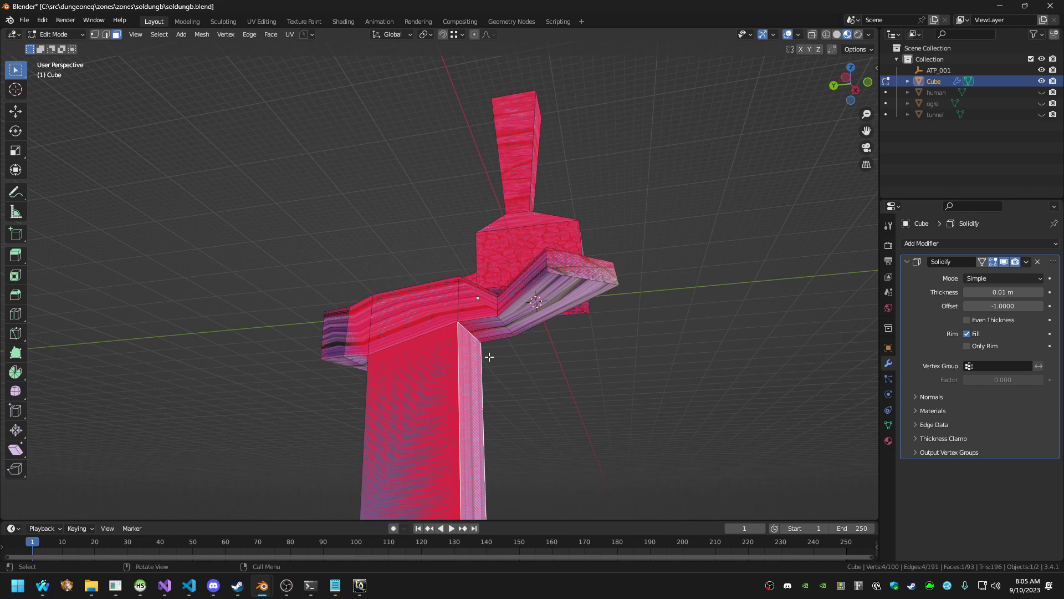
Select the vertical edges down the shaft's branch-tunnel side together with the tunnel edges above, and move them -4.786 m along Y
{"action": "middle_click_drag", "start_coordinate": [489, 357], "coordinate": [447, 384]}
{"action": "left_click", "coordinate": [451, 315], "text": "alt"}
{"action": "left_click", "coordinate": [453, 323]}
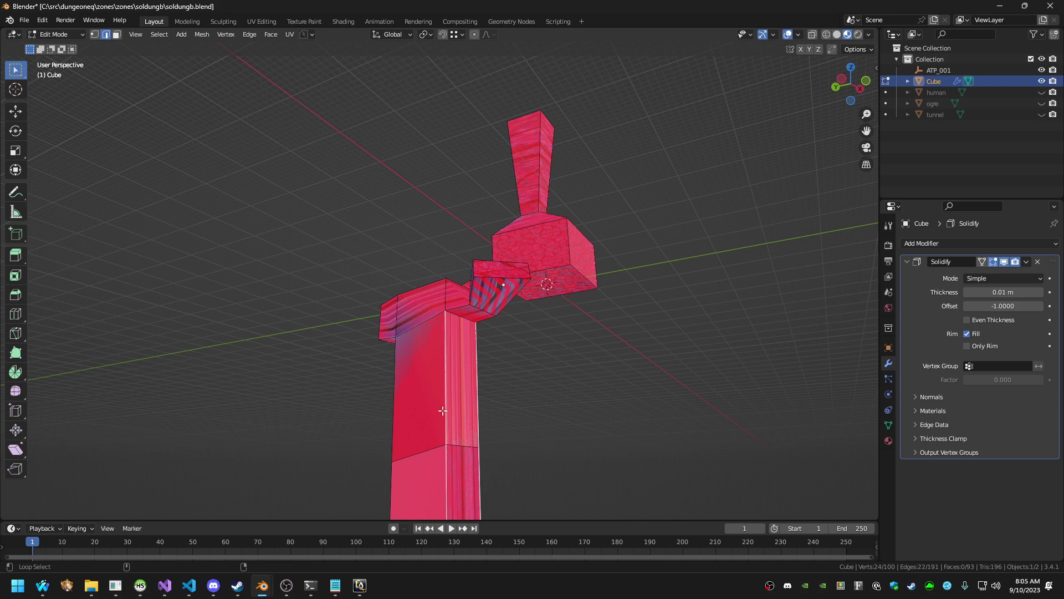
{"action": "middle_click_drag", "start_coordinate": [461, 444], "coordinate": [476, 373]}
{"action": "left_click", "coordinate": [458, 304], "text": "shift"}
{"action": "scroll", "coordinate": [476, 373], "scroll_direction": "up", "scroll_amount": 4}
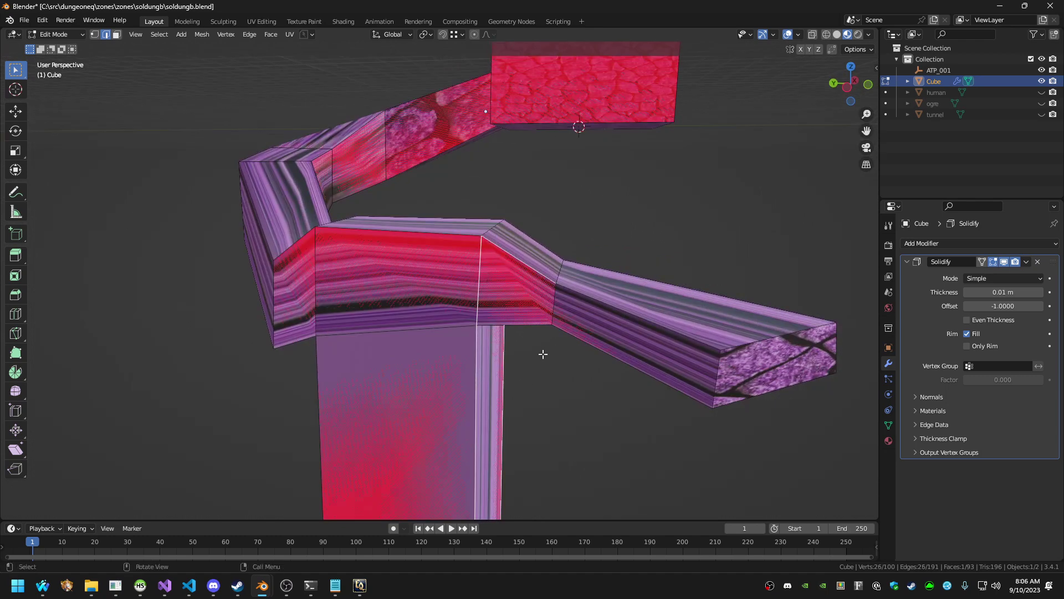
{"action": "middle_click_drag", "start_coordinate": [571, 331], "coordinate": [423, 321]}
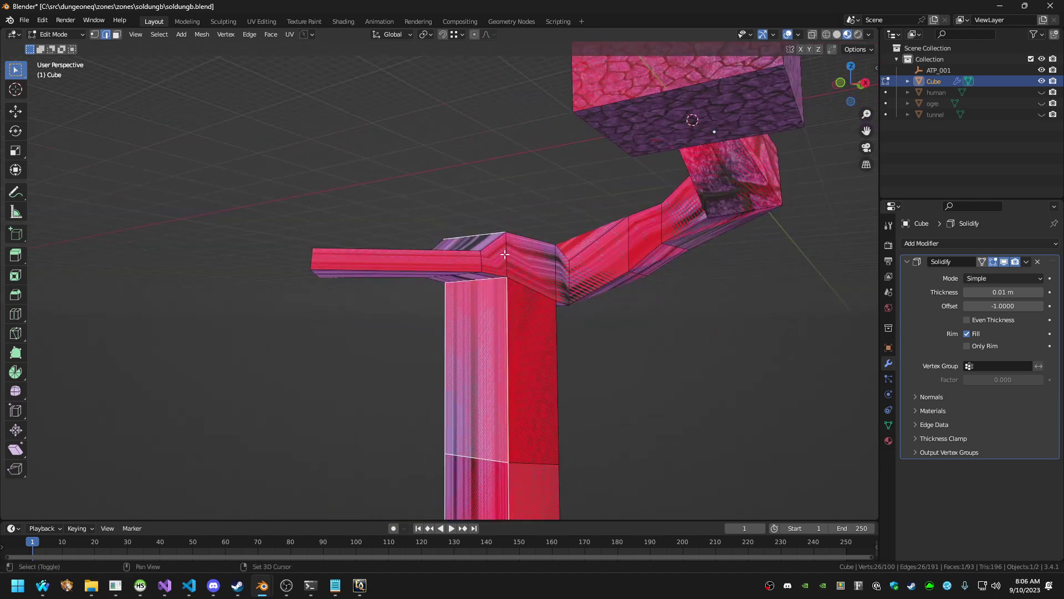
{"action": "key", "text": "g"}
{"action": "key", "text": "y"}
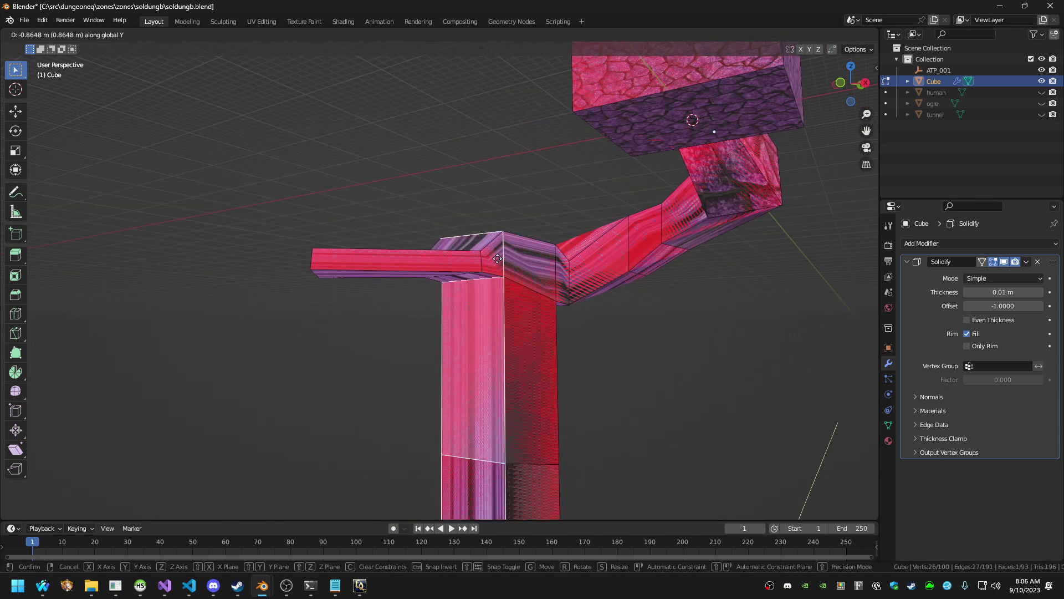
{"action": "left_click", "coordinate": [471, 285]}
Raise the ceiling edge above the branch tunnel's side of the shaft 3.7618 m along Z
{"action": "middle_click_drag", "start_coordinate": [471, 285], "coordinate": [606, 364]}
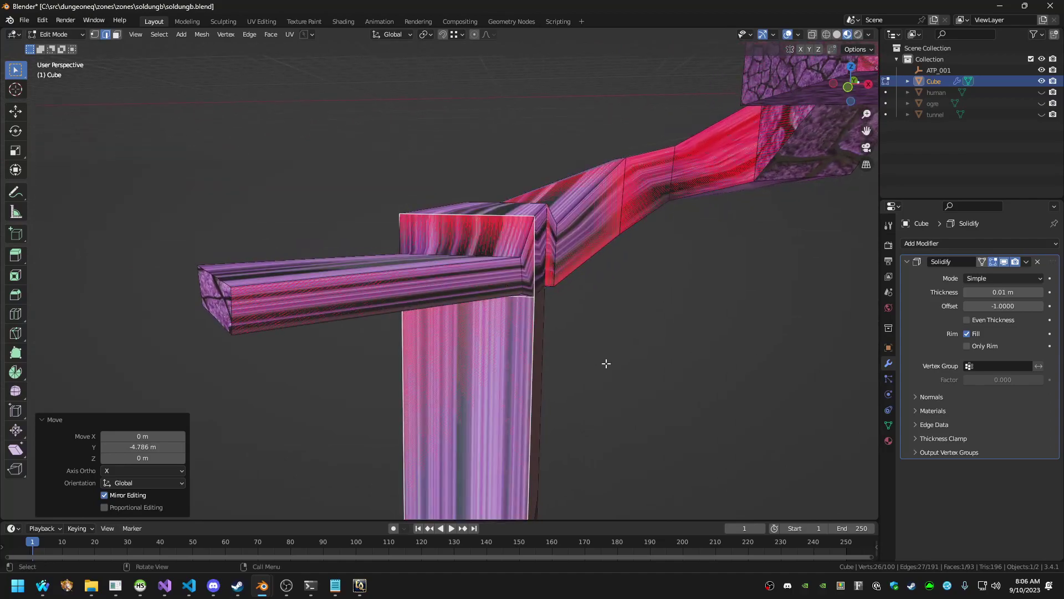
{"action": "left_click", "coordinate": [499, 225]}
{"action": "key", "text": "g"}
{"action": "key", "text": "z"}
{"action": "left_click", "coordinate": [501, 177]}
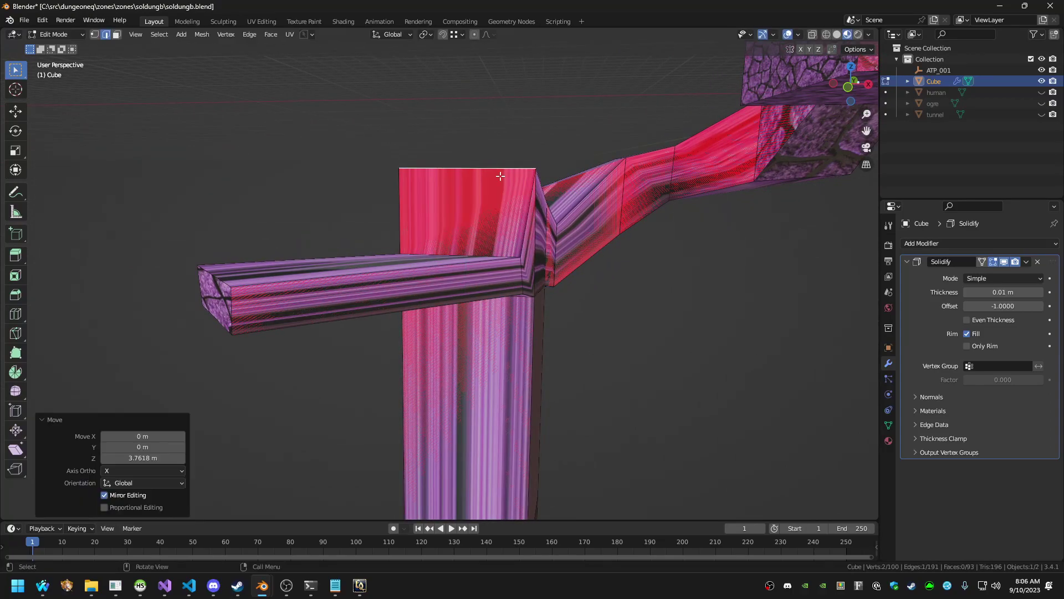
Raise the branch tunnel's ceiling edge where it meets the shaft 5.3332 m along Z and shift it along Y
{"action": "middle_click_drag", "start_coordinate": [500, 176], "coordinate": [679, 256]}
{"action": "left_click", "coordinate": [507, 253]}
{"action": "key", "text": "g"}
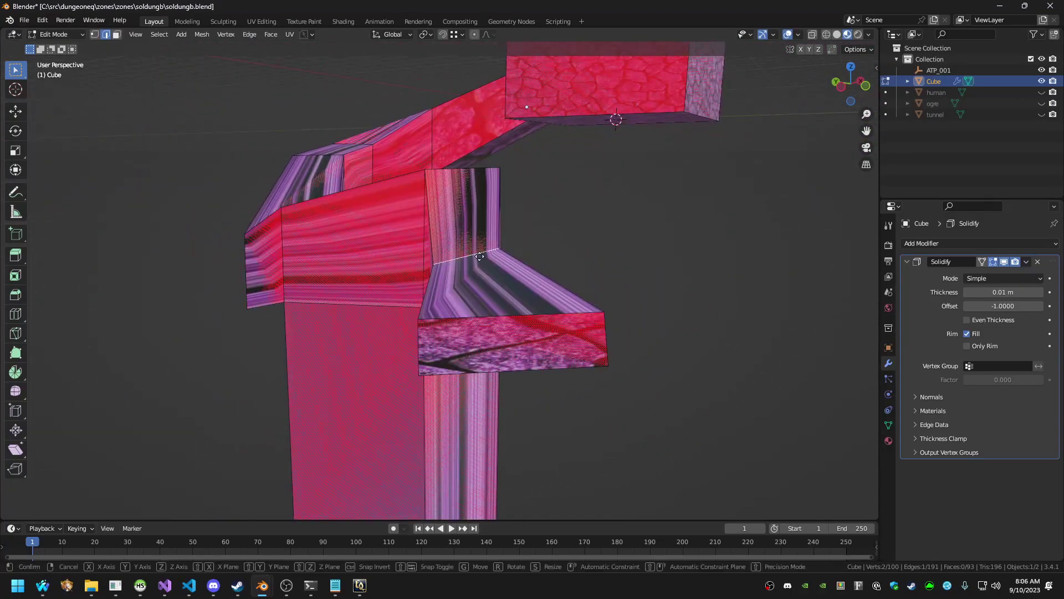
{"action": "key", "text": "z"}
{"action": "left_click", "coordinate": [506, 198]}
{"action": "middle_click_drag", "start_coordinate": [506, 199], "coordinate": [621, 235]}
{"action": "key", "text": "g"}
{"action": "key", "text": "y"}
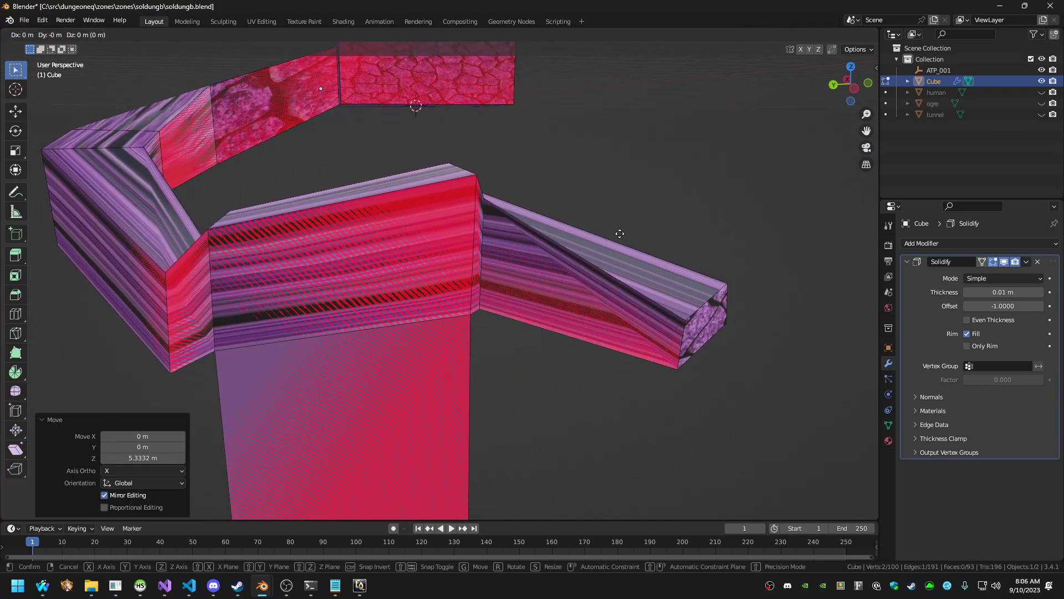
{"action": "left_click", "coordinate": [591, 281]}
Move the branch tunnel's floor edge beside the shaft along Y
{"action": "middle_click_drag", "start_coordinate": [572, 345], "coordinate": [556, 269]}
{"action": "left_click", "coordinate": [483, 270]}
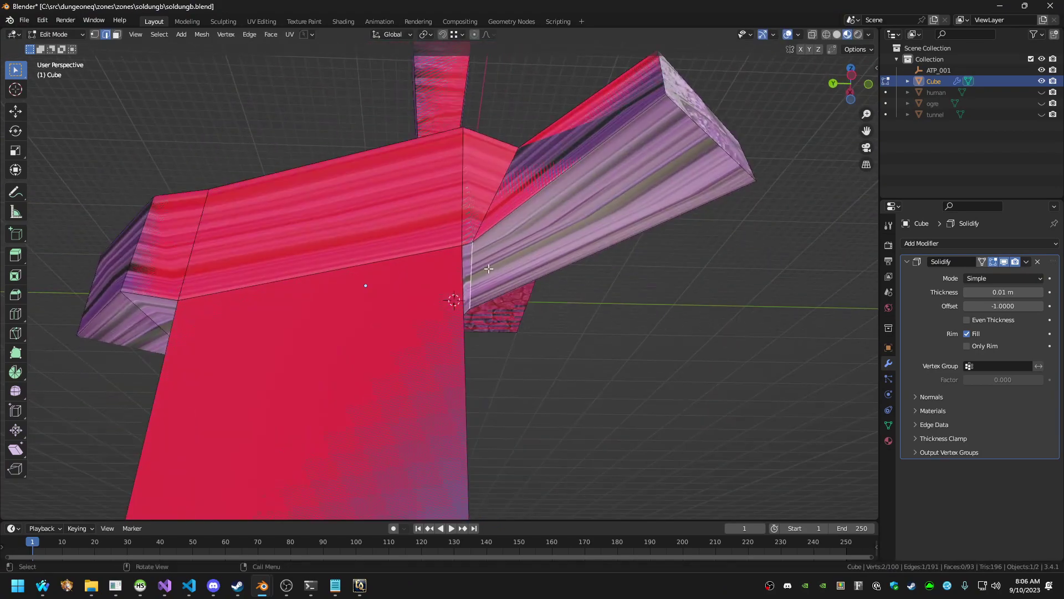
{"action": "key", "text": "g"}
{"action": "key", "text": "y"}
{"action": "left_click", "coordinate": [649, 304]}
Raise the upper edge of the branch tunnel's far end 4.7564 m along Z and save the file
{"action": "middle_click_drag", "start_coordinate": [648, 304], "coordinate": [529, 358]}
{"action": "key", "text": "g"}
{"action": "key", "text": "z"}
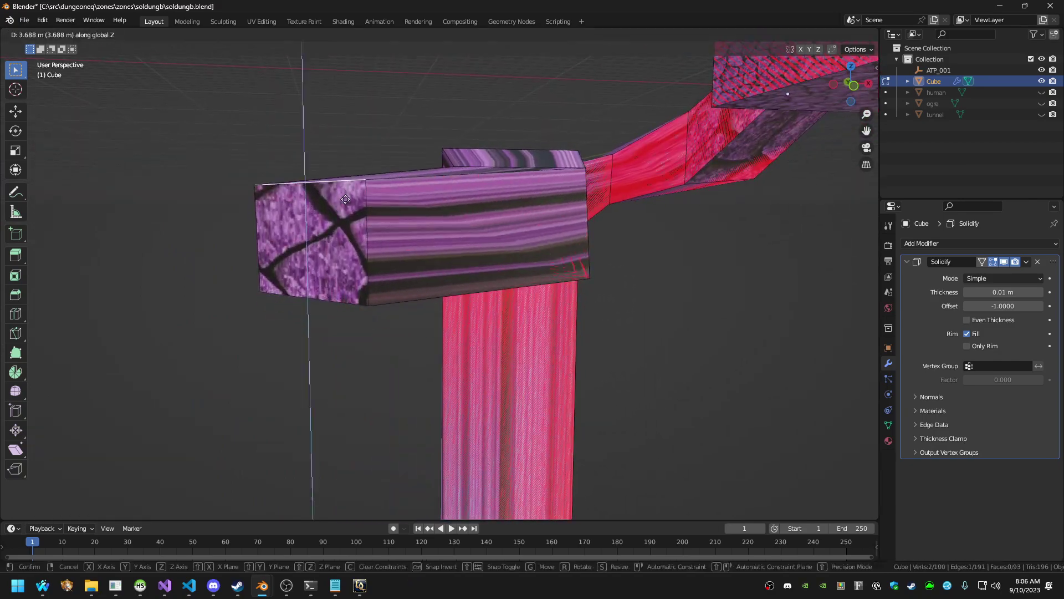
{"action": "left_click", "coordinate": [346, 181]}
{"action": "middle_click_drag", "start_coordinate": [347, 181], "coordinate": [480, 308]}
{"action": "middle_click_drag", "start_coordinate": [538, 311], "coordinate": [430, 308]}
{"action": "key", "text": "ctrl+s"}
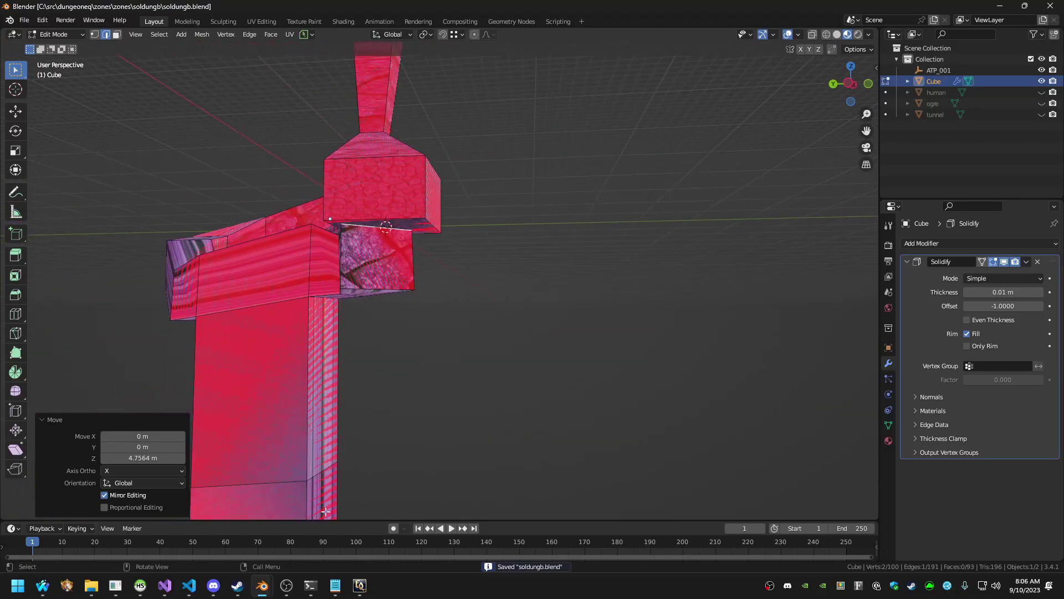
Switch to eqgzi-manager, dismiss the new-zone dialog and create soldungb.eqg
{"action": "left_click", "coordinate": [117, 585]}
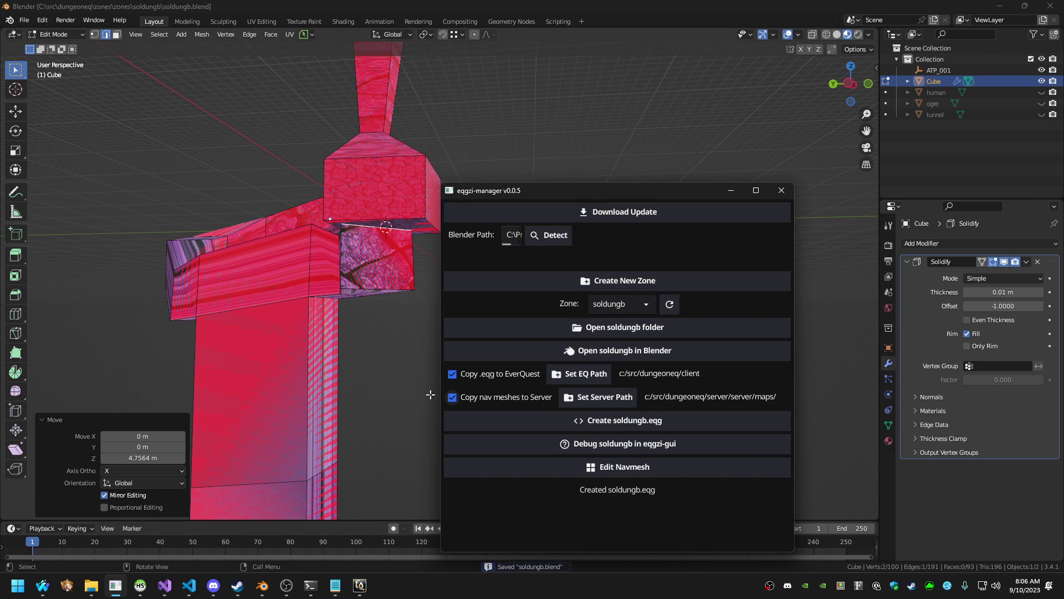
{"action": "left_click", "coordinate": [583, 288]}
{"action": "left_click", "coordinate": [632, 387]}
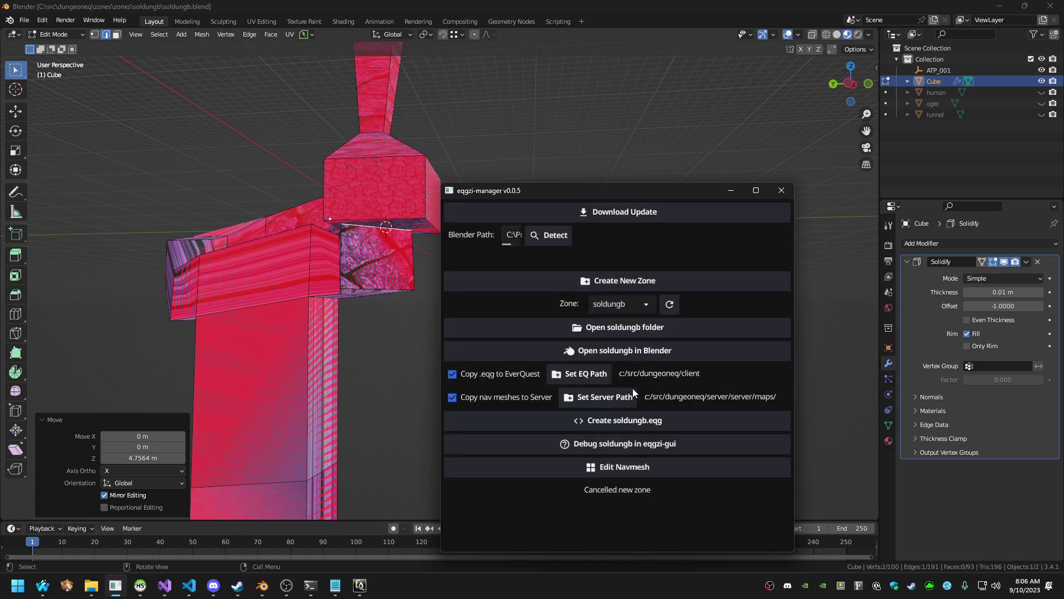
{"action": "left_click", "coordinate": [611, 419]}
Switch to EverQuest, teleport the ogre with #goto 0 0 0, exit the game with /exit and return to eqgzi-manager
{"action": "left_click", "coordinate": [360, 585]}
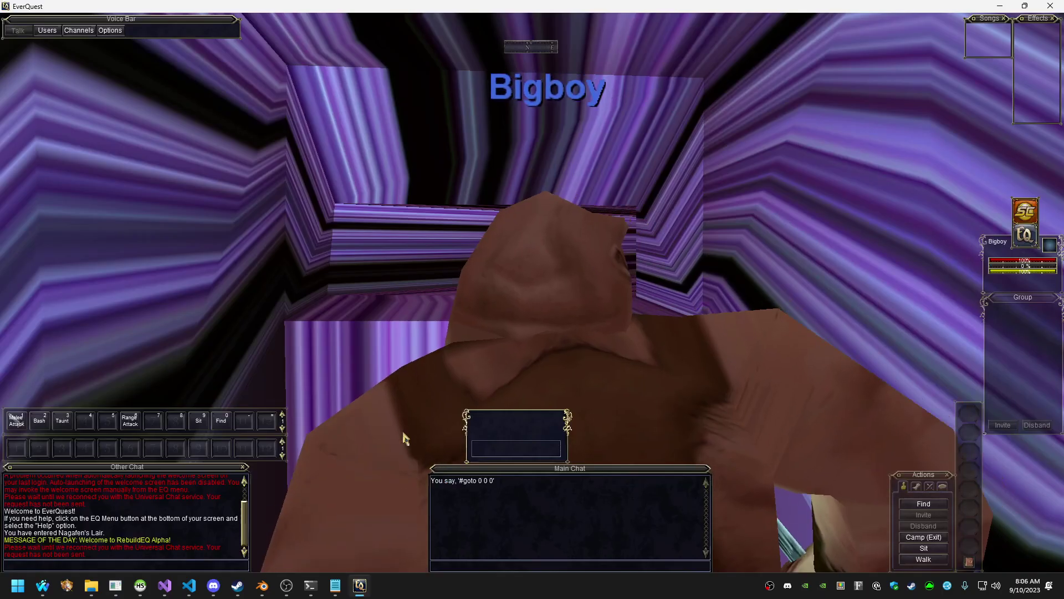
{"action": "type", "text": "#goto 0 0 0"}
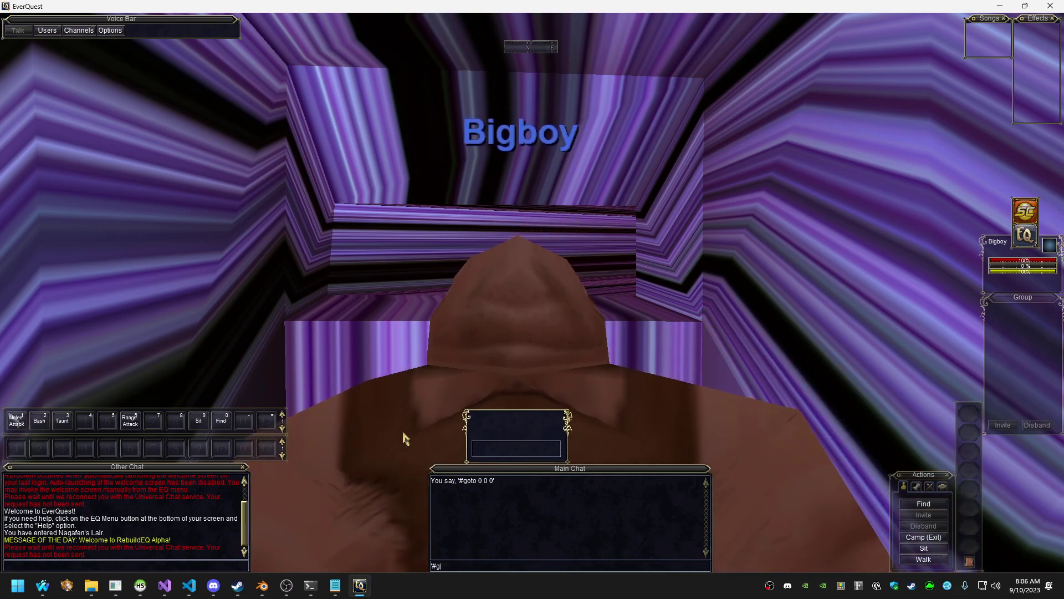
{"action": "key", "text": "Return"}
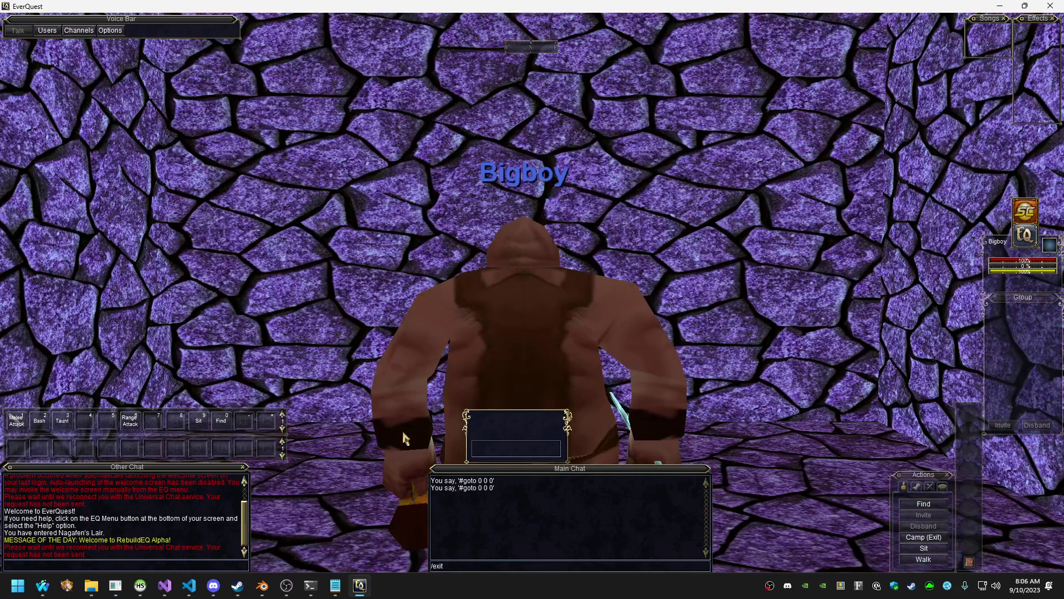
{"action": "key", "text": "alt+Tab"}
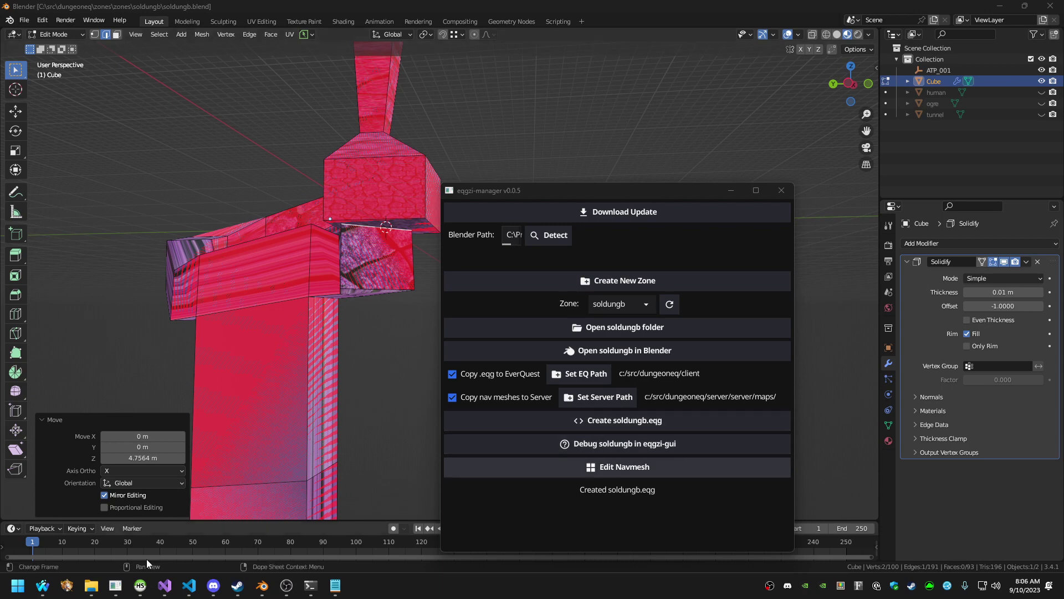
Create soldungb.eqg again, log in to EverQuest and enter the world with the ogre
{"action": "left_click", "coordinate": [615, 424]}
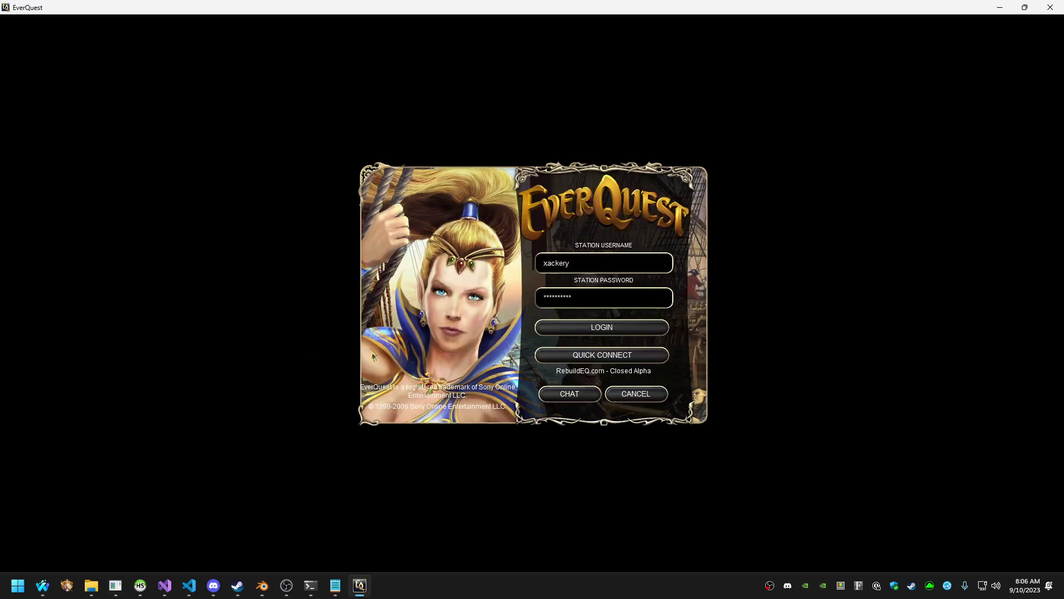
{"action": "key", "text": "Return"}
{"action": "left_click", "coordinate": [648, 405]}
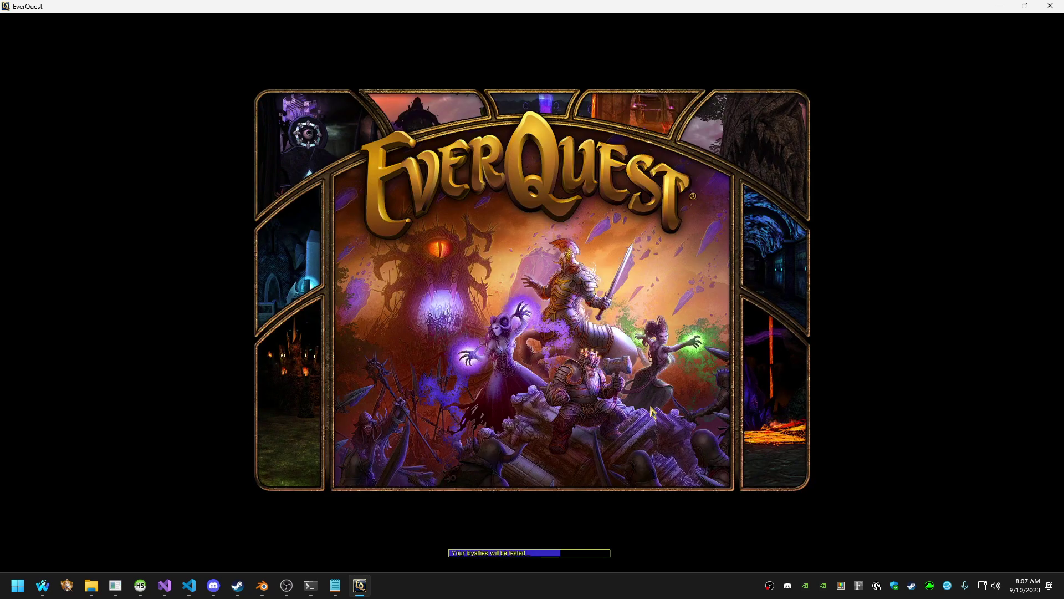
{"action": "key", "text": "Return"}
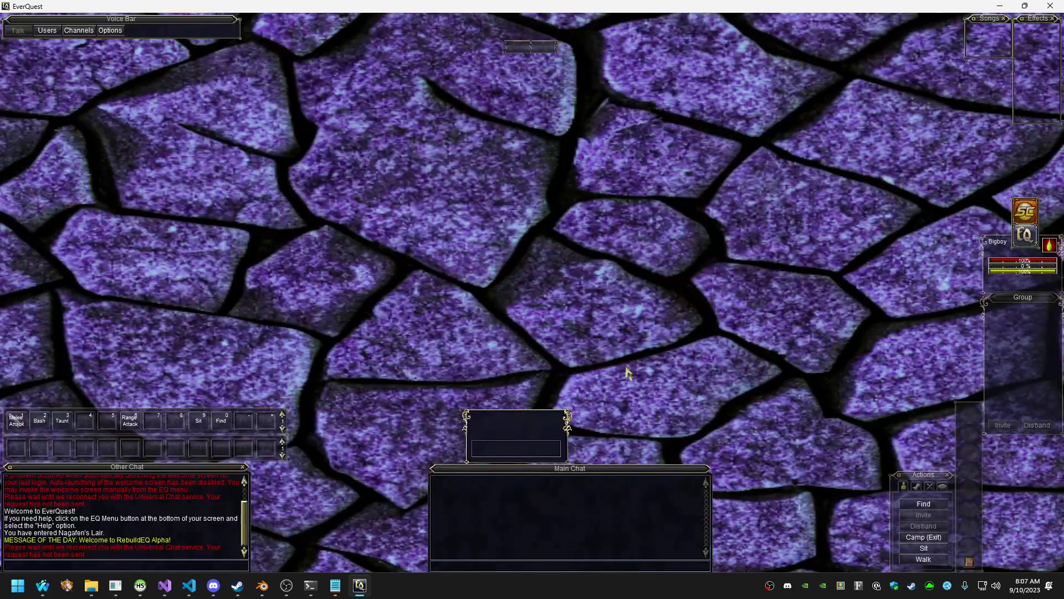
Turn the ogre toward the tunnel opening and walk it through the passage to the shaft
{"action": "scroll", "coordinate": [559, 239], "scroll_direction": "down", "scroll_amount": 3}
{"action": "key", "text": "Left"}
{"action": "scroll", "coordinate": [558, 238], "scroll_direction": "up", "scroll_amount": 3}
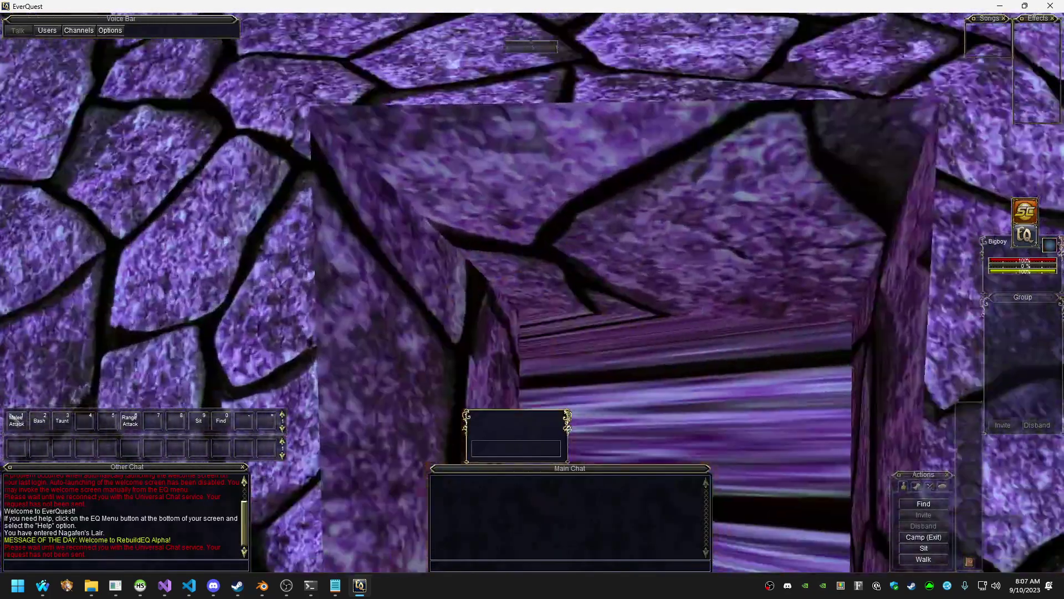
{"action": "key", "text": "Up"}
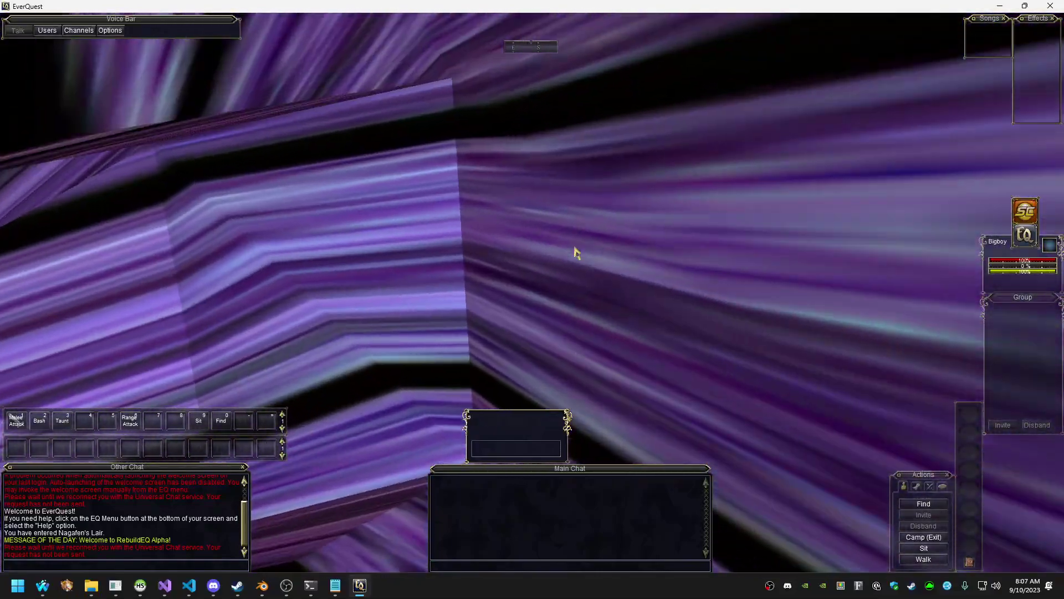
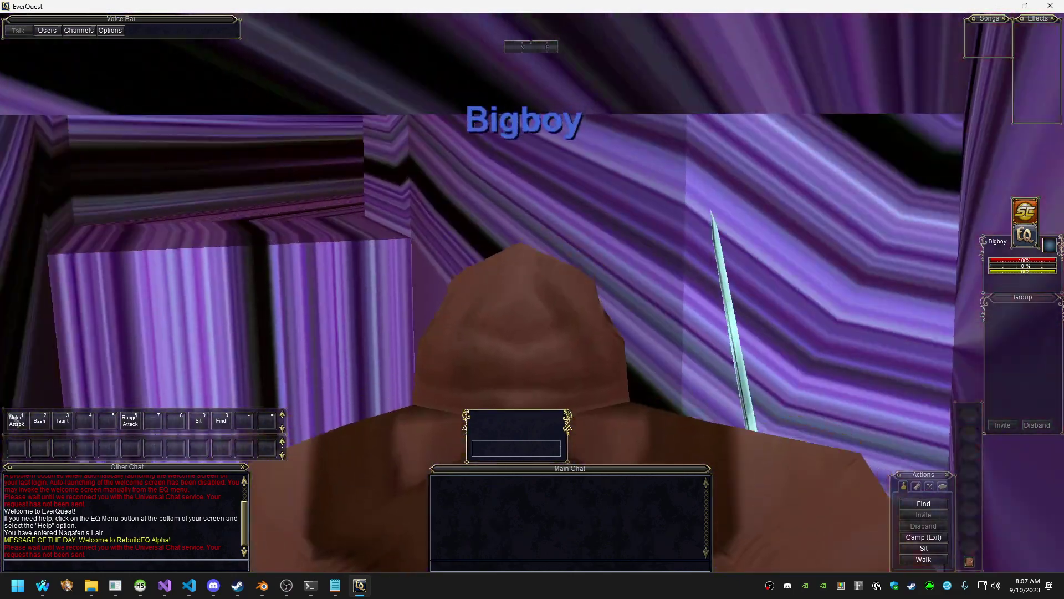
Test the enlarged junction by making the ogre jump and walk at the shaft, and adjust the camera to inspect it
{"action": "key", "text": "w"}
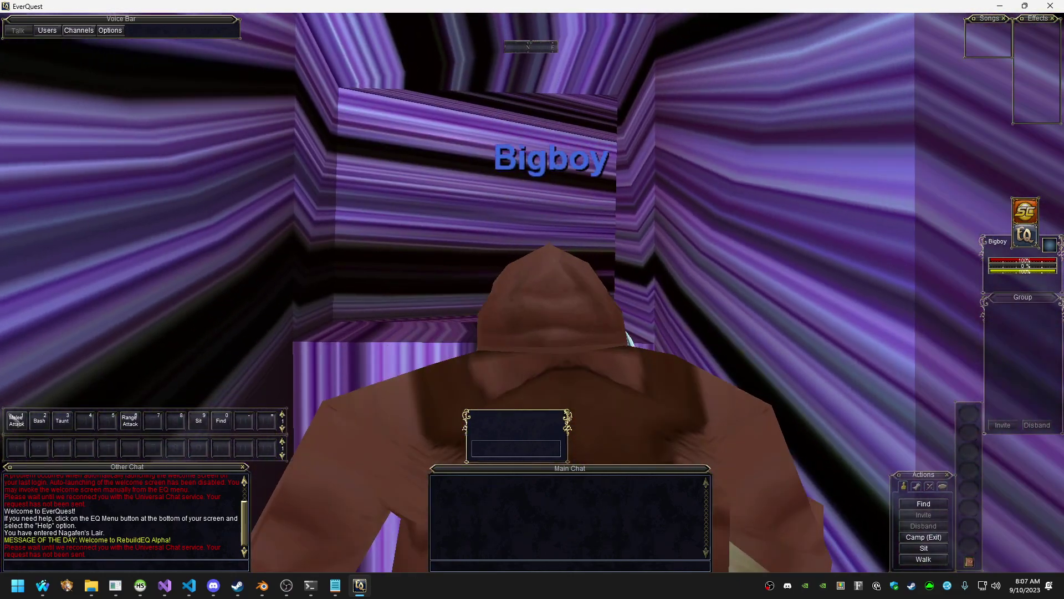
{"action": "key", "text": "space"}
{"action": "key", "text": "w"}
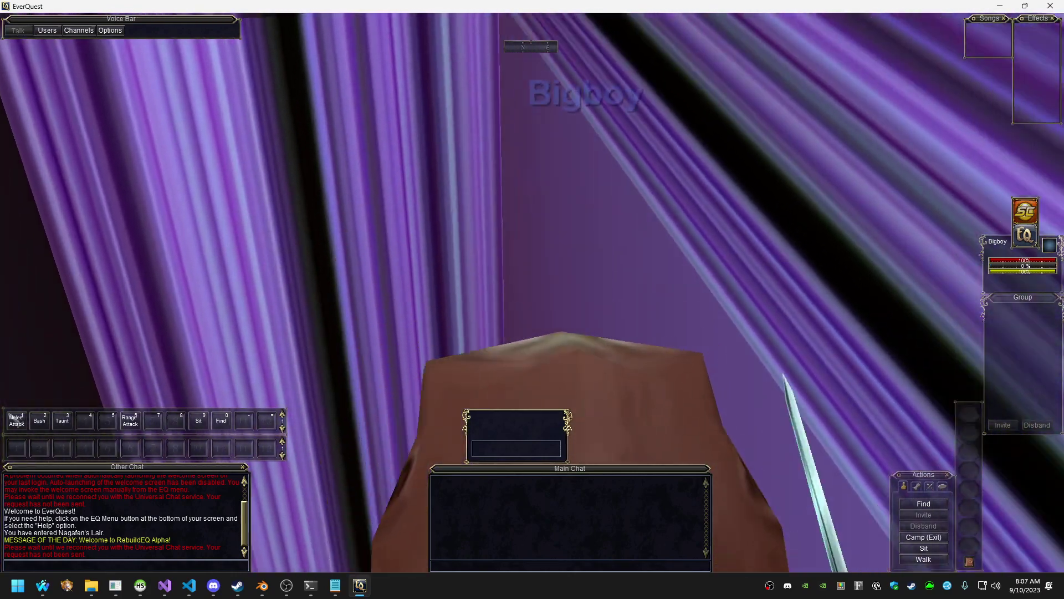
{"action": "key", "text": "w"}
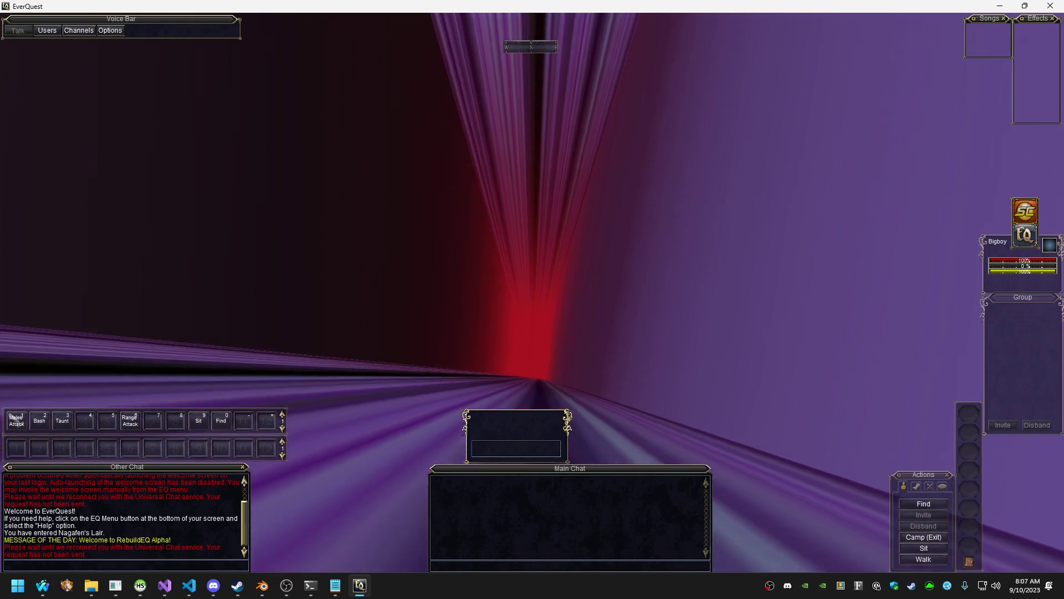
{"action": "key", "text": "F9"}
{"action": "scroll", "coordinate": [532, 300], "scroll_direction": "down", "scroll_amount": 3}
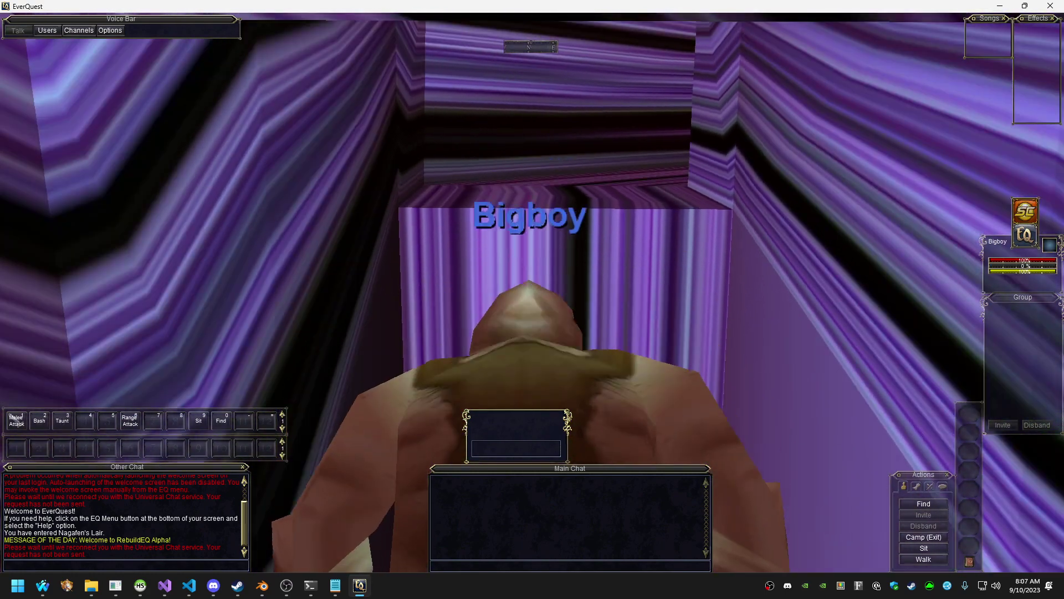
{"action": "right_click_drag", "start_coordinate": [565, 251], "coordinate": [566, 251]}
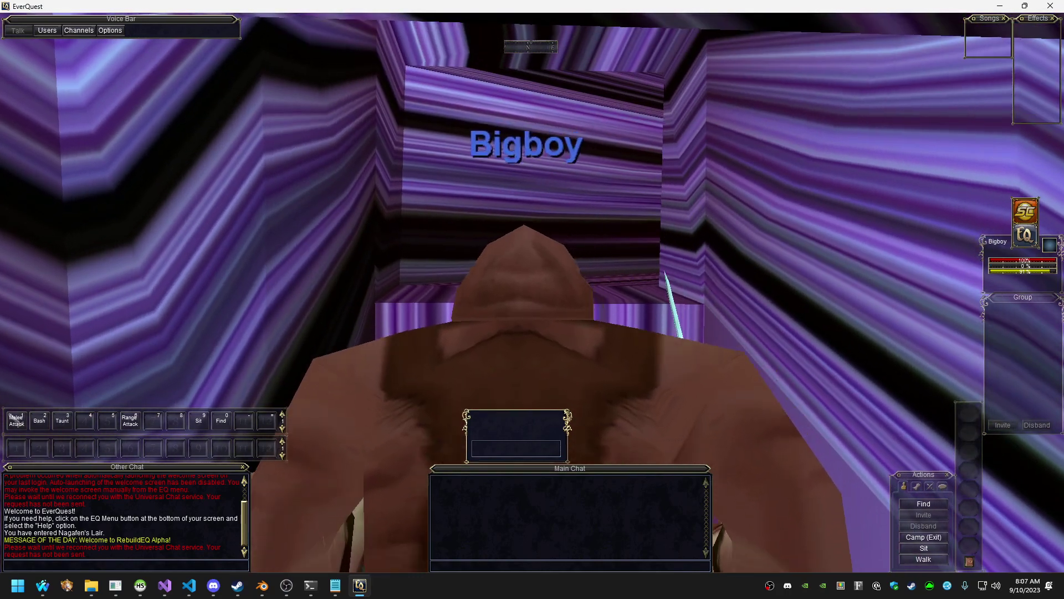
Change the in-game camera view at the shaft, switch to Blender and examine the junction and deep shaft from several sides
{"action": "key", "text": "F9"}
{"action": "right_click_drag", "start_coordinate": [569, 254], "coordinate": [570, 254]}
{"action": "key", "text": "alt+Tab"}
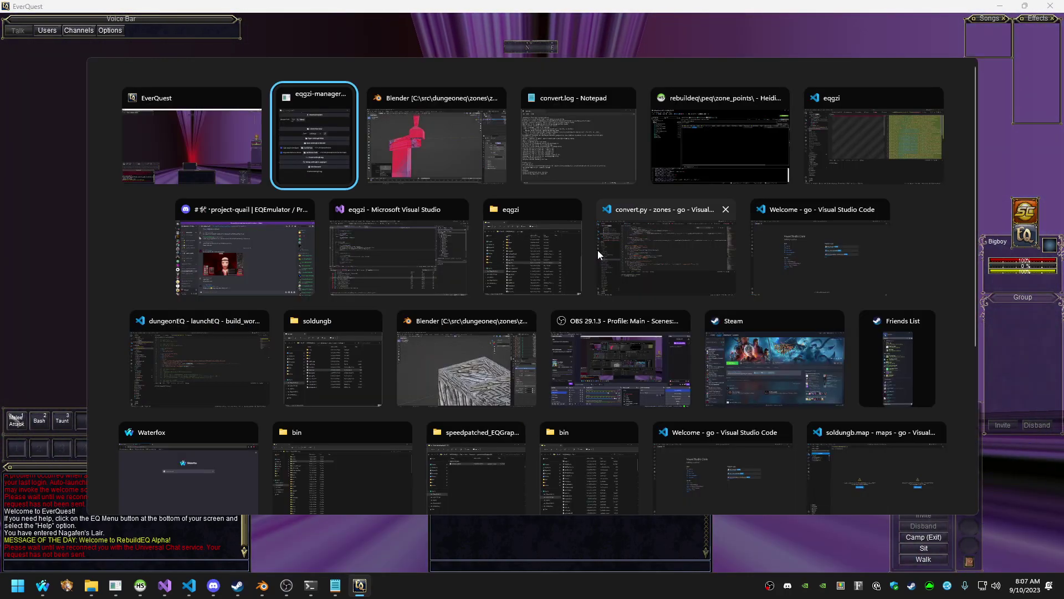
{"action": "middle_click_drag", "start_coordinate": [546, 226], "coordinate": [528, 240]}
{"action": "middle_click_drag", "start_coordinate": [475, 273], "coordinate": [422, 277]}
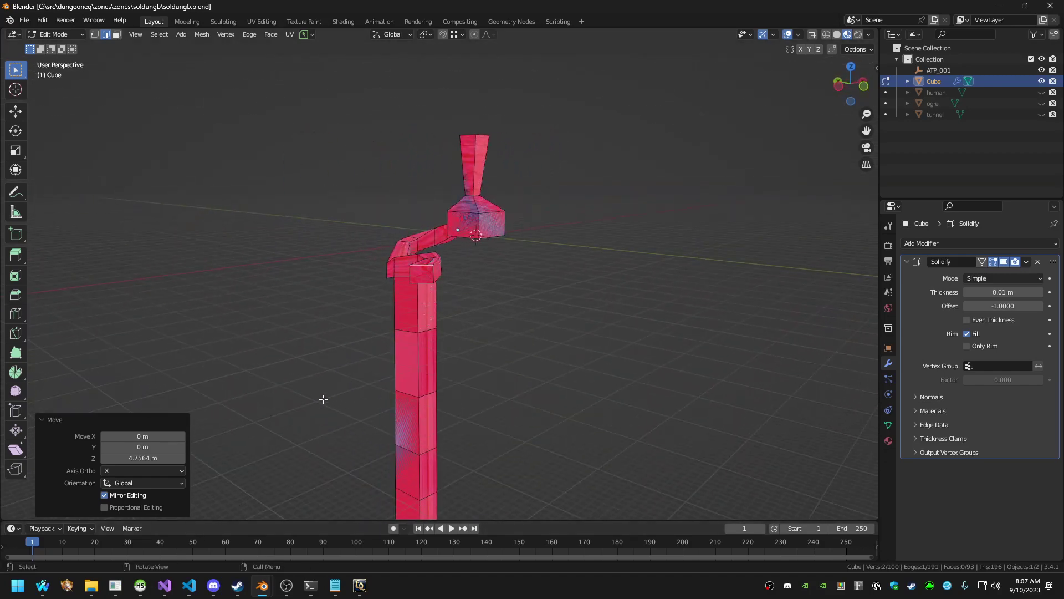
{"action": "middle_click_drag", "start_coordinate": [323, 398], "coordinate": [184, 371]}
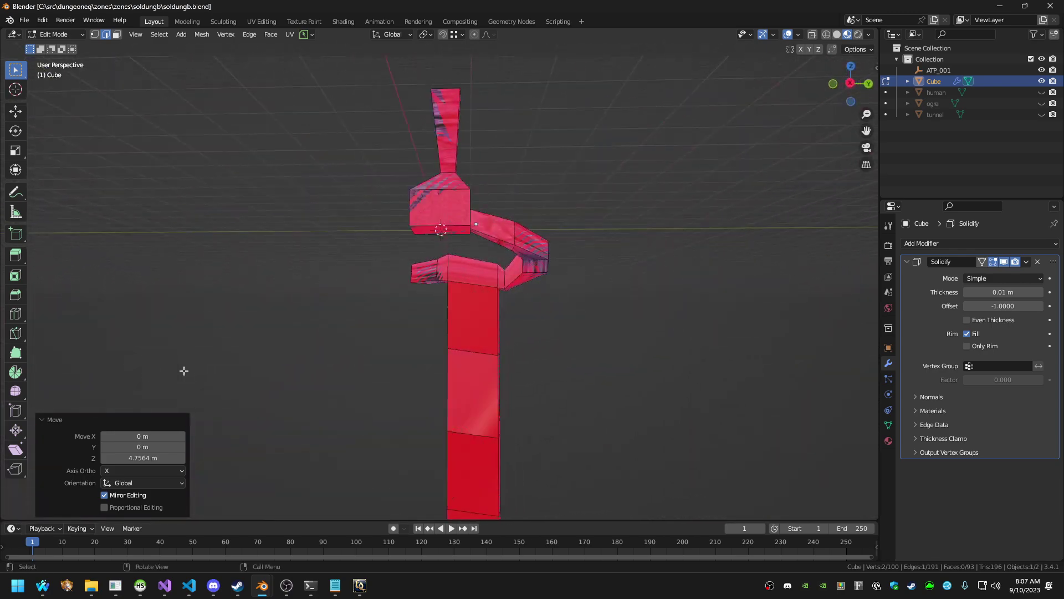
{"action": "scroll", "coordinate": [323, 354], "scroll_direction": "down", "scroll_amount": 6}
{"action": "middle_click_drag", "start_coordinate": [321, 349], "coordinate": [576, 332]}
Add a single lengthwise loop cut running down the deep shaft's walls and save soldungb.blend
{"action": "left_click", "coordinate": [424, 319]}
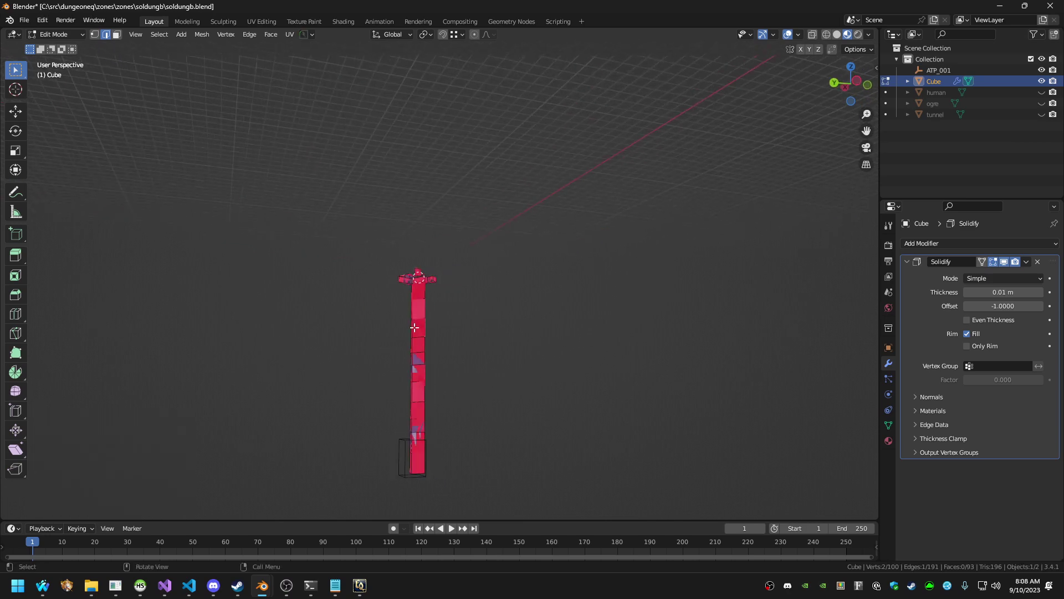
{"action": "scroll", "coordinate": [414, 330], "scroll_direction": "up", "scroll_amount": 3}
{"action": "scroll", "coordinate": [401, 336], "scroll_direction": "down", "scroll_amount": 3}
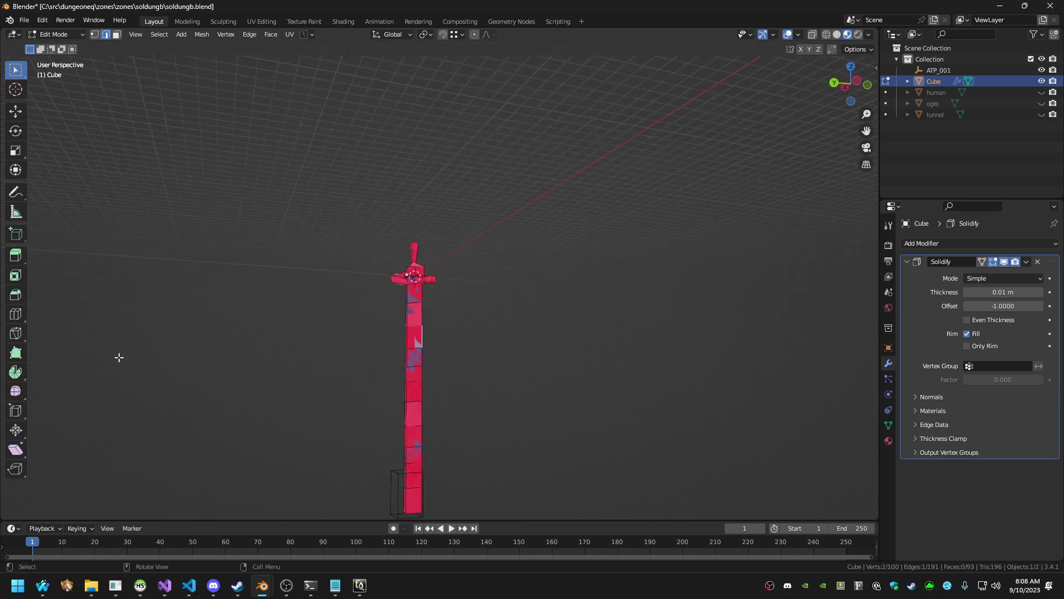
{"action": "left_click", "coordinate": [15, 315]}
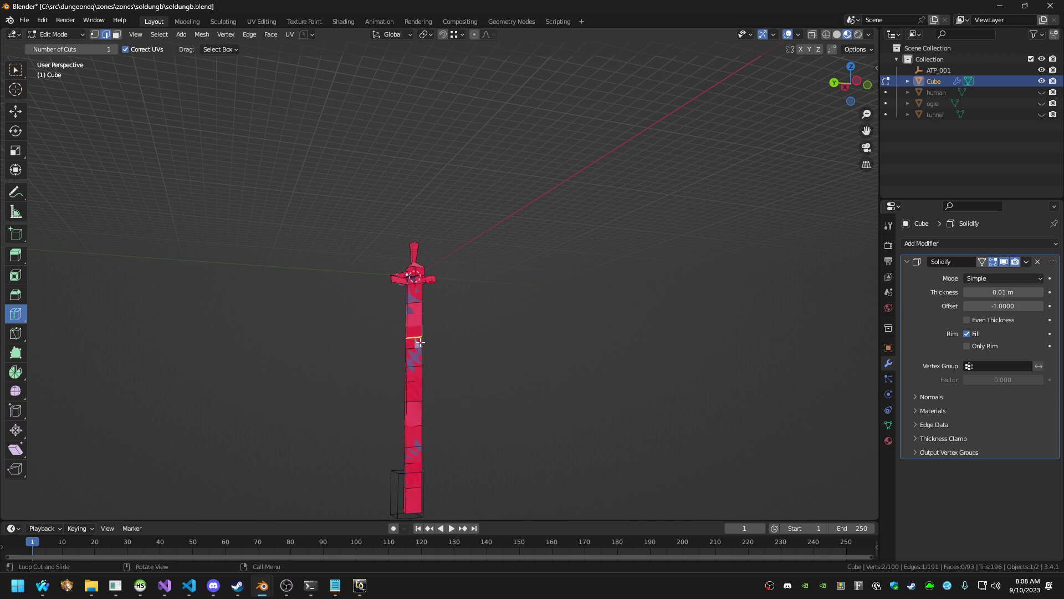
{"action": "left_click", "coordinate": [419, 342]}
{"action": "middle_click_drag", "start_coordinate": [344, 357], "coordinate": [295, 351]}
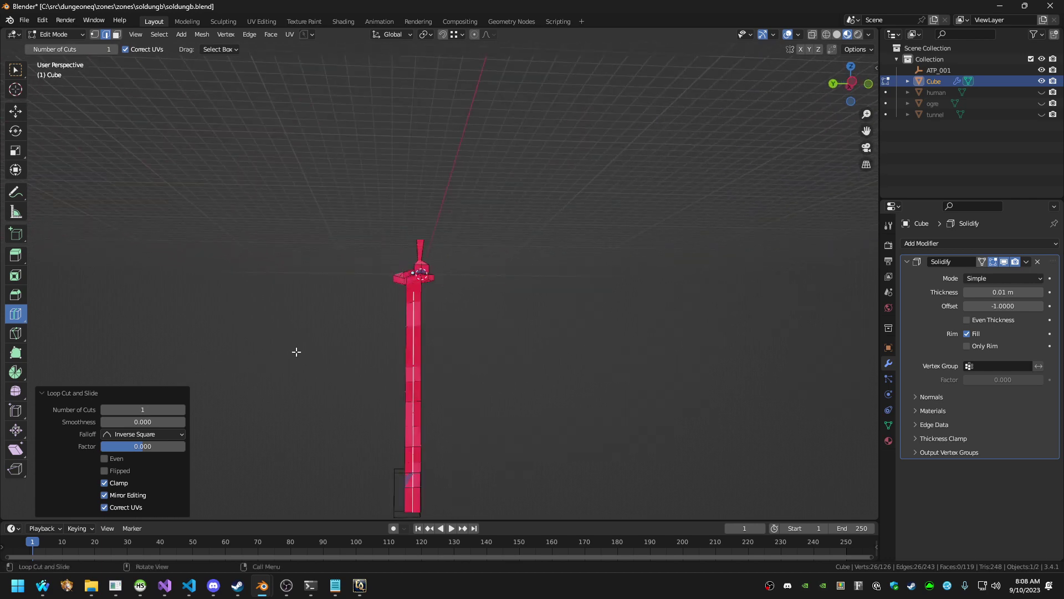
{"action": "key", "text": "ctrl+s"}
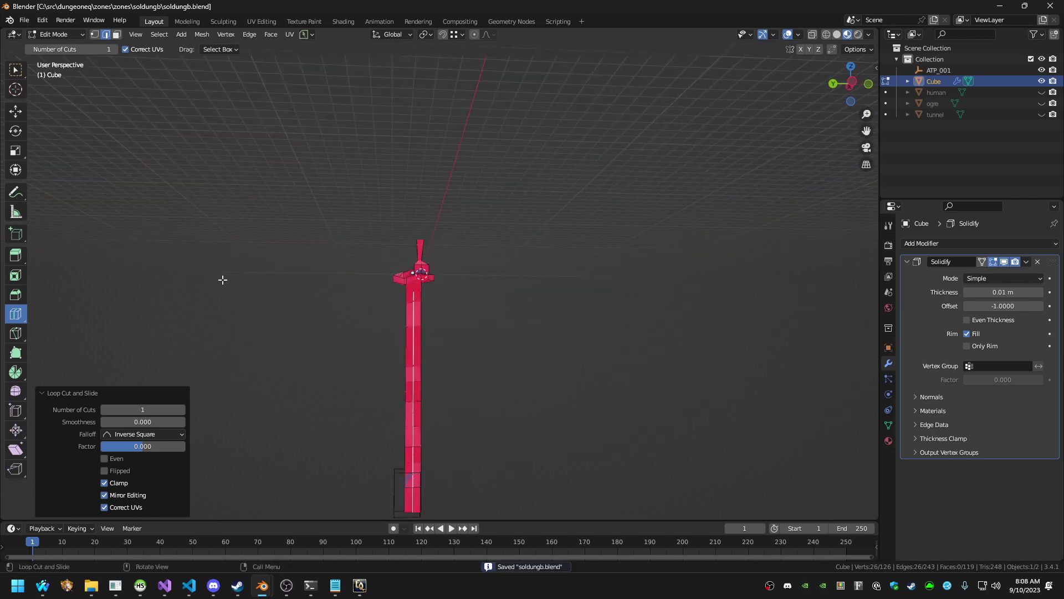
{"action": "middle_click_drag", "start_coordinate": [241, 300], "coordinate": [304, 307]}
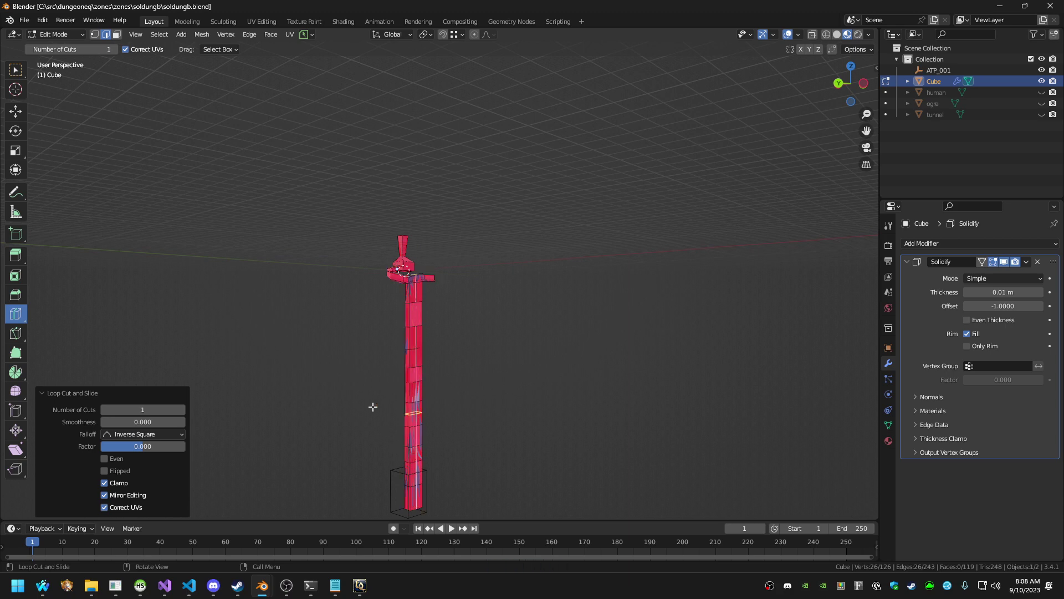
{"action": "left_click", "coordinate": [24, 21]}
{"action": "left_click", "coordinate": [24, 22]}
Switch to eqgzi-manager, create soldungb.eqg again, and exit the running EverQuest session with /exit
{"action": "left_click", "coordinate": [115, 585]}
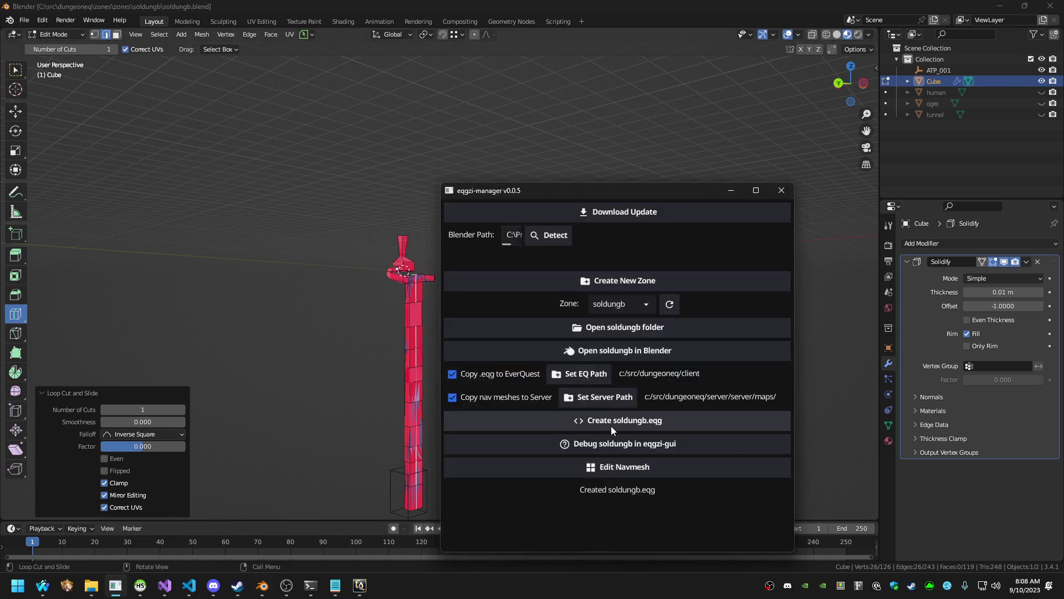
{"action": "left_click", "coordinate": [598, 424]}
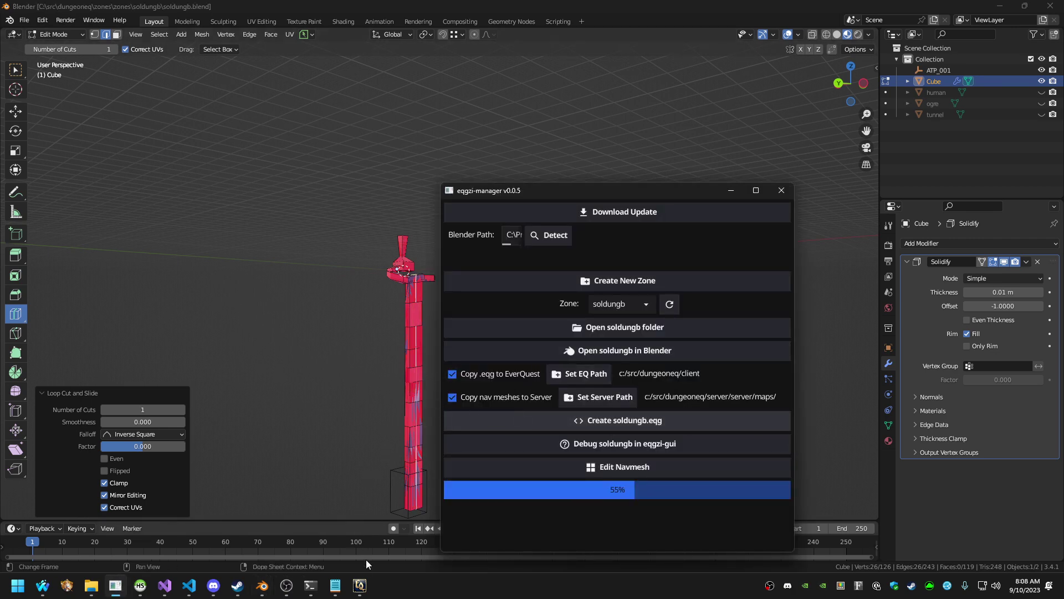
{"action": "left_click", "coordinate": [360, 585]}
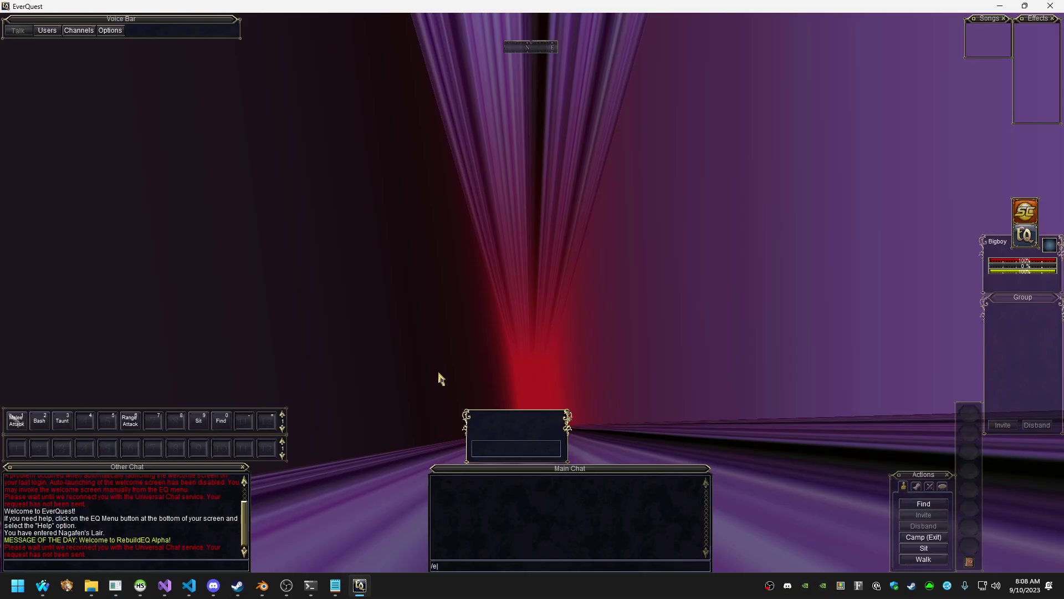
{"action": "key", "text": "Return"}
Relaunch EverQuest, log in with quick connect and enter the world with the ogre
{"action": "left_click", "coordinate": [74, 583]}
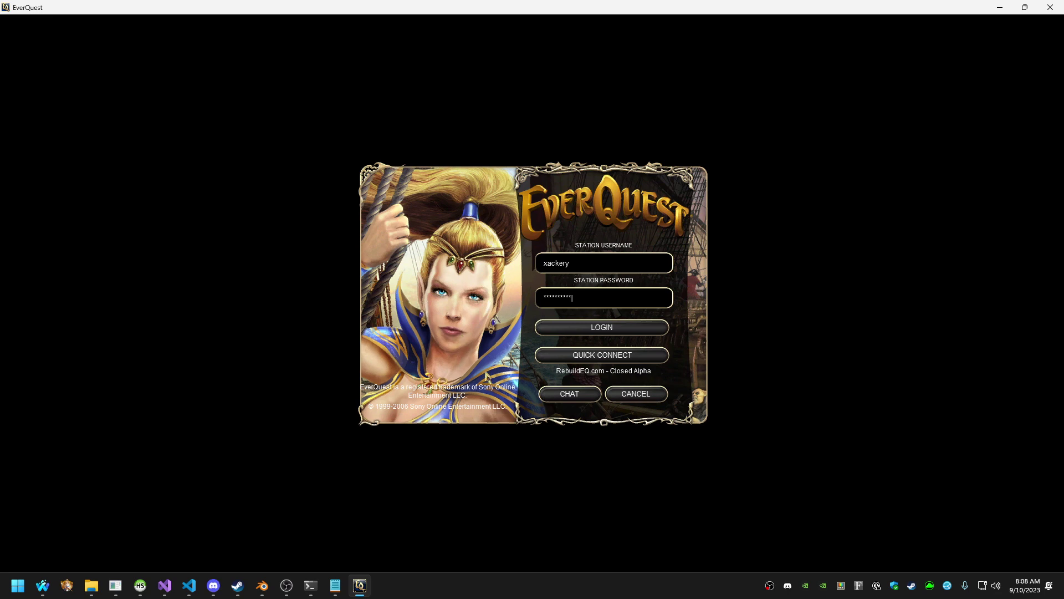
{"action": "left_click", "coordinate": [624, 359]}
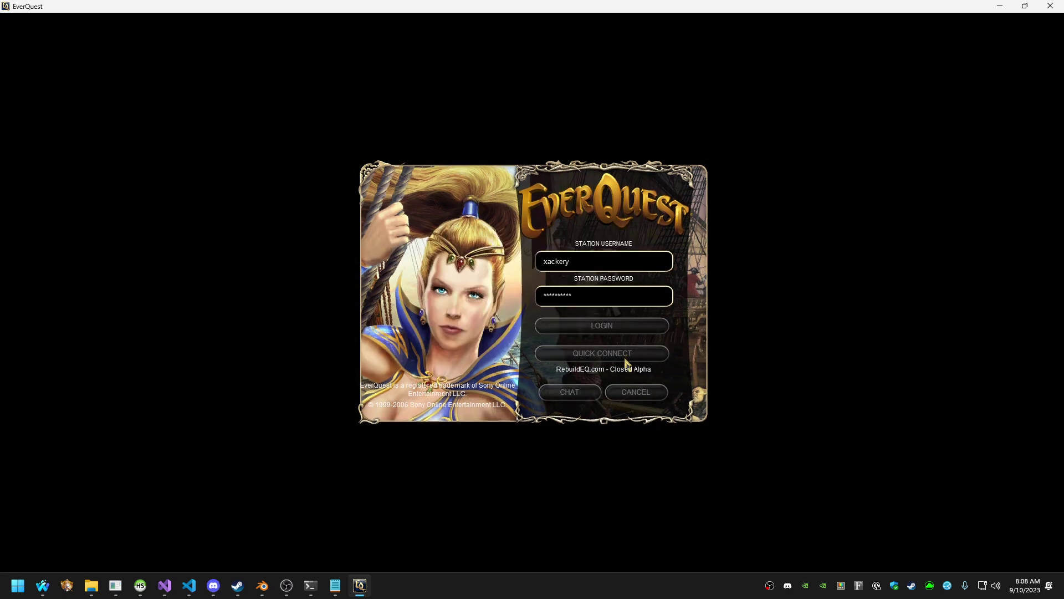
{"action": "left_click", "coordinate": [116, 585]}
{"action": "left_click", "coordinate": [521, 421]}
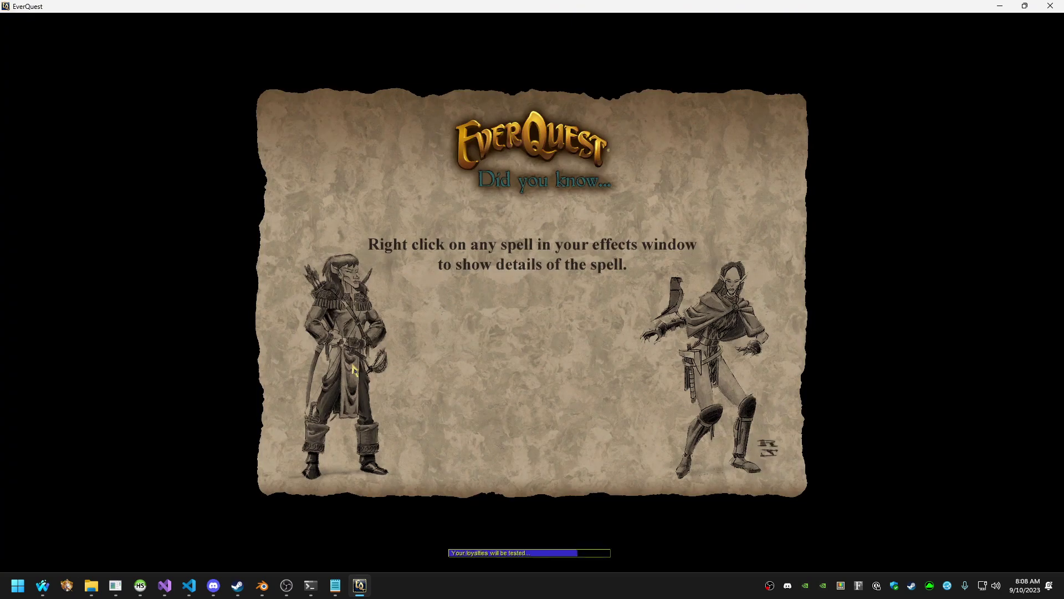
Pull the camera behind the ogre and walk it through the tunnel passage toward the shaft junction
{"action": "scroll", "coordinate": [541, 182], "scroll_direction": "down", "scroll_amount": 5}
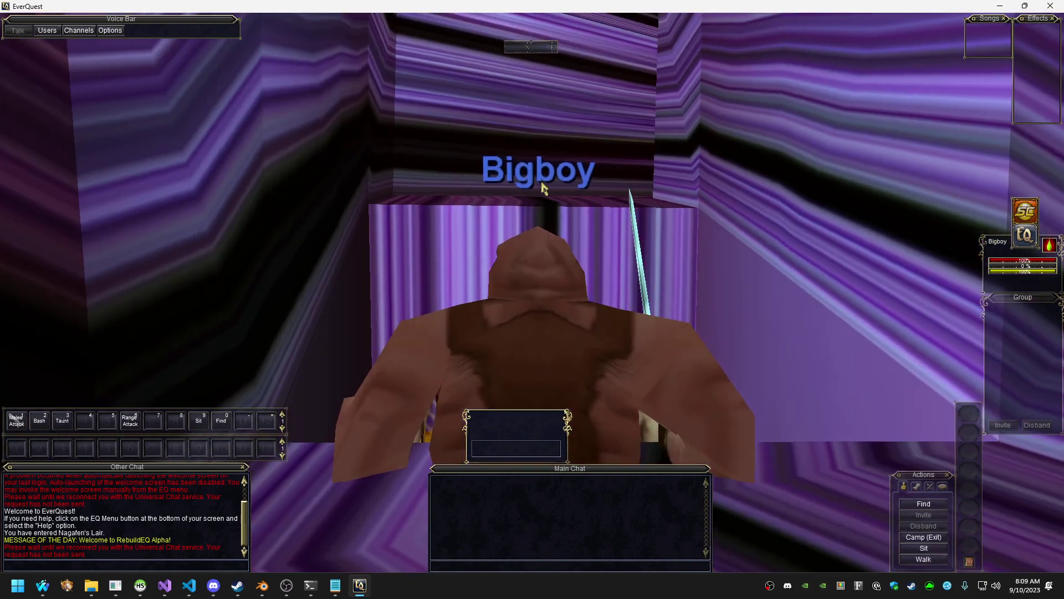
{"action": "right_click_drag", "start_coordinate": [541, 182], "coordinate": [556, 187]}
{"action": "key", "text": "w"}
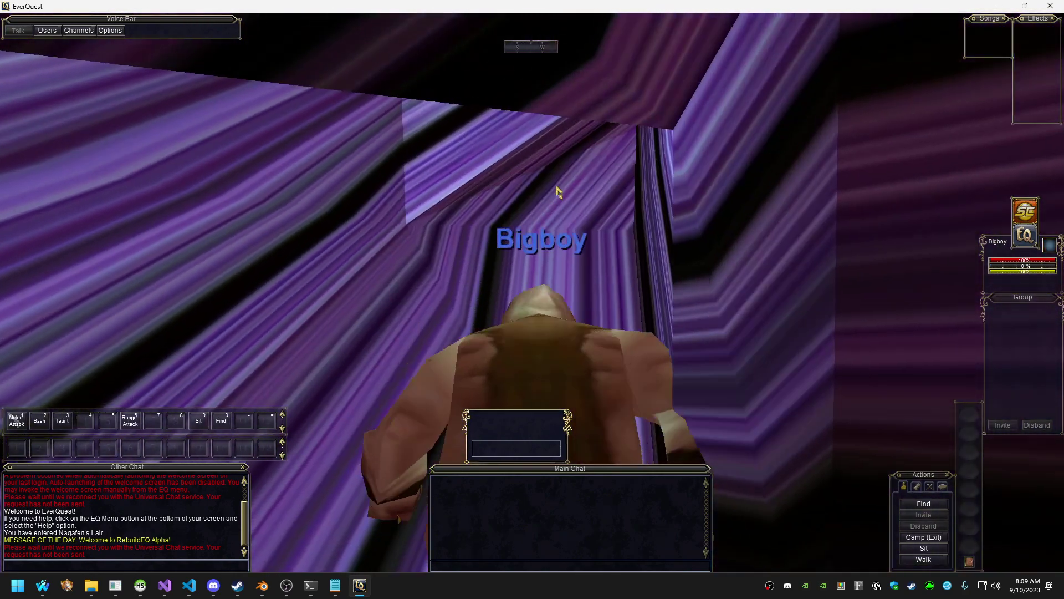
{"action": "scroll", "coordinate": [556, 201], "scroll_direction": "up", "scroll_amount": 5}
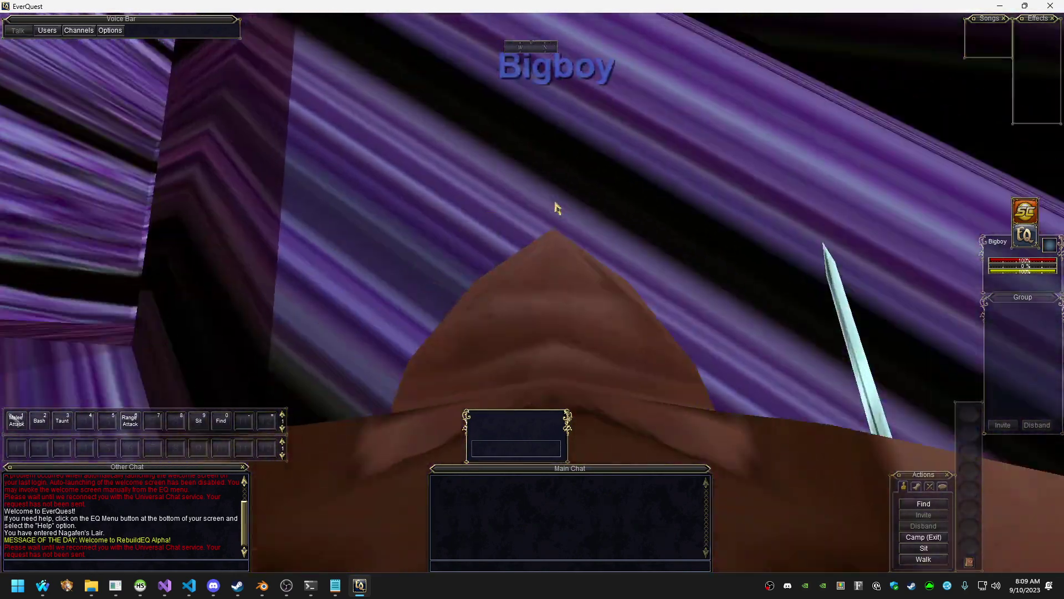
{"action": "right_click_drag", "start_coordinate": [558, 205], "coordinate": [557, 205]}
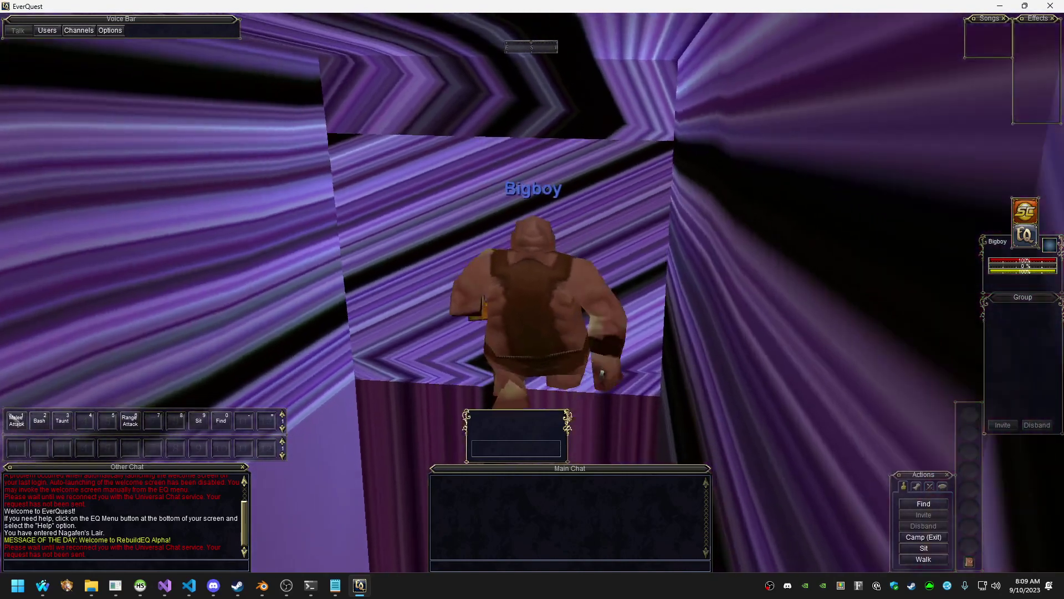
{"action": "key", "text": "a"}
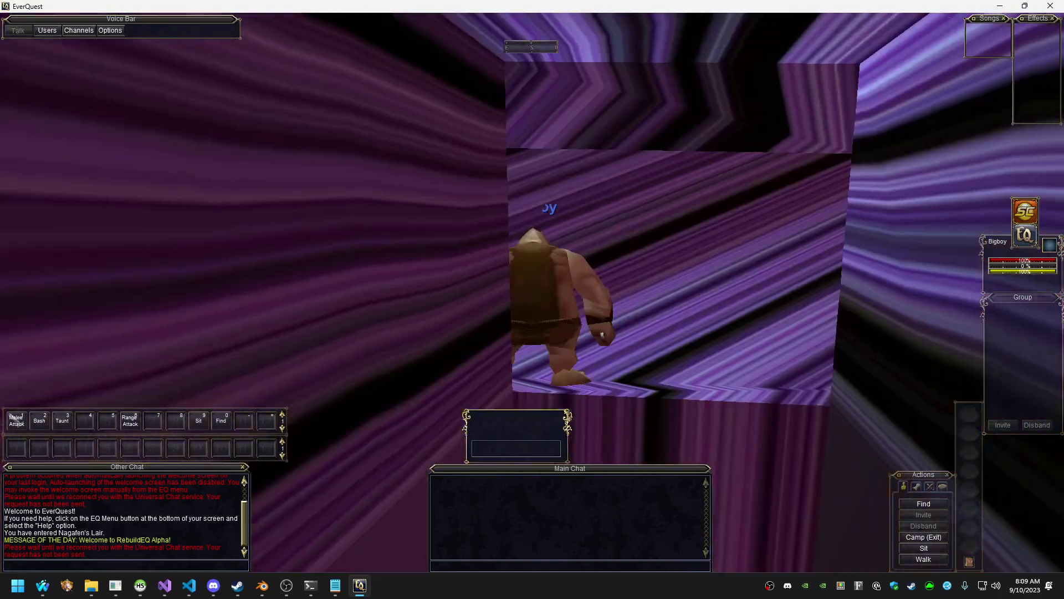
{"action": "right_click_drag", "start_coordinate": [663, 354], "coordinate": [756, 371]}
{"action": "key", "text": "w"}
{"action": "key", "text": "w"}
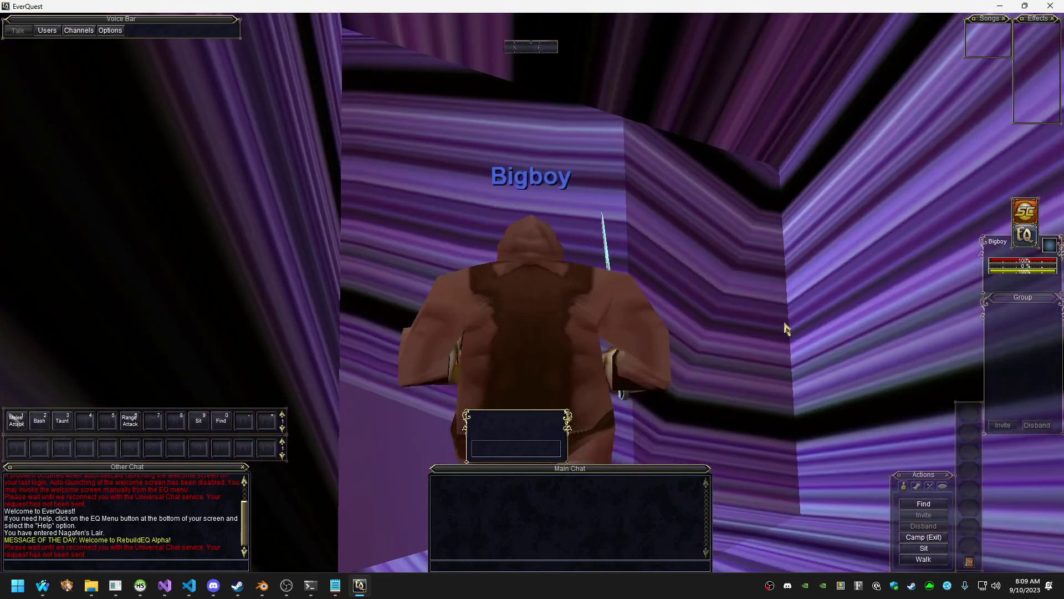
Walk the ogre onward to the shaft to test dropping in, turning the camera to look around
{"action": "right_click_drag", "start_coordinate": [786, 330], "coordinate": [787, 331]}
{"action": "key", "text": "w"}
{"action": "key", "text": "w"}
{"action": "key", "text": "w"}
{"action": "right_click_drag", "start_coordinate": [640, 309], "coordinate": [641, 309]}
{"action": "key", "text": "w"}
{"action": "right_click_drag", "start_coordinate": [604, 340], "coordinate": [604, 340]}
{"action": "right_click_drag", "start_coordinate": [406, 448], "coordinate": [406, 448]}
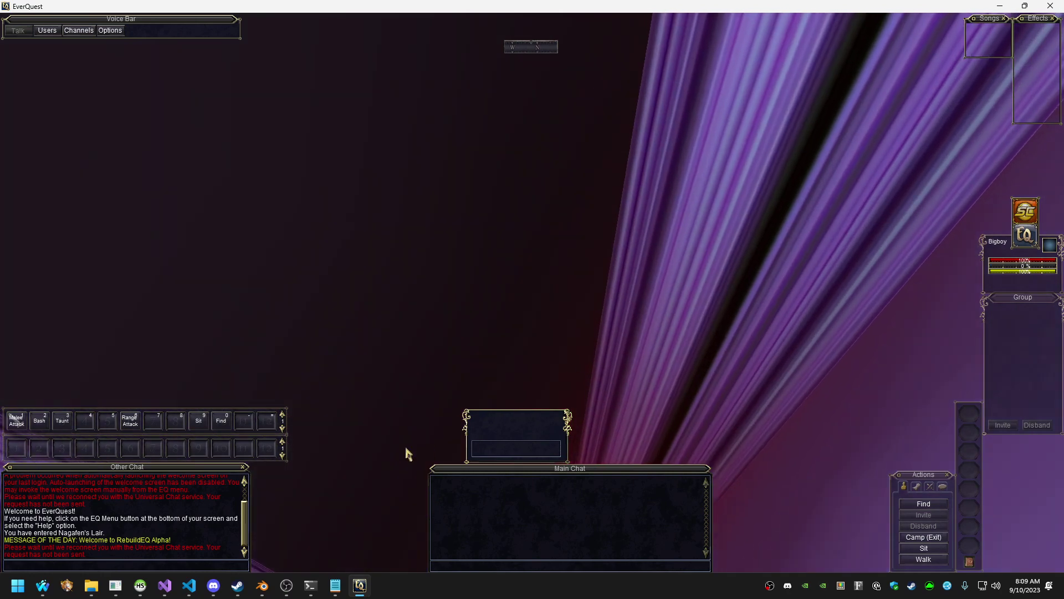
Switch to Blender and examine the full depth of the shaft below the junction
{"action": "mouse_move", "coordinate": [262, 585]}
{"action": "left_click", "coordinate": [283, 557]}
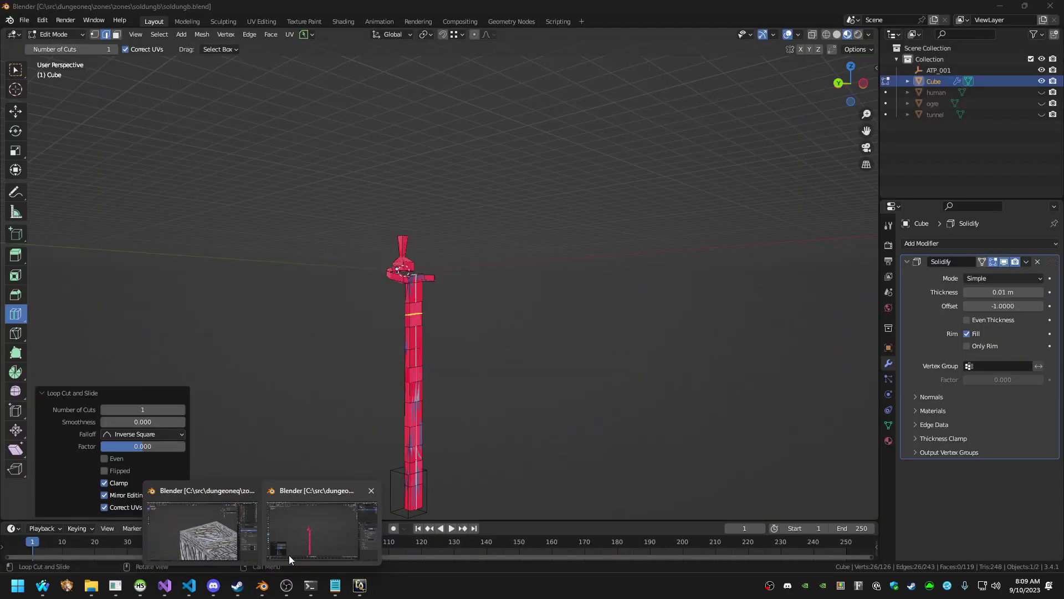
{"action": "middle_click_drag", "start_coordinate": [529, 345], "coordinate": [473, 375]}
{"action": "mouse_move", "coordinate": [368, 582]}
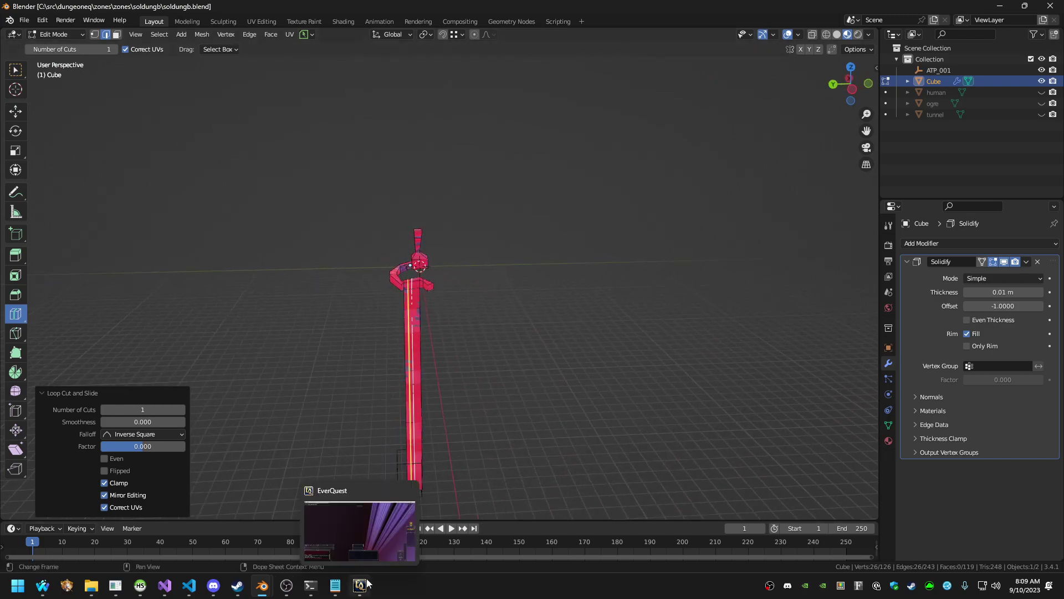
Switch to HeidiSQL and filter the zone table's data by short_name='soldungb'
{"action": "left_click", "coordinate": [140, 585]}
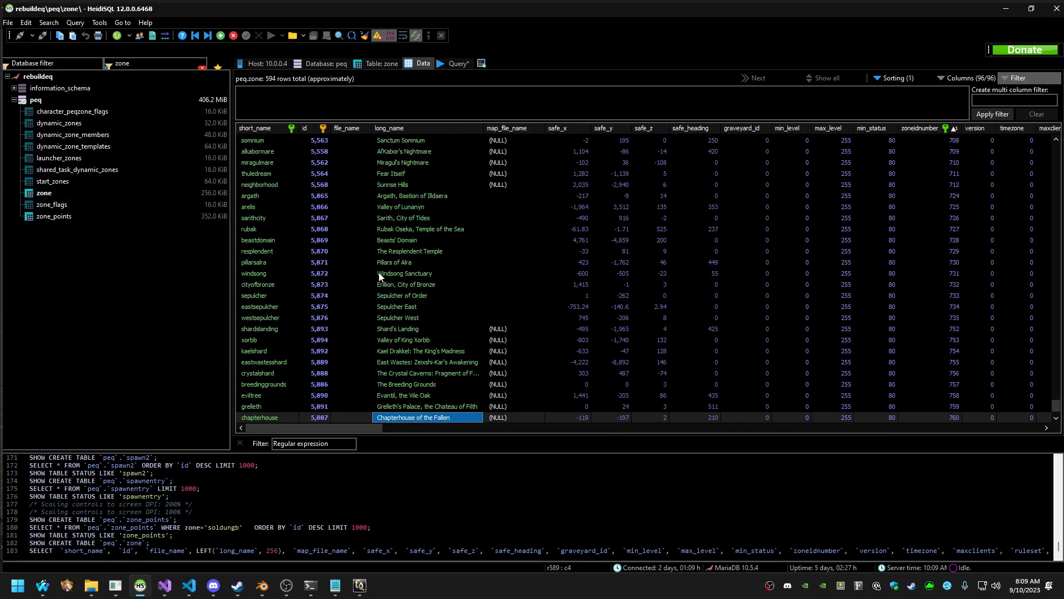
{"action": "scroll", "coordinate": [345, 364], "scroll_direction": "up", "scroll_amount": 18}
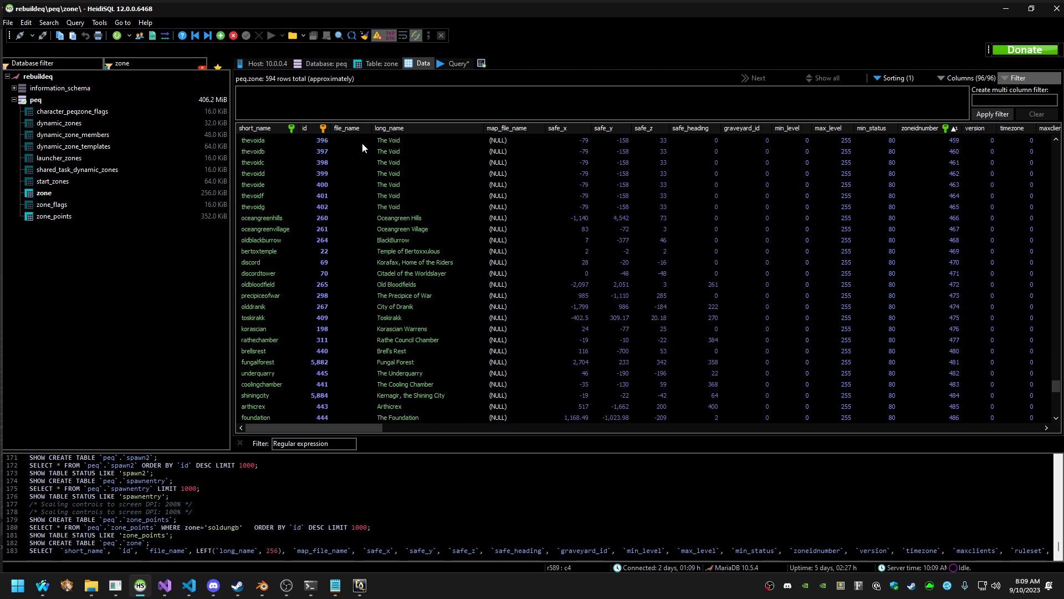
{"action": "scroll", "coordinate": [403, 245], "scroll_direction": "down", "scroll_amount": 18}
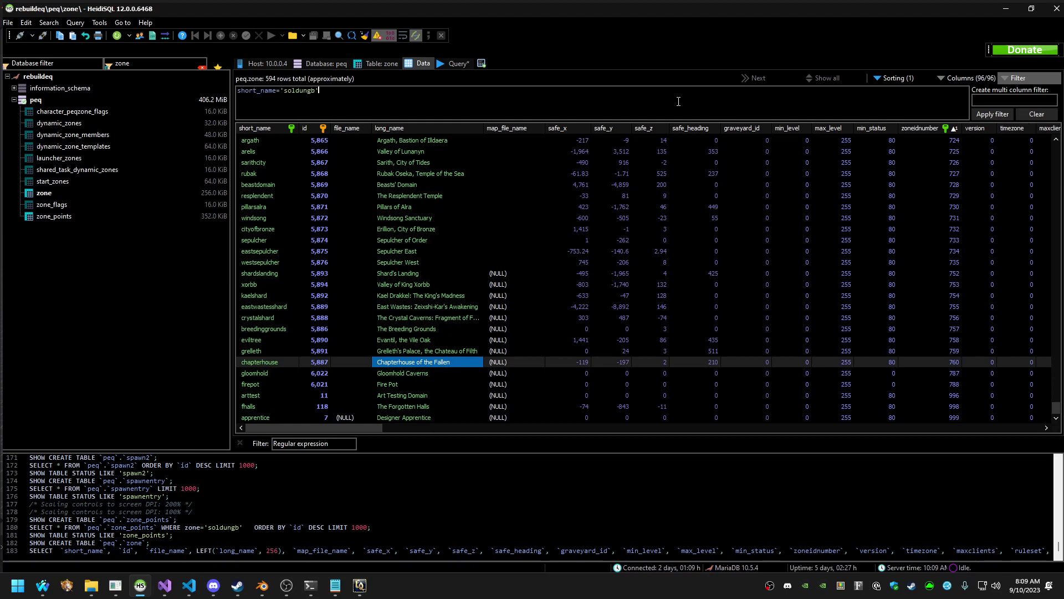
{"action": "left_click", "coordinate": [992, 114]}
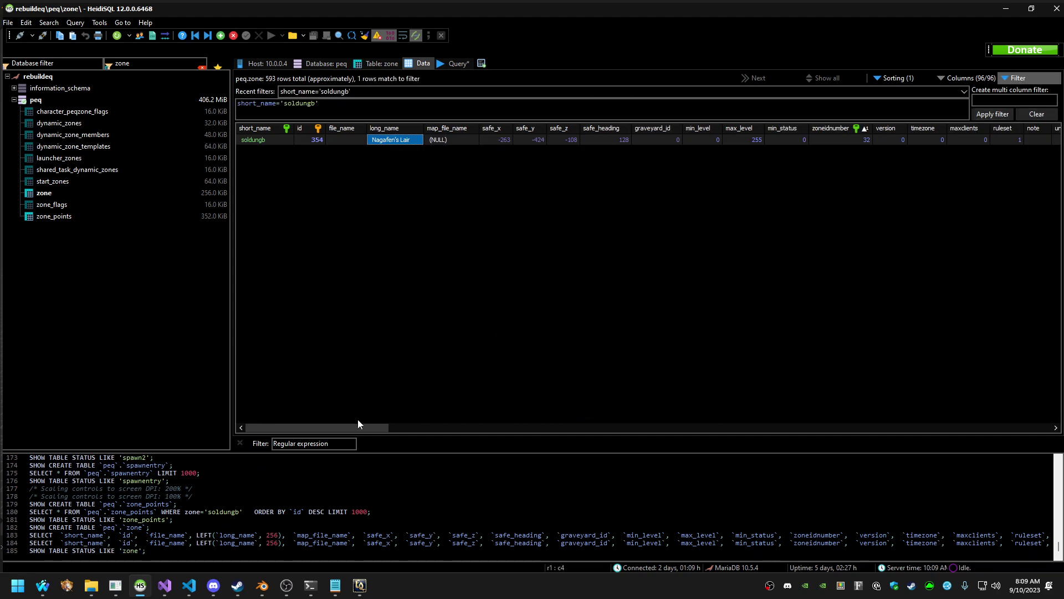
Find the underworld column in the soldungb zone row, set it to -5000 and save the row
{"action": "left_click_drag", "start_coordinate": [358, 424], "coordinate": [552, 427]}
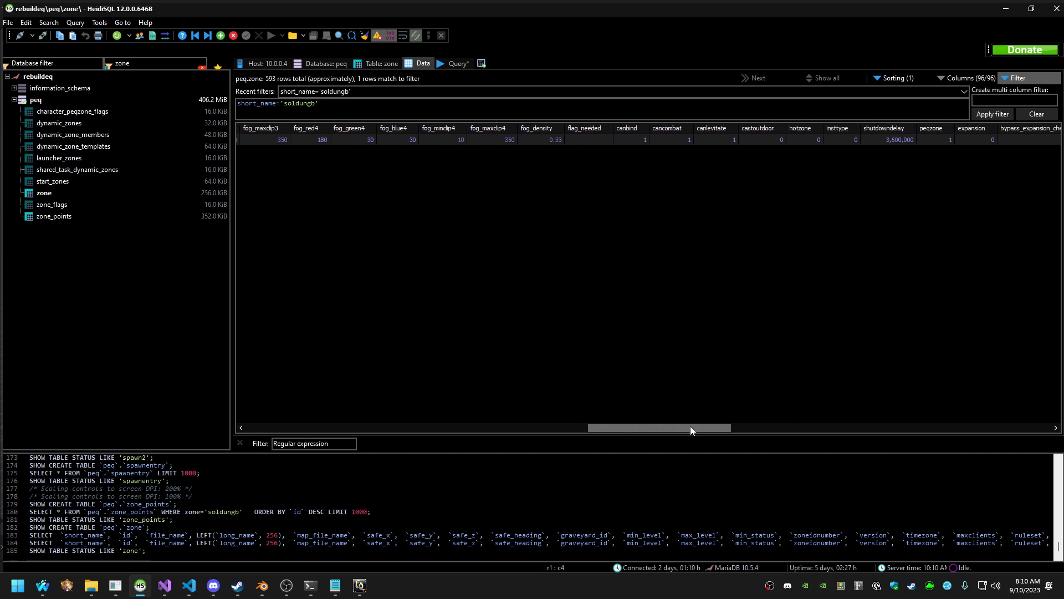
{"action": "left_click_drag", "start_coordinate": [704, 428], "coordinate": [744, 428]}
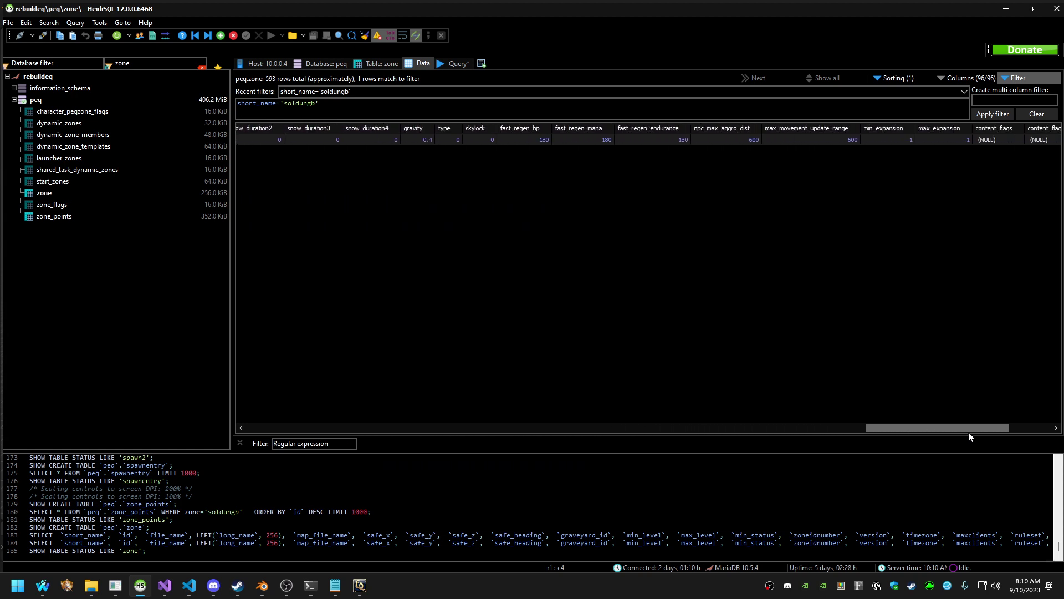
{"action": "left_click_drag", "start_coordinate": [969, 433], "coordinate": [943, 434]}
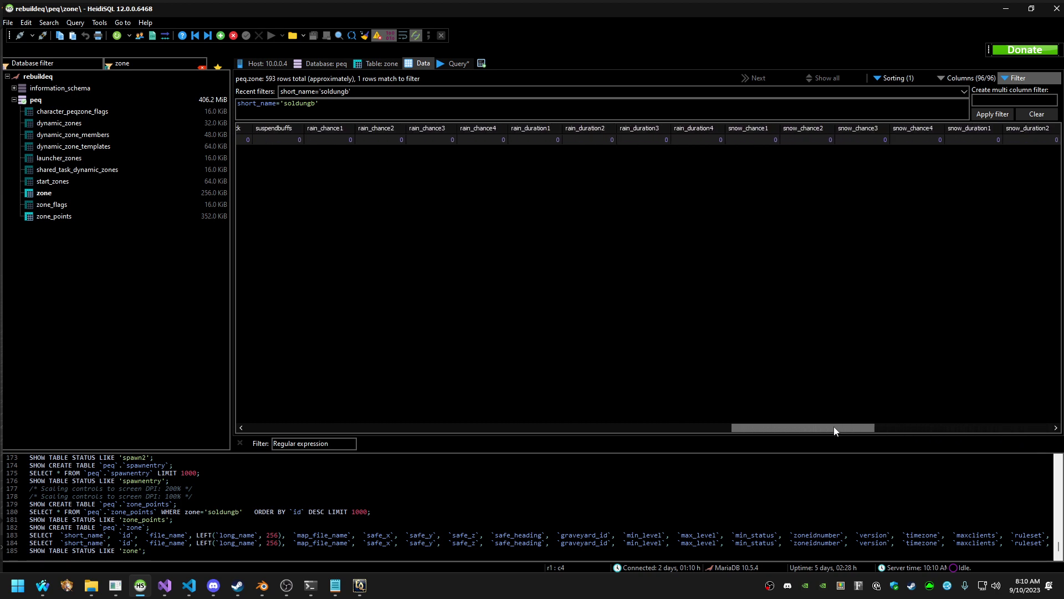
{"action": "left_click_drag", "start_coordinate": [834, 428], "coordinate": [460, 418]}
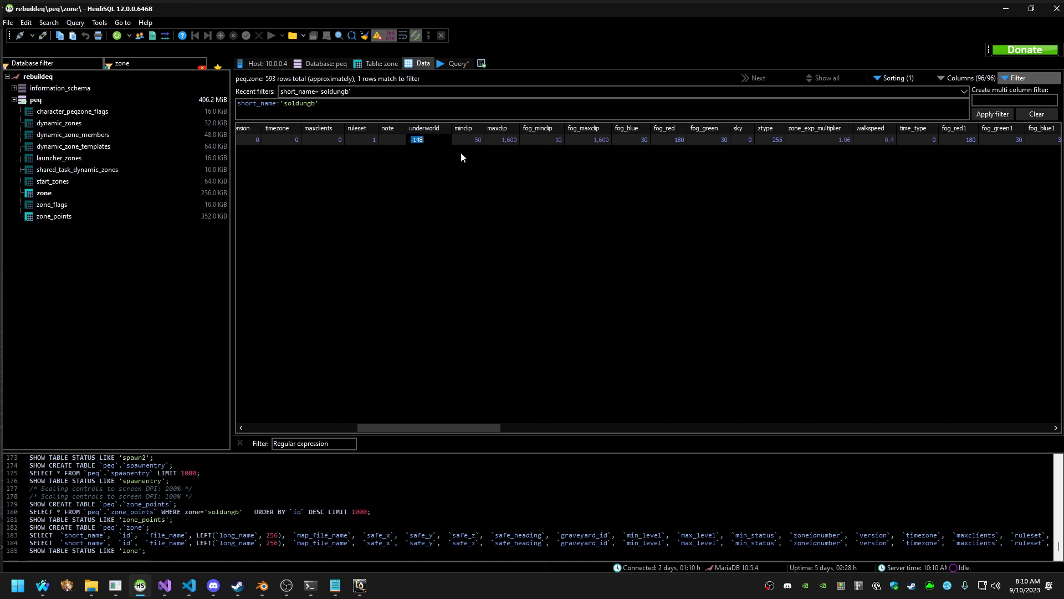
{"action": "type", "text": "-5000"}
{"action": "key", "text": "Return"}
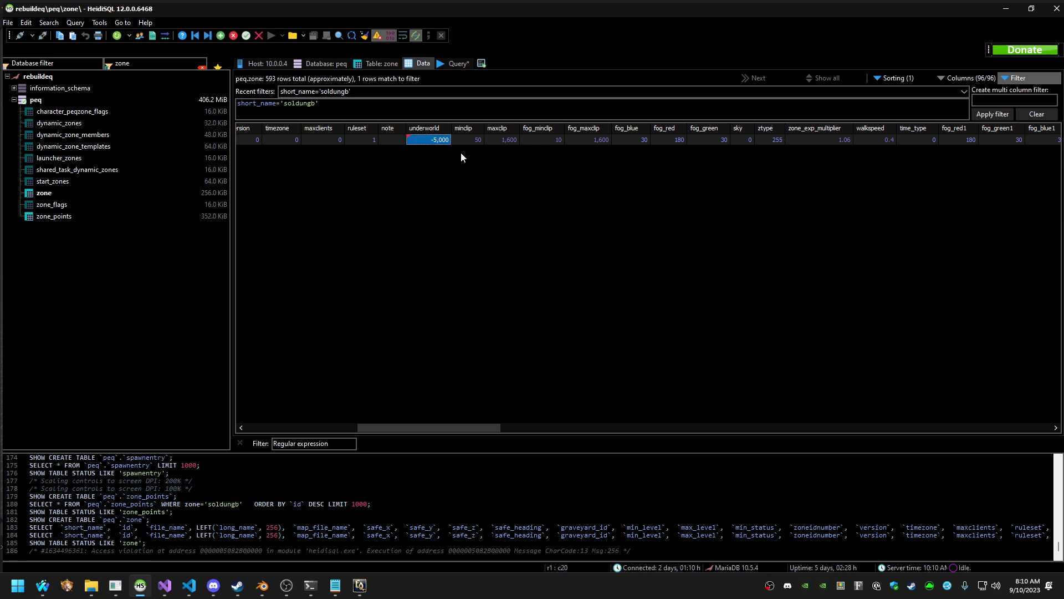
{"action": "left_click", "coordinate": [434, 185]}
Switch to EverQuest, teleport the ogre with #goto 0 0 0 and refresh the zone data with #reload zone
{"action": "left_click", "coordinate": [360, 585]}
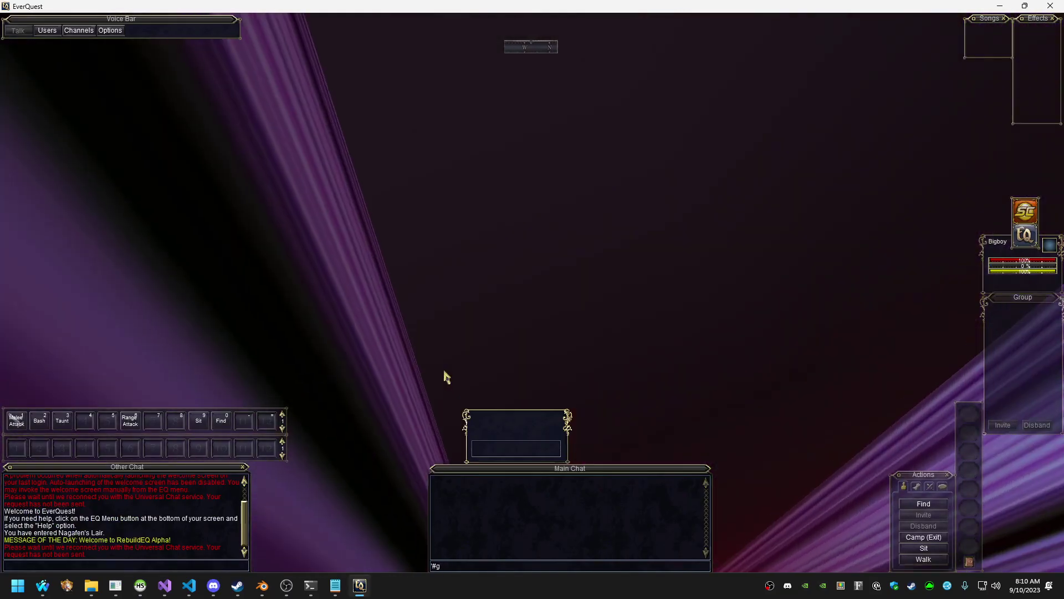
{"action": "type", "text": "#"}
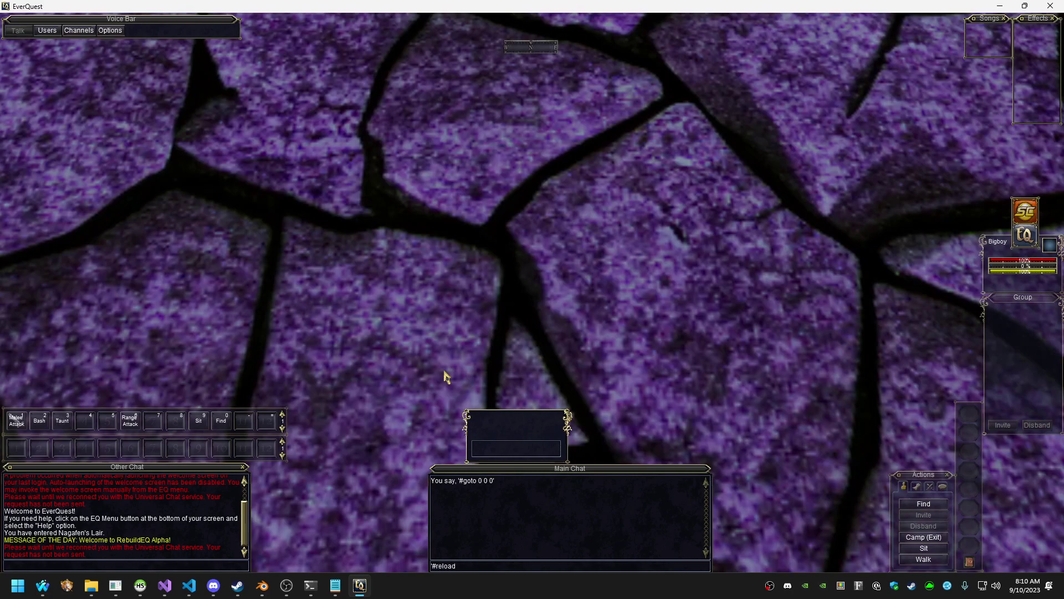
{"action": "scroll", "coordinate": [444, 377], "scroll_direction": "down", "scroll_amount": 5}
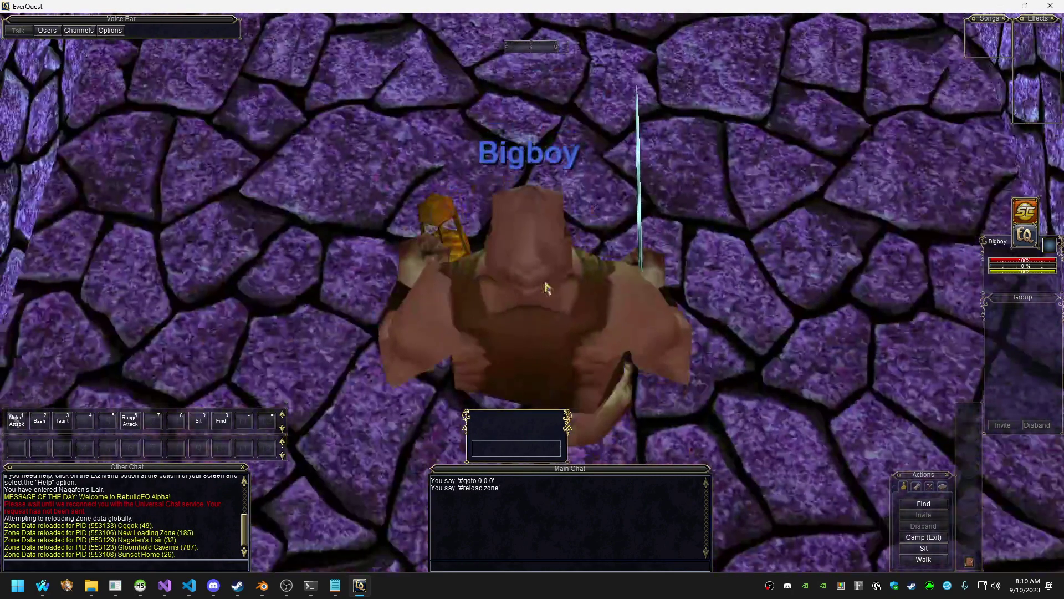
Enable GM status with #gm on and camp the ogre out to character selection
{"action": "right_click_drag", "start_coordinate": [545, 282], "coordinate": [544, 274]}
{"action": "type", "text": "/camp"}
{"action": "key", "text": "Return"}
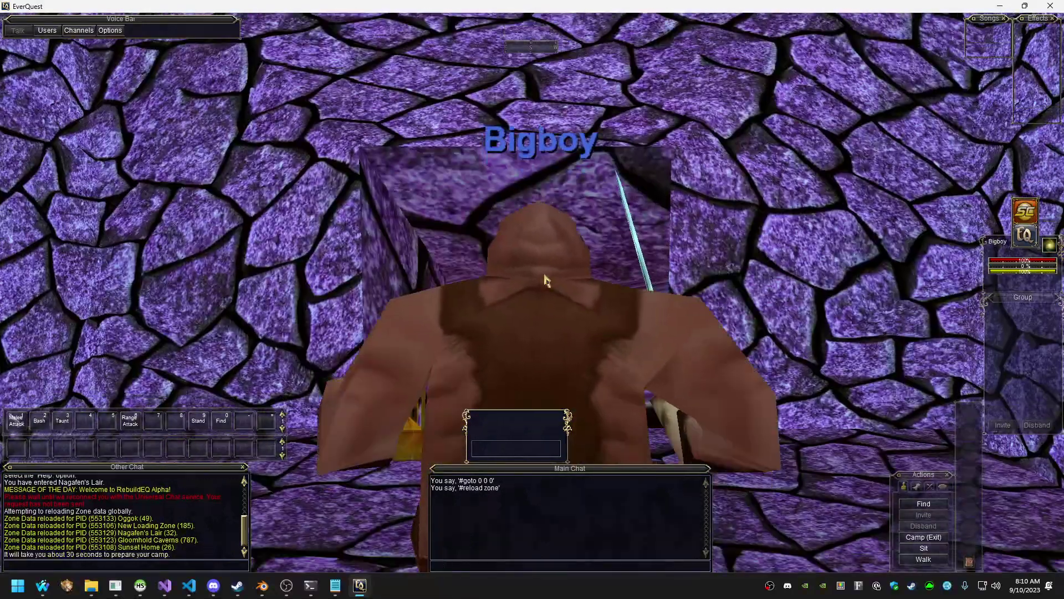
{"action": "type", "text": "'#gm"}
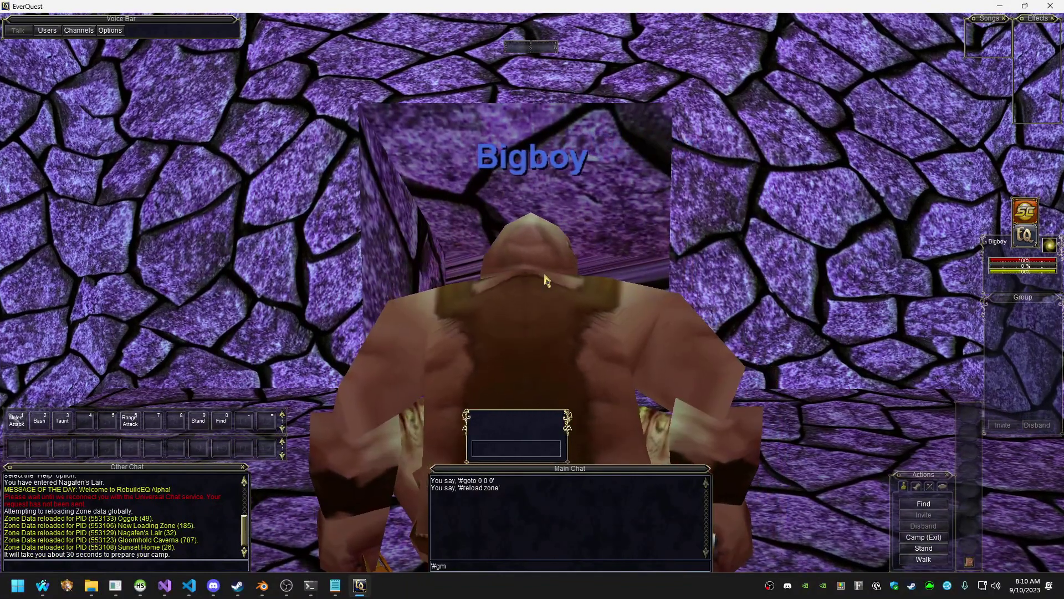
{"action": "type", "text": " on"}
{"action": "key", "text": "Return"}
{"action": "type", "text": "/camp"}
{"action": "key", "text": "Return"}
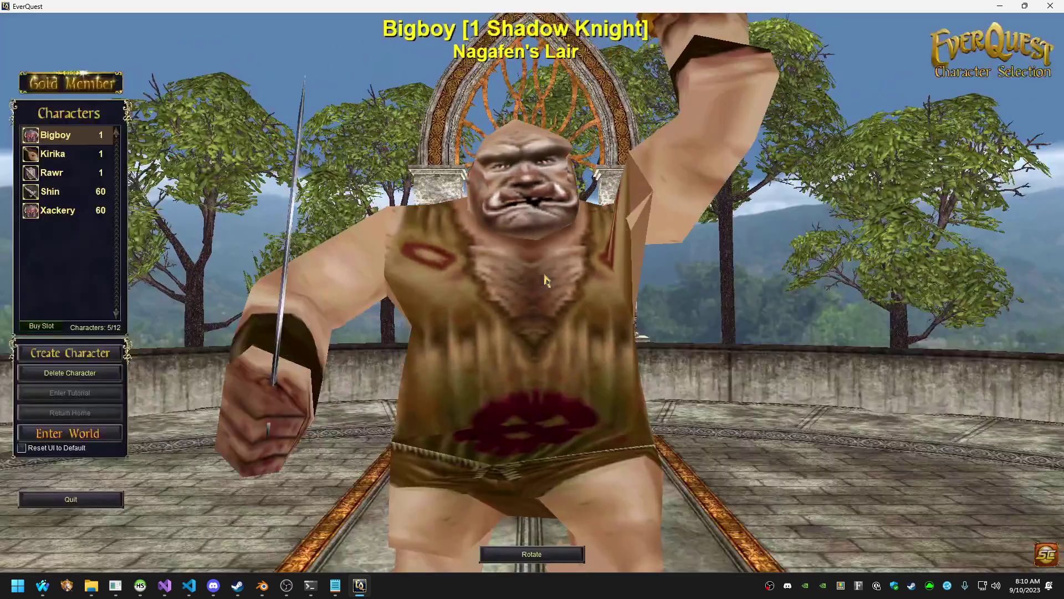
Re-enter the world with the ogre and walk it through the tunnel to drop down the shaft to its floor
{"action": "key", "text": "Return"}
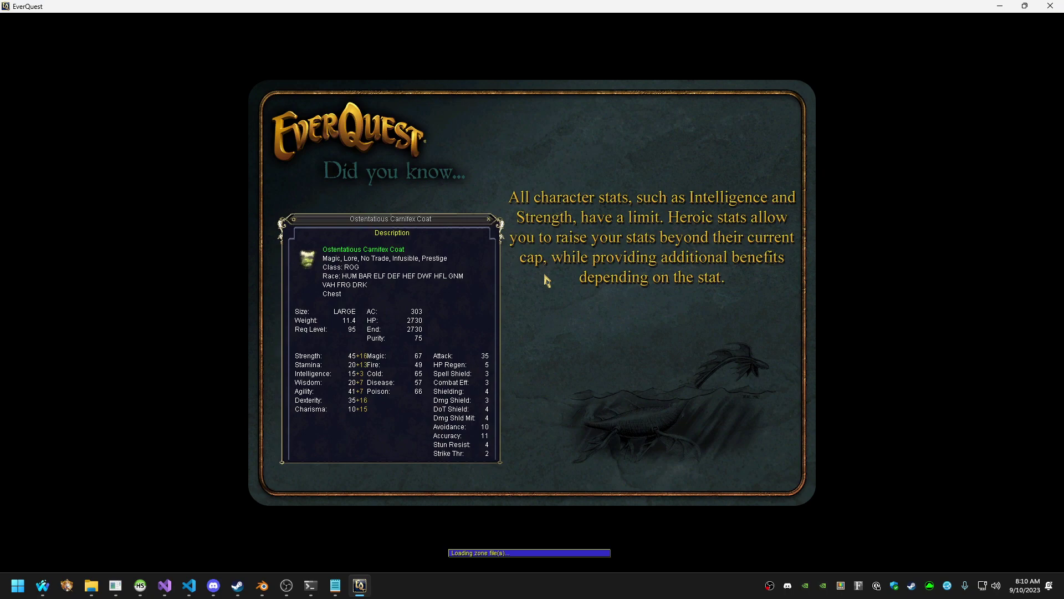
{"action": "key", "text": "Up"}
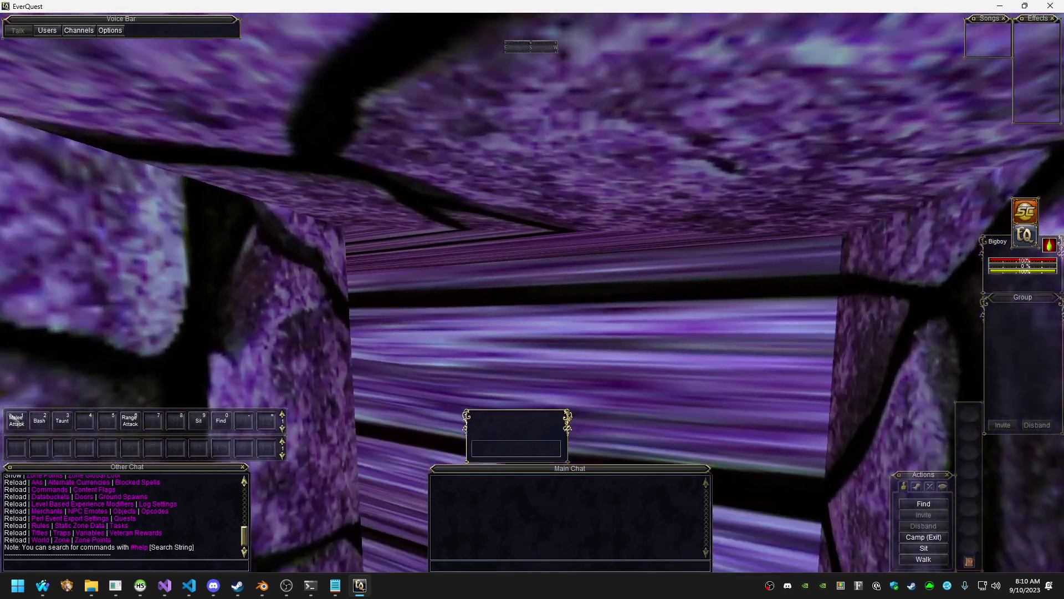
{"action": "key", "text": "Left"}
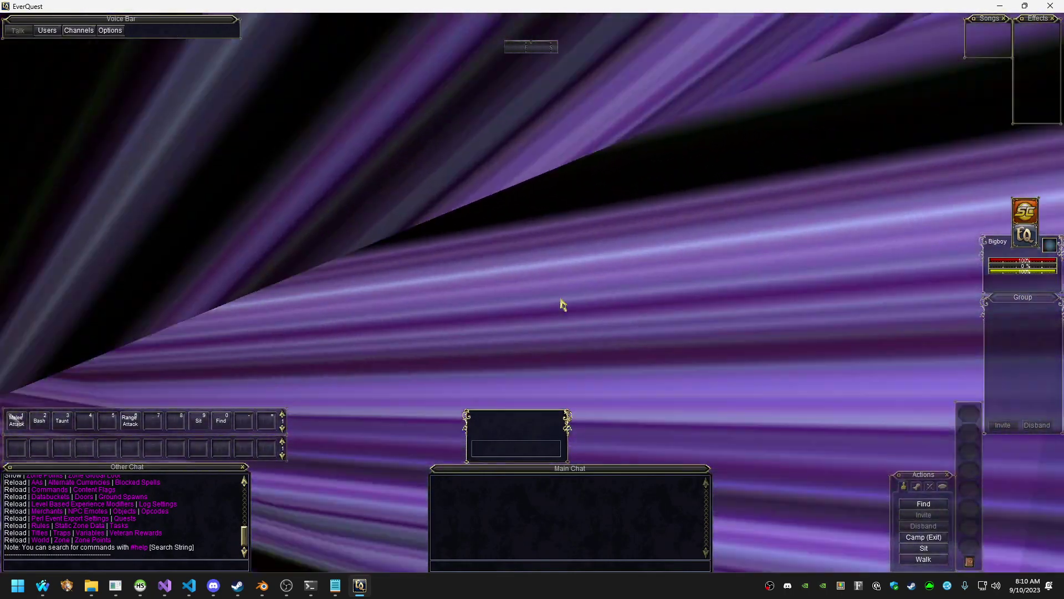
{"action": "key", "text": "Left"}
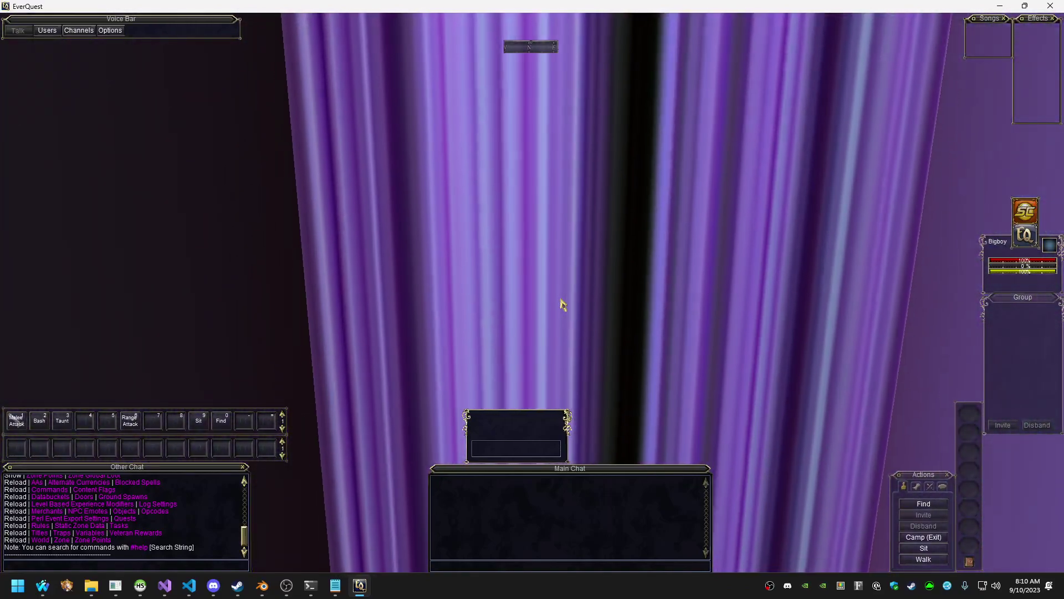
{"action": "scroll", "coordinate": [563, 304], "scroll_direction": "down", "scroll_amount": 3}
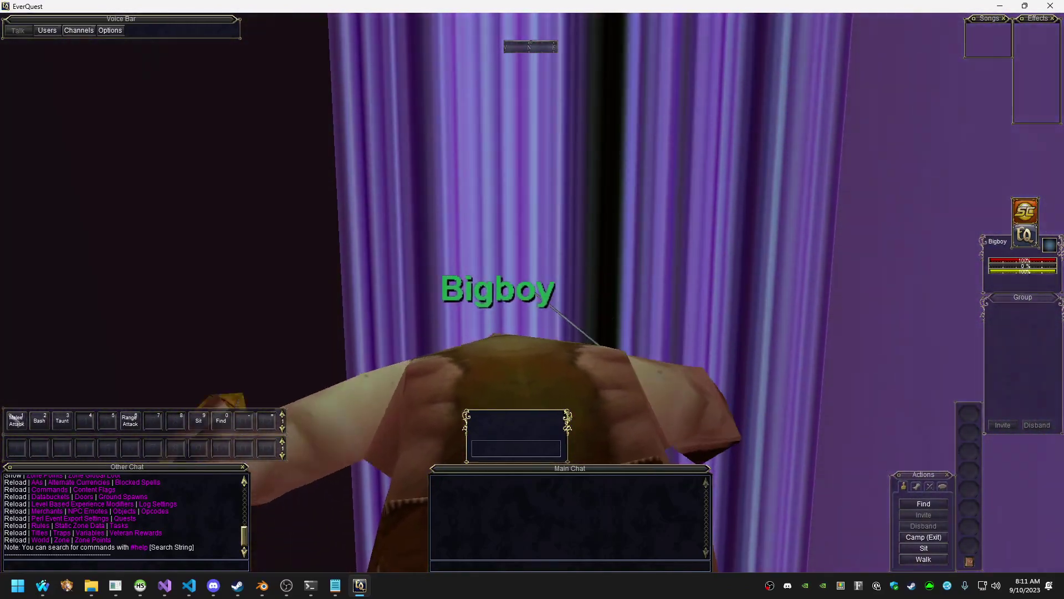
{"action": "scroll", "coordinate": [532, 299], "scroll_direction": "down", "scroll_amount": 4}
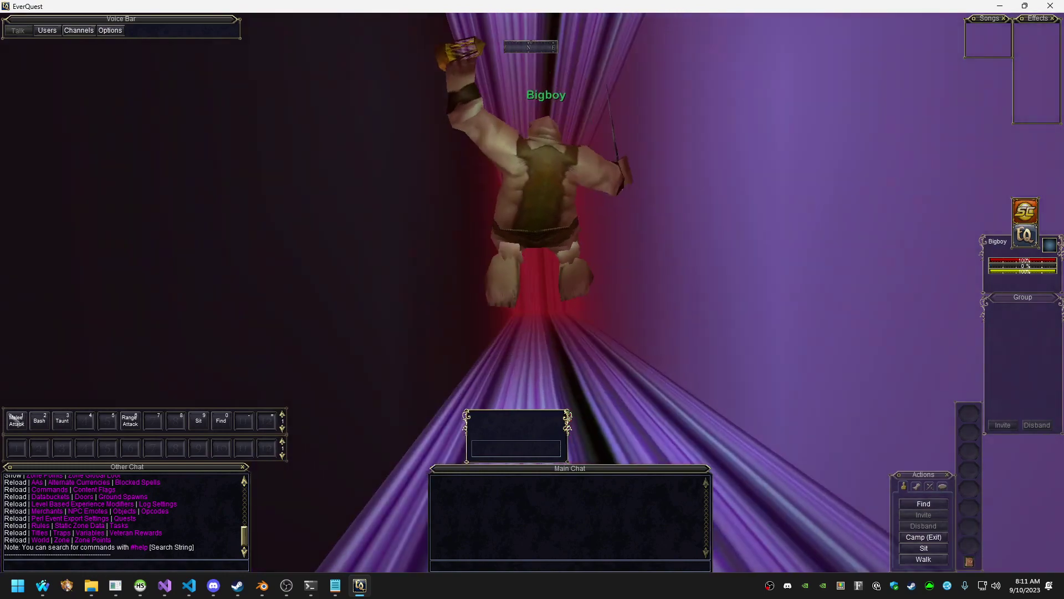
{"action": "scroll", "coordinate": [532, 299], "scroll_direction": "up", "scroll_amount": 6}
{"action": "key", "text": "w"}
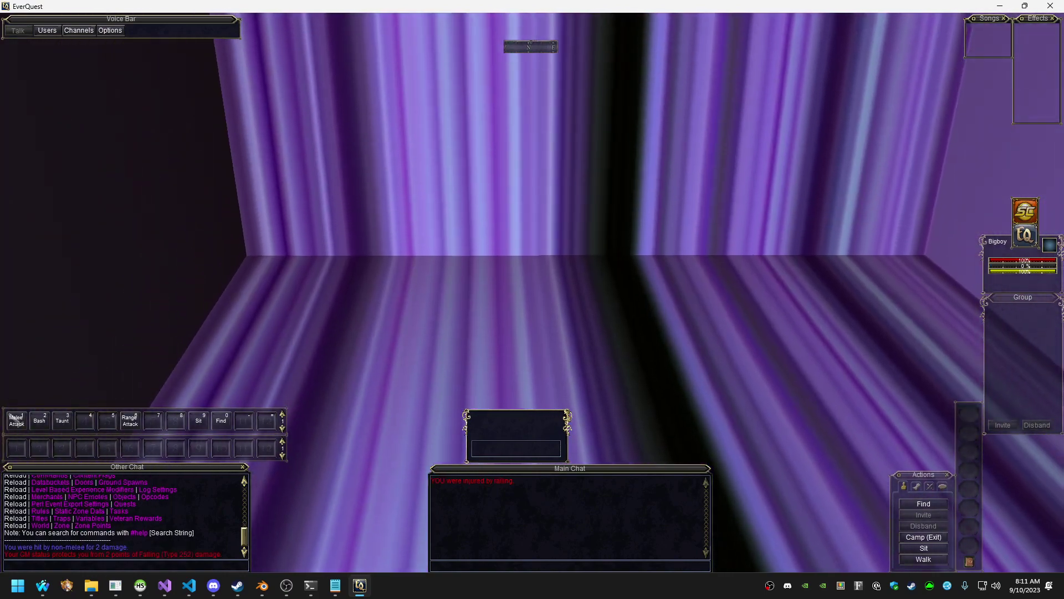
Turn the ogre and the camera at the bottom of the shaft to examine its walls and height
{"action": "scroll", "coordinate": [532, 300], "scroll_direction": "down", "scroll_amount": 3}
{"action": "key", "text": "d"}
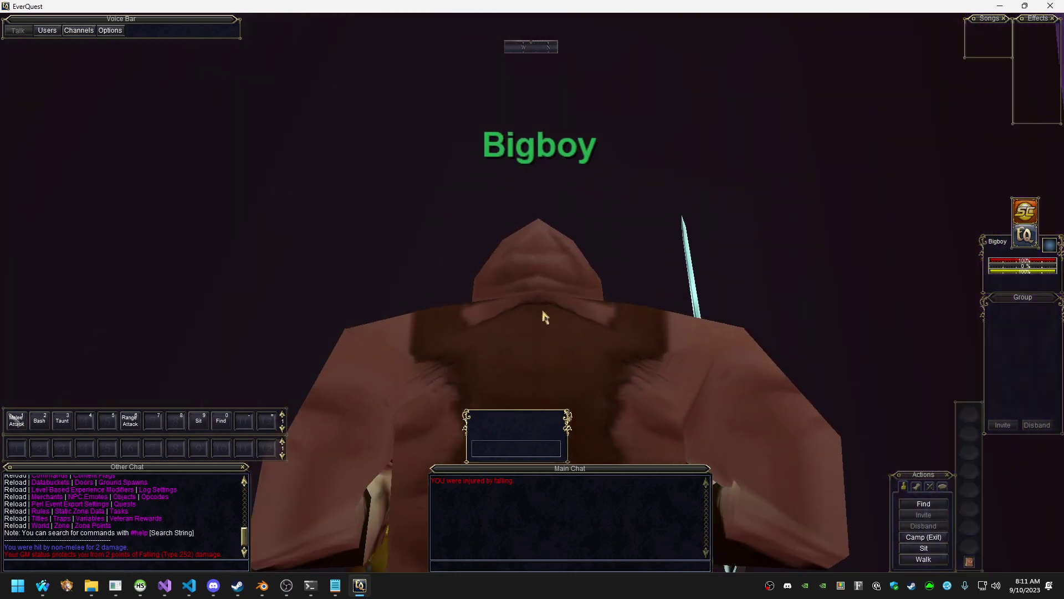
{"action": "scroll", "coordinate": [532, 300], "scroll_direction": "up", "scroll_amount": 3}
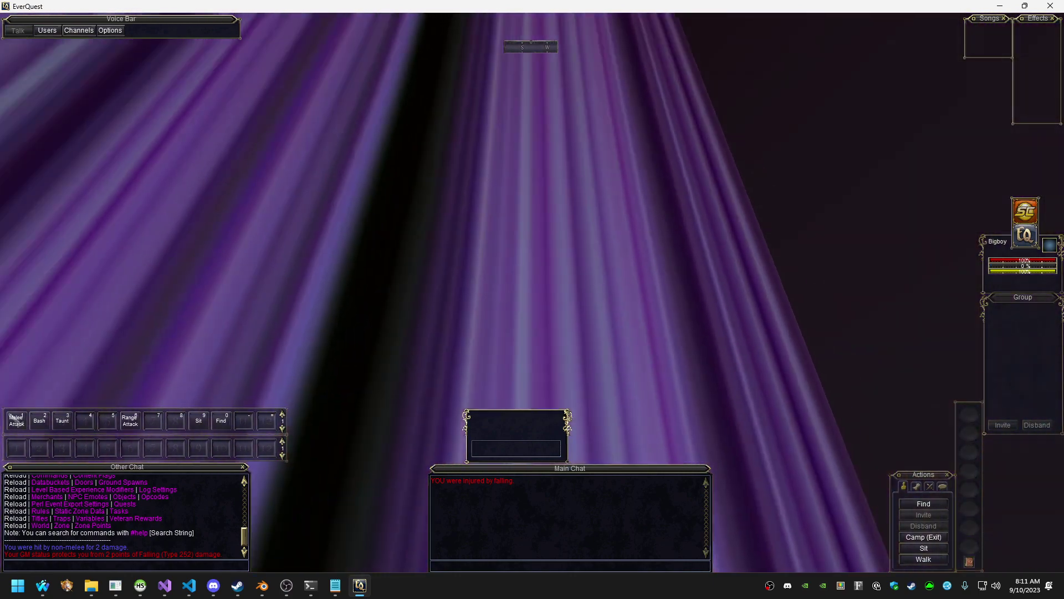
{"action": "right_click_drag", "start_coordinate": [530, 244], "coordinate": [526, 246]}
Return the ogre with #goto 0 0 0, disable GM status with #gm 0 and walk into the tunnel toward the shaft
{"action": "key", "text": "d"}
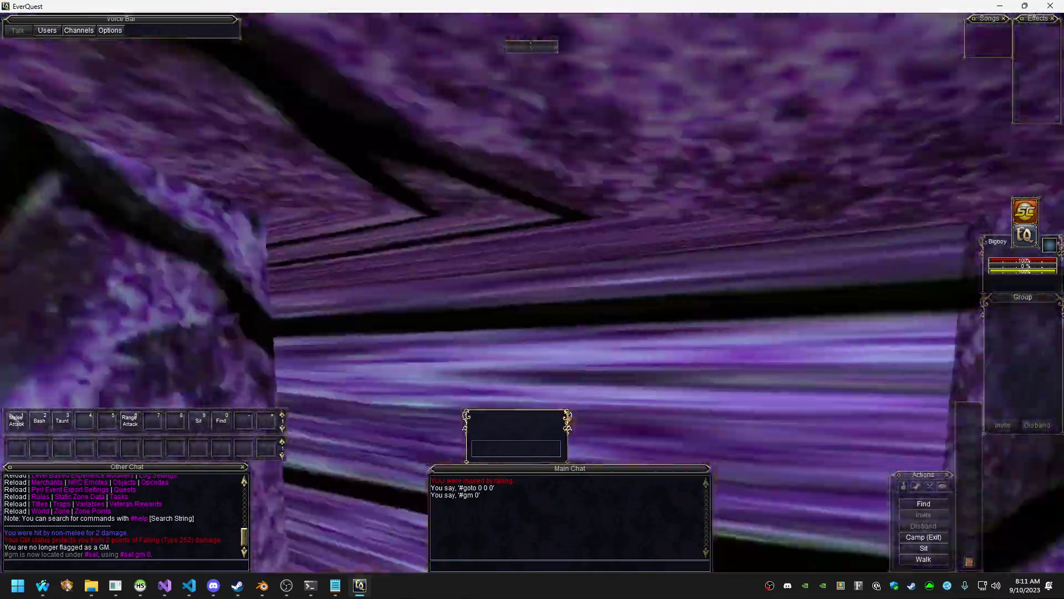
{"action": "key", "text": "F9"}
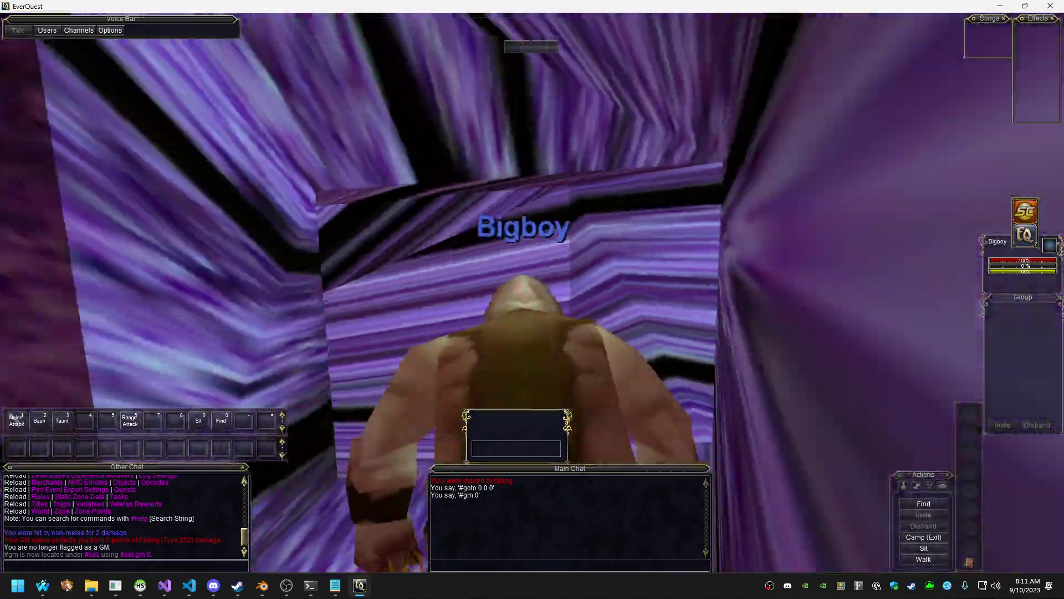
{"action": "key", "text": "Left"}
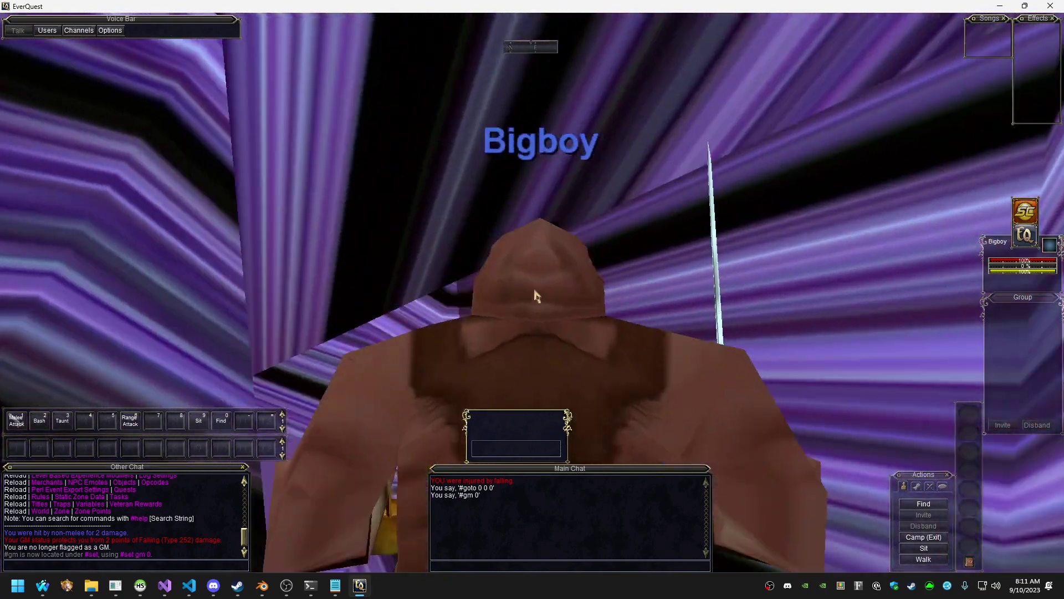
{"action": "key", "text": "Right"}
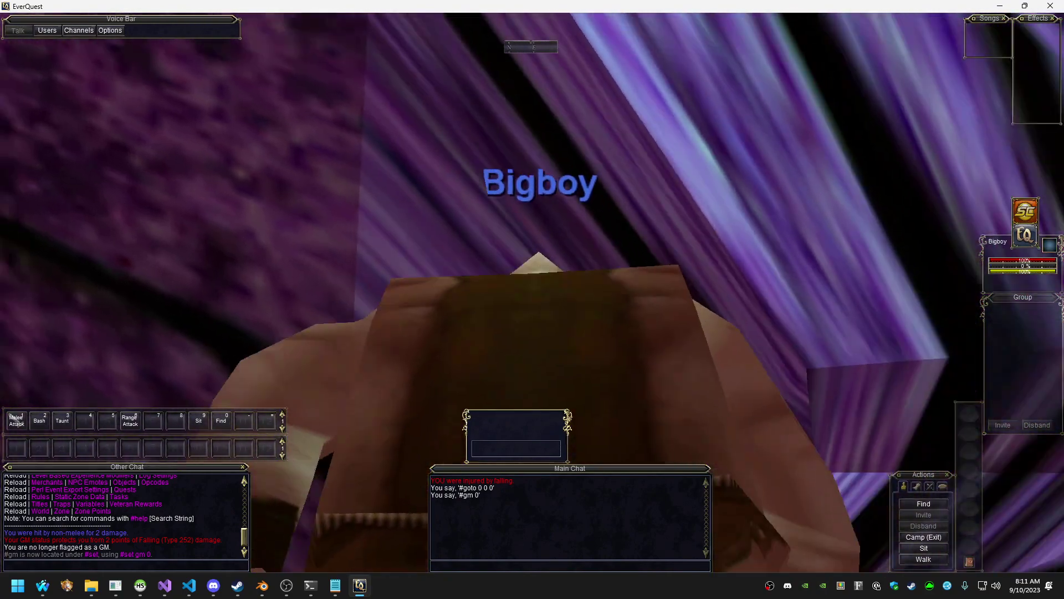
{"action": "key", "text": "Up"}
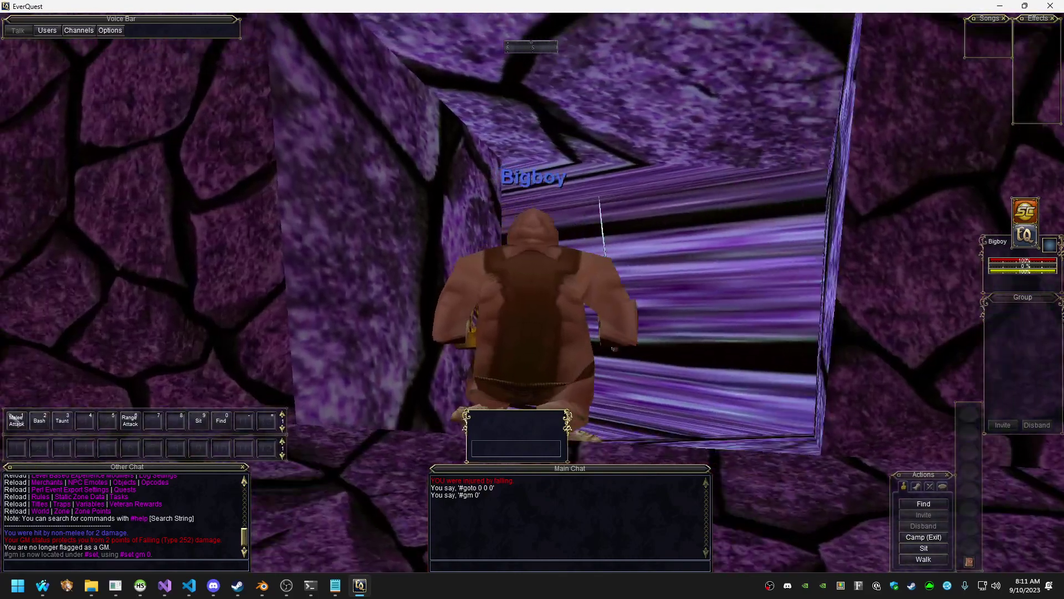
{"action": "key", "text": "Up"}
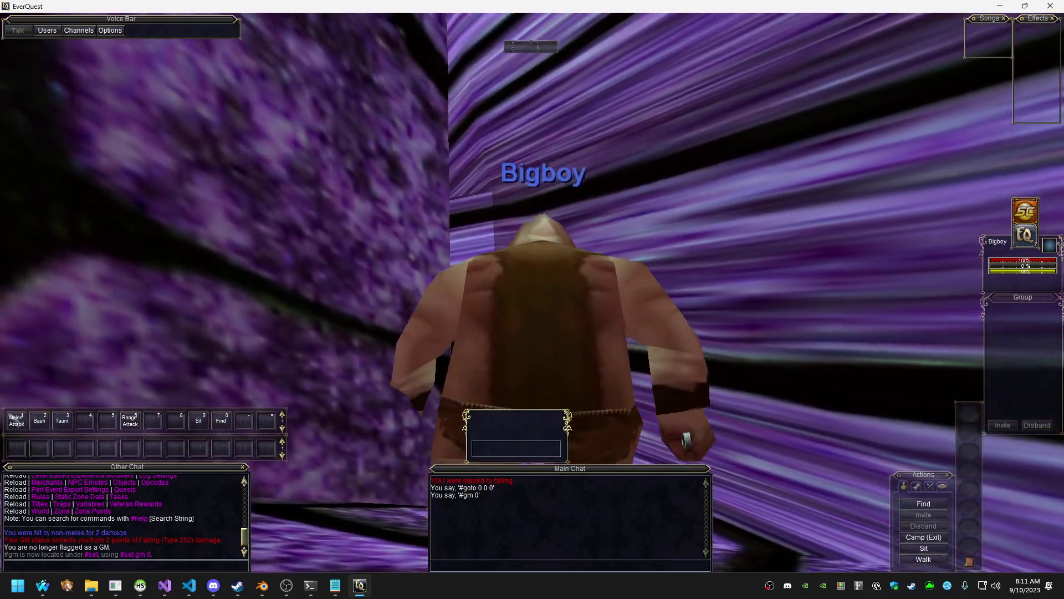
{"action": "key", "text": "Up"}
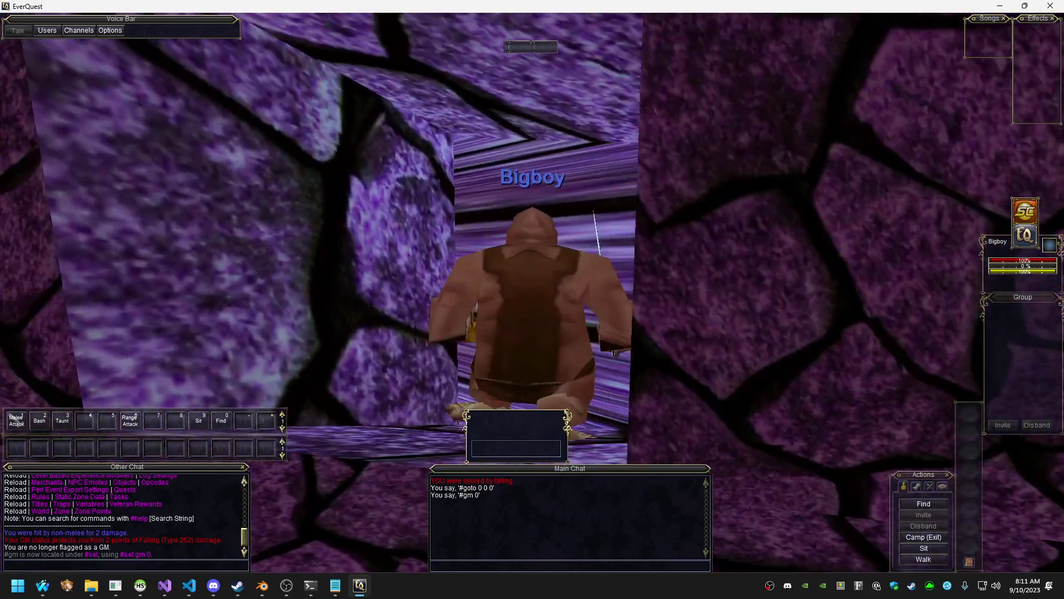
{"action": "key", "text": "Up"}
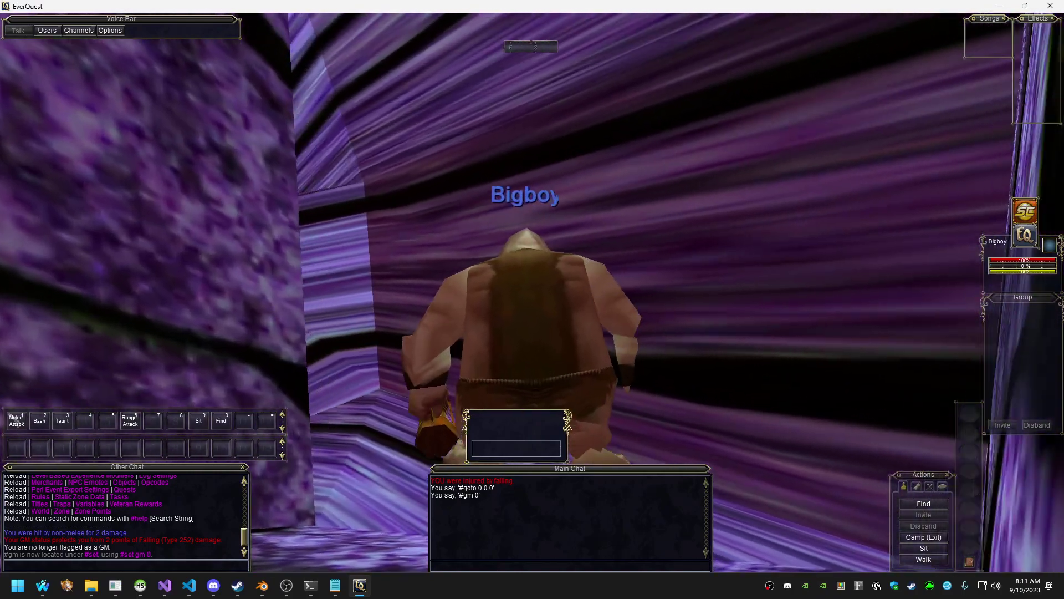
{"action": "key", "text": "Up"}
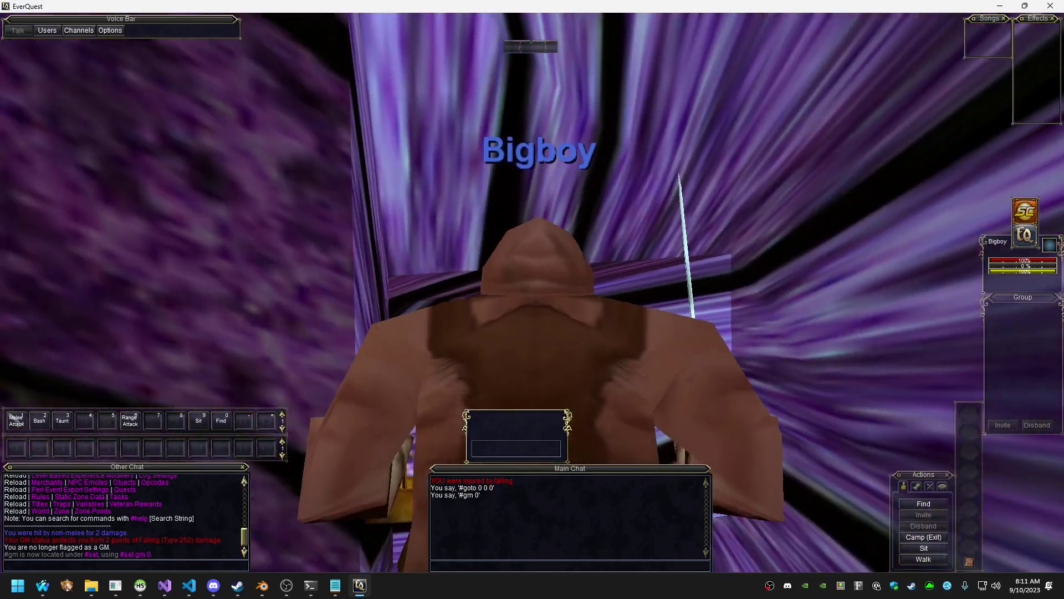
Switch to Blender and move the stone-textured tunnel section's near upper edge by about X 0.37, Y -0.18, Z -0.14 m
{"action": "key", "text": "alt+Tab"}
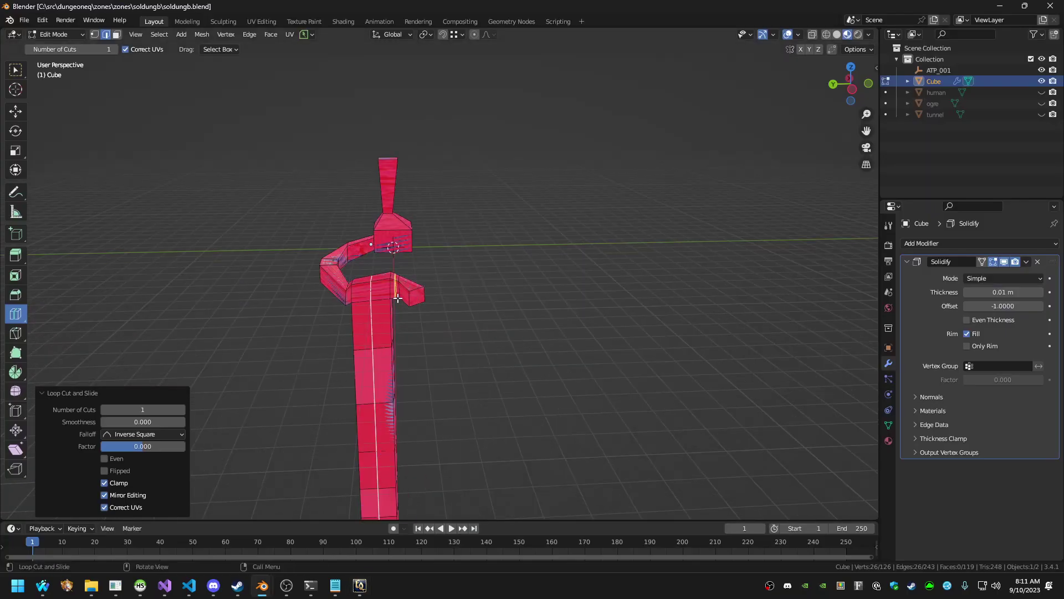
{"action": "key", "text": "shift+grave"}
{"action": "key", "text": "w"}
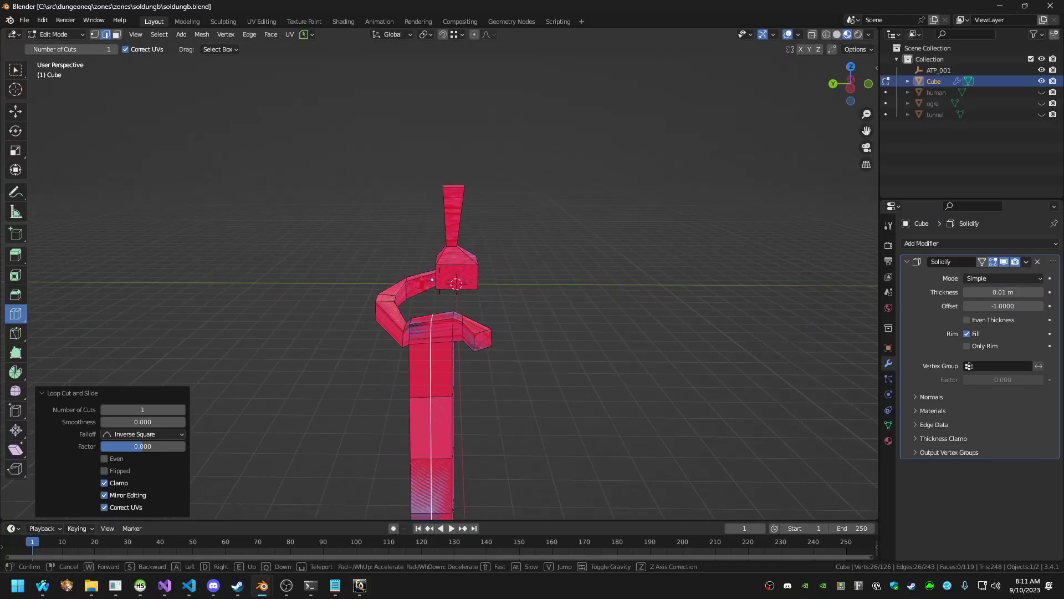
{"action": "key", "text": "s"}
{"action": "key", "text": "a"}
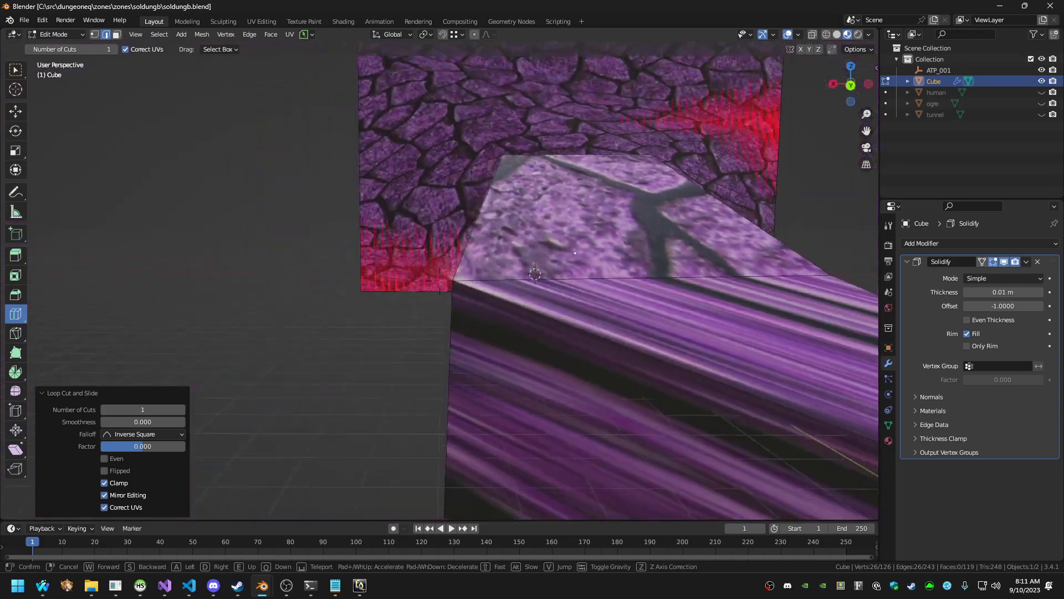
{"action": "key", "text": "w"}
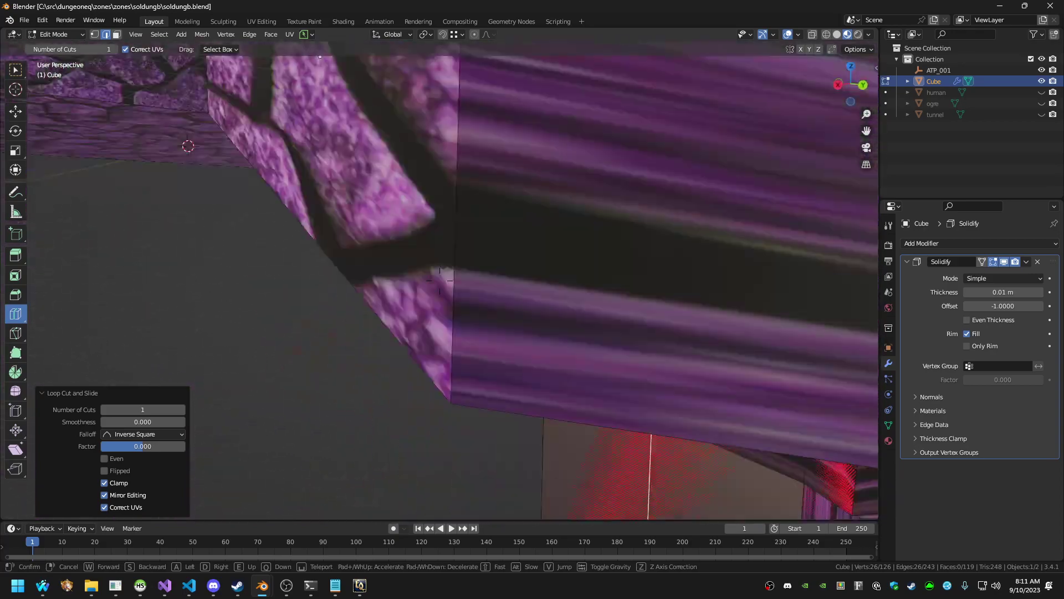
{"action": "key", "text": "s"}
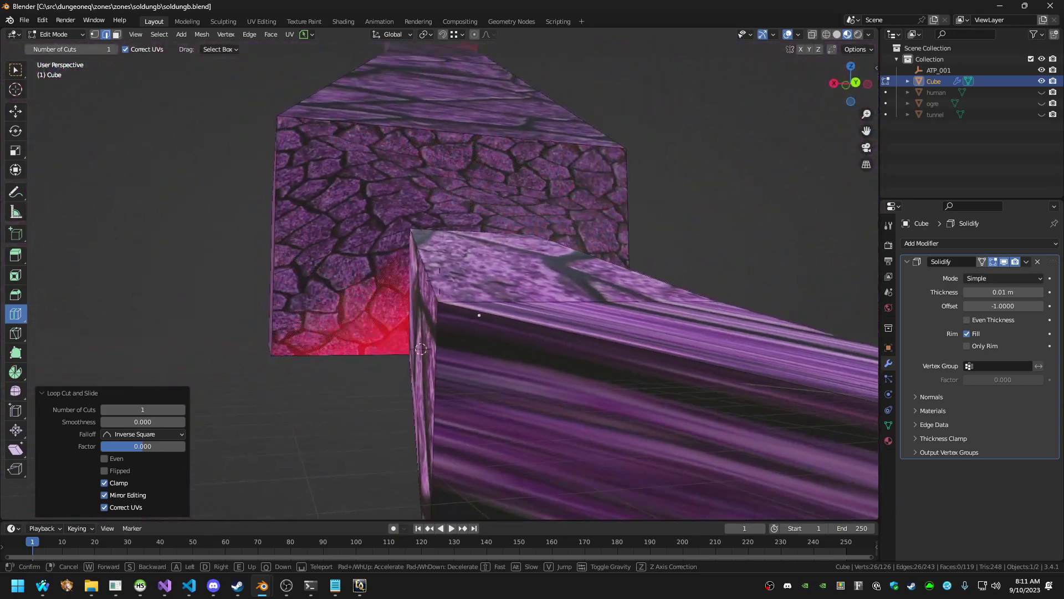
{"action": "left_click", "coordinate": [398, 298]}
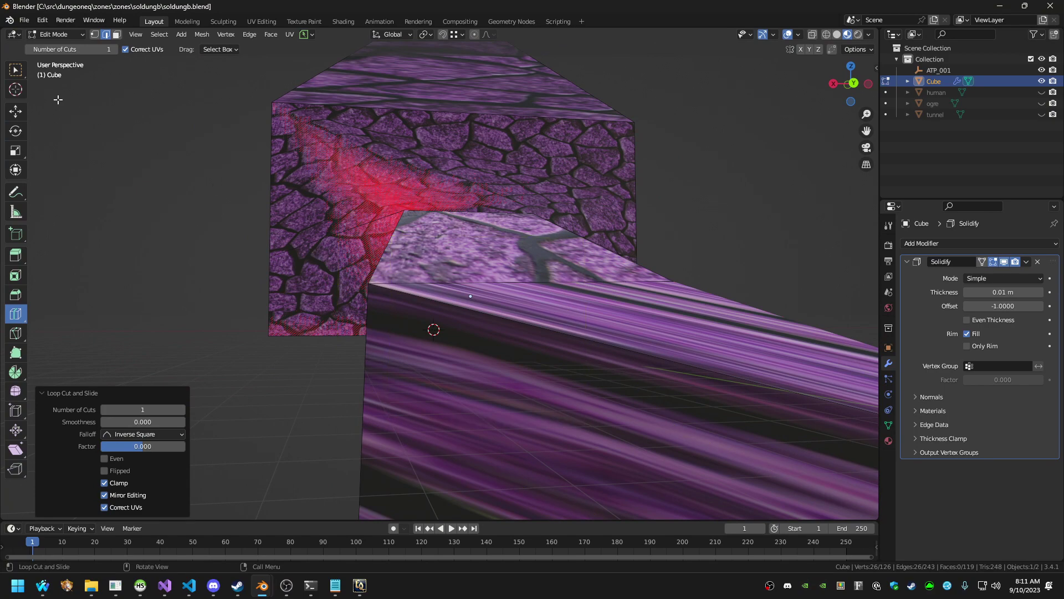
{"action": "left_click", "coordinate": [390, 258]}
{"action": "middle_click_drag", "start_coordinate": [390, 258], "coordinate": [432, 337]}
{"action": "key", "text": "g"}
{"action": "key", "text": "y"}
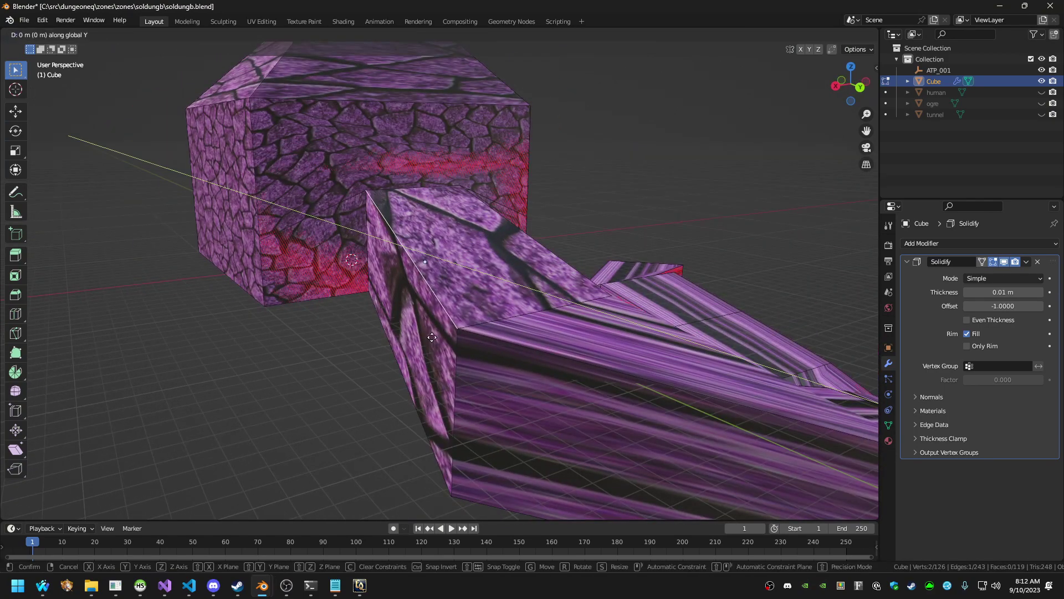
{"action": "left_click", "coordinate": [558, 264]}
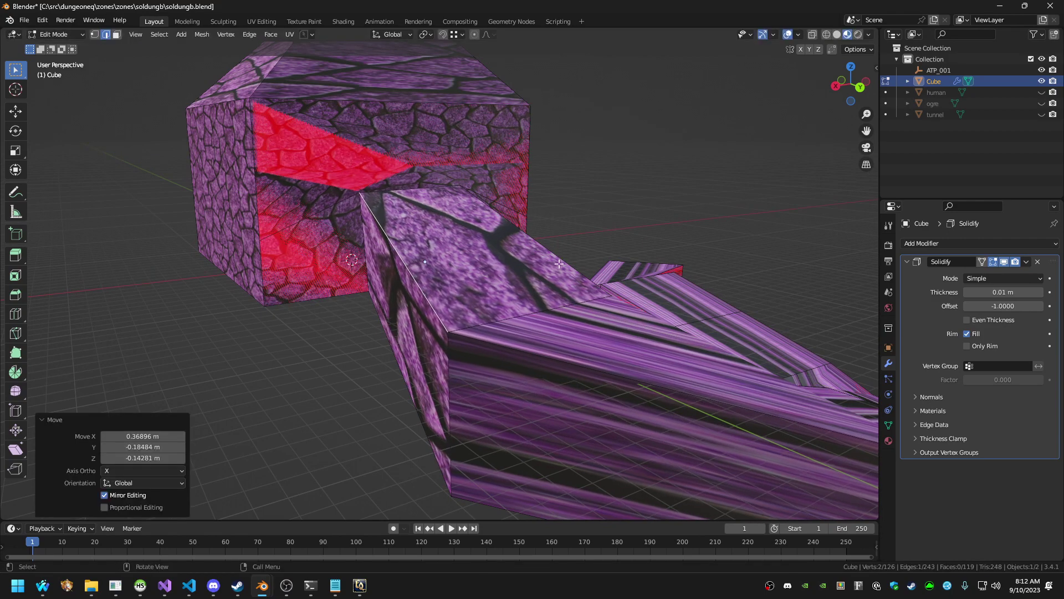
Widen the tunnel by moving the stone-textured section's opposite upper edge about 1.8 m and the adjoining bend's outer upper edge about 0.92 m
{"action": "left_click", "coordinate": [558, 264]}
{"action": "key", "text": "g"}
{"action": "left_click", "coordinate": [589, 260]}
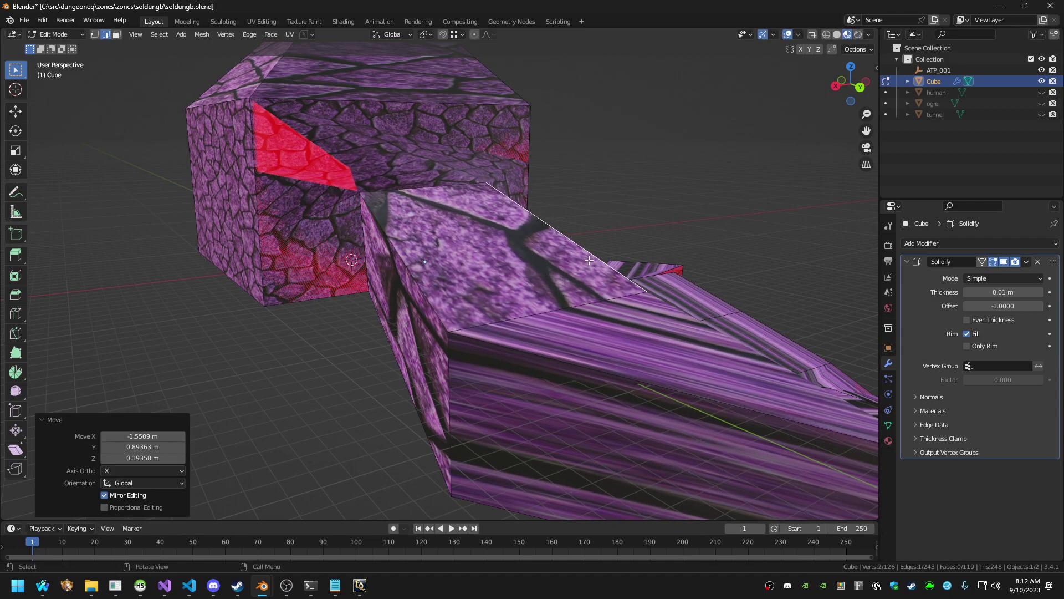
{"action": "left_click", "coordinate": [528, 359]}
{"action": "middle_click_drag", "start_coordinate": [527, 359], "coordinate": [637, 384]}
{"action": "key", "text": "g"}
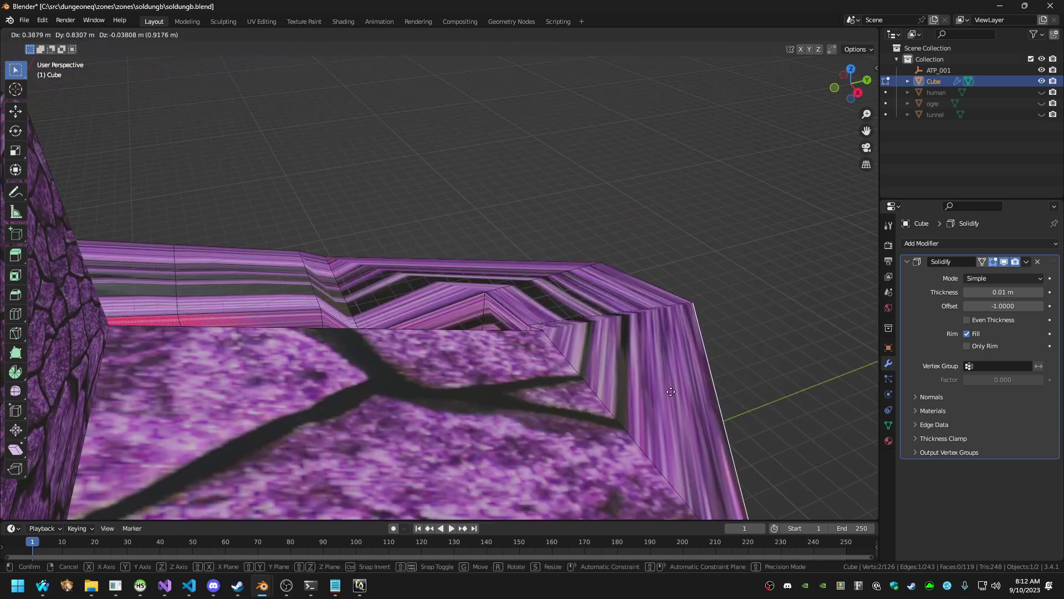
{"action": "left_click", "coordinate": [598, 335]}
Adjust the inner upper edge of the first striped bend segment and the upper edges of the segment following it
{"action": "middle_click_drag", "start_coordinate": [598, 335], "coordinate": [408, 321]}
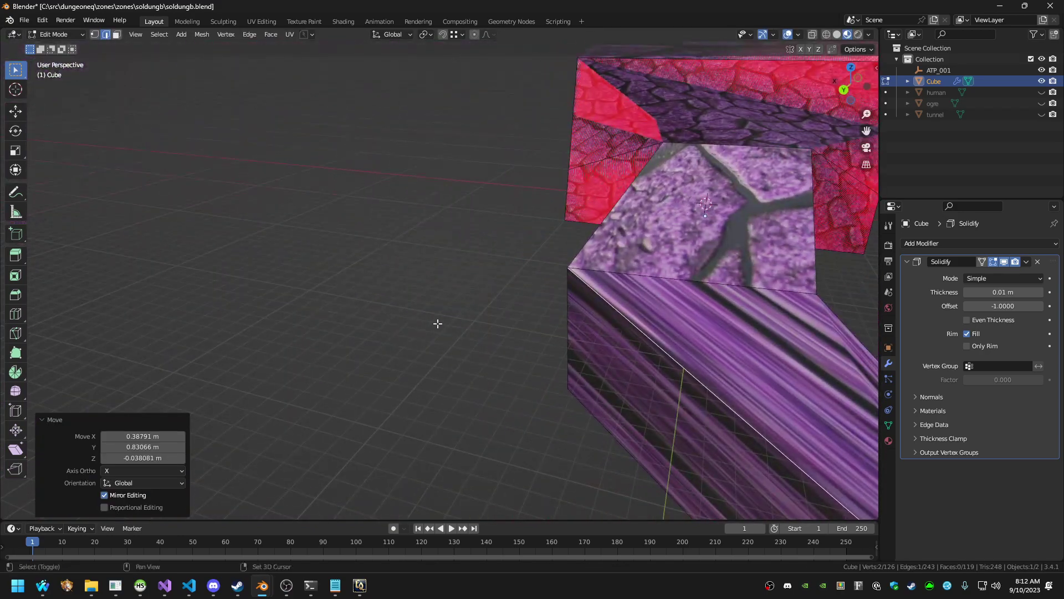
{"action": "key", "text": "shift+grave"}
{"action": "key", "text": "d"}
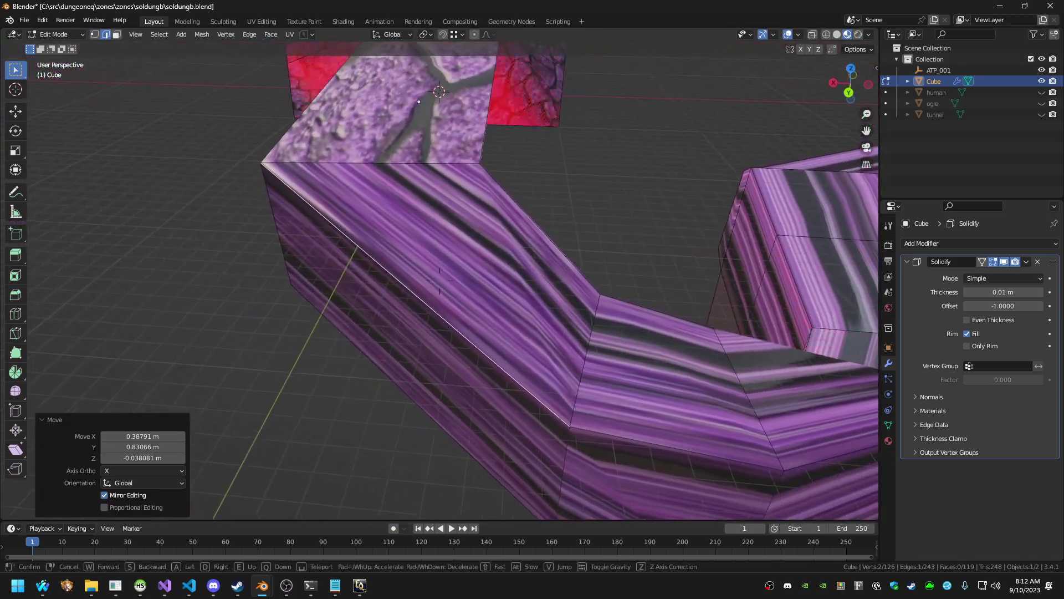
{"action": "key", "text": "Return"}
{"action": "key", "text": "g"}
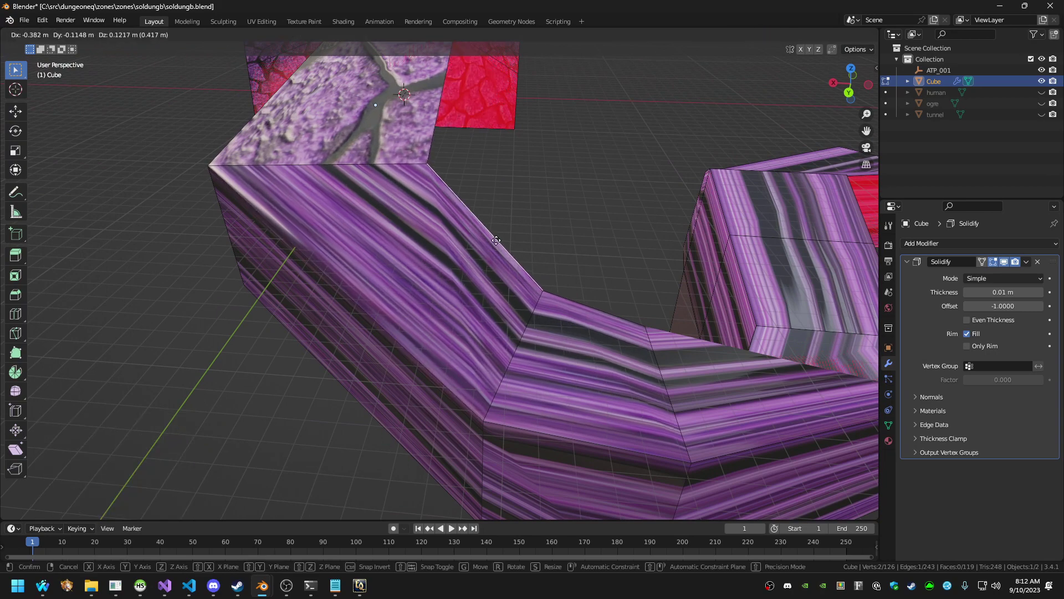
{"action": "left_click", "coordinate": [500, 238]}
{"action": "left_click", "coordinate": [571, 440]}
{"action": "key", "text": "g"}
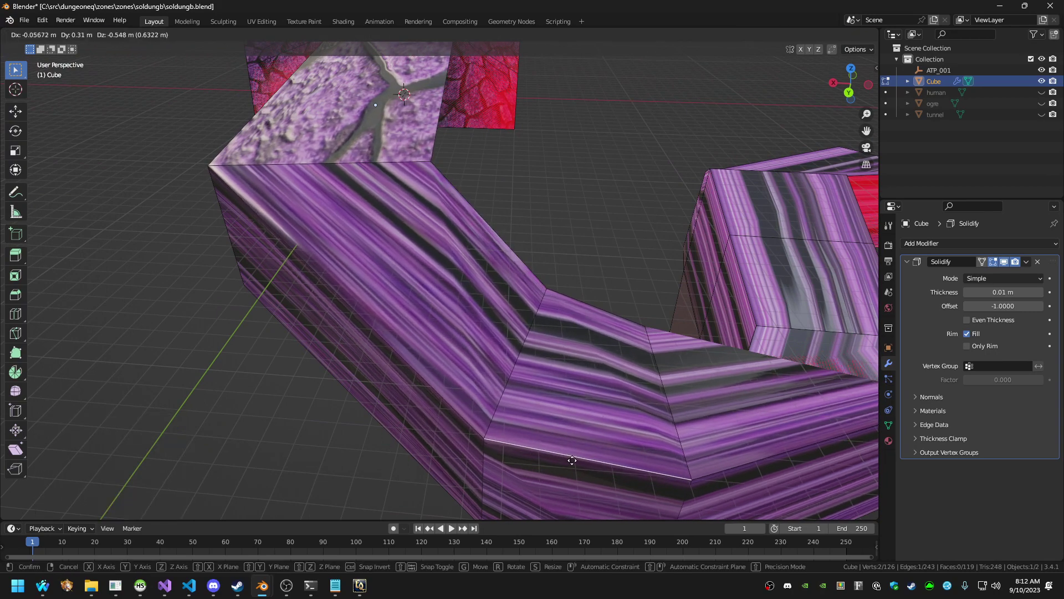
{"action": "left_click", "coordinate": [573, 461]}
{"action": "key", "text": "g"}
{"action": "left_click", "coordinate": [606, 294]}
Move the next bend segment's inner upper edge inward and its outer upper edge by about X -0.56, Y 0.66, Z 0.23 m
{"action": "middle_click_drag", "start_coordinate": [607, 296], "coordinate": [816, 369]}
{"action": "left_click", "coordinate": [598, 271]}
{"action": "key", "text": "g"}
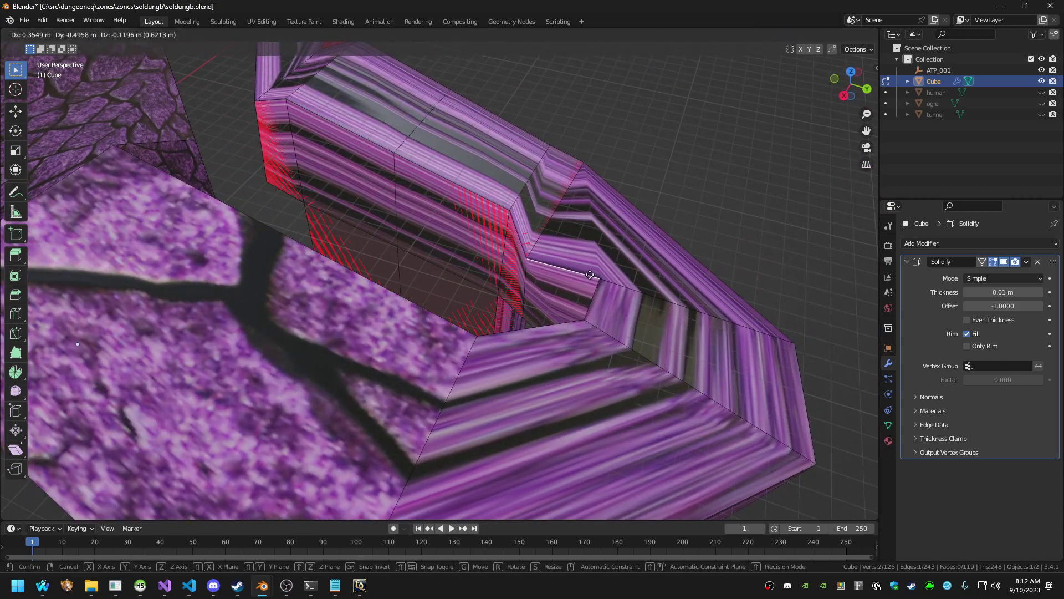
{"action": "left_click", "coordinate": [587, 273]}
{"action": "left_click", "coordinate": [691, 256]}
{"action": "key", "text": "g"}
{"action": "left_click", "coordinate": [705, 249]}
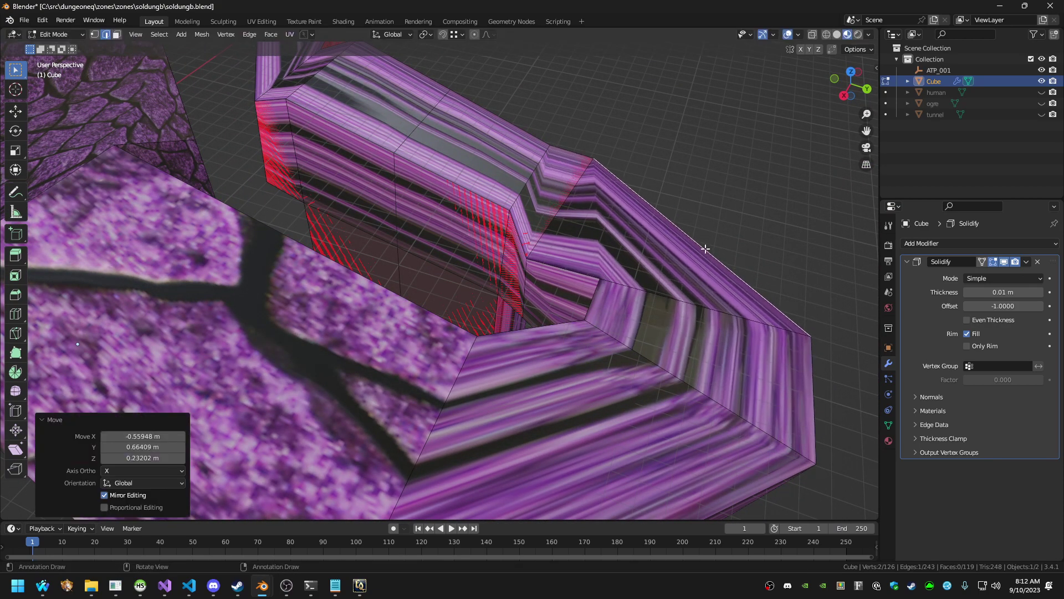
Shift the short outer edge at the bend's end slightly and its inner edge by about X 0.70, Y -0.49, Z -0.41 m
{"action": "left_click", "coordinate": [573, 160]}
{"action": "key", "text": "g"}
{"action": "left_click", "coordinate": [576, 152]}
{"action": "left_click", "coordinate": [524, 224]}
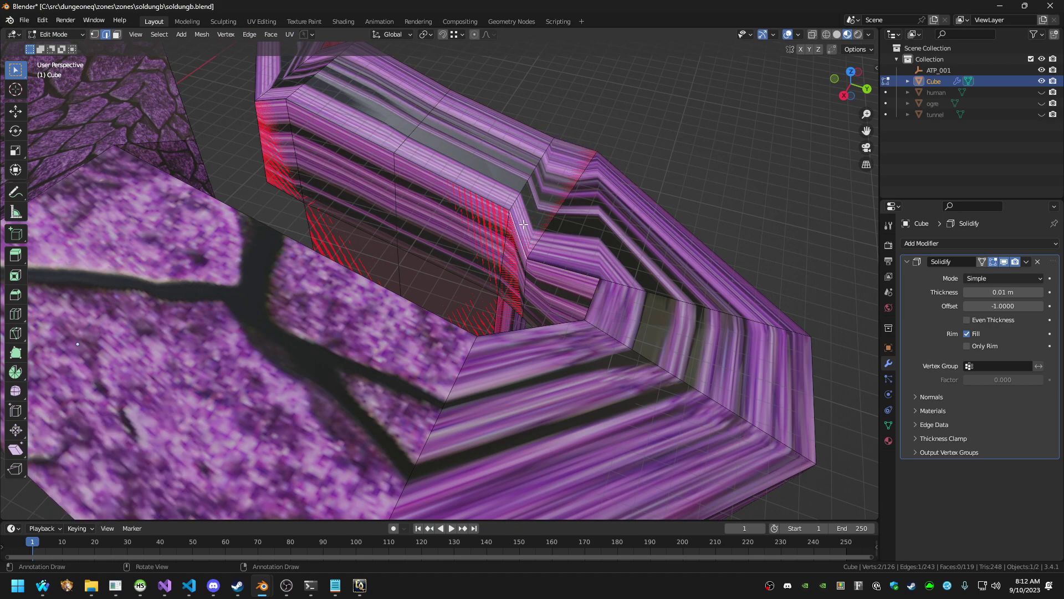
{"action": "key", "text": "g"}
{"action": "left_click", "coordinate": [562, 227]}
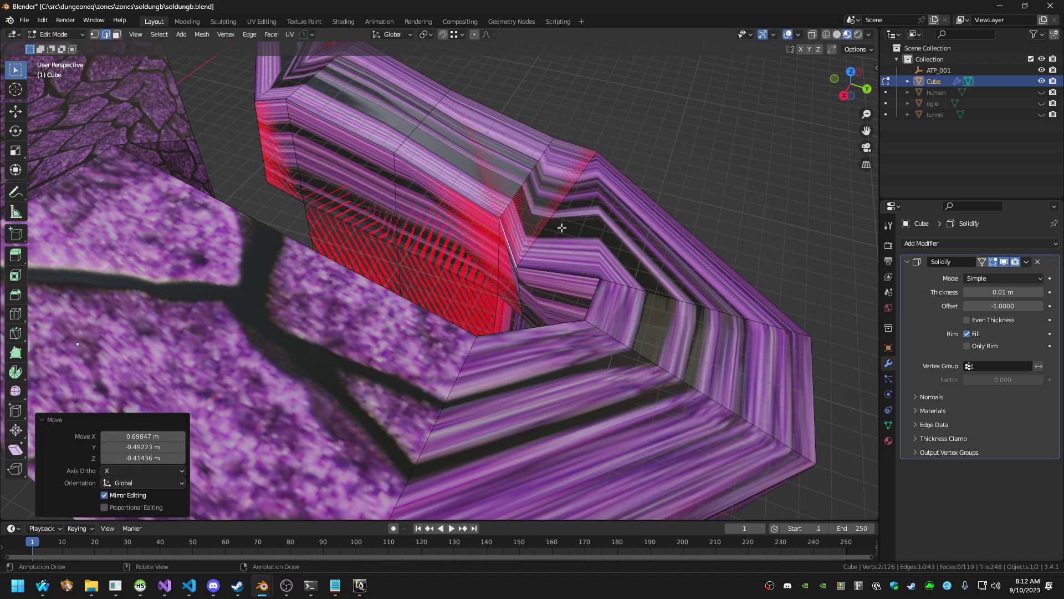
Move the straight segment's inner upper edge and its outer upper edge, the latter by about X 0.44, Y -0.16, Z -0.32 m
{"action": "left_click", "coordinate": [456, 185]}
{"action": "key", "text": "g"}
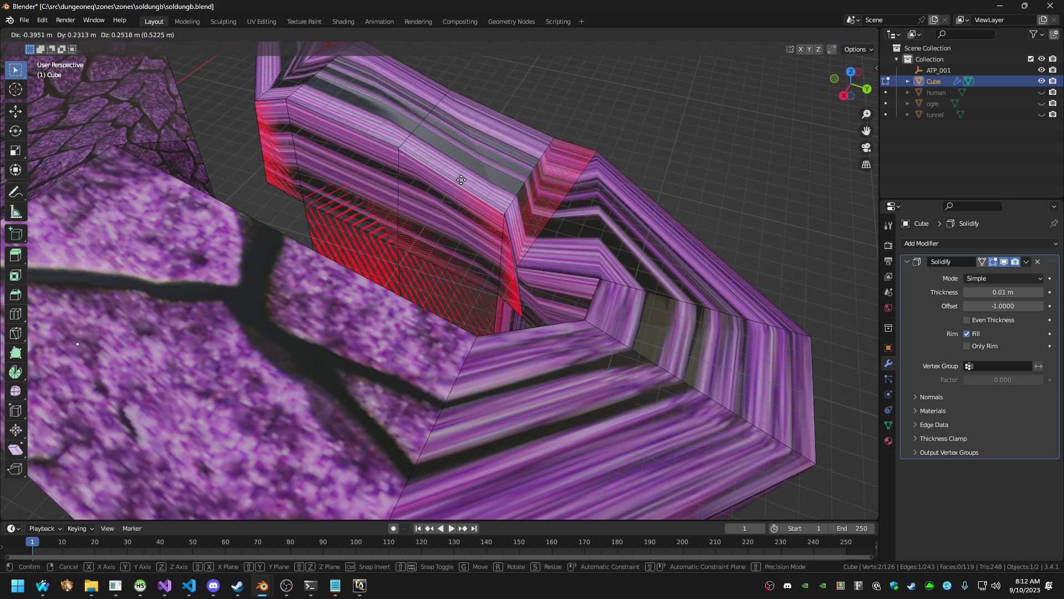
{"action": "left_click", "coordinate": [460, 182]}
{"action": "left_click", "coordinate": [519, 132]}
{"action": "key", "text": "g"}
{"action": "left_click", "coordinate": [518, 133]}
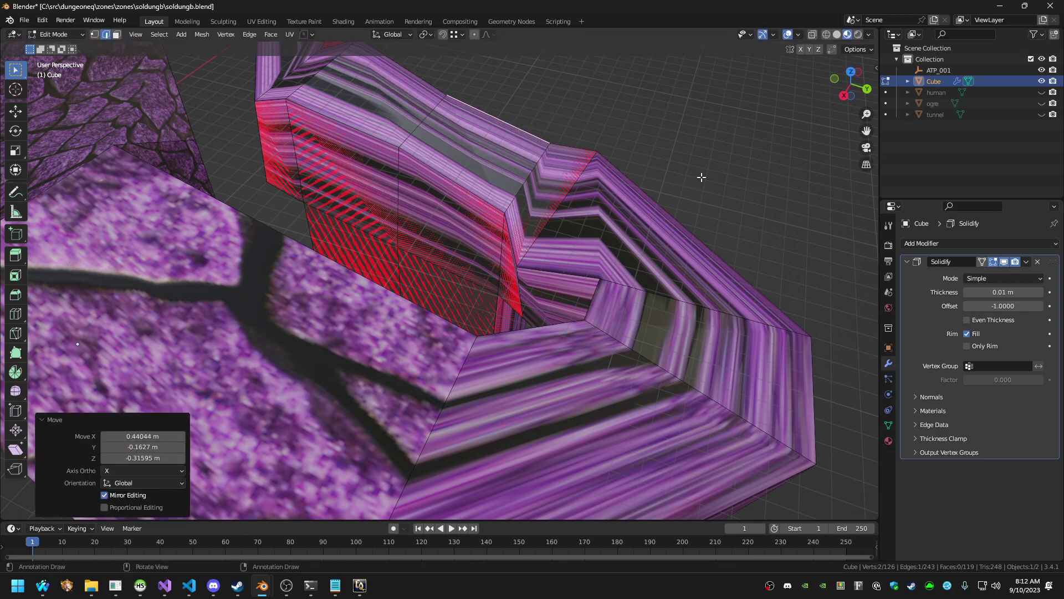
Move the vertical corner edge above the deep shaft by about 3.07 m in X and -0.16 m in Y
{"action": "middle_click_drag", "start_coordinate": [702, 178], "coordinate": [518, 316]}
{"action": "left_click", "coordinate": [434, 183]}
{"action": "key", "text": "g"}
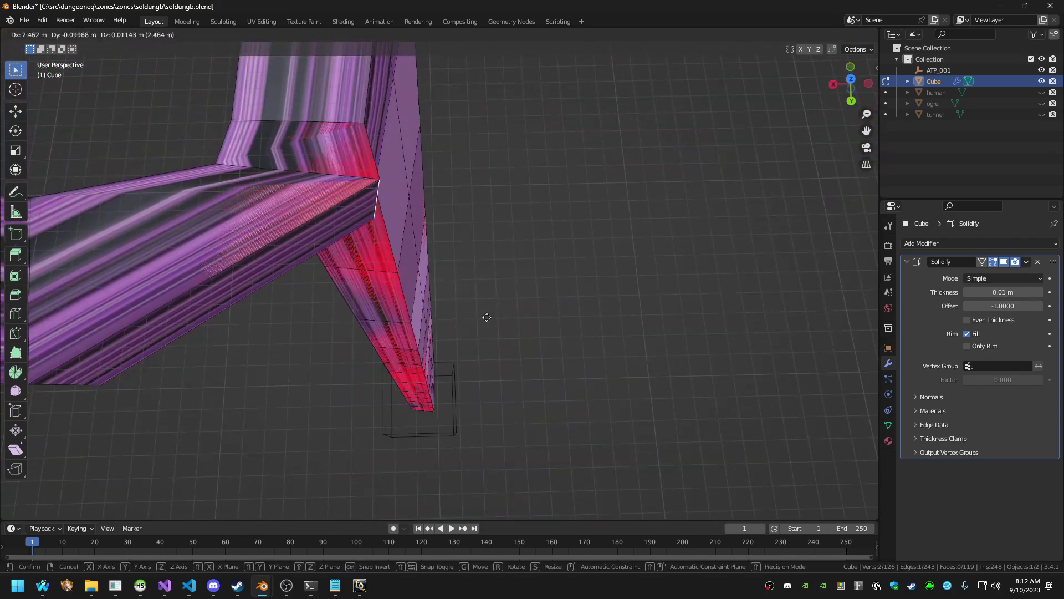
{"action": "left_click", "coordinate": [480, 316]}
Switch to vertex selection and reposition the upper vertices at the tunnel corner above the shaft
{"action": "middle_click_drag", "start_coordinate": [480, 317], "coordinate": [433, 234]}
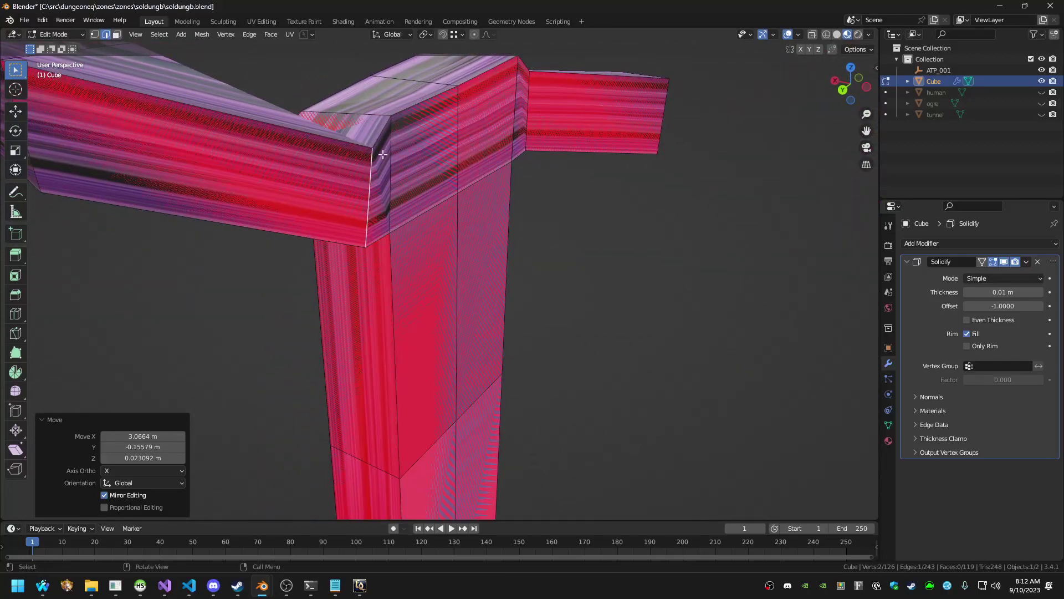
{"action": "key", "text": "1"}
{"action": "key", "text": "g"}
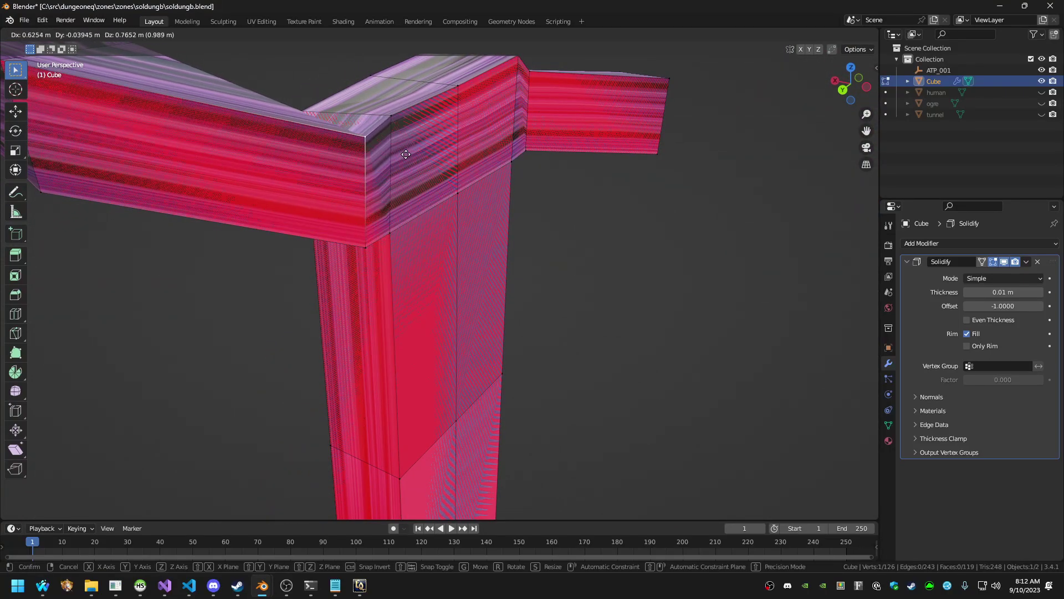
{"action": "left_click", "coordinate": [406, 145]}
{"action": "middle_click_drag", "start_coordinate": [406, 144], "coordinate": [581, 261]}
{"action": "key", "text": "g"}
{"action": "left_click", "coordinate": [360, 68]}
Adjust the vertices at the corner beside the shaft, raising the upper one by about 2.2 m
{"action": "left_click", "coordinate": [384, 184]}
{"action": "key", "text": "g"}
{"action": "left_click", "coordinate": [384, 183]}
{"action": "key", "text": "g"}
{"action": "left_click", "coordinate": [316, 212]}
{"action": "key", "text": "g"}
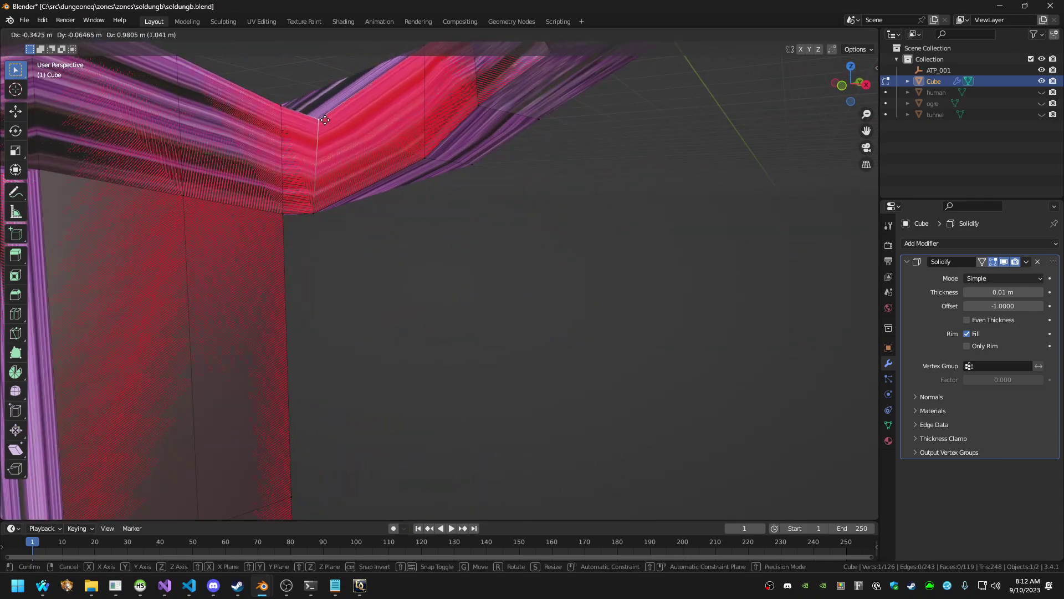
{"action": "left_click", "coordinate": [333, 108]}
Reposition the bend's inner upper vertex and move its outer upper vertex by about X 0.65, Y 0.19, Z 1.03 m
{"action": "middle_click_drag", "start_coordinate": [333, 108], "coordinate": [252, 142]}
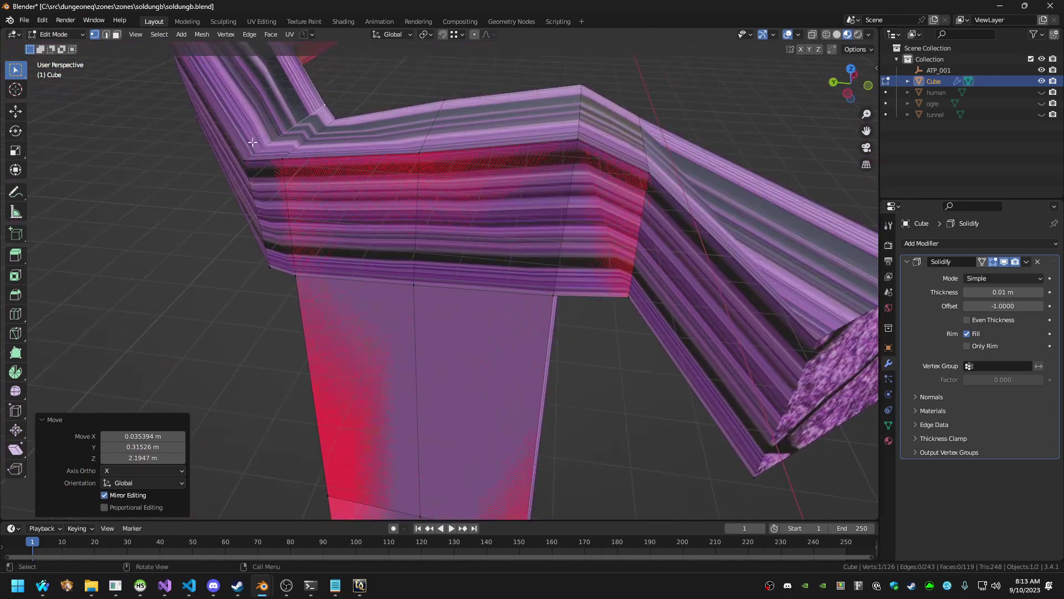
{"action": "key", "text": "g"}
{"action": "left_click", "coordinate": [322, 98]}
{"action": "left_click", "coordinate": [245, 161]}
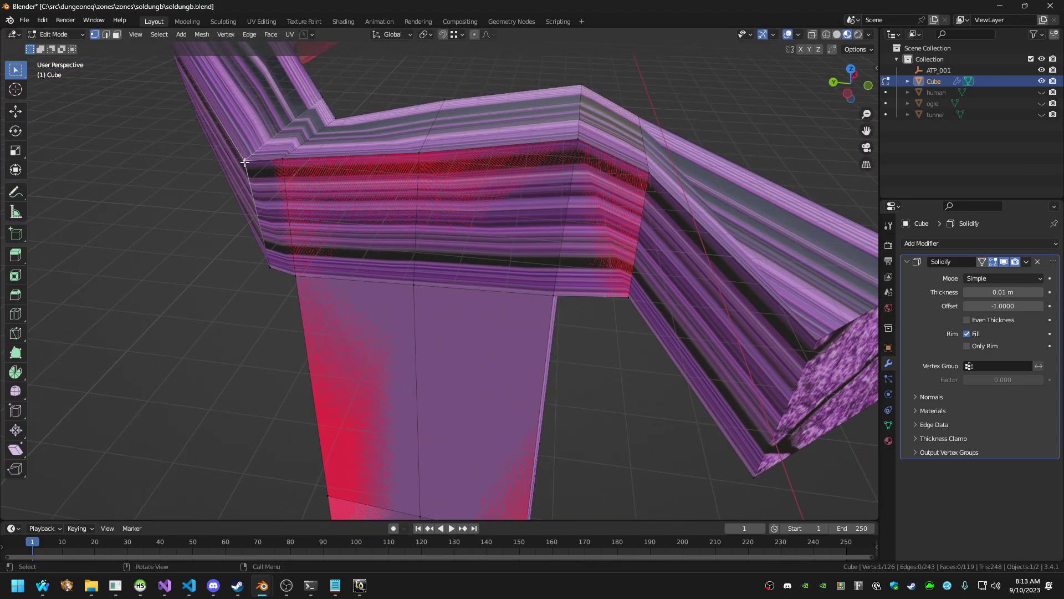
{"action": "key", "text": "g"}
{"action": "left_click", "coordinate": [243, 144]}
Inspect the tunnel and shaft, and dissolve the uppermost horizontal edge loop around the vertical shaft
{"action": "middle_click_drag", "start_coordinate": [243, 144], "coordinate": [502, 210]}
{"action": "key", "text": "shift+grave"}
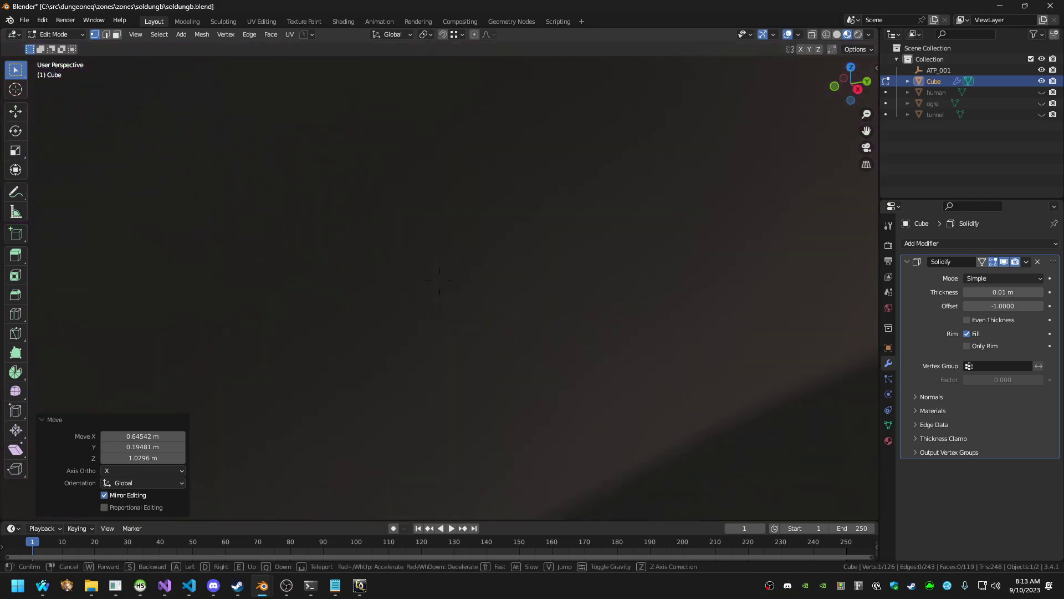
{"action": "key", "text": "w"}
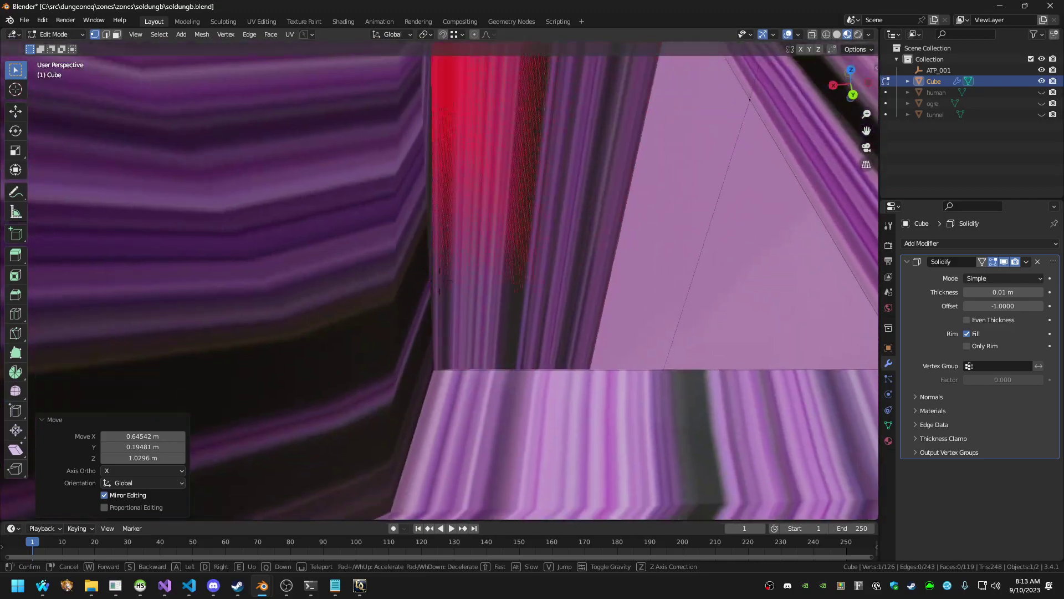
{"action": "key", "text": "d"}
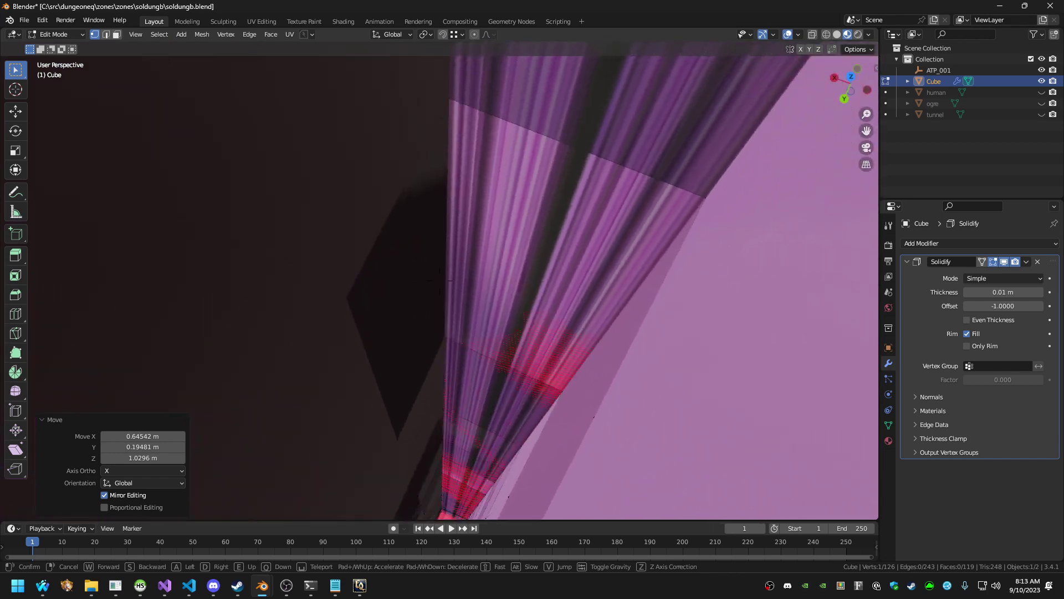
{"action": "key", "text": "shift+grave"}
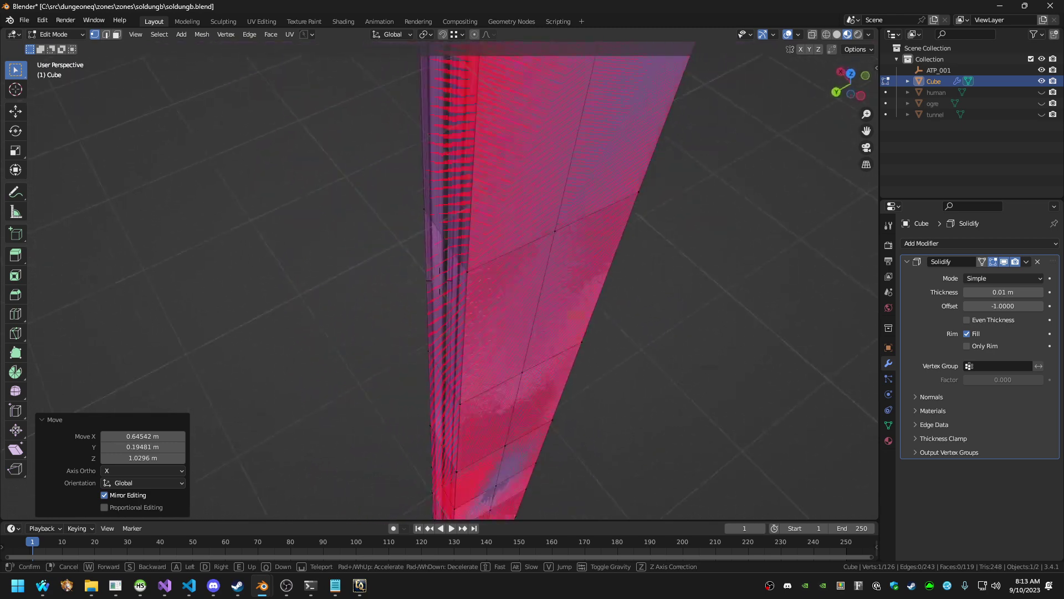
{"action": "left_click", "coordinate": [581, 208]}
{"action": "key", "text": "2"}
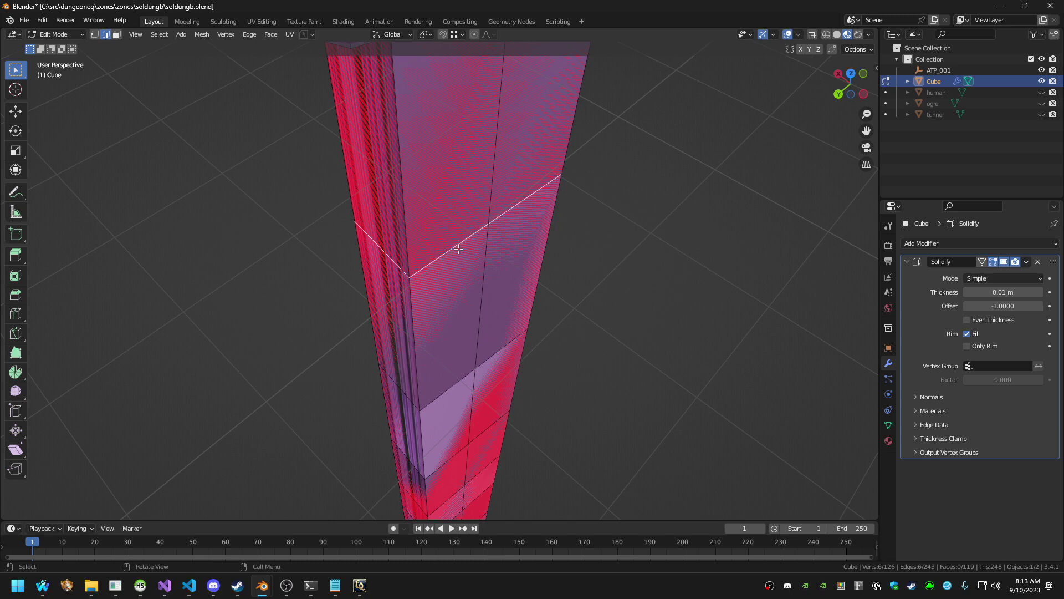
{"action": "key", "text": "x"}
{"action": "left_click", "coordinate": [447, 300]}
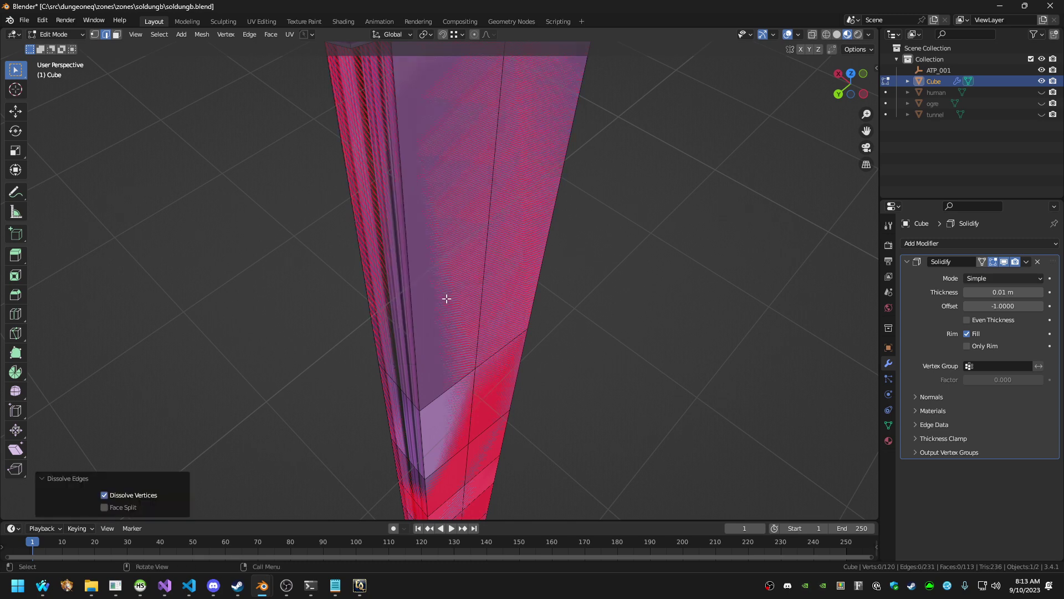
Dissolve the next two horizontal edge loops farther down the vertical shaft
{"action": "left_click", "coordinate": [454, 383]}
{"action": "key", "text": "x"}
{"action": "left_click", "coordinate": [454, 384]}
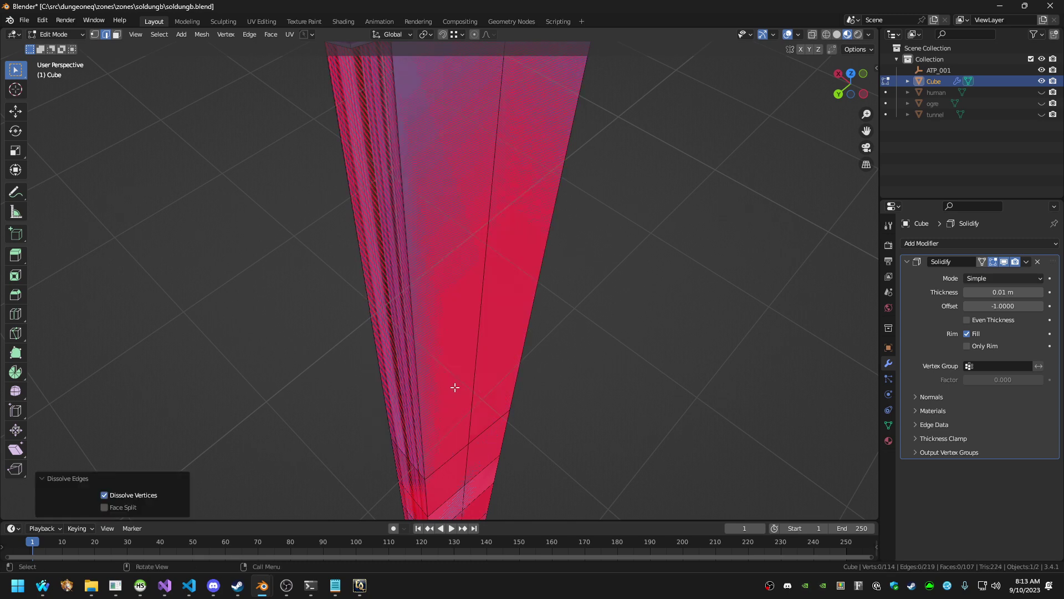
{"action": "left_click", "coordinate": [453, 454]}
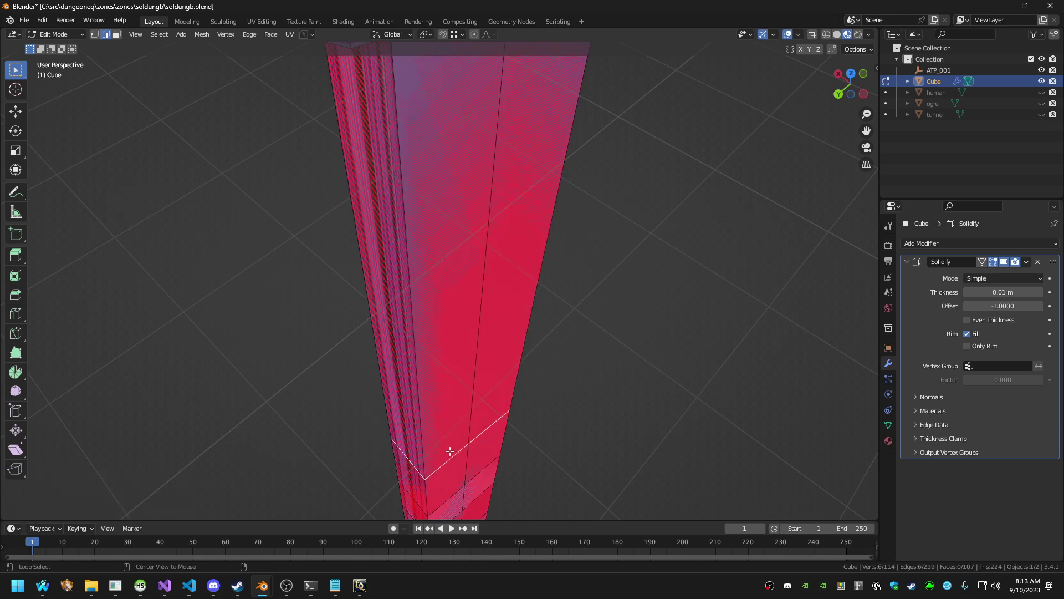
{"action": "key", "text": "x"}
{"action": "left_click", "coordinate": [454, 454]}
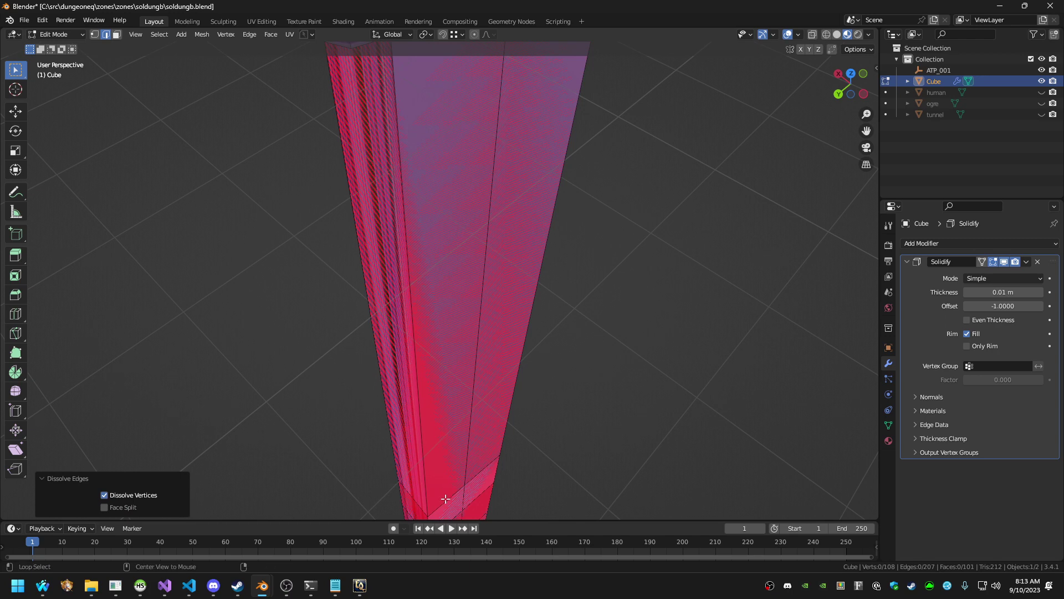
Dissolve the next four horizontal edge loops, working down the vertical shaft
{"action": "left_click", "coordinate": [445, 498], "text": "alt"}
{"action": "key", "text": "x"}
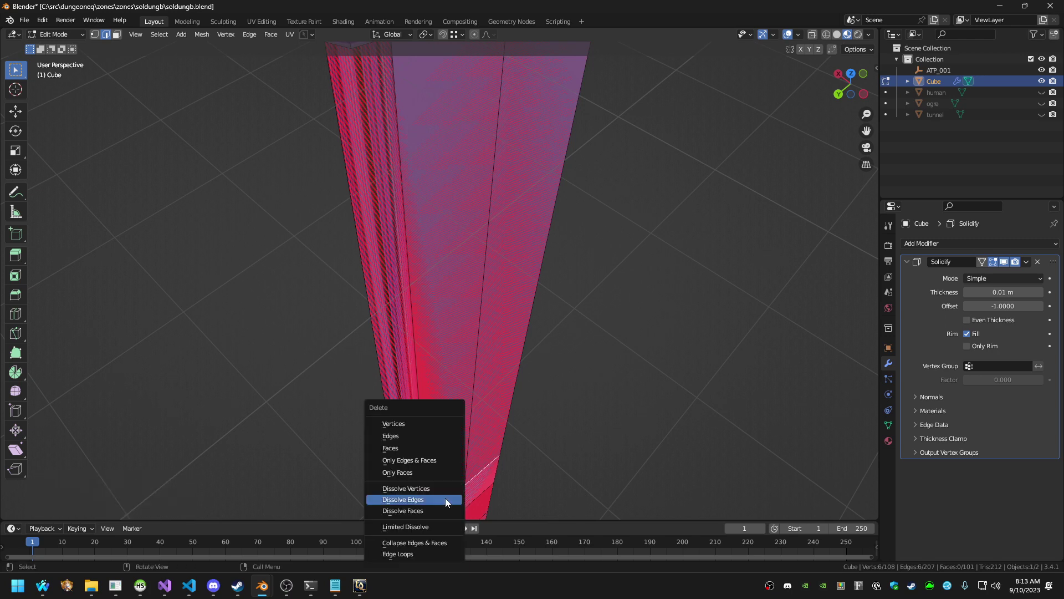
{"action": "left_click", "coordinate": [442, 500]}
{"action": "middle_click_drag", "start_coordinate": [442, 500], "coordinate": [467, 496]}
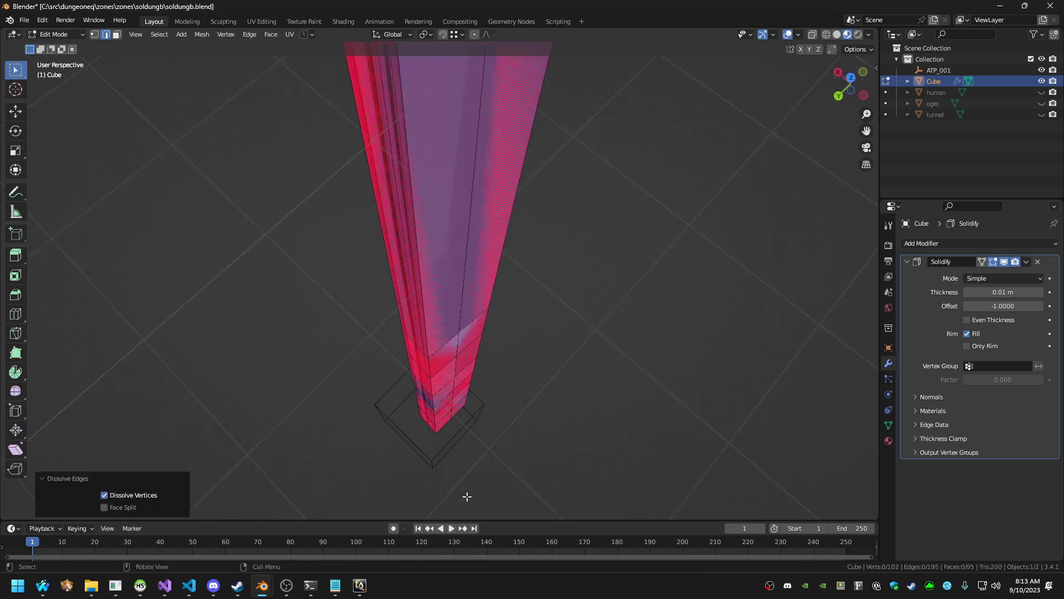
{"action": "left_click", "coordinate": [447, 342], "text": "alt"}
{"action": "key", "text": "x"}
{"action": "left_click", "coordinate": [444, 345]}
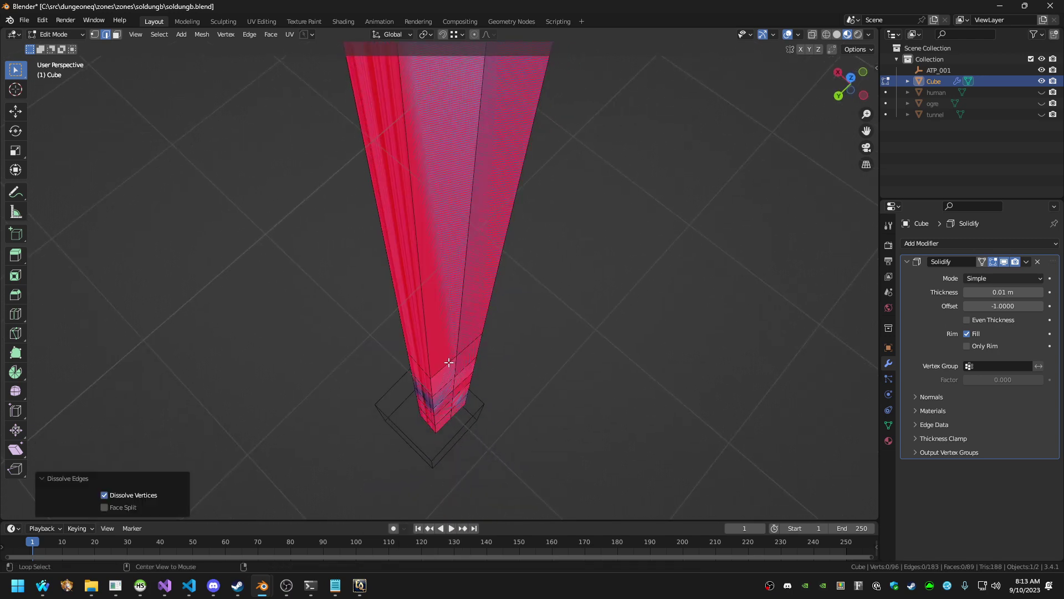
{"action": "left_click", "coordinate": [448, 361], "text": "alt"}
{"action": "key", "text": "x"}
{"action": "left_click", "coordinate": [448, 362]}
{"action": "left_click", "coordinate": [444, 385], "text": "alt"}
{"action": "key", "text": "x"}
{"action": "left_click", "coordinate": [444, 385]}
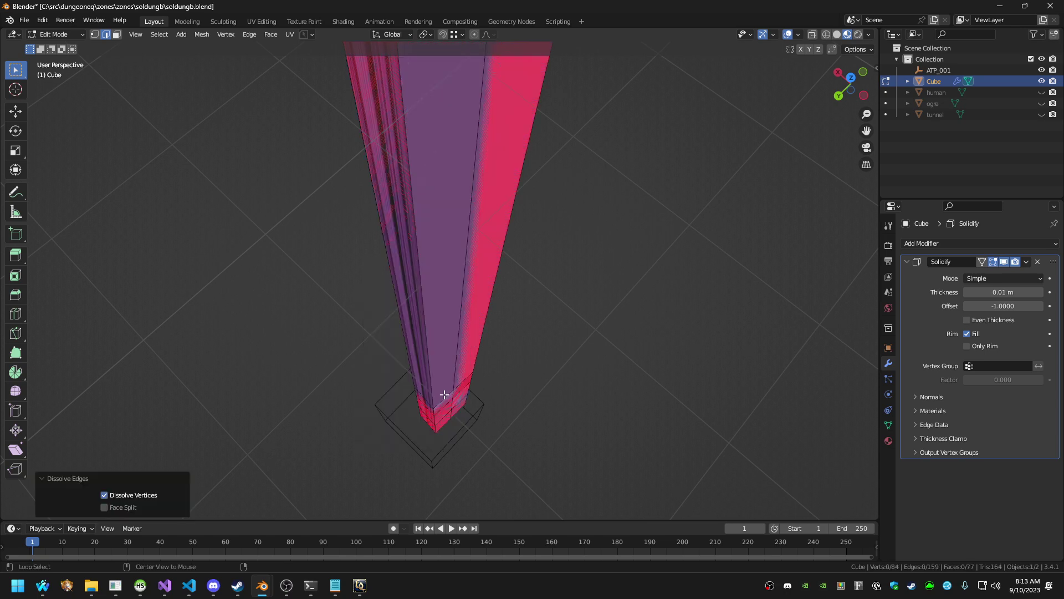
Dissolve the remaining four horizontal edge loops at the lower end of the vertical shaft
{"action": "left_click", "coordinate": [444, 401], "text": "alt"}
{"action": "key", "text": "x"}
{"action": "left_click", "coordinate": [443, 400]}
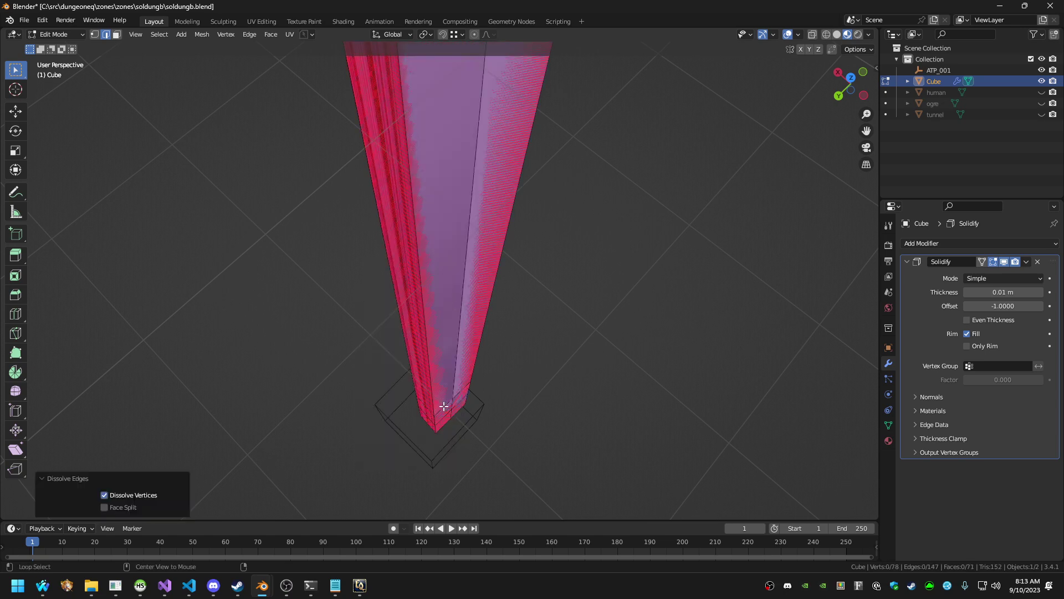
{"action": "left_click", "coordinate": [444, 406], "text": "alt"}
{"action": "key", "text": "x"}
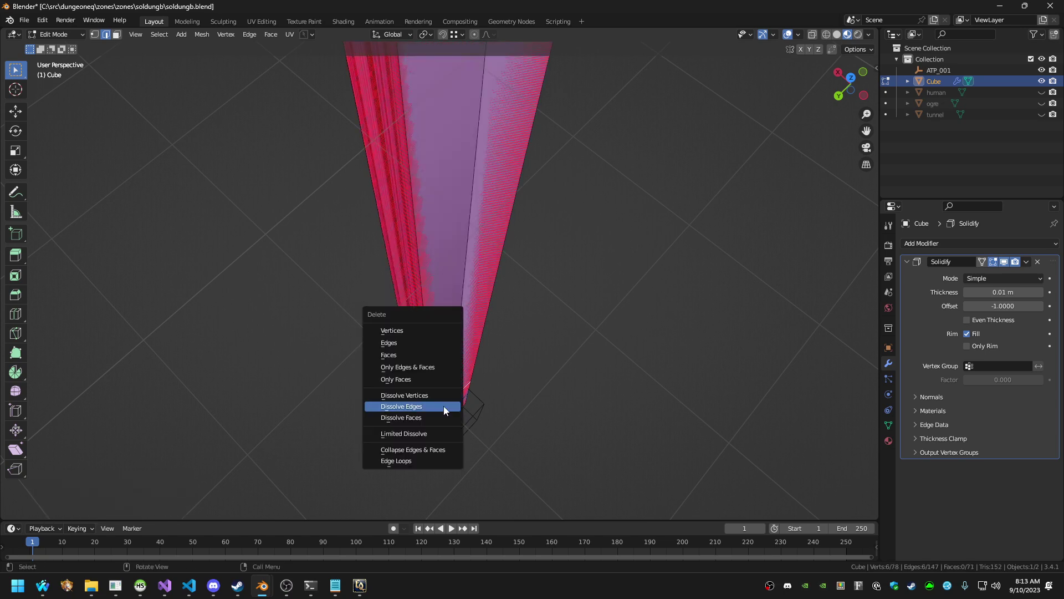
{"action": "left_click", "coordinate": [443, 406]}
{"action": "left_click", "coordinate": [444, 410], "text": "alt"}
{"action": "key", "text": "x"}
{"action": "left_click", "coordinate": [445, 413]}
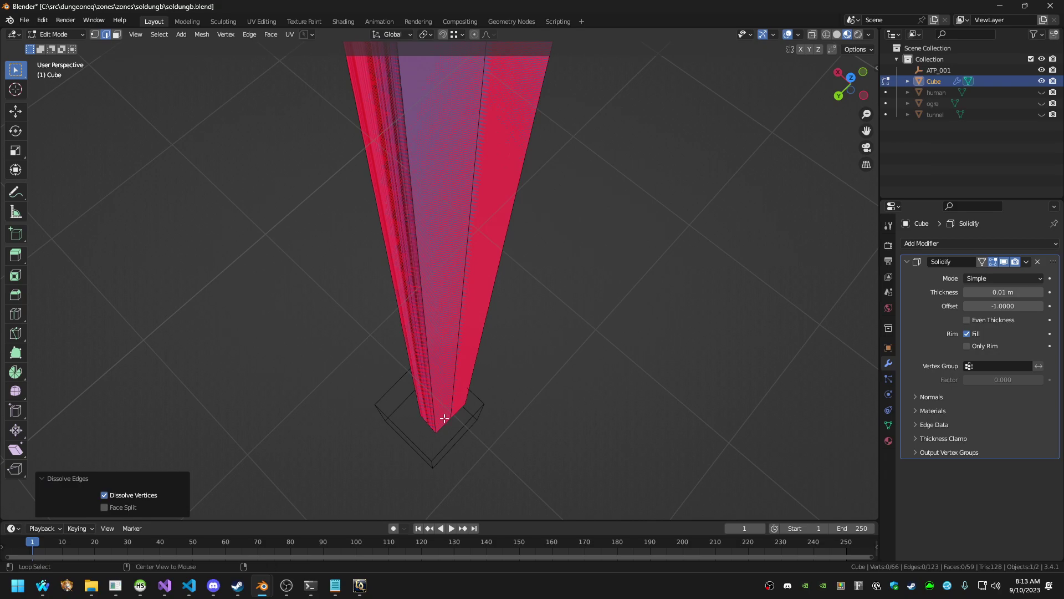
{"action": "left_click", "coordinate": [456, 390], "text": "alt"}
{"action": "key", "text": "x"}
{"action": "left_click", "coordinate": [456, 390]}
Inspect the simplified shaft and the adjoining tunnel, and save soldungb.blend
{"action": "key", "text": "shift+grave"}
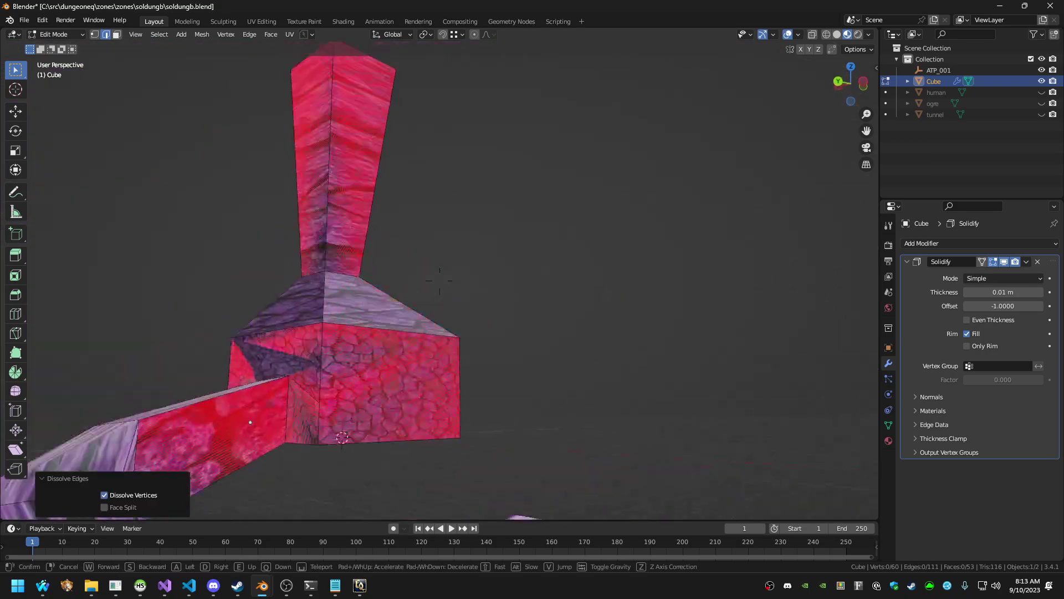
{"action": "key", "text": "w"}
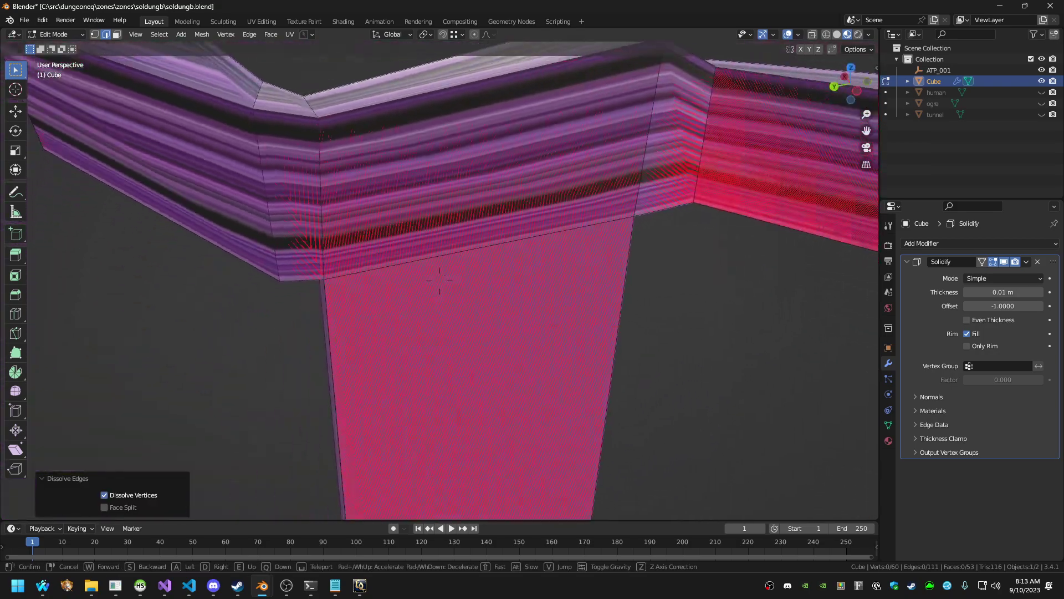
{"action": "left_click", "coordinate": [439, 280]}
Switch to EverQuest and leave the running game session with the /exit command
{"action": "key", "text": "alt+Tab"}
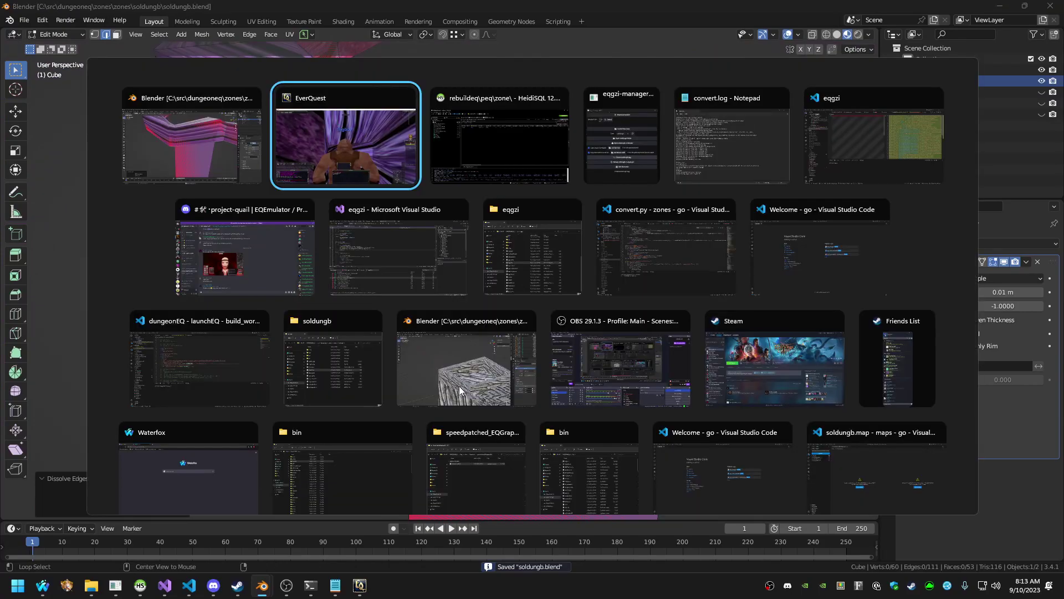
{"action": "key", "text": "Return"}
{"action": "type", "text": "#goto 0 "}
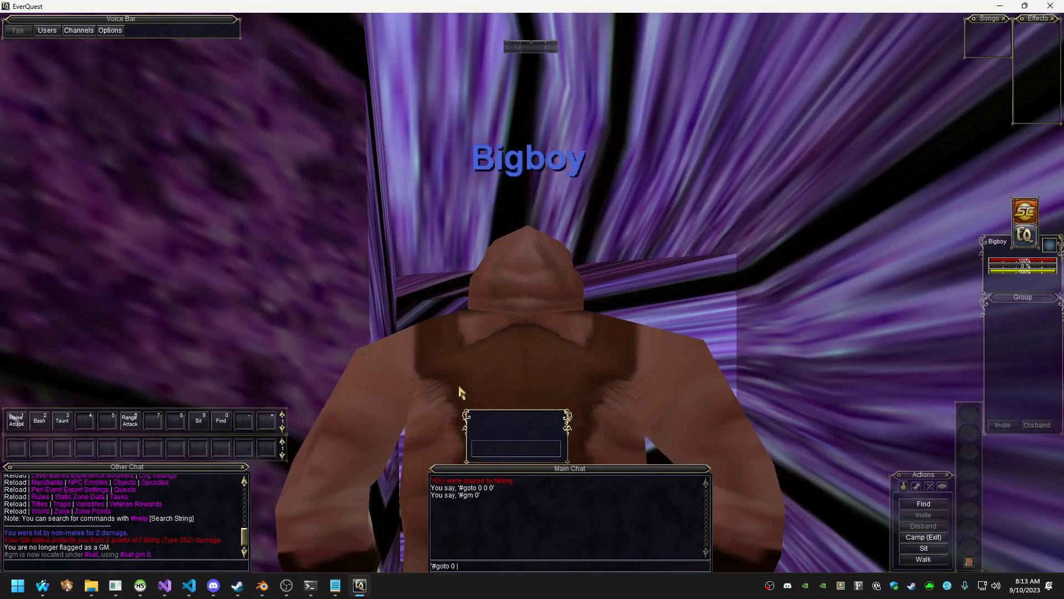
{"action": "type", "text": "/exit"}
{"action": "key", "text": "Return"}
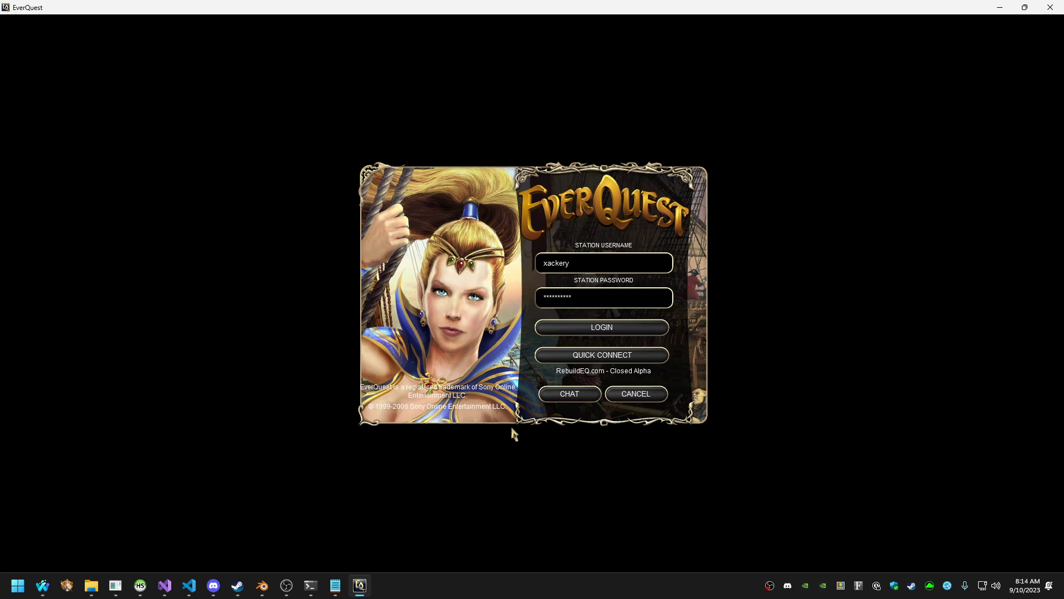
Log back in to EverQuest with Quick Connect and load into the zone
{"action": "left_click", "coordinate": [601, 357]}
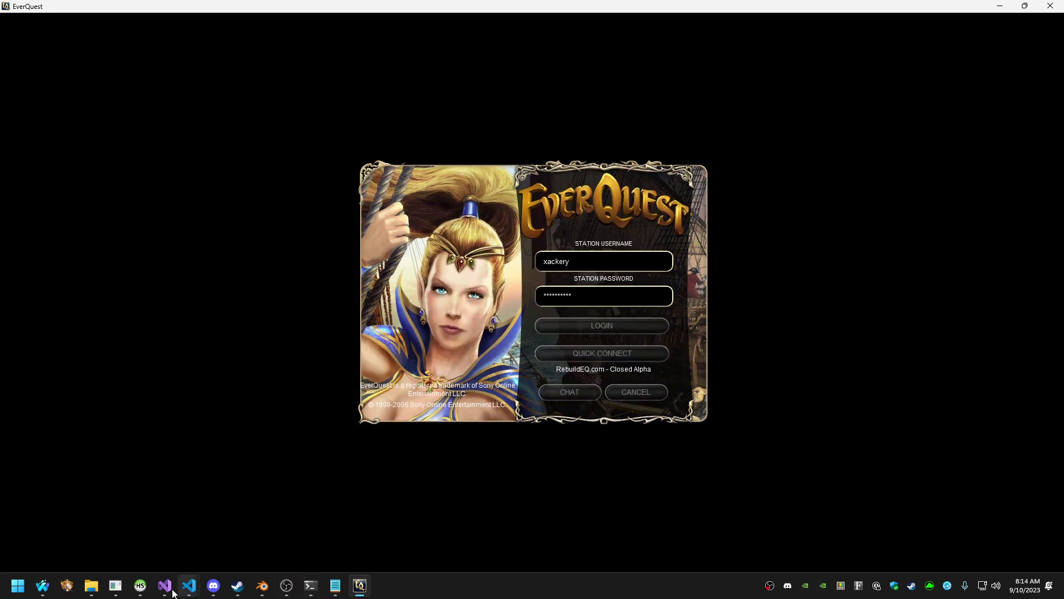
{"action": "left_click", "coordinate": [111, 592]}
{"action": "left_click", "coordinate": [574, 420]}
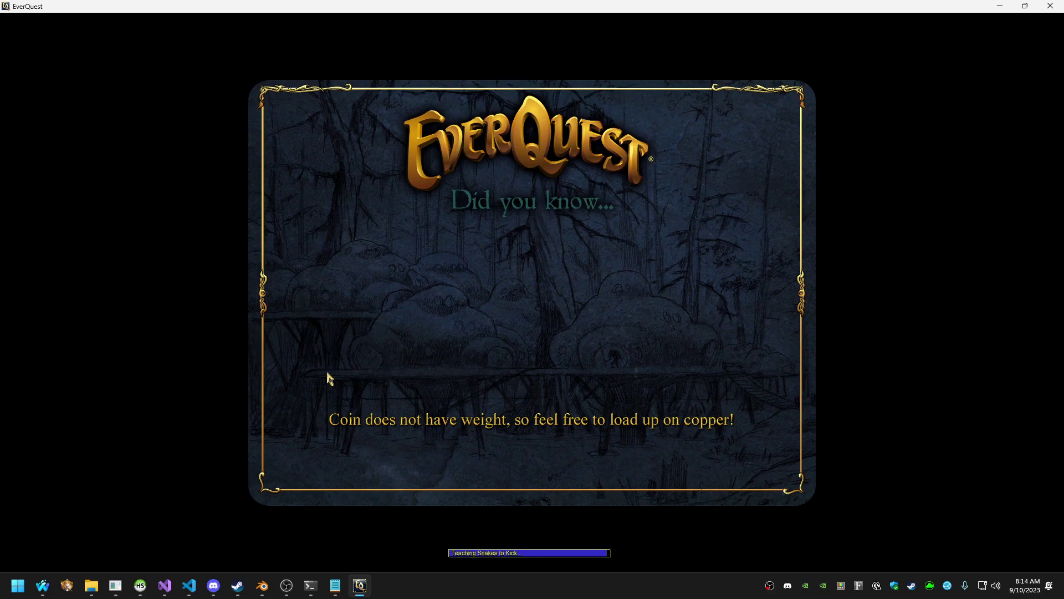
Move the character from the cobble room through the tunnel and down the shaft to examine the reshaped geometry in the game
{"action": "scroll", "coordinate": [508, 254], "scroll_direction": "down", "scroll_amount": 5}
{"action": "key", "text": "a"}
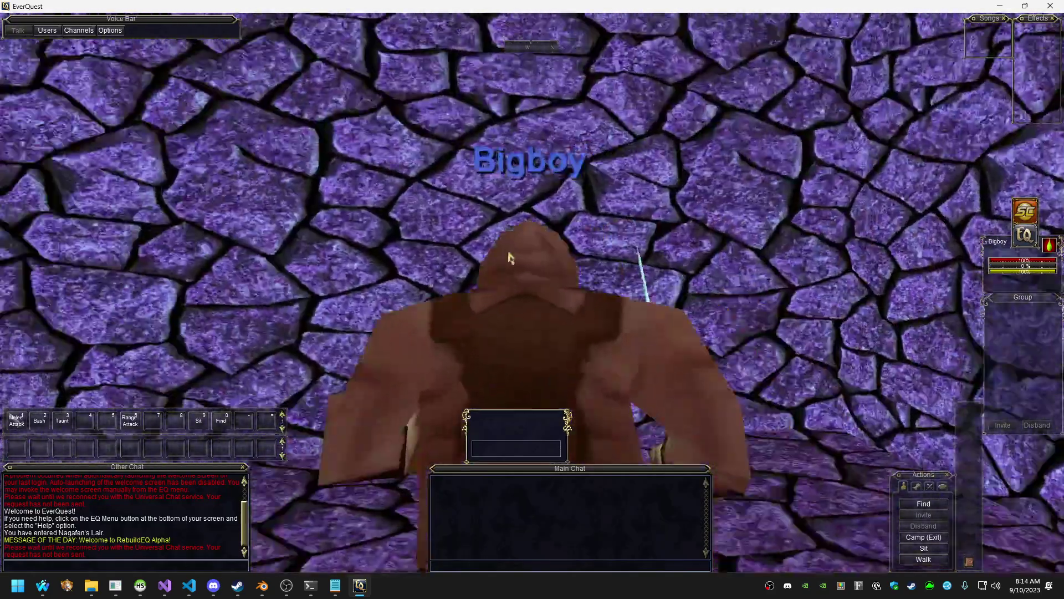
{"action": "key", "text": "w"}
{"action": "scroll", "coordinate": [508, 261], "scroll_direction": "up", "scroll_amount": 5}
{"action": "key", "text": "w"}
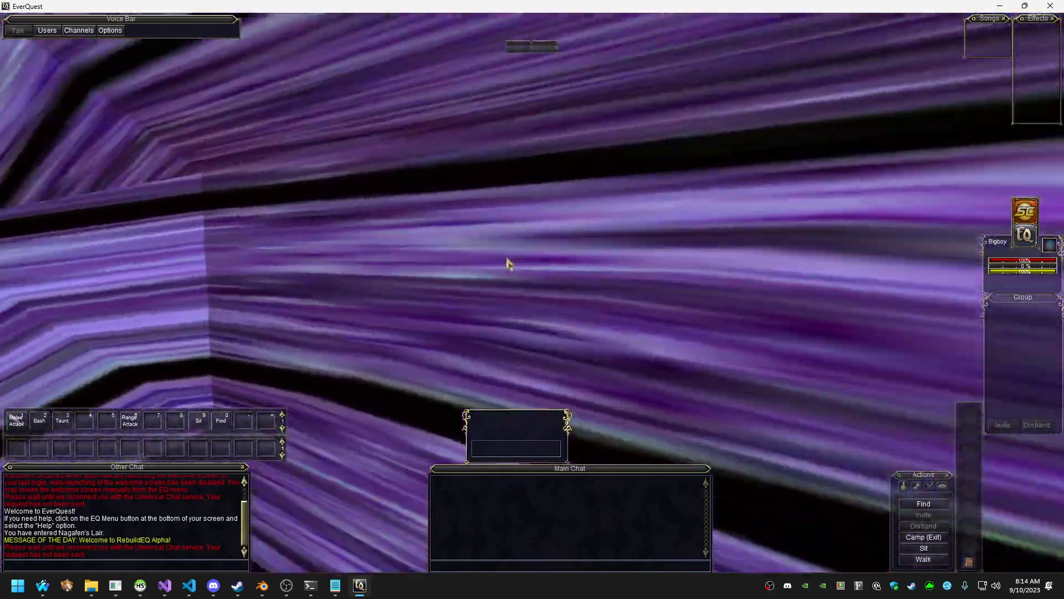
{"action": "key", "text": "a"}
{"action": "key", "text": "a"}
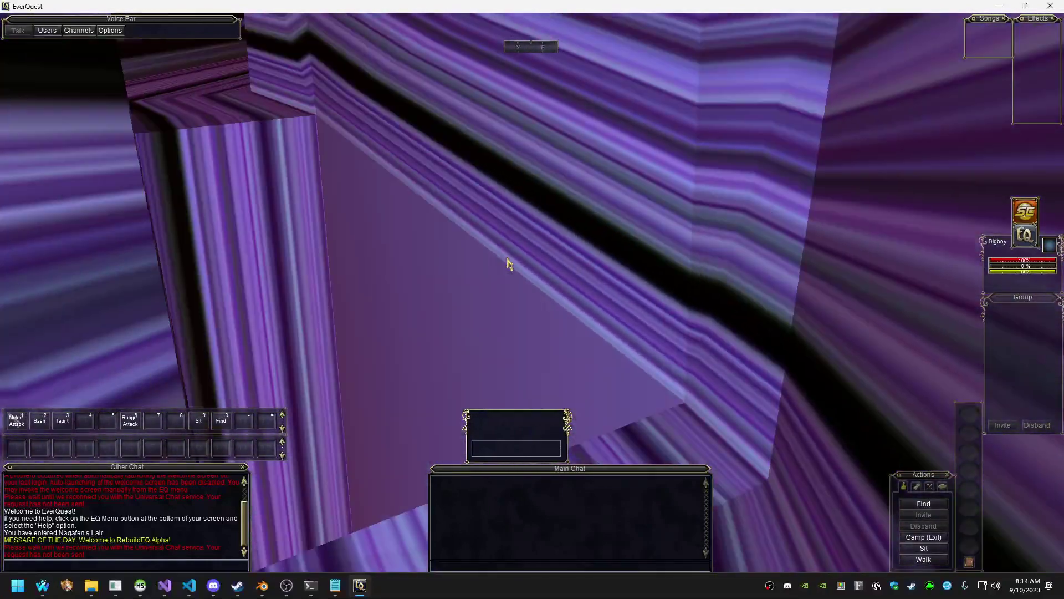
{"action": "key", "text": "w"}
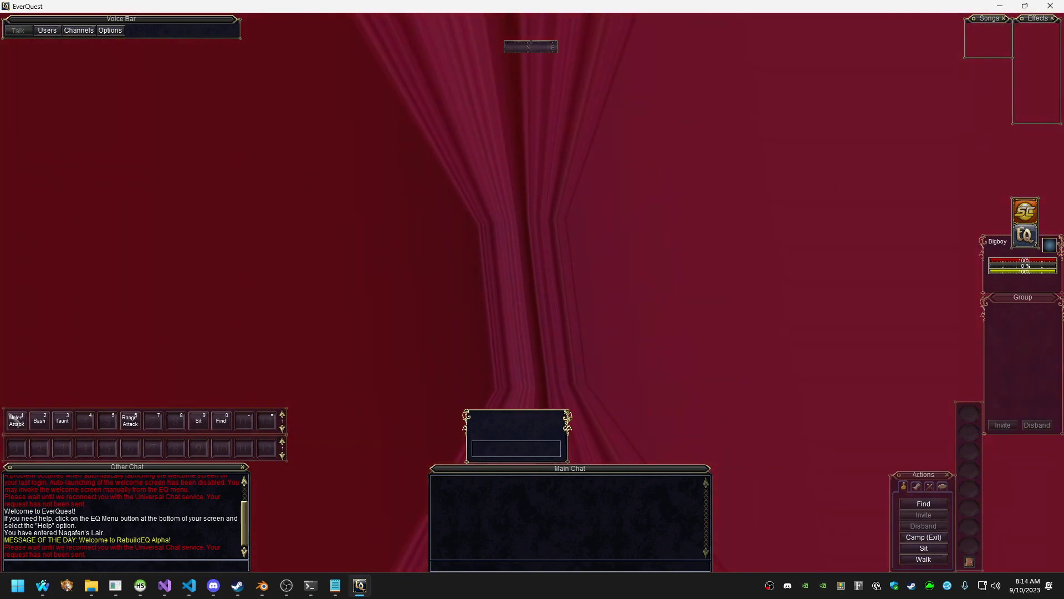
{"action": "key", "text": "w"}
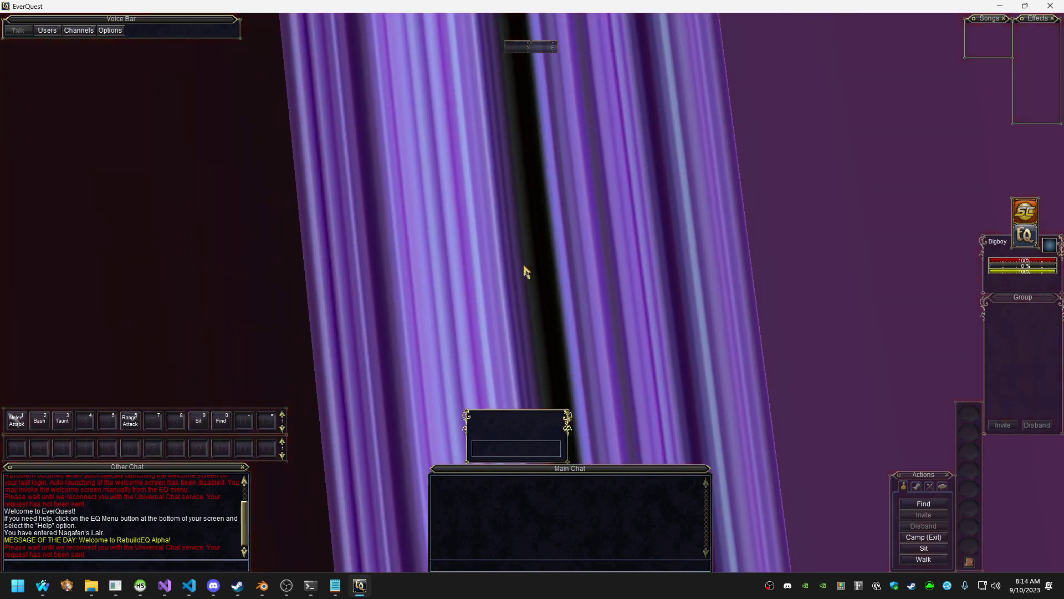
{"action": "key", "text": "w"}
{"action": "key", "text": "w"}
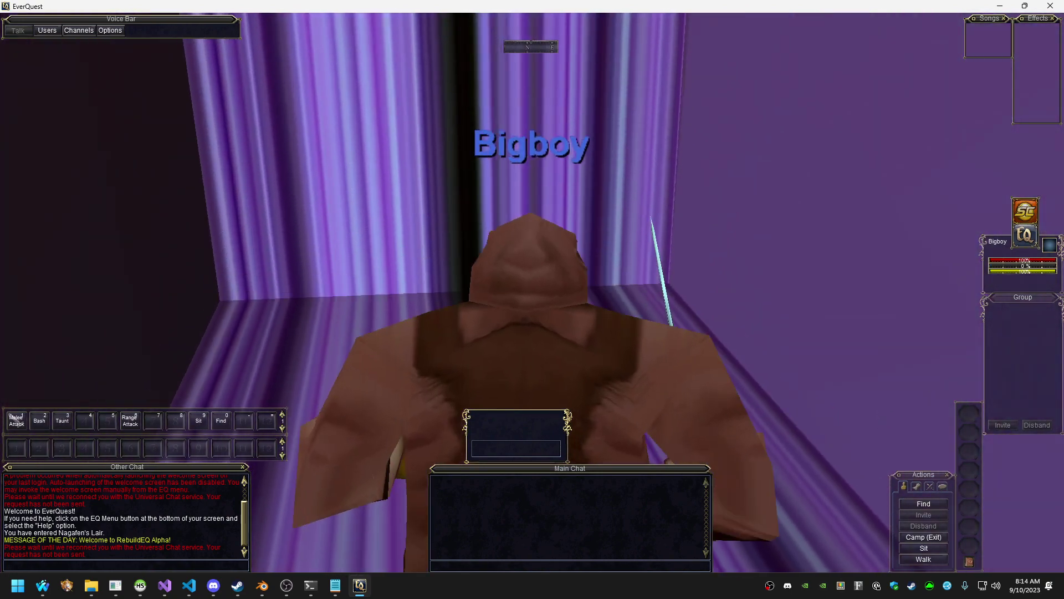
Turn the character around at the foot of the shaft and examine the shaft walls and their textures from all sides
{"action": "key", "text": "d"}
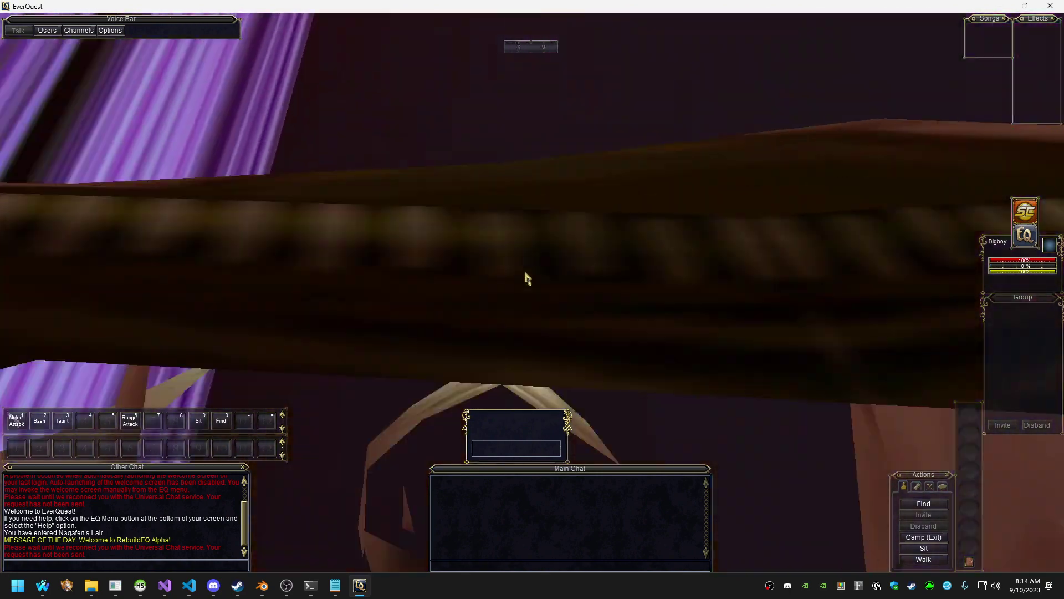
{"action": "key", "text": "d"}
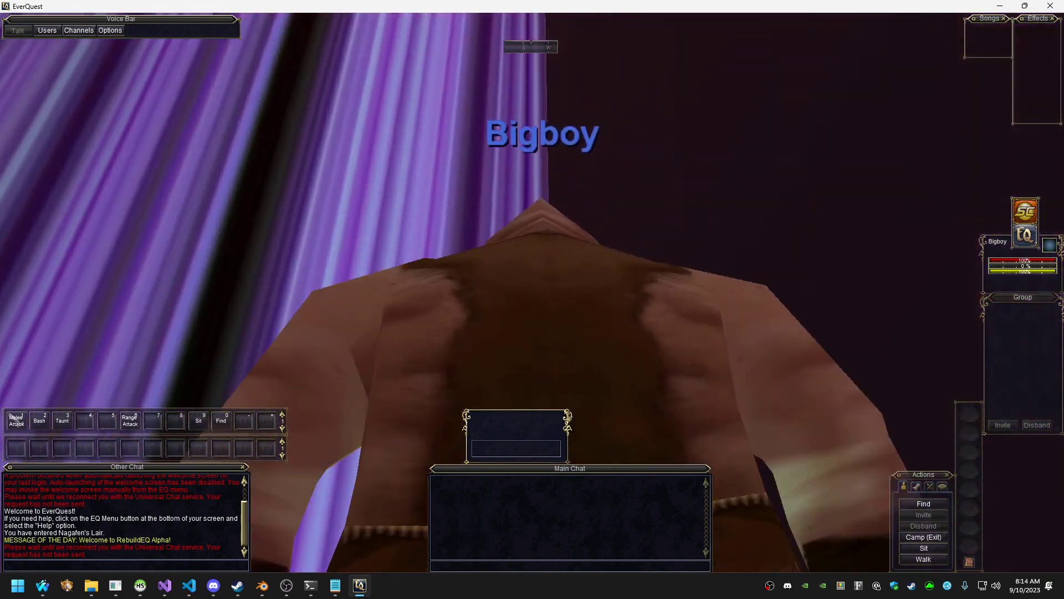
{"action": "key", "text": "d"}
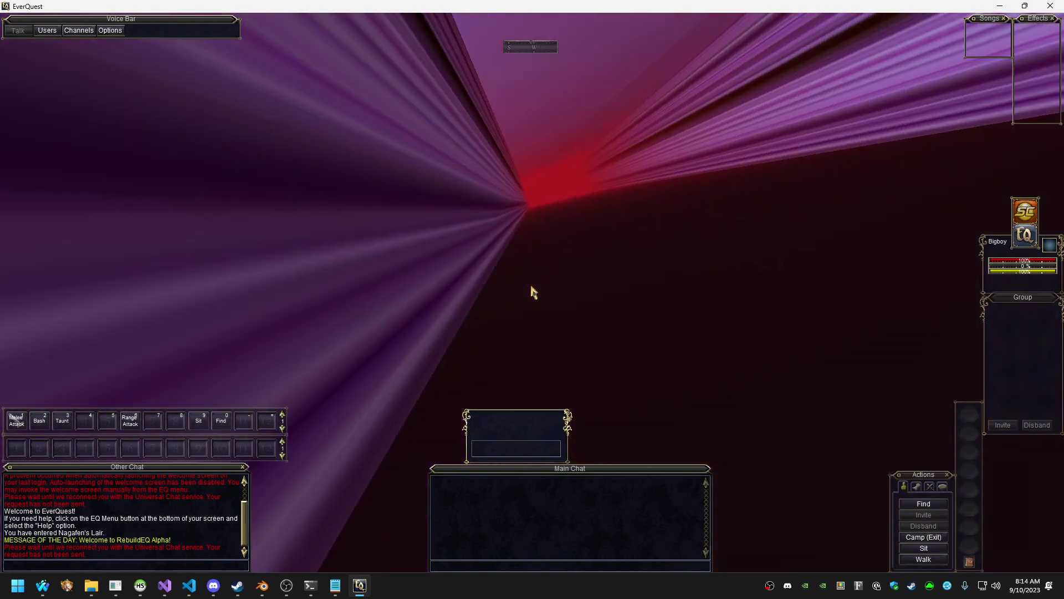
{"action": "key", "text": "d"}
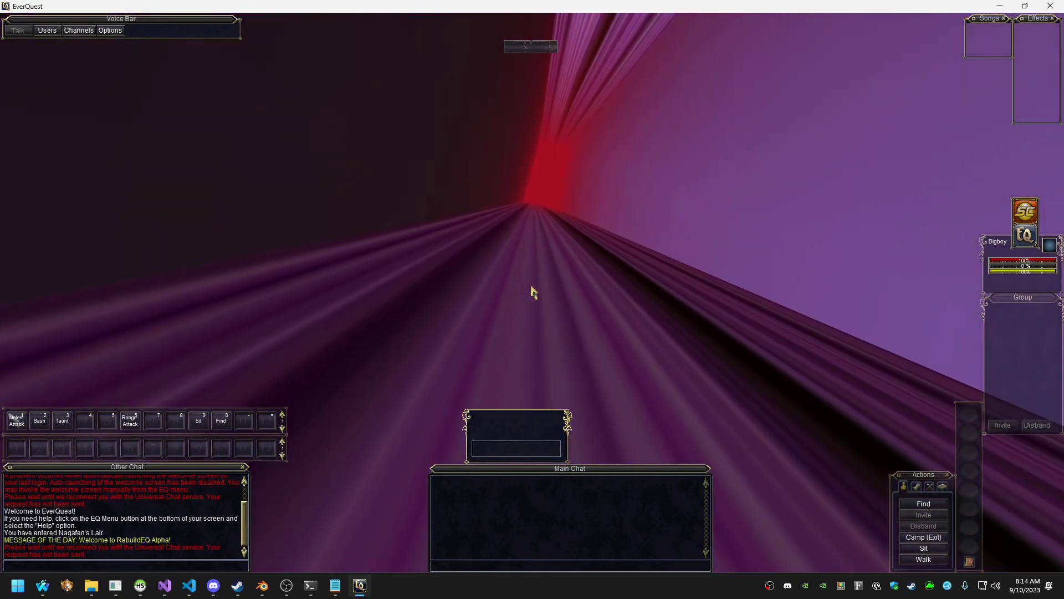
{"action": "key", "text": "d"}
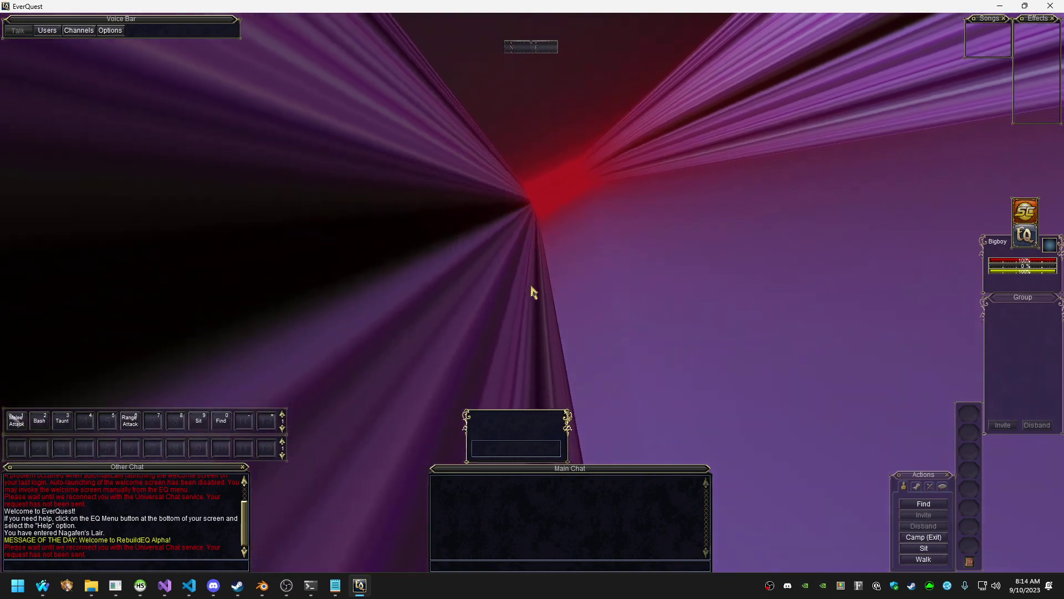
{"action": "key", "text": "d"}
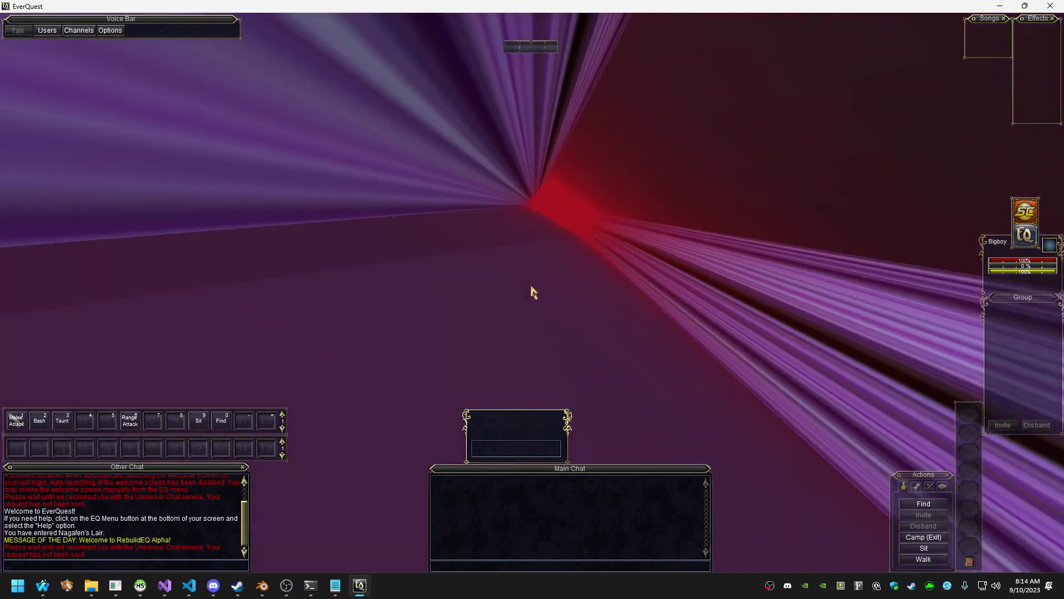
{"action": "key", "text": "d"}
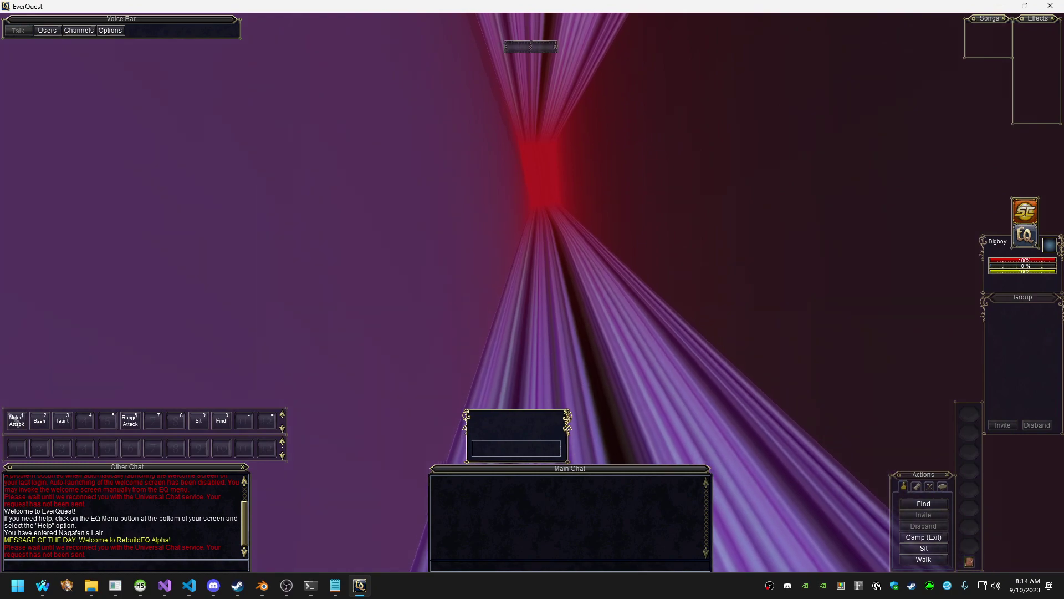
{"action": "right_click_drag", "start_coordinate": [531, 271], "coordinate": [531, 286]}
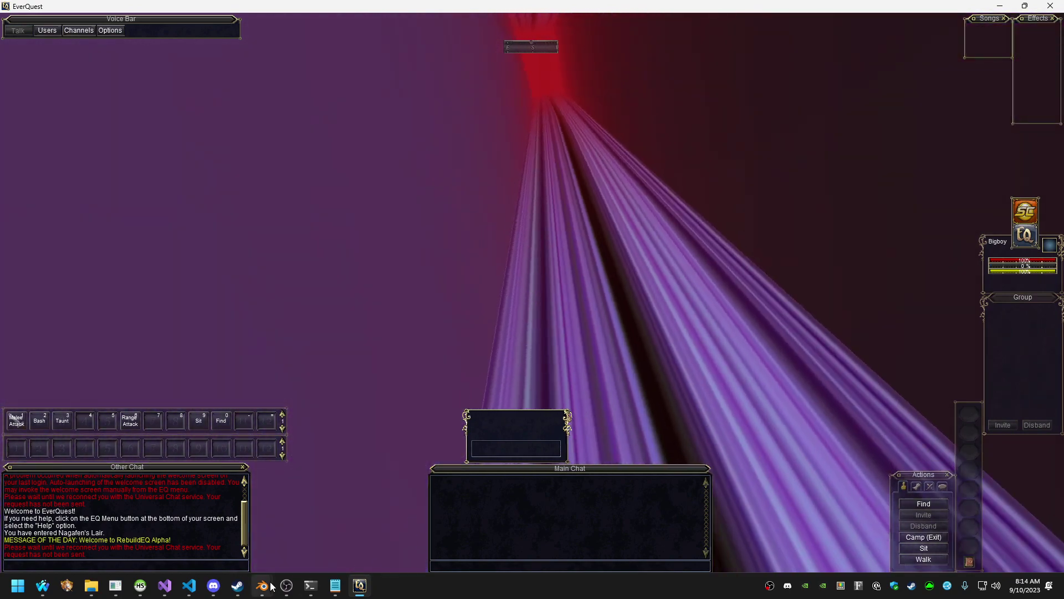
Switch back to Blender, move the view inside the cobble-textured room, and open the UV Editing workspace
{"action": "mouse_move", "coordinate": [271, 586]}
{"action": "left_click", "coordinate": [292, 527]}
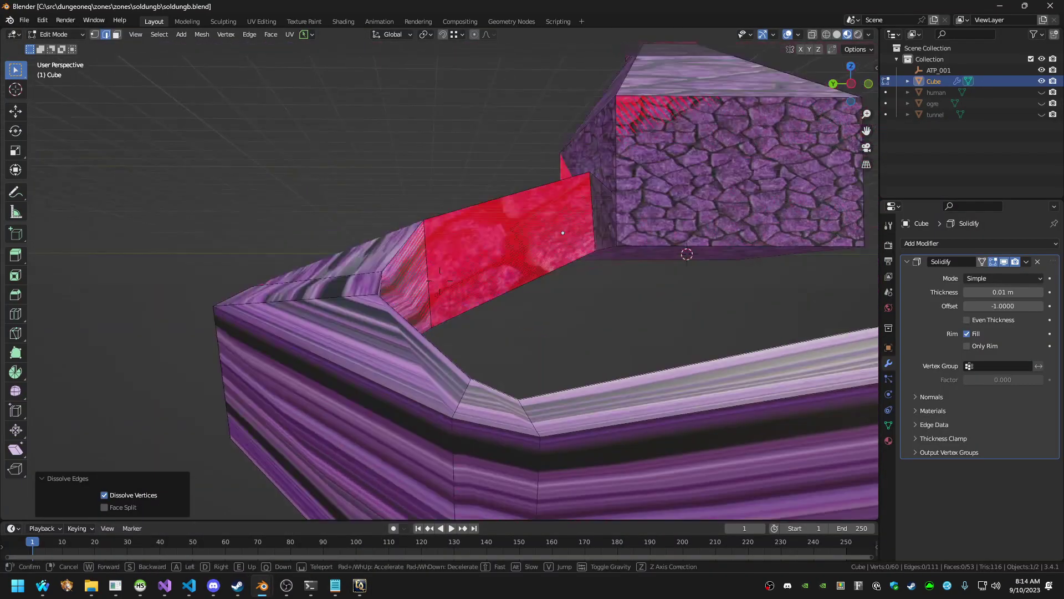
{"action": "key", "text": "w"}
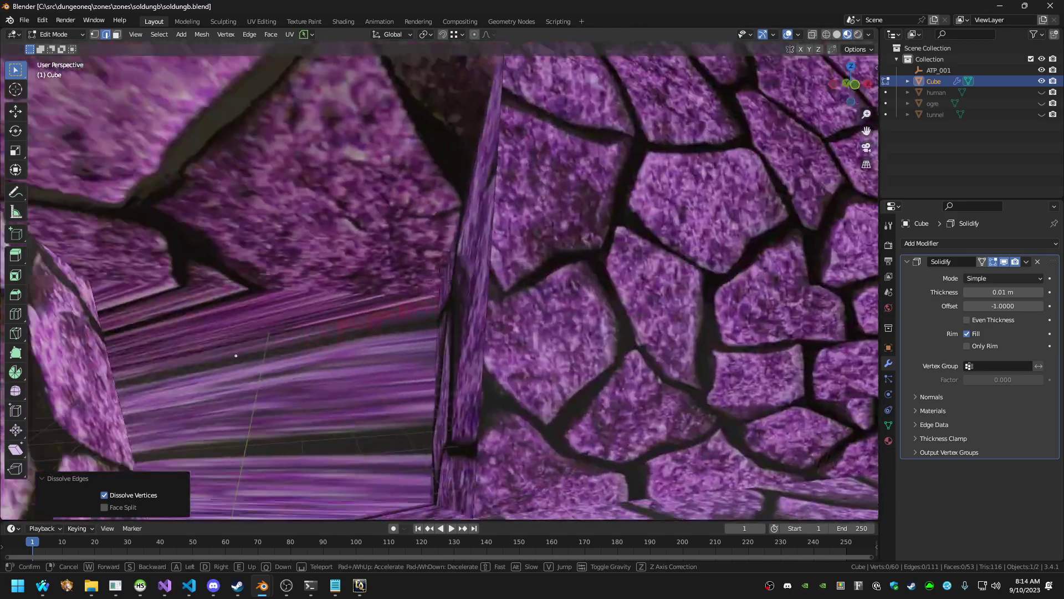
{"action": "key", "text": "s"}
{"action": "left_click", "coordinate": [290, 77]}
{"action": "left_click", "coordinate": [262, 22]}
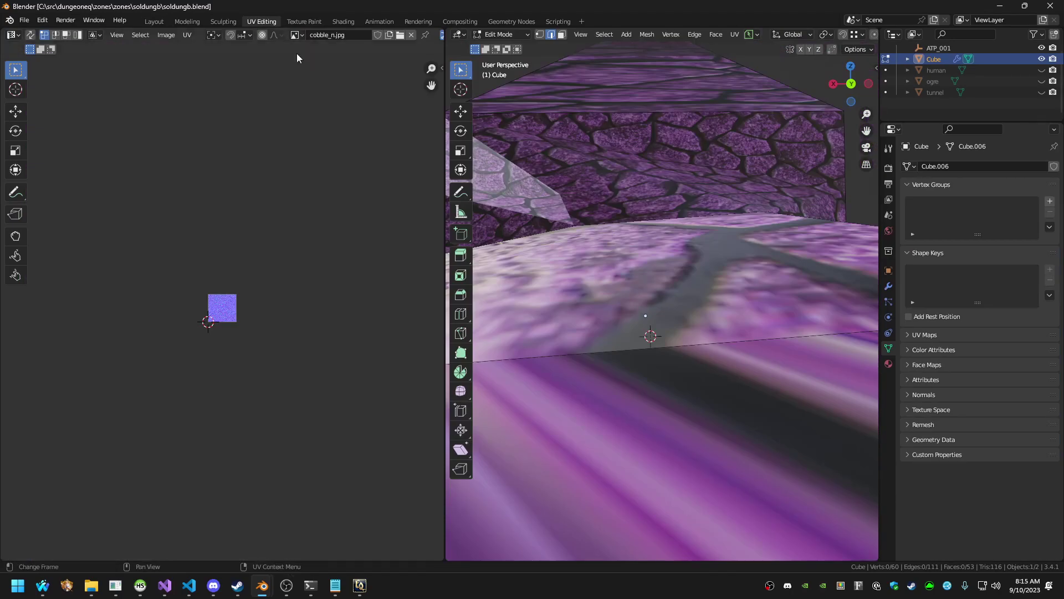
Select the slanted cobble wall face beside the passage and enlarge its UVs to about twice their size
{"action": "key", "text": "shift+grave"}
{"action": "key", "text": "w"}
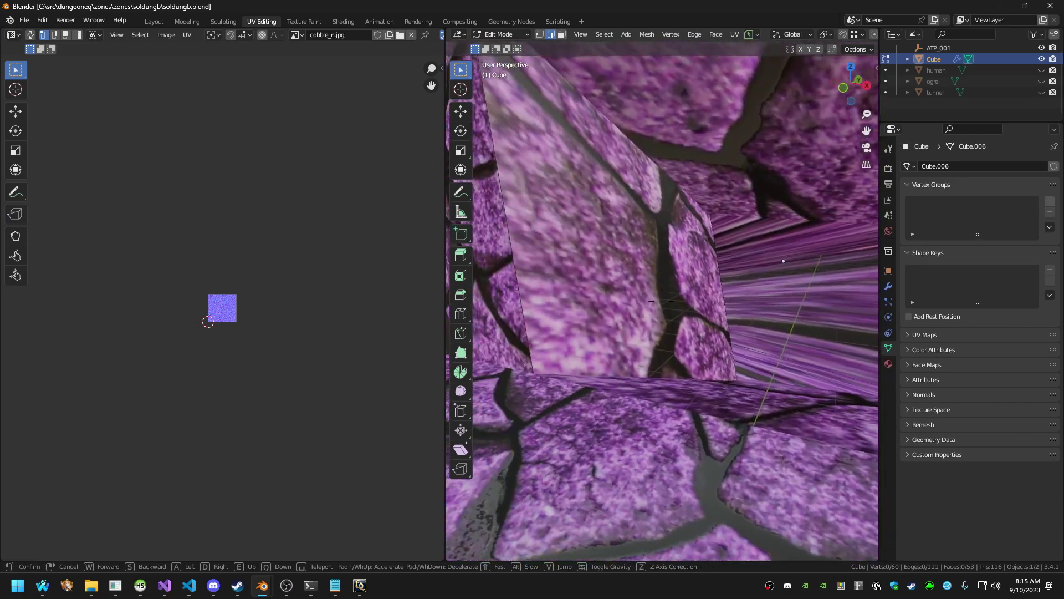
{"action": "left_click", "coordinate": [658, 296]}
{"action": "key", "text": "3"}
{"action": "left_click", "coordinate": [607, 286]}
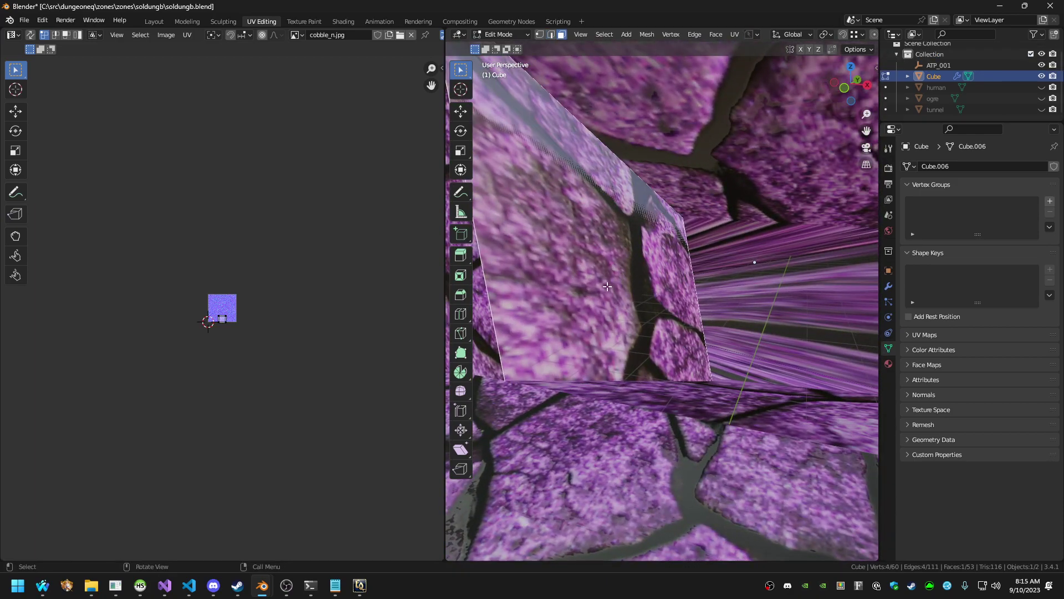
{"action": "scroll", "coordinate": [271, 307], "scroll_direction": "up", "scroll_amount": 7}
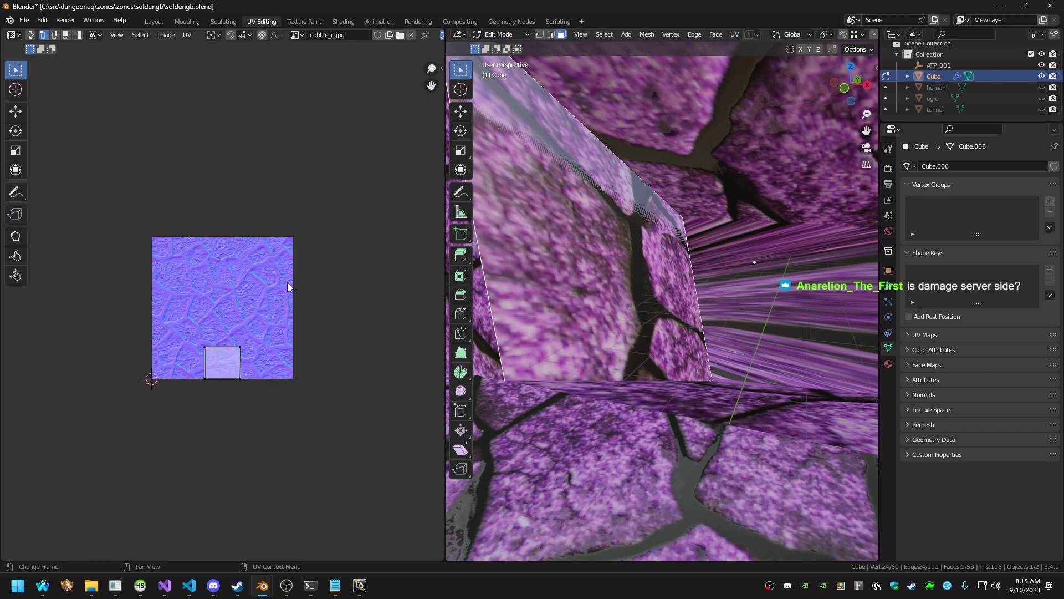
{"action": "key", "text": "a"}
{"action": "key", "text": "s"}
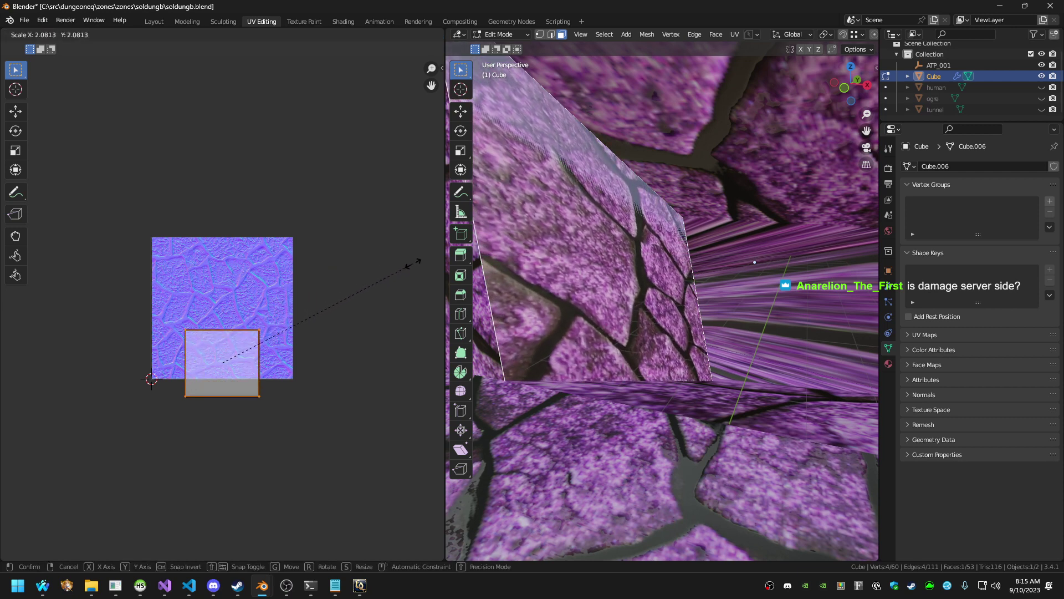
{"action": "left_click", "coordinate": [385, 275]}
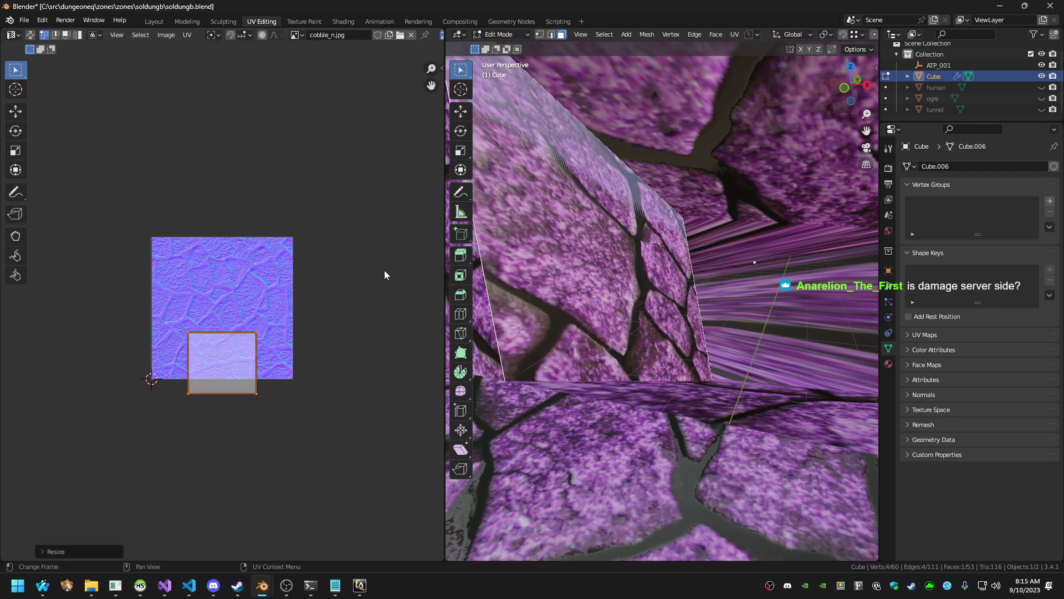
Show the Cube's material settings, and switch to File Explorer to open the gloomhold folder under dungeoneq\zones\zones
{"action": "left_click", "coordinate": [888, 364]}
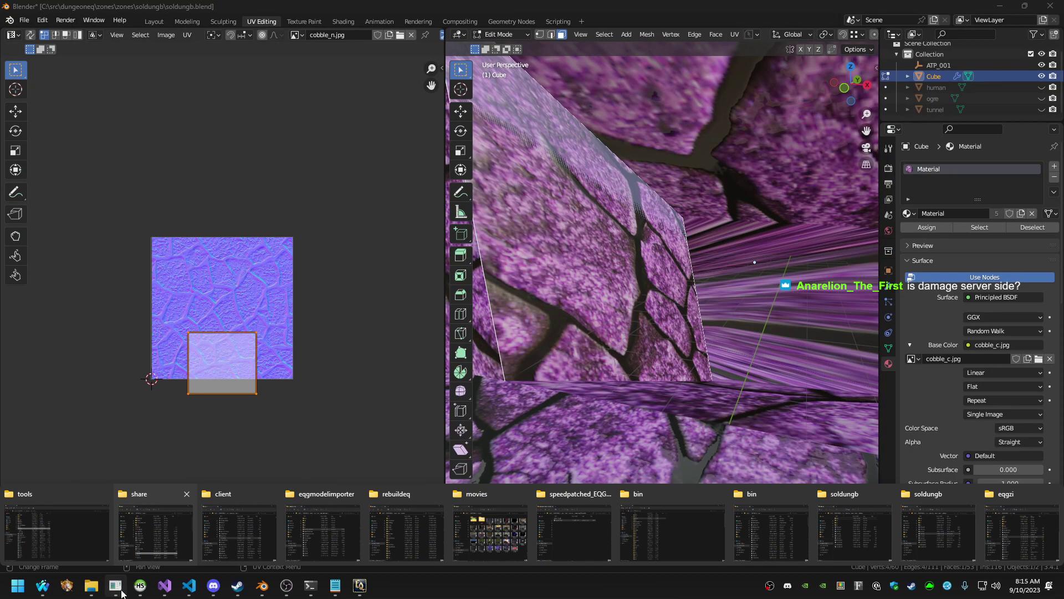
{"action": "mouse_move", "coordinate": [96, 547]}
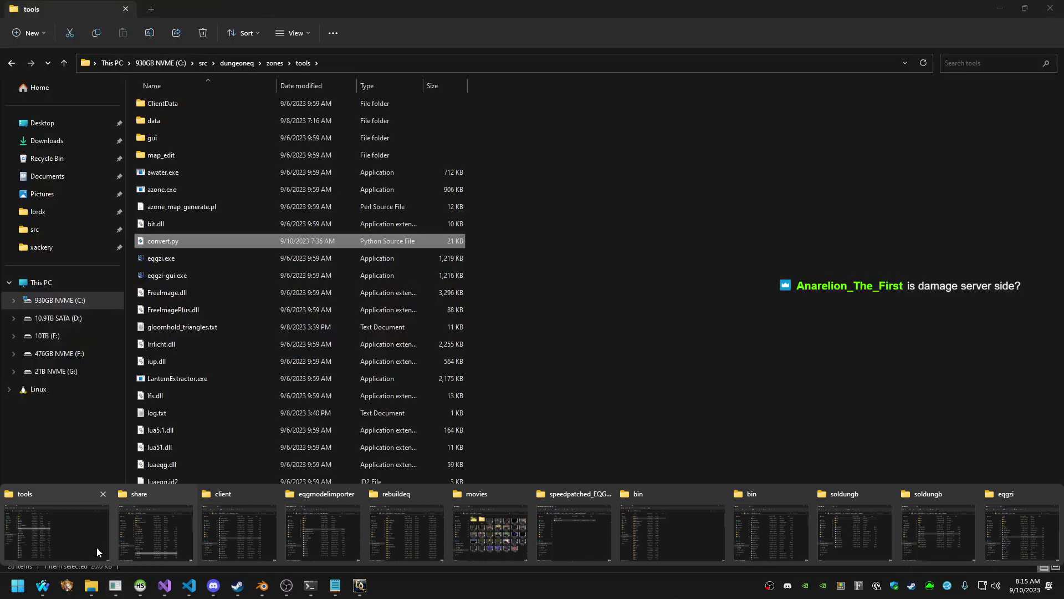
{"action": "mouse_move", "coordinate": [131, 548]}
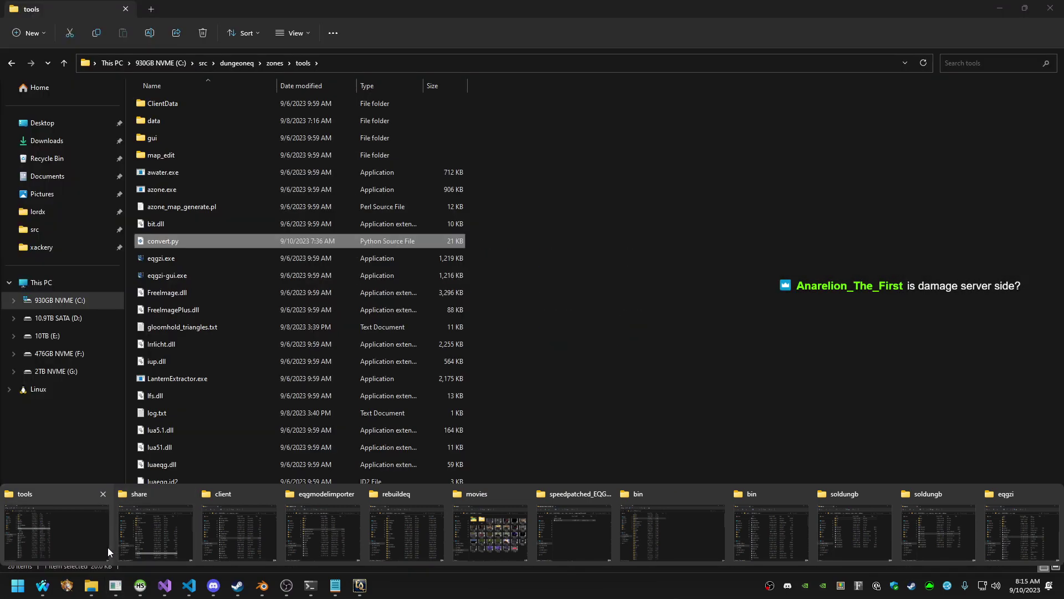
{"action": "left_click", "coordinate": [108, 547]}
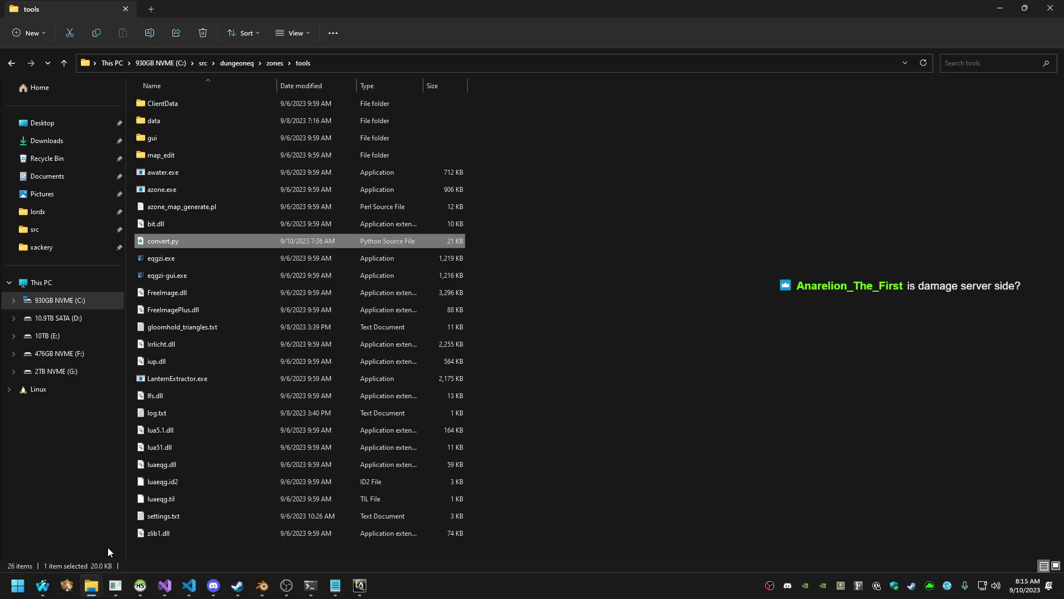
{"action": "left_click", "coordinate": [531, 371]}
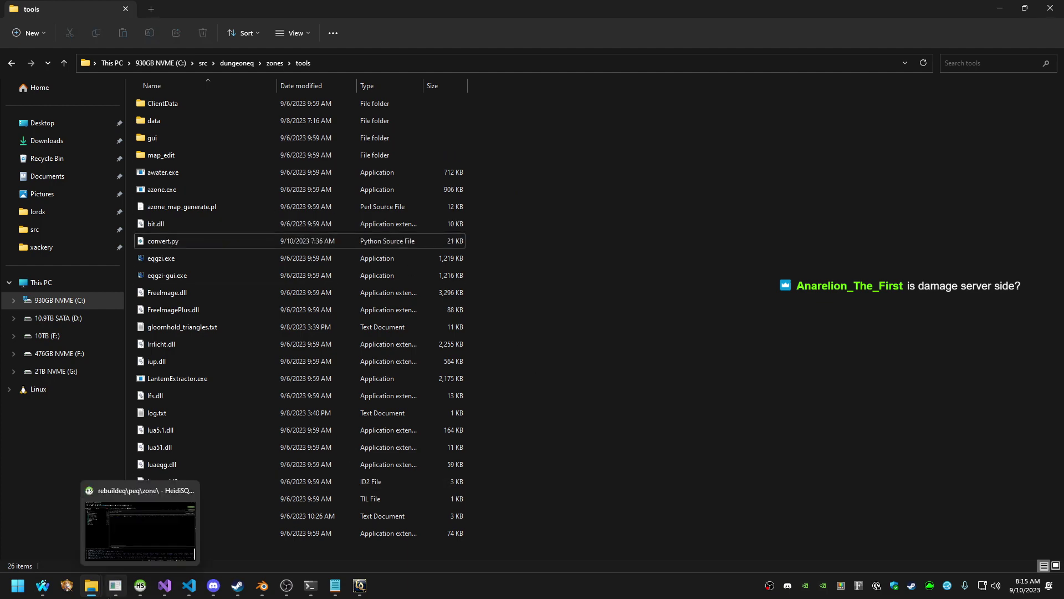
{"action": "mouse_move", "coordinate": [91, 585]}
{"action": "mouse_move", "coordinate": [171, 543]}
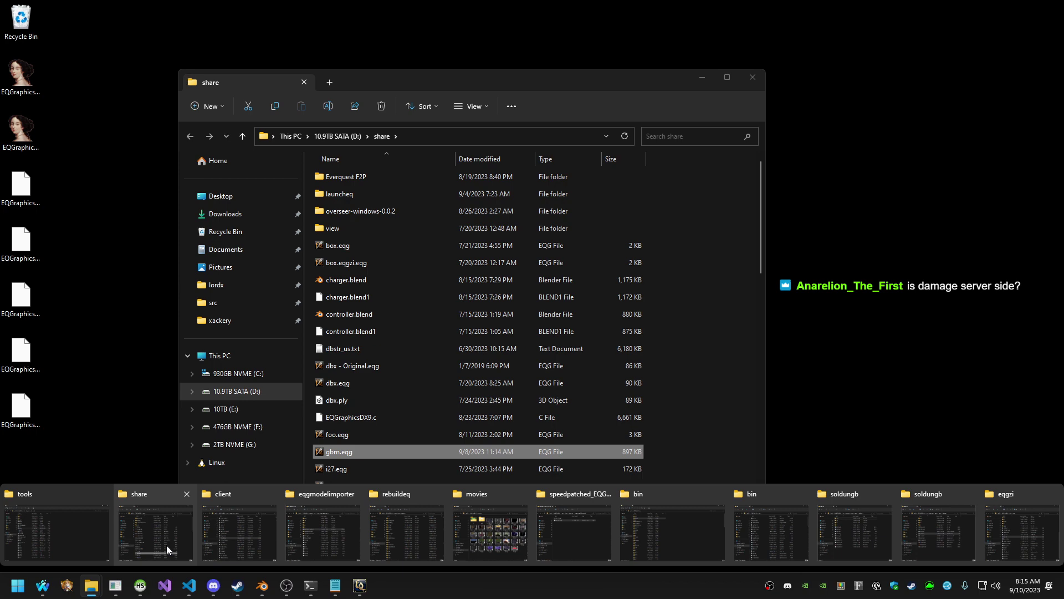
{"action": "mouse_move", "coordinate": [214, 547]}
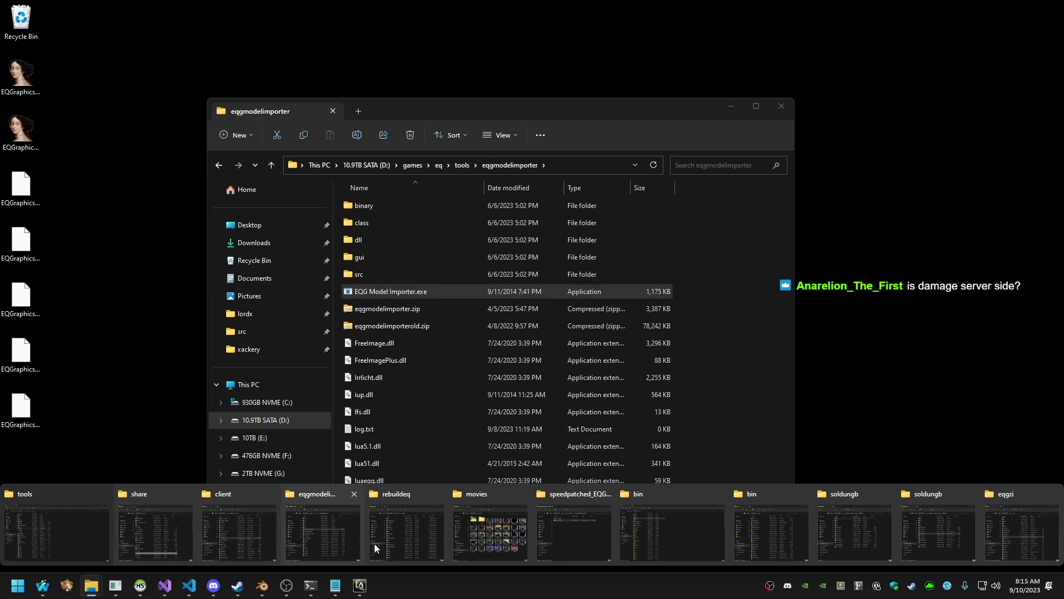
{"action": "left_click", "coordinate": [945, 523]}
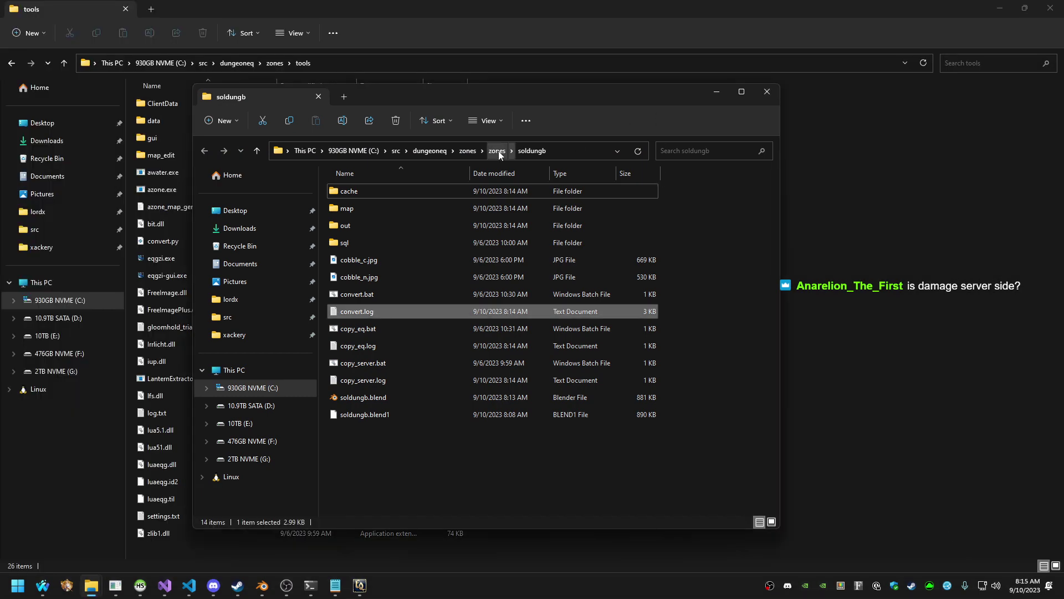
{"action": "double_click", "coordinate": [549, 93]}
{"action": "left_click", "coordinate": [304, 62]}
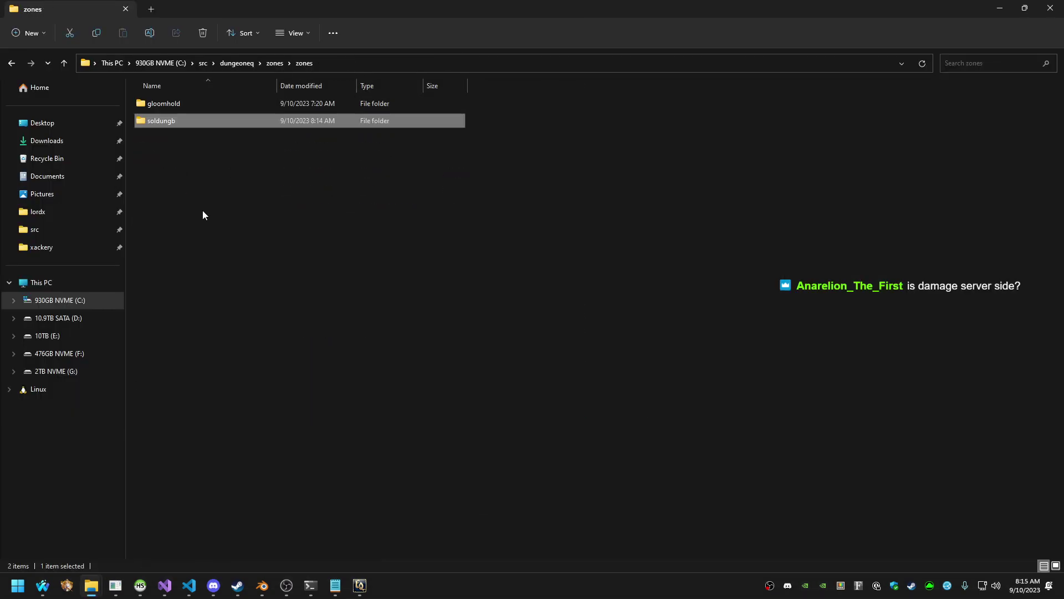
{"action": "double_click", "coordinate": [175, 109]}
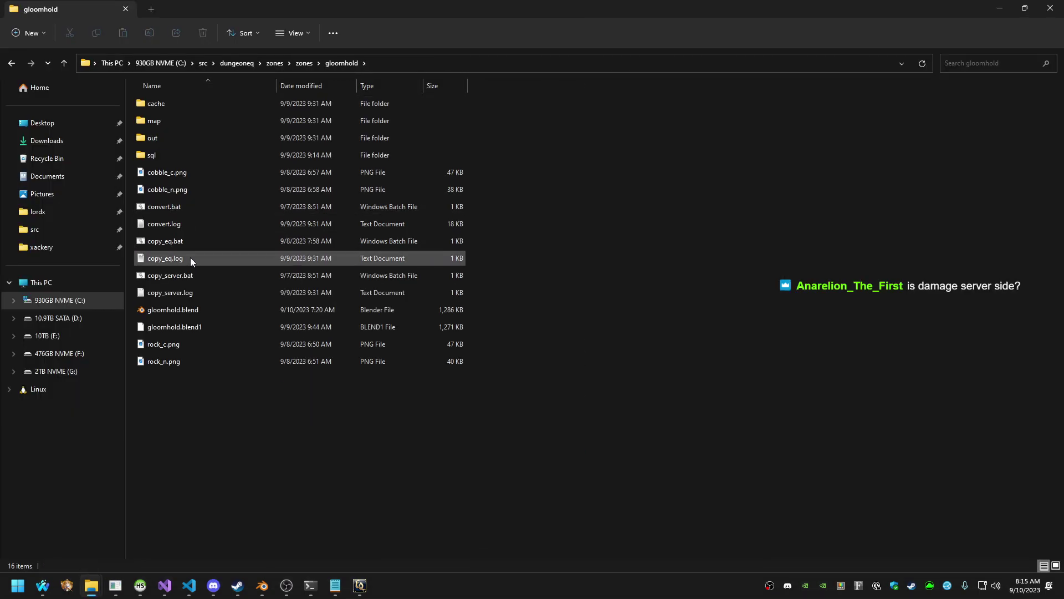
Copy rock_c.png and rock_n.png from the gloomhold folder into the soldungb zone folder
{"action": "left_click", "coordinate": [187, 189]}
{"action": "left_click", "coordinate": [188, 175], "text": "ctrl"}
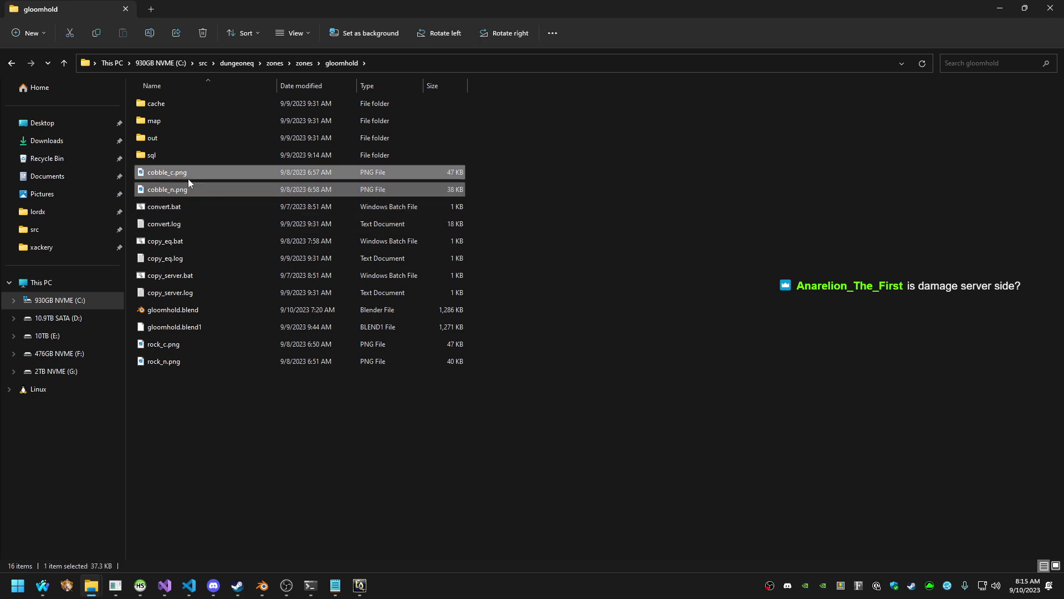
{"action": "left_click", "coordinate": [184, 358]}
{"action": "left_click", "coordinate": [183, 345], "text": "ctrl"}
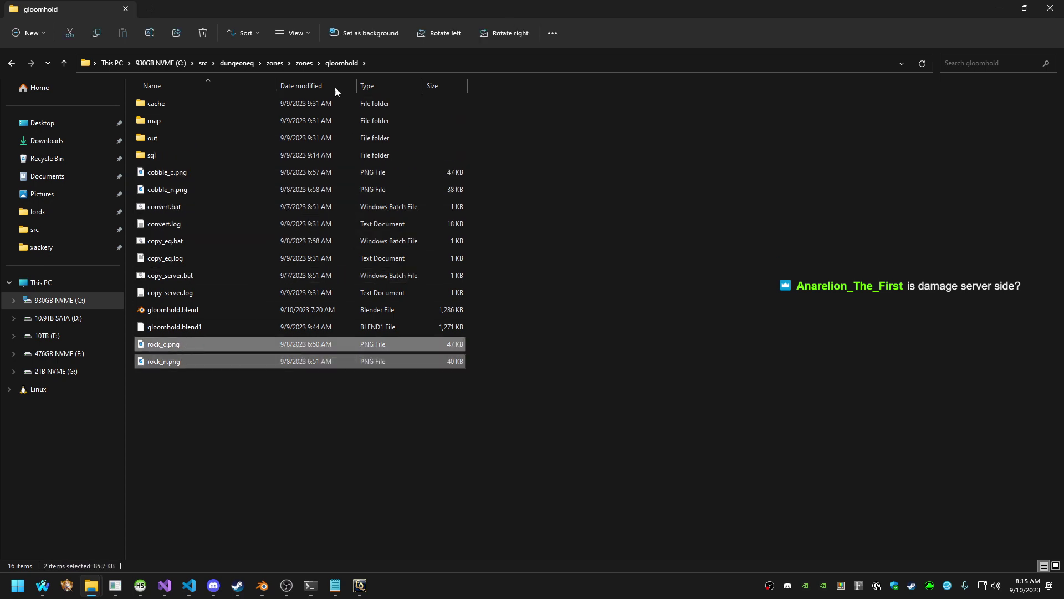
{"action": "left_click", "coordinate": [310, 63]}
{"action": "double_click", "coordinate": [239, 120]}
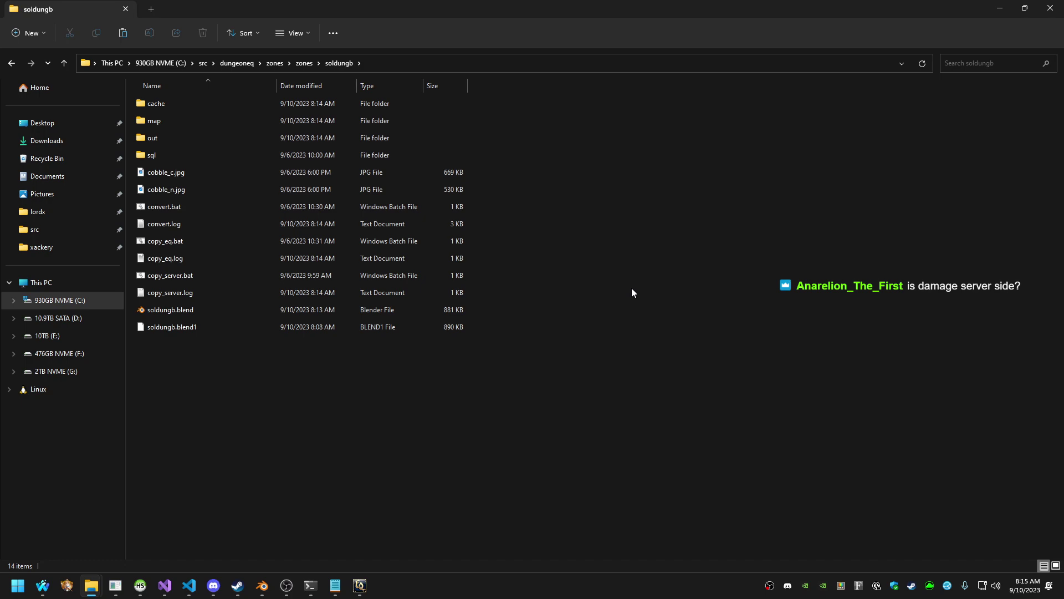
{"action": "key", "text": "ctrl+v"}
{"action": "left_click", "coordinate": [383, 424]}
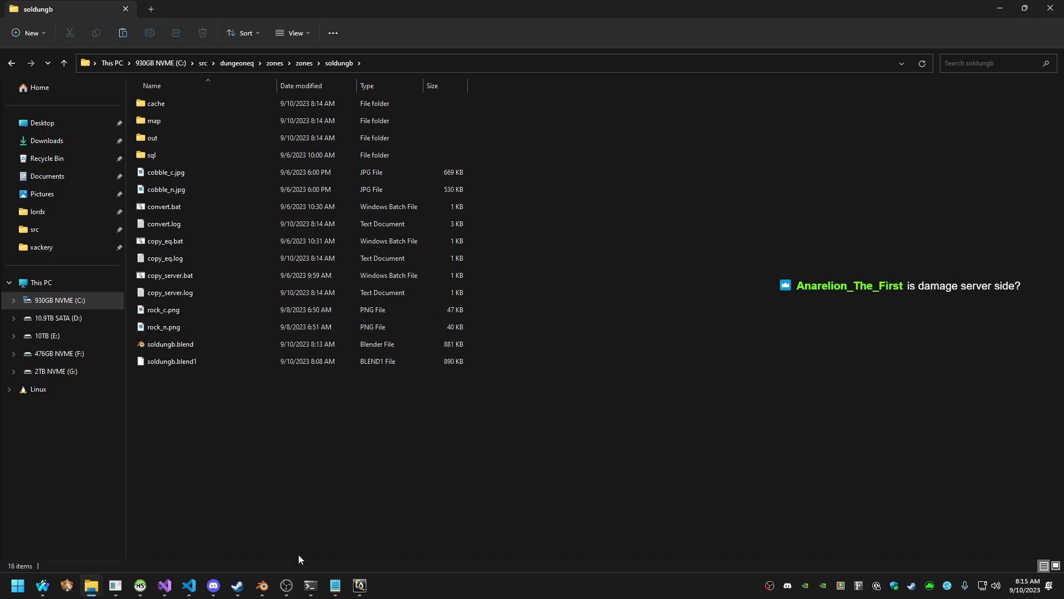
Switch back to Blender, rename the Cube's material to rock, and load rock_c.png as its base color image
{"action": "mouse_move", "coordinate": [274, 587]}
{"action": "left_click", "coordinate": [297, 552]}
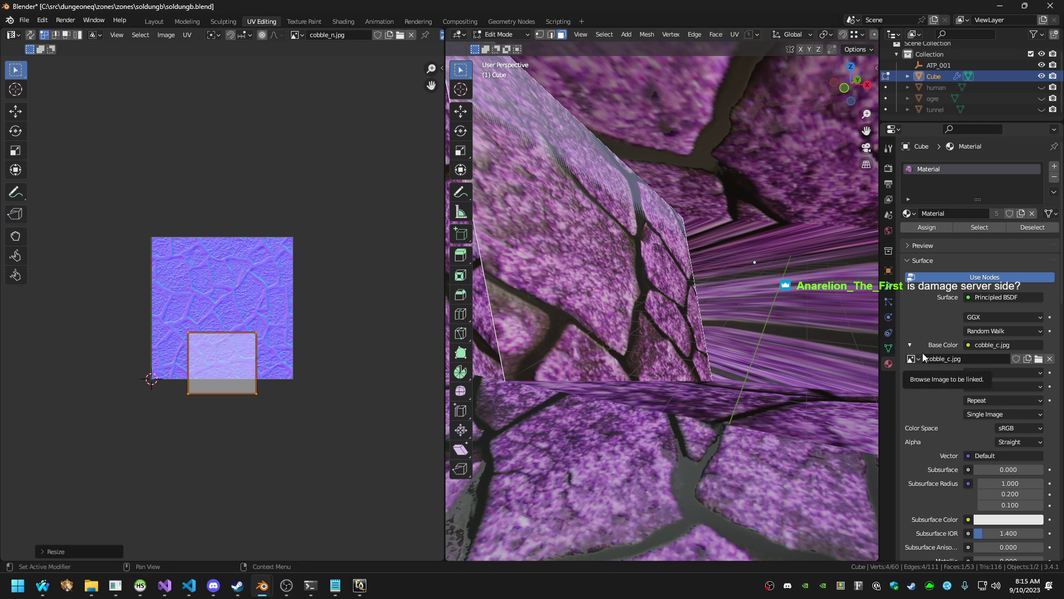
{"action": "key", "text": "F2"}
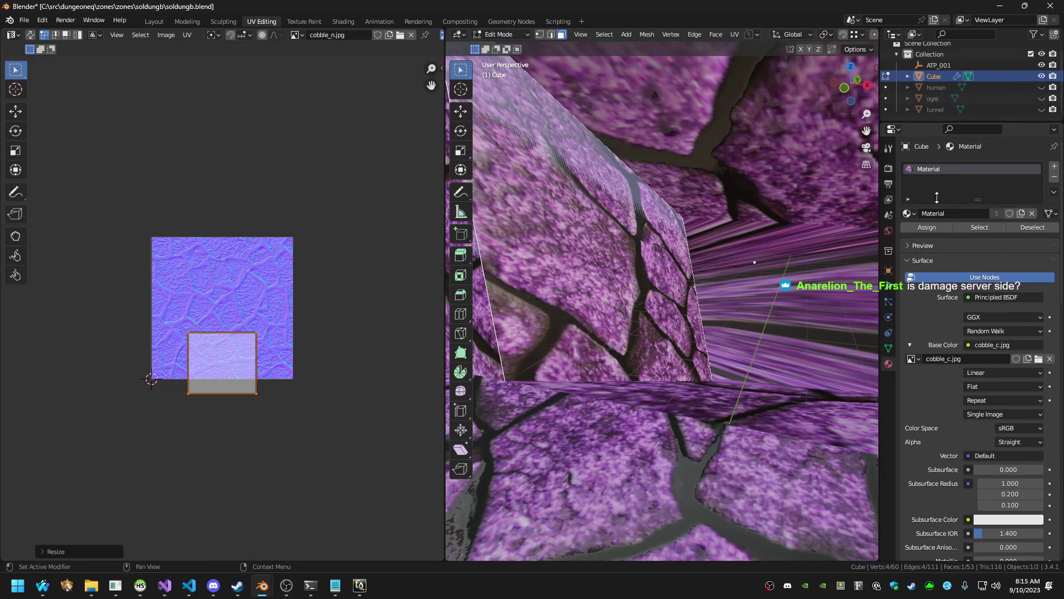
{"action": "key", "text": "Return"}
{"action": "left_click", "coordinate": [1037, 359]}
{"action": "double_click", "coordinate": [450, 235]}
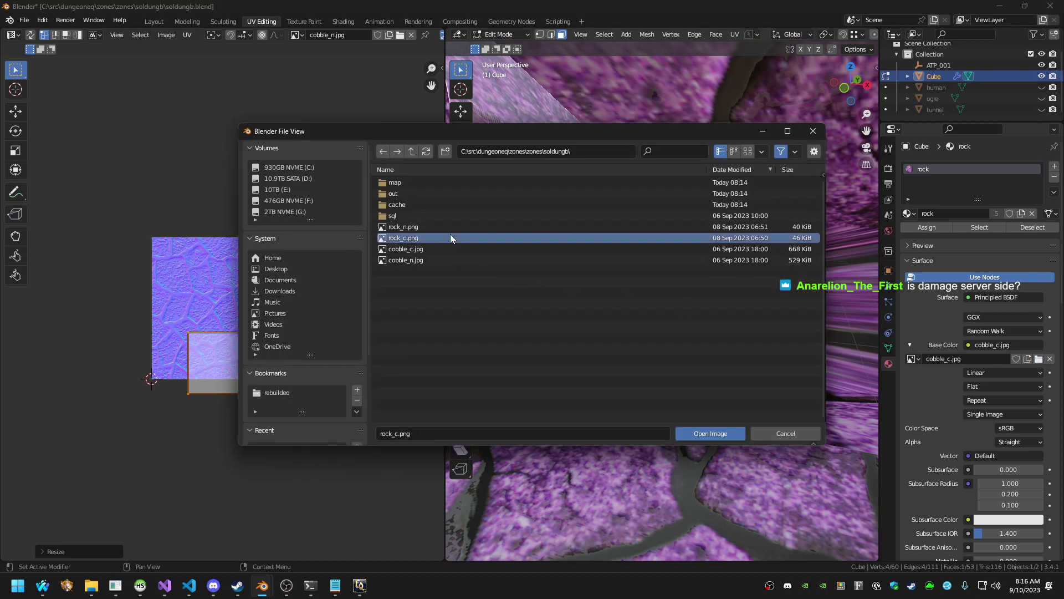
Enlarge the selected slanted wall face's UVs until they span slightly more than the width of the texture image
{"action": "key", "text": "shift+grave"}
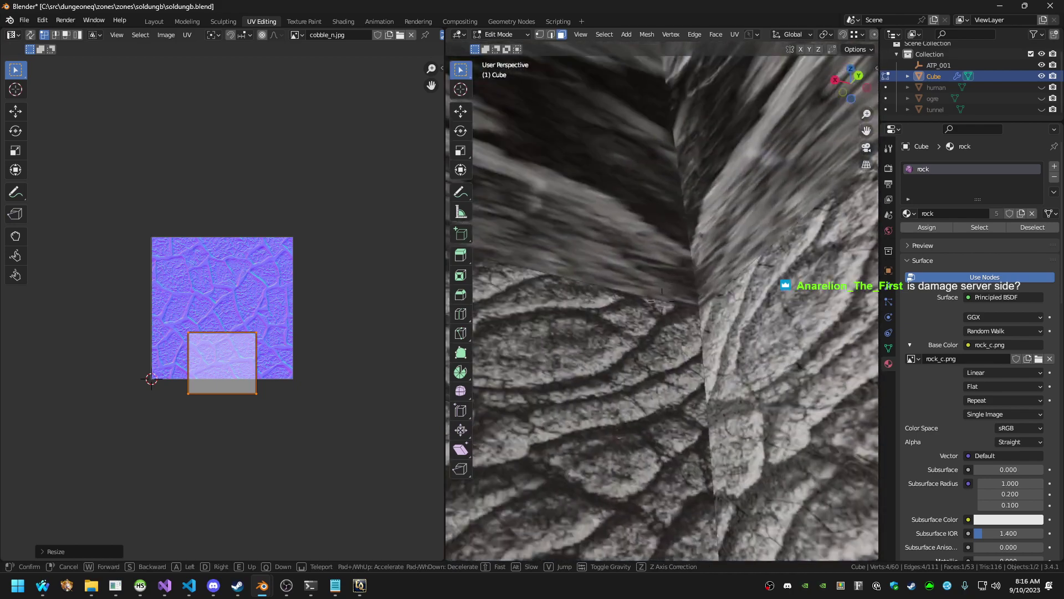
{"action": "key", "text": "w"}
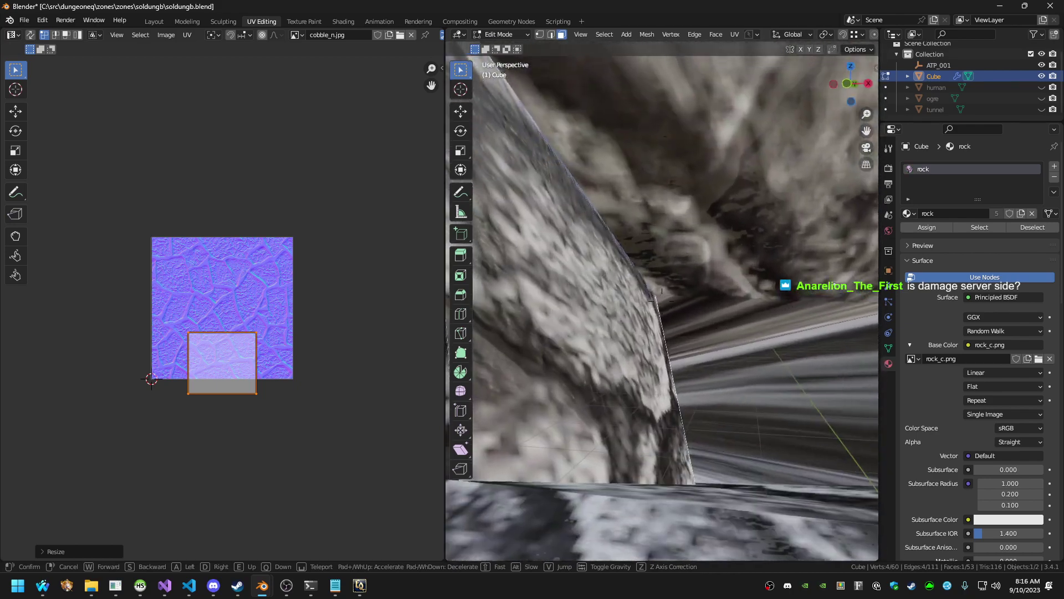
{"action": "left_click", "coordinate": [614, 375]}
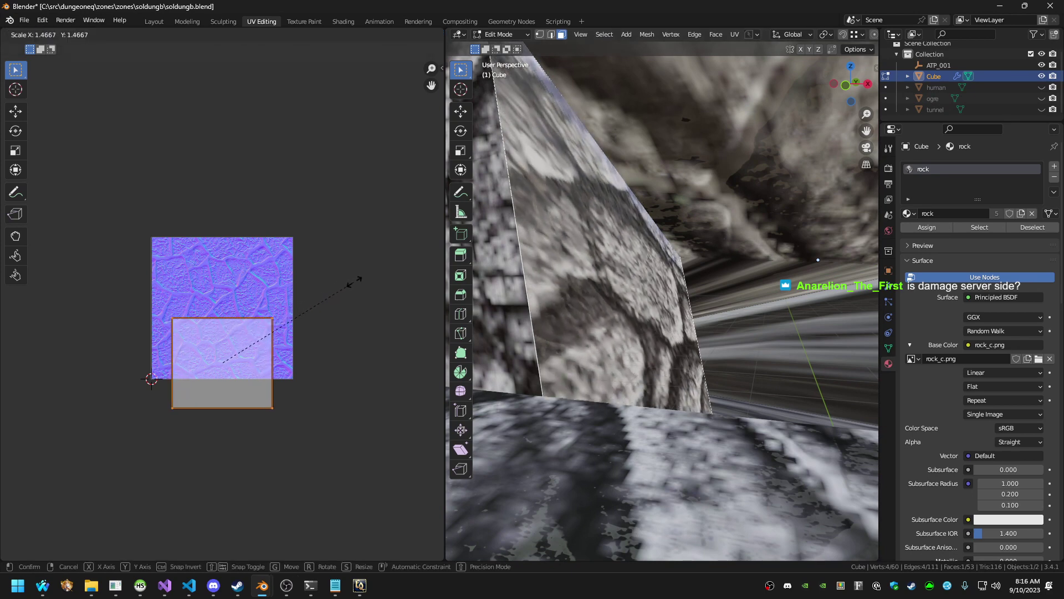
{"action": "left_click", "coordinate": [61, 271]}
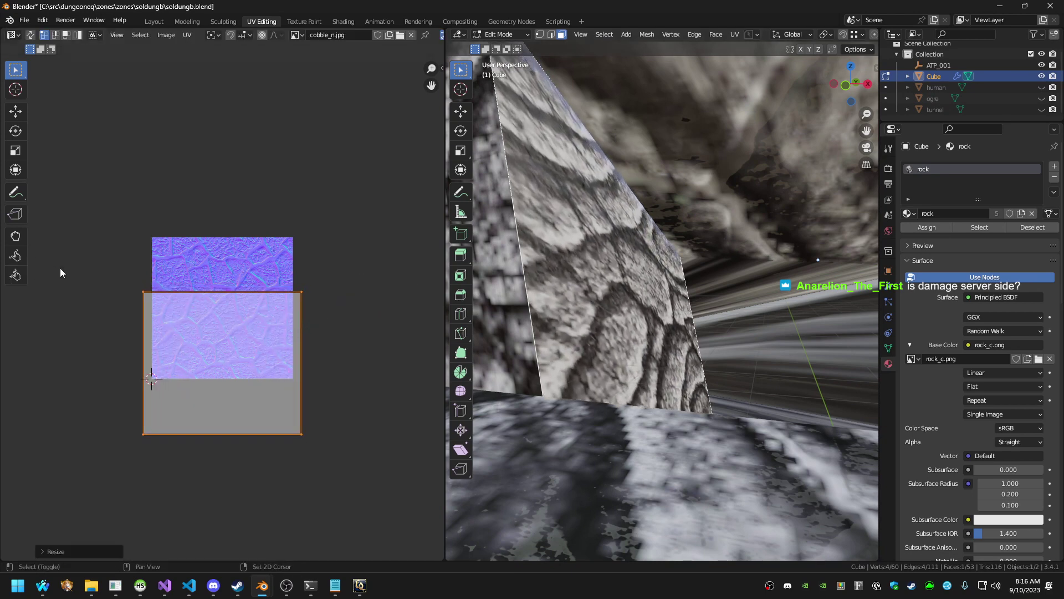
Select the wall face on the opposite side of the passage and enlarge its UVs to about twice the image's width
{"action": "middle_click_drag", "start_coordinate": [471, 277], "coordinate": [548, 267]}
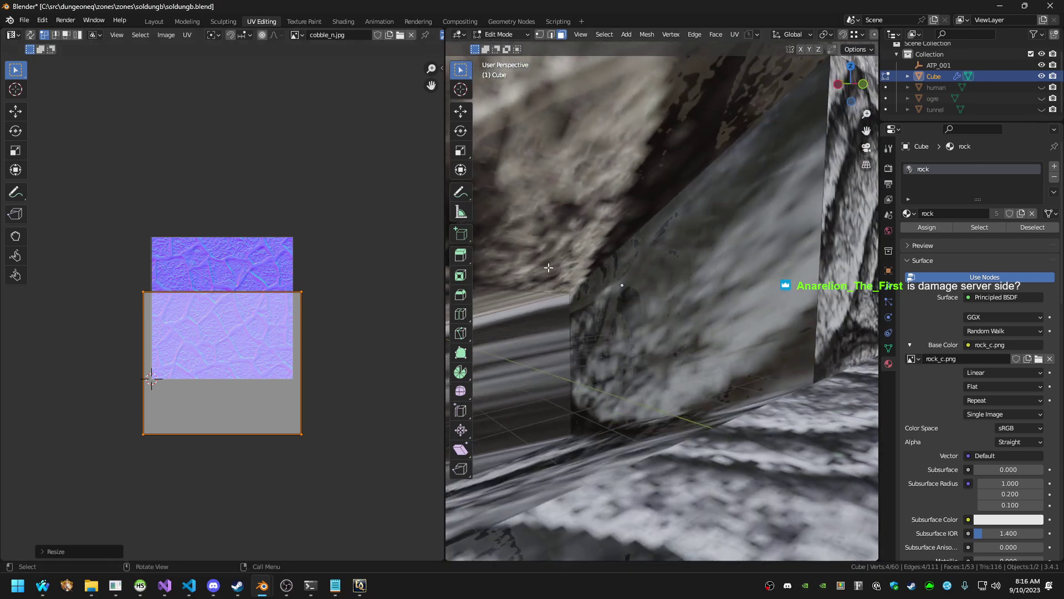
{"action": "left_click", "coordinate": [639, 285]}
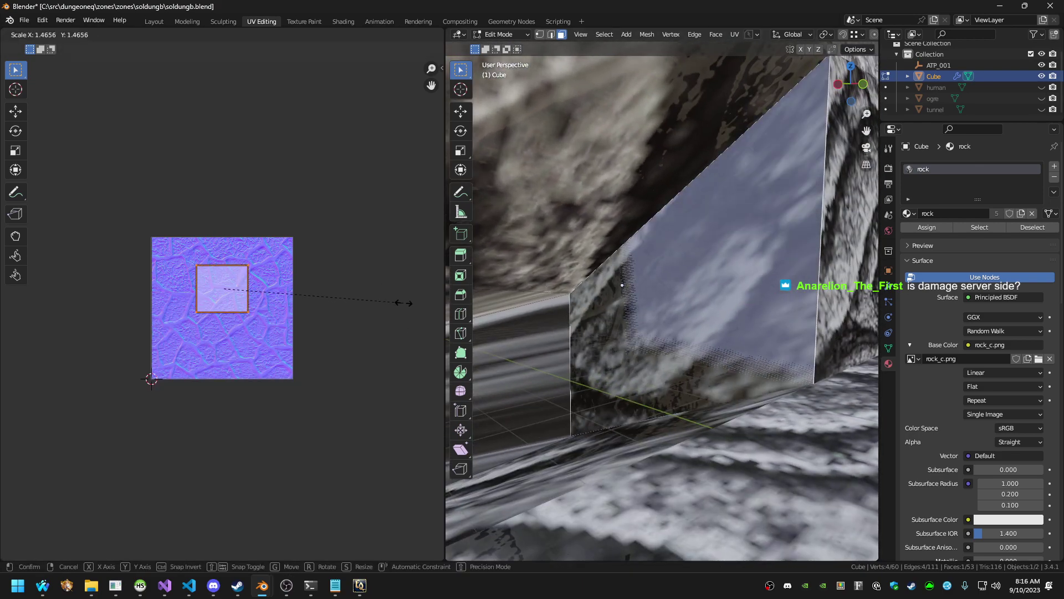
{"action": "left_click", "coordinate": [375, 263]}
{"action": "key", "text": "s"}
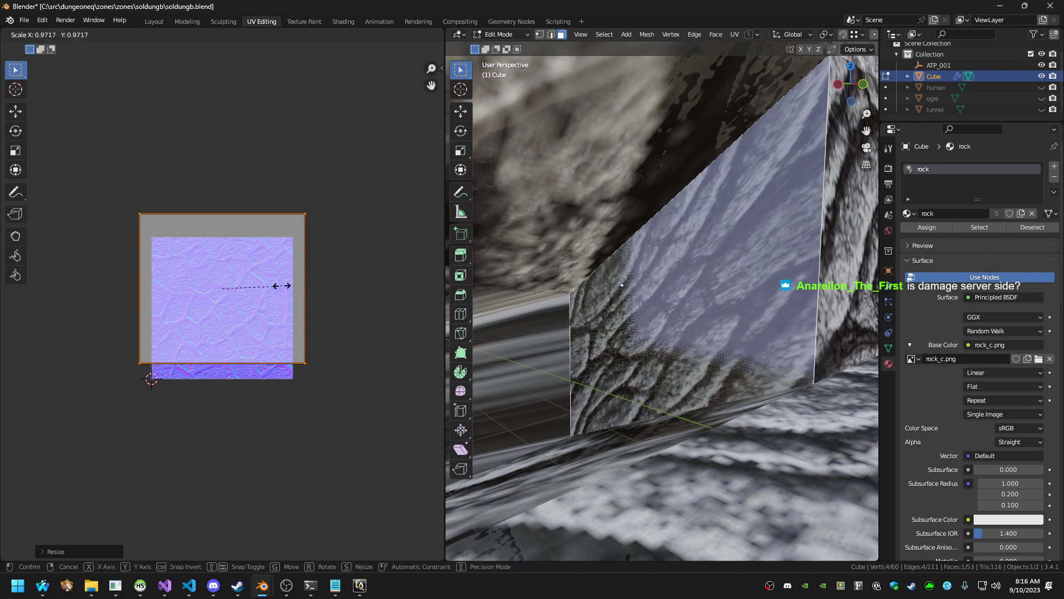
{"action": "left_click", "coordinate": [367, 279]}
Scale the opposite wall face's UVs back down to about 0.6 so its rock pattern matches the first wall
{"action": "key", "text": "shift+grave"}
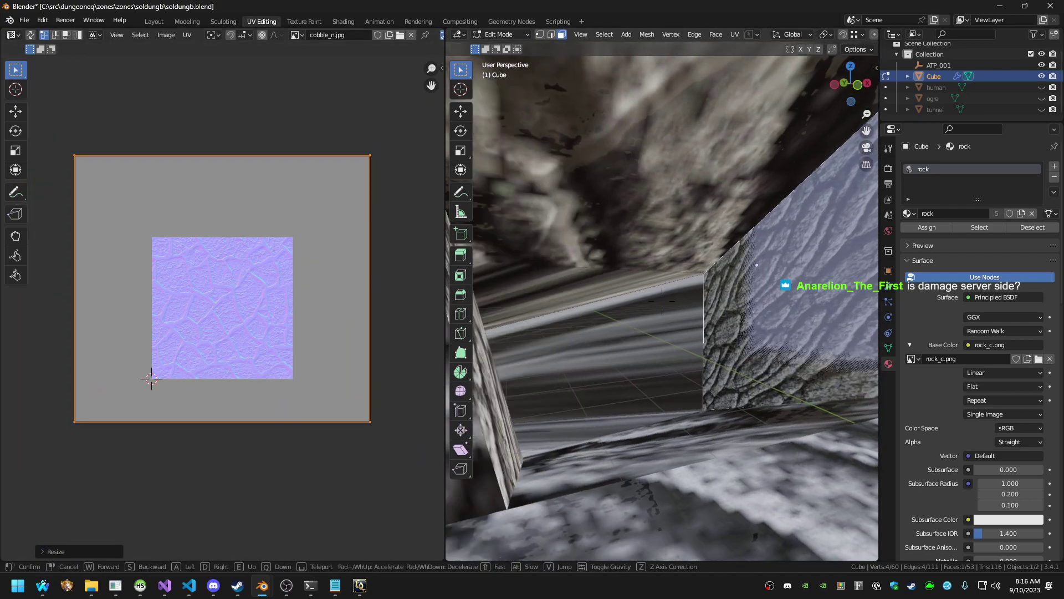
{"action": "key", "text": "s"}
{"action": "left_click", "coordinate": [661, 301]}
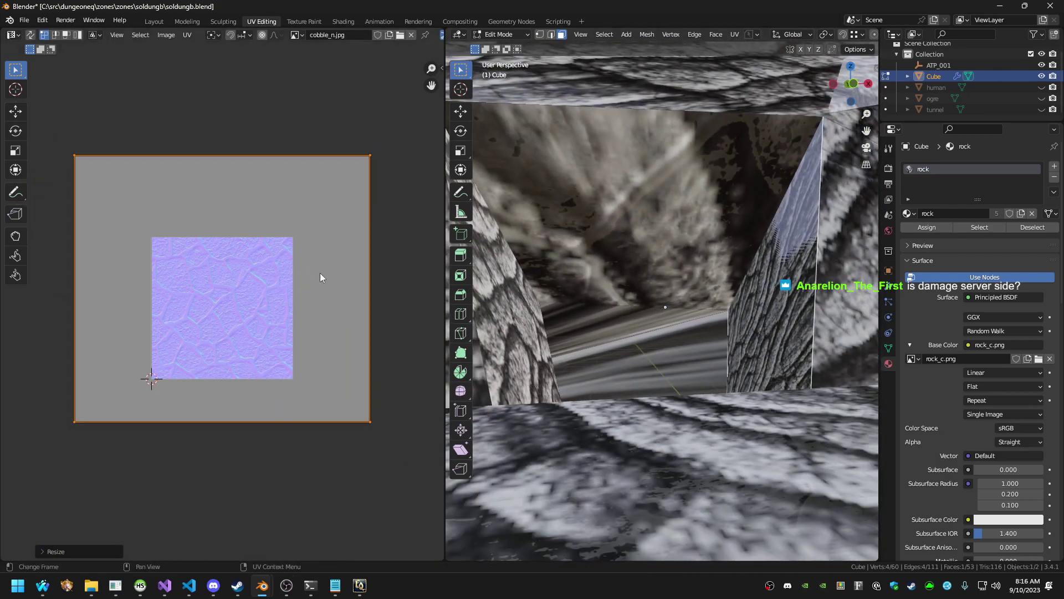
{"action": "key", "text": "s"}
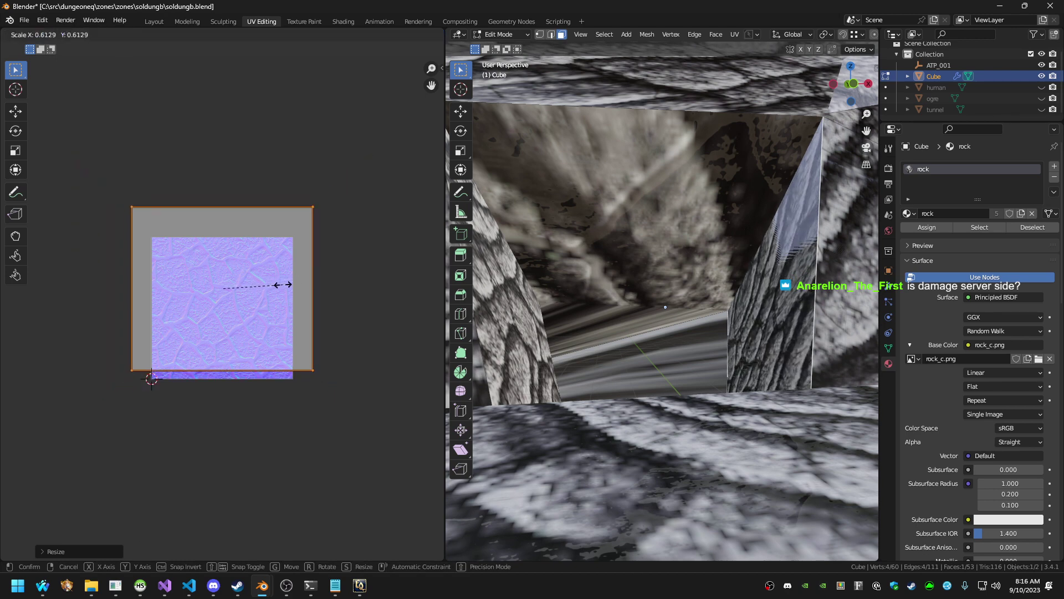
Select the passage's floor face and enlarge its UVs until the rock pattern's size is close to that of the side walls
{"action": "left_click", "coordinate": [642, 328]}
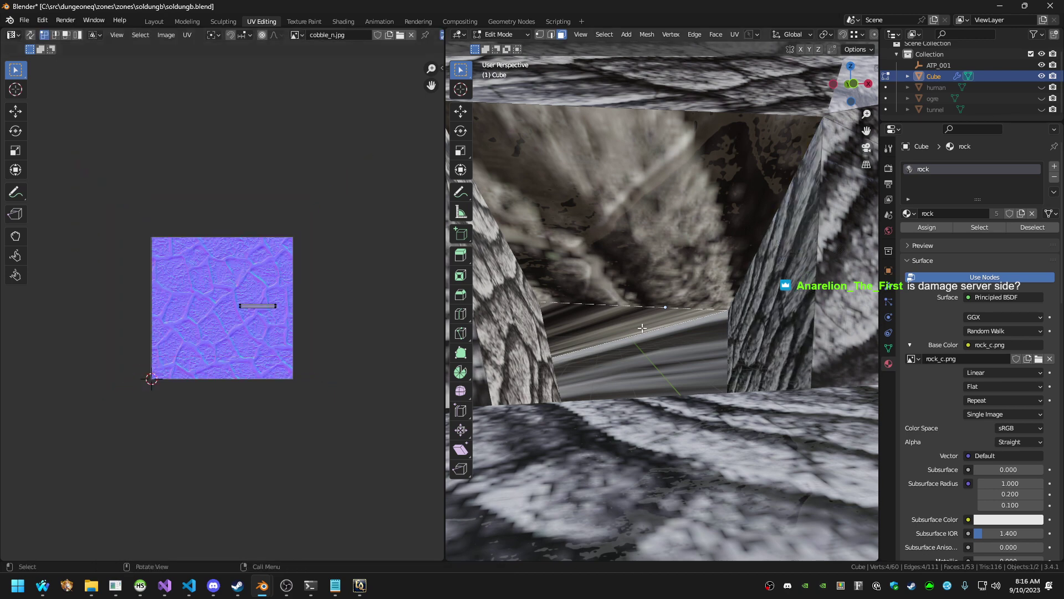
{"action": "left_click", "coordinate": [649, 348]}
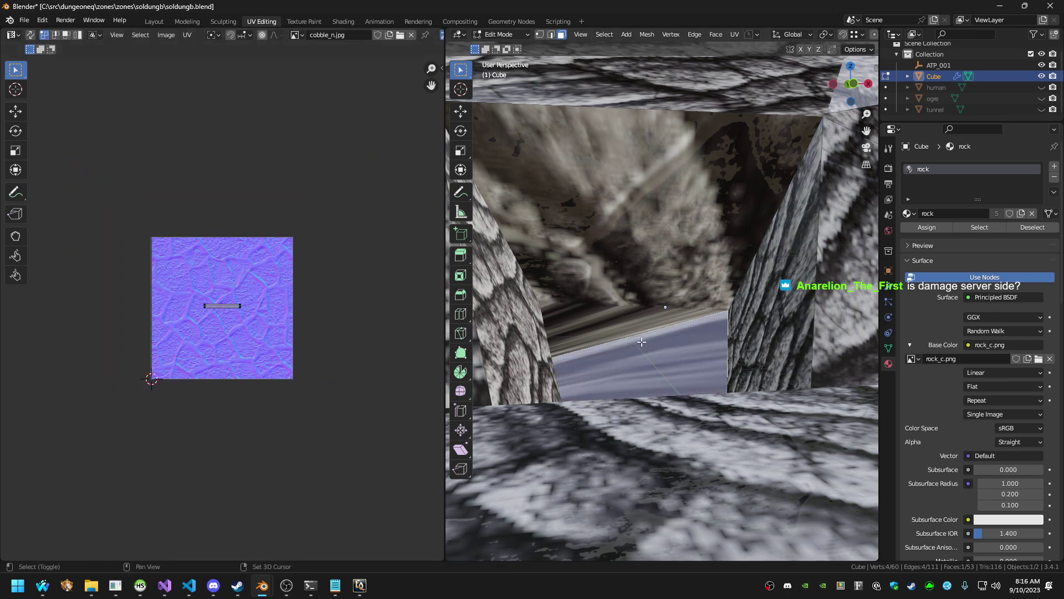
{"action": "key", "text": "shift+grave"}
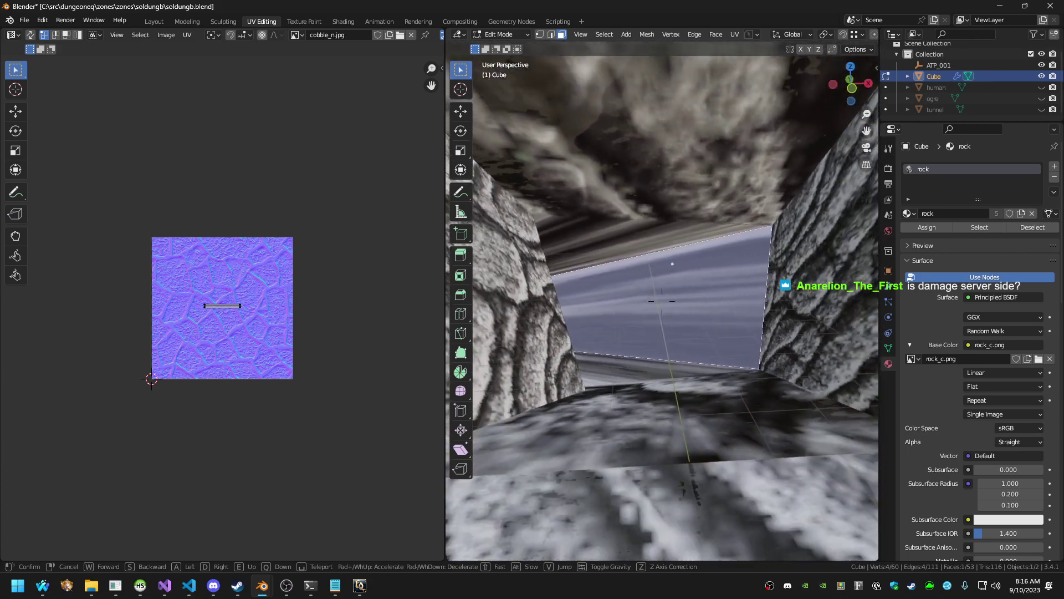
{"action": "key", "text": "s"}
{"action": "key", "text": "w"}
{"action": "key", "text": "s"}
{"action": "left_click", "coordinate": [641, 342]}
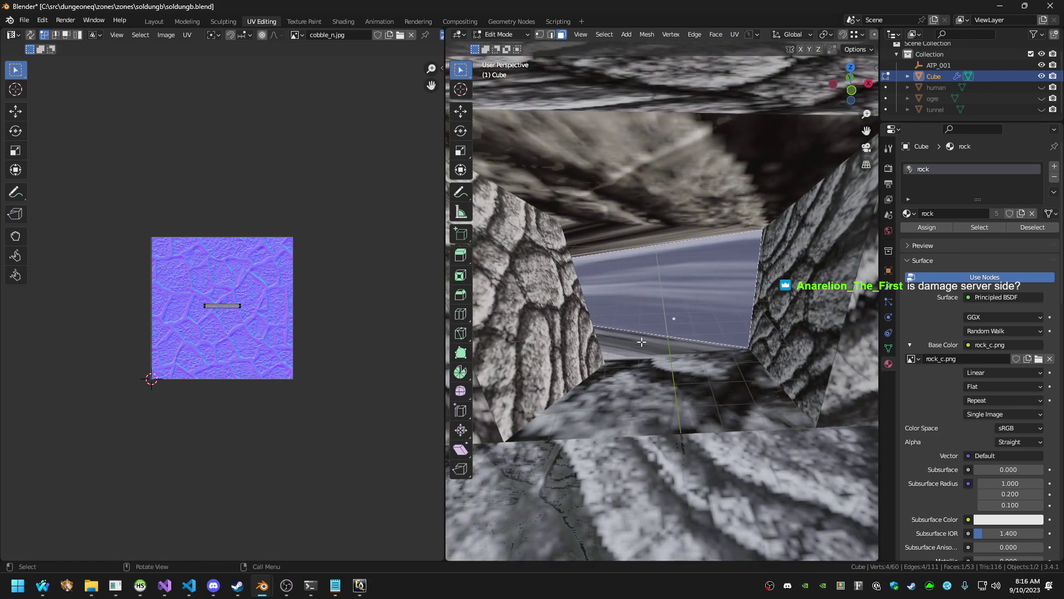
{"action": "left_click", "coordinate": [644, 382]}
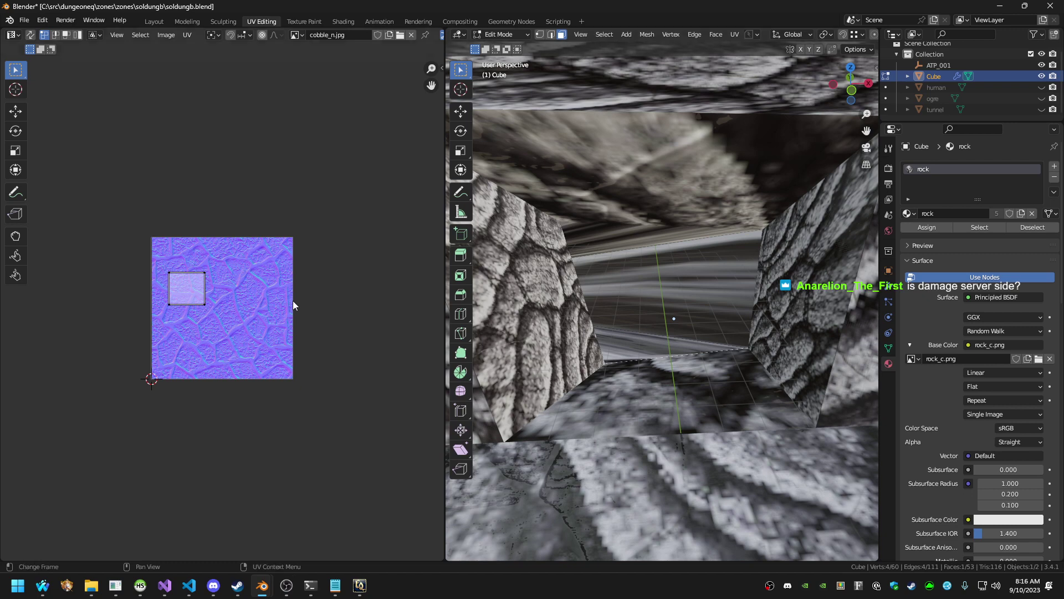
{"action": "key", "text": "s"}
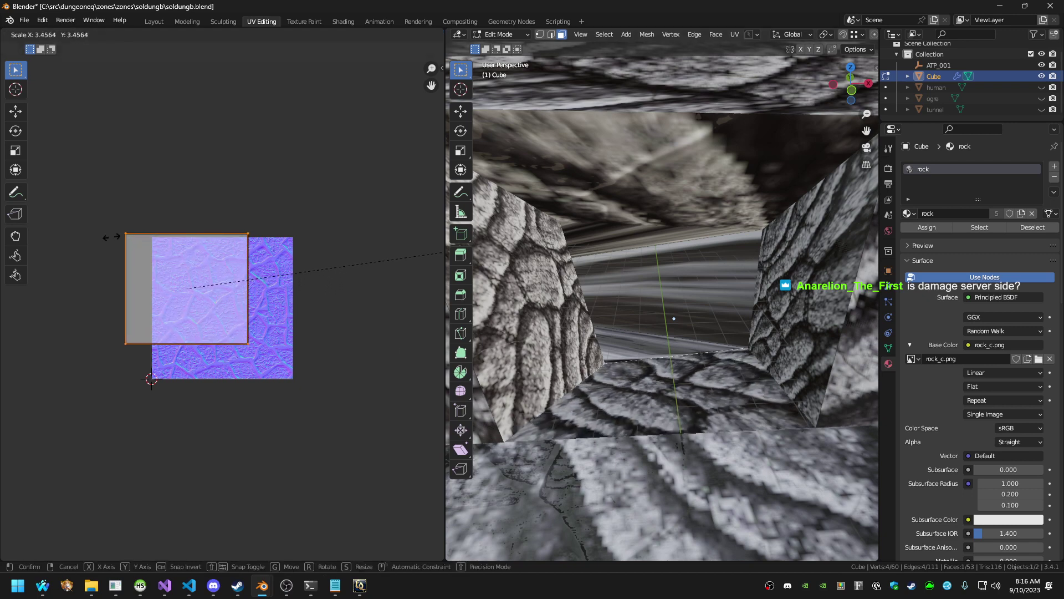
{"action": "left_click", "coordinate": [687, 312]}
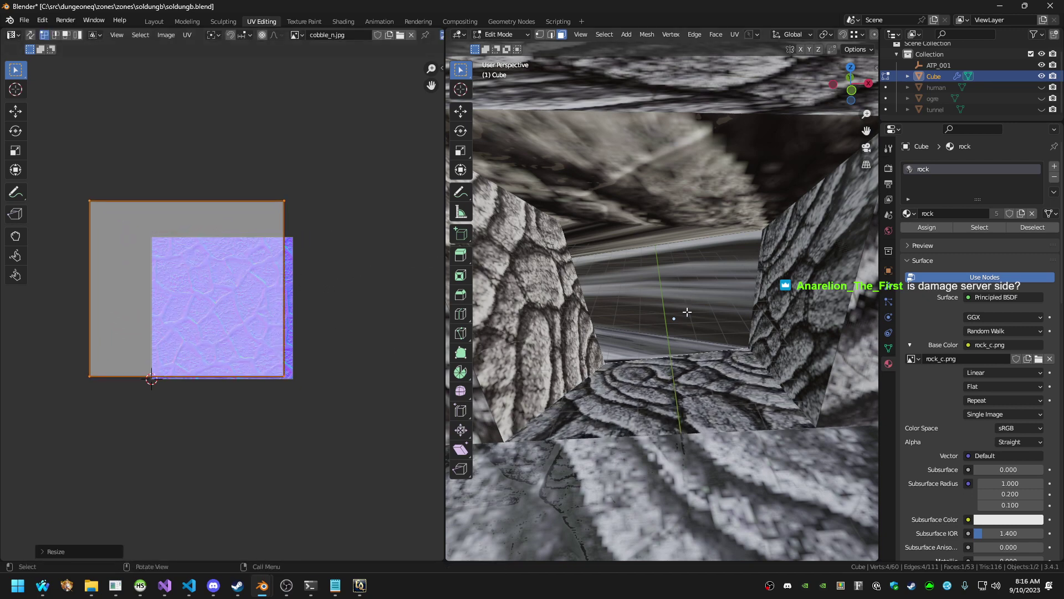
{"action": "key", "text": "s"}
{"action": "left_click", "coordinate": [355, 295]}
Select the slanted ceiling face above the passage and enlarge its UVs to about 0.8 of the texture image's width
{"action": "left_click", "coordinate": [644, 174]}
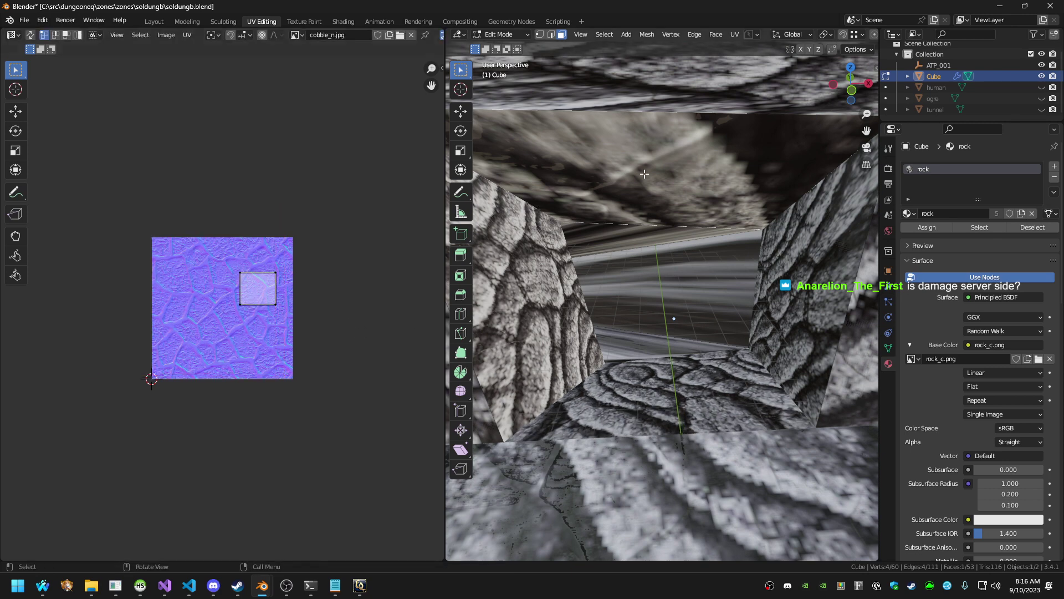
{"action": "key", "text": "s"}
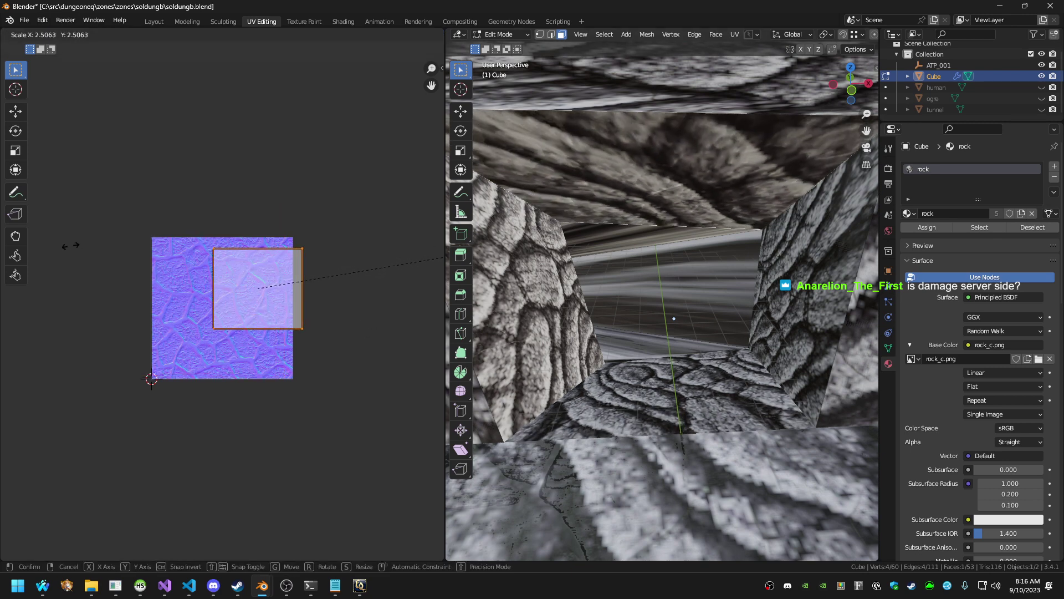
{"action": "left_click", "coordinate": [232, 255]}
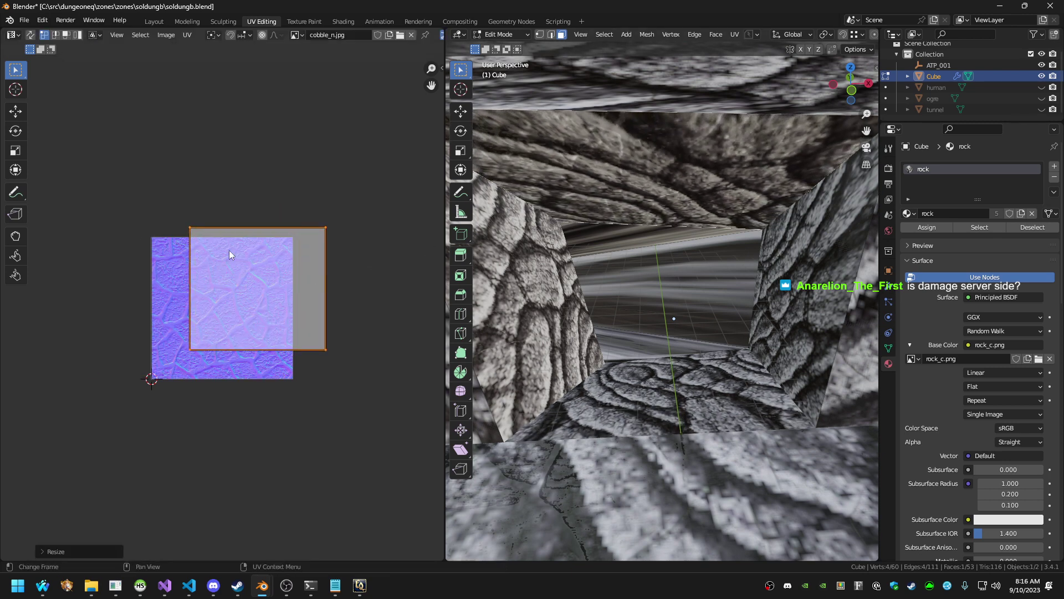
{"action": "key", "text": "s"}
{"action": "left_click", "coordinate": [291, 259]}
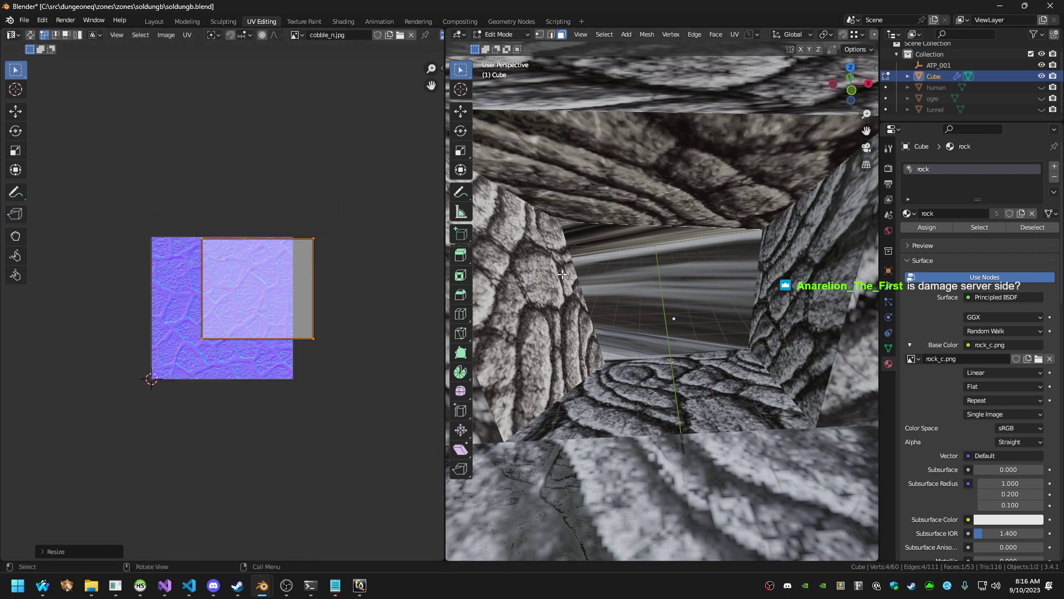
Select the passage's end wall face and stretch its UVs to about 1.5 times the image's height and half its width
{"action": "left_click", "coordinate": [652, 275]}
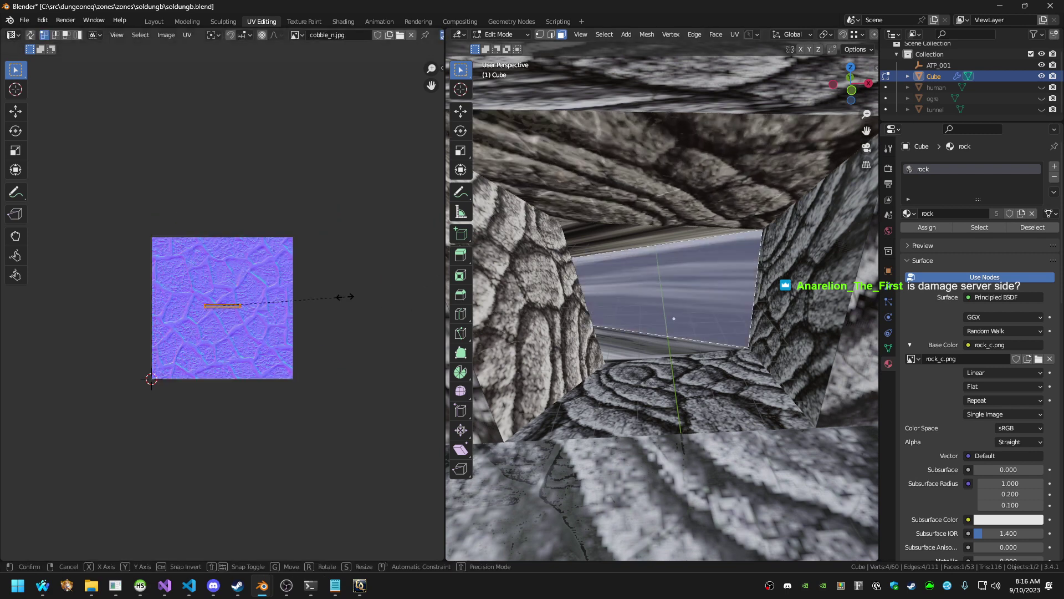
{"action": "right_click", "coordinate": [77, 278]}
{"action": "key", "text": "s"}
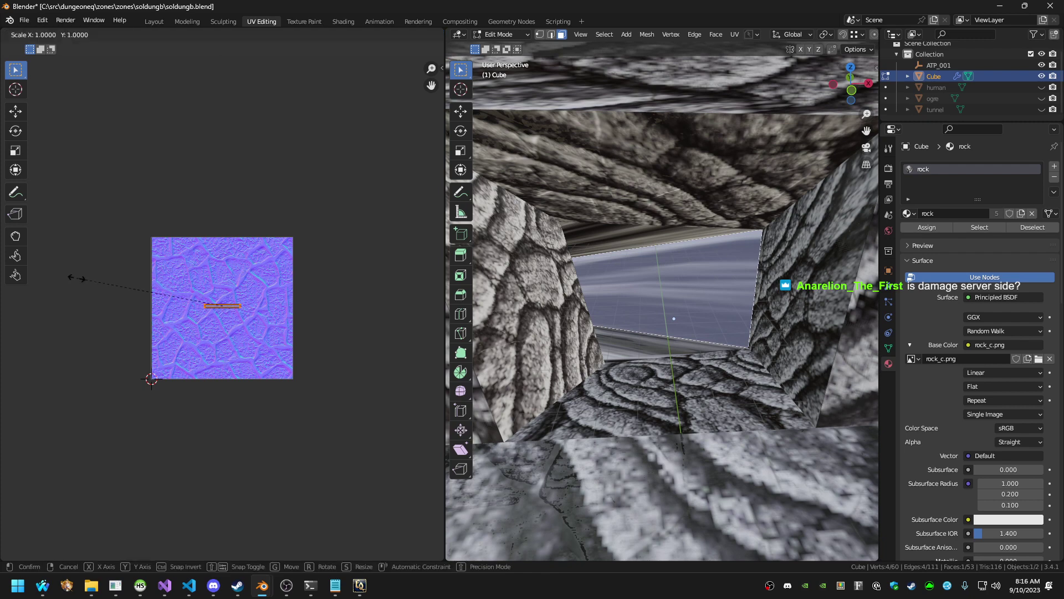
{"action": "key", "text": "x"}
{"action": "right_click", "coordinate": [28, 280]}
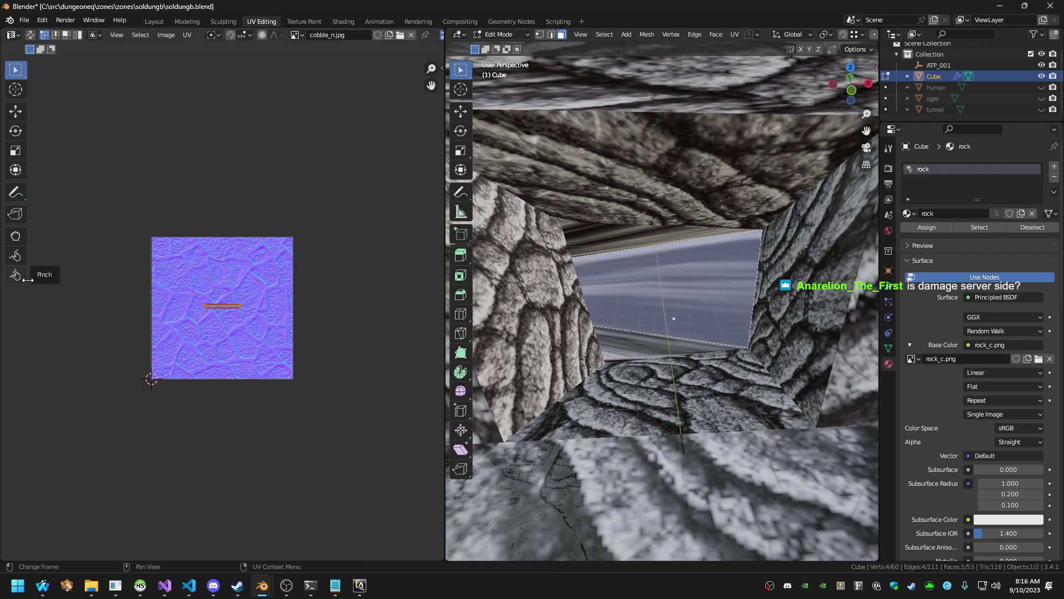
{"action": "key", "text": "y"}
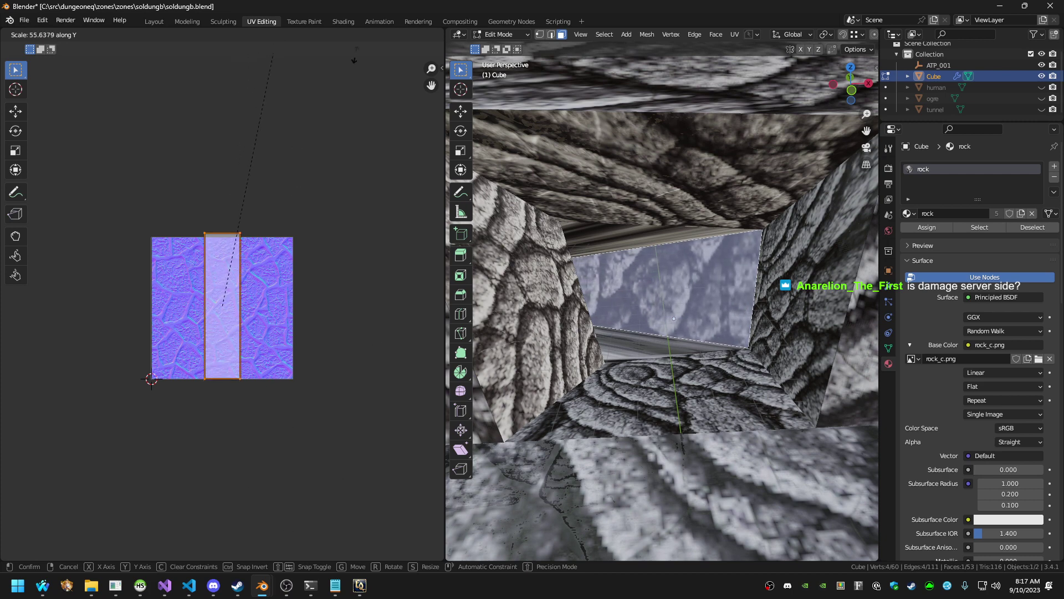
{"action": "left_click", "coordinate": [380, 202]}
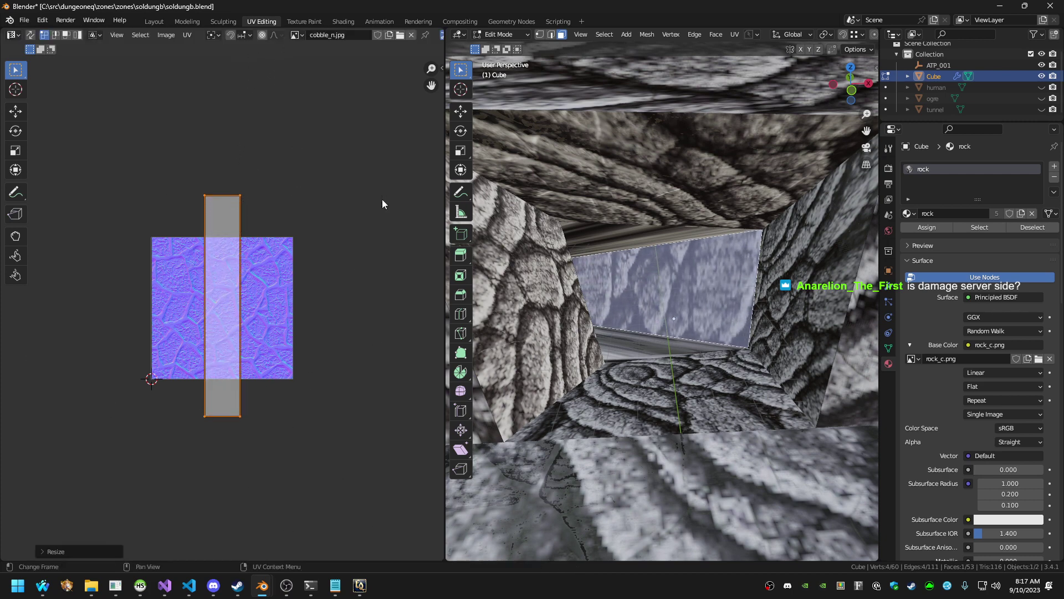
{"action": "key", "text": "s"}
{"action": "key", "text": "x"}
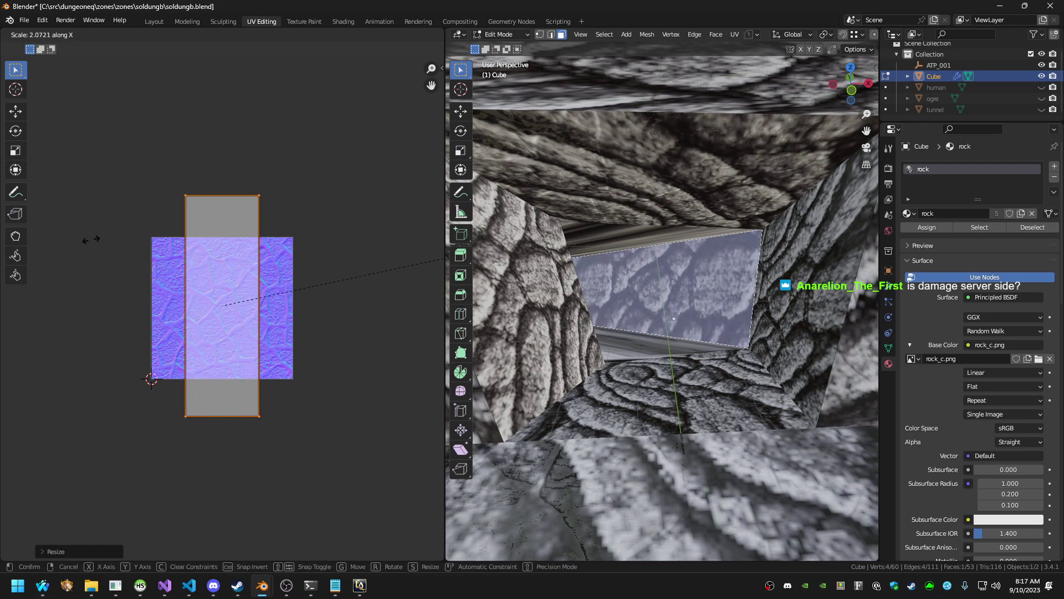
{"action": "left_click", "coordinate": [99, 240]}
Select the stretched face below the end wall, scale its UVs about 2.6 times, and stretch them along Y to about 1.5 times the image's height
{"action": "key", "text": "shift+grave"}
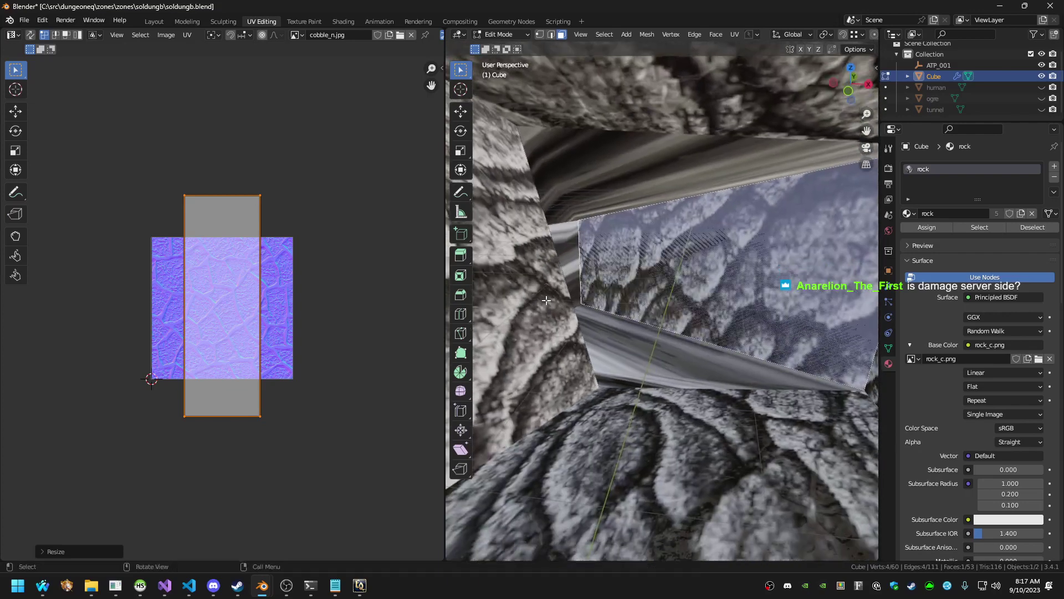
{"action": "left_click", "coordinate": [662, 301]}
{"action": "left_click", "coordinate": [662, 349]}
{"action": "key", "text": "a"}
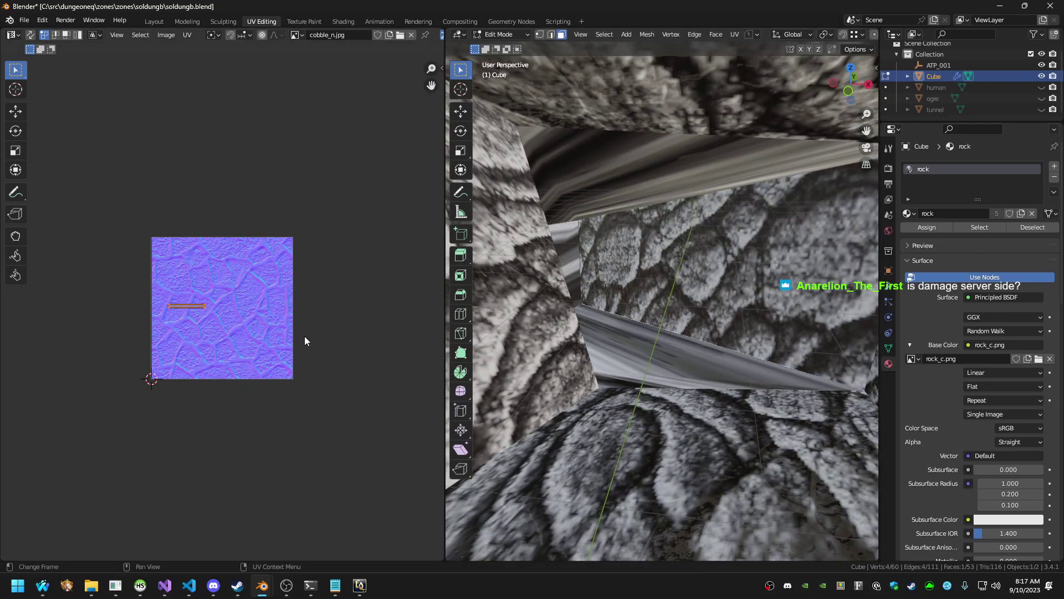
{"action": "key", "text": "s"}
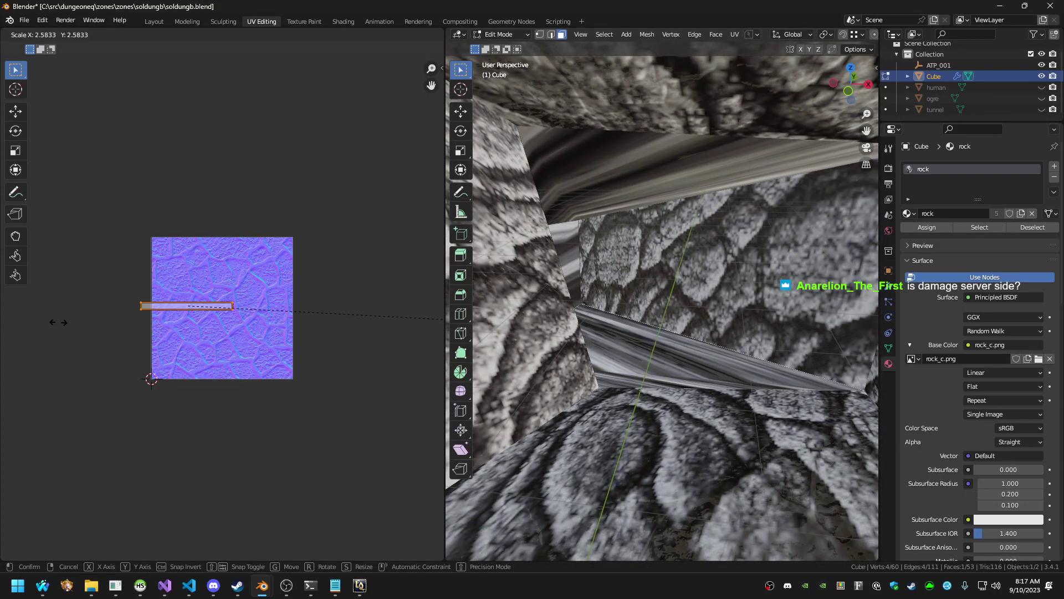
{"action": "left_click", "coordinate": [58, 322]}
{"action": "key", "text": "s"}
{"action": "key", "text": "y"}
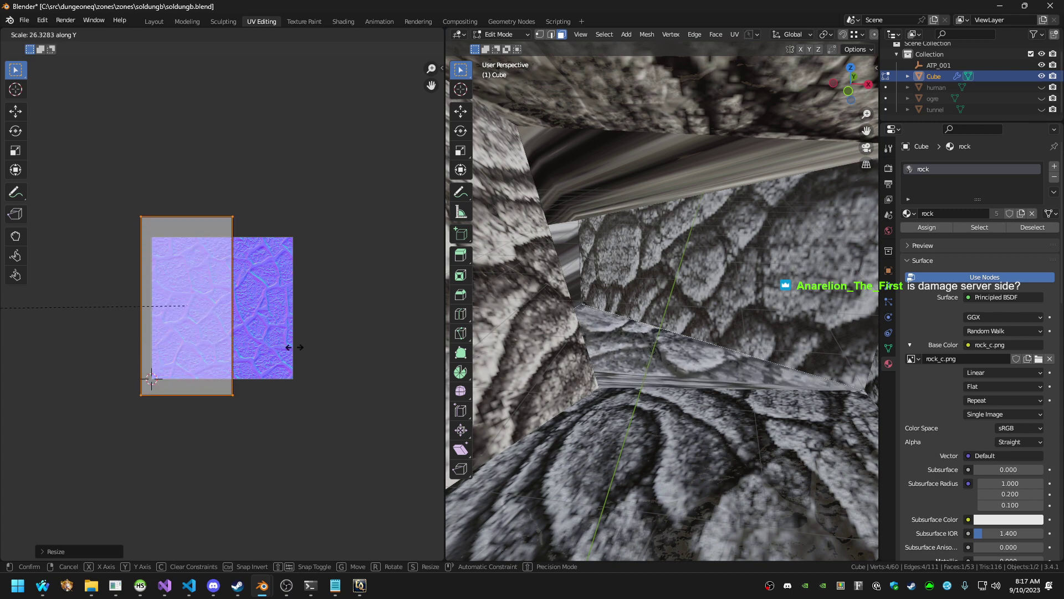
{"action": "left_click", "coordinate": [387, 348]}
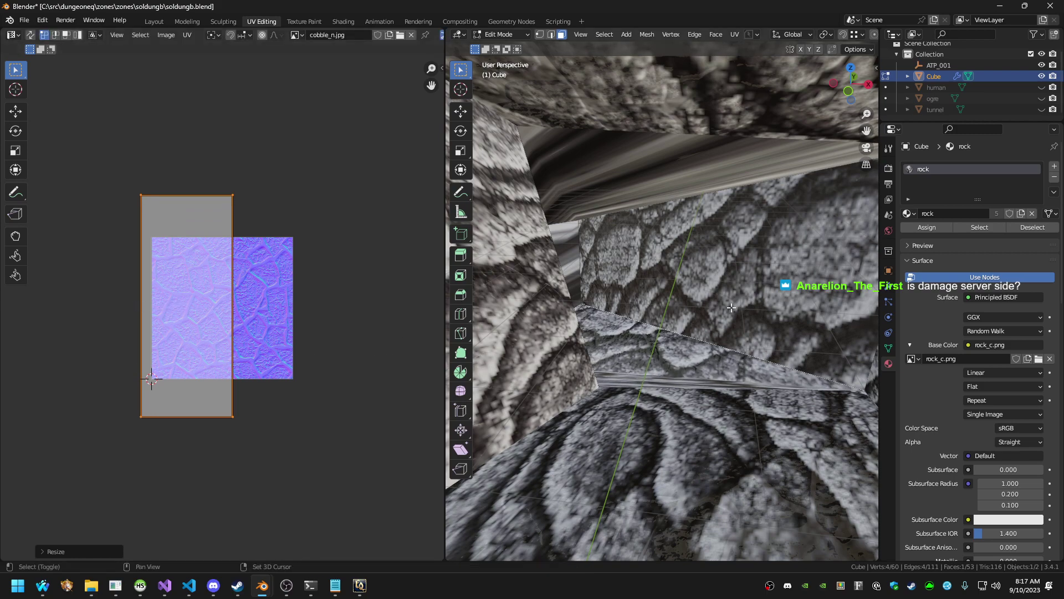
Unwrap the selected floor face with Cube Projection and enlarge its UVs beyond the texture image's width
{"action": "key", "text": "shift+grave"}
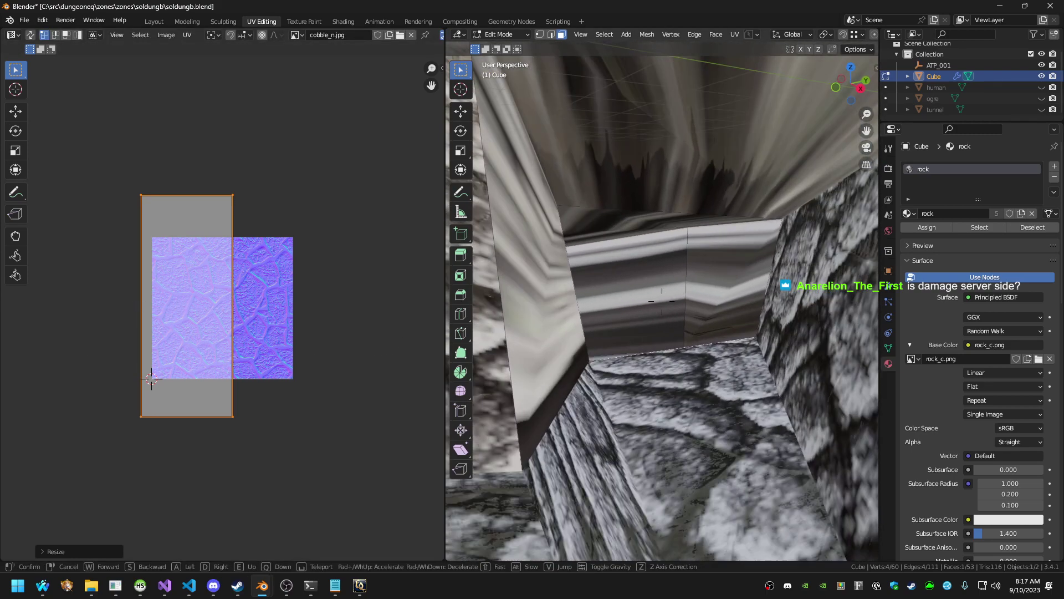
{"action": "left_click", "coordinate": [662, 301]}
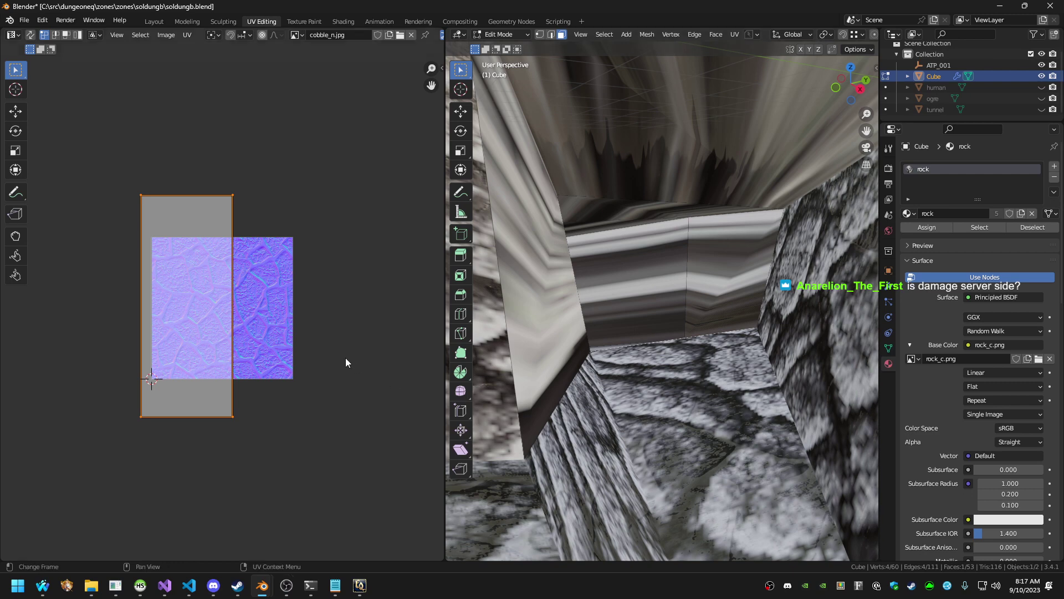
{"action": "key", "text": "F3"}
{"action": "type", "text": "cube"}
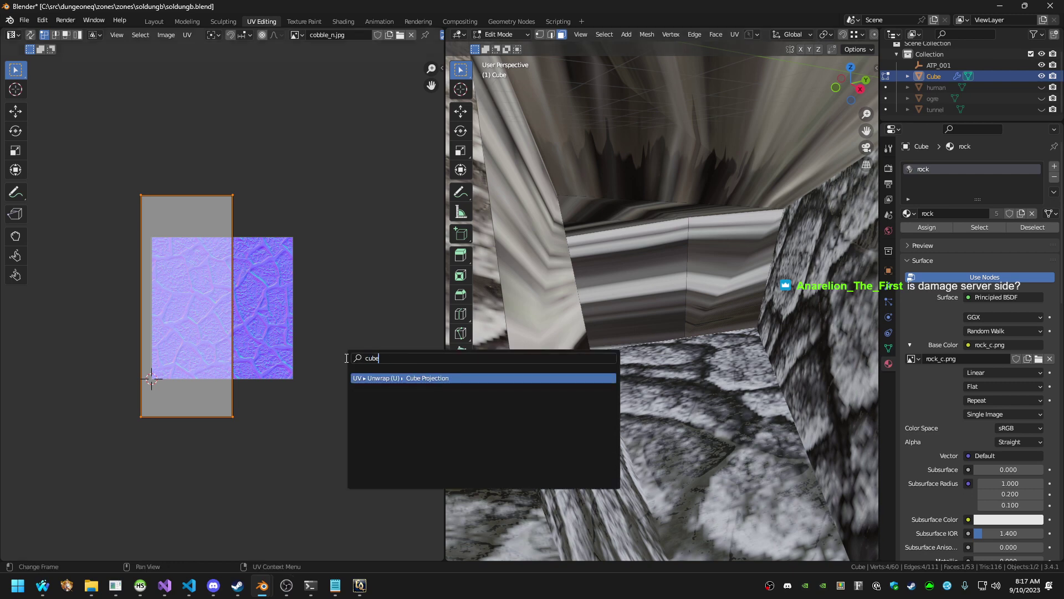
{"action": "key", "text": "Return"}
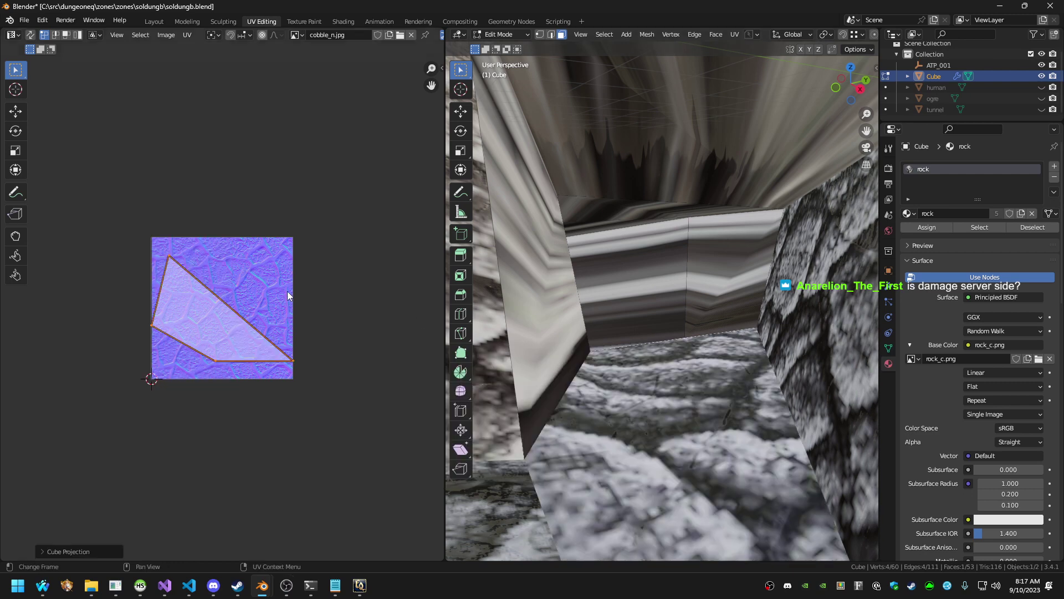
{"action": "key", "text": "s"}
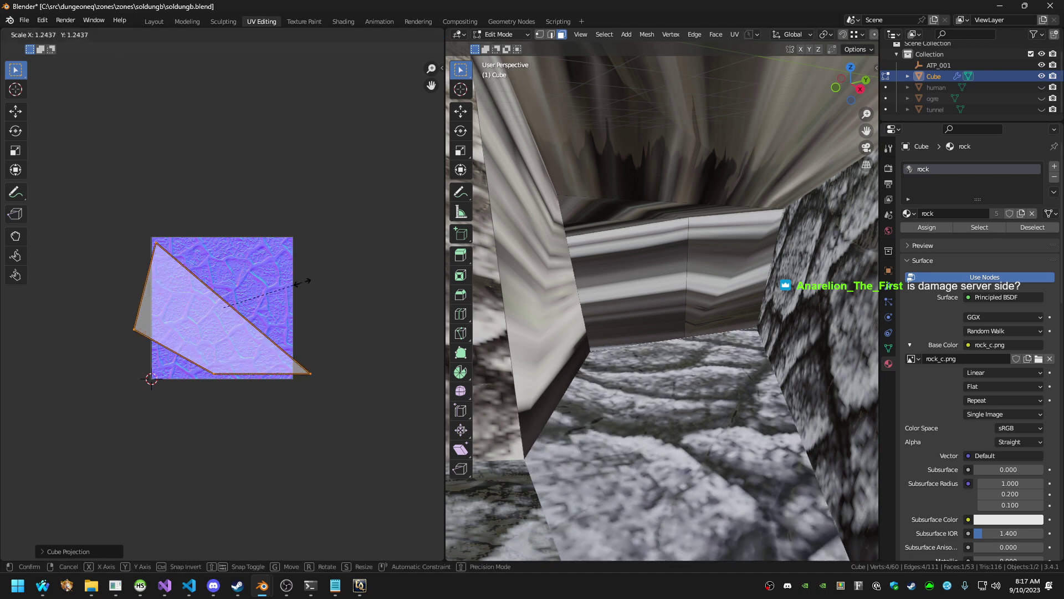
{"action": "left_click", "coordinate": [324, 282]}
Select the stretched side wall beside that floor, unwrap it with Cube Projection, and enlarge its UVs about 1.1 times
{"action": "left_click", "coordinate": [573, 311]}
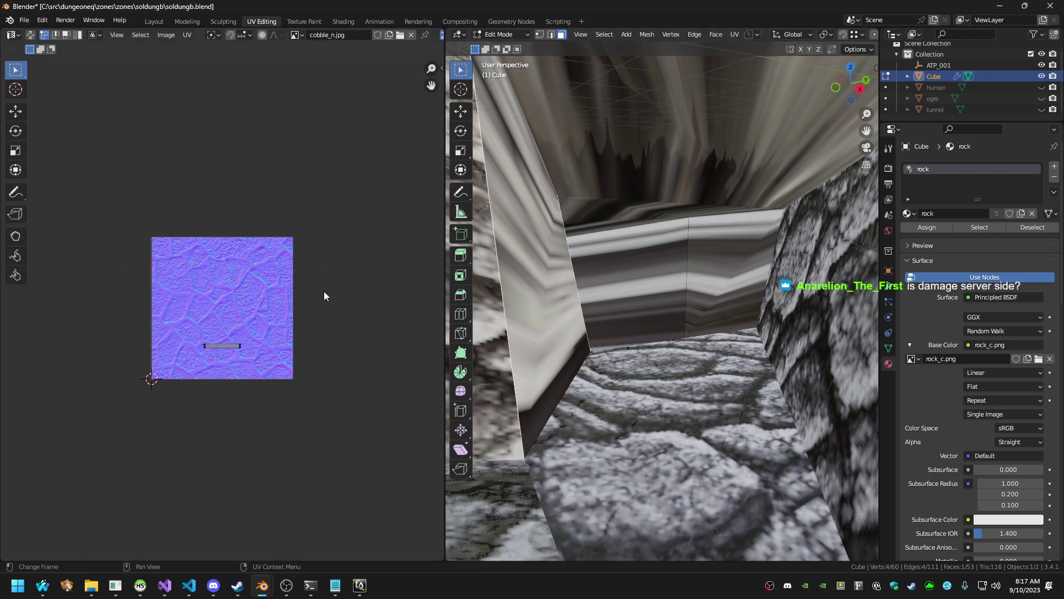
{"action": "key", "text": "F3"}
{"action": "key", "text": "Return"}
{"action": "key", "text": "F3"}
{"action": "key", "text": "Return"}
{"action": "key", "text": "s"}
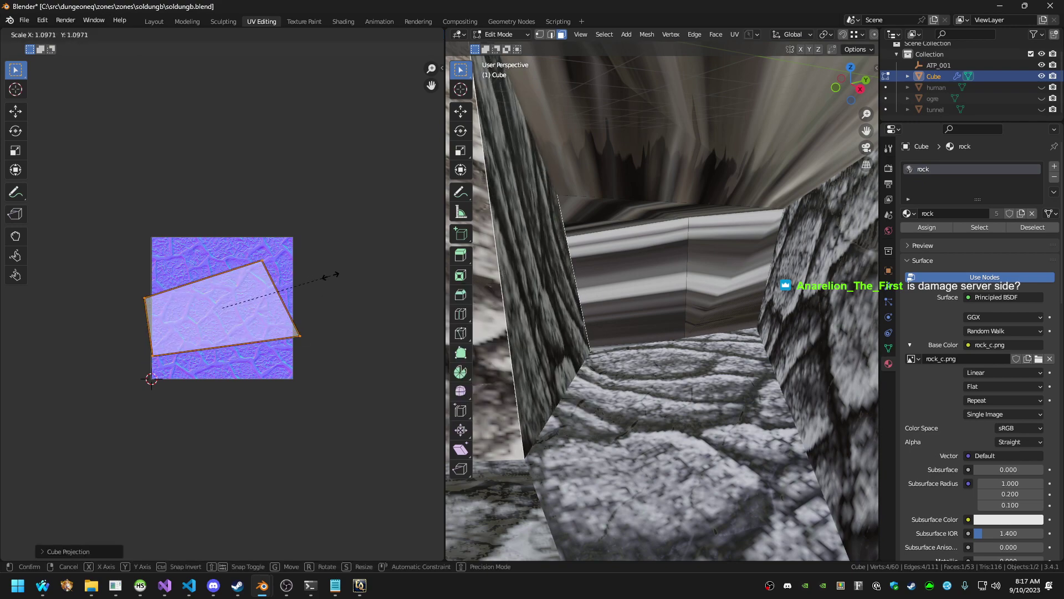
{"action": "left_click", "coordinate": [327, 269]}
Select the stretched ceiling face above that side wall, unwrap it with Cube Projection, and enlarge its UVs about 1.1 times
{"action": "key", "text": "shift+grave"}
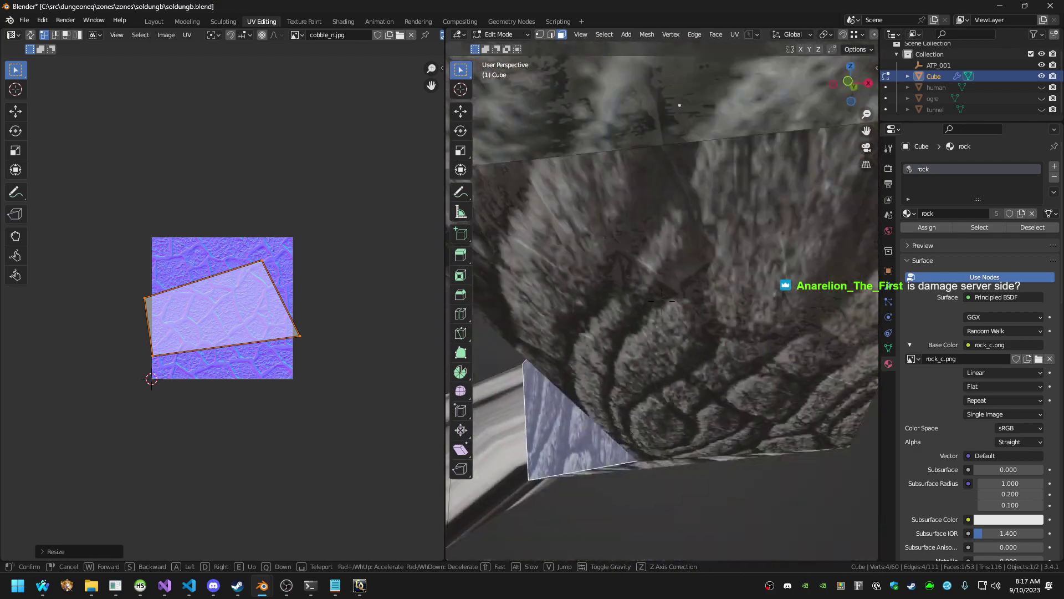
{"action": "key", "text": "w"}
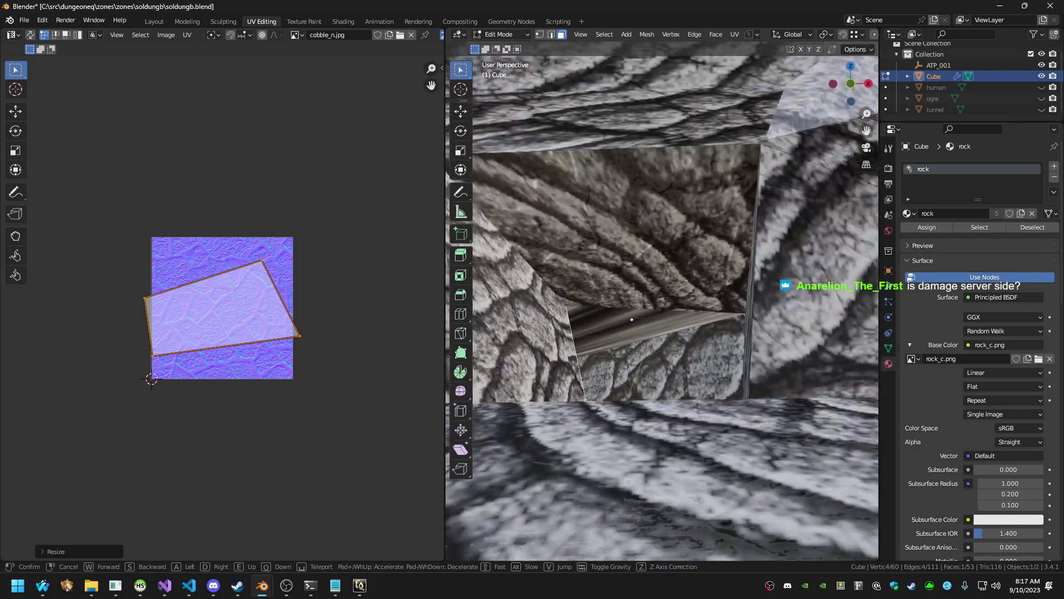
{"action": "key", "text": "w"}
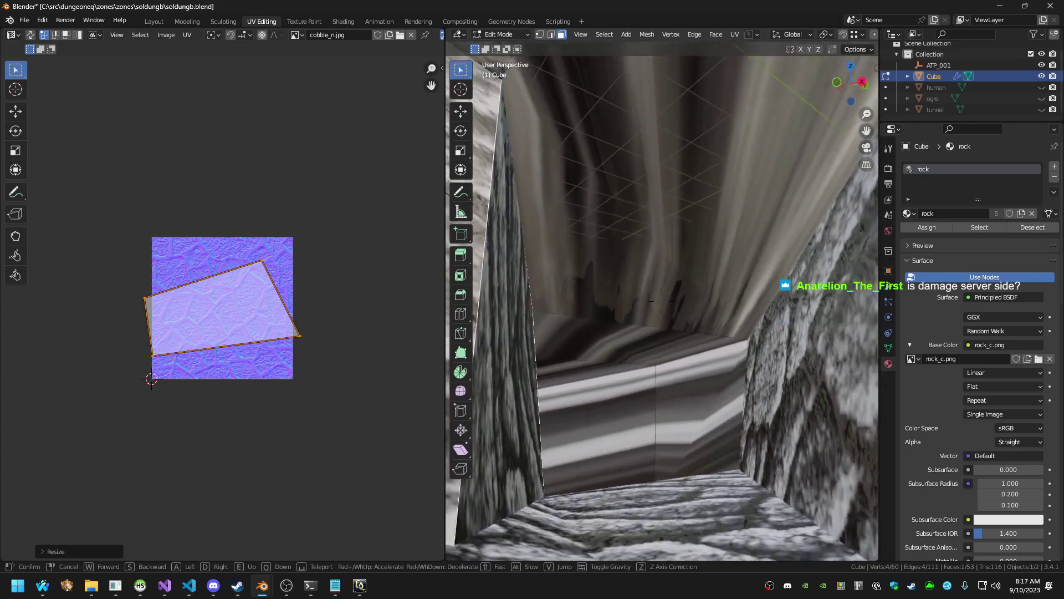
{"action": "left_click", "coordinate": [662, 300]}
{"action": "left_click", "coordinate": [641, 249]}
{"action": "key", "text": "a"}
{"action": "key", "text": "F3"}
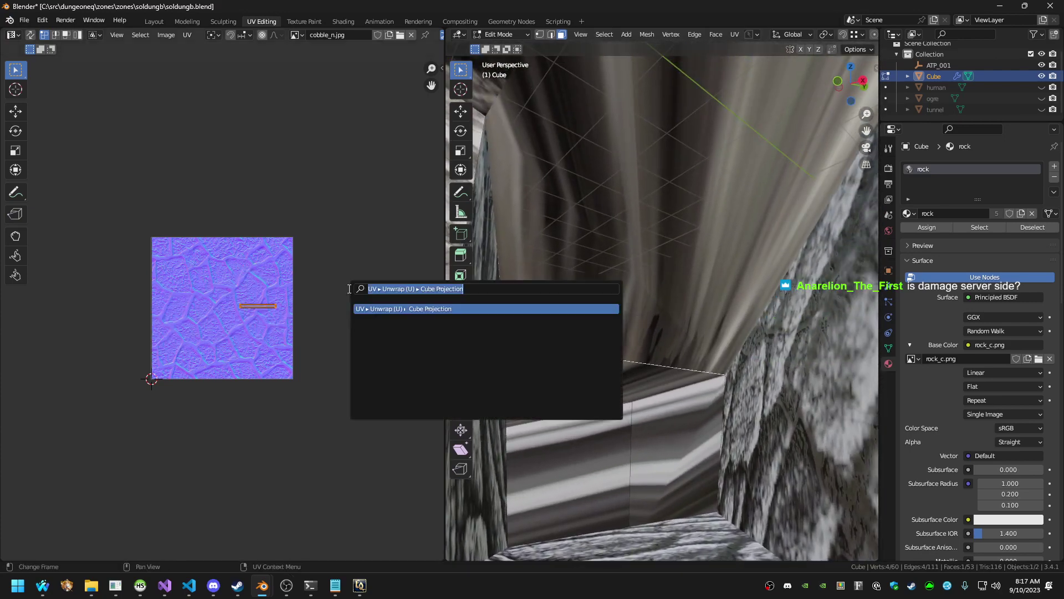
{"action": "key", "text": "Return"}
{"action": "key", "text": "s"}
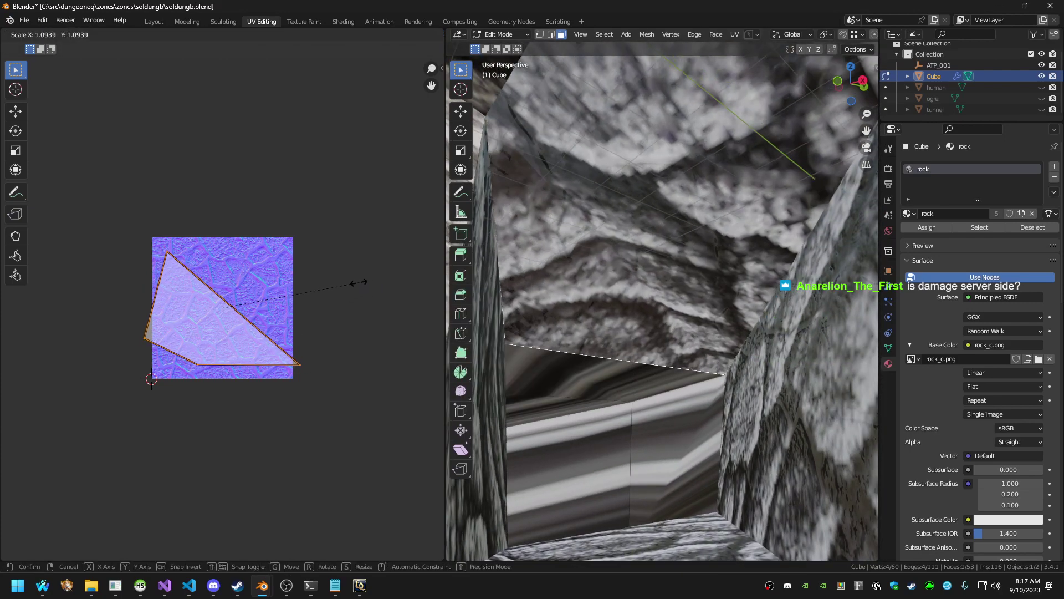
{"action": "left_click", "coordinate": [361, 281]}
{"action": "key", "text": "shift+grave"}
{"action": "key", "text": "w"}
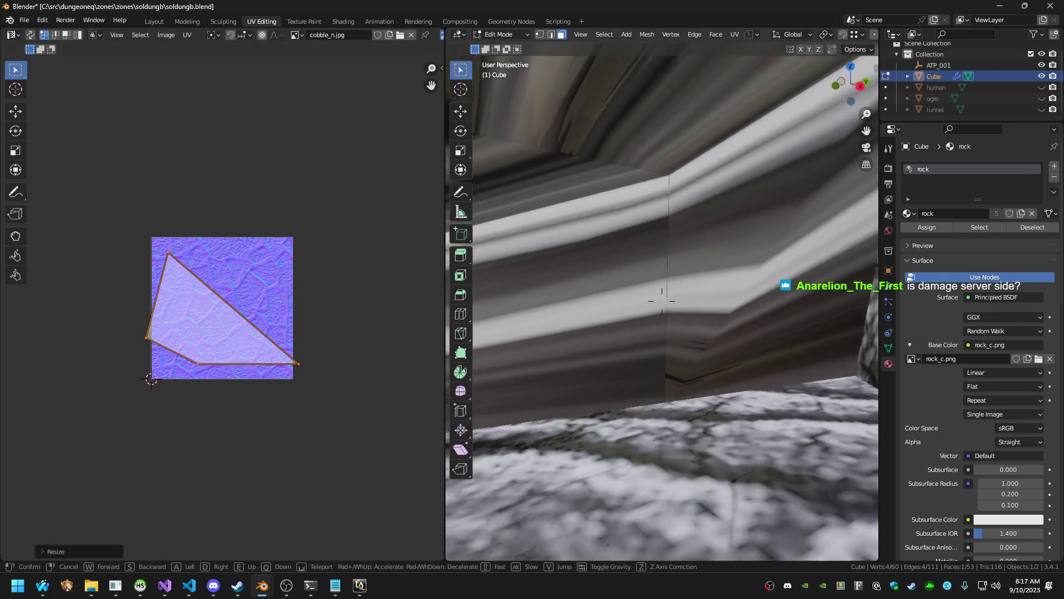
Select the stretched wall face beyond the corner edge and unwrap it with Cube Projection
{"action": "left_click", "coordinate": [662, 301]}
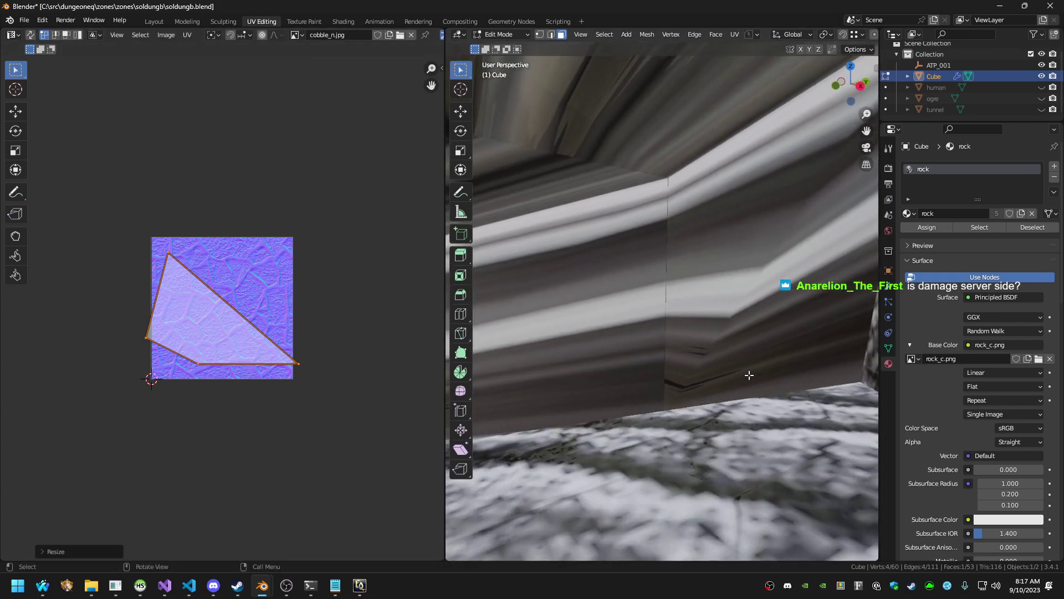
{"action": "left_click", "coordinate": [512, 331]}
{"action": "key", "text": "F3"}
{"action": "key", "text": "Return"}
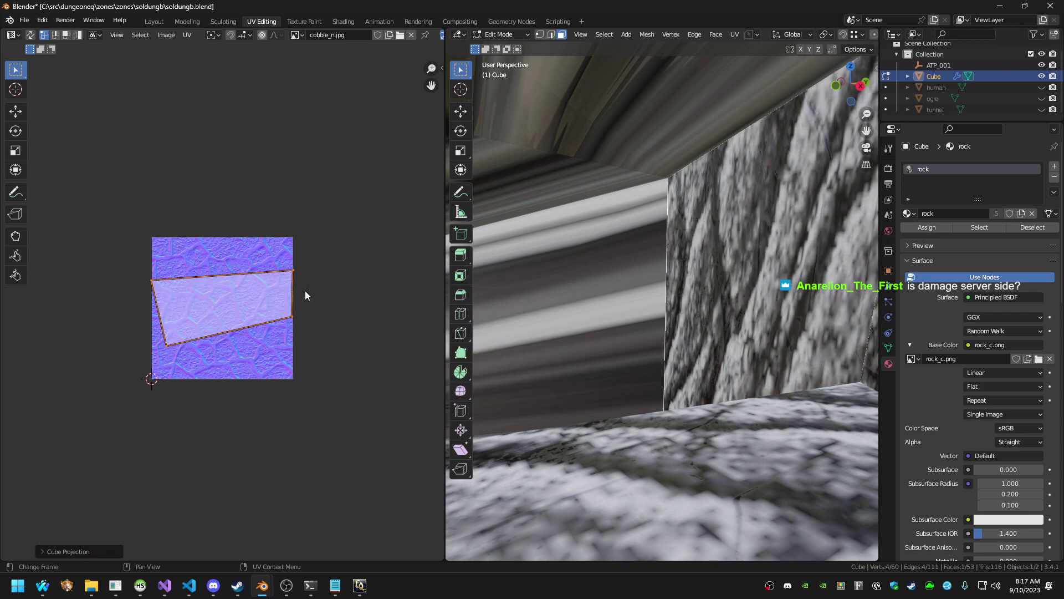
Select the stretched wall face adjoining that wall, unwrap it with Cube Projection, and scale its UVs about 2.6 times
{"action": "key", "text": "ctrl+z"}
{"action": "key", "text": "F3"}
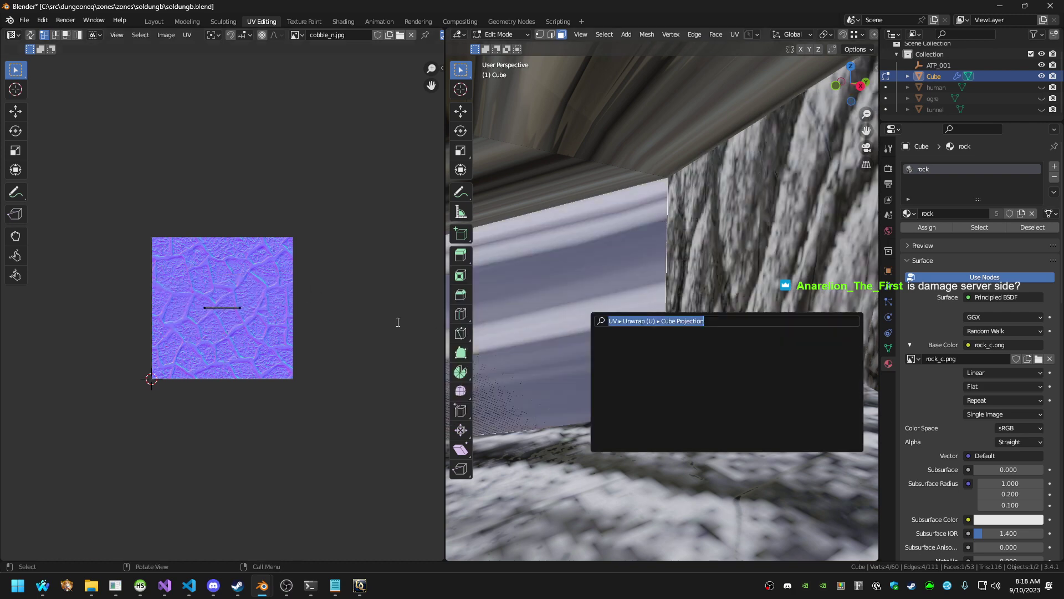
{"action": "key", "text": "Return"}
{"action": "key", "text": "F3"}
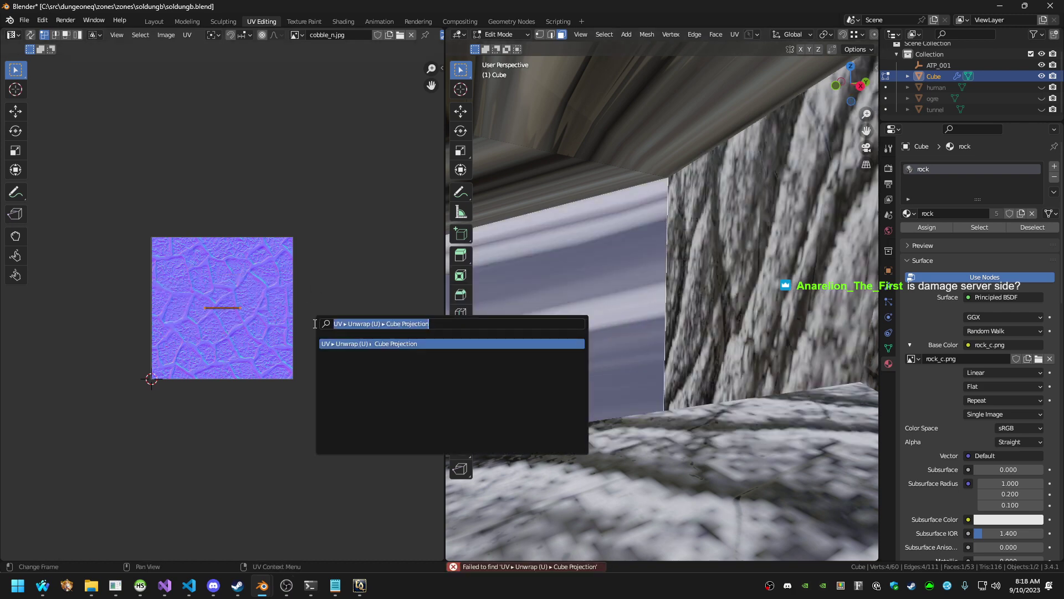
{"action": "key", "text": "Return"}
{"action": "middle_click_drag", "start_coordinate": [595, 320], "coordinate": [610, 316]}
{"action": "key", "text": "s"}
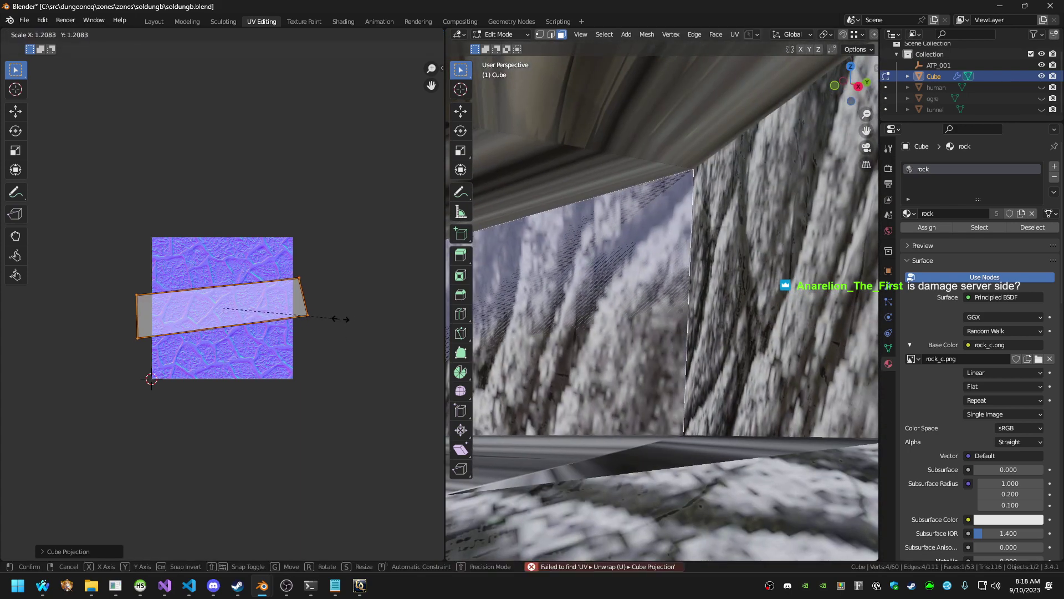
{"action": "left_click", "coordinate": [359, 317]}
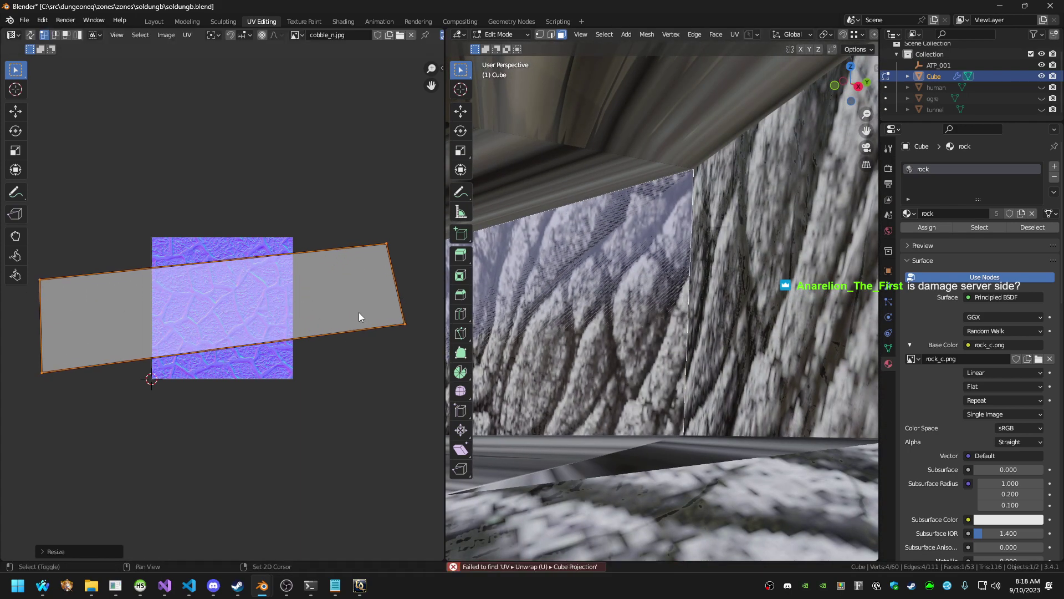
Select the tall stretched wall face at the tunnel bend and unwrap it with Cube Projection
{"action": "middle_click_drag", "start_coordinate": [554, 314], "coordinate": [566, 310]}
{"action": "left_click", "coordinate": [566, 310]}
{"action": "left_click", "coordinate": [605, 289]}
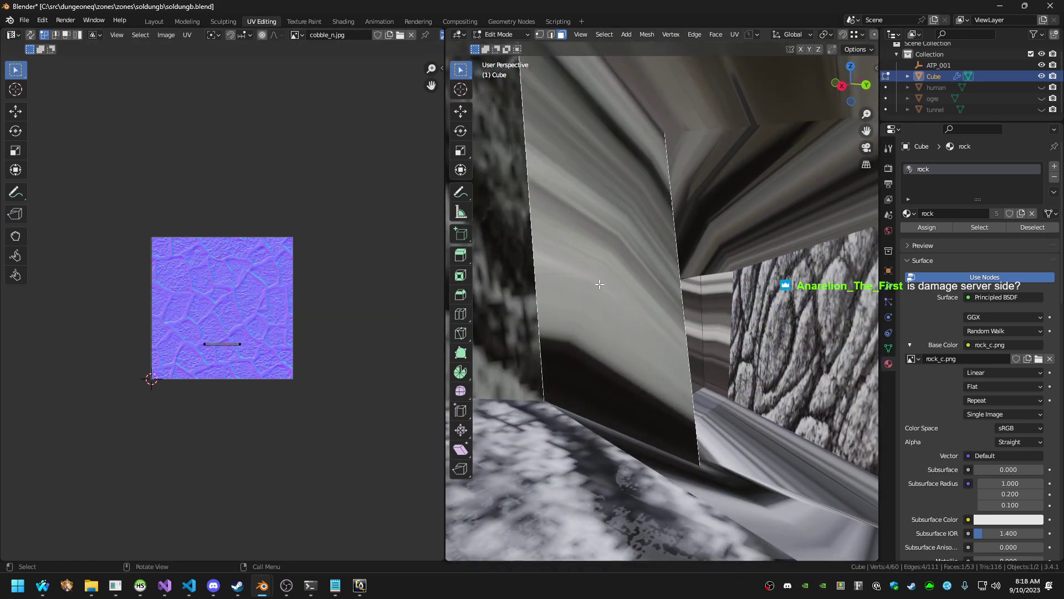
{"action": "key", "text": "F3"}
{"action": "key", "text": "Return"}
{"action": "key", "text": "F3"}
{"action": "key", "text": "Return"}
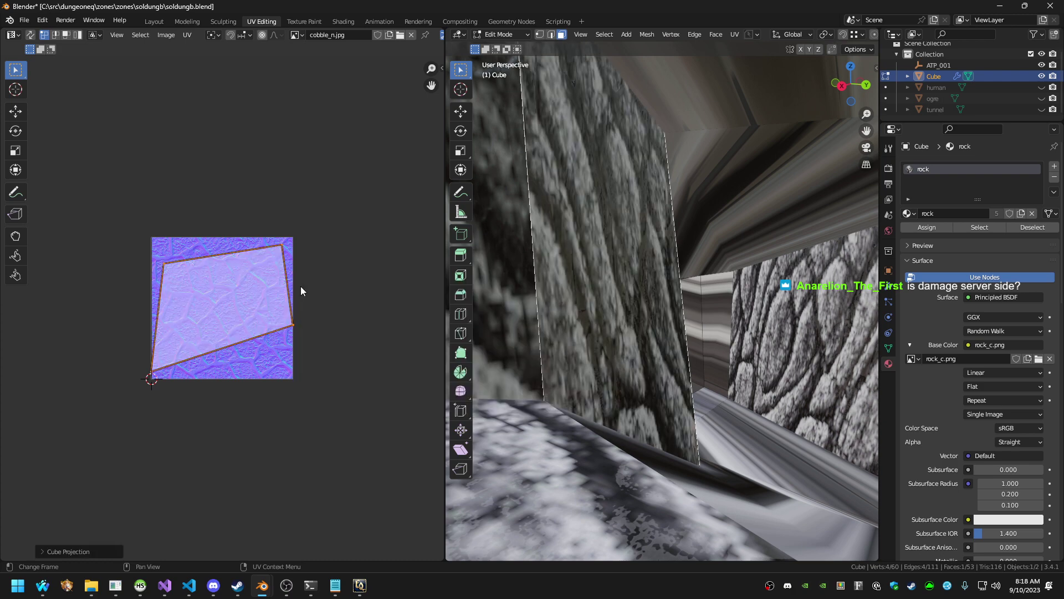
Select the stretched ceiling face above the tall wall and unwrap it with Cube Projection
{"action": "left_click", "coordinate": [625, 378]}
{"action": "key", "text": "a"}
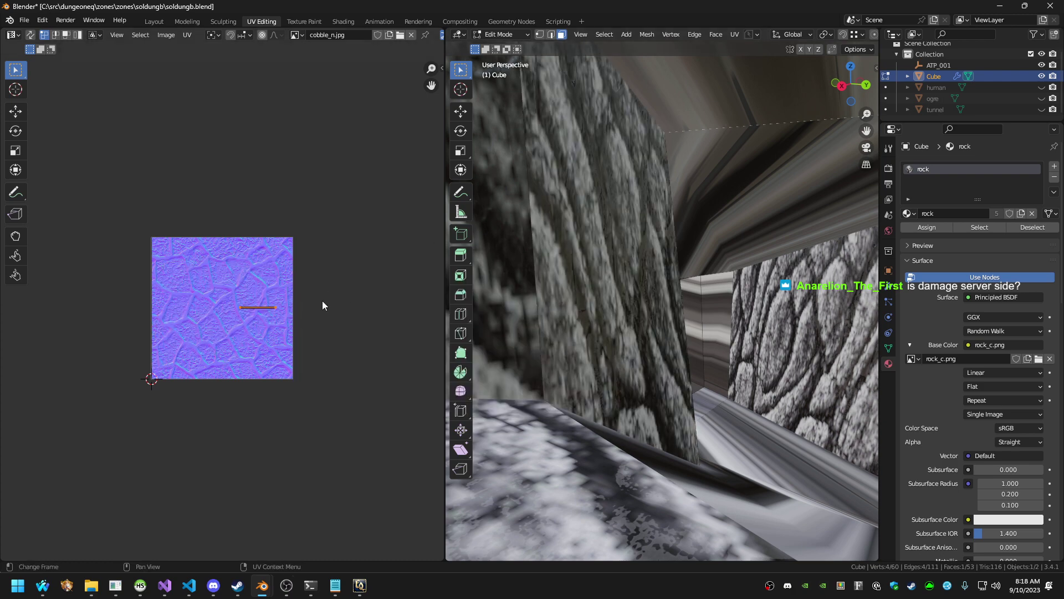
{"action": "key", "text": "F3"}
{"action": "key", "text": "Return"}
Select the next stretched ceiling face deeper in the tunnel and unwrap it with Cube Projection
{"action": "left_click", "coordinate": [765, 192]}
{"action": "key", "text": "a"}
{"action": "key", "text": "F3"}
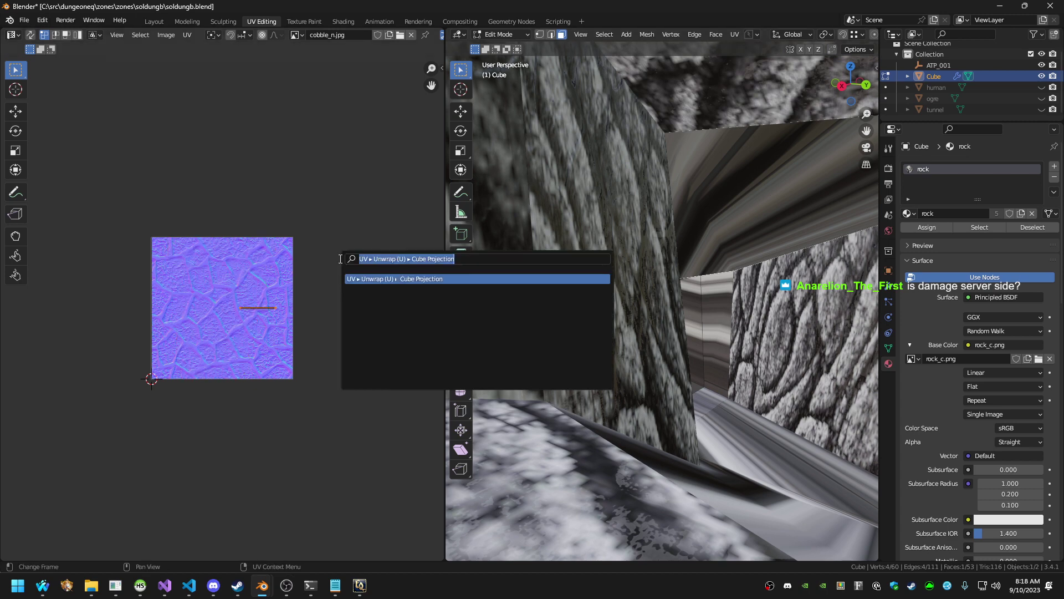
{"action": "type", "text": "\\"}
{"action": "key", "text": "BackSpace"}
{"action": "key", "text": "Return"}
{"action": "key", "text": "Escape"}
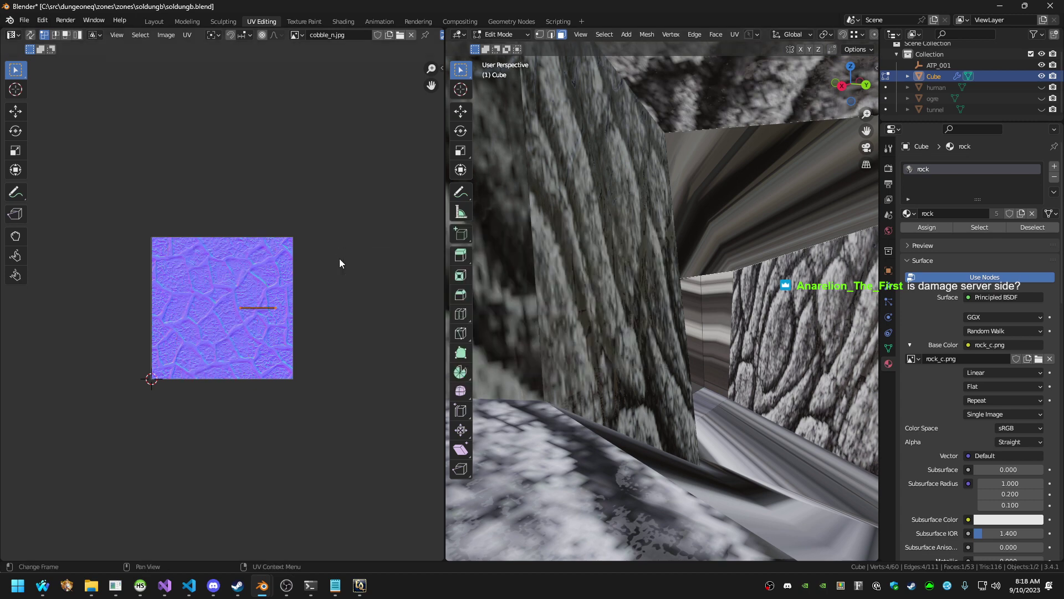
{"action": "key", "text": "F3"}
{"action": "type", "text": "CUBE"}
{"action": "key", "text": "Return"}
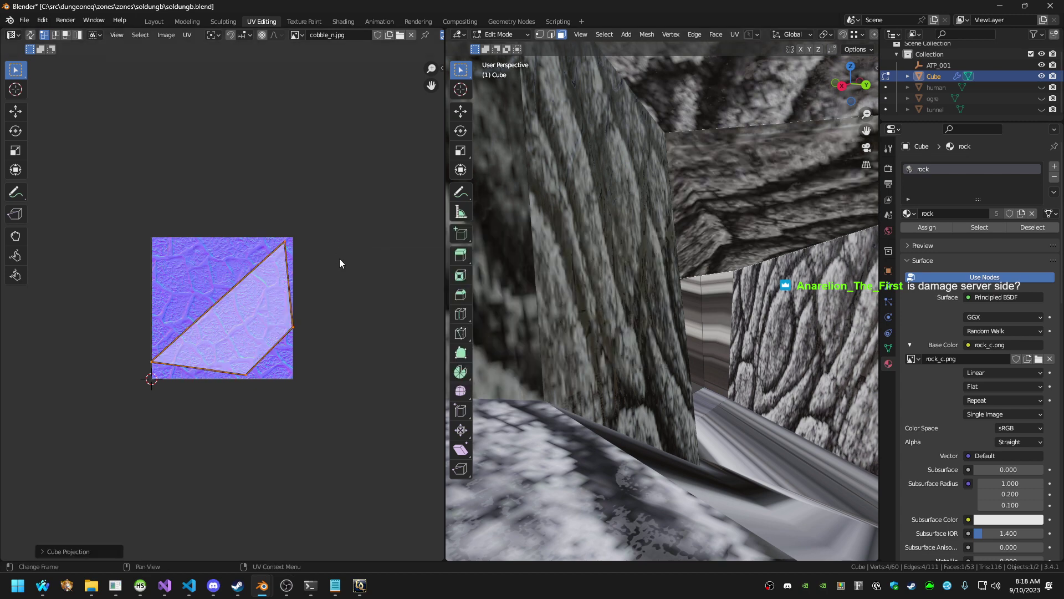
Unwrap the stretched floor face beyond the tall wall and the small floor face behind it, each with Cube Projection
{"action": "left_click", "coordinate": [717, 452]}
{"action": "key", "text": "F3"}
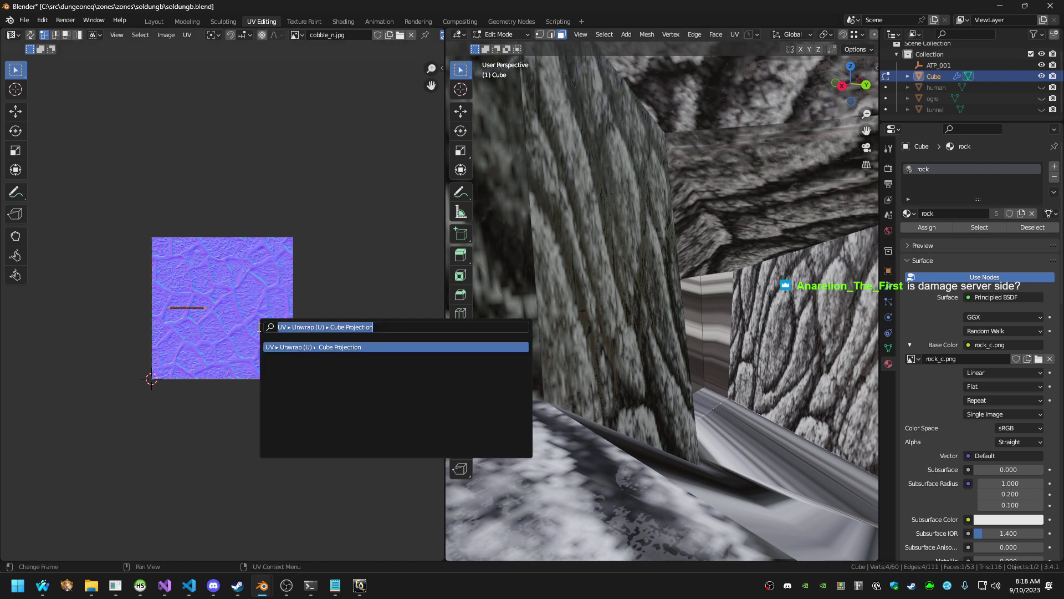
{"action": "key", "text": "Return"}
{"action": "left_click", "coordinate": [705, 409]}
{"action": "key", "text": "F3"}
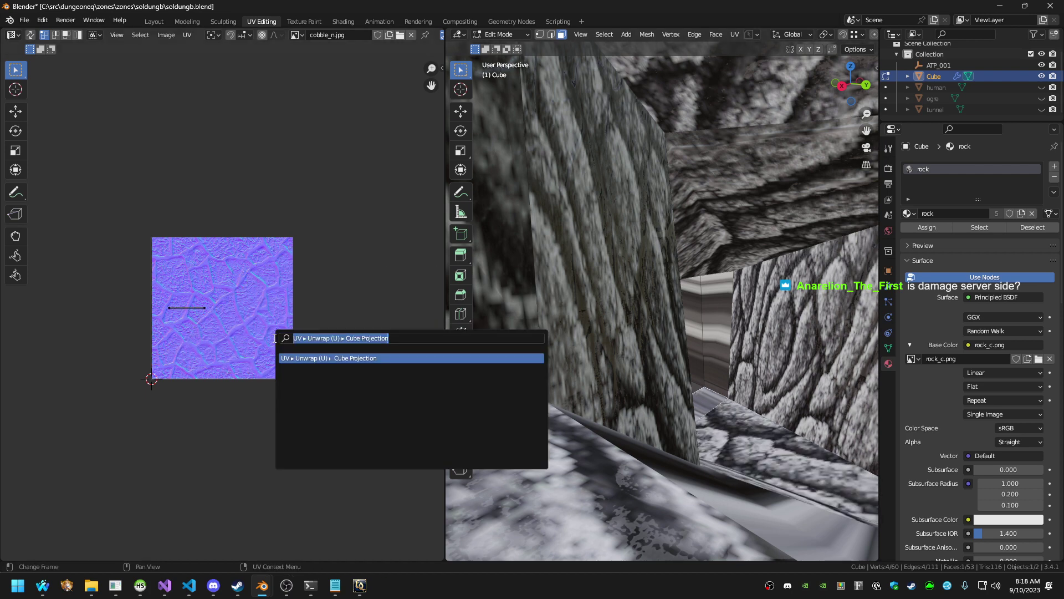
{"action": "key", "text": "Escape"}
{"action": "key", "text": "a"}
{"action": "key", "text": "F3"}
{"action": "key", "text": "Return"}
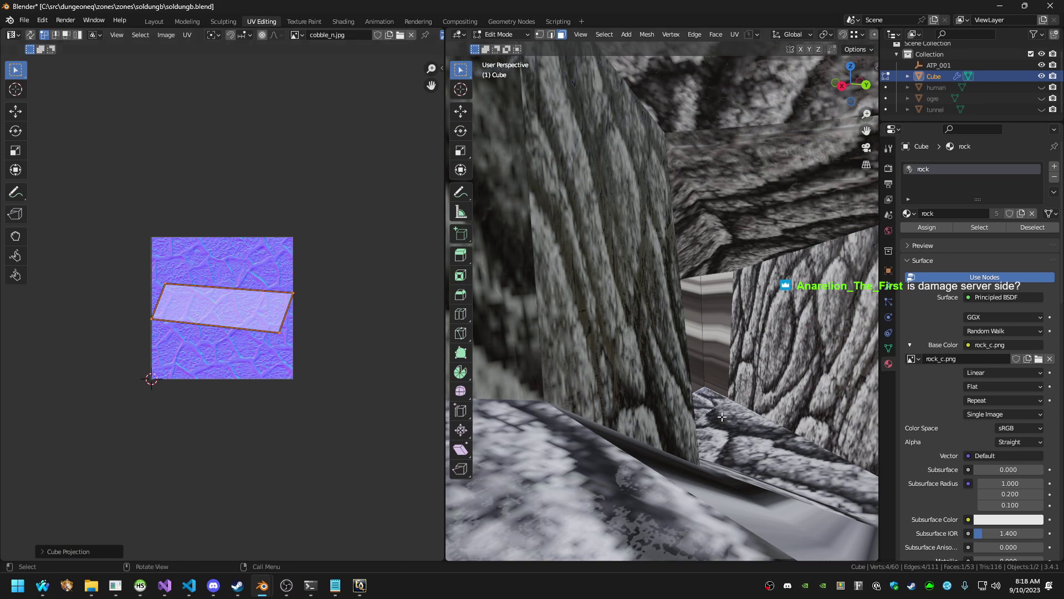
Select the group of stretched faces in the adjoining passage and unwrap them together with Cube Projection
{"action": "scroll", "coordinate": [722, 416], "scroll_direction": "up", "scroll_amount": 10}
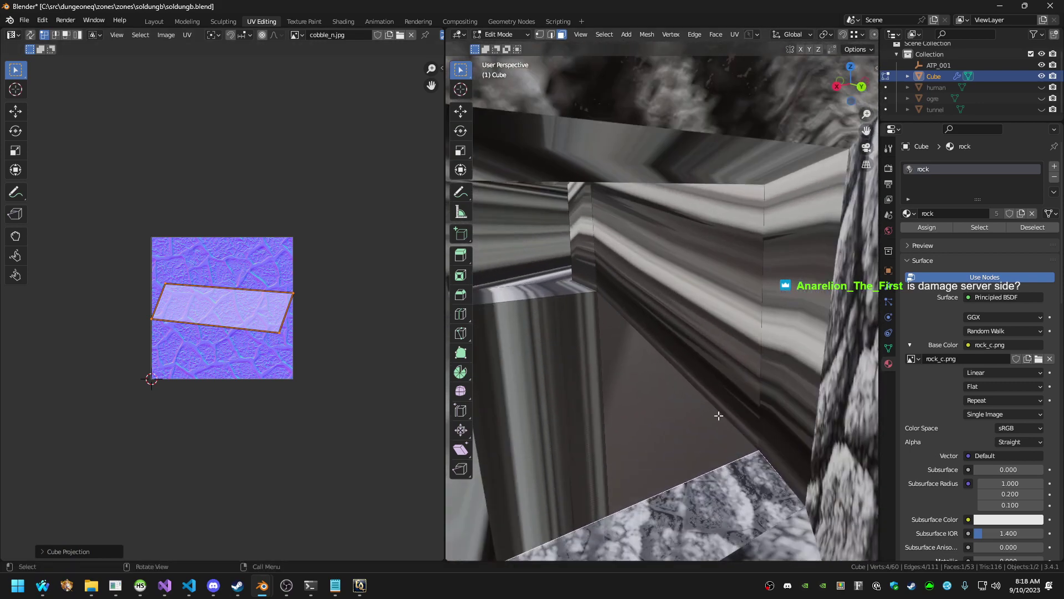
{"action": "left_click_drag", "start_coordinate": [775, 263], "coordinate": [524, 472]}
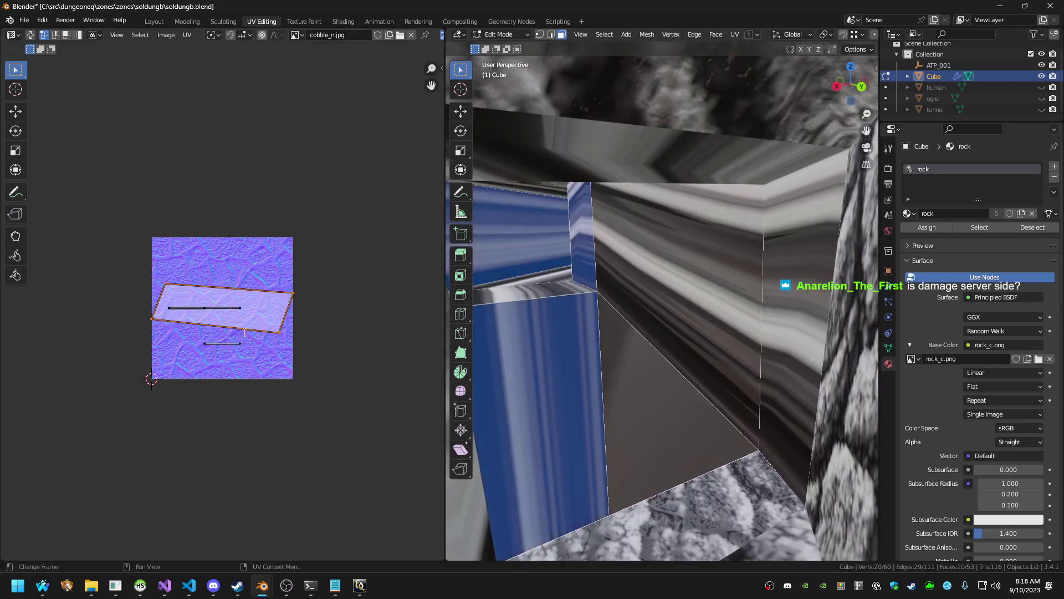
{"action": "key", "text": "F3"}
{"action": "key", "text": "Return"}
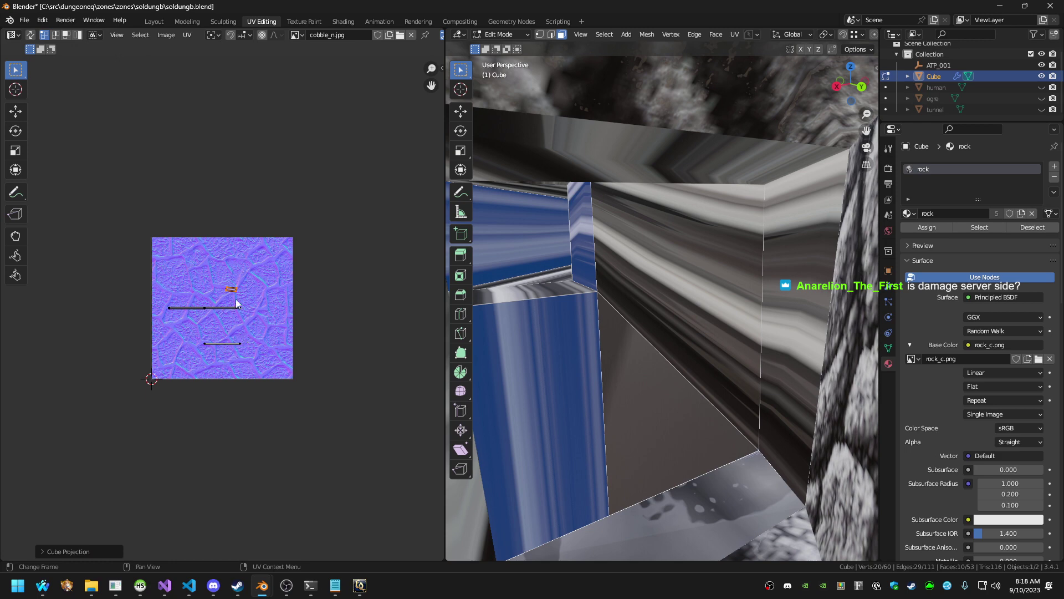
{"action": "key", "text": "F3"}
{"action": "key", "text": "Return"}
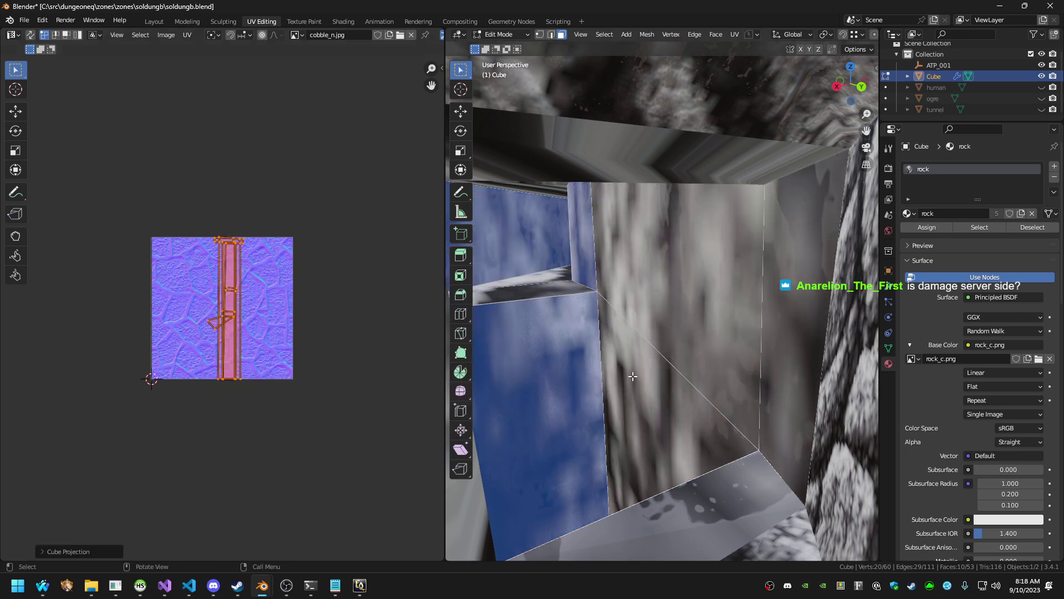
{"action": "left_click", "coordinate": [627, 394]}
{"action": "key", "text": "F3"}
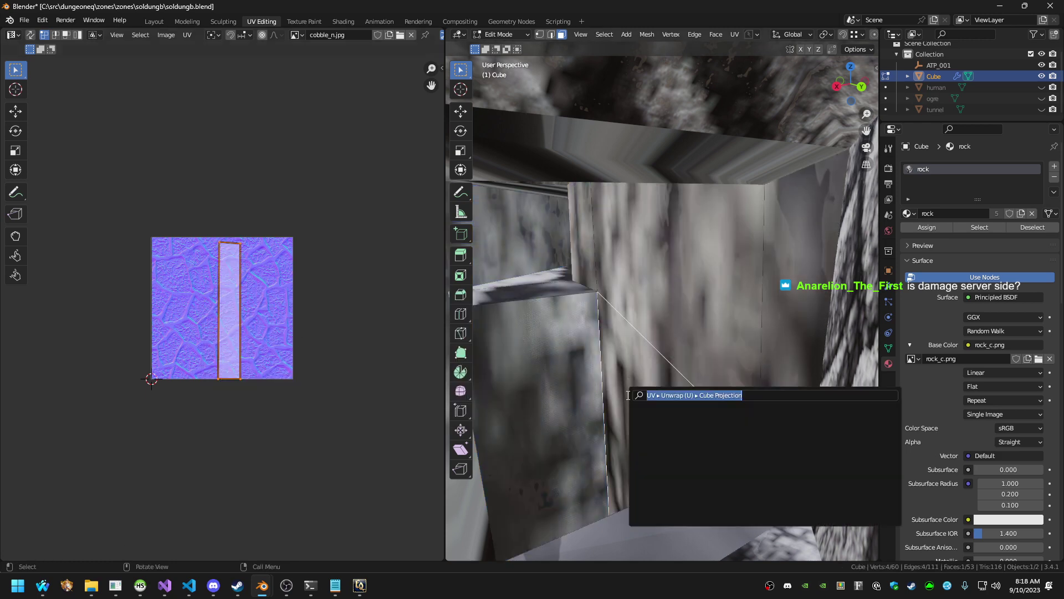
{"action": "key", "text": "Return"}
{"action": "key", "text": "a"}
{"action": "key", "text": "ctrl+z"}
{"action": "key", "text": "a"}
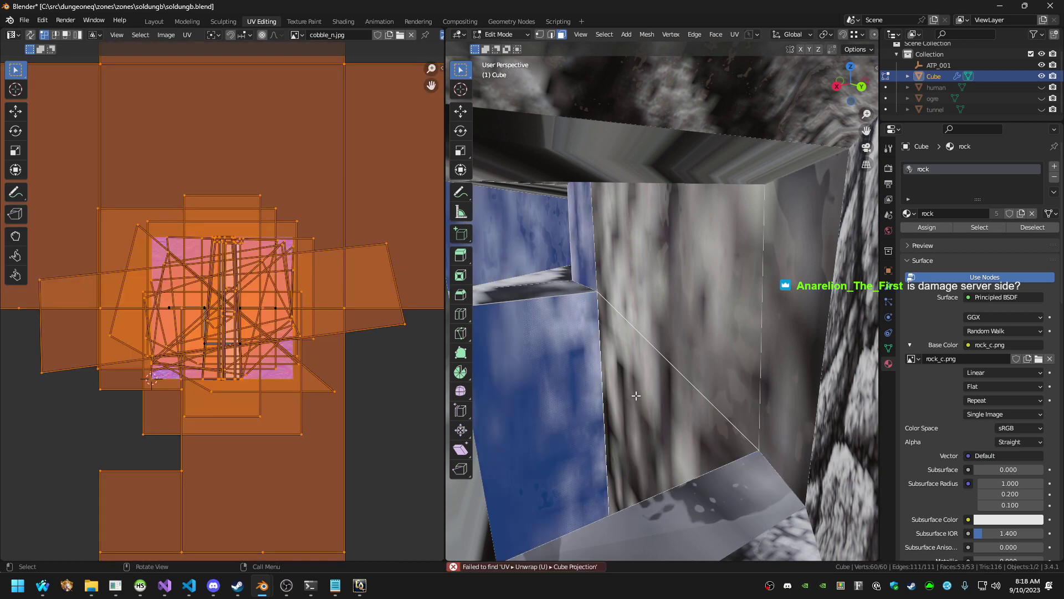
Select the floor face at the passage entrance and unwrap it by itself with Cube Projection
{"action": "left_click", "coordinate": [708, 512]}
{"action": "key", "text": "F3"}
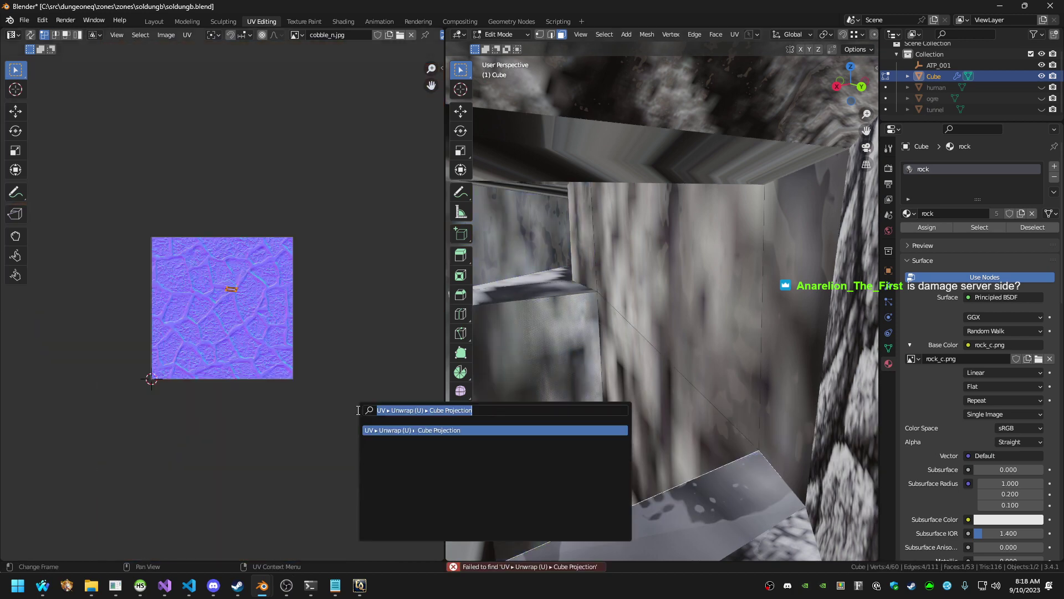
{"action": "key", "text": "Return"}
Select the two adjoining wall faces behind that floor and unwrap them together with Cube Projection
{"action": "left_click", "coordinate": [773, 409]}
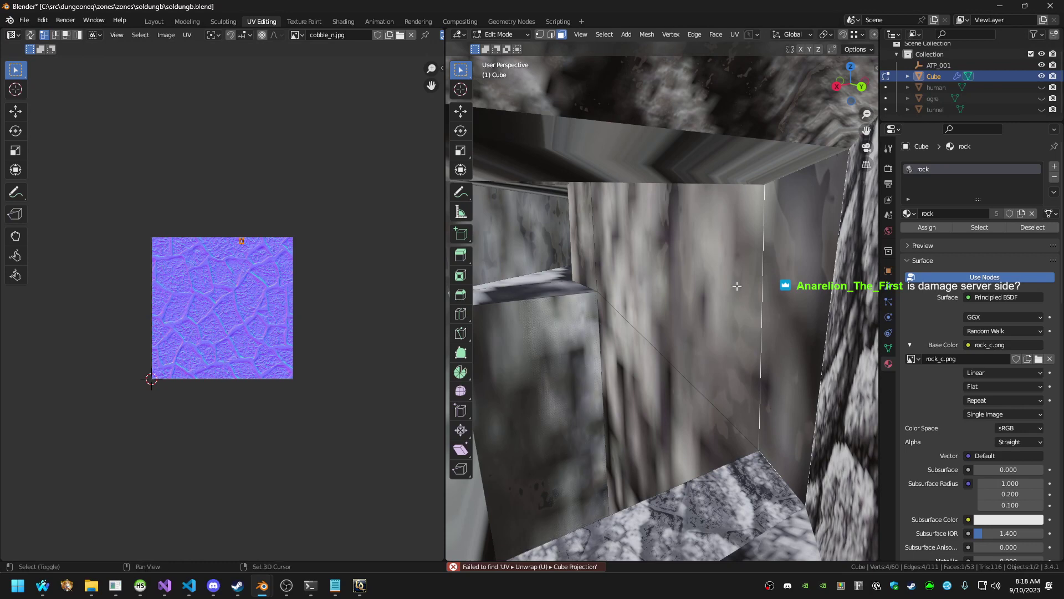
{"action": "key", "text": "F3"}
{"action": "key", "text": "Return"}
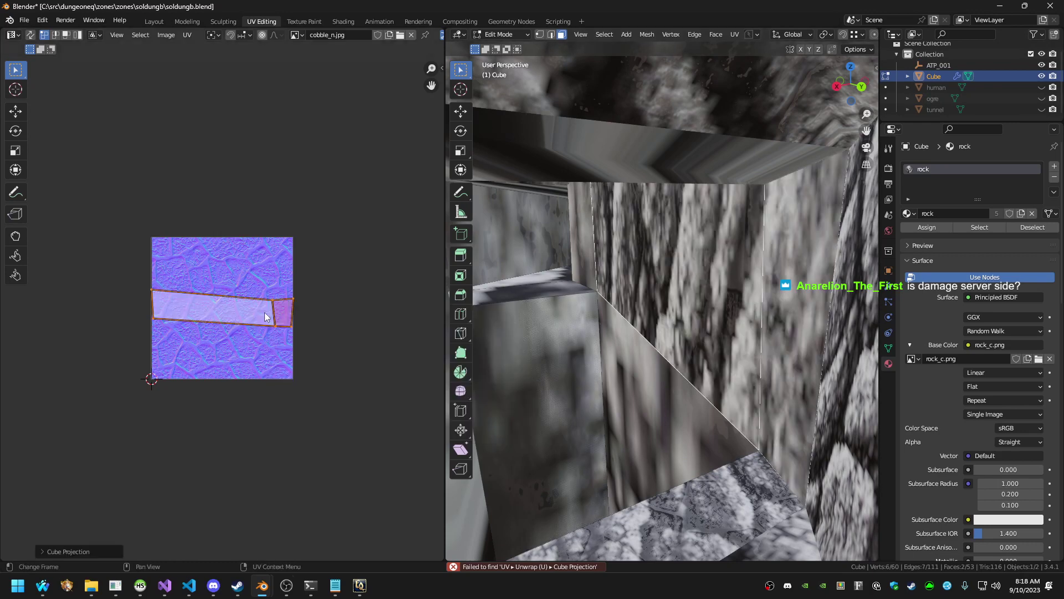
Try unwrapping every face of the mesh at once with Cube Projection, and undo it
{"action": "key", "text": "a"}
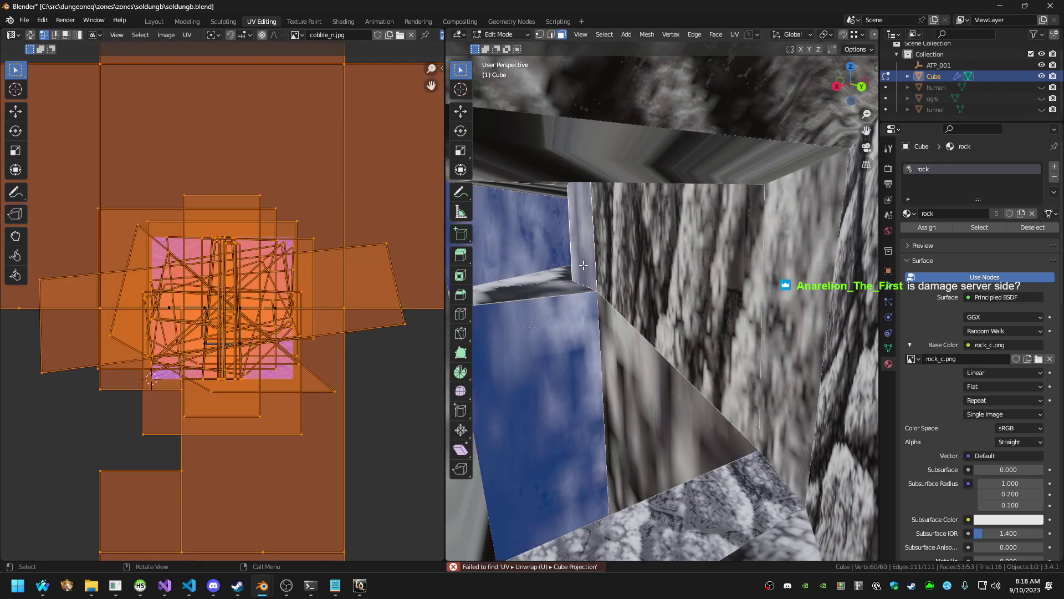
{"action": "key", "text": "F3"}
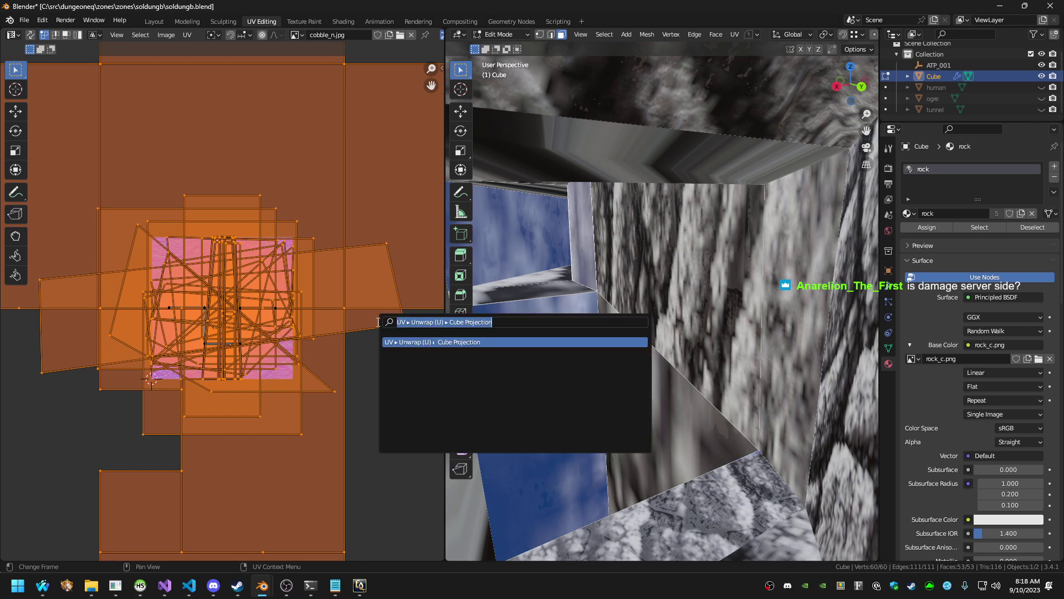
{"action": "key", "text": "Return"}
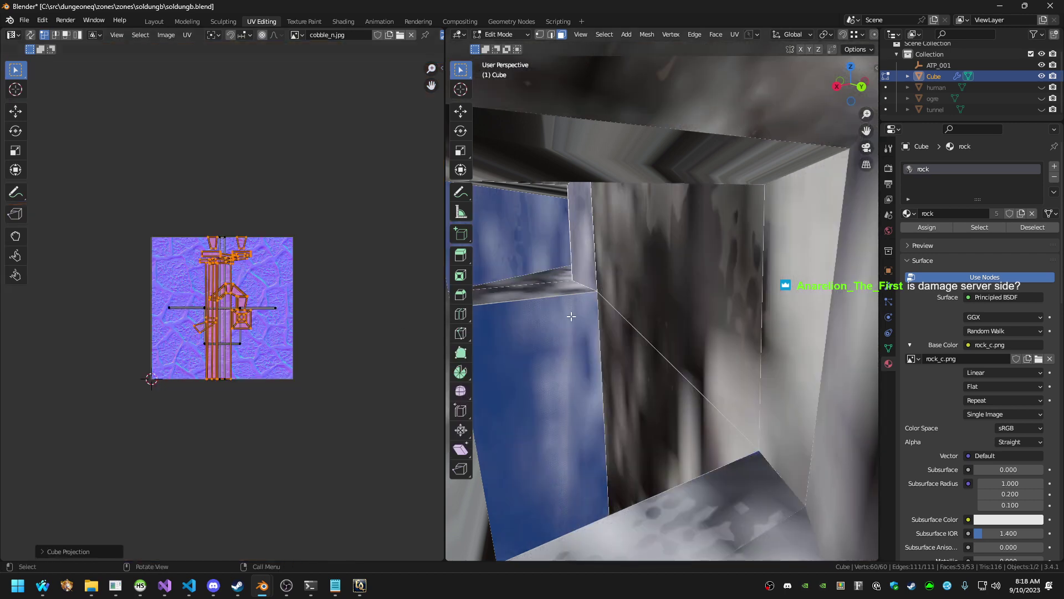
{"action": "key", "text": "shift+grave"}
{"action": "left_click", "coordinate": [662, 301]}
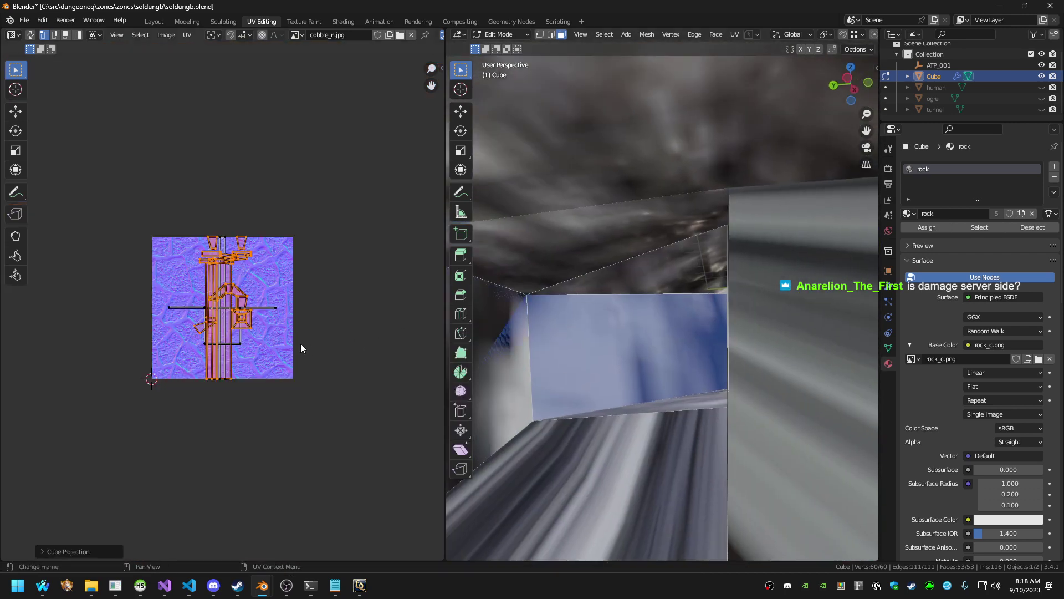
{"action": "key", "text": "ctrl+z"}
{"action": "key", "text": "shift+grave"}
{"action": "left_click", "coordinate": [662, 301]}
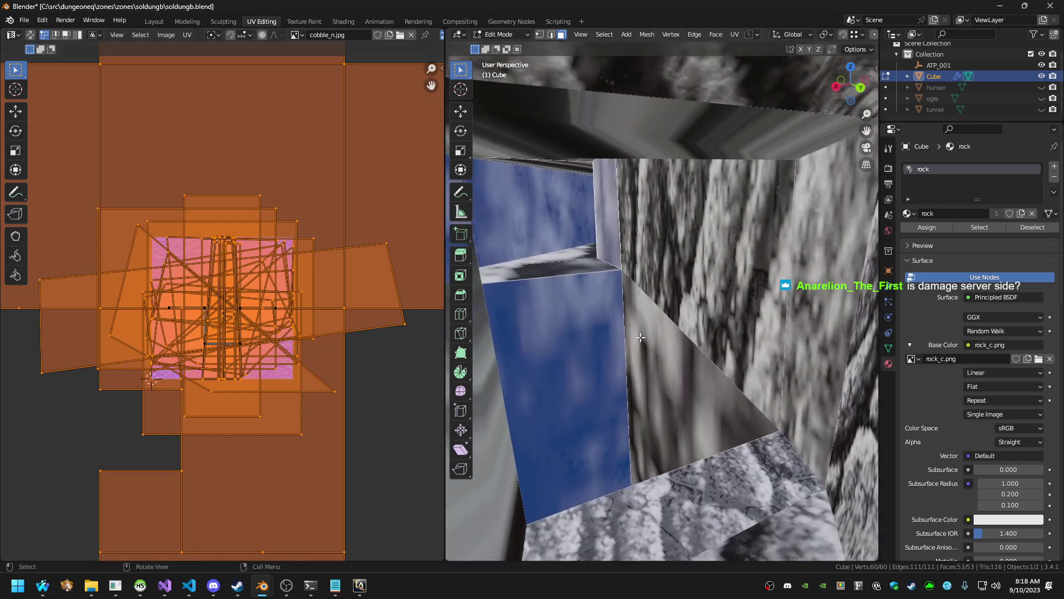
Select the narrow wall strip beside the unwrapped back wall and unwrap it with Cube Projection
{"action": "left_click", "coordinate": [681, 379]}
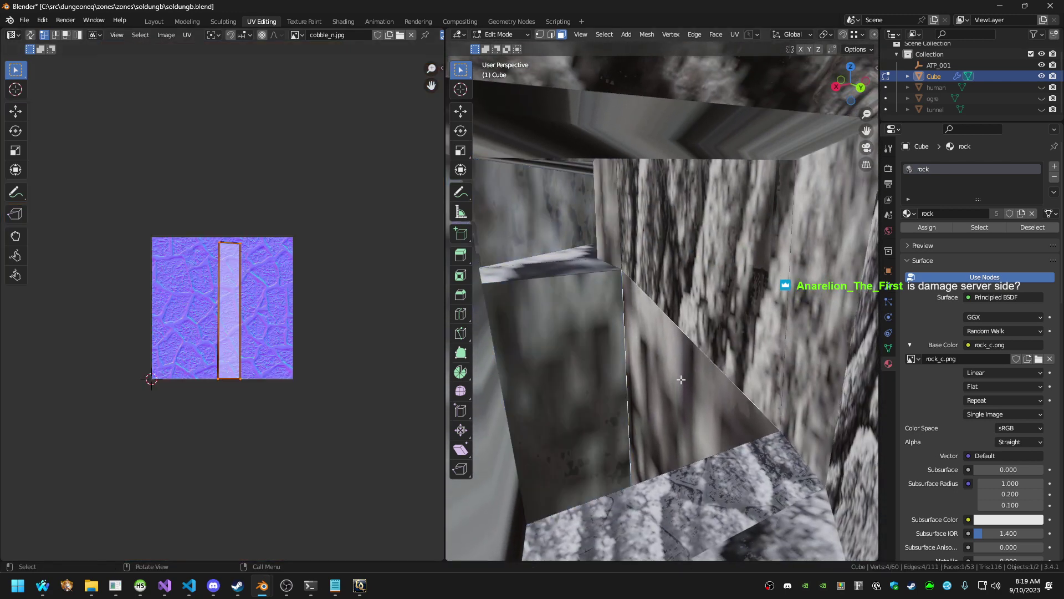
{"action": "left_click", "coordinate": [599, 244]}
{"action": "key", "text": "F3"}
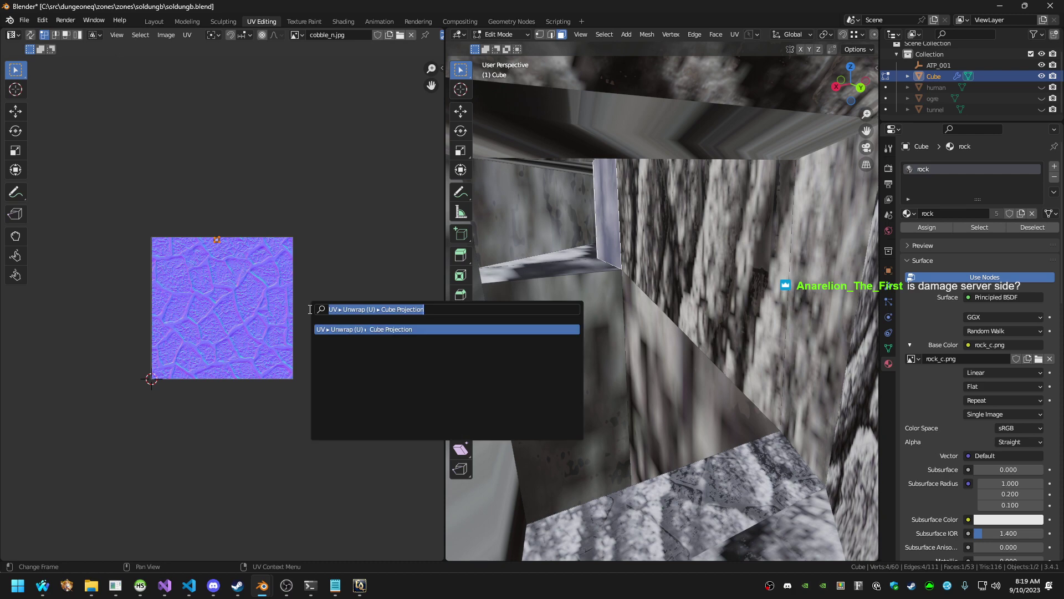
{"action": "key", "text": "Return"}
Select the two wall faces next to the narrow strip and unwrap them together with Cube Projection
{"action": "left_click", "coordinate": [538, 229]}
{"action": "left_click", "coordinate": [562, 248], "text": "shift"}
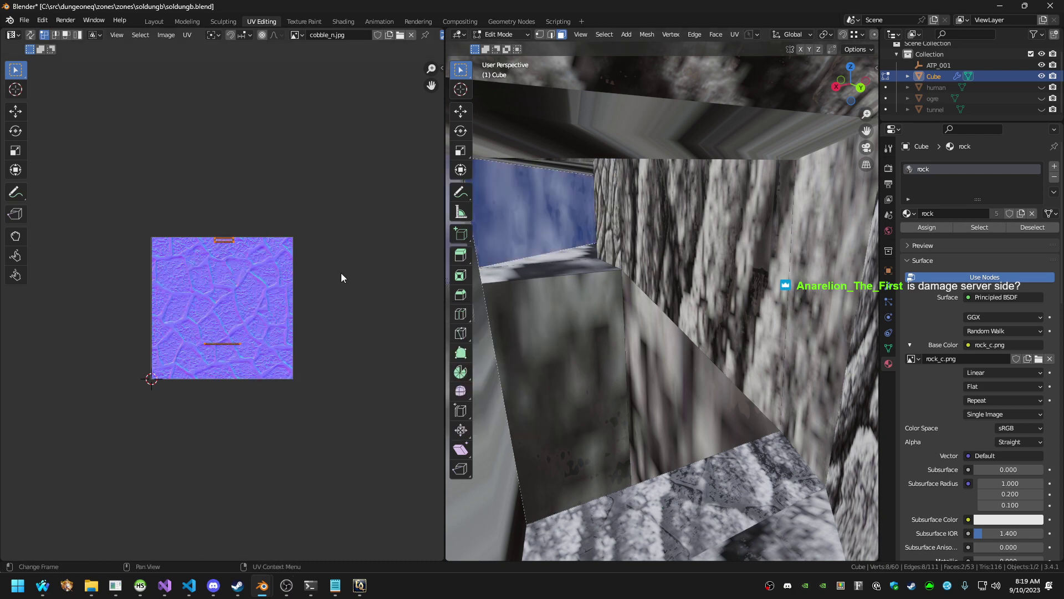
{"action": "key", "text": "F3"}
{"action": "key", "text": "Return"}
Select the blurred ledge face next to the passage and unwrap it with Cube Projection
{"action": "mouse_move", "coordinate": [576, 302]}
{"action": "middle_mouse_down"}
{"action": "mouse_move", "coordinate": [565, 298]}
{"action": "mouse_move", "coordinate": [582, 300]}
{"action": "middle_mouse_up"}
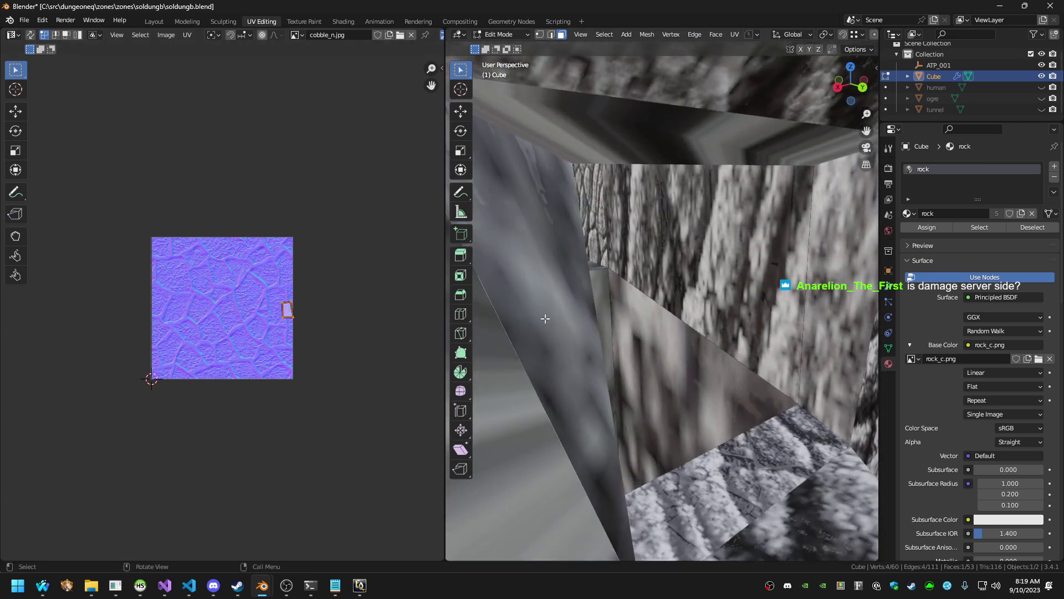
{"action": "key", "text": "F3"}
{"action": "key", "text": "Return"}
Select the stretched wall face below the newly unwrapped slanted wall and unwrap it with Cube Projection
{"action": "left_click", "coordinate": [536, 443]}
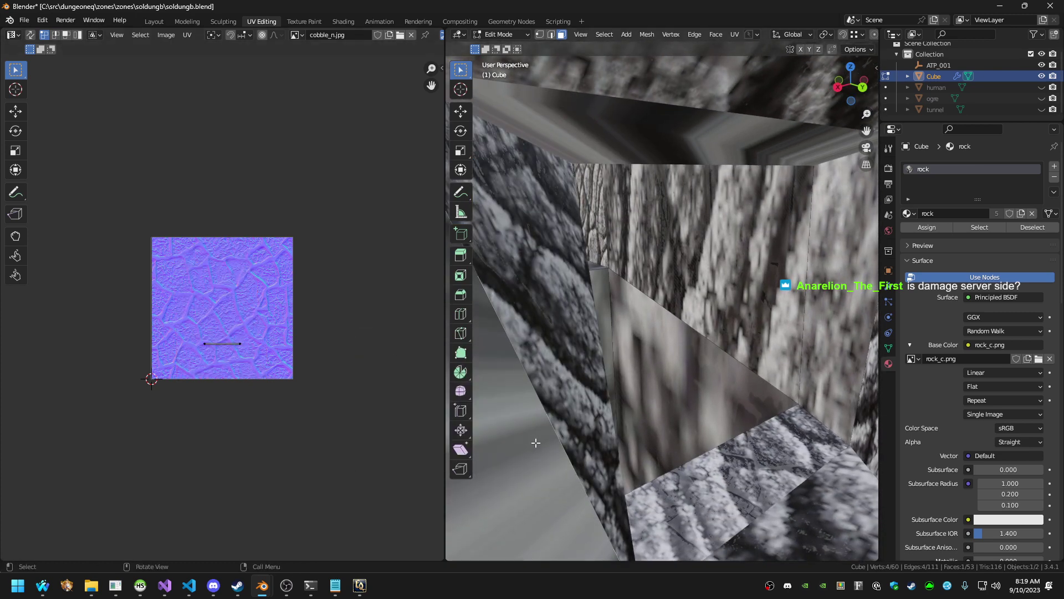
{"action": "key", "text": "F3"}
{"action": "type", "text": "A"}
{"action": "key", "text": "Return"}
{"action": "key", "text": "F3"}
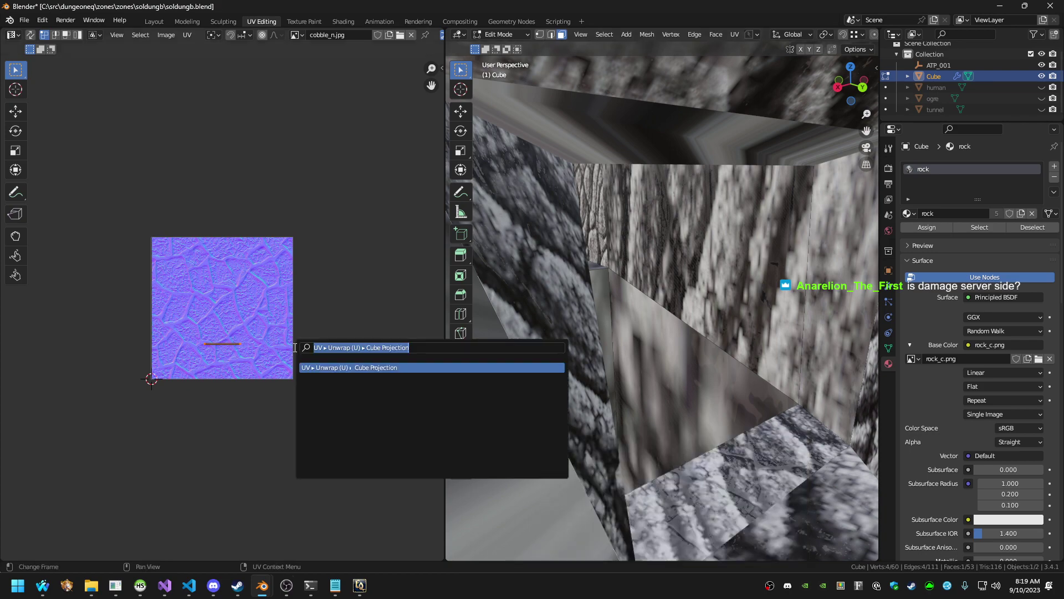
{"action": "key", "text": "Return"}
Select the streaked floor face in front of the passage ledge and unwrap it with Cube Projection
{"action": "key", "text": "shift+grave"}
{"action": "key", "text": "s"}
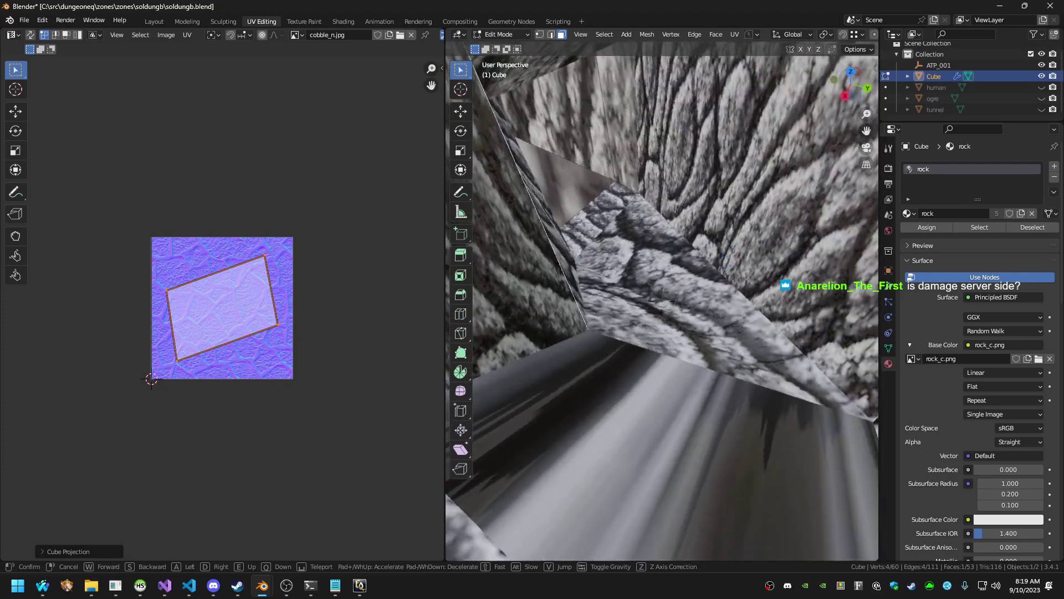
{"action": "left_click", "coordinate": [731, 402]}
{"action": "left_click", "coordinate": [731, 402]}
{"action": "key", "text": "a"}
{"action": "key", "text": "F3"}
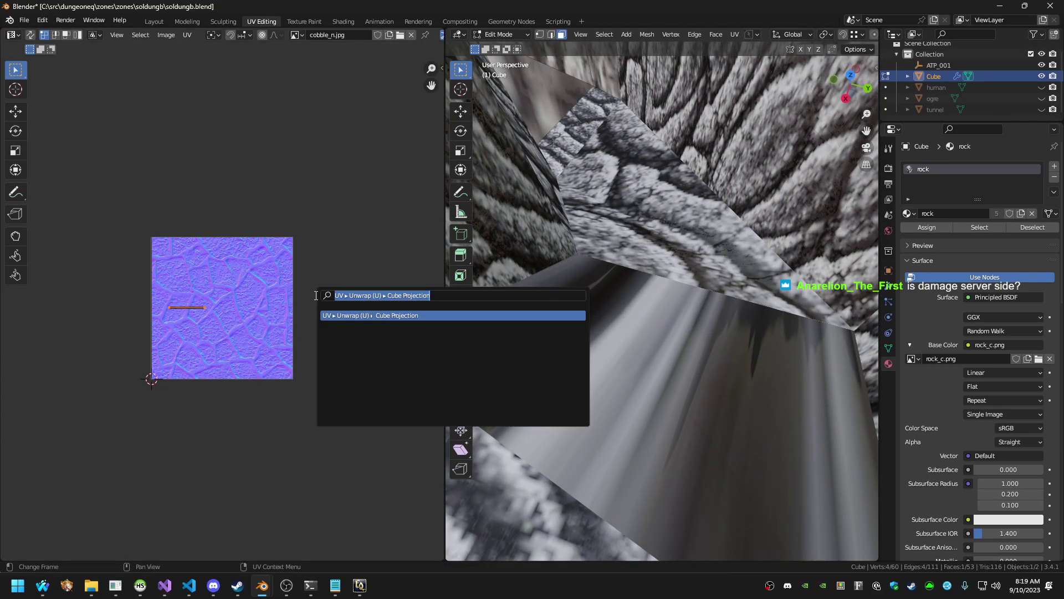
{"action": "key", "text": "Return"}
Select the stretched ceiling strip above the passage entrance and unwrap it with Cube Projection
{"action": "key", "text": "shift+grave"}
{"action": "key", "text": "w"}
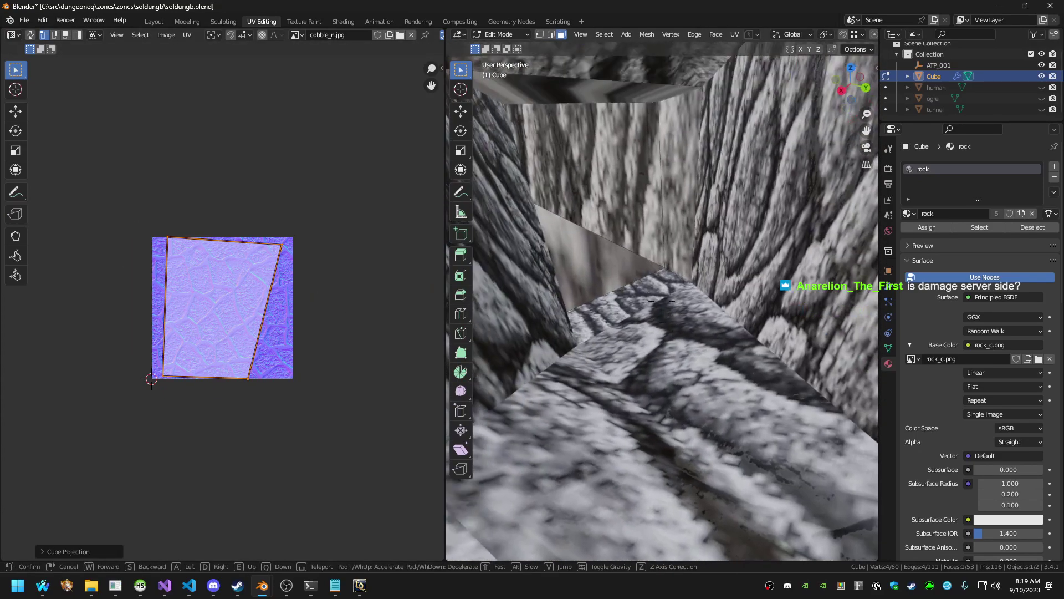
{"action": "left_click", "coordinate": [662, 301]}
{"action": "left_click", "coordinate": [654, 257]}
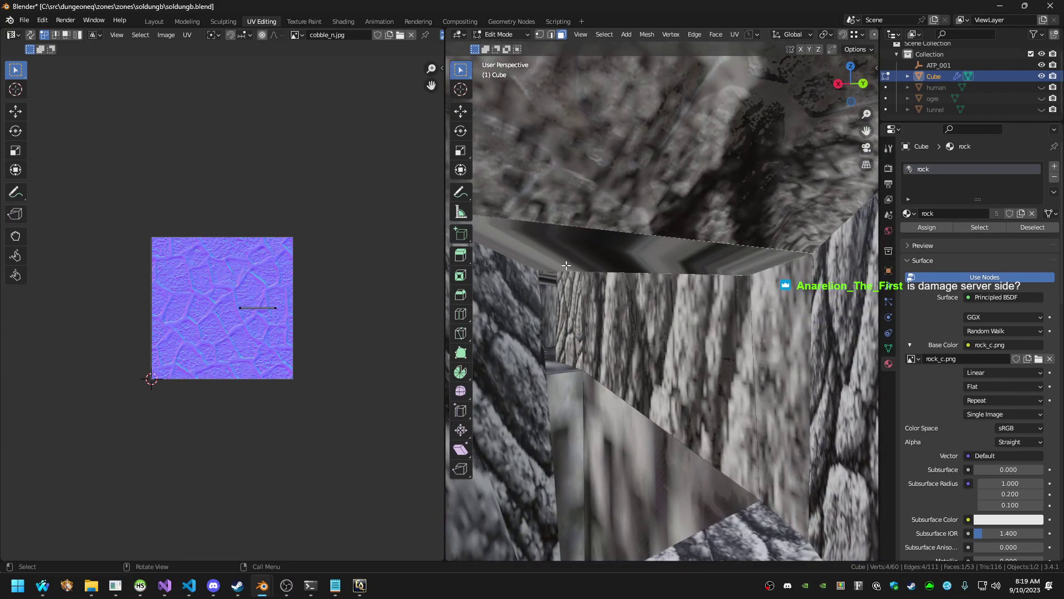
{"action": "key", "text": "a"}
{"action": "key", "text": "F3"}
{"action": "key", "text": "Return"}
Select the long streaked side wall leading past the raised block and unwrap it with Cube Projection
{"action": "key", "text": "shift+grave"}
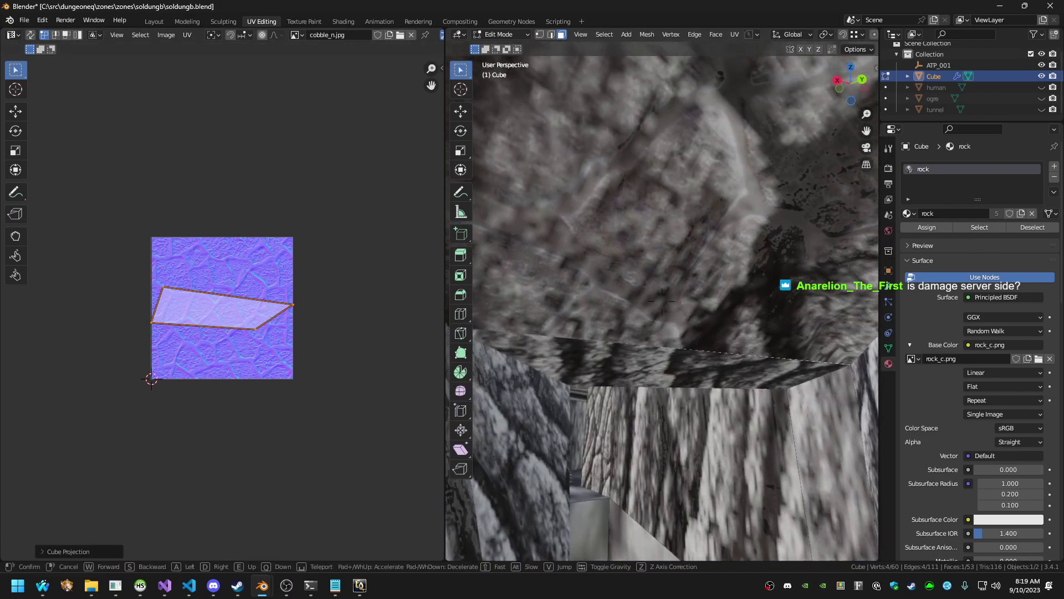
{"action": "key", "text": "w"}
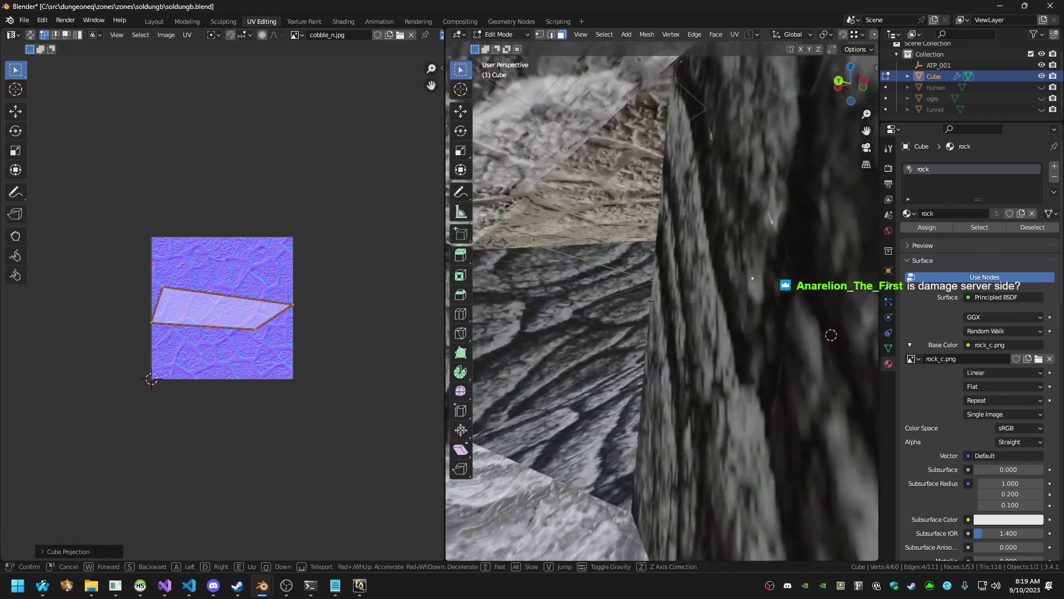
{"action": "key", "text": "w"}
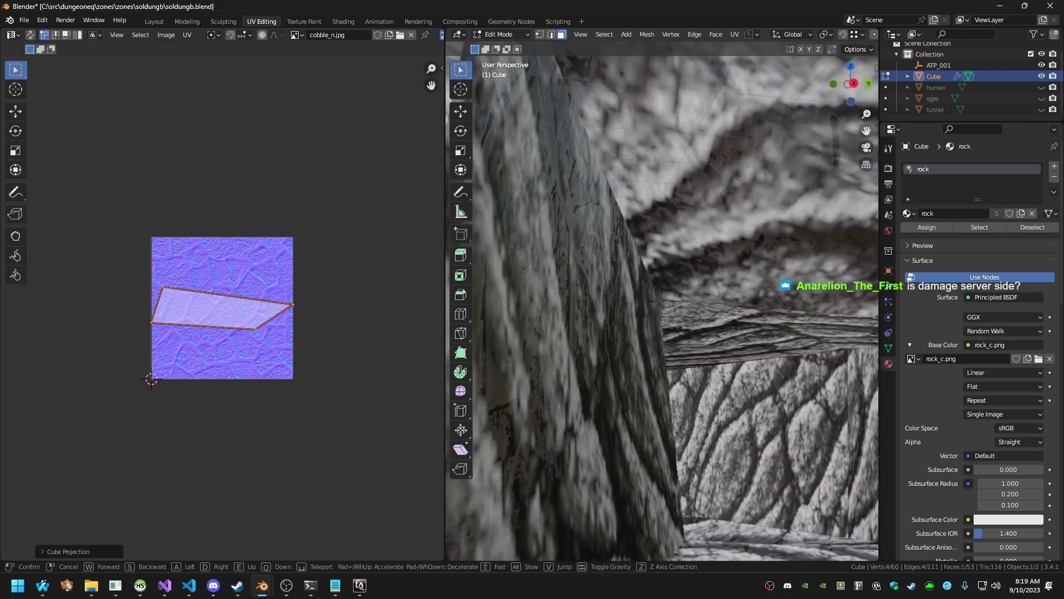
{"action": "key", "text": "w"}
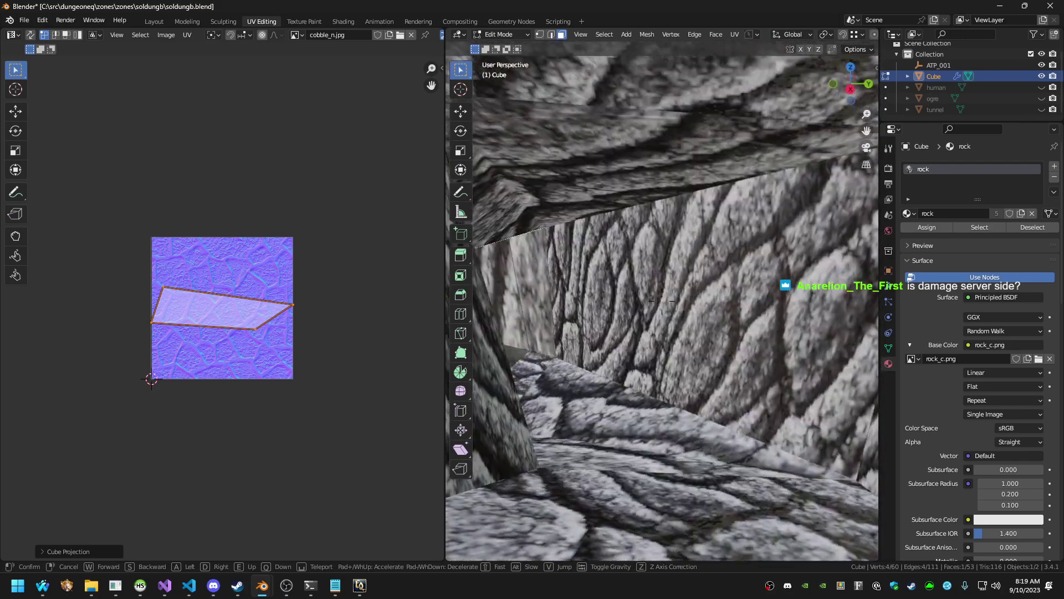
{"action": "key", "text": "w"}
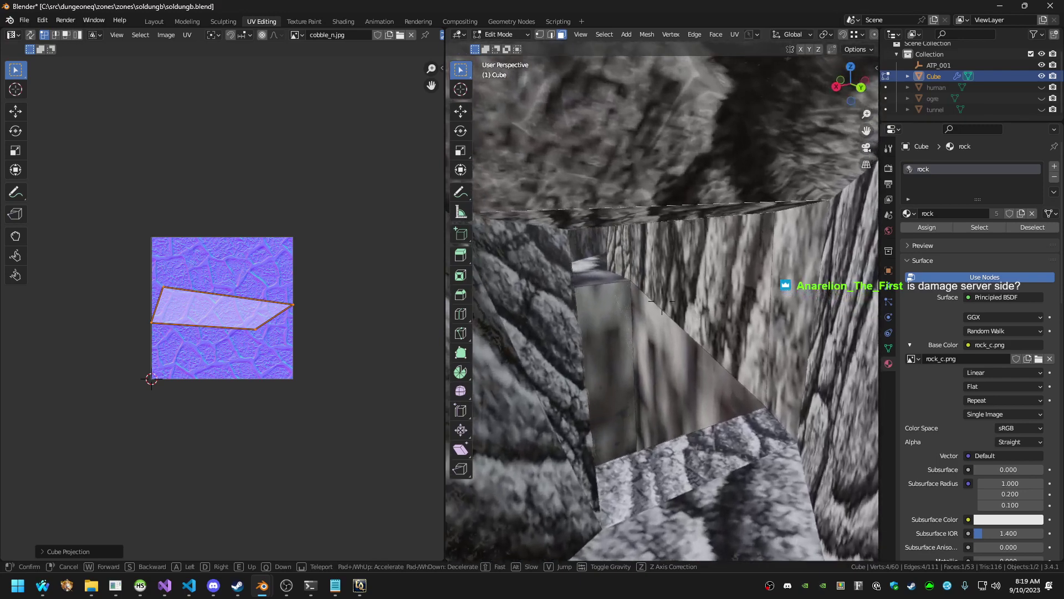
{"action": "left_click", "coordinate": [662, 301]}
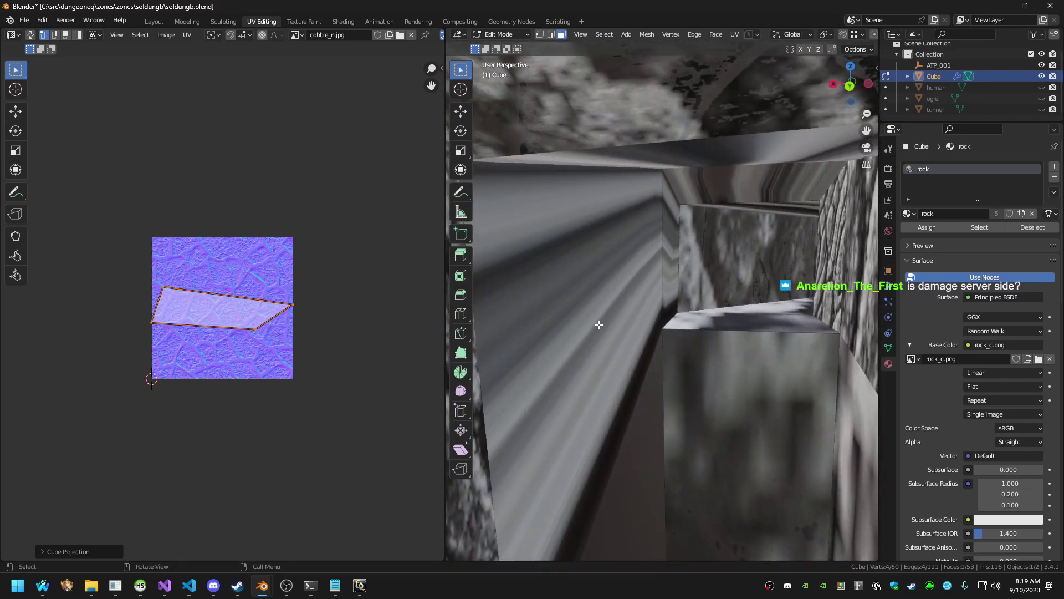
{"action": "left_click", "coordinate": [598, 325]}
{"action": "key", "text": "F3"}
{"action": "key", "text": "Return"}
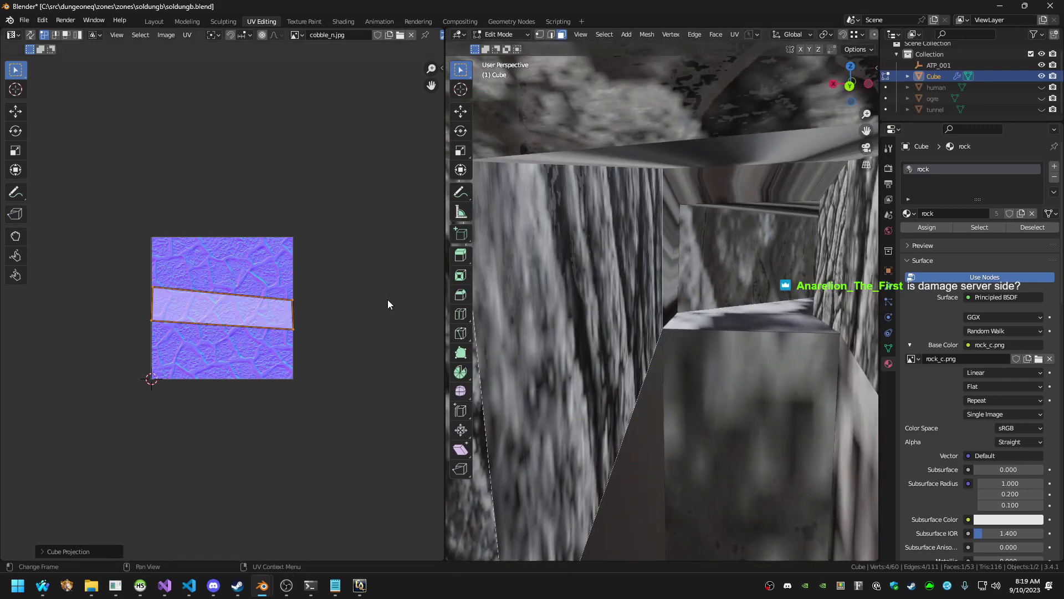
Unwrap the narrow wall strip beside the back wall and the back wall behind the raised block, each with Cube Projection
{"action": "left_click", "coordinate": [675, 275]}
{"action": "key", "text": "F3"}
{"action": "key", "text": "Return"}
{"action": "left_click", "coordinate": [678, 266]}
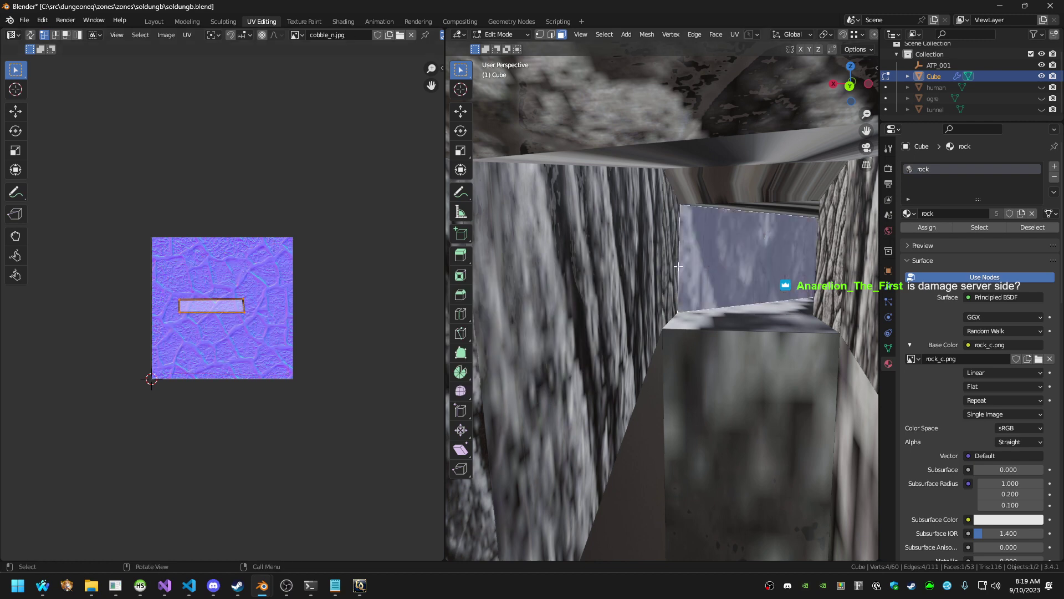
{"action": "key", "text": "F3"}
{"action": "key", "text": "Return"}
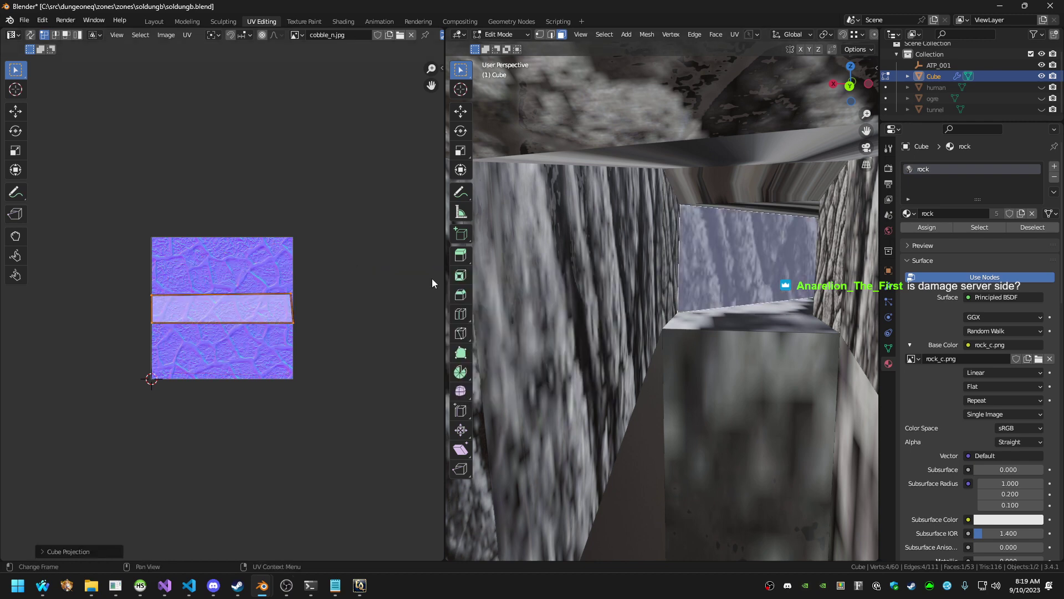
Unwrap the thin ceiling strip above the back wall and the stretched face in front of it, each with Cube Projection
{"action": "left_click", "coordinate": [751, 208]}
{"action": "key", "text": "F3"}
{"action": "key", "text": "Return"}
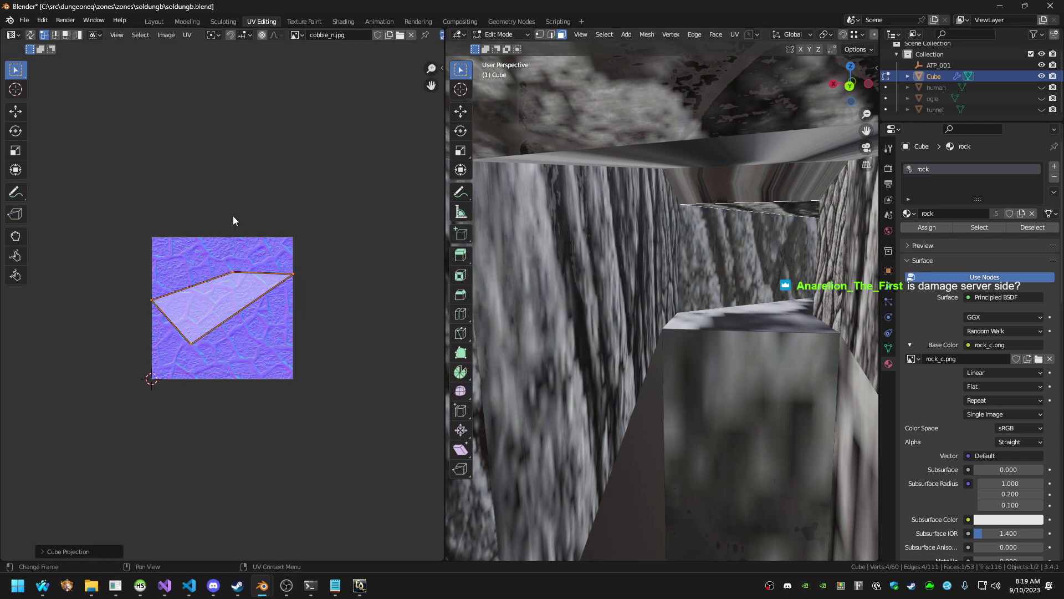
{"action": "left_click", "coordinate": [796, 191]}
{"action": "key", "text": "F3"}
{"action": "key", "text": "Return"}
{"action": "key", "text": "a"}
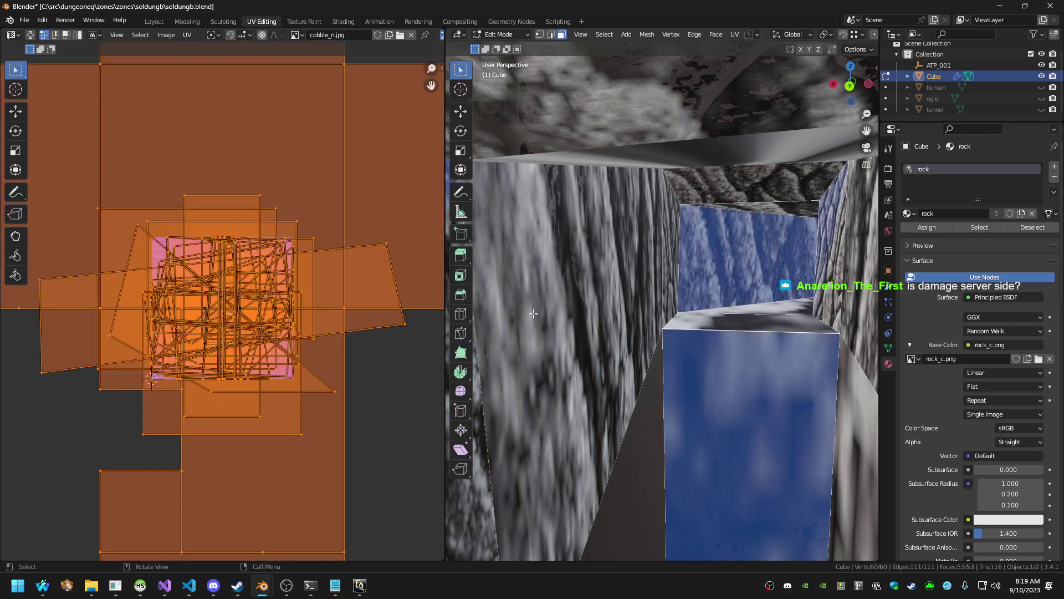
{"action": "key", "text": "F3"}
{"action": "key", "text": "Escape"}
Unwrap the two top faces of the raised block and its blurred front face, each with Cube Projection
{"action": "left_click", "coordinate": [708, 314]}
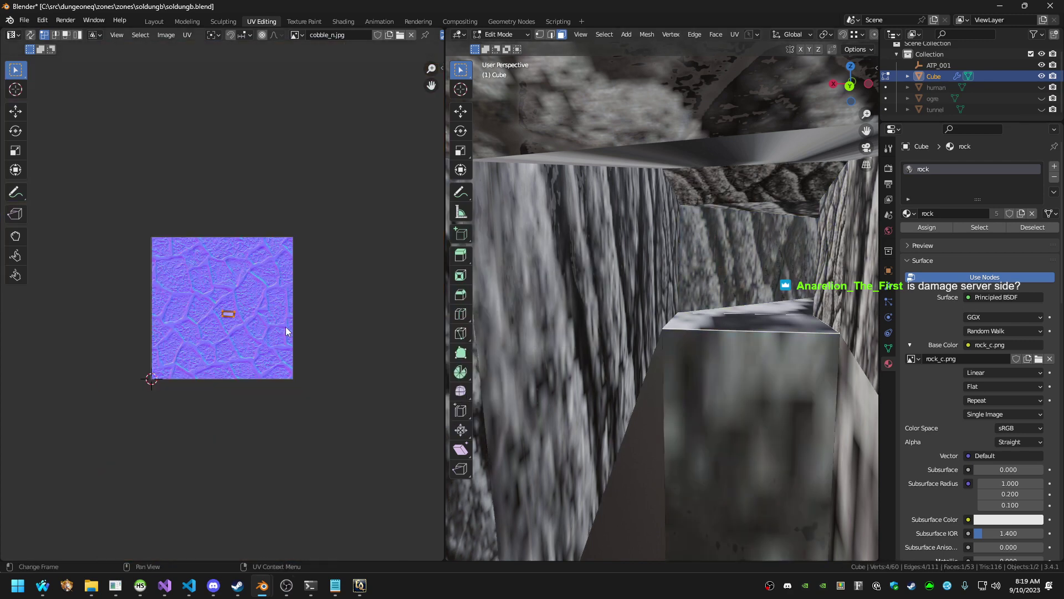
{"action": "left_click", "coordinate": [242, 318]}
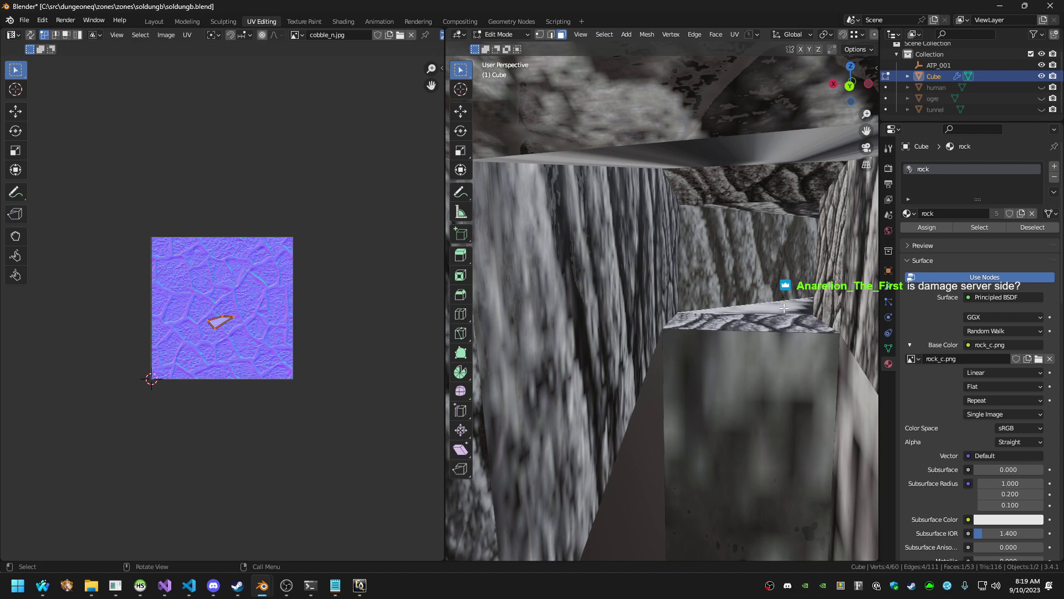
{"action": "key", "text": "u"}
{"action": "left_click", "coordinate": [300, 317]}
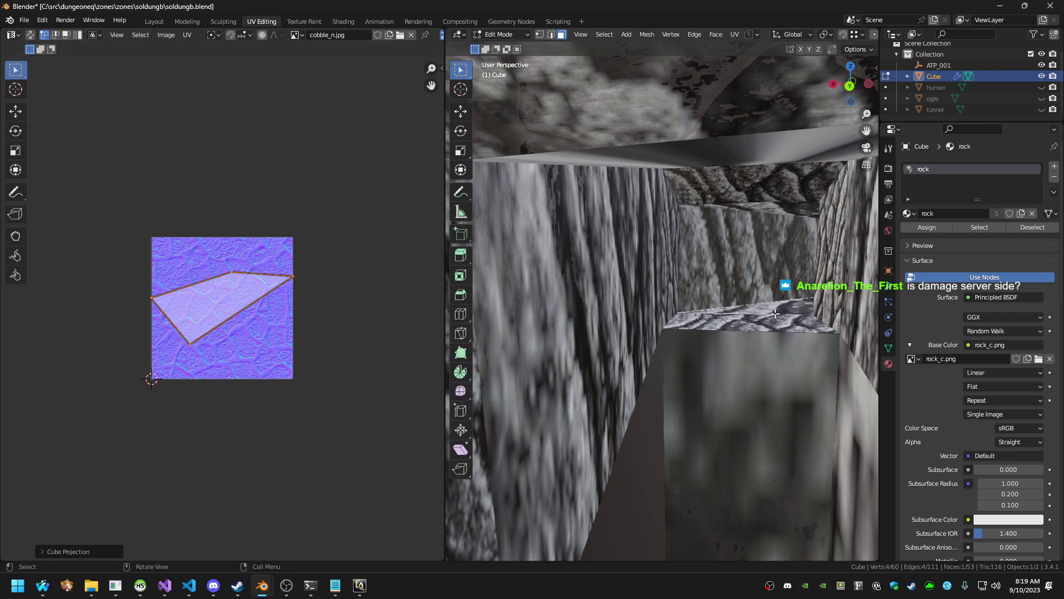
{"action": "left_click", "coordinate": [734, 397]}
{"action": "key", "text": "F3"}
{"action": "key", "text": "Return"}
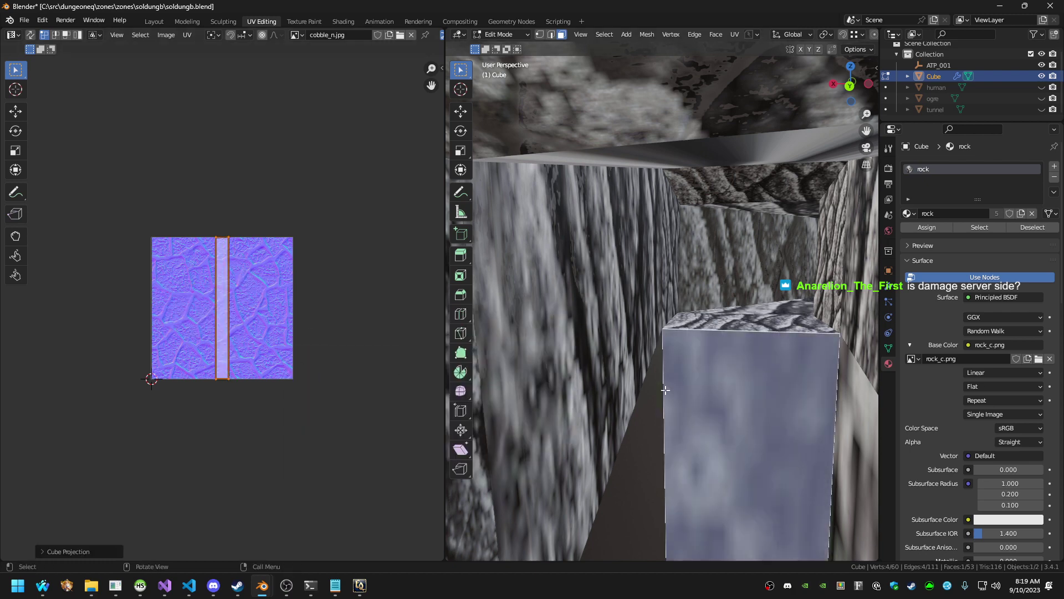
Select the stretched ceiling face in front of the raised block and unwrap it with Cube Projection
{"action": "middle_click_drag", "start_coordinate": [654, 388], "coordinate": [696, 104]}
{"action": "left_click", "coordinate": [696, 105]}
{"action": "key", "text": "F3"}
{"action": "key", "text": "Return"}
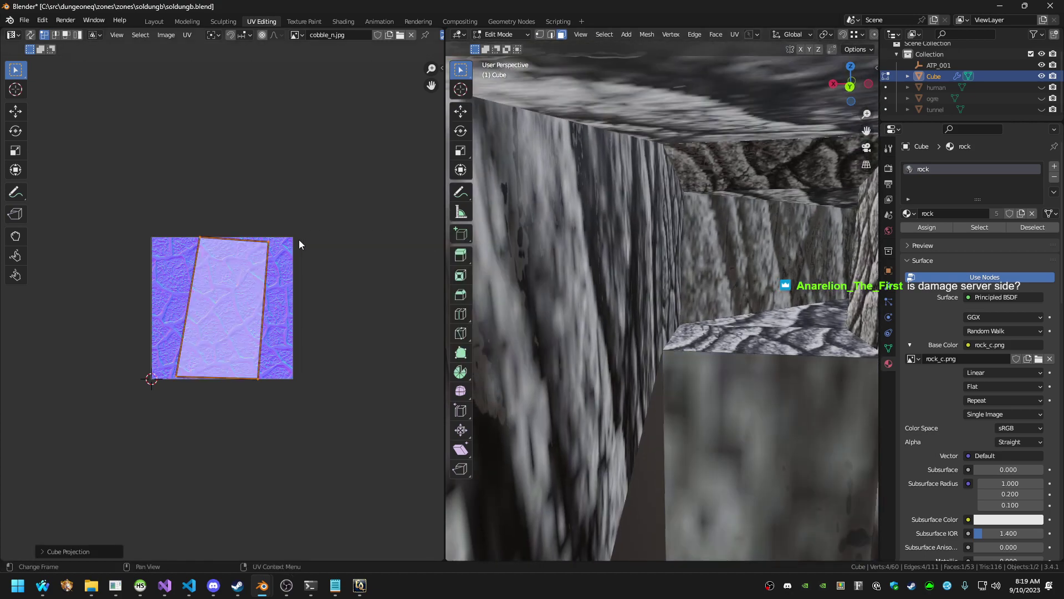
Select the streaked wall face around the corner beyond the block and unwrap it with Cube Projection
{"action": "key", "text": "shift+grave"}
{"action": "key", "text": "w"}
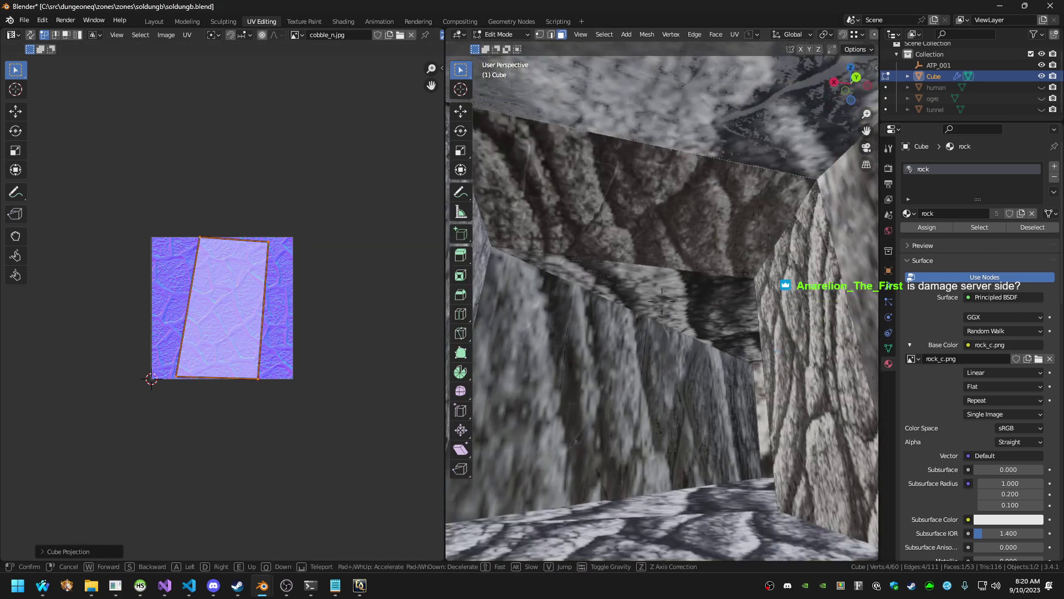
{"action": "left_click", "coordinate": [597, 307]}
{"action": "left_click", "coordinate": [748, 311]}
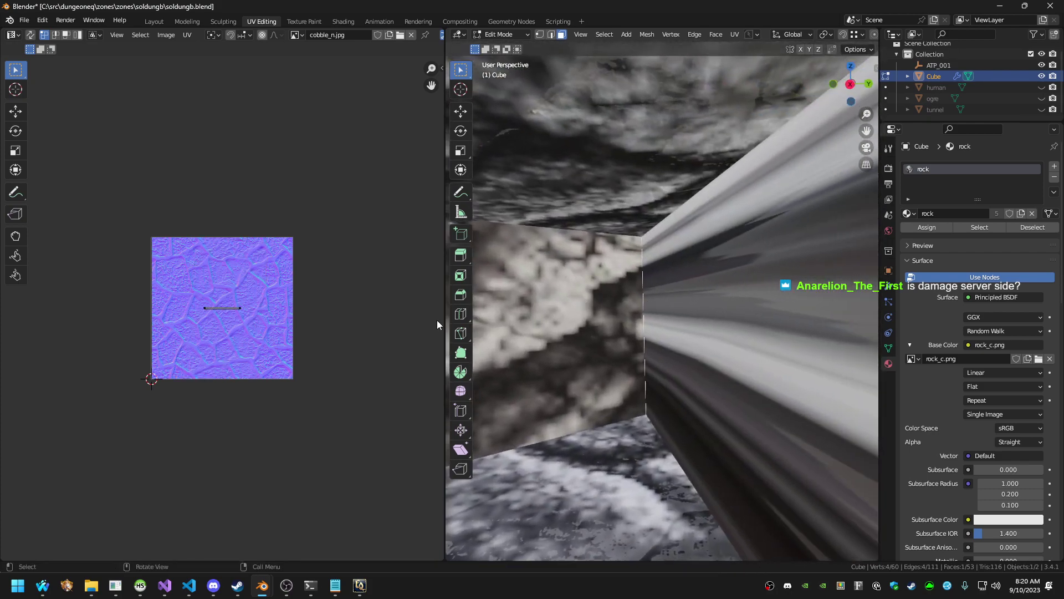
{"action": "key", "text": "F3"}
{"action": "key", "text": "Return"}
Unwrap the blurred long side wall beside the raised block with Cube Projection and scale its UVs up beyond the texture bounds
{"action": "key", "text": "shift+grave"}
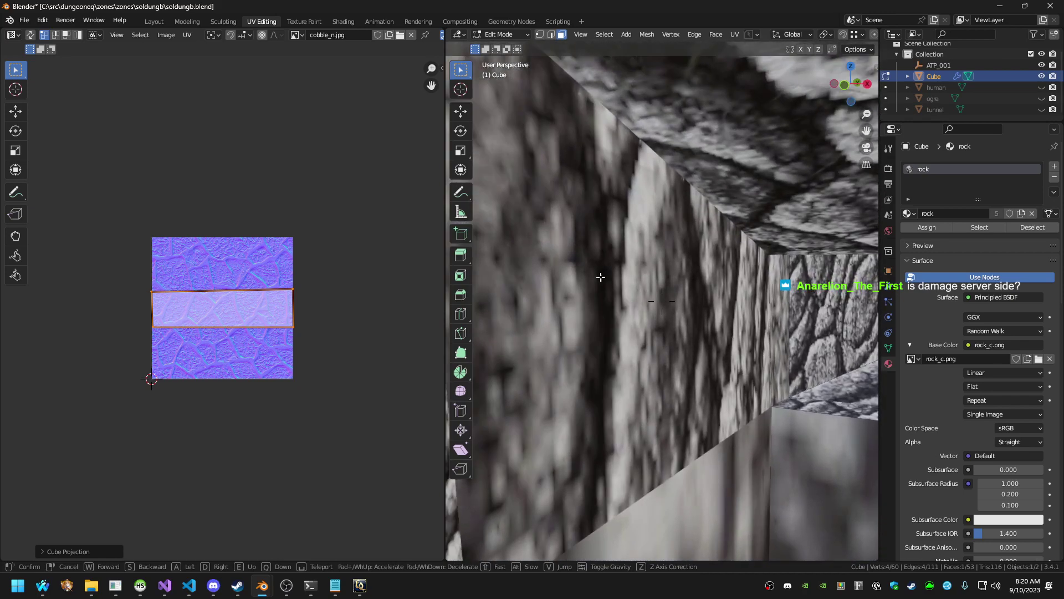
{"action": "left_click", "coordinate": [655, 293]}
{"action": "left_click", "coordinate": [655, 294]}
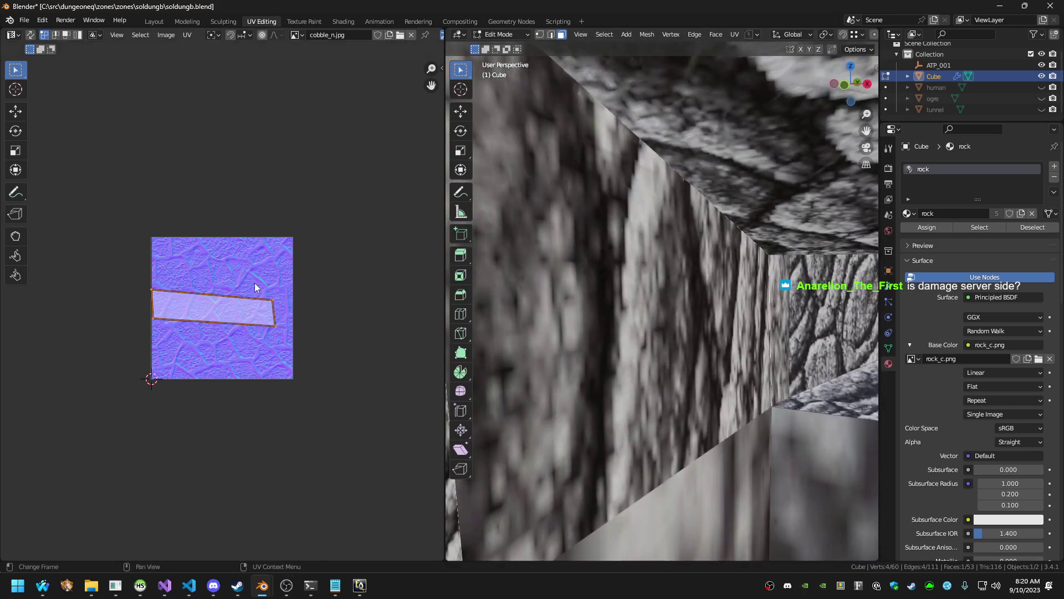
{"action": "key", "text": "F3"}
{"action": "key", "text": "Return"}
{"action": "key", "text": "s"}
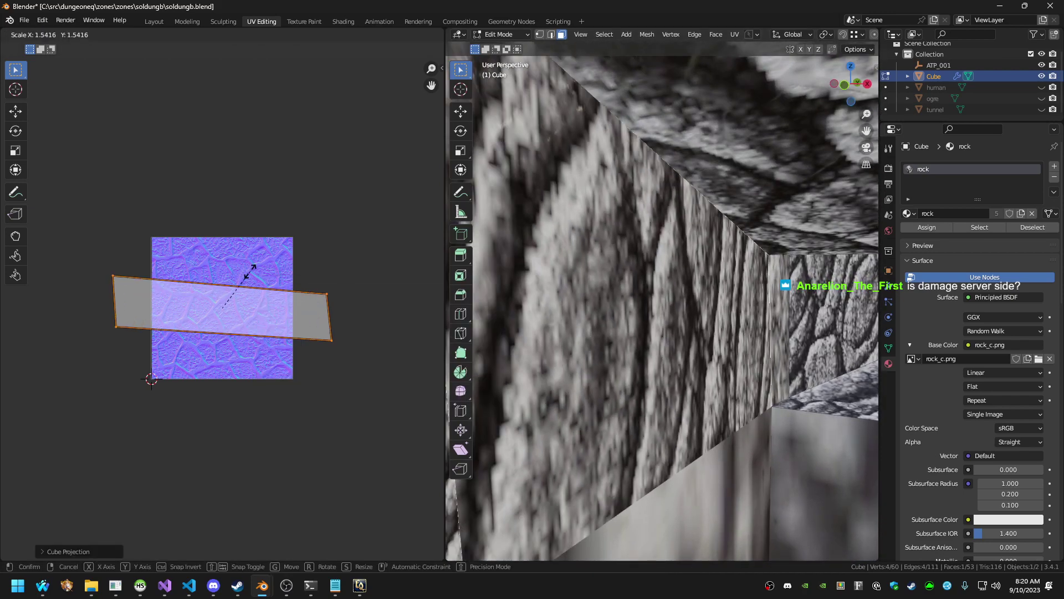
{"action": "left_click", "coordinate": [250, 281]}
Select the raised block's two end faces and both side faces and unwrap them together with Cube Projection
{"action": "key", "text": "shift+grave"}
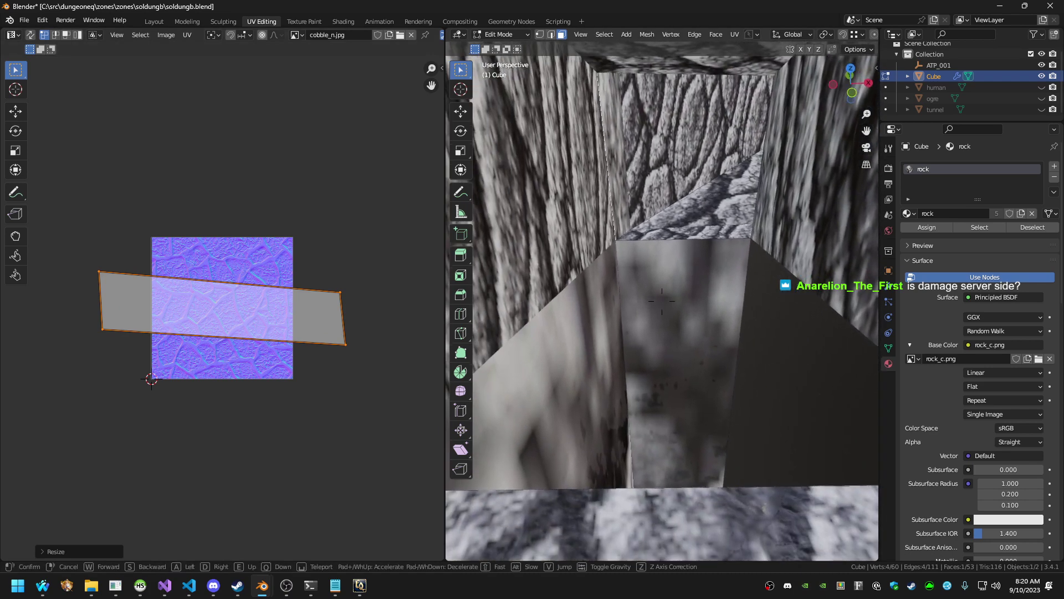
{"action": "left_click", "coordinate": [686, 269]}
{"action": "left_click", "coordinate": [696, 323]}
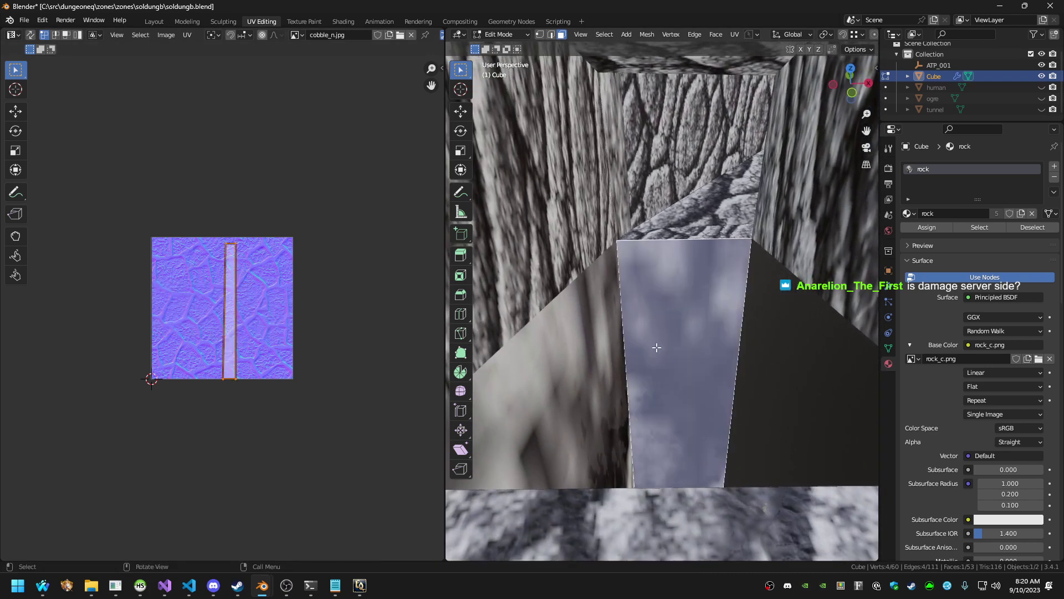
{"action": "left_click", "coordinate": [588, 361], "text": "shift"}
{"action": "left_click", "coordinate": [778, 371], "text": "shift"}
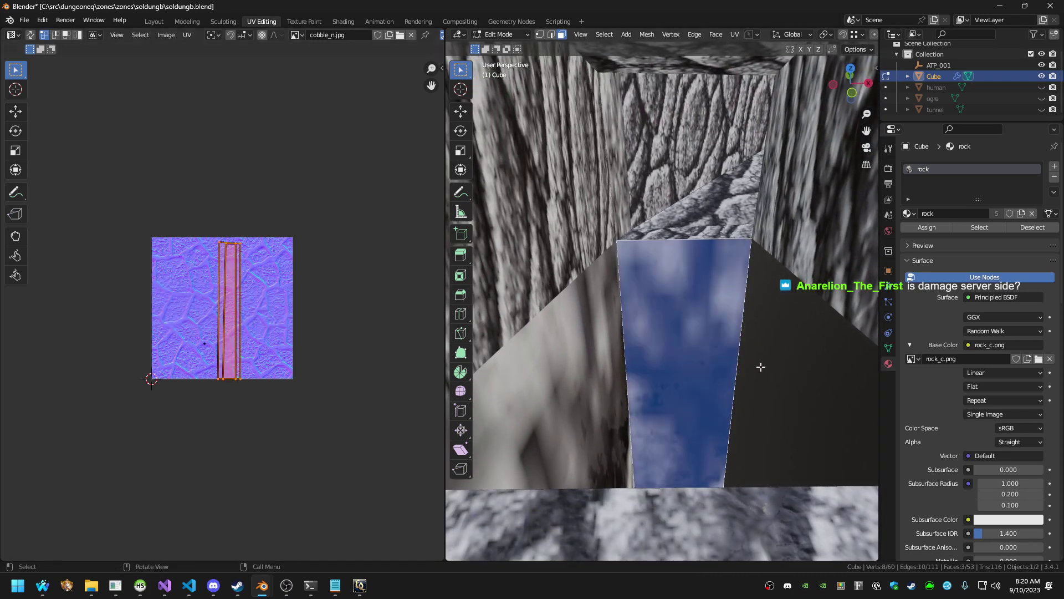
{"action": "key", "text": "shift+grave"}
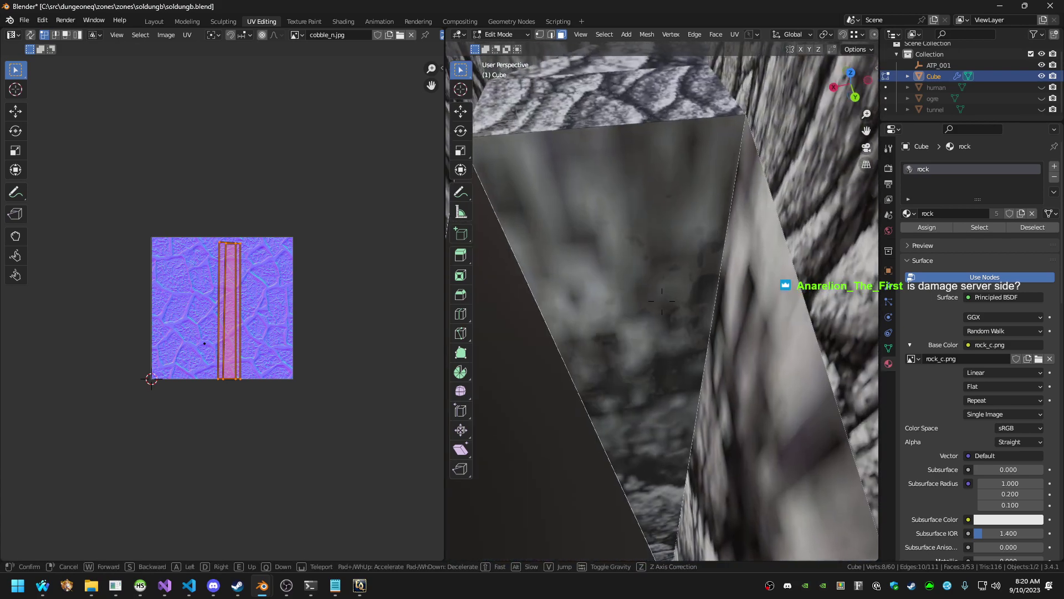
{"action": "left_click", "coordinate": [729, 358]}
{"action": "left_click", "coordinate": [619, 328], "text": "shift"}
{"action": "key", "text": "F3"}
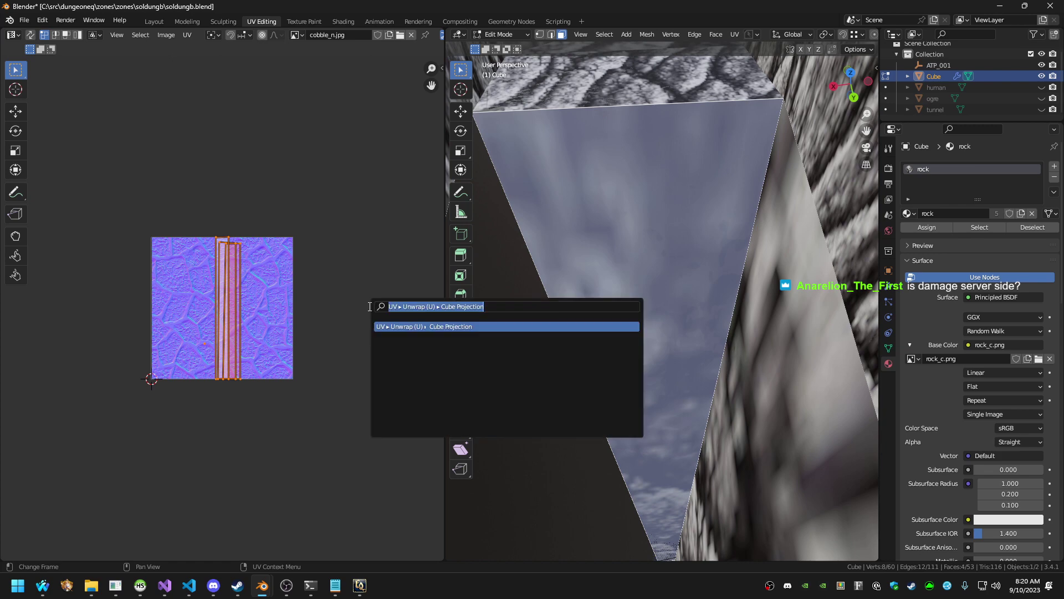
{"action": "key", "text": "Return"}
Unwrap the four selected shaft walls with Cube Projection and scale their UVs up strongly along X and Y, well beyond the texture bounds
{"action": "key", "text": "s"}
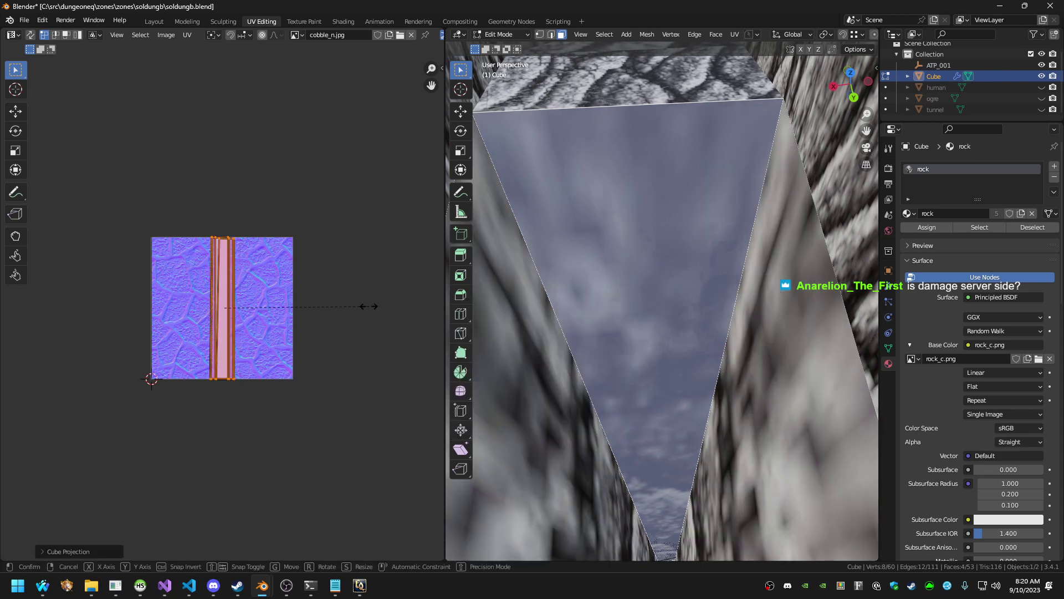
{"action": "key", "text": "y"}
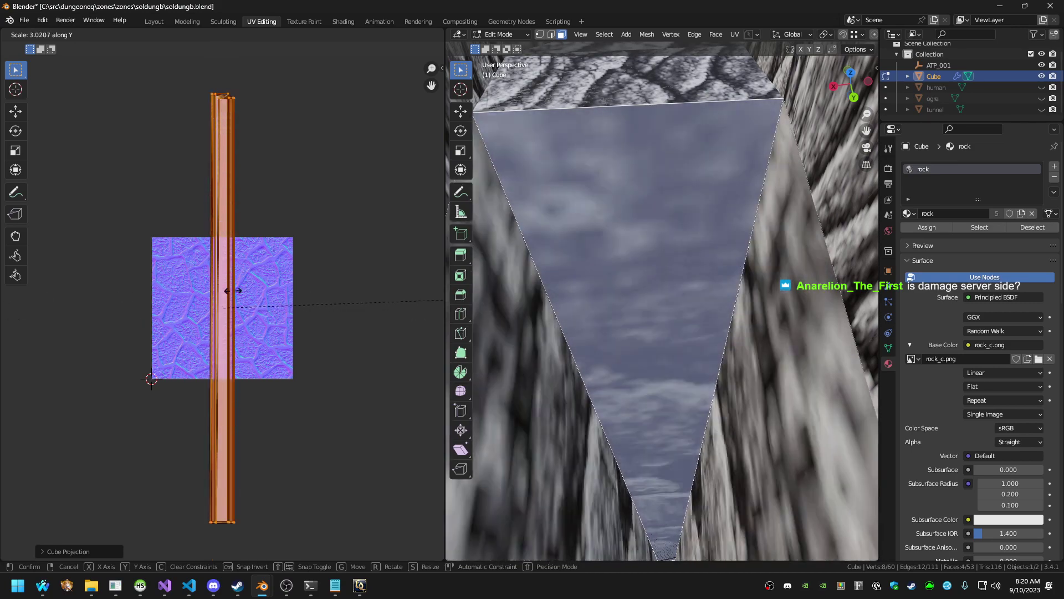
{"action": "key", "text": "x"}
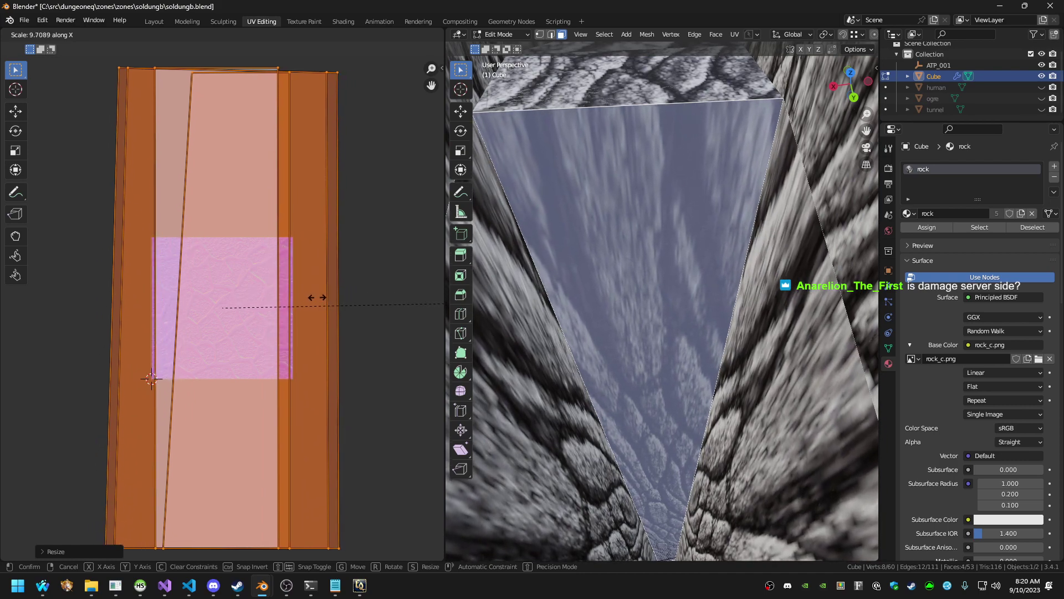
{"action": "left_click", "coordinate": [305, 302]}
{"action": "key", "text": "s"}
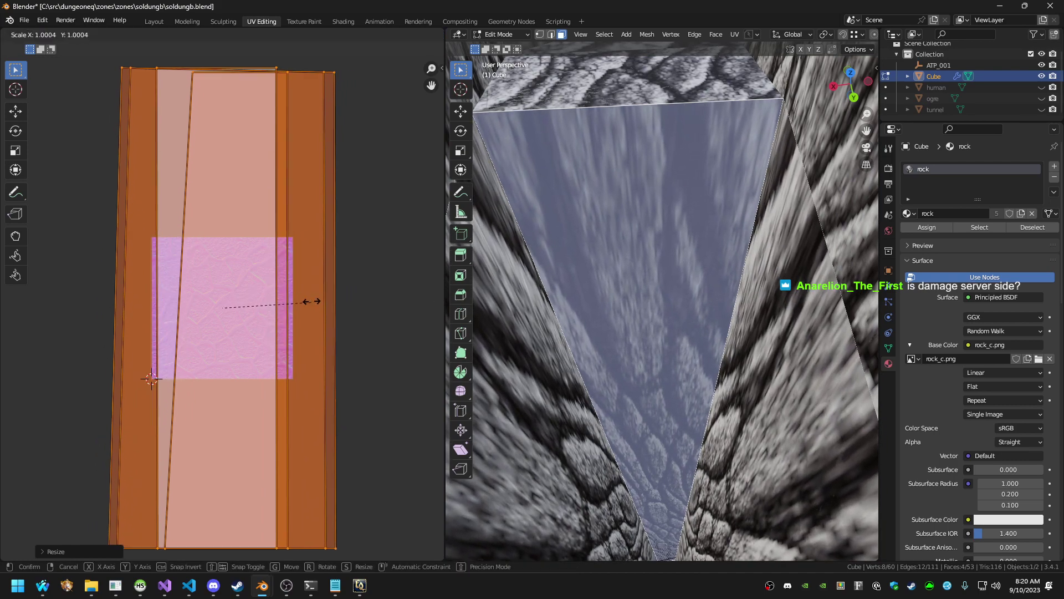
{"action": "key", "text": "y"}
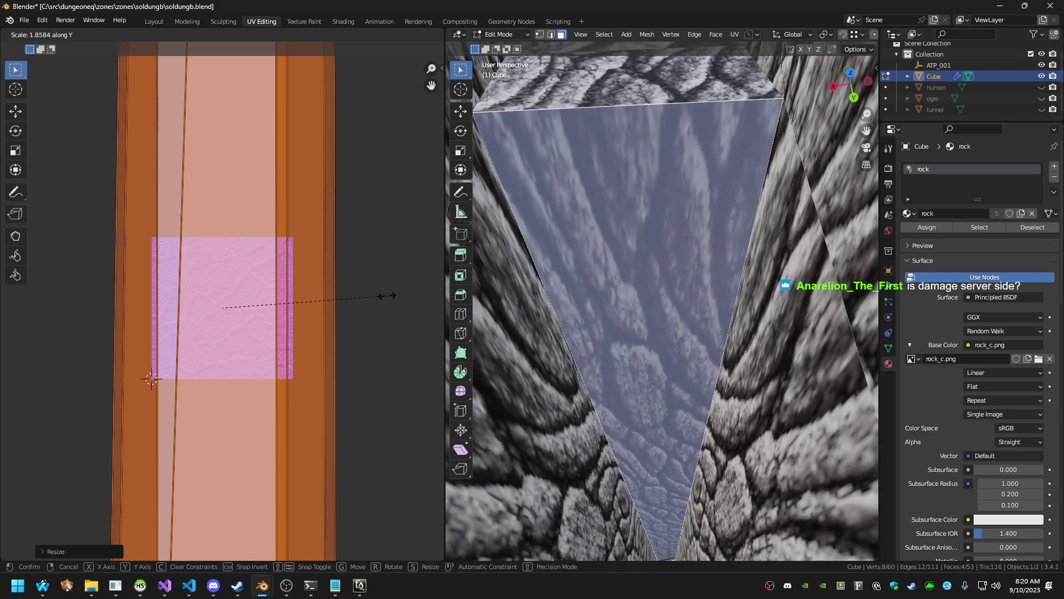
{"action": "left_click", "coordinate": [384, 299]}
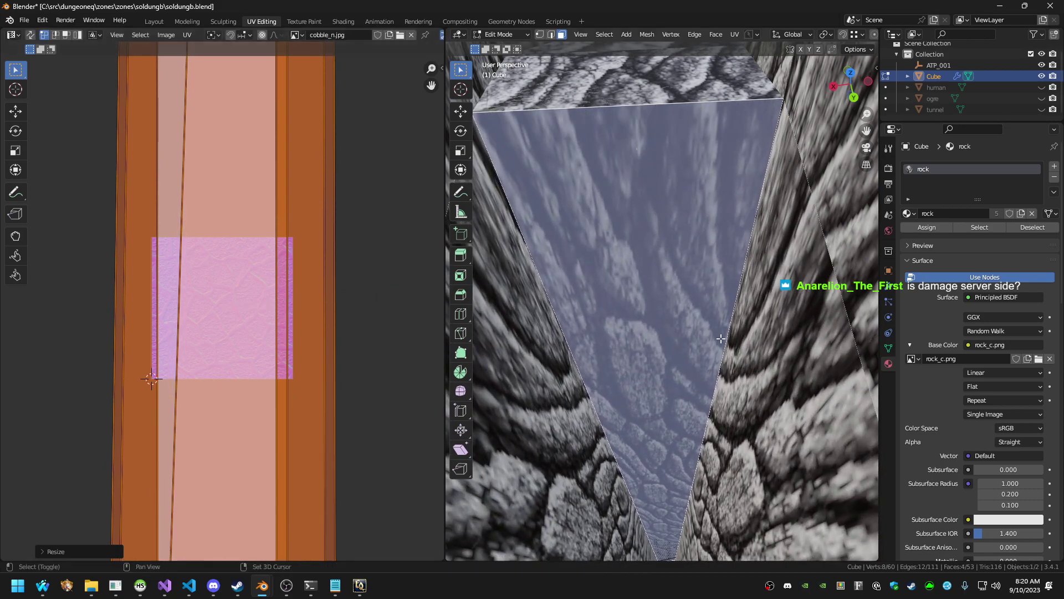
View the same four shaft walls from the other end and scale their UVs up further along Y
{"action": "key", "text": "shift+grave"}
{"action": "key", "text": "w"}
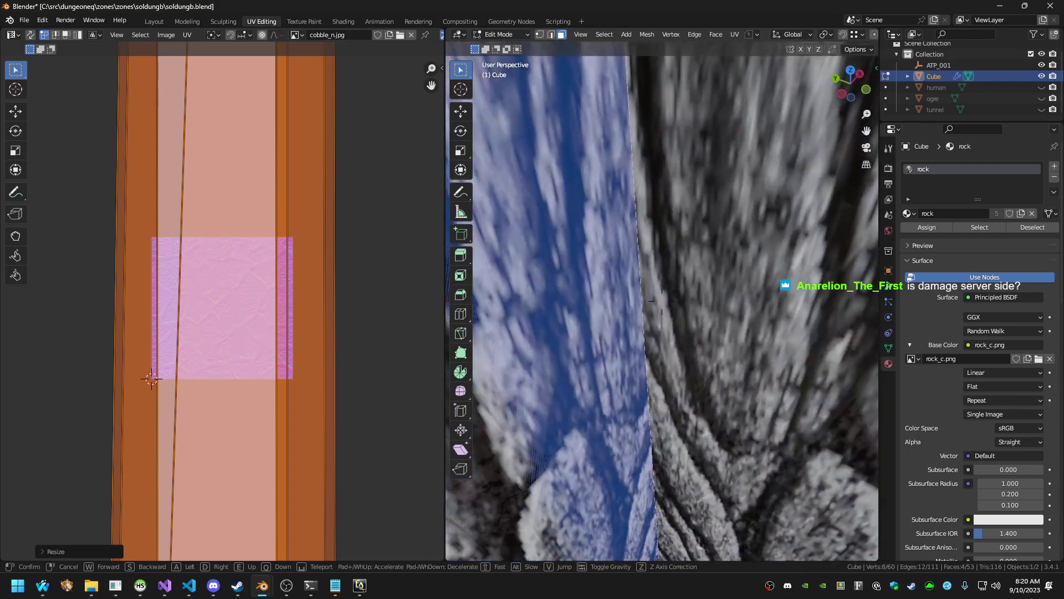
{"action": "key", "text": "Return"}
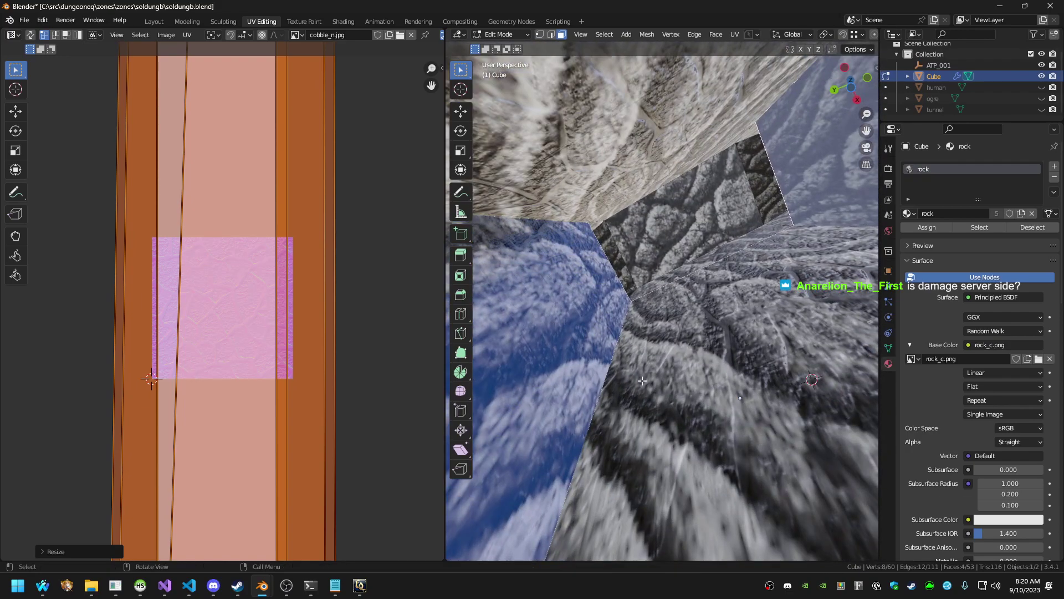
{"action": "key", "text": "s"}
{"action": "key", "text": "y"}
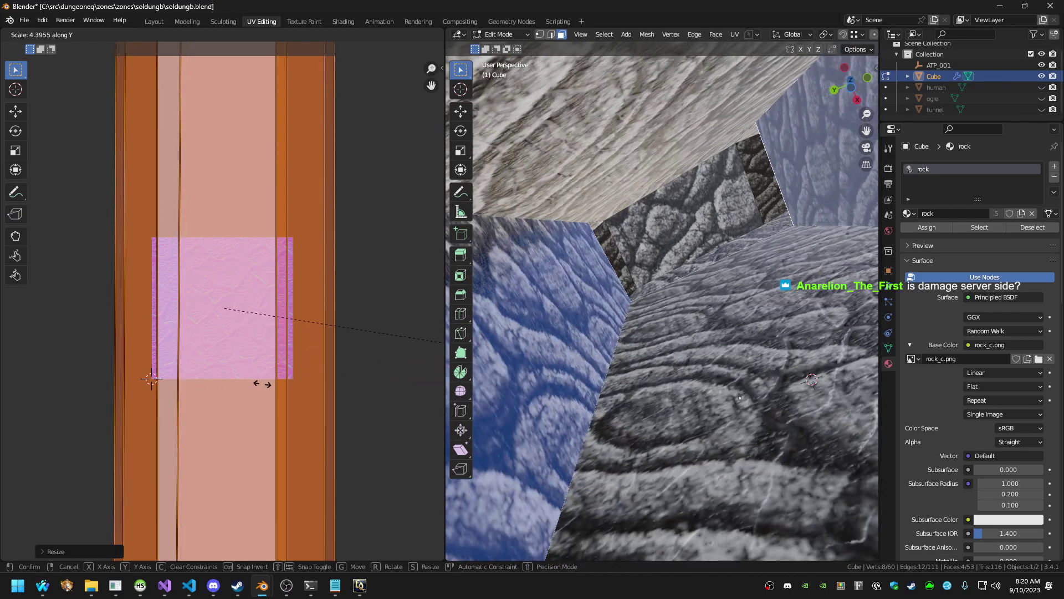
{"action": "left_click", "coordinate": [172, 392]}
Select the four sloped faces of the tapering tunnel section, unwrap them with Cube Projection and scale their UVs up about 3 times
{"action": "key", "text": "shift+grave"}
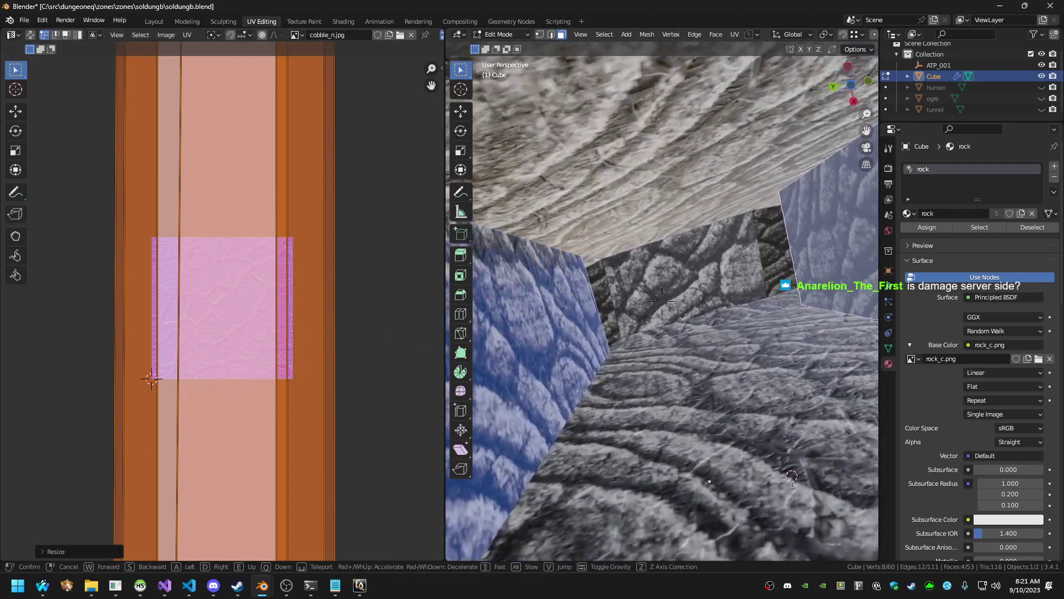
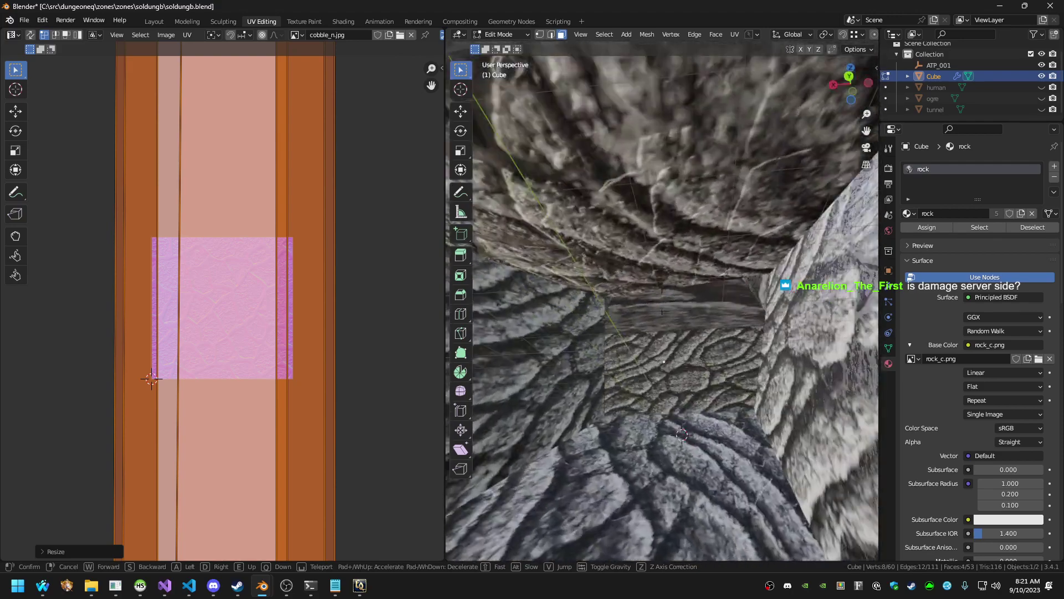
{"action": "left_click", "coordinate": [662, 301]}
{"action": "left_click", "coordinate": [547, 347], "text": "shift"}
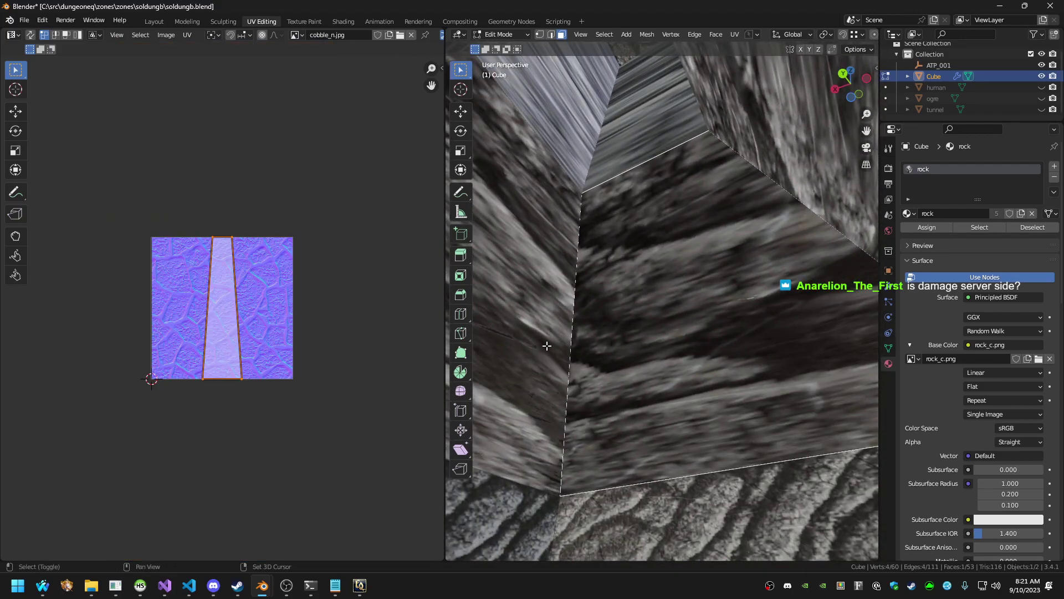
{"action": "key", "text": "shift+grave"}
{"action": "left_click", "coordinate": [662, 301]}
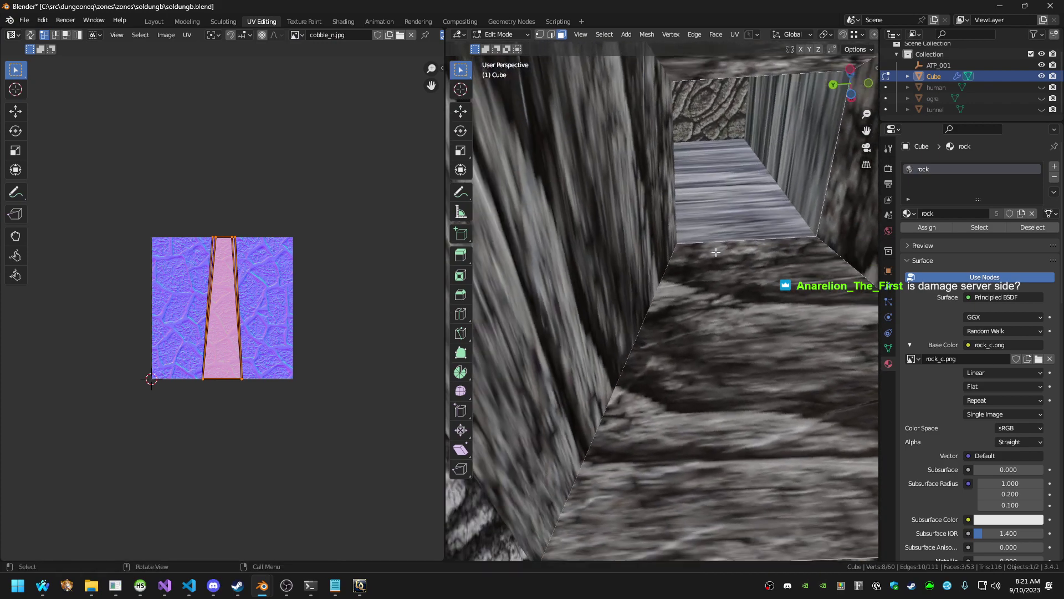
{"action": "left_click", "coordinate": [528, 287], "text": "shift"}
{"action": "type", "text": "ucube"}
{"action": "key", "text": "Return"}
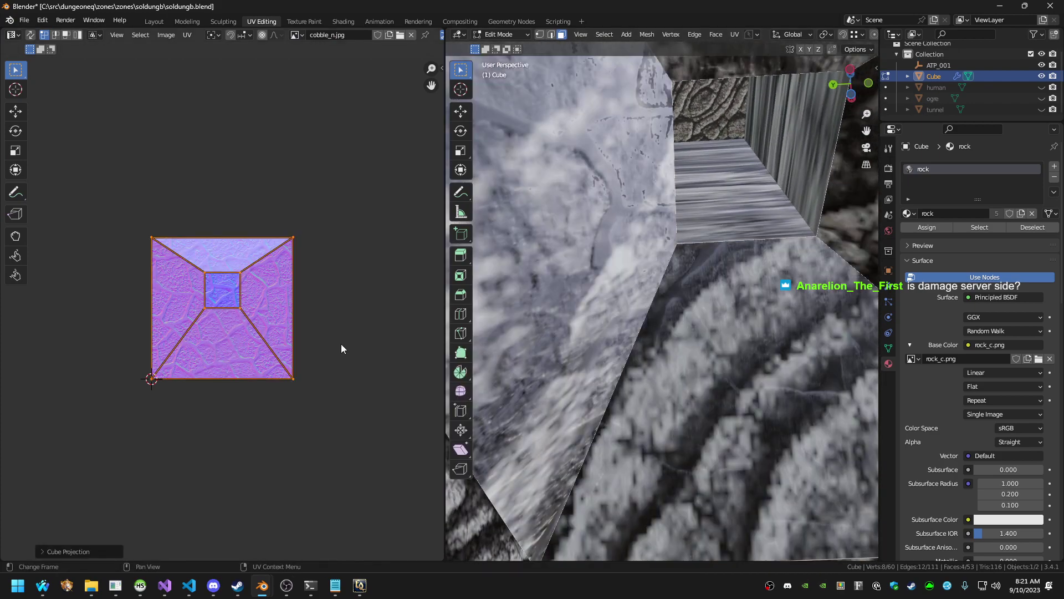
{"action": "key", "text": "s"}
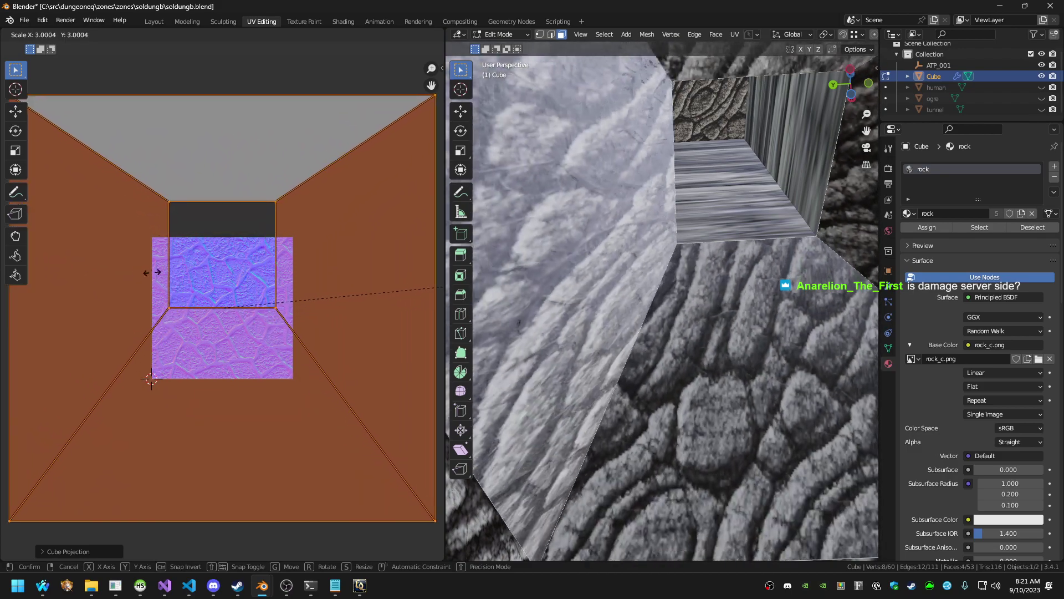
{"action": "left_click", "coordinate": [166, 269]}
Select the four streaked side faces of the adjoining square passage, unwrap them with Cube Projection and scale their UVs up slightly beyond the texture
{"action": "middle_click_drag", "start_coordinate": [554, 310], "coordinate": [620, 321]}
{"action": "left_click", "coordinate": [513, 263]}
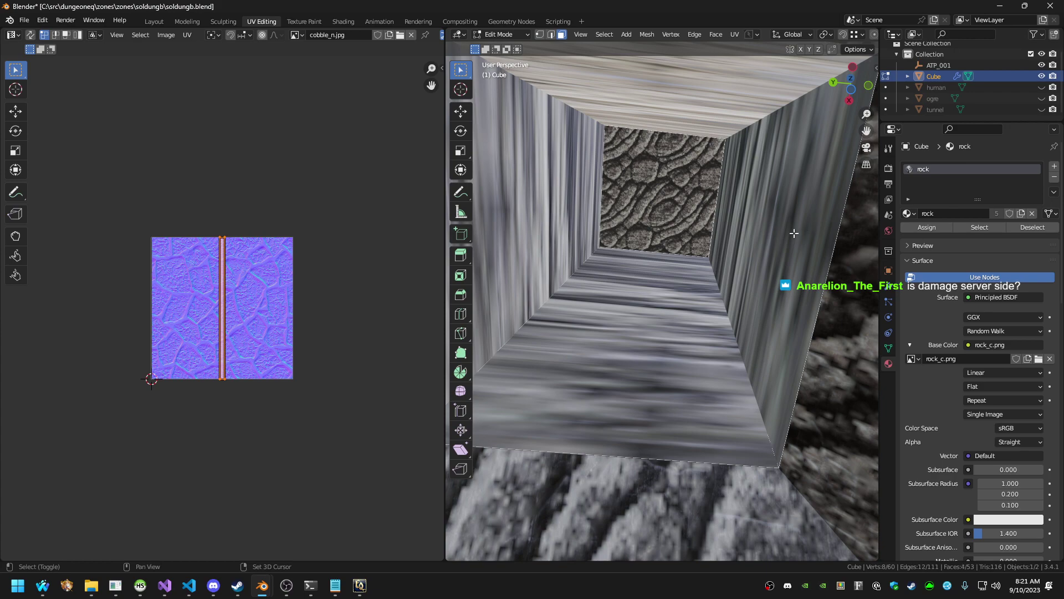
{"action": "key", "text": "u"}
{"action": "left_click", "coordinate": [253, 293]}
{"action": "key", "text": "s"}
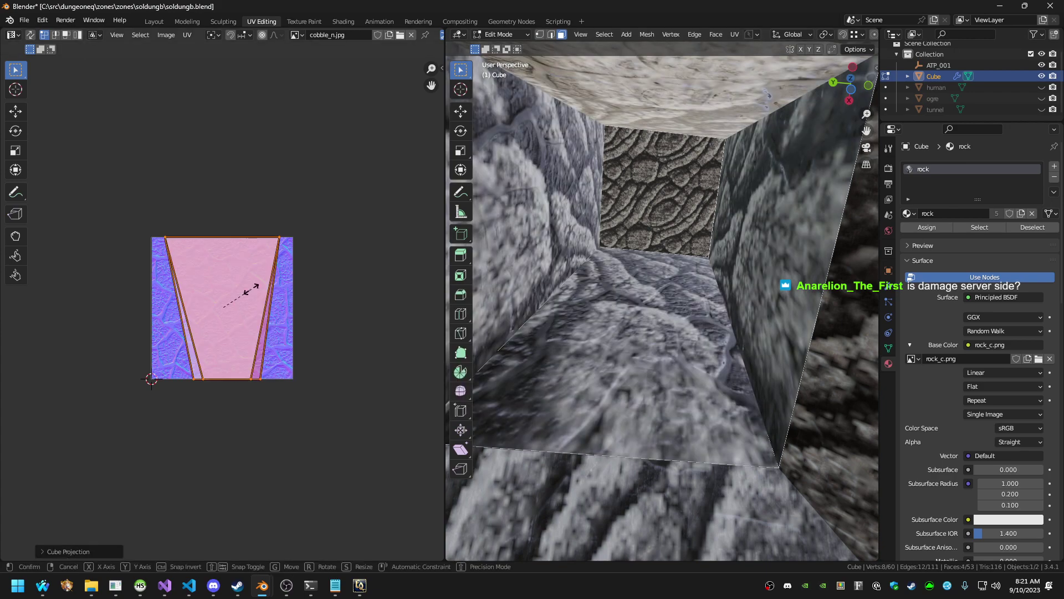
{"action": "left_click", "coordinate": [267, 281]}
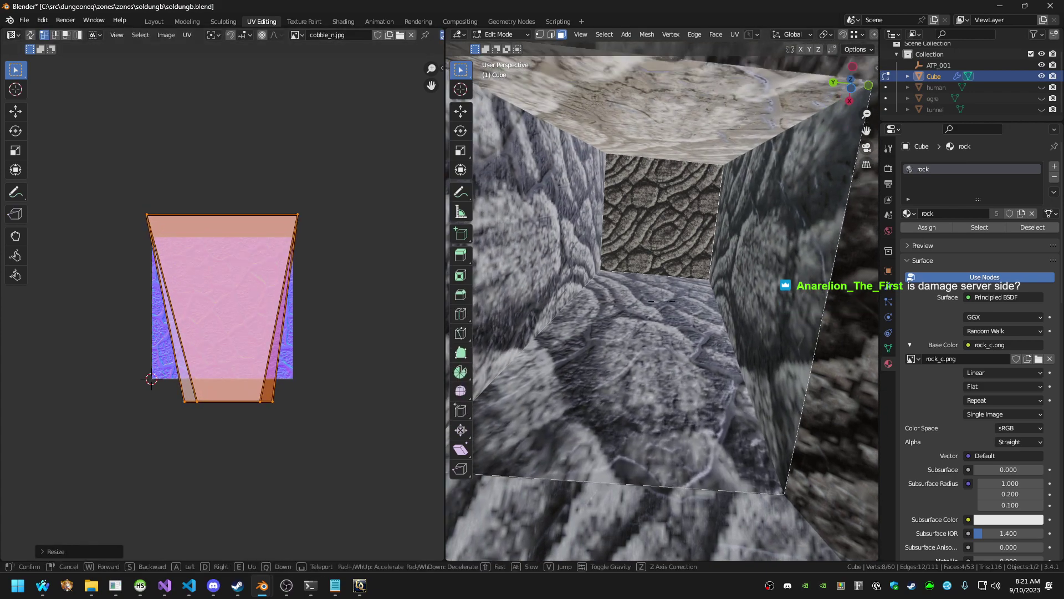
Select the remaining streaked face between the textured rock walls and unwrap it with Cube Projection
{"action": "key", "text": "shift+grave"}
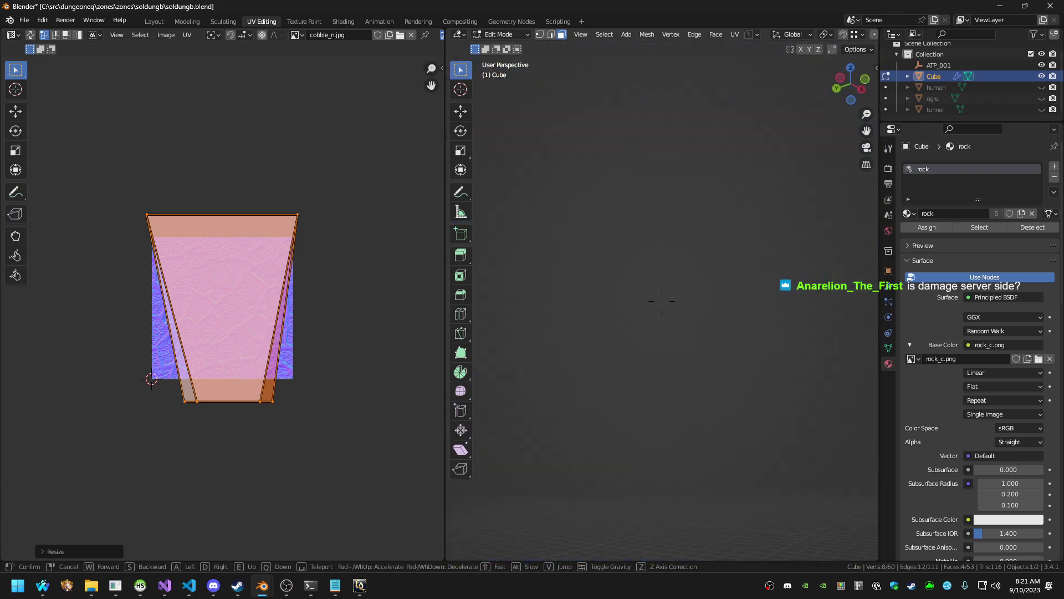
{"action": "key", "text": "w"}
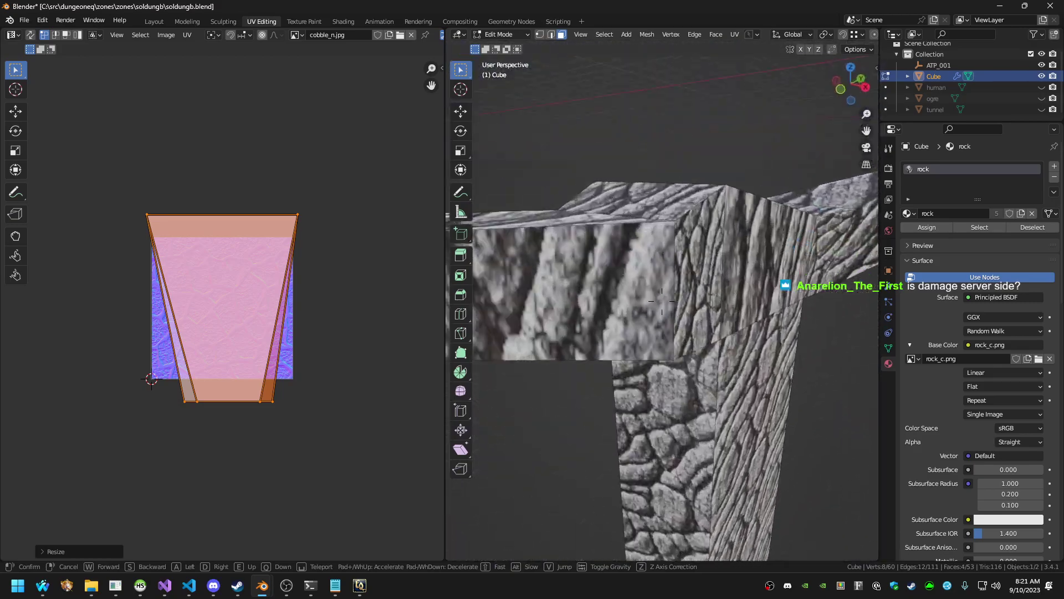
{"action": "key", "text": "w"}
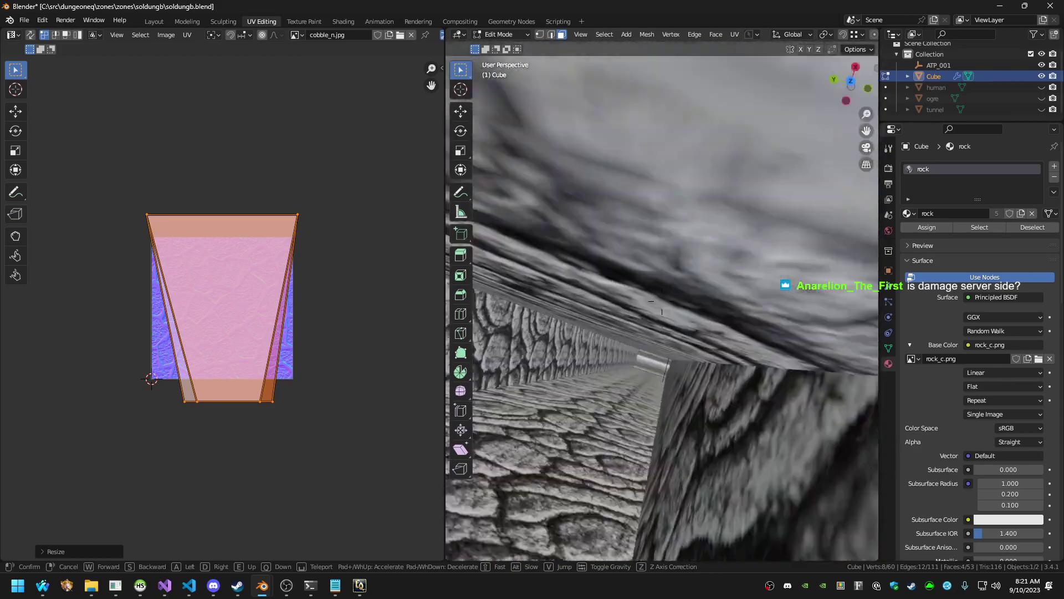
{"action": "key", "text": "w"}
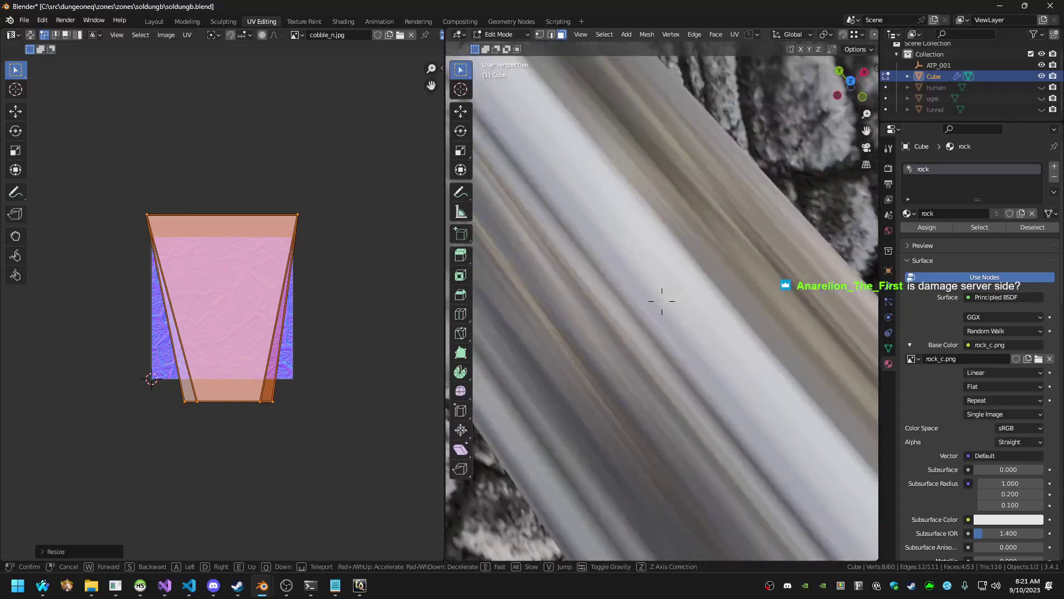
{"action": "key", "text": "s"}
{"action": "left_click", "coordinate": [662, 301]}
{"action": "left_click", "coordinate": [672, 273]}
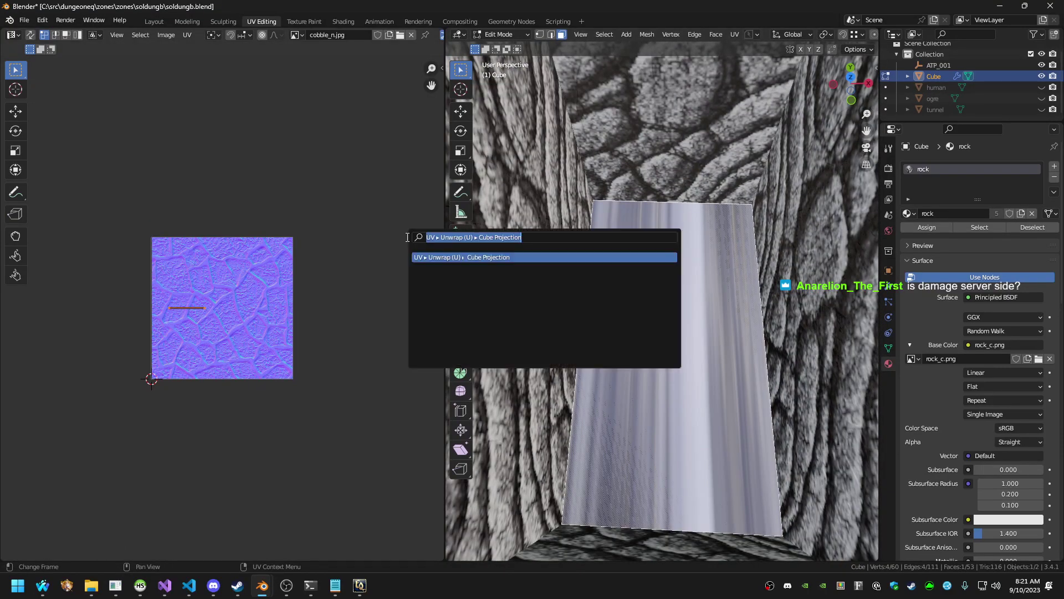
{"action": "key", "text": "Return"}
Inspect the mesh from outside and inside for any faces that still have a stretched rock texture
{"action": "key", "text": "shift+grave"}
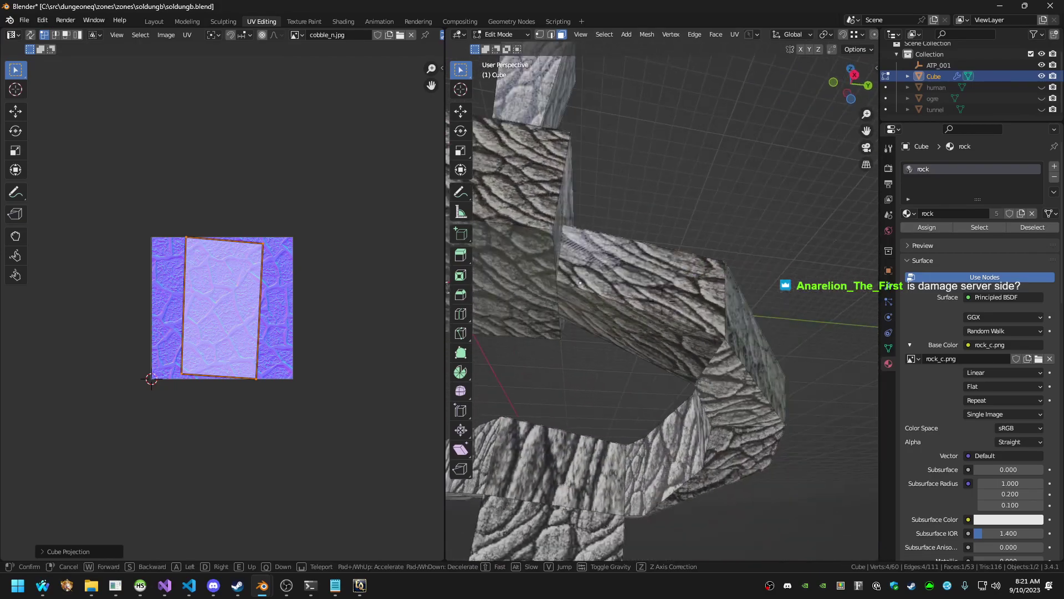
{"action": "key", "text": "a"}
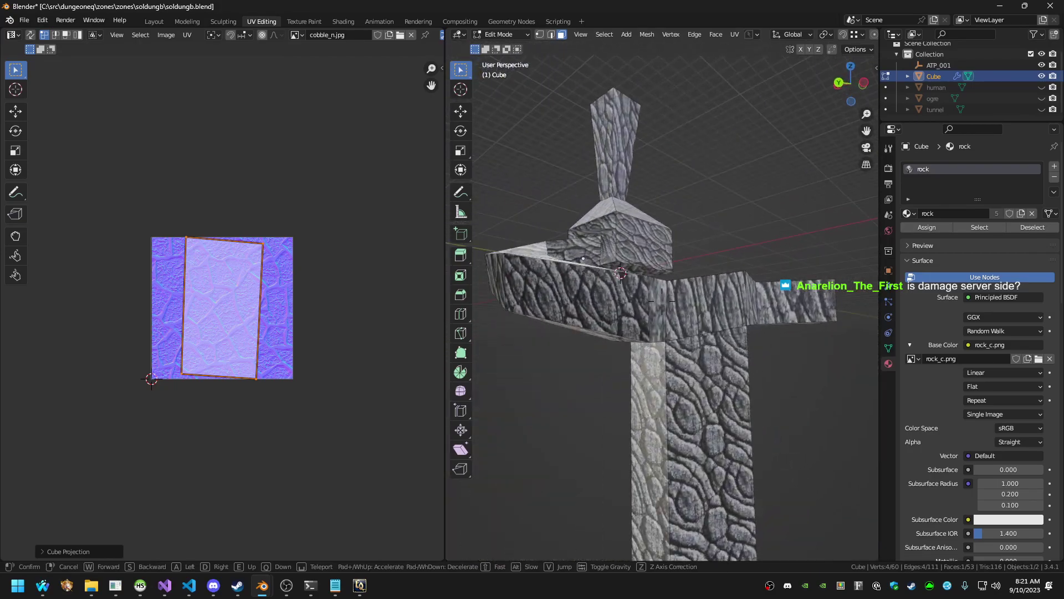
{"action": "key", "text": "d"}
{"action": "key", "text": "w"}
{"action": "key", "text": "a"}
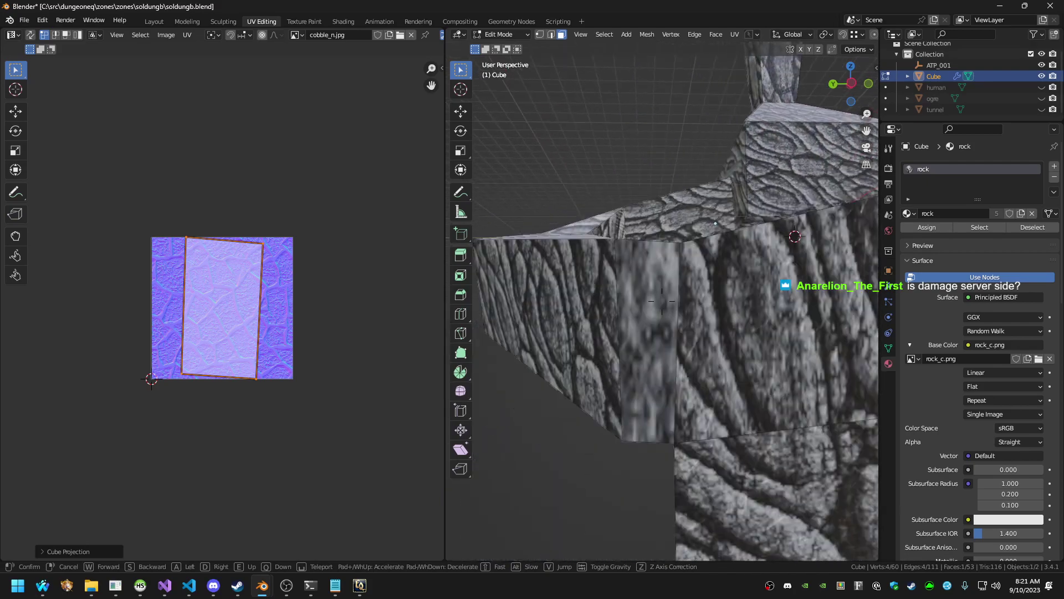
{"action": "key", "text": "a"}
{"action": "key", "text": "w"}
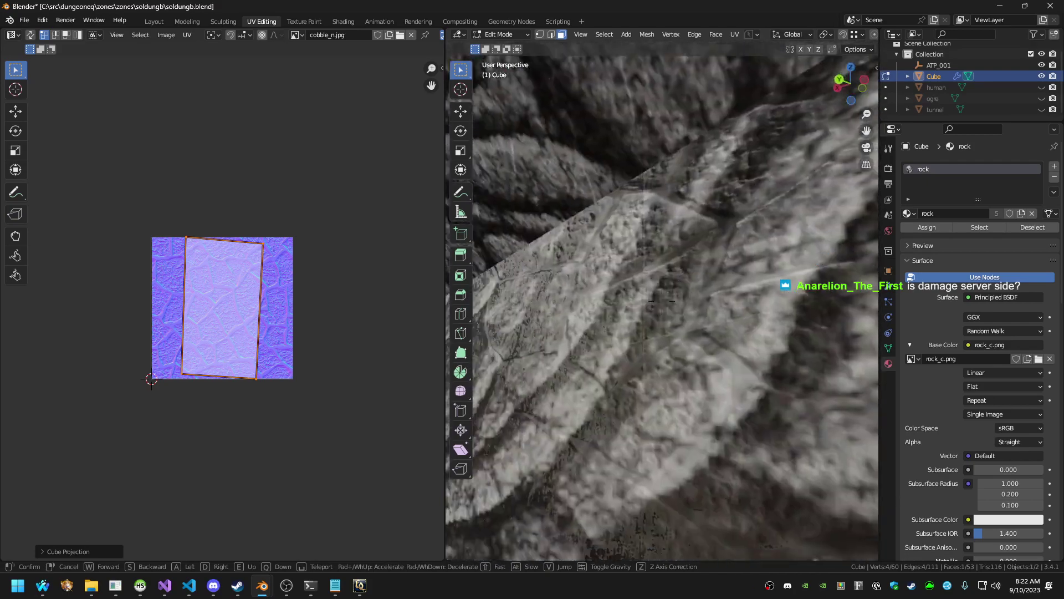
{"action": "key", "text": "w"}
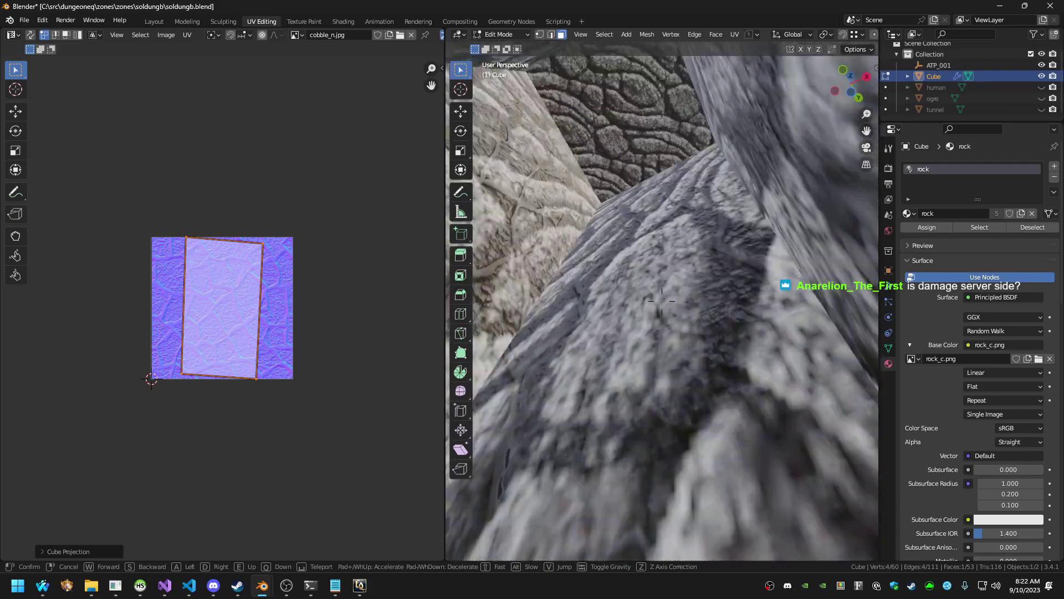
{"action": "key", "text": "w"}
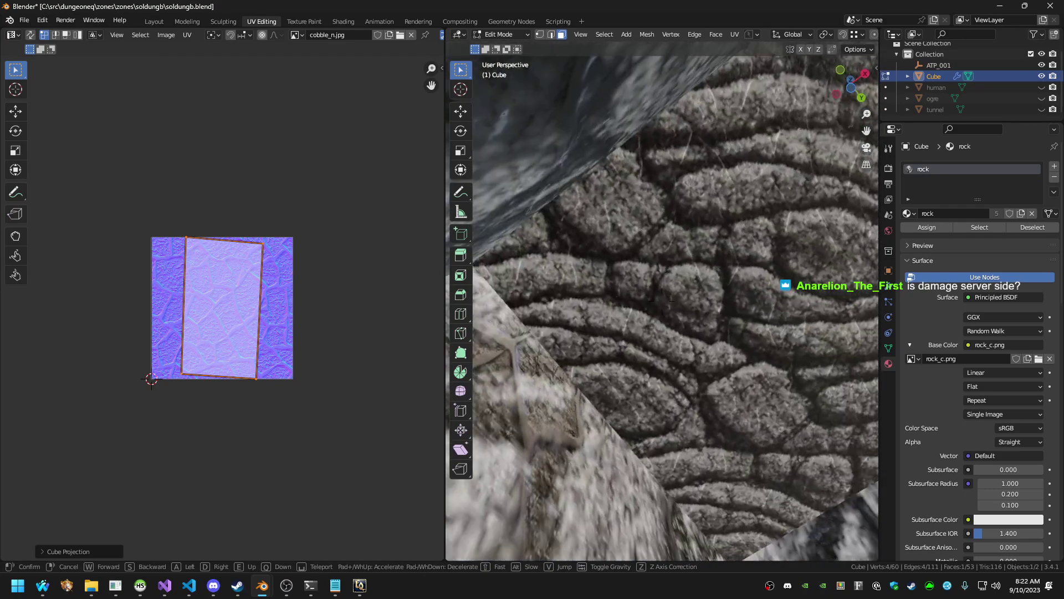
{"action": "key", "text": "w"}
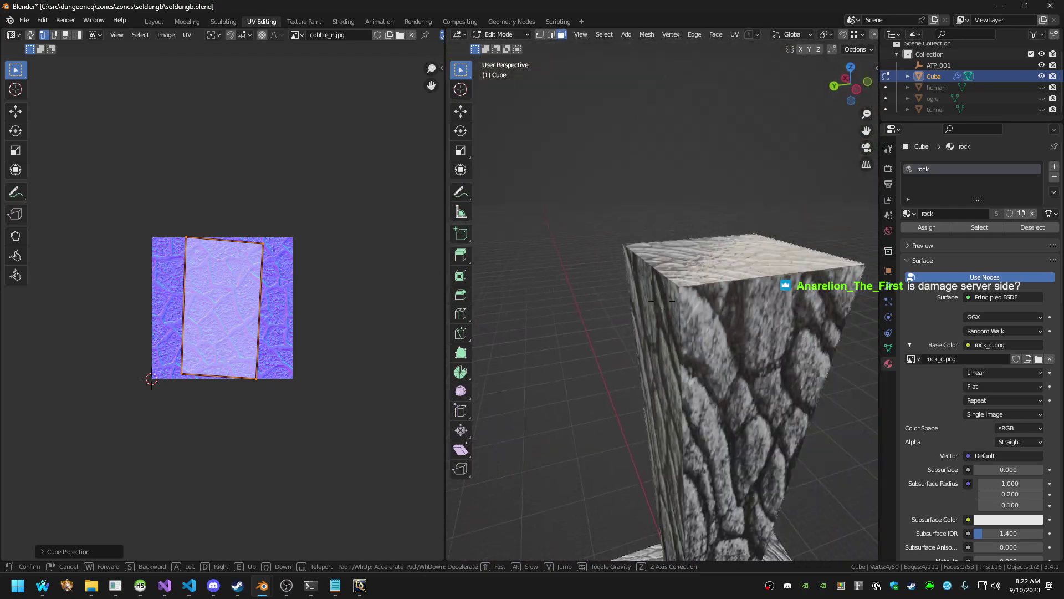
{"action": "key", "text": "s"}
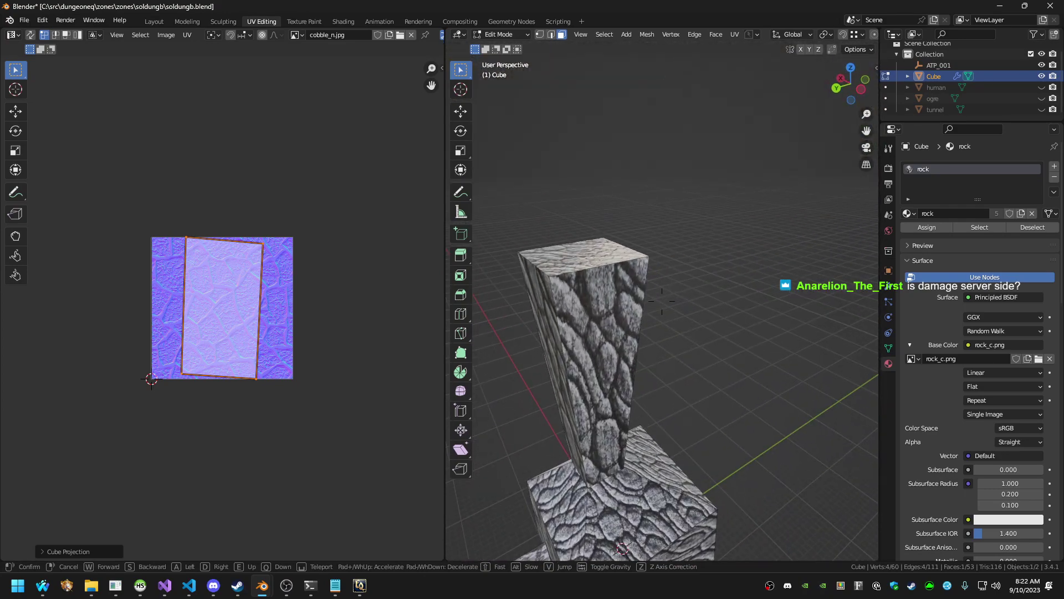
{"action": "left_click", "coordinate": [662, 301]}
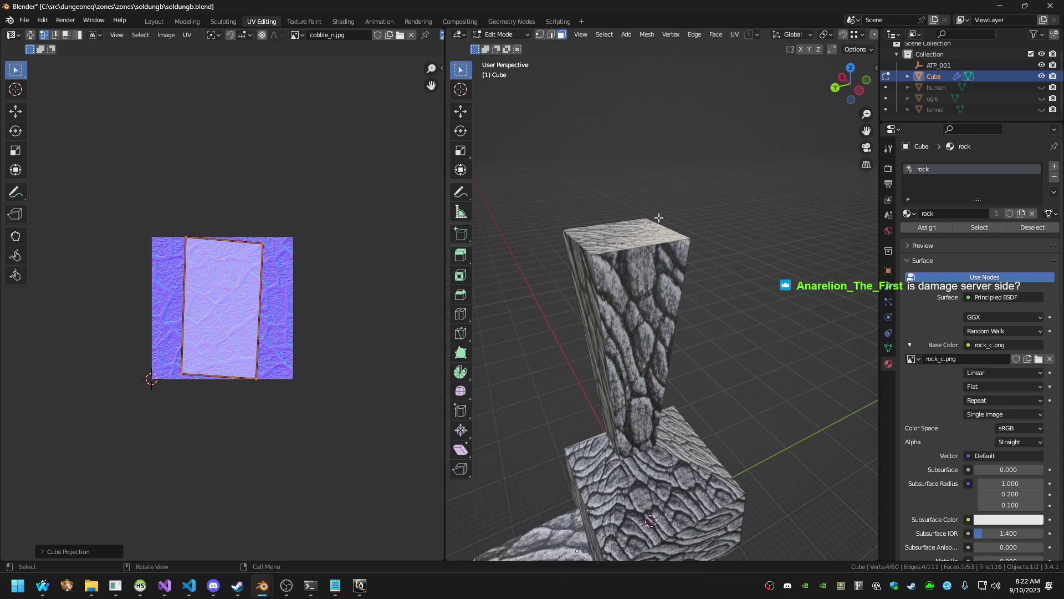
{"action": "left_click", "coordinate": [640, 244]}
In the Layout workspace, select the top face of the tapering shaft and raise it about 8.65 m along Z
{"action": "key", "text": "Tab"}
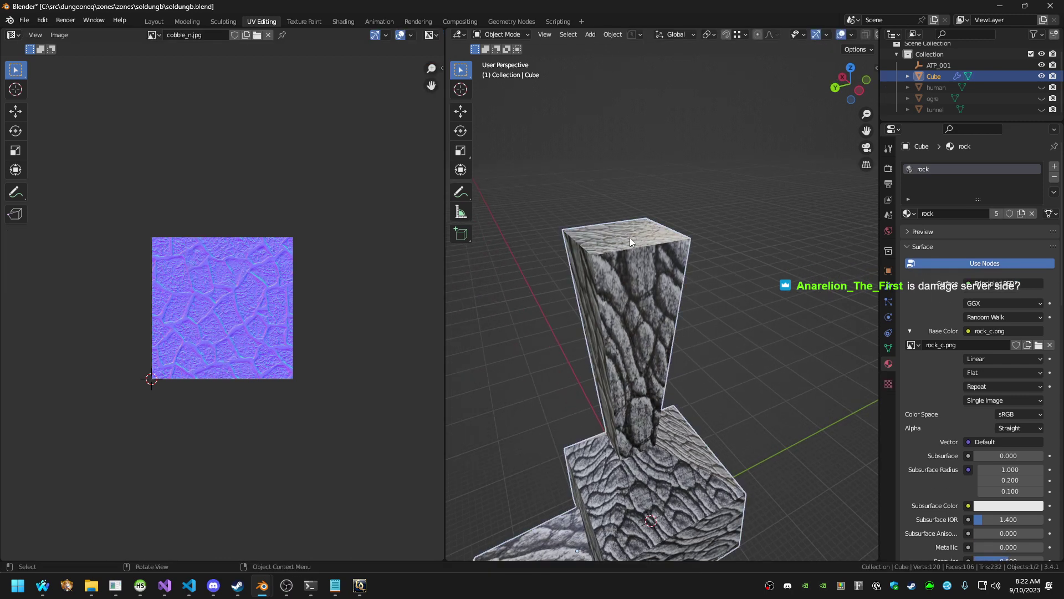
{"action": "key", "text": "Tab"}
{"action": "left_click", "coordinate": [154, 21]}
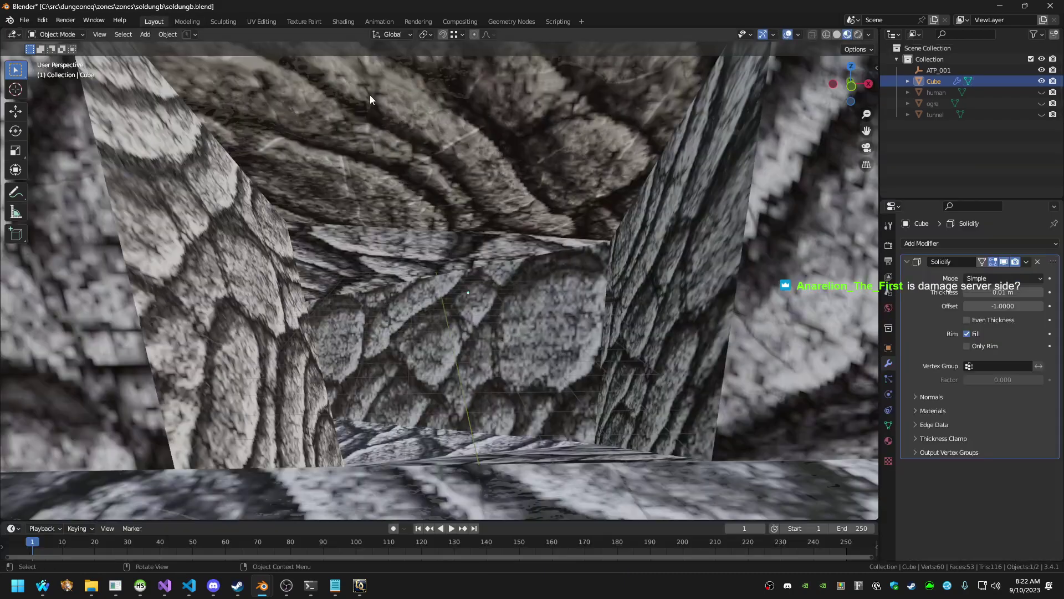
{"action": "key", "text": "shift+grave"}
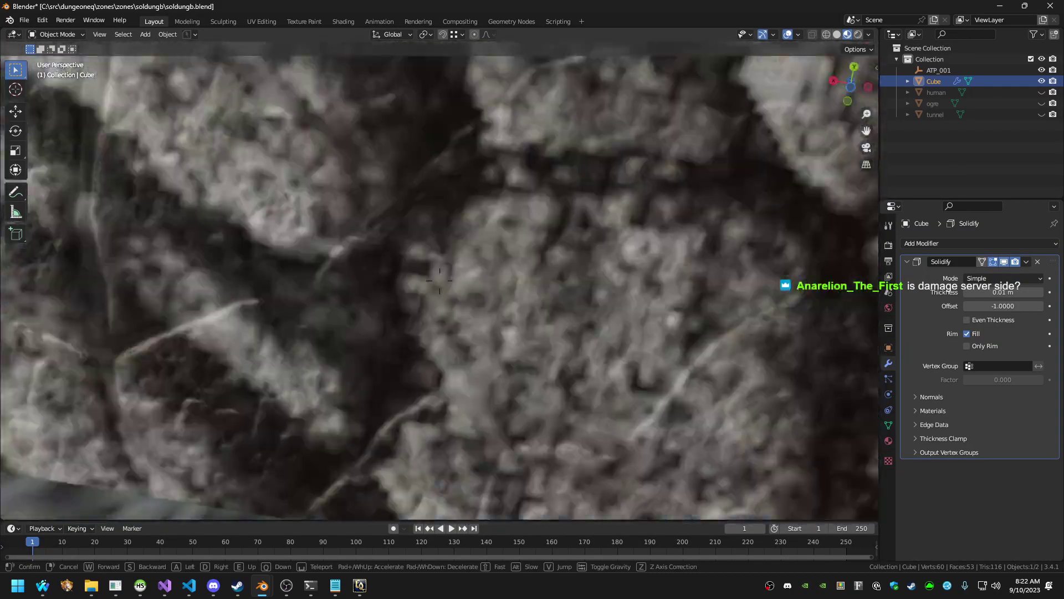
{"action": "key", "text": "s"}
{"action": "key", "text": "w"}
{"action": "left_click", "coordinate": [440, 280]}
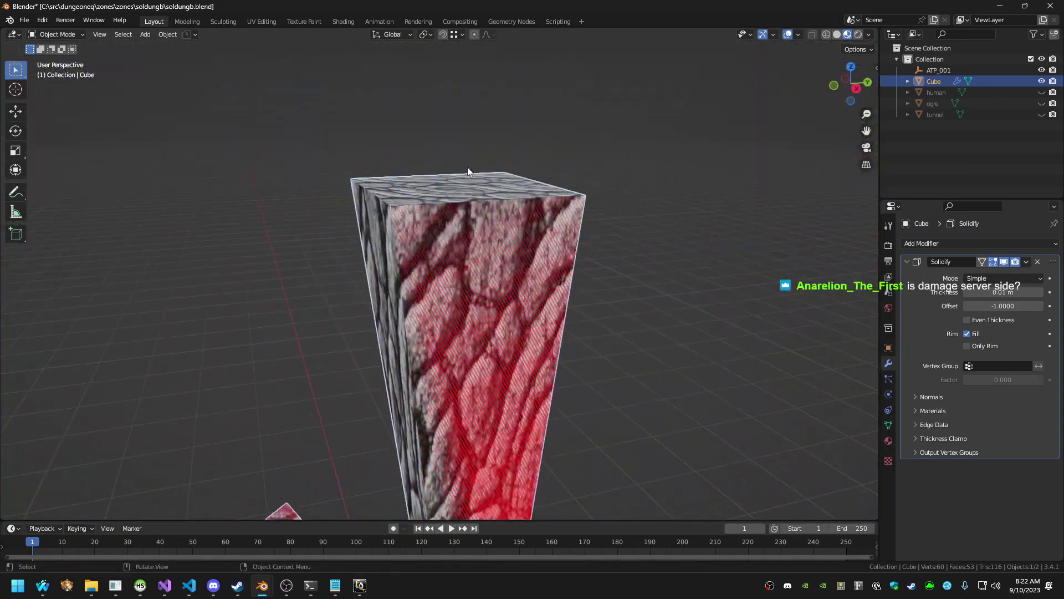
{"action": "key", "text": "Tab"}
{"action": "left_click", "coordinate": [466, 192]}
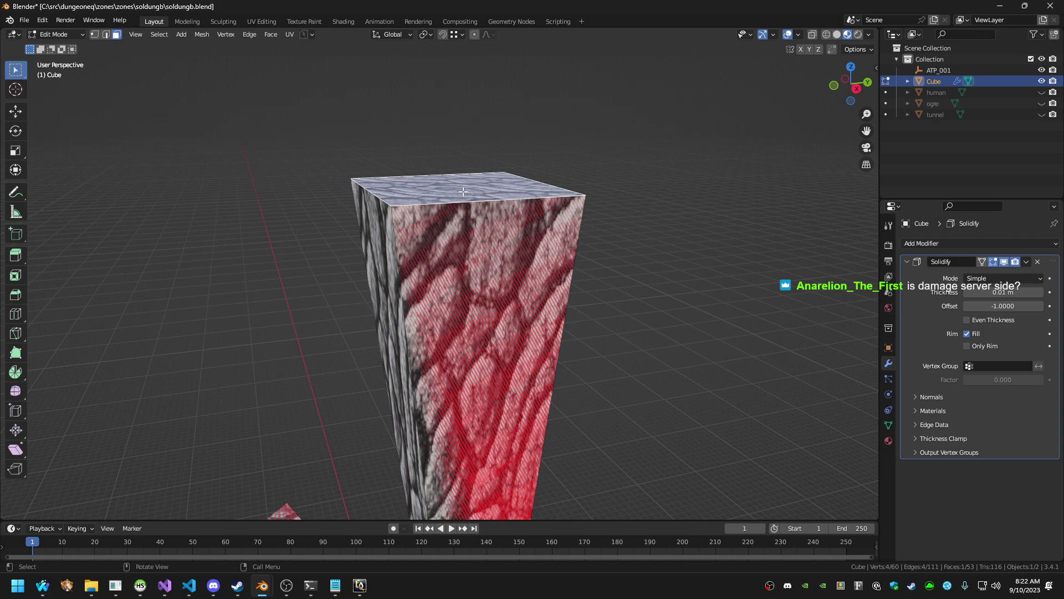
{"action": "key", "text": "g"}
{"action": "key", "text": "z"}
{"action": "left_click", "coordinate": [605, 321]}
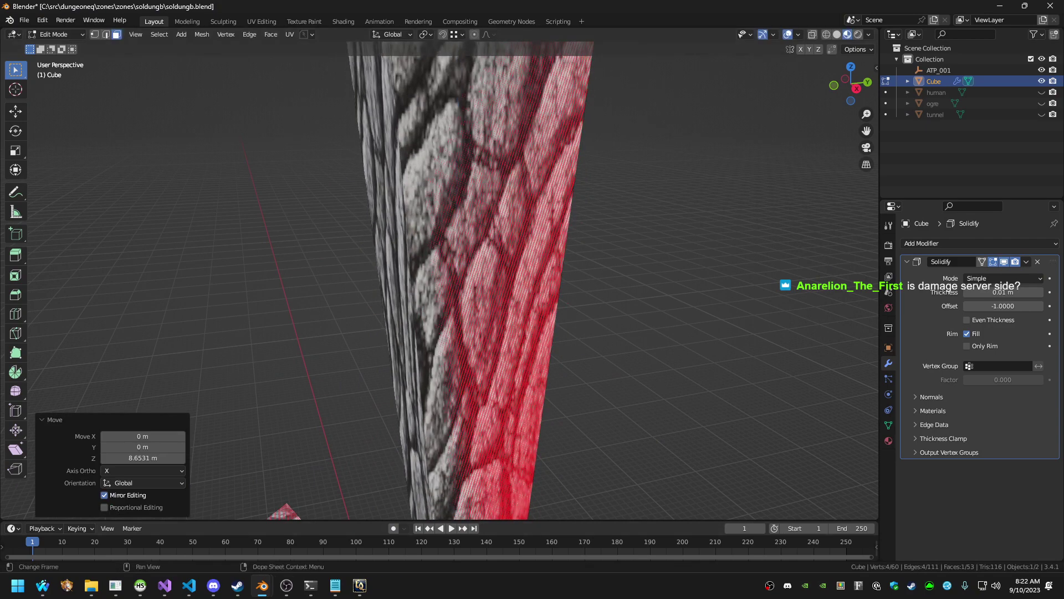
Raise the shaft's top face a further 160 m or so along Z
{"action": "scroll", "coordinate": [594, 288], "scroll_direction": "down", "scroll_amount": 10}
{"action": "key", "text": "g"}
{"action": "key", "text": "z"}
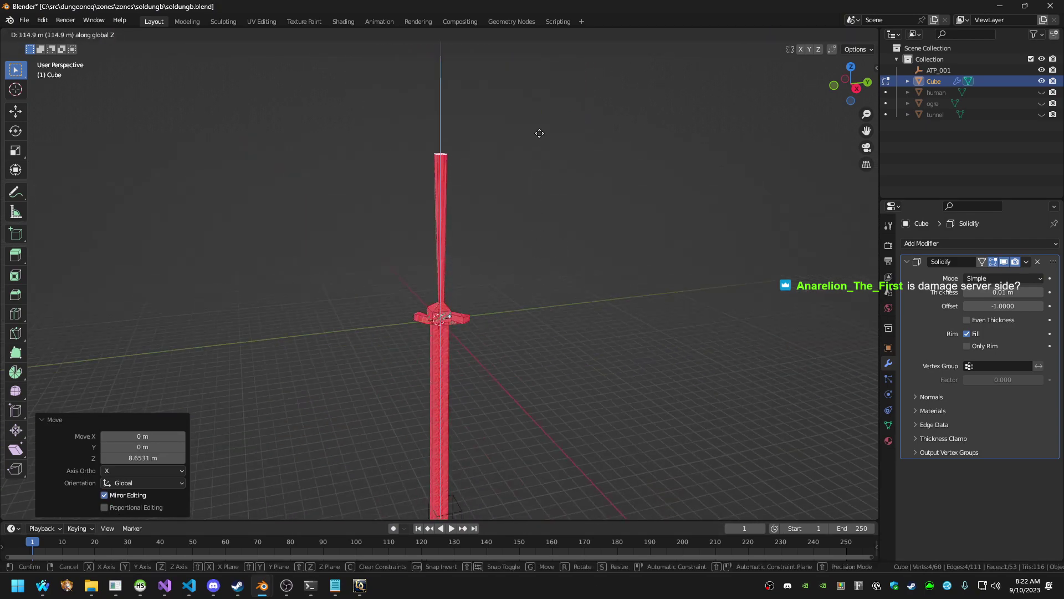
{"action": "left_click", "coordinate": [542, 90]}
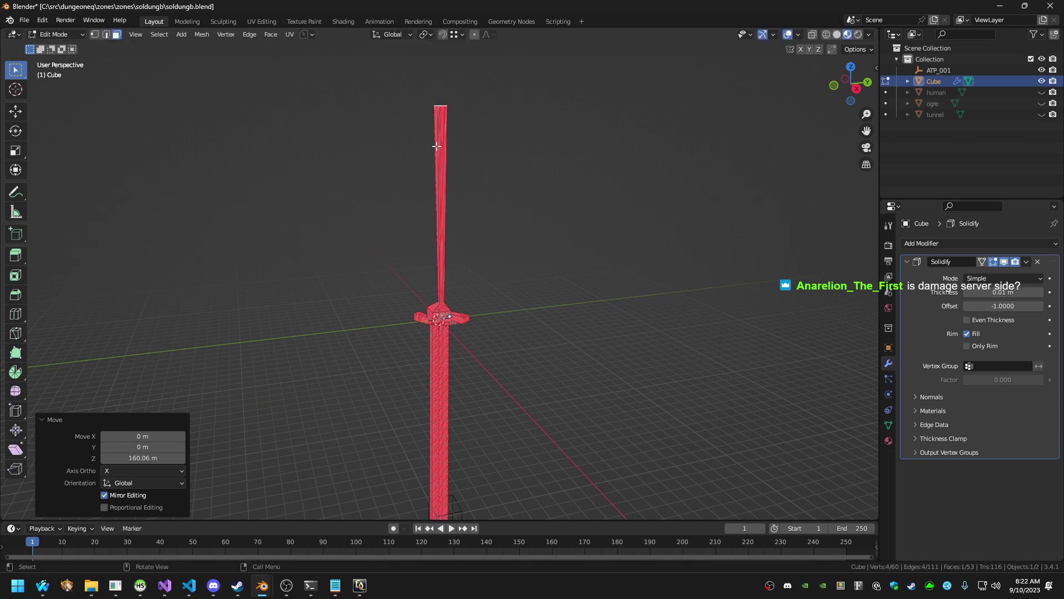
Add a single loop cut around the elongated shaft, slid up close below its top face
{"action": "left_click", "coordinate": [16, 313]}
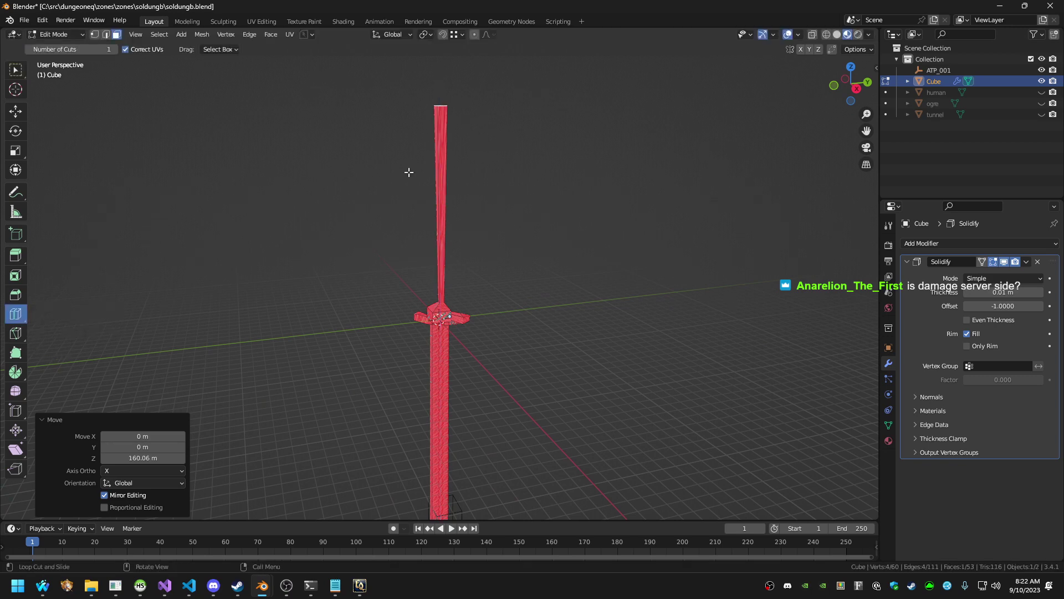
{"action": "left_click_drag", "start_coordinate": [446, 158], "coordinate": [451, 92]}
{"action": "key", "text": "3"}
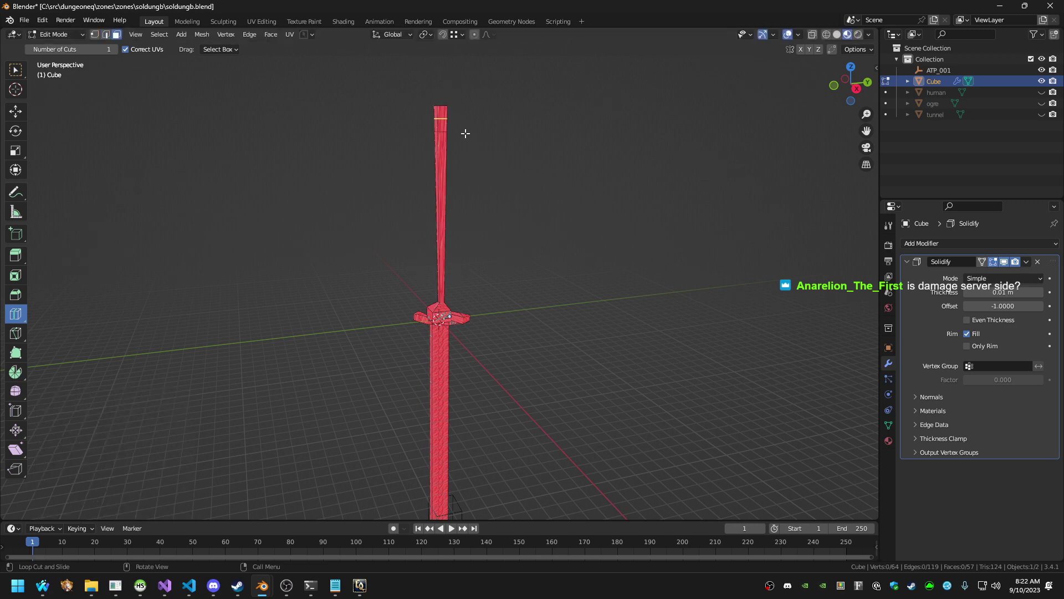
{"action": "key", "text": "w"}
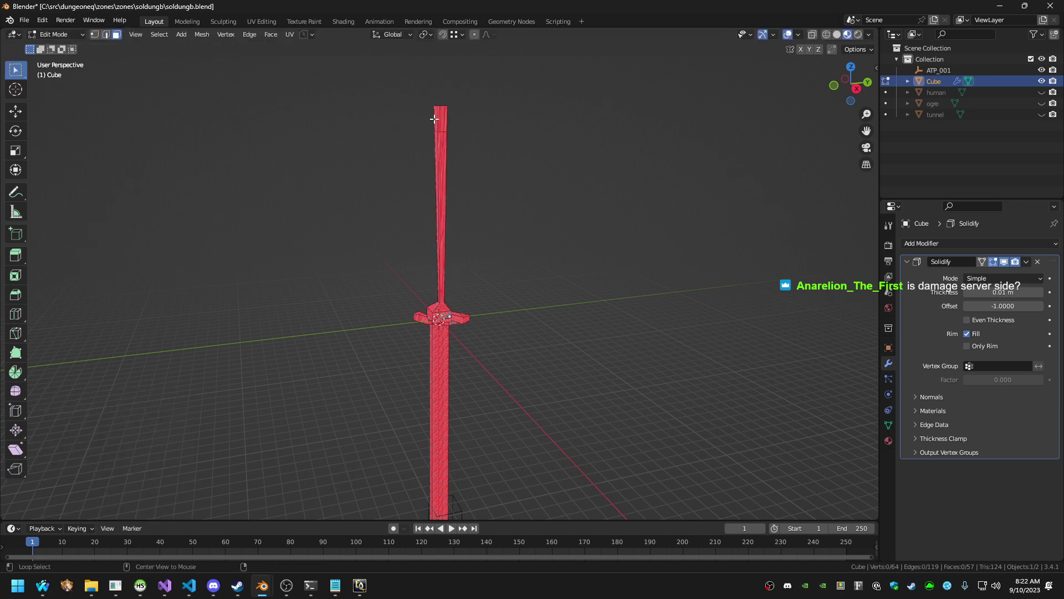
Select the ring of side faces above the new loop cut and try to scale it
{"action": "left_click", "coordinate": [444, 120], "text": "alt"}
{"action": "middle_click_drag", "start_coordinate": [435, 131], "coordinate": [413, 152]}
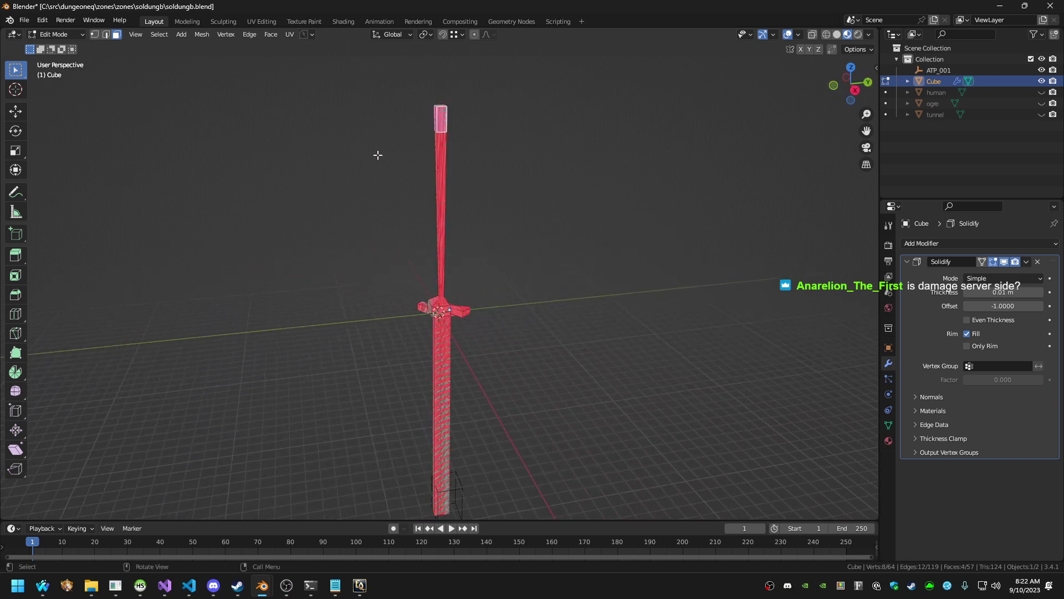
{"action": "key", "text": "s"}
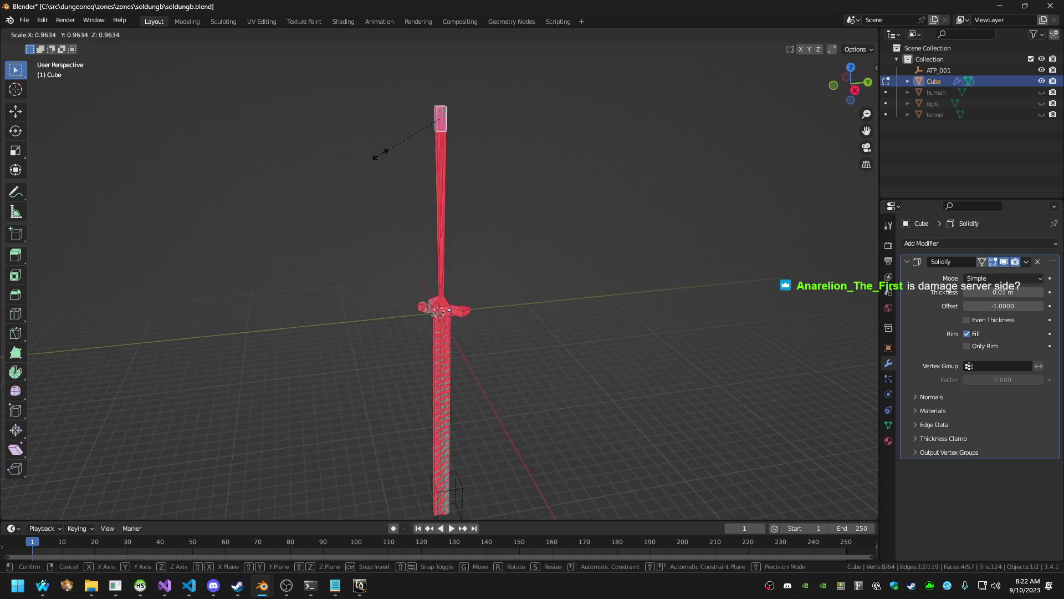
{"action": "left_click", "coordinate": [380, 154]}
{"action": "scroll", "coordinate": [399, 149], "scroll_direction": "up", "scroll_amount": 2}
{"action": "scroll", "coordinate": [400, 149], "scroll_direction": "down", "scroll_amount": 1}
{"action": "key", "text": "a"}
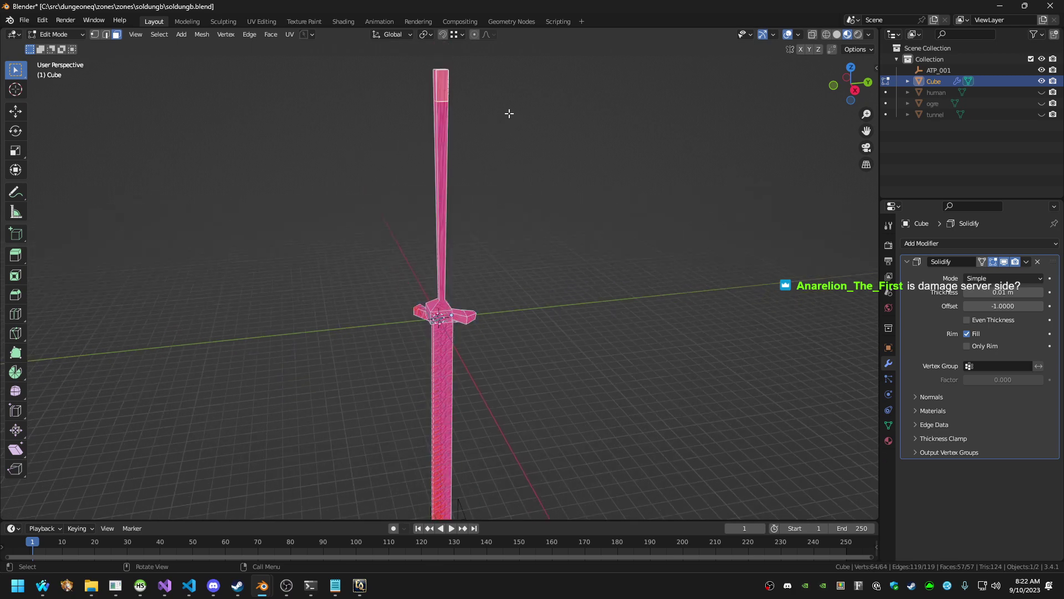
Try extruding one side face of the shaft's upper section, and undo the extrusion
{"action": "left_click", "coordinate": [446, 86]}
{"action": "middle_click_drag", "start_coordinate": [454, 88], "coordinate": [451, 100]}
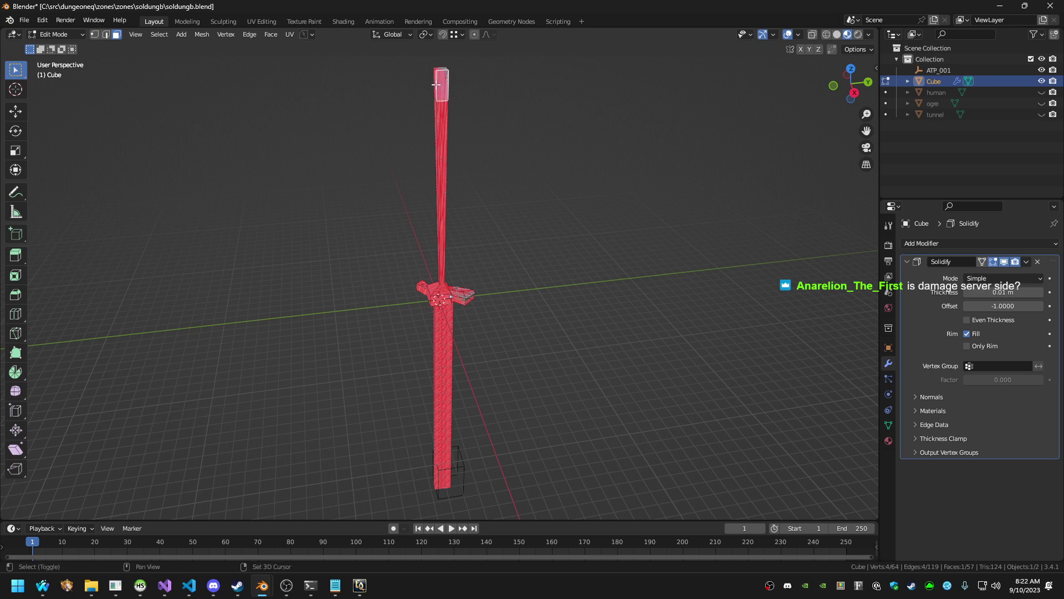
{"action": "left_click", "coordinate": [437, 90], "text": "shift"}
{"action": "key", "text": "e"}
{"action": "right_click", "coordinate": [456, 102]}
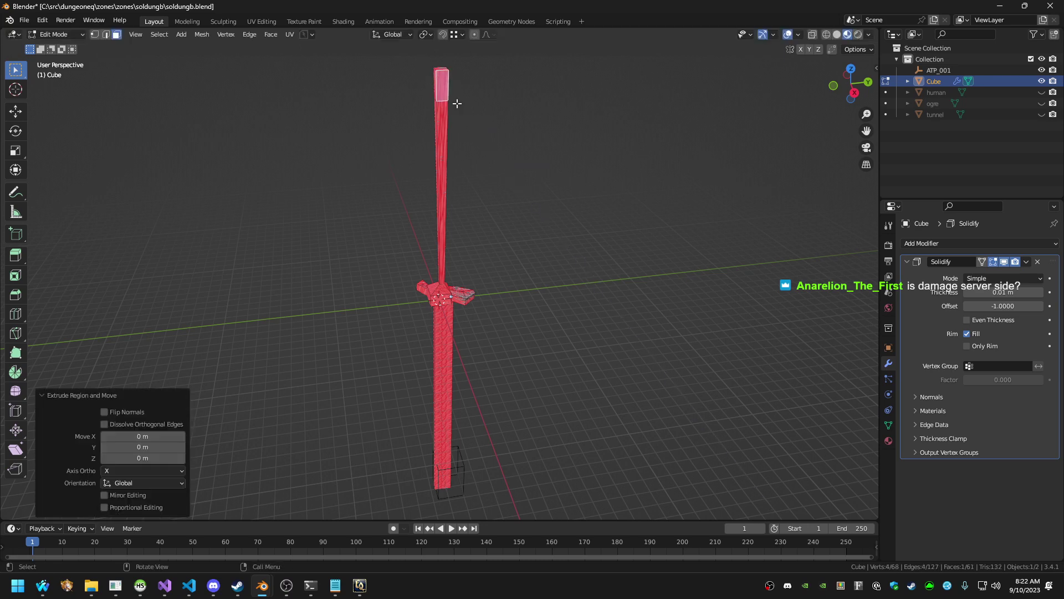
{"action": "middle_click_drag", "start_coordinate": [456, 102], "coordinate": [582, 111]}
{"action": "key", "text": "ctrl+z"}
Select all four side faces of the shaft's upper section and try to transform them together
{"action": "left_click", "coordinate": [434, 89], "text": "shift"}
{"action": "left_click", "coordinate": [434, 92], "text": "shift"}
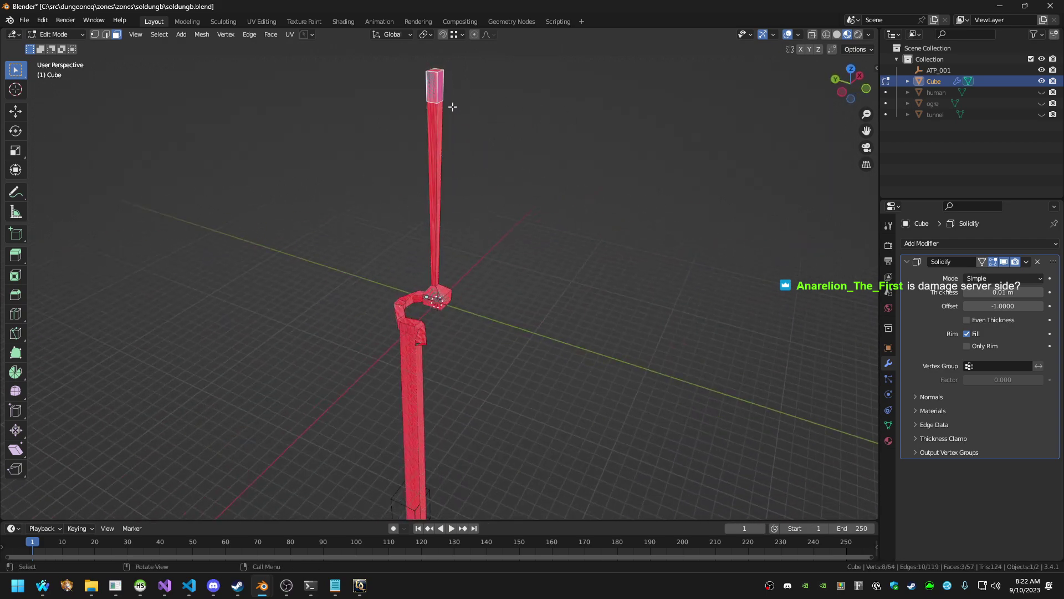
{"action": "middle_click_drag", "start_coordinate": [453, 107], "coordinate": [577, 119]}
{"action": "left_click", "coordinate": [435, 75], "text": "shift"}
{"action": "key", "text": "g"}
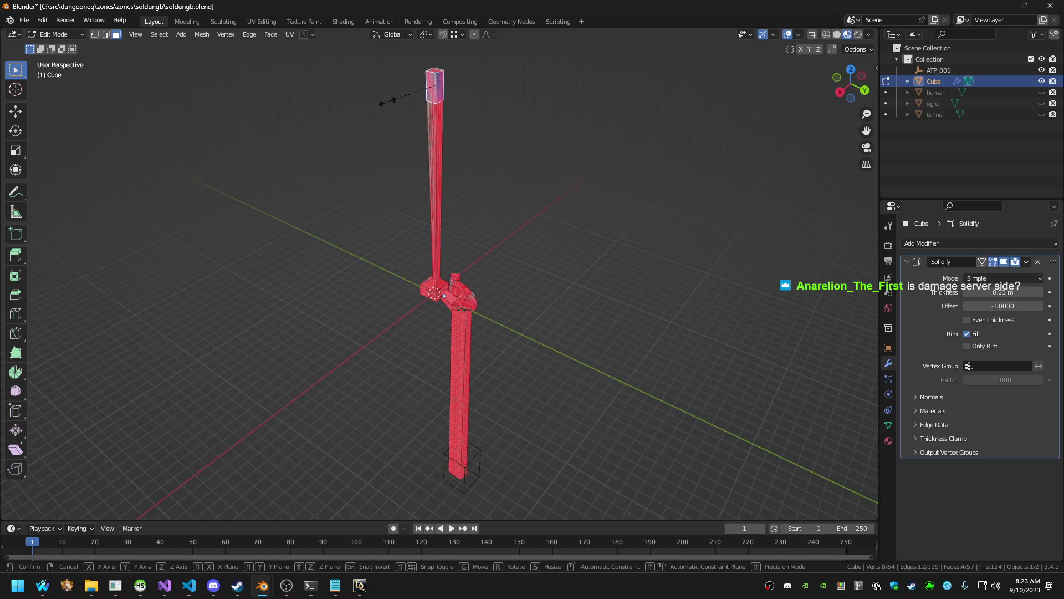
{"action": "key", "text": "Escape"}
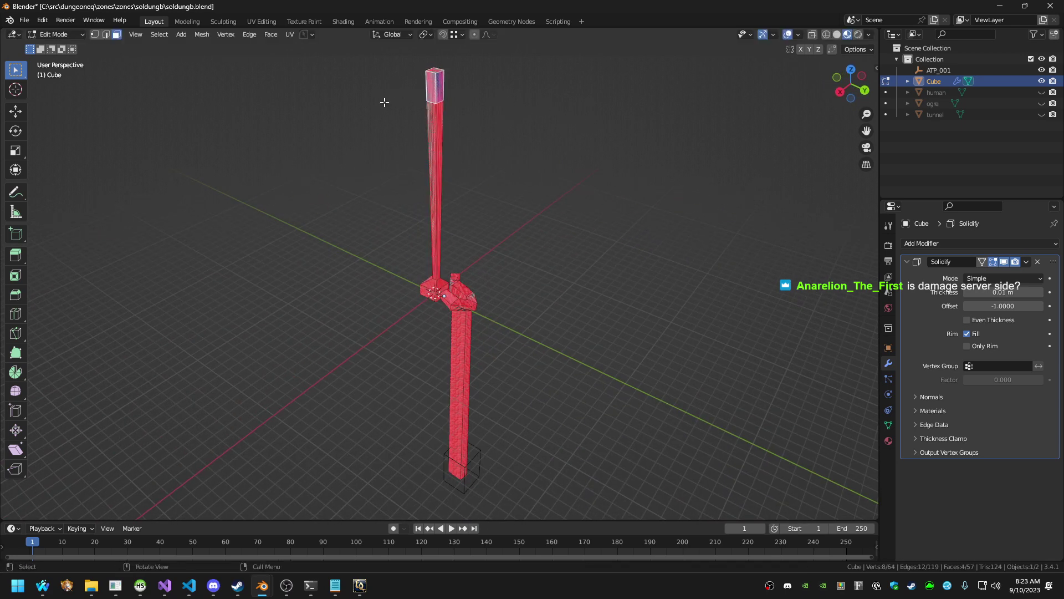
Select the vertical corner edges of the shaft's upper section and try scaling them
{"action": "left_click", "coordinate": [439, 97]}
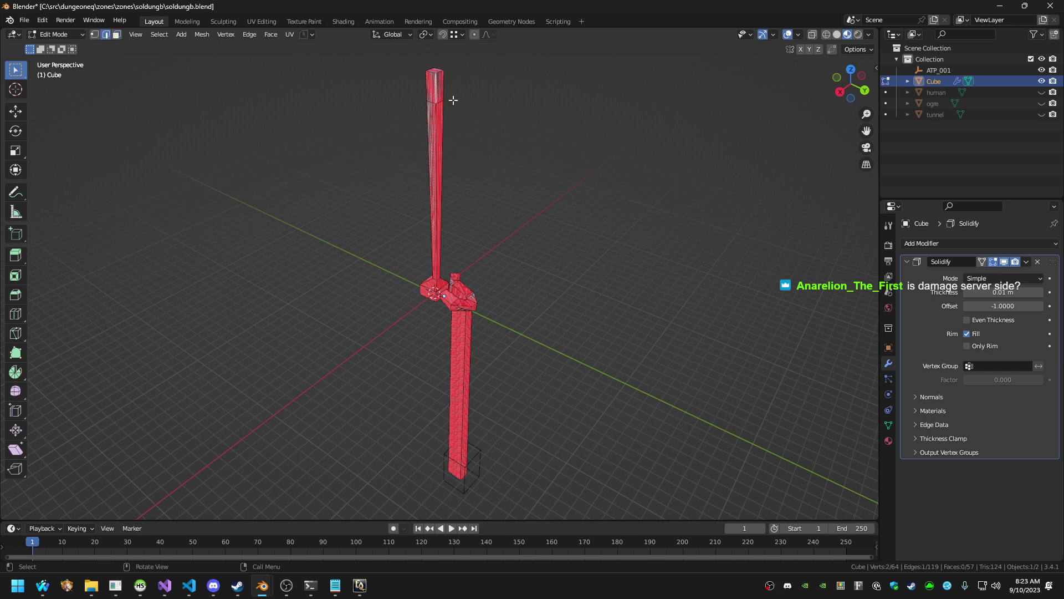
{"action": "left_click", "coordinate": [451, 99], "text": "shift"}
{"action": "mouse_move", "coordinate": [451, 99]}
{"action": "middle_mouse_down"}
{"action": "mouse_move", "coordinate": [582, 116]}
{"action": "mouse_move", "coordinate": [449, 98]}
{"action": "middle_mouse_up"}
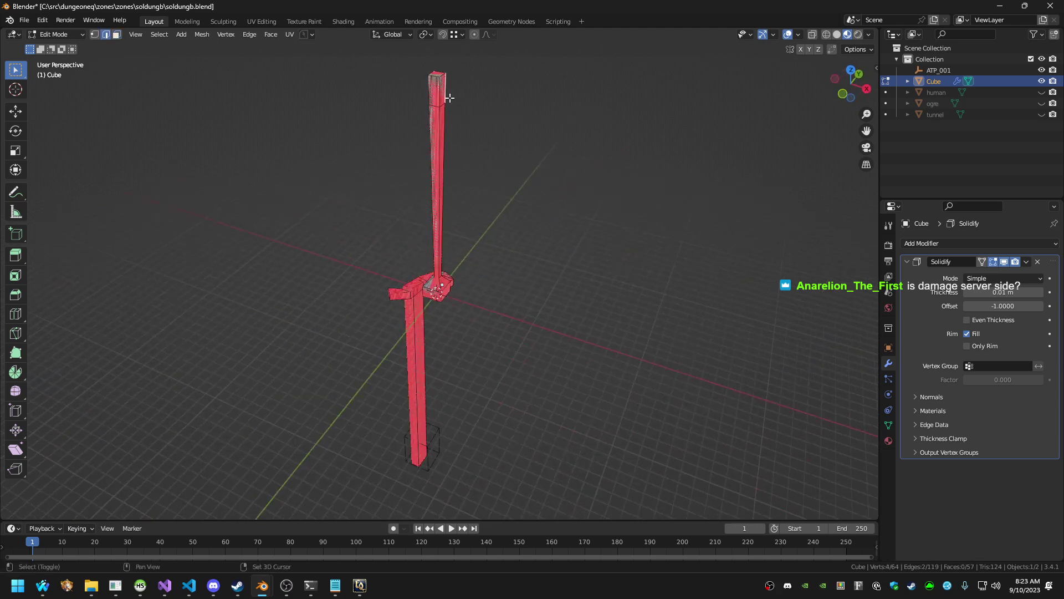
{"action": "key", "text": "s"}
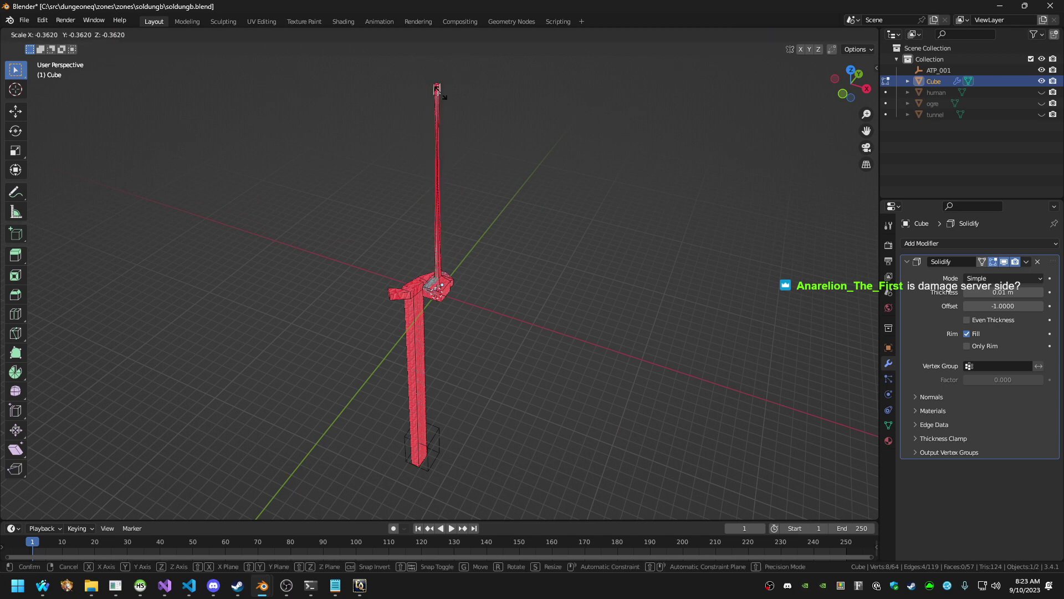
{"action": "left_click", "coordinate": [442, 96]}
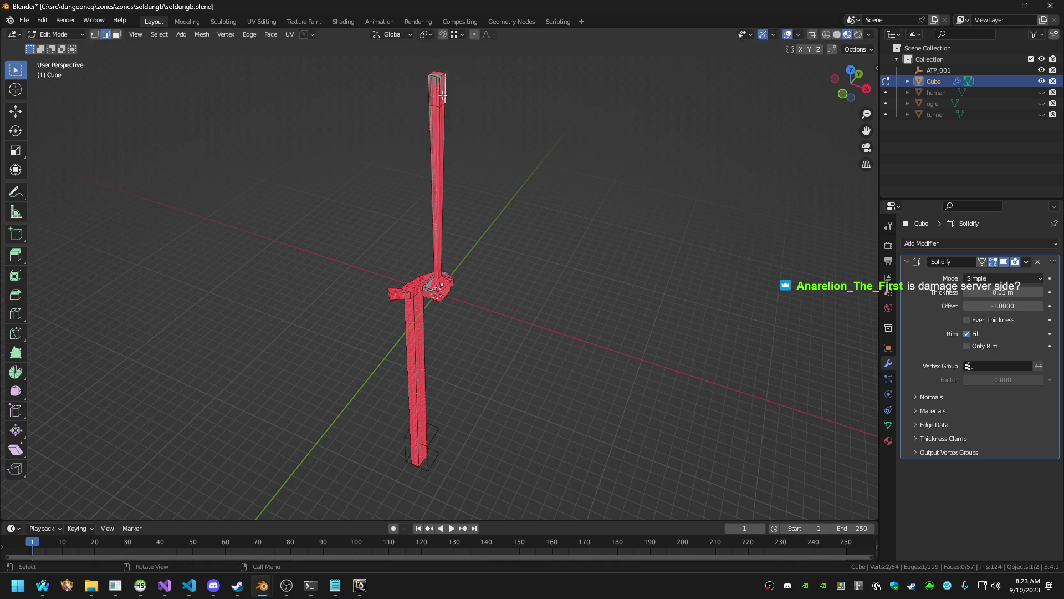
Select the shaft's top face and scale it up 4.78 times to flare the upper section
{"action": "key", "text": "1"}
{"action": "key", "text": "3"}
{"action": "left_click", "coordinate": [438, 74]}
{"action": "key", "text": "s"}
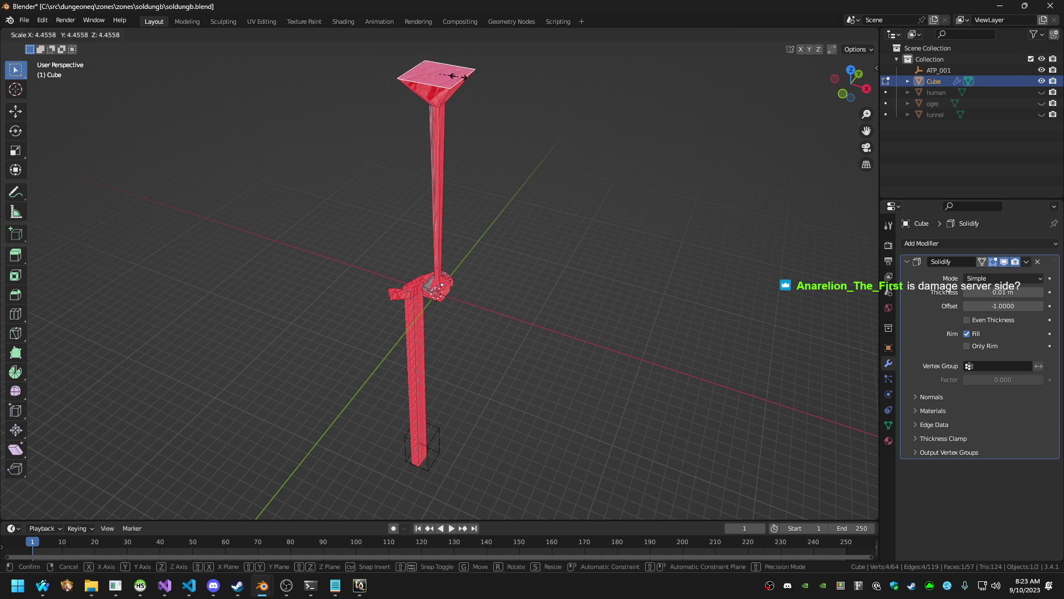
{"action": "left_click", "coordinate": [456, 76]}
{"action": "middle_click_drag", "start_coordinate": [456, 76], "coordinate": [368, 124]}
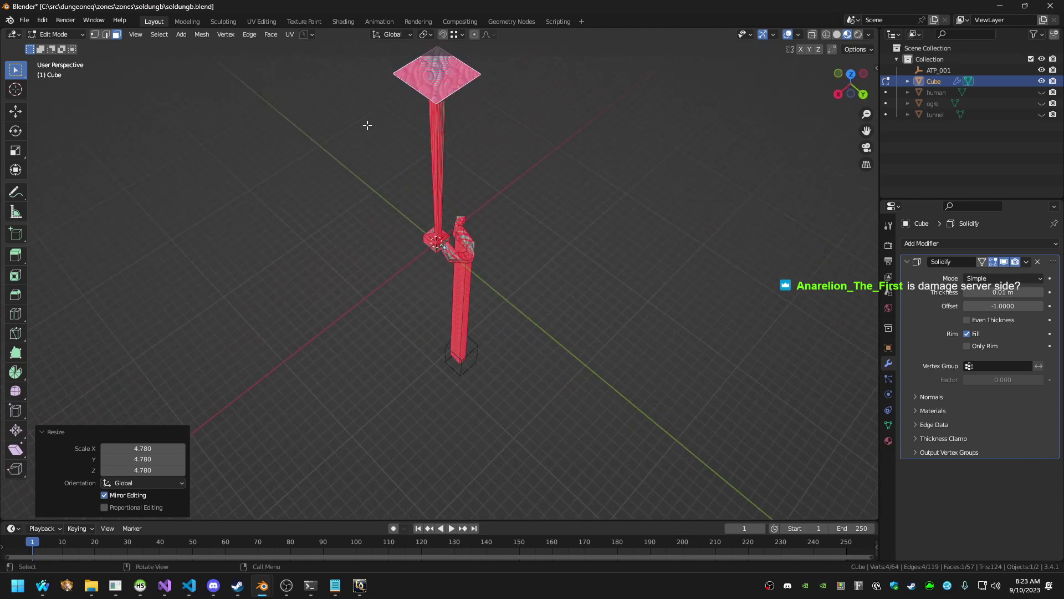
In the UV Editing workspace, scale the enlarged top face's UVs up to about twice their size
{"action": "left_click", "coordinate": [262, 23]}
{"action": "scroll", "coordinate": [499, 214], "scroll_direction": "down", "scroll_amount": 5}
{"action": "middle_click_drag", "start_coordinate": [596, 202], "coordinate": [660, 185]}
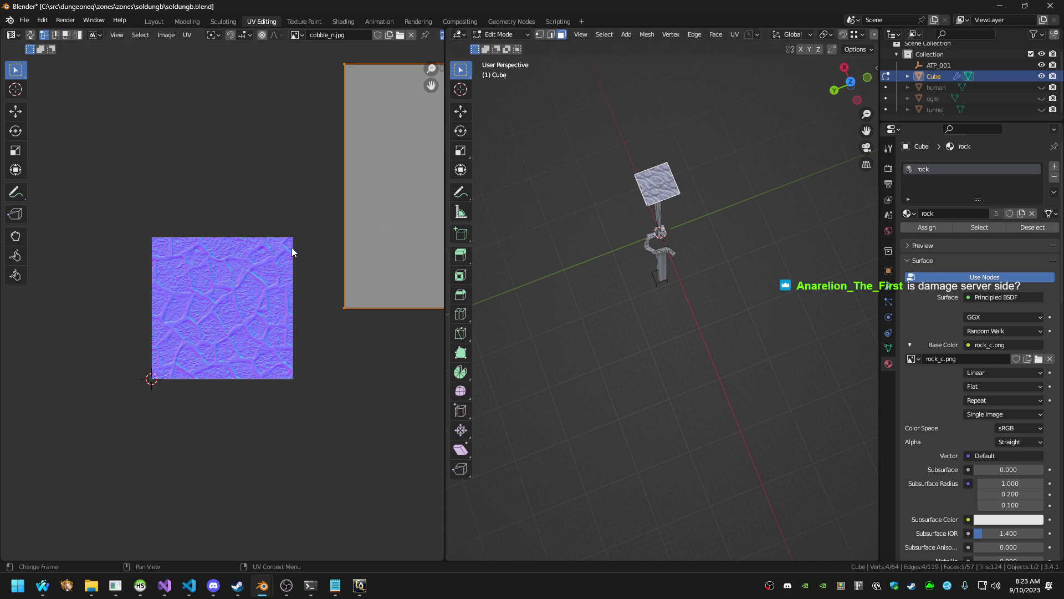
{"action": "key", "text": "s"}
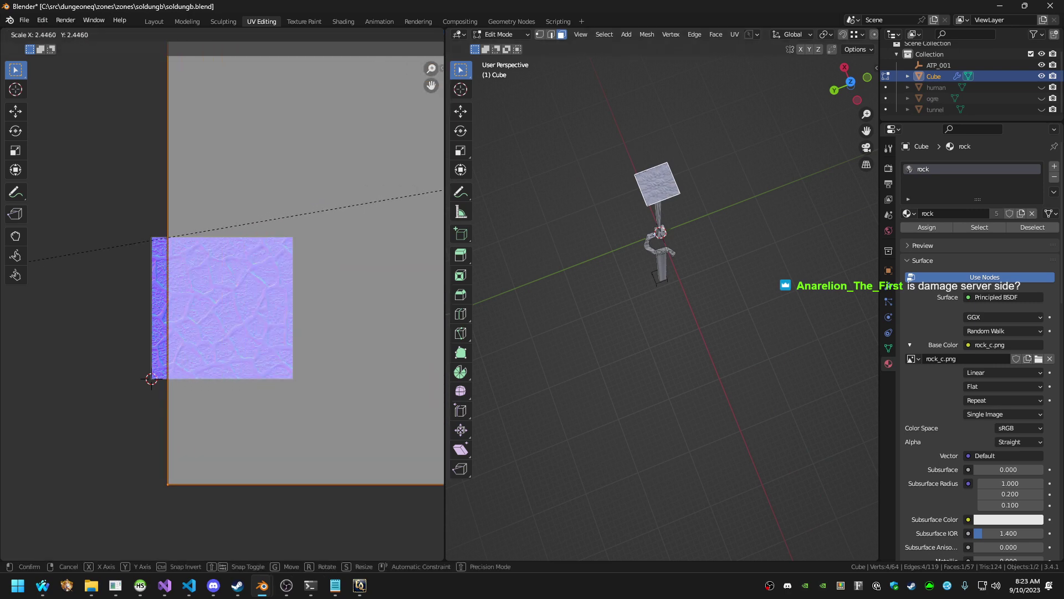
{"action": "left_click", "coordinate": [114, 253]}
Select all four stretched side faces of the shaft's flared upper section from inside the mesh
{"action": "key", "text": "shift+grave"}
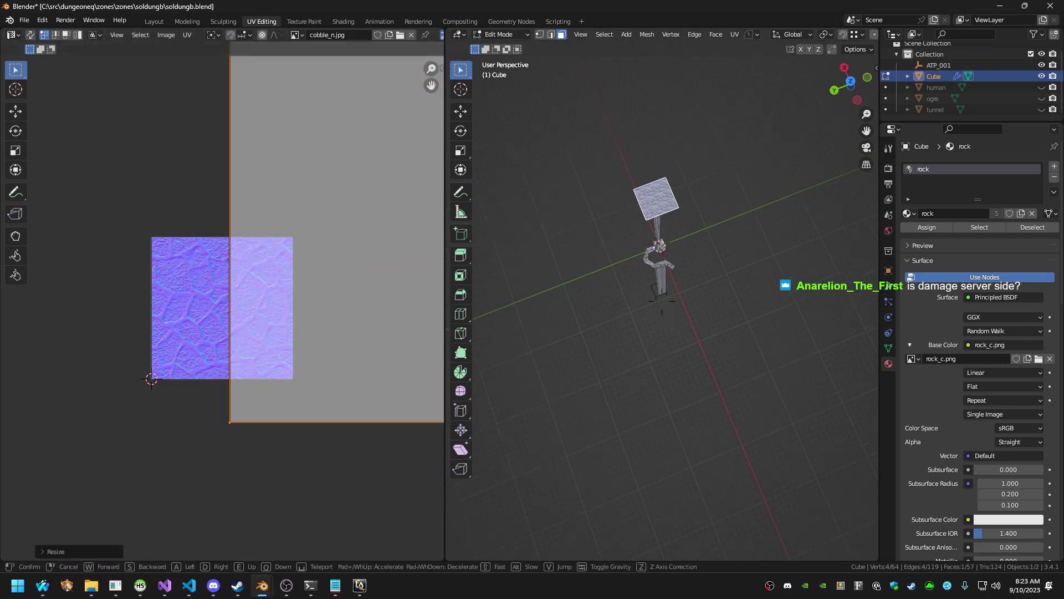
{"action": "key", "text": "w"}
{"action": "key", "text": "s"}
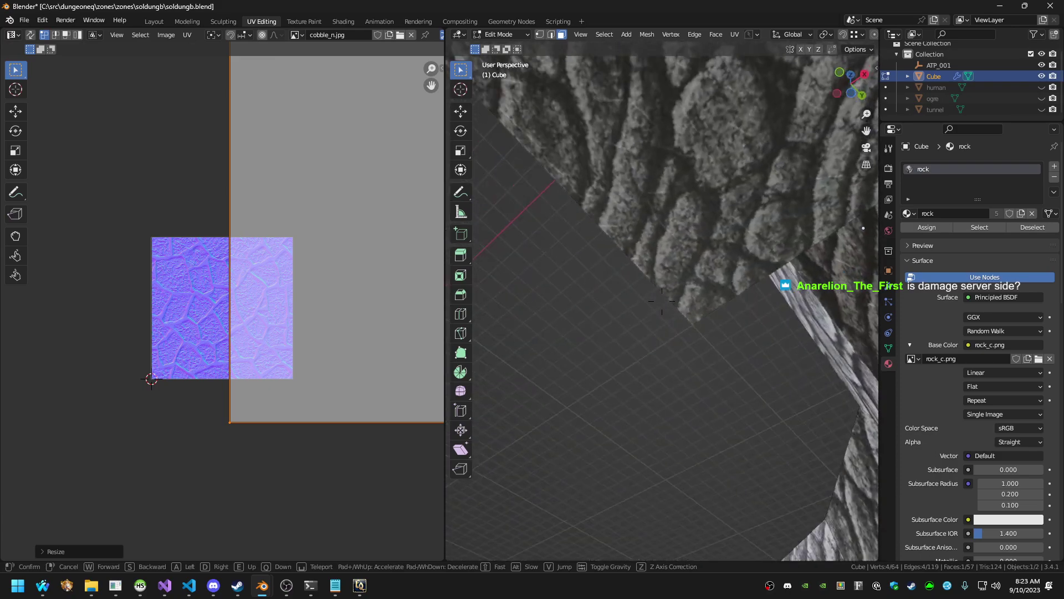
{"action": "key", "text": "w"}
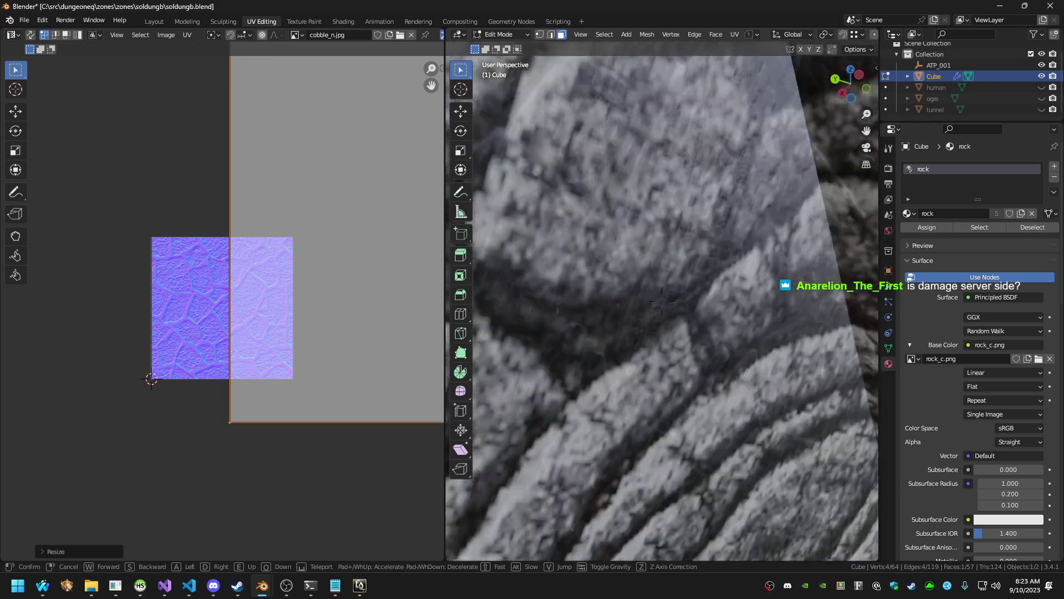
{"action": "key", "text": "w"}
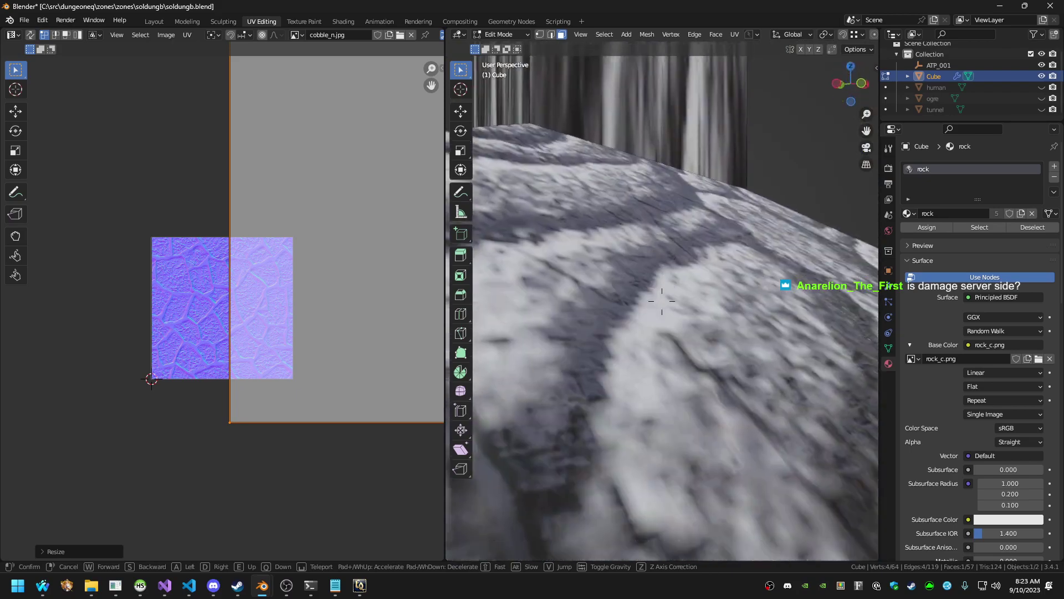
{"action": "key", "text": "w"}
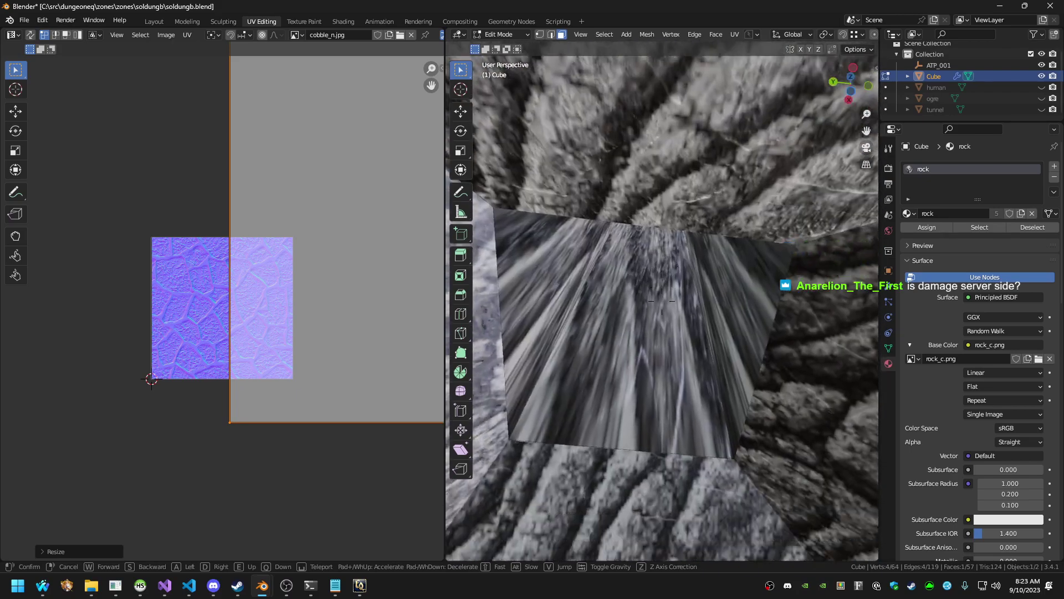
{"action": "left_click", "coordinate": [663, 302]}
{"action": "left_click", "coordinate": [621, 307], "text": "shift"}
{"action": "left_click", "coordinate": [753, 294], "text": "shift"}
{"action": "key", "text": "shift+grave"}
{"action": "key", "text": "w"}
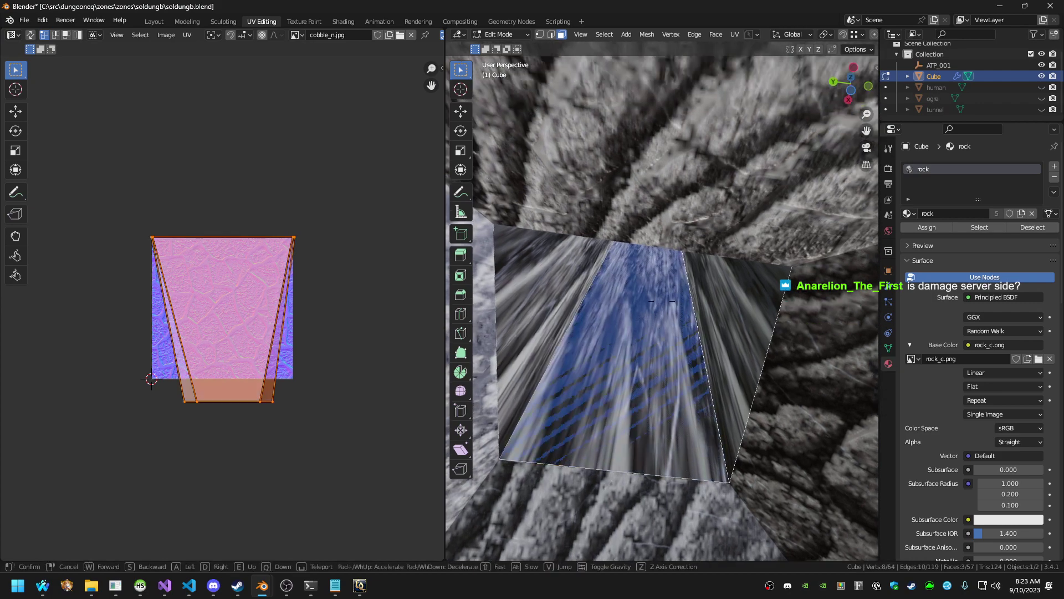
{"action": "left_click", "coordinate": [663, 302]}
{"action": "left_click", "coordinate": [765, 251], "text": "shift"}
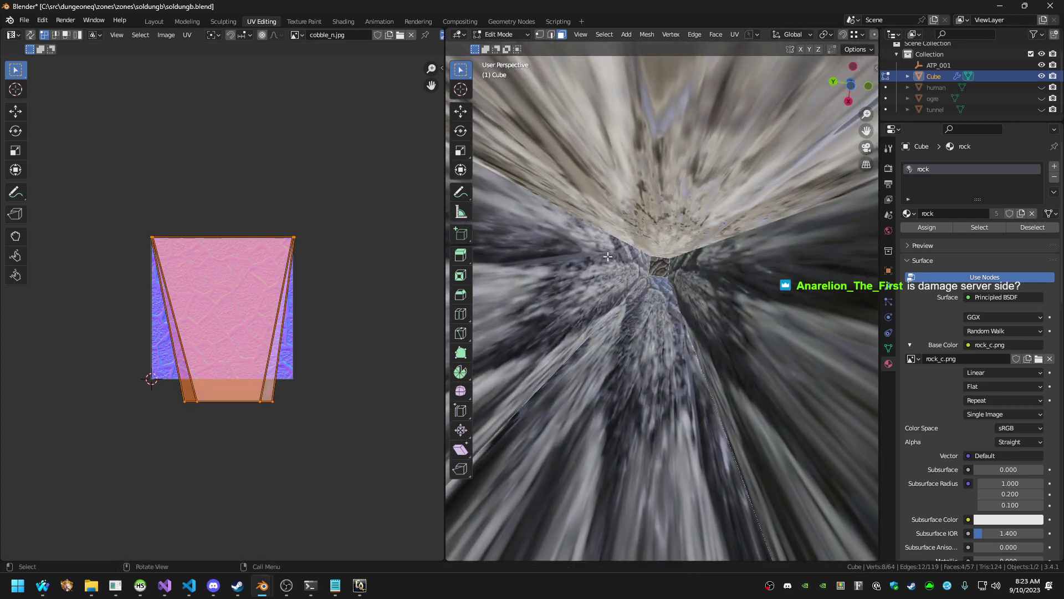
Apply Cube Projection to the selected shaft faces and stretch their UVs along Y well beyond the texture
{"action": "key", "text": "F3"}
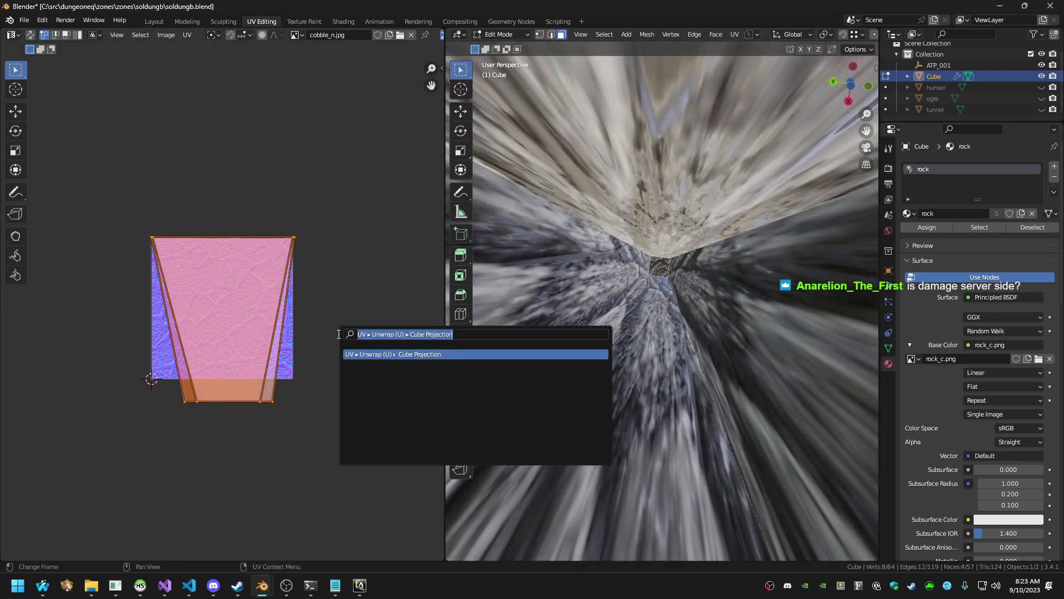
{"action": "key", "text": "Return"}
{"action": "key", "text": "s"}
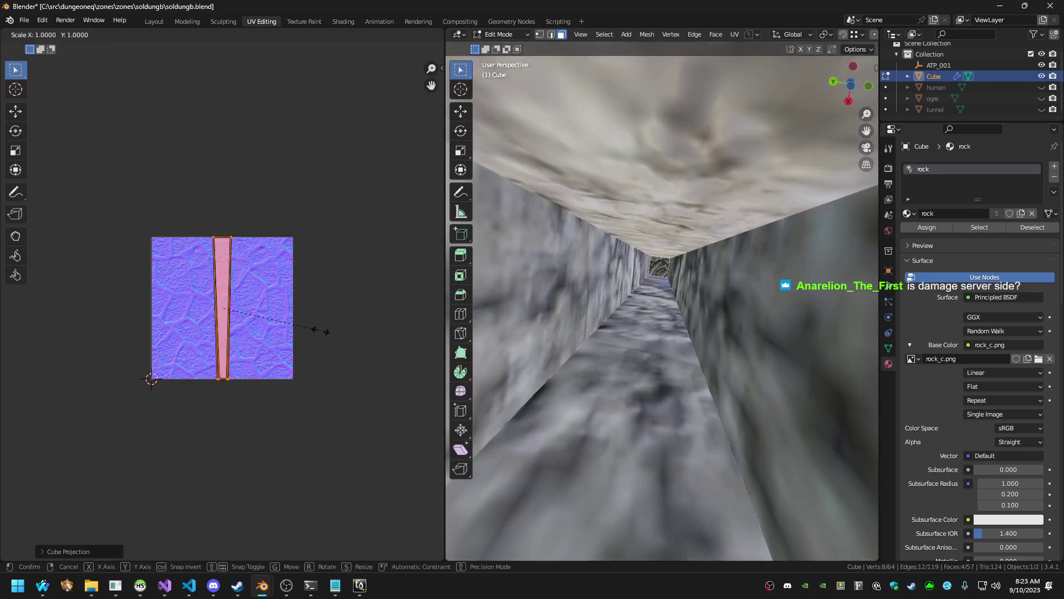
{"action": "key", "text": "y"}
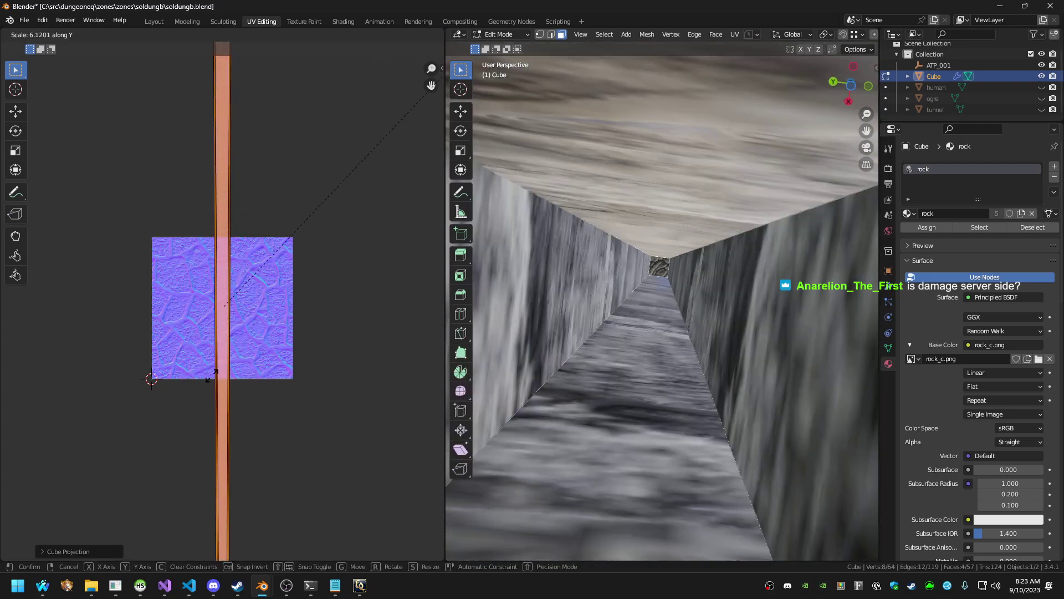
{"action": "left_click", "coordinate": [263, 282]}
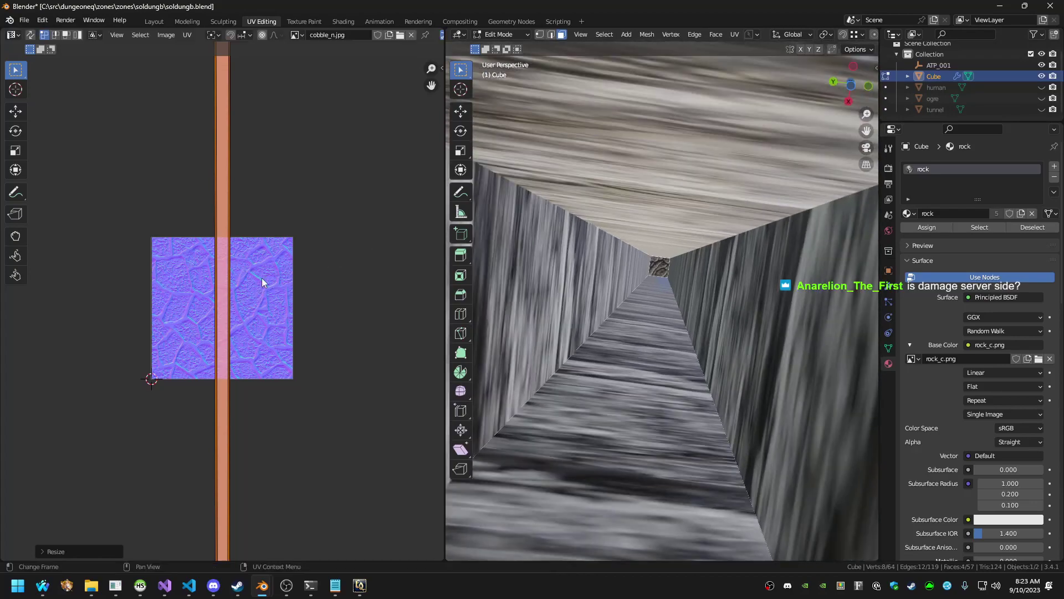
Scale the projected shaft UVs about 15 times along X to even out the rock texture
{"action": "key", "text": "s"}
{"action": "key", "text": "x"}
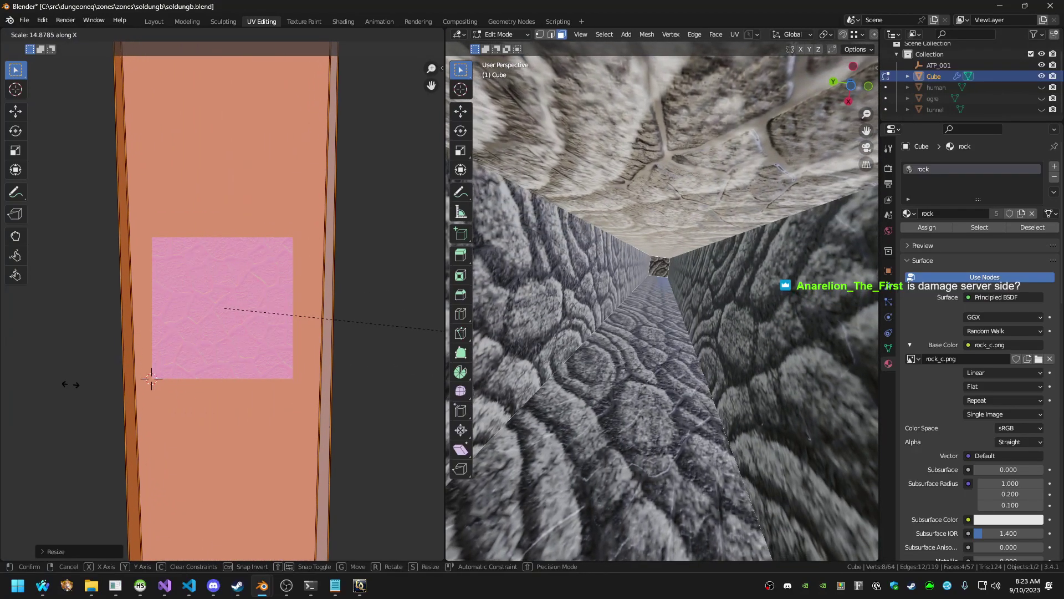
{"action": "left_click", "coordinate": [320, 449]}
Save soldungb.blend with the reworked shaft UVs
{"action": "key", "text": "shift+grave"}
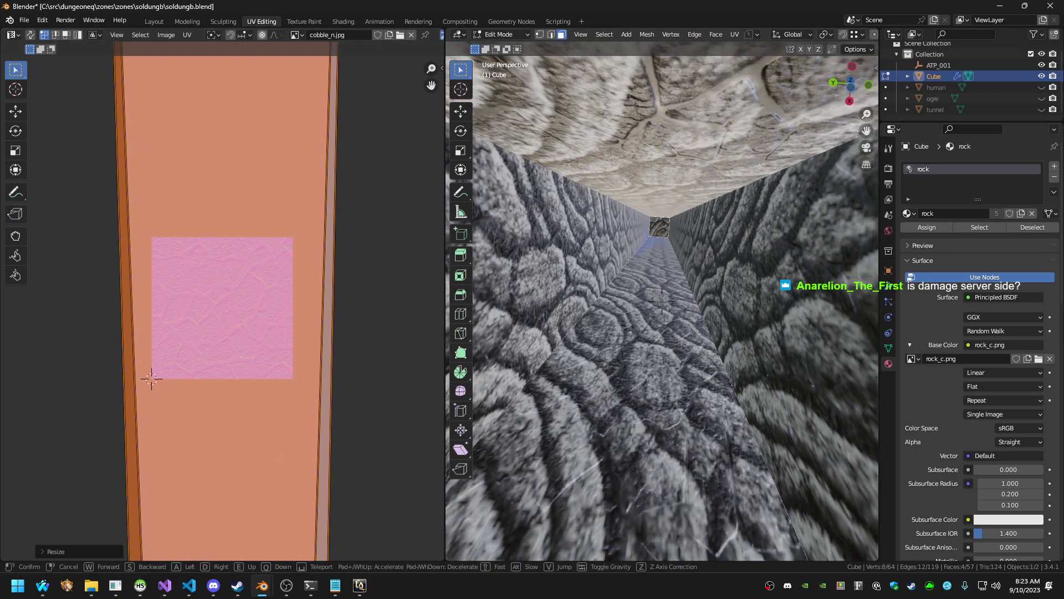
{"action": "key", "text": "w"}
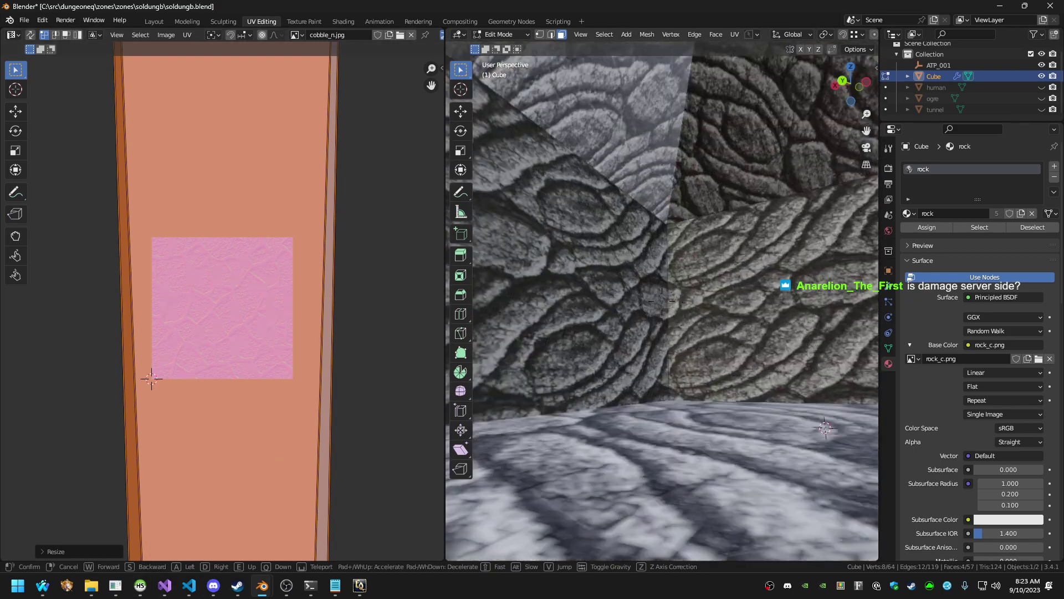
{"action": "key", "text": "w"}
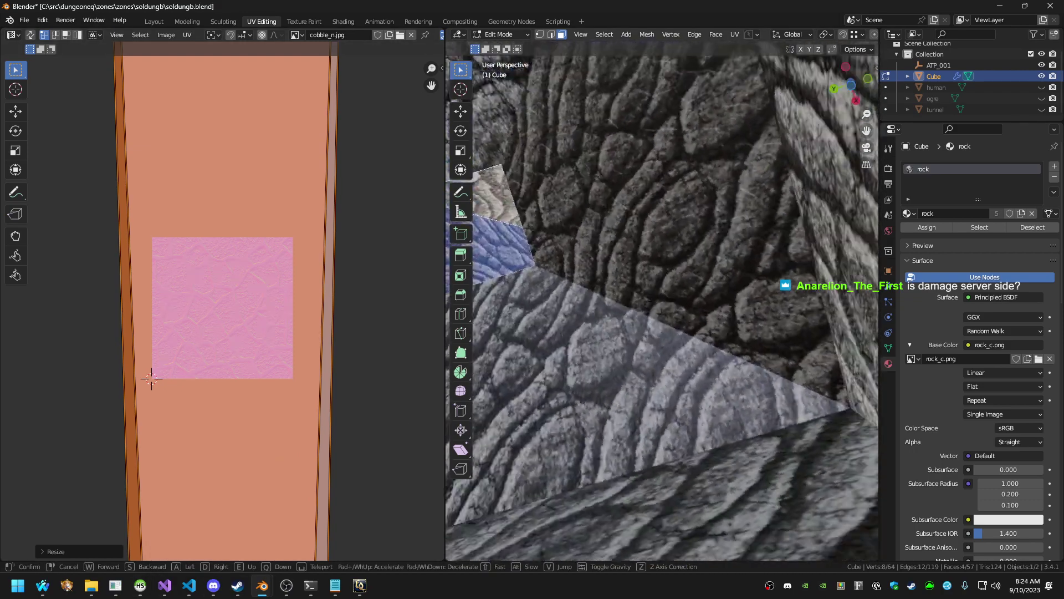
{"action": "key", "text": "w"}
{"action": "key", "text": "w"}
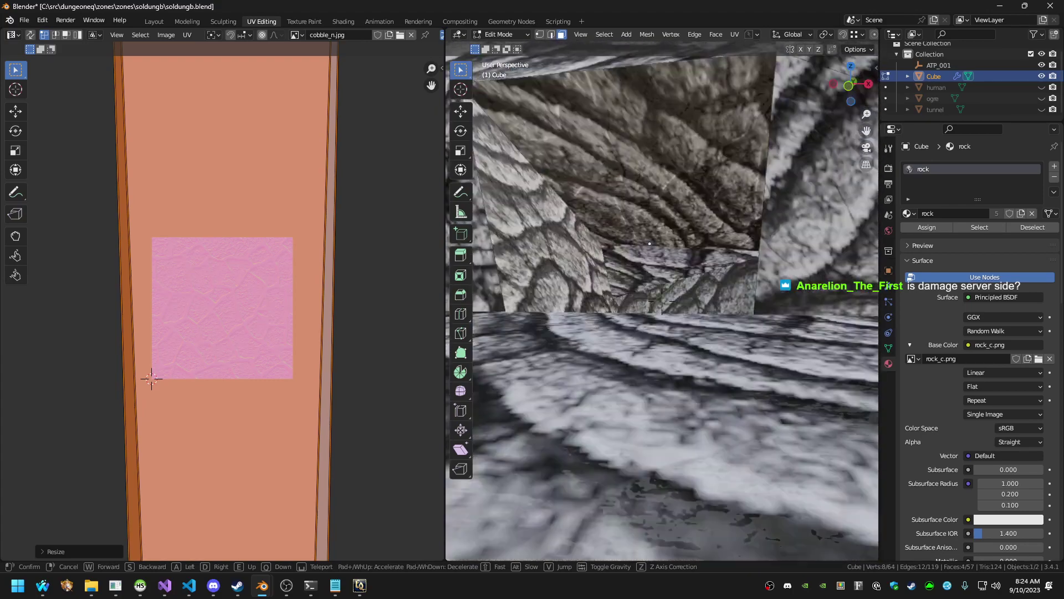
{"action": "left_click", "coordinate": [766, 389]}
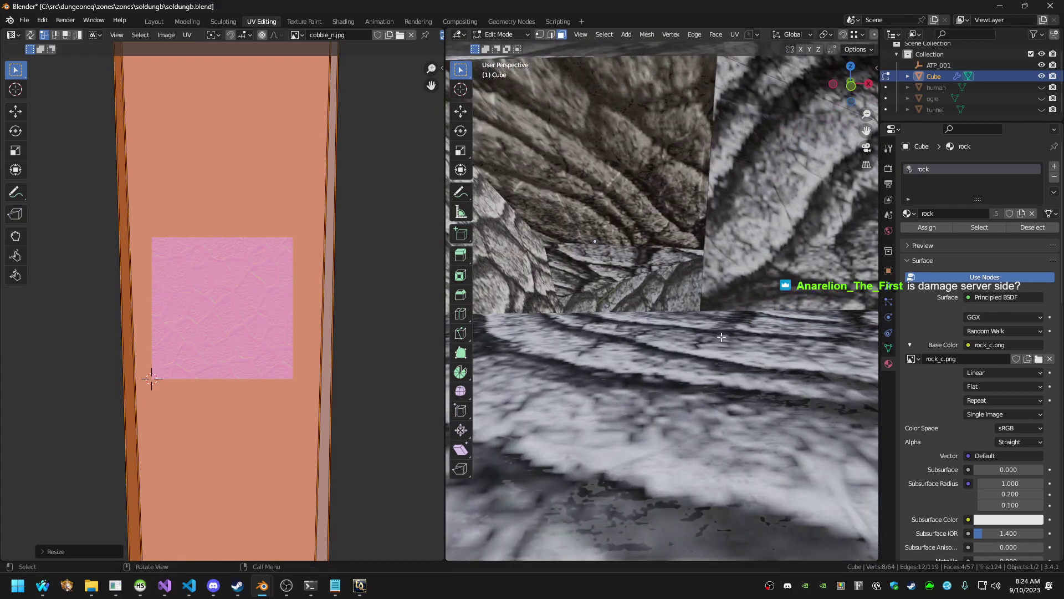
{"action": "key", "text": "ctrl+s"}
{"action": "left_click", "coordinate": [24, 21]}
{"action": "key", "text": "Escape"}
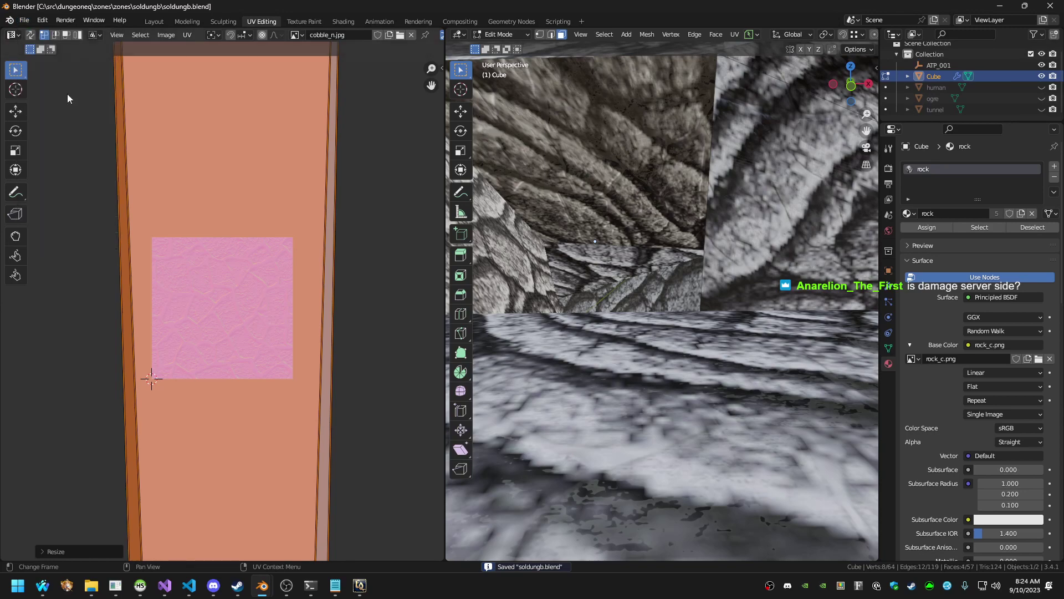
Leave mesh editing and move the ATP_001 zone line box so it surrounds the shaft's lower end
{"action": "key", "text": "shift+grave"}
{"action": "key", "text": "w"}
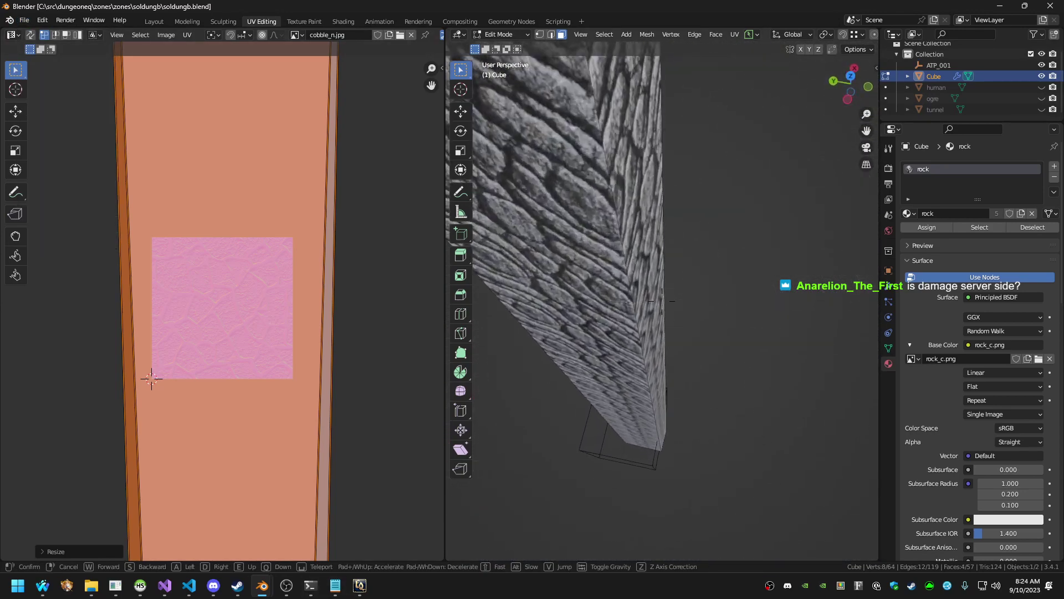
{"action": "key", "text": "w"}
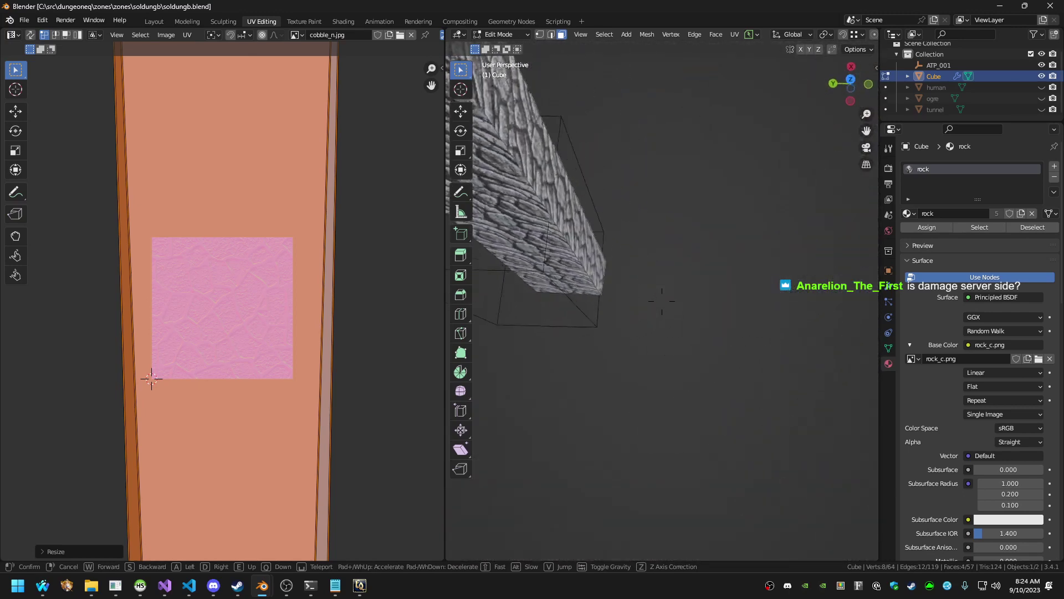
{"action": "left_click", "coordinate": [646, 346]}
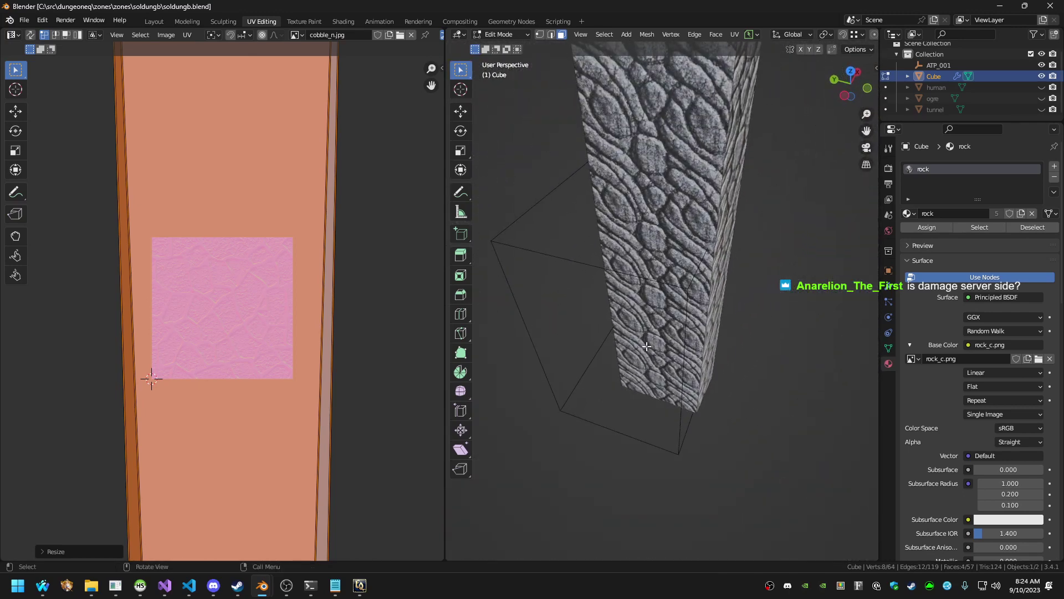
{"action": "left_click", "coordinate": [679, 281]}
{"action": "scroll", "coordinate": [678, 283], "scroll_direction": "down", "scroll_amount": 5}
{"action": "left_click", "coordinate": [627, 289]}
{"action": "key", "text": "Tab"}
{"action": "left_click", "coordinate": [617, 278]}
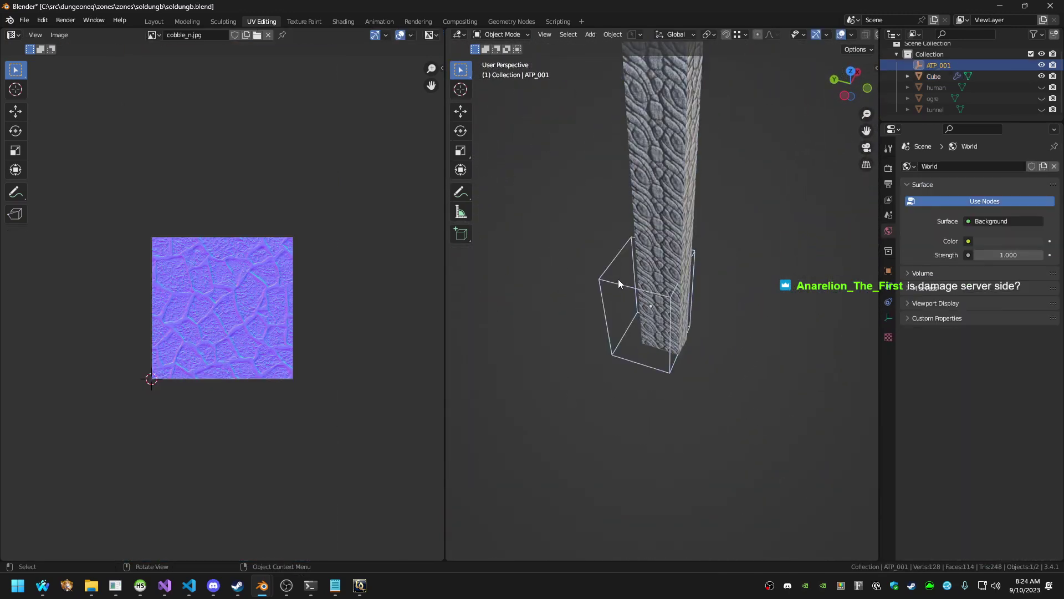
{"action": "key", "text": "g"}
{"action": "left_click", "coordinate": [629, 281]}
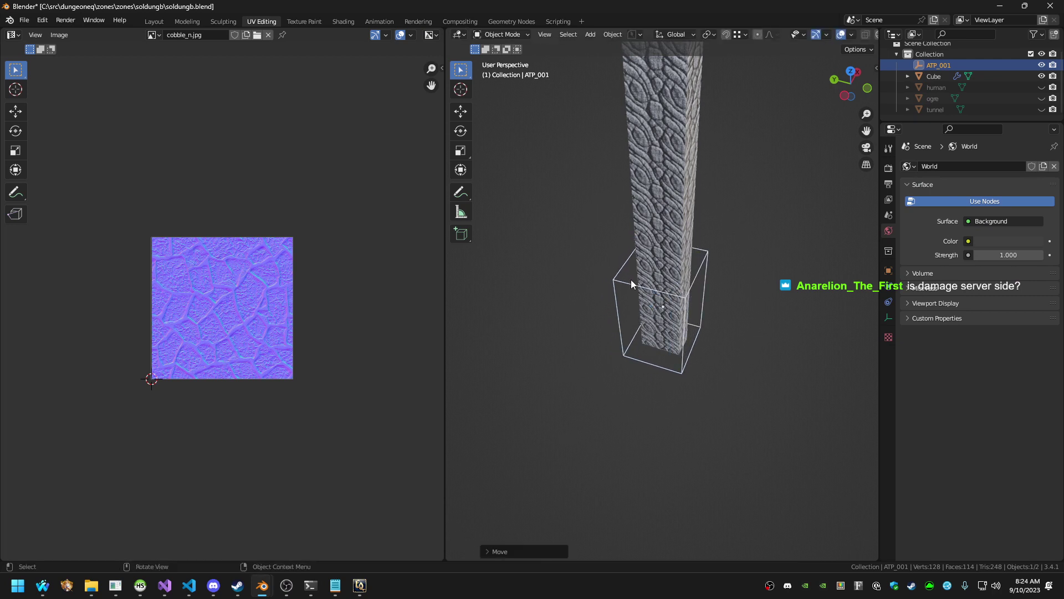
{"action": "middle_click_drag", "start_coordinate": [629, 281], "coordinate": [609, 257]}
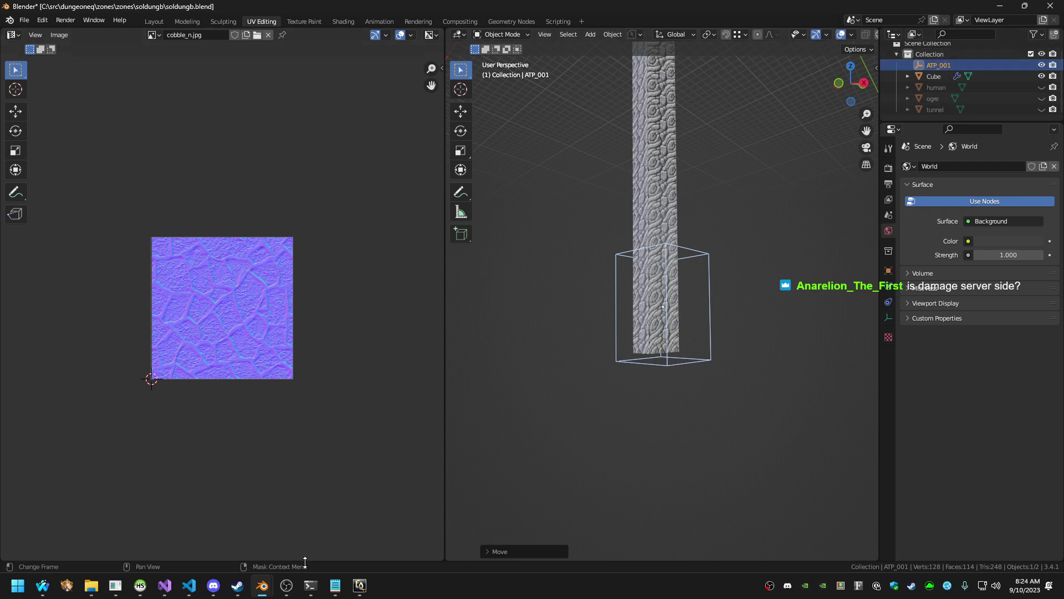
In eqgzi-manager, create soldungb.eqg and check region 001 and the materials in its eqgzi-gui debug view
{"action": "left_click", "coordinate": [116, 585]}
{"action": "left_click", "coordinate": [548, 423]}
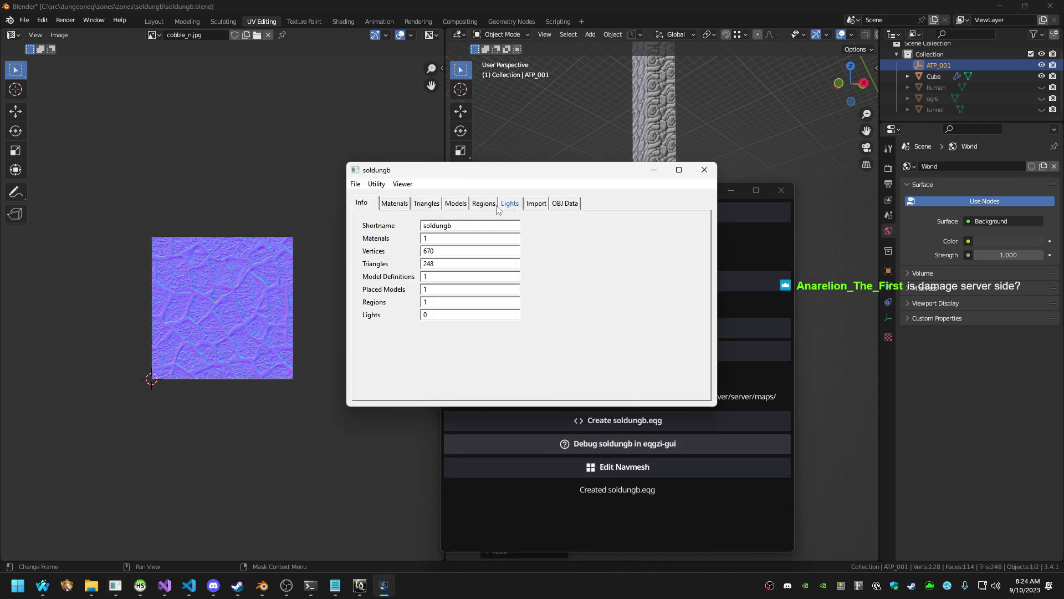
{"action": "left_click", "coordinate": [483, 203]}
{"action": "left_click", "coordinate": [441, 221]}
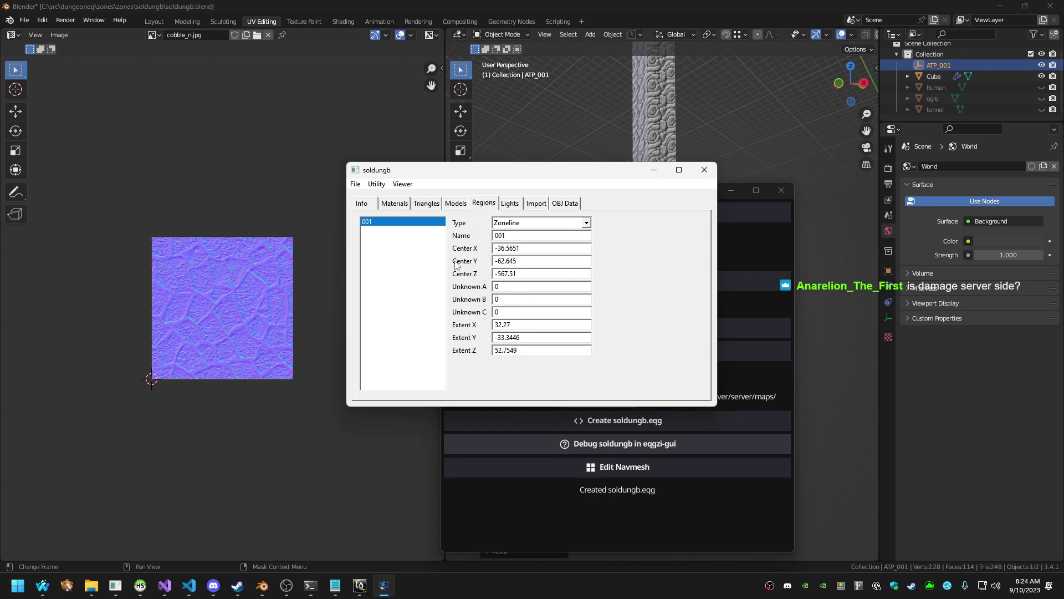
{"action": "left_click", "coordinate": [375, 206]}
{"action": "left_click", "coordinate": [425, 204]}
{"action": "left_click", "coordinate": [399, 203]}
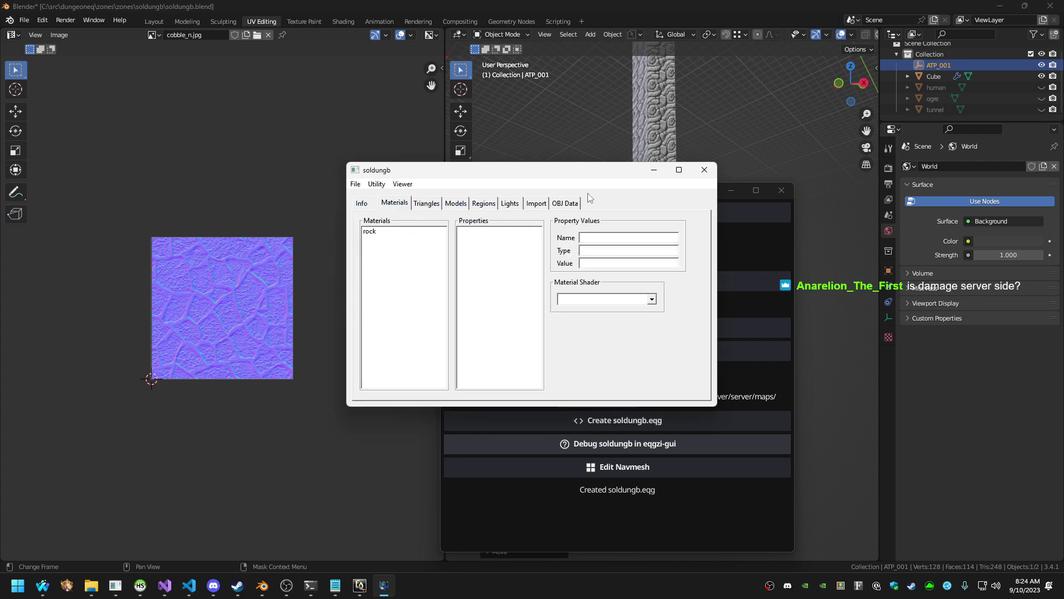
{"action": "left_click", "coordinate": [707, 172]}
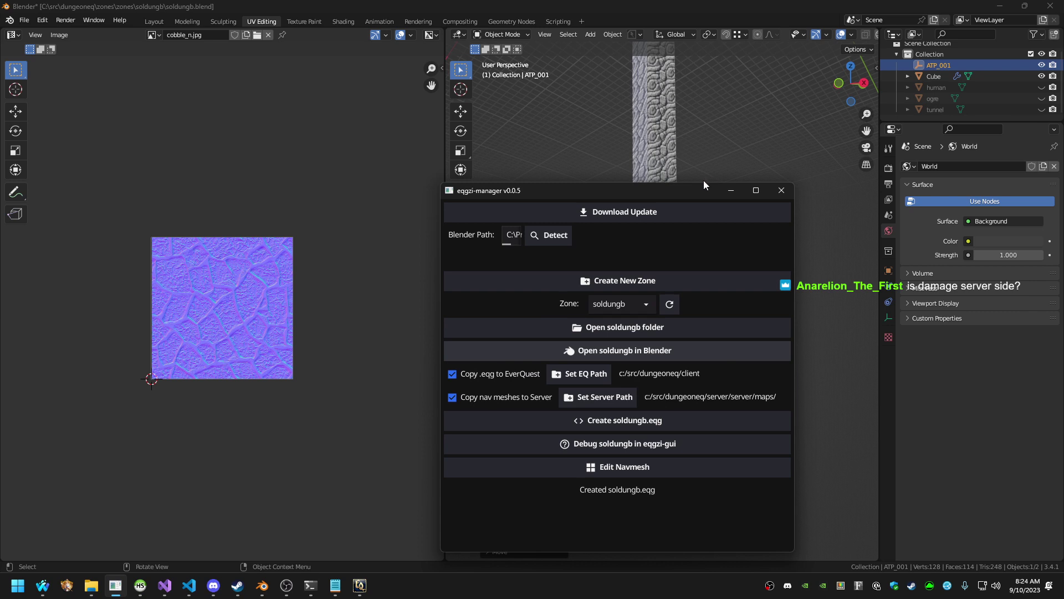
Switch to the EverQuest client and teleport the character with #goto 0 0 0
{"action": "left_click", "coordinate": [262, 586]}
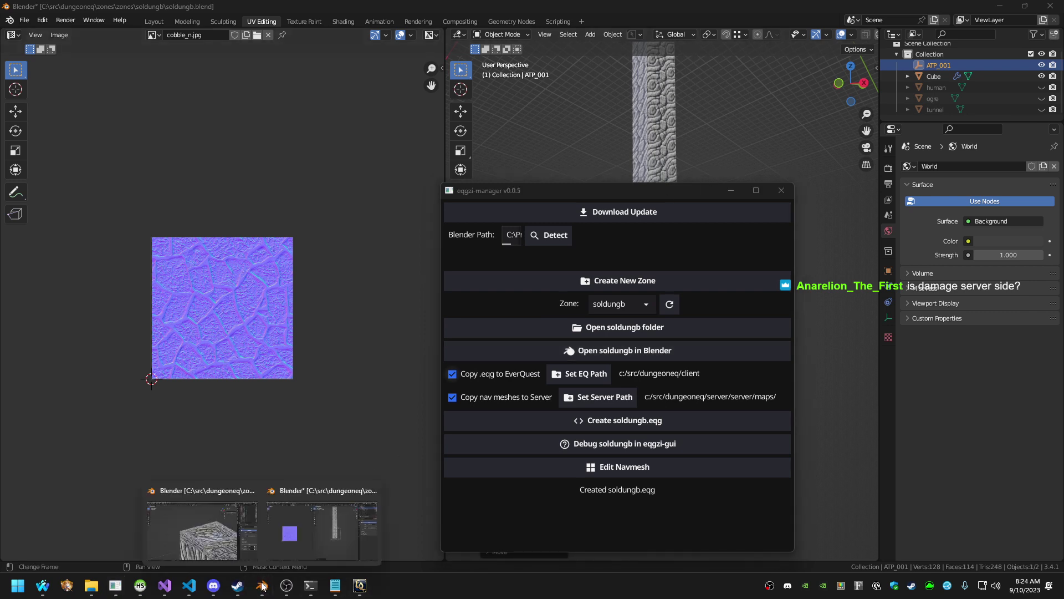
{"action": "left_click", "coordinate": [213, 586]}
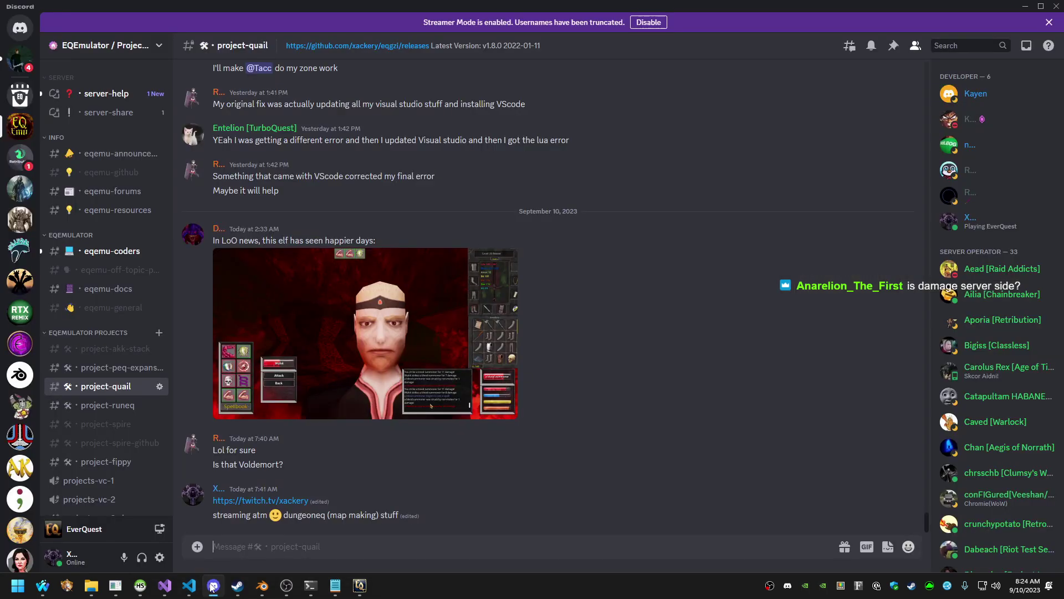
{"action": "left_click", "coordinate": [360, 586]}
{"action": "scroll", "coordinate": [441, 386], "scroll_direction": "down", "scroll_amount": 4}
{"action": "right_click_drag", "start_coordinate": [468, 322], "coordinate": [467, 355]}
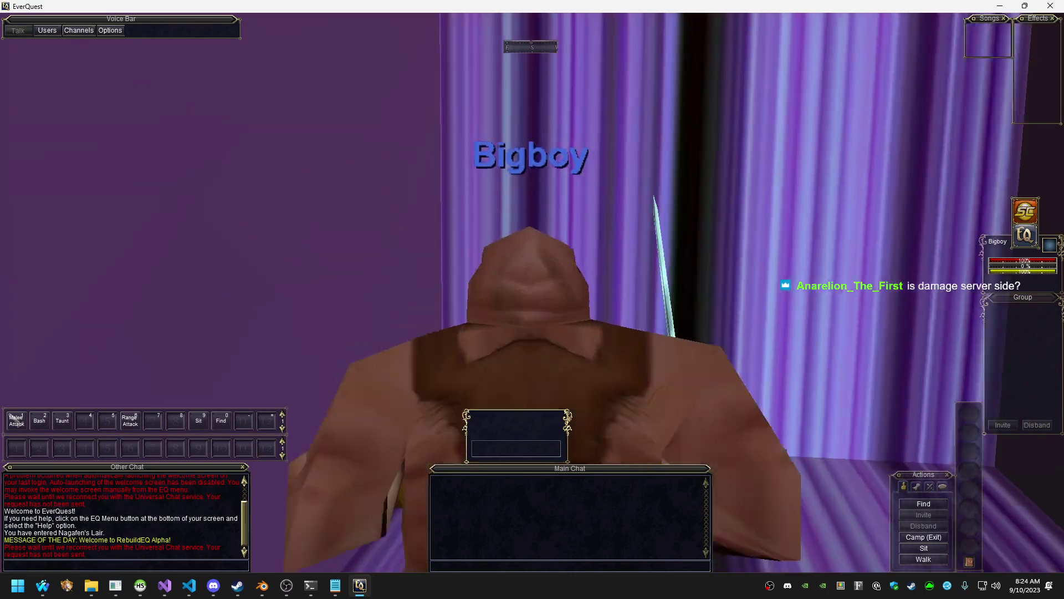
{"action": "scroll", "coordinate": [467, 322], "scroll_direction": "up", "scroll_amount": 5}
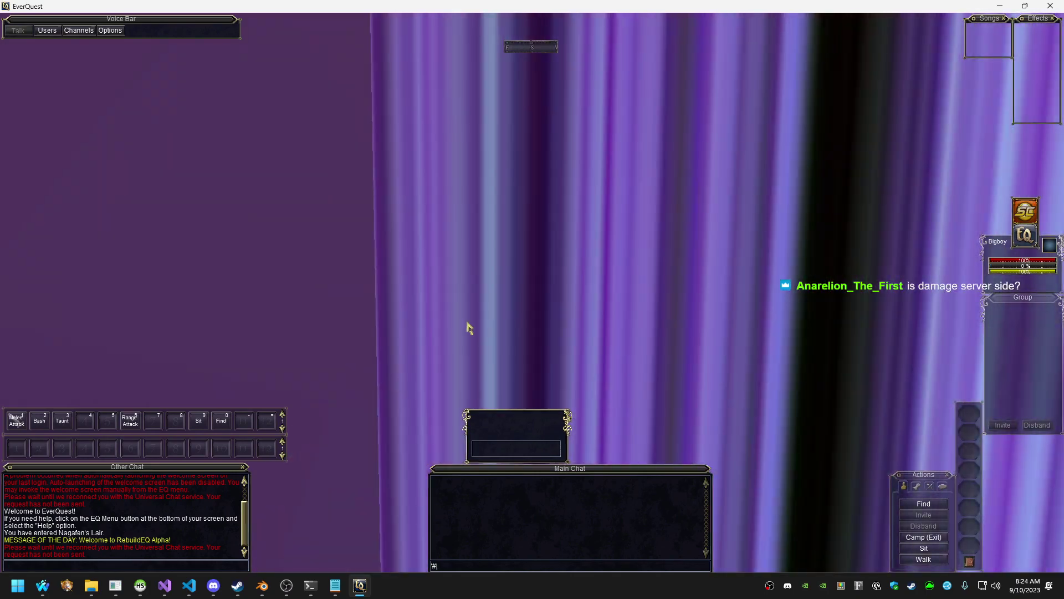
{"action": "type", "text": "0 0 0"}
{"action": "key", "text": "Return"}
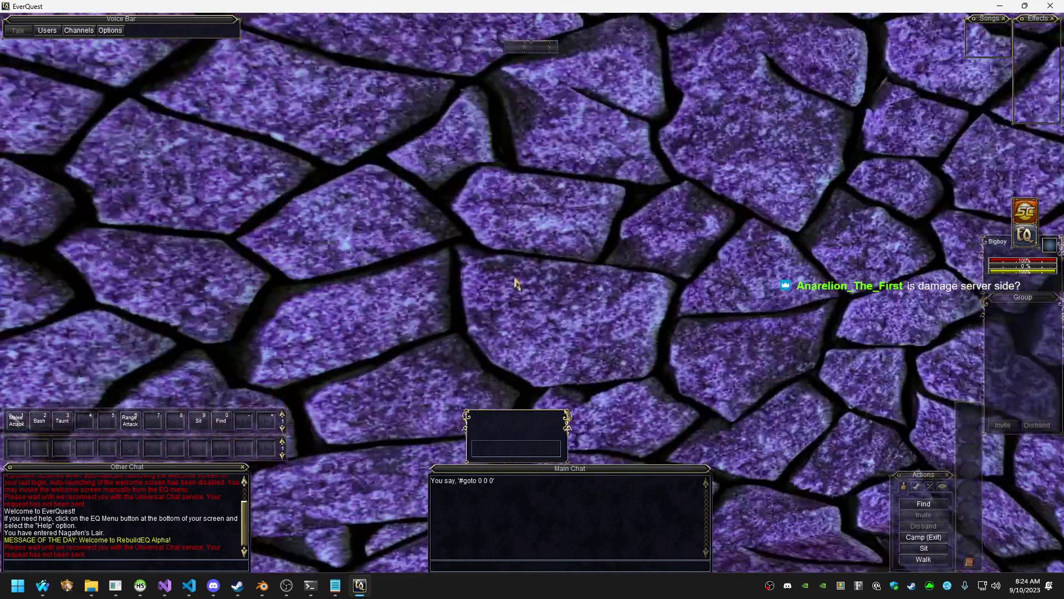
Look around the zone's rock walls from the new position and quit EverQuest with /exit
{"action": "scroll", "coordinate": [516, 282], "scroll_direction": "down", "scroll_amount": 3}
{"action": "scroll", "coordinate": [545, 253], "scroll_direction": "up", "scroll_amount": 3}
{"action": "mouse_move", "coordinate": [546, 253]}
{"action": "right_mouse_down"}
{"action": "mouse_move", "coordinate": [512, 258]}
{"action": "mouse_move", "coordinate": [545, 253]}
{"action": "right_mouse_up"}
{"action": "type", "text": "/e"}
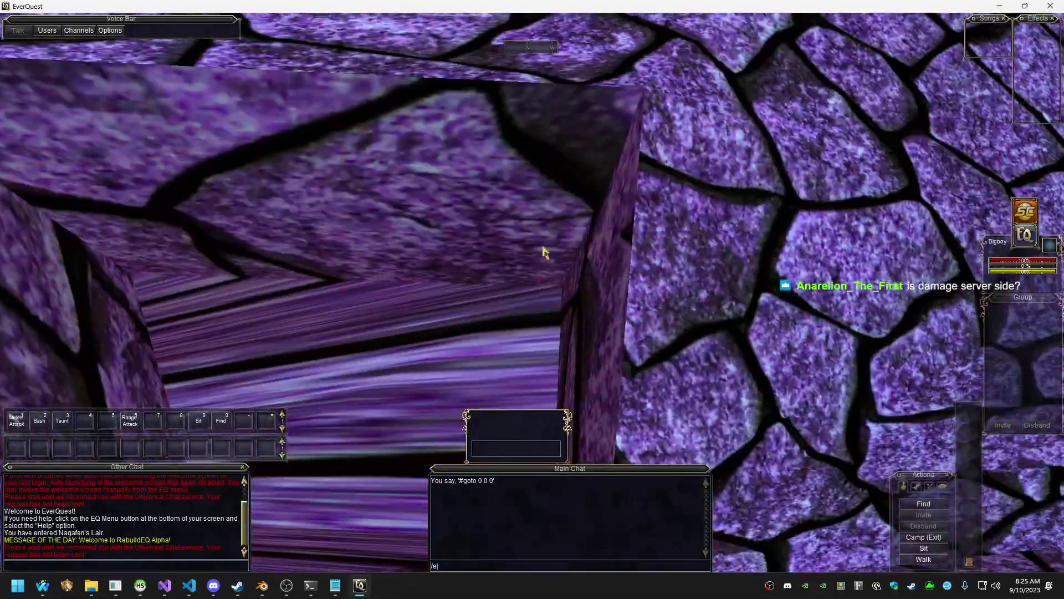
{"action": "type", "text": "xit"}
{"action": "key", "text": "Return"}
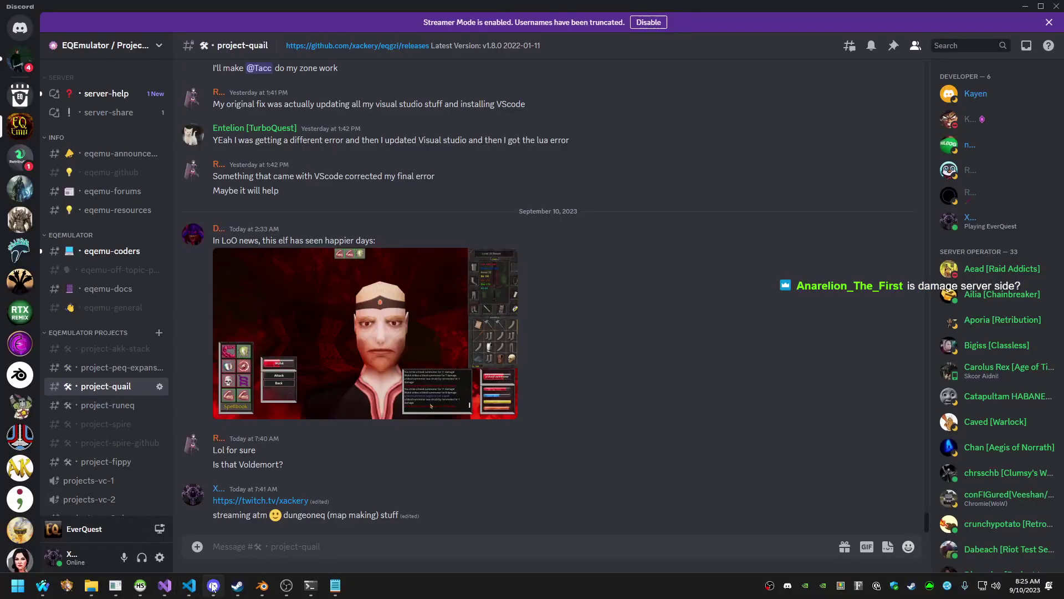
Launch the EverQuest client and log in to the server
{"action": "mouse_move", "coordinate": [262, 585]}
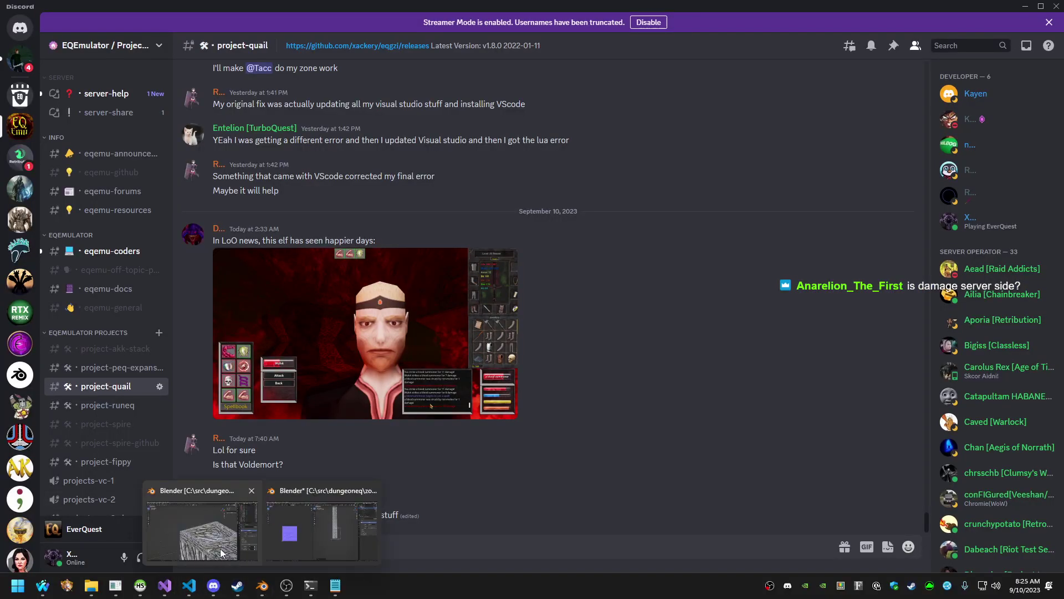
{"action": "left_click", "coordinate": [75, 580]}
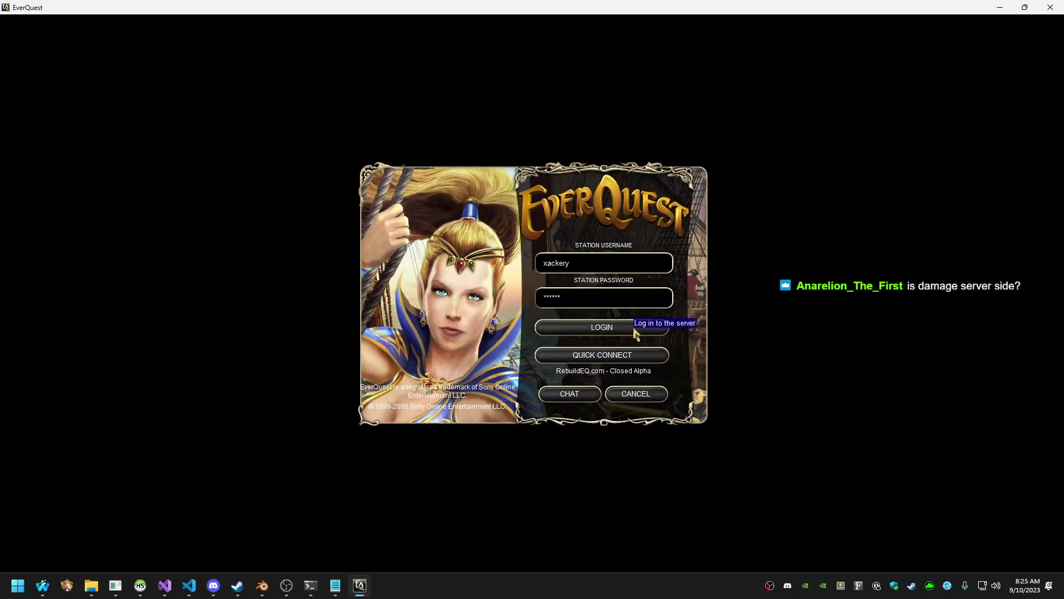
{"action": "left_click", "coordinate": [636, 331]}
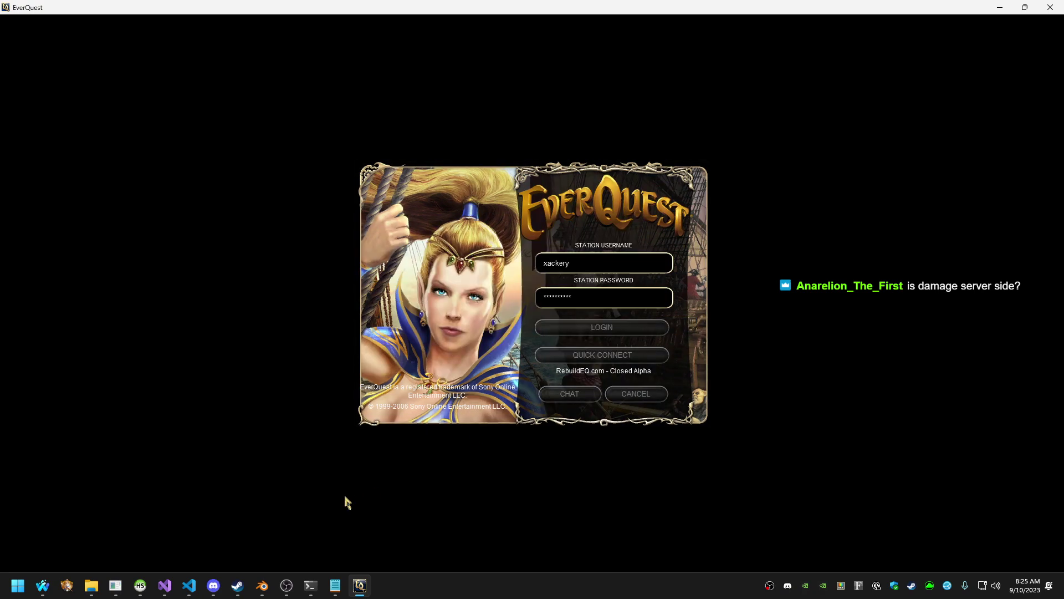
Switch to eqgzi-manager and create soldungb.eqg
{"action": "left_click", "coordinate": [309, 546]}
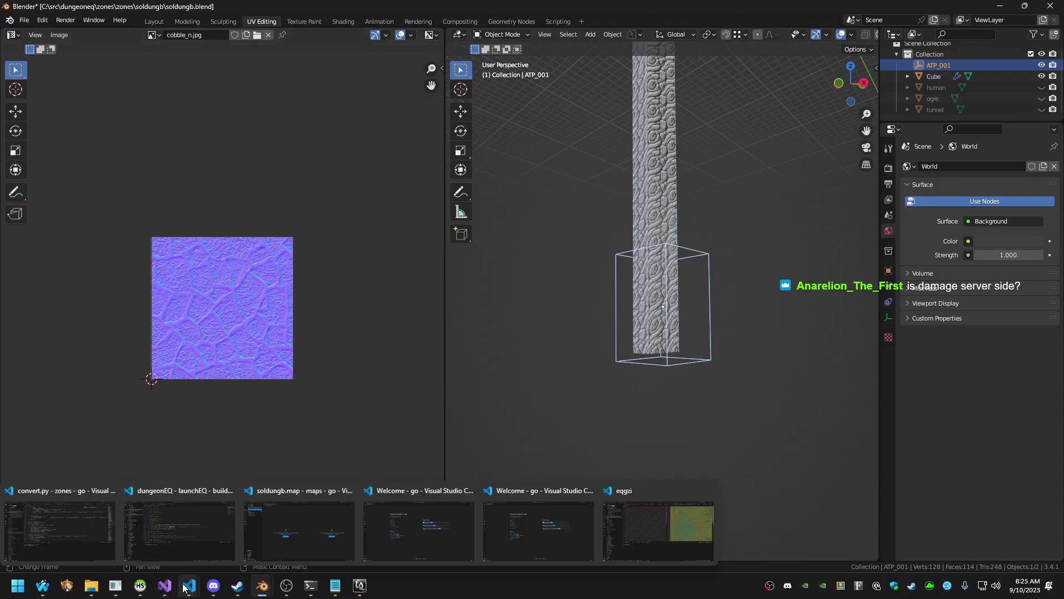
{"action": "left_click", "coordinate": [117, 591]}
{"action": "left_click", "coordinate": [477, 424]}
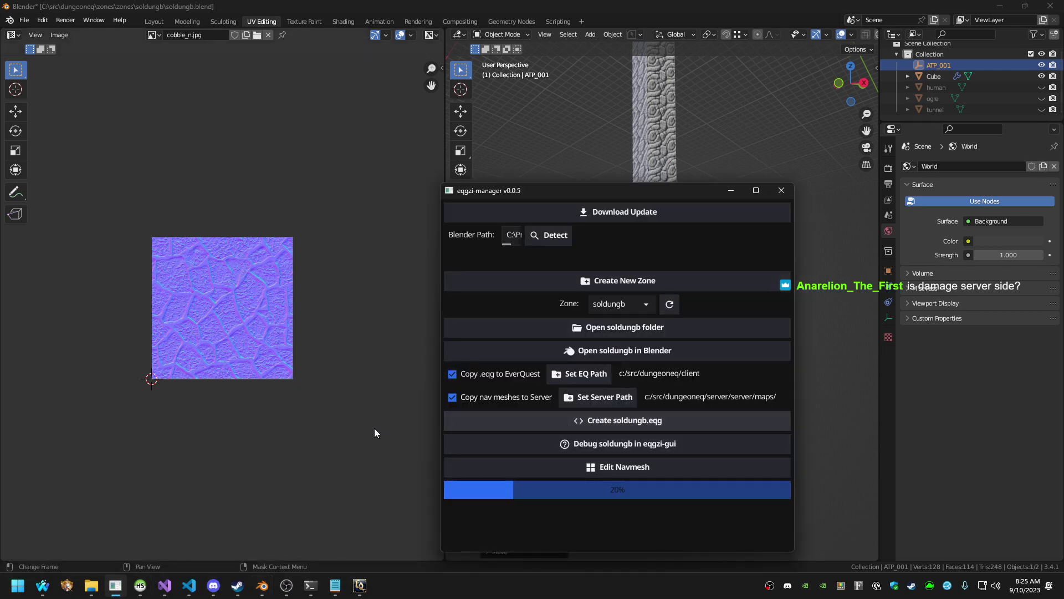
Return to EverQuest, enter the zone, and inspect the rock walls and shaft opening in first-person view
{"action": "left_click", "coordinate": [361, 586]}
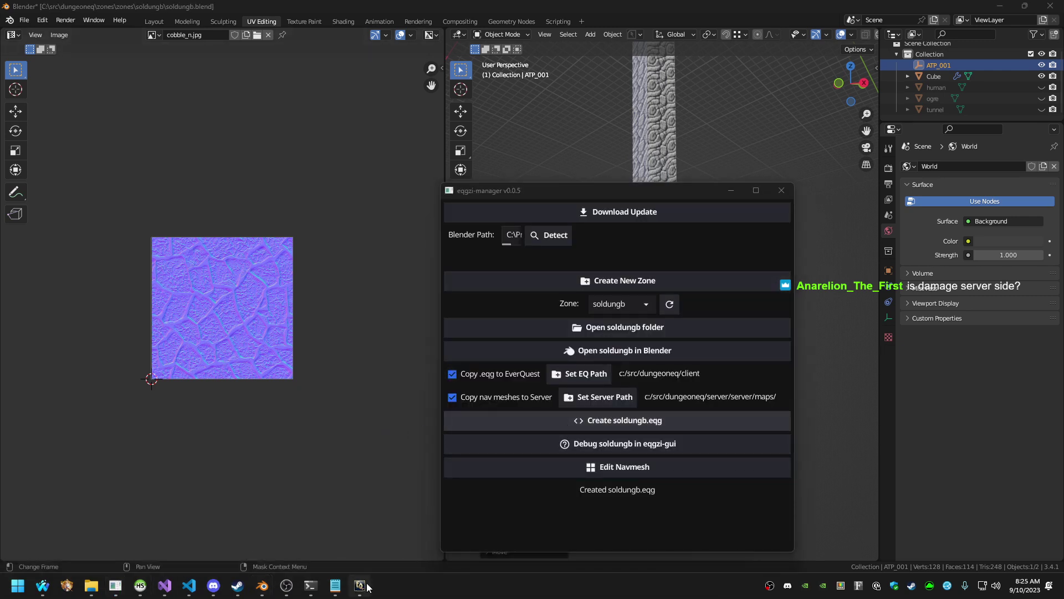
{"action": "key", "text": "Return"}
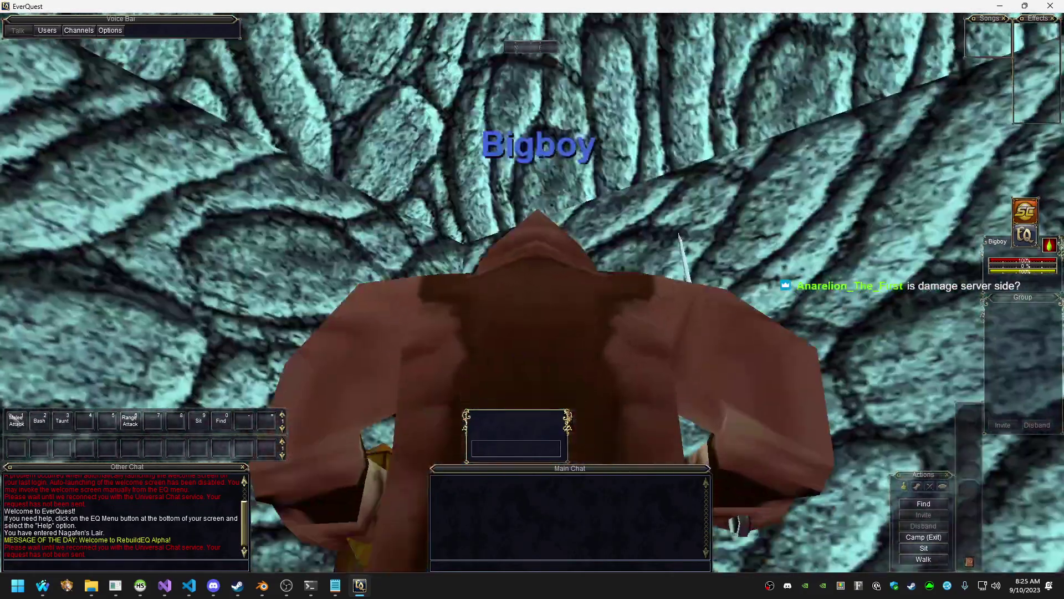
{"action": "scroll", "coordinate": [532, 261], "scroll_direction": "up", "scroll_amount": 5}
{"action": "right_click_drag", "start_coordinate": [532, 260], "coordinate": [599, 299]}
{"action": "key", "text": "d"}
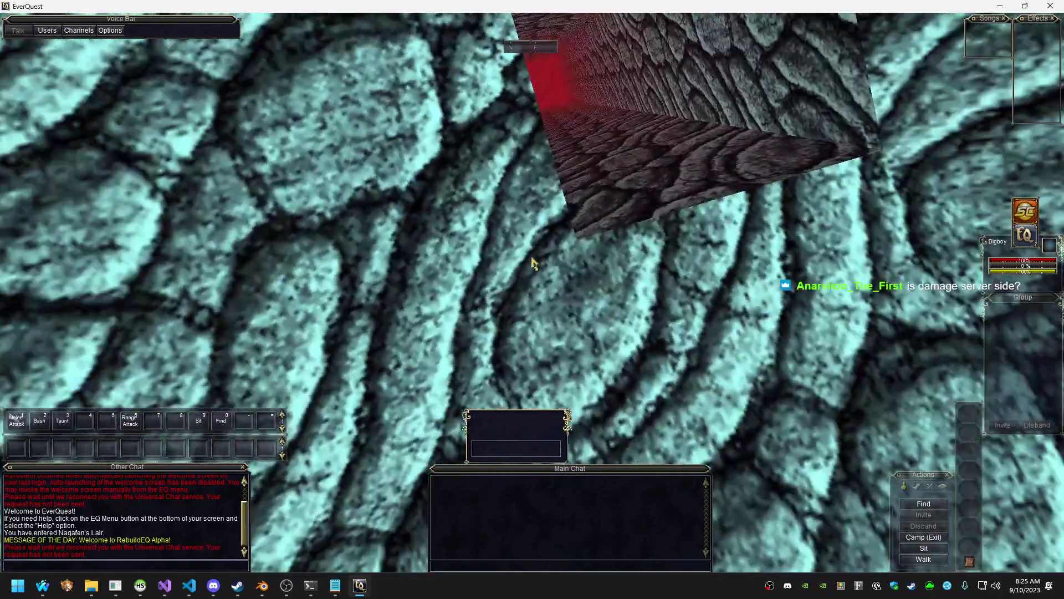
{"action": "right_click_drag", "start_coordinate": [532, 258], "coordinate": [566, 249]}
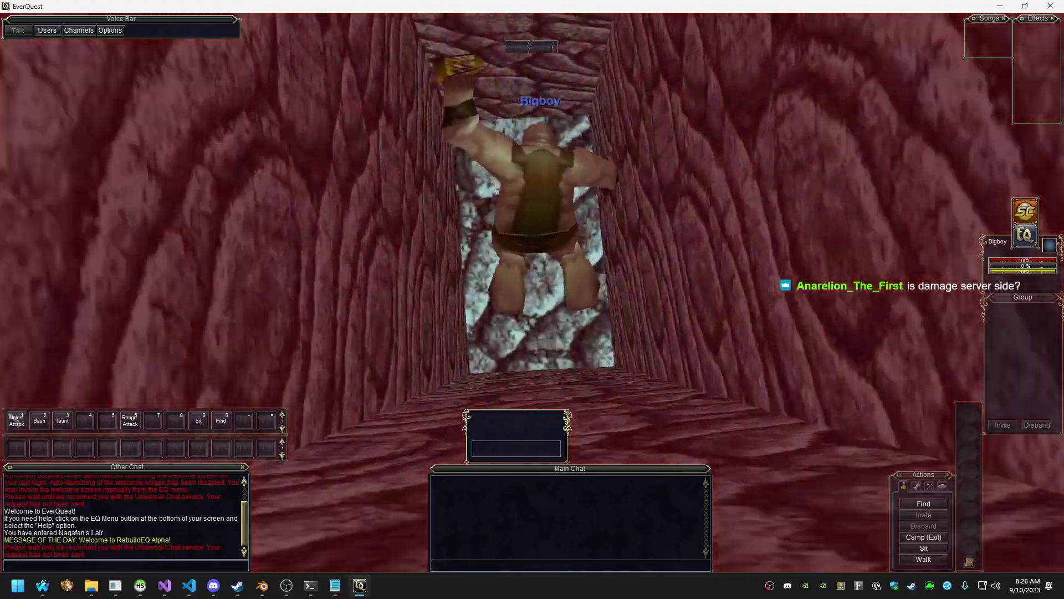
Inspect the shaft's length and walls from inside it, and quit EverQuest with /exit
{"action": "scroll", "coordinate": [532, 299], "scroll_direction": "up", "scroll_amount": 8}
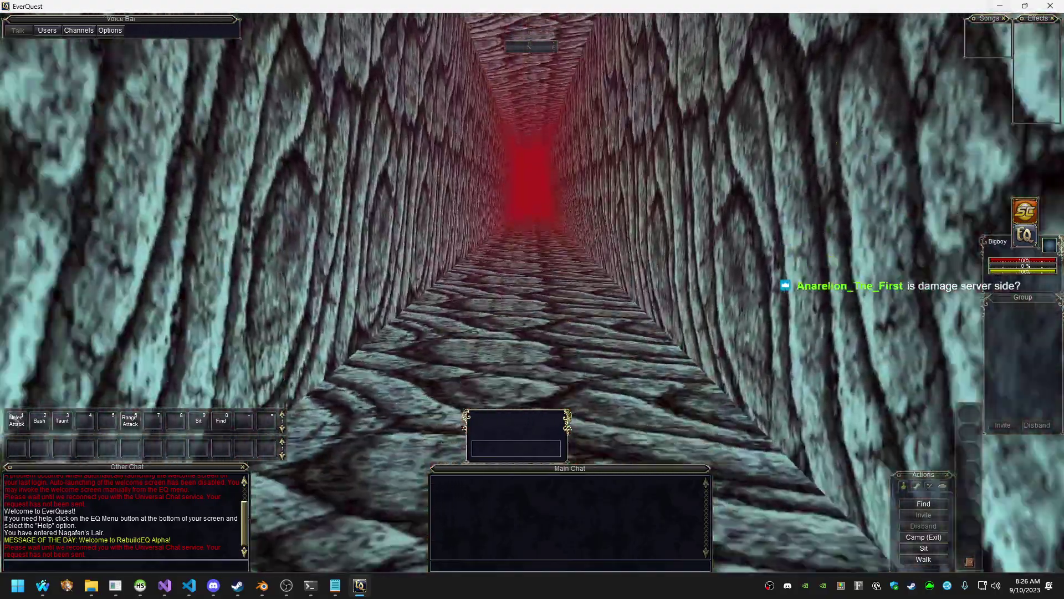
{"action": "scroll", "coordinate": [440, 304], "scroll_direction": "down", "scroll_amount": 5}
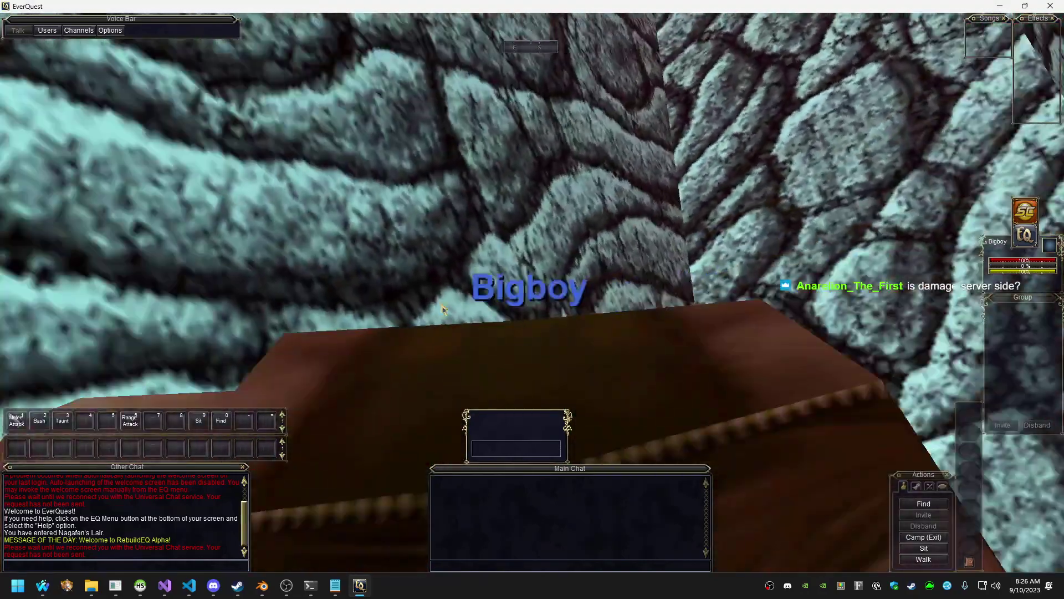
{"action": "right_click_drag", "start_coordinate": [444, 309], "coordinate": [443, 310]}
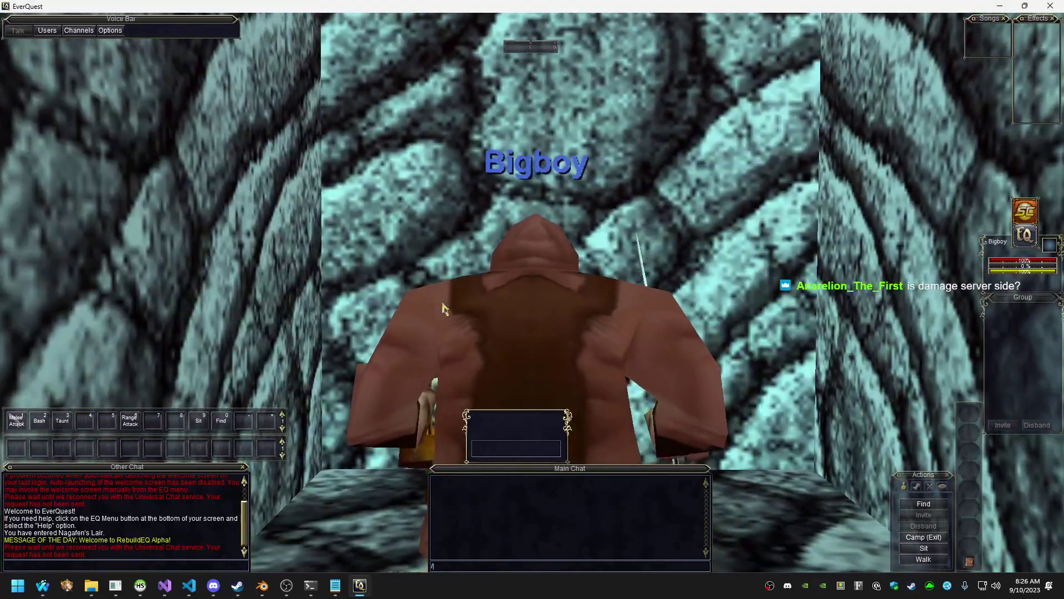
{"action": "type", "text": "/exit"}
{"action": "key", "text": "Return"}
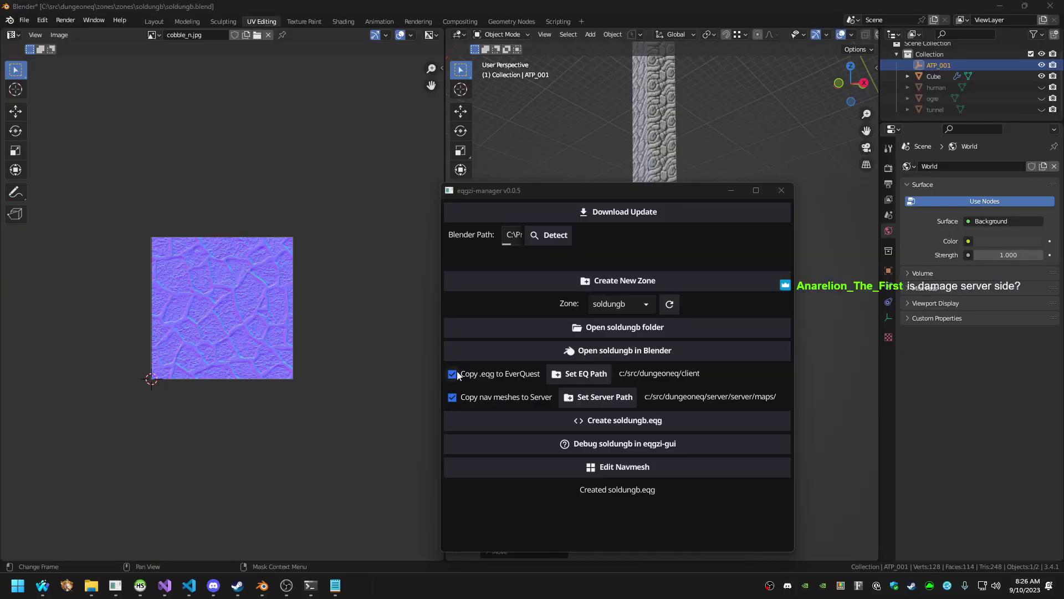
Switch to HeidiSQL and review all columns of the soldungb row in the zone table
{"action": "left_click", "coordinate": [576, 5]}
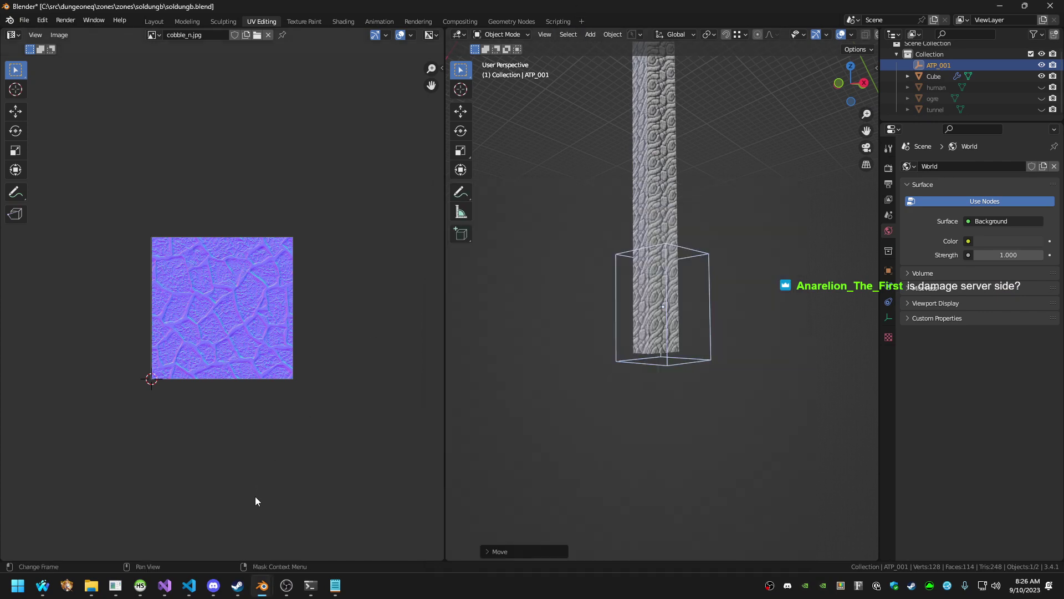
{"action": "left_click", "coordinate": [149, 589]}
{"action": "scroll", "coordinate": [546, 315], "scroll_direction": "right", "scroll_amount": 5}
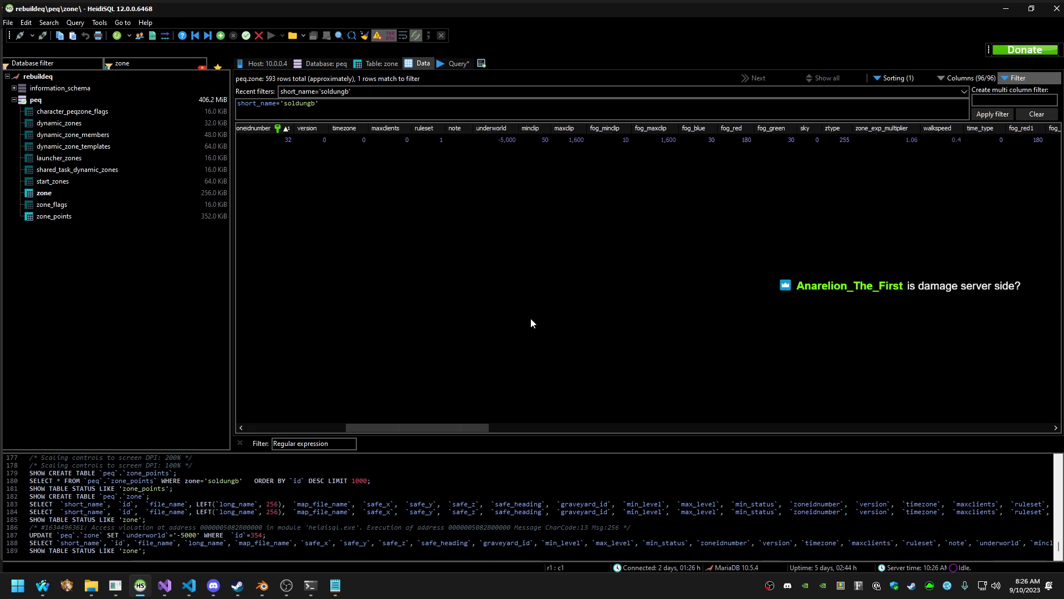
{"action": "scroll", "coordinate": [531, 319], "scroll_direction": "right", "scroll_amount": 8}
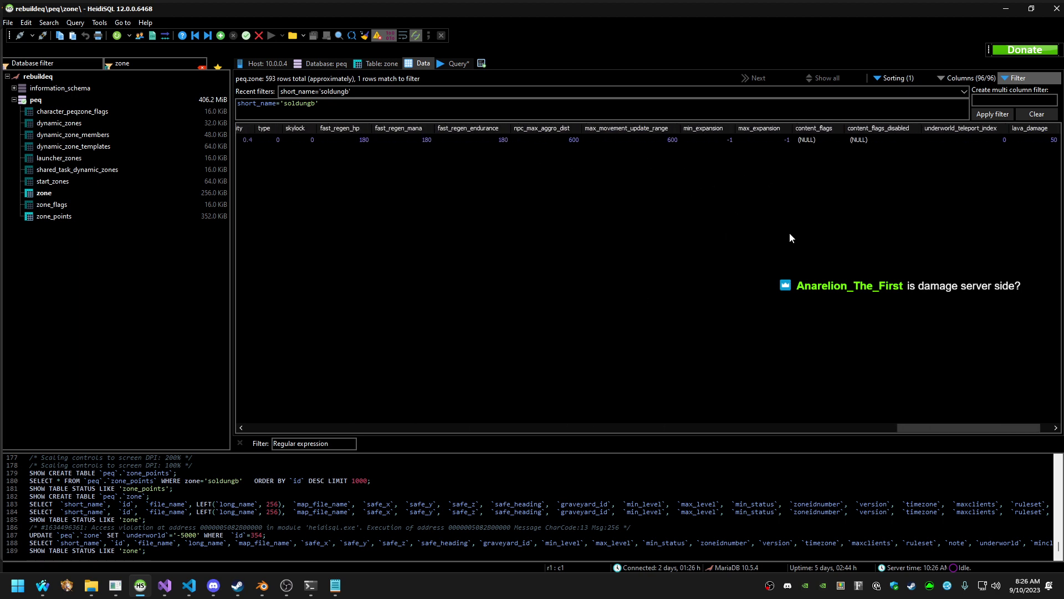
{"action": "scroll", "coordinate": [790, 237], "scroll_direction": "left", "scroll_amount": 13}
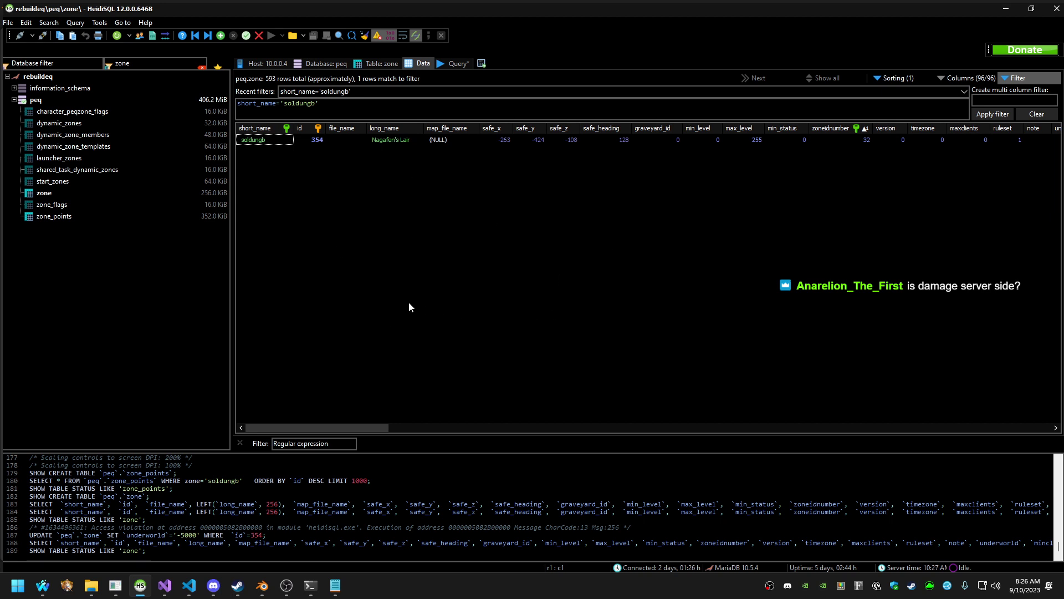
{"action": "left_click", "coordinate": [118, 193]}
Close the two empty Visual Studio Code Welcome windows, and save soldungb.blend in Blender
{"action": "mouse_move", "coordinate": [261, 585]}
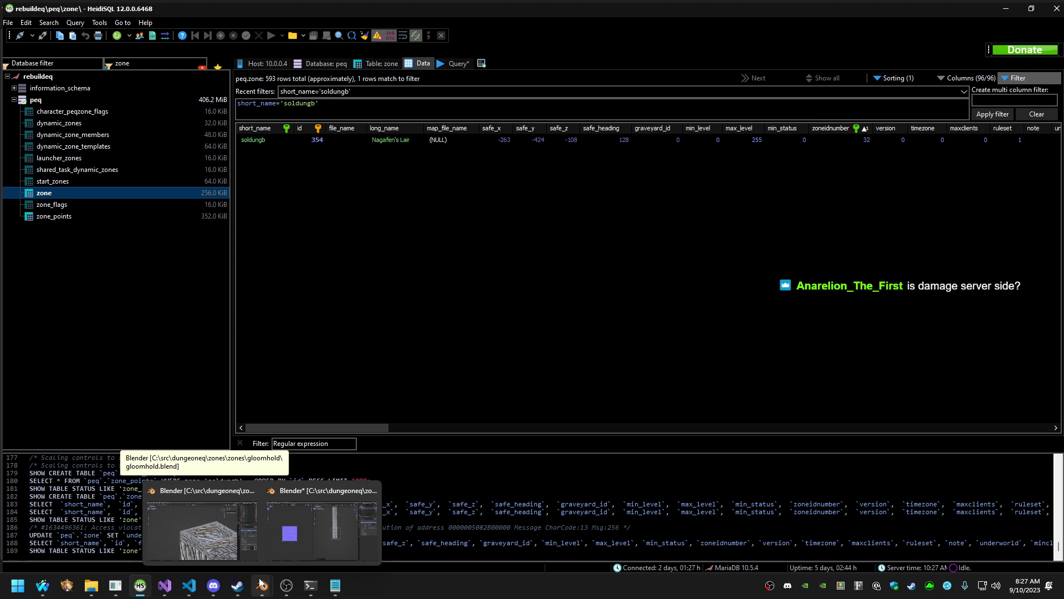
{"action": "mouse_move", "coordinate": [188, 589]}
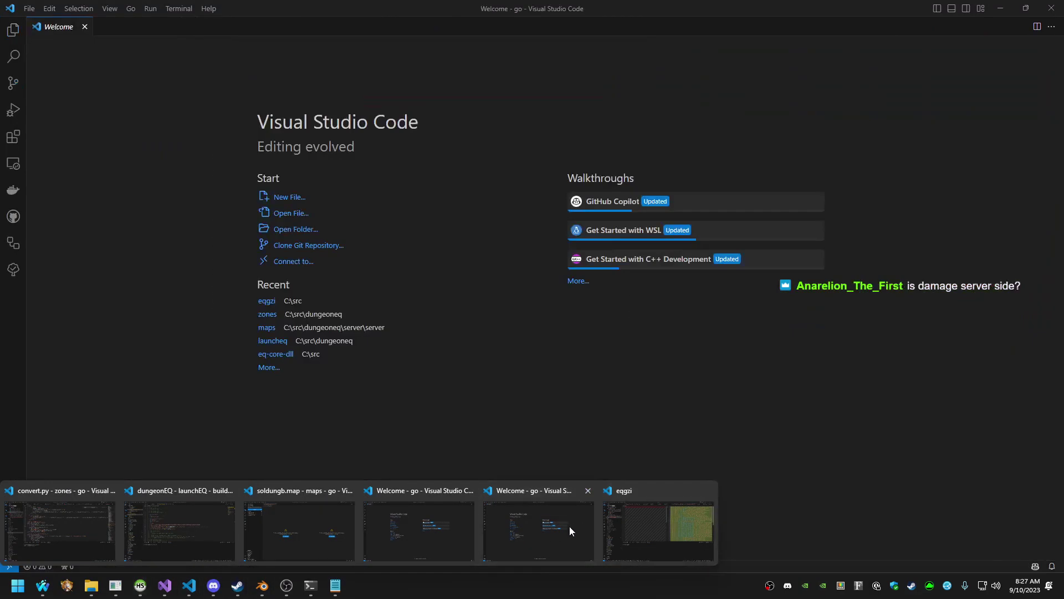
{"action": "middle_click", "coordinate": [570, 527]}
{"action": "middle_click", "coordinate": [388, 532]}
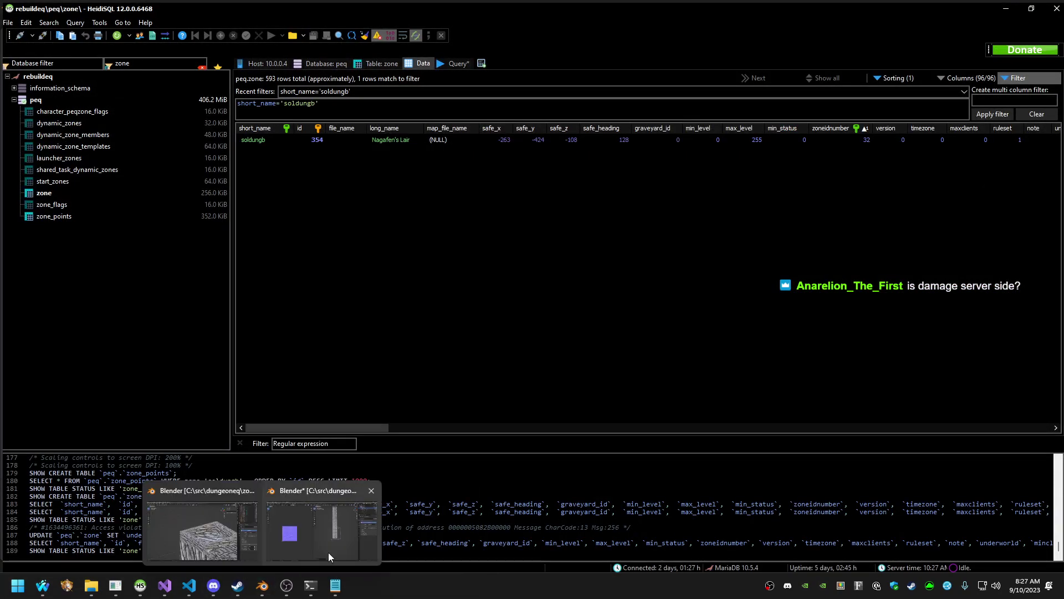
{"action": "left_click", "coordinate": [355, 516]}
{"action": "key", "text": "ctrl+s"}
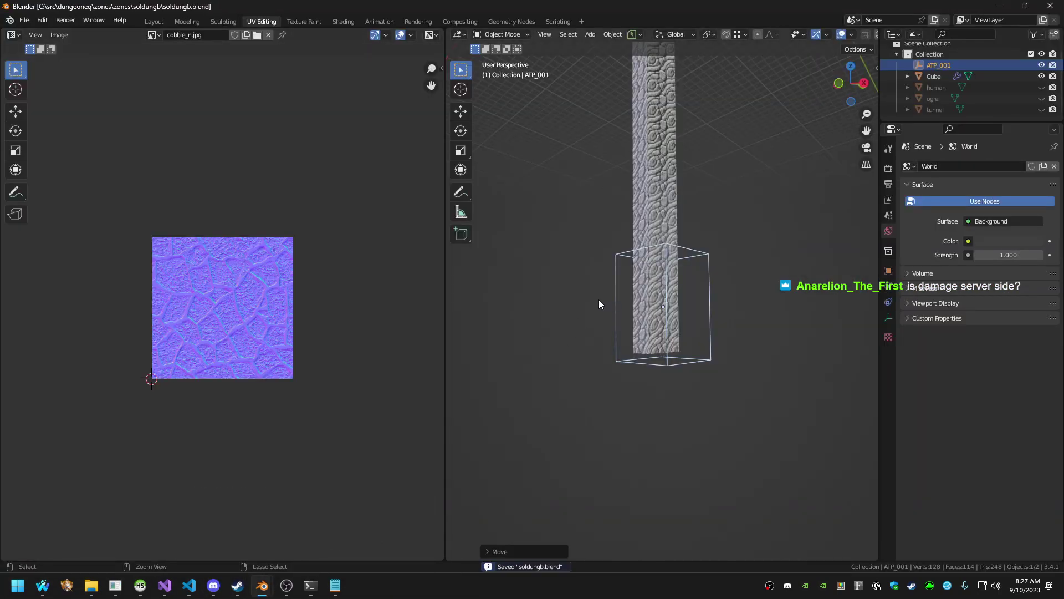
Switch to the maps project in Visual Studio Code and stage all changed map and water files
{"action": "mouse_move", "coordinate": [199, 584]}
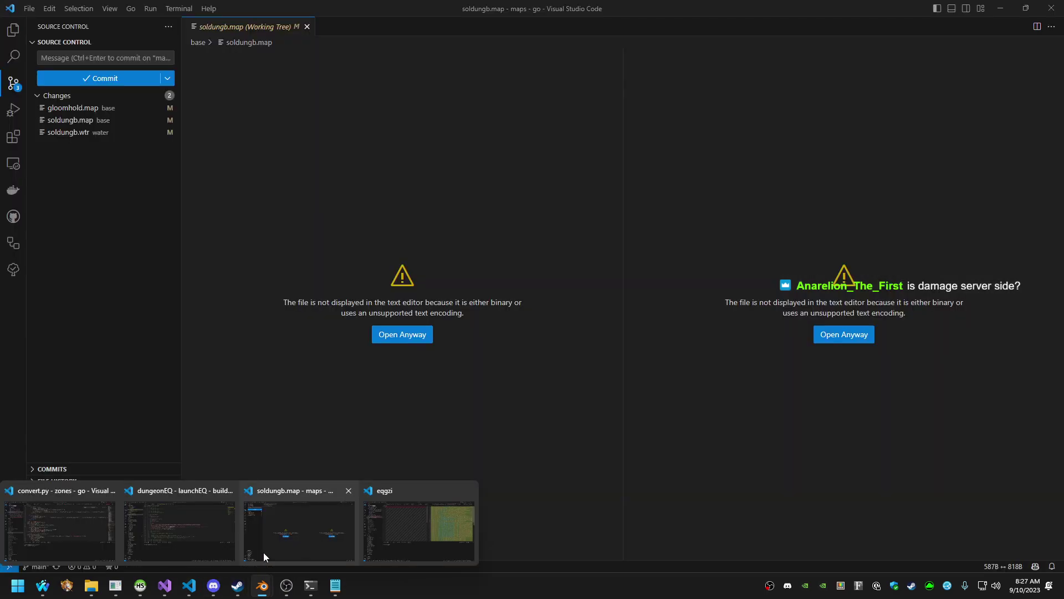
{"action": "left_click", "coordinate": [286, 547]}
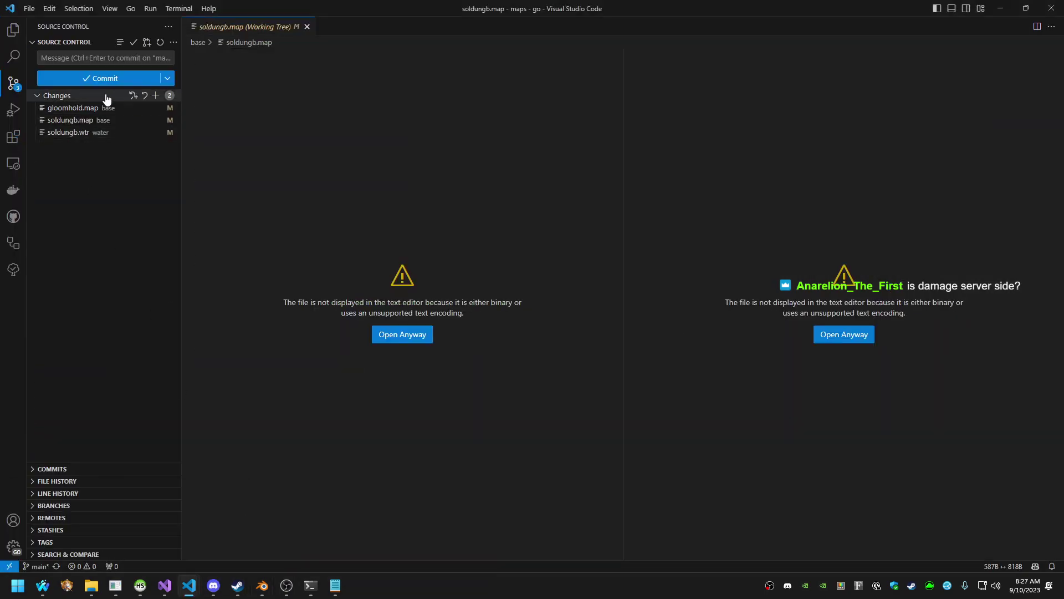
{"action": "left_click", "coordinate": [156, 96]}
Switch to the launchEQ project and stage soldungb.eqg and gloomhold.eqg, leaving dbstr_us.txt unstaged
{"action": "mouse_move", "coordinate": [189, 585]}
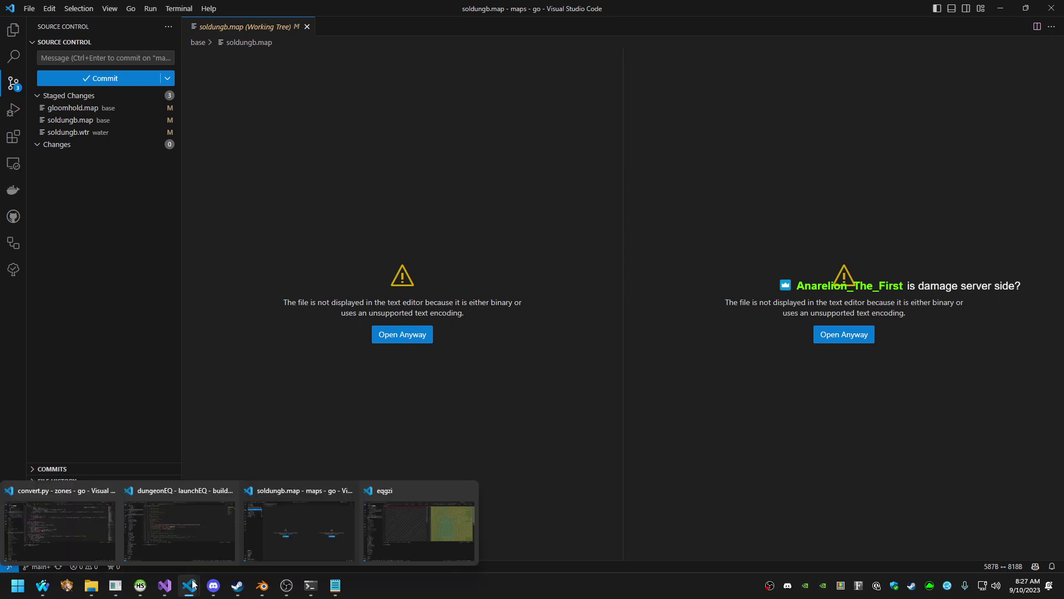
{"action": "mouse_move", "coordinate": [198, 557]}
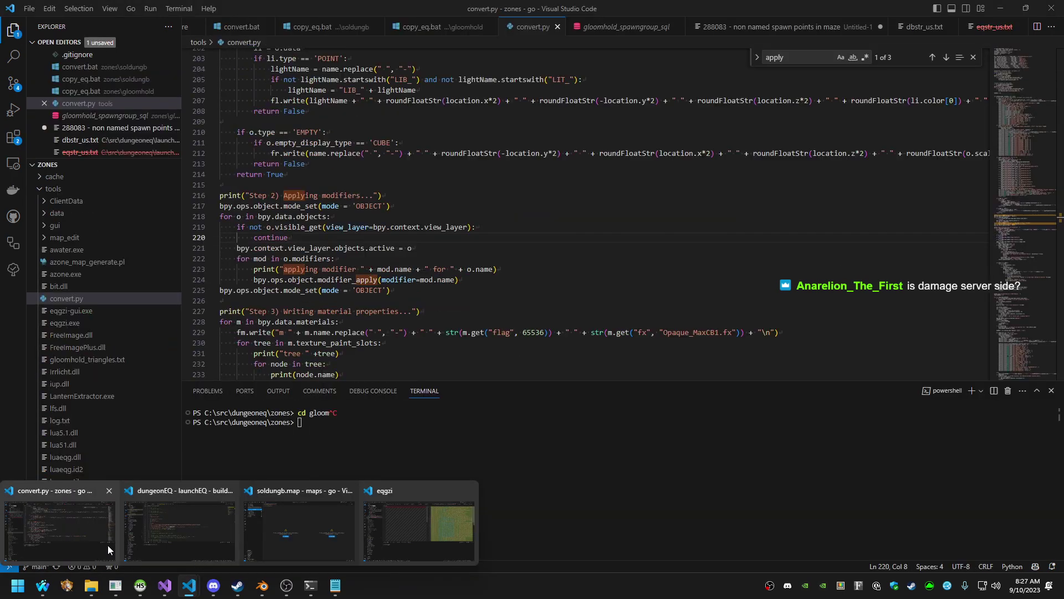
{"action": "left_click", "coordinate": [175, 548]}
{"action": "left_click", "coordinate": [14, 83]}
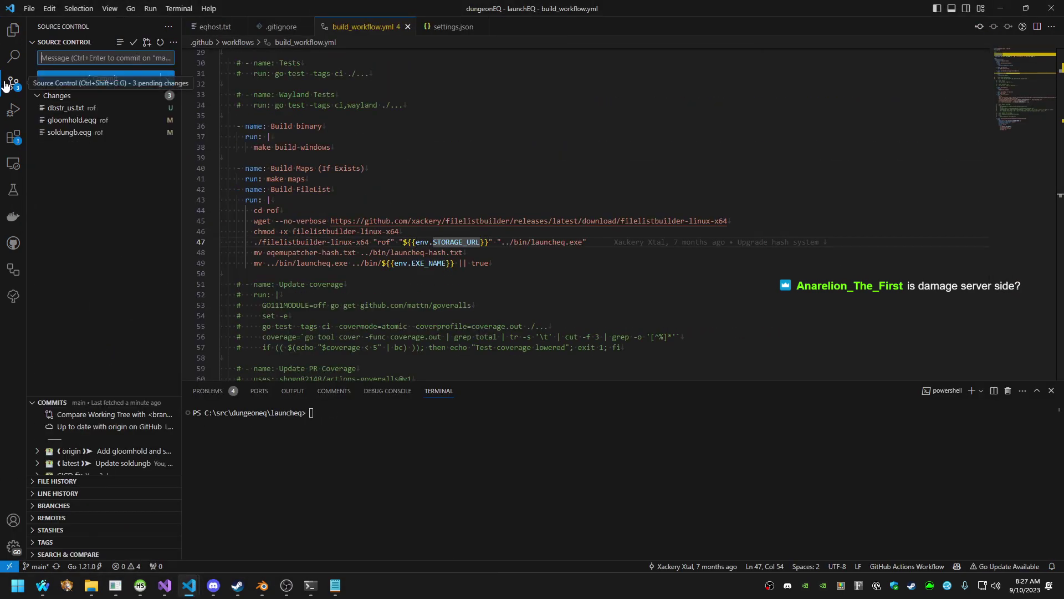
{"action": "left_click", "coordinate": [72, 132]}
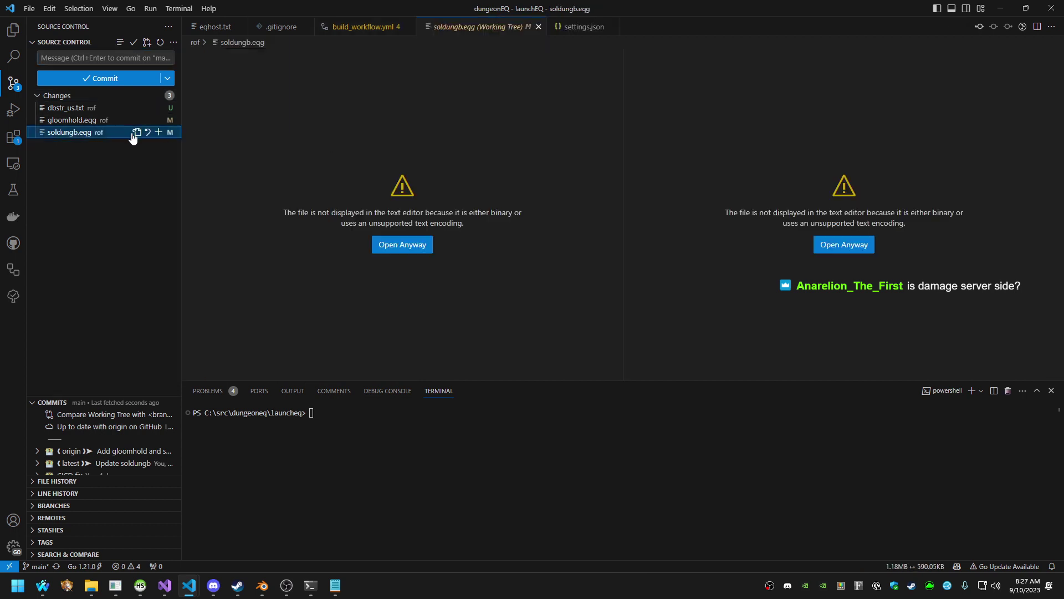
{"action": "left_click", "coordinate": [158, 132]}
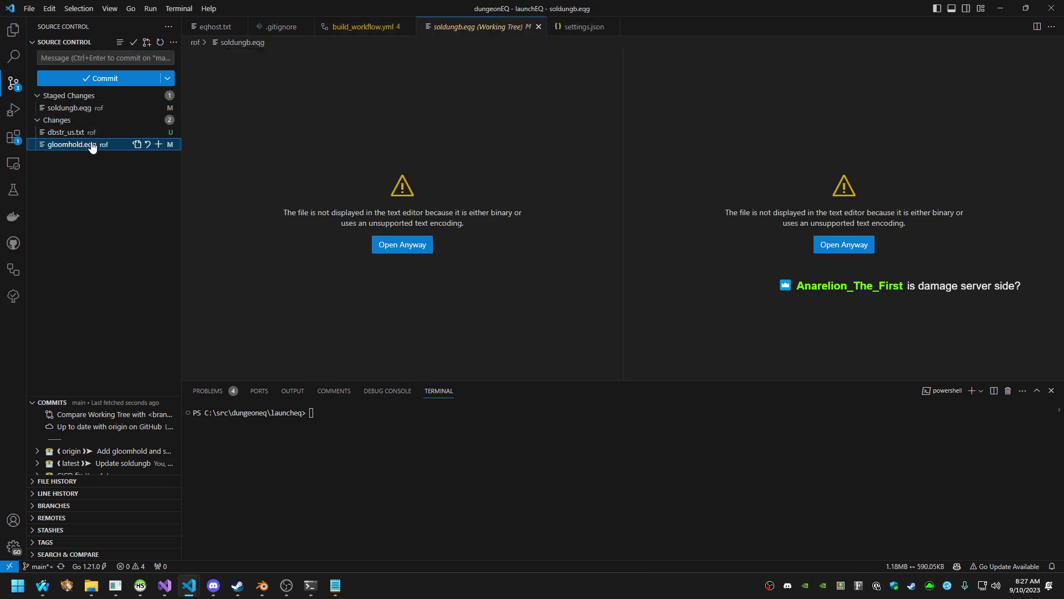
{"action": "left_click", "coordinate": [157, 144]}
{"action": "left_click", "coordinate": [90, 110]}
Commit the staged .eqg files with the message "Clean up soldungb"
{"action": "left_click", "coordinate": [85, 59]}
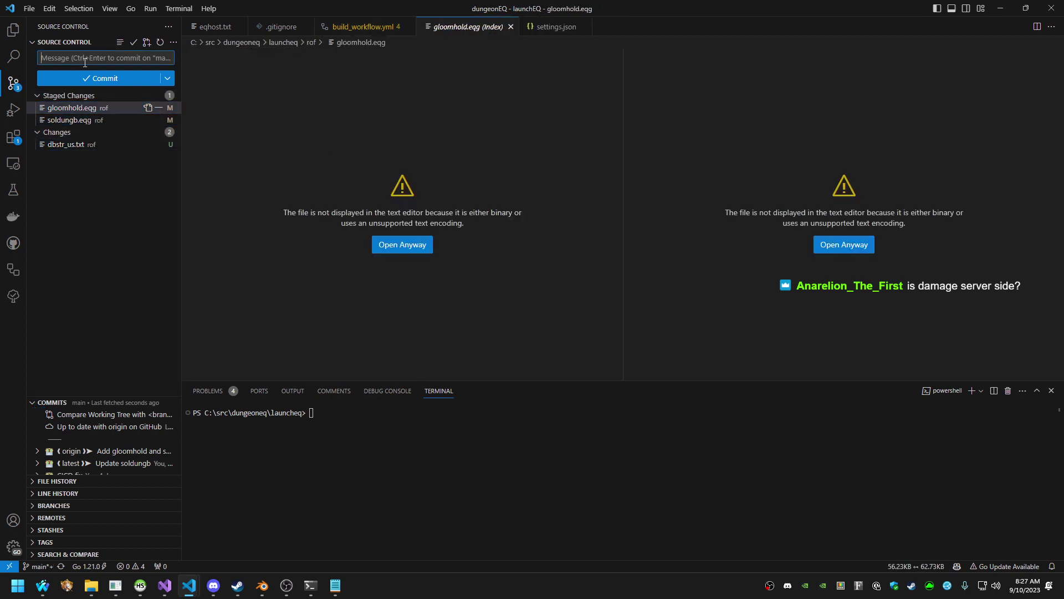
{"action": "type", "text": "cLEAN UP"}
{"action": "key", "text": "ctrl+a"}
{"action": "type", "text": "Cl"}
{"action": "key", "text": "ctrl+Return"}
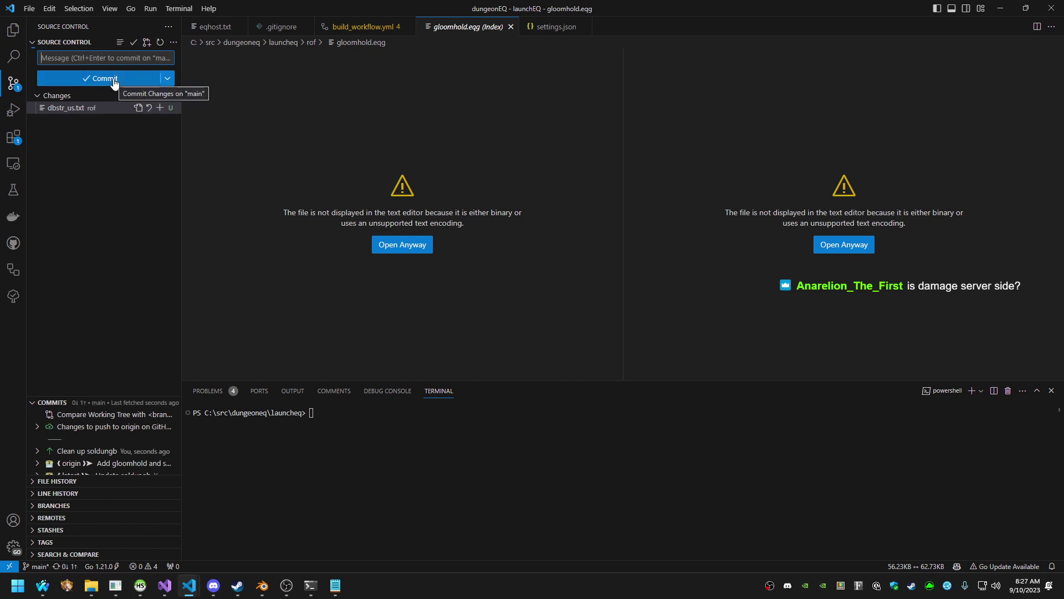
{"action": "left_click", "coordinate": [13, 137]}
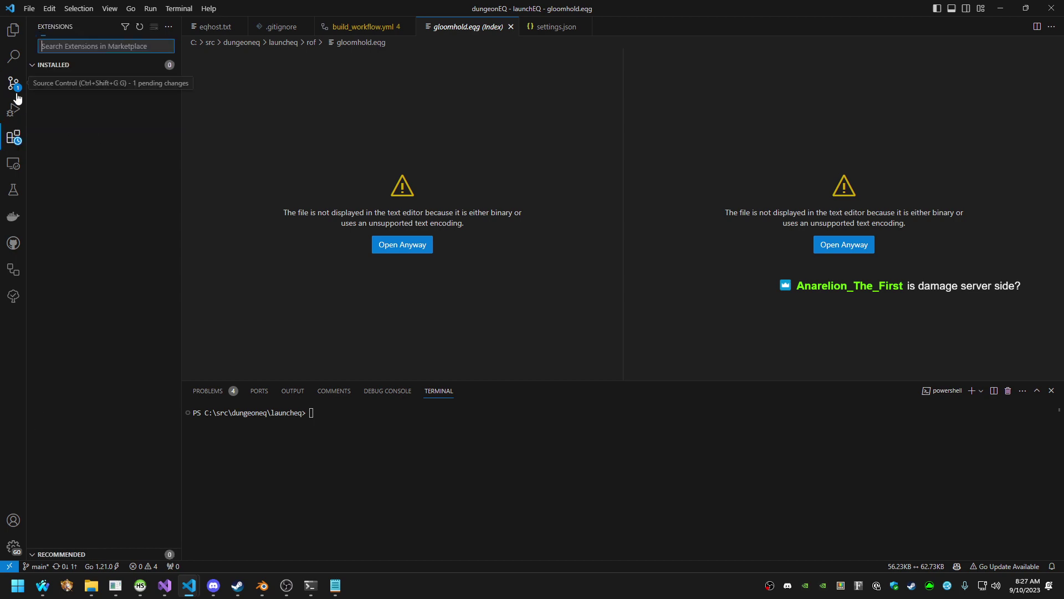
{"action": "left_click", "coordinate": [13, 84]}
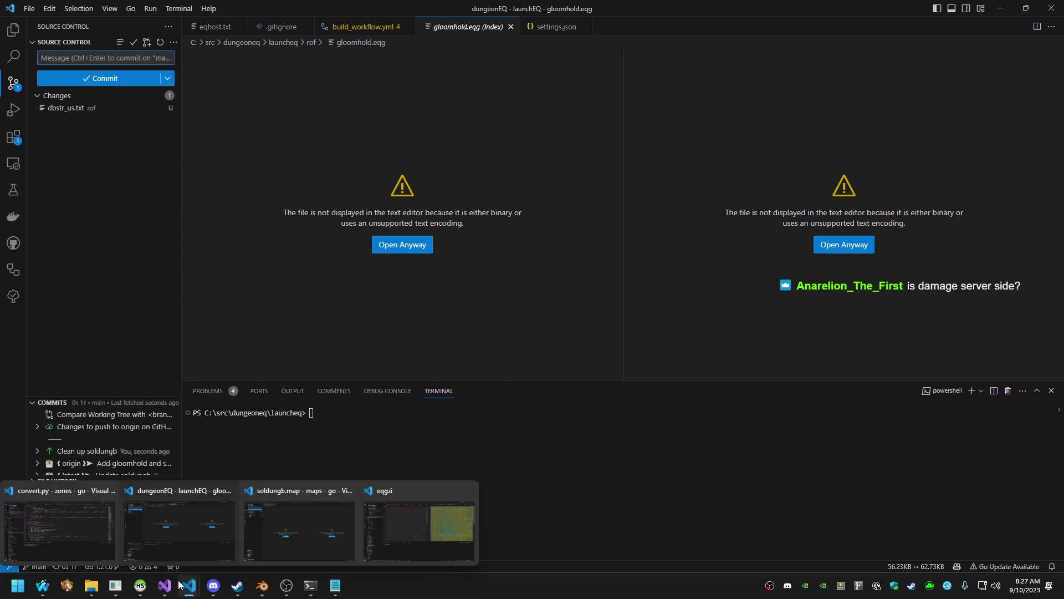
Switch to the eqgzi project in Visual Studio and review the ExeDir function in util.cpp
{"action": "mouse_move", "coordinate": [165, 585]}
{"action": "left_click", "coordinate": [212, 553]}
{"action": "key", "text": "Up"}
{"action": "key", "text": "Up"}
{"action": "key", "text": "Up"}
{"action": "key", "text": "Up"}
{"action": "key", "text": "End"}
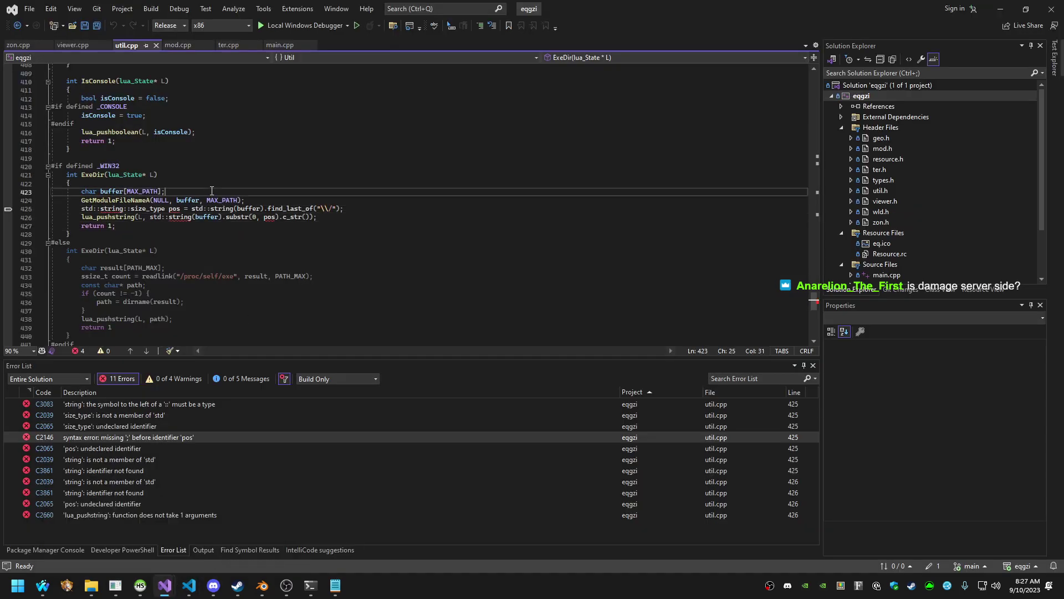
{"action": "scroll", "coordinate": [214, 227], "scroll_direction": "up", "scroll_amount": 6}
{"action": "scroll", "coordinate": [233, 333], "scroll_direction": "down", "scroll_amount": 7}
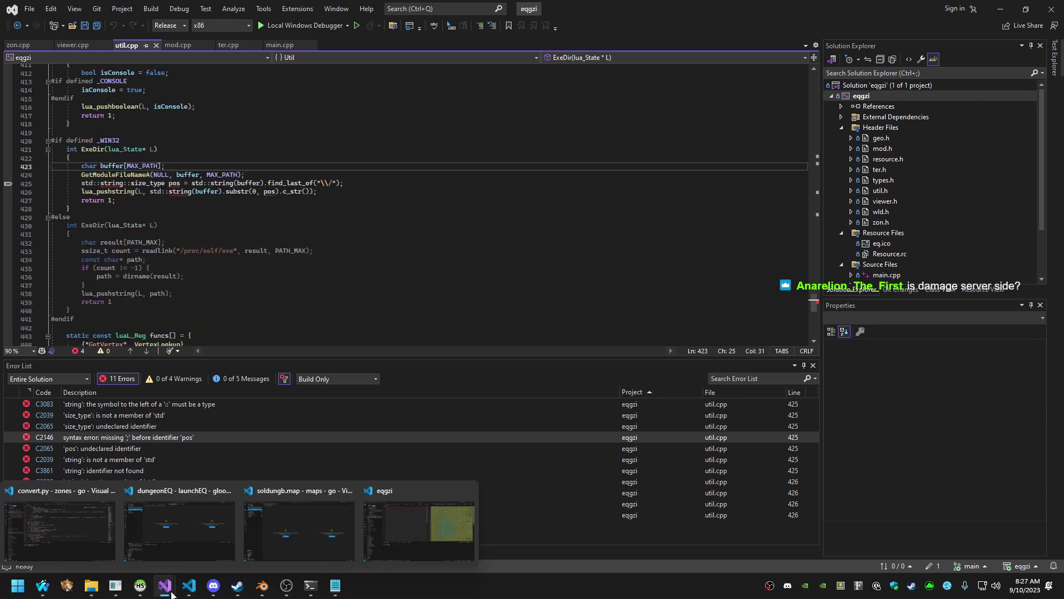
Switch to the eq-core-dll project and go to the areCustomZonesEnabled line in _options.h
{"action": "mouse_move", "coordinate": [165, 586]}
{"action": "left_click", "coordinate": [105, 541]}
{"action": "left_click", "coordinate": [429, 199]}
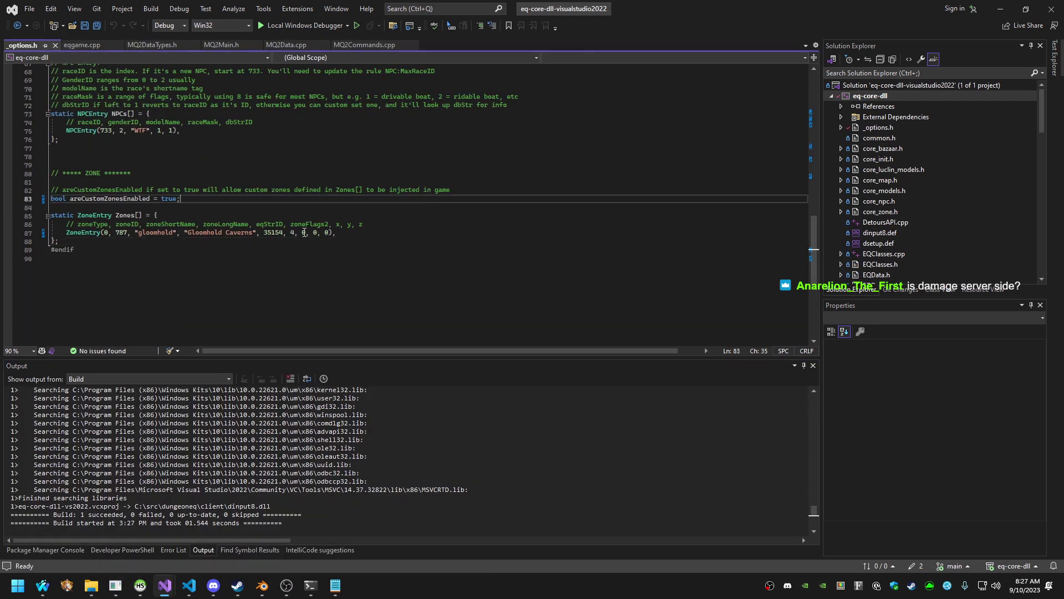
Switch to the maps project in Visual Studio Code and view its staged changes
{"action": "scroll", "coordinate": [428, 199], "scroll_direction": "up", "scroll_amount": 3}
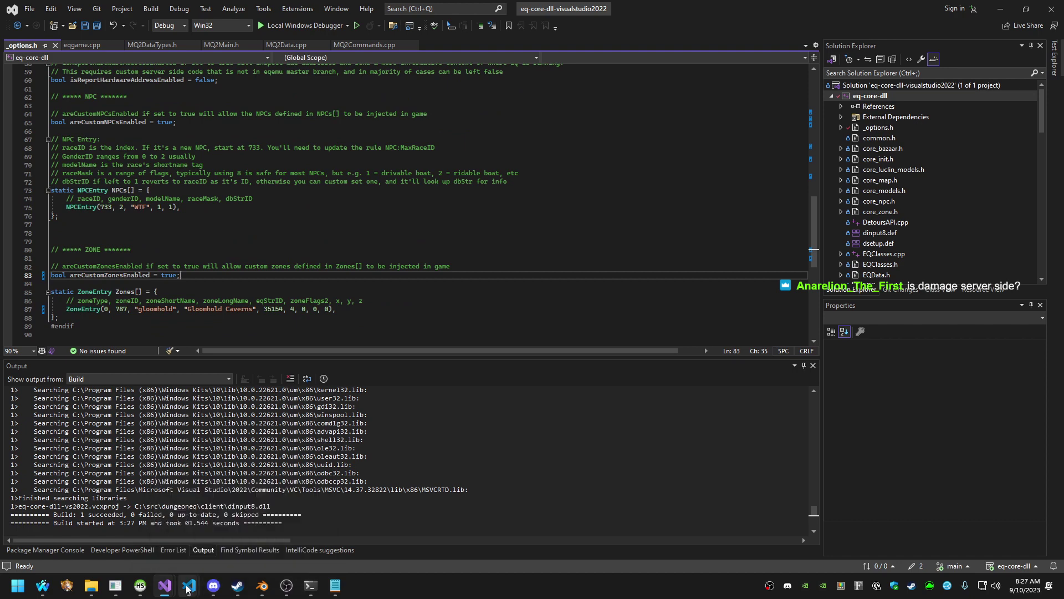
{"action": "mouse_move", "coordinate": [189, 585]}
{"action": "left_click", "coordinate": [297, 551]}
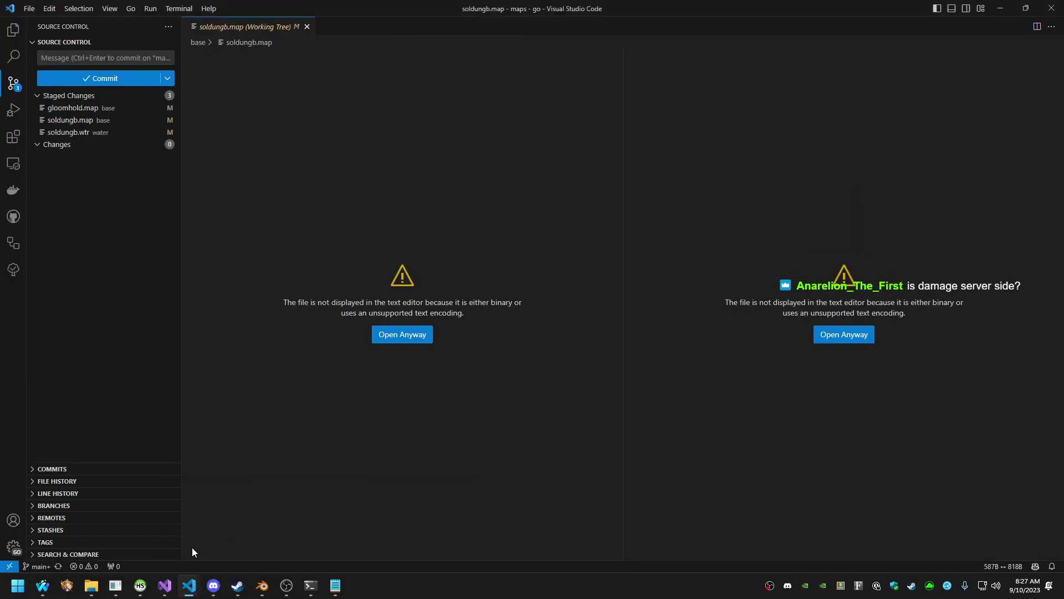
{"action": "mouse_move", "coordinate": [290, 581]}
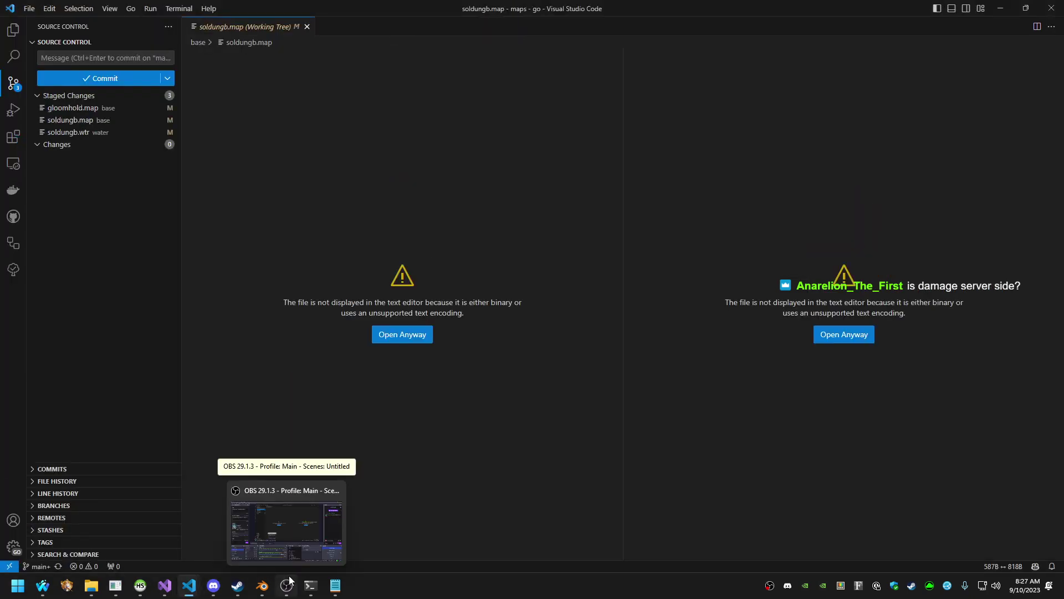
{"action": "left_click", "coordinate": [84, 263]}
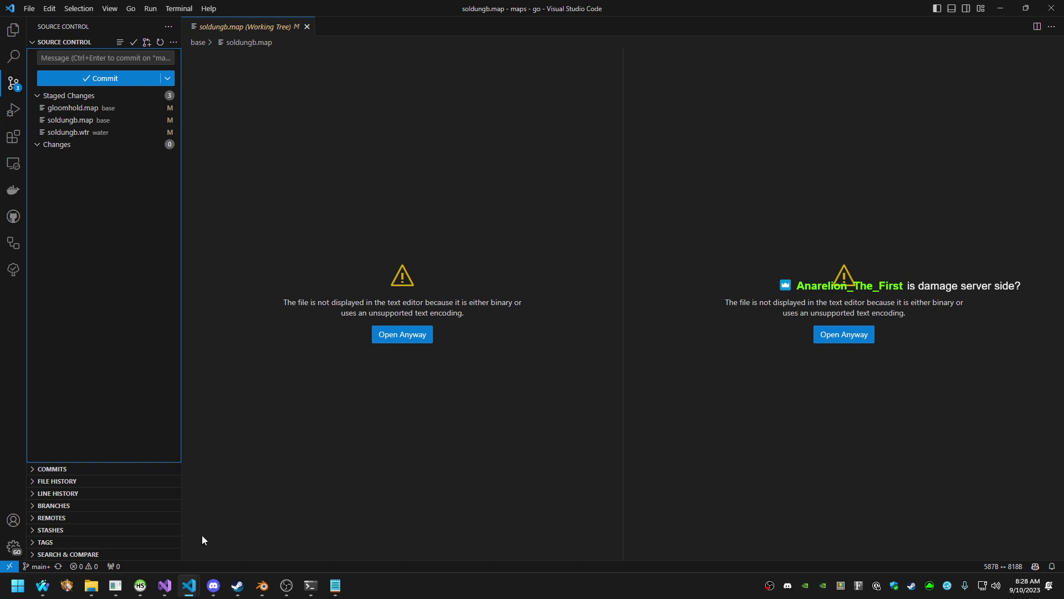
Switch to Discord and read the database deployment errors in the Dungeon EQ 2.0 server's logs channel
{"action": "left_click", "coordinate": [214, 585]}
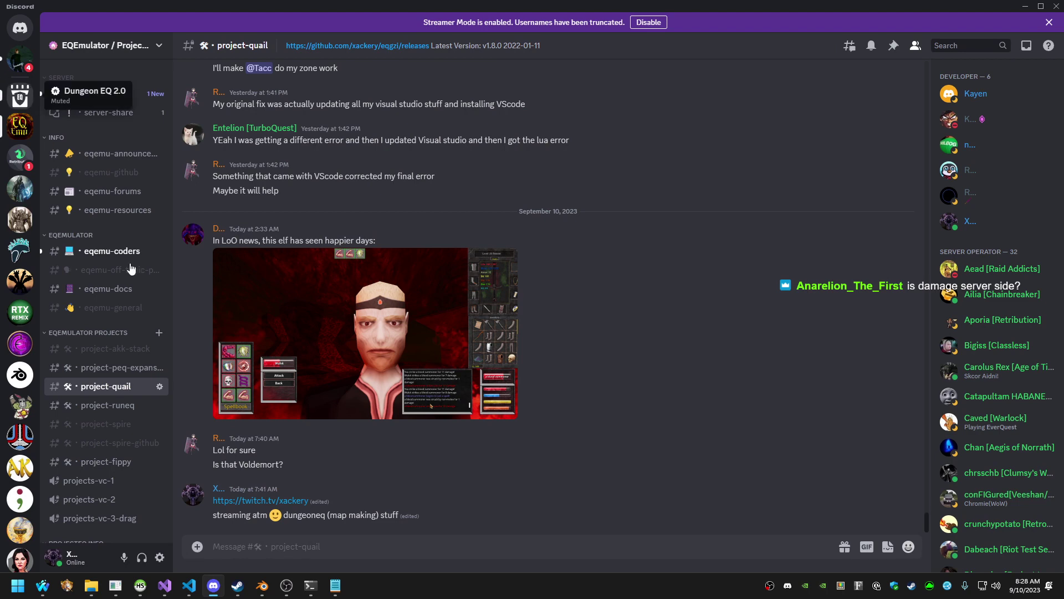
{"action": "left_click", "coordinate": [71, 359]}
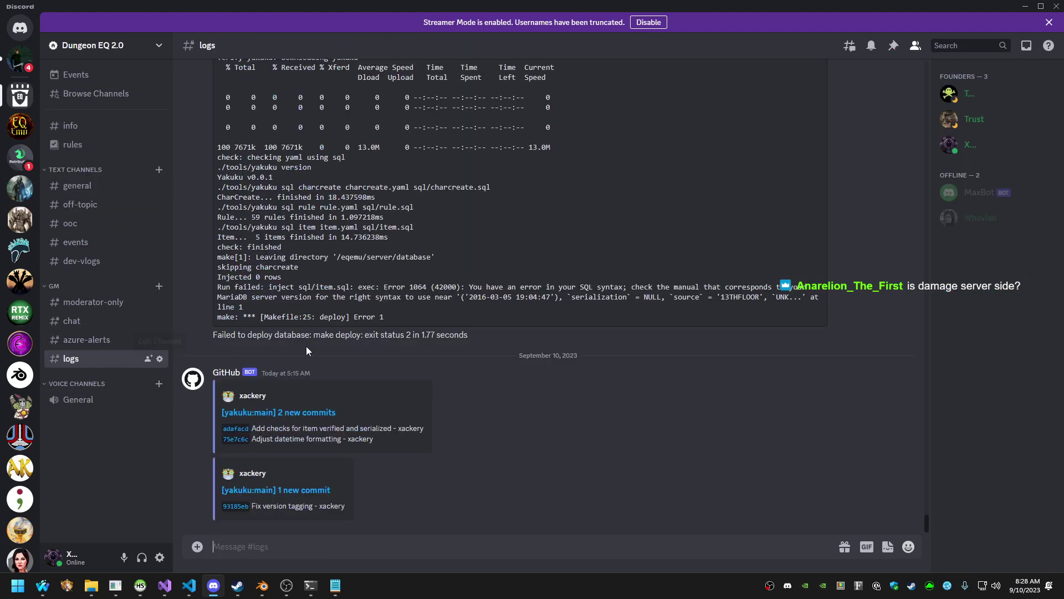
{"action": "scroll", "coordinate": [352, 358], "scroll_direction": "up", "scroll_amount": 5}
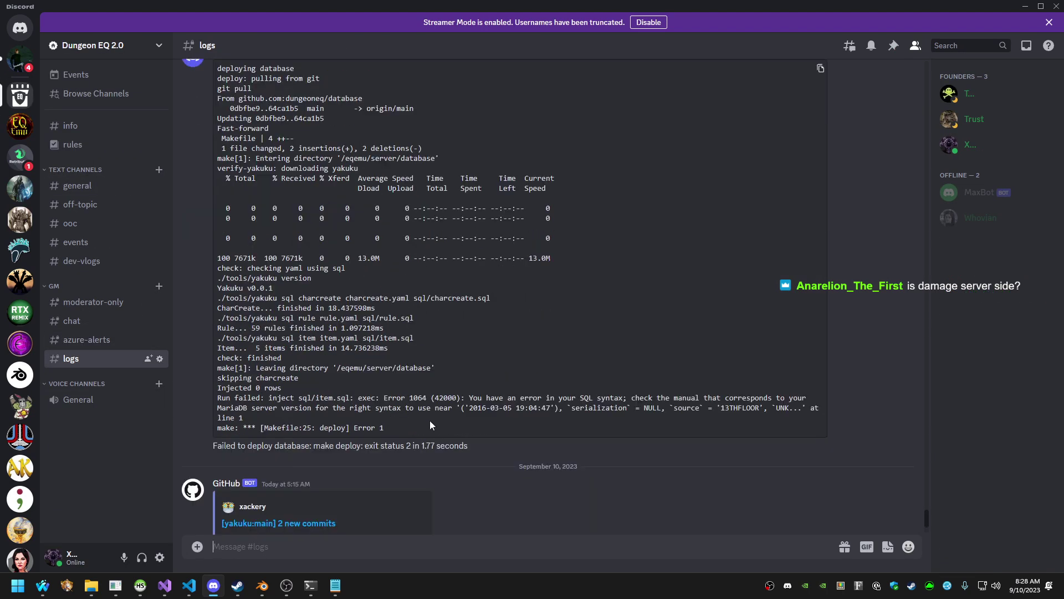
{"action": "left_click_drag", "start_coordinate": [244, 419], "coordinate": [220, 388]}
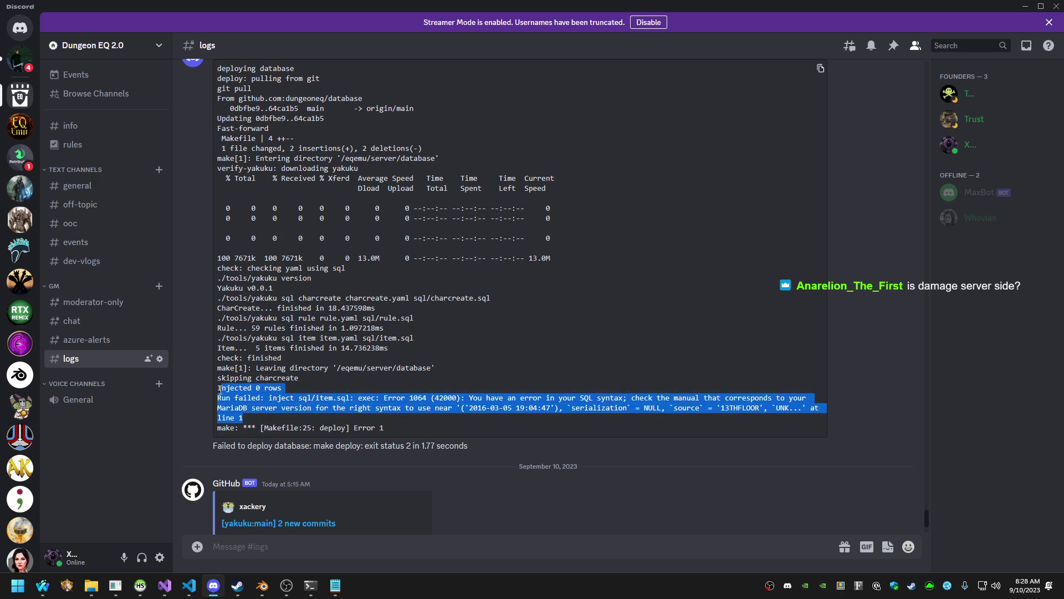
{"action": "scroll", "coordinate": [338, 380], "scroll_direction": "up", "scroll_amount": 7}
{"action": "scroll", "coordinate": [335, 380], "scroll_direction": "down", "scroll_amount": 4}
{"action": "scroll", "coordinate": [332, 377], "scroll_direction": "up", "scroll_amount": 4}
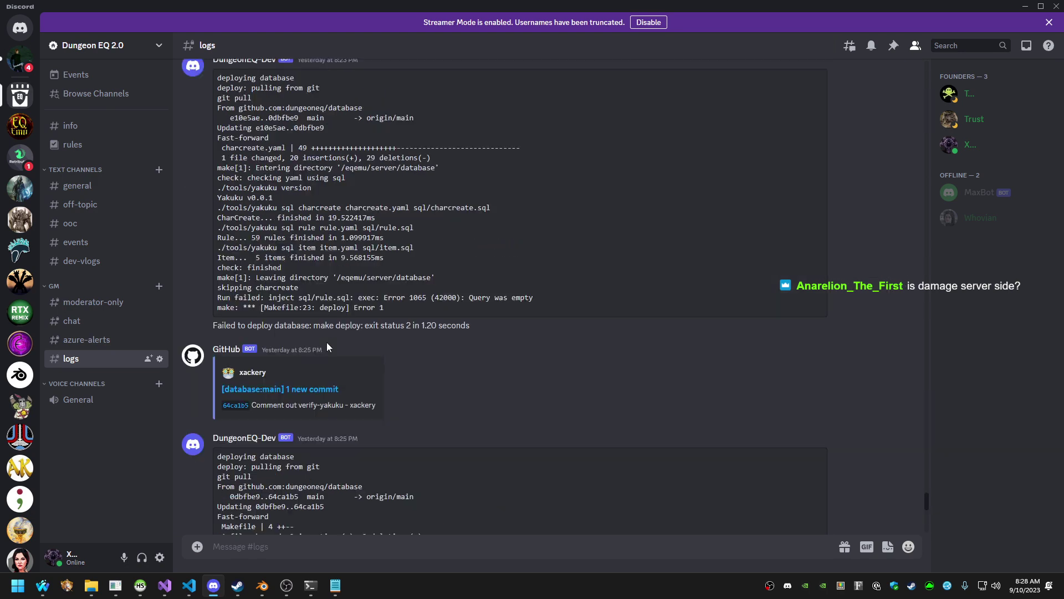
{"action": "scroll", "coordinate": [327, 348], "scroll_direction": "up", "scroll_amount": 2}
{"action": "scroll", "coordinate": [427, 277], "scroll_direction": "down", "scroll_amount": 5}
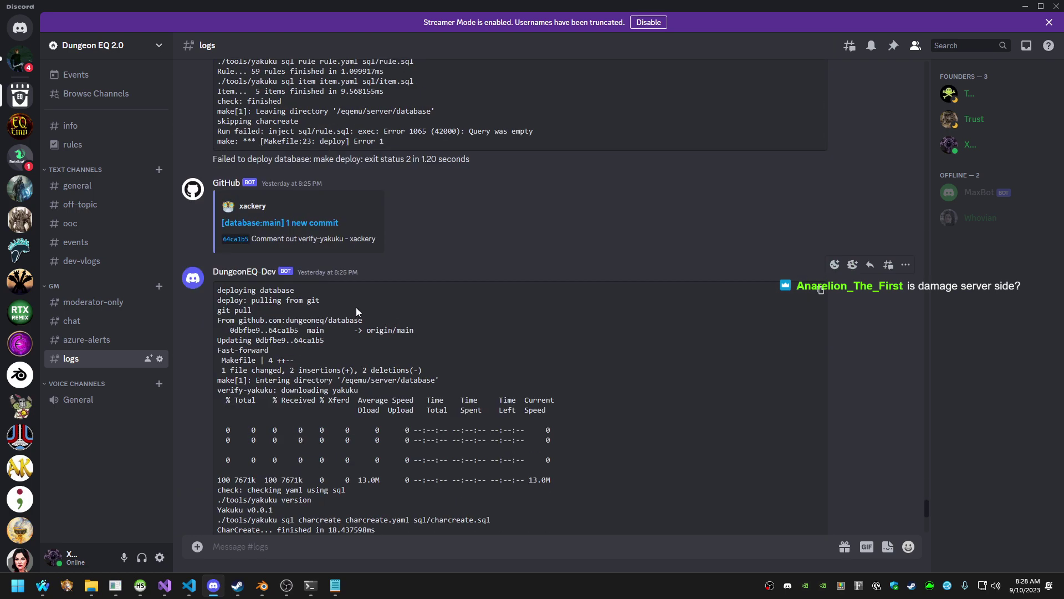
Open the "Comment out verify-yakuku" commit on GitHub and go to rule.yaml in its database repository
{"action": "left_click", "coordinate": [235, 239]}
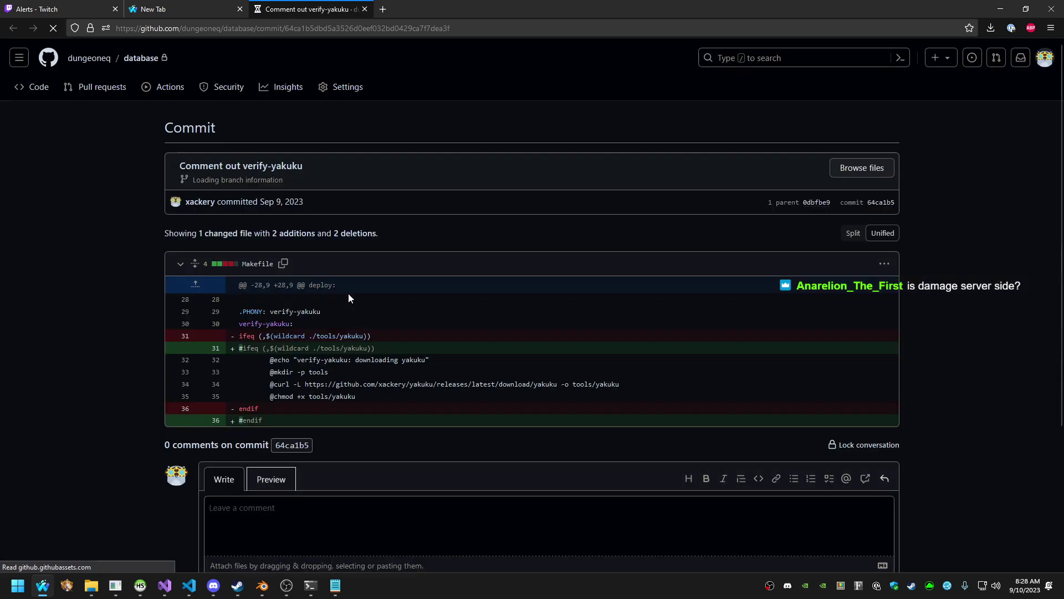
{"action": "left_click", "coordinate": [143, 59]}
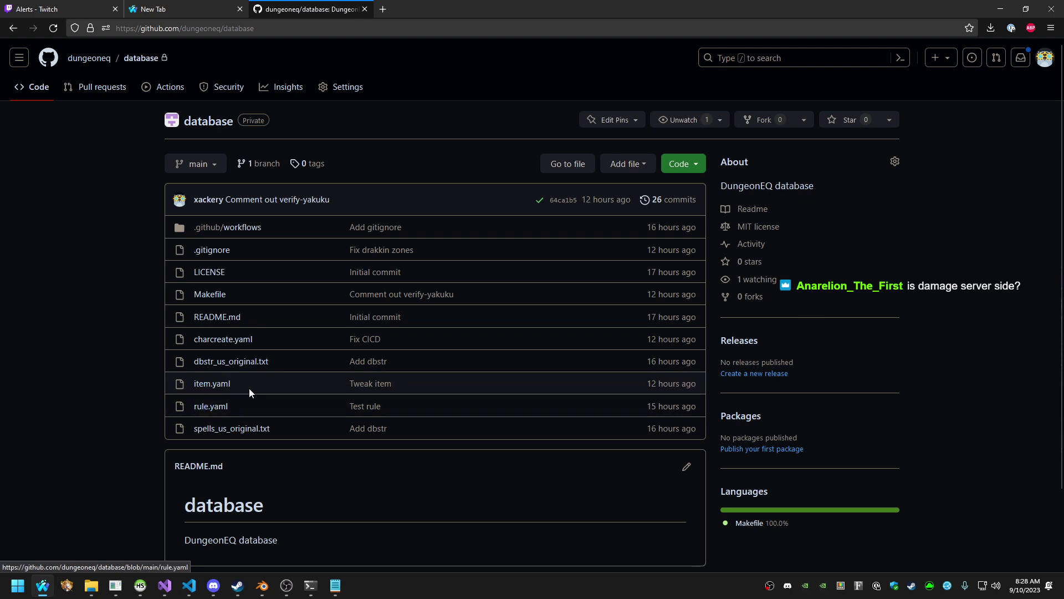
{"action": "left_click", "coordinate": [215, 405]}
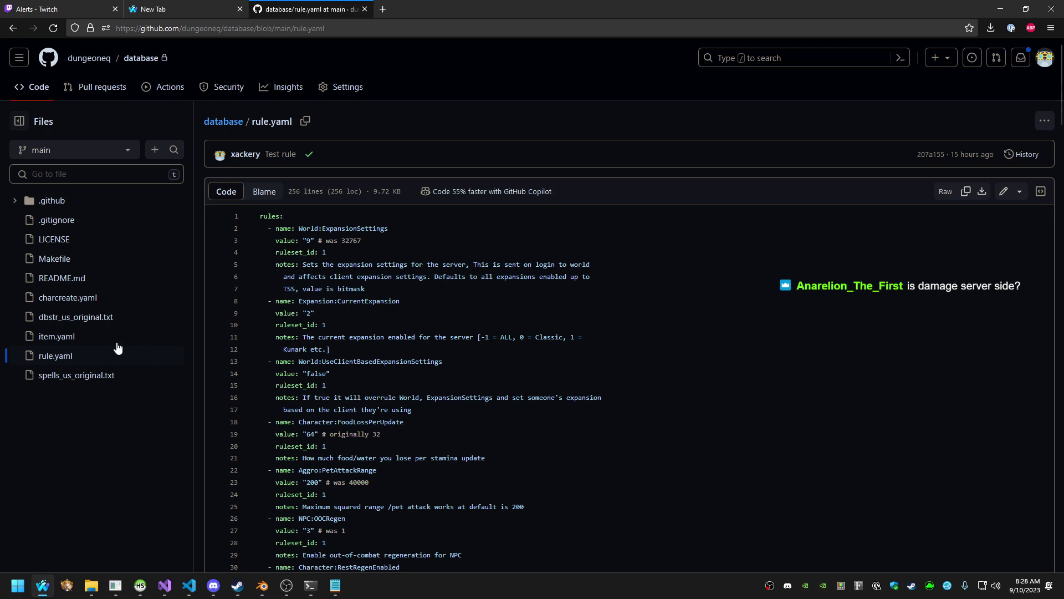
Open item.yaml in the database repository and examine the fields of the Moss-Covered Lantern and Skin of Milk entries
{"action": "left_click", "coordinate": [99, 343]}
{"action": "scroll", "coordinate": [306, 353], "scroll_direction": "down", "scroll_amount": 10}
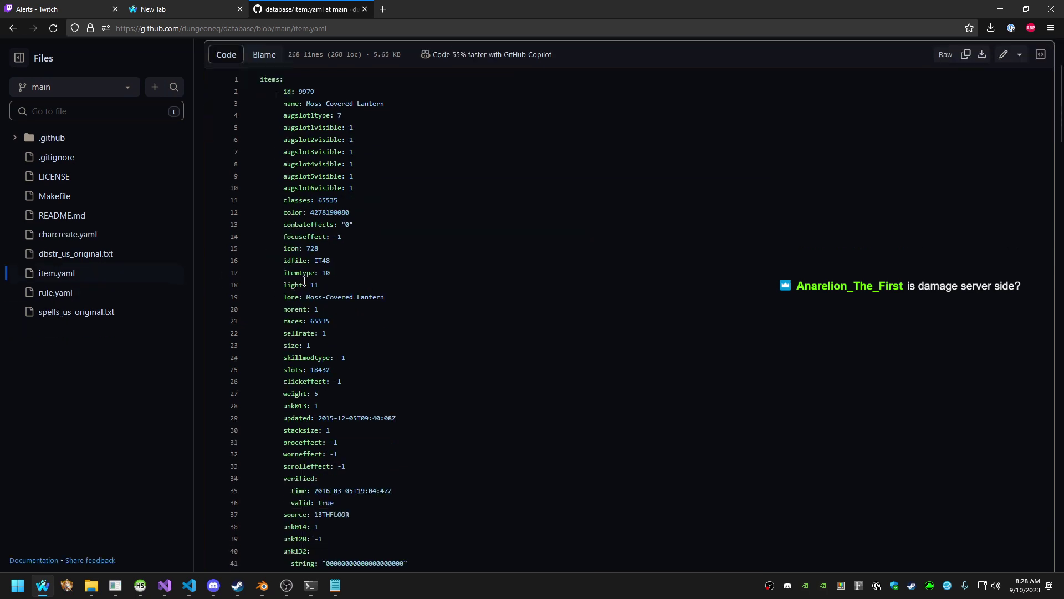
{"action": "scroll", "coordinate": [306, 352], "scroll_direction": "up", "scroll_amount": 10}
{"action": "left_click_drag", "start_coordinate": [283, 301], "coordinate": [387, 303]}
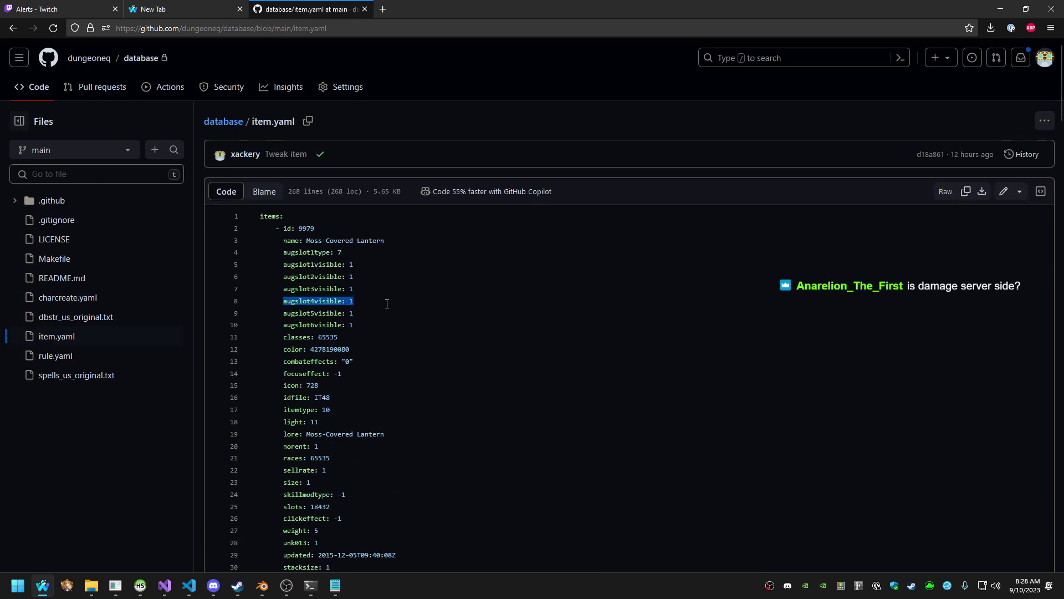
{"action": "left_click_drag", "start_coordinate": [283, 338], "coordinate": [381, 354]}
{"action": "left_click_drag", "start_coordinate": [280, 398], "coordinate": [382, 414]}
{"action": "scroll", "coordinate": [384, 427], "scroll_direction": "down", "scroll_amount": 6}
{"action": "left_click_drag", "start_coordinate": [265, 331], "coordinate": [319, 331]}
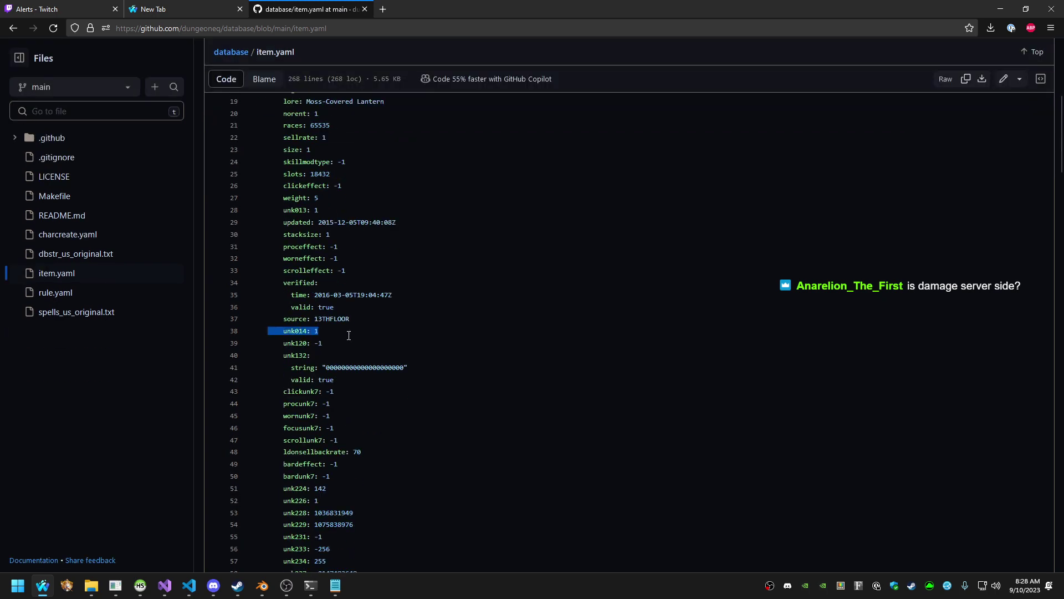
{"action": "left_click_drag", "start_coordinate": [261, 367], "coordinate": [335, 380]}
{"action": "left_click_drag", "start_coordinate": [293, 416], "coordinate": [335, 428]}
{"action": "scroll", "coordinate": [402, 439], "scroll_direction": "down", "scroll_amount": 5}
{"action": "left_click_drag", "start_coordinate": [260, 343], "coordinate": [355, 355]}
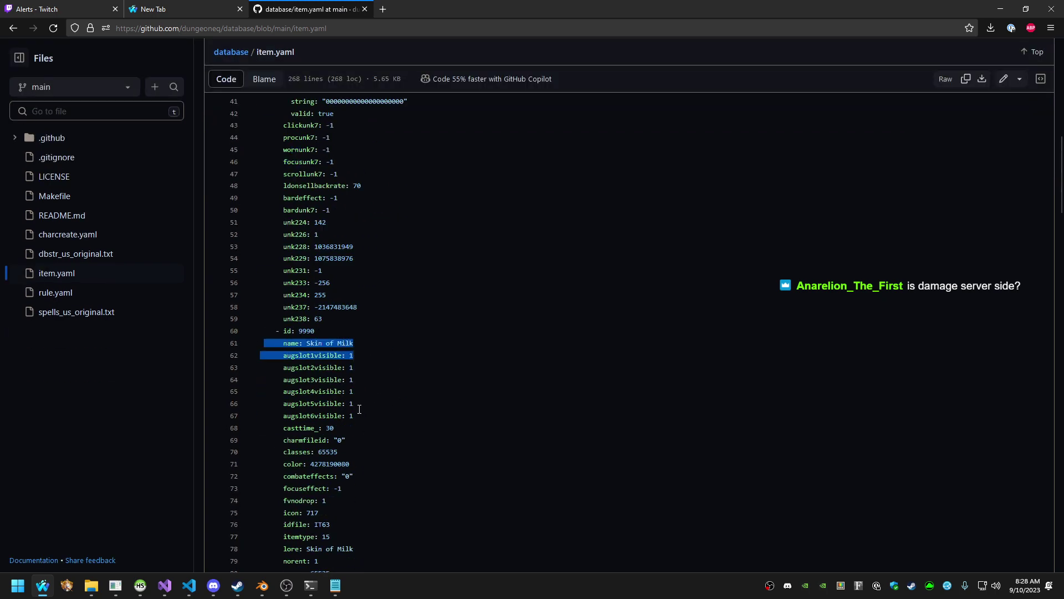
{"action": "left_click_drag", "start_coordinate": [260, 403], "coordinate": [263, 365]}
{"action": "left_click", "coordinate": [69, 274]}
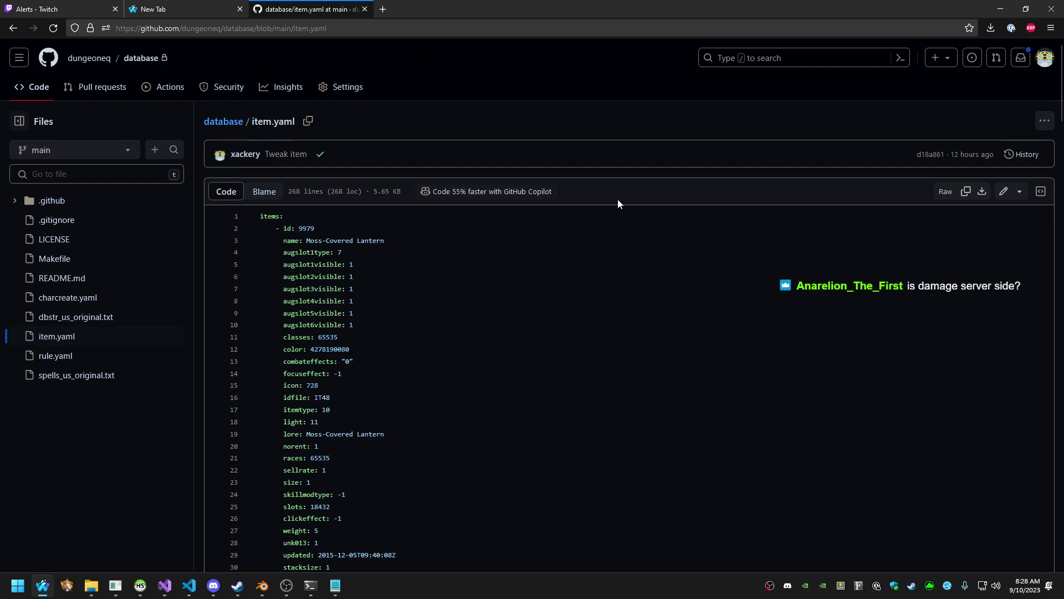
Inspect the blame view of item.yaml and return to its code view
{"action": "left_click", "coordinate": [946, 192]}
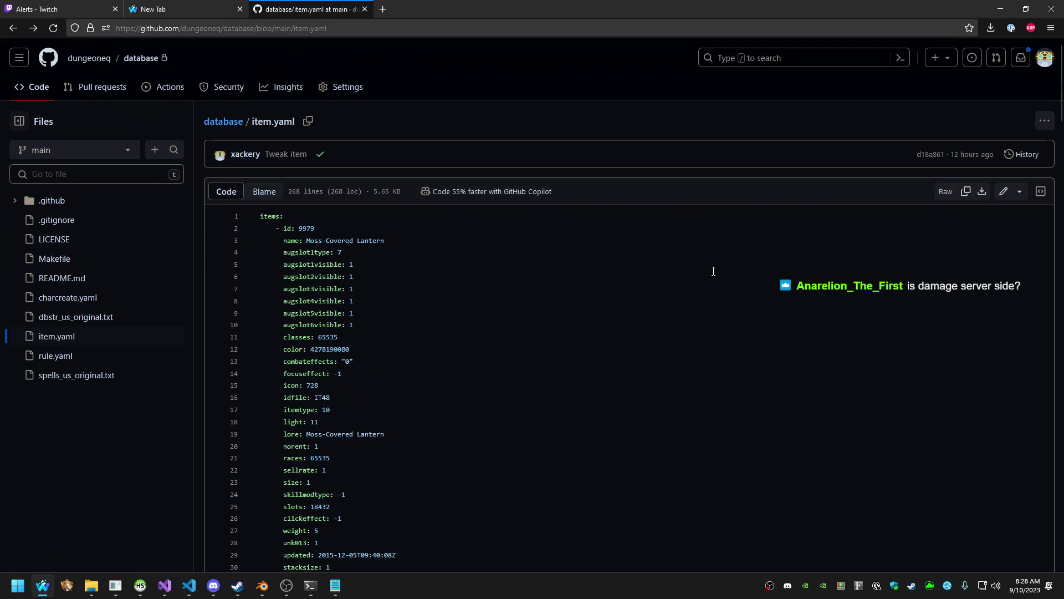
{"action": "left_click", "coordinate": [264, 192]}
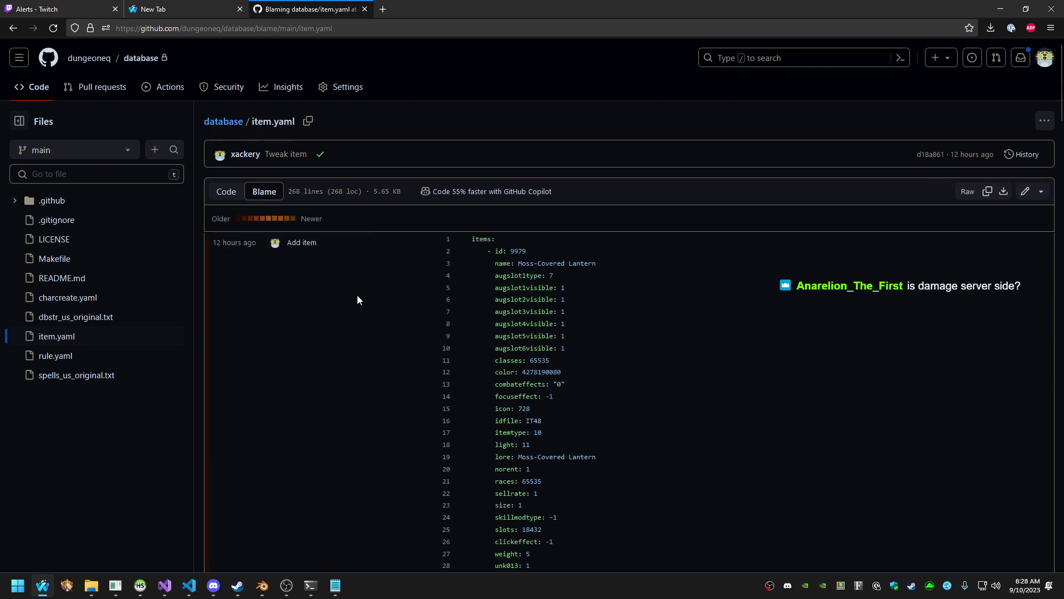
{"action": "scroll", "coordinate": [375, 271], "scroll_direction": "down", "scroll_amount": 3}
{"action": "scroll", "coordinate": [369, 275], "scroll_direction": "up", "scroll_amount": 3}
{"action": "left_click", "coordinate": [225, 192]}
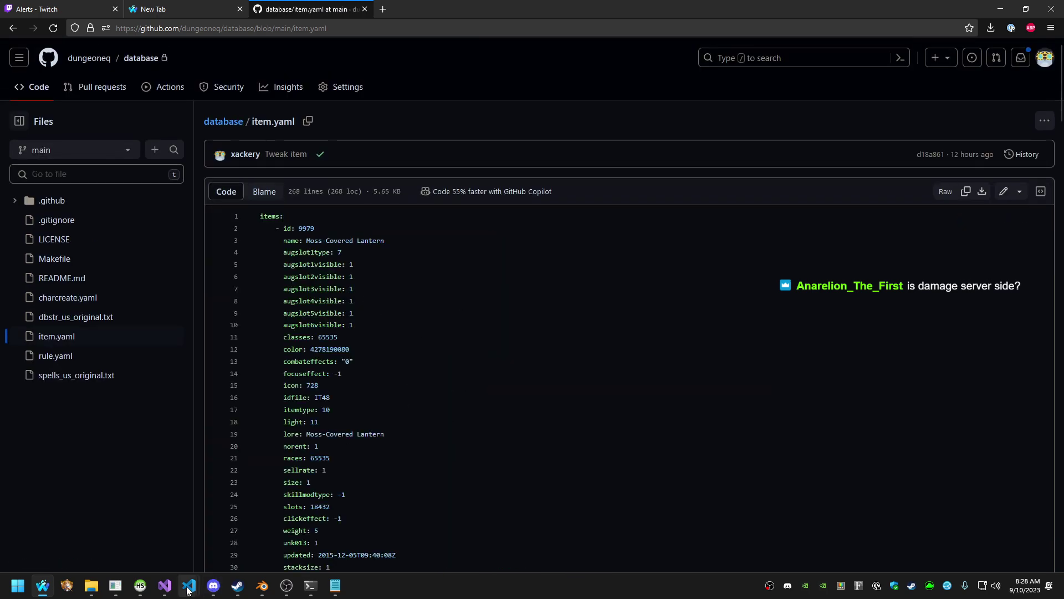
{"action": "mouse_move", "coordinate": [189, 585]}
{"action": "left_click", "coordinate": [402, 540]}
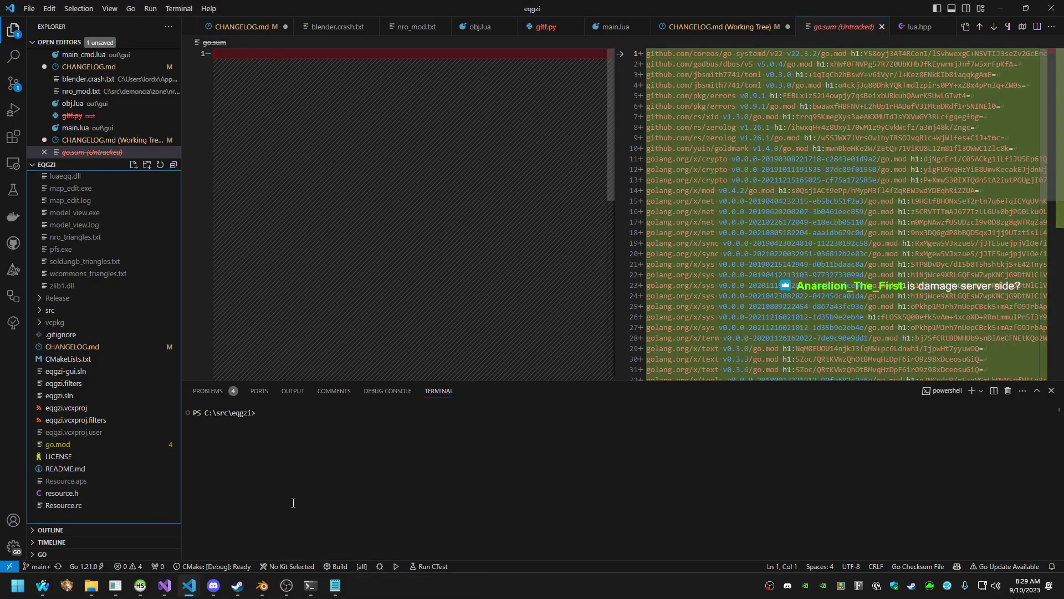
{"action": "key", "text": "alt+Tab"}
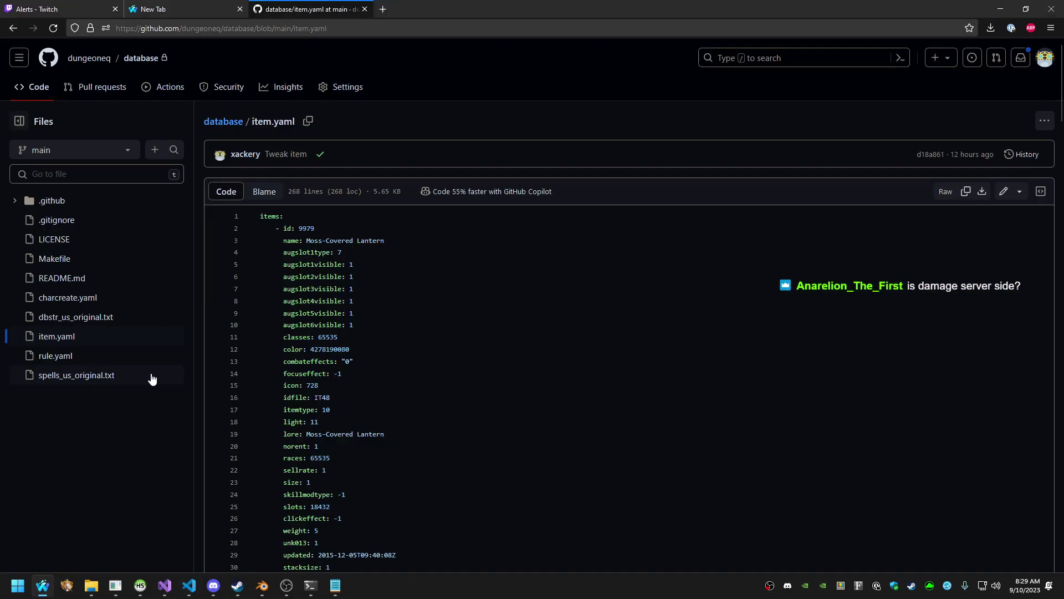
Open github.com/xackery/yakuku in a new browser tab and look over the repository's folders and files
{"action": "key", "text": "ctrl+t"}
{"action": "type", "text": "github.com/xackery/y"}
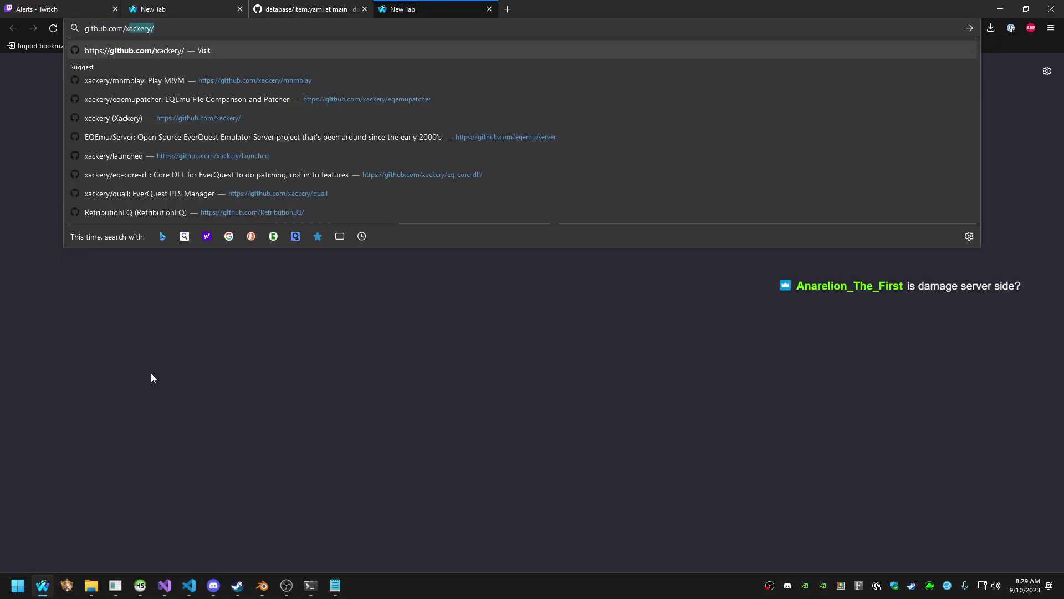
{"action": "type", "text": "akuku"}
{"action": "key", "text": "Return"}
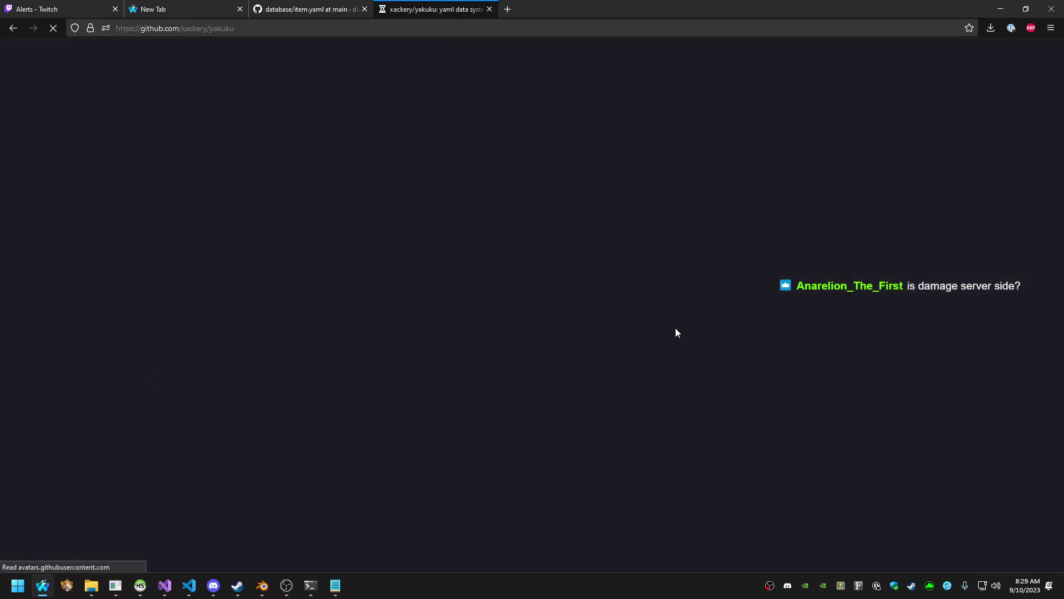
{"action": "scroll", "coordinate": [434, 271], "scroll_direction": "down", "scroll_amount": 5}
{"action": "scroll", "coordinate": [437, 342], "scroll_direction": "up", "scroll_amount": 5}
{"action": "scroll", "coordinate": [400, 330], "scroll_direction": "down", "scroll_amount": 4}
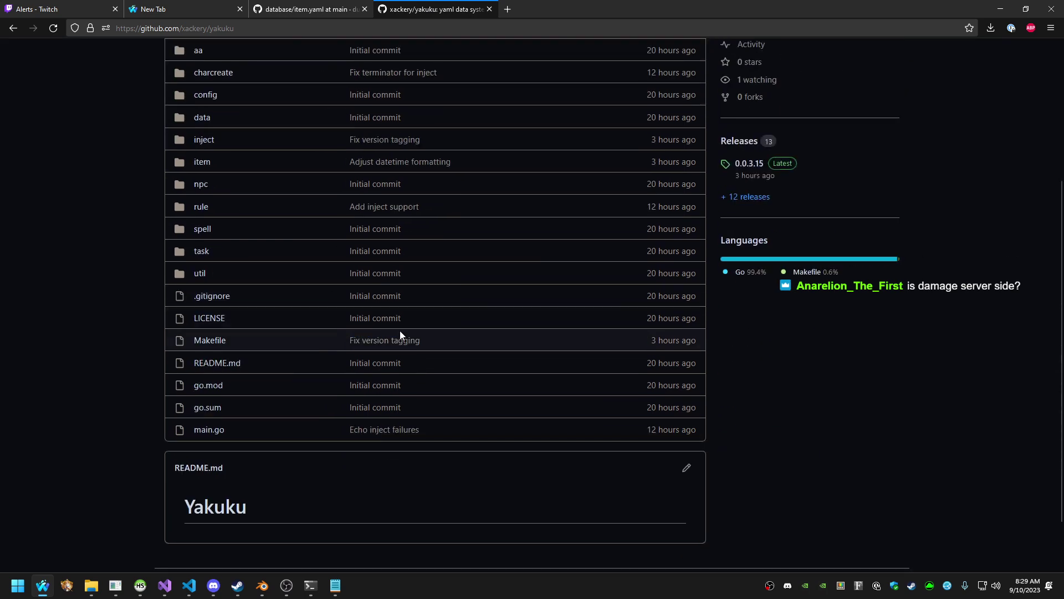
{"action": "scroll", "coordinate": [690, 146], "scroll_direction": "up", "scroll_amount": 1}
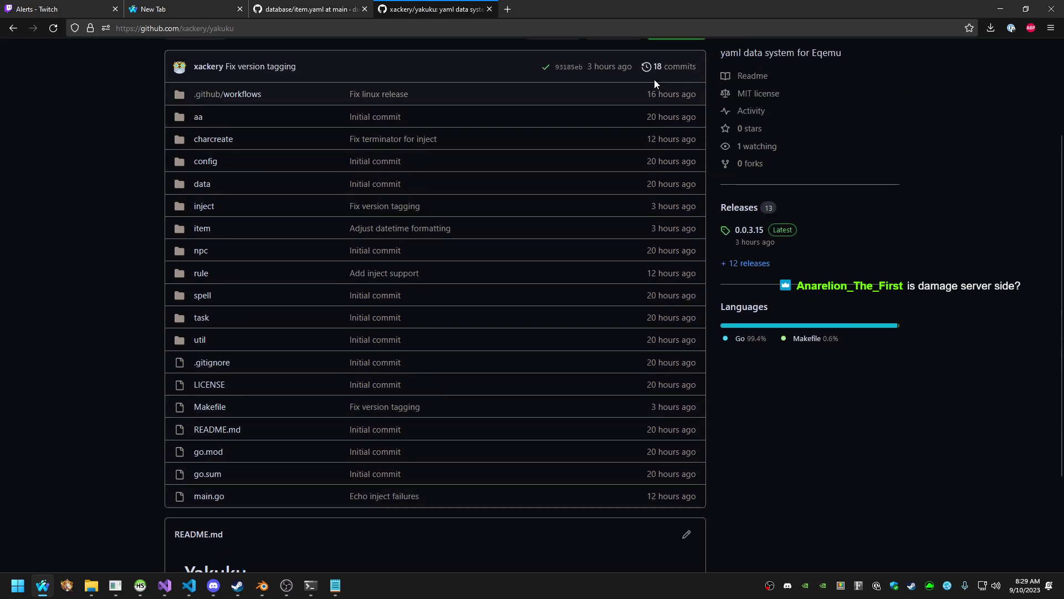
{"action": "scroll", "coordinate": [249, 344], "scroll_direction": "up", "scroll_amount": 2}
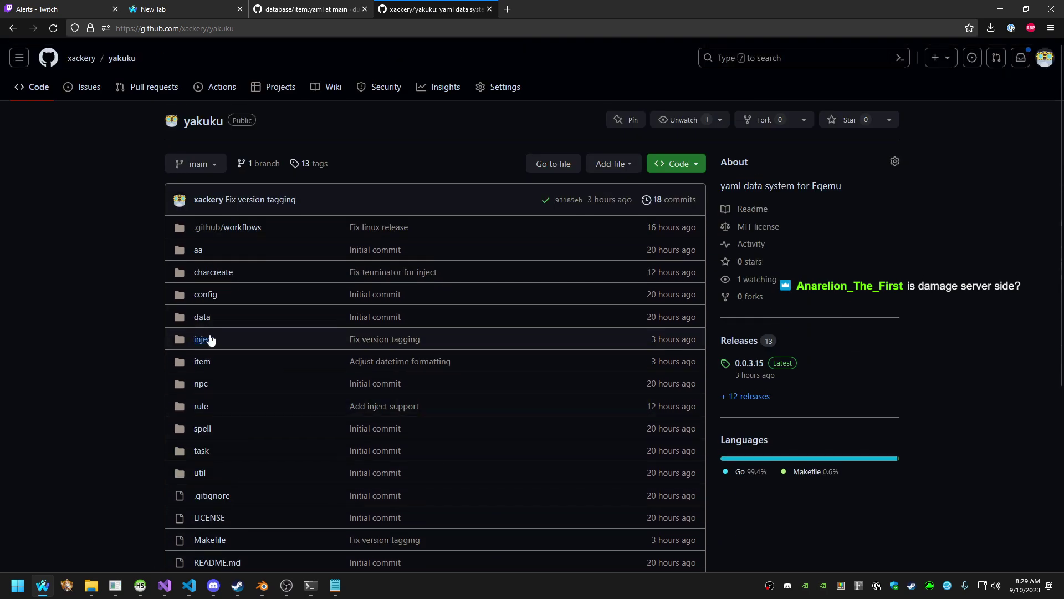
{"action": "scroll", "coordinate": [208, 392], "scroll_direction": "down", "scroll_amount": 1}
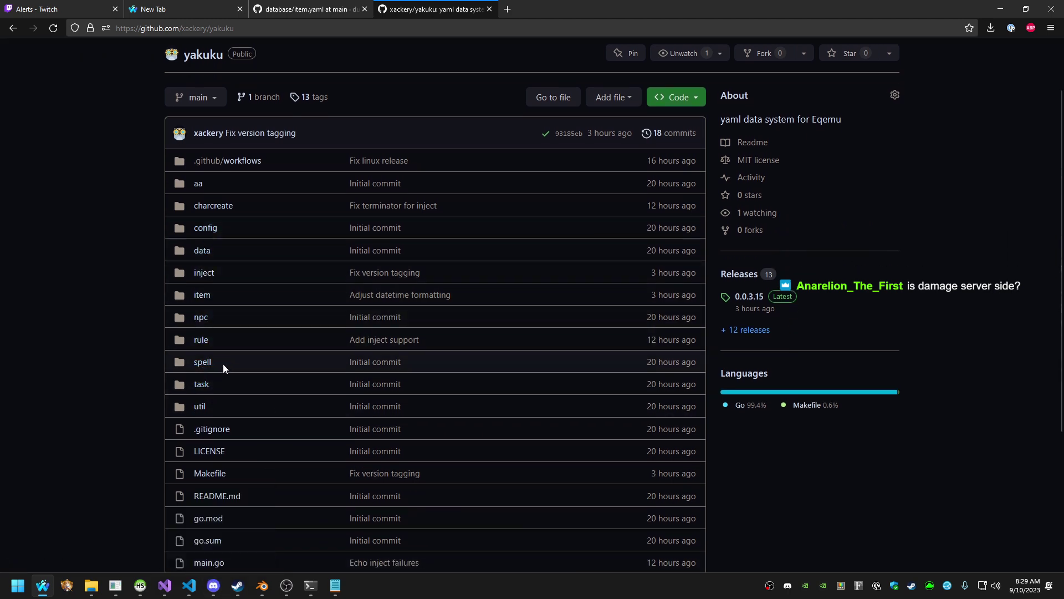
{"action": "scroll", "coordinate": [231, 381], "scroll_direction": "up", "scroll_amount": 1}
{"action": "scroll", "coordinate": [230, 380], "scroll_direction": "down", "scroll_amount": 1}
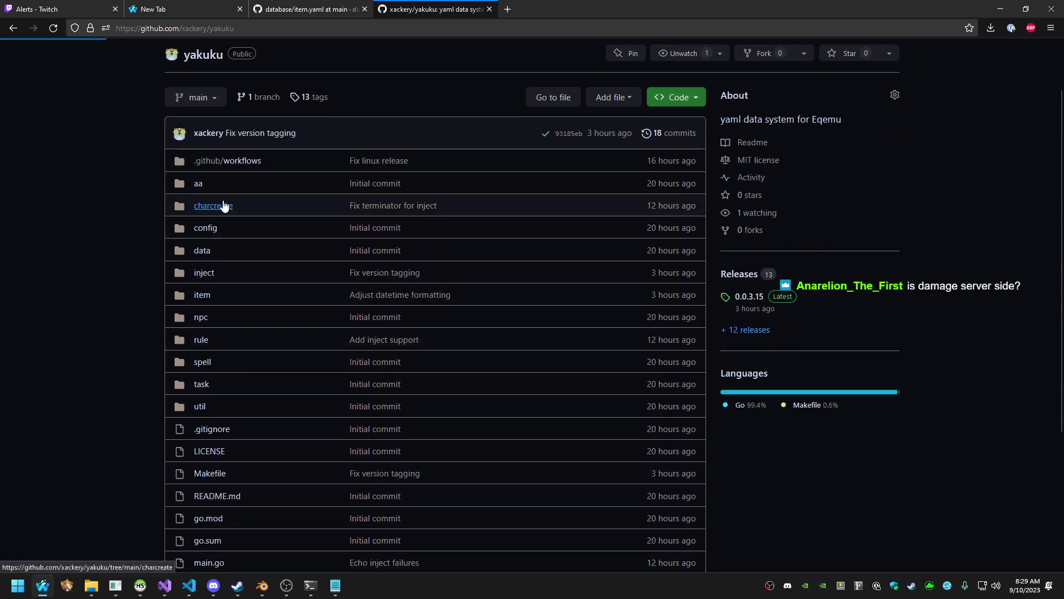
Browse the yakuku charcreate and data folders, view item.yaml and npc.yaml, and collapse the data folder
{"action": "left_click", "coordinate": [223, 207]}
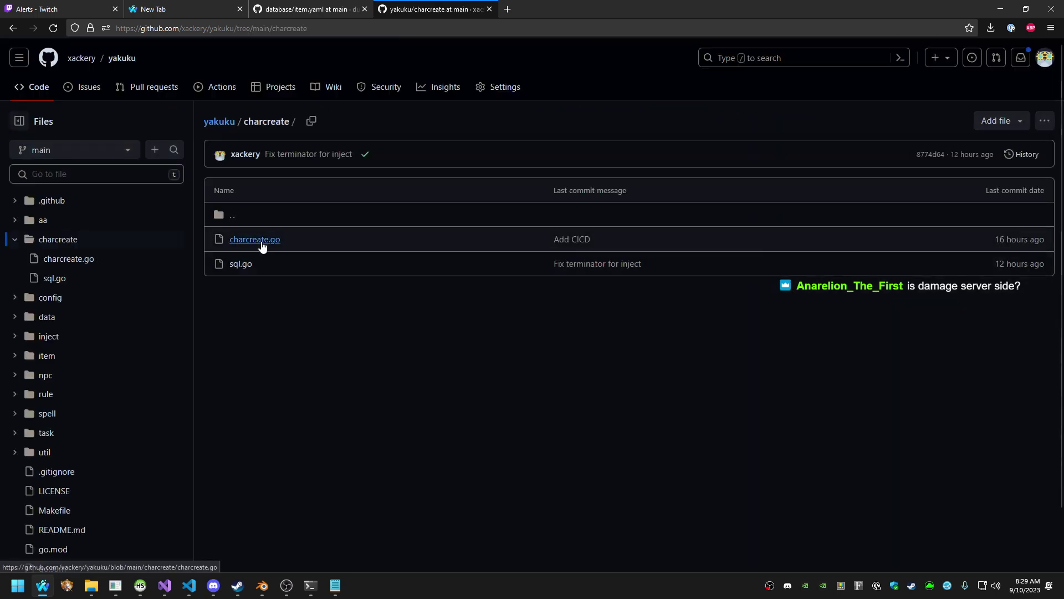
{"action": "scroll", "coordinate": [150, 326], "scroll_direction": "down", "scroll_amount": 1}
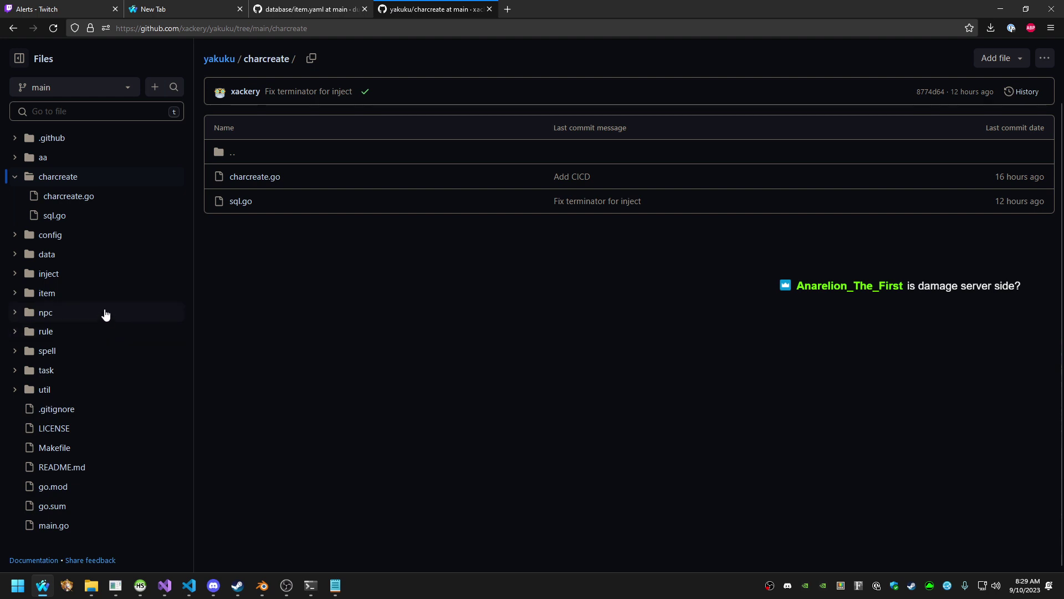
{"action": "left_click", "coordinate": [97, 259]}
{"action": "scroll", "coordinate": [113, 283], "scroll_direction": "up", "scroll_amount": 1}
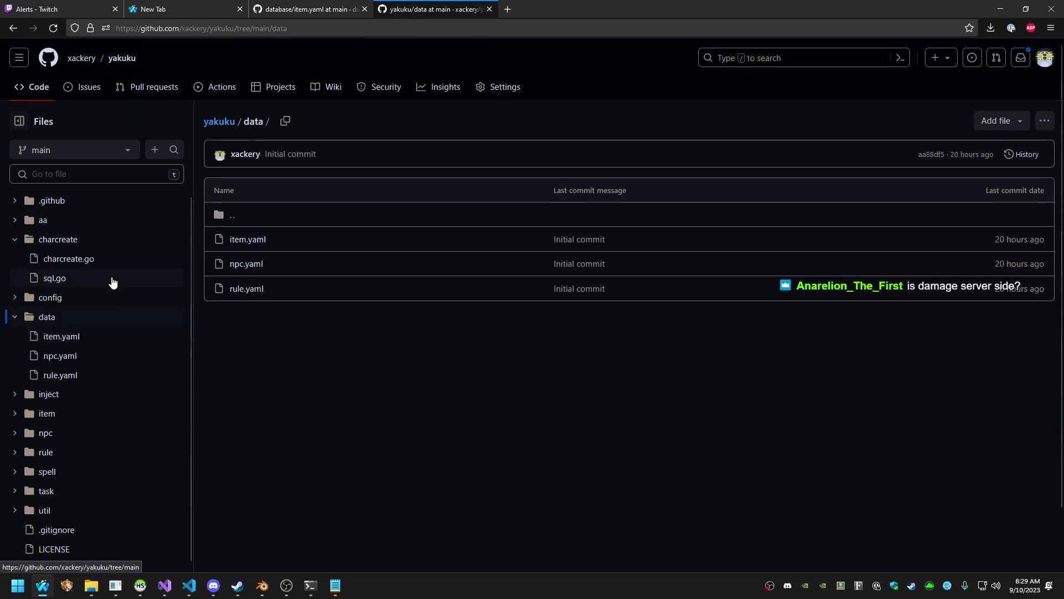
{"action": "left_click", "coordinate": [111, 336]}
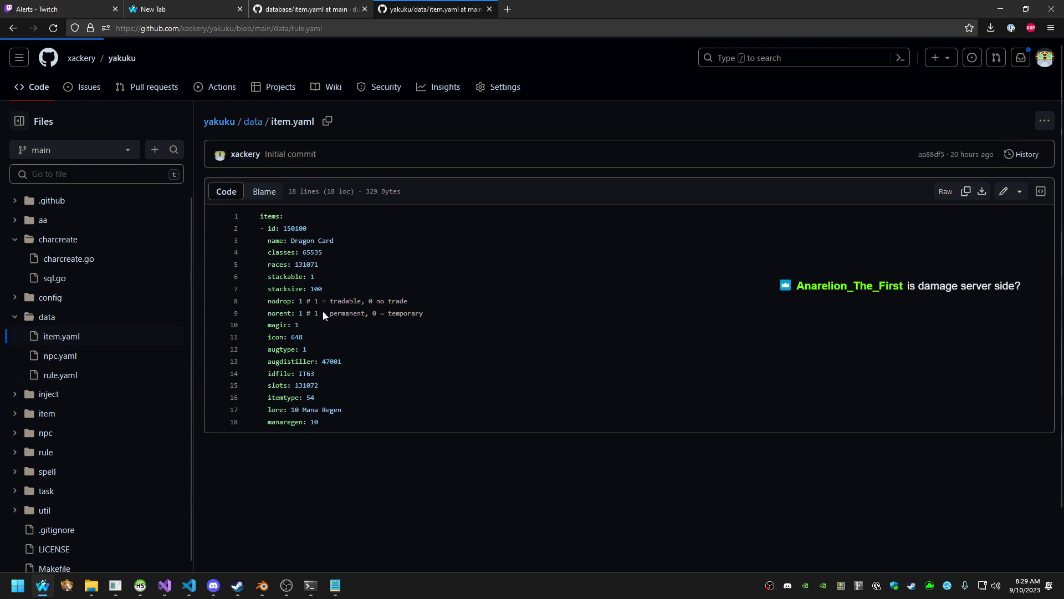
{"action": "left_click", "coordinate": [98, 355]}
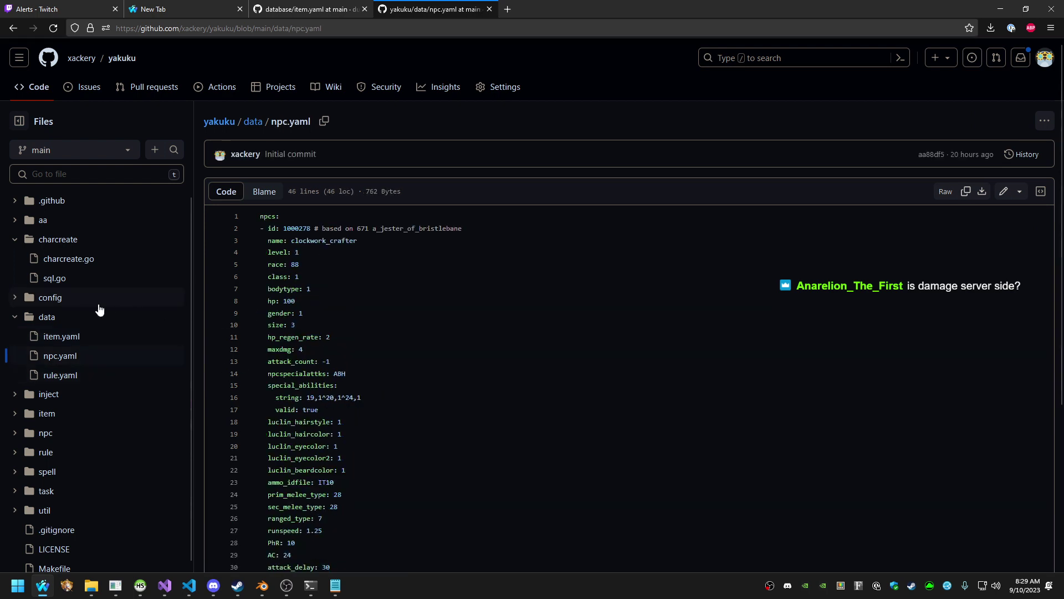
{"action": "left_click", "coordinate": [15, 317]}
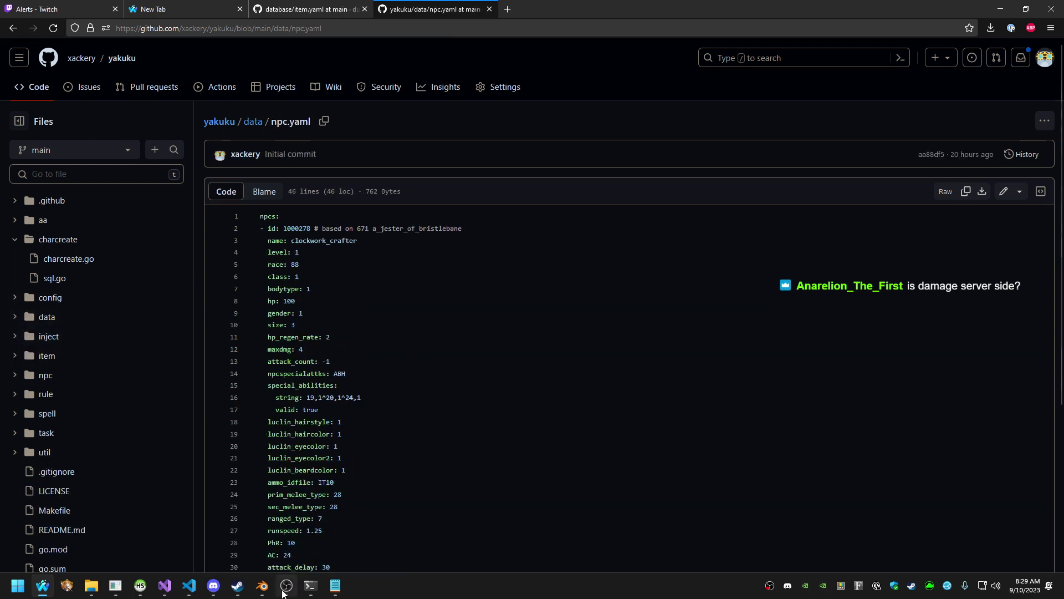
{"action": "mouse_move", "coordinate": [282, 592]}
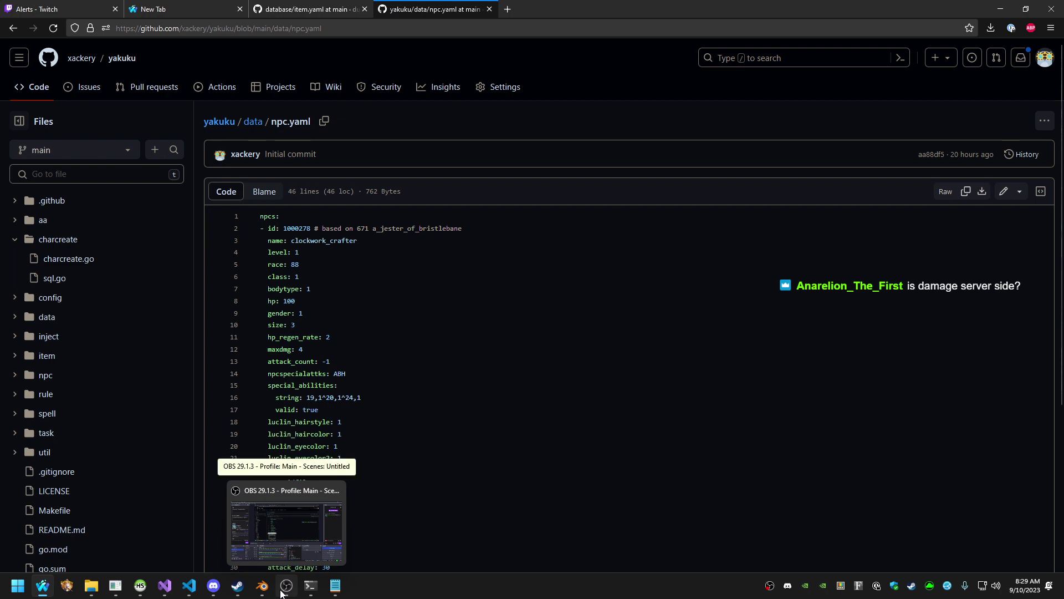